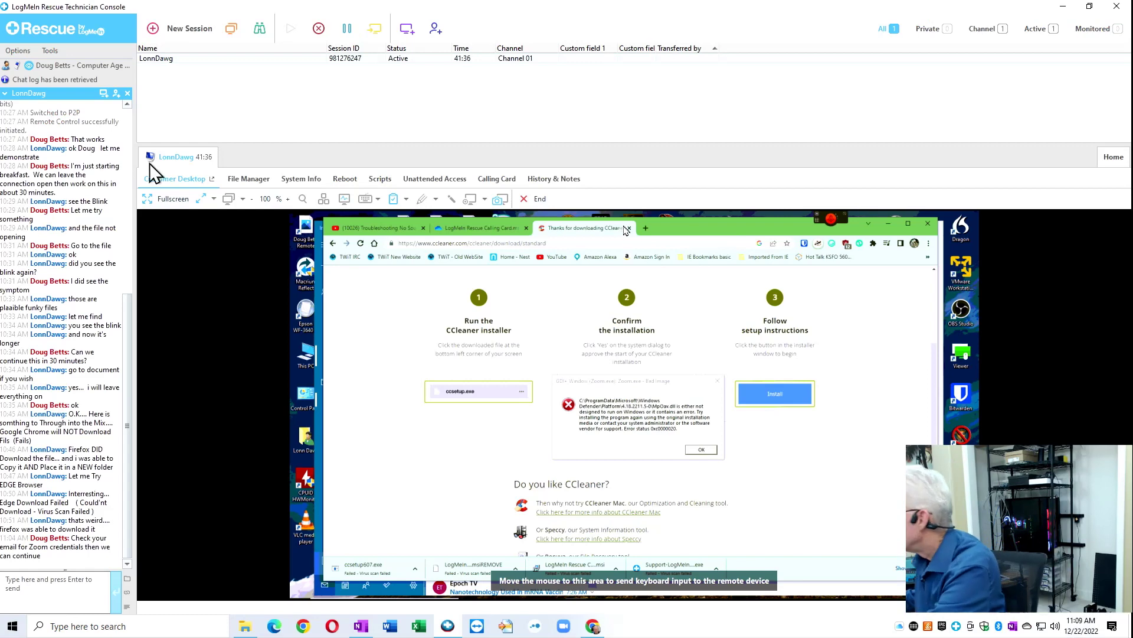
Show the remote session full screen and clear its desktop by minimizing the mail window and moving the Rescue chat window aside.
{"action": "left_click", "coordinate": [178, 198]}
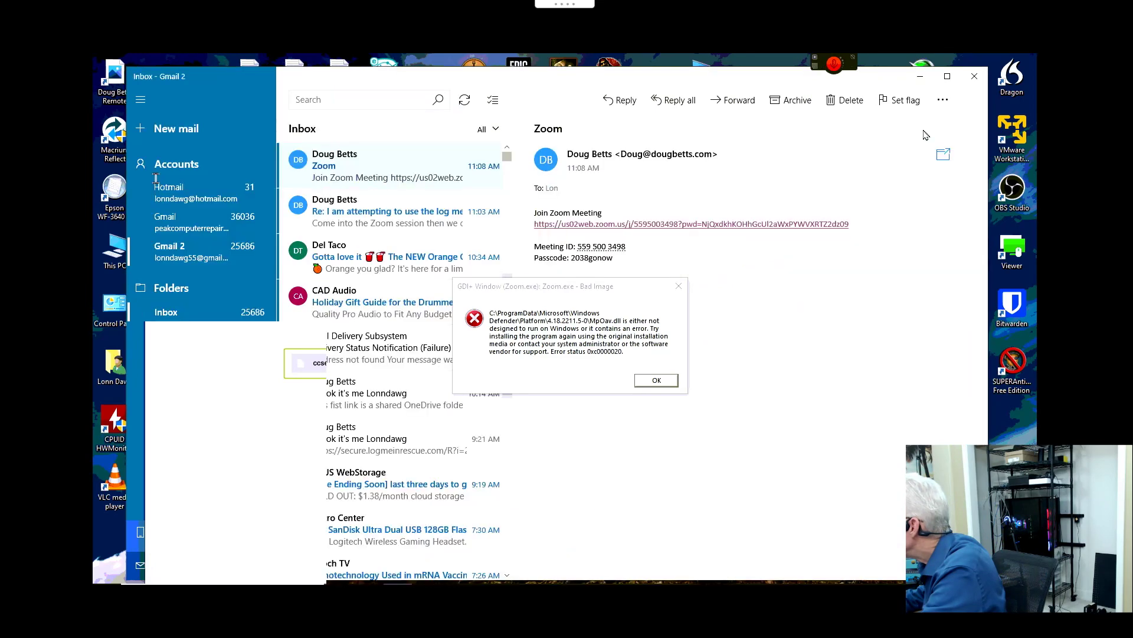
{"action": "left_click", "coordinate": [668, 382]}
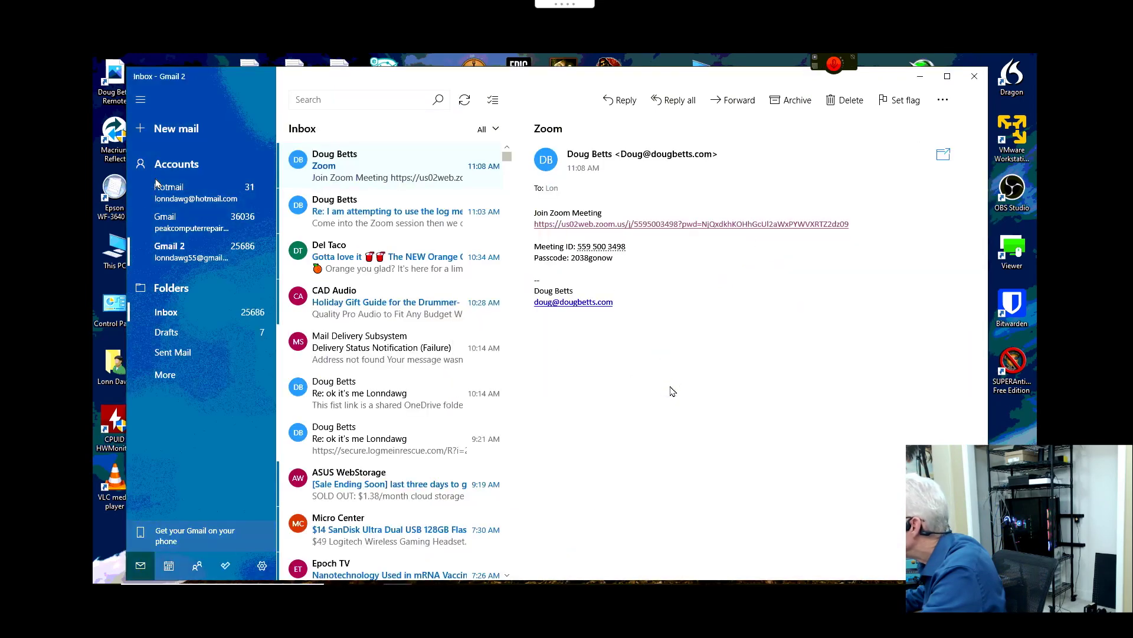
{"action": "left_click", "coordinate": [922, 80]}
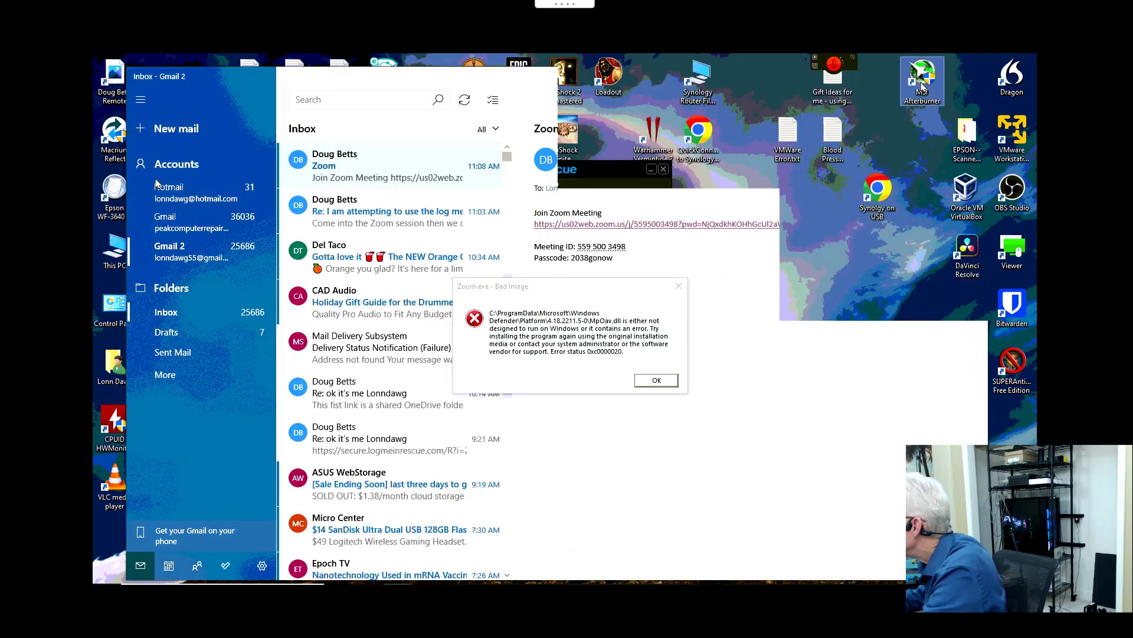
{"action": "left_click_drag", "start_coordinate": [611, 169], "coordinate": [802, 177]}
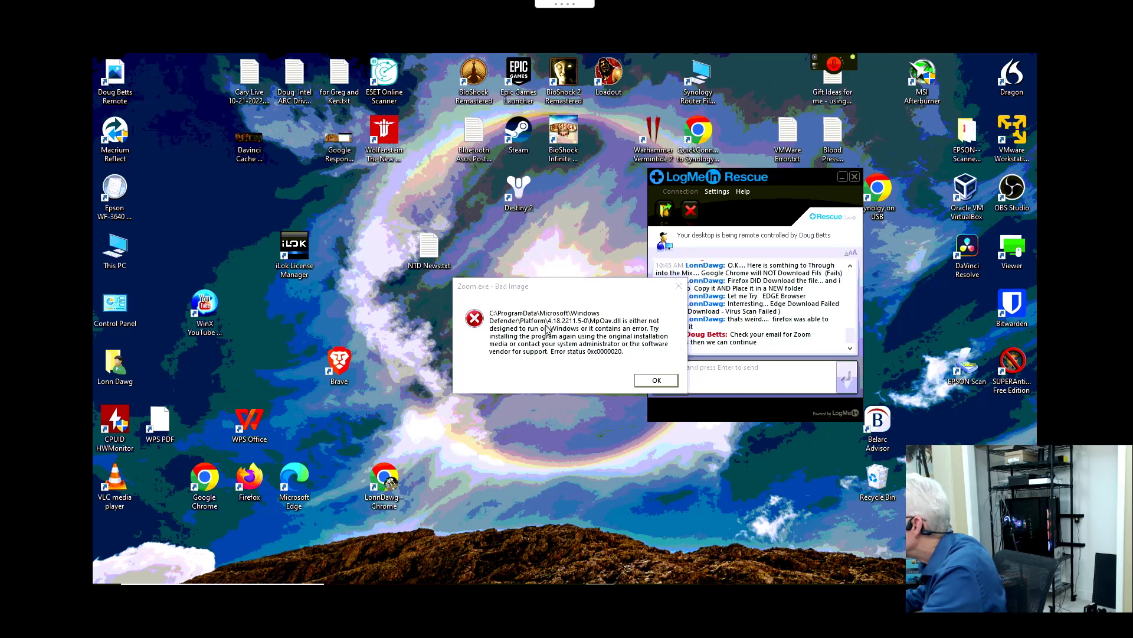
Dismiss the repeated Zoom.exe Bad Image error dialogs until the meeting name prompt can be used.
{"action": "left_click", "coordinate": [641, 383]}
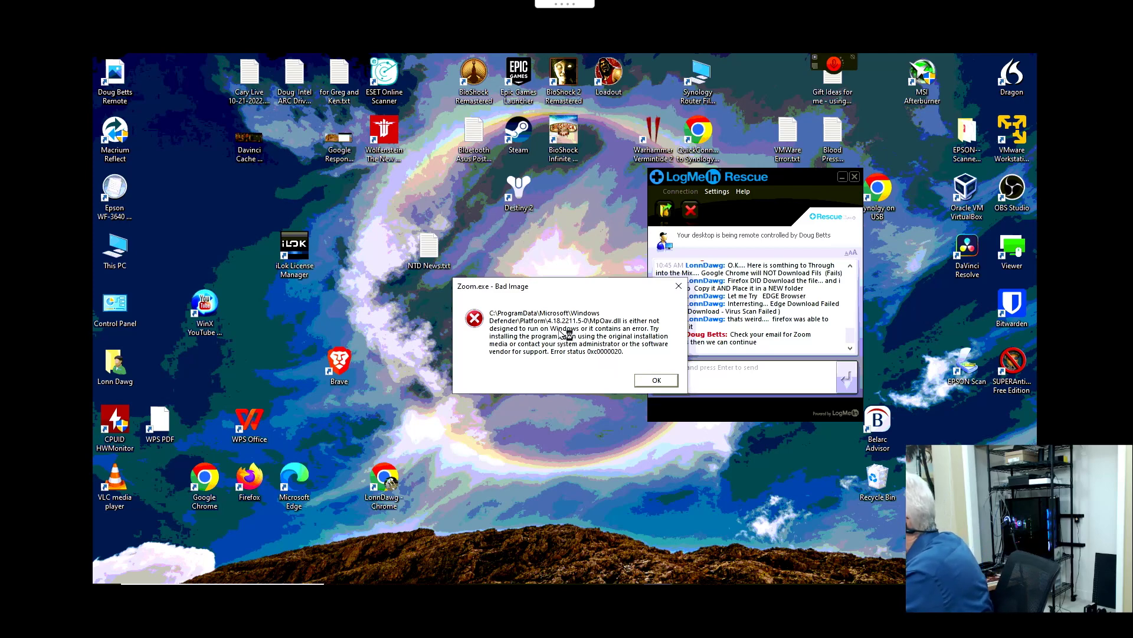
{"action": "left_click", "coordinate": [653, 381]}
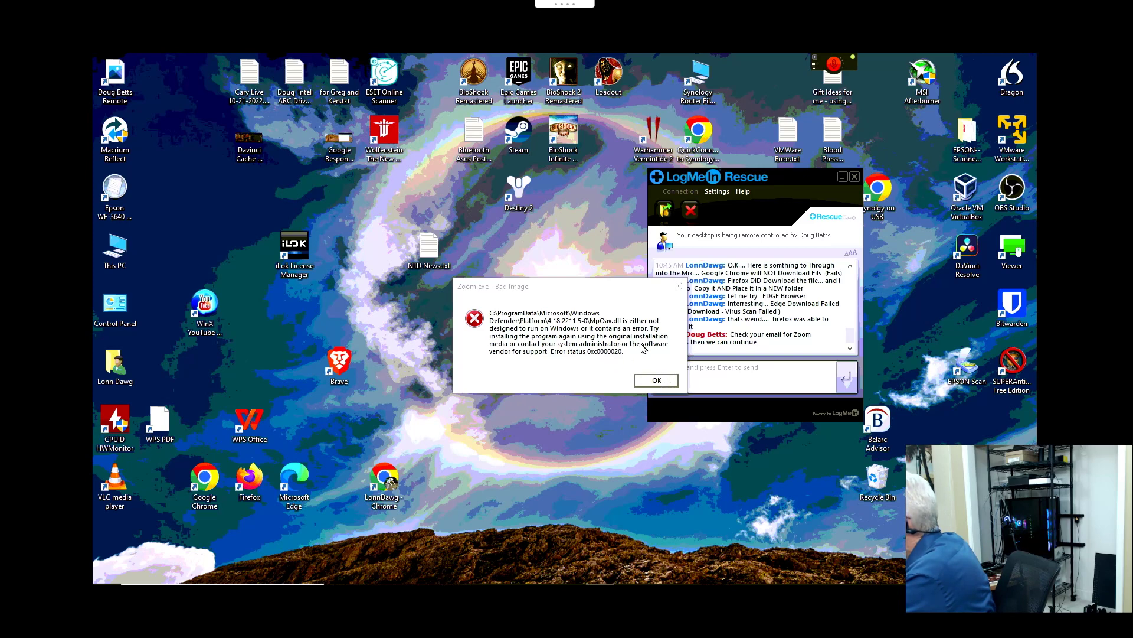
{"action": "left_click", "coordinate": [658, 383]}
{"action": "left_click", "coordinate": [657, 381]}
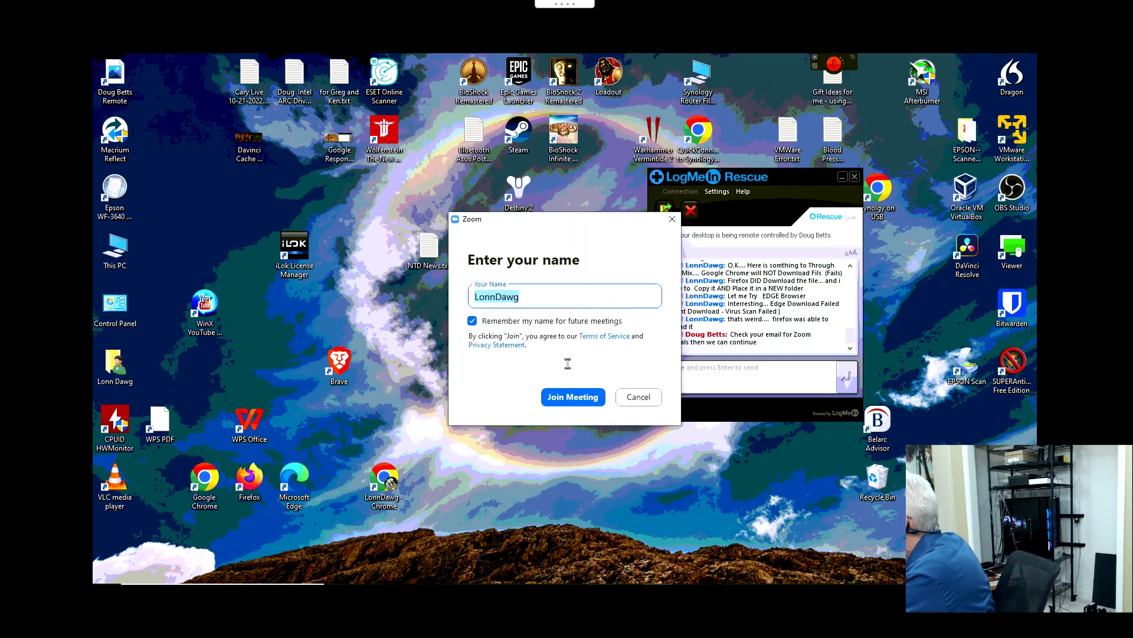
Join the Zoom meeting without video under the prefilled name, enabling the option to always show the video preview dialog.
{"action": "left_click", "coordinate": [572, 397]}
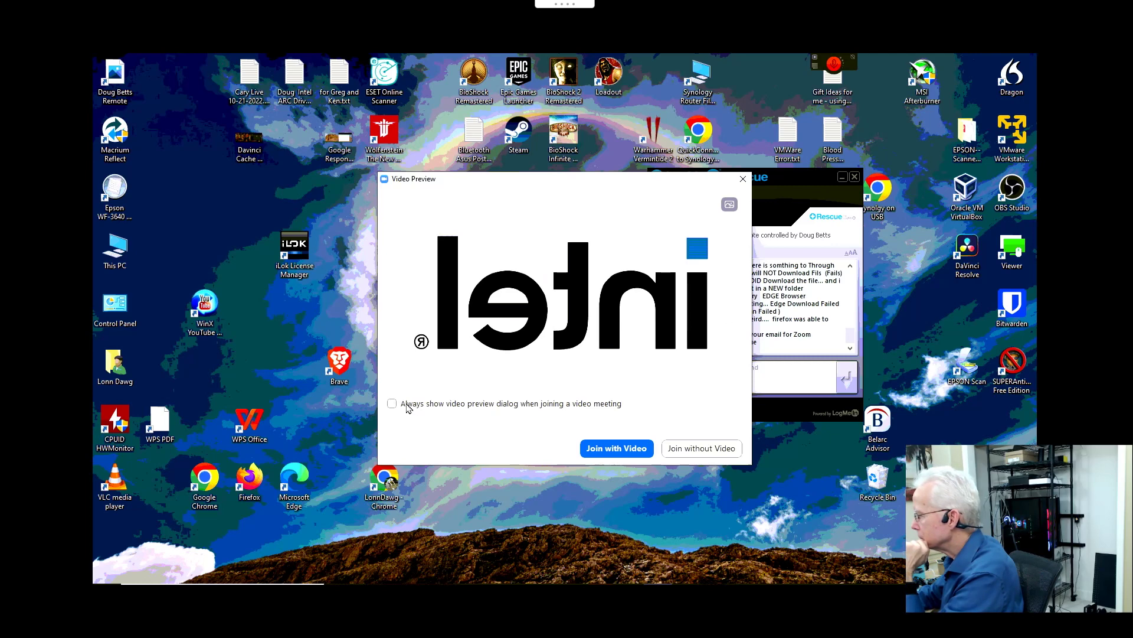
{"action": "left_click", "coordinate": [406, 406]}
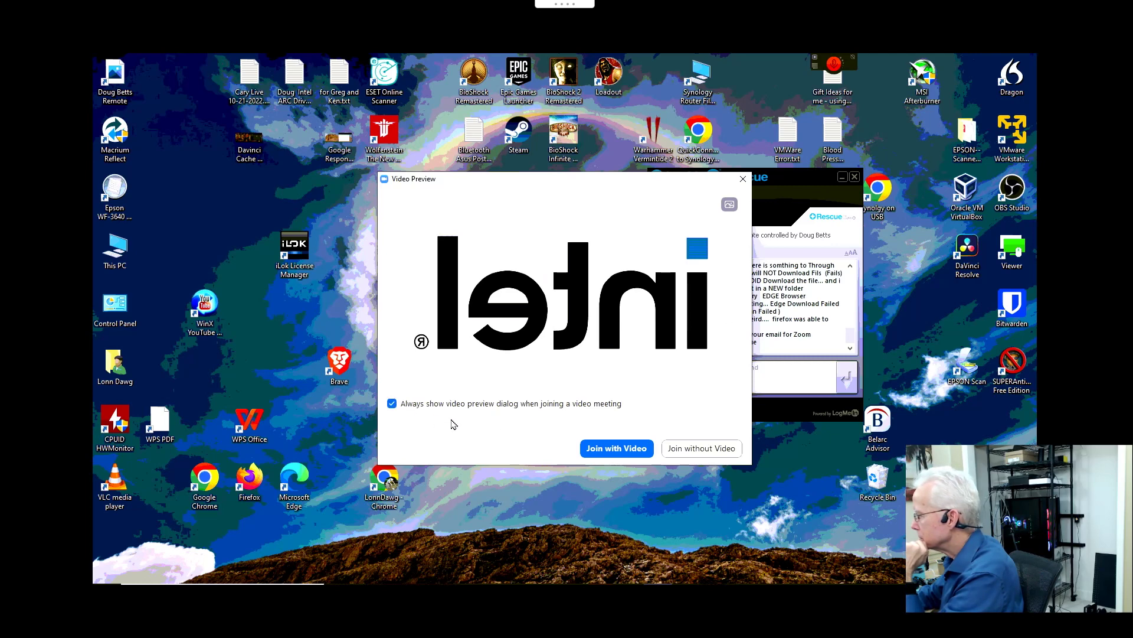
{"action": "left_click", "coordinate": [694, 450]}
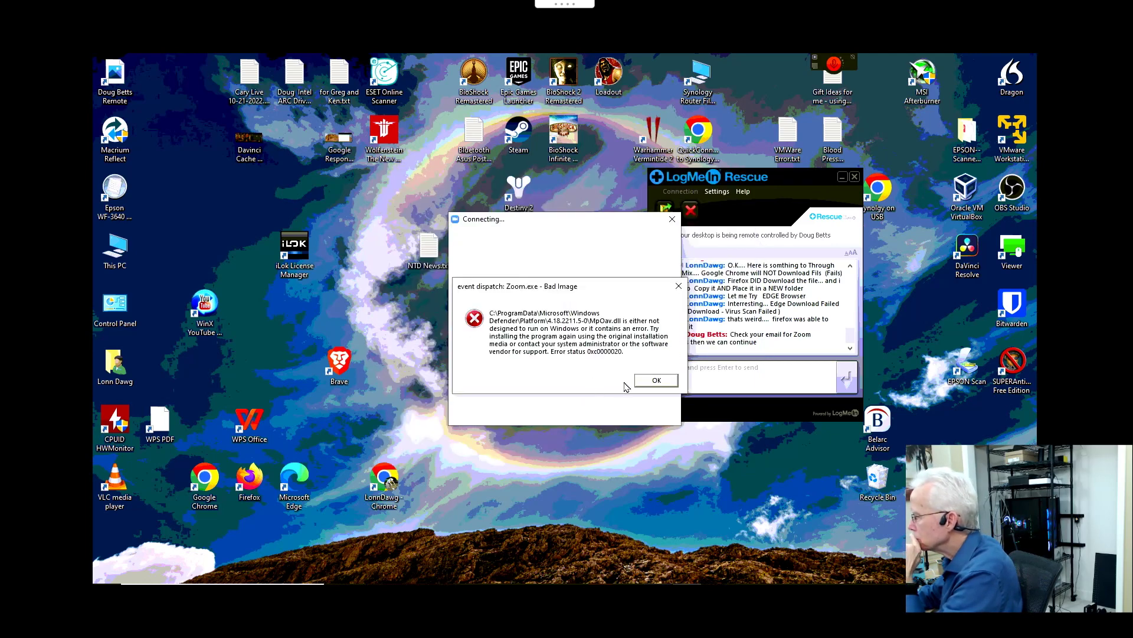
Dismiss the Zoom.exe and CptHost.exe Bad Image errors and join the meeting with computer audio.
{"action": "left_click", "coordinate": [653, 384]}
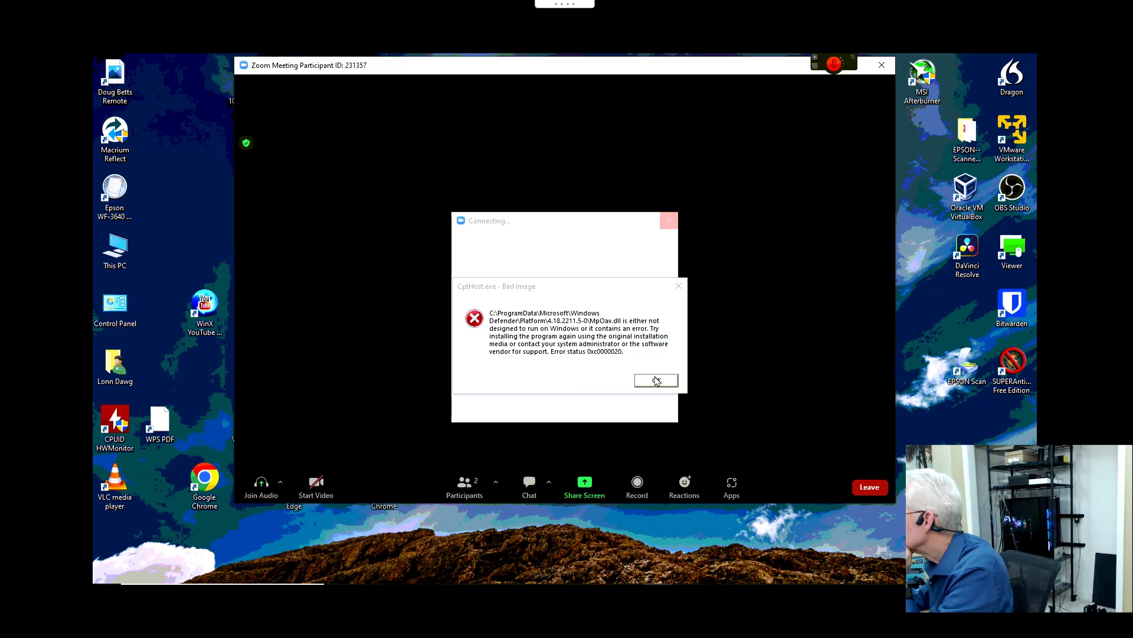
{"action": "left_click", "coordinate": [657, 381]}
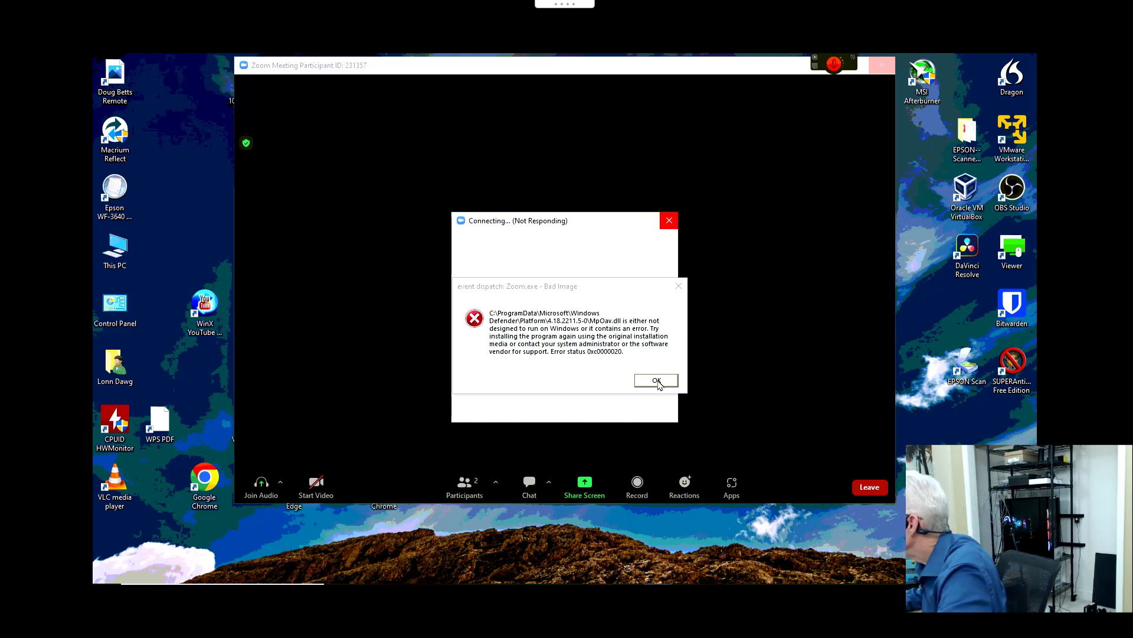
{"action": "left_click", "coordinate": [658, 381]}
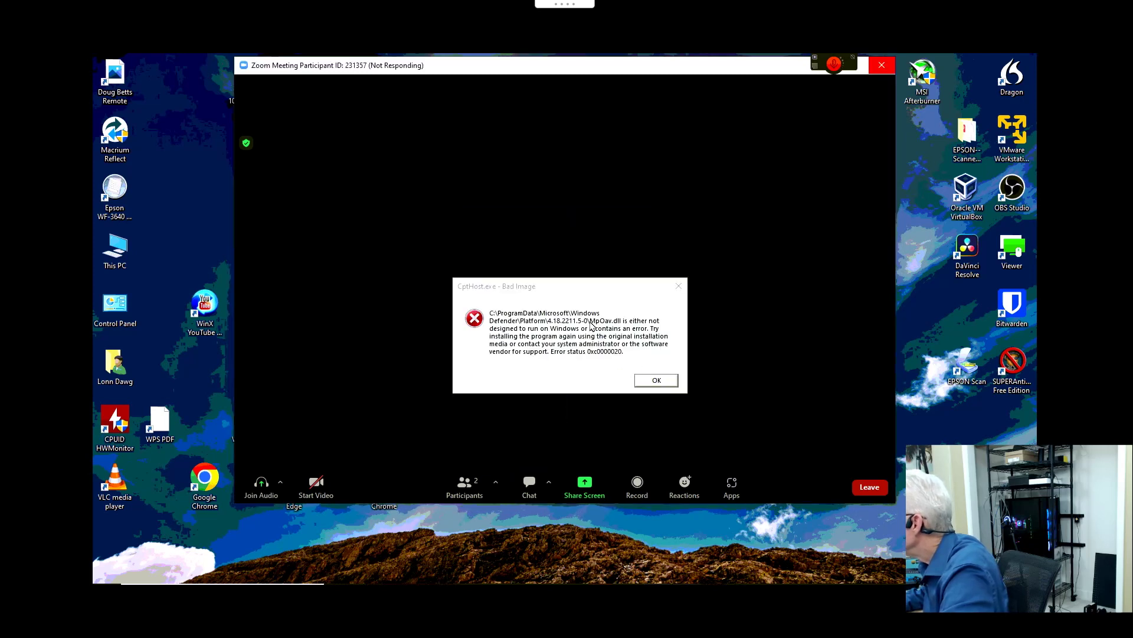
{"action": "left_click", "coordinate": [662, 382]}
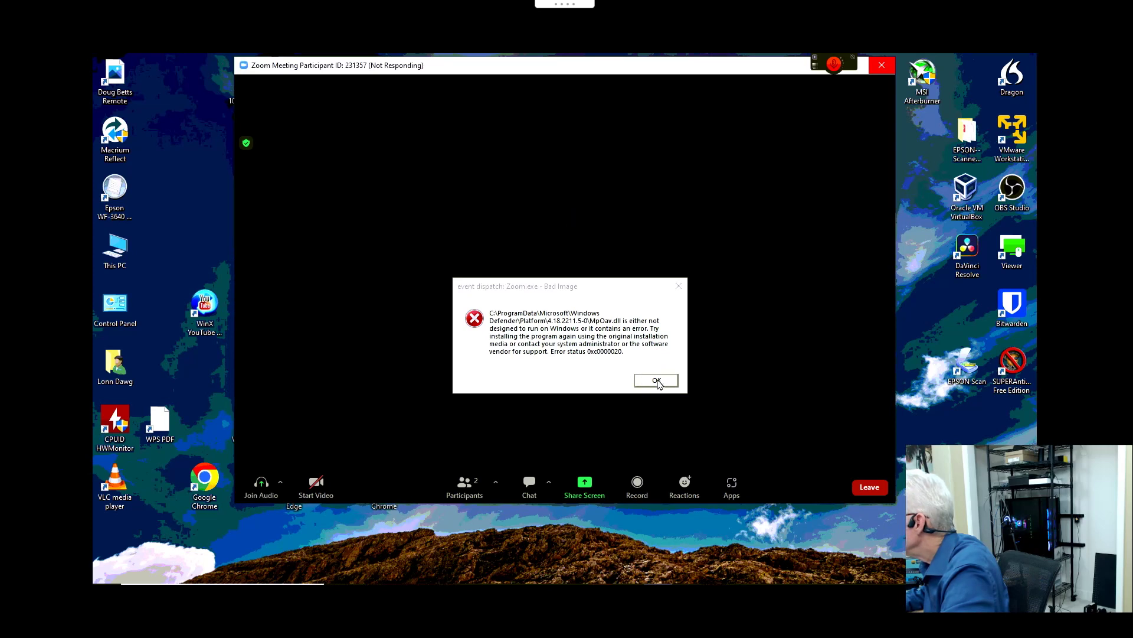
{"action": "left_click", "coordinate": [658, 382]}
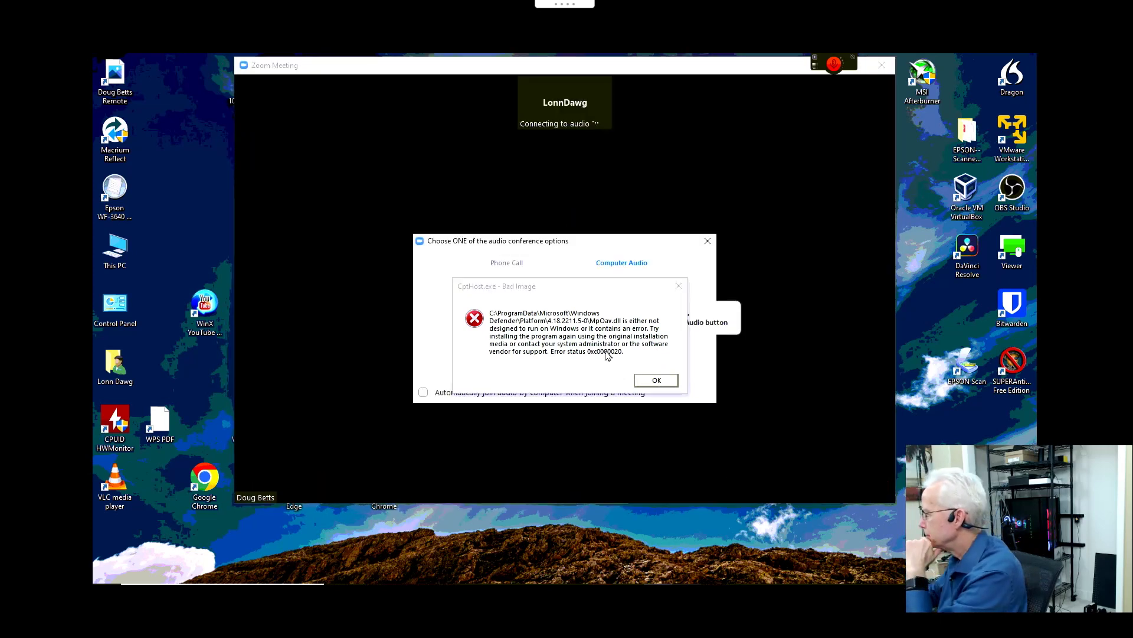
{"action": "left_click", "coordinate": [658, 381]}
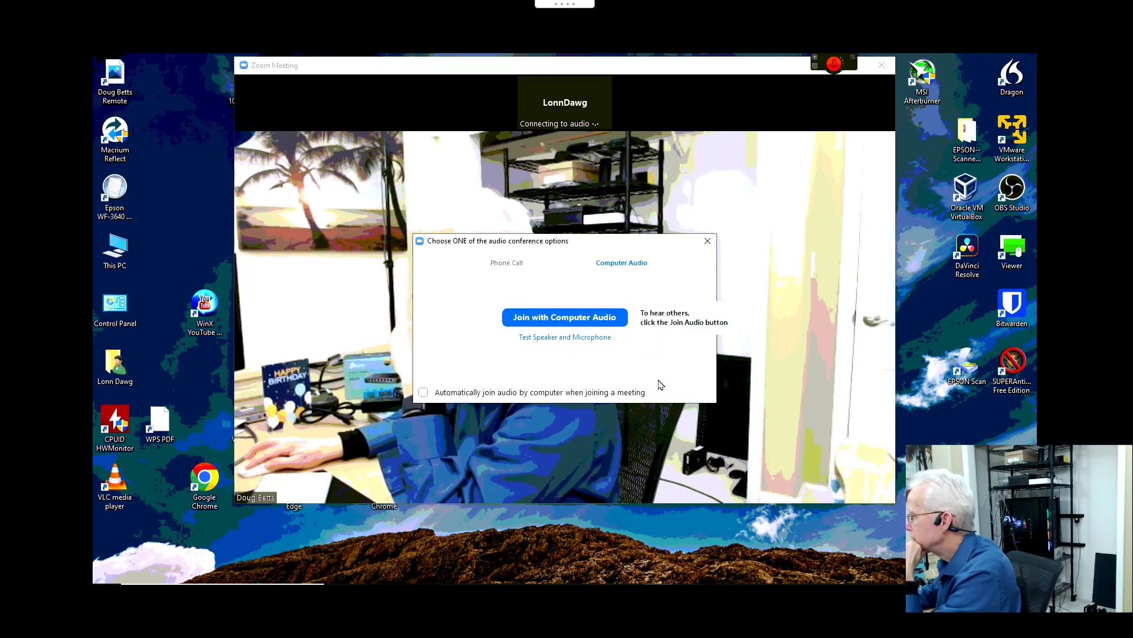
{"action": "left_click", "coordinate": [590, 319]}
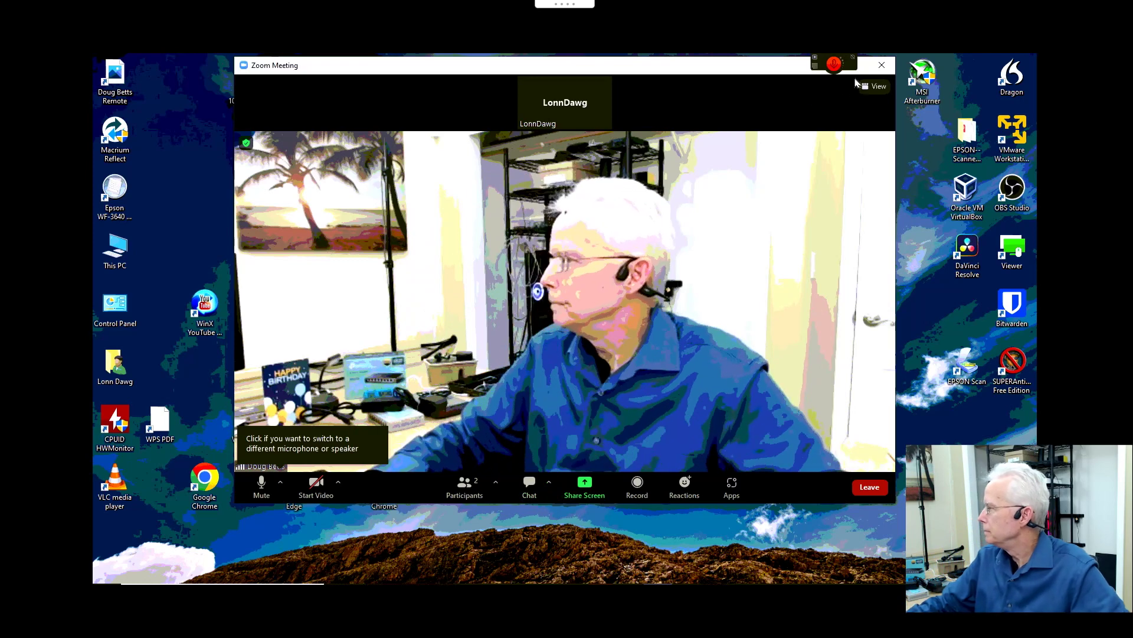
Minimize the Zoom meeting and move its floating video thumbnail to just beside the Rescue chat window.
{"action": "left_click_drag", "start_coordinate": [777, 68], "coordinate": [777, 88]}
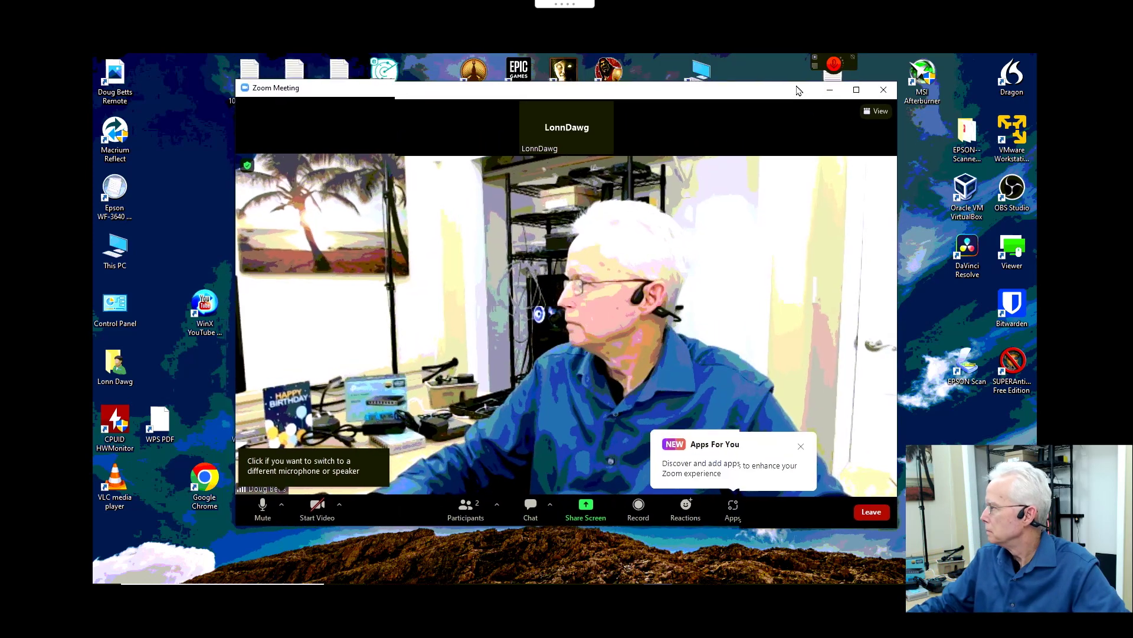
{"action": "left_click", "coordinate": [826, 88]}
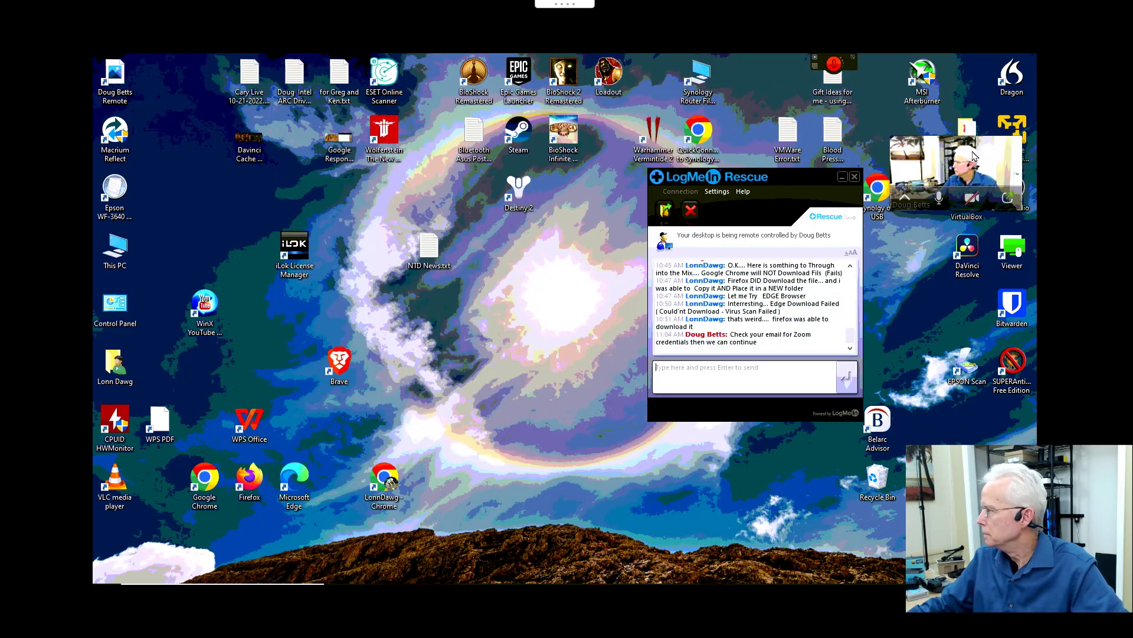
{"action": "left_click_drag", "start_coordinate": [969, 206], "coordinate": [1015, 519]}
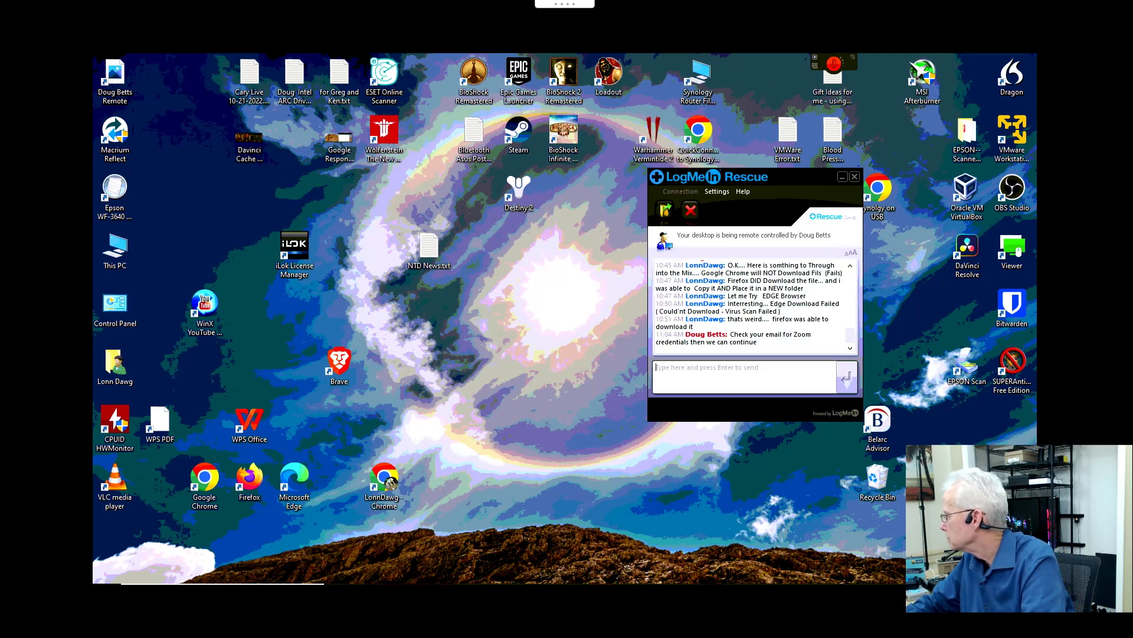
{"action": "left_click_drag", "start_coordinate": [1015, 519], "coordinate": [533, 413]}
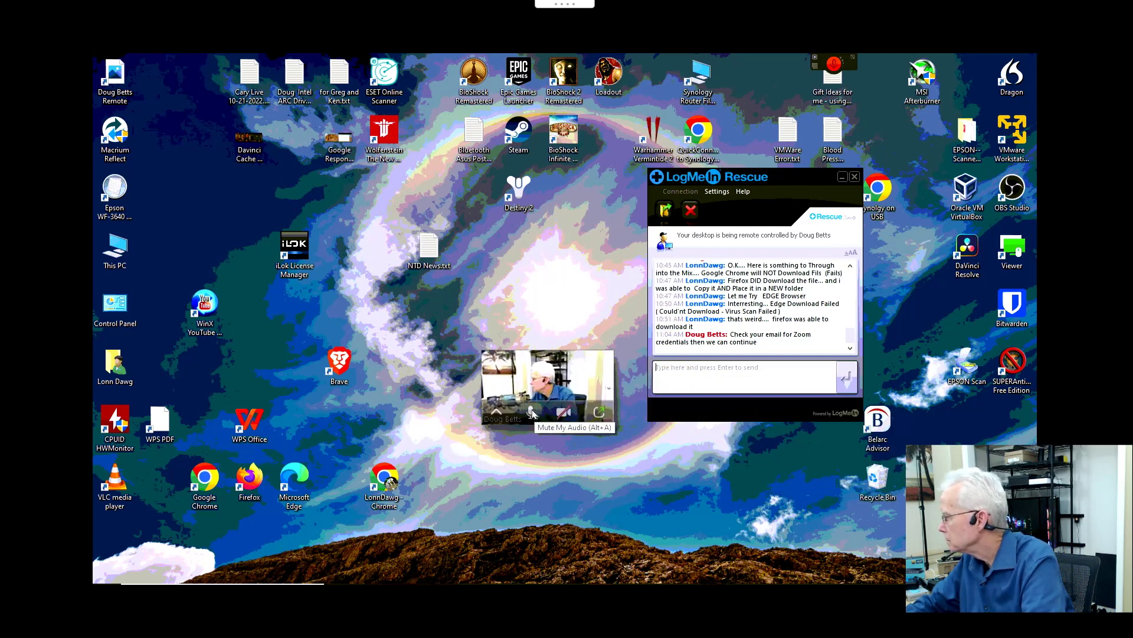
Toggle the microphone mute on the floating meeting thumbnail, then hide its video and show it again.
{"action": "left_click", "coordinate": [533, 414]}
{"action": "left_click", "coordinate": [531, 413]}
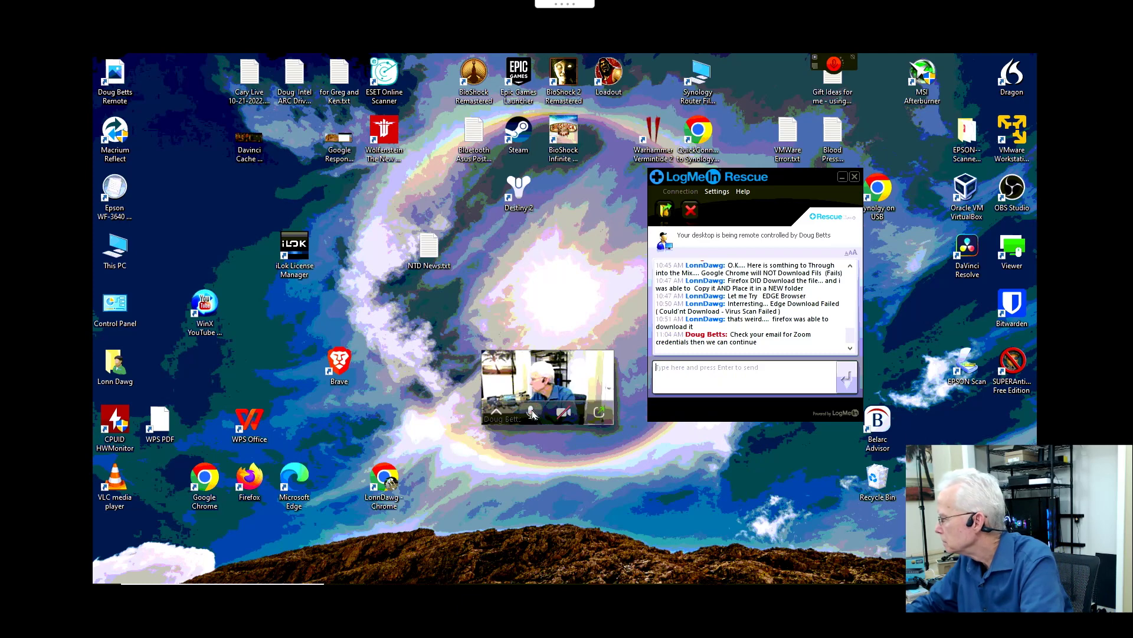
{"action": "left_click", "coordinate": [497, 414]}
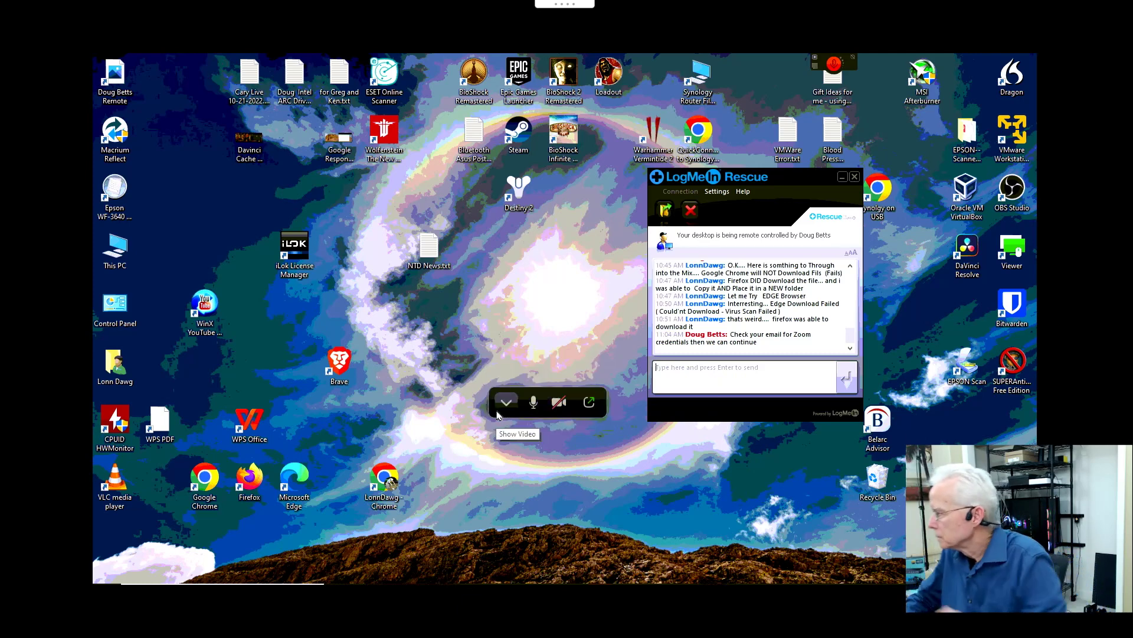
{"action": "left_click", "coordinate": [508, 413]}
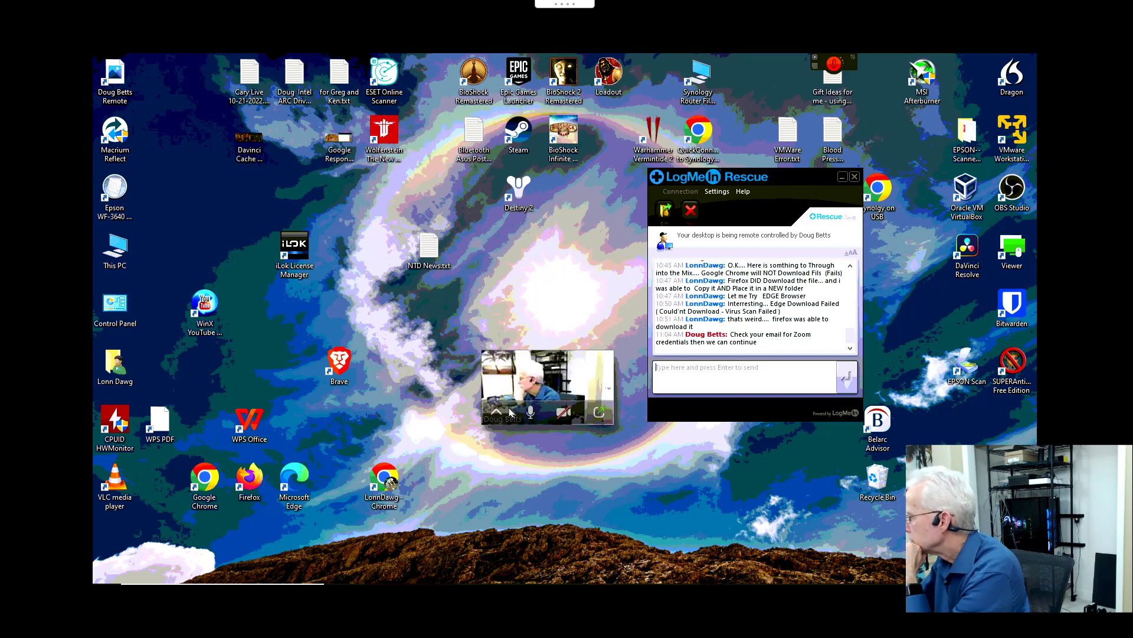
Restore the full Zoom meeting window and check which microphone and speaker are selected.
{"action": "left_click", "coordinate": [600, 413]}
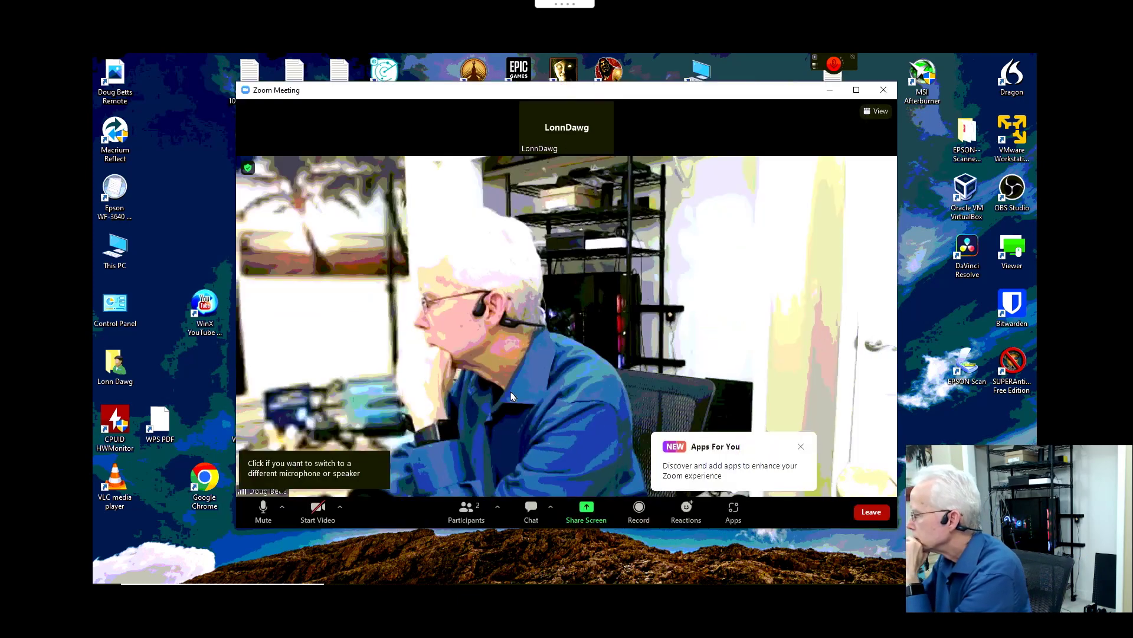
{"action": "left_click", "coordinate": [282, 508]}
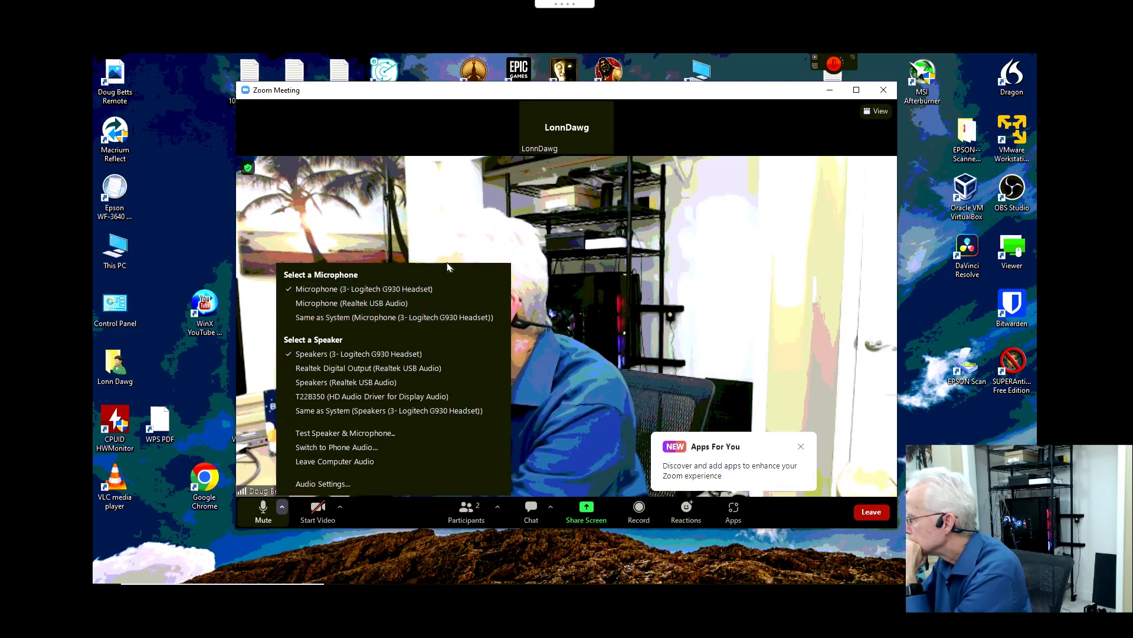
{"action": "left_click", "coordinate": [455, 232]}
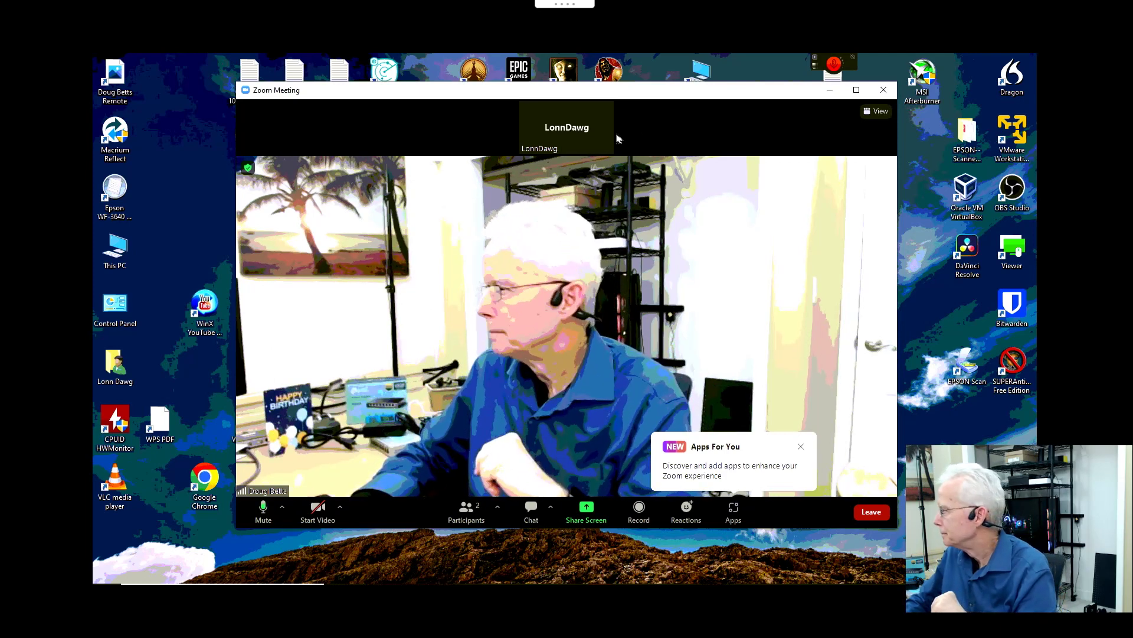
Minimize the Zoom meeting and move its floating video thumbnail out of the way to the desktop's lower corner.
{"action": "left_click", "coordinate": [831, 94]}
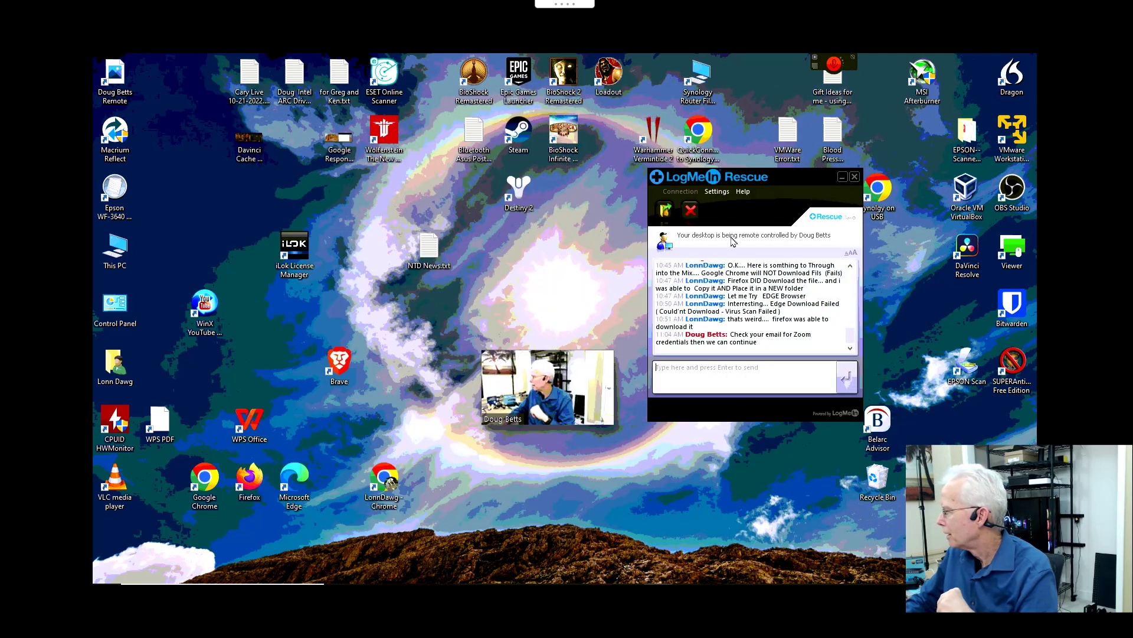
{"action": "mouse_move", "coordinate": [534, 384]}
{"action": "left_click_drag", "start_coordinate": [534, 384], "coordinate": [961, 527]}
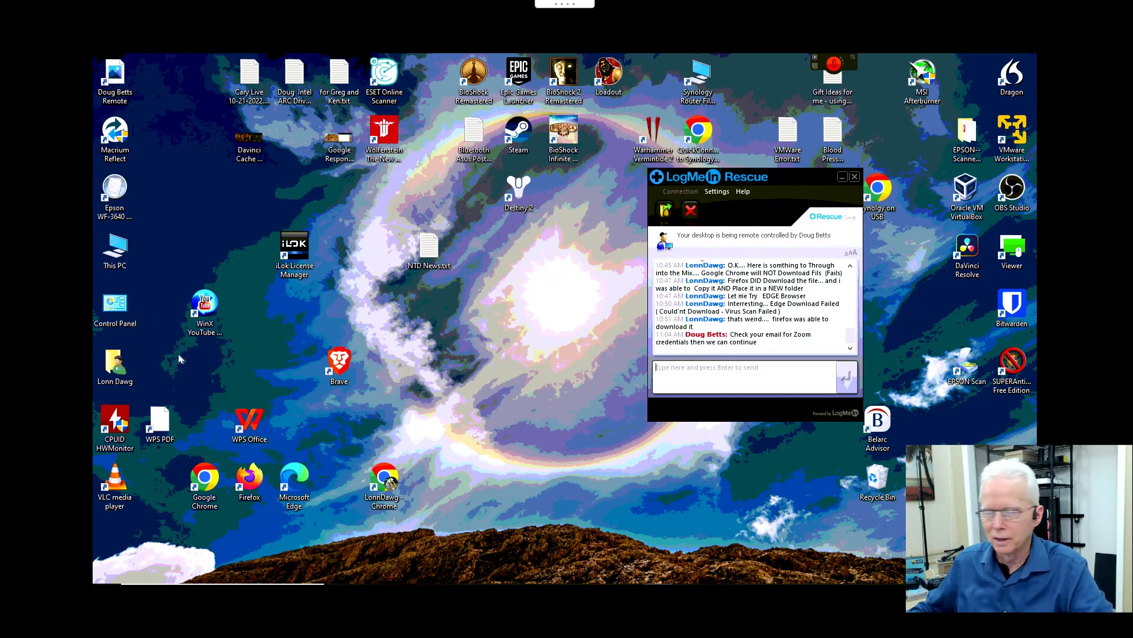
Set the remote screen's display scaling to Stretch to Window.
{"action": "mouse_move", "coordinate": [584, 5]}
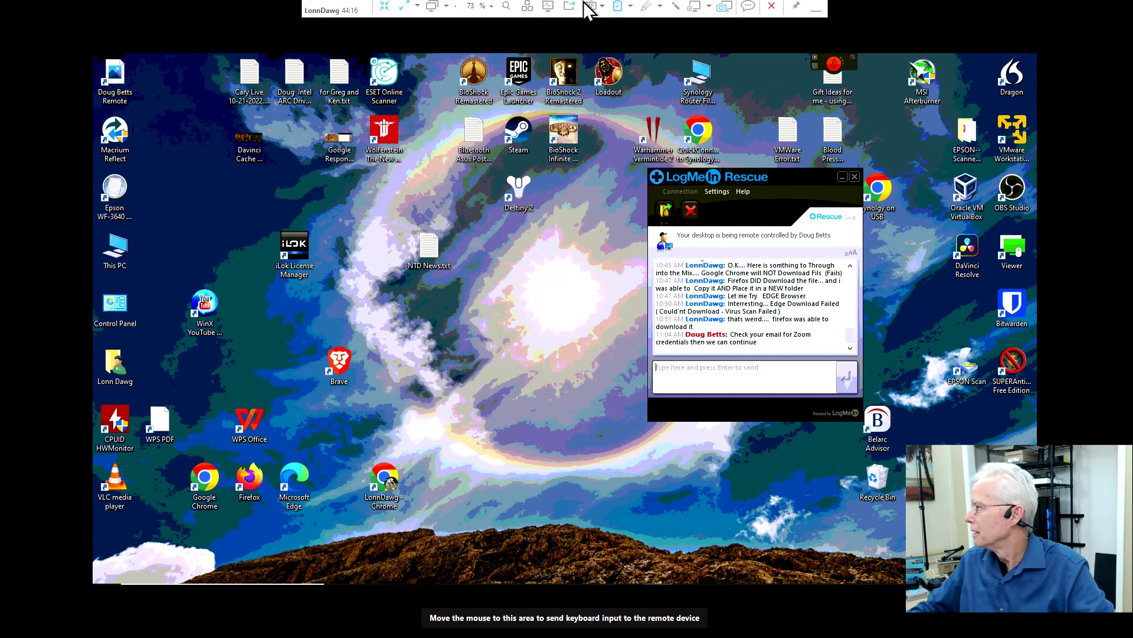
{"action": "left_click", "coordinate": [446, 10]}
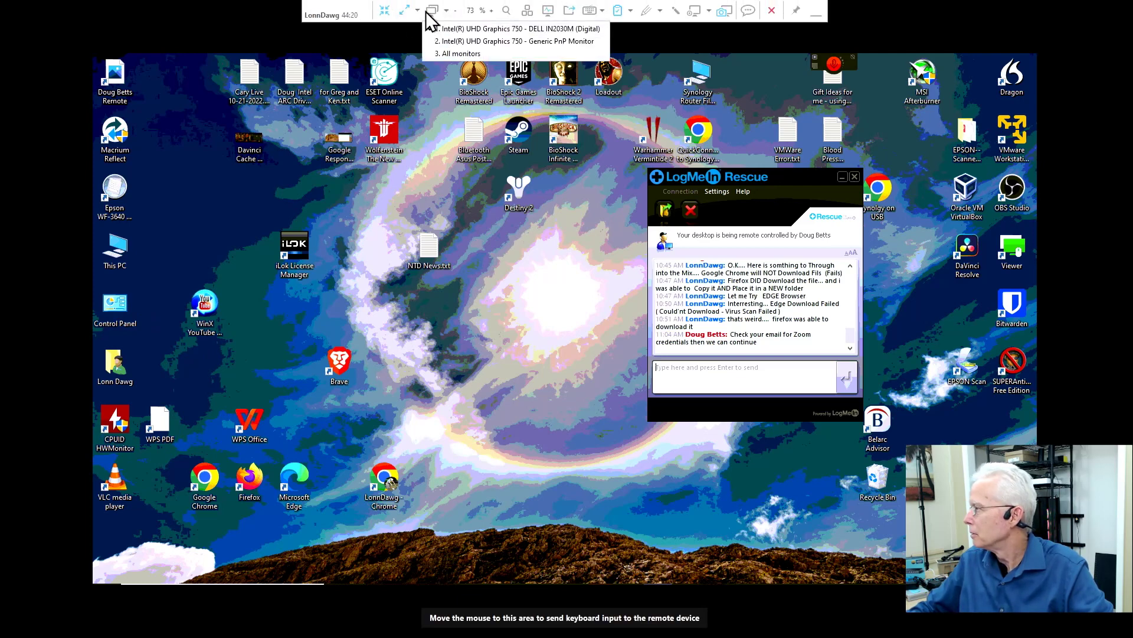
{"action": "left_click", "coordinate": [420, 11]}
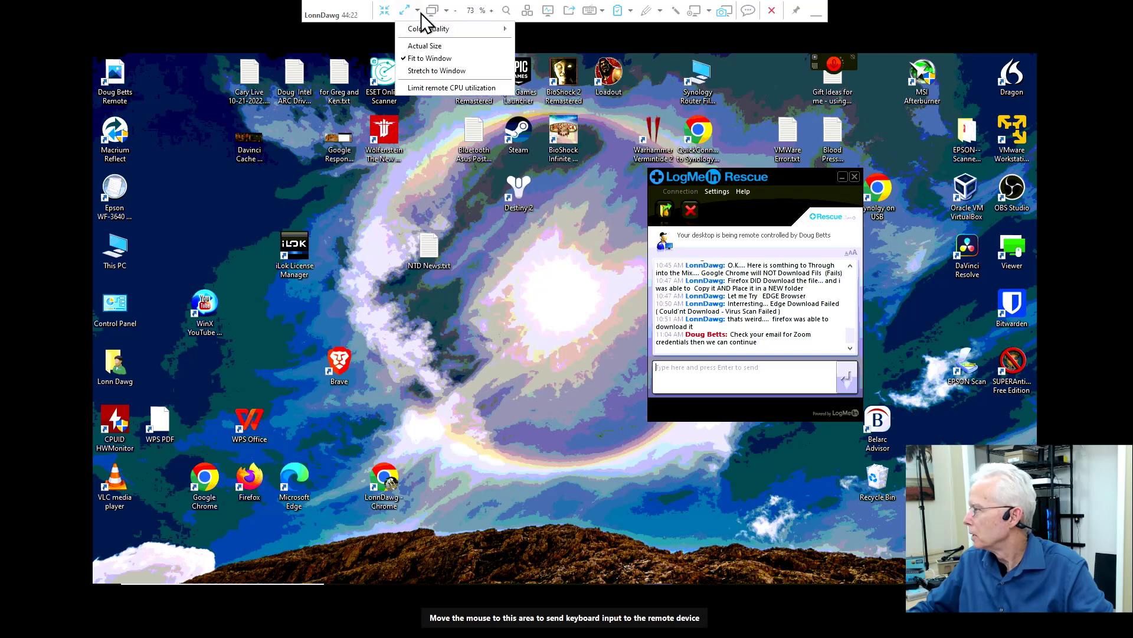
{"action": "left_click", "coordinate": [432, 71]}
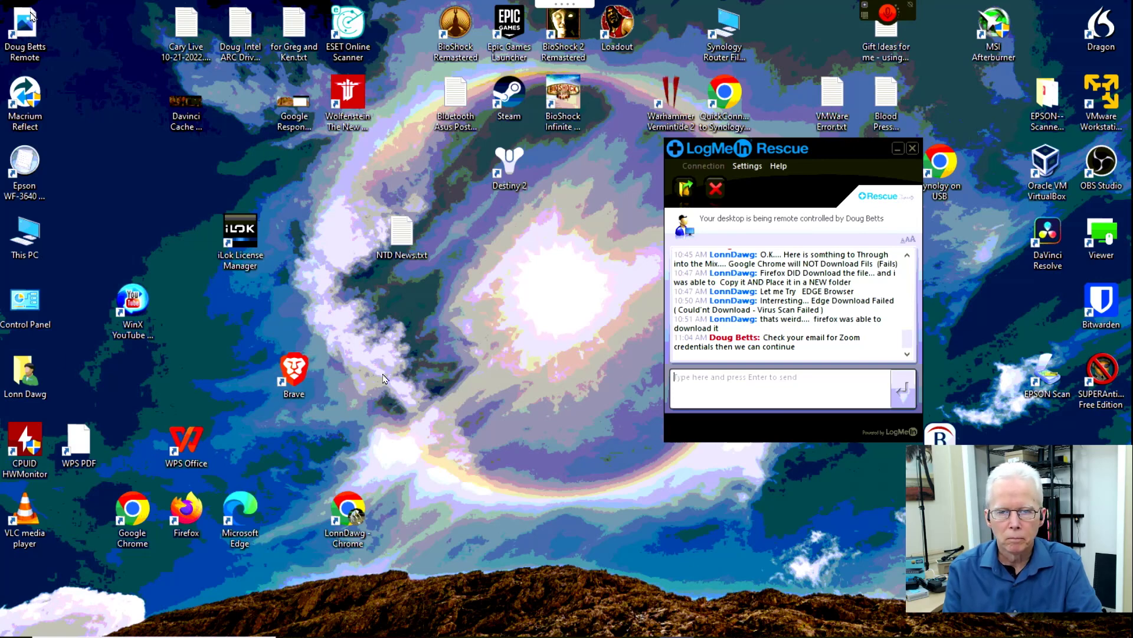
{"action": "left_click", "coordinate": [70, 453]}
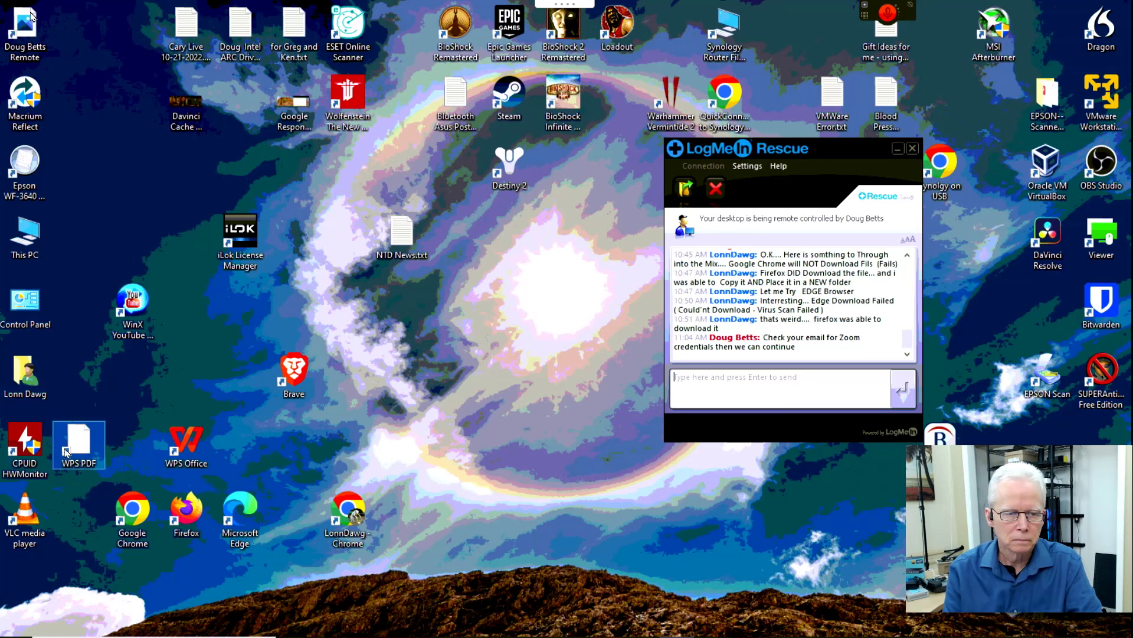
{"action": "left_click", "coordinate": [107, 401]}
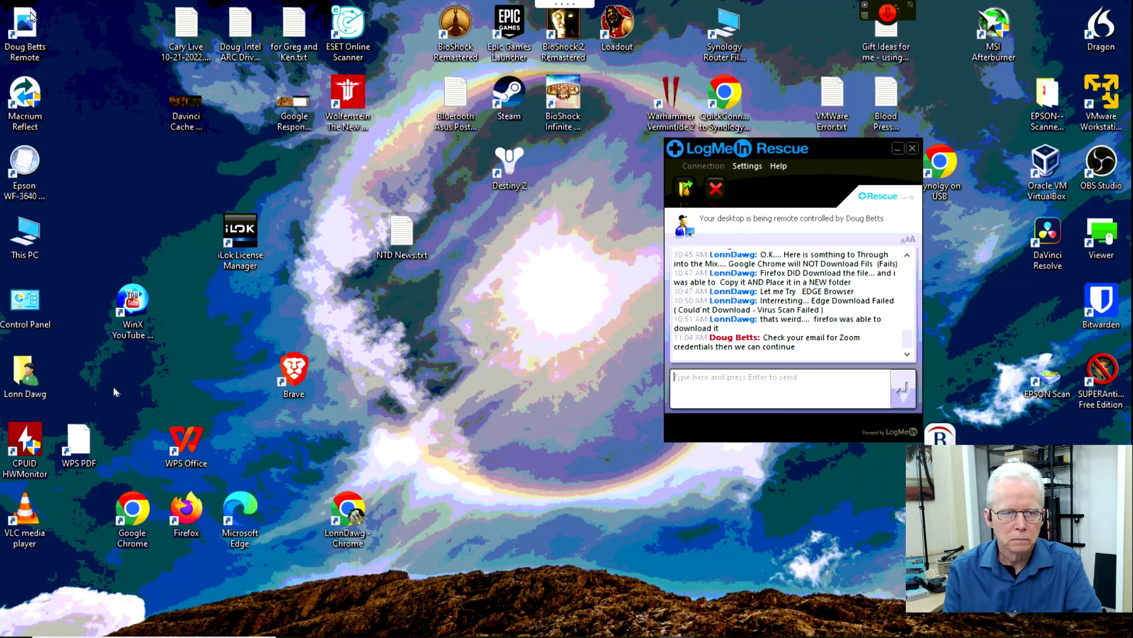
Open the Music folder inside the client's user profile folder and widen its Name column to show full folder names.
{"action": "double_click", "coordinate": [16, 378]}
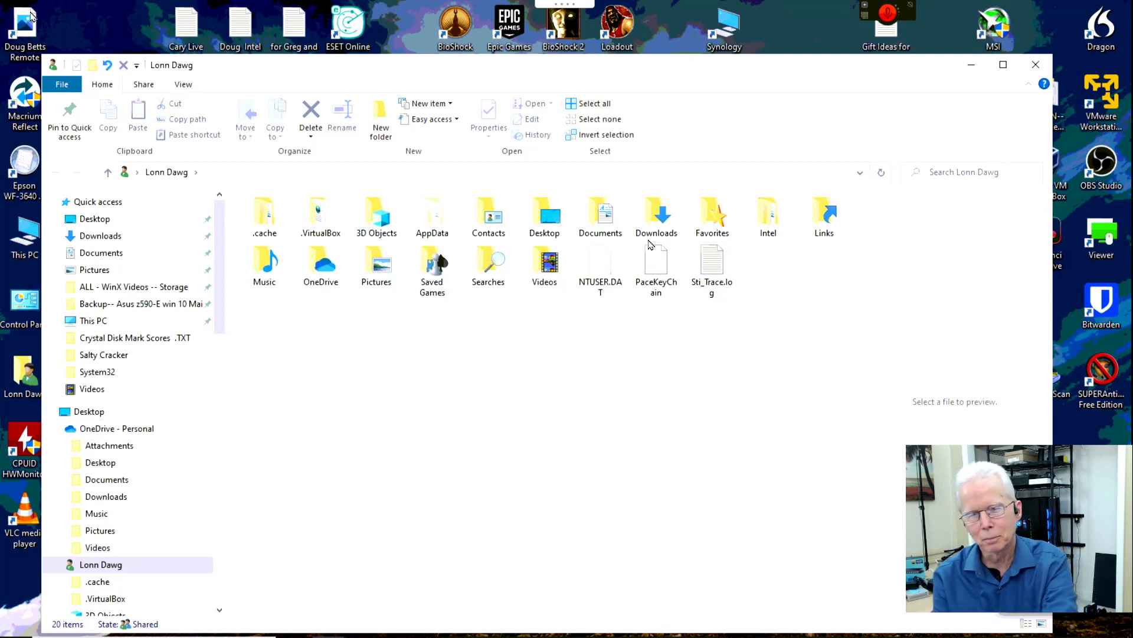
{"action": "mouse_move", "coordinate": [549, 225]}
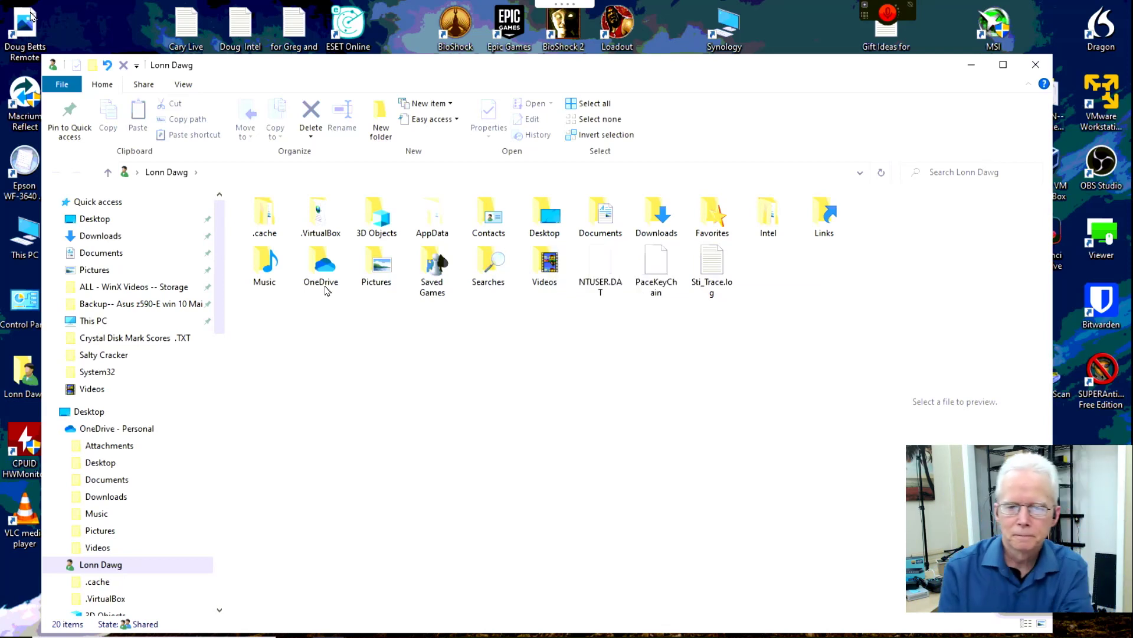
{"action": "double_click", "coordinate": [267, 284]}
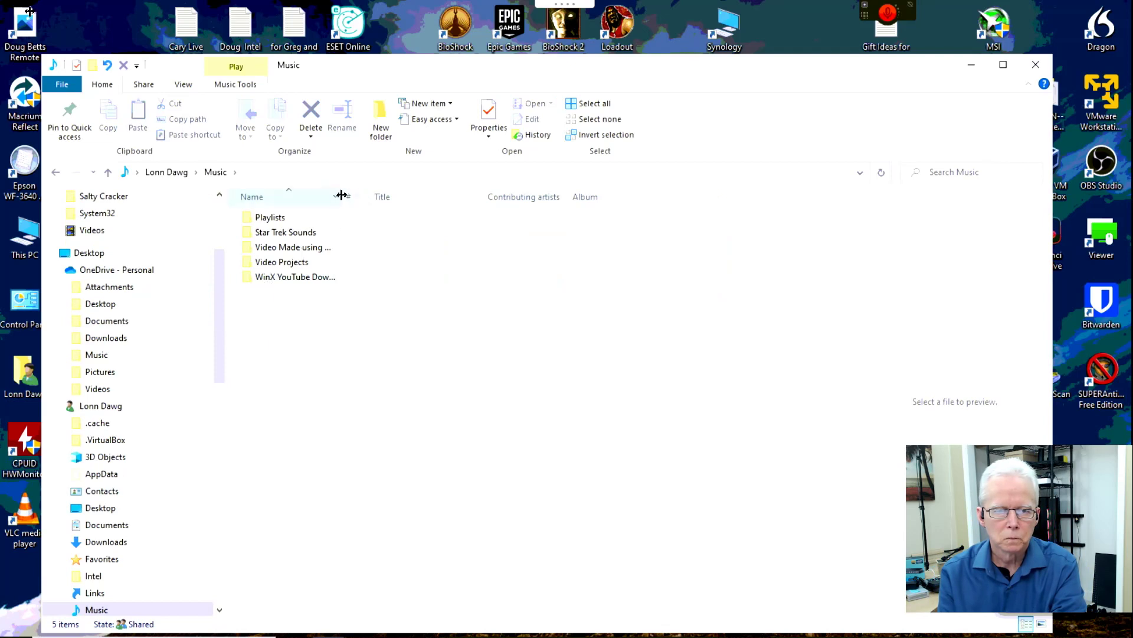
{"action": "left_click_drag", "start_coordinate": [341, 197], "coordinate": [487, 178]}
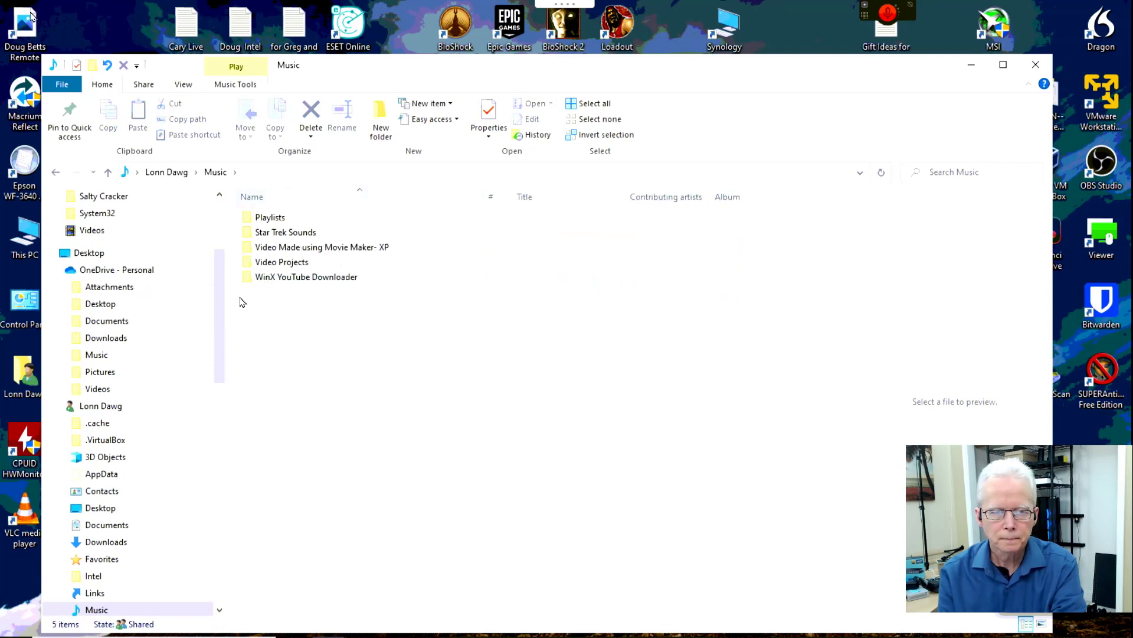
Check the contents of the WinX YouTube Downloader folder, return to Music and select the Video Projects folder.
{"action": "left_click", "coordinate": [249, 283]}
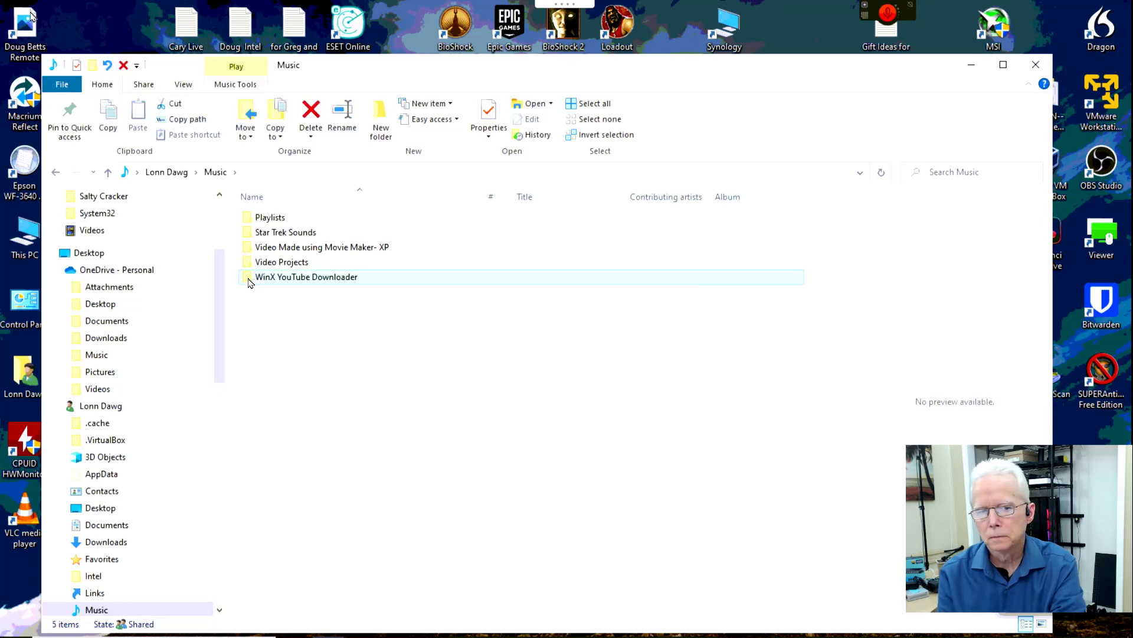
{"action": "double_click", "coordinate": [248, 283]}
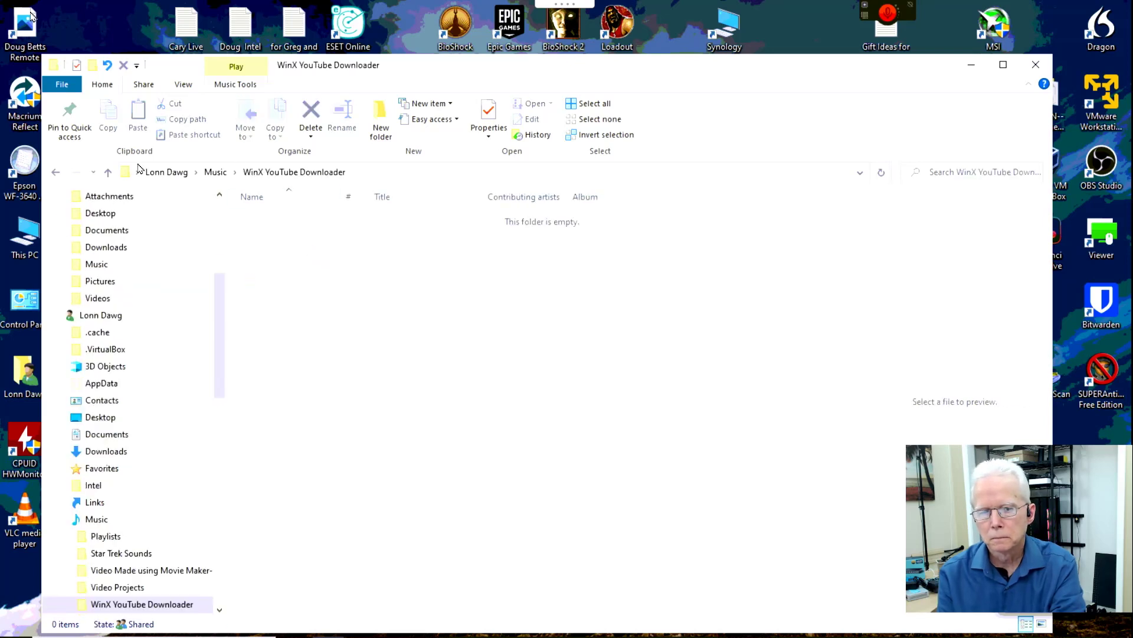
{"action": "left_click", "coordinate": [56, 172]}
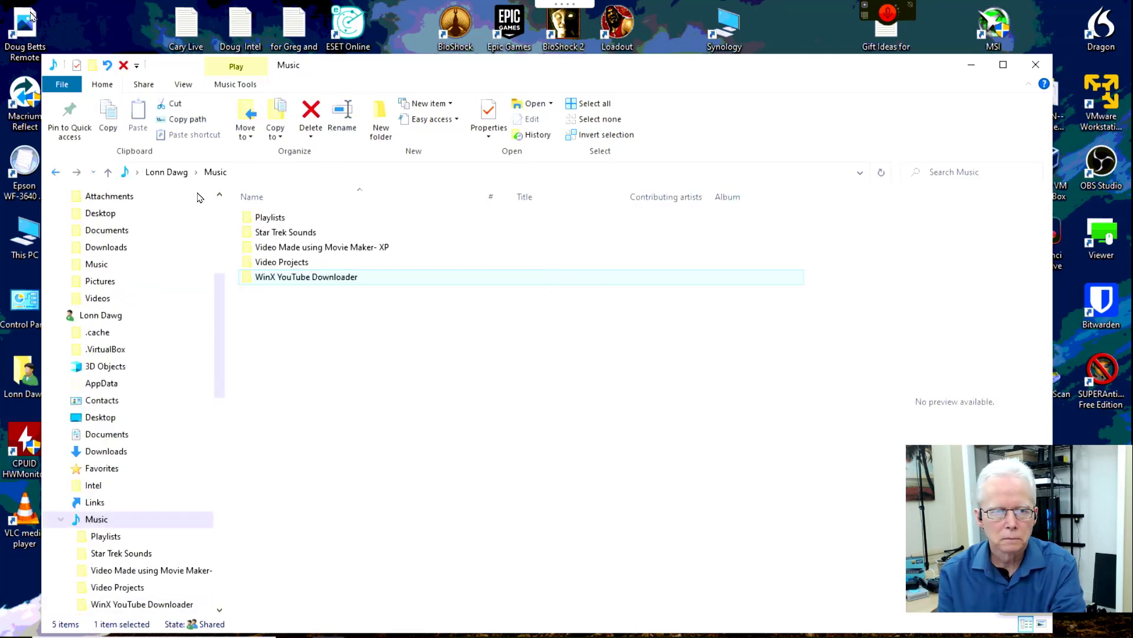
{"action": "left_click", "coordinate": [254, 263]}
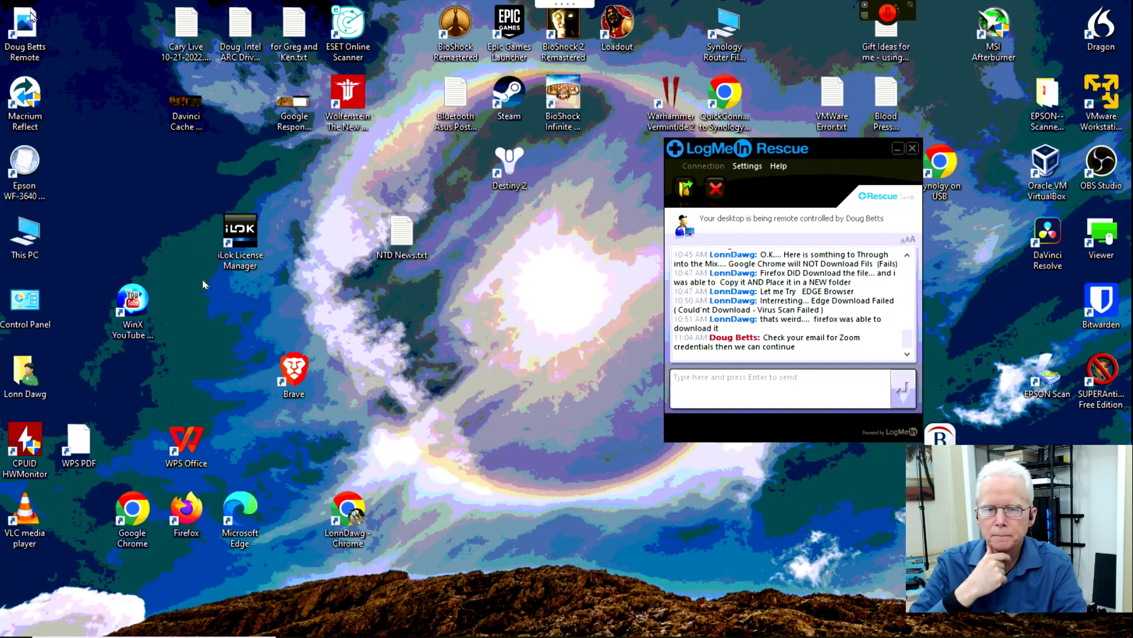
Reopen the Music folder and try opening its Video Made using Movie Maker- XP and Star Trek Sounds subfolders.
{"action": "mouse_move", "coordinate": [124, 636]}
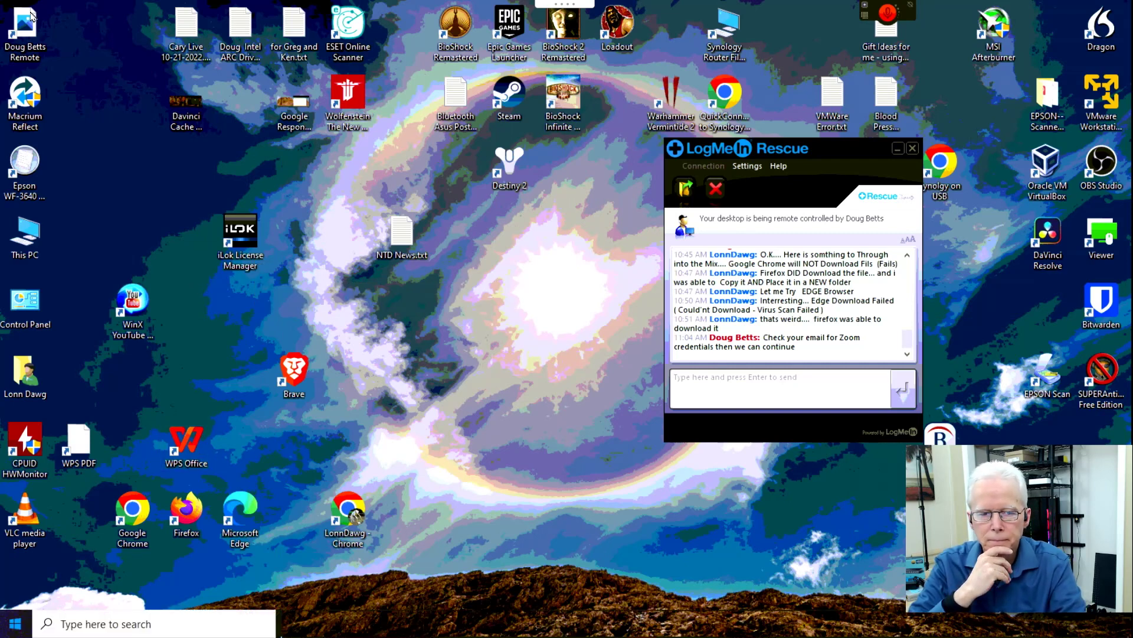
{"action": "left_click", "coordinate": [16, 624]}
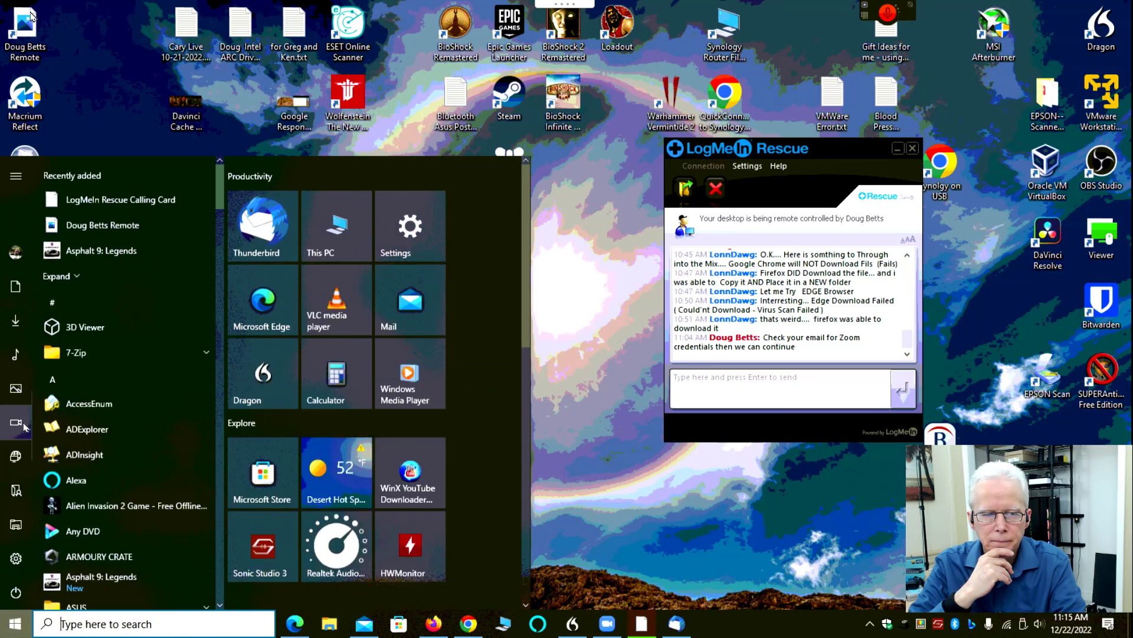
{"action": "mouse_move", "coordinate": [16, 322]}
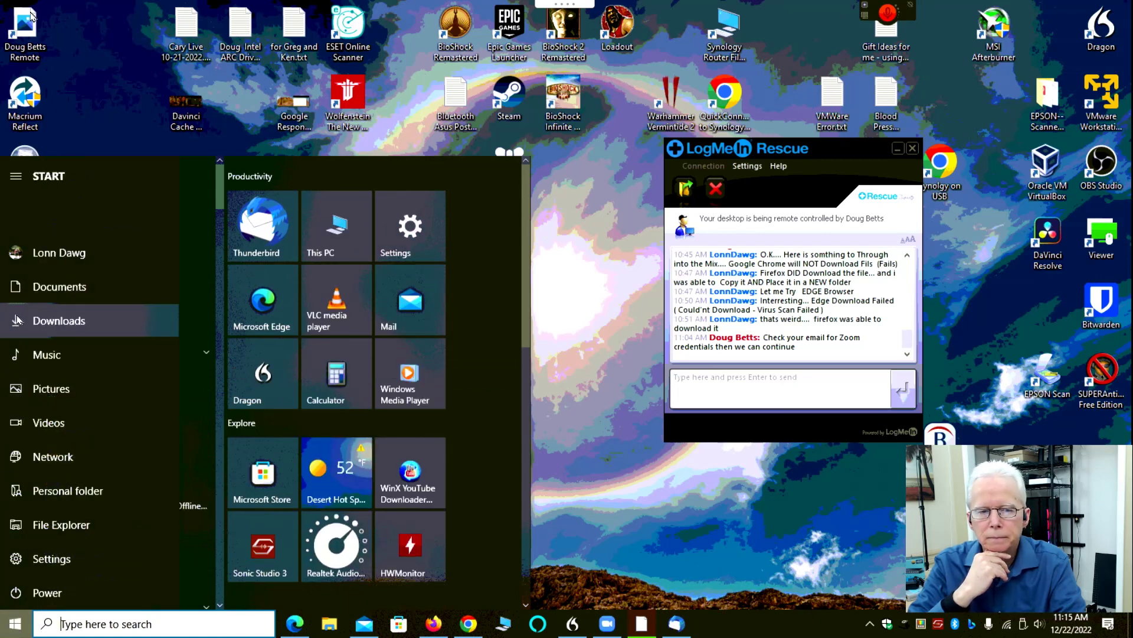
{"action": "left_click", "coordinate": [18, 356]}
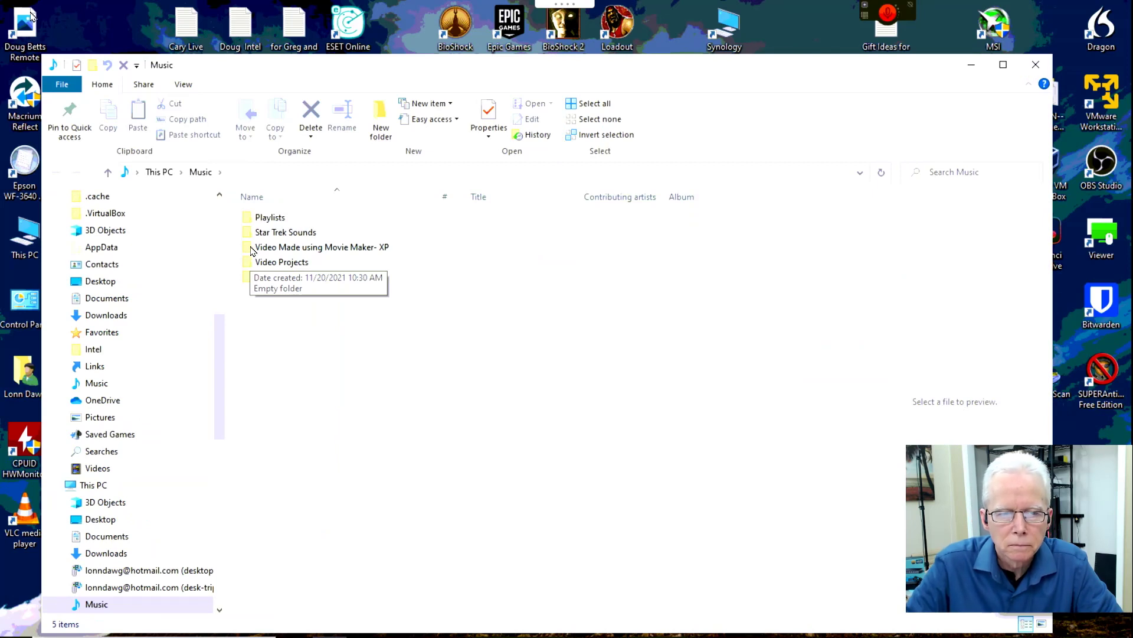
{"action": "left_click", "coordinate": [252, 248]}
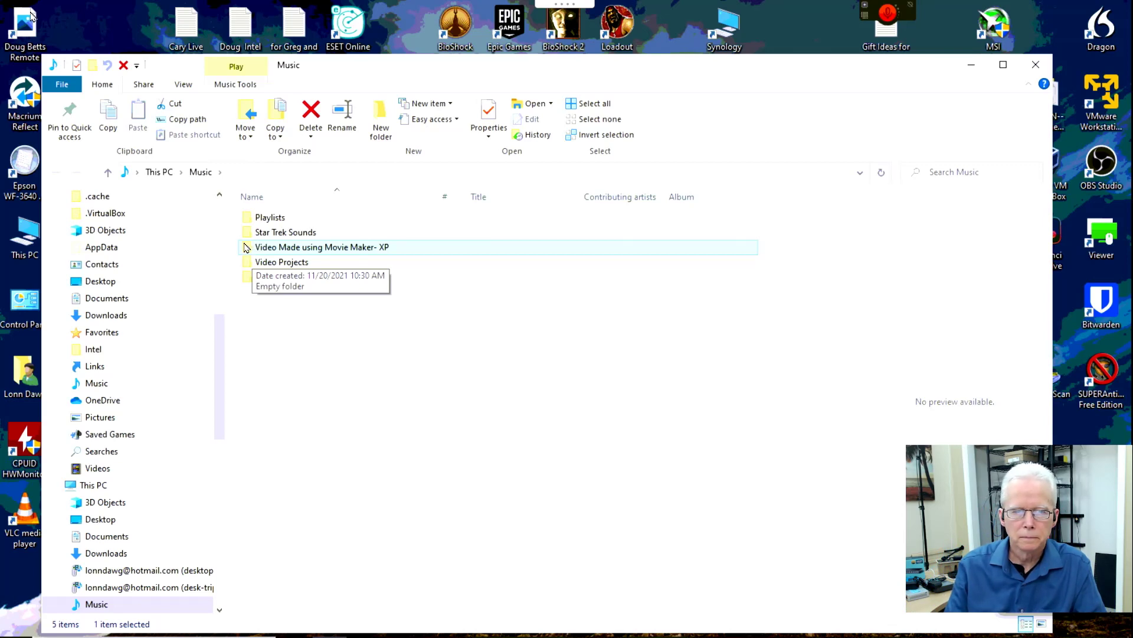
{"action": "double_click", "coordinate": [247, 251]}
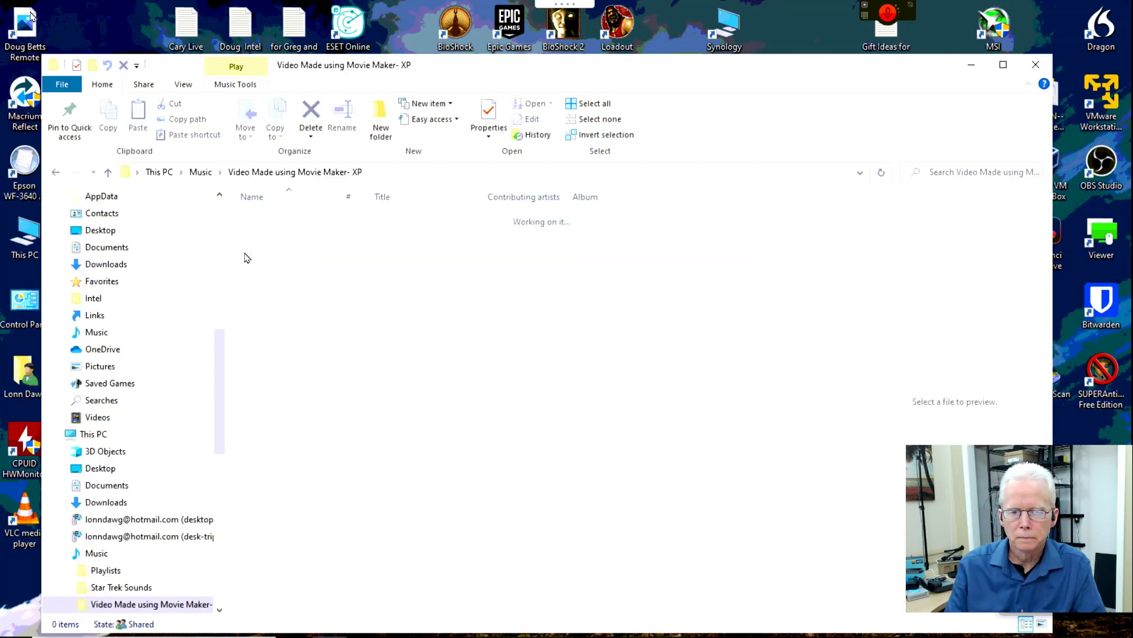
{"action": "left_click", "coordinate": [56, 172]}
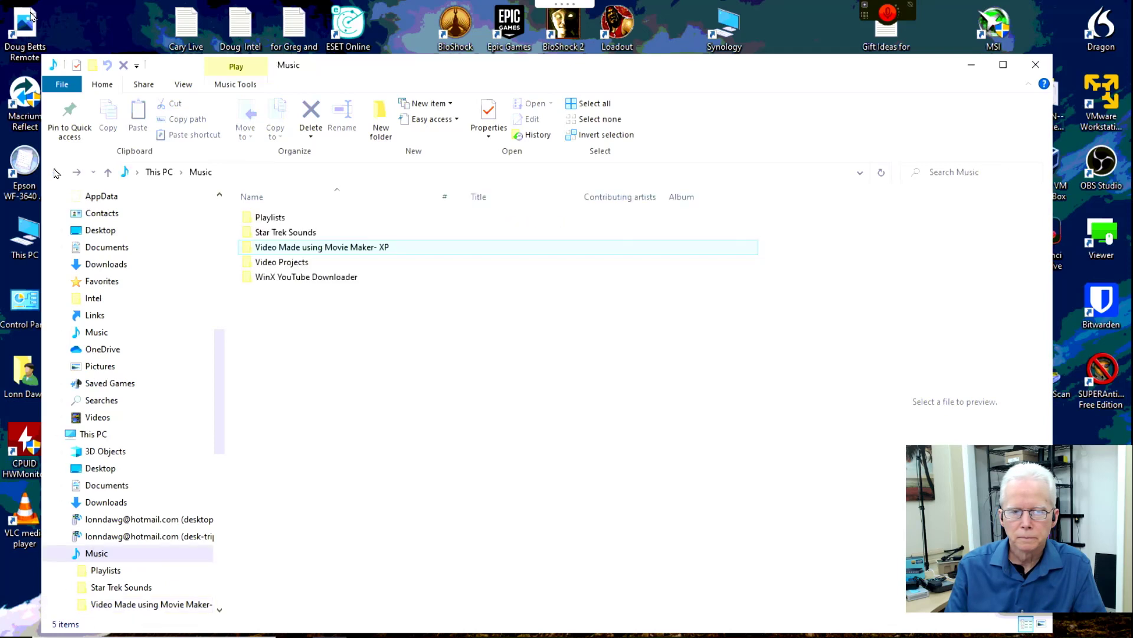
{"action": "double_click", "coordinate": [250, 235]}
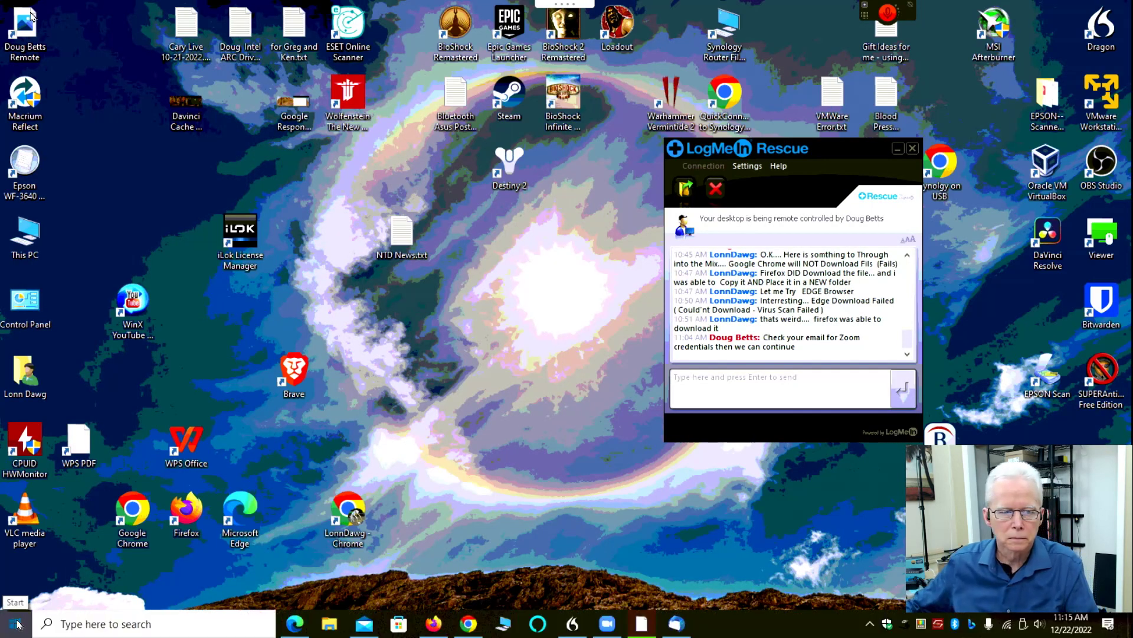
Open the Downloads folder for comparison and close its window again.
{"action": "left_click", "coordinate": [16, 625]}
{"action": "mouse_move", "coordinate": [16, 342]}
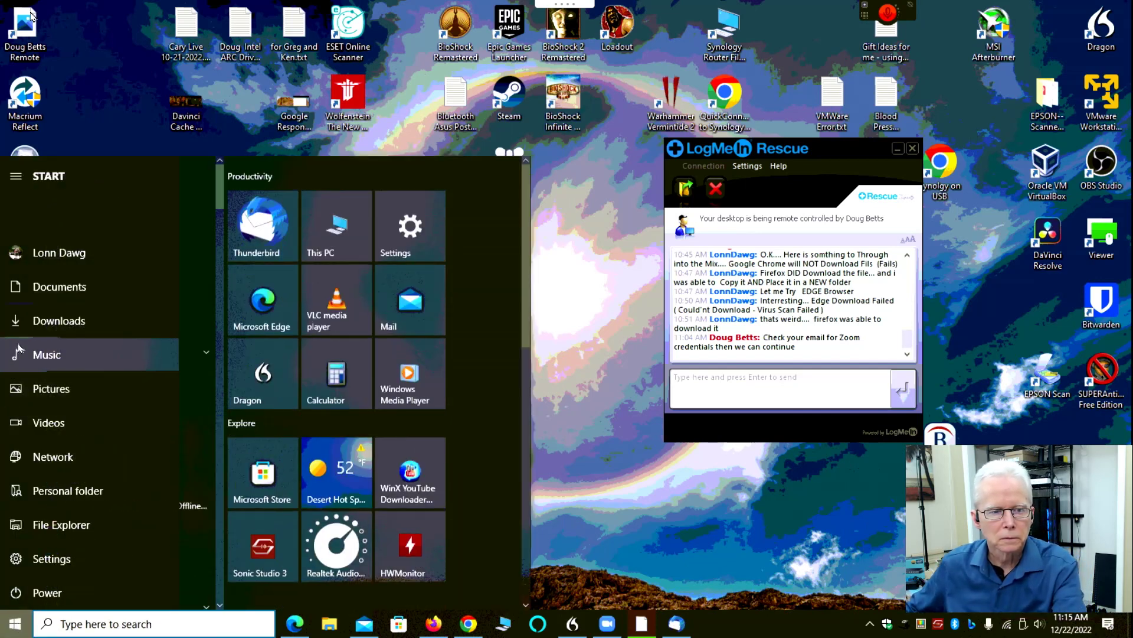
{"action": "left_click", "coordinate": [21, 320]}
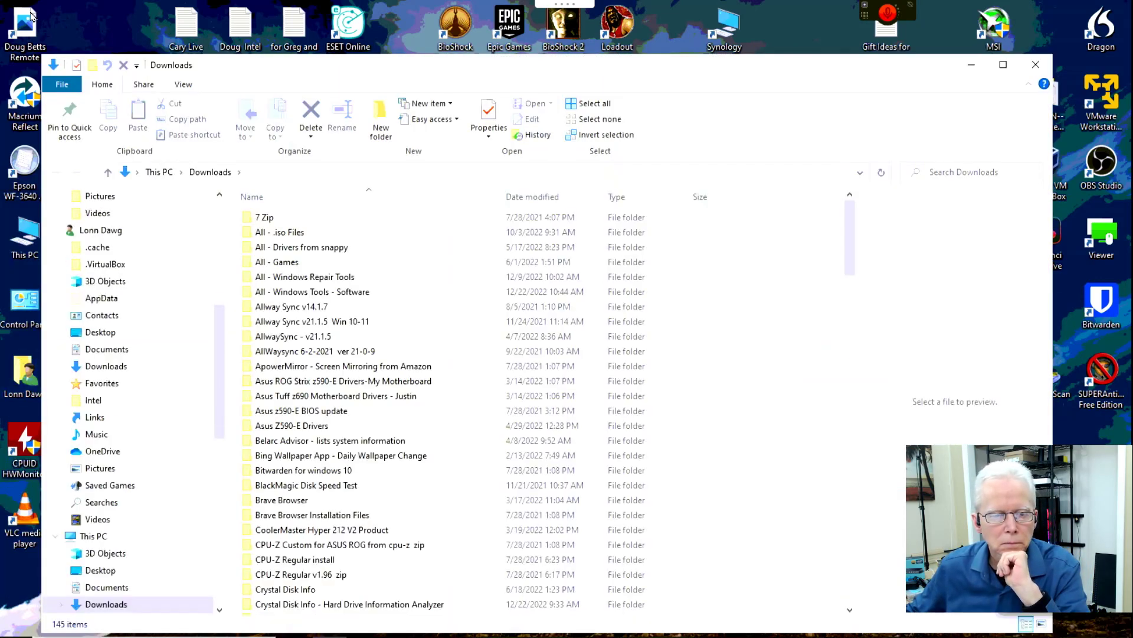
{"action": "left_click", "coordinate": [1035, 66]}
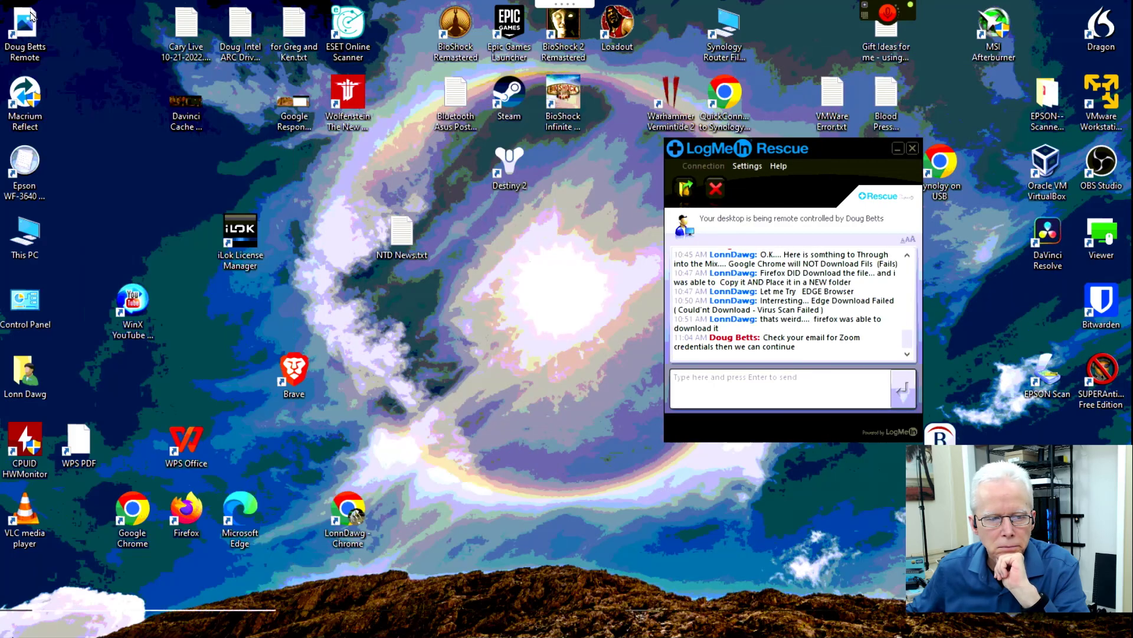
Open the Music folder again and select the Star Trek Sounds folder to test File Explorer's behavior.
{"action": "left_click", "coordinate": [16, 627]}
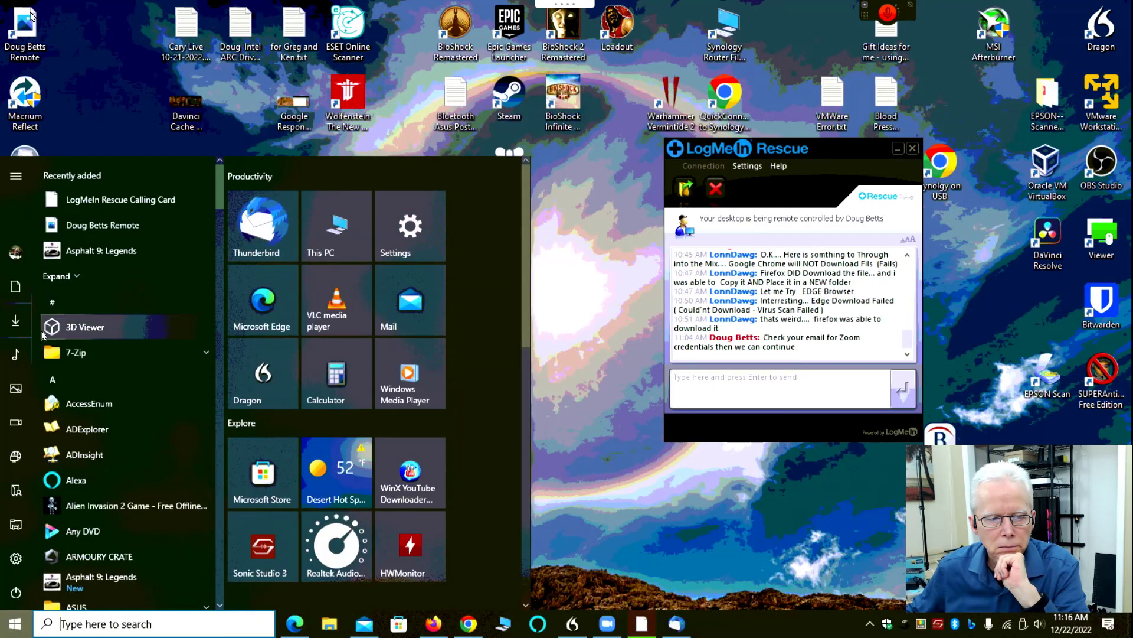
{"action": "left_click", "coordinate": [16, 355]}
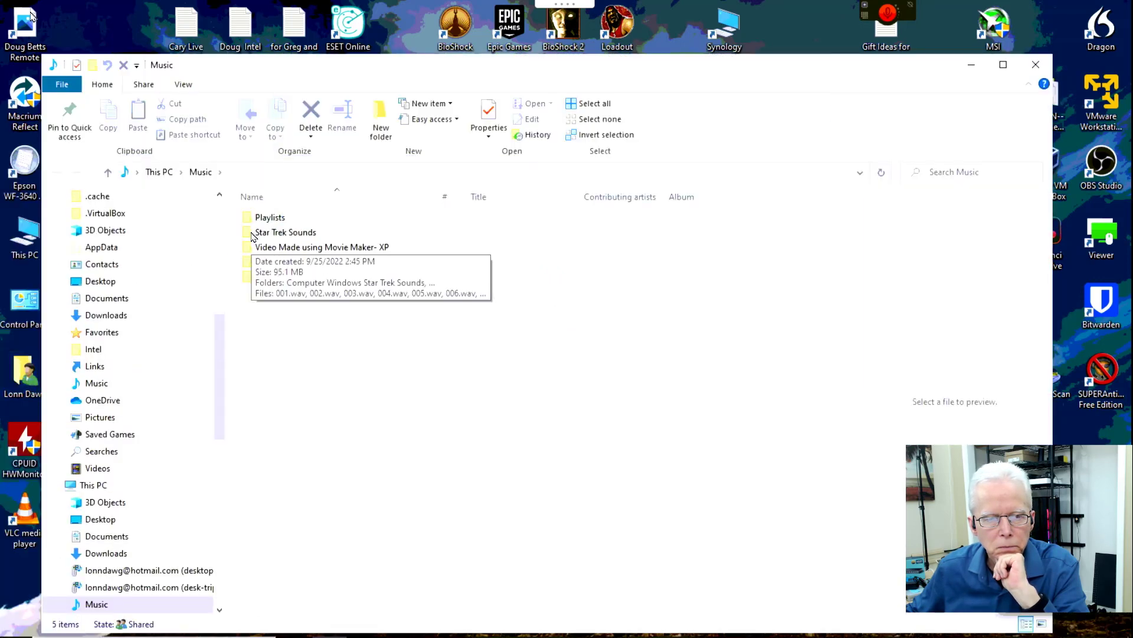
{"action": "left_click", "coordinate": [253, 236]}
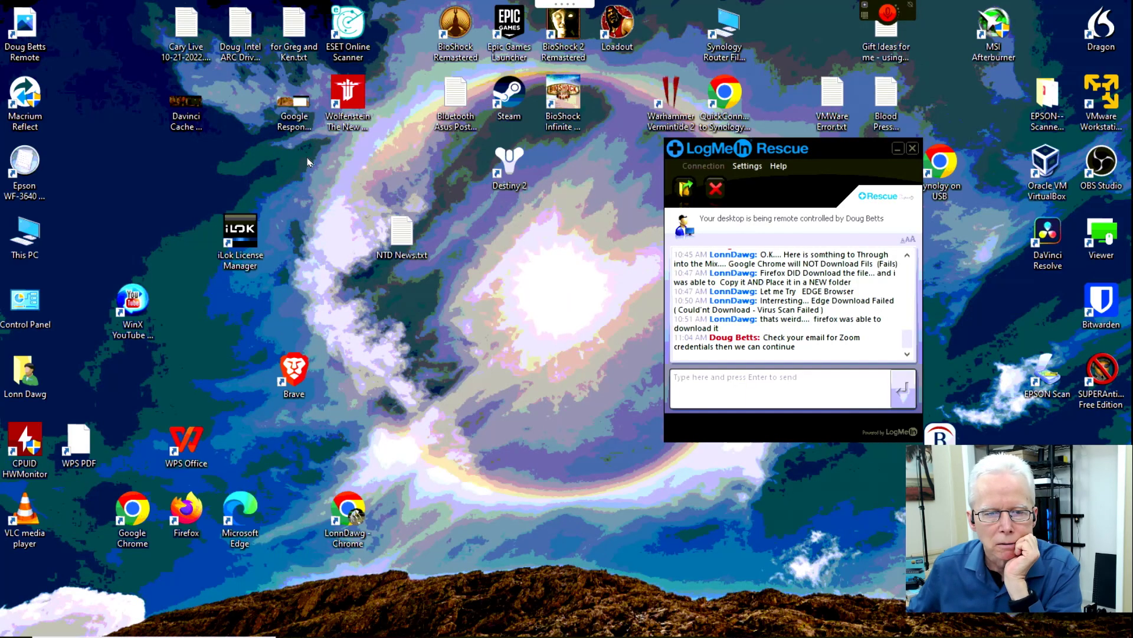
Reopen the Music folder and select the Playlists folder to test whether it triggers the same problem.
{"action": "mouse_move", "coordinate": [44, 623]}
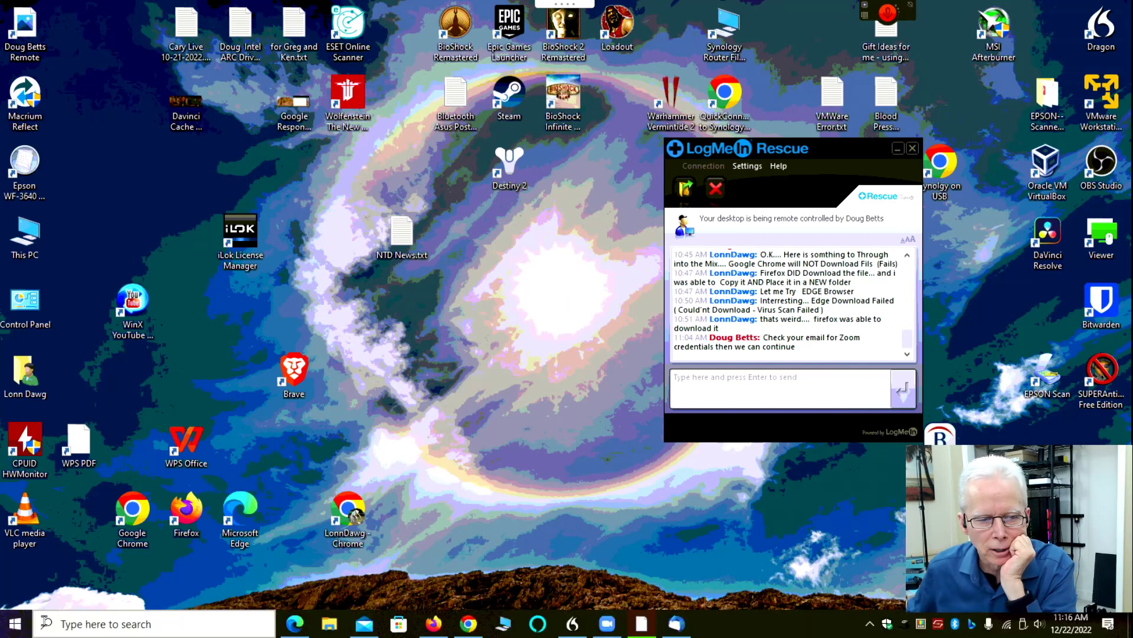
{"action": "left_click", "coordinate": [9, 630]}
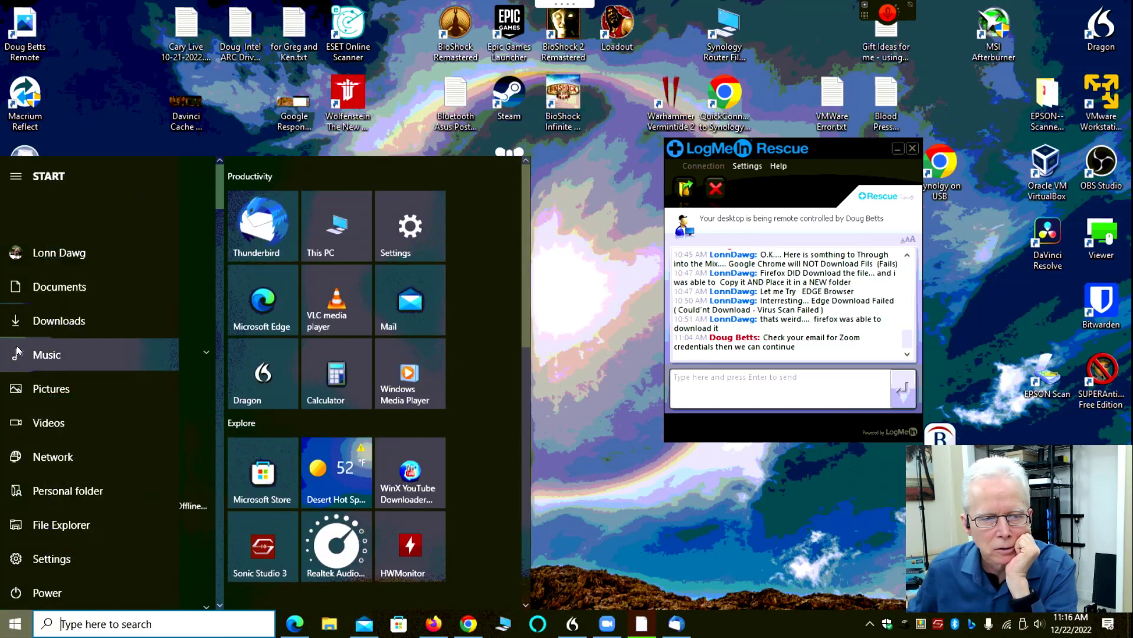
{"action": "left_click", "coordinate": [37, 357]}
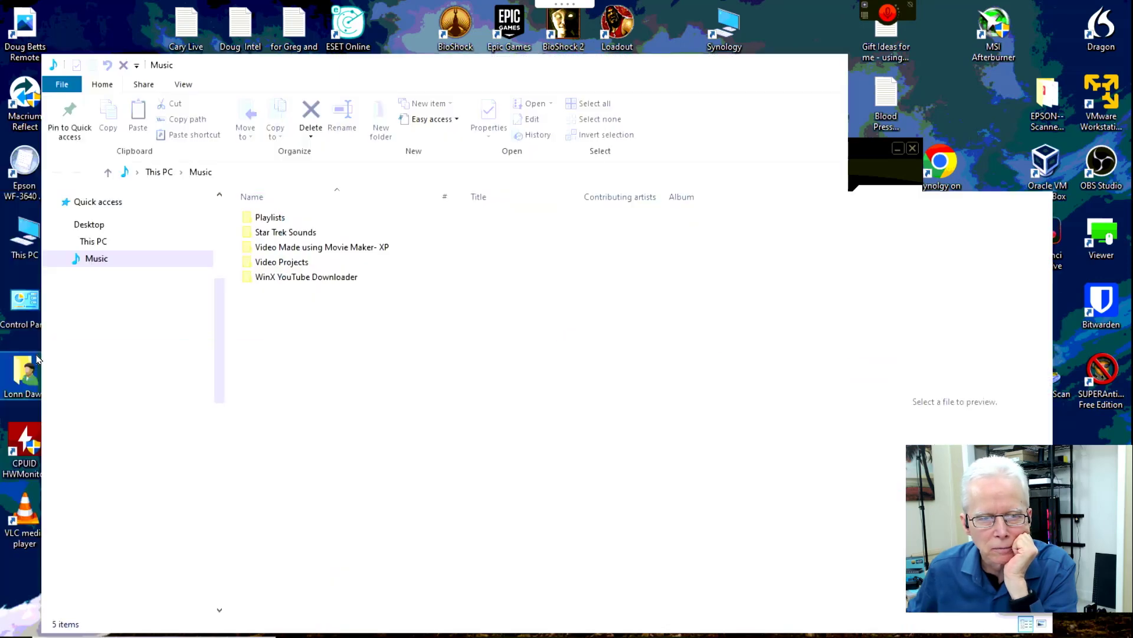
{"action": "left_click", "coordinate": [286, 221]}
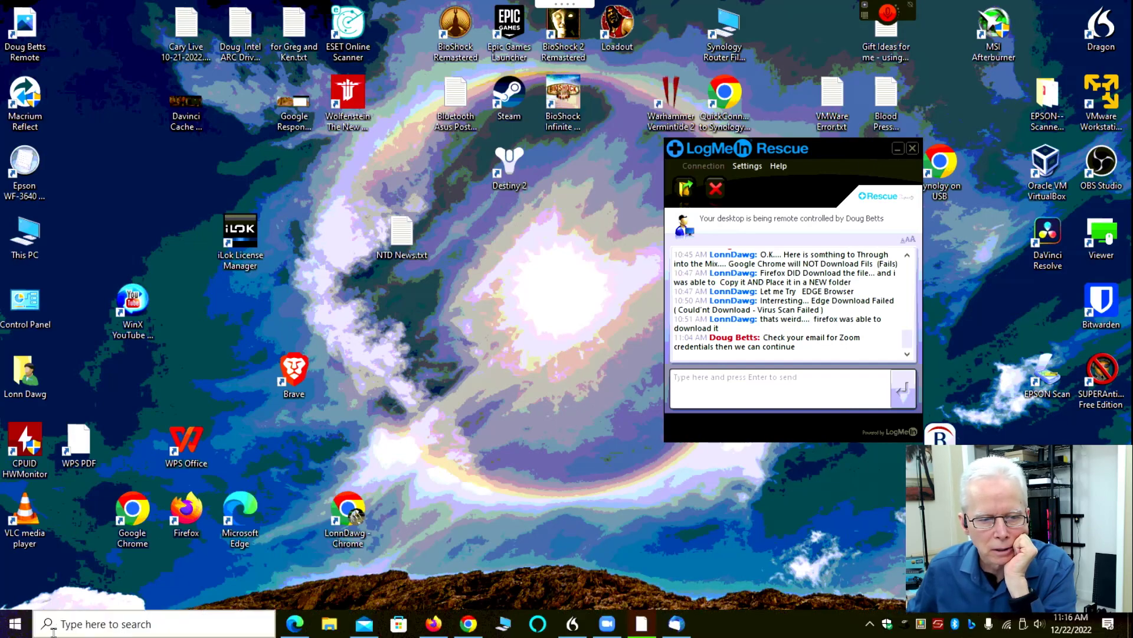
Bring Music back up, view the Star Trek Sounds folder's details and select that folder to repeat the test.
{"action": "left_click", "coordinate": [16, 623]}
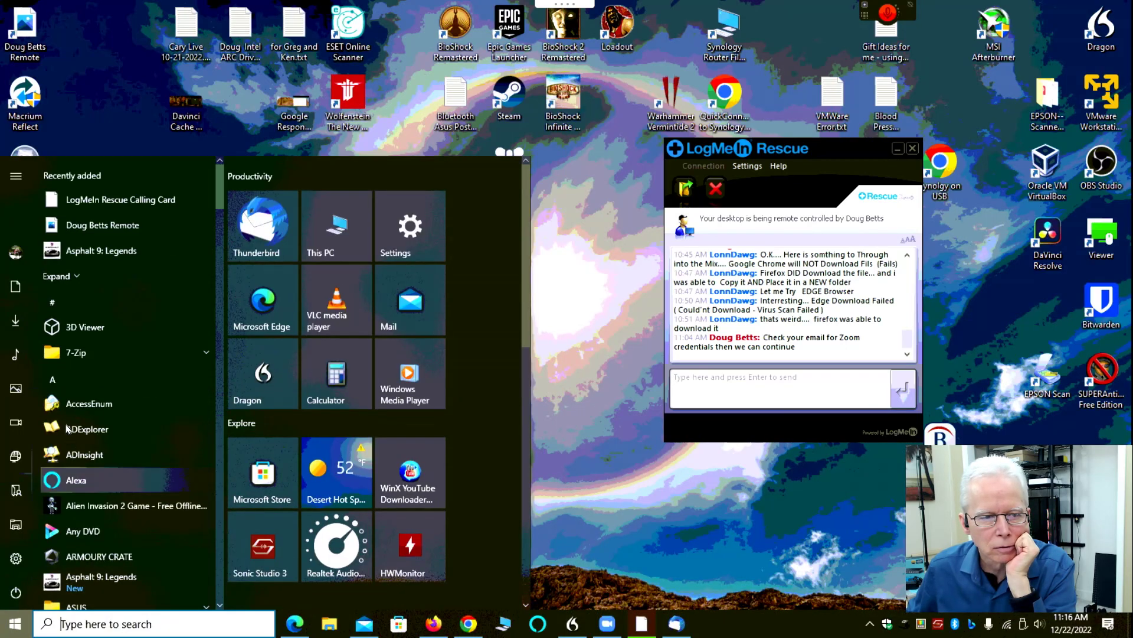
{"action": "mouse_move", "coordinate": [18, 368]}
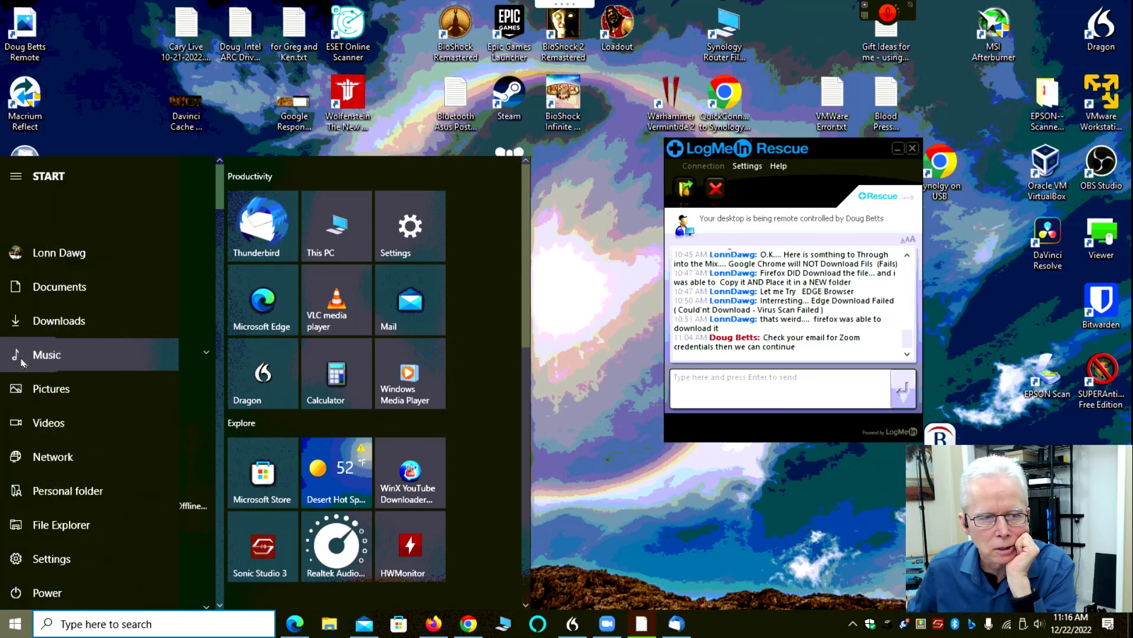
{"action": "left_click", "coordinate": [47, 355]}
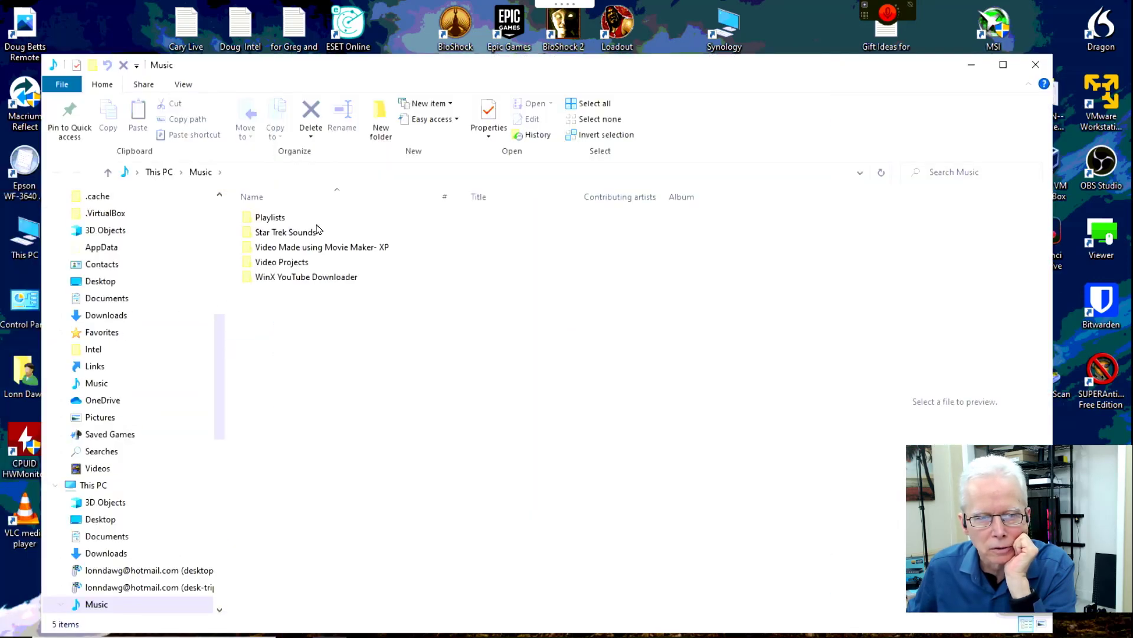
{"action": "mouse_move", "coordinate": [297, 237]}
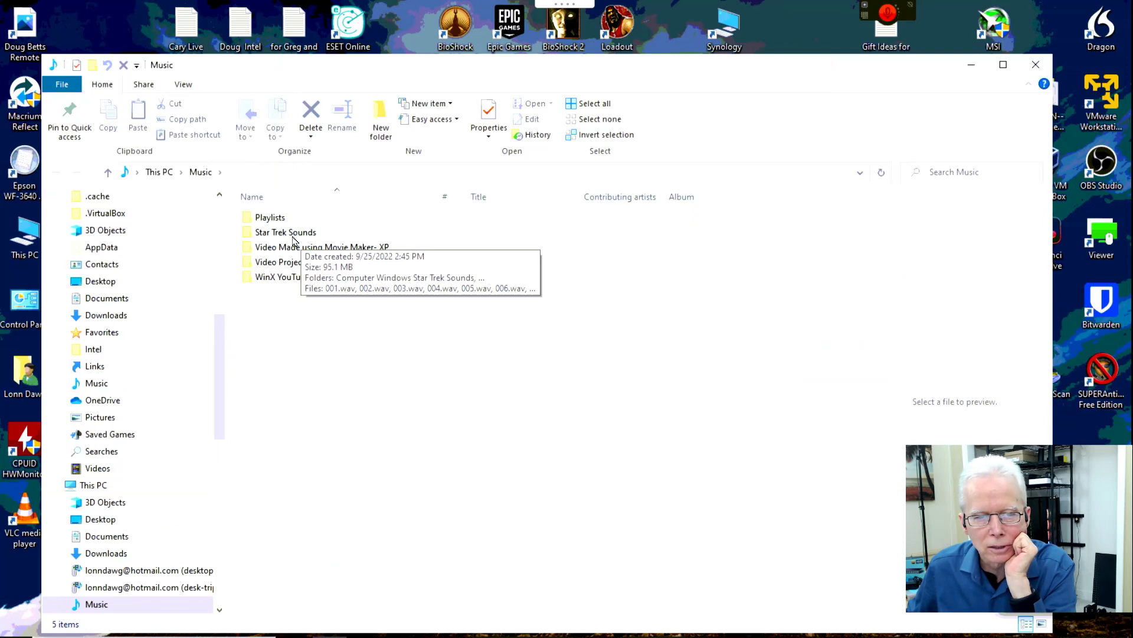
{"action": "left_click", "coordinate": [292, 239]}
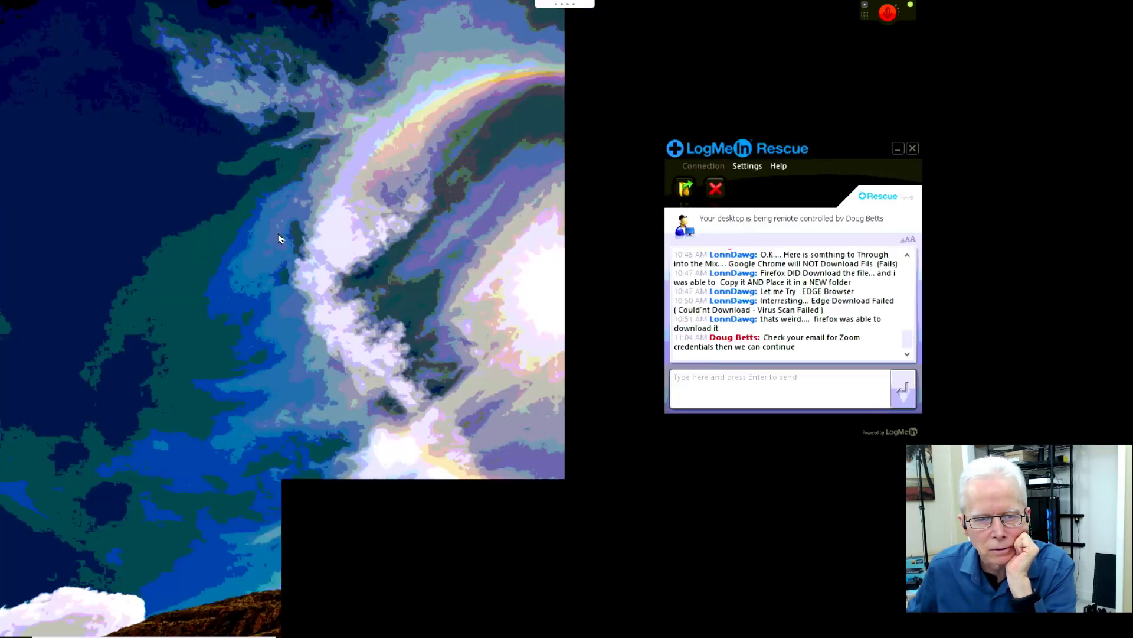
Open the Music folder, select Video Made using Movie Maker- XP, and try to open the Video Projects folder as a test.
{"action": "mouse_move", "coordinate": [15, 629]}
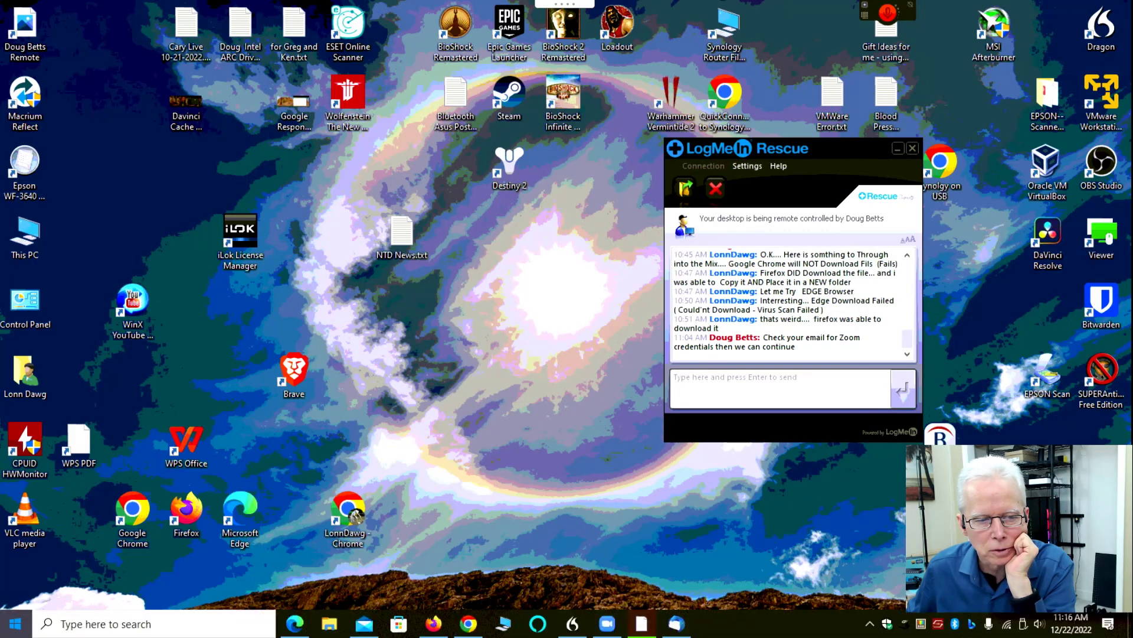
{"action": "left_click", "coordinate": [14, 629]}
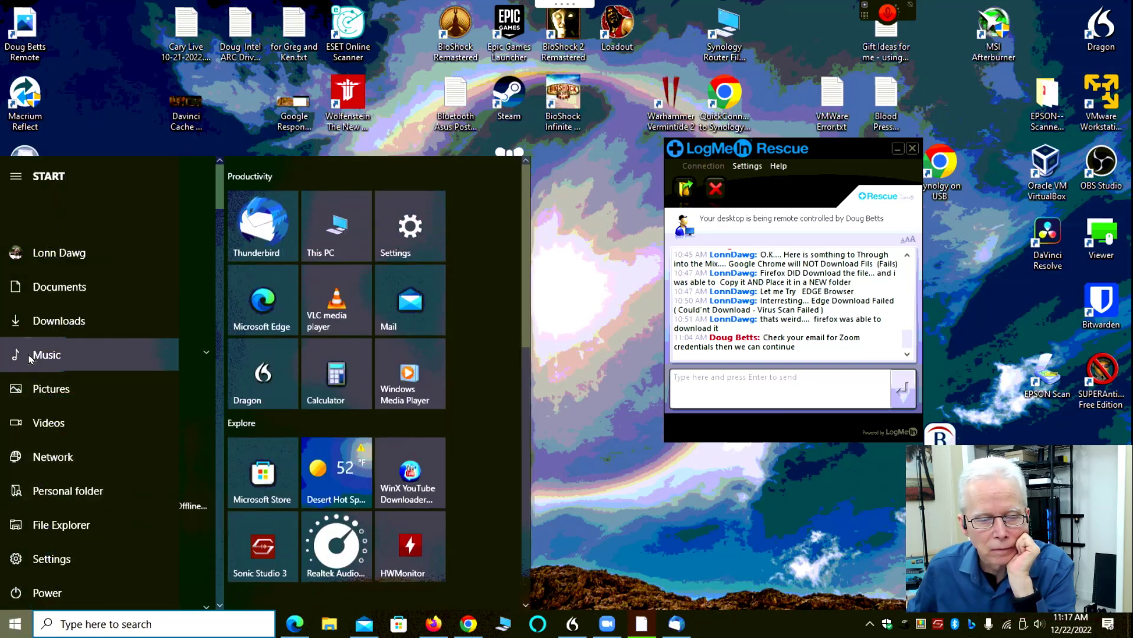
{"action": "left_click", "coordinate": [30, 356]}
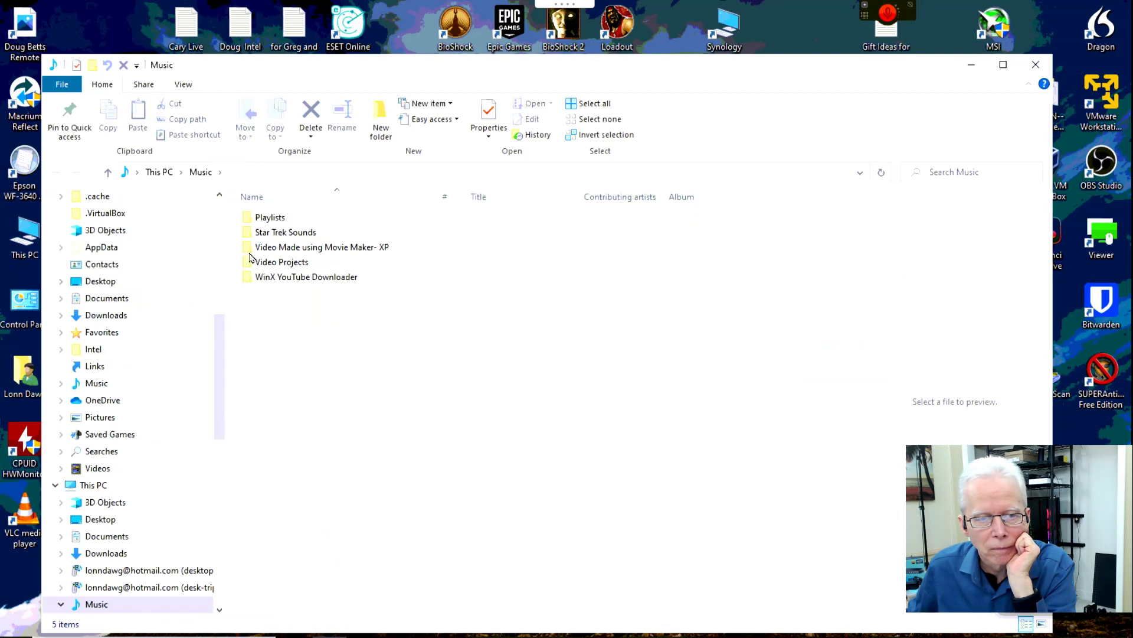
{"action": "mouse_move", "coordinate": [287, 235]}
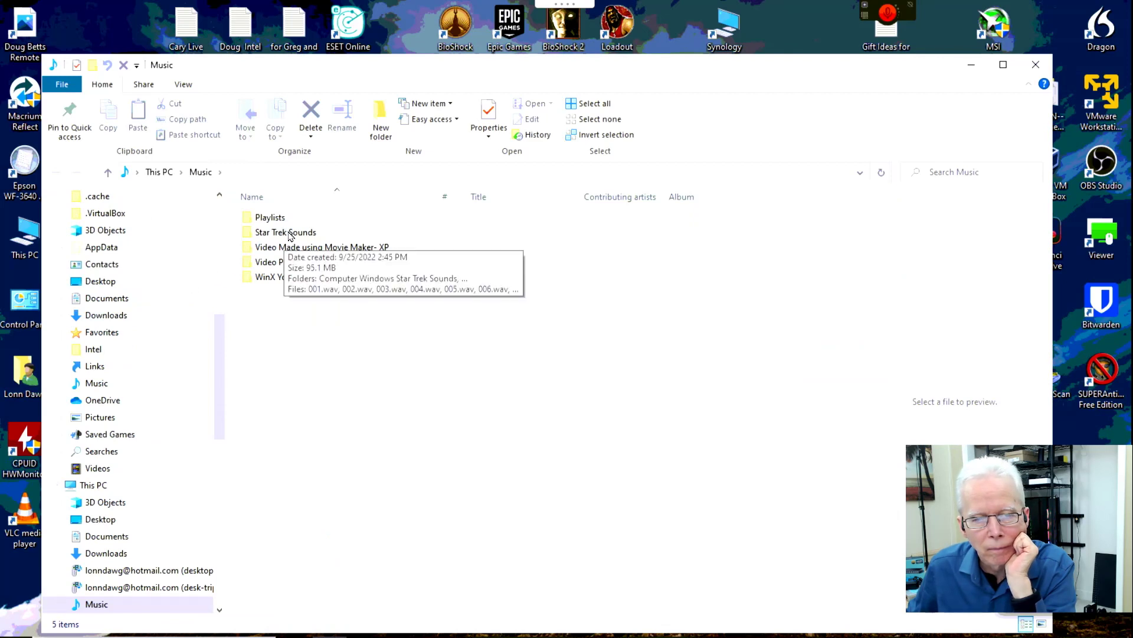
{"action": "left_click", "coordinate": [281, 249]}
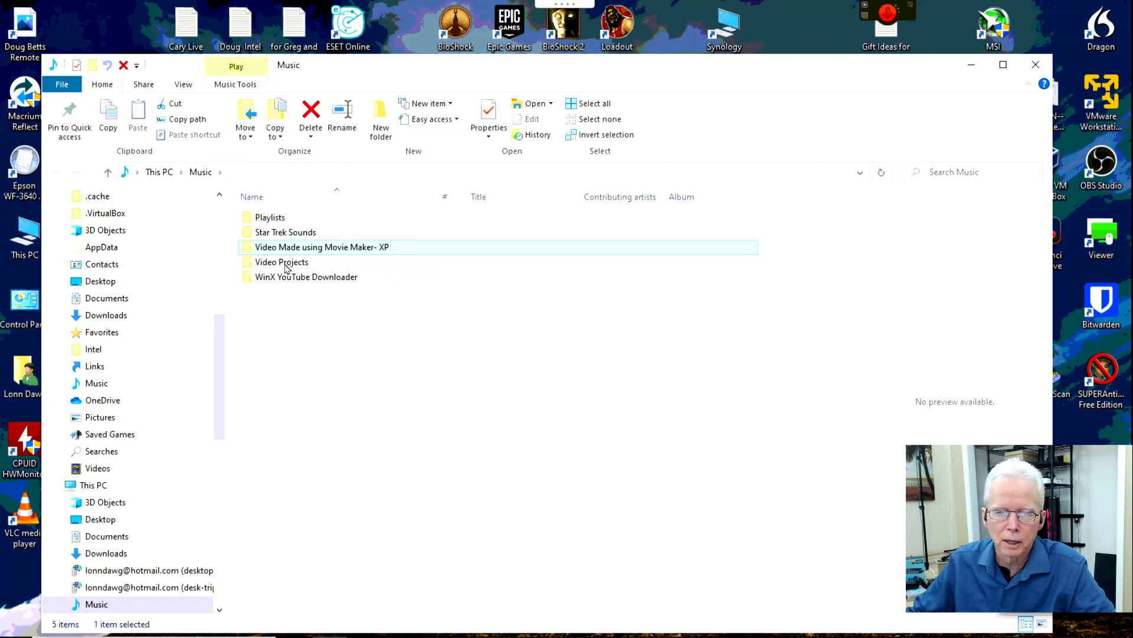
{"action": "left_click", "coordinate": [285, 267]}
{"action": "double_click", "coordinate": [285, 267]}
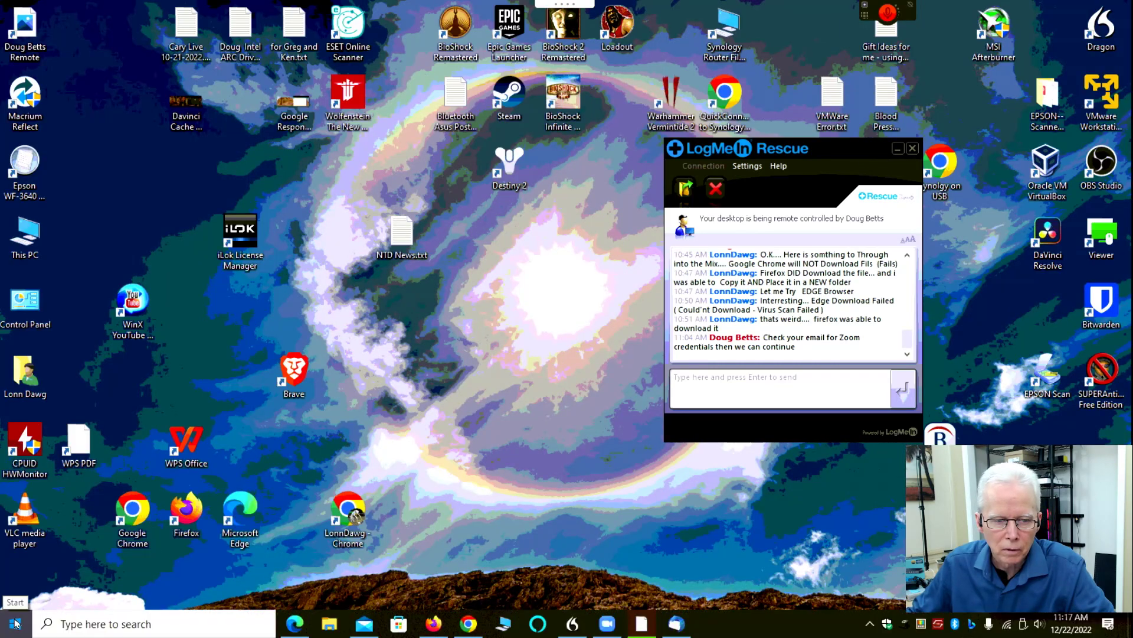
Reopen the Music folder, open its WinX YouTube Downloader subfolder and return to Music.
{"action": "left_click", "coordinate": [16, 623]}
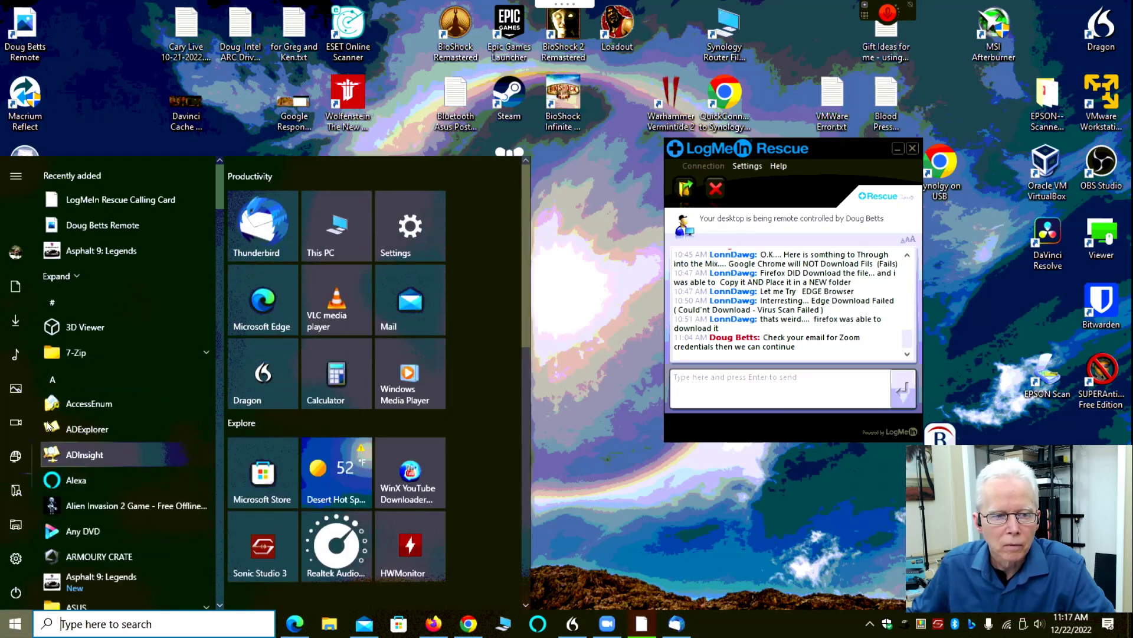
{"action": "left_click", "coordinate": [18, 362]}
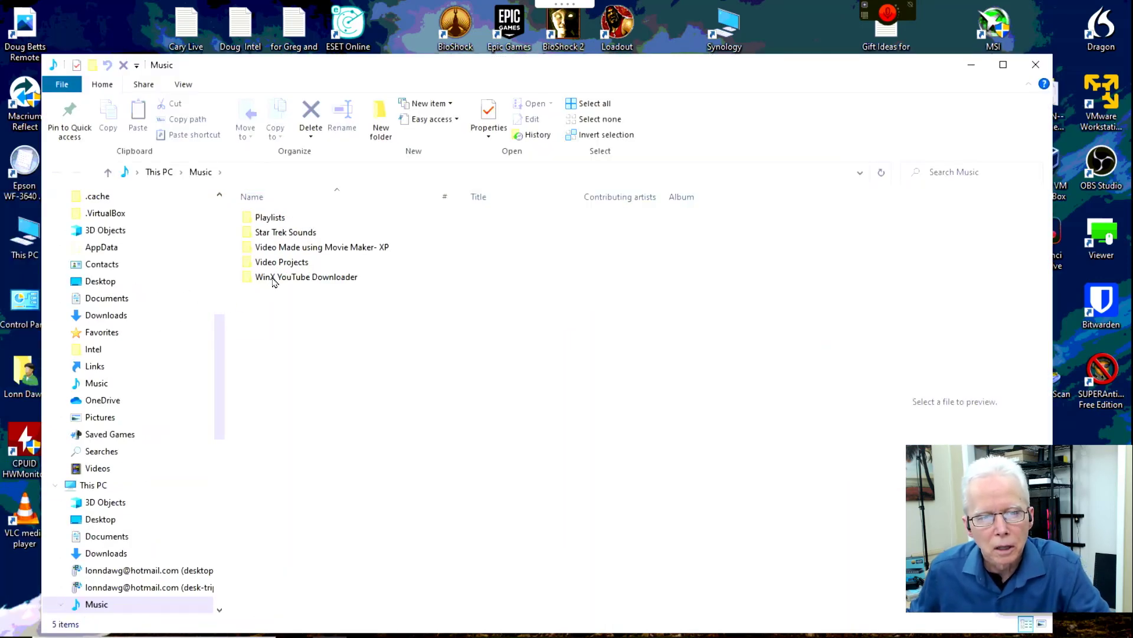
{"action": "mouse_move", "coordinate": [284, 271]}
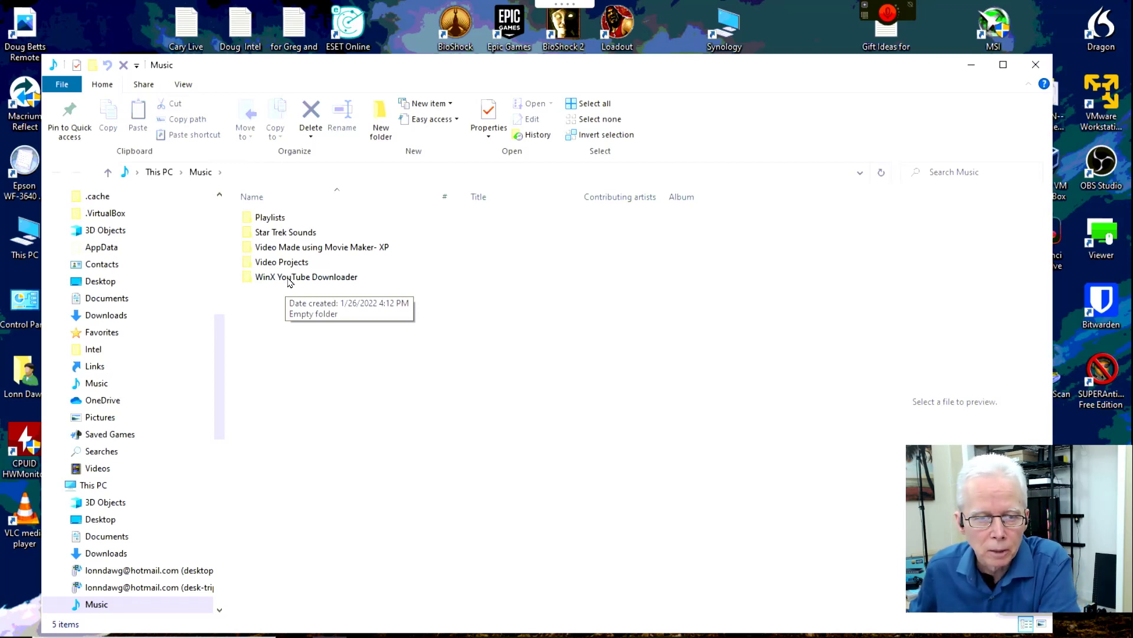
{"action": "left_click", "coordinate": [289, 283]}
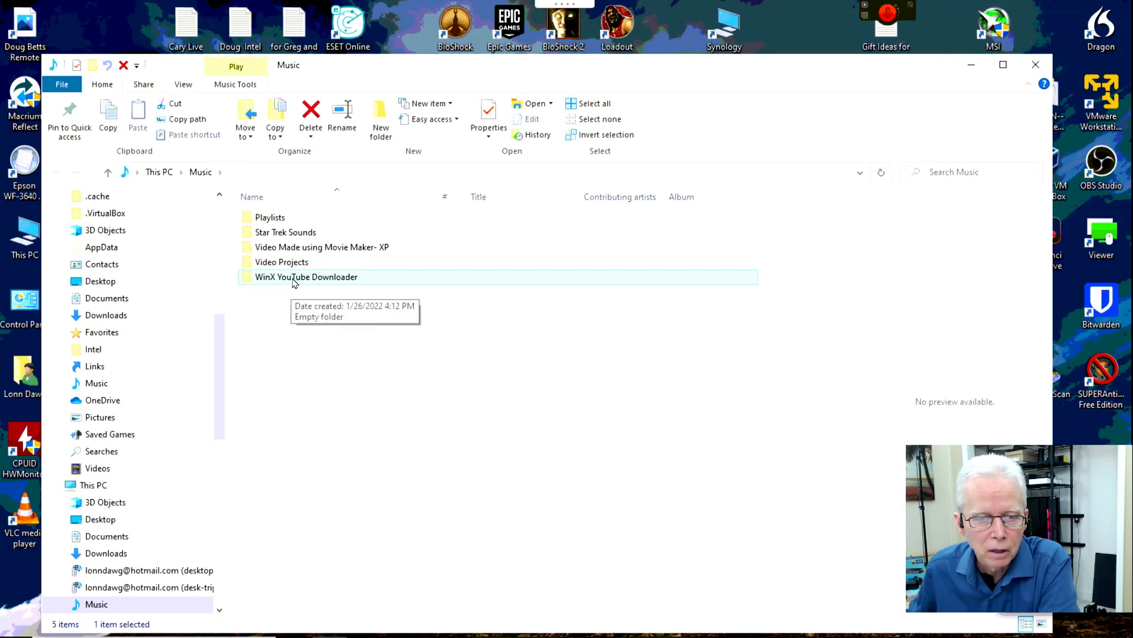
{"action": "double_click", "coordinate": [293, 282]}
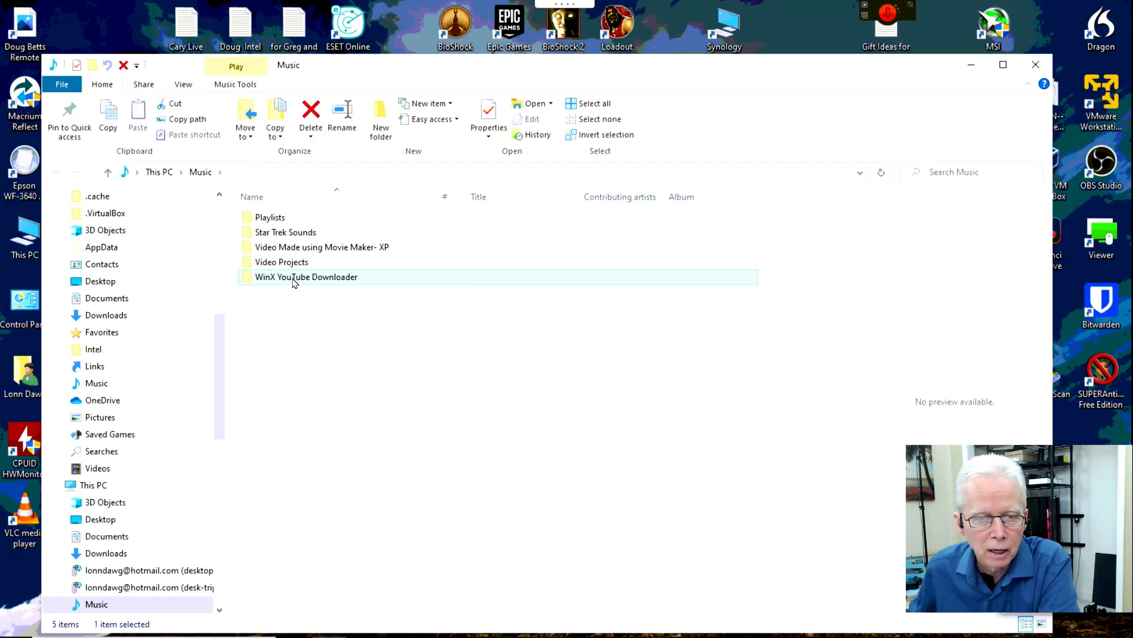
{"action": "left_click", "coordinate": [200, 172]}
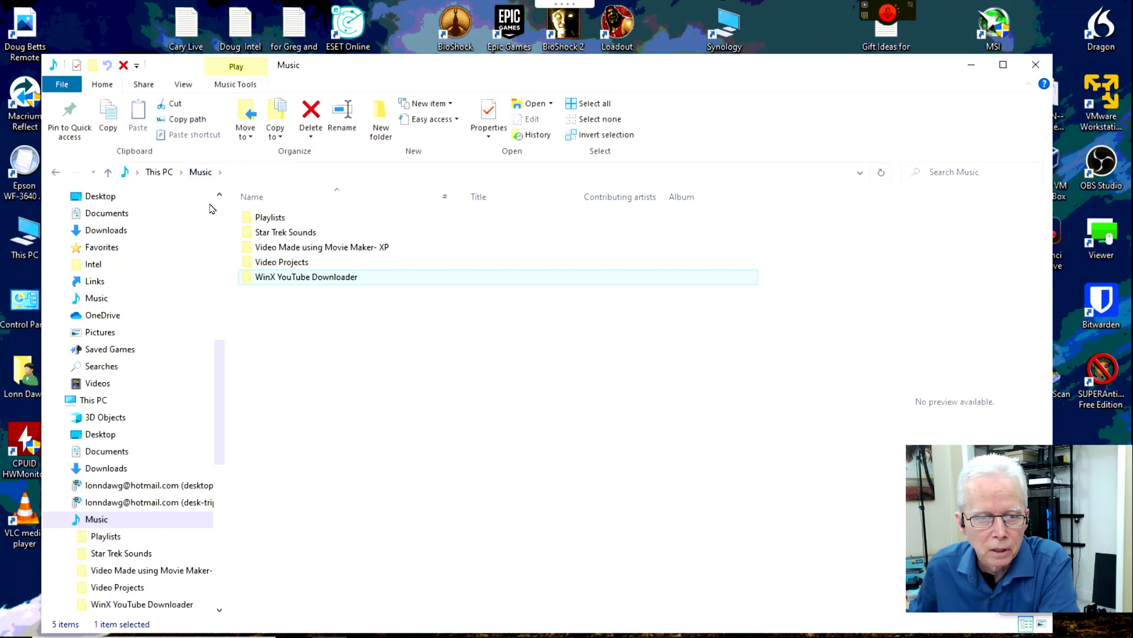
Open the Video Made using Movie Maker- XP folder, return to Music and move the selection up to Star Trek Sounds.
{"action": "left_click", "coordinate": [272, 254]}
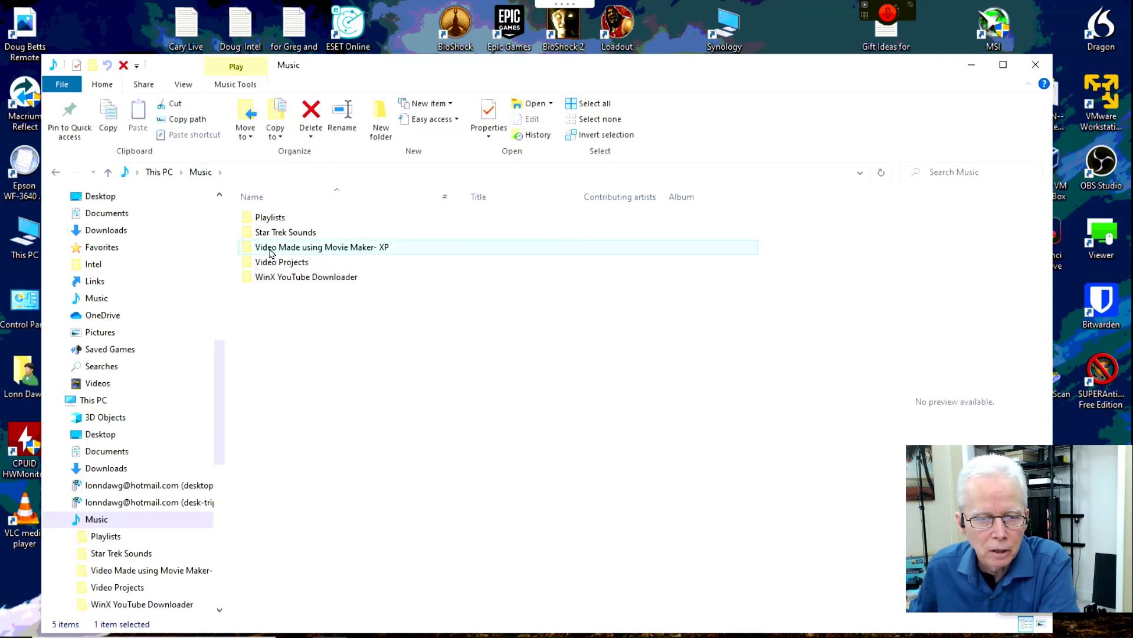
{"action": "double_click", "coordinate": [271, 254]}
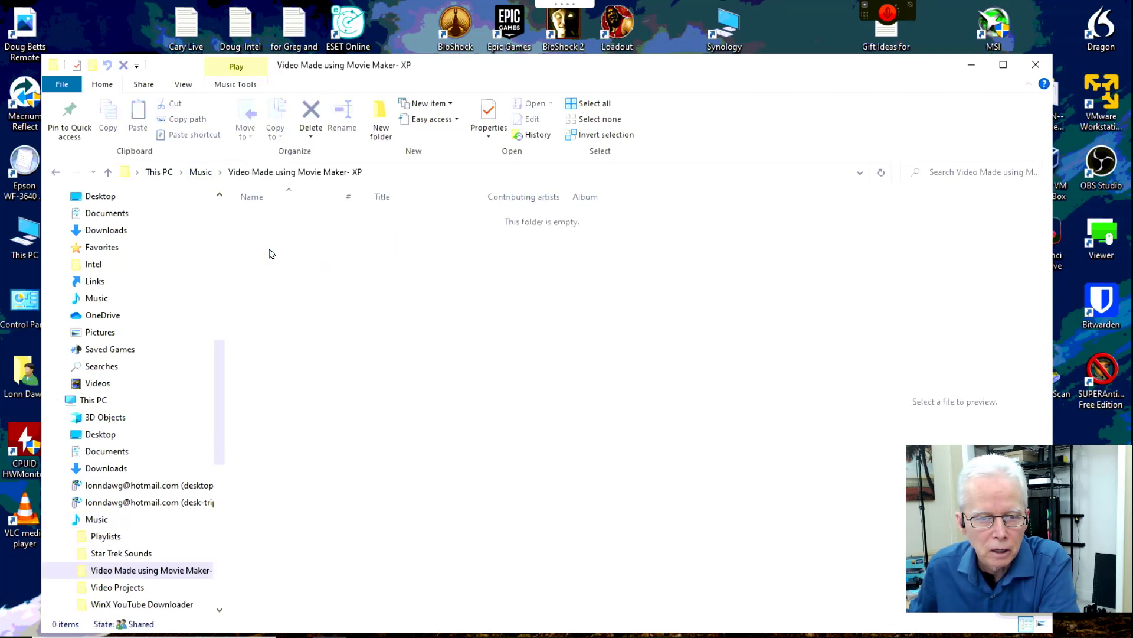
{"action": "left_click", "coordinate": [201, 172]}
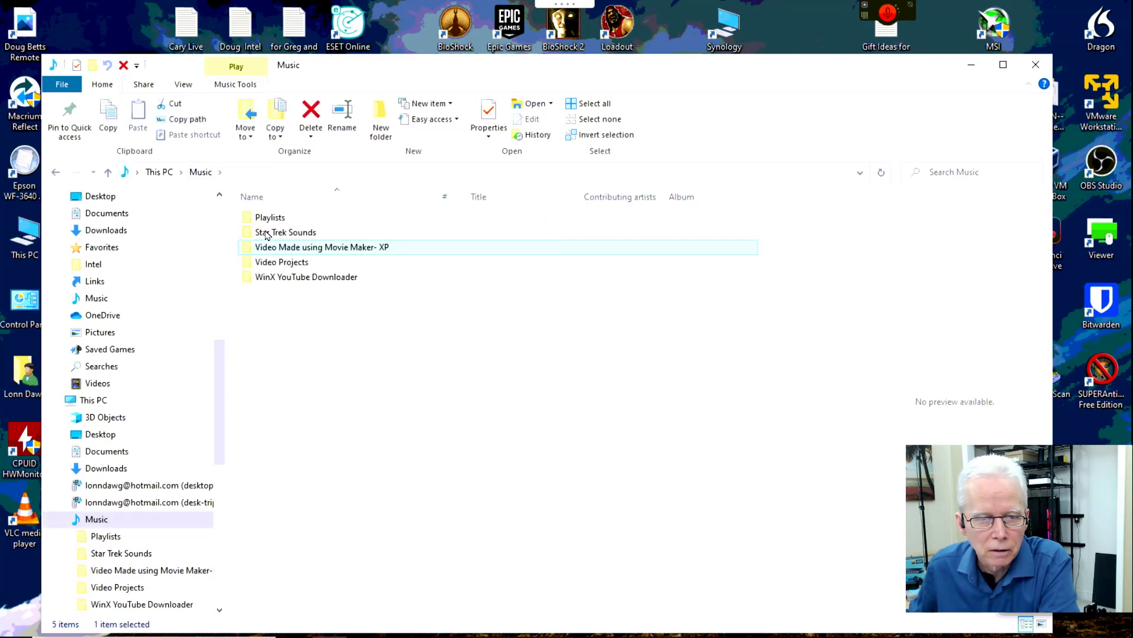
{"action": "mouse_move", "coordinate": [267, 235]}
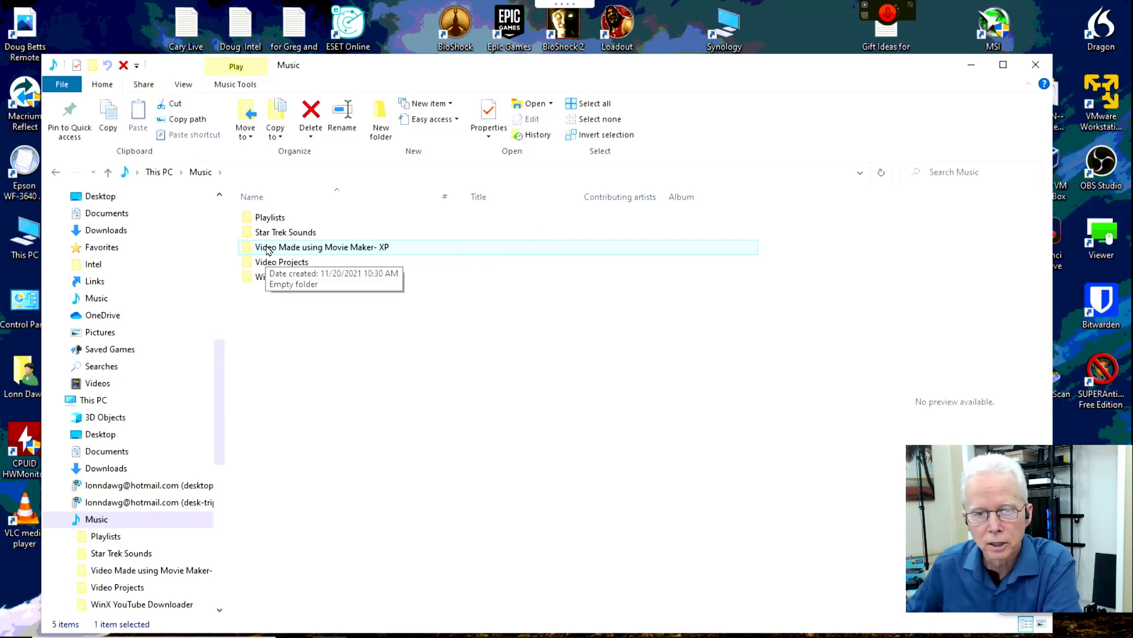
{"action": "key", "text": "Up"}
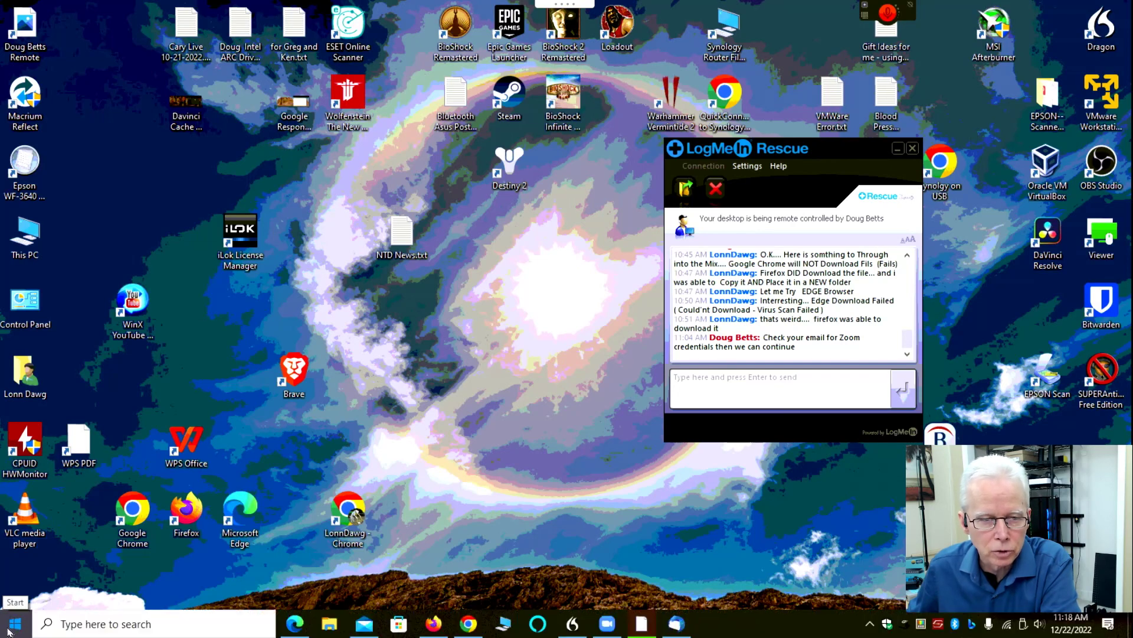
Reopen Music, select Video Made using Movie Maker- XP and move the selection down to Video Projects.
{"action": "left_click", "coordinate": [8, 631]}
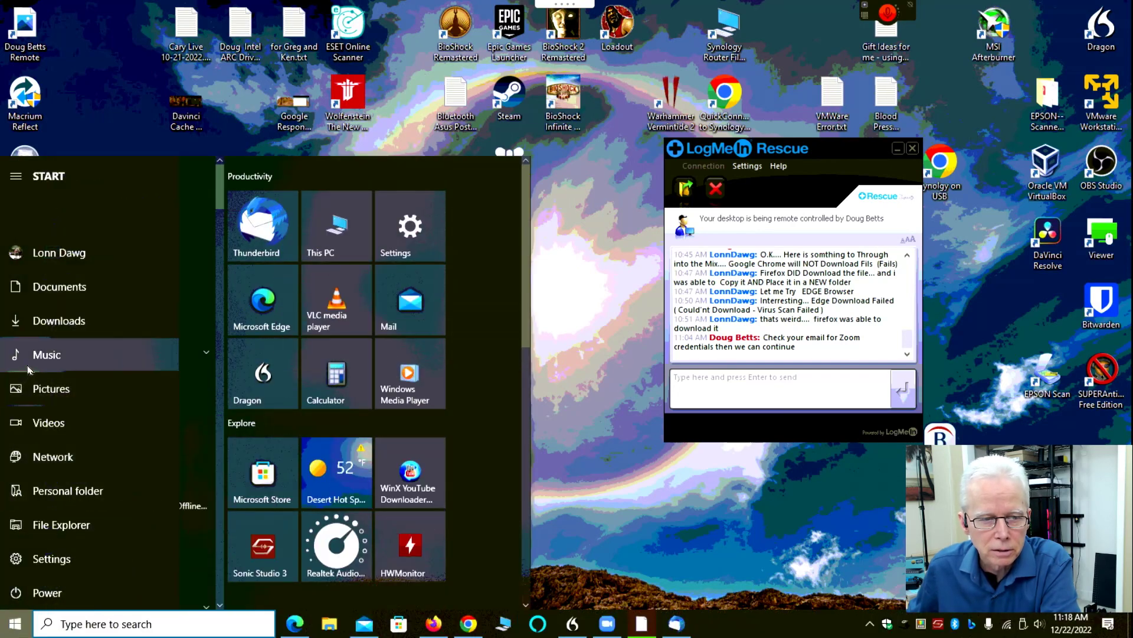
{"action": "left_click", "coordinate": [28, 370]}
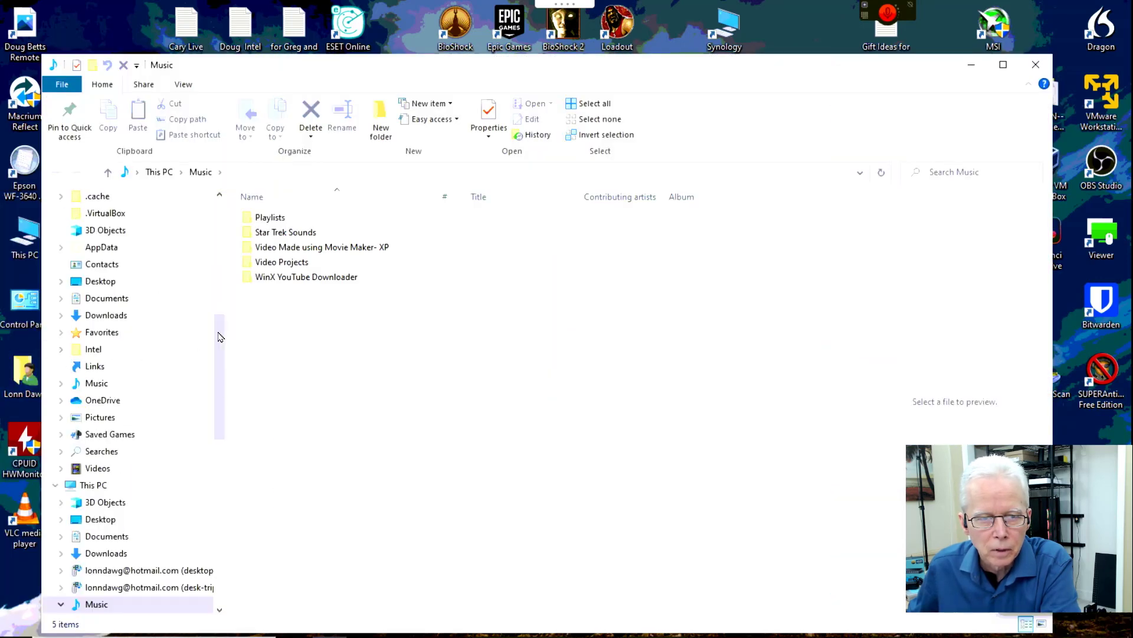
{"action": "left_click", "coordinate": [301, 251]}
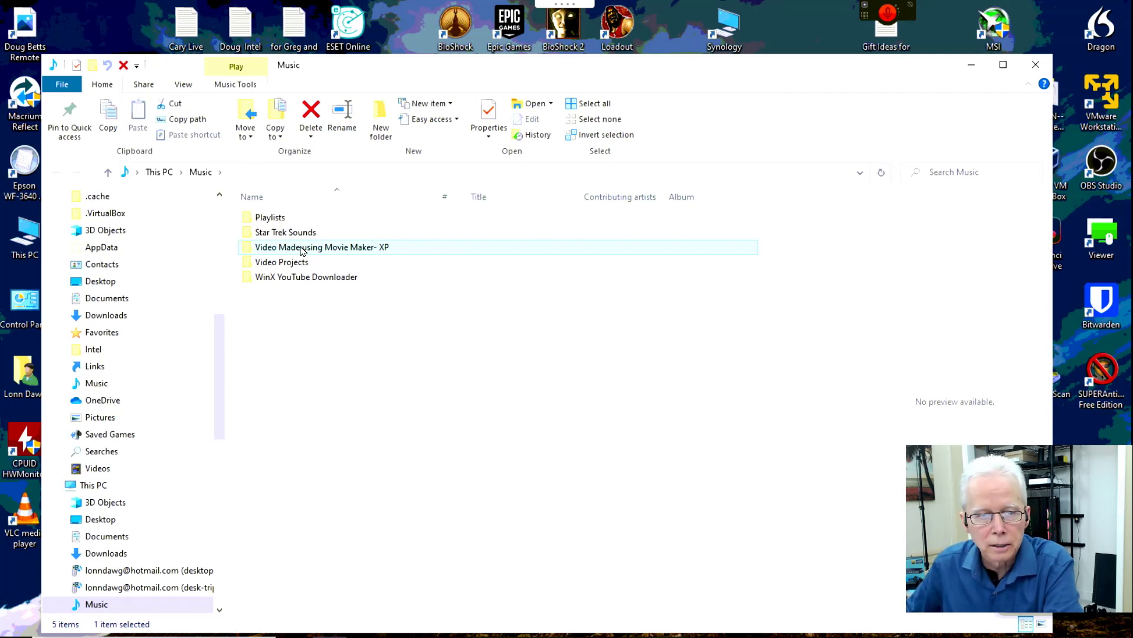
{"action": "key", "text": "Down"}
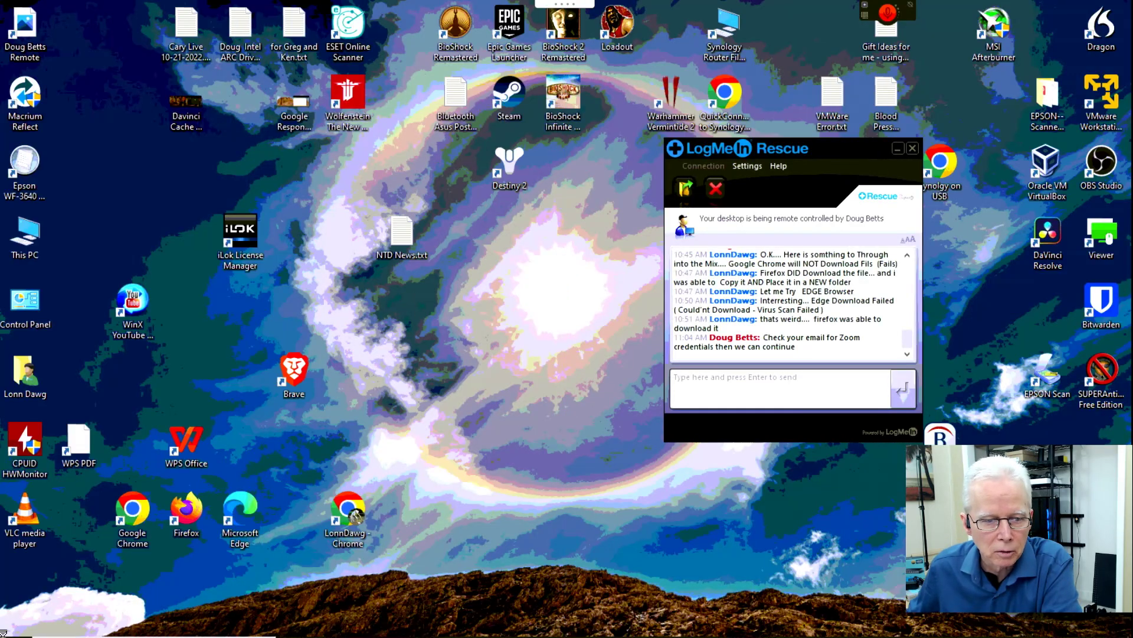
Reopen the Music folder and bring up the context options for Video Made using Movie Maker- XP.
{"action": "left_click", "coordinate": [14, 624]}
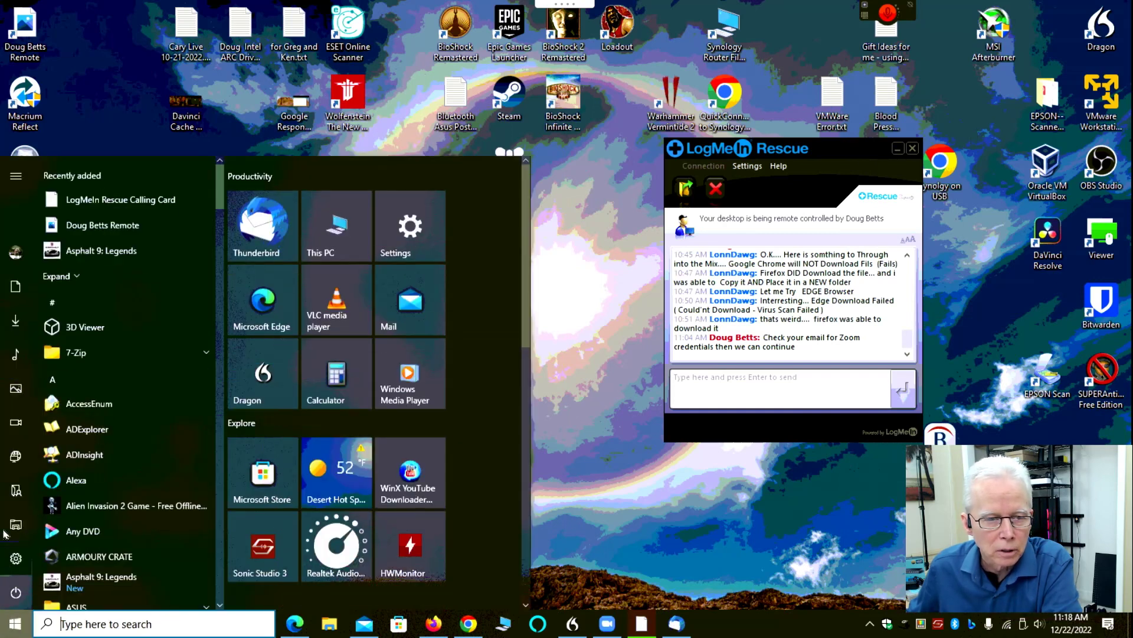
{"action": "left_click", "coordinate": [19, 361]}
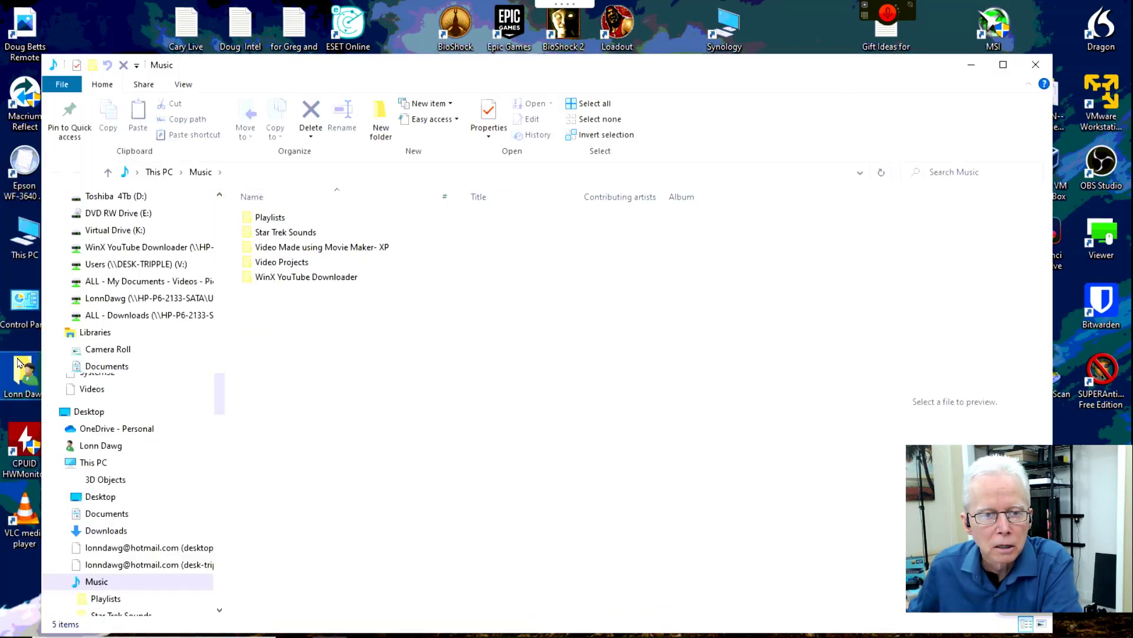
{"action": "left_click", "coordinate": [309, 172]}
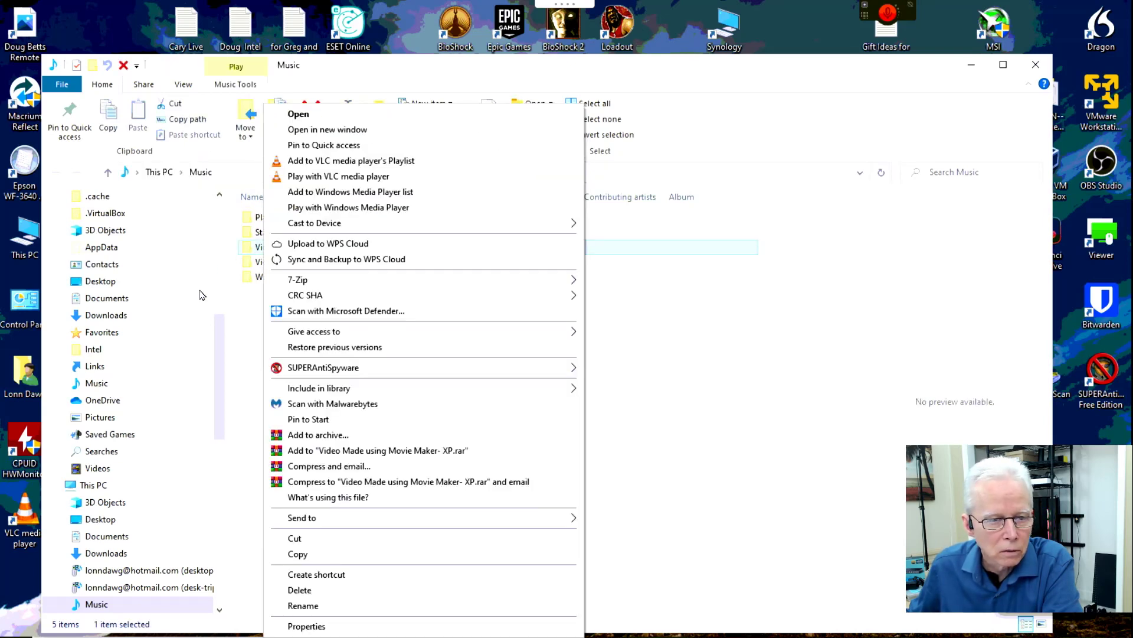
Dismiss those options and bring up the context options for the Music folder under OneDrive - Personal.
{"action": "left_click", "coordinate": [225, 353]}
{"action": "left_click_drag", "start_coordinate": [224, 353], "coordinate": [236, 209]}
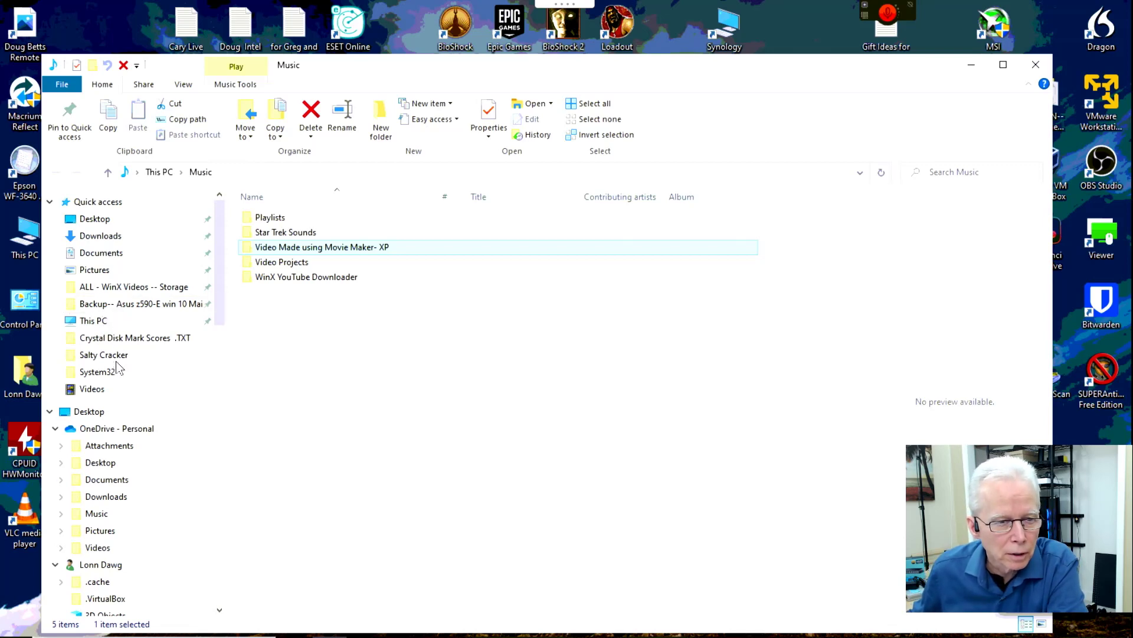
{"action": "right_click", "coordinate": [96, 514]}
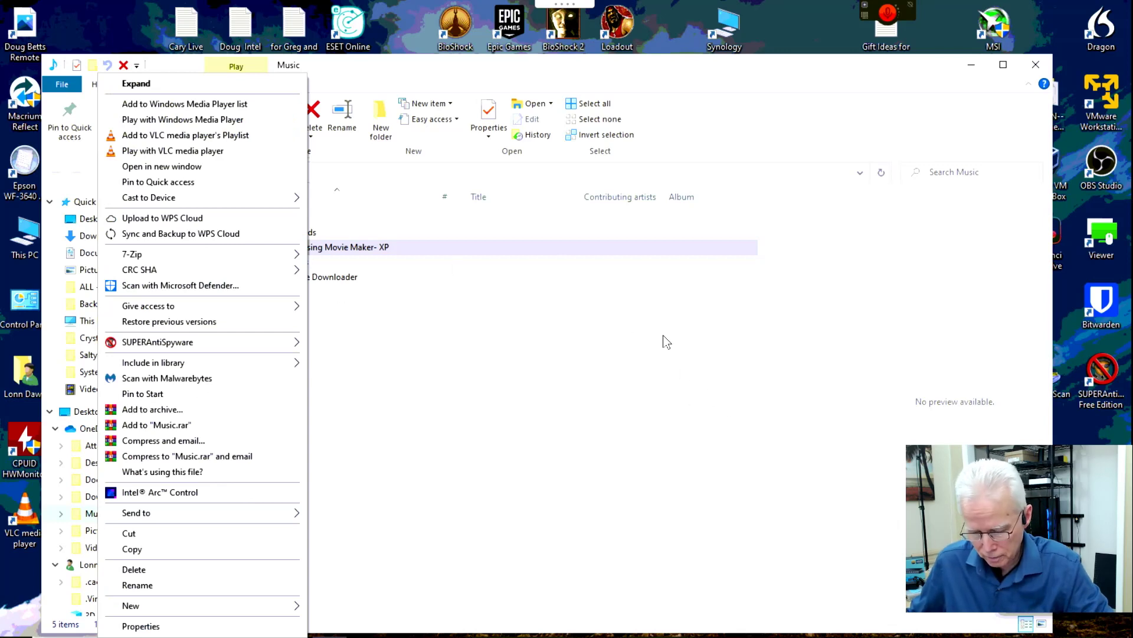
Move the video call thumbnail clear of the notification area and inspect the hidden tray icons.
{"action": "key", "text": "super"}
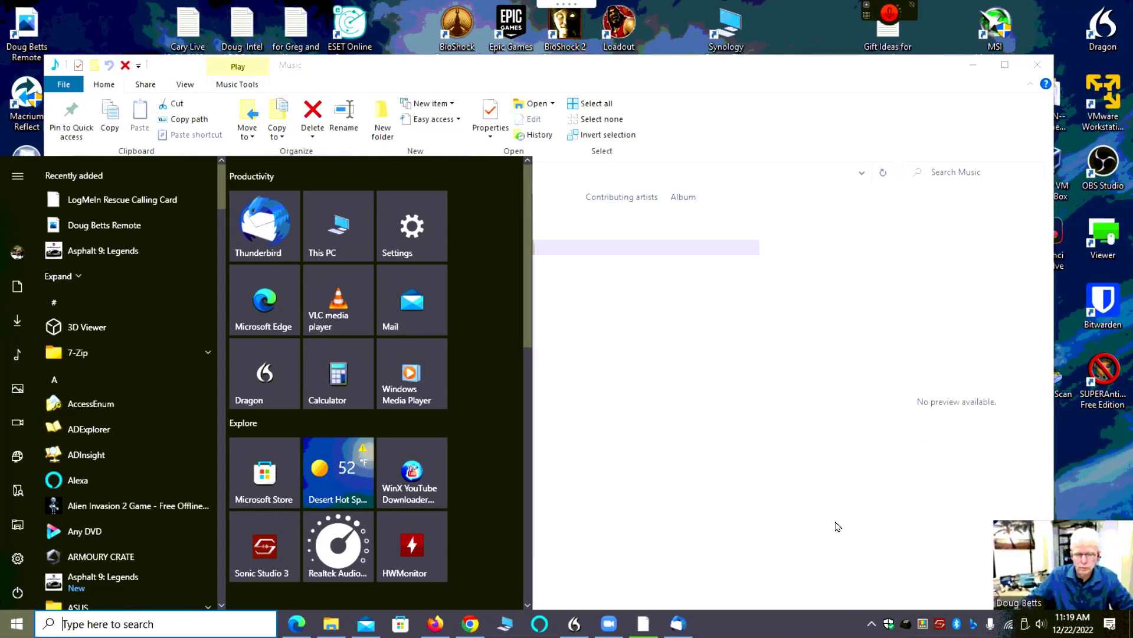
{"action": "mouse_move", "coordinate": [1118, 583]}
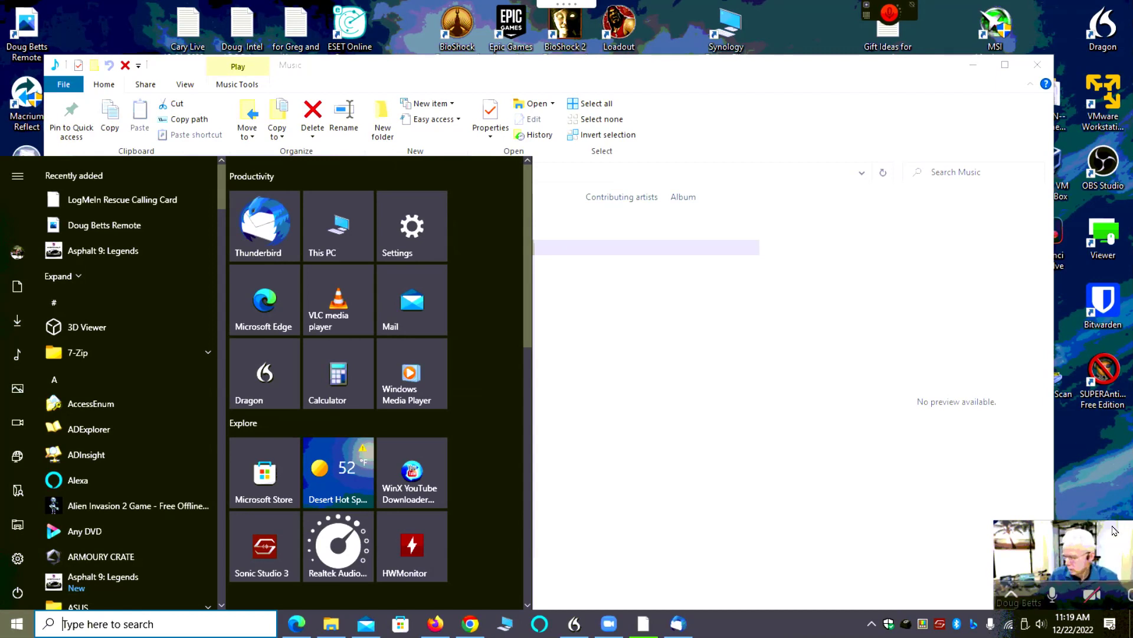
{"action": "left_click_drag", "start_coordinate": [1043, 572], "coordinate": [1034, 517]}
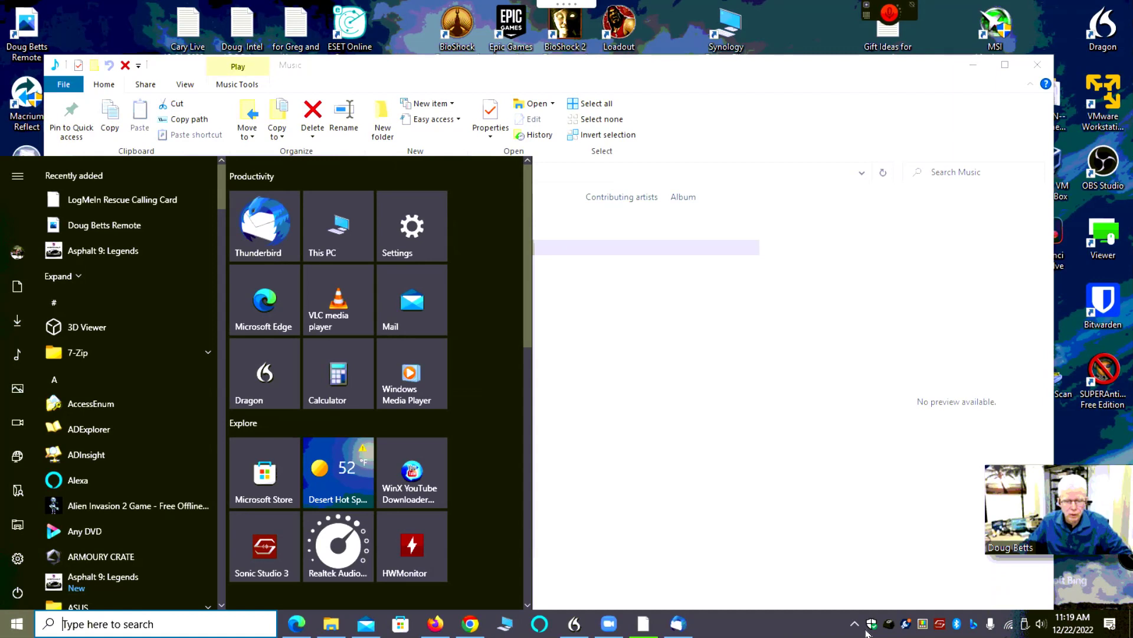
{"action": "left_click", "coordinate": [855, 624]}
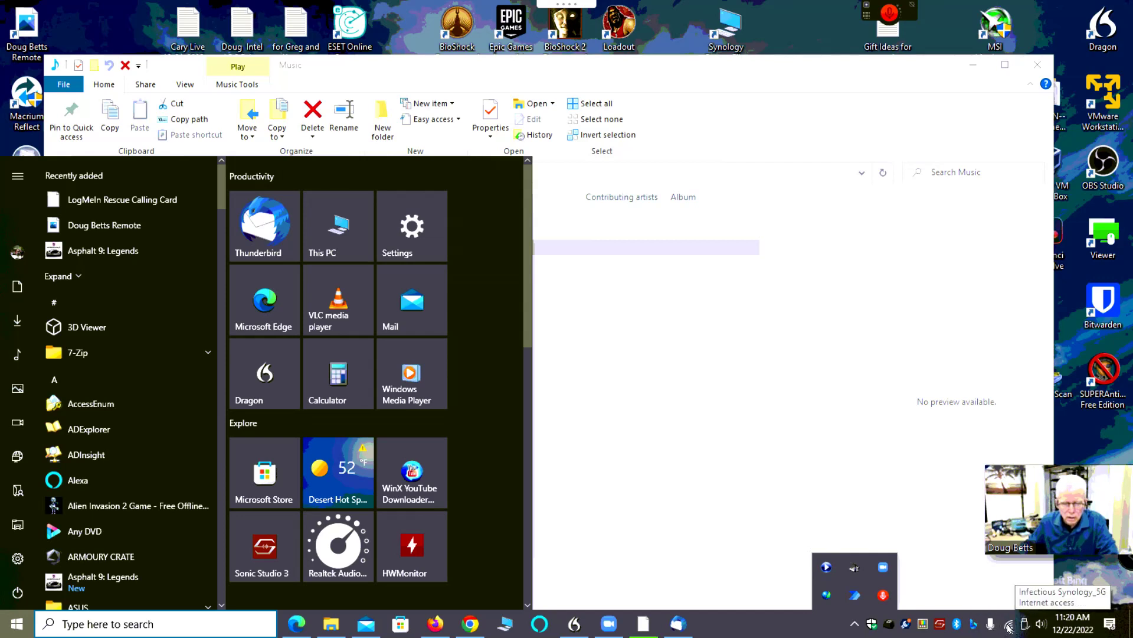
{"action": "left_click", "coordinate": [815, 448]}
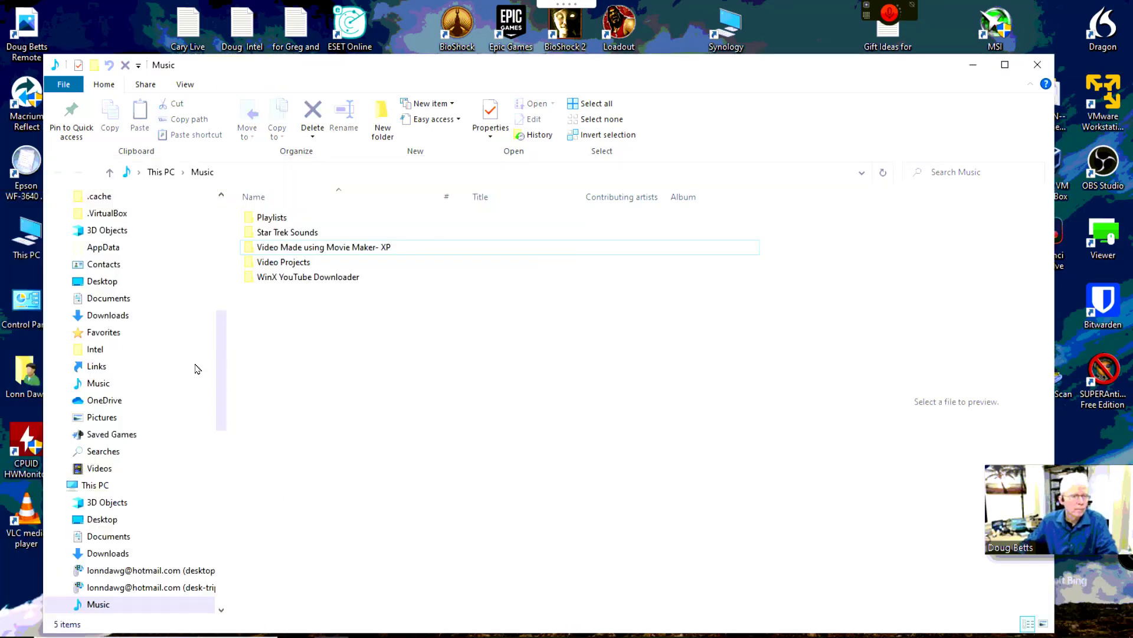
Expand Local Disk (C:), its Users folder and the client's profile folder in the folder tree.
{"action": "left_click_drag", "start_coordinate": [220, 354], "coordinate": [228, 469]}
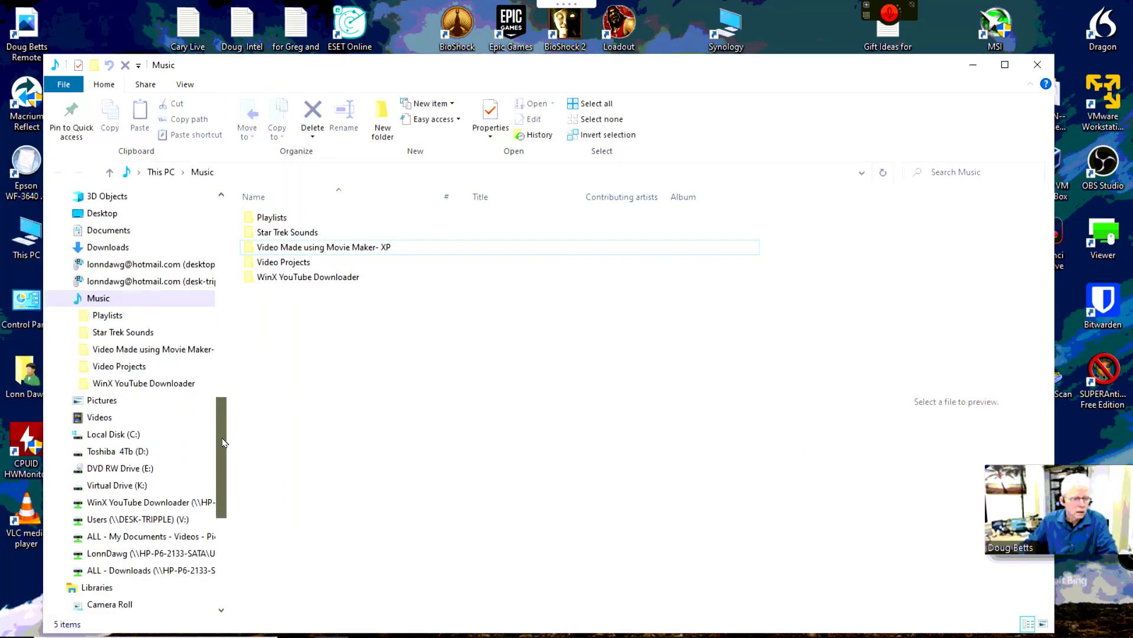
{"action": "left_click", "coordinate": [63, 434]}
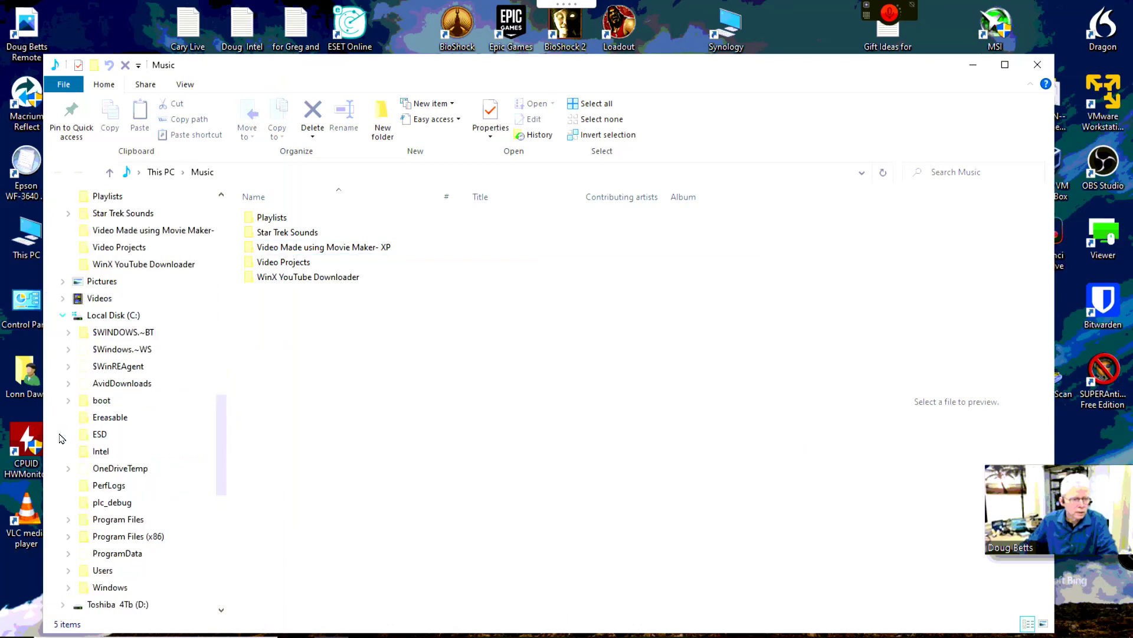
{"action": "left_click", "coordinate": [69, 573]}
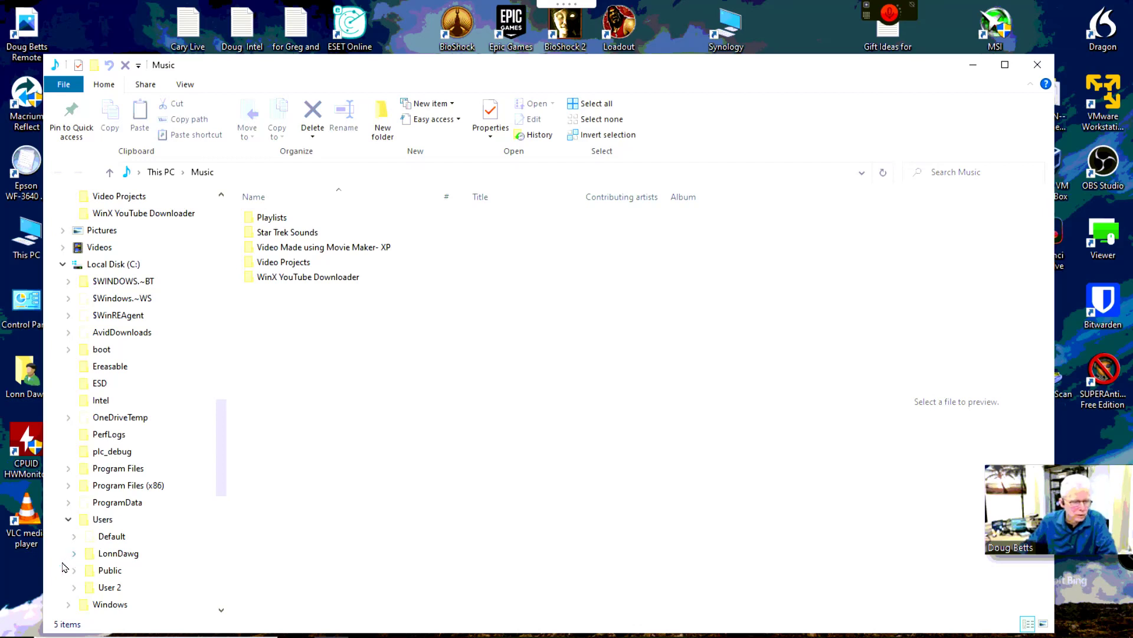
{"action": "left_click", "coordinate": [73, 553]}
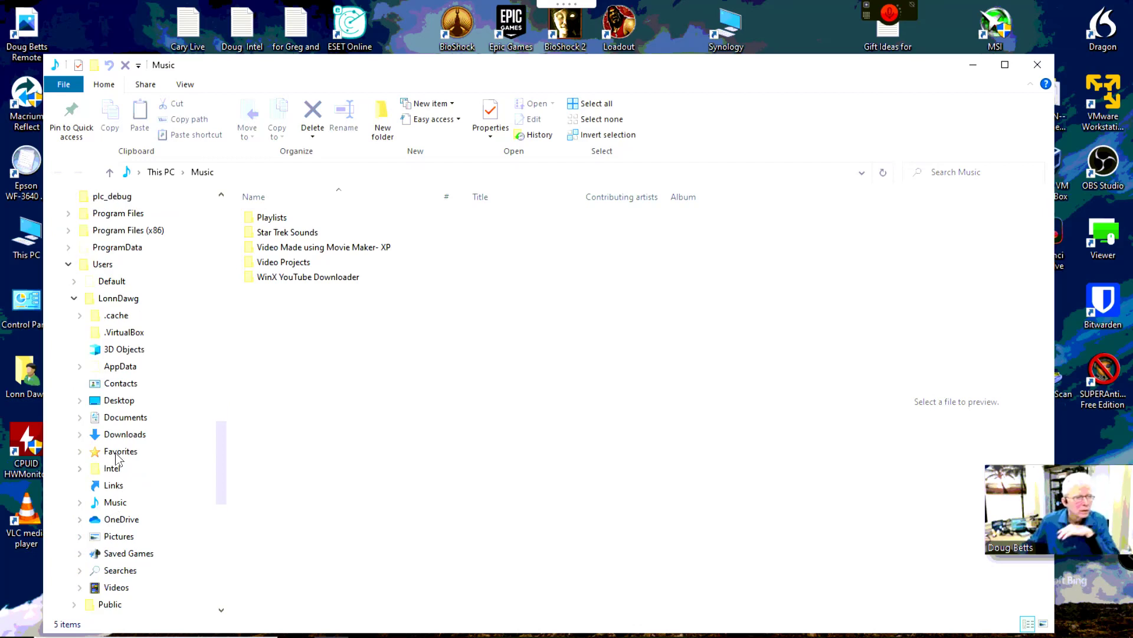
Check the storage location in the properties of the profile's Music folder, and open that folder to test its Playlists subfolder.
{"action": "right_click", "coordinate": [116, 507]}
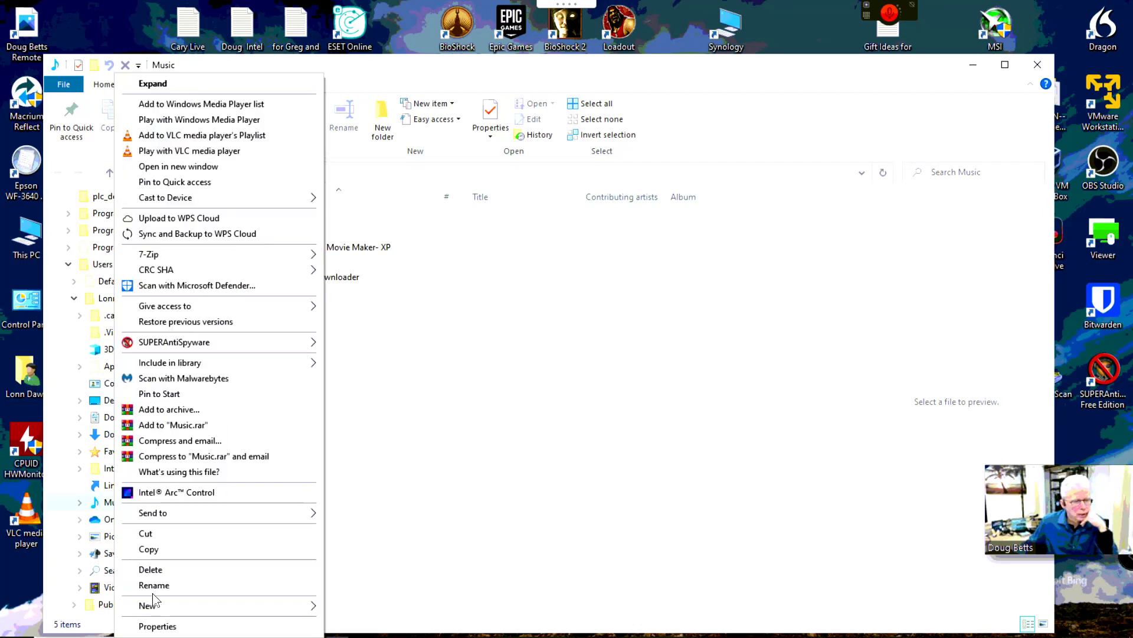
{"action": "left_click", "coordinate": [158, 627]}
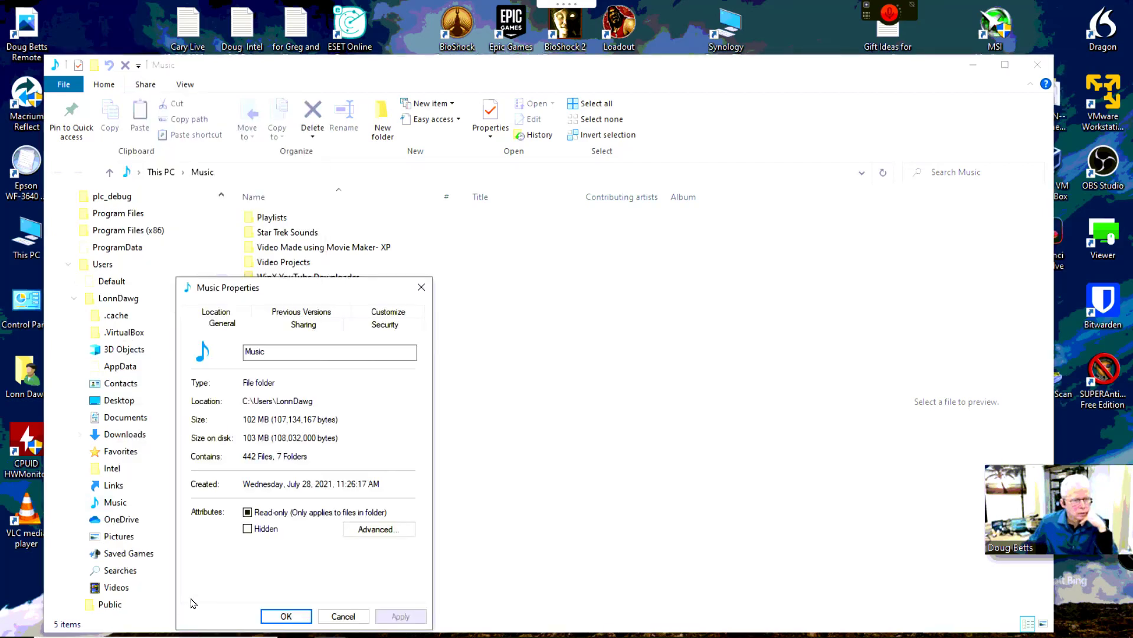
{"action": "left_click", "coordinate": [235, 314]}
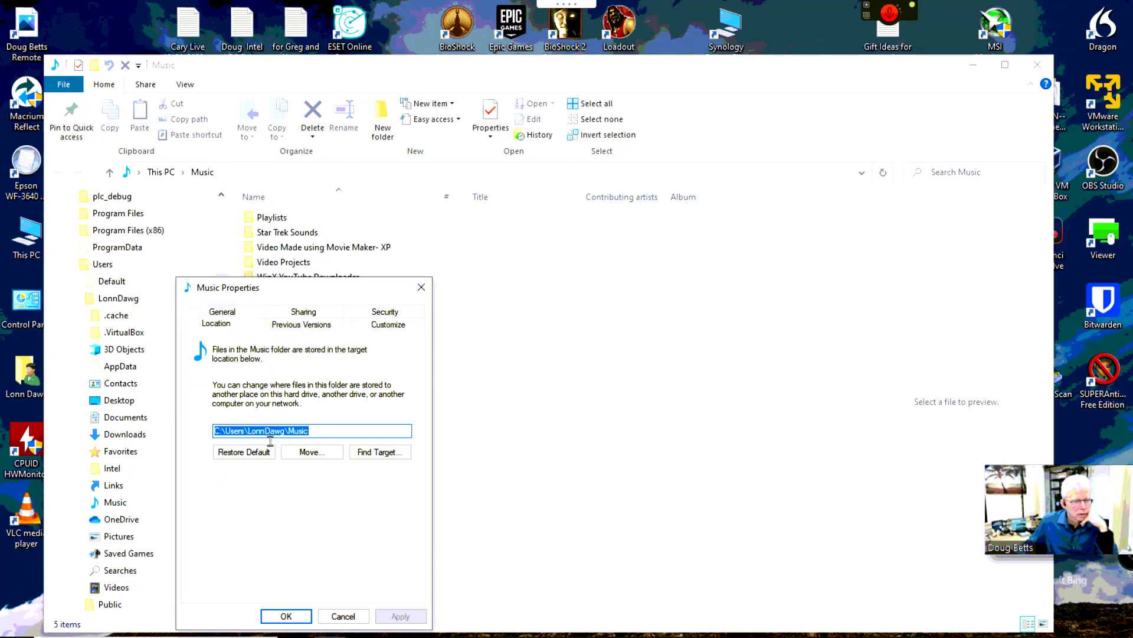
{"action": "left_click", "coordinate": [358, 616]}
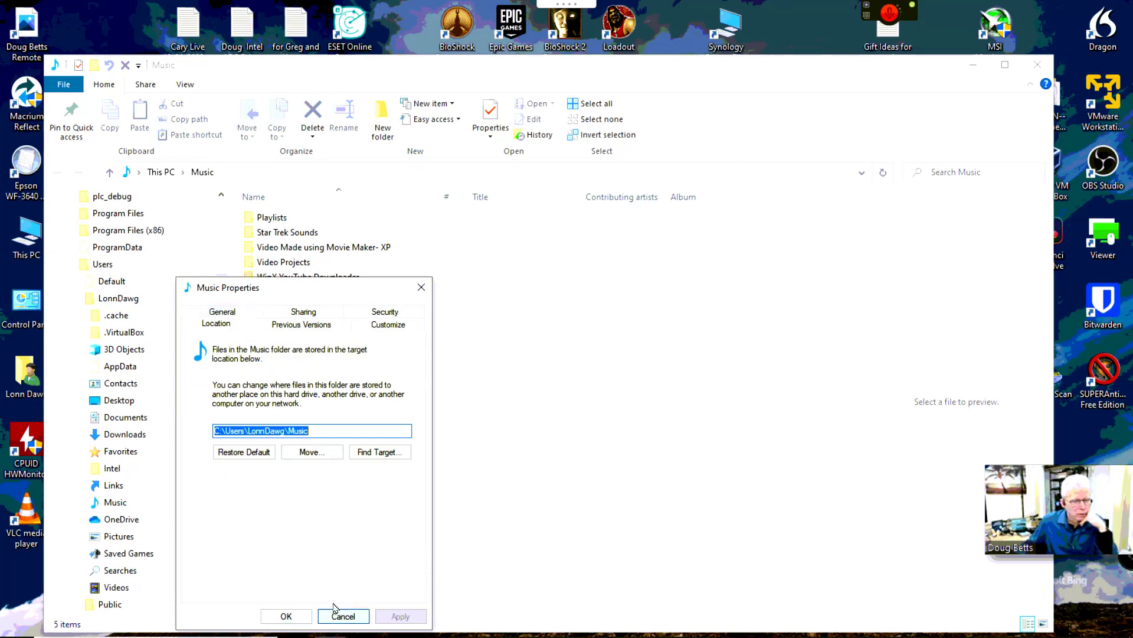
{"action": "left_click", "coordinate": [115, 502]}
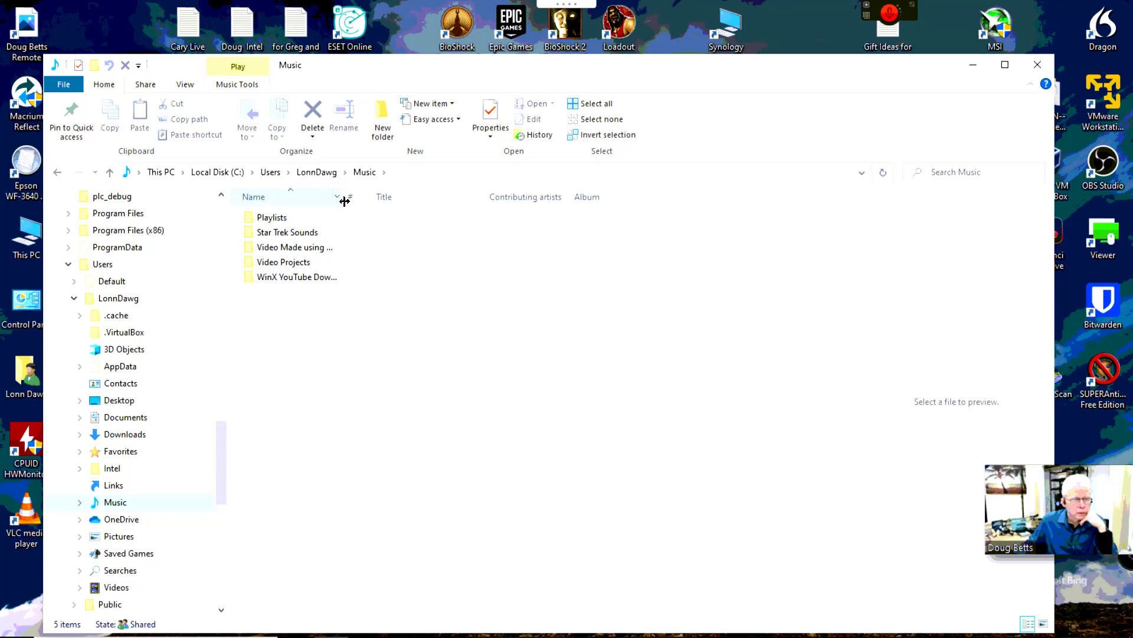
{"action": "left_click", "coordinate": [283, 222]}
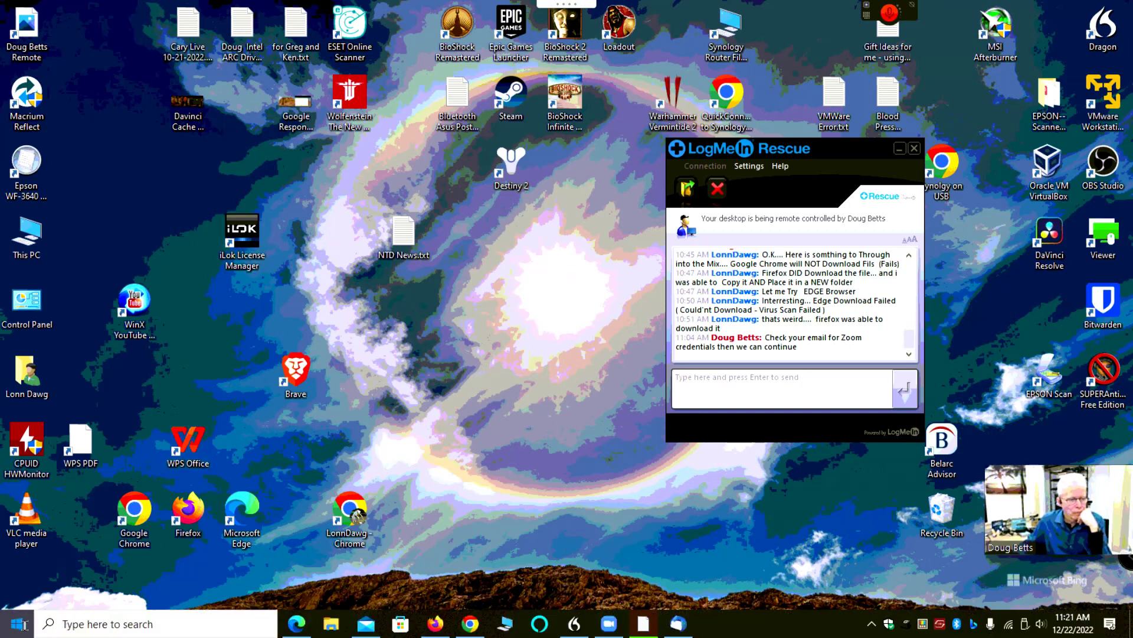
{"action": "left_click", "coordinate": [25, 630]}
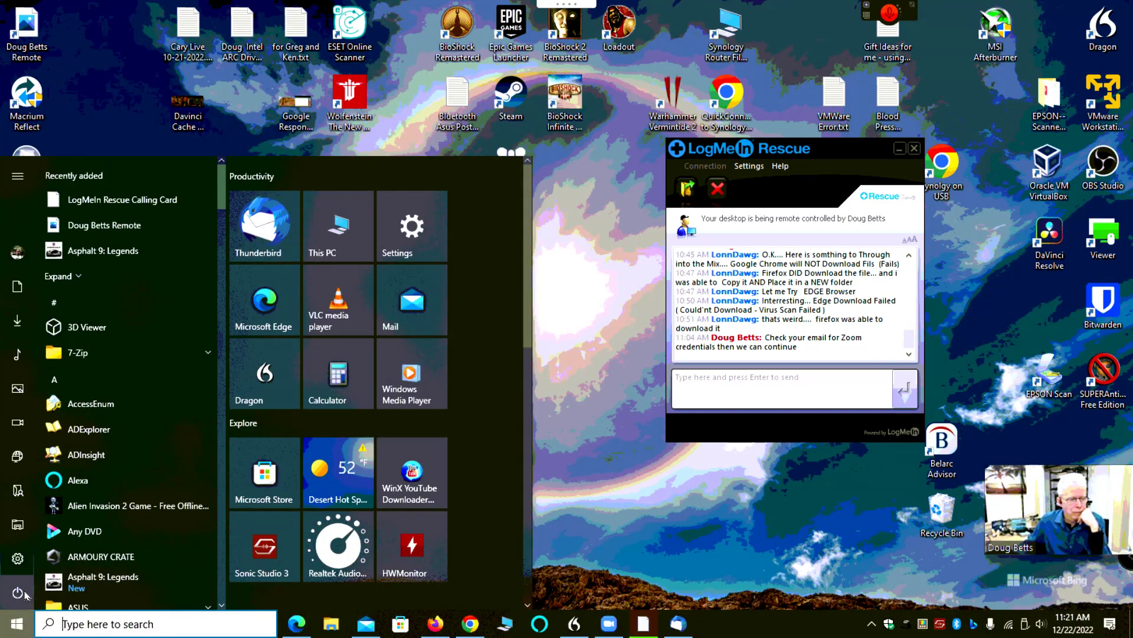
{"action": "left_click", "coordinate": [600, 506]}
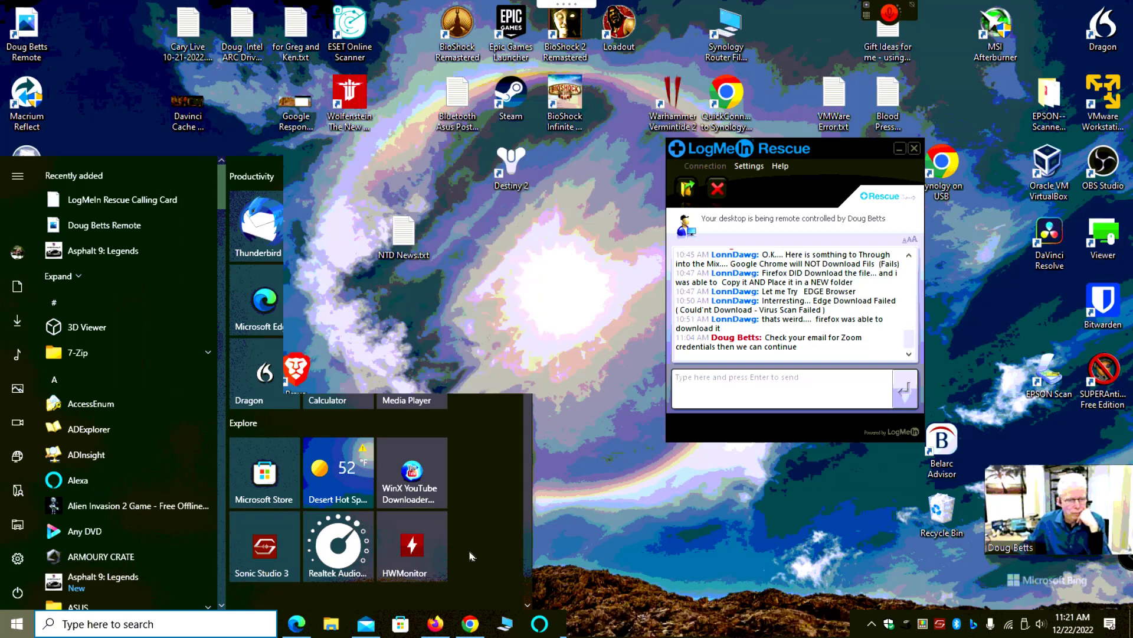
{"action": "left_click", "coordinate": [328, 625]}
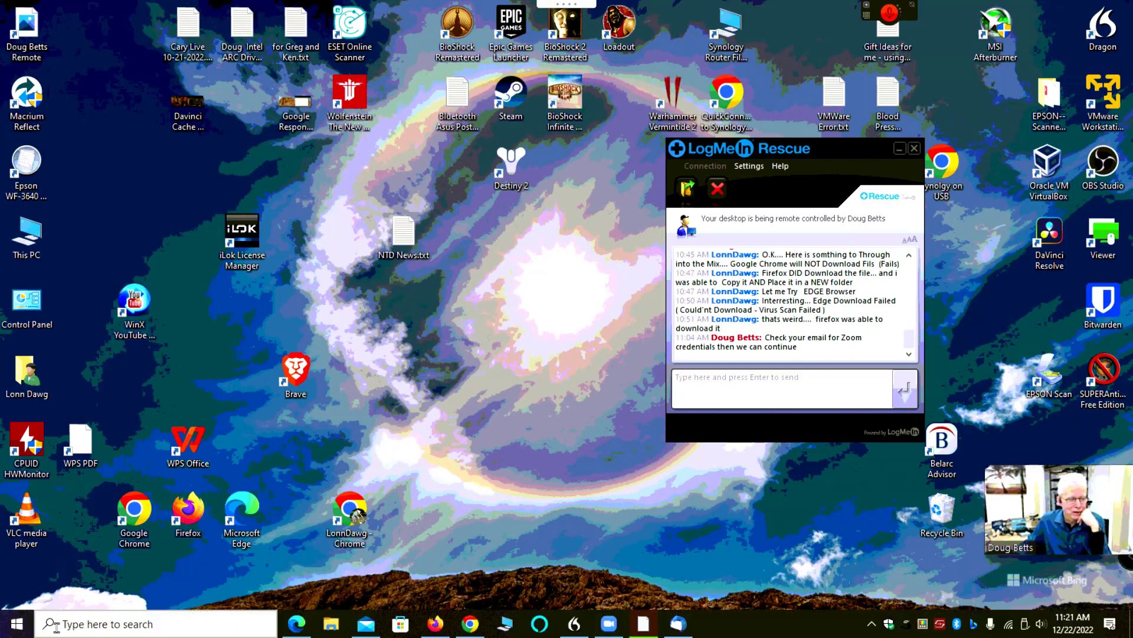
{"action": "left_click", "coordinate": [18, 624]}
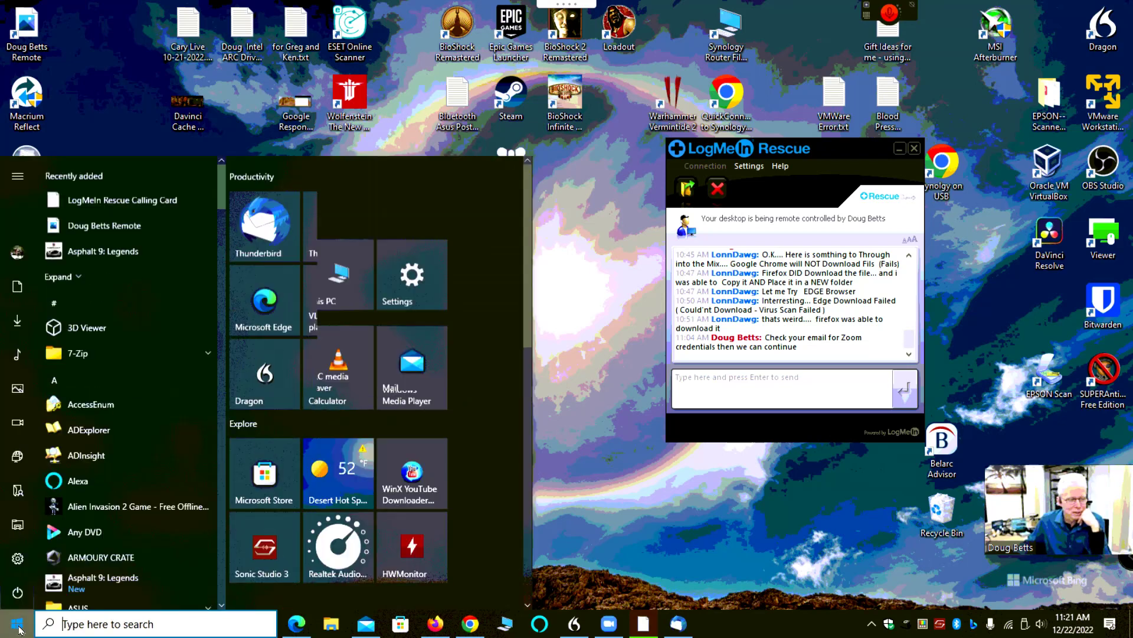
{"action": "left_click", "coordinate": [611, 492]}
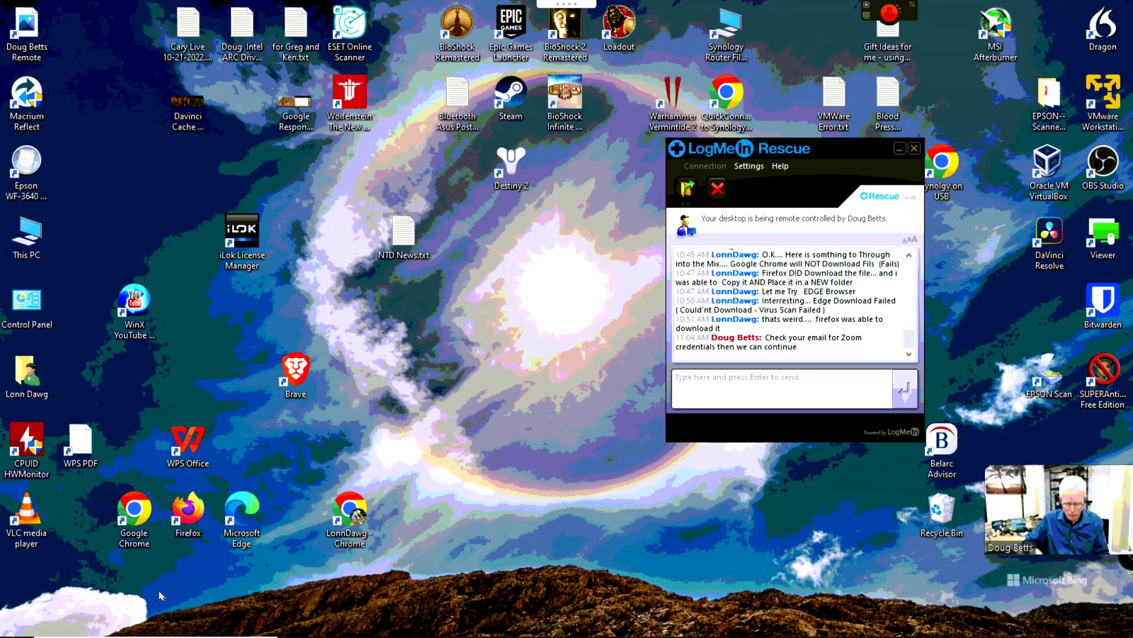
Open the Programs and Features list by running appwiz.cpl.
{"action": "key", "text": "super+r"}
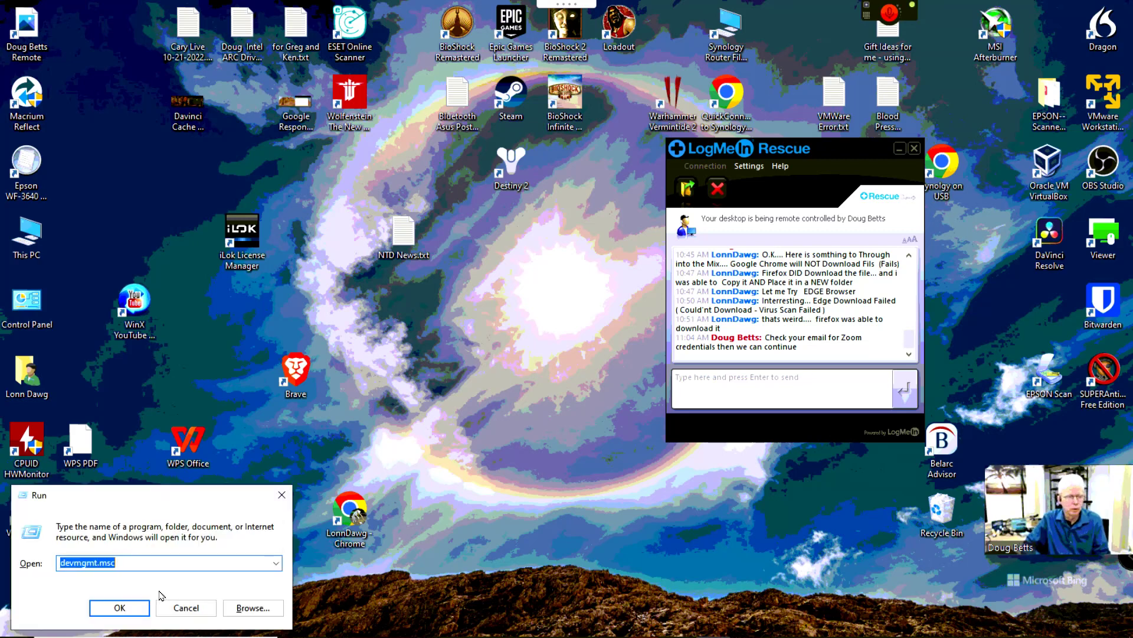
{"action": "type", "text": "appwiz"}
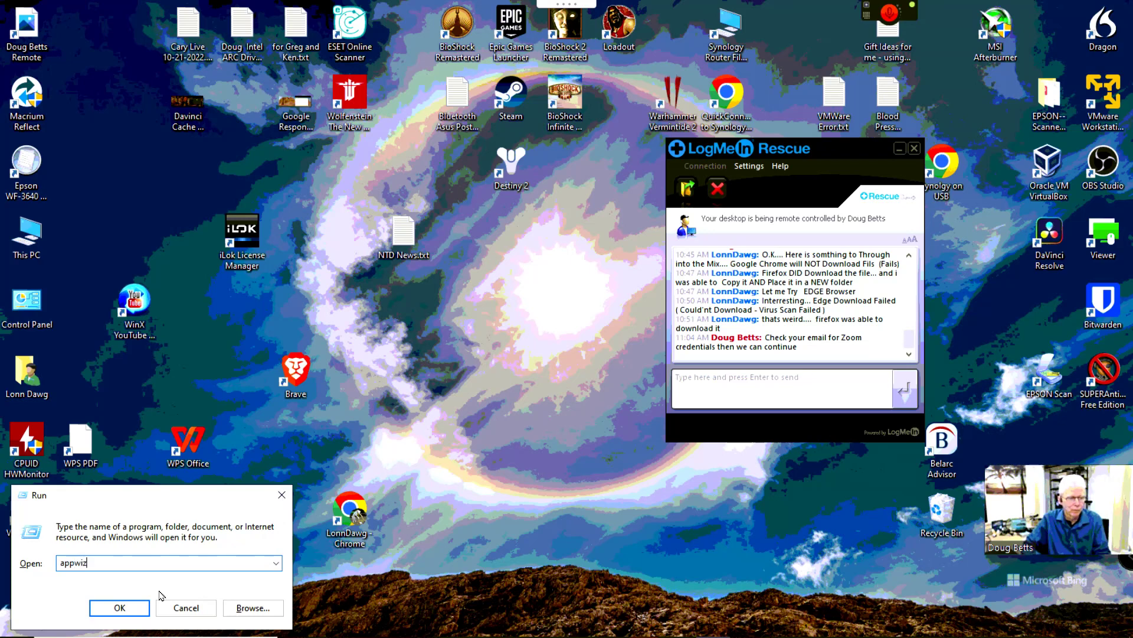
{"action": "type", "text": "h"}
{"action": "key", "text": "BackSpace"}
{"action": "type", "text": ".cpl"}
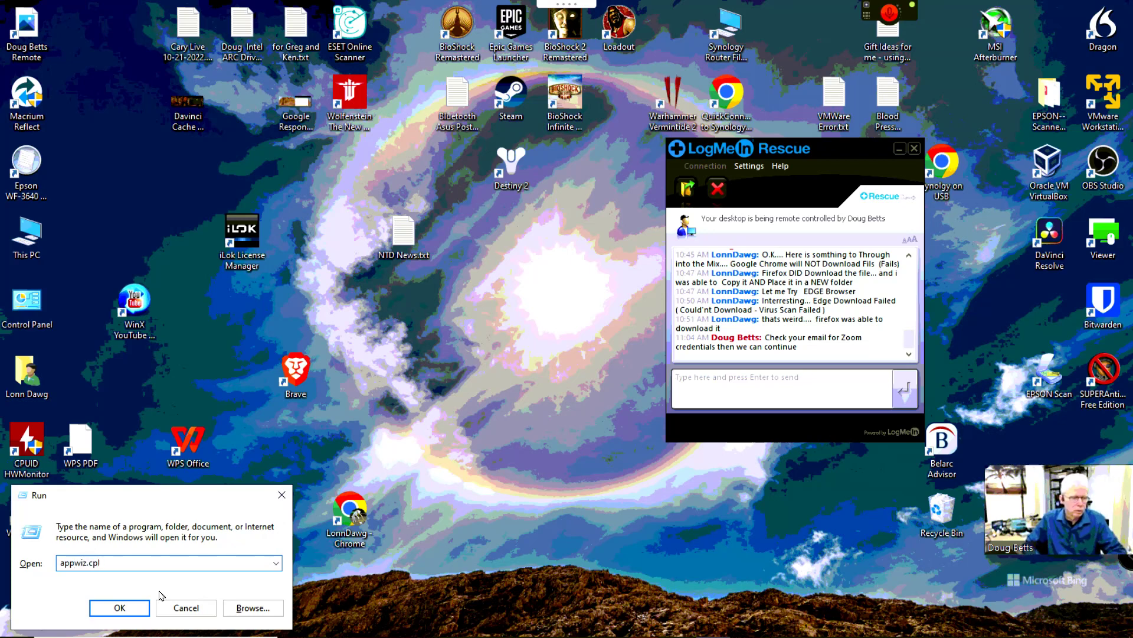
{"action": "key", "text": "Return"}
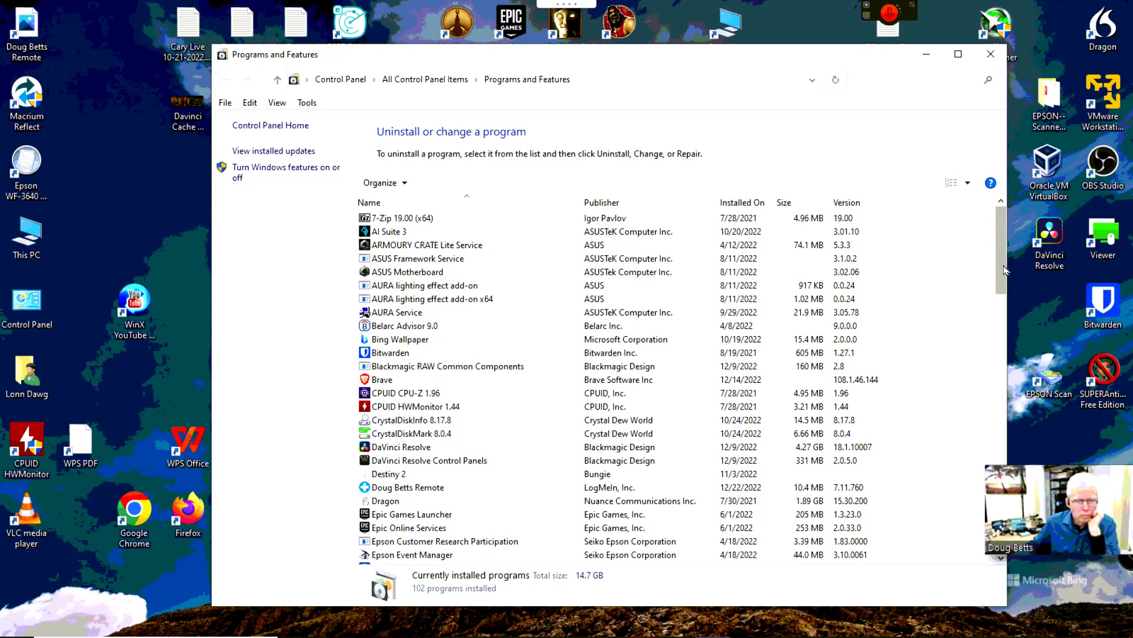
Review the installed programs down to Speccy, checking the details of entries such as MSI Afterburner, Overwolf, PACE License Support and Shatterline.
{"action": "left_click_drag", "start_coordinate": [1006, 270], "coordinate": [1032, 340]}
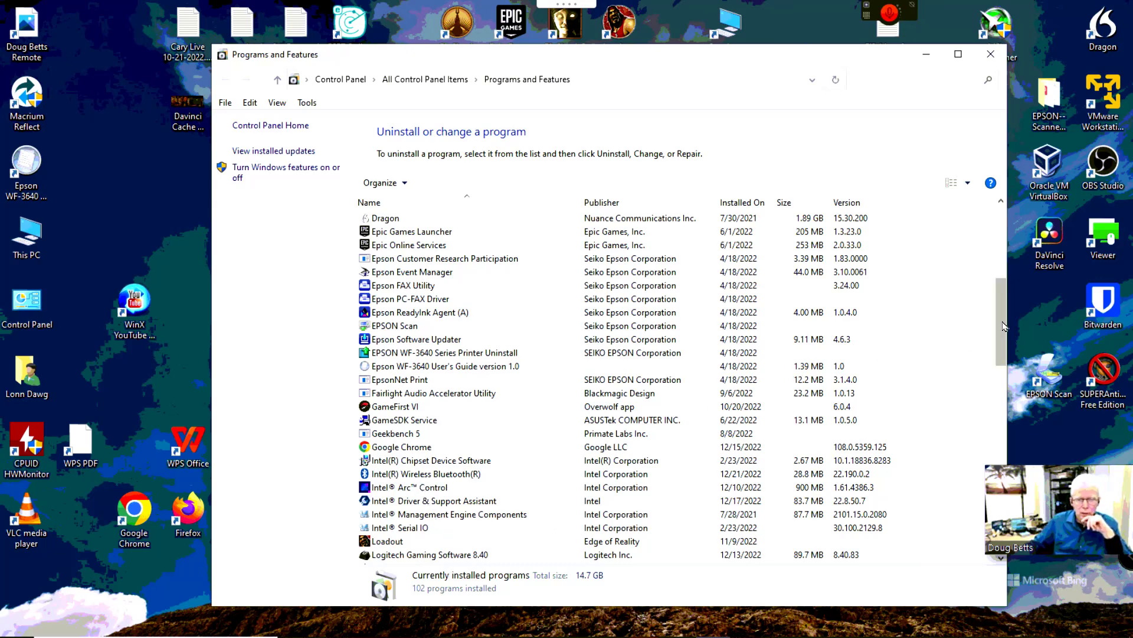
{"action": "left_click_drag", "start_coordinate": [1001, 334], "coordinate": [1014, 411]}
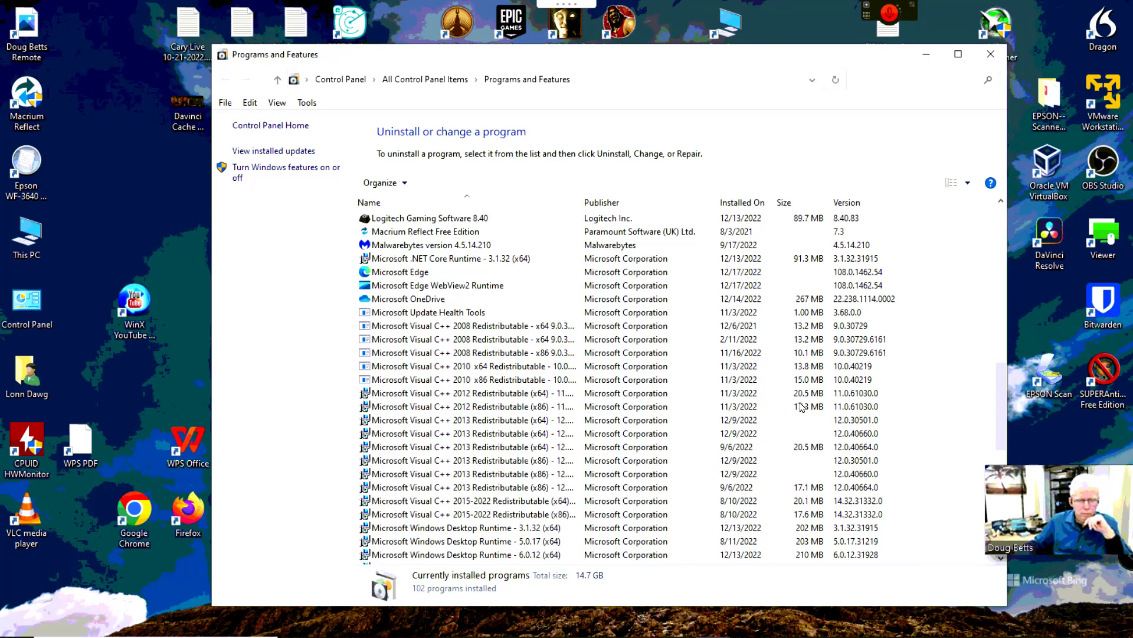
{"action": "left_click_drag", "start_coordinate": [1012, 383], "coordinate": [1023, 462]}
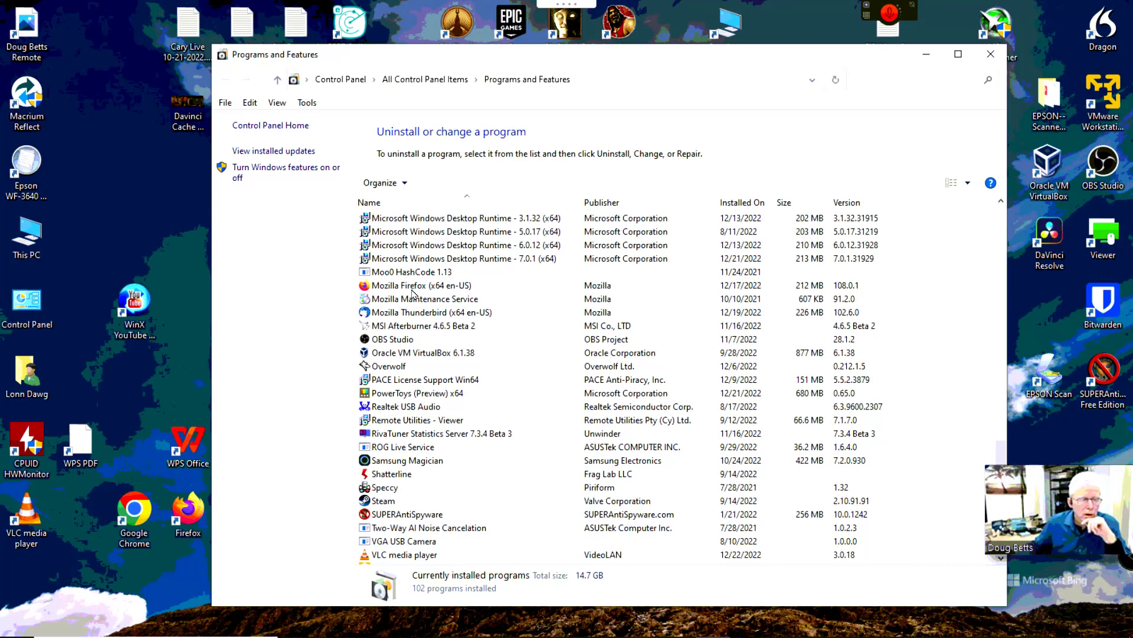
{"action": "left_click", "coordinate": [417, 332]}
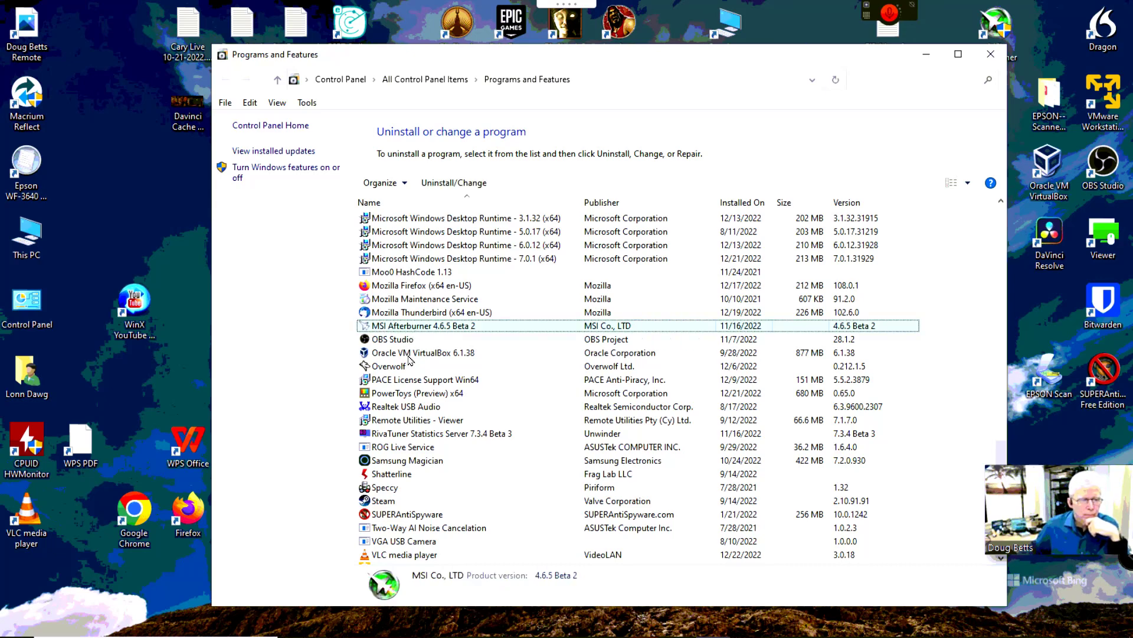
{"action": "left_click", "coordinate": [409, 356]}
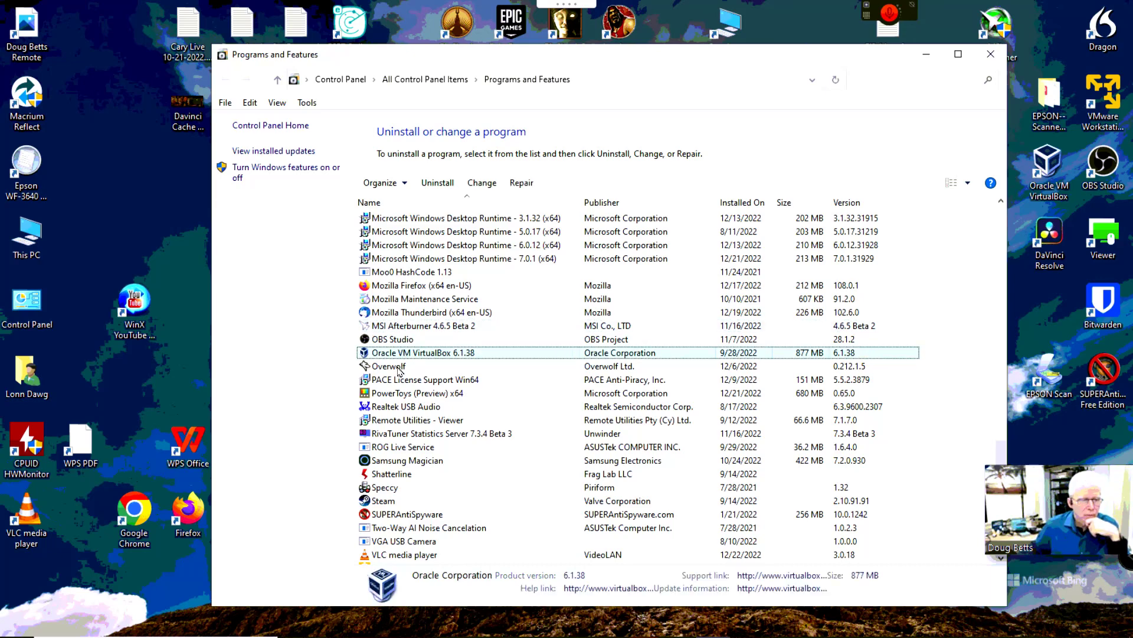
{"action": "left_click", "coordinate": [399, 369]}
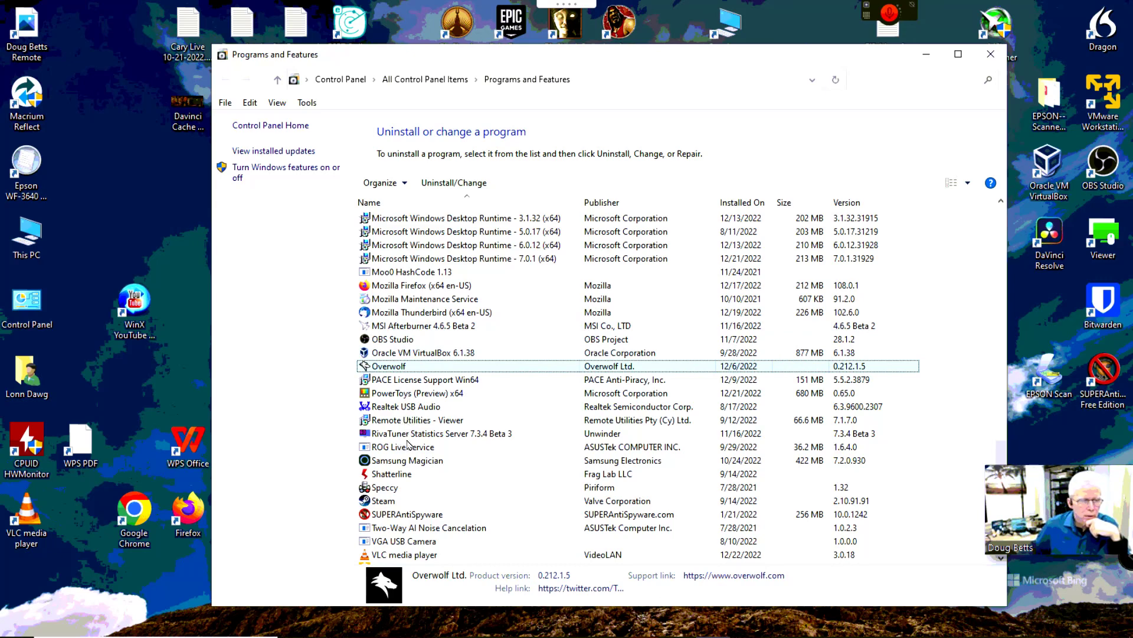
{"action": "left_click", "coordinate": [395, 382]}
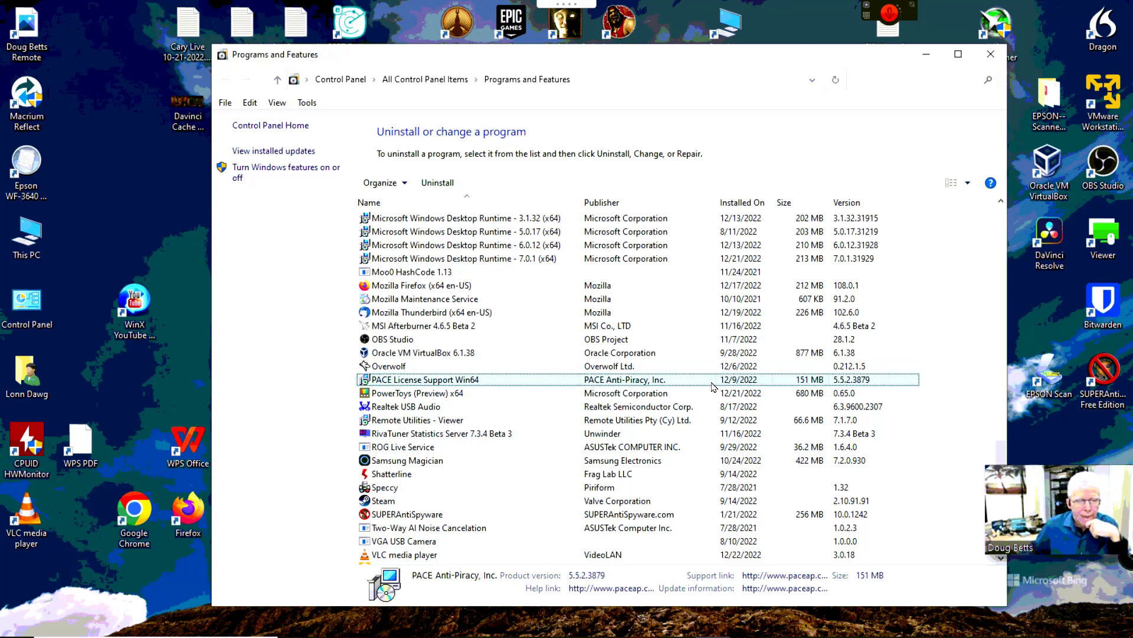
{"action": "left_click", "coordinate": [406, 438]}
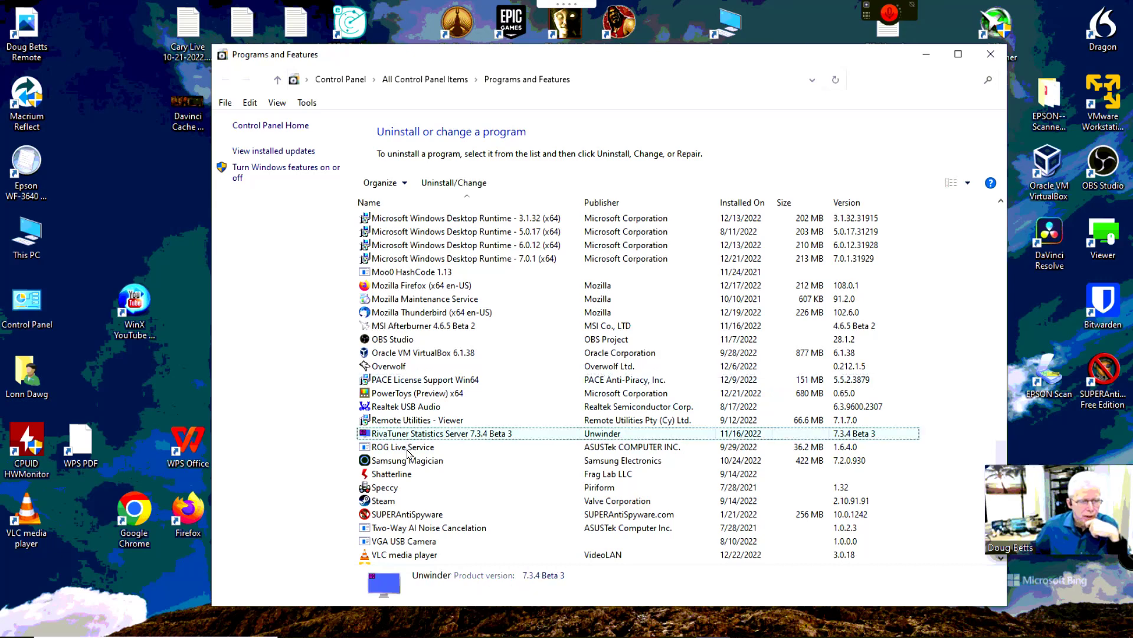
{"action": "left_click", "coordinate": [407, 449]}
{"action": "left_click", "coordinate": [409, 474]}
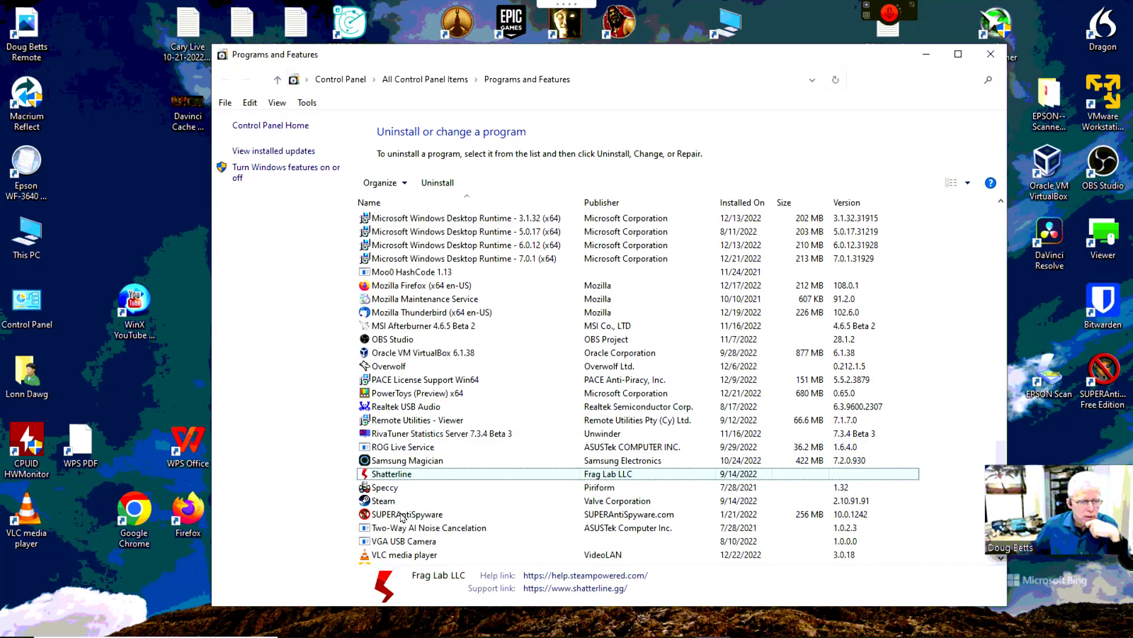
{"action": "left_click", "coordinate": [398, 491]}
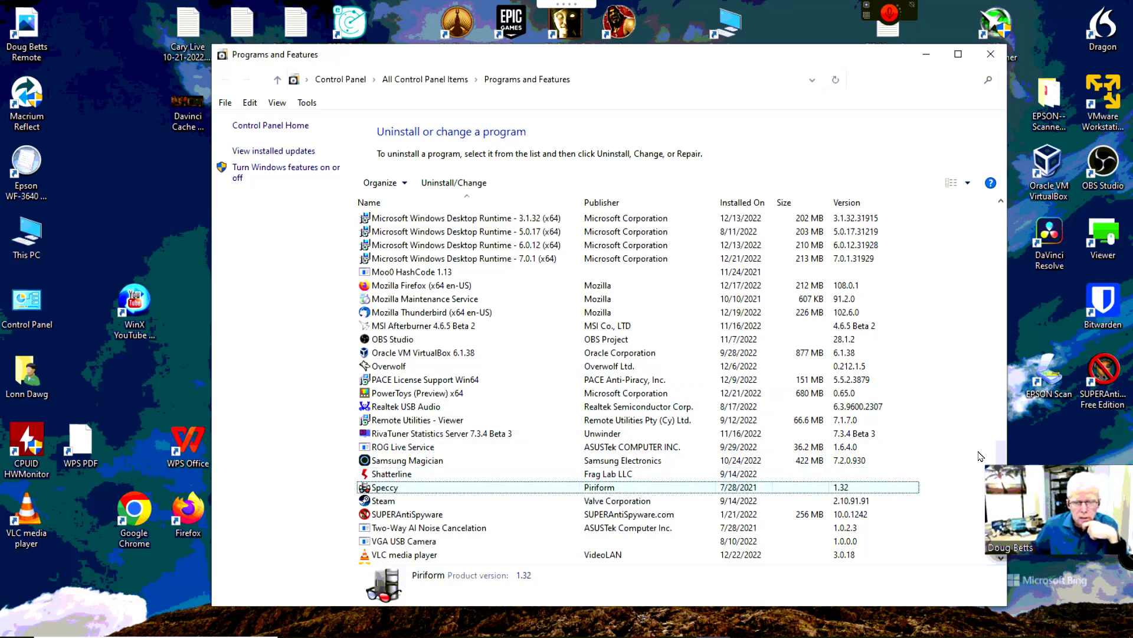
Examine the remaining installed programs from Steam through WinRAR 5.91, including SUPERAntiSpyware, VLC media player and Windows 10 Codec Pack.
{"action": "left_click_drag", "start_coordinate": [1002, 454], "coordinate": [1006, 485]}
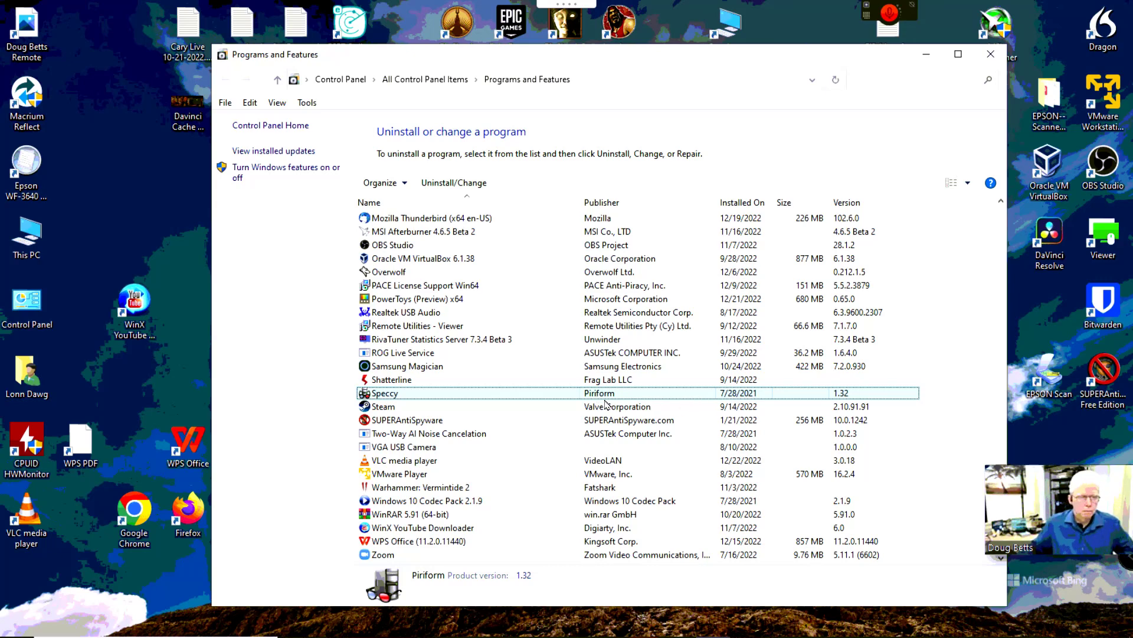
{"action": "left_click", "coordinate": [389, 409]}
{"action": "left_click", "coordinate": [399, 423]}
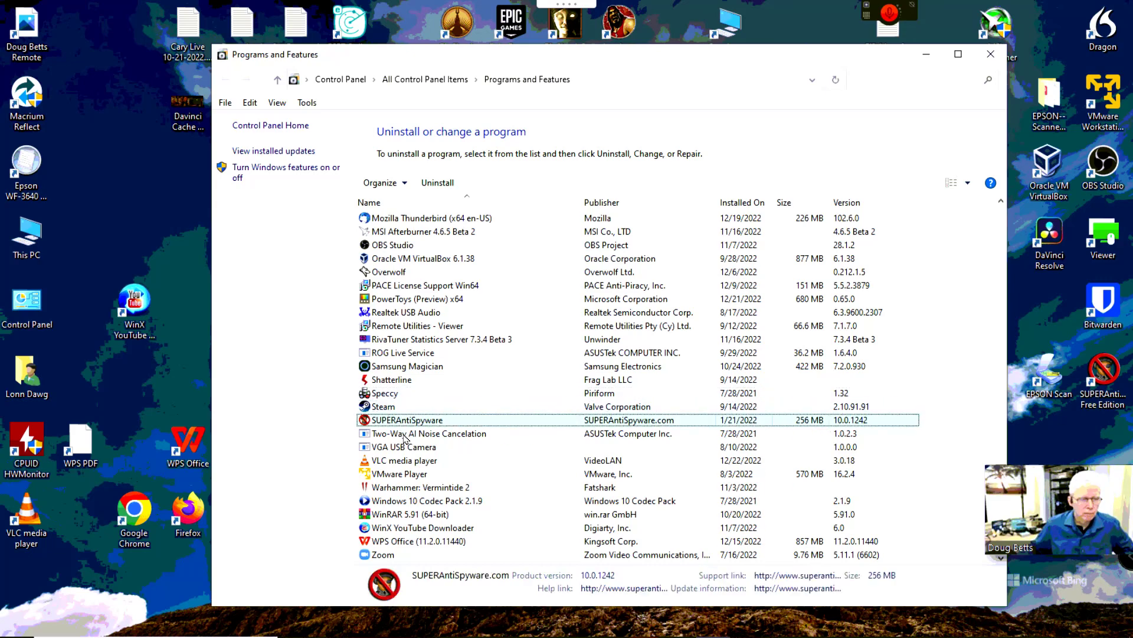
{"action": "left_click", "coordinate": [406, 435]}
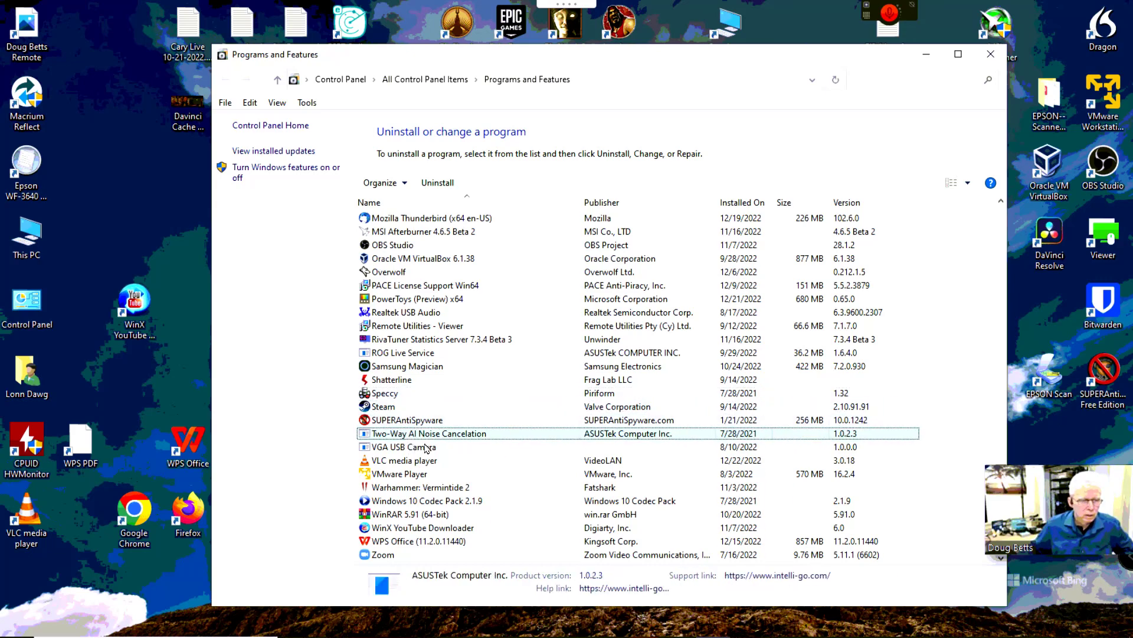
{"action": "left_click", "coordinate": [426, 448]}
{"action": "left_click", "coordinate": [415, 463]}
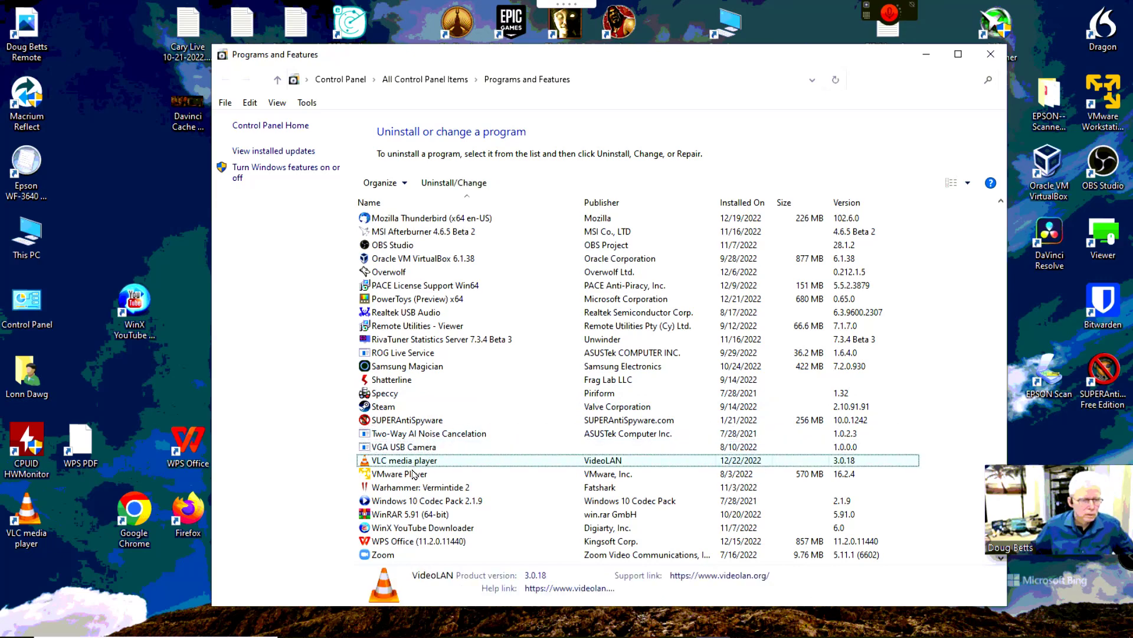
{"action": "left_click", "coordinate": [413, 476]}
{"action": "left_click", "coordinate": [424, 488]}
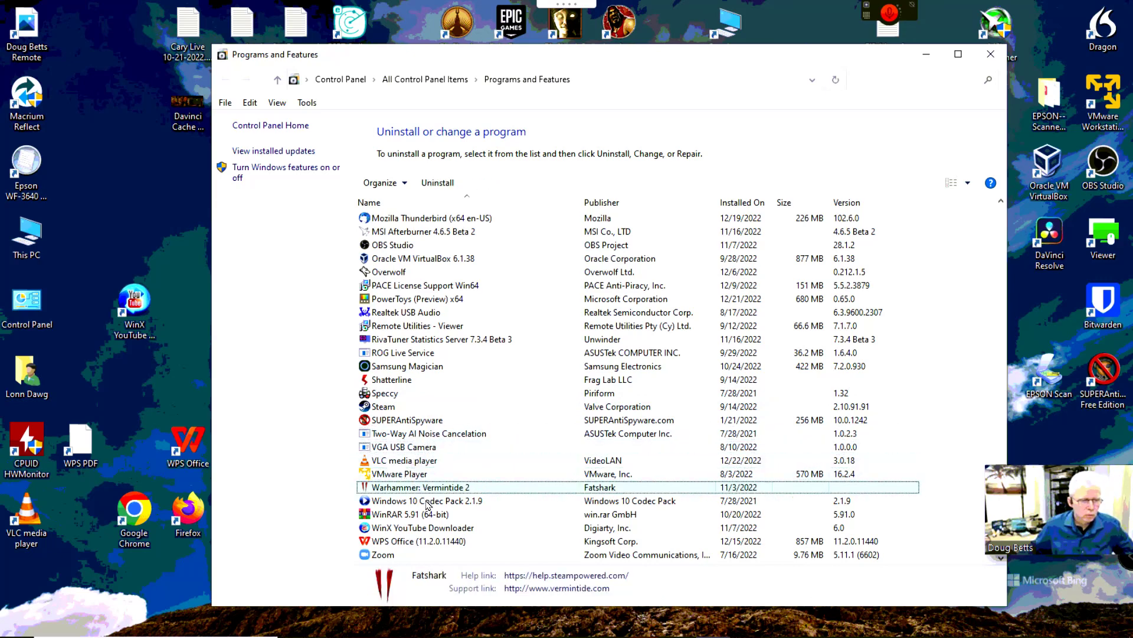
{"action": "left_click", "coordinate": [427, 502]}
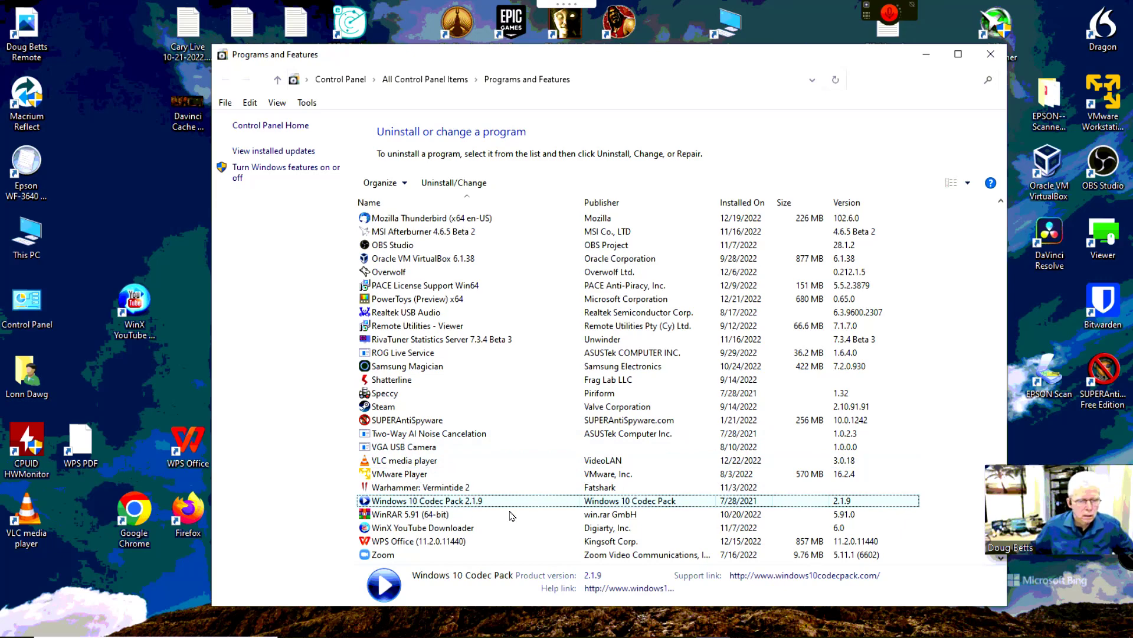
{"action": "left_click", "coordinate": [393, 514]}
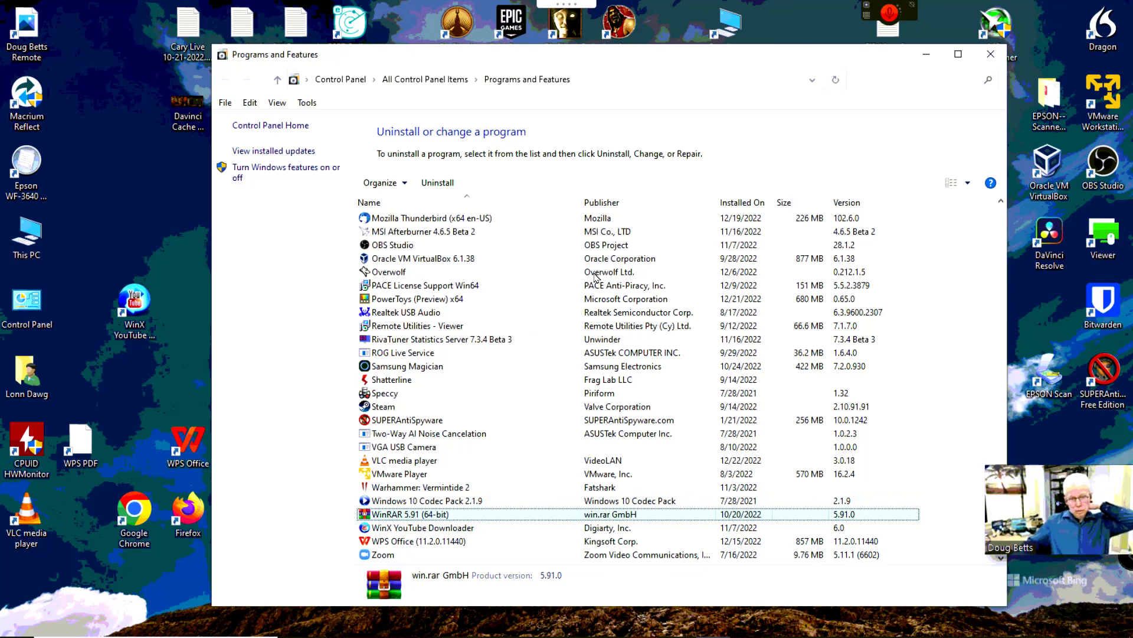
Minimize the Programs and Features window, and test File Explorer by opening and closing a Quick access window.
{"action": "left_click", "coordinate": [927, 61]}
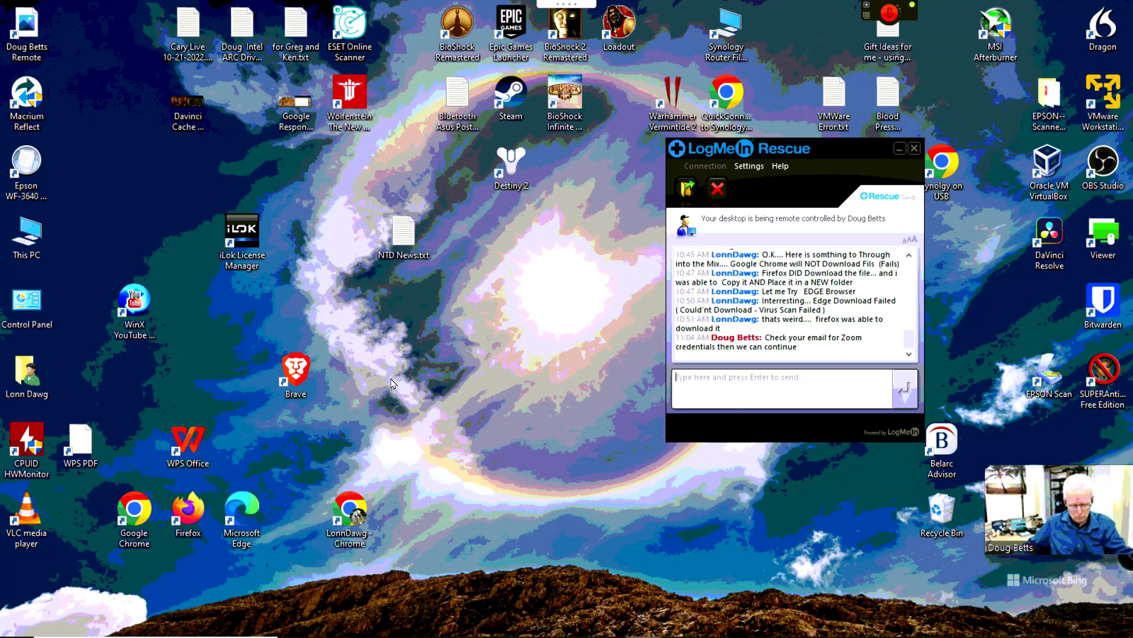
{"action": "key", "text": "super+e"}
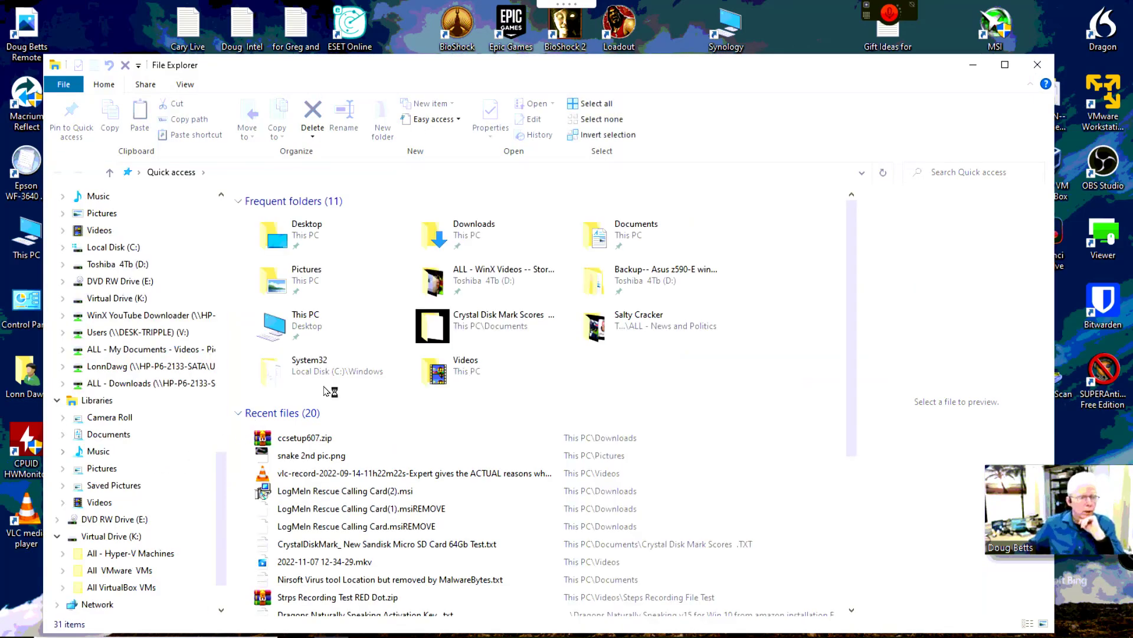
{"action": "left_click", "coordinate": [1038, 68]}
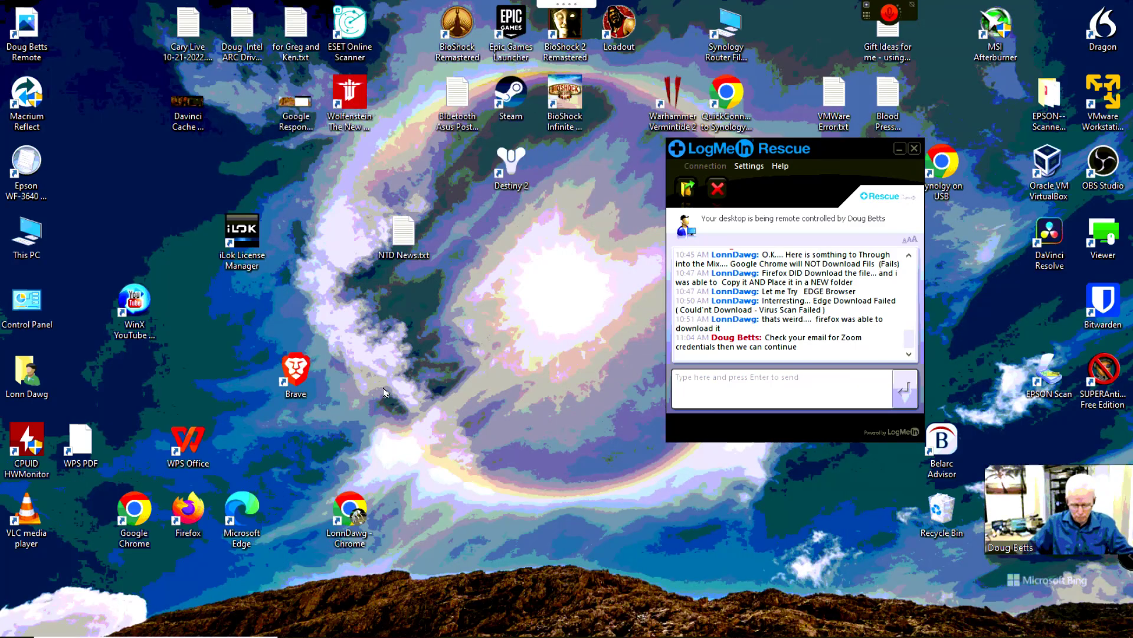
Open the Windows Update settings and review the feature and recent quality updates in the update history.
{"action": "key", "text": "super"}
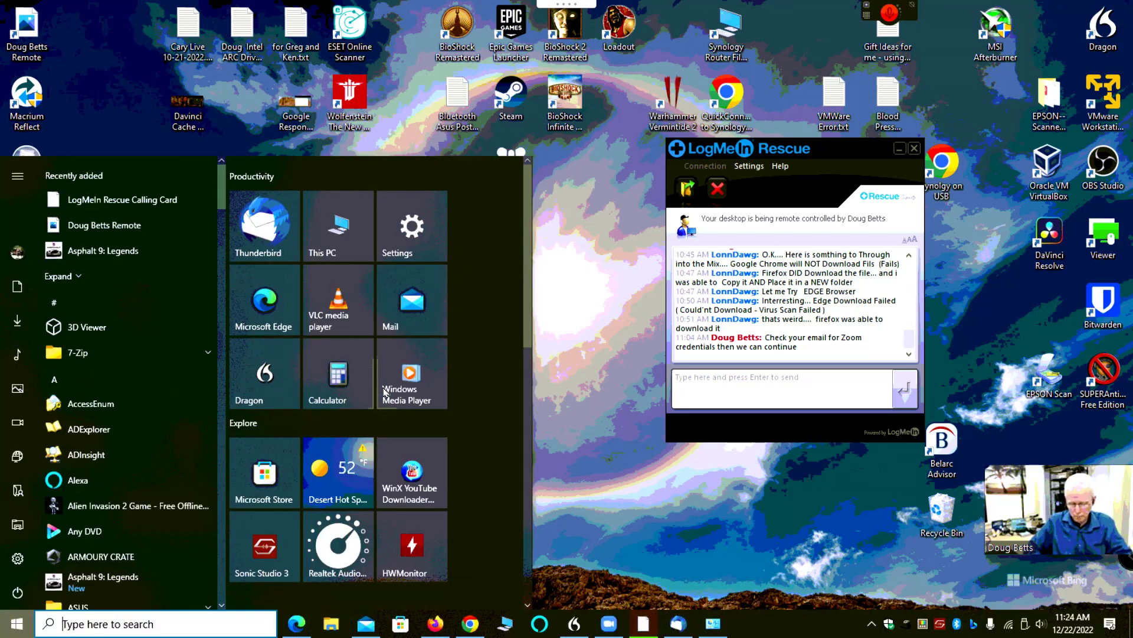
{"action": "type", "text": "update settin"}
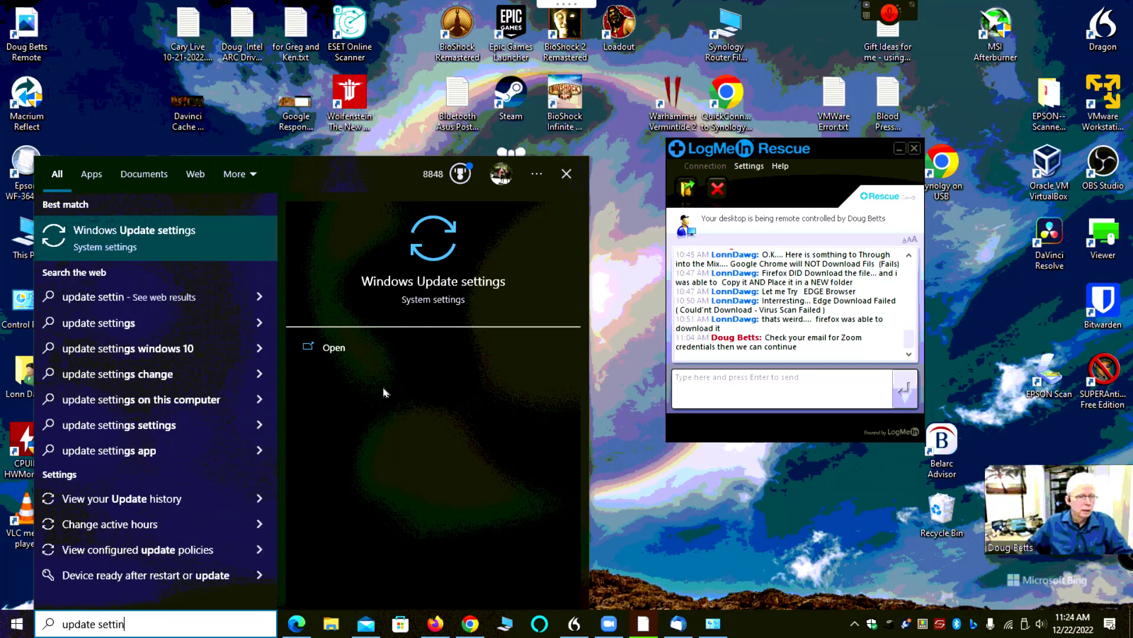
{"action": "key", "text": "Return"}
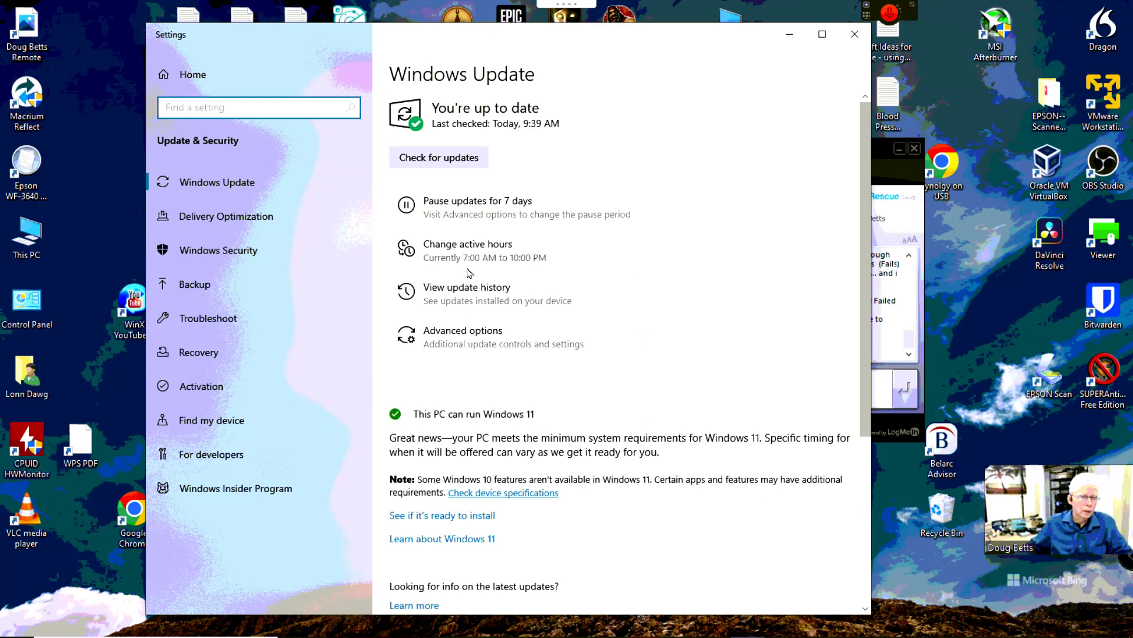
{"action": "left_click", "coordinate": [471, 302]}
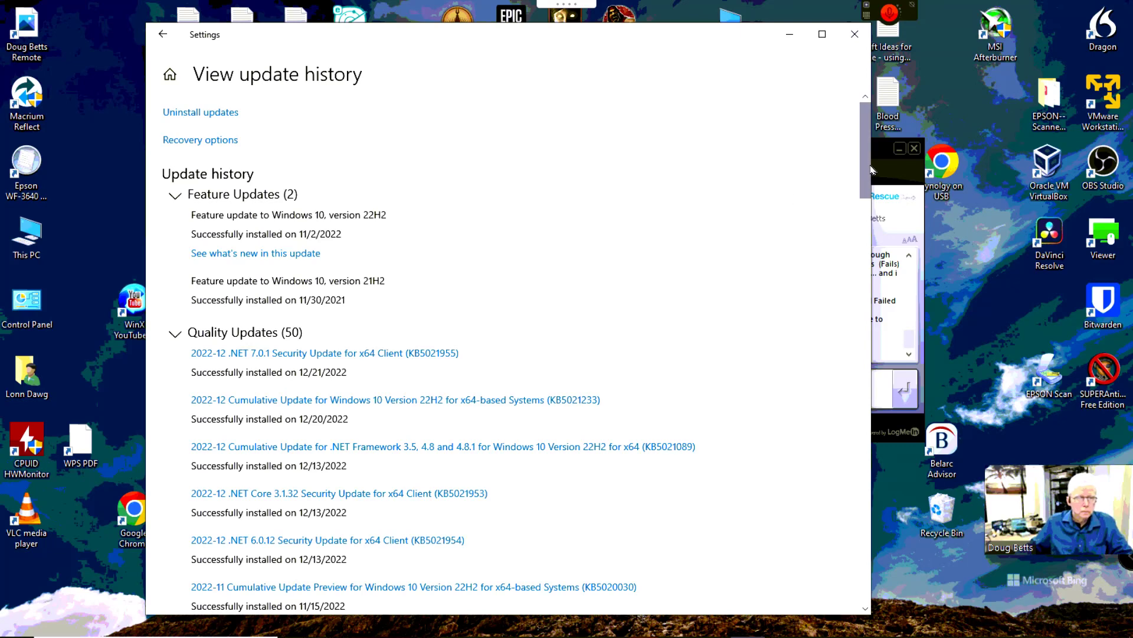
{"action": "scroll", "coordinate": [873, 188], "scroll_direction": "down", "scroll_amount": 1}
{"action": "scroll", "coordinate": [873, 187], "scroll_direction": "down", "scroll_amount": 2}
{"action": "scroll", "coordinate": [867, 177], "scroll_direction": "up", "scroll_amount": 3}
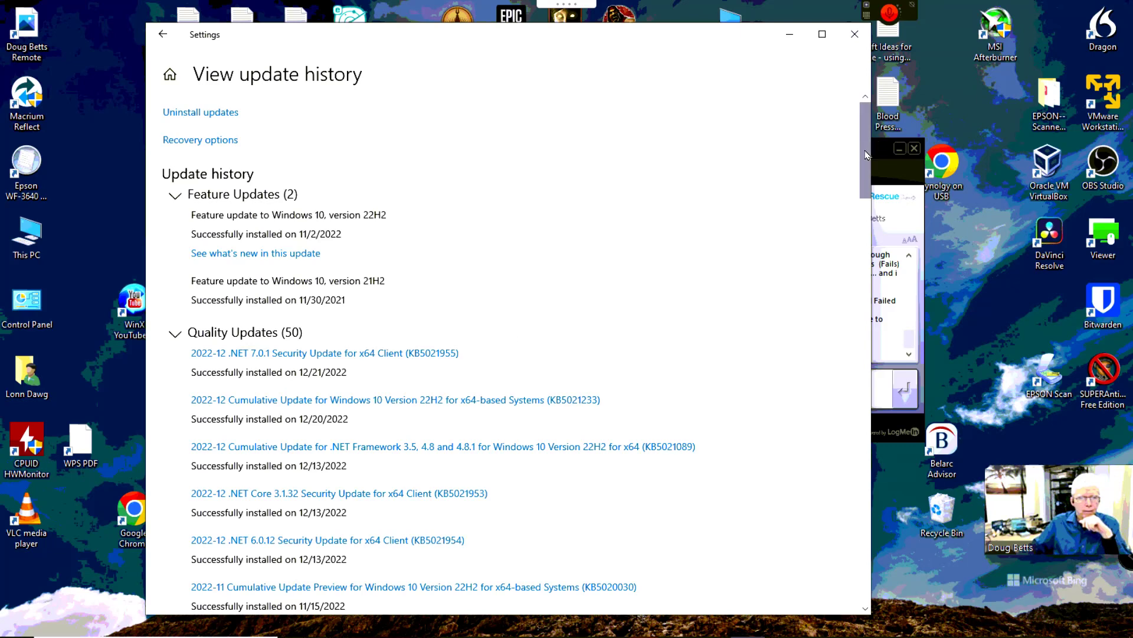
Examine the driver and definition updates in the update history, collapse both lists, and minimize Settings.
{"action": "left_click_drag", "start_coordinate": [866, 155], "coordinate": [888, 578]}
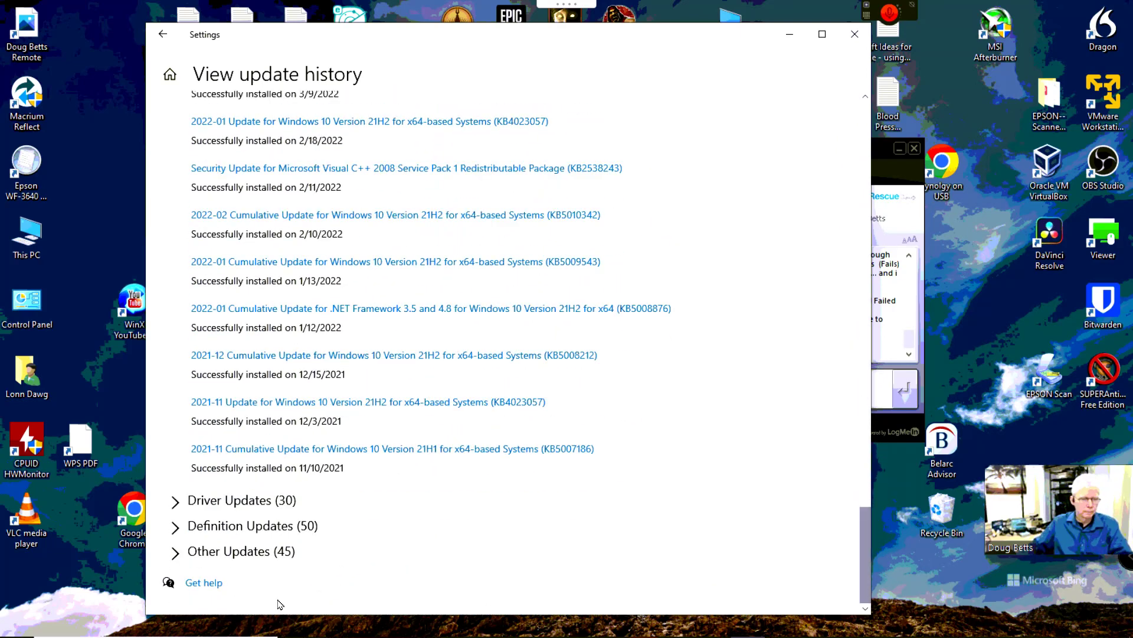
{"action": "left_click", "coordinate": [177, 529]}
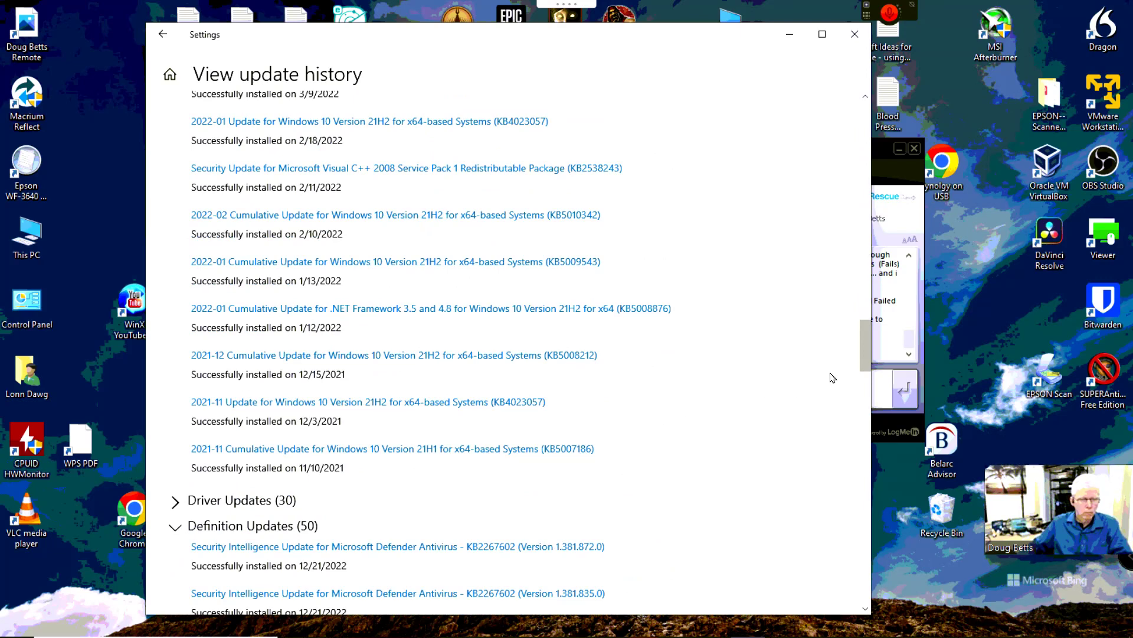
{"action": "left_click_drag", "start_coordinate": [865, 356], "coordinate": [854, 376]}
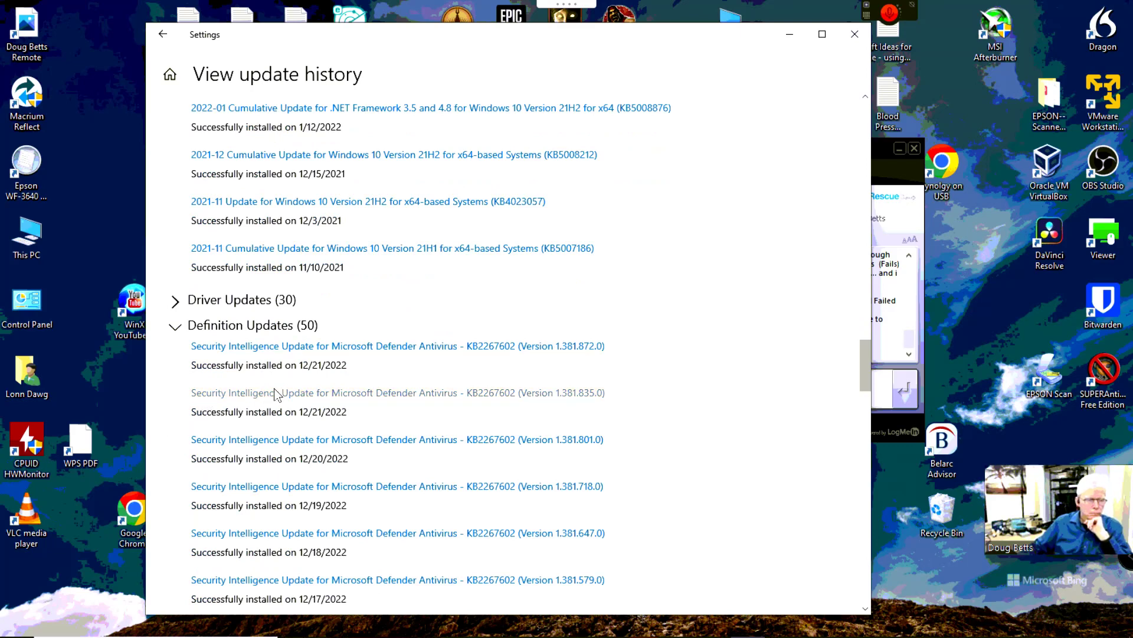
{"action": "left_click", "coordinate": [176, 301]}
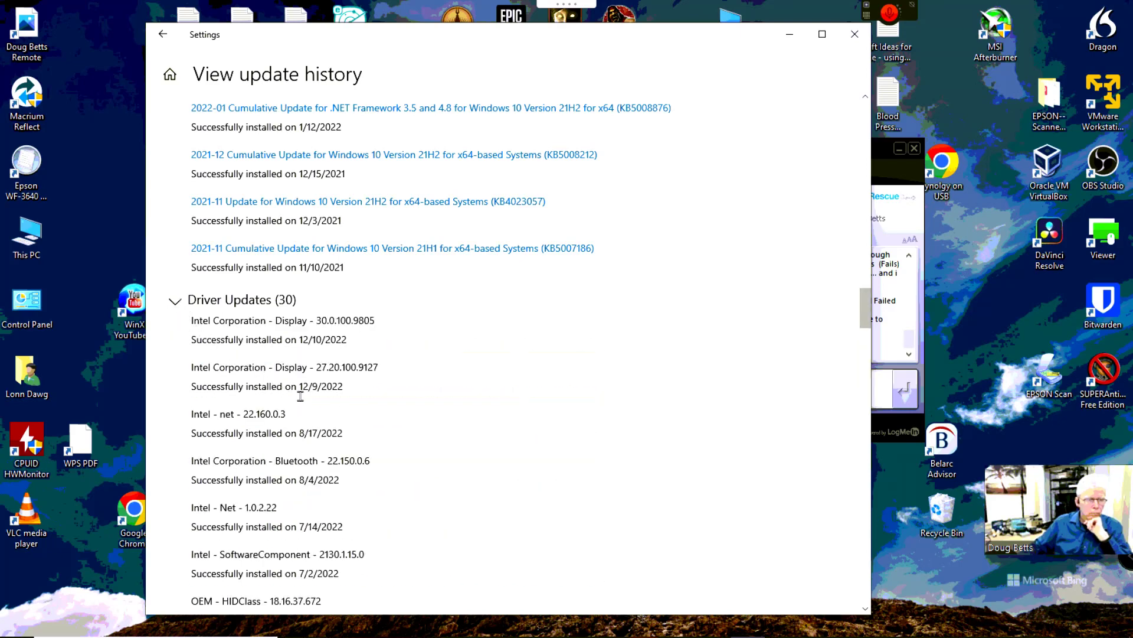
{"action": "left_click", "coordinate": [177, 308]}
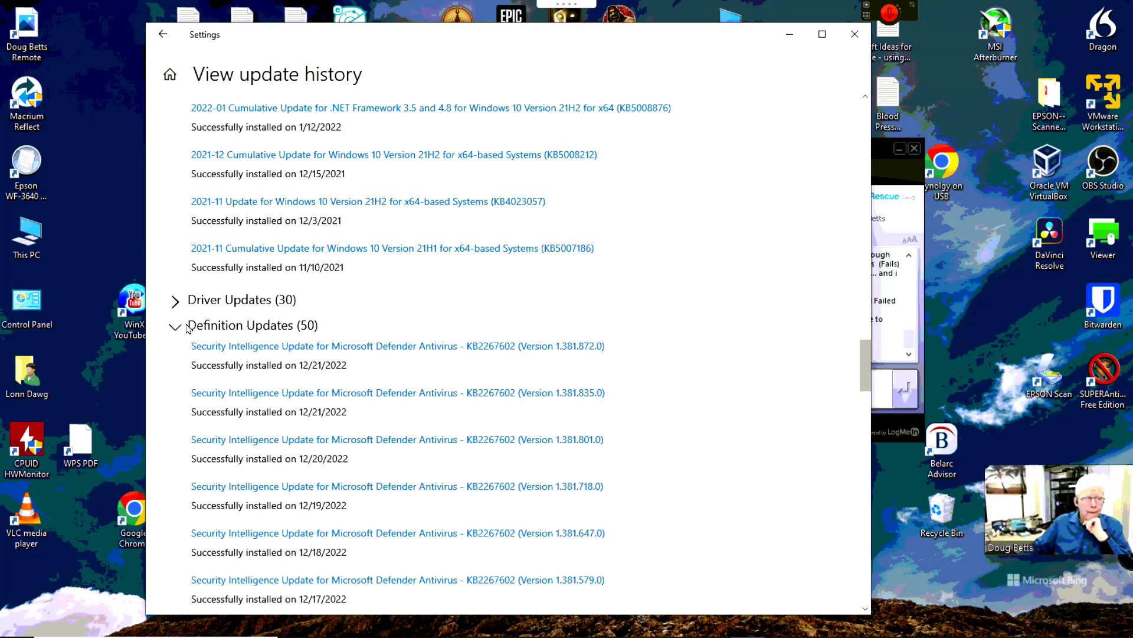
{"action": "left_click", "coordinate": [188, 328]}
{"action": "scroll", "coordinate": [650, 412], "scroll_direction": "up", "scroll_amount": 10}
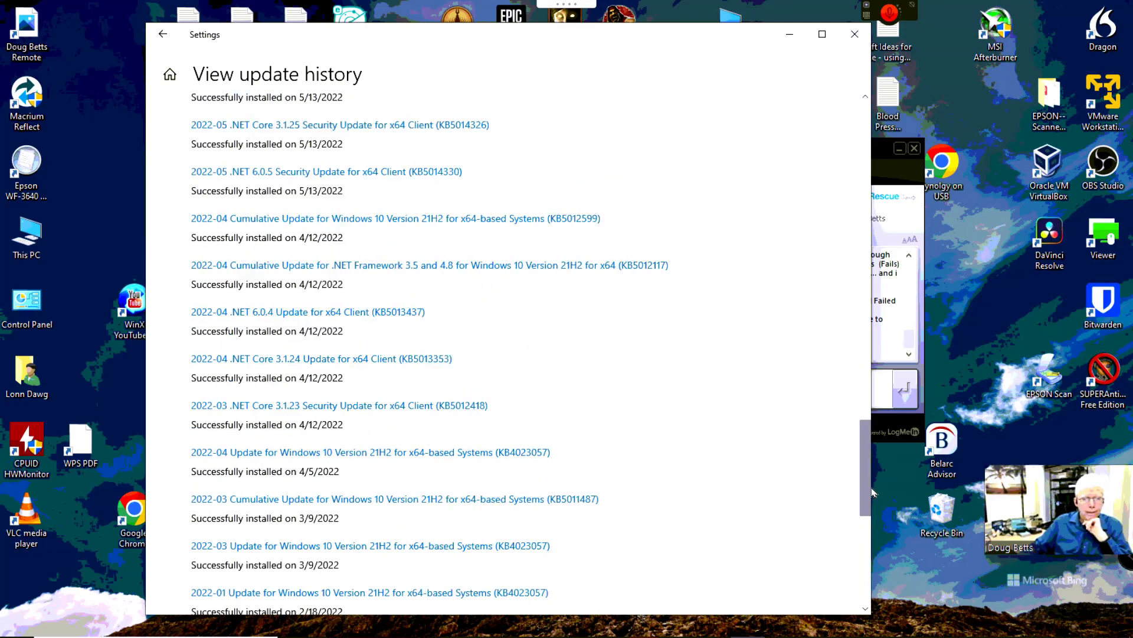
{"action": "left_click_drag", "start_coordinate": [866, 481], "coordinate": [859, 87]}
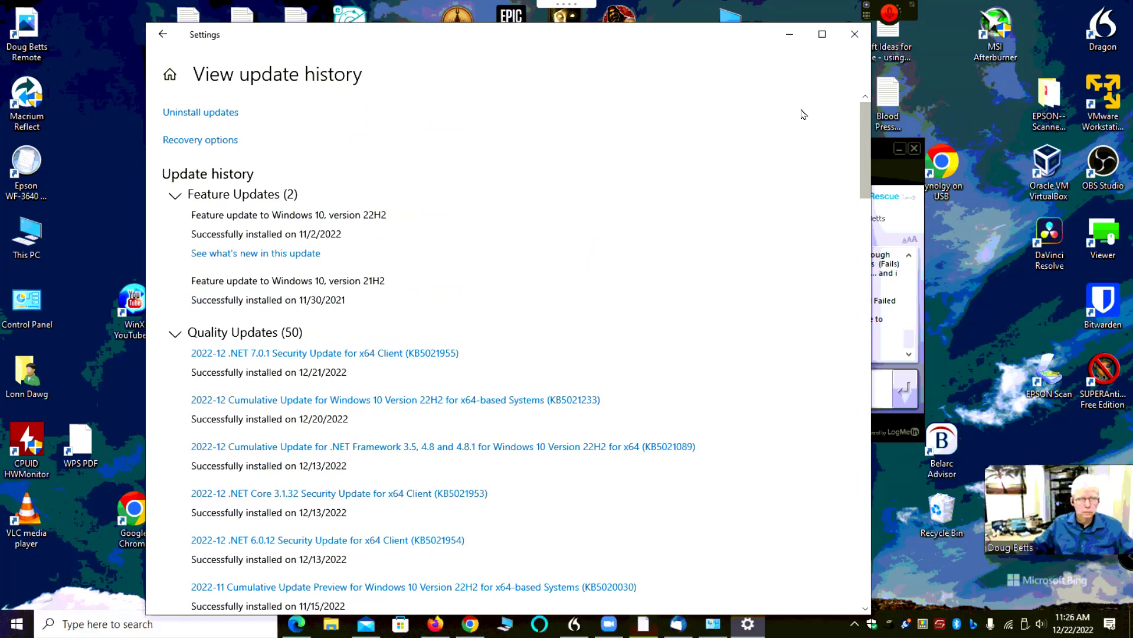
{"action": "left_click", "coordinate": [790, 35]}
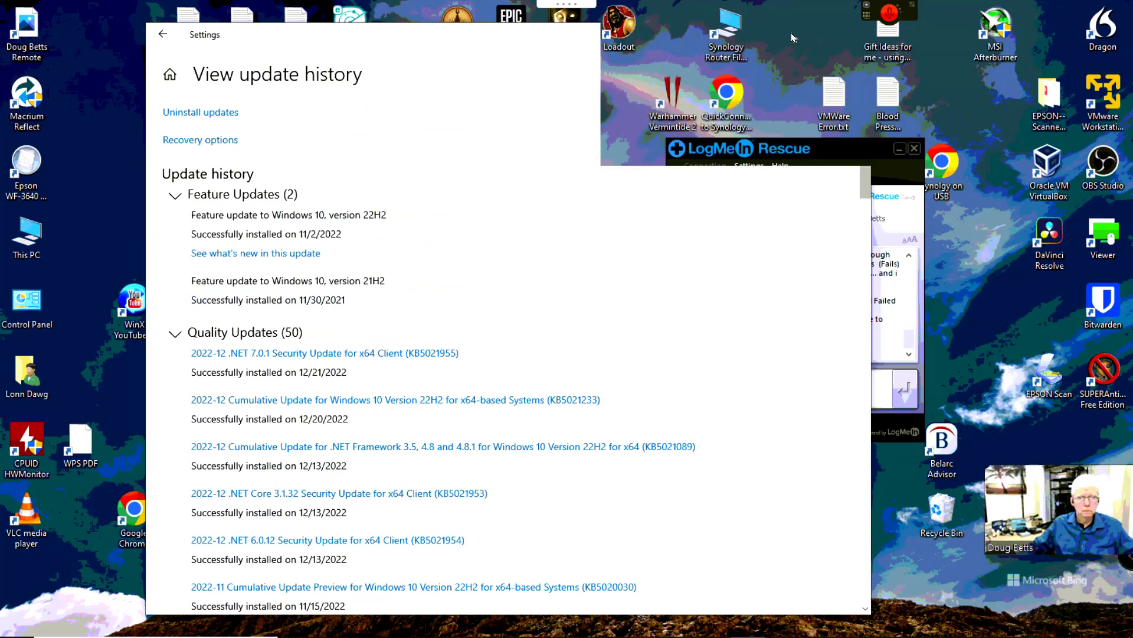
Search for "defender", open Windows Defender Firewall, and display the settings for turning it on or off.
{"action": "key", "text": "super"}
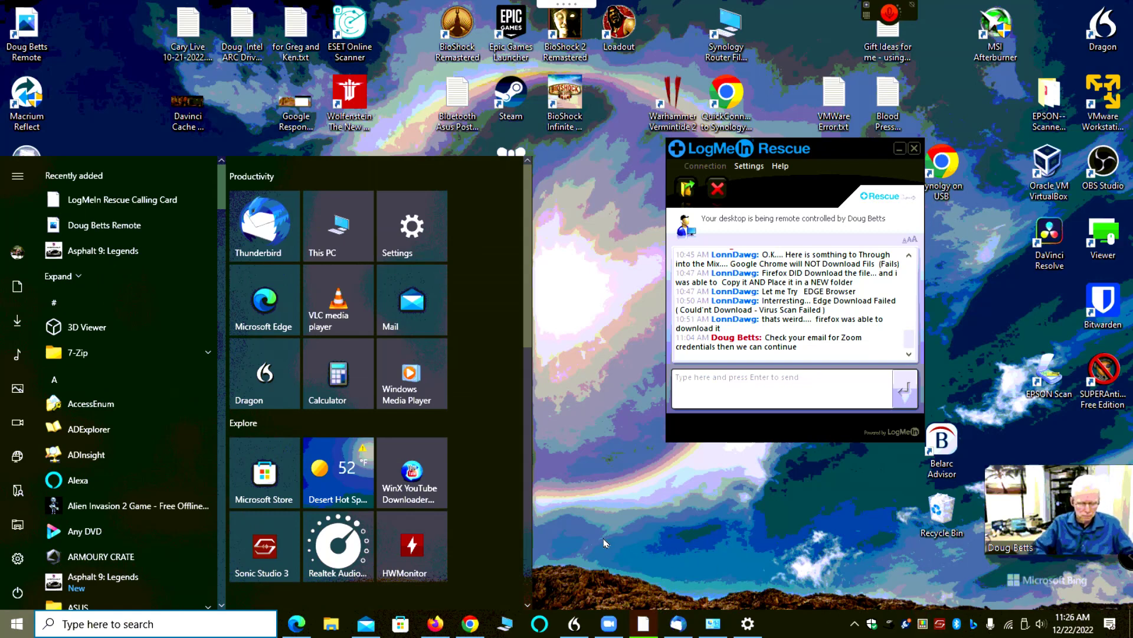
{"action": "type", "text": "w"}
{"action": "key", "text": "BackSpace"}
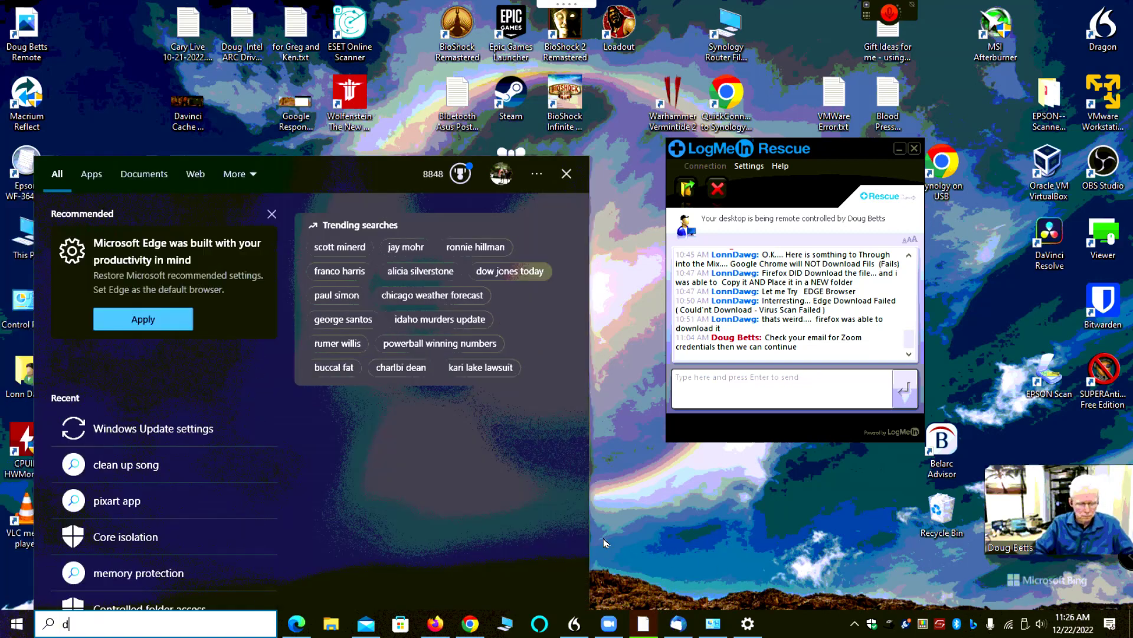
{"action": "type", "text": "defender"}
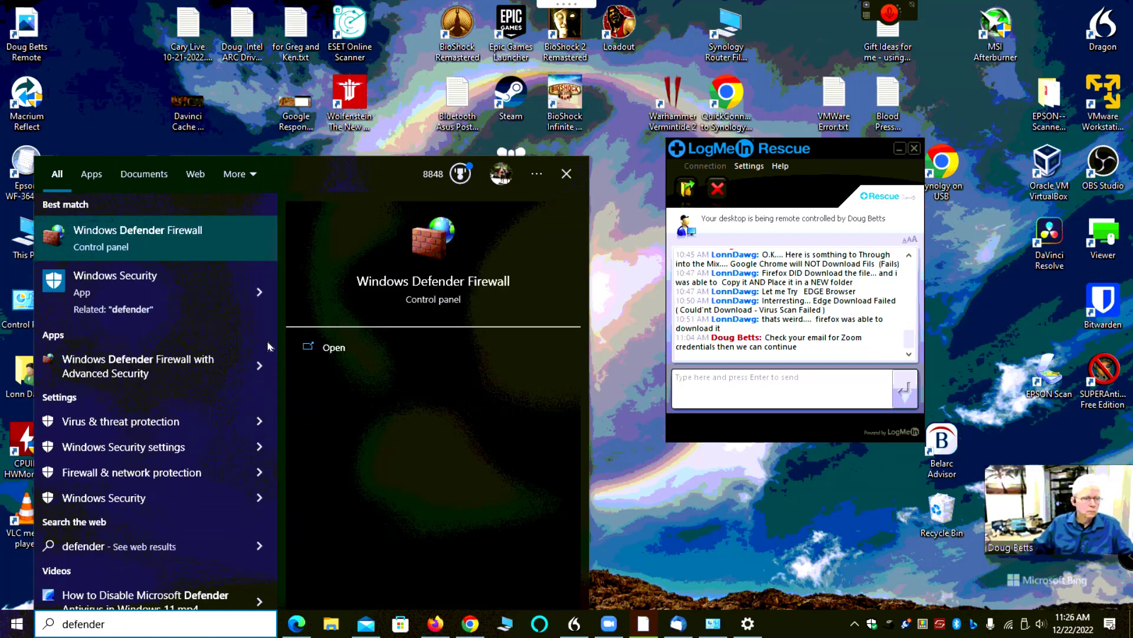
{"action": "left_click", "coordinate": [135, 257]}
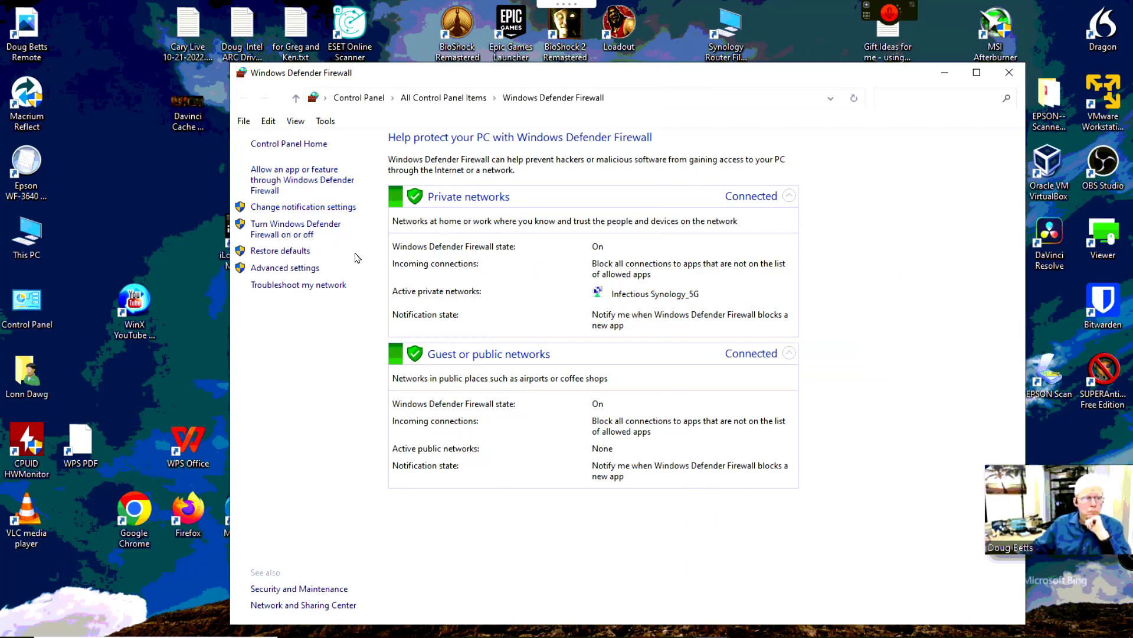
{"action": "left_click", "coordinate": [338, 232]}
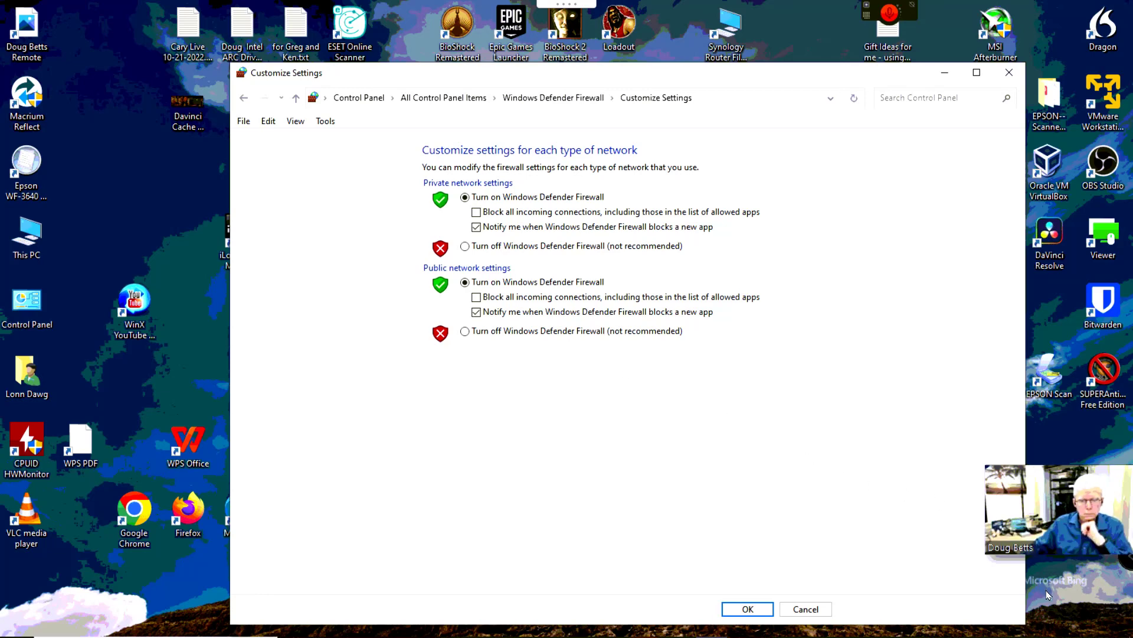
{"action": "key", "text": "super"}
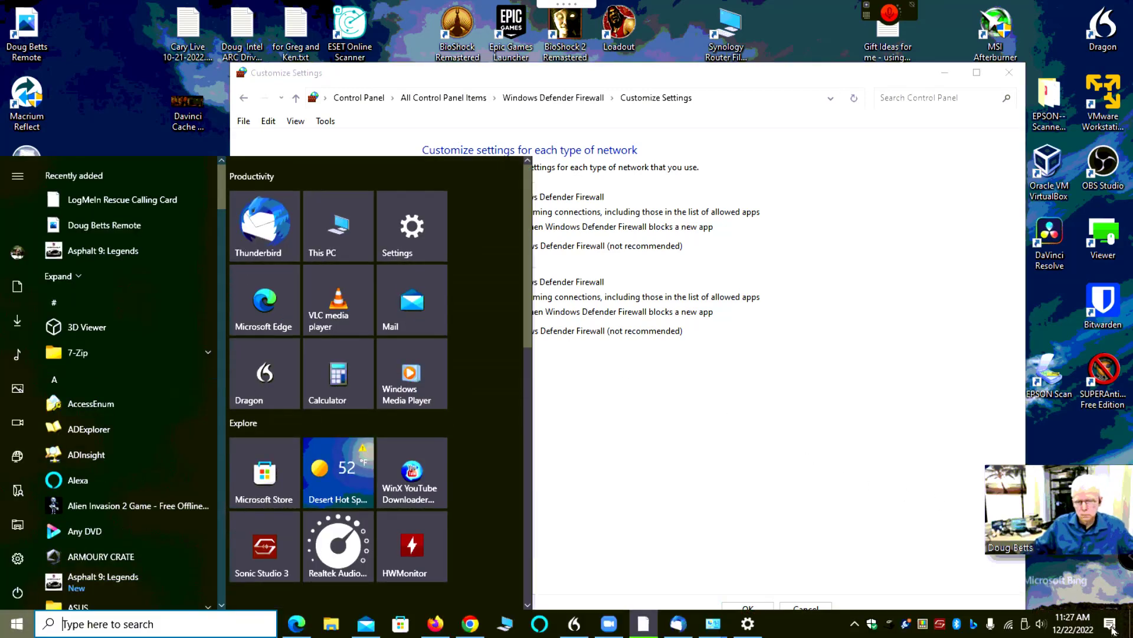
{"action": "left_click", "coordinate": [1112, 629]}
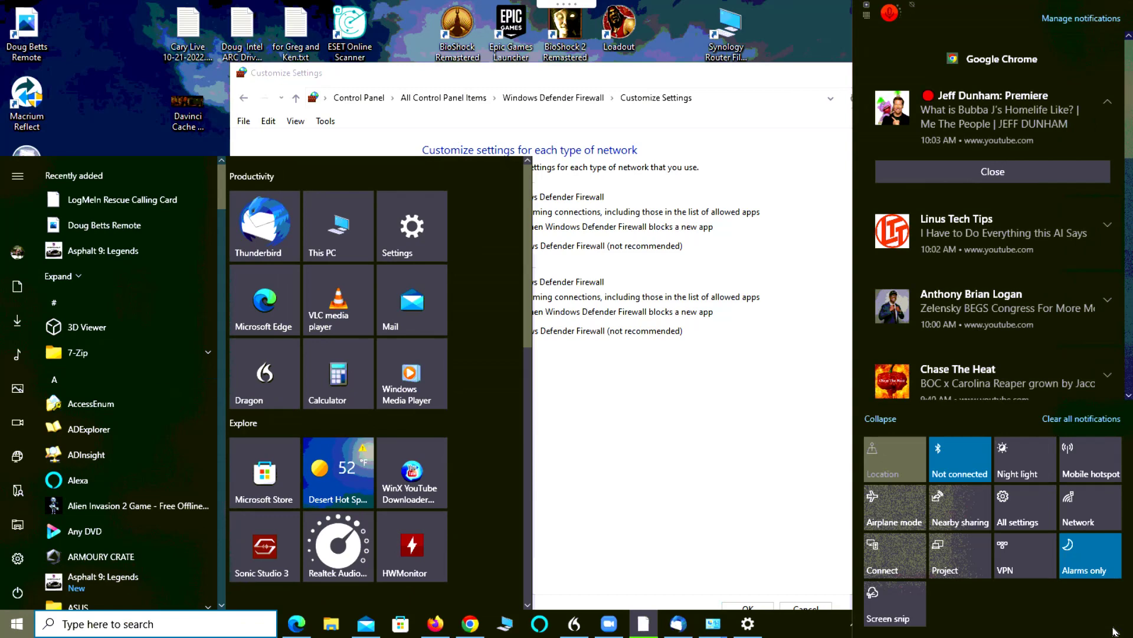
{"action": "left_click", "coordinate": [711, 513]}
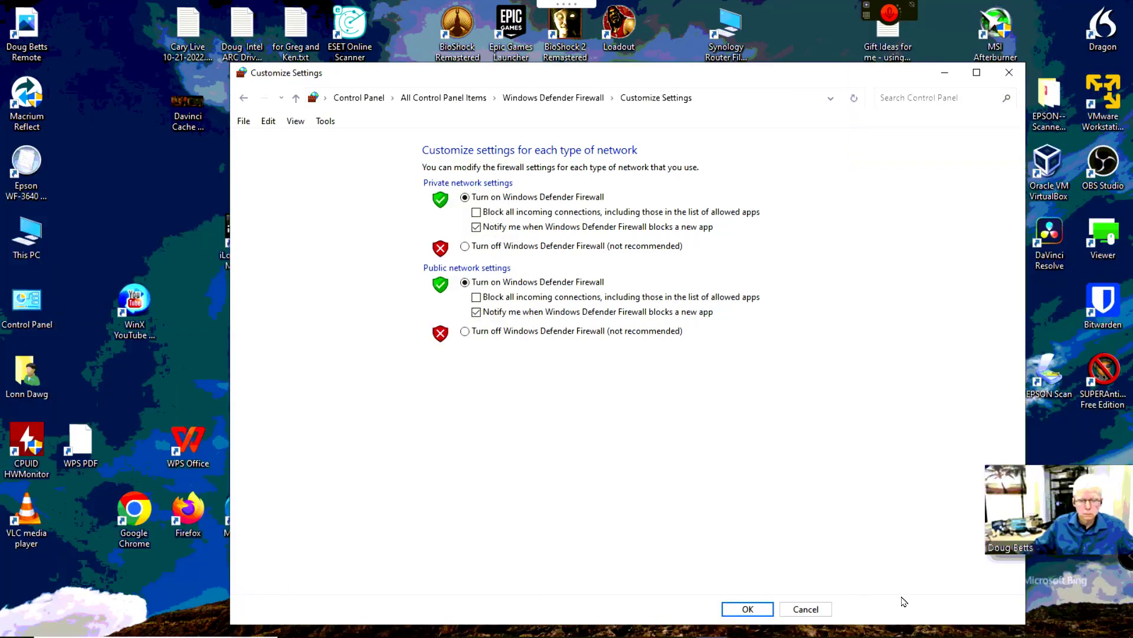
Check for new drivers with Intel Driver & Support Assistant, review the available updates, and minimize the browser.
{"action": "key", "text": "super"}
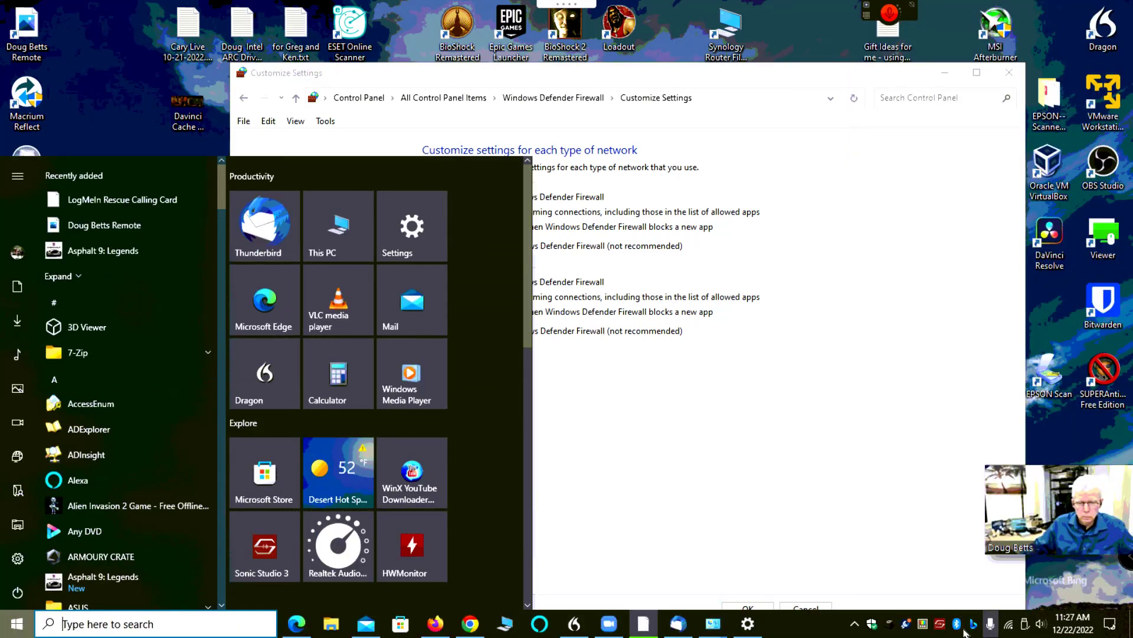
{"action": "key", "text": "super"}
{"action": "right_click", "coordinate": [908, 624]}
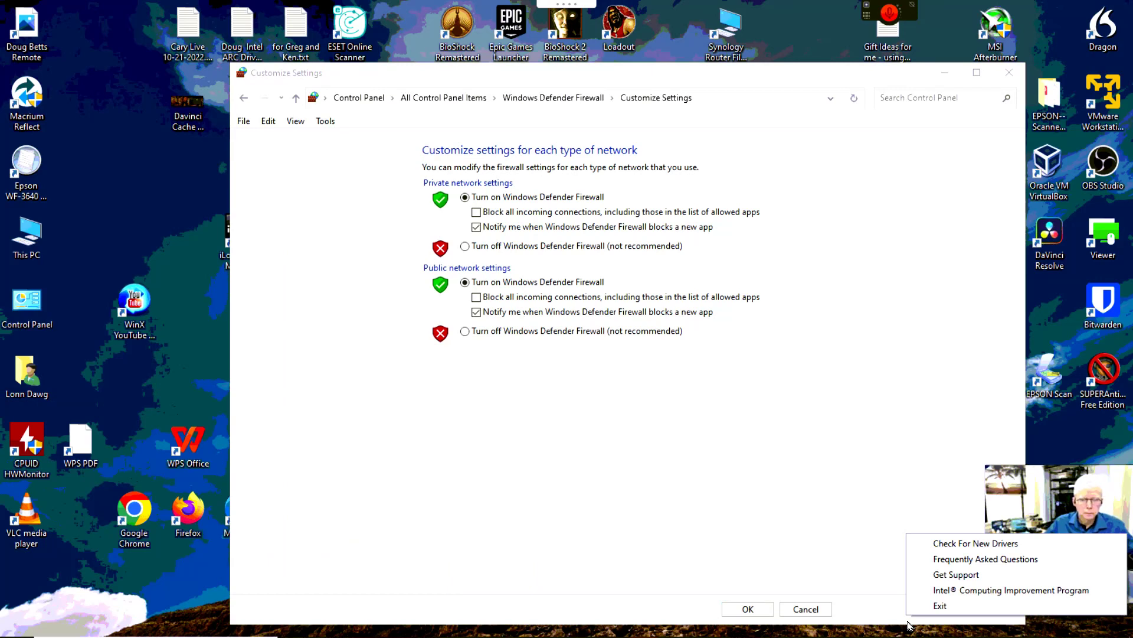
{"action": "left_click", "coordinate": [1002, 549]}
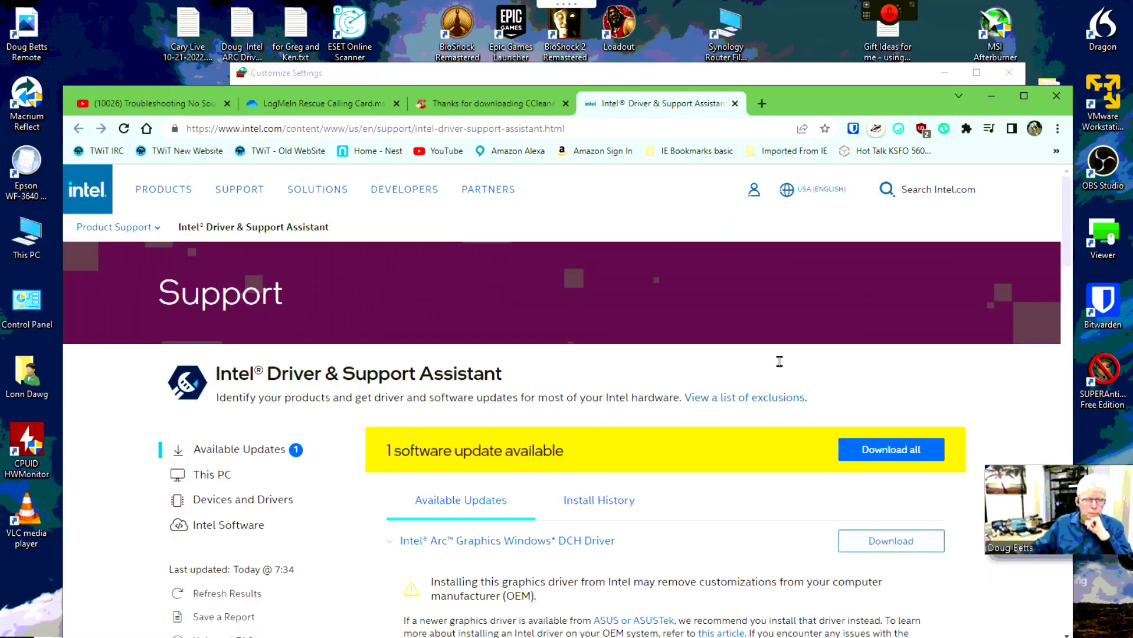
{"action": "scroll", "coordinate": [1069, 260], "scroll_direction": "down", "scroll_amount": 2}
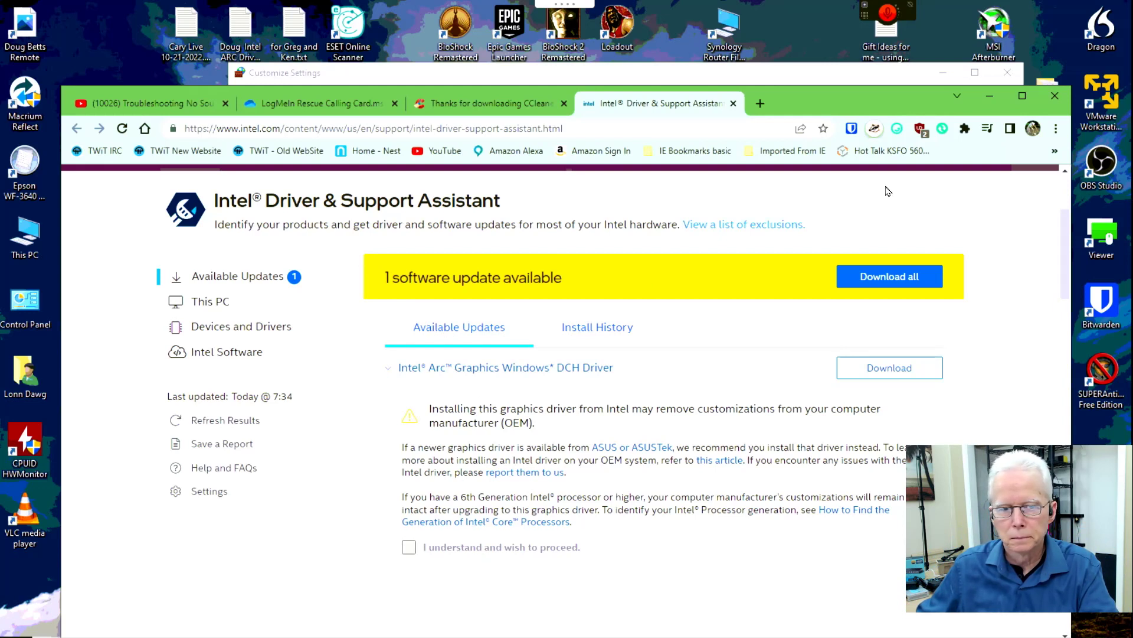
{"action": "left_click", "coordinate": [991, 98]}
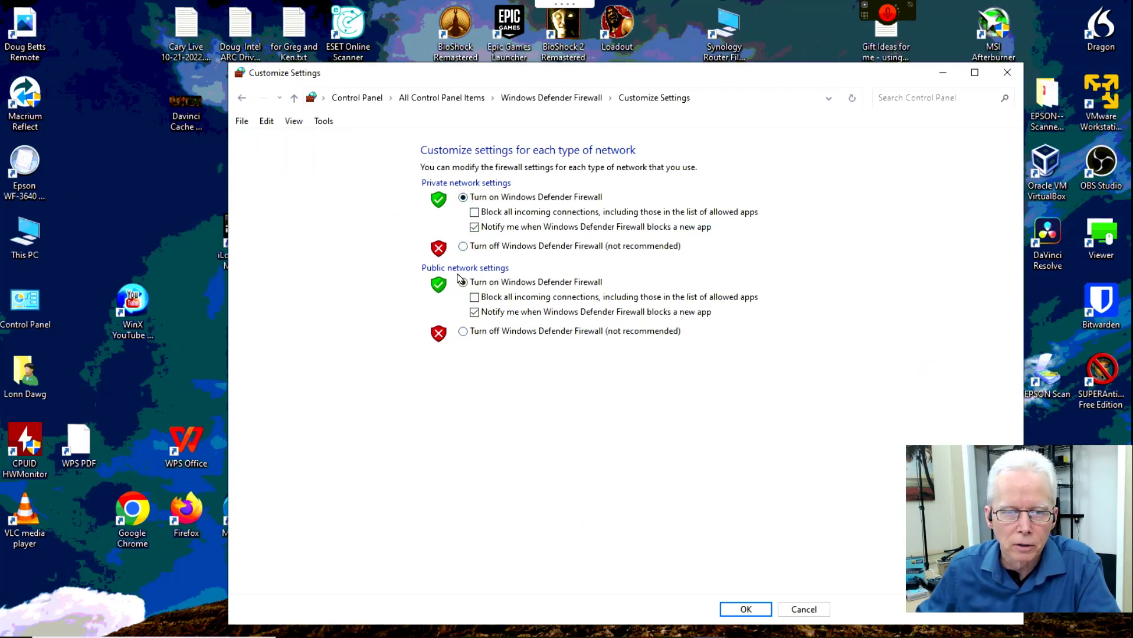
Turn off Windows Defender Firewall for both private and public networks, and minimize the firewall window.
{"action": "left_click", "coordinate": [465, 247]}
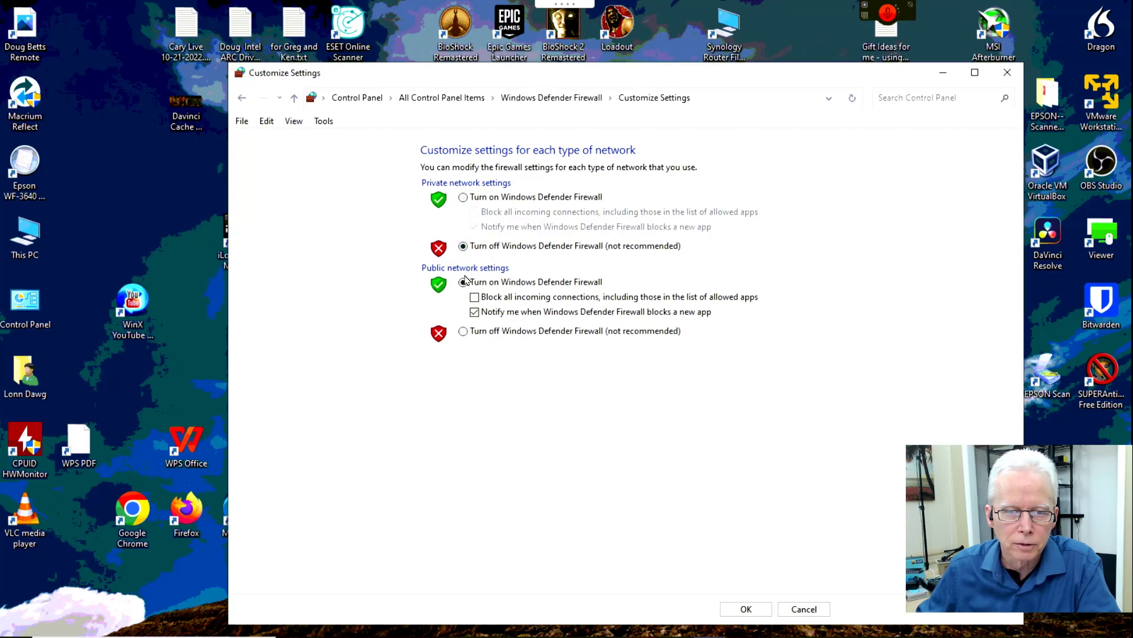
{"action": "left_click", "coordinate": [464, 333]}
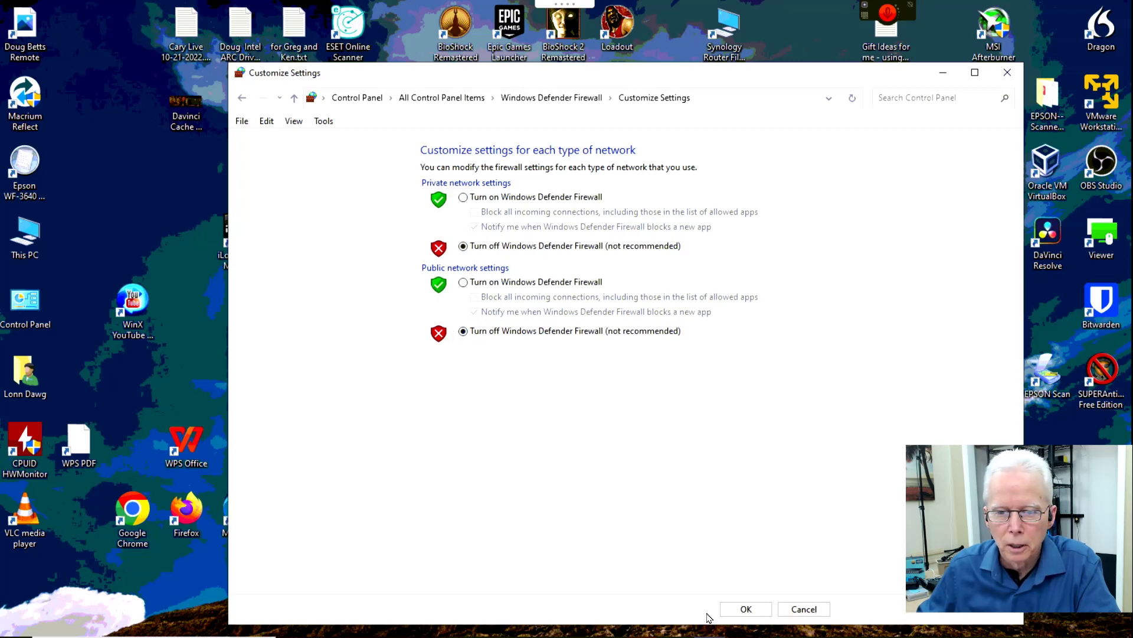
{"action": "left_click", "coordinate": [746, 612]}
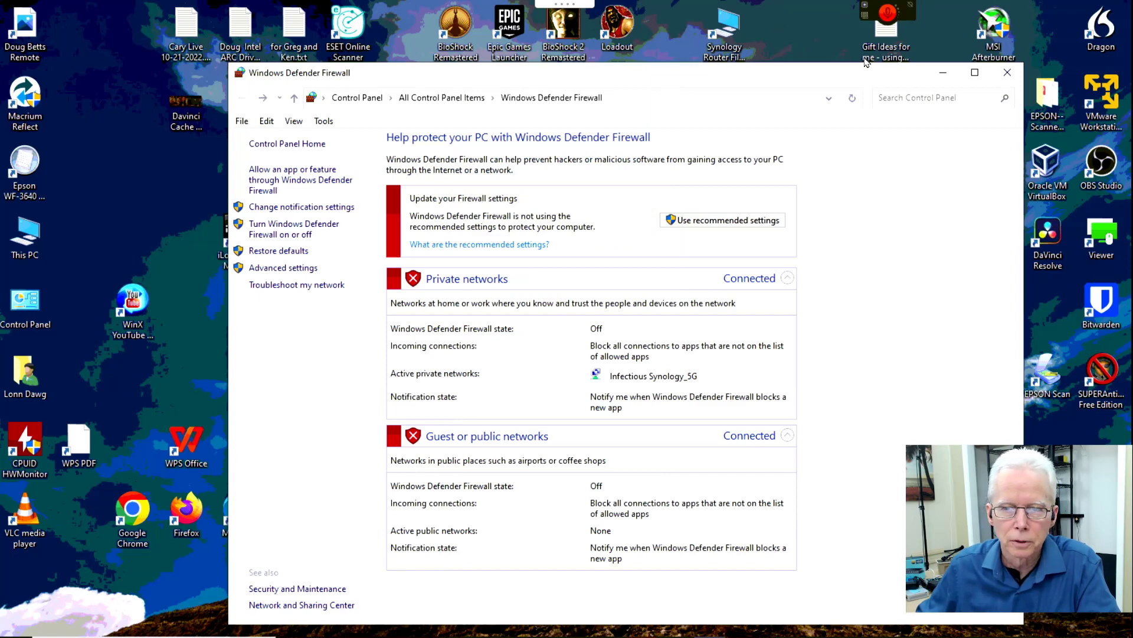
{"action": "left_click", "coordinate": [943, 74]}
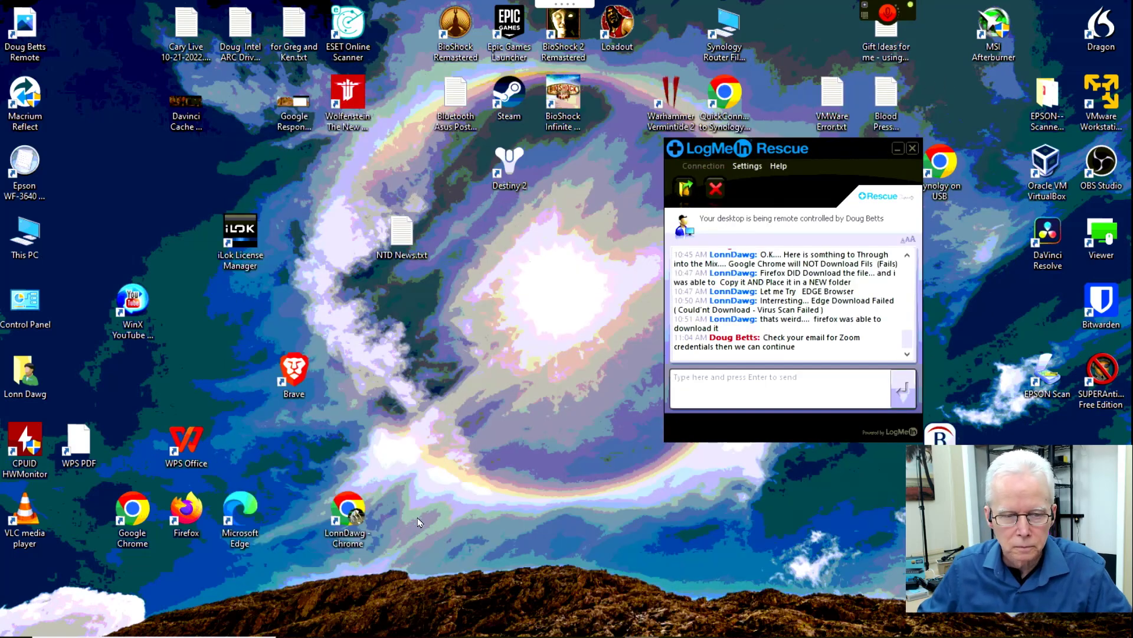
Test whether File Explorer opens and works with Windows Defender Firewall turned off.
{"action": "key", "text": "super"}
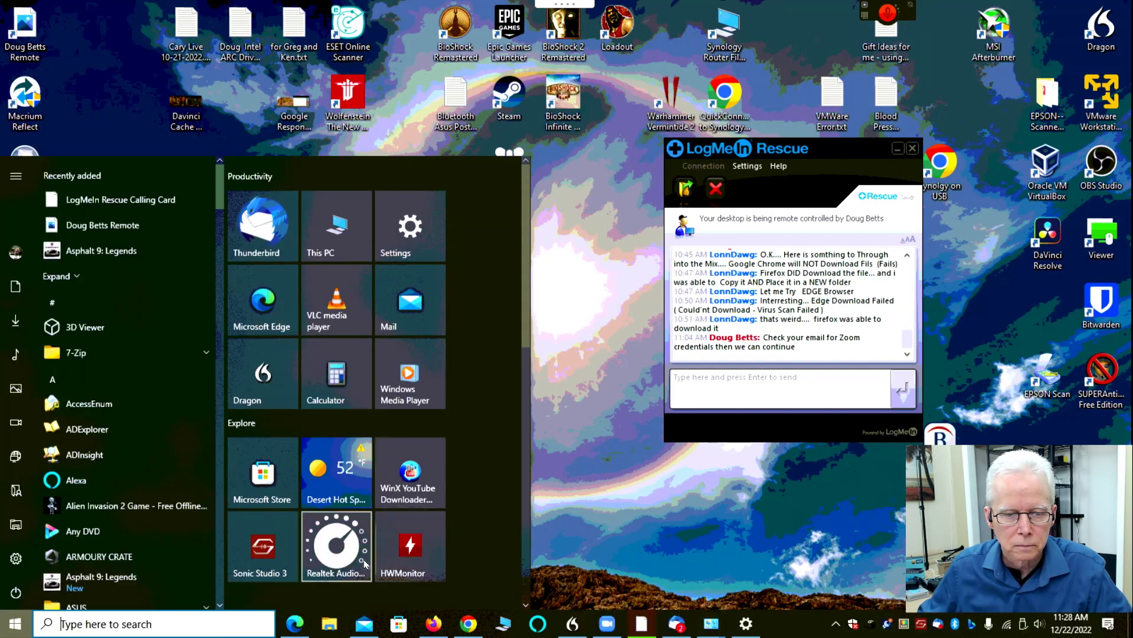
{"action": "left_click", "coordinate": [328, 626]}
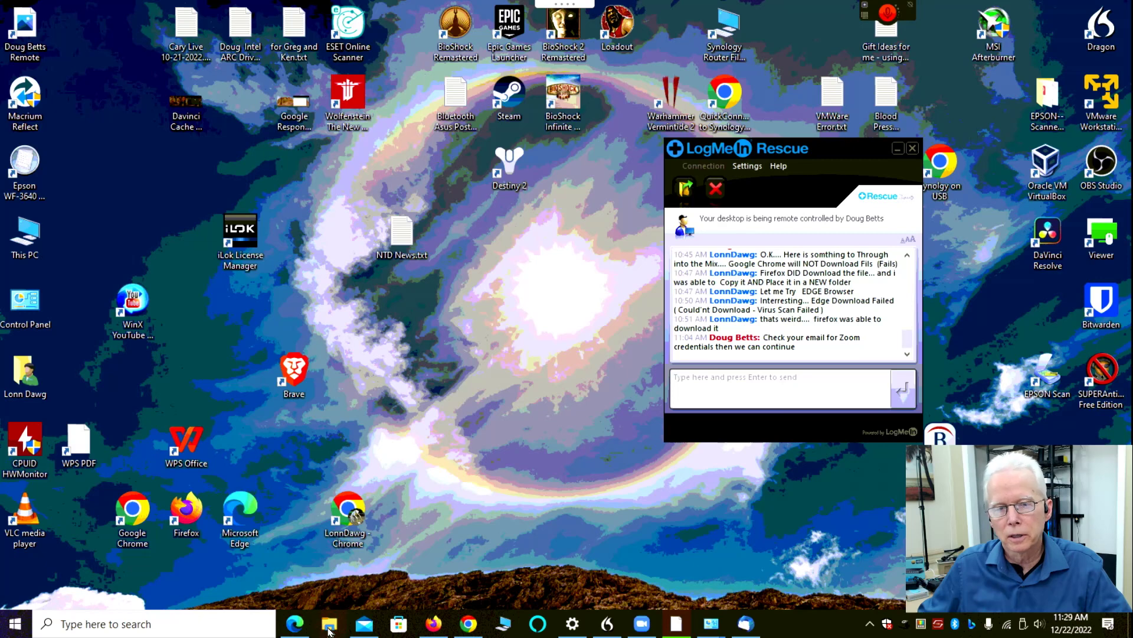
{"action": "left_click", "coordinate": [329, 627]}
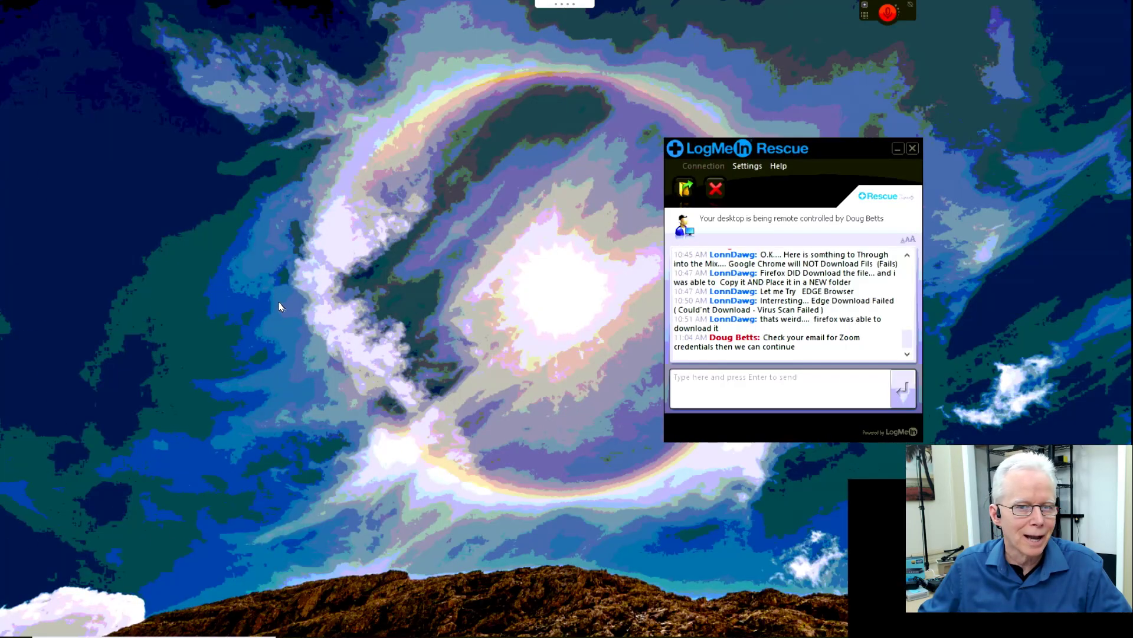
{"action": "mouse_move", "coordinate": [399, 622]}
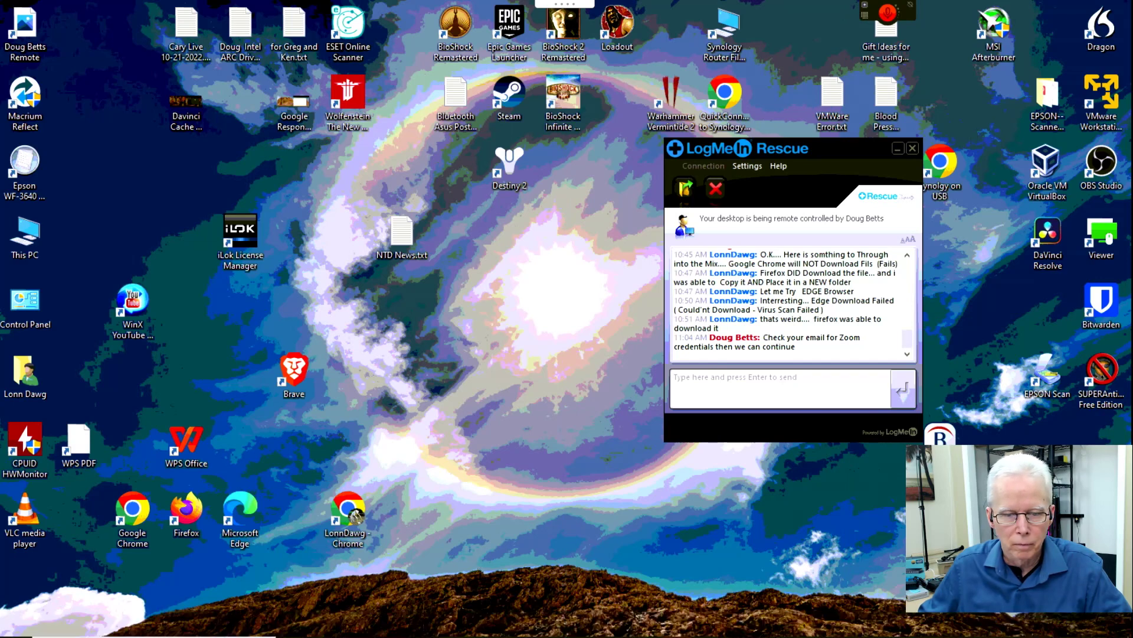
{"action": "mouse_move", "coordinate": [570, 629]}
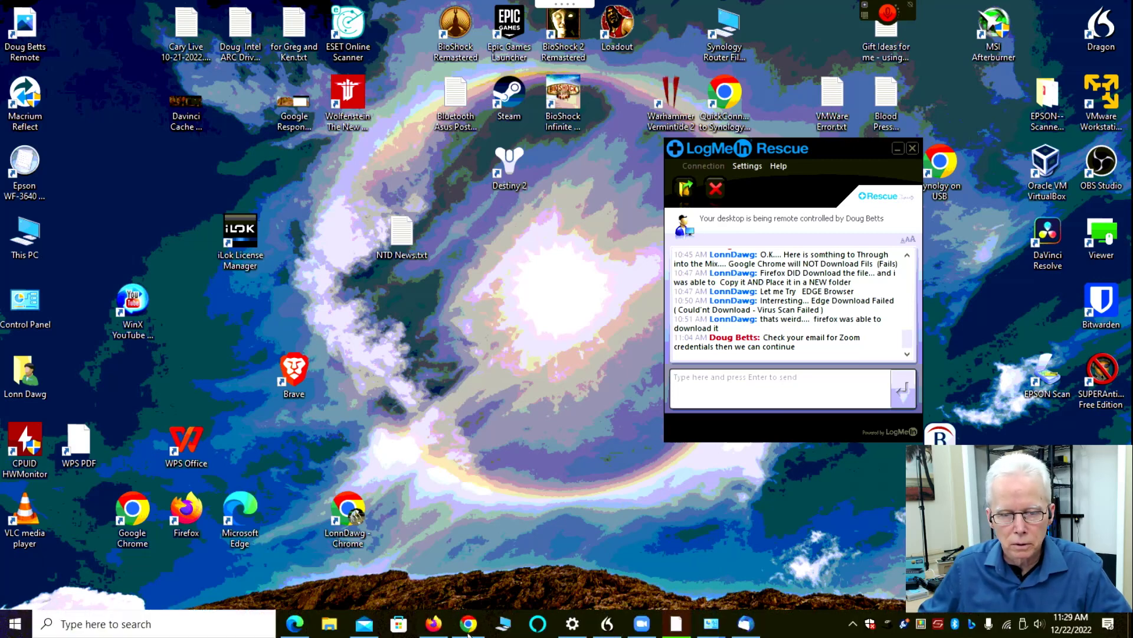
Open This PC, browse to the Toshiba 4Tb (D:) drive, and try its Photos from SD Cards folder to test File Explorer.
{"action": "mouse_move", "coordinate": [469, 633]}
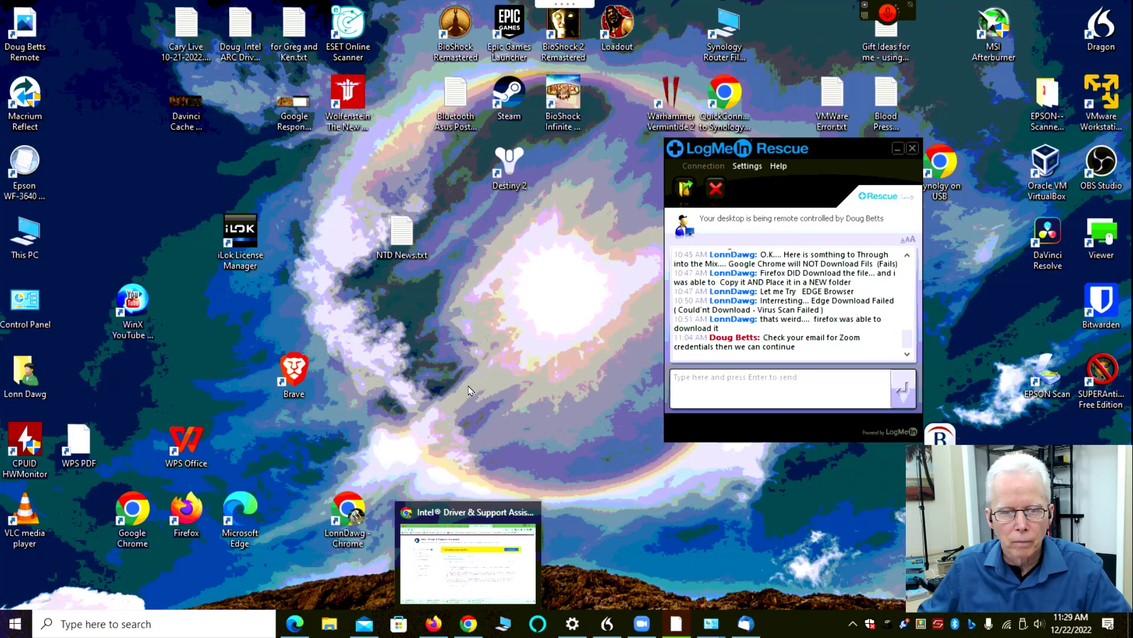
{"action": "left_click", "coordinate": [505, 624]}
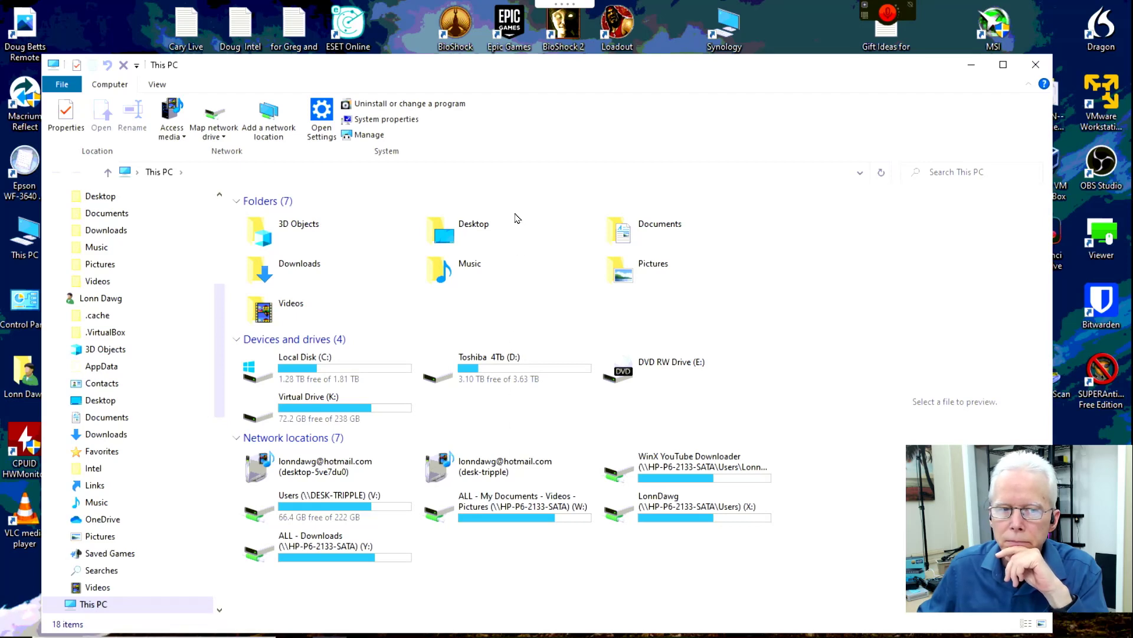
{"action": "left_click_drag", "start_coordinate": [547, 71], "coordinate": [559, 51]}
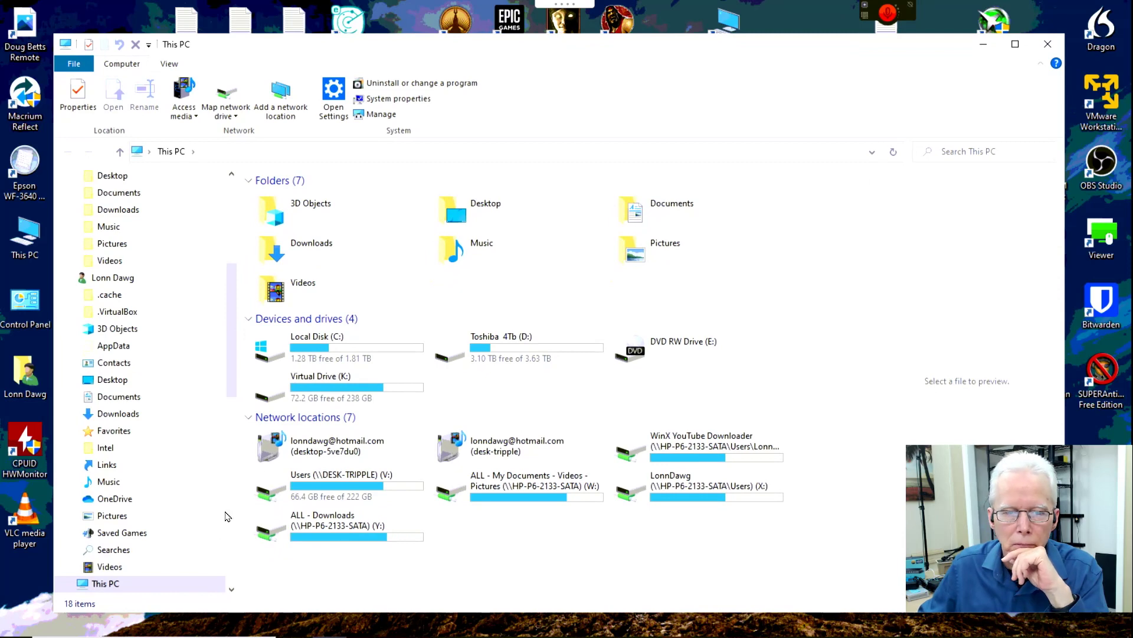
{"action": "double_click", "coordinate": [511, 353]}
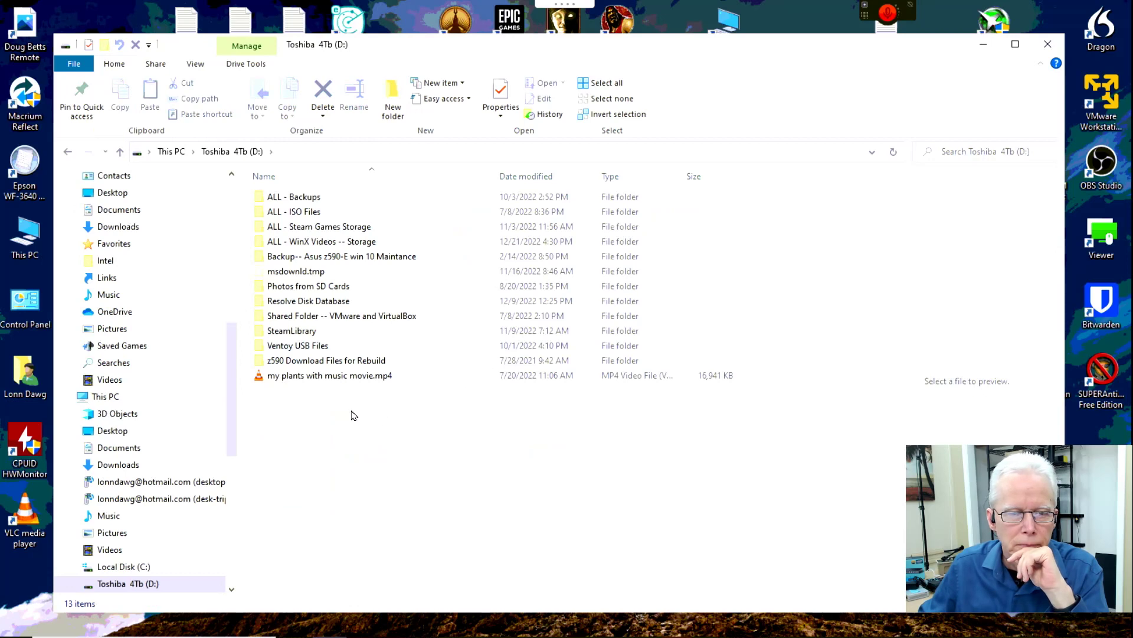
{"action": "left_click", "coordinate": [313, 288]}
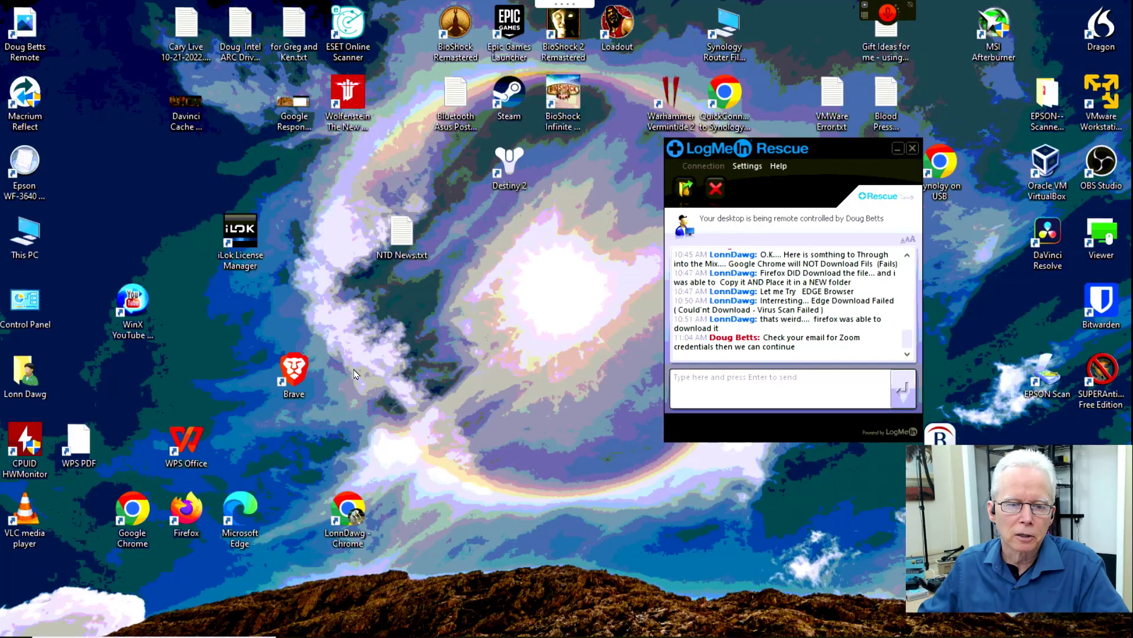
{"action": "key", "text": "super"}
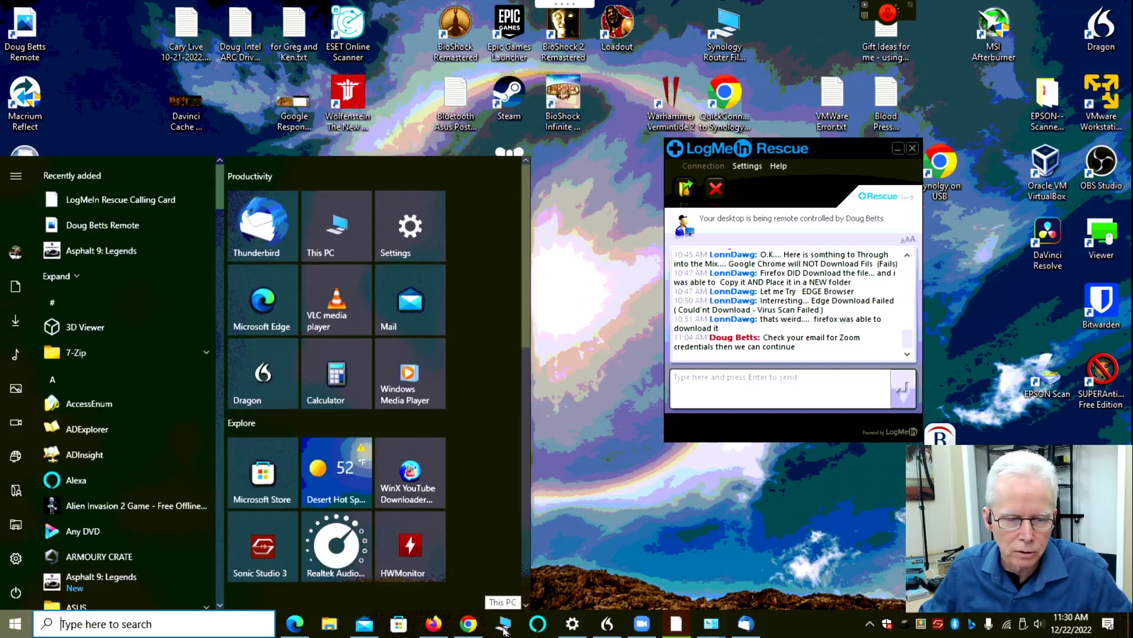
{"action": "right_click", "coordinate": [504, 630]}
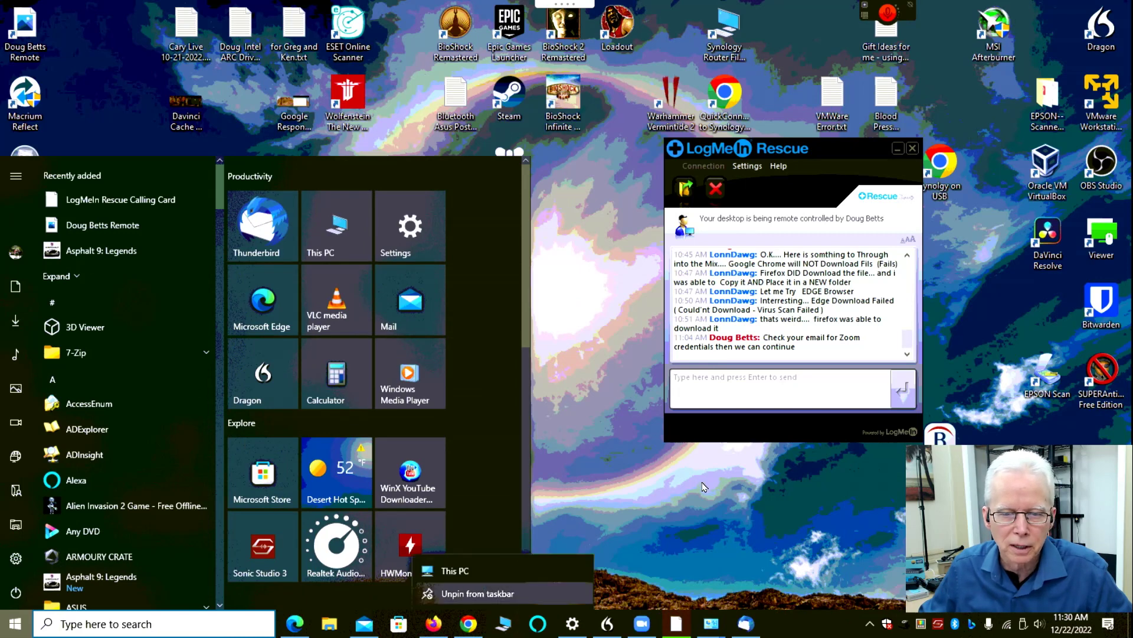
{"action": "left_click", "coordinate": [490, 394]}
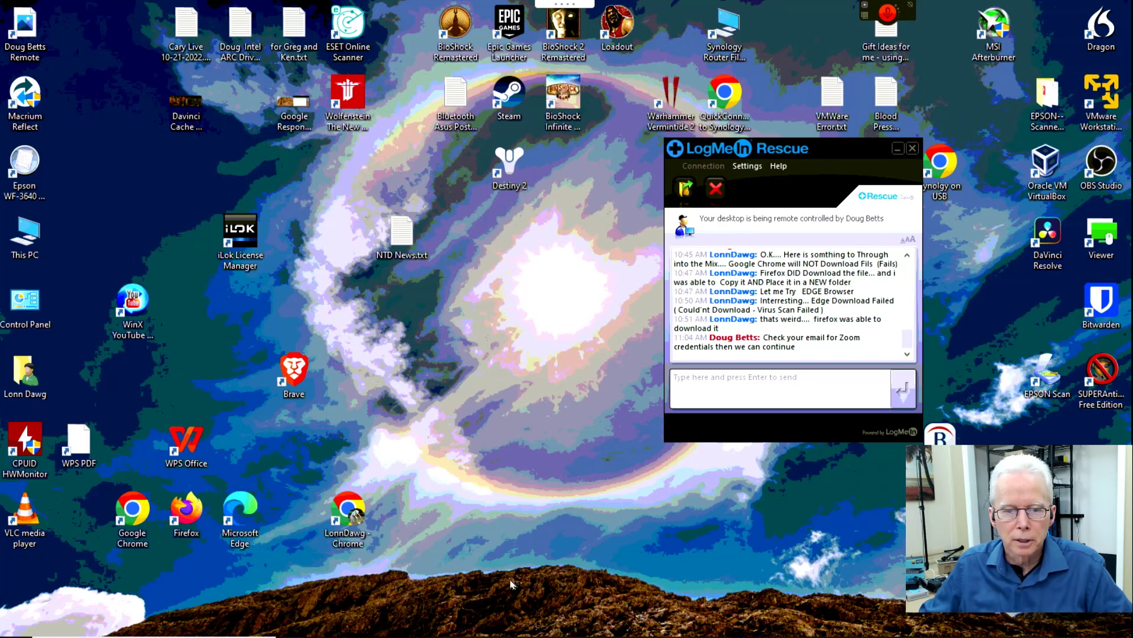
{"action": "mouse_move", "coordinate": [531, 630]}
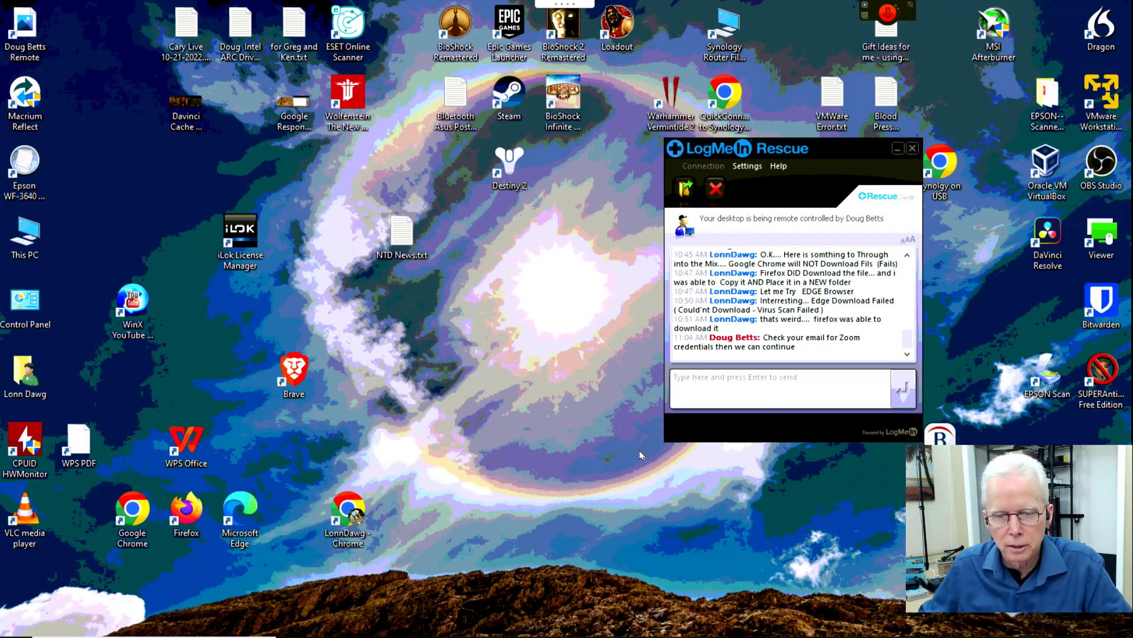
Switch to Windows Defender Firewall, turn it back on for both private and public networks, and close the window.
{"action": "key", "text": "alt+Tab"}
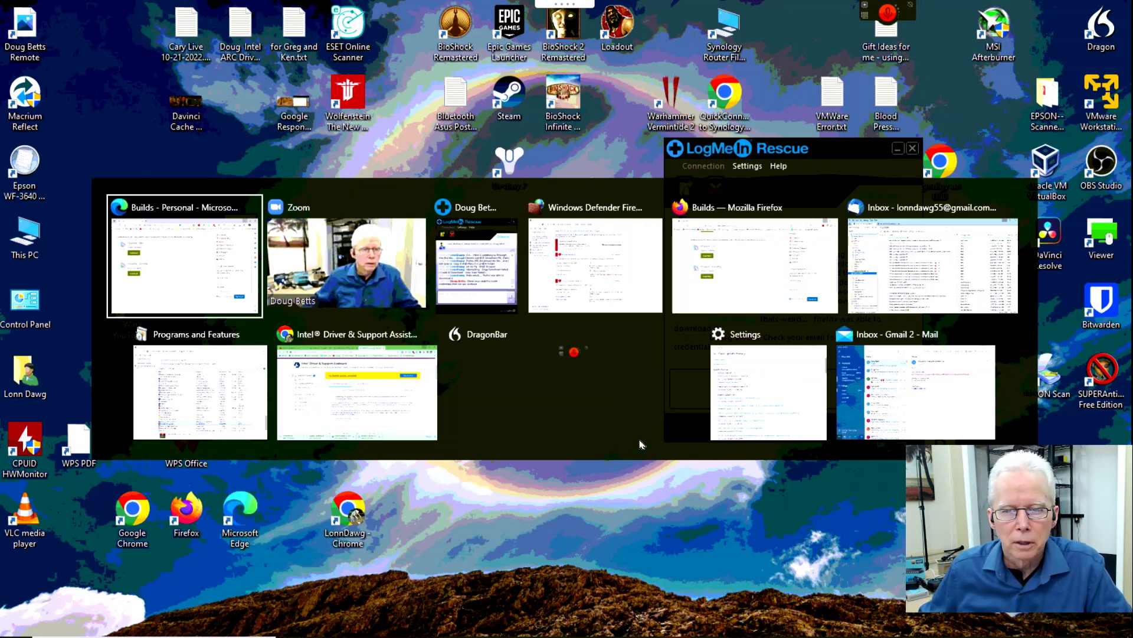
{"action": "key", "text": "alt+Tab"}
{"action": "key", "text": "alt+Tab"}
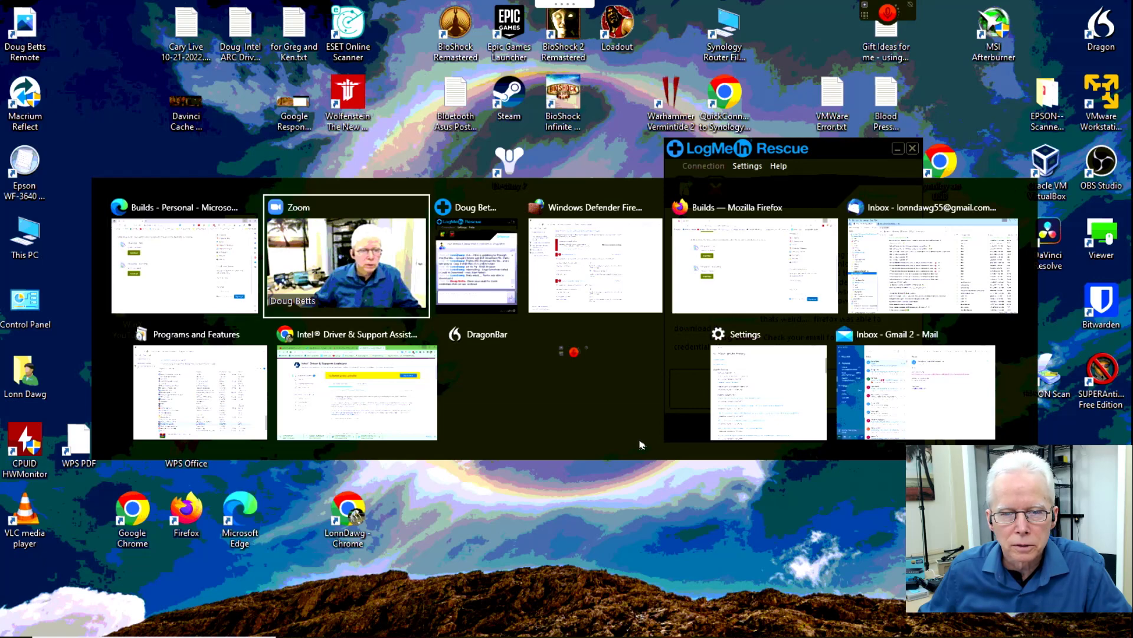
{"action": "key", "text": "alt+Tab"}
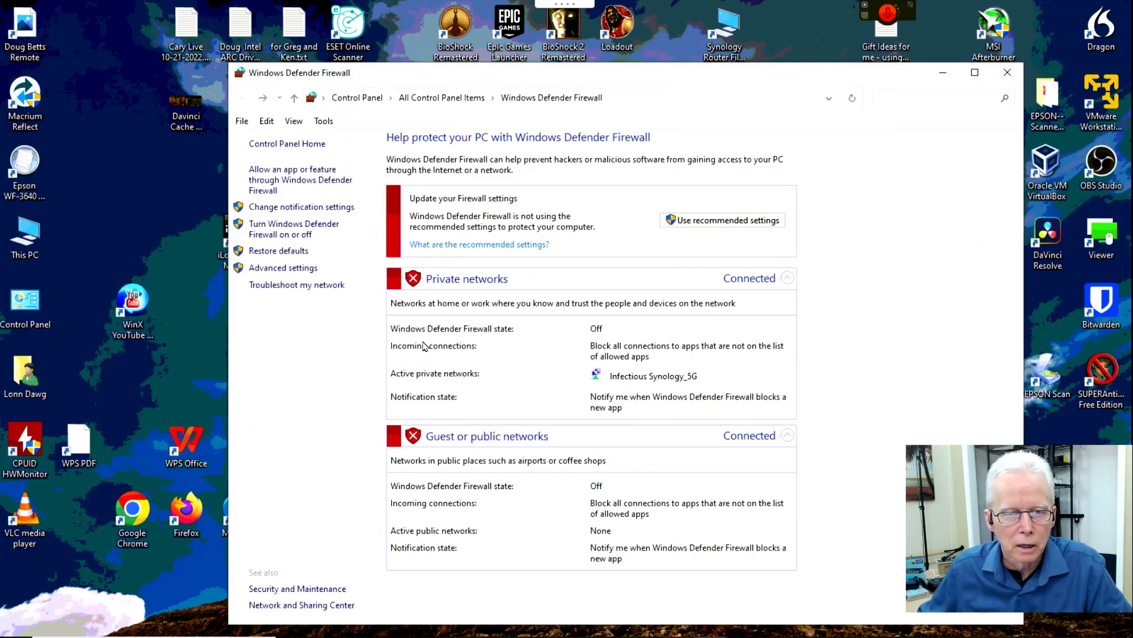
{"action": "left_click", "coordinate": [306, 229]}
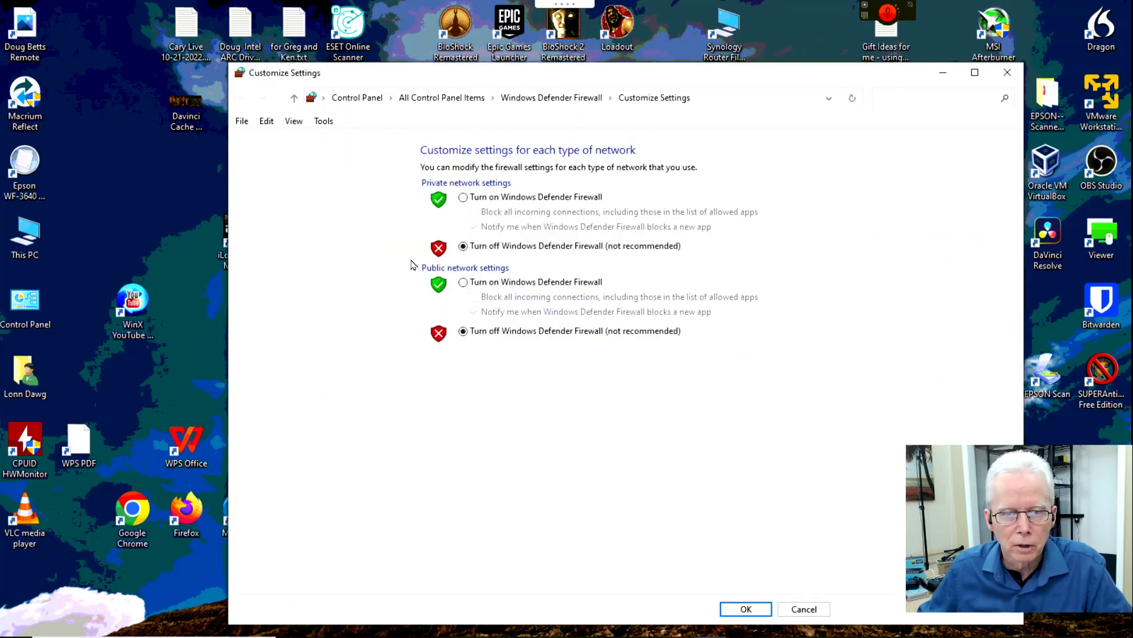
{"action": "left_click", "coordinate": [463, 198]}
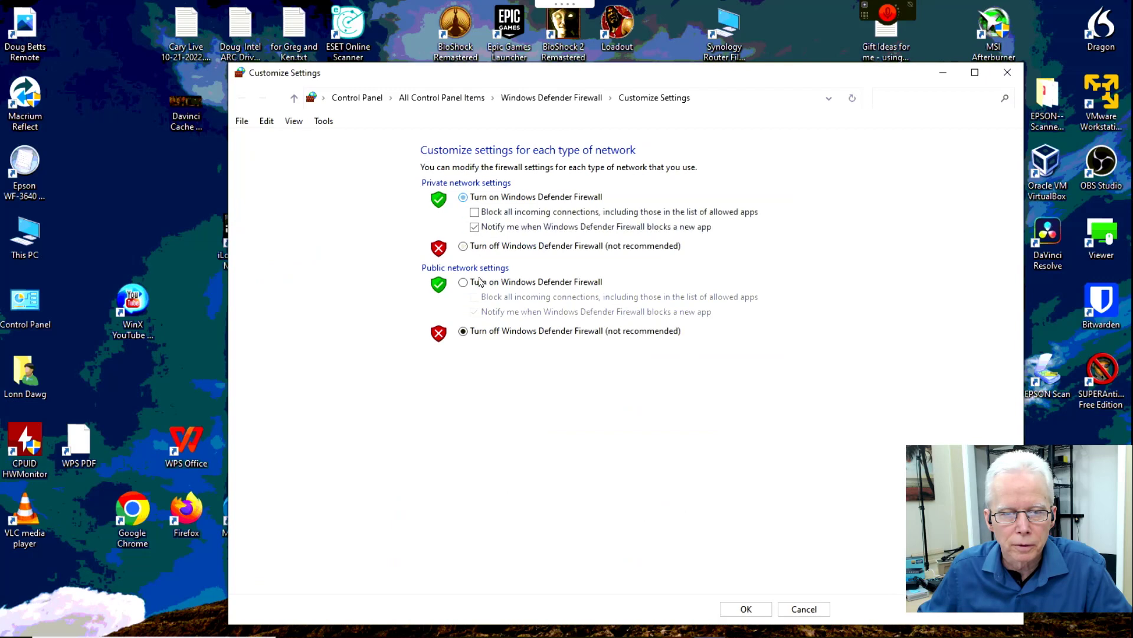
{"action": "left_click", "coordinate": [463, 282]}
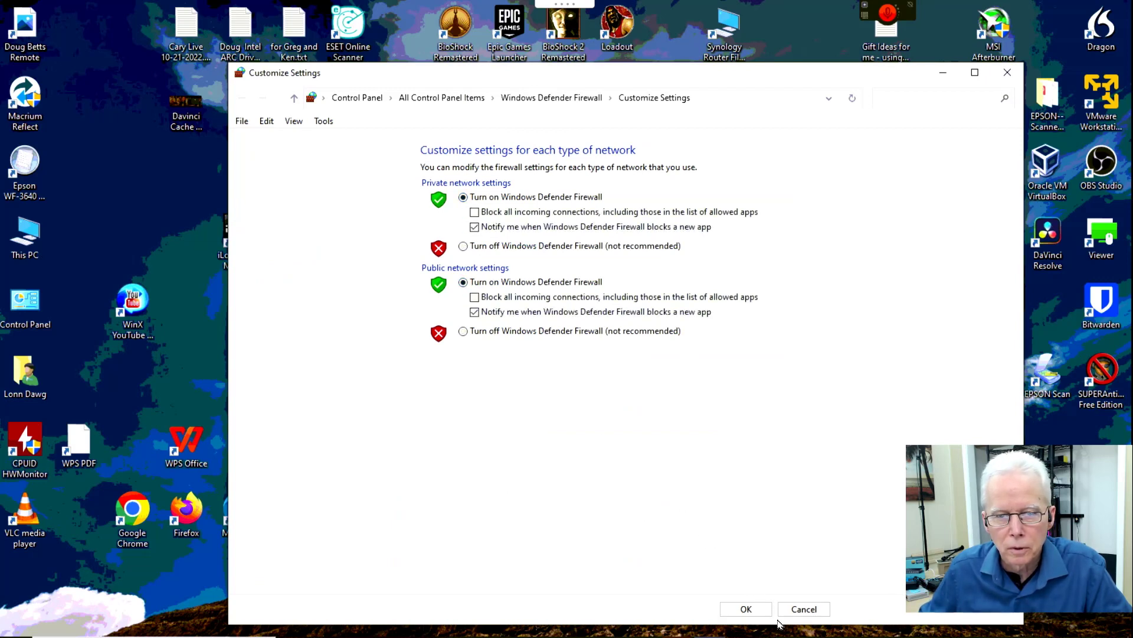
{"action": "left_click", "coordinate": [748, 608]}
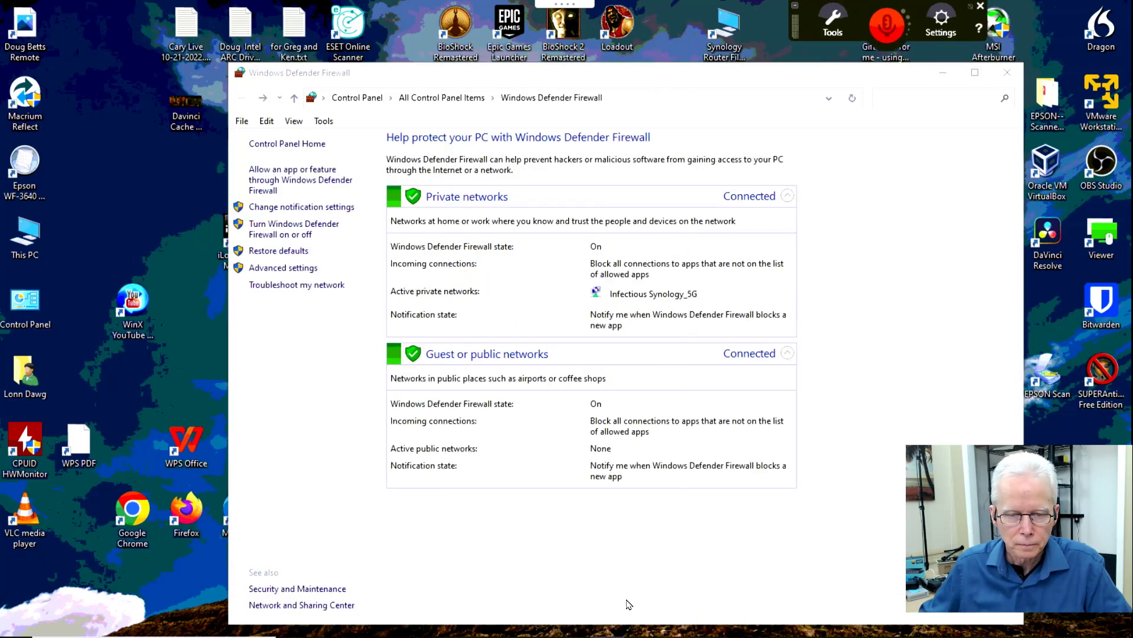
{"action": "left_click", "coordinate": [1007, 73]}
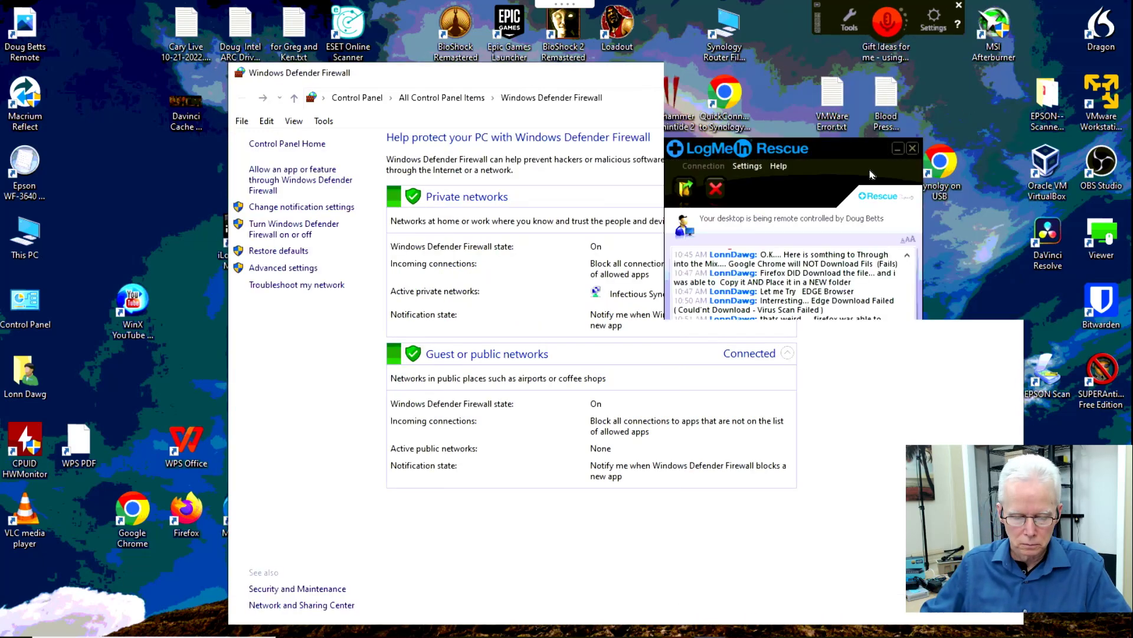
Switch to the Chrome window with Intel Driver & Support Assistant and open a blank page in a new tab.
{"action": "key", "text": "alt+Tab"}
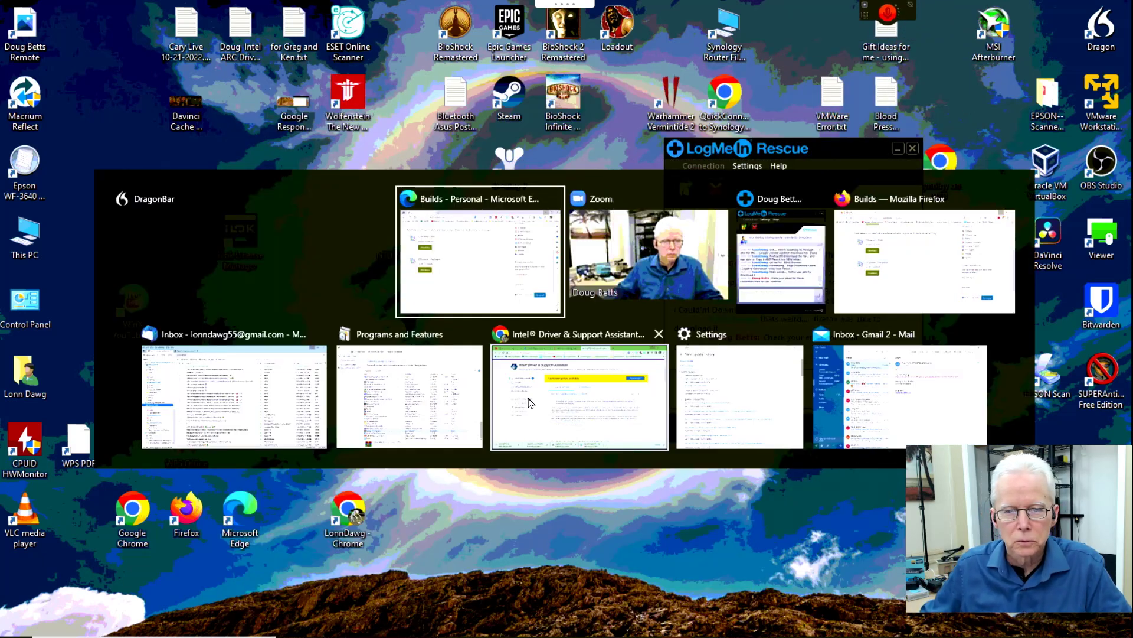
{"action": "key", "text": "Tab"}
{"action": "key", "text": "Tab"}
{"action": "key", "text": "Tab"}
{"action": "key", "text": "Tab"}
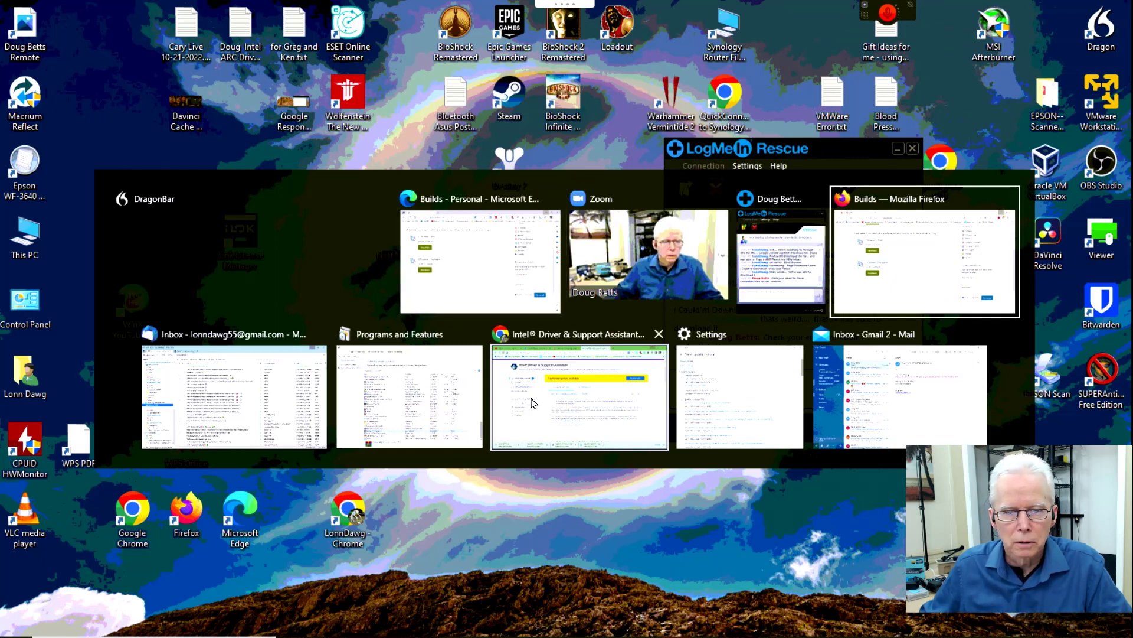
{"action": "left_click", "coordinate": [587, 408]}
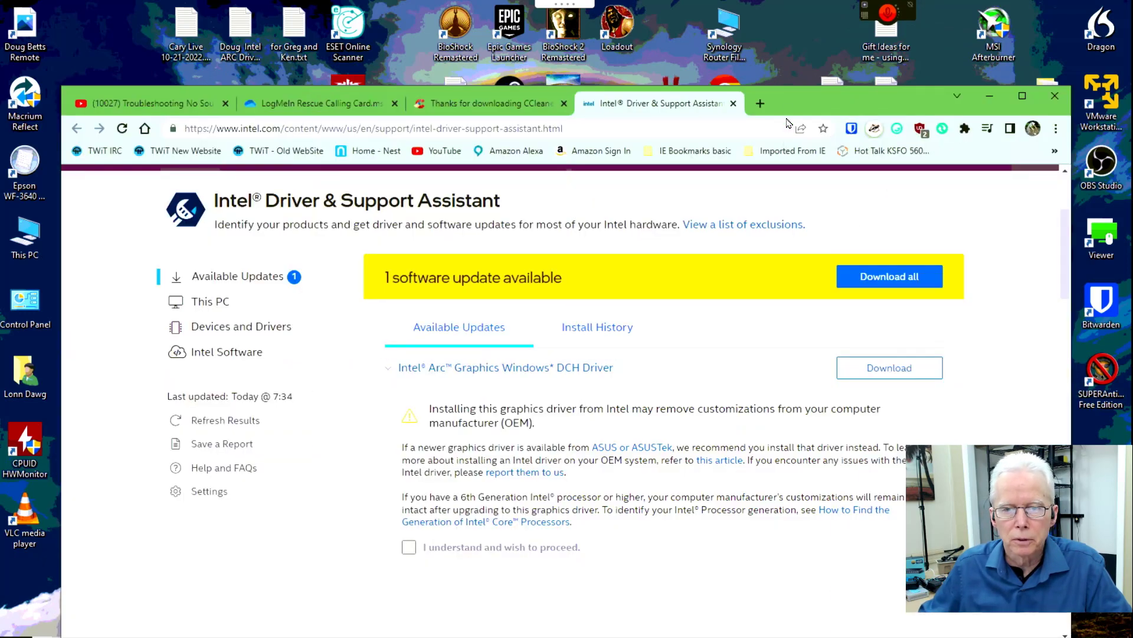
{"action": "left_click", "coordinate": [758, 104]}
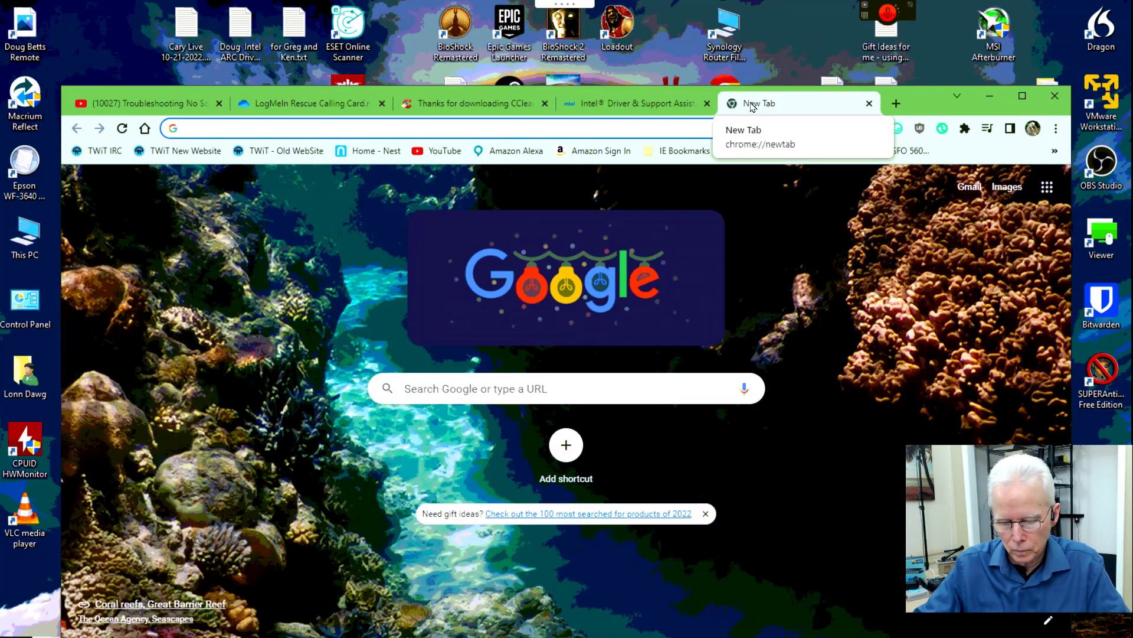
Search Google for "file explorer blinks off and on".
{"action": "type", "text": "file "}
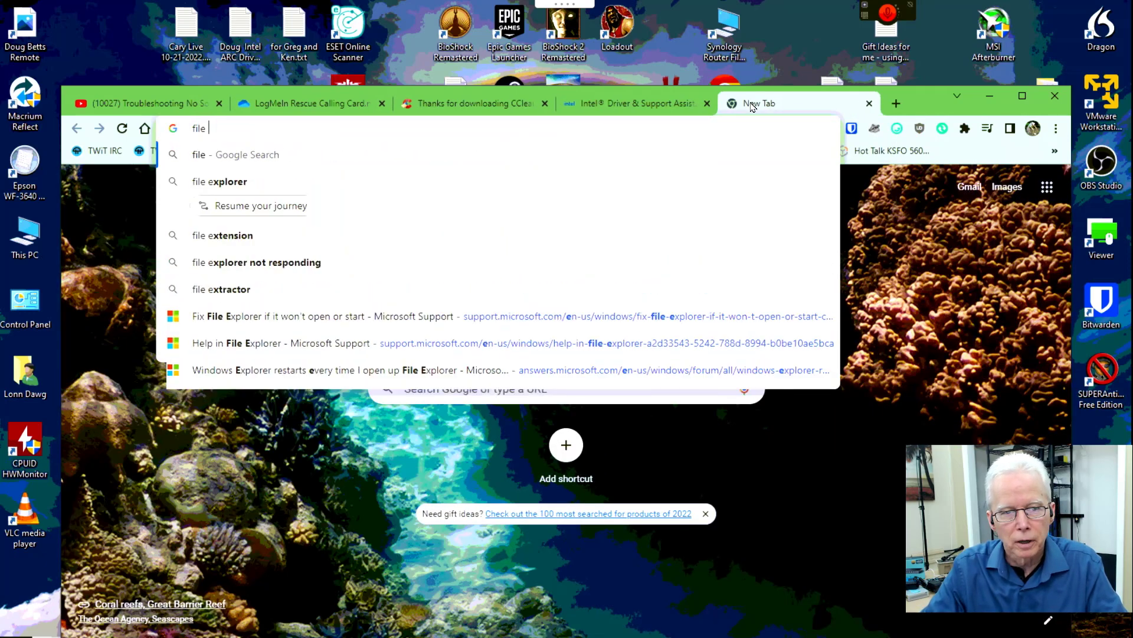
{"action": "type", "text": "explorere"}
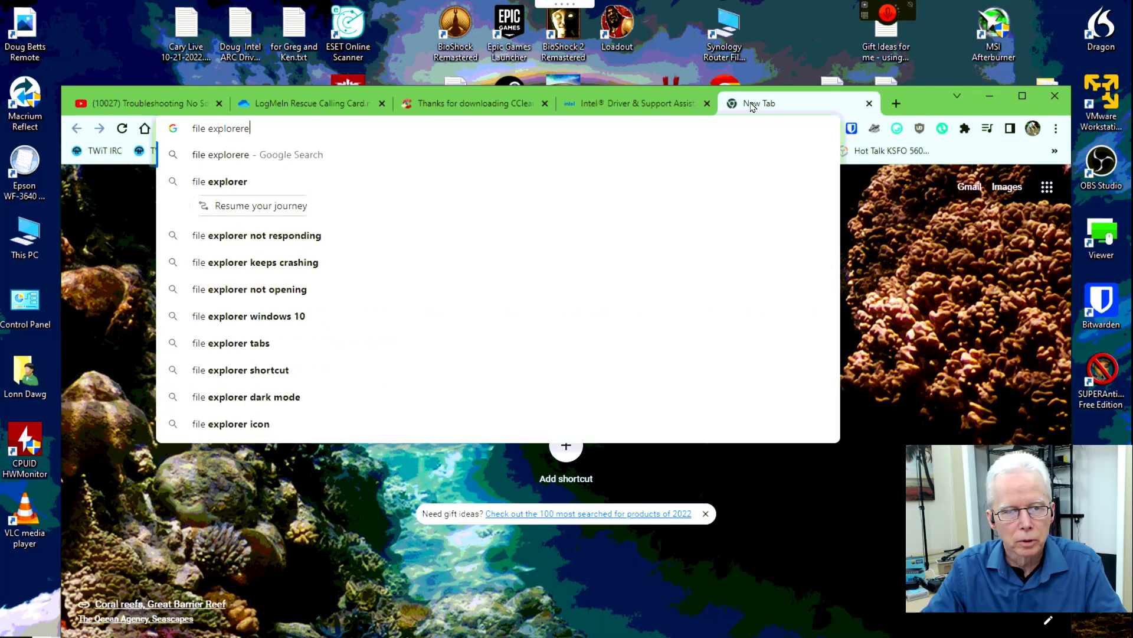
{"action": "key", "text": "BackSpace"}
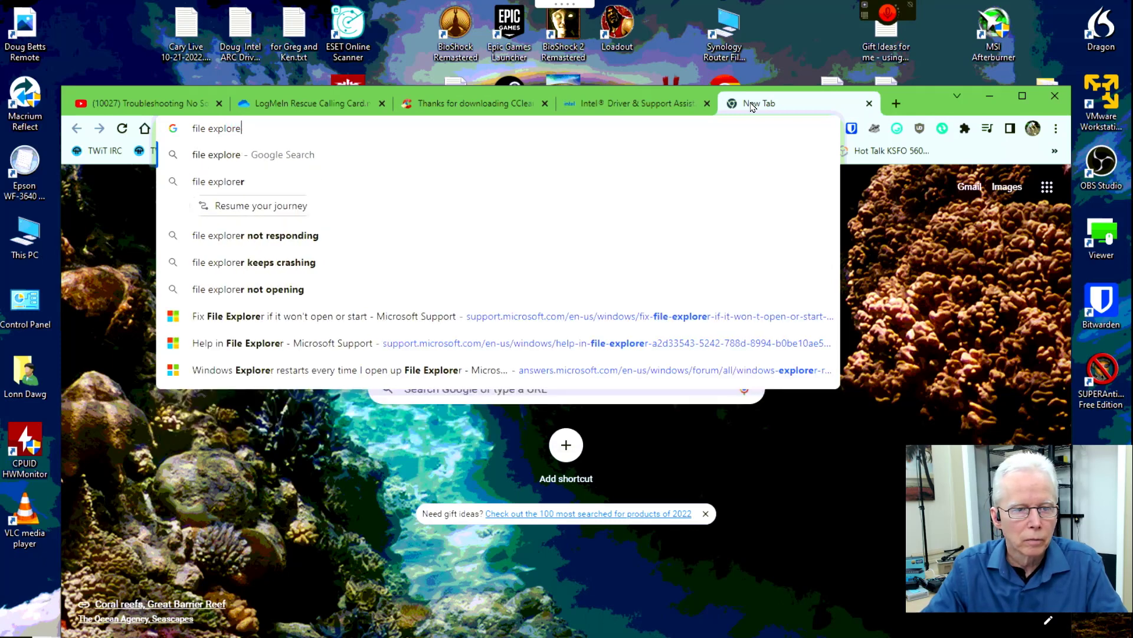
{"action": "type", "text": "blinkk"}
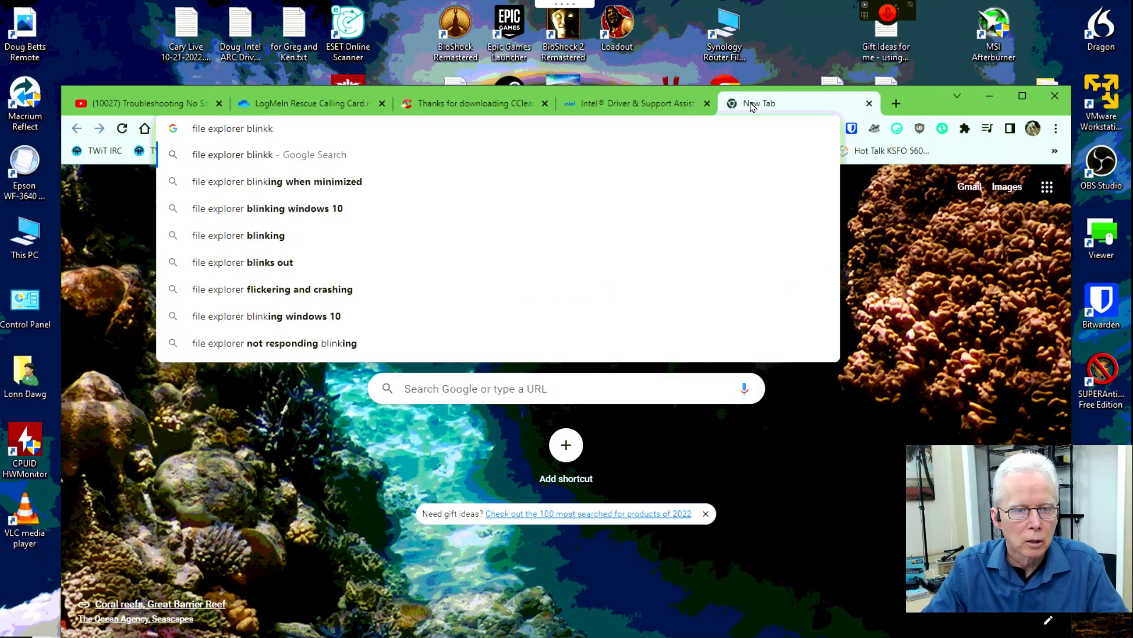
{"action": "key", "text": "BackSpace"}
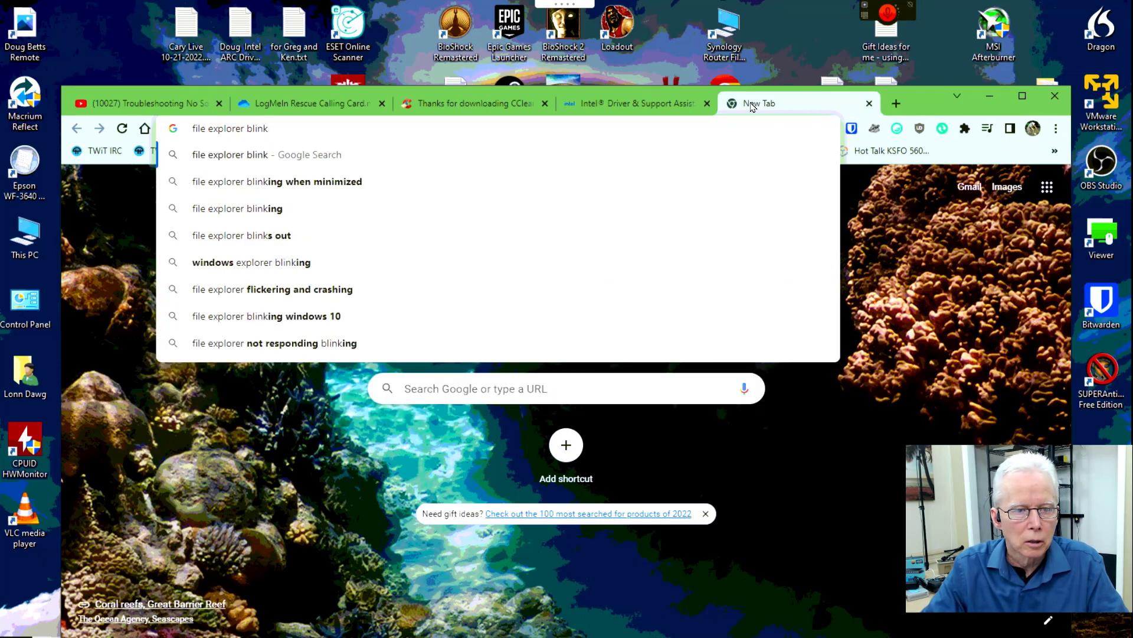
{"action": "type", "text": "s out"}
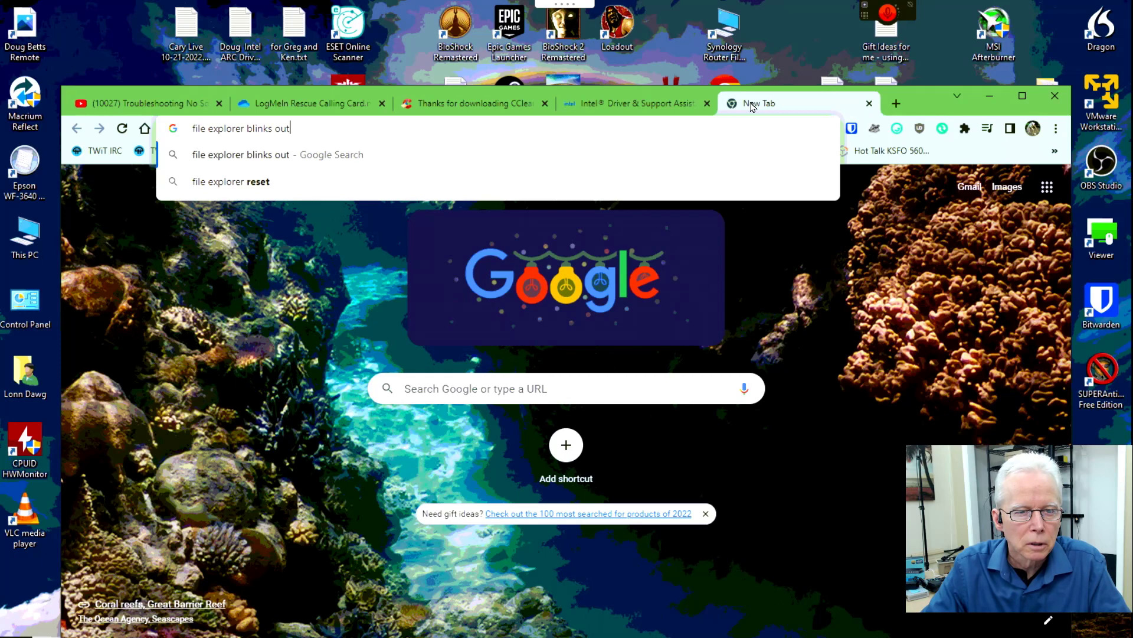
{"action": "key", "text": "BackSpace"}
{"action": "key", "text": "BackSpace"}
{"action": "key", "text": "BackSpace"}
{"action": "key", "text": "BackSpace"}
{"action": "type", "text": "off"}
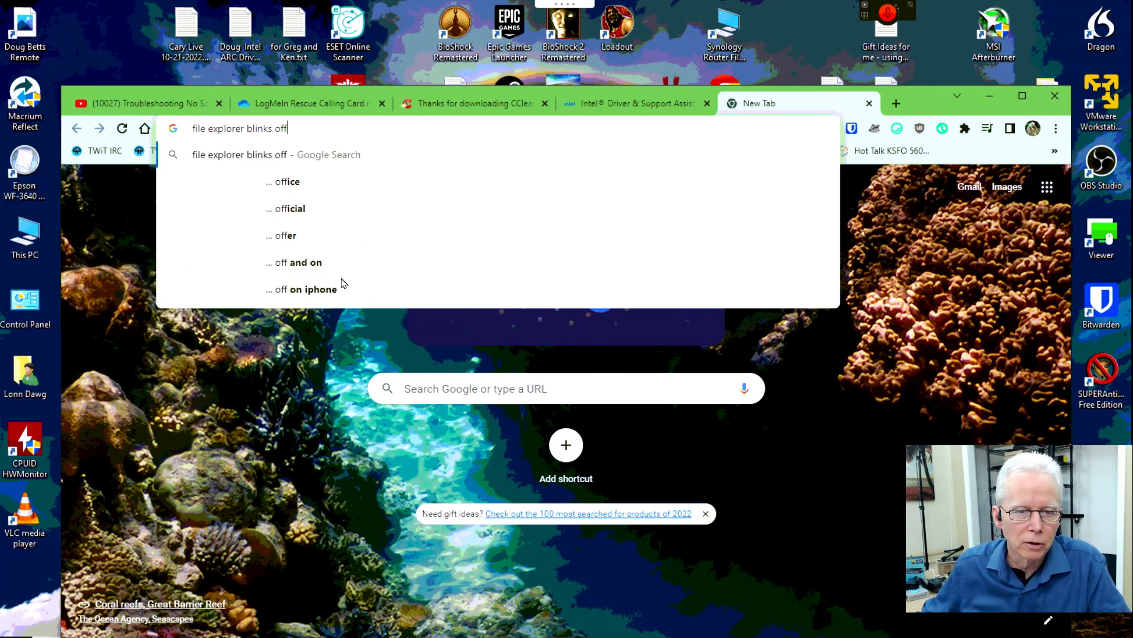
{"action": "left_click", "coordinate": [311, 267]}
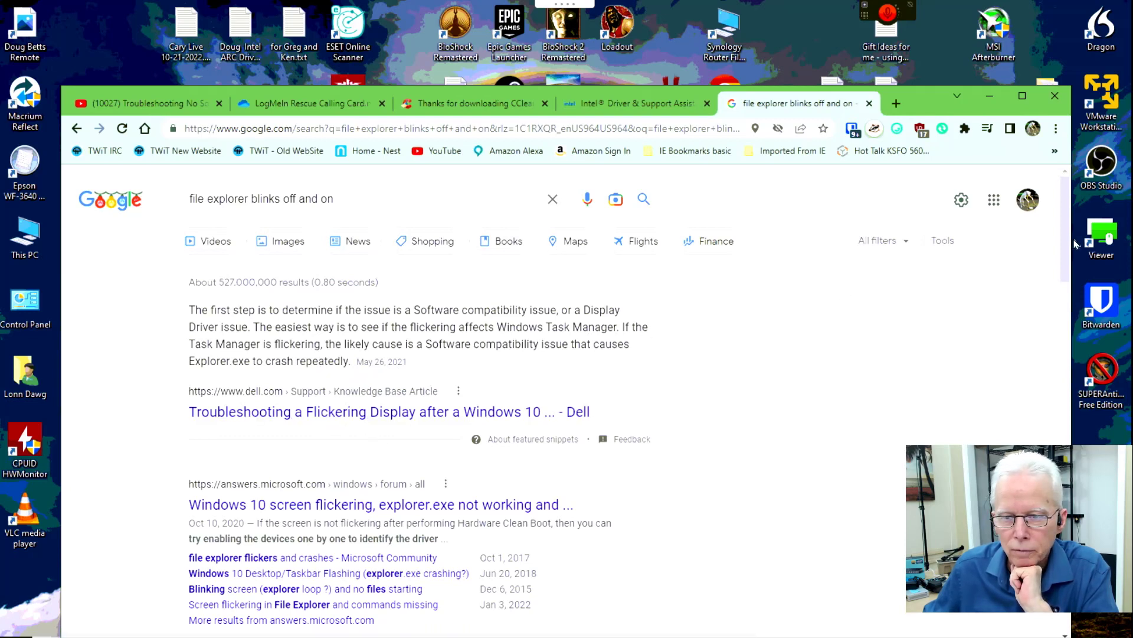
Review the search results for causes and fixes of File Explorer flickering, and minimize the browser.
{"action": "left_click_drag", "start_coordinate": [1067, 248], "coordinate": [1083, 303]}
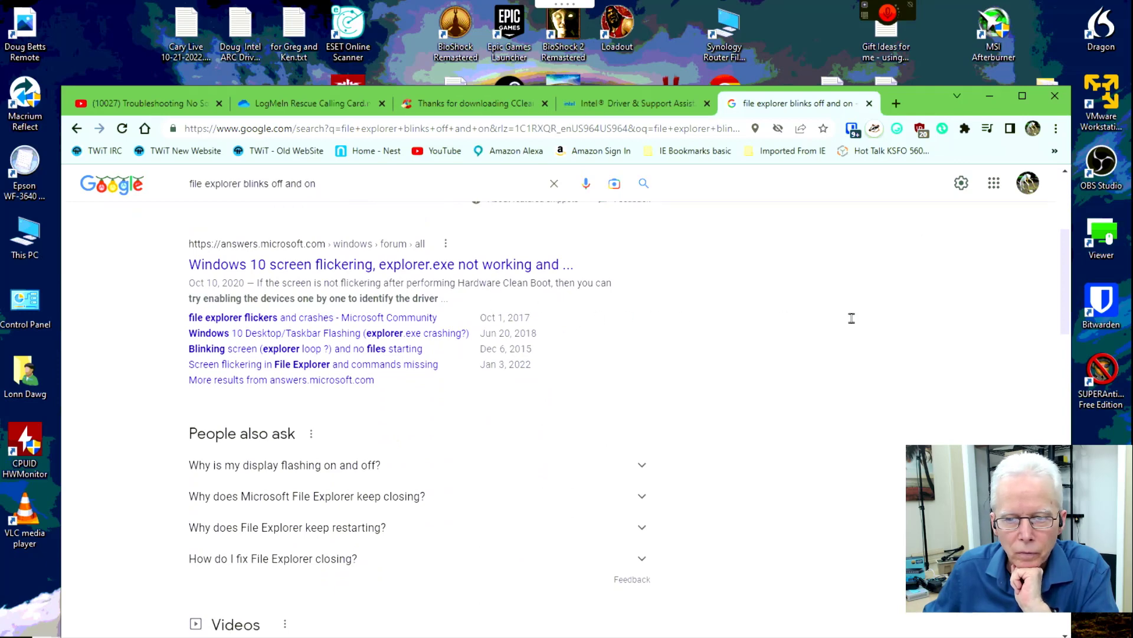
{"action": "left_click_drag", "start_coordinate": [1067, 303], "coordinate": [1080, 448]}
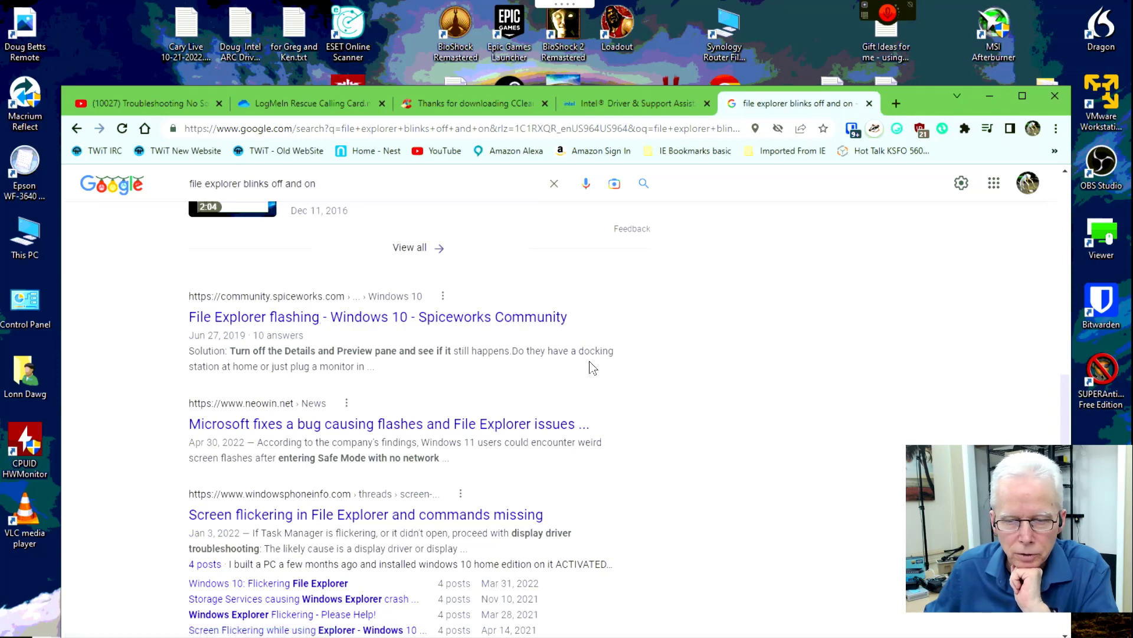
{"action": "left_click_drag", "start_coordinate": [1069, 403], "coordinate": [1071, 429]}
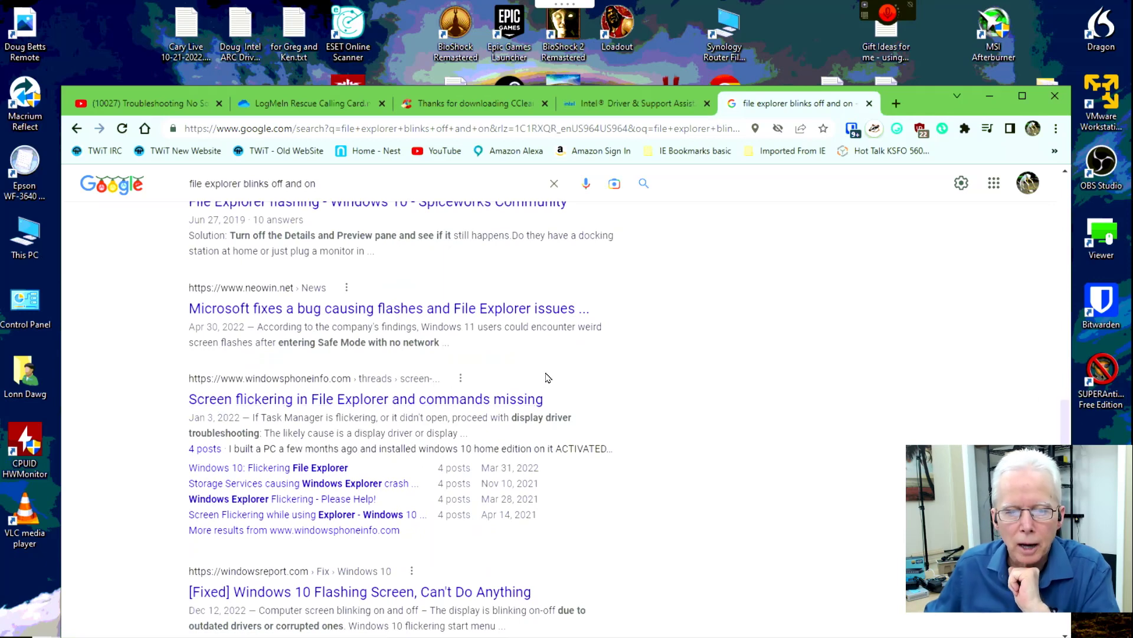
{"action": "scroll", "coordinate": [543, 378], "scroll_direction": "up", "scroll_amount": 12}
{"action": "scroll", "coordinate": [548, 378], "scroll_direction": "up", "scroll_amount": 4}
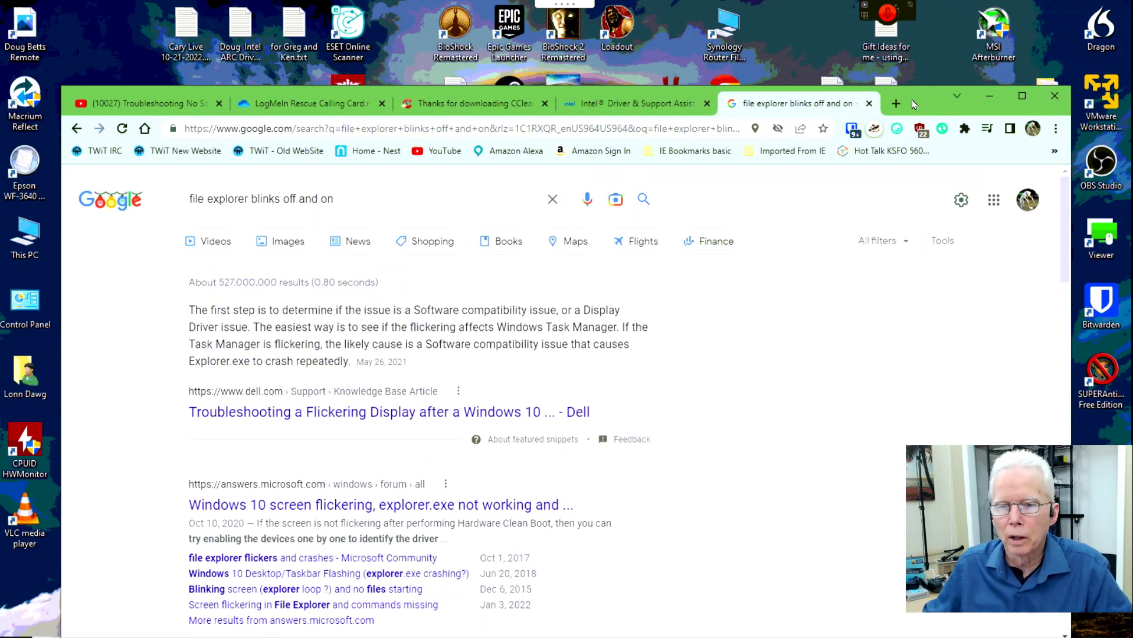
{"action": "left_click", "coordinate": [993, 98]}
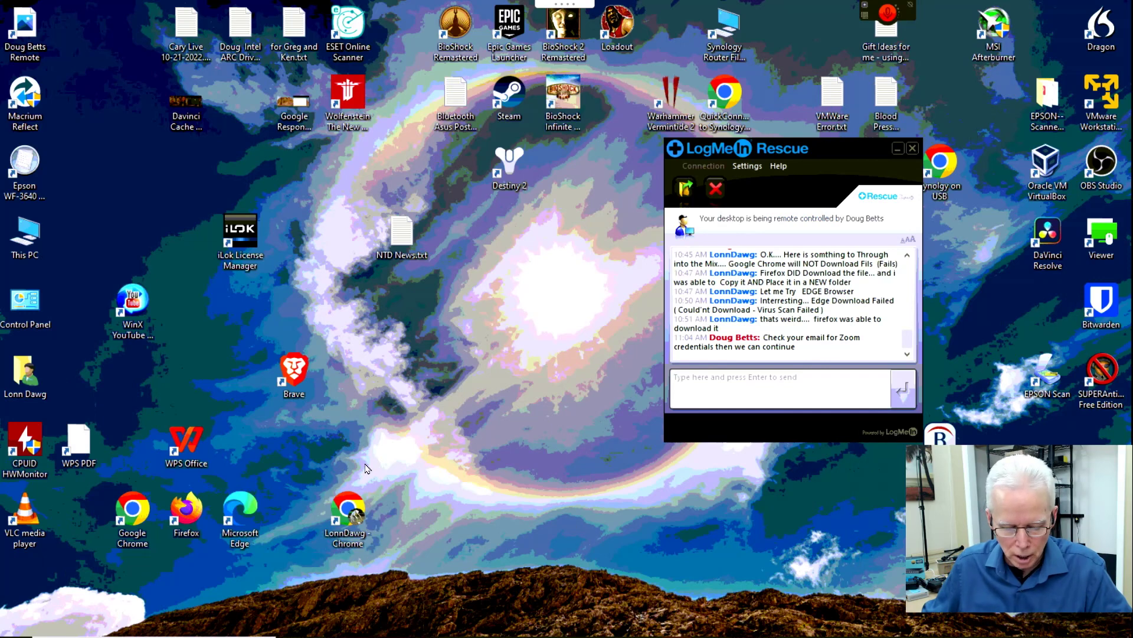
Open the Windows Update history from Settings and check the recently installed quality updates against the current system date.
{"action": "key", "text": "super"}
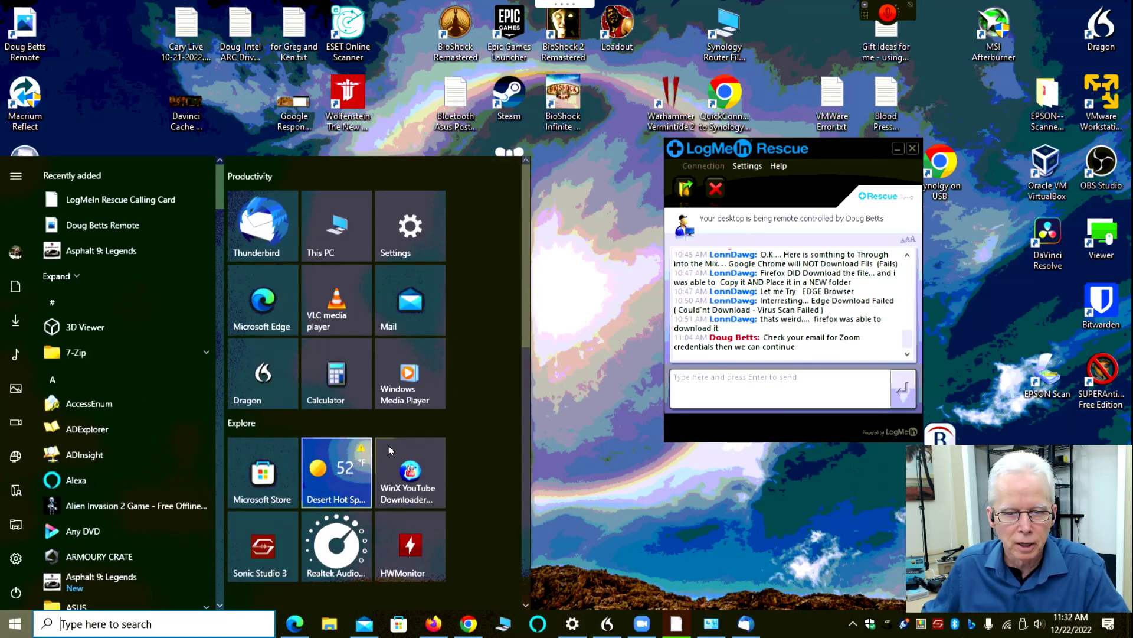
{"action": "key", "text": "Escape"}
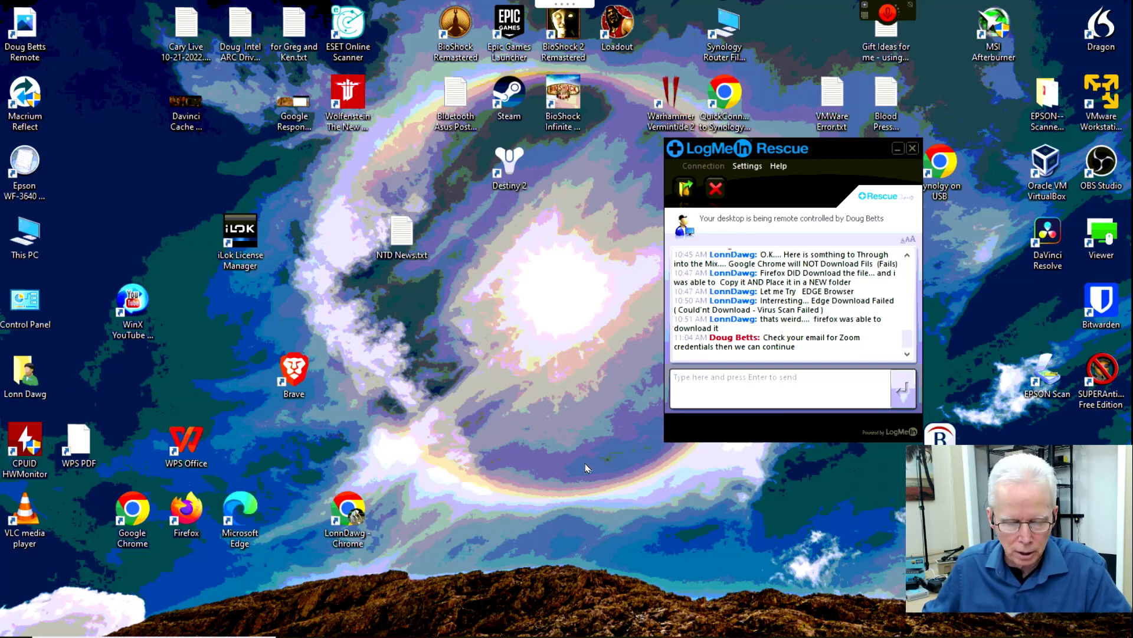
{"action": "key", "text": "super"}
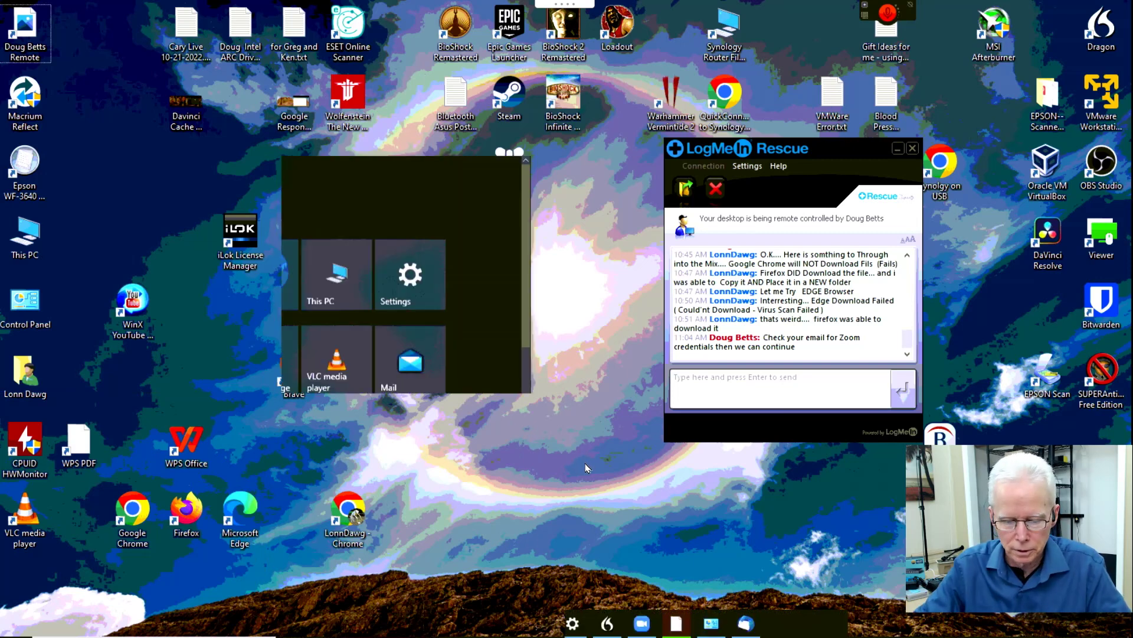
{"action": "type", "text": "update"}
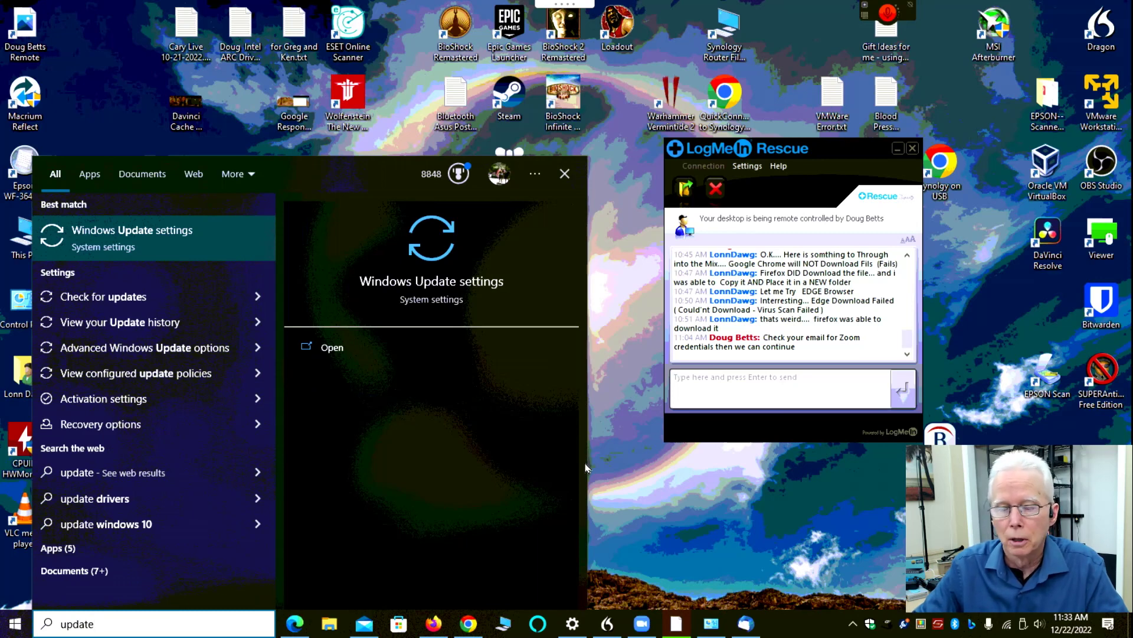
{"action": "left_click", "coordinate": [105, 237]}
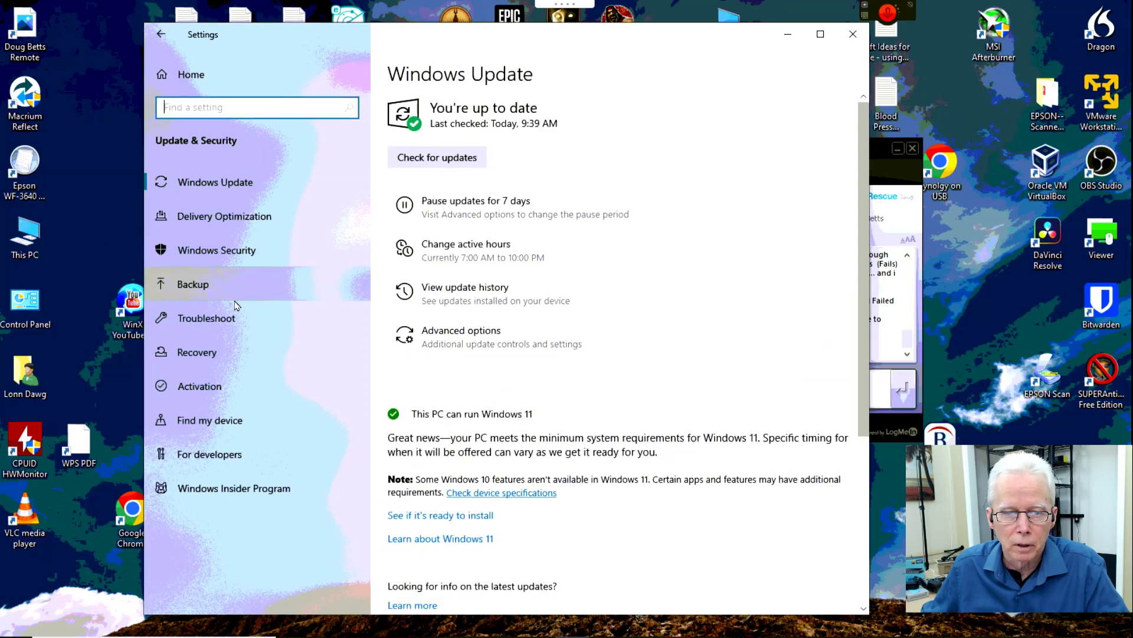
{"action": "left_click", "coordinate": [483, 298]}
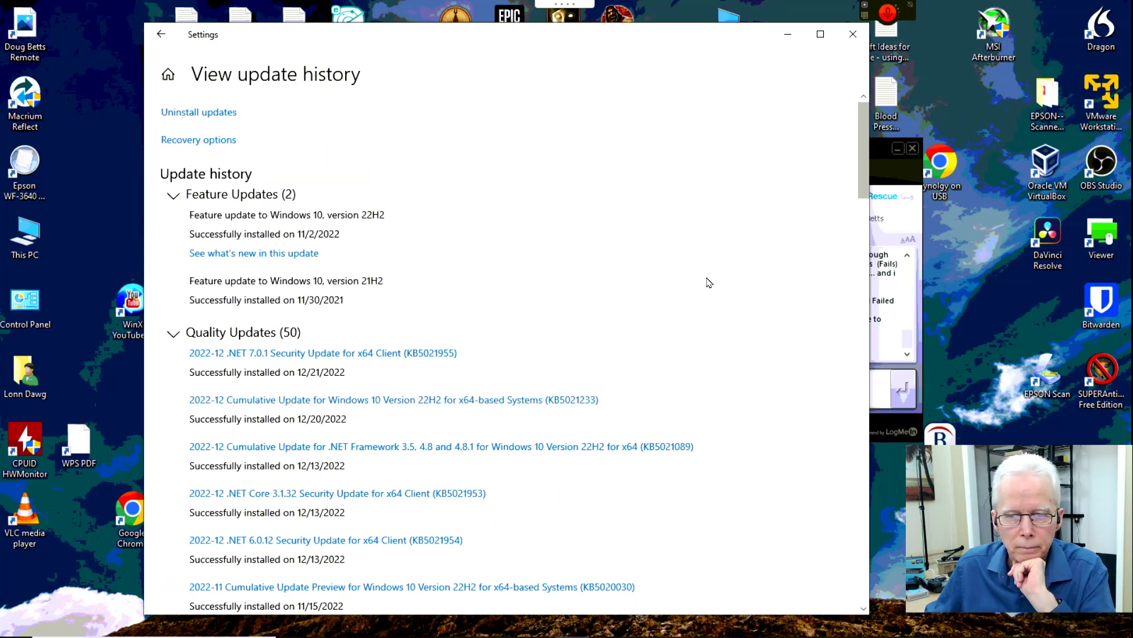
{"action": "left_click_drag", "start_coordinate": [862, 173], "coordinate": [863, 190]}
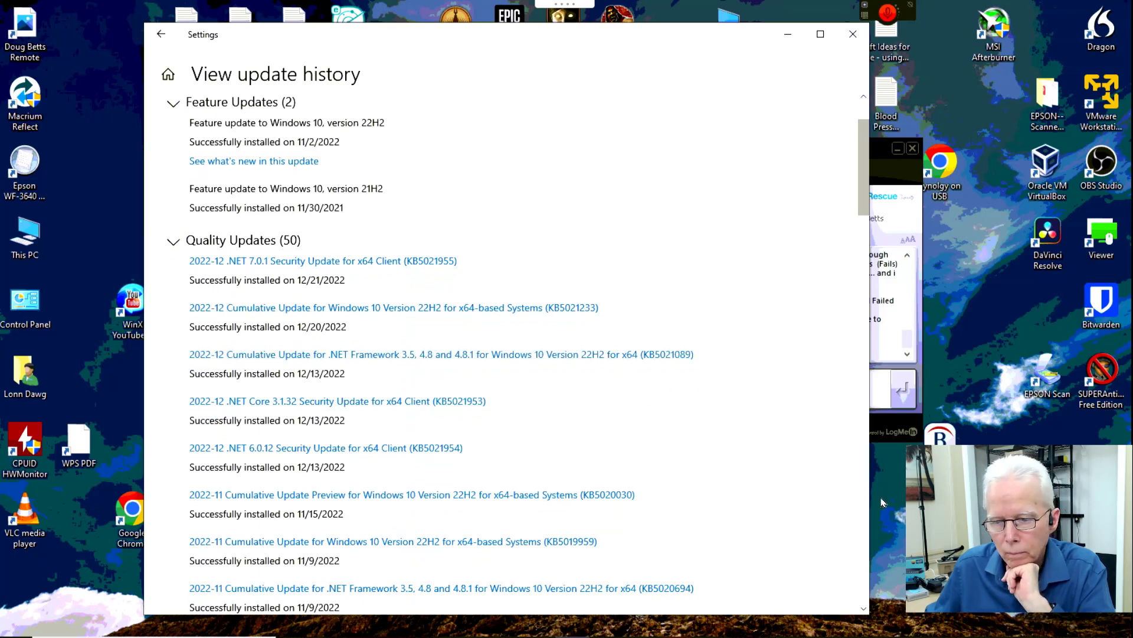
{"action": "mouse_move", "coordinate": [998, 635]}
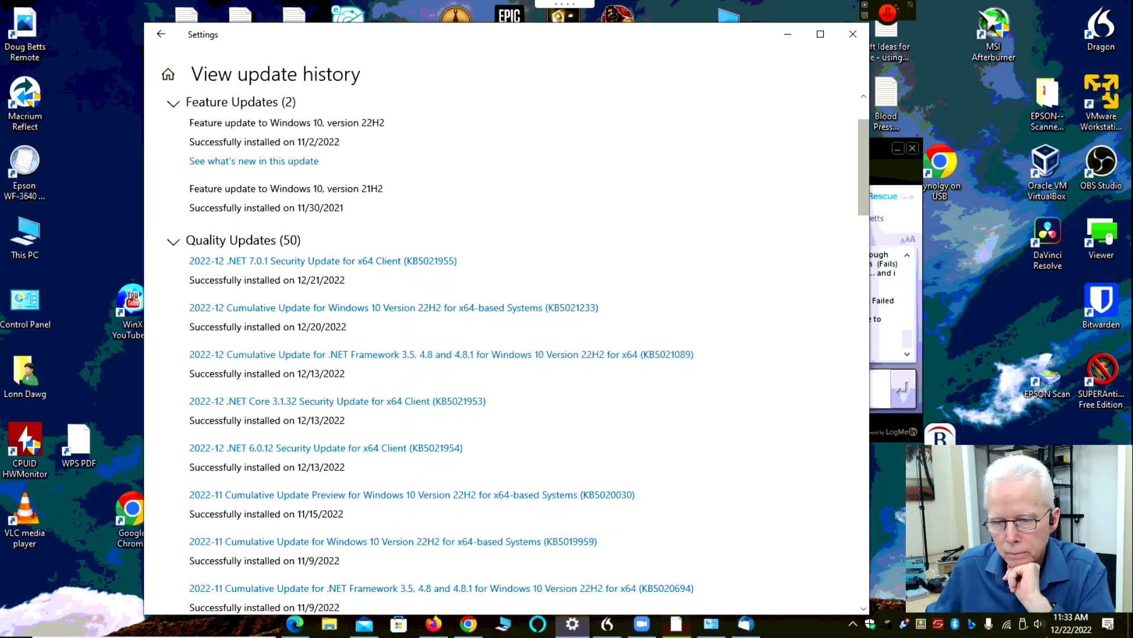
{"action": "left_click", "coordinate": [1068, 630]}
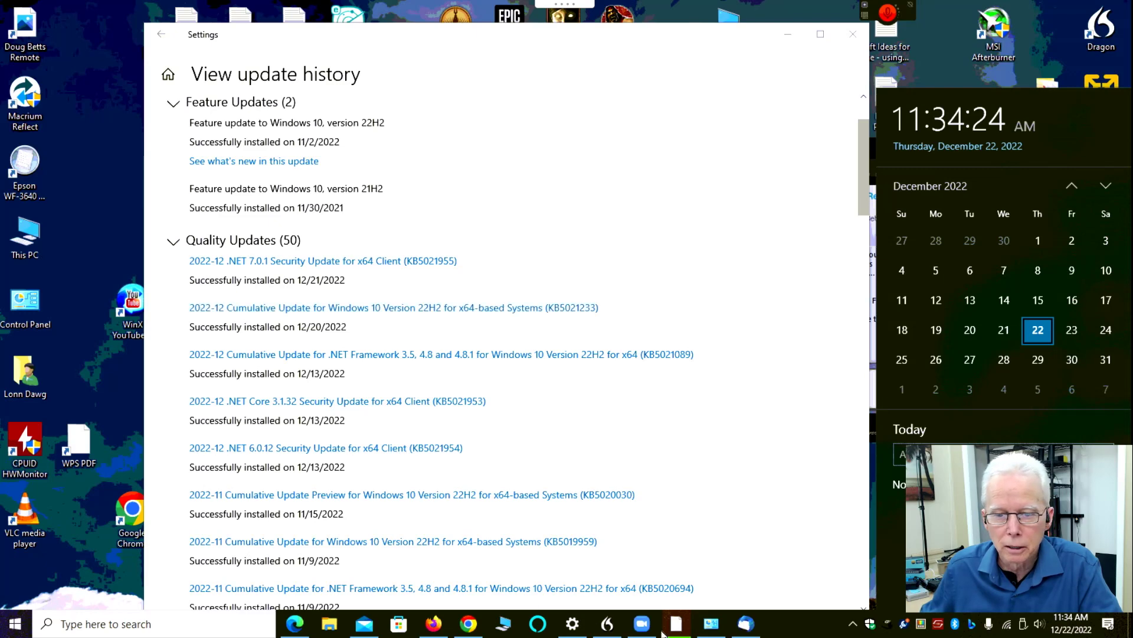
Review the startup programs in Task Manager sorted by status to see which are enabled, and close Task Manager.
{"action": "right_click", "coordinate": [789, 627]}
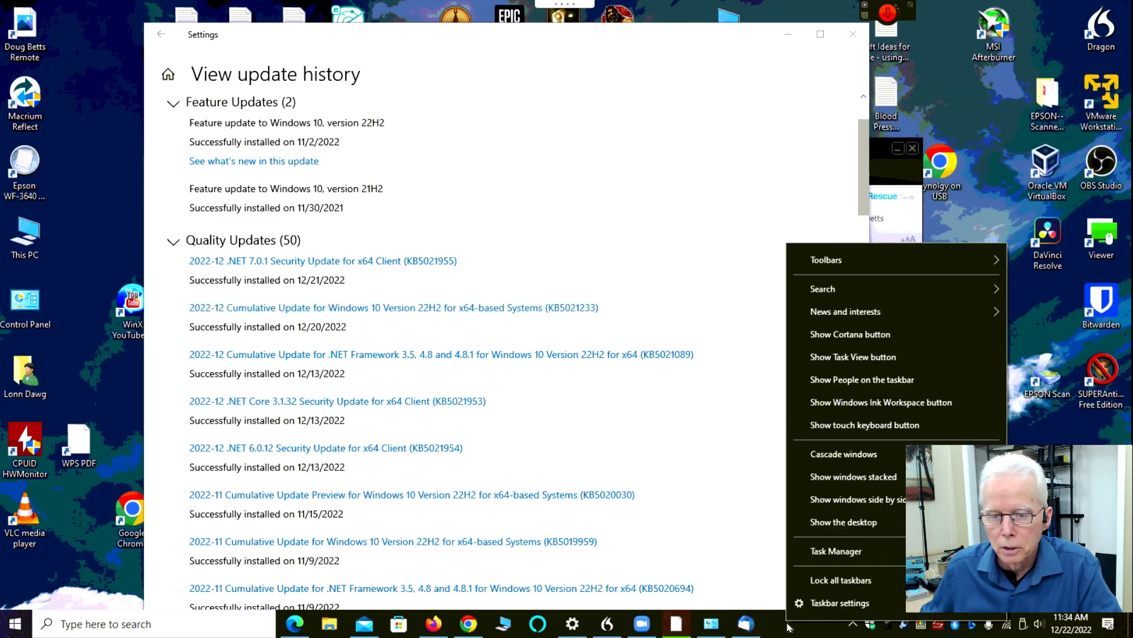
{"action": "left_click", "coordinate": [819, 554]}
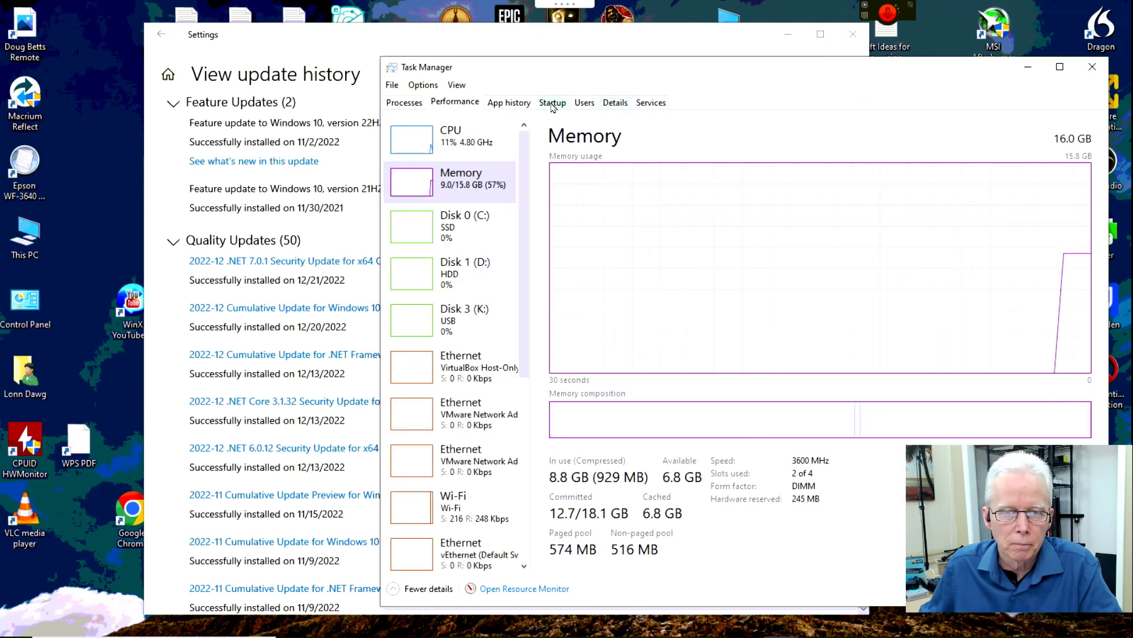
{"action": "left_click", "coordinate": [553, 103]}
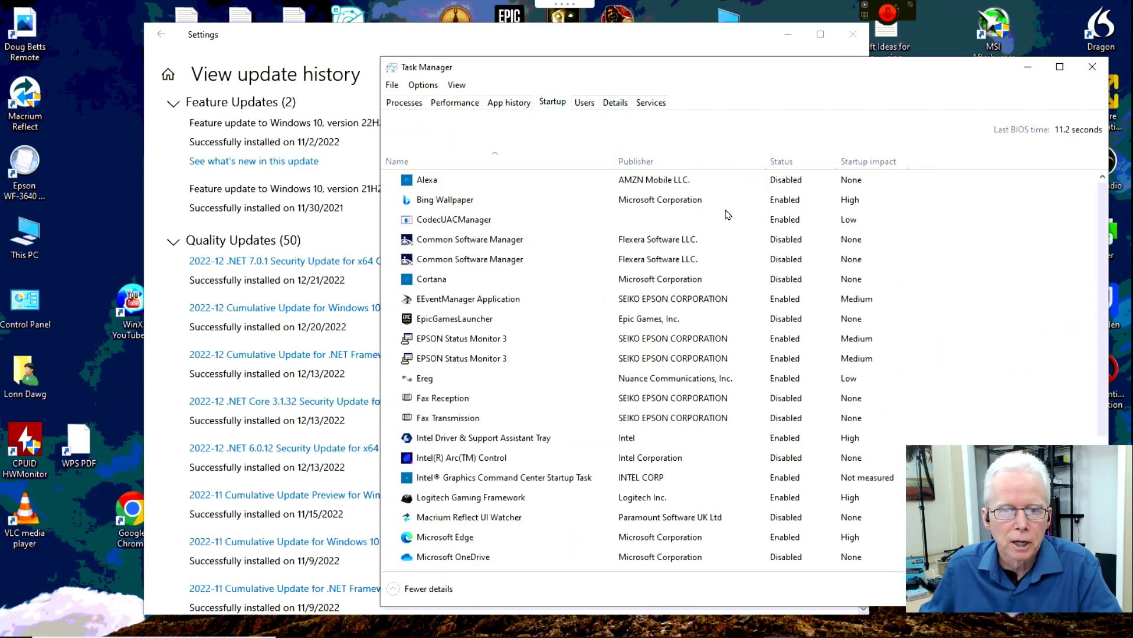
{"action": "left_click", "coordinate": [782, 162]}
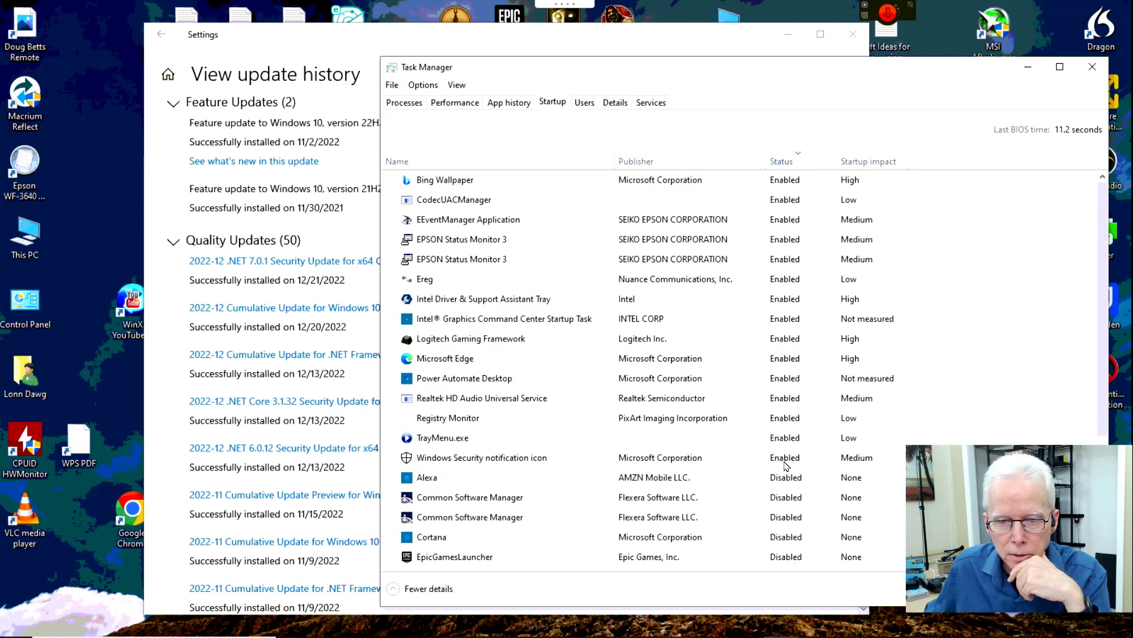
{"action": "scroll", "coordinate": [788, 492], "scroll_direction": "down", "scroll_amount": 3}
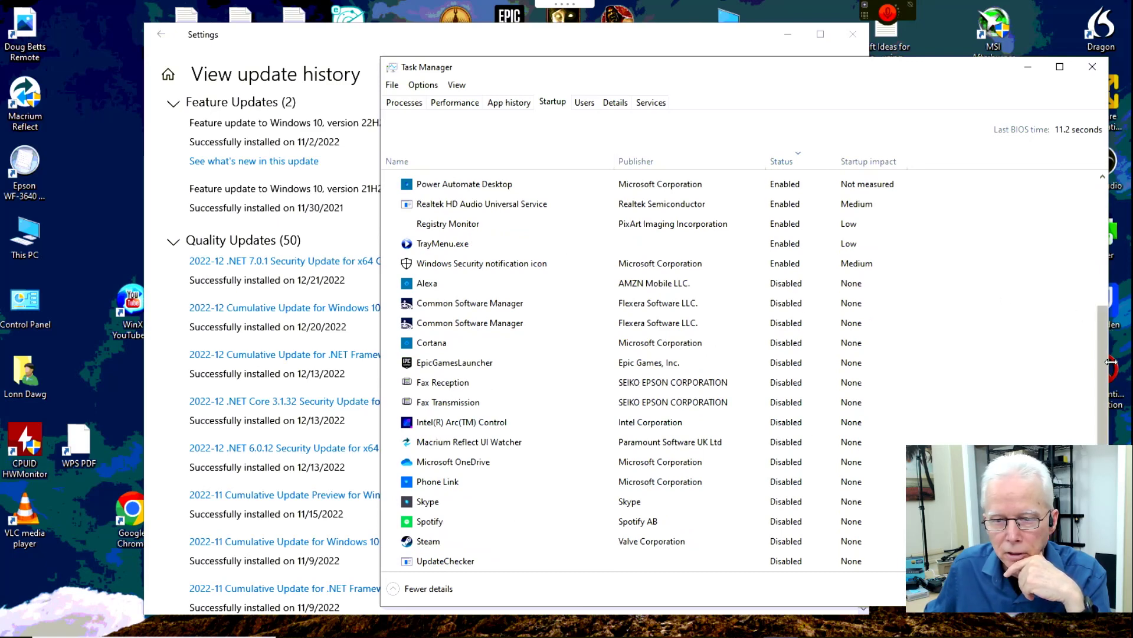
{"action": "left_click_drag", "start_coordinate": [1100, 345], "coordinate": [1103, 188]}
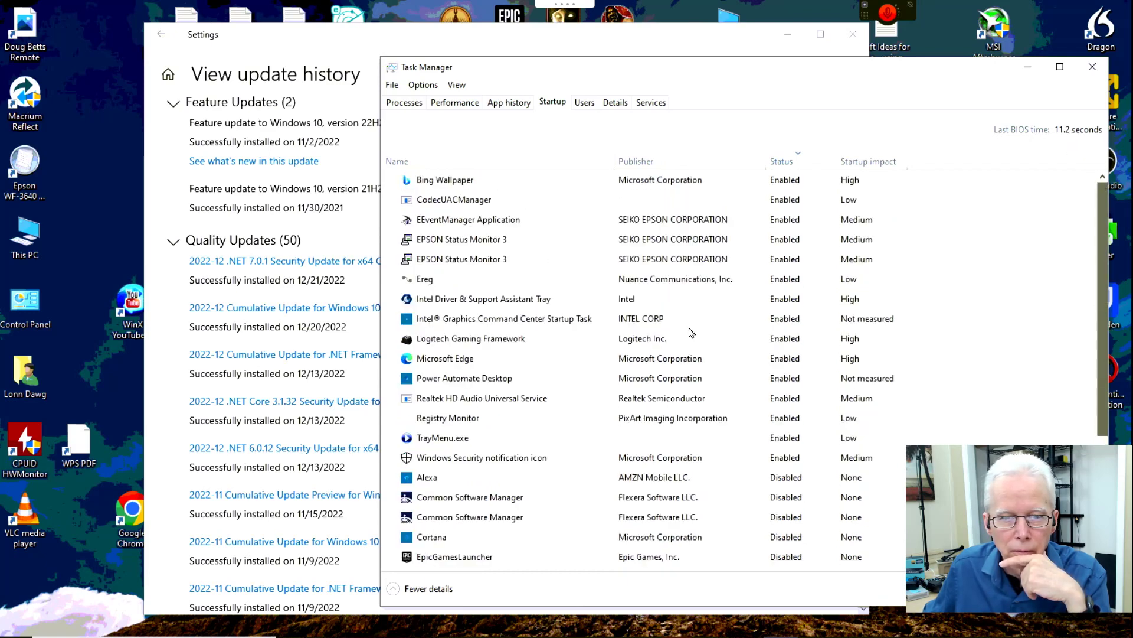
{"action": "scroll", "coordinate": [510, 407], "scroll_direction": "down", "scroll_amount": 1}
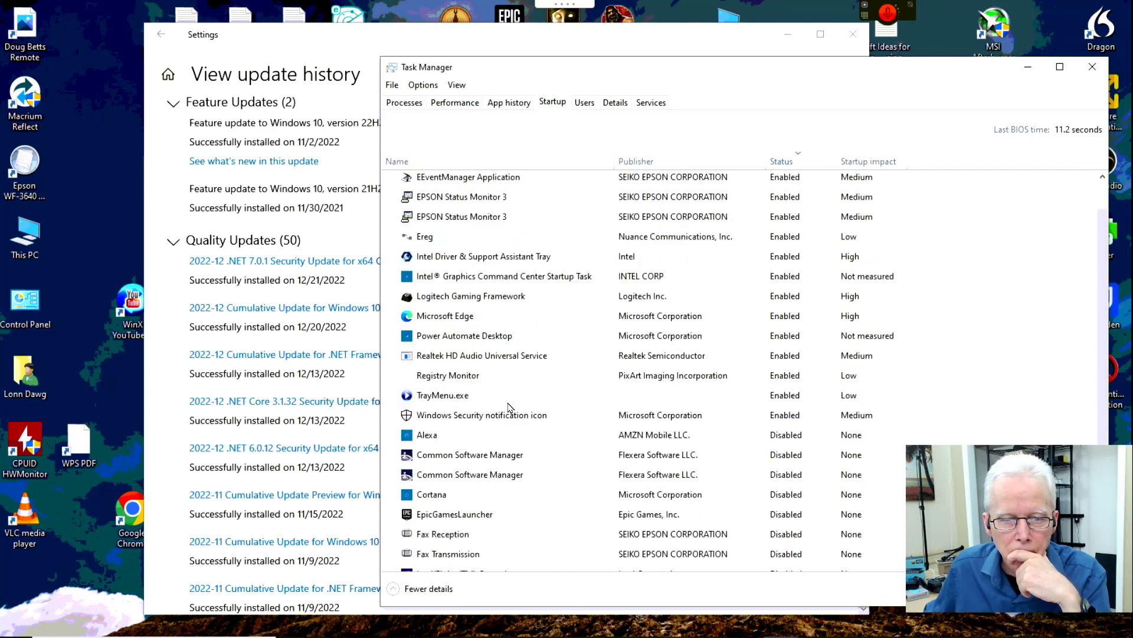
{"action": "scroll", "coordinate": [509, 407], "scroll_direction": "down", "scroll_amount": 2}
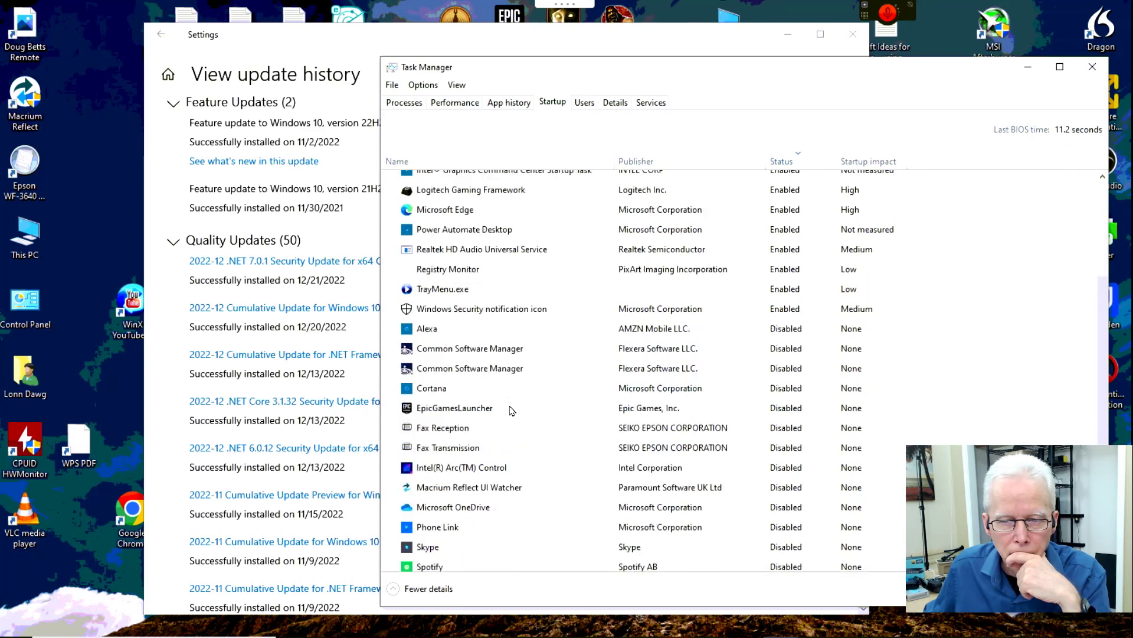
{"action": "scroll", "coordinate": [512, 411], "scroll_direction": "down", "scroll_amount": 1}
{"action": "scroll", "coordinate": [512, 410], "scroll_direction": "up", "scroll_amount": 4}
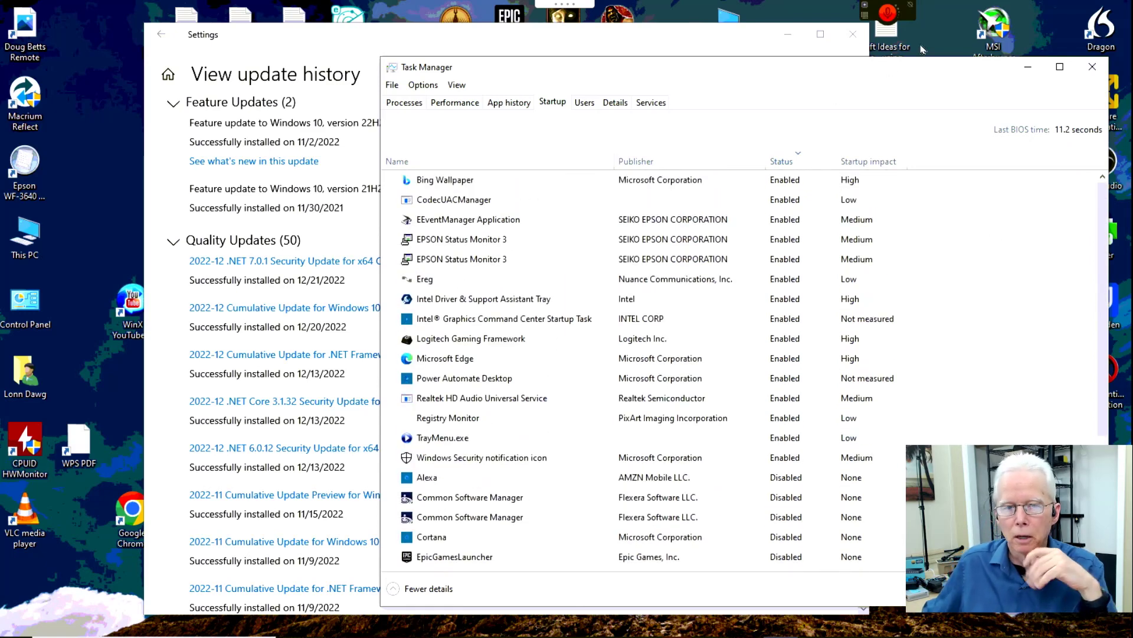
{"action": "left_click", "coordinate": [1097, 73]}
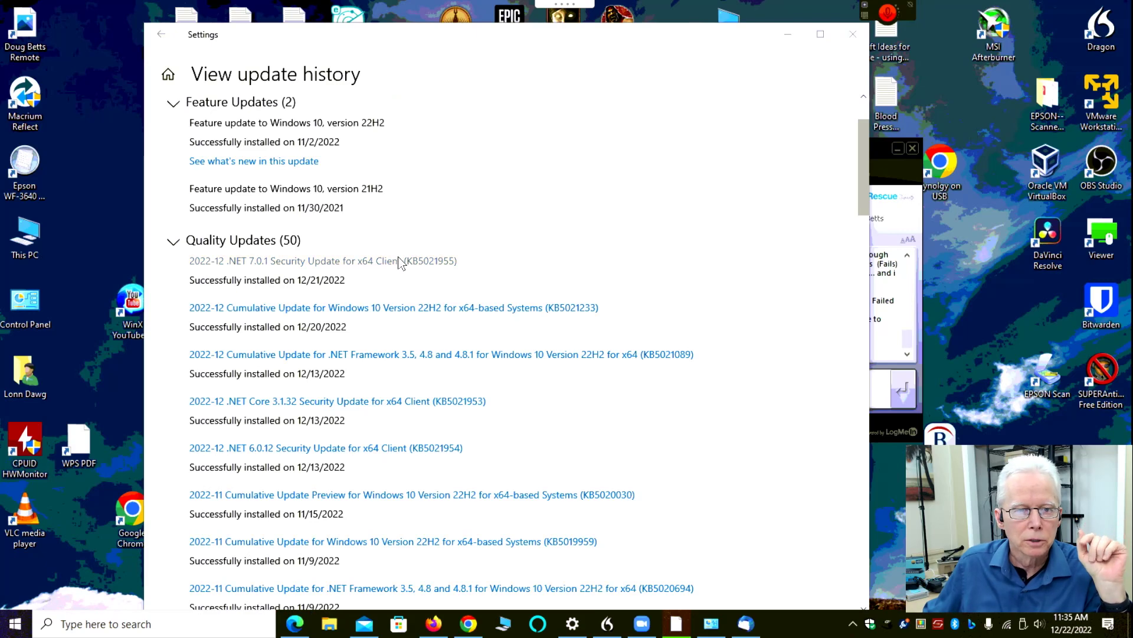
Open the list of uninstallable updates from the update history and move its window so the installation dates are visible.
{"action": "scroll", "coordinate": [388, 260], "scroll_direction": "up", "scroll_amount": 2}
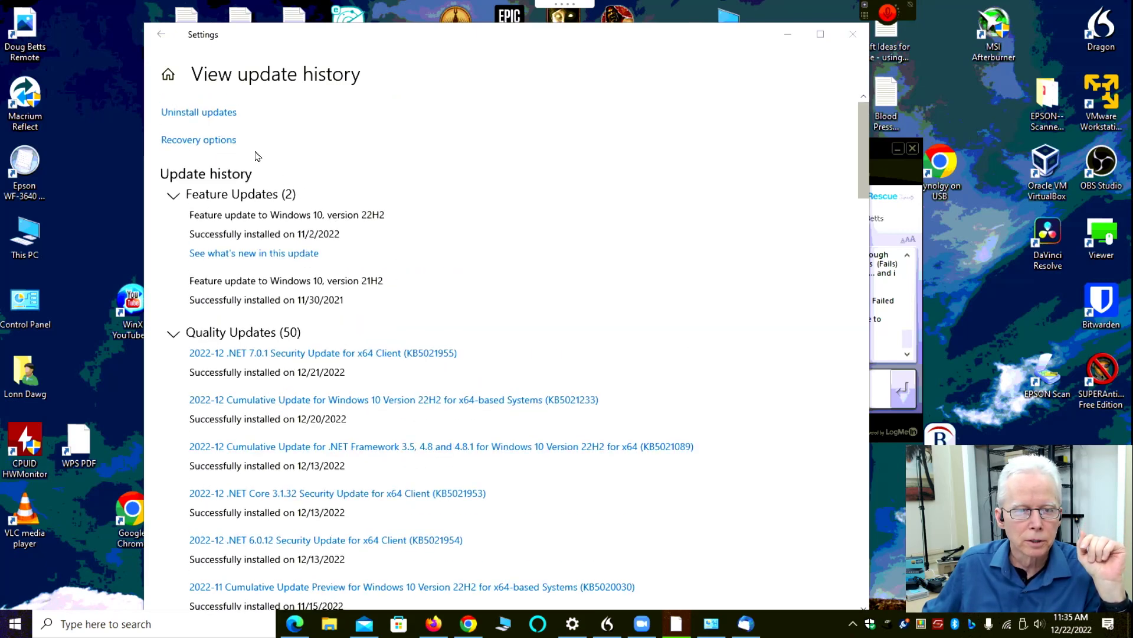
{"action": "left_click", "coordinate": [229, 114]}
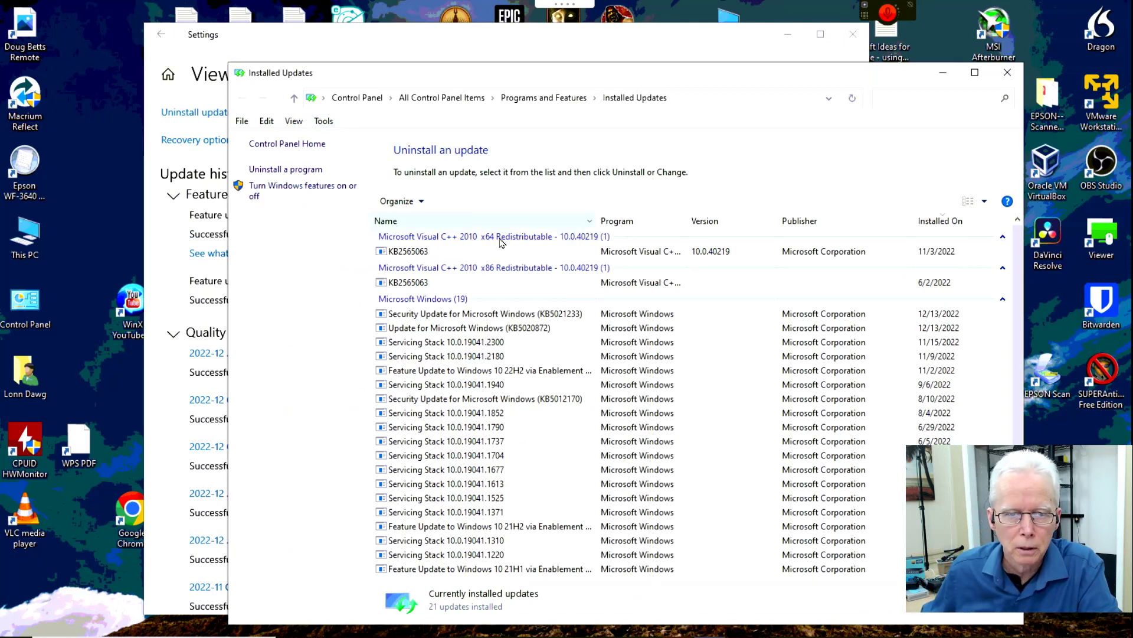
{"action": "left_click_drag", "start_coordinate": [515, 81], "coordinate": [833, 73]}
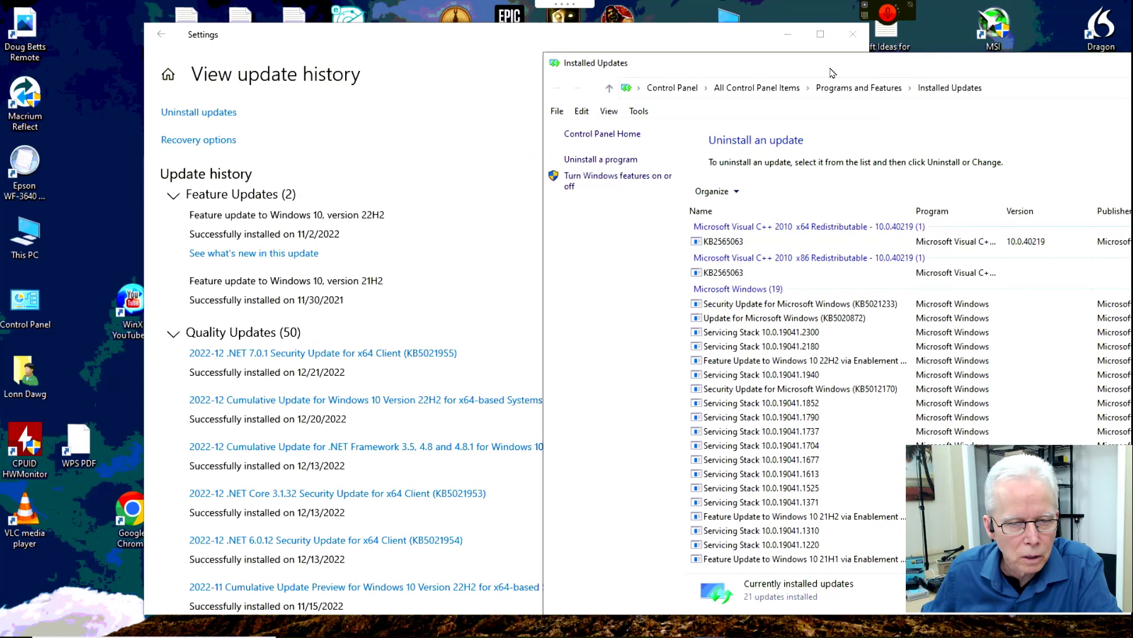
{"action": "left_click_drag", "start_coordinate": [851, 77], "coordinate": [603, 43]}
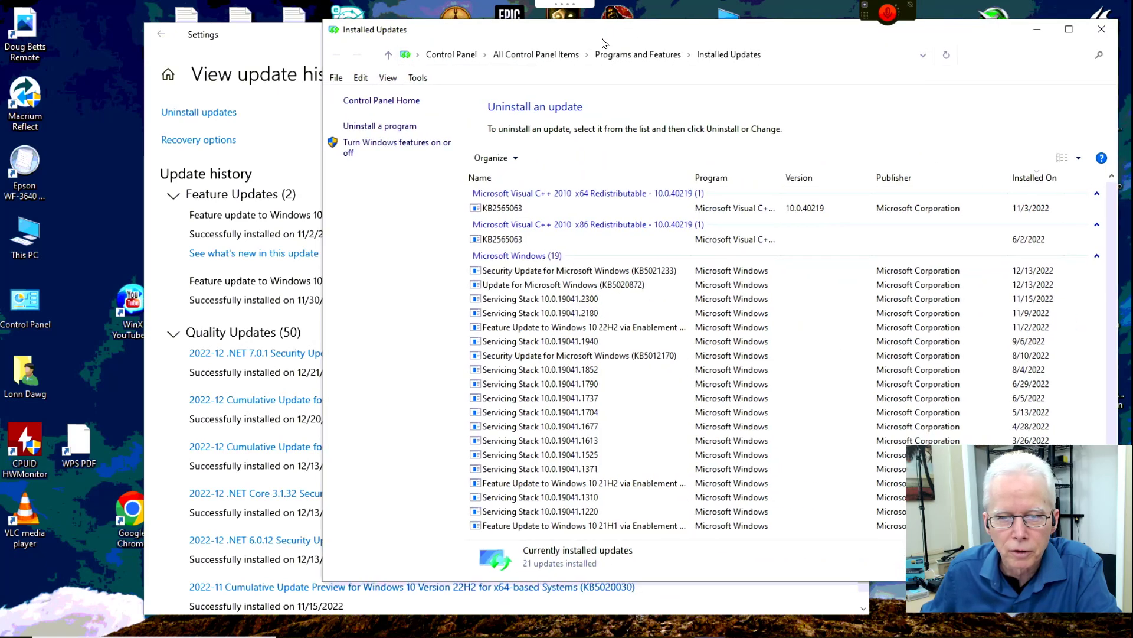
Uninstall Security Update for Microsoft Windows (KB5021233) and restart the remote computer immediately, closing any open apps.
{"action": "left_click", "coordinate": [616, 273]}
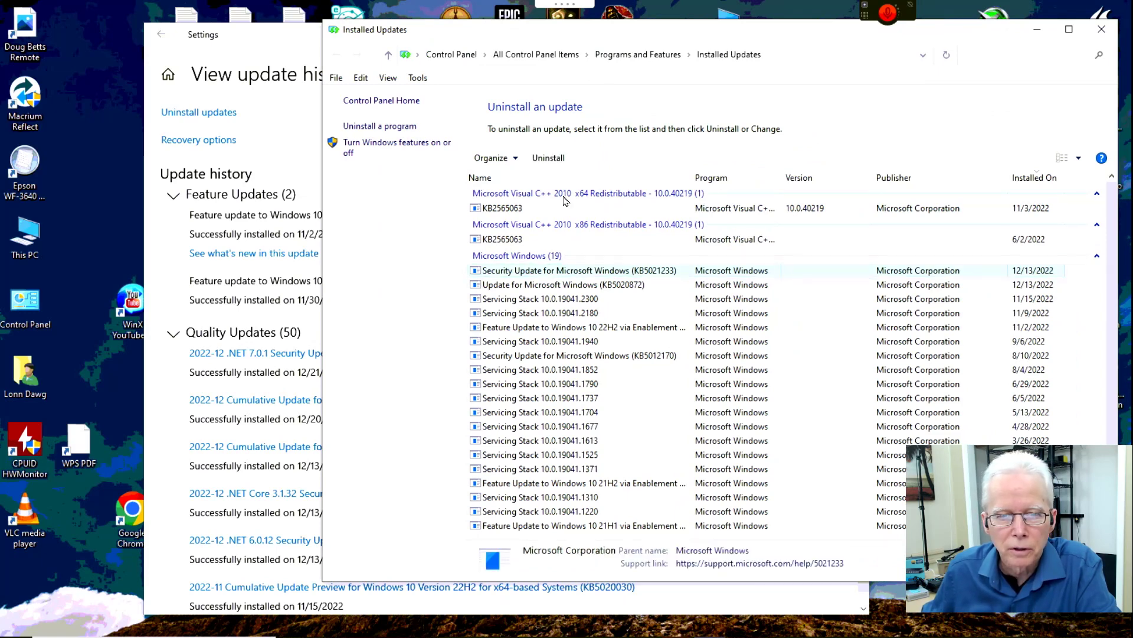
{"action": "left_click", "coordinate": [554, 160]}
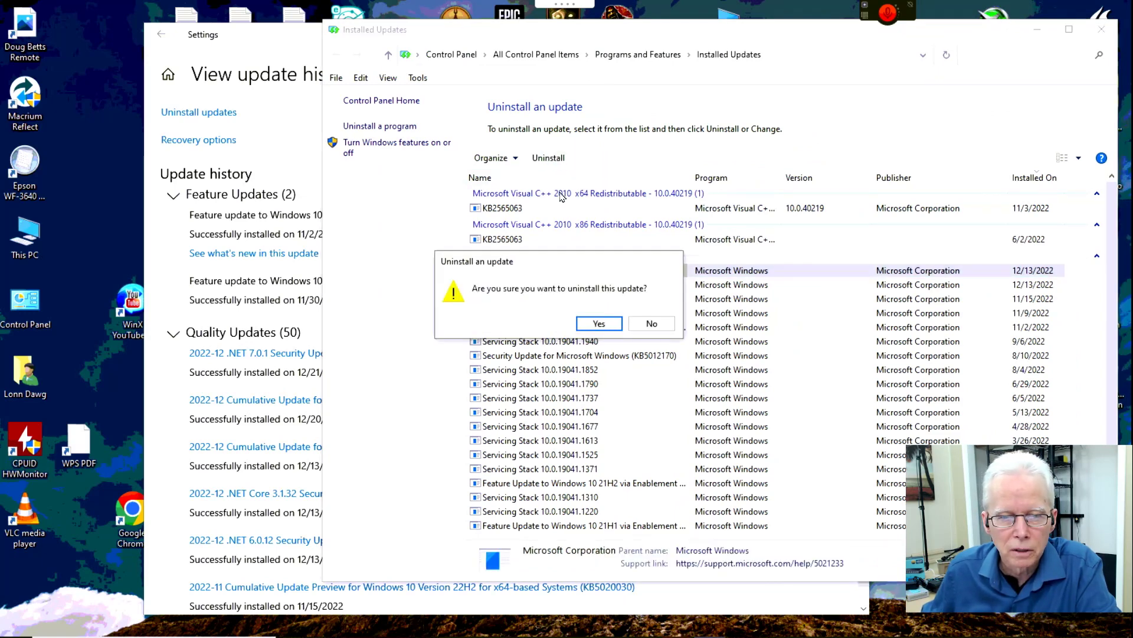
{"action": "left_click", "coordinate": [599, 324]}
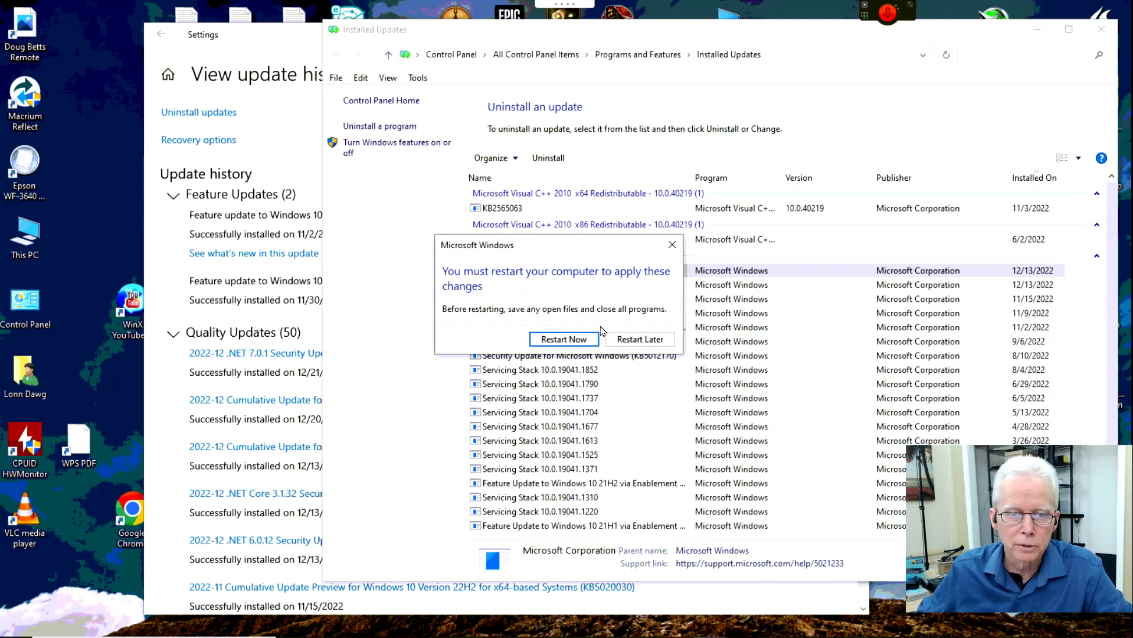
{"action": "left_click", "coordinate": [564, 340]}
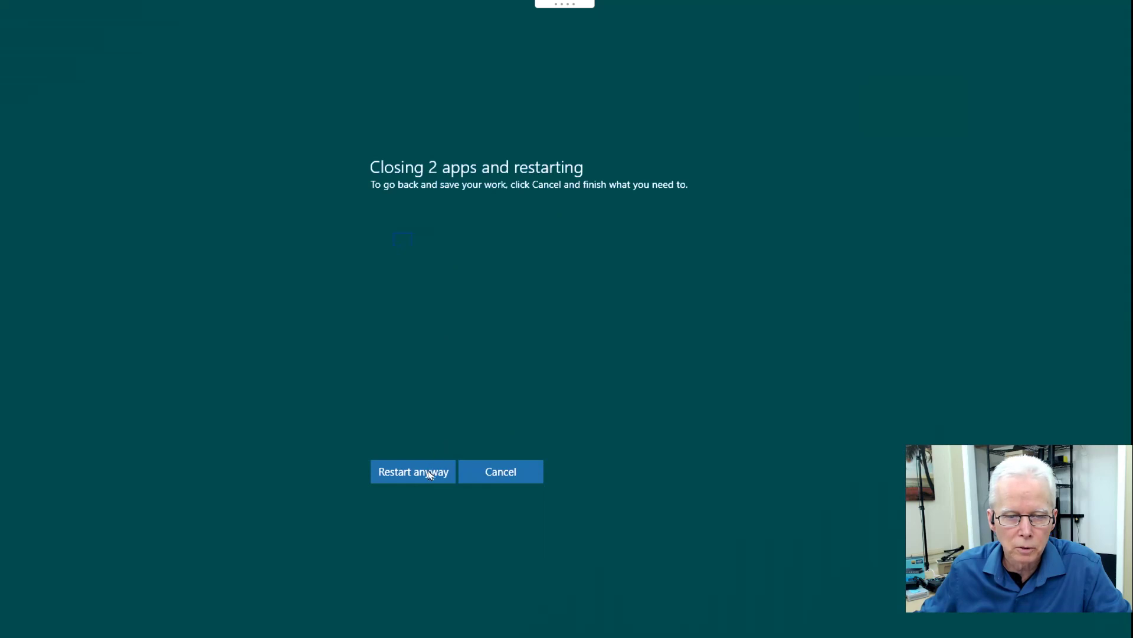
{"action": "left_click", "coordinate": [406, 469]}
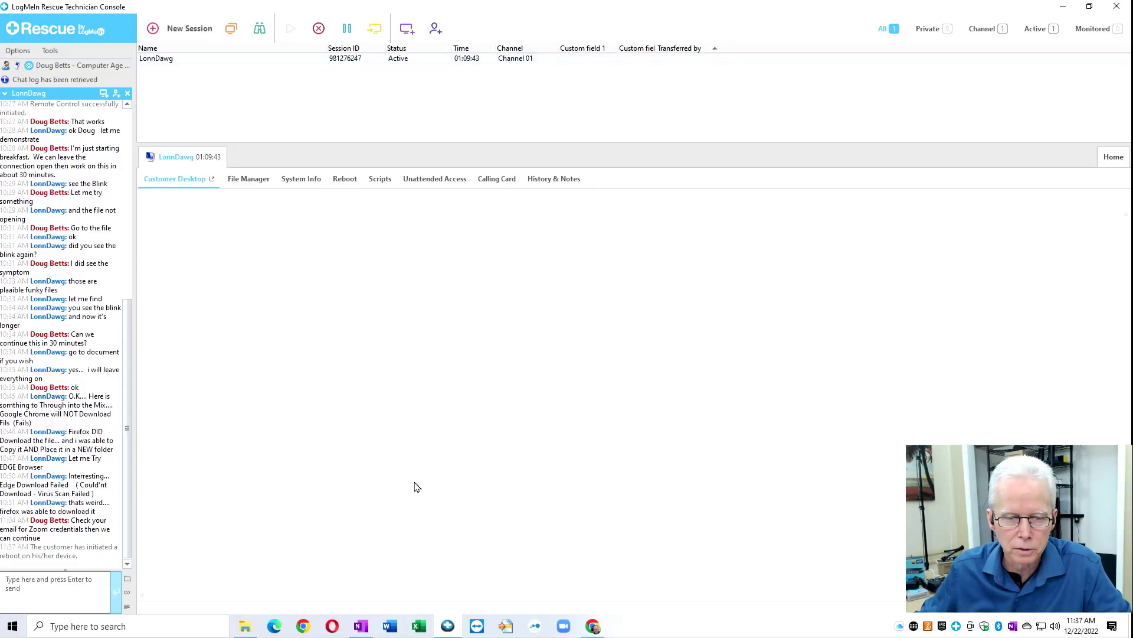
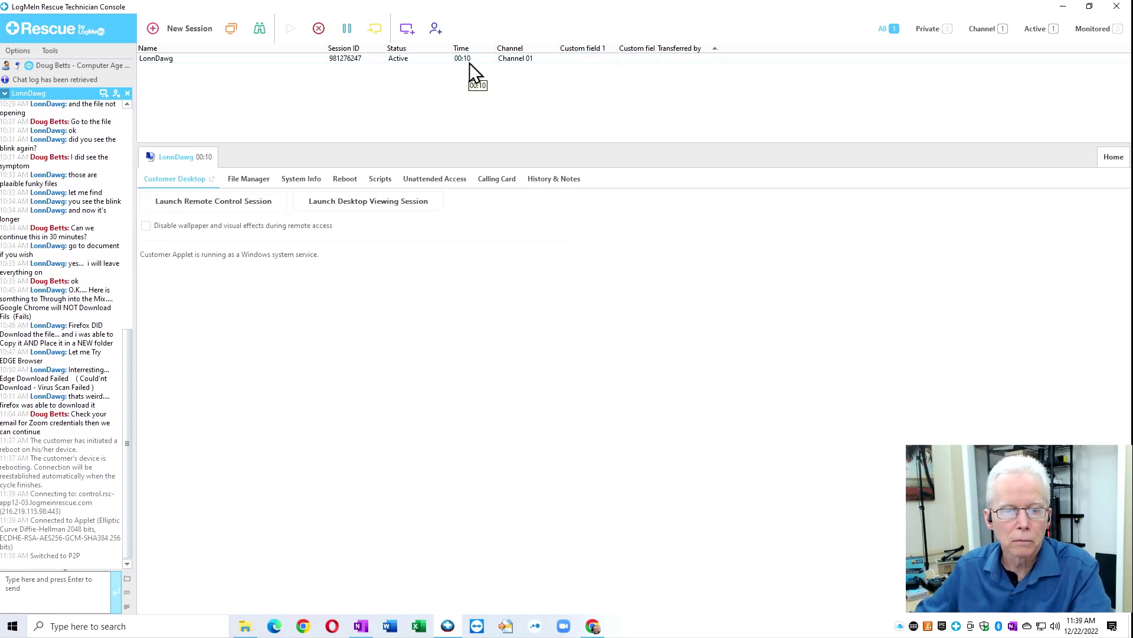
Relaunch the remote control session after the reboot and send the client the chat message "Join Zoom session again".
{"action": "left_click", "coordinate": [263, 196]}
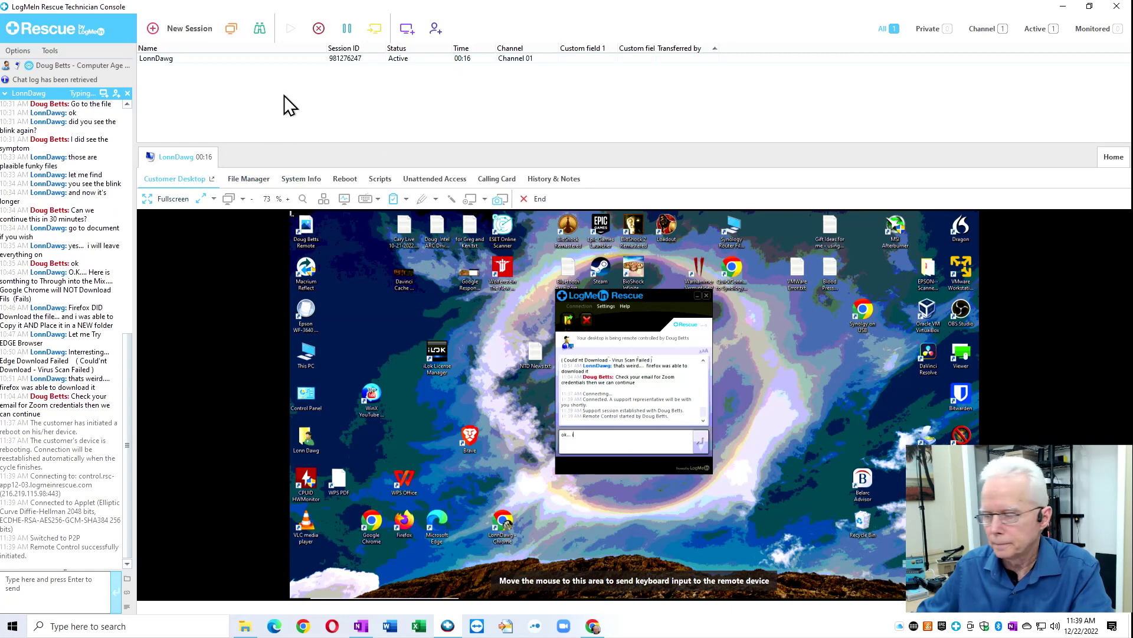
{"action": "left_click", "coordinate": [29, 586]}
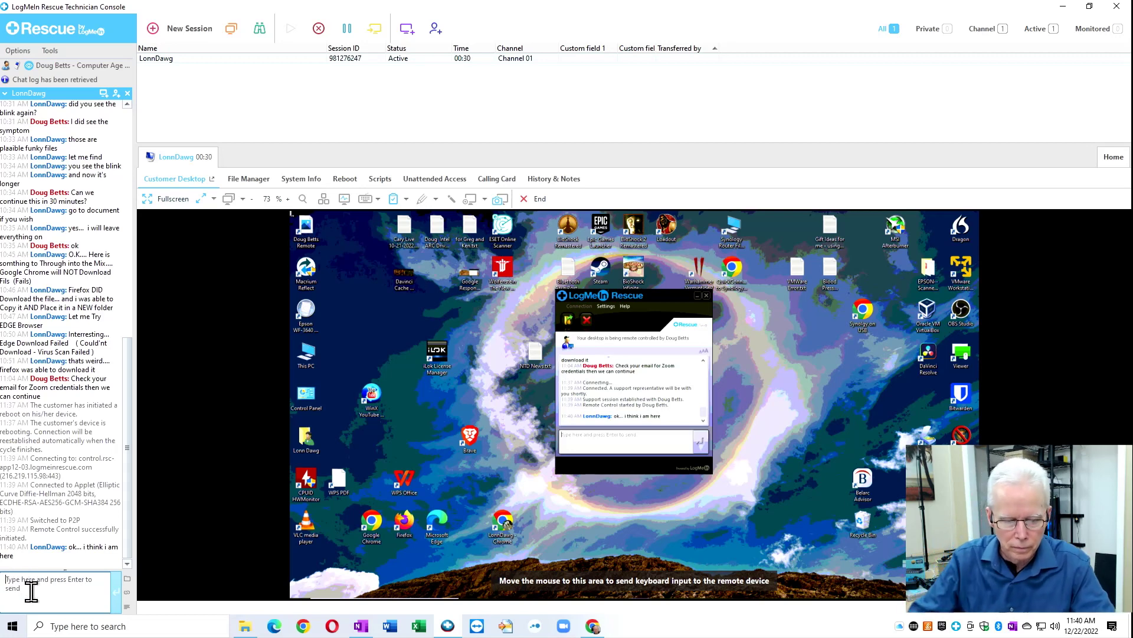
{"action": "type", "text": "Join "}
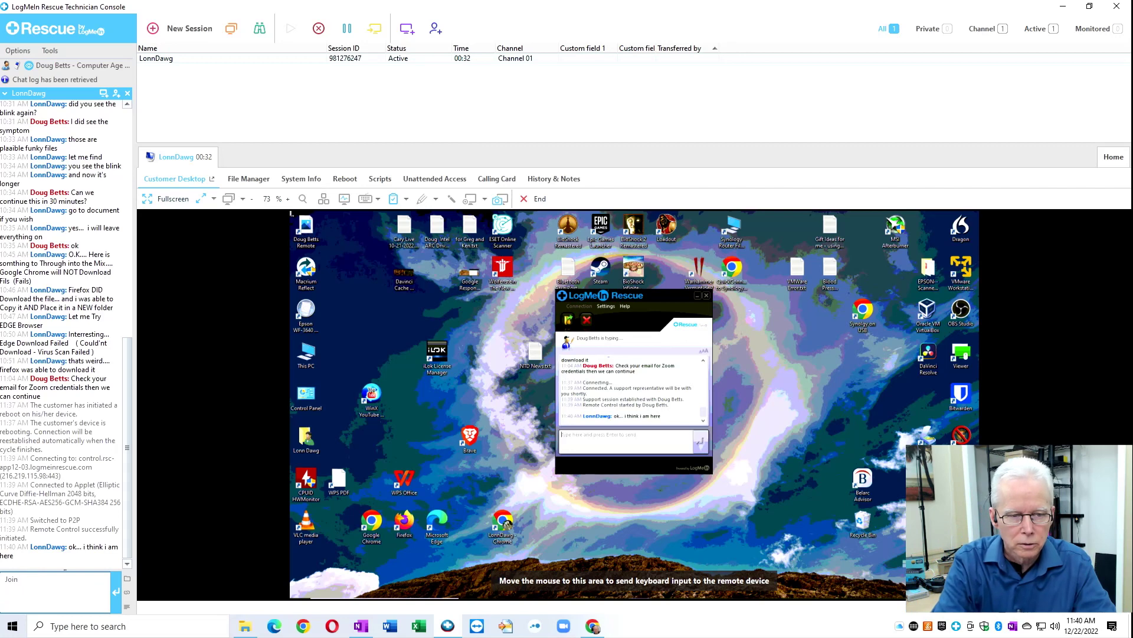
{"action": "type", "text": "Zoom"}
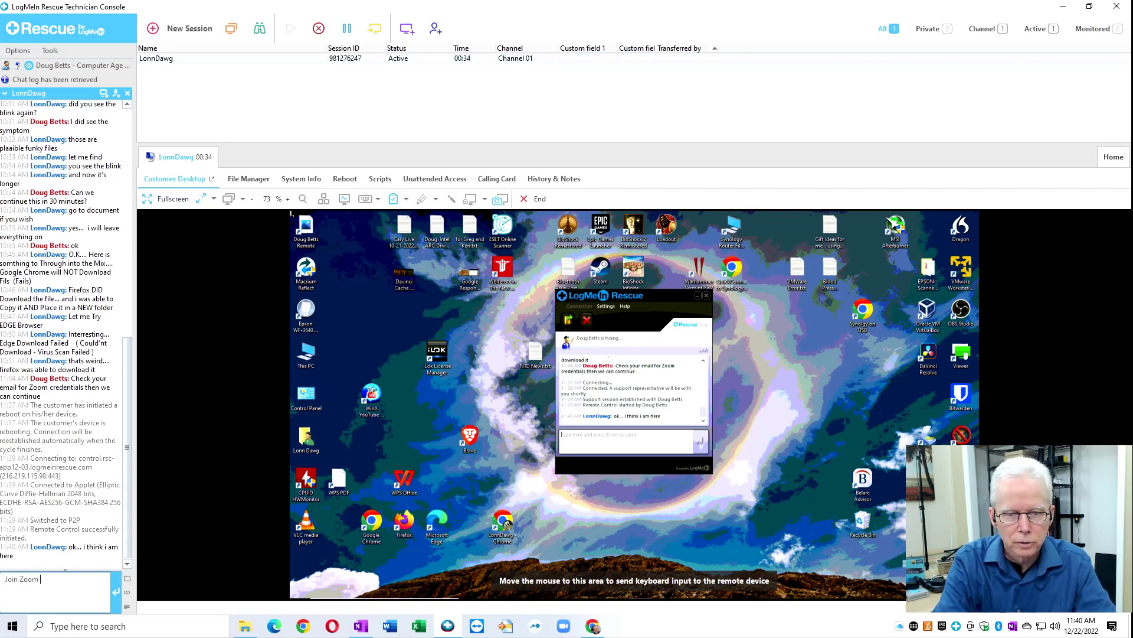
{"action": "type", "text": " session"}
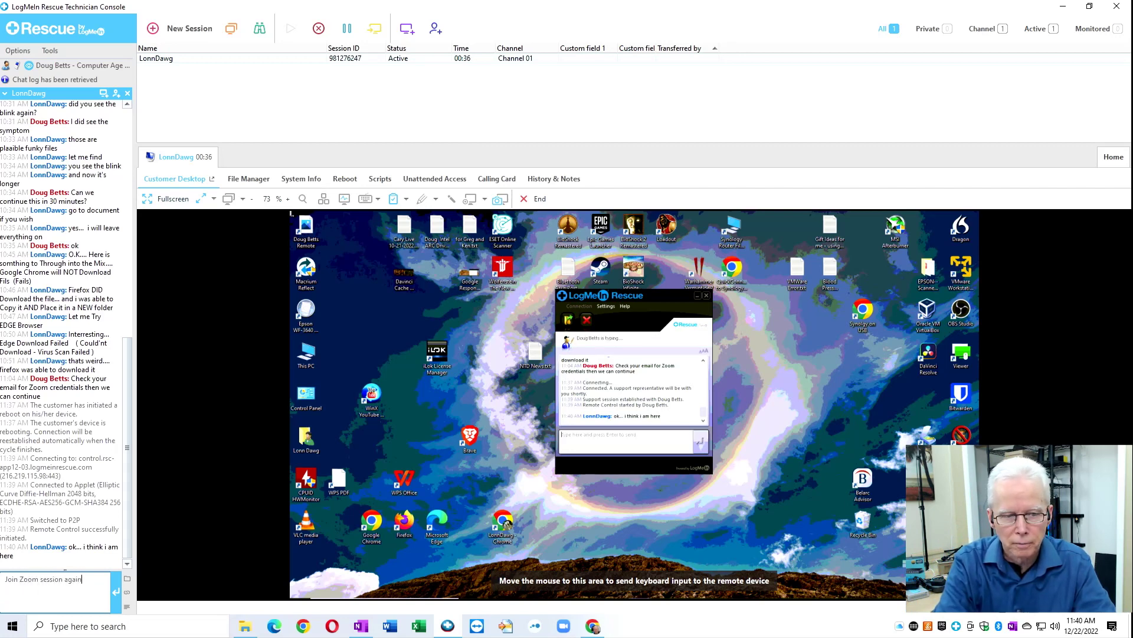
{"action": "type", "text": " again"}
{"action": "key", "text": "Return"}
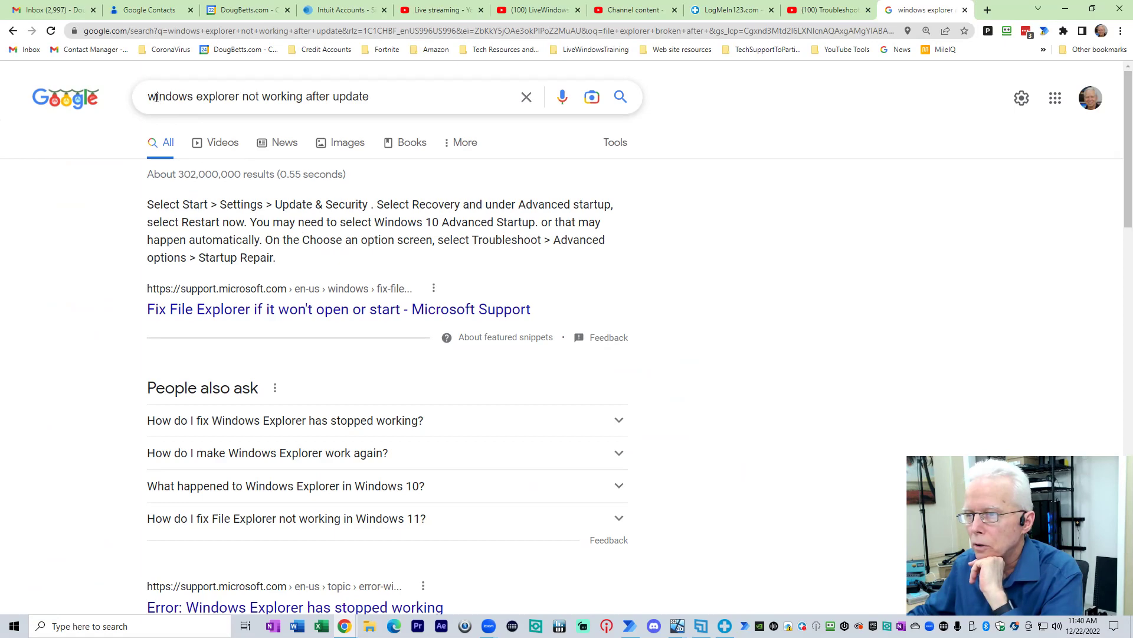
Open the Microsoft Support result "Fix File Explorer if it won't open or start" in a new tab and read its Windows 11 advice.
{"action": "left_click_drag", "start_coordinate": [156, 97], "coordinate": [372, 97]}
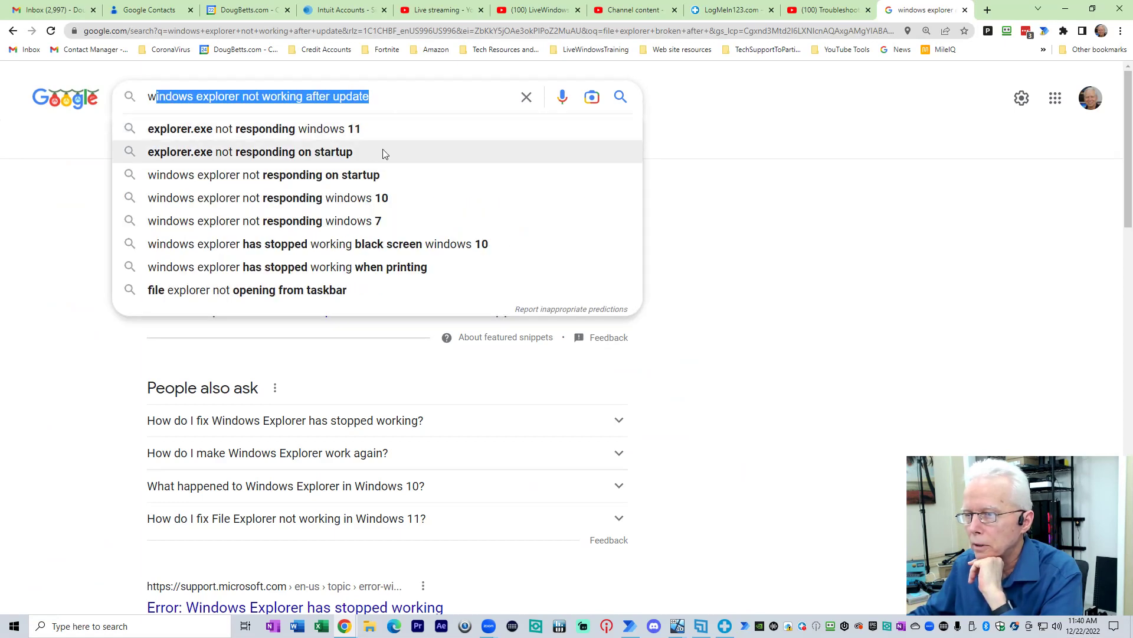
{"action": "left_click", "coordinate": [409, 101]}
{"action": "left_click", "coordinate": [691, 180]}
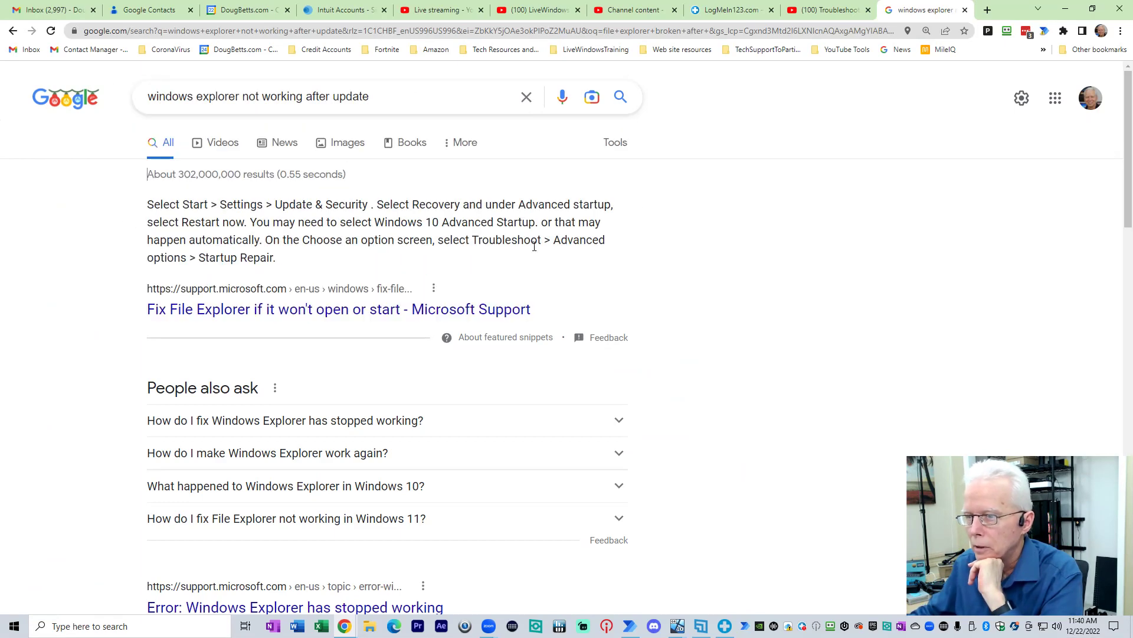
{"action": "right_click", "coordinate": [306, 319]}
{"action": "left_click", "coordinate": [334, 325]}
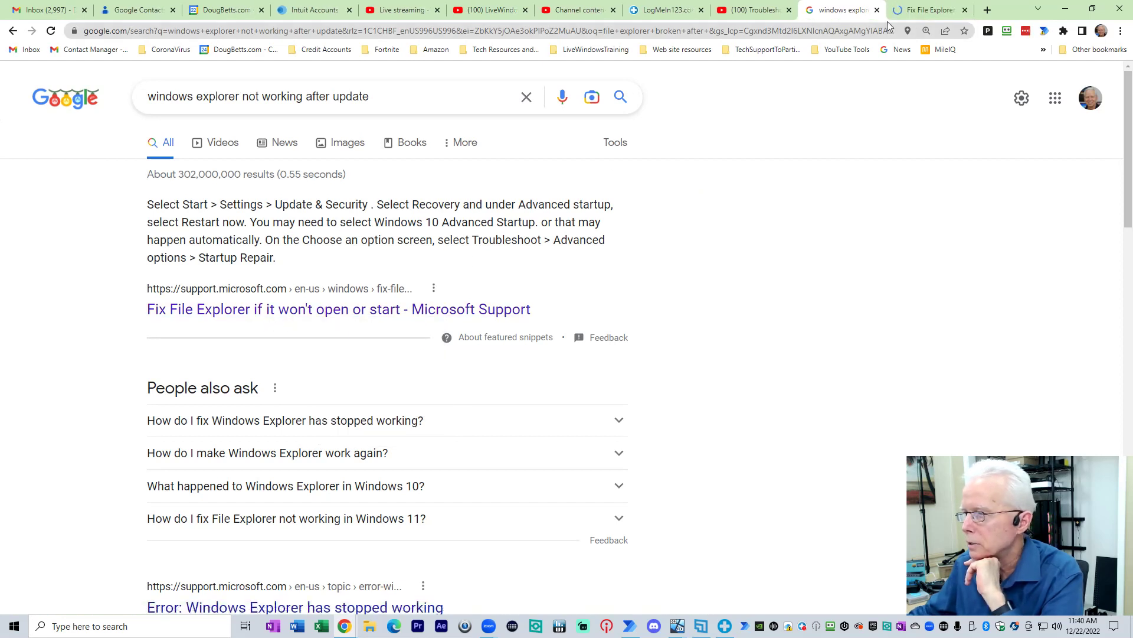
{"action": "left_click", "coordinate": [932, 10]}
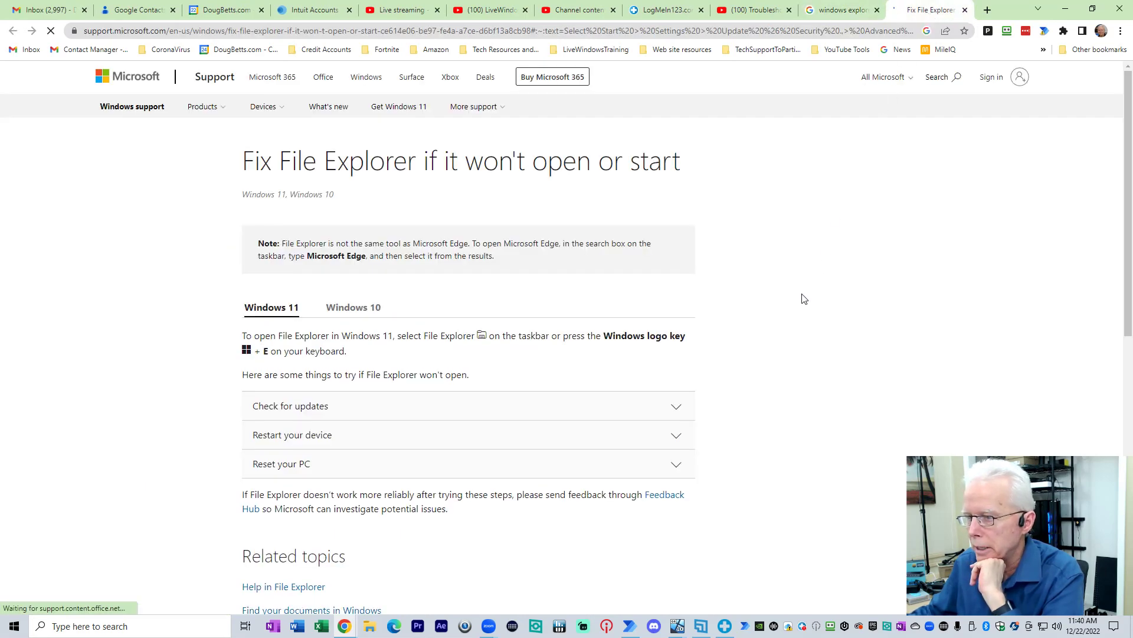
{"action": "scroll", "coordinate": [773, 329], "scroll_direction": "down", "scroll_amount": 3}
{"action": "scroll", "coordinate": [778, 331], "scroll_direction": "down", "scroll_amount": 3}
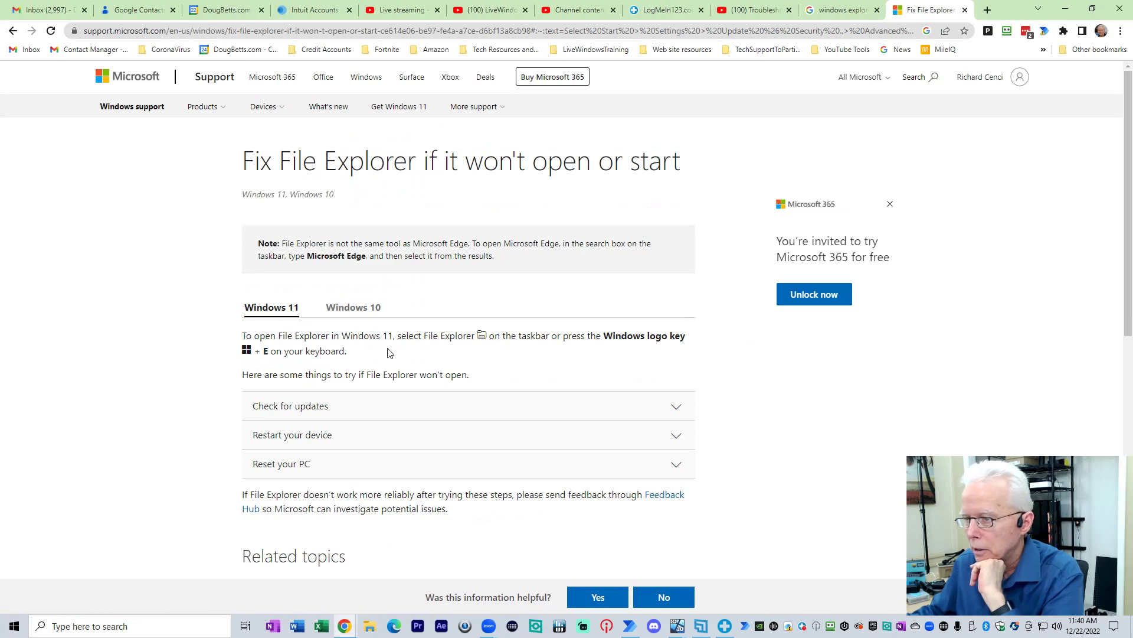
{"action": "left_click_drag", "start_coordinate": [335, 336], "coordinate": [484, 349]}
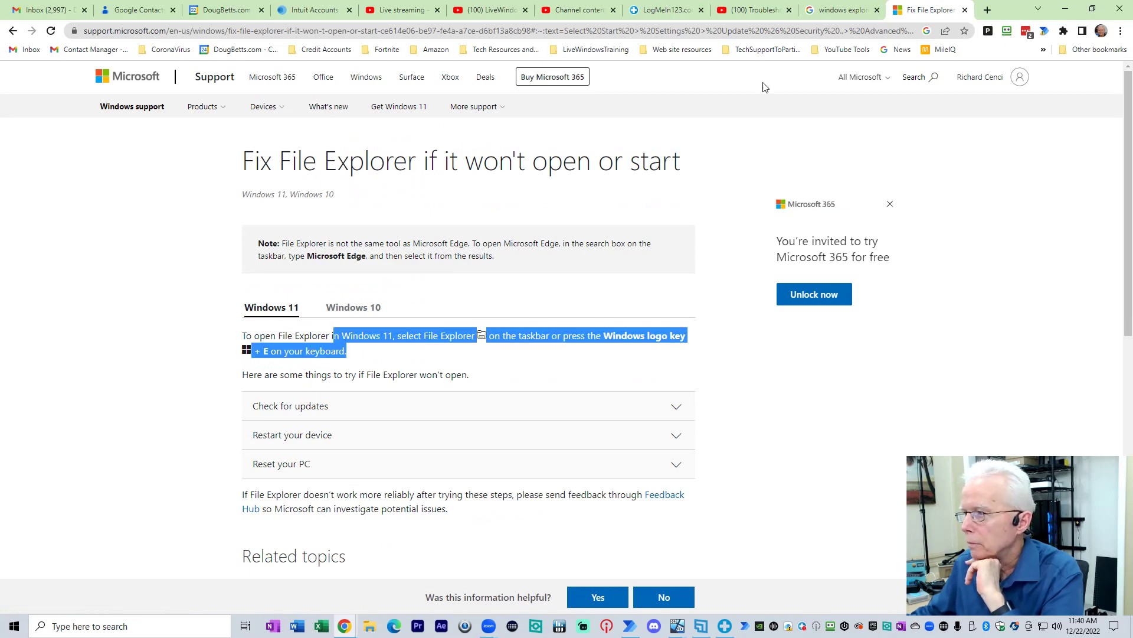
Return to the Google results and look through them for fixes to File Explorer failing after a Windows update.
{"action": "left_click", "coordinate": [839, 20]}
{"action": "scroll", "coordinate": [650, 257], "scroll_direction": "down", "scroll_amount": 3}
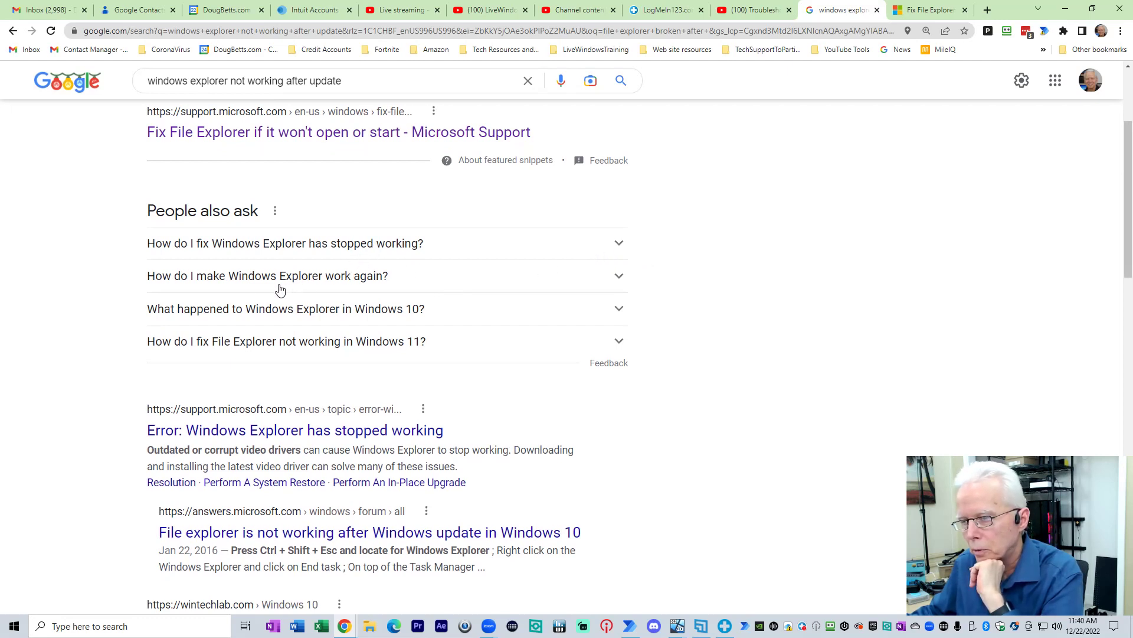
{"action": "scroll", "coordinate": [300, 289], "scroll_direction": "down", "scroll_amount": 1}
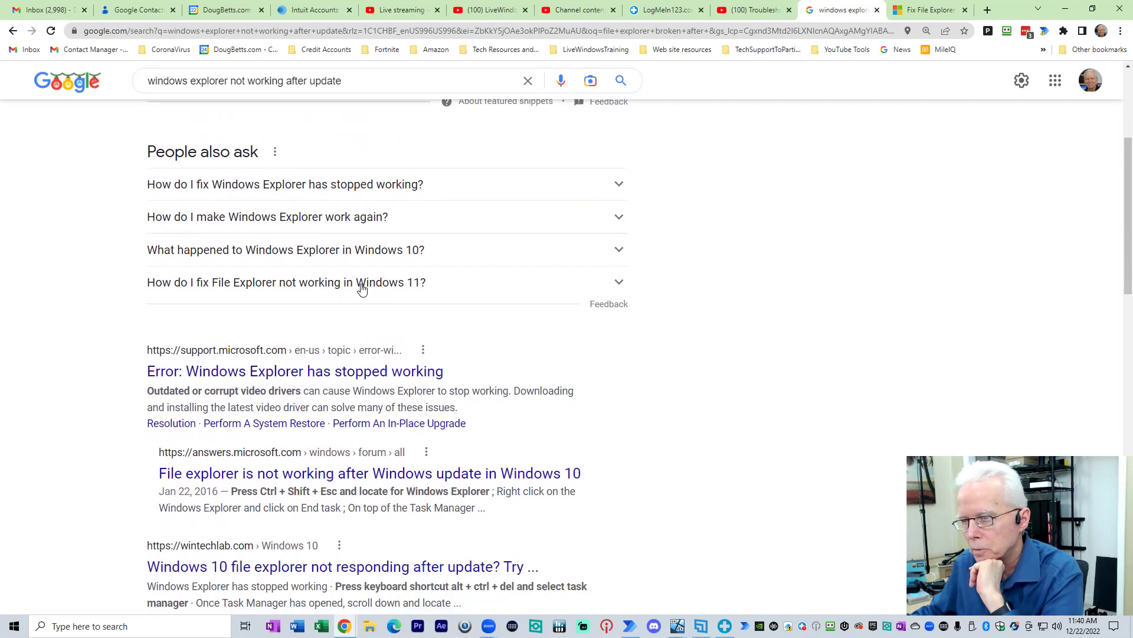
{"action": "scroll", "coordinate": [393, 298], "scroll_direction": "down", "scroll_amount": 1}
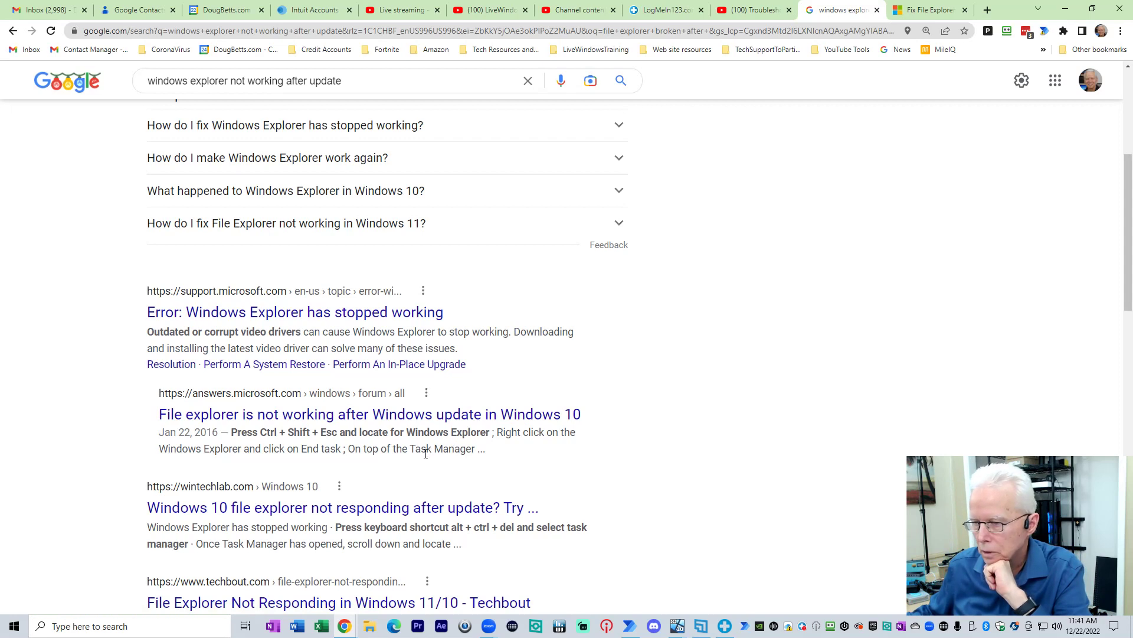
{"action": "right_click", "coordinate": [444, 423]}
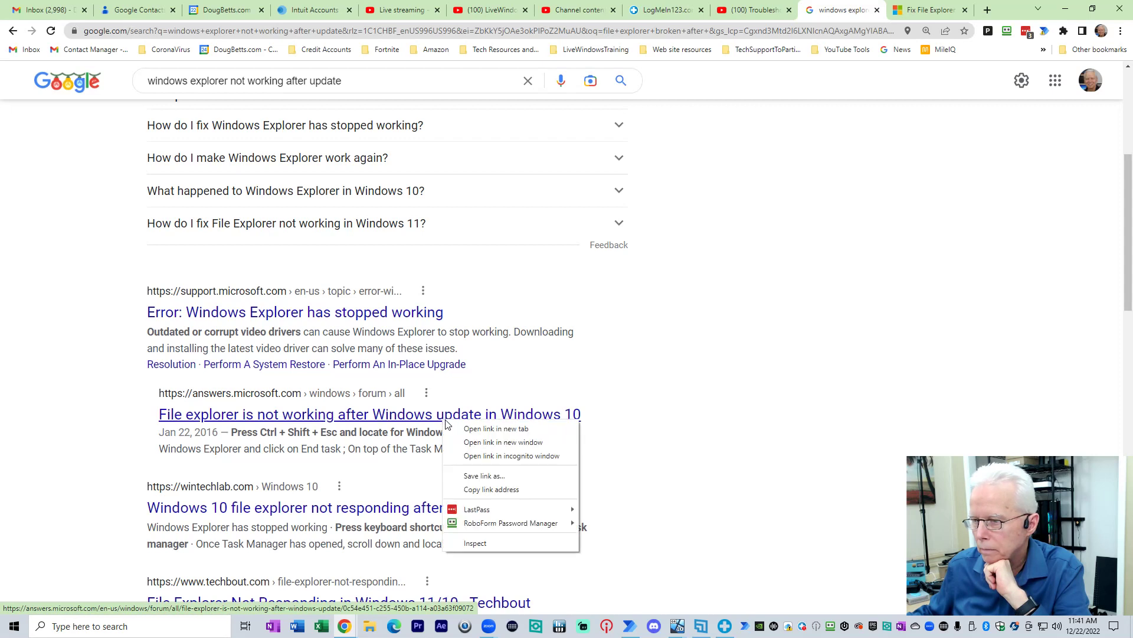
{"action": "right_click", "coordinate": [655, 469]}
{"action": "scroll", "coordinate": [618, 511], "scroll_direction": "down", "scroll_amount": 2}
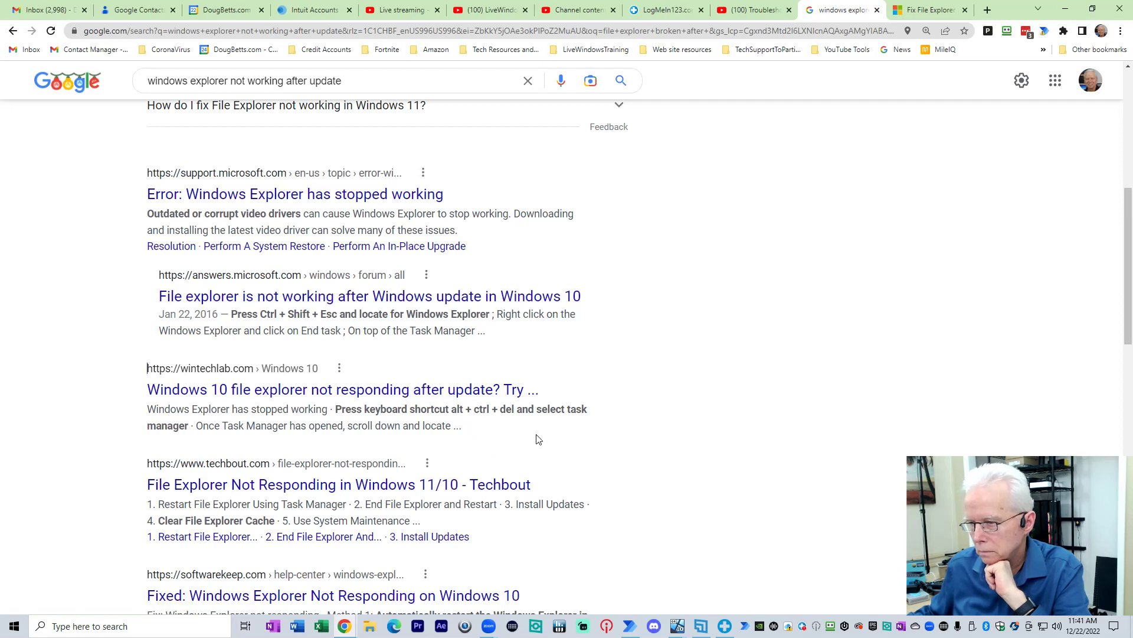
Open the wintechlab.com article on Windows 10 File Explorer not responding after an update in a new tab and read its introduction.
{"action": "right_click", "coordinate": [446, 391]}
{"action": "left_click", "coordinate": [473, 401]}
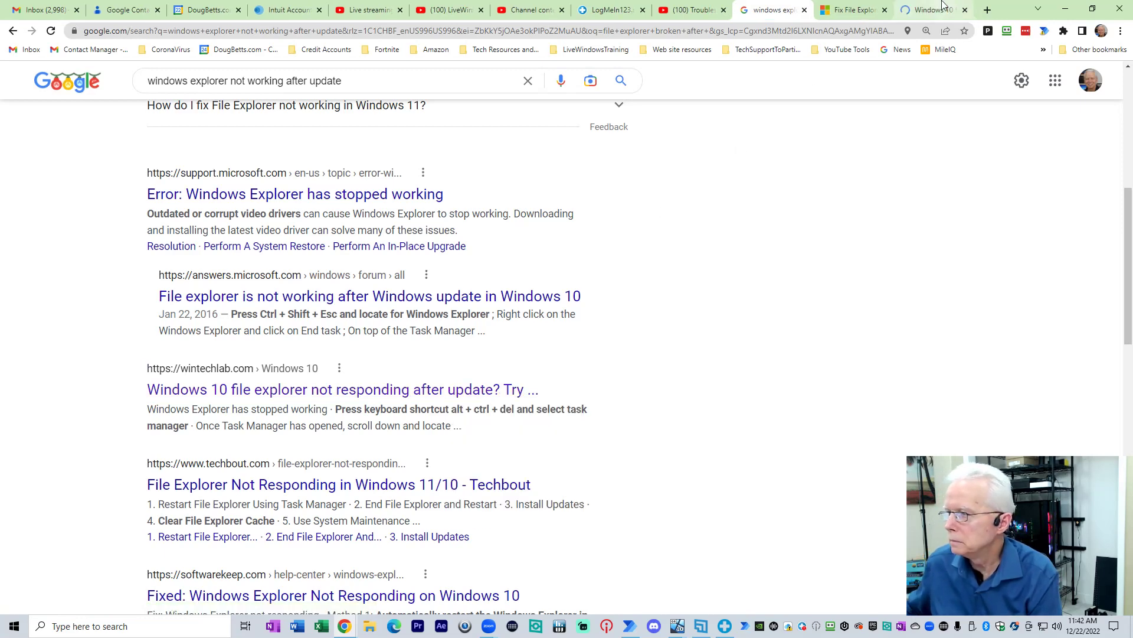
{"action": "left_click", "coordinate": [943, 11]}
{"action": "scroll", "coordinate": [612, 323], "scroll_direction": "down", "scroll_amount": 1}
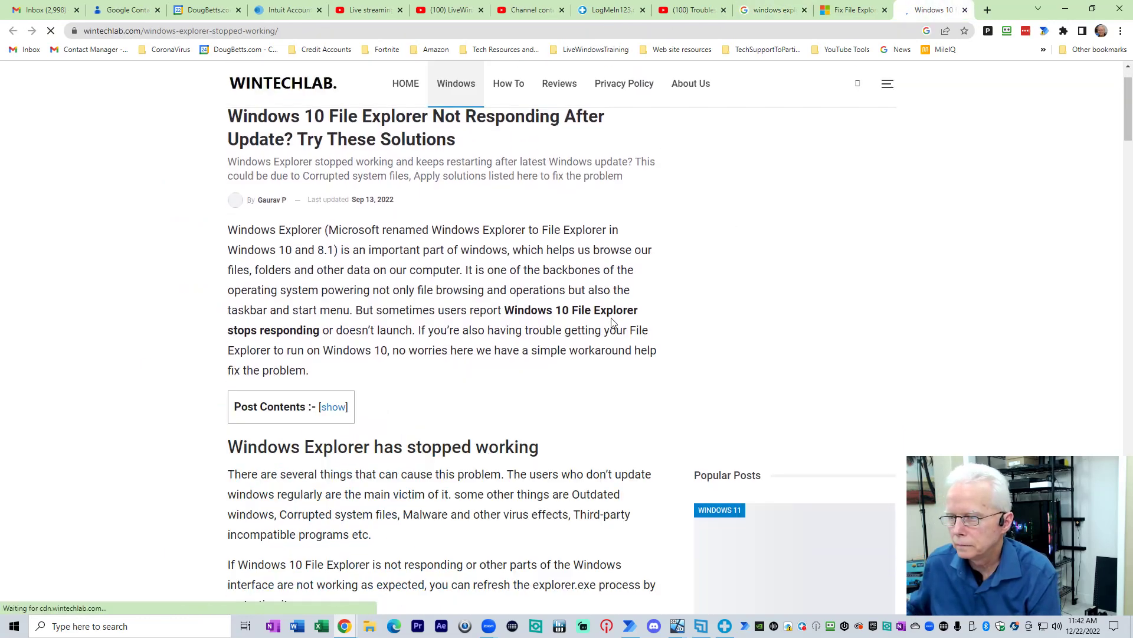
{"action": "scroll", "coordinate": [612, 323], "scroll_direction": "down", "scroll_amount": 1}
{"action": "scroll", "coordinate": [612, 323], "scroll_direction": "down", "scroll_amount": 1}
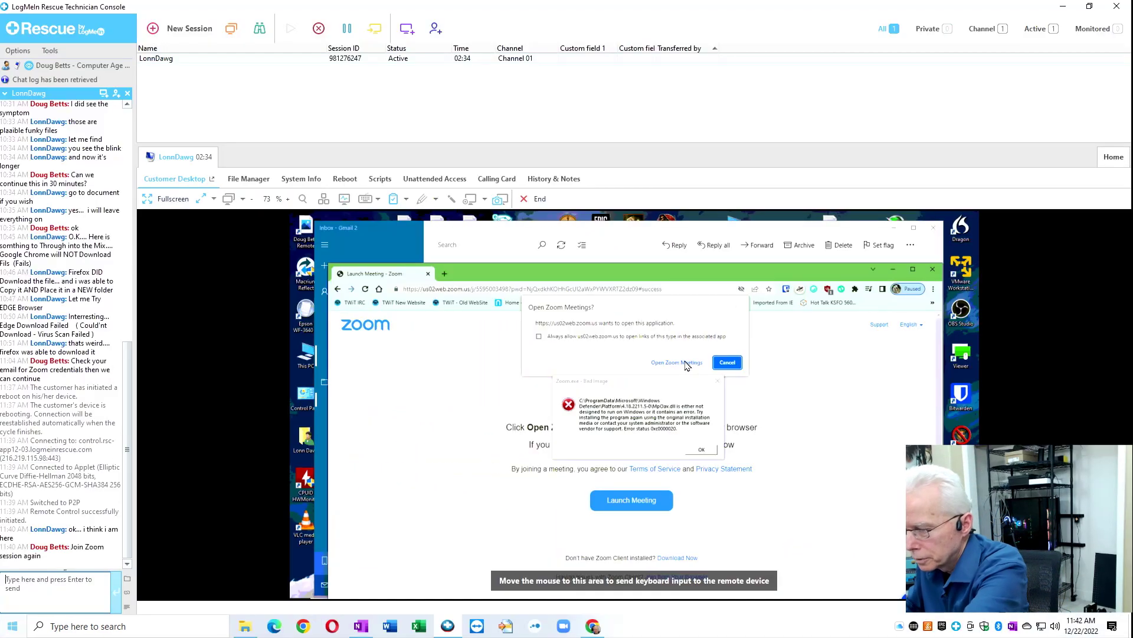
Switch to the LogMeIn Rescue Technician Console, show the client's desktop in full screen and examine the Zoom.exe Bad Image error.
{"action": "left_click", "coordinate": [702, 450]}
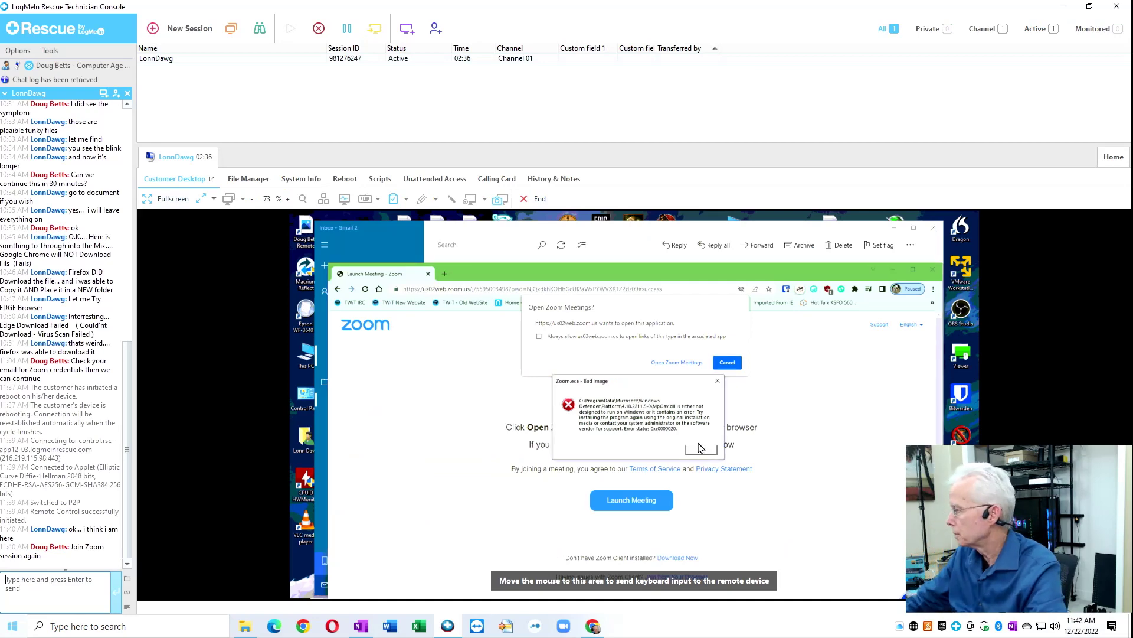
{"action": "left_click", "coordinate": [8, 628]}
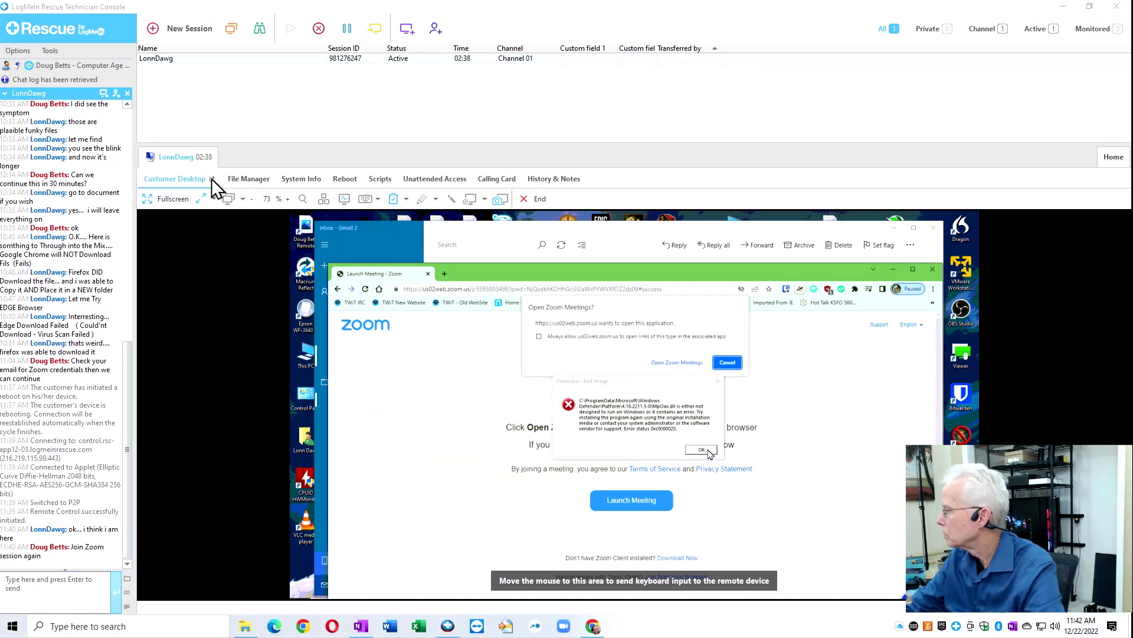
{"action": "left_click", "coordinate": [176, 198]}
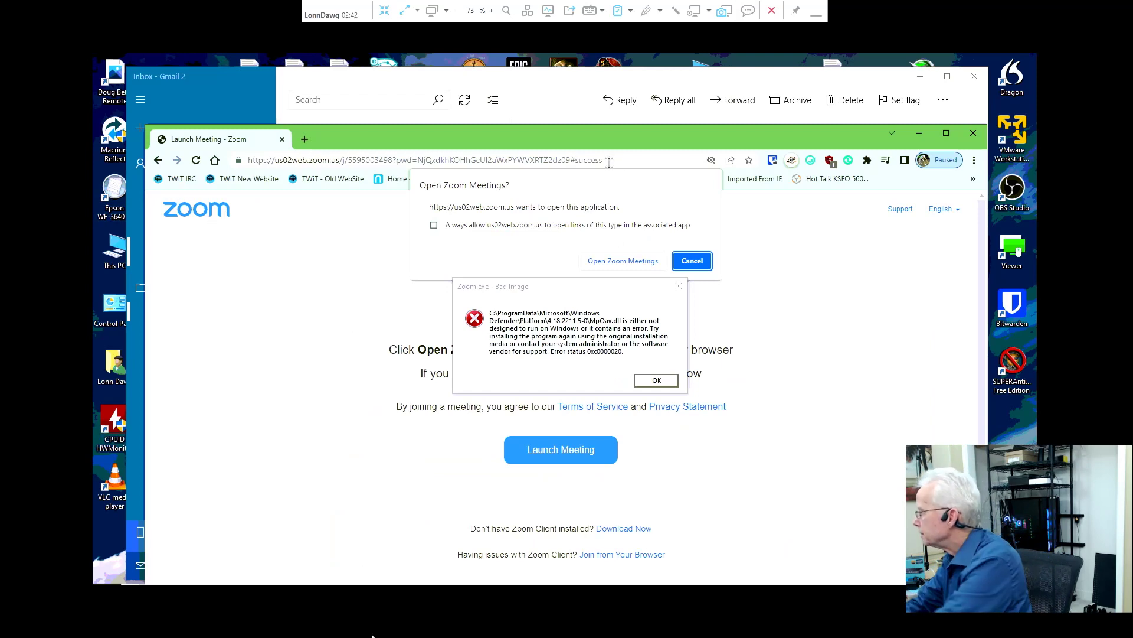
{"action": "left_click_drag", "start_coordinate": [607, 160], "coordinate": [614, 328]}
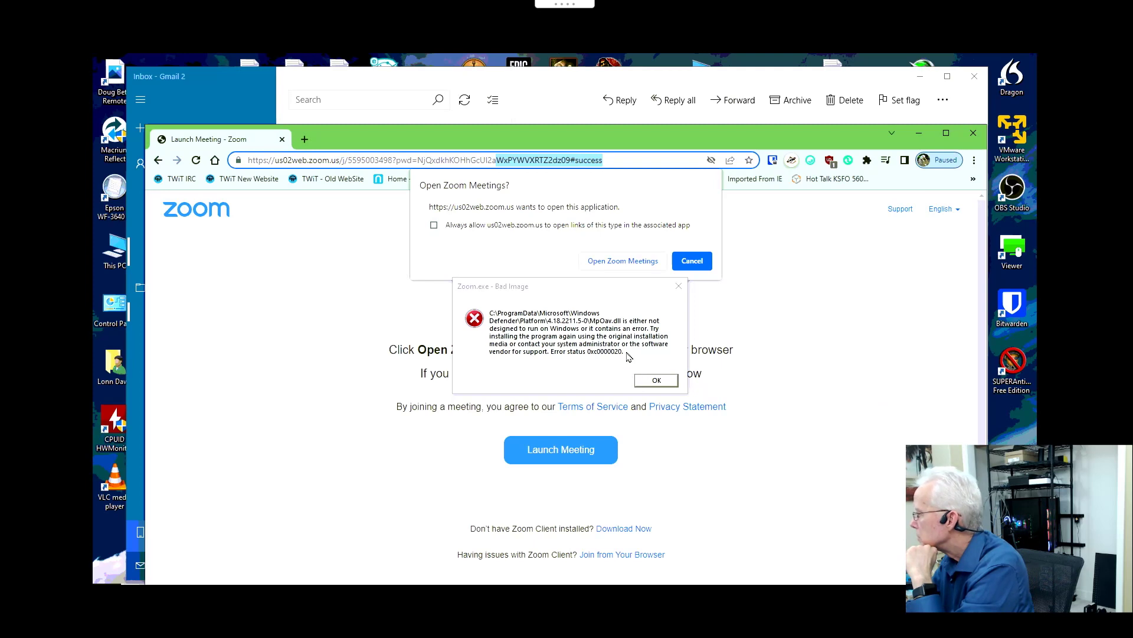
Dismiss the successive Zoom.exe Bad Image errors on the client's computer and join the Zoom meeting without video.
{"action": "left_click", "coordinate": [650, 380]}
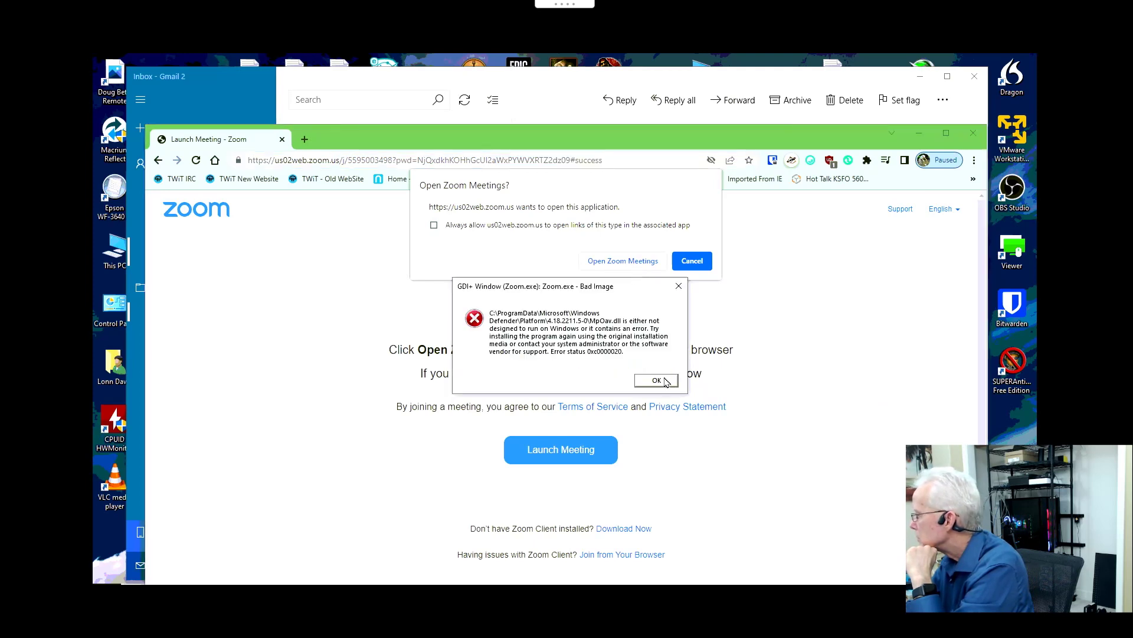
{"action": "left_click", "coordinate": [663, 381]}
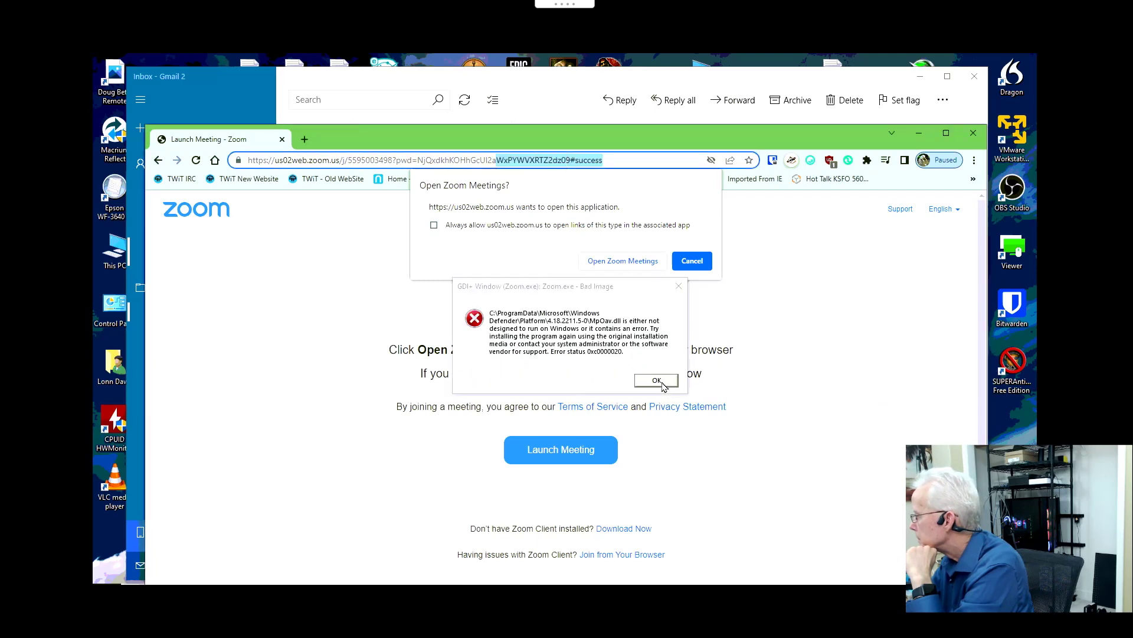
{"action": "left_click", "coordinate": [663, 384]}
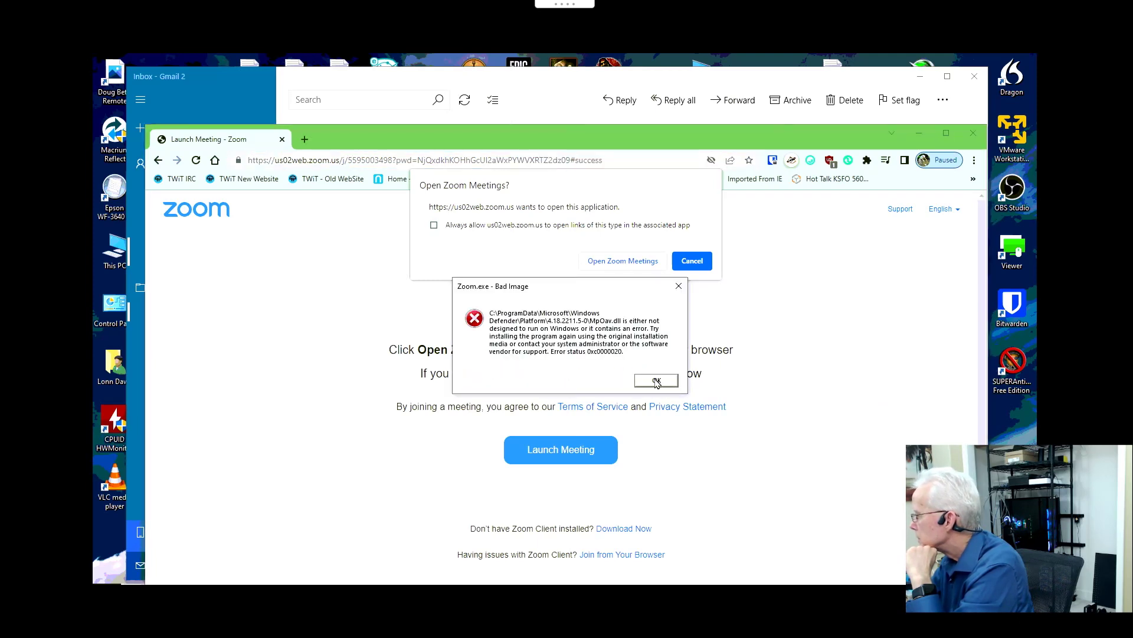
{"action": "left_click", "coordinate": [657, 382]}
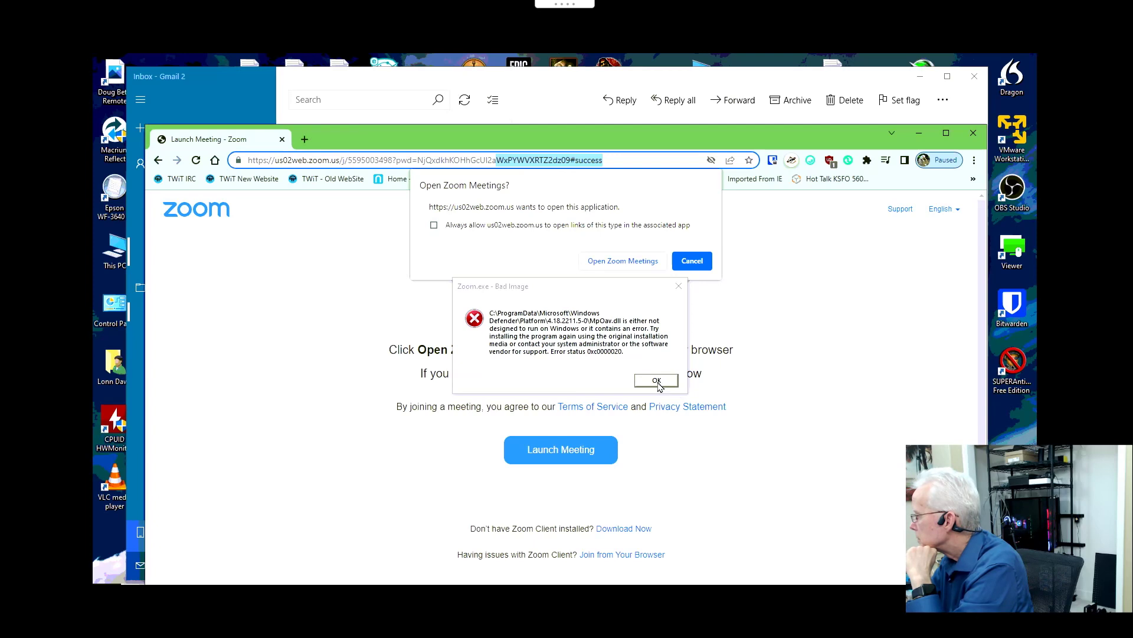
{"action": "left_click", "coordinate": [657, 381]}
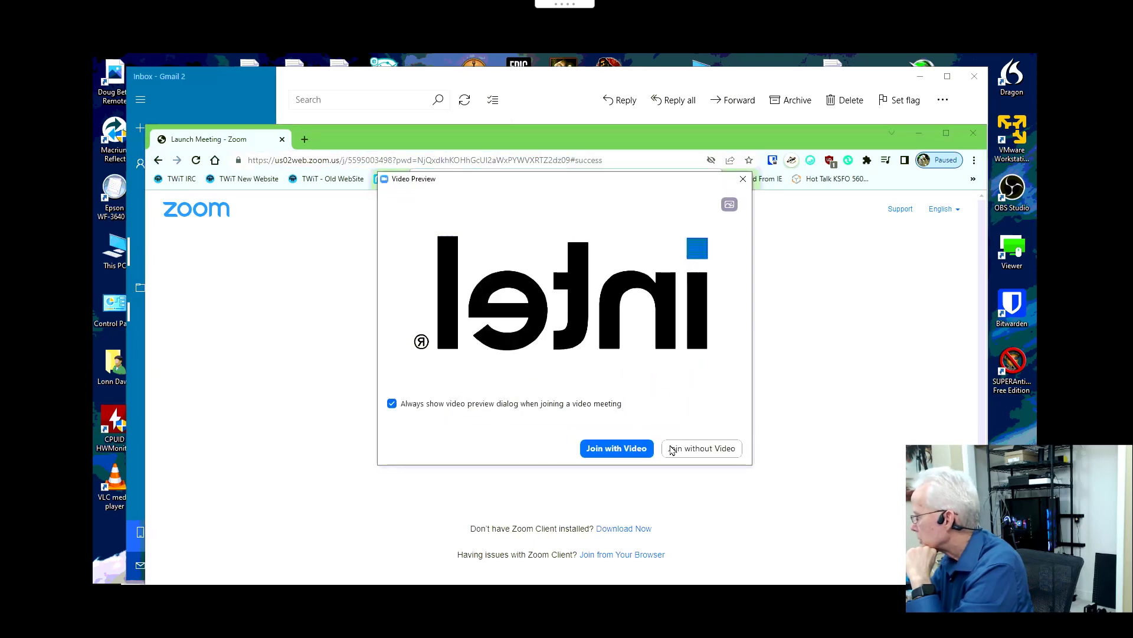
{"action": "left_click", "coordinate": [702, 449]}
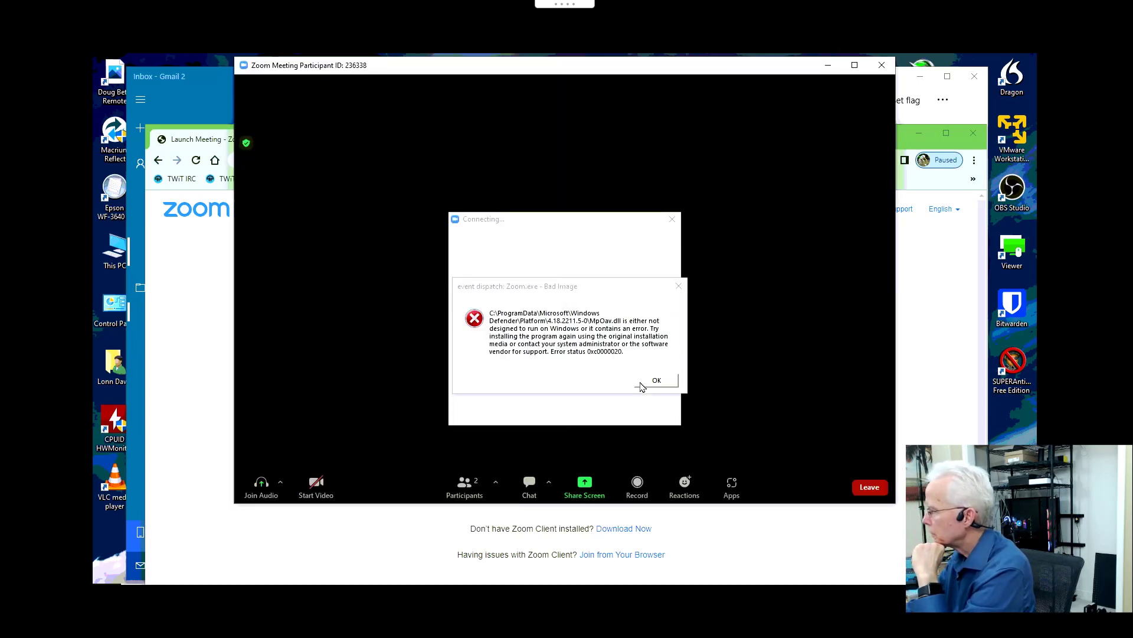
Dismiss the remaining Zoom.exe and CptHost.exe Bad Image errors and join the meeting with computer audio.
{"action": "left_click", "coordinate": [654, 383]}
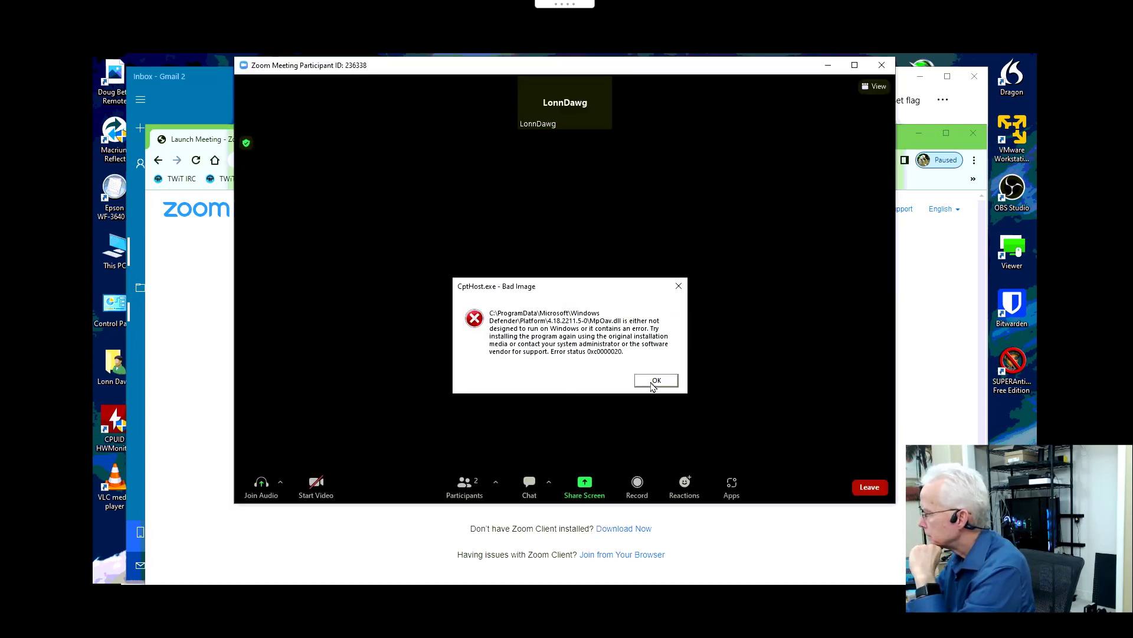
{"action": "left_click", "coordinate": [654, 383]}
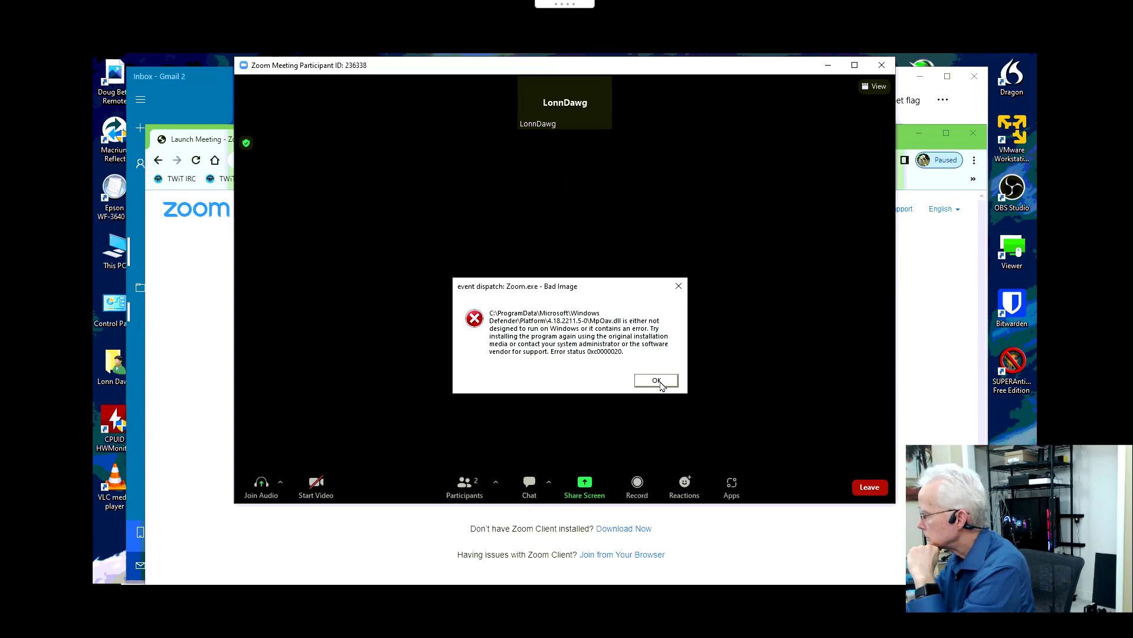
{"action": "left_click", "coordinate": [662, 383]}
{"action": "left_click", "coordinate": [662, 382]}
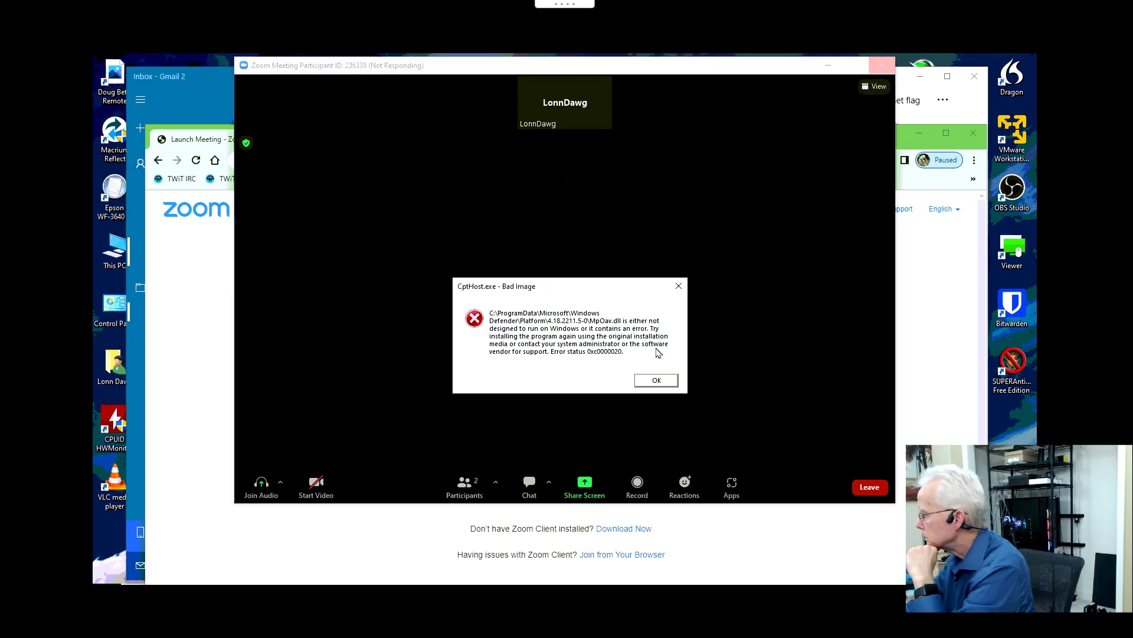
{"action": "left_click", "coordinate": [663, 383]}
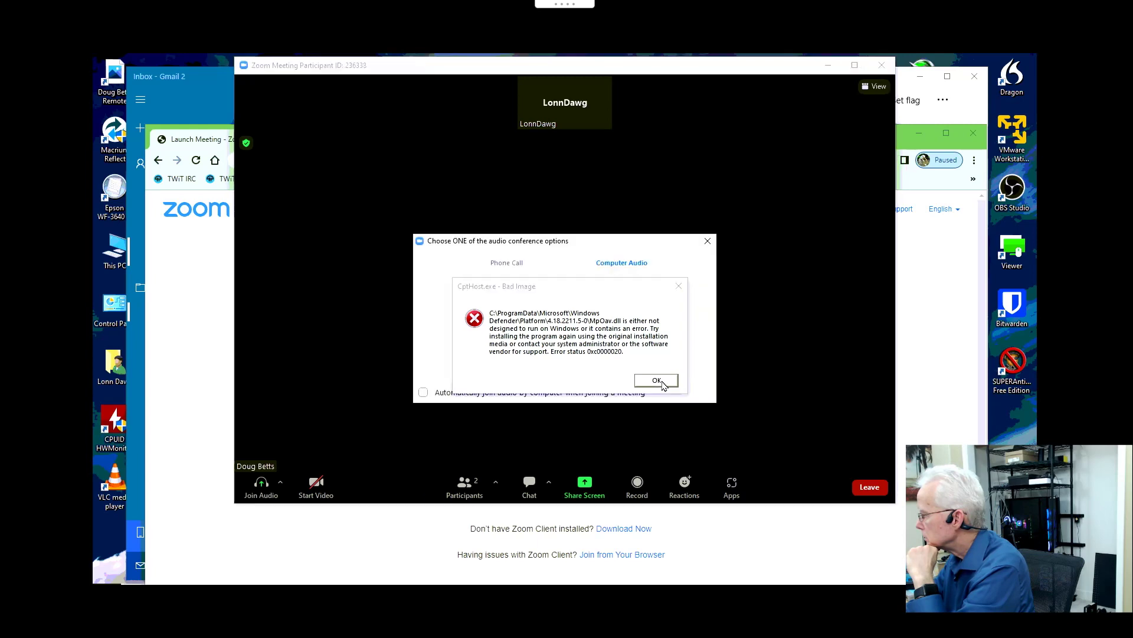
{"action": "left_click", "coordinate": [656, 381]}
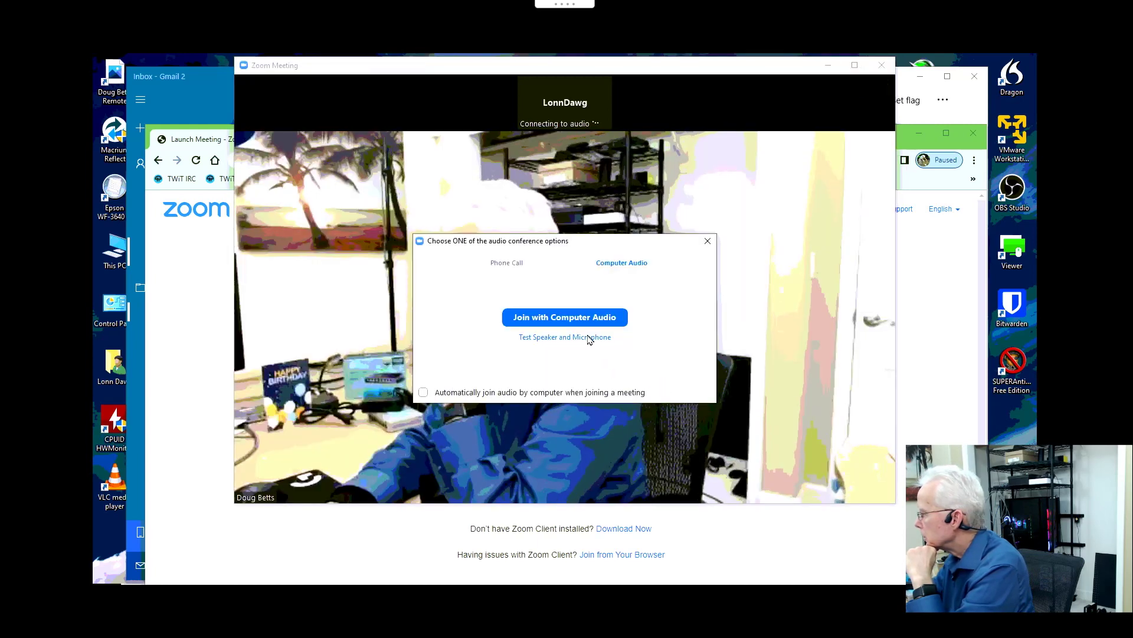
{"action": "left_click", "coordinate": [583, 324]}
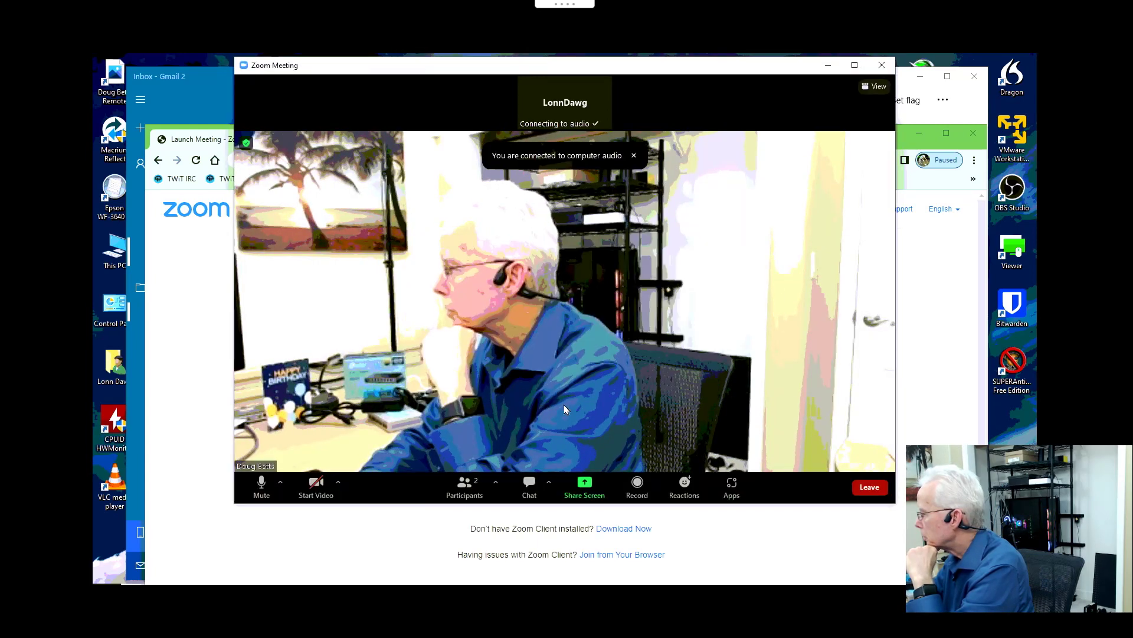
Minimize the client's Zoom, browser and mail windows, cancelling the Open Zoom Meetings prompt and moving the floating video thumbnail lower on the desktop.
{"action": "left_click", "coordinate": [828, 66]}
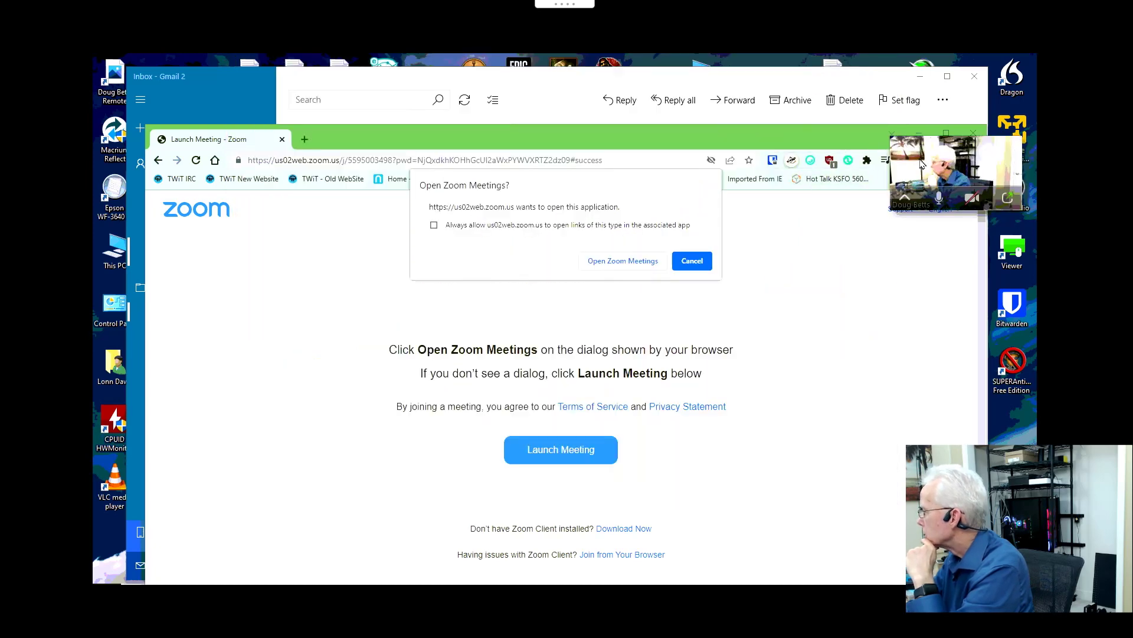
{"action": "left_click_drag", "start_coordinate": [909, 235], "coordinate": [908, 484]}
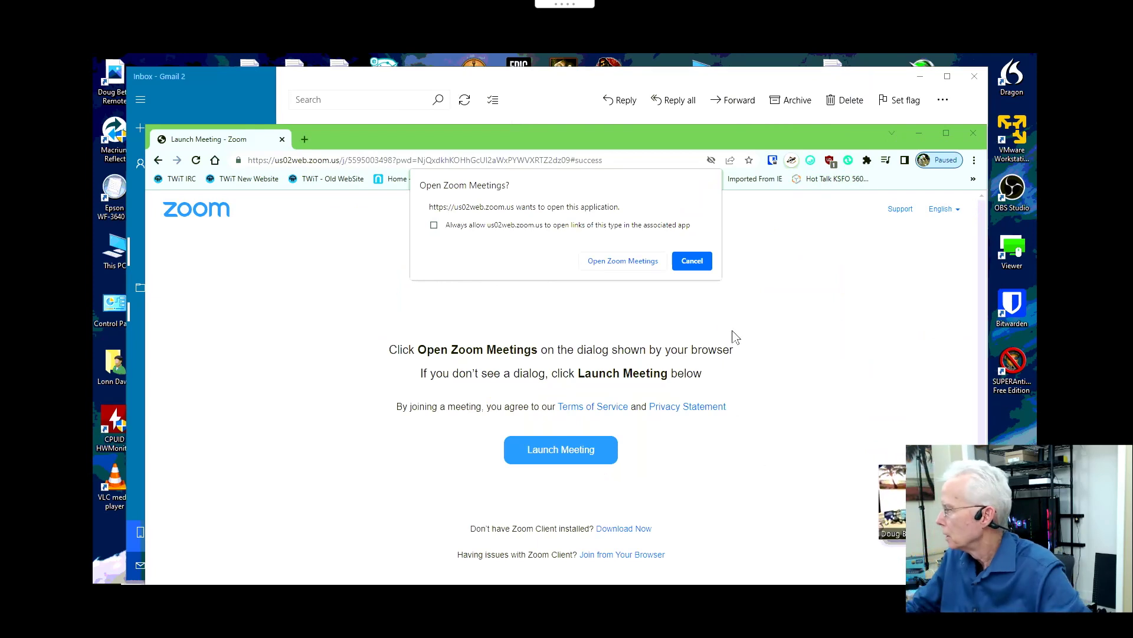
{"action": "left_click", "coordinate": [692, 261]}
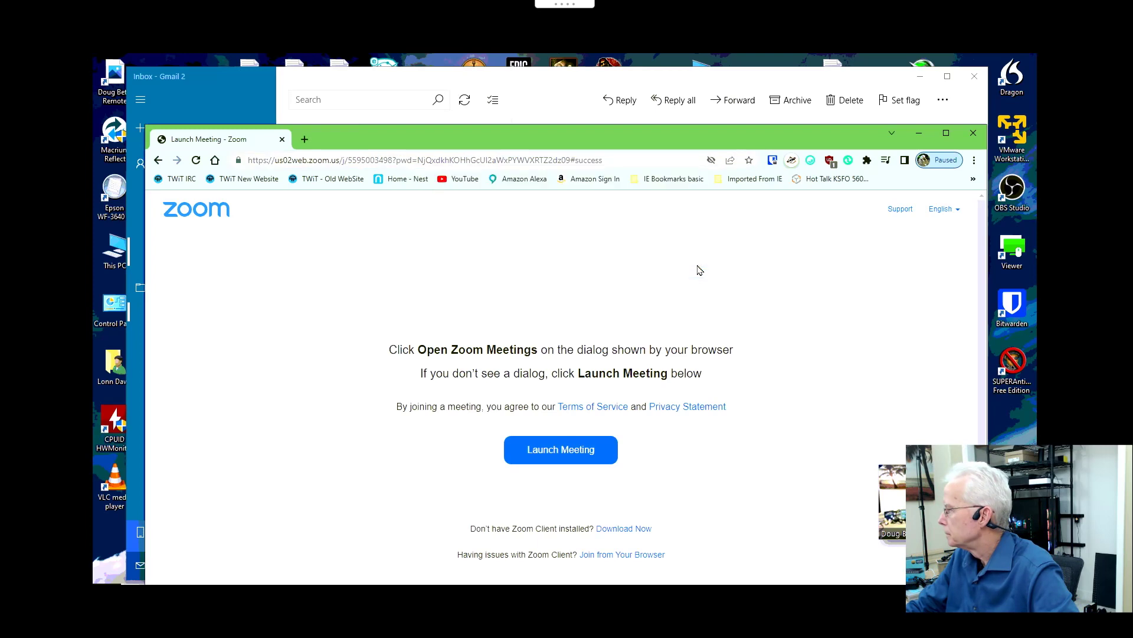
{"action": "left_click", "coordinate": [921, 135]}
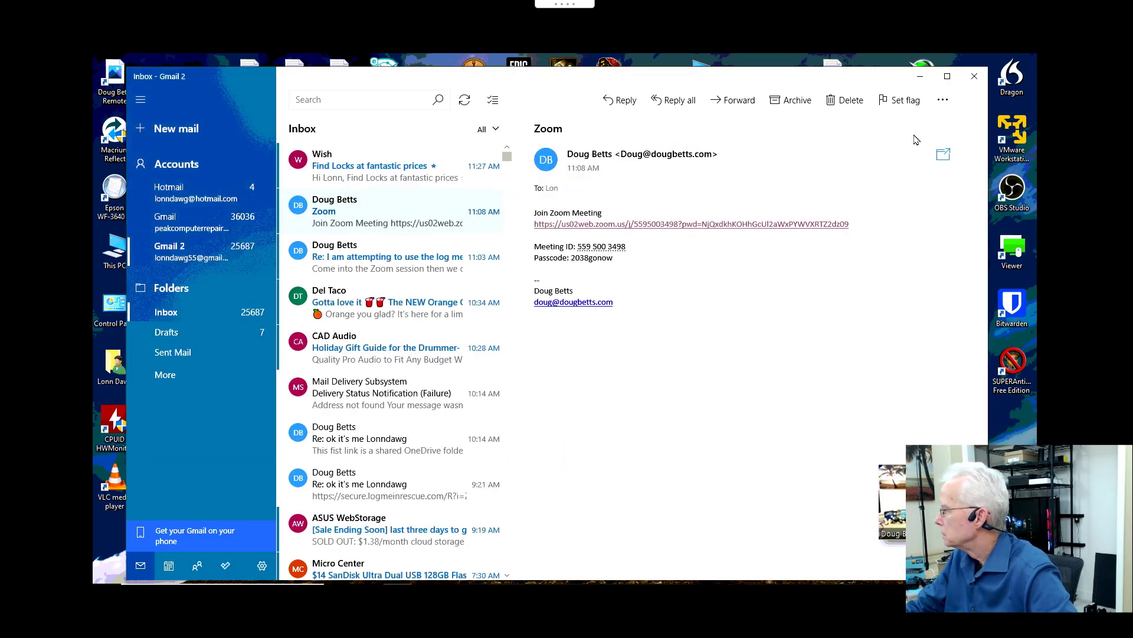
{"action": "left_click", "coordinate": [924, 80]}
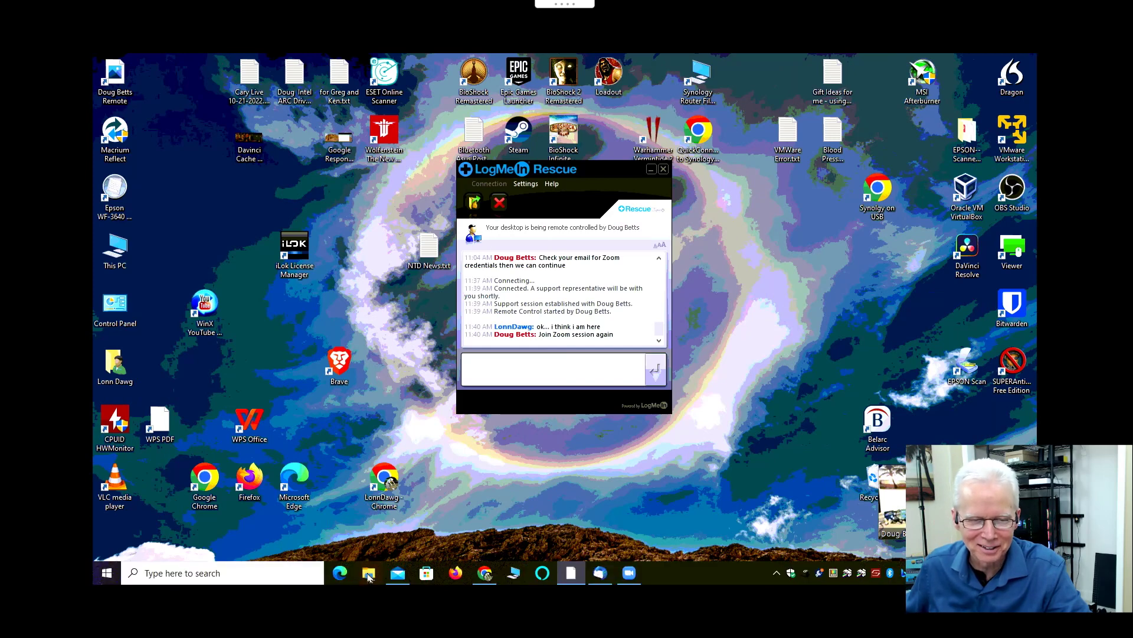
Stretch the client's remote desktop to fill the viewing window and minimize the LogMeIn Rescue chat window.
{"action": "left_click", "coordinate": [369, 574]}
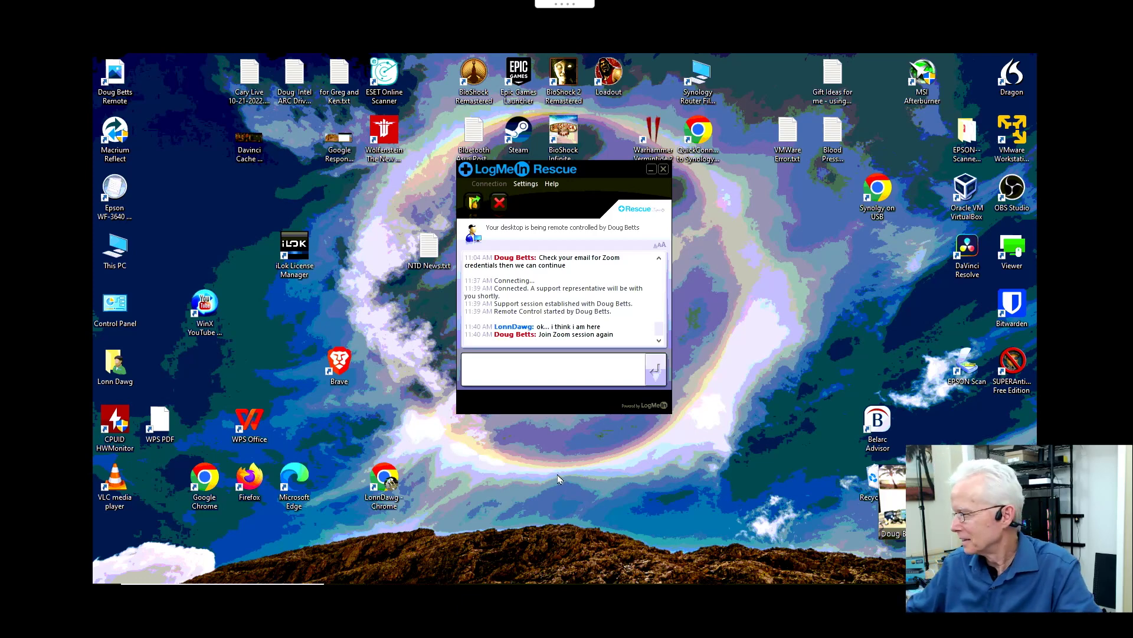
{"action": "mouse_move", "coordinate": [564, 1]}
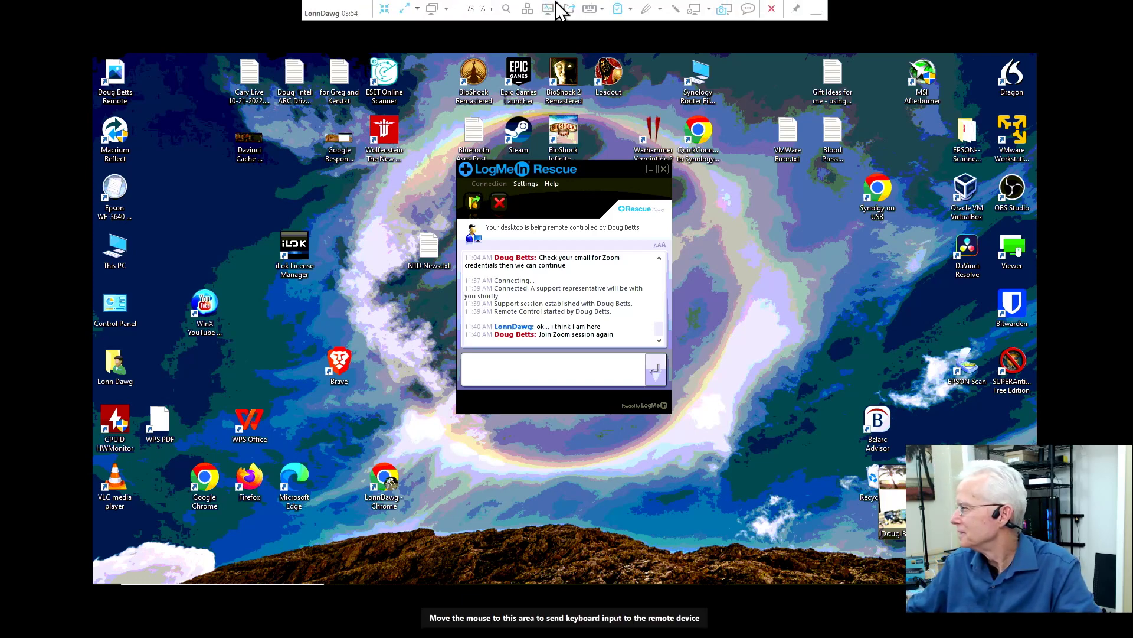
{"action": "left_click", "coordinate": [418, 11]}
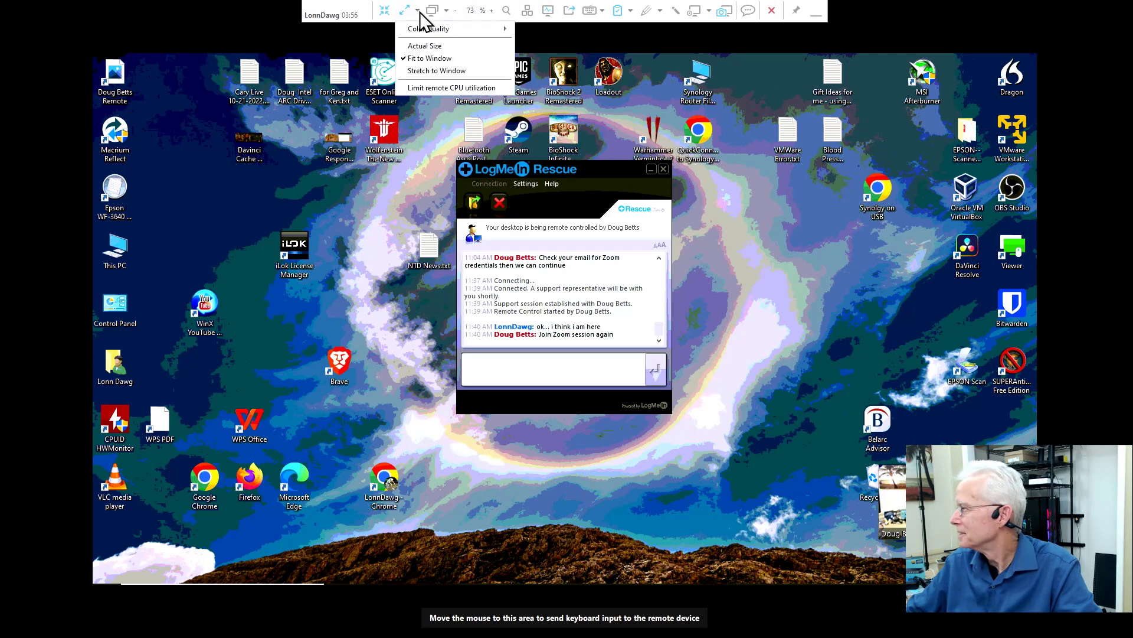
{"action": "left_click", "coordinate": [429, 72]}
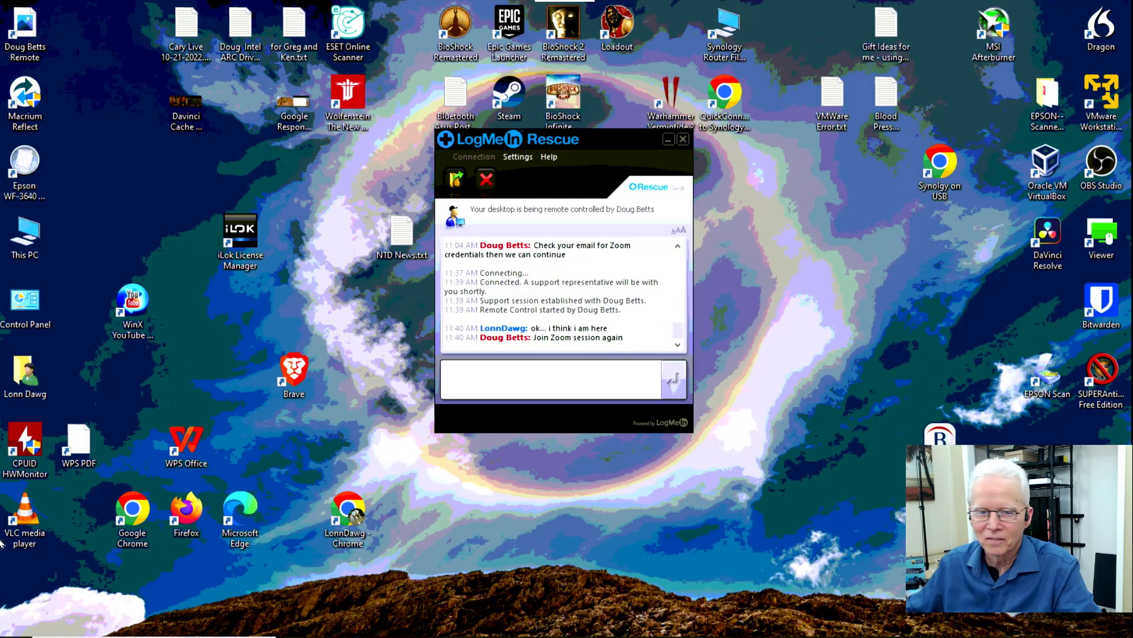
{"action": "left_click", "coordinate": [669, 140]}
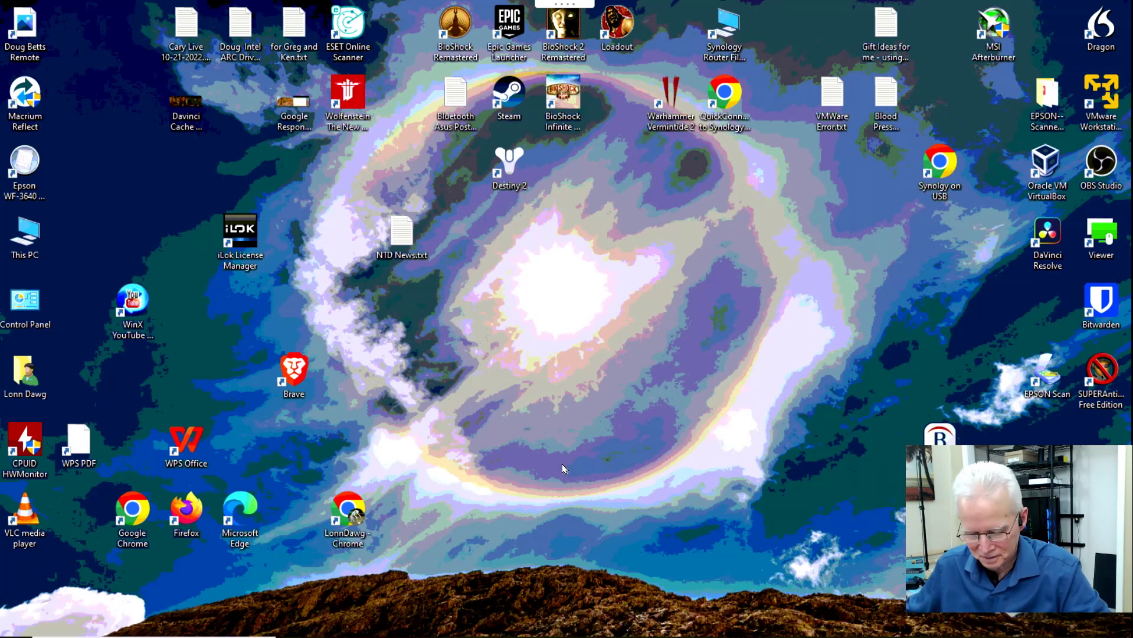
{"action": "mouse_move", "coordinate": [533, 636]}
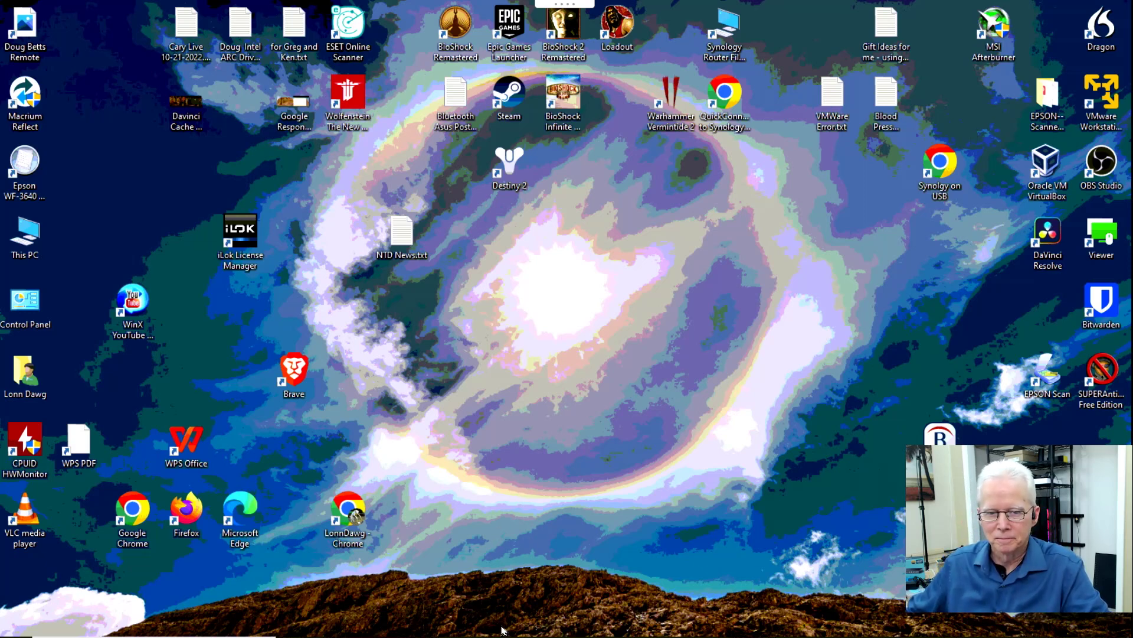
{"action": "mouse_move", "coordinate": [498, 635]}
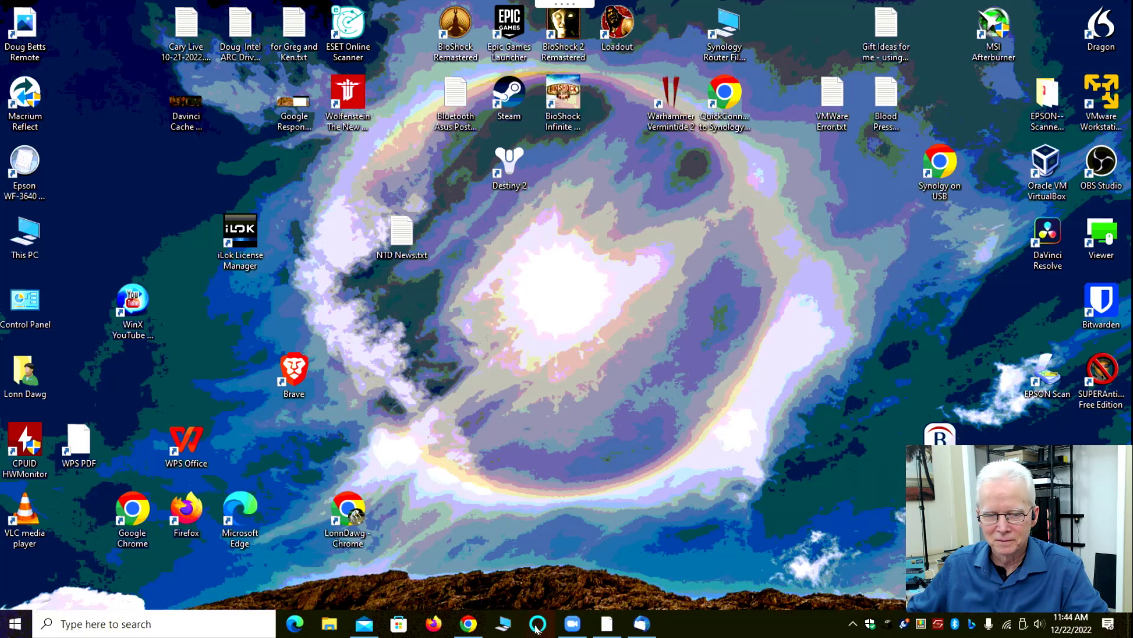
{"action": "mouse_move", "coordinate": [642, 628]}
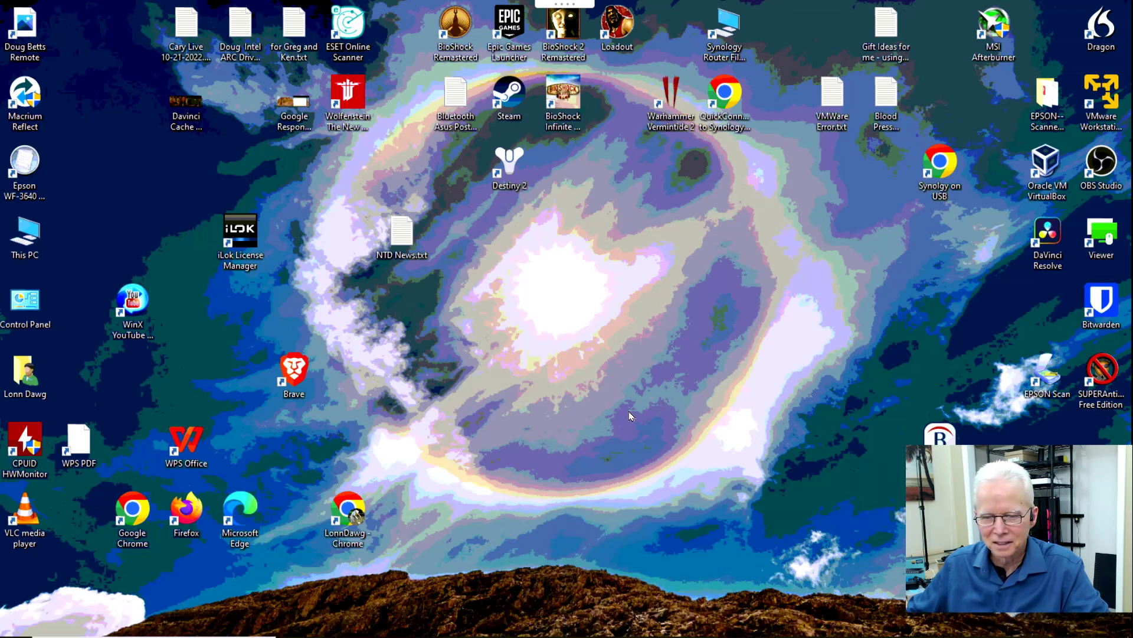
{"action": "left_click", "coordinate": [807, 633]}
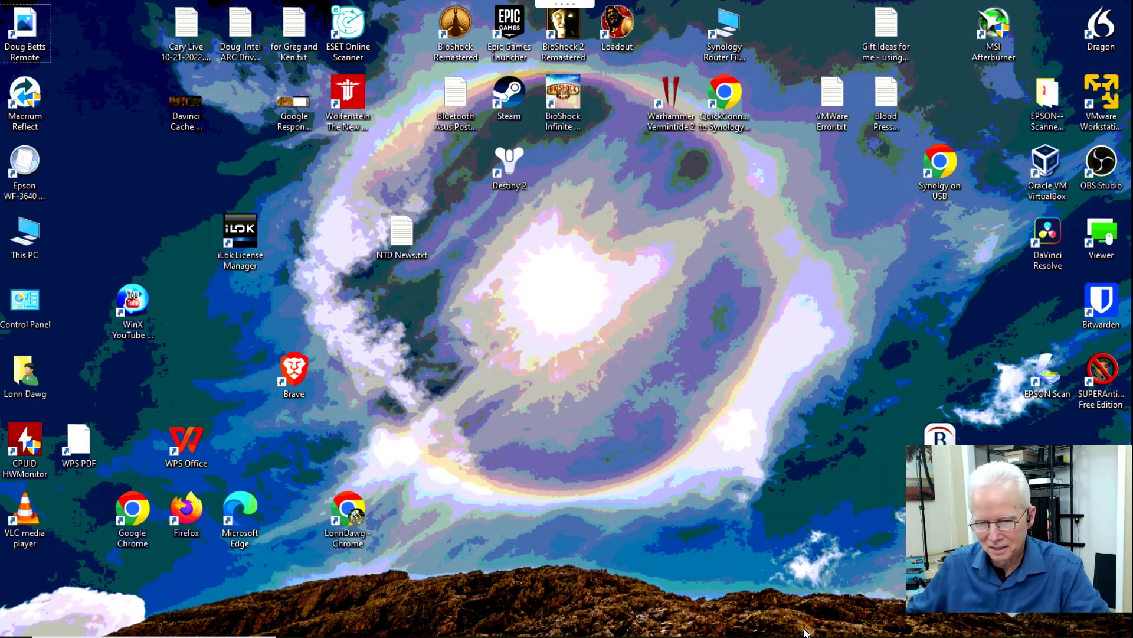
{"action": "key", "text": "super"}
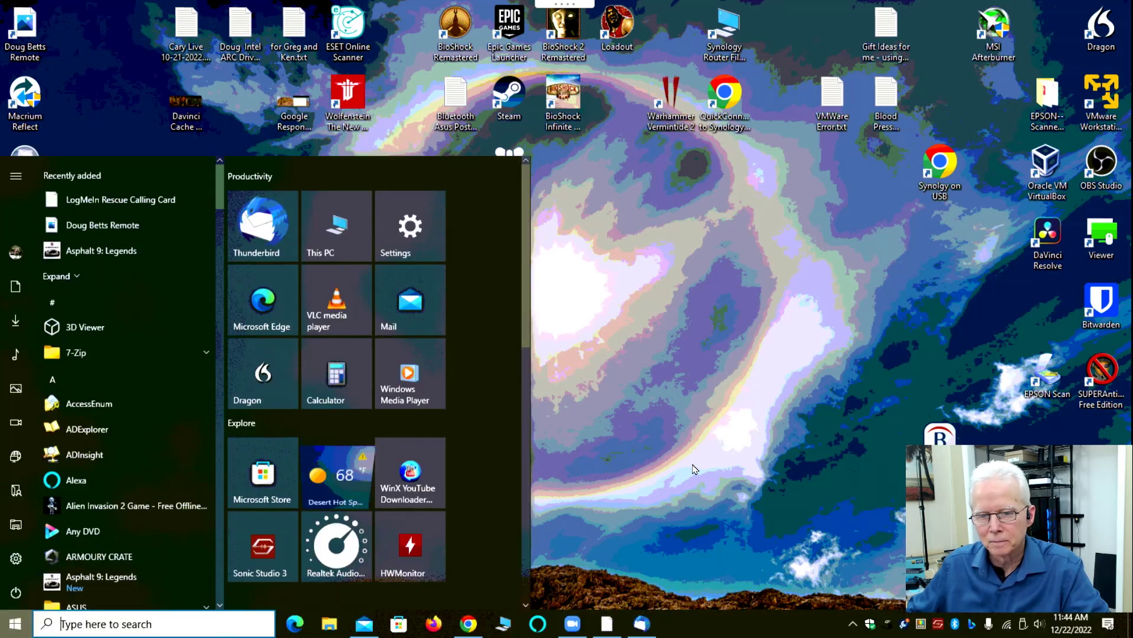
{"action": "left_click", "coordinate": [670, 470]}
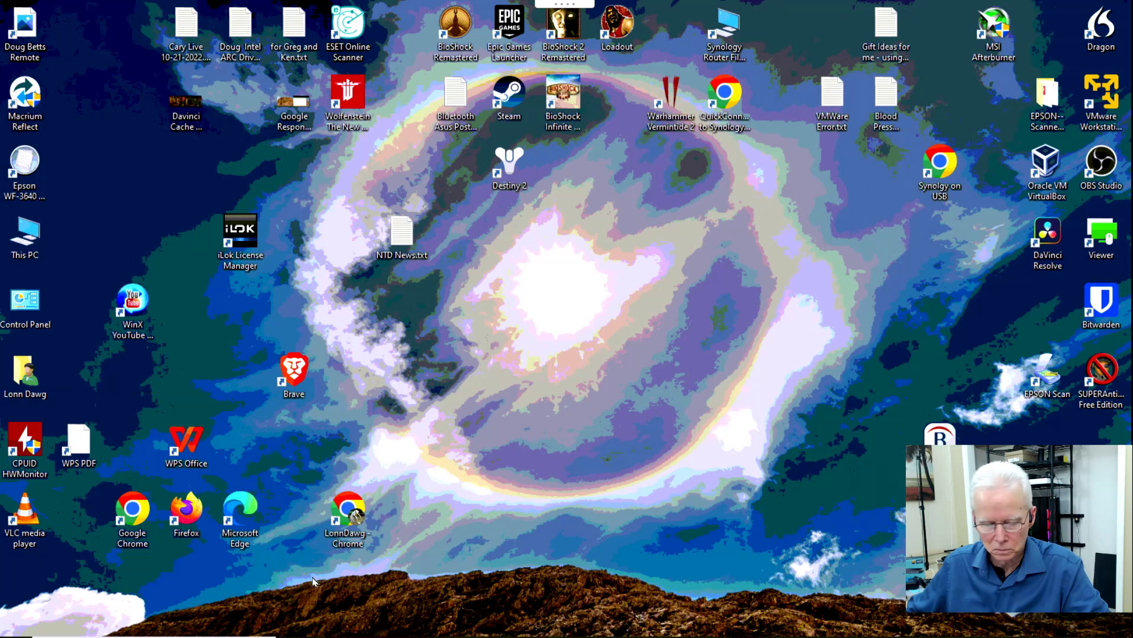
Open Device Manager on the client's computer and review the sound, video and game controllers.
{"action": "left_click", "coordinate": [3, 634]}
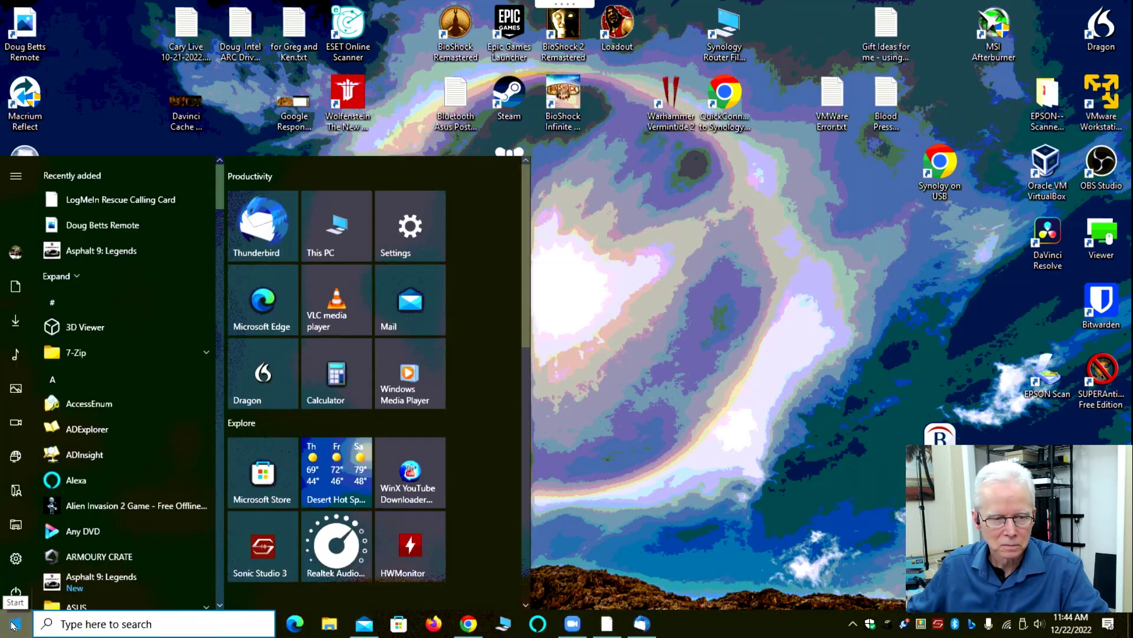
{"action": "right_click", "coordinate": [11, 625]}
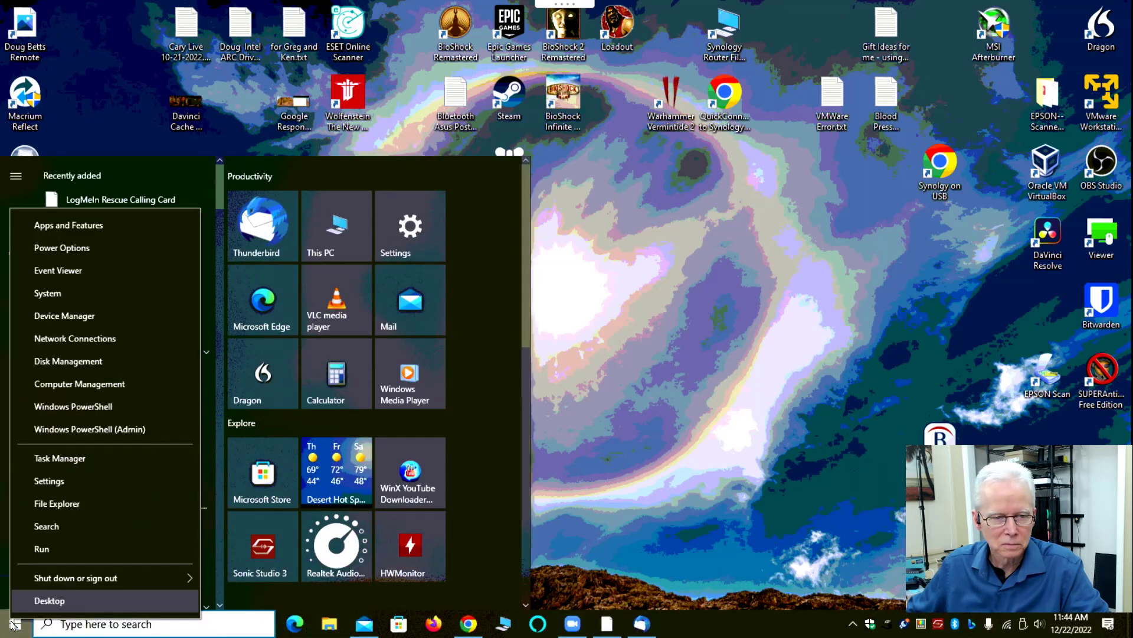
{"action": "left_click", "coordinate": [63, 318]}
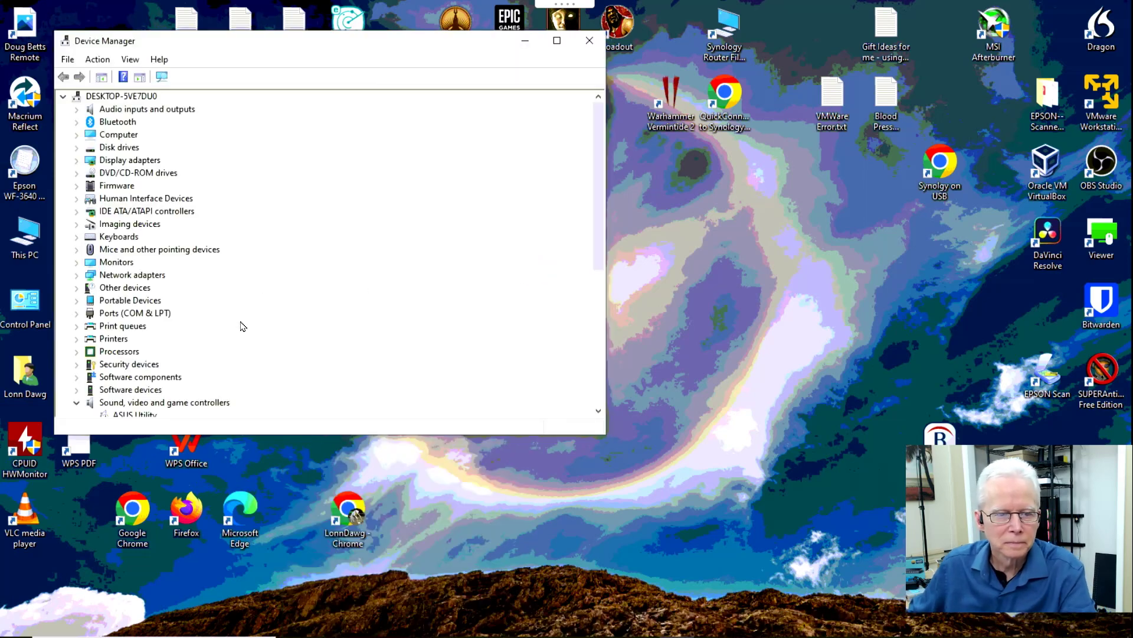
{"action": "scroll", "coordinate": [243, 328], "scroll_direction": "down", "scroll_amount": 3}
{"action": "scroll", "coordinate": [242, 329], "scroll_direction": "down", "scroll_amount": 3}
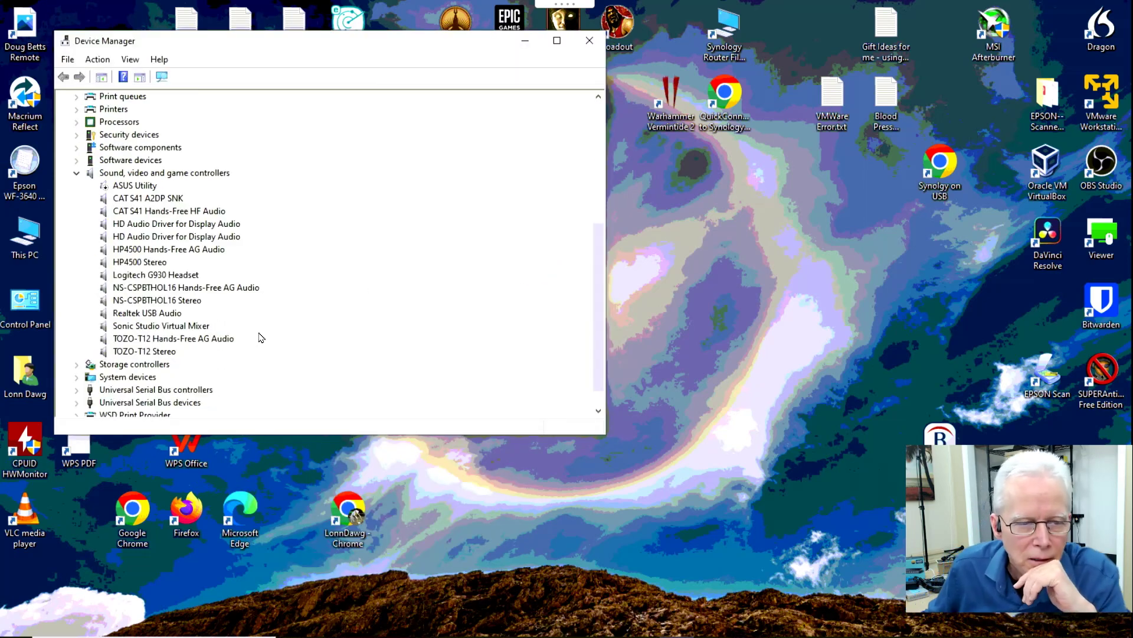
{"action": "scroll", "coordinate": [257, 339], "scroll_direction": "down", "scroll_amount": 1}
{"action": "scroll", "coordinate": [174, 330], "scroll_direction": "up", "scroll_amount": 2}
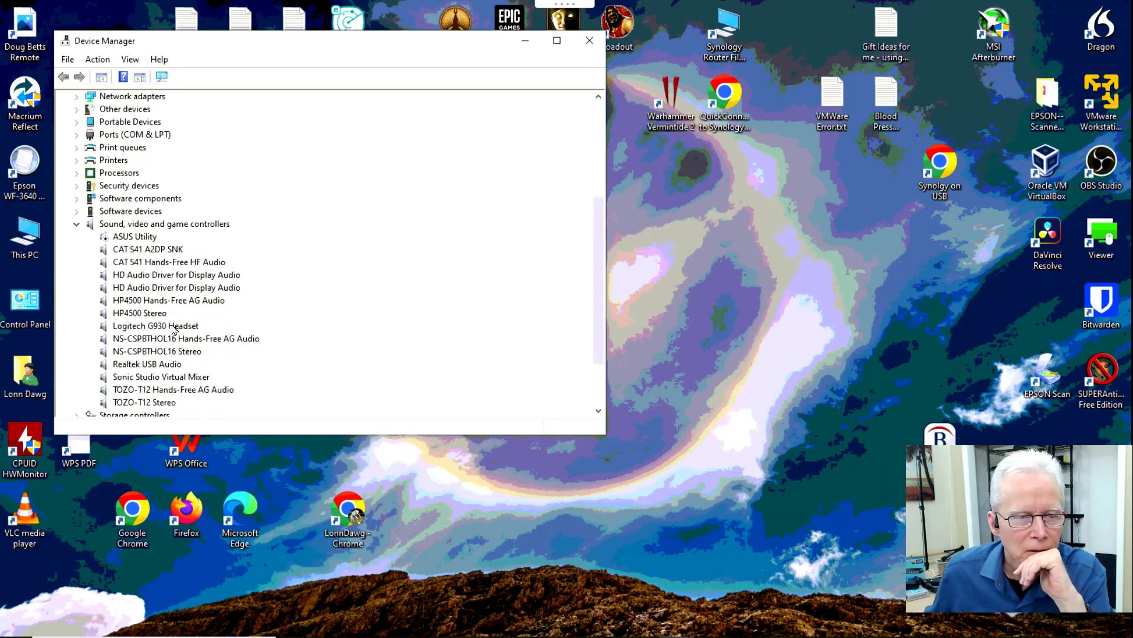
Select the Intel UHD Graphics 750 display adapter in Device Manager and move the window to the middle of the desktop.
{"action": "left_click", "coordinate": [82, 227]}
{"action": "scroll", "coordinate": [140, 256], "scroll_direction": "up", "scroll_amount": 2}
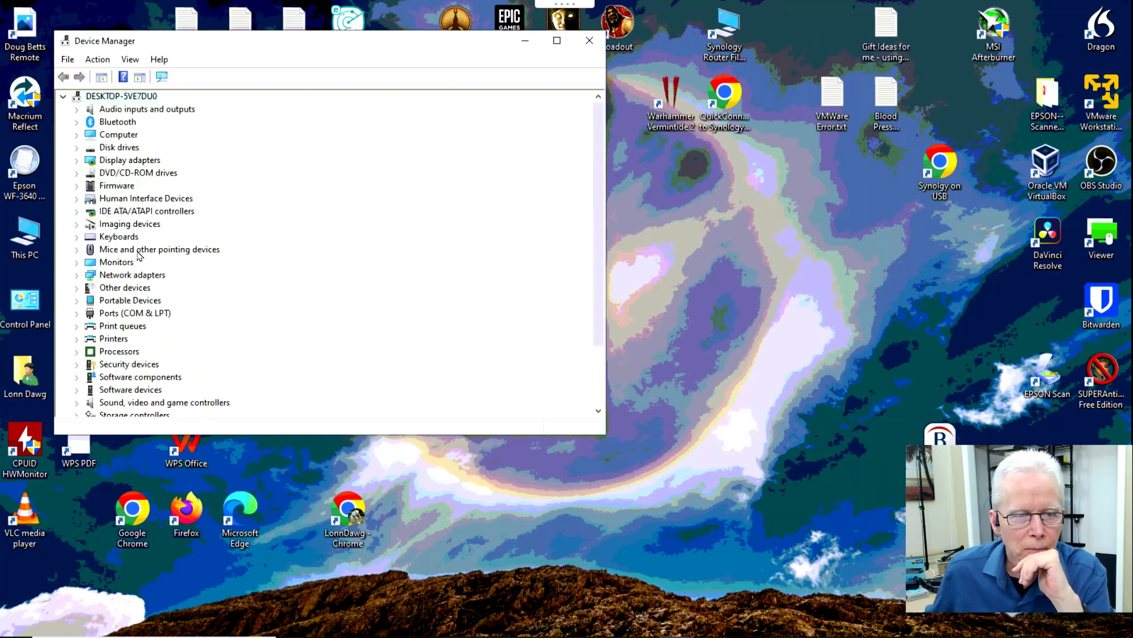
{"action": "left_click", "coordinate": [77, 160]}
{"action": "left_click", "coordinate": [144, 173]}
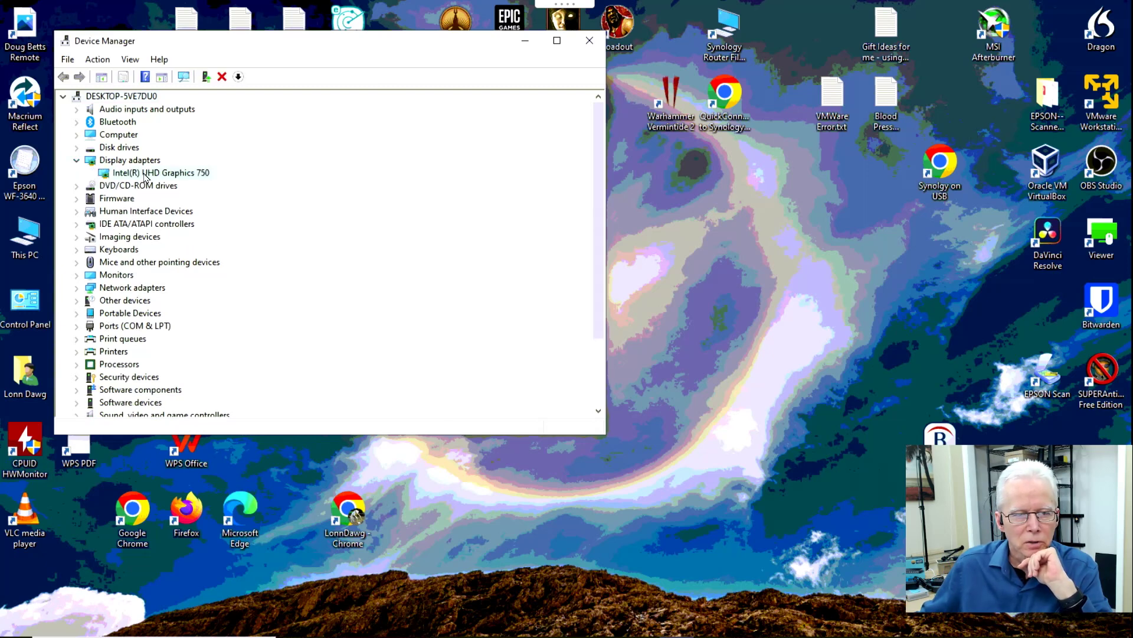
{"action": "left_click_drag", "start_coordinate": [377, 46], "coordinate": [685, 115]}
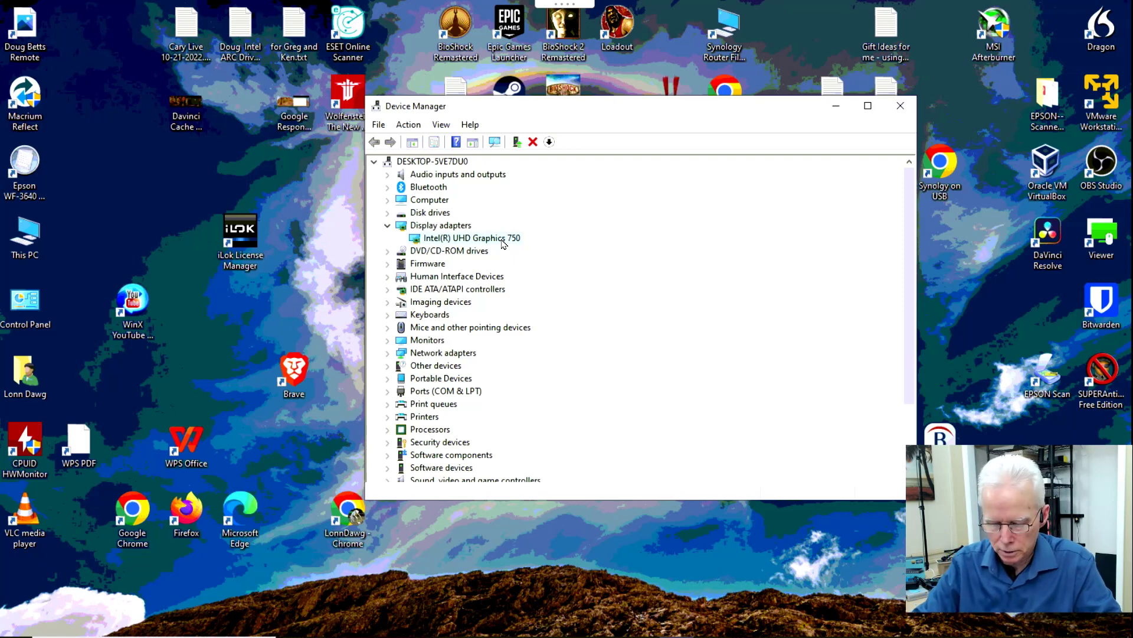
Run appwiz.cpl to open Programs and Features and select Intel Arc Control in the list of installed programs.
{"action": "key", "text": "super+r"}
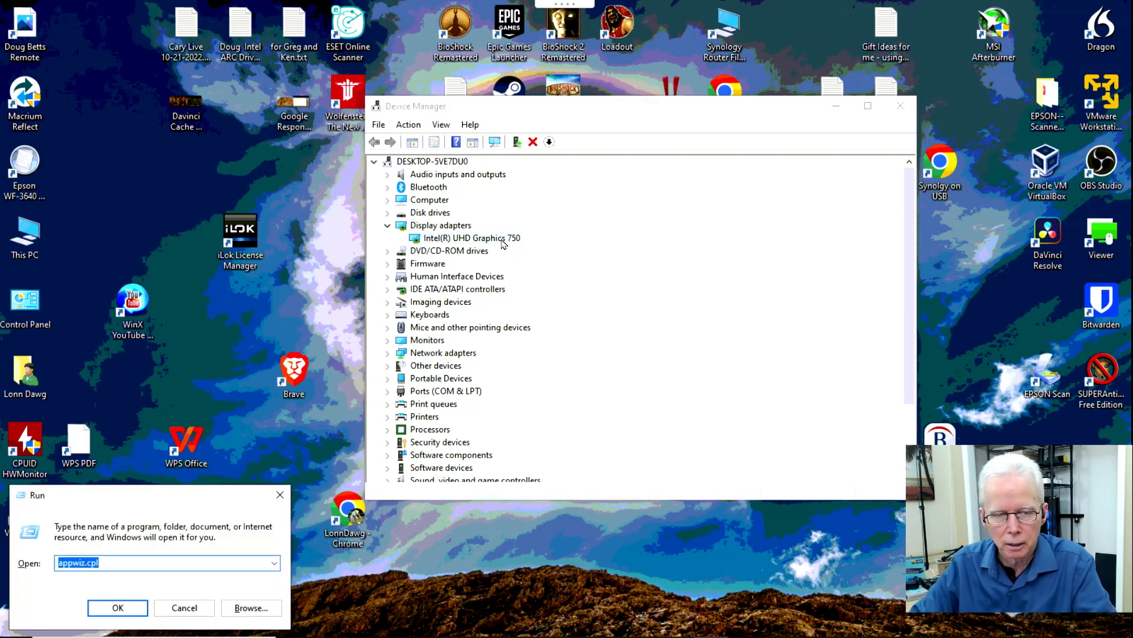
{"action": "key", "text": "Return"}
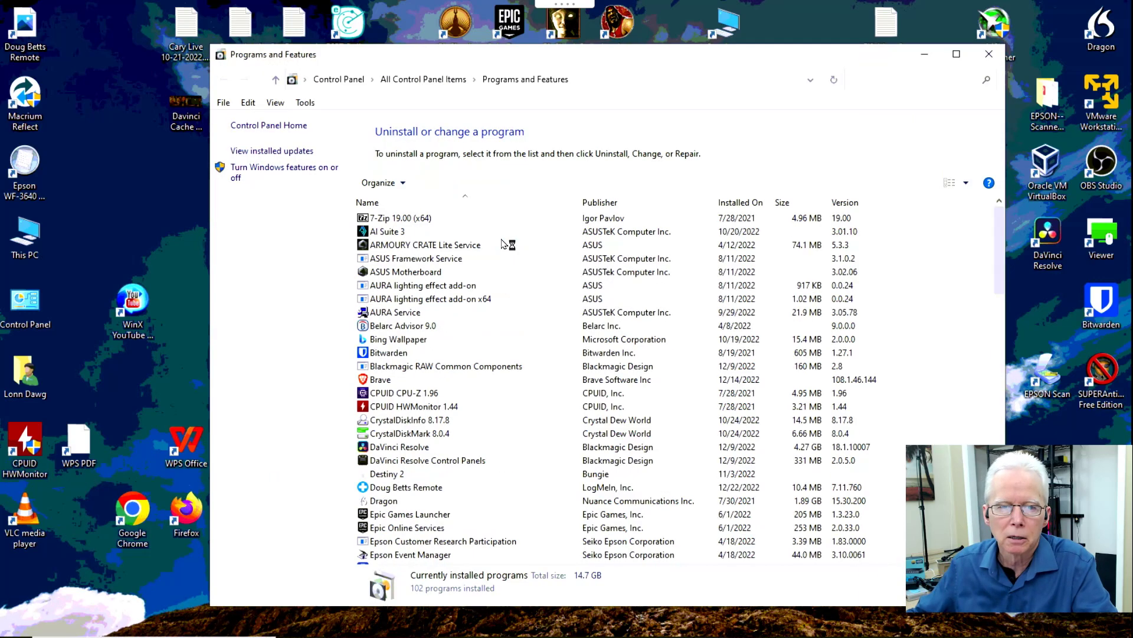
{"action": "scroll", "coordinate": [434, 449], "scroll_direction": "down", "scroll_amount": 5}
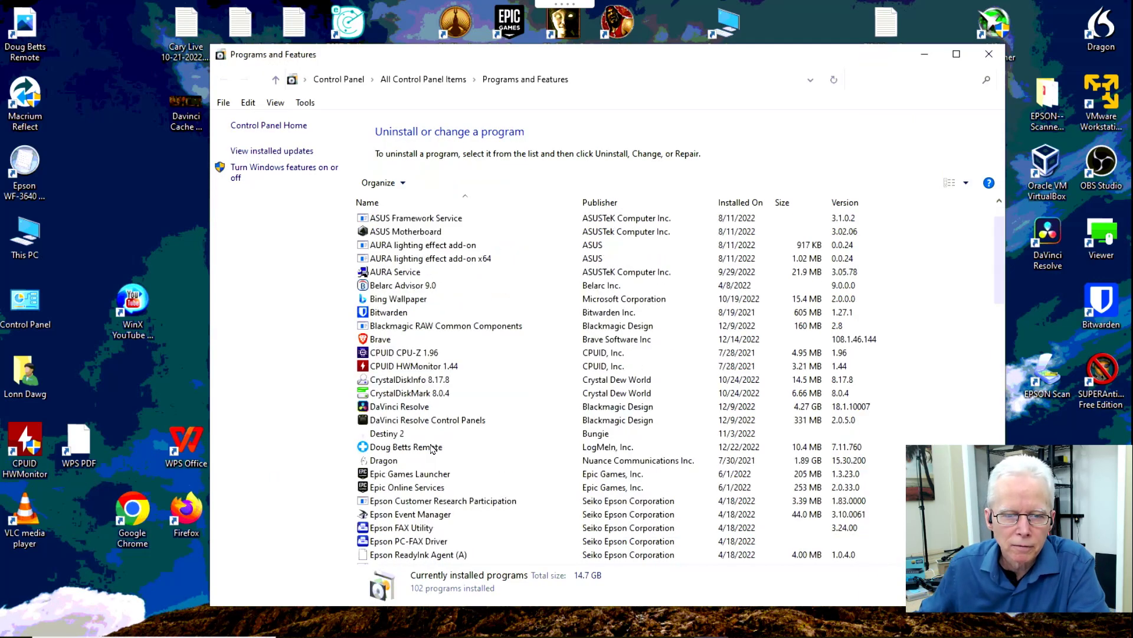
{"action": "scroll", "coordinate": [434, 450], "scroll_direction": "down", "scroll_amount": 3}
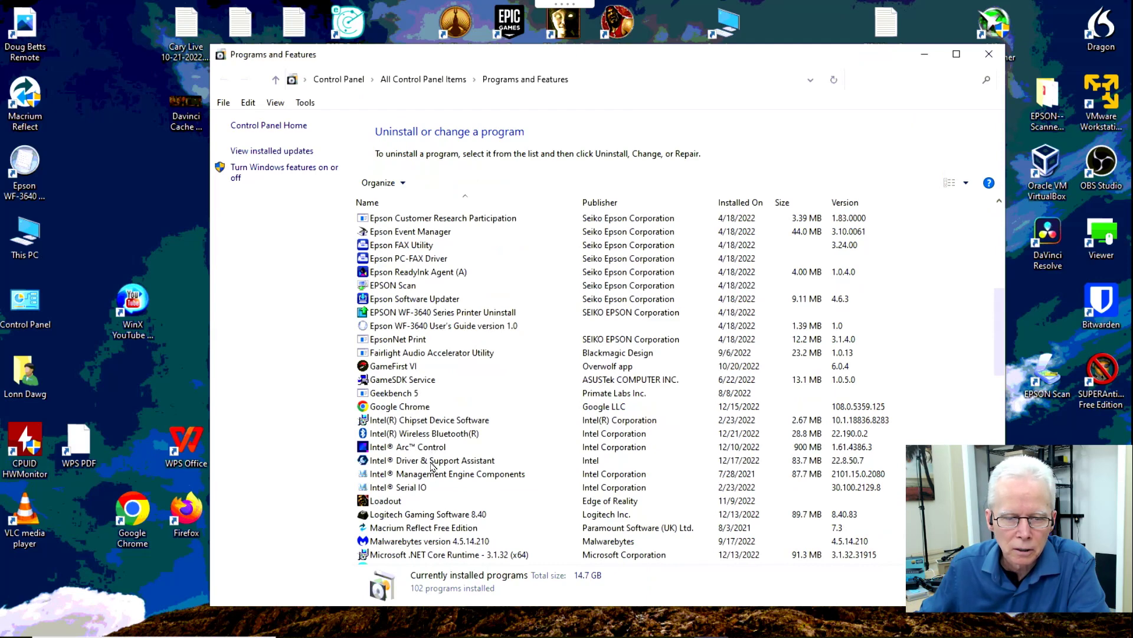
{"action": "left_click", "coordinate": [431, 461]}
{"action": "left_click", "coordinate": [429, 450]}
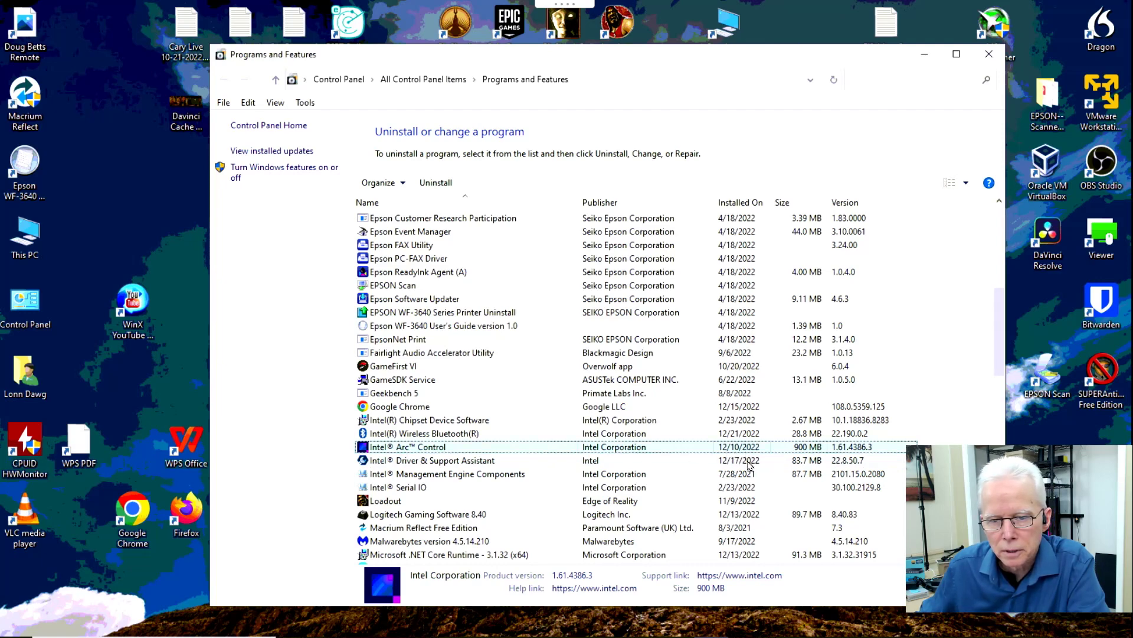
Check the installation dates of Intel Driver & Support Assistant, Management Engine Components, Serial IO and Arc Control.
{"action": "left_click", "coordinate": [748, 461]}
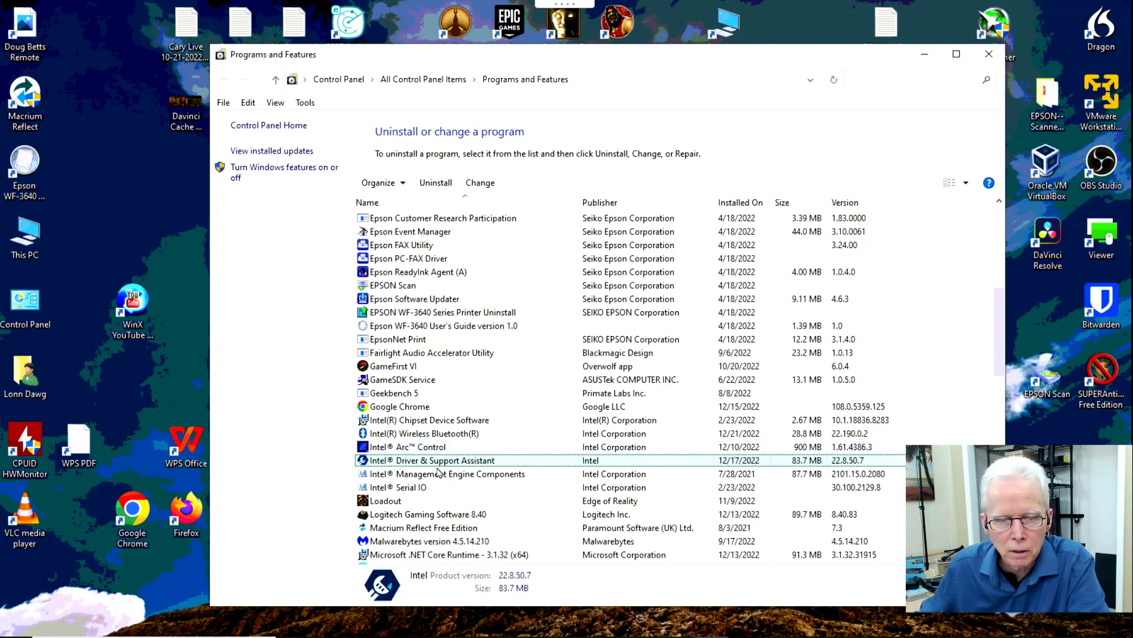
{"action": "left_click", "coordinate": [500, 476]}
{"action": "left_click", "coordinate": [423, 488]}
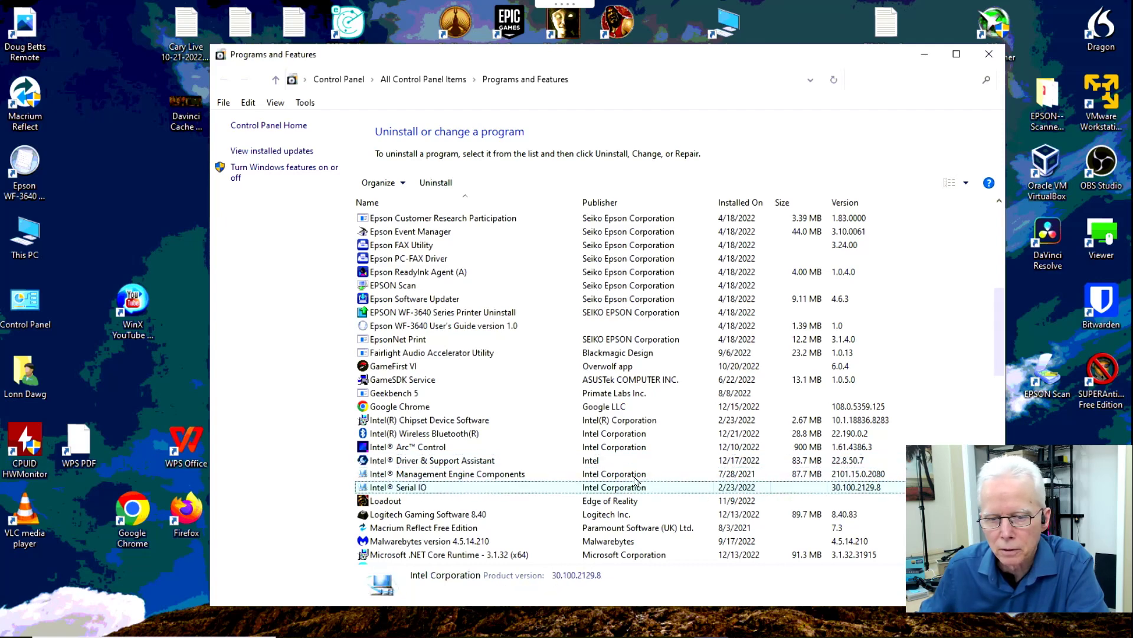
{"action": "left_click", "coordinate": [460, 461]}
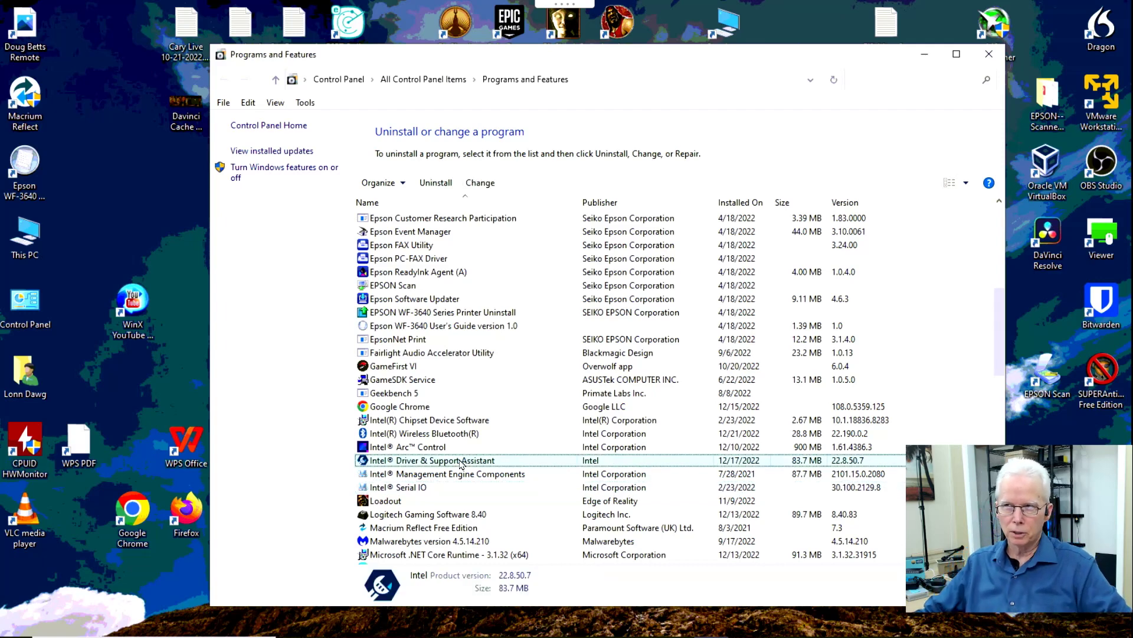
{"action": "left_click", "coordinate": [447, 450]}
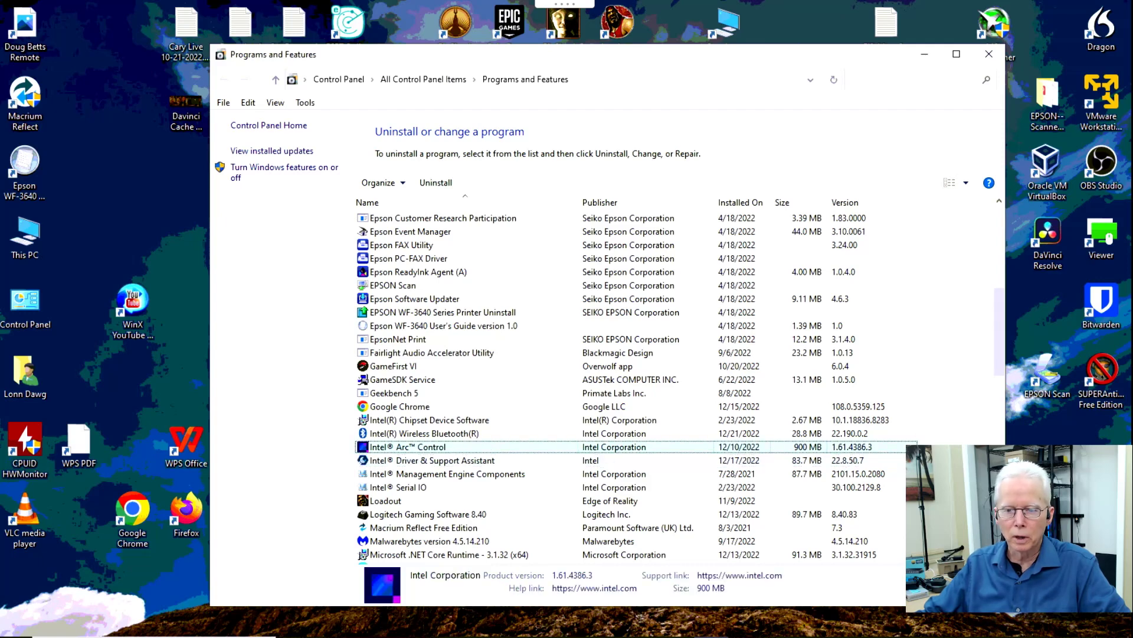
Launch the Intel Driver & Support Assistant update scan in the client's browser and move the browser window higher on the desktop.
{"action": "mouse_move", "coordinate": [702, 636]}
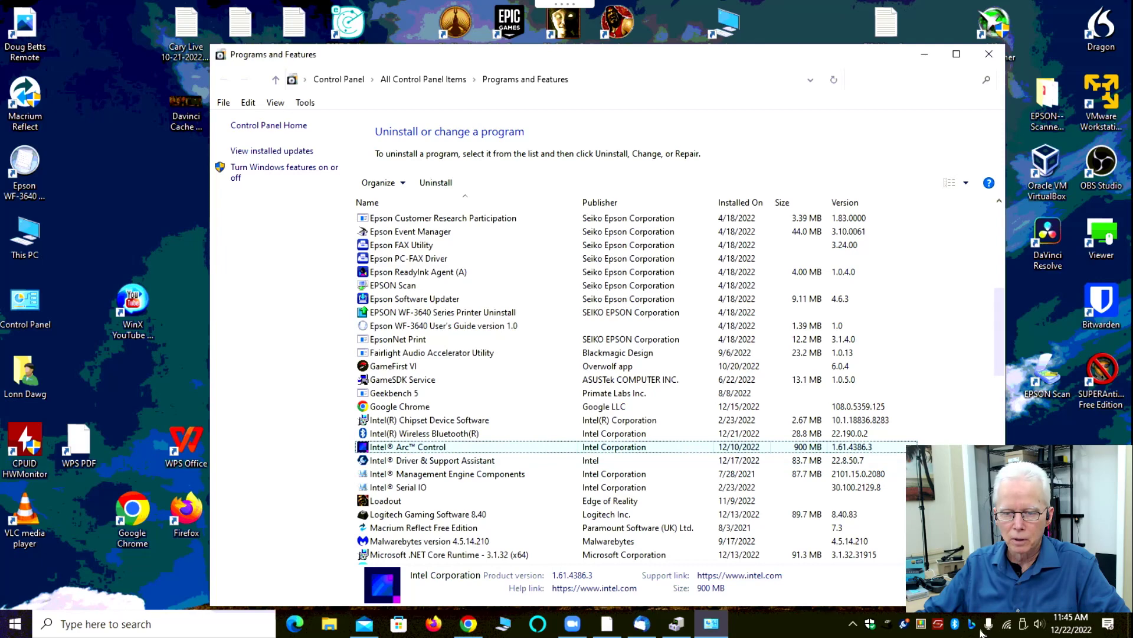
{"action": "left_click", "coordinate": [908, 629]}
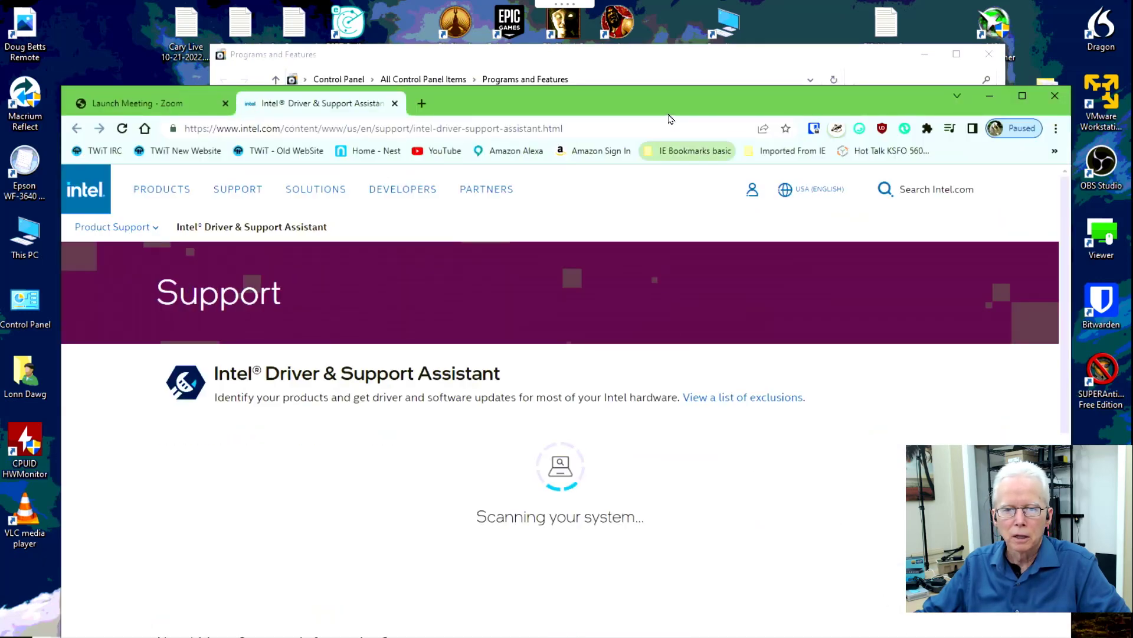
{"action": "left_click_drag", "start_coordinate": [676, 97], "coordinate": [667, 41]}
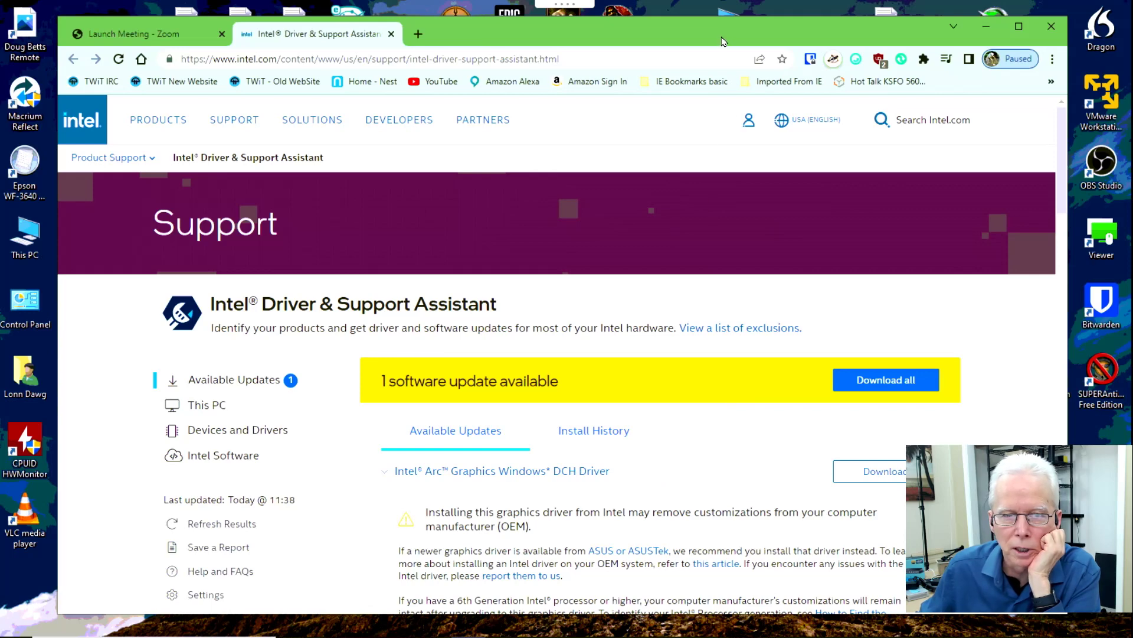
{"action": "left_click_drag", "start_coordinate": [722, 41], "coordinate": [705, 31]}
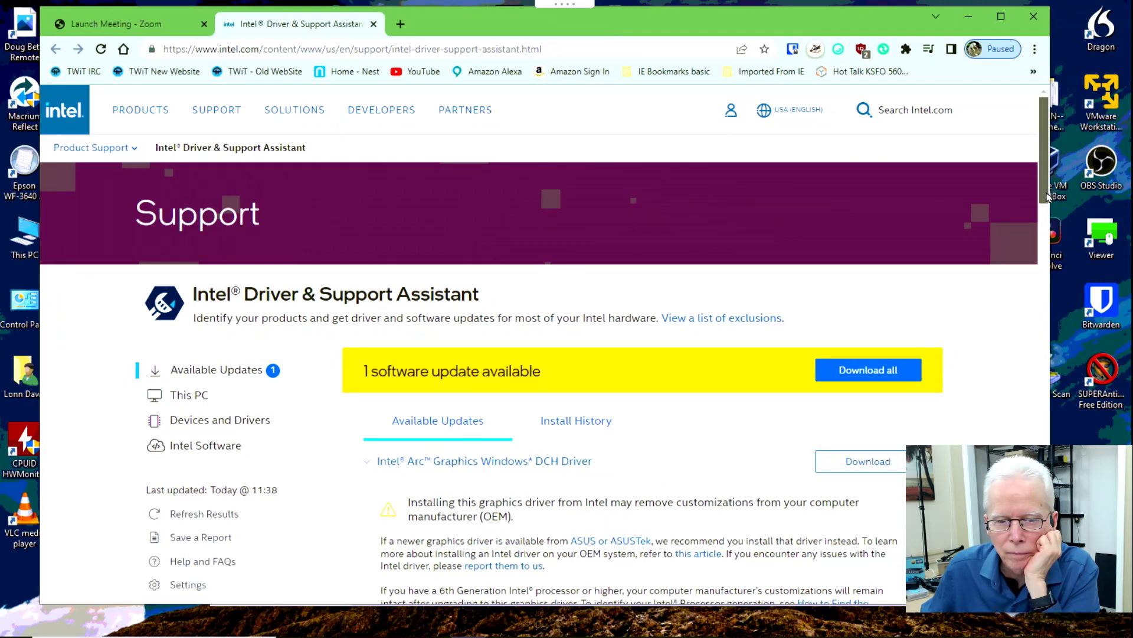
Examine the available Intel Arc Graphics Windows DCH Driver update and its advice about manufacturer (OEM) drivers.
{"action": "left_click_drag", "start_coordinate": [1039, 192], "coordinate": [1060, 220]}
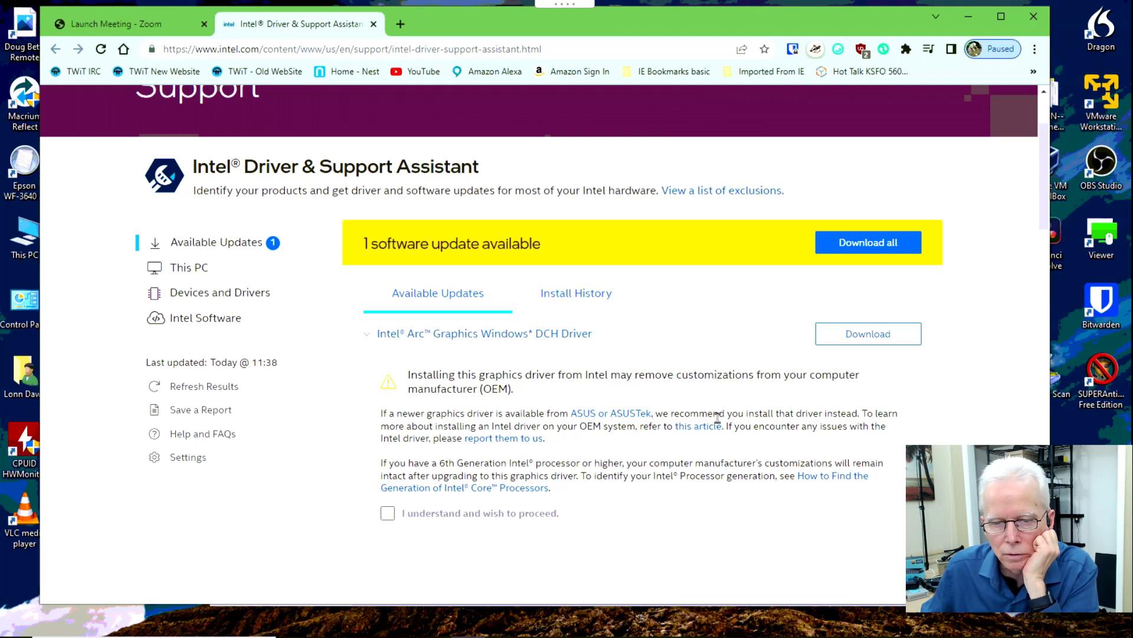
{"action": "left_click_drag", "start_coordinate": [711, 414], "coordinate": [813, 413]}
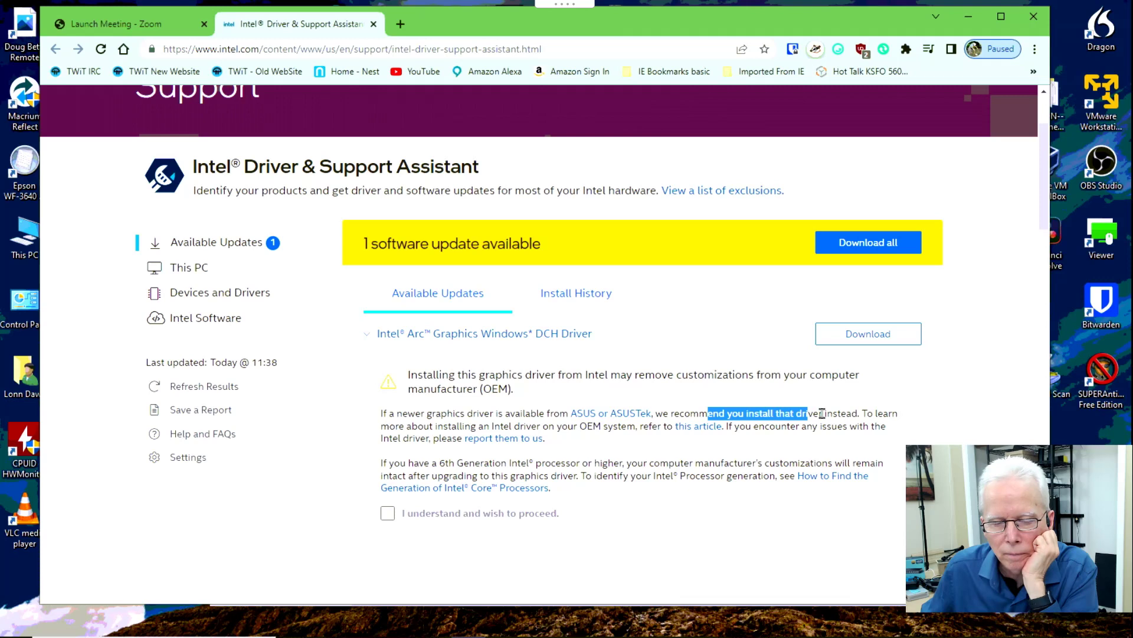
{"action": "left_click", "coordinate": [822, 413]}
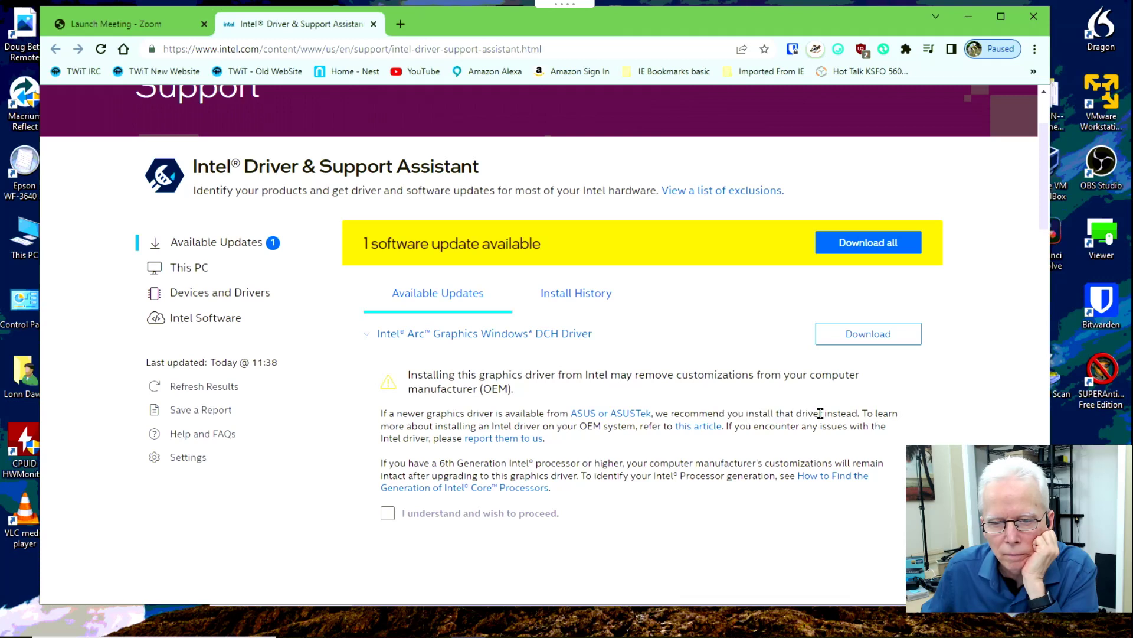
Read the graphics driver advice on installing ASUS drivers instead and on manufacturer customizations with 6th Generation or higher Intel processors.
{"action": "left_click_drag", "start_coordinate": [770, 414], "coordinate": [880, 415]}
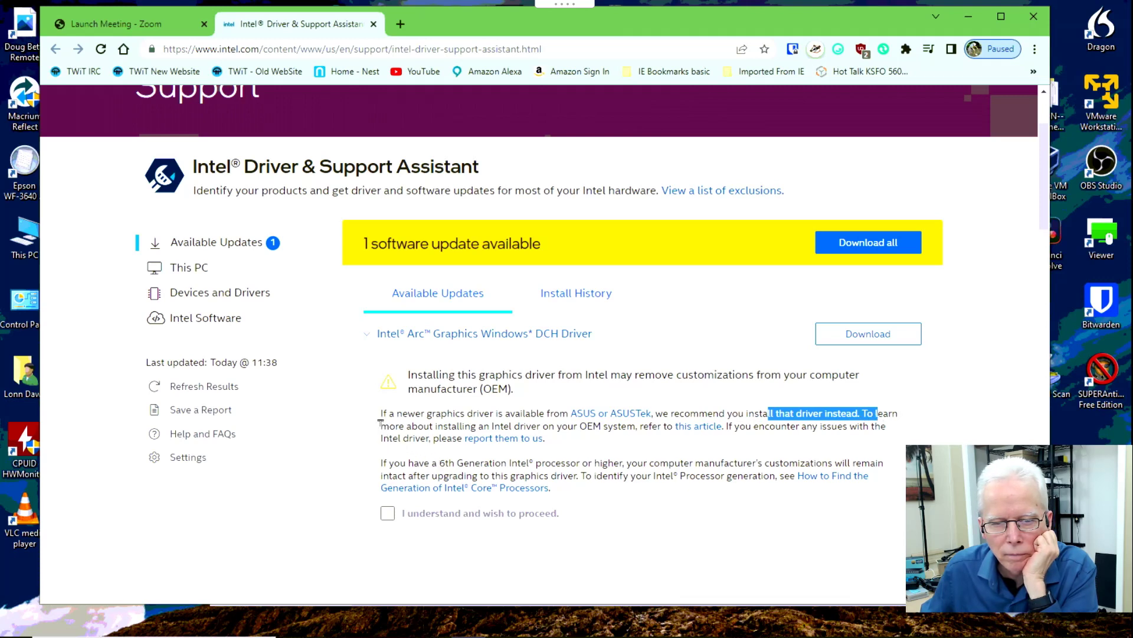
{"action": "left_click_drag", "start_coordinate": [381, 423], "coordinate": [884, 431]}
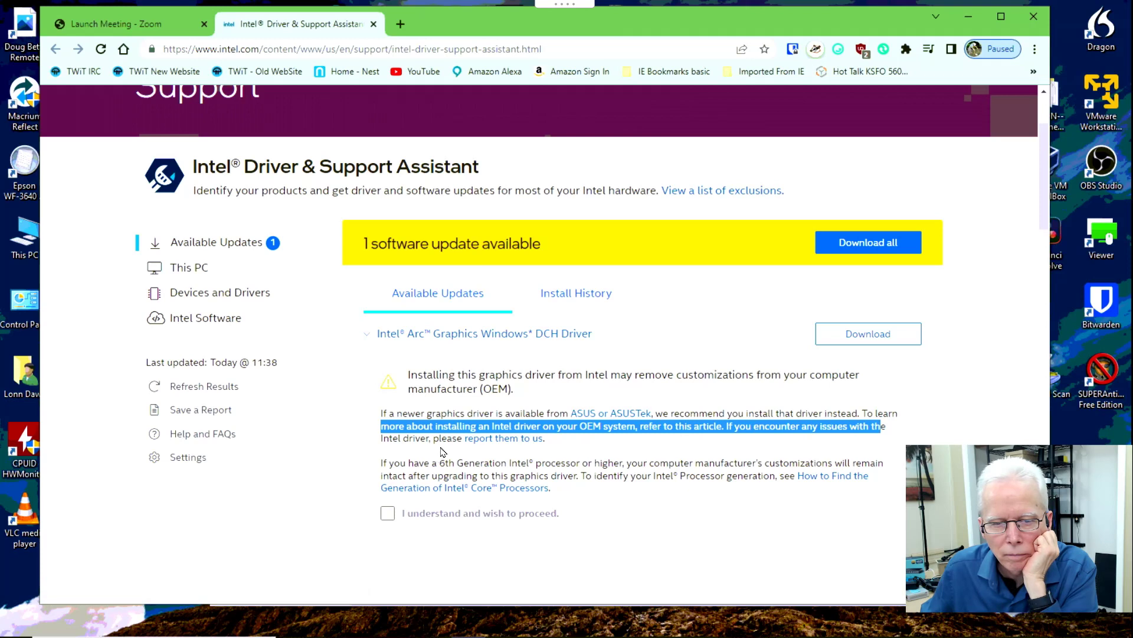
{"action": "left_click", "coordinate": [387, 440]}
{"action": "left_click_drag", "start_coordinate": [387, 439], "coordinate": [560, 443]}
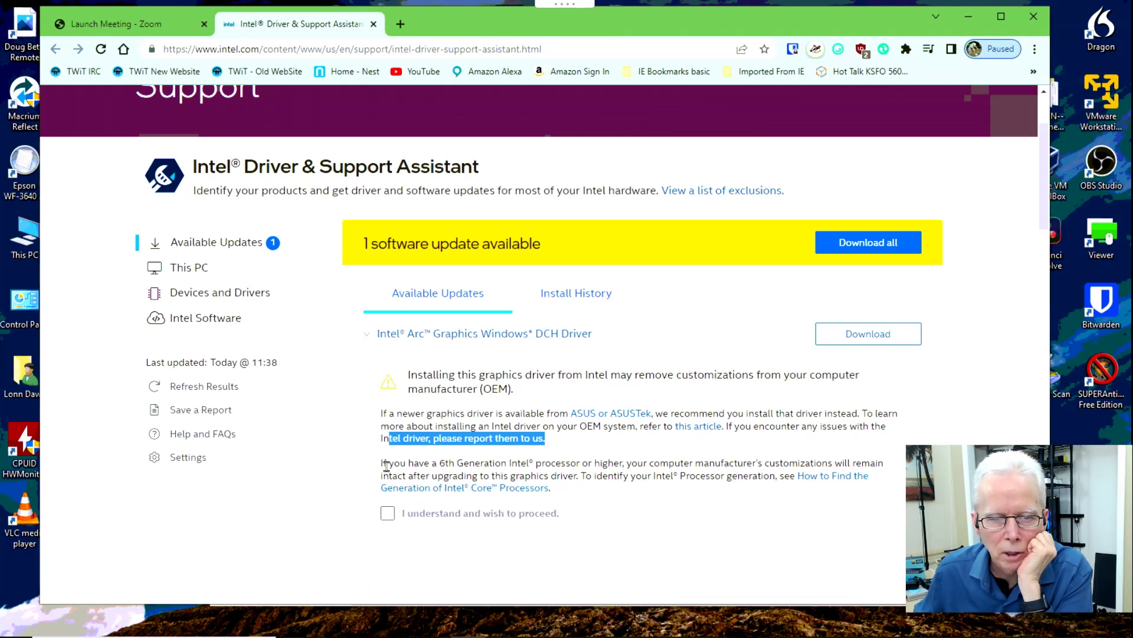
{"action": "left_click_drag", "start_coordinate": [381, 463], "coordinate": [573, 484]}
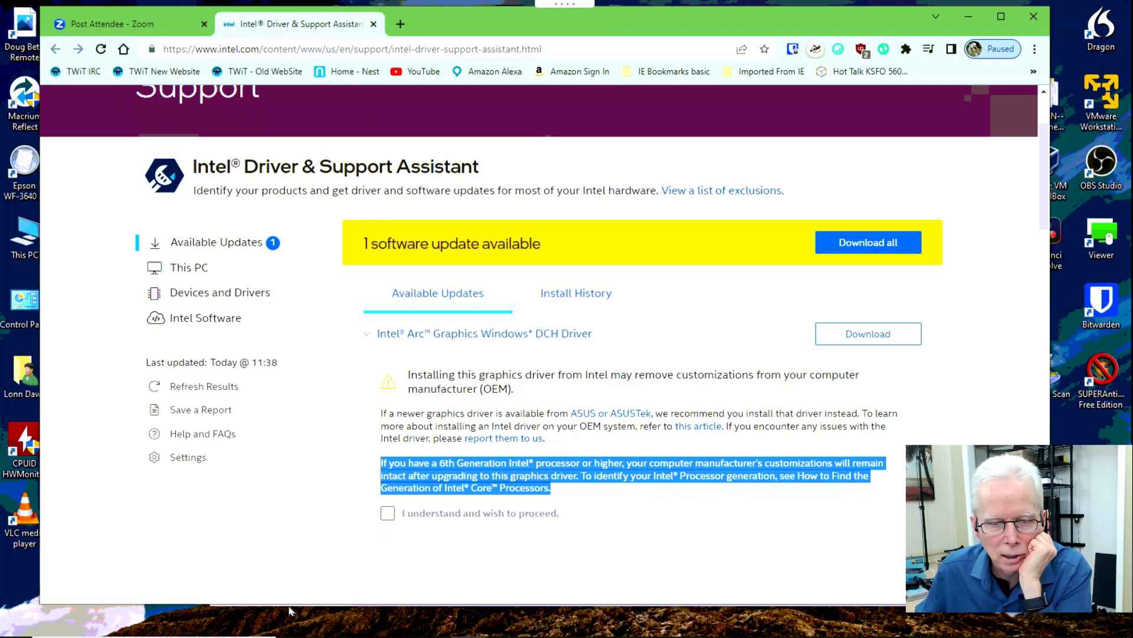
{"action": "mouse_move", "coordinate": [366, 631]}
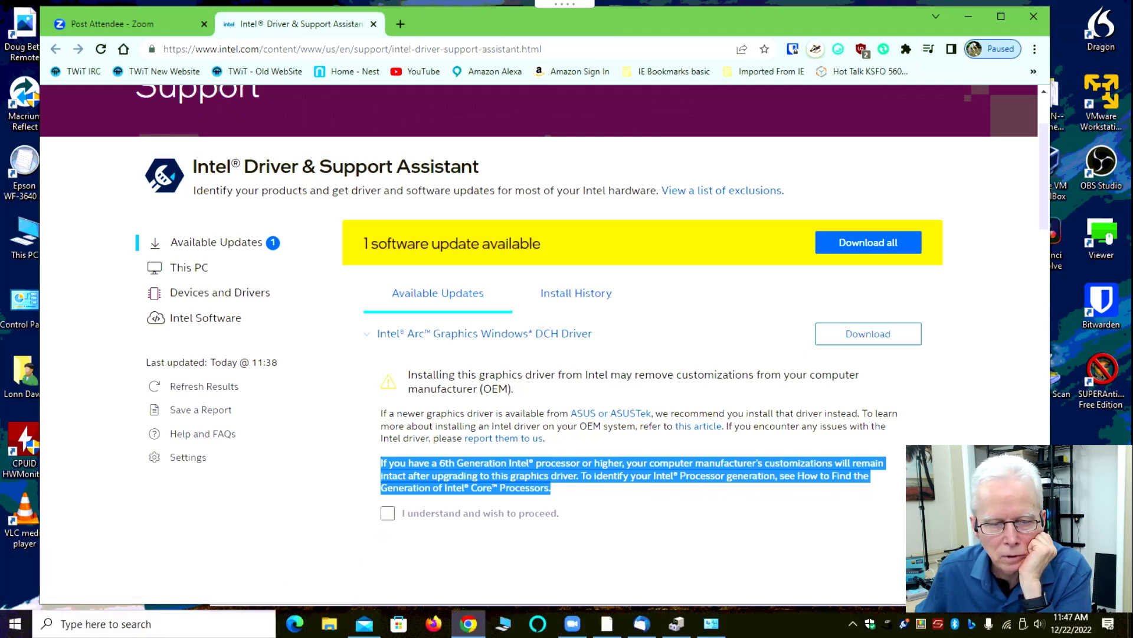
{"action": "right_click", "coordinate": [294, 627]}
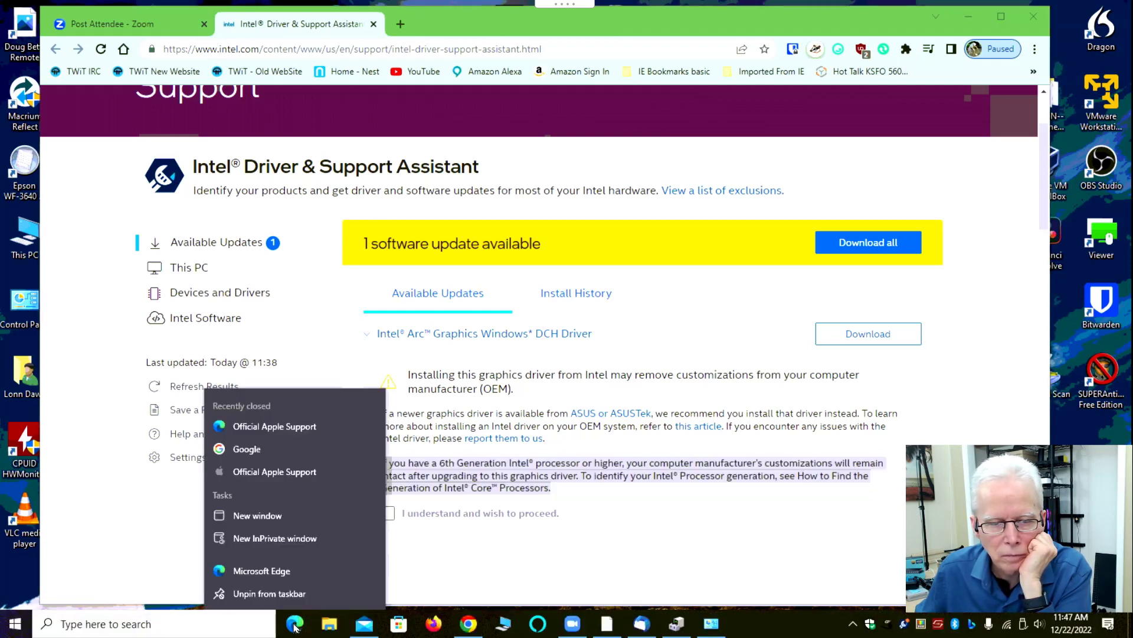
{"action": "left_click", "coordinate": [561, 568]}
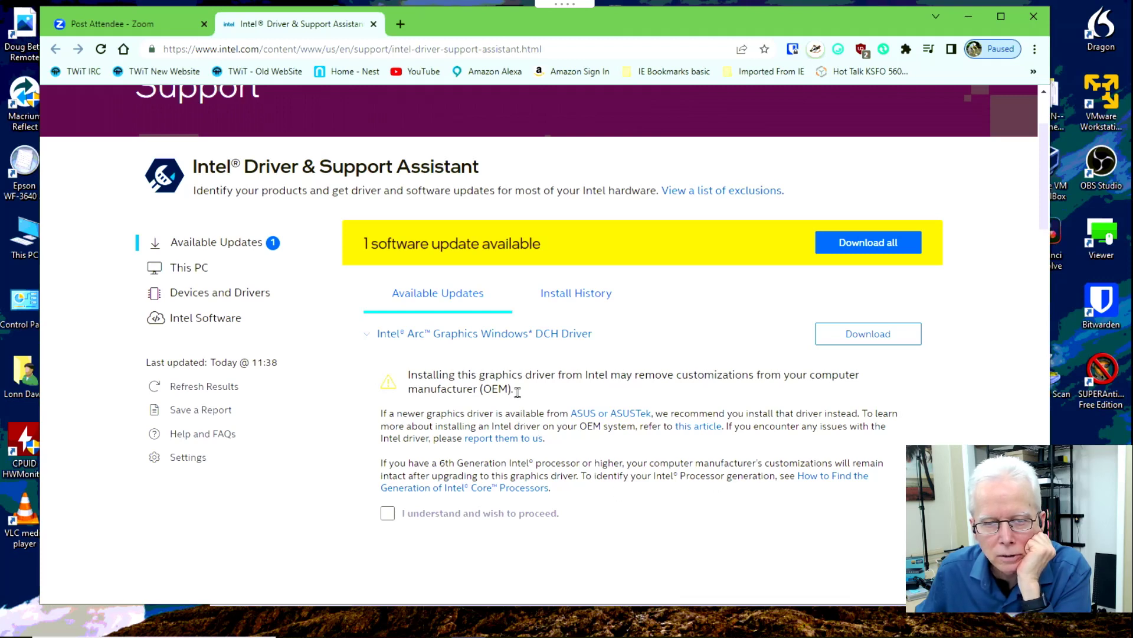
Minimize the browser and uninstall Intel Arc Control from Programs and Features, allowing the change and closing its setup window.
{"action": "left_click", "coordinate": [970, 21]}
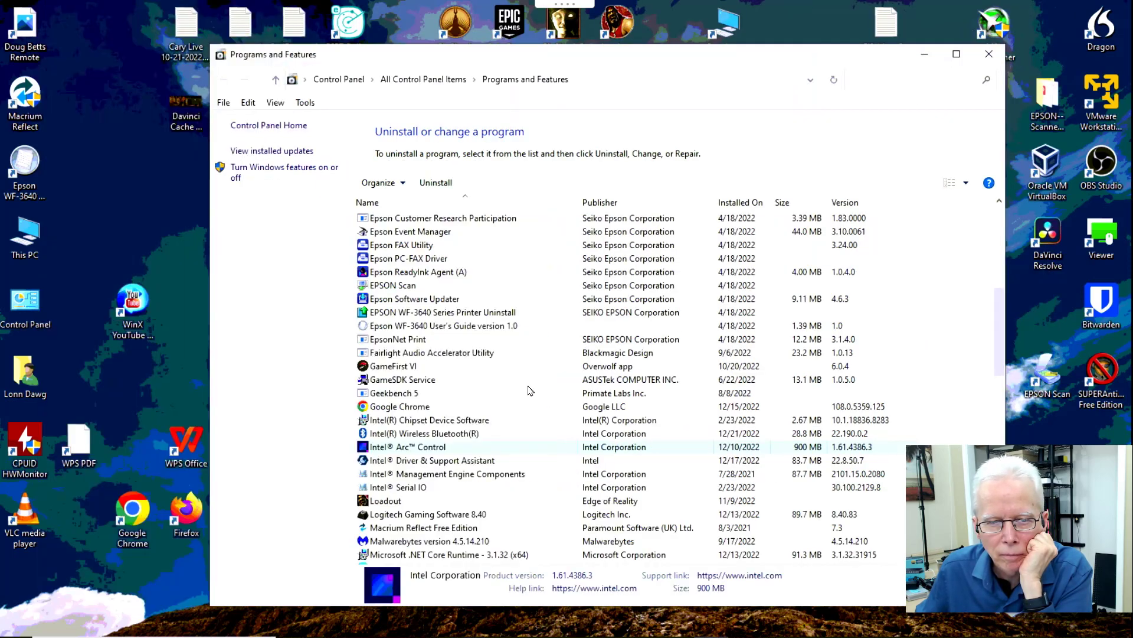
{"action": "scroll", "coordinate": [530, 390], "scroll_direction": "up", "scroll_amount": 8}
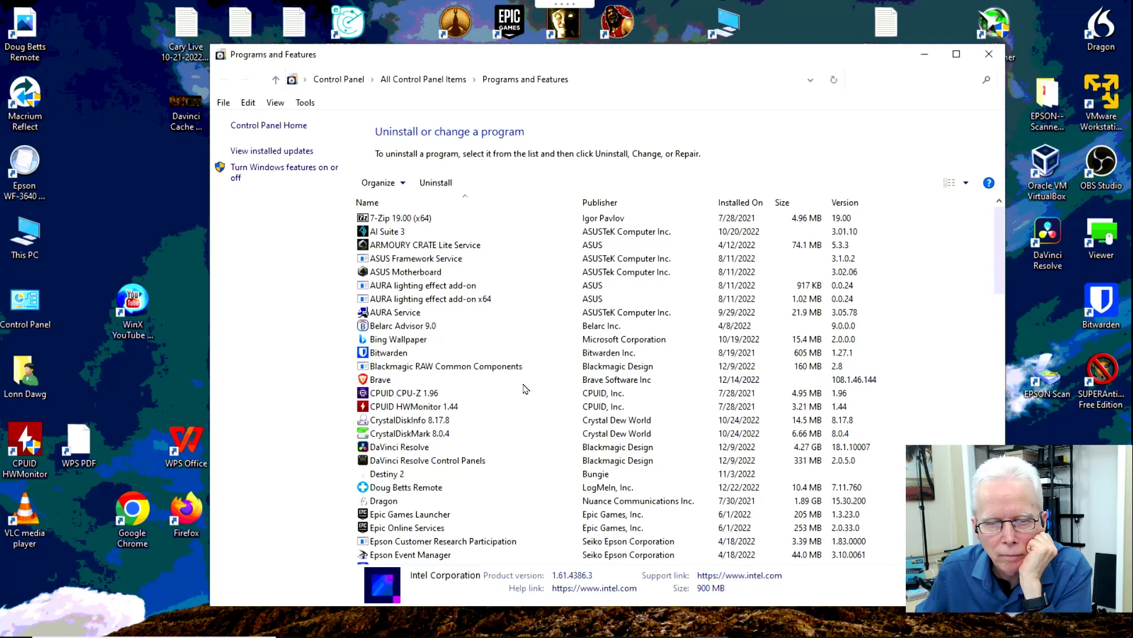
{"action": "scroll", "coordinate": [525, 388], "scroll_direction": "down", "scroll_amount": 6}
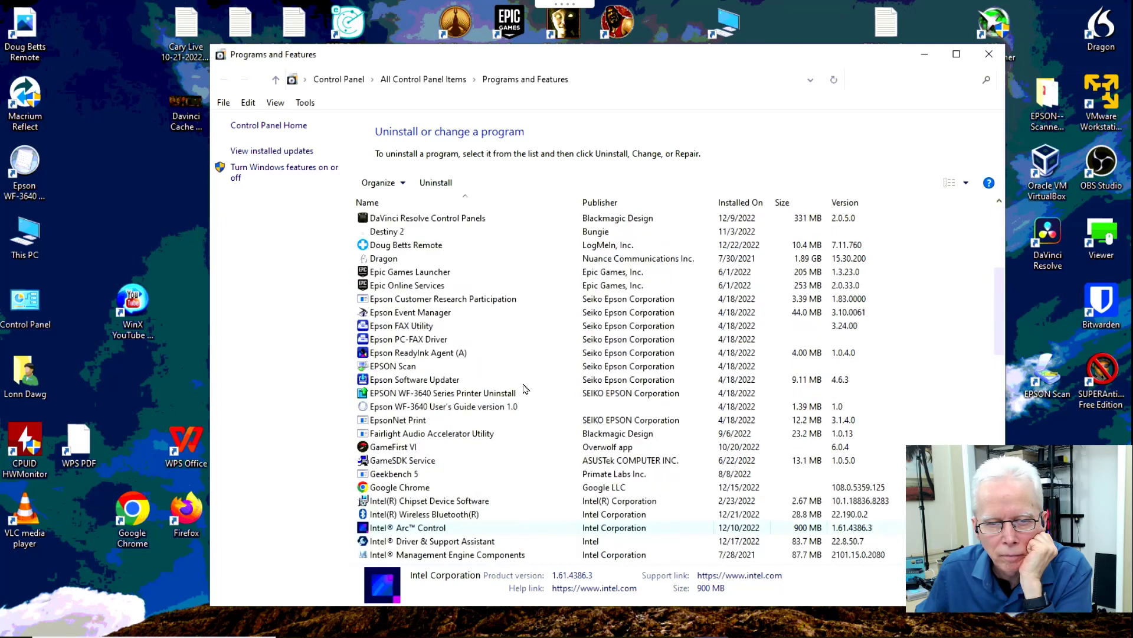
{"action": "scroll", "coordinate": [526, 388], "scroll_direction": "down", "scroll_amount": 3}
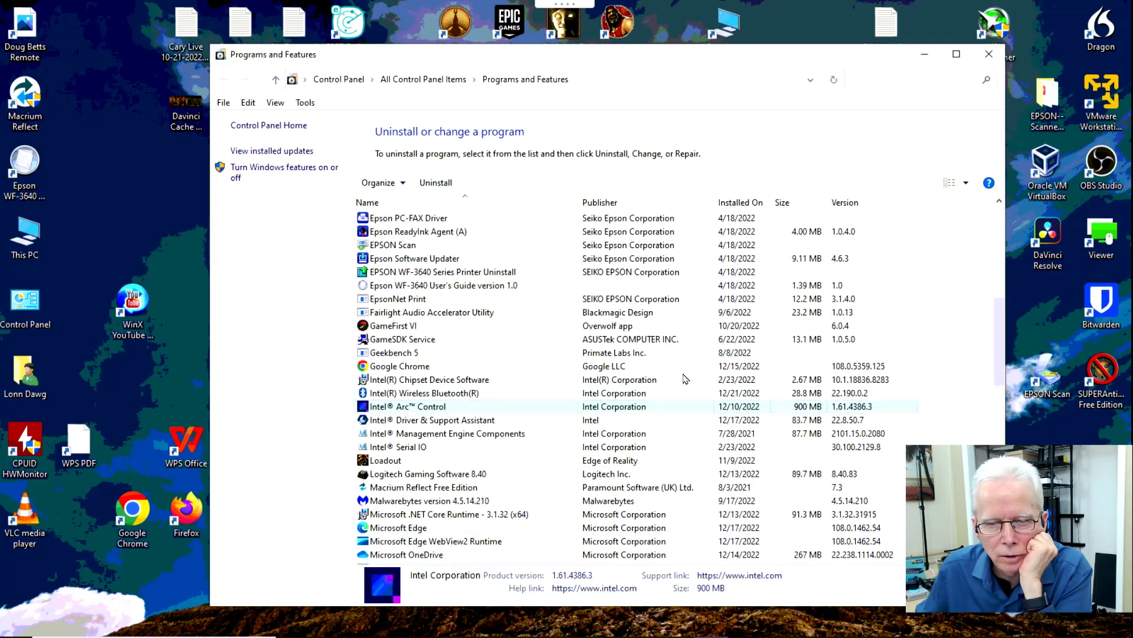
{"action": "left_click", "coordinate": [448, 184]}
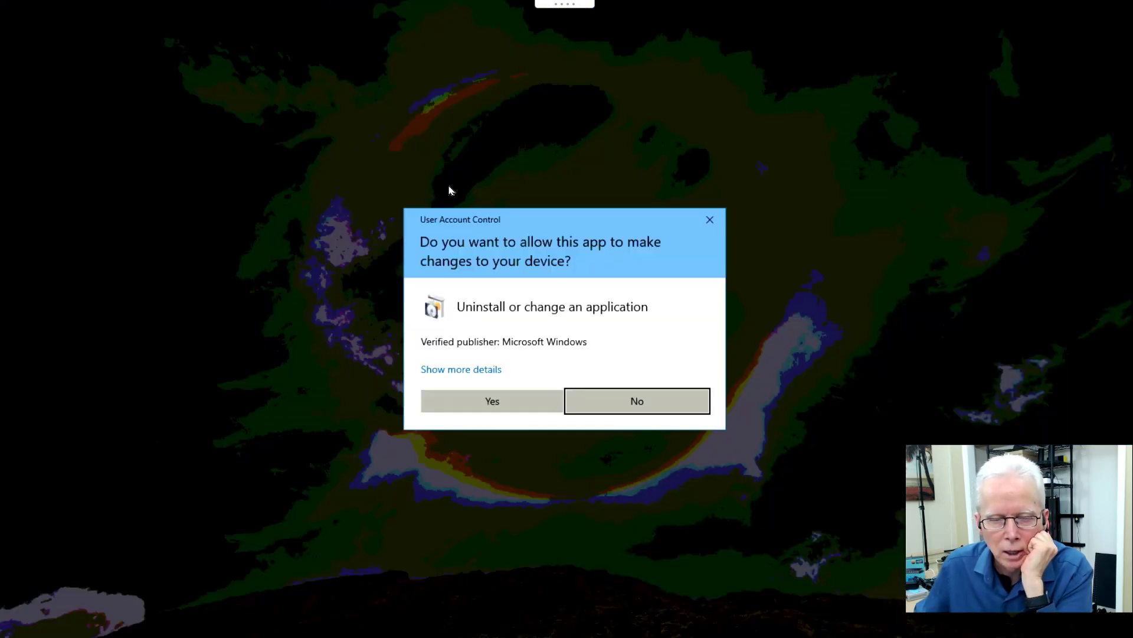
{"action": "left_click", "coordinate": [522, 400]}
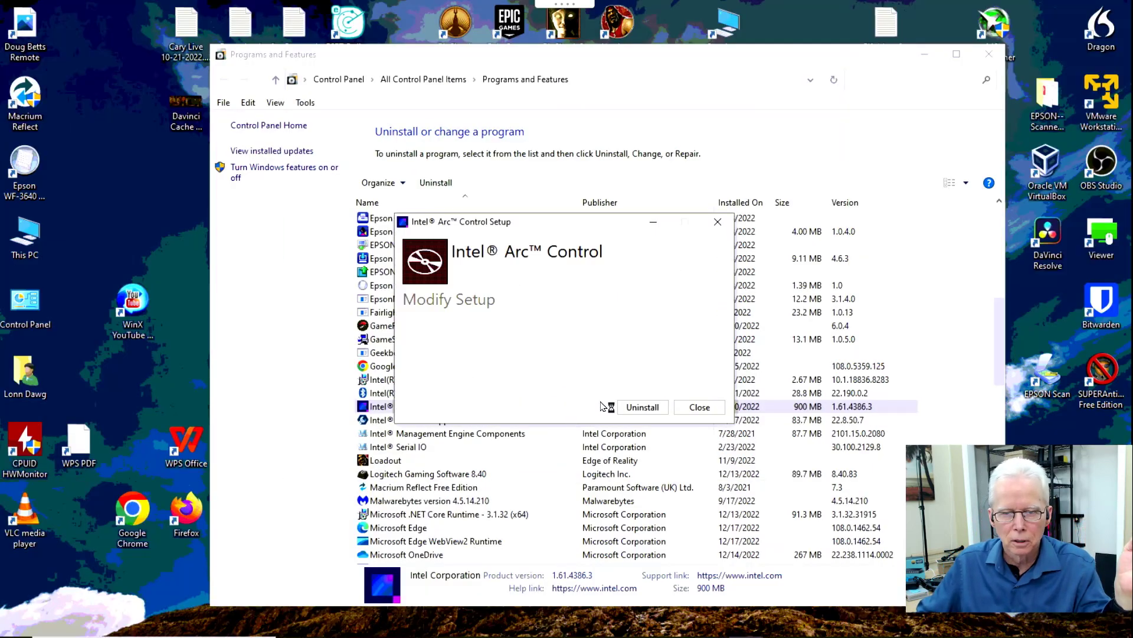
{"action": "left_click", "coordinate": [643, 407]}
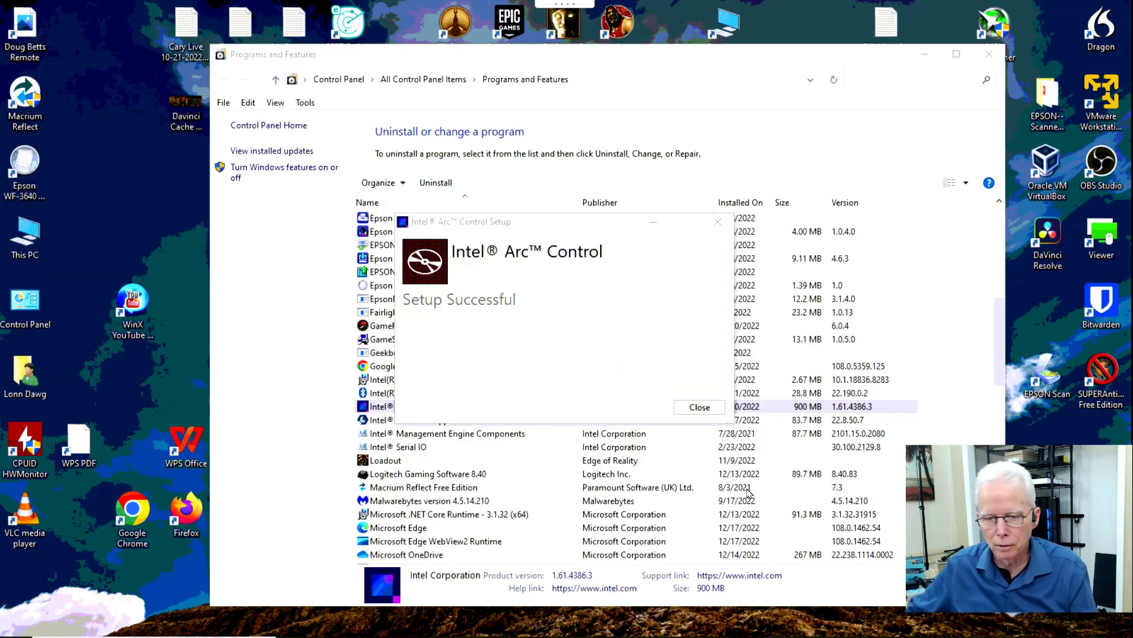
{"action": "mouse_move", "coordinate": [895, 632]}
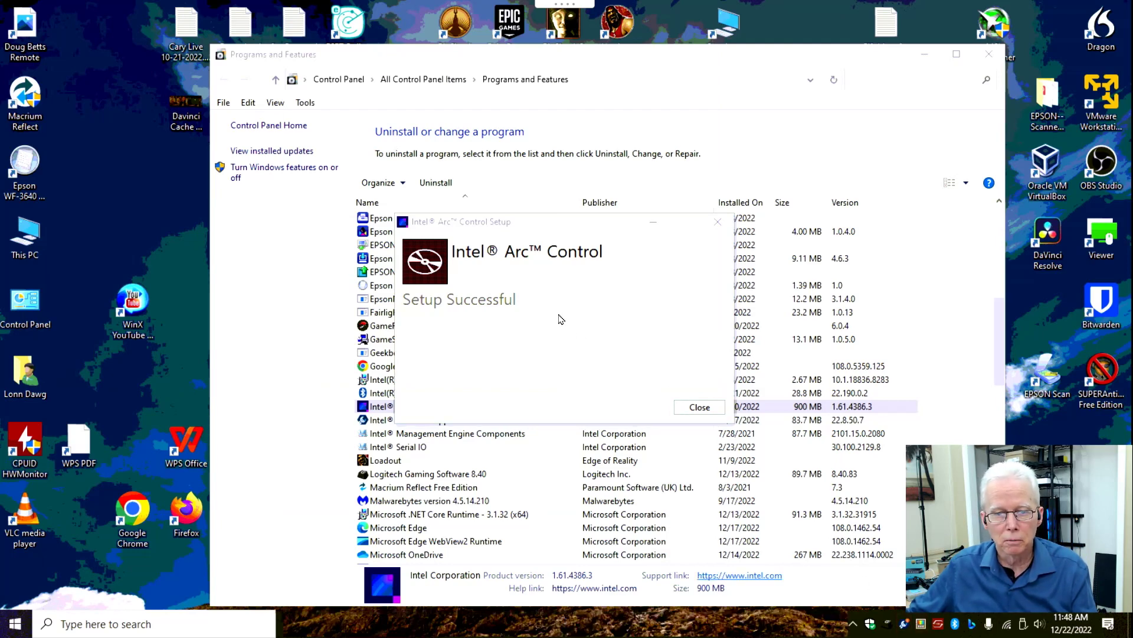
{"action": "left_click", "coordinate": [699, 409]}
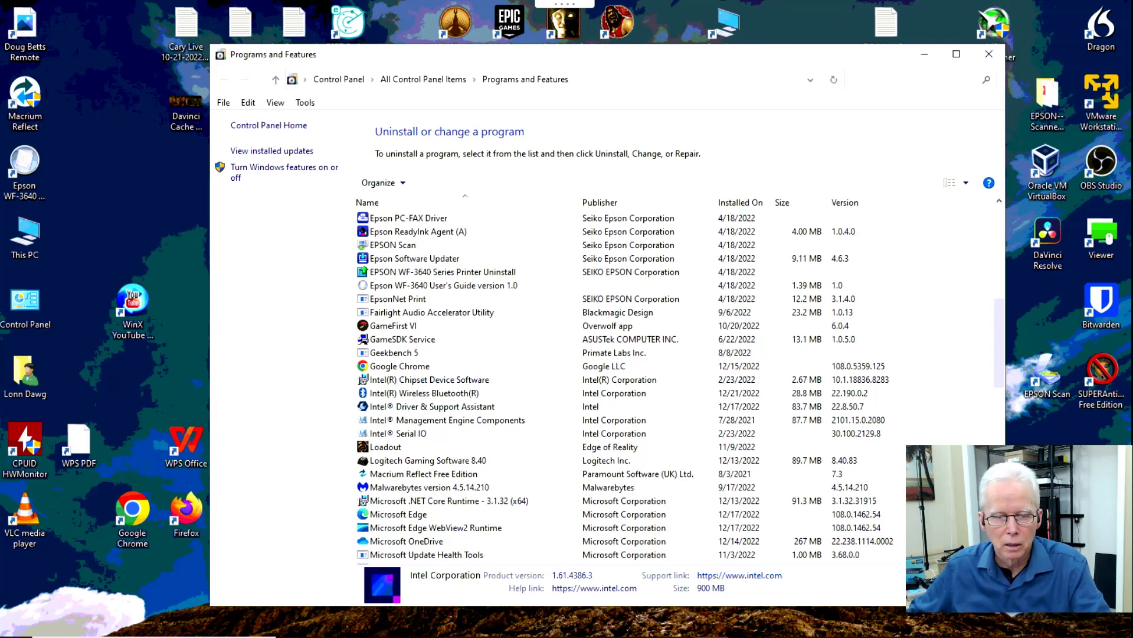
Try to open File Explorer to test it after the uninstall.
{"action": "mouse_move", "coordinate": [441, 635]}
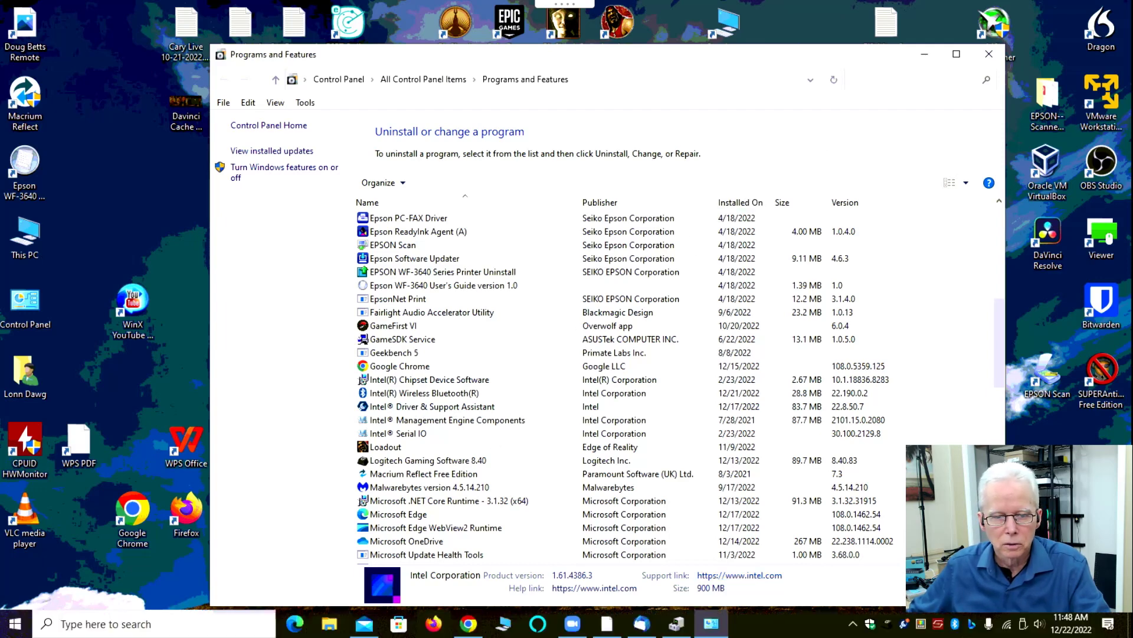
{"action": "left_click", "coordinate": [330, 626]}
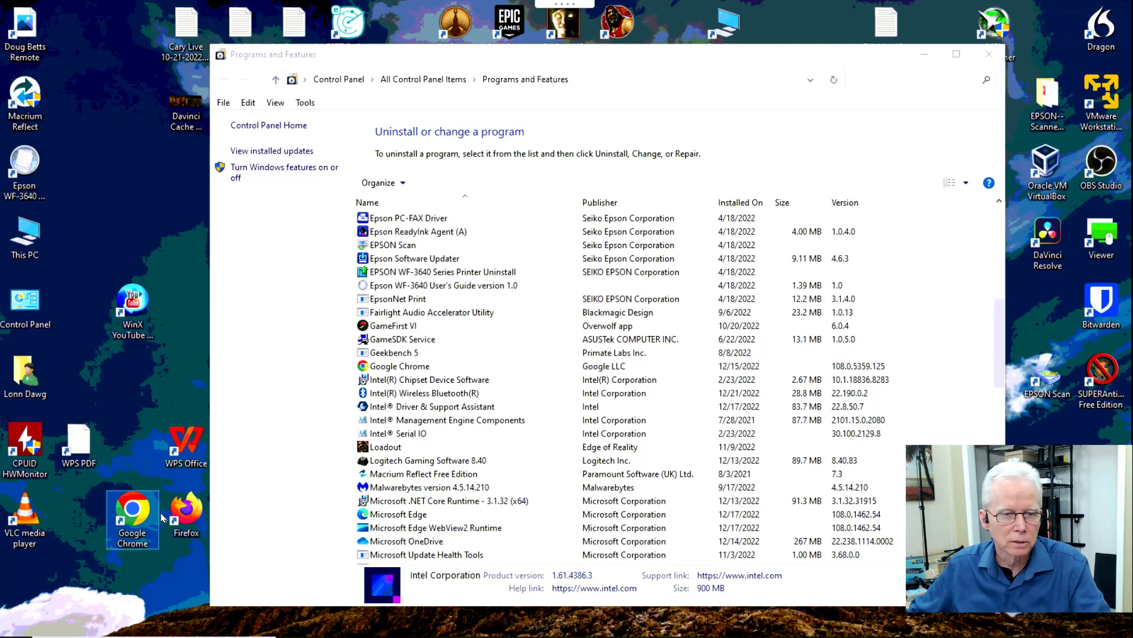
Examine the remaining Intel programs, including Wireless Bluetooth, Driver & Support Assistant, Management Engine Components and Serial IO, for versions and installation dates.
{"action": "scroll", "coordinate": [558, 371], "scroll_direction": "down", "scroll_amount": 4}
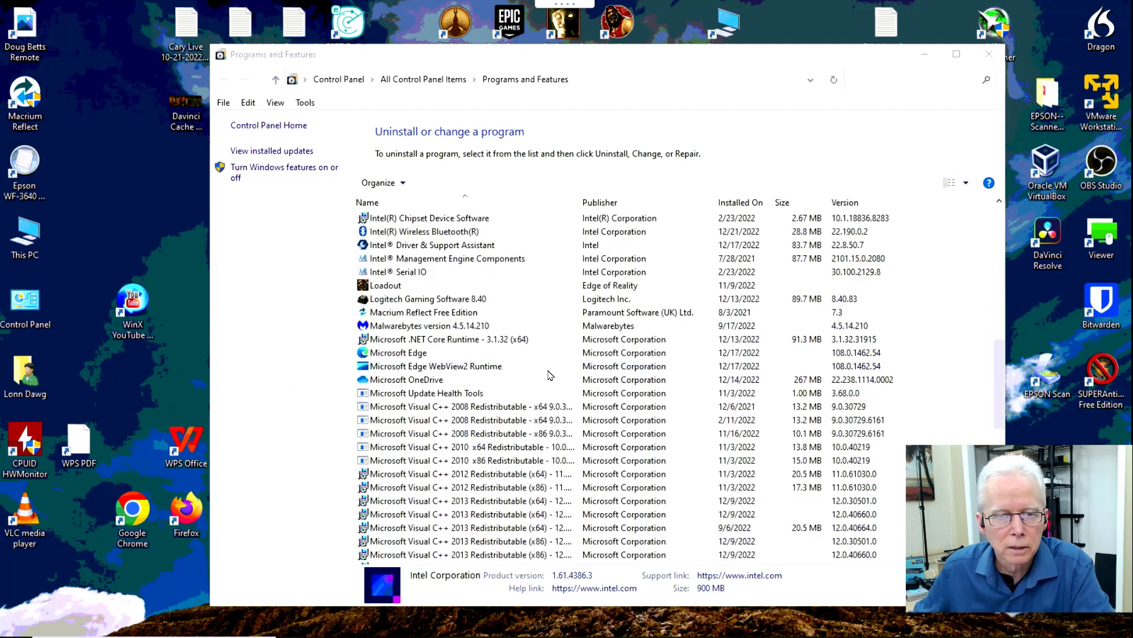
{"action": "scroll", "coordinate": [552, 375], "scroll_direction": "up", "scroll_amount": 1}
{"action": "scroll", "coordinate": [421, 406], "scroll_direction": "down", "scroll_amount": 1}
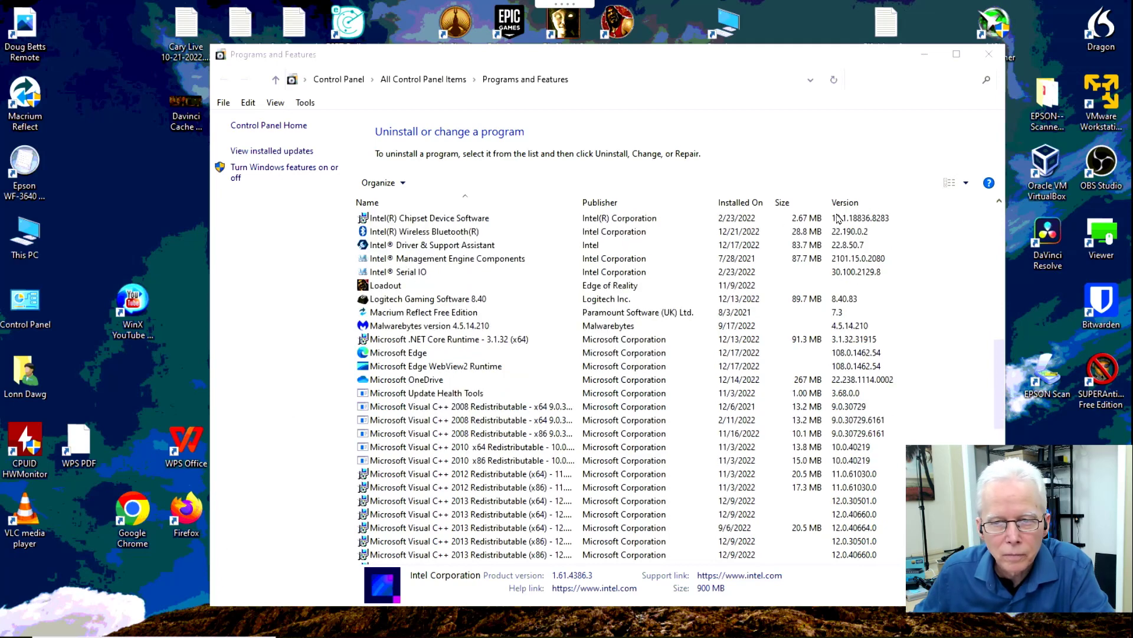
{"action": "left_click", "coordinate": [1000, 204]}
{"action": "left_click", "coordinate": [1000, 203]}
{"action": "left_click", "coordinate": [1000, 204]}
{"action": "left_click", "coordinate": [999, 203]}
{"action": "left_click", "coordinate": [1000, 203]}
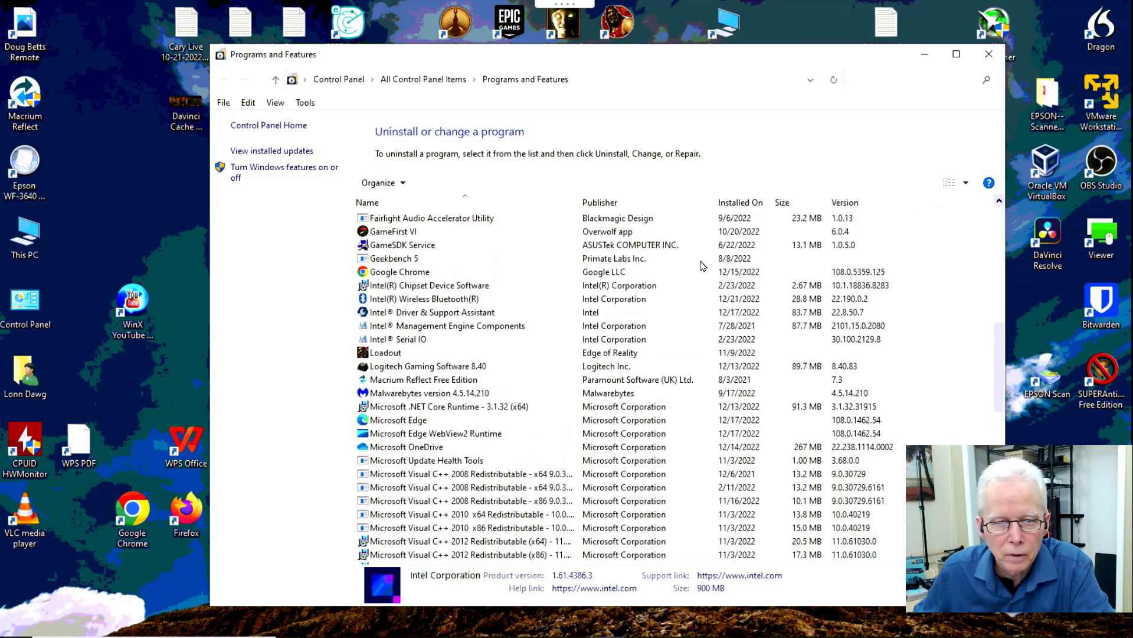
{"action": "left_click", "coordinate": [427, 287]}
{"action": "left_click", "coordinate": [428, 304]}
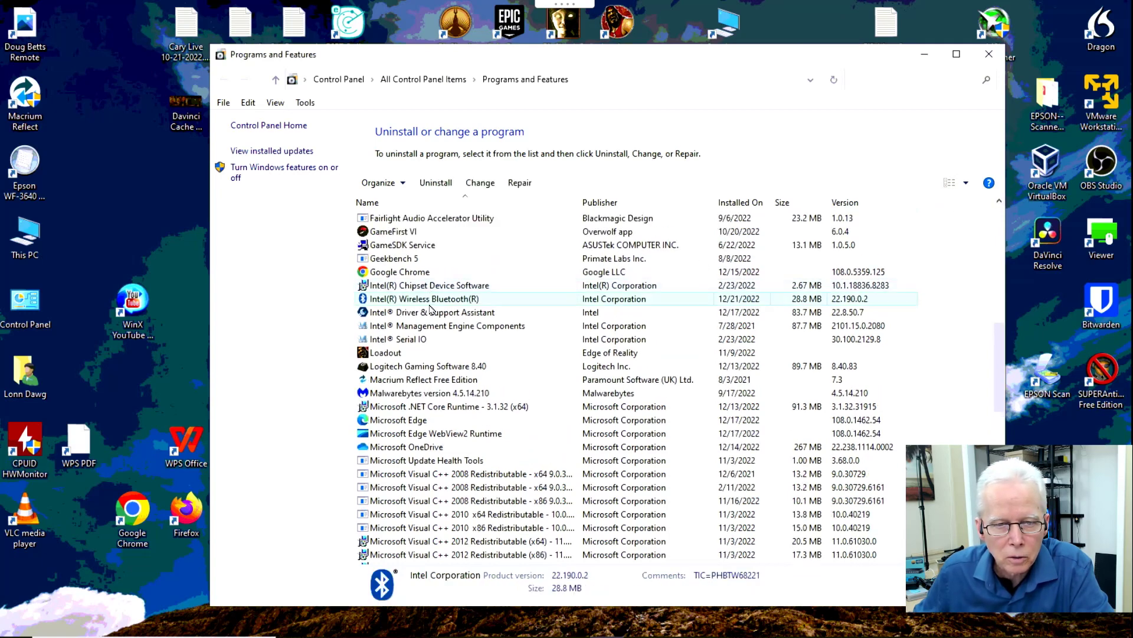
{"action": "left_click", "coordinate": [436, 317]}
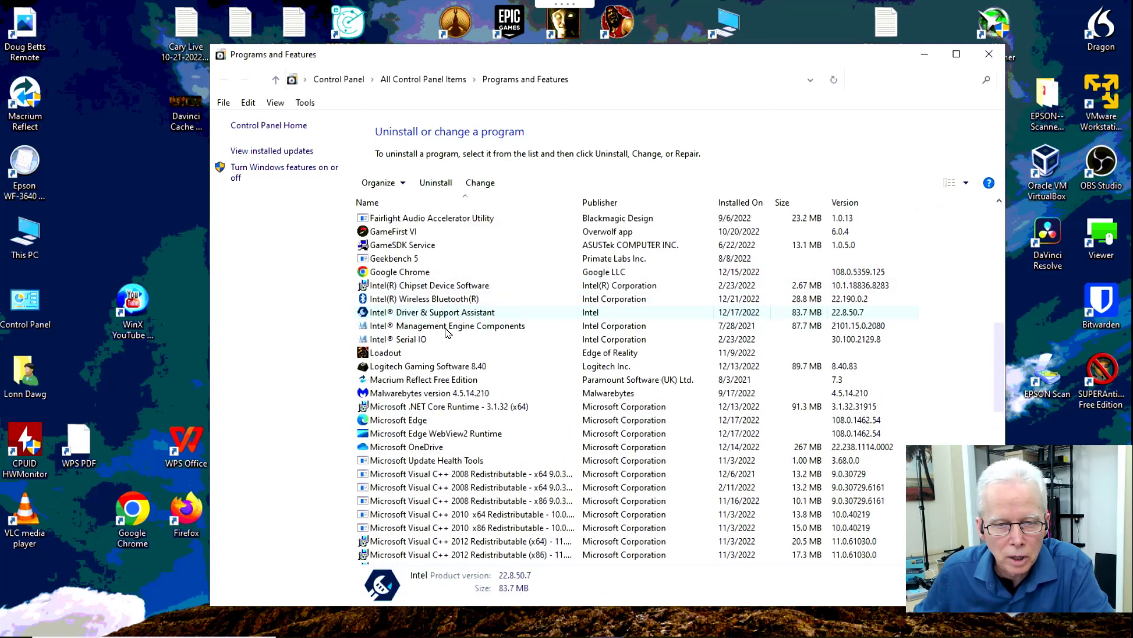
{"action": "left_click", "coordinate": [447, 329]}
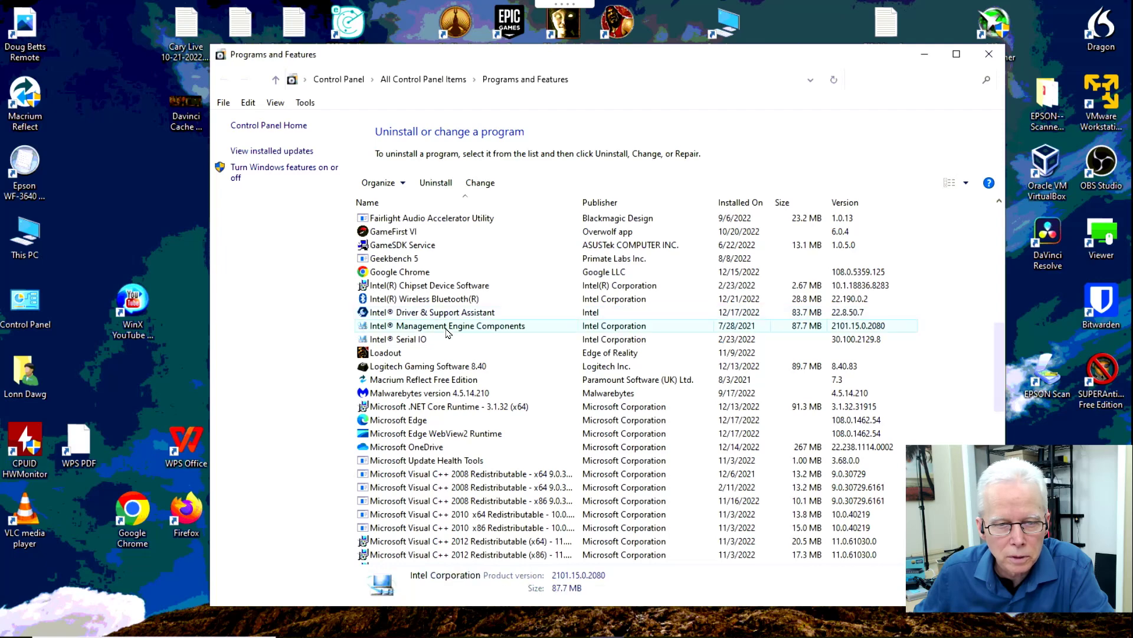
{"action": "left_click", "coordinate": [420, 344]}
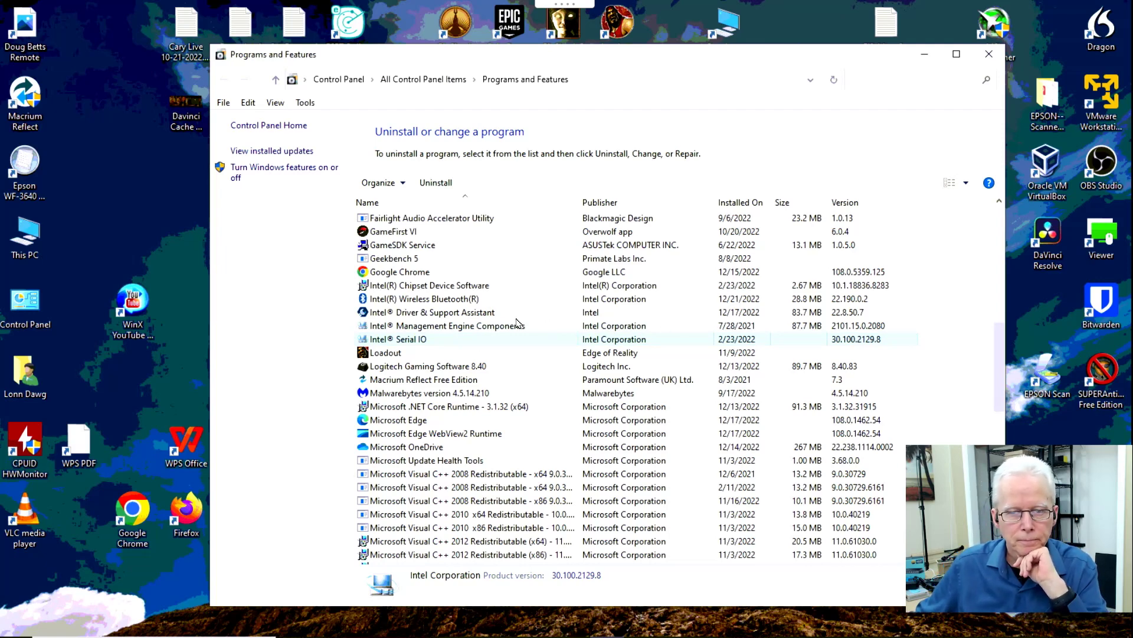
{"action": "left_click", "coordinate": [449, 301]}
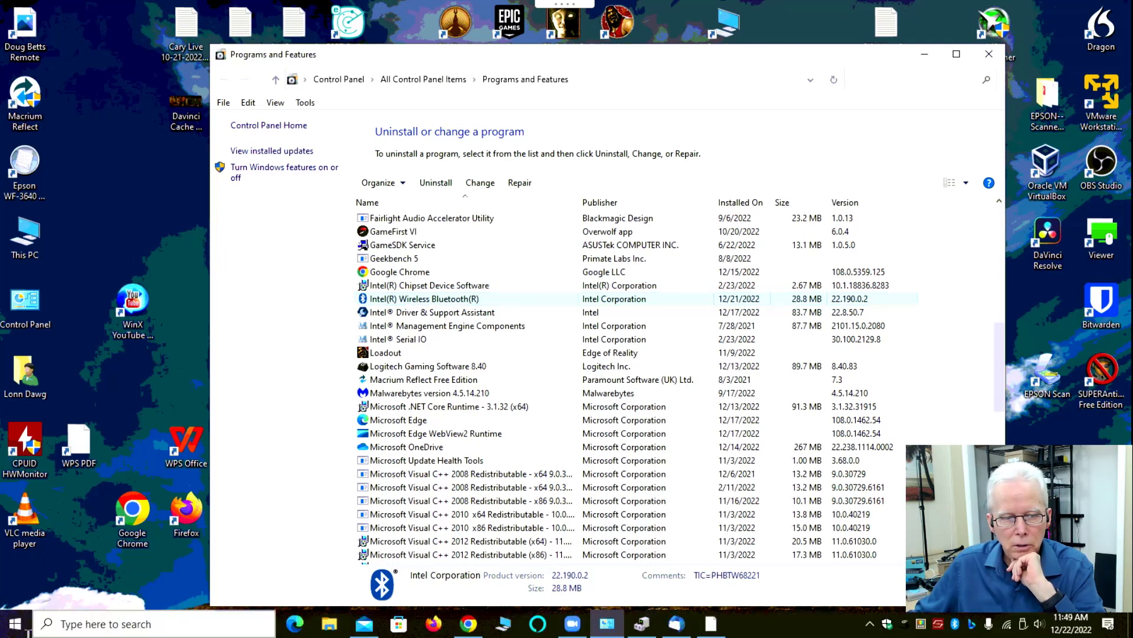
Open Device Manager and display the properties of the Intel(R) UHD Graphics 750 display adapter.
{"action": "right_click", "coordinate": [14, 627]}
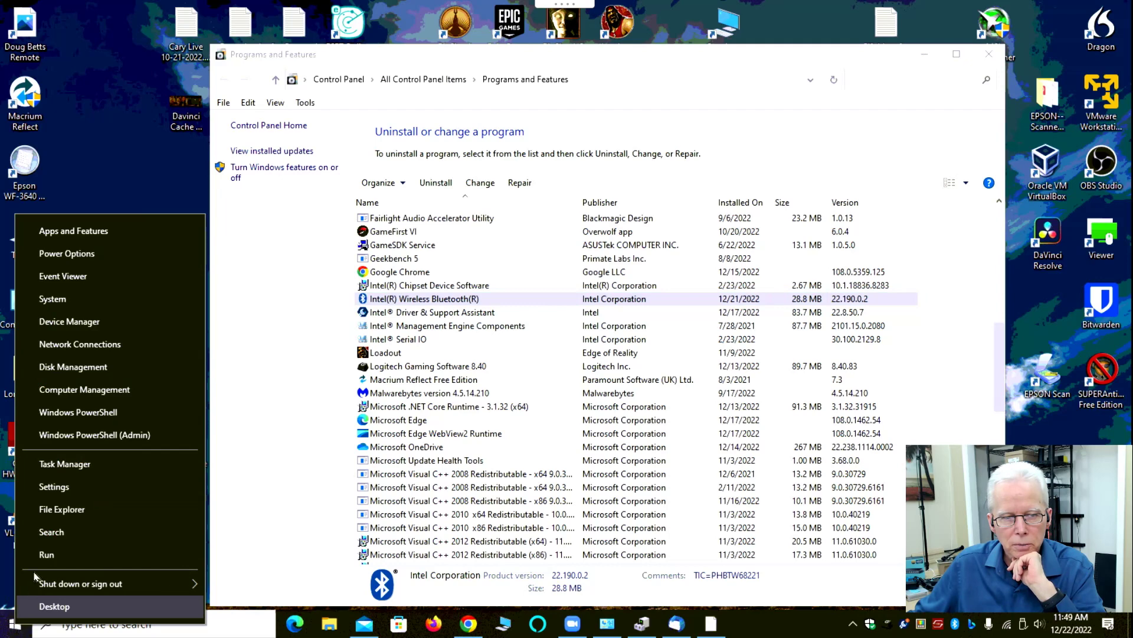
{"action": "left_click", "coordinate": [67, 323]}
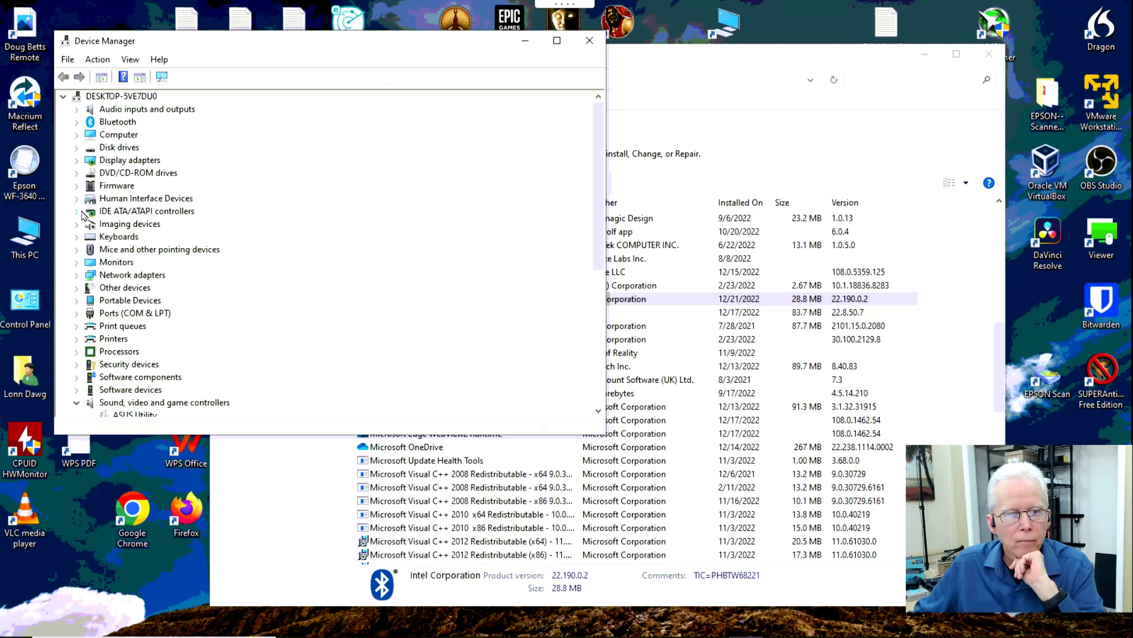
{"action": "left_click", "coordinate": [77, 161]}
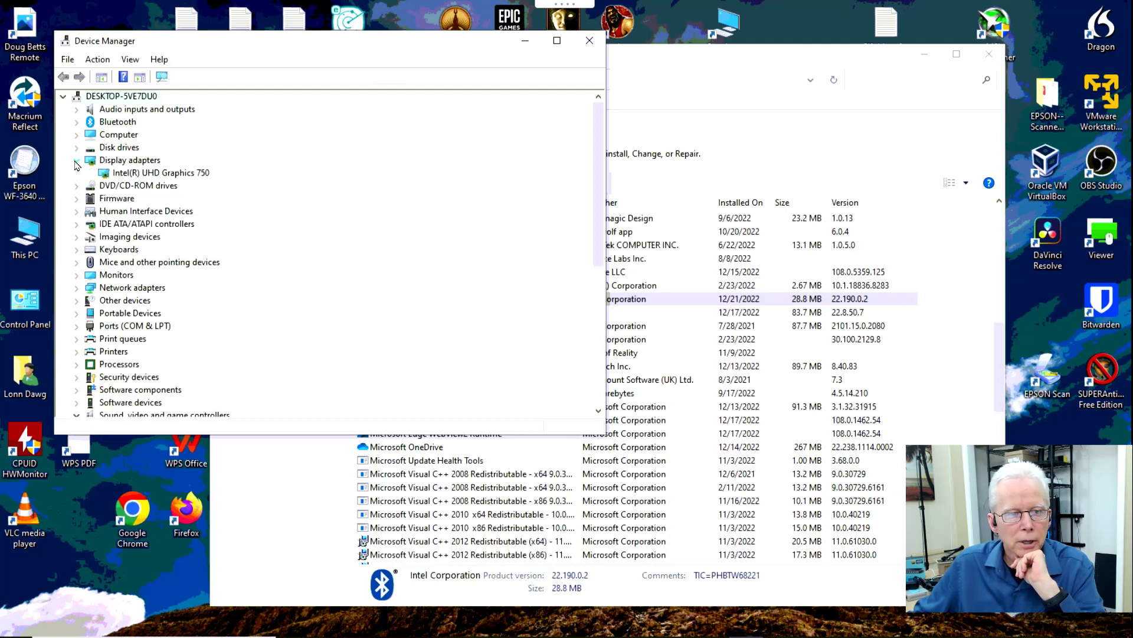
{"action": "left_click", "coordinate": [152, 175]}
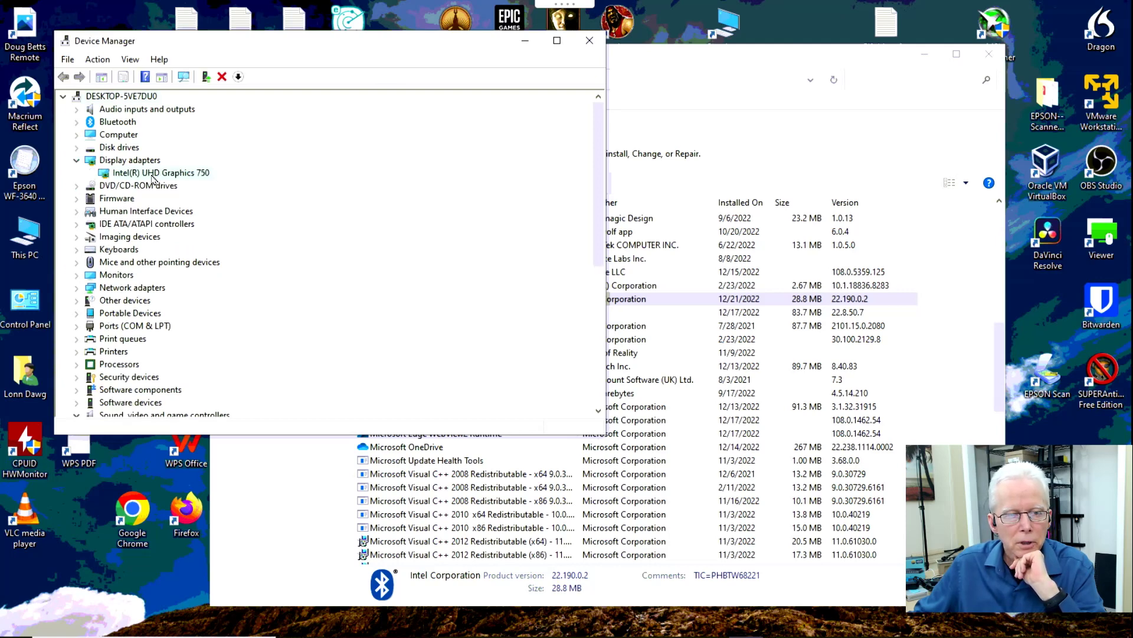
{"action": "right_click", "coordinate": [153, 179]}
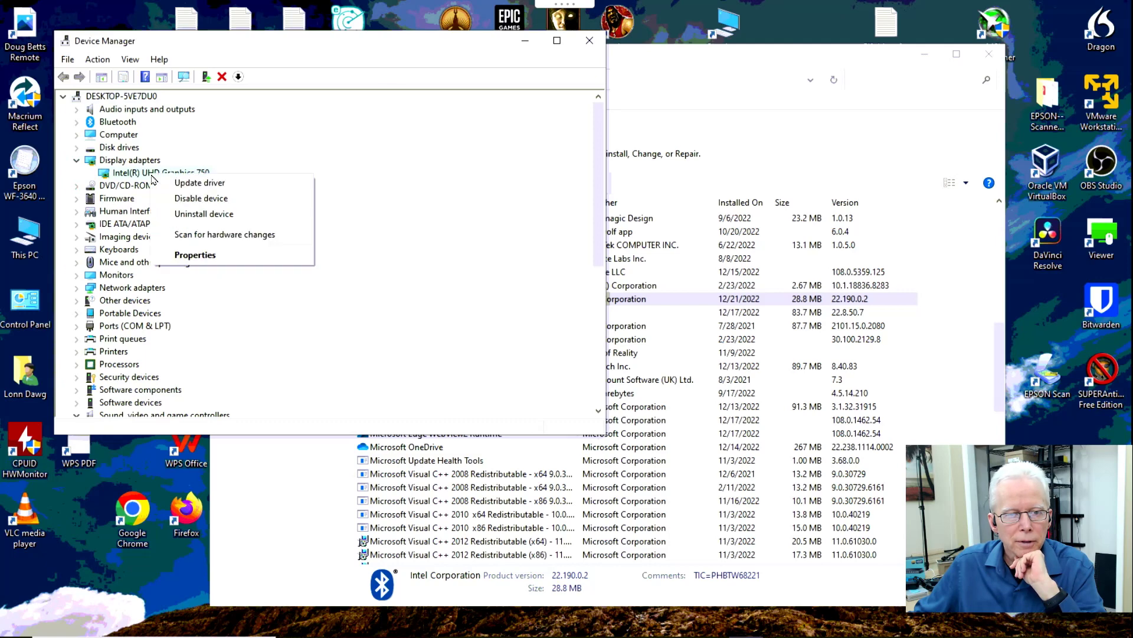
{"action": "left_click", "coordinate": [205, 265]}
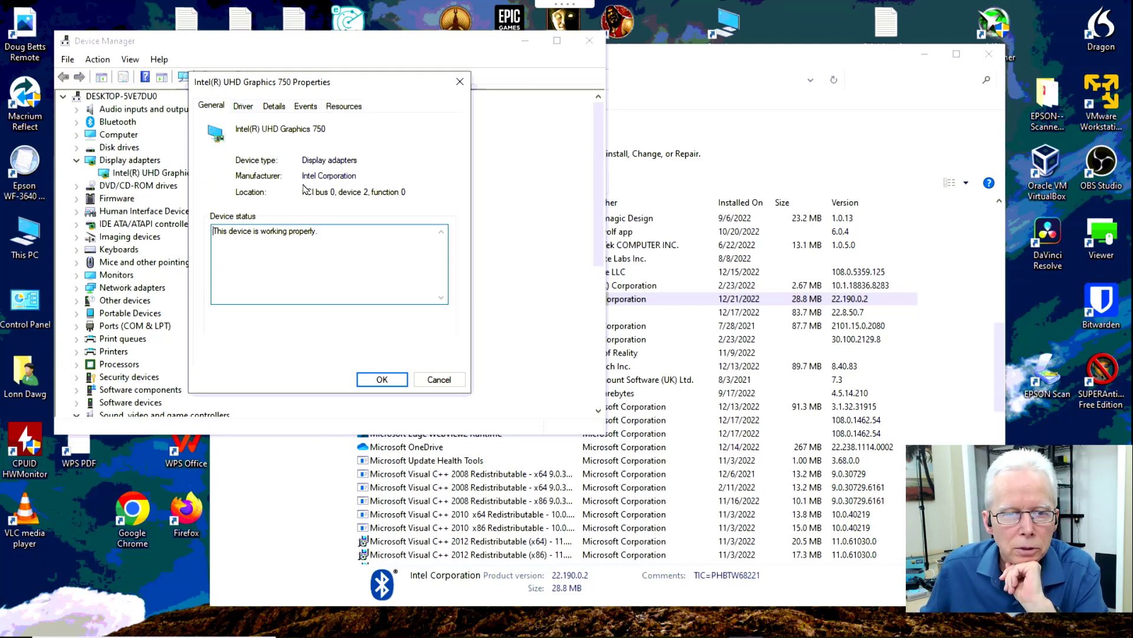
Check the display adapter's driver date and version, and have Windows search automatically for an updated driver.
{"action": "left_click", "coordinate": [249, 106]}
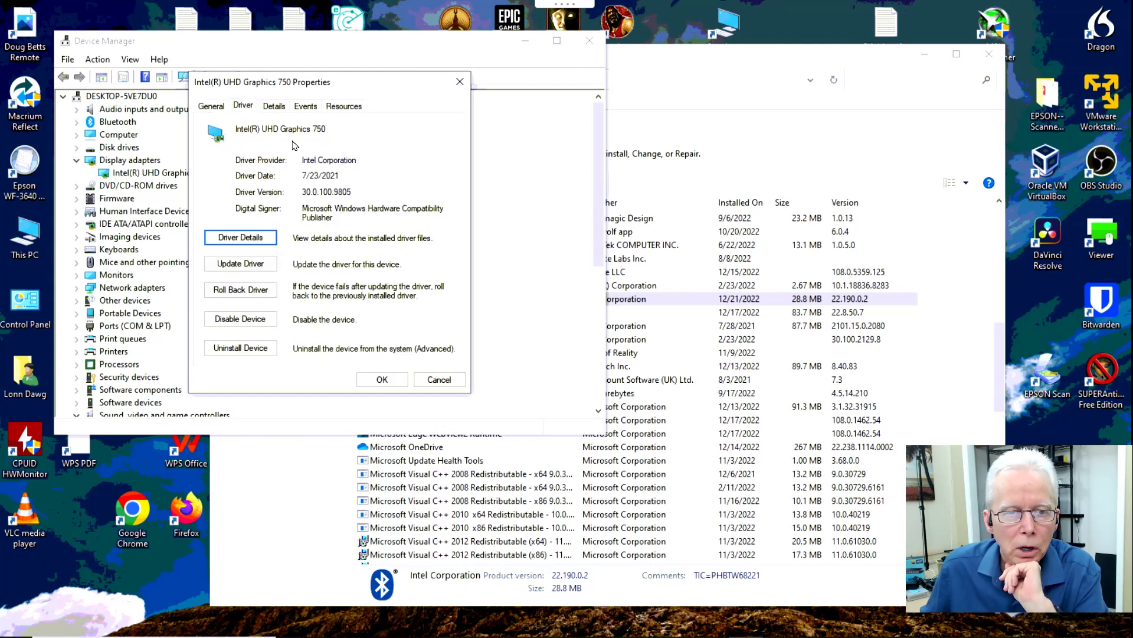
{"action": "left_click", "coordinate": [252, 265]}
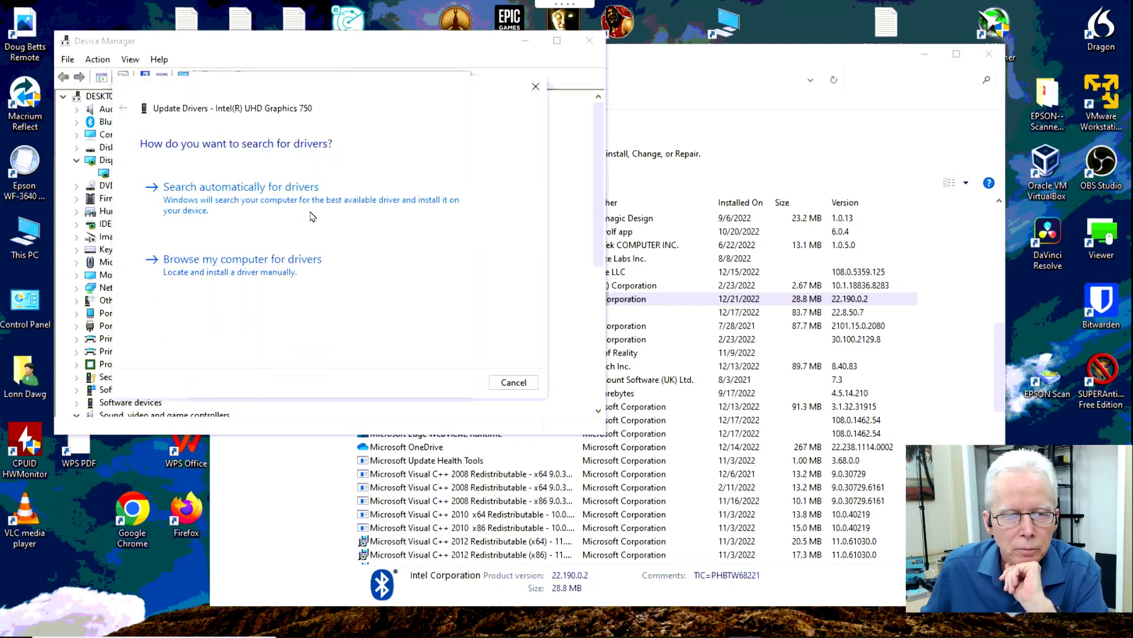
{"action": "left_click", "coordinate": [281, 203]}
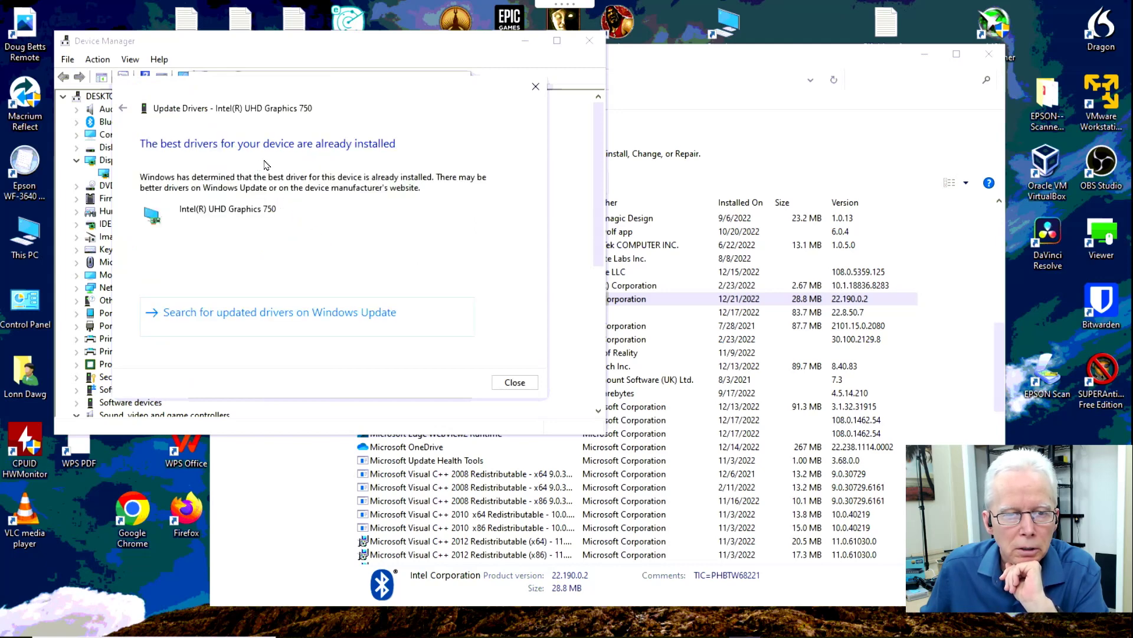
Close the driver update results, the display adapter's properties and Device Manager.
{"action": "left_click", "coordinate": [514, 382]}
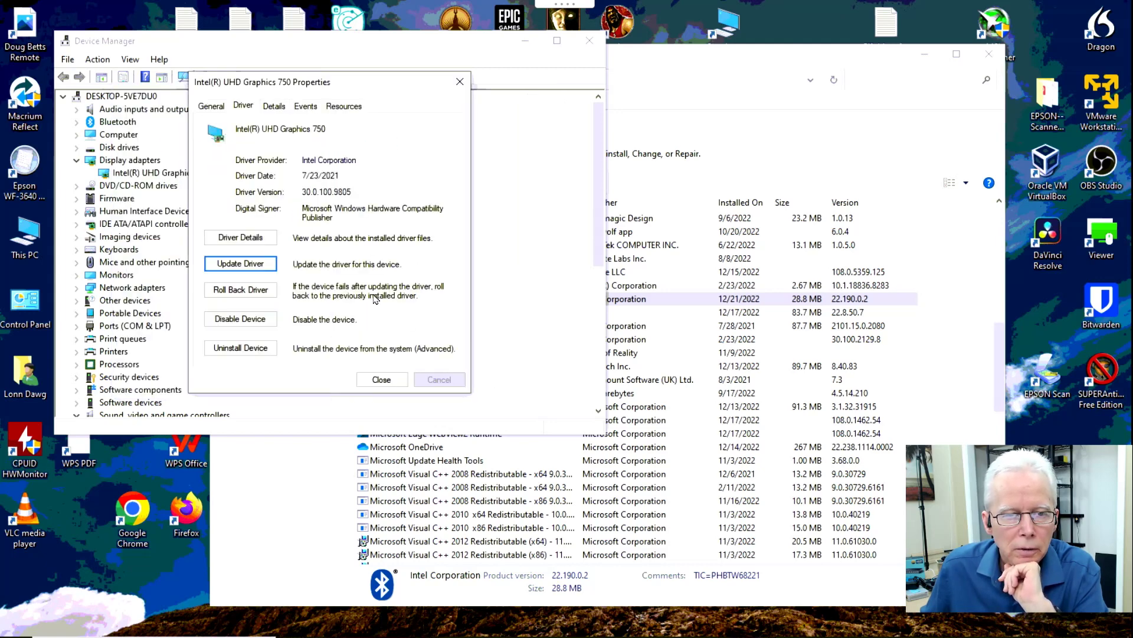
{"action": "left_click", "coordinate": [382, 381]}
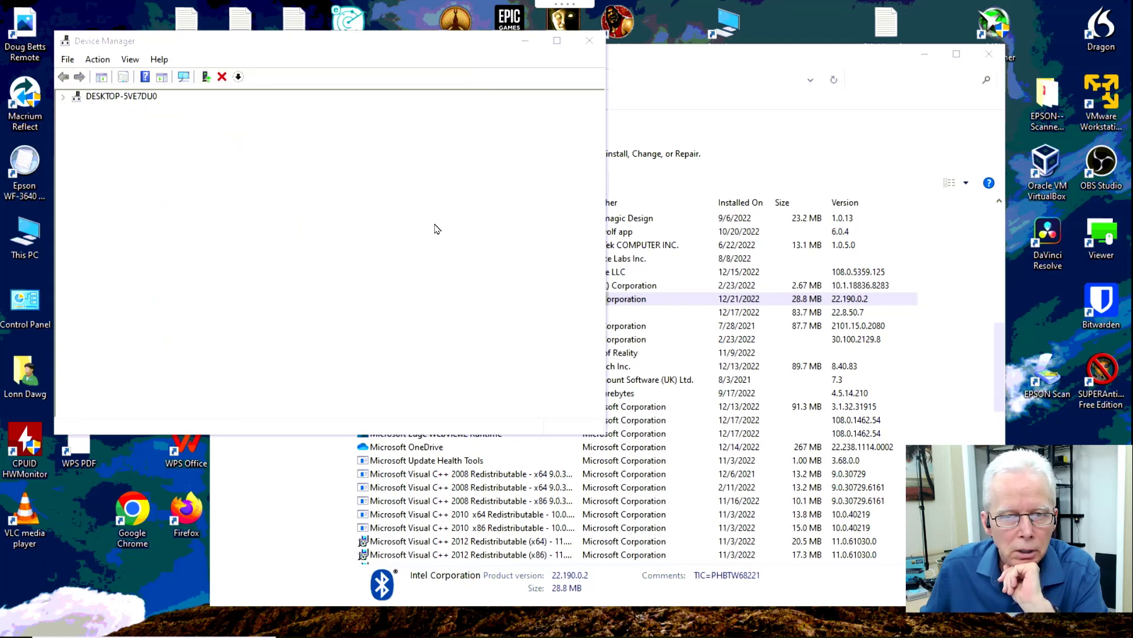
{"action": "left_click", "coordinate": [590, 41]}
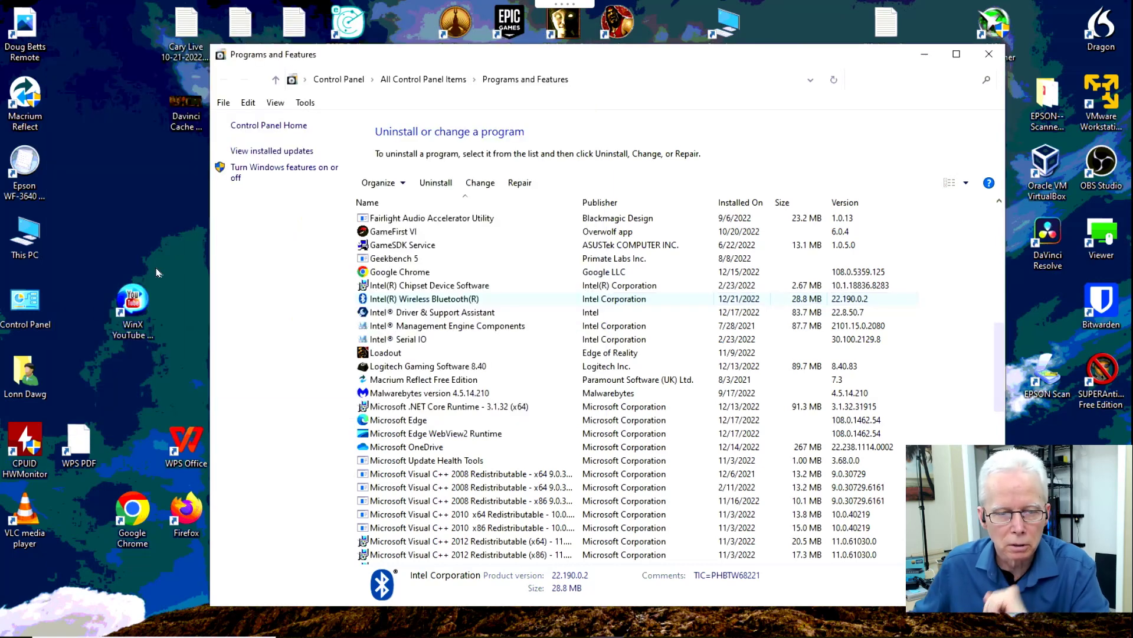
Open Event Viewer and reposition its window over the Programs and Features window.
{"action": "key", "text": "super"}
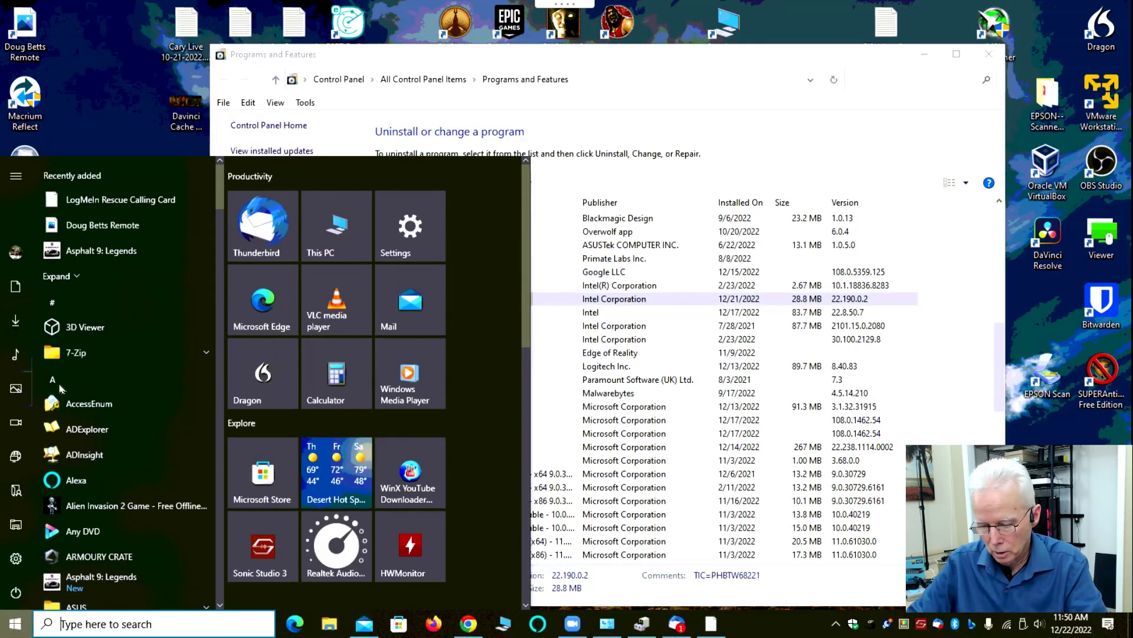
{"action": "type", "text": "event viewer"}
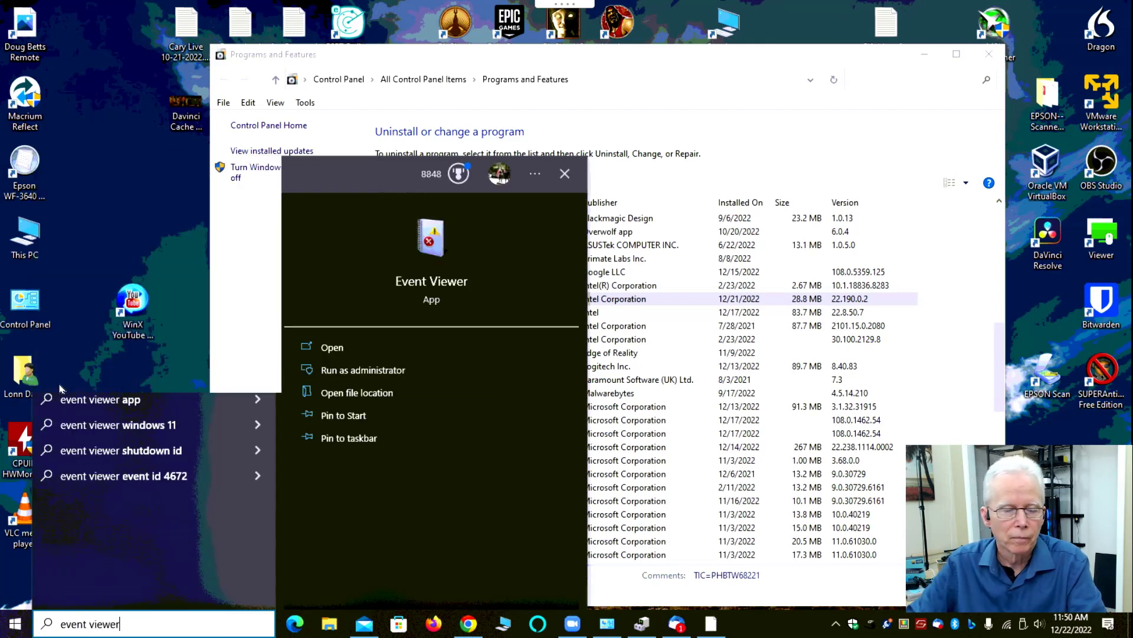
{"action": "key", "text": "Return"}
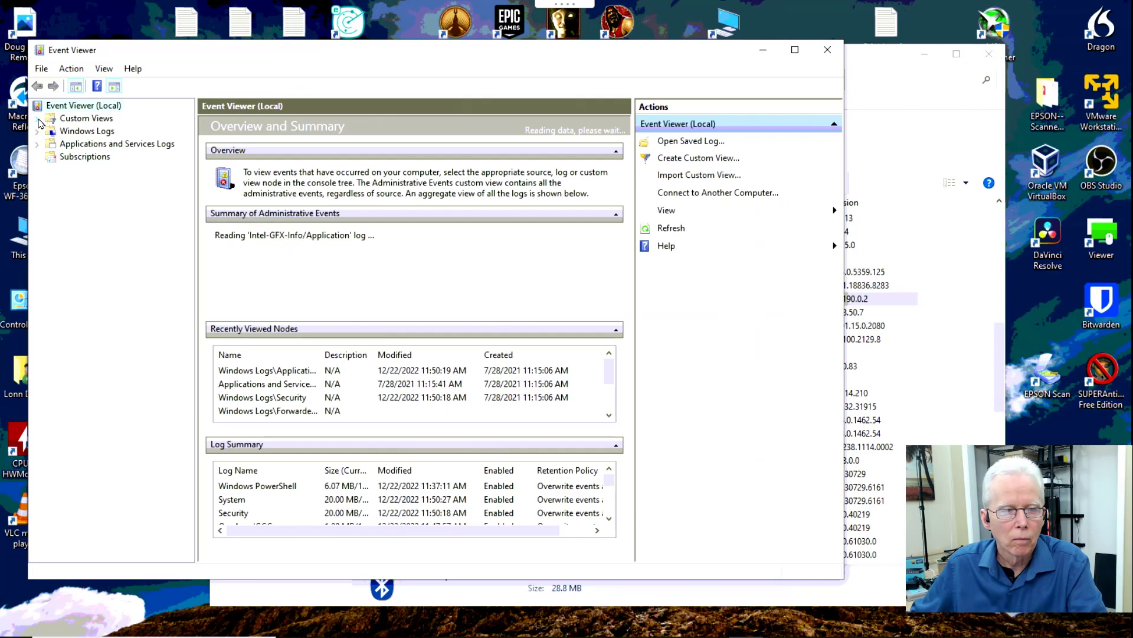
{"action": "left_click_drag", "start_coordinate": [262, 56], "coordinate": [425, 17]}
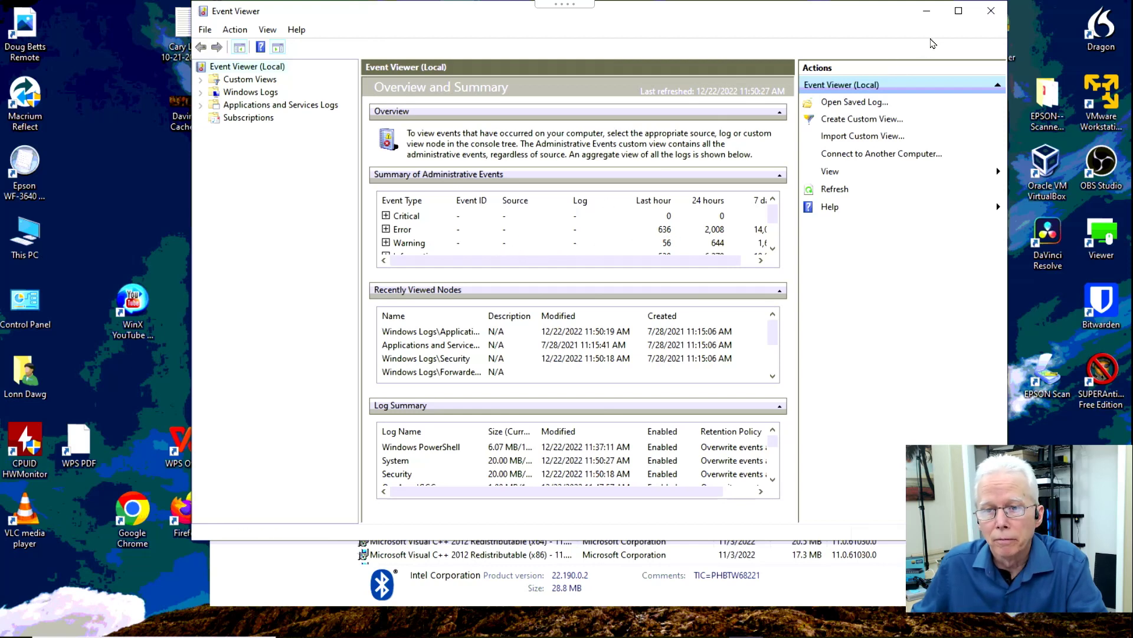
Expand the Error group in the Summary of Administrative Events to list its individual events.
{"action": "left_click", "coordinate": [386, 229]}
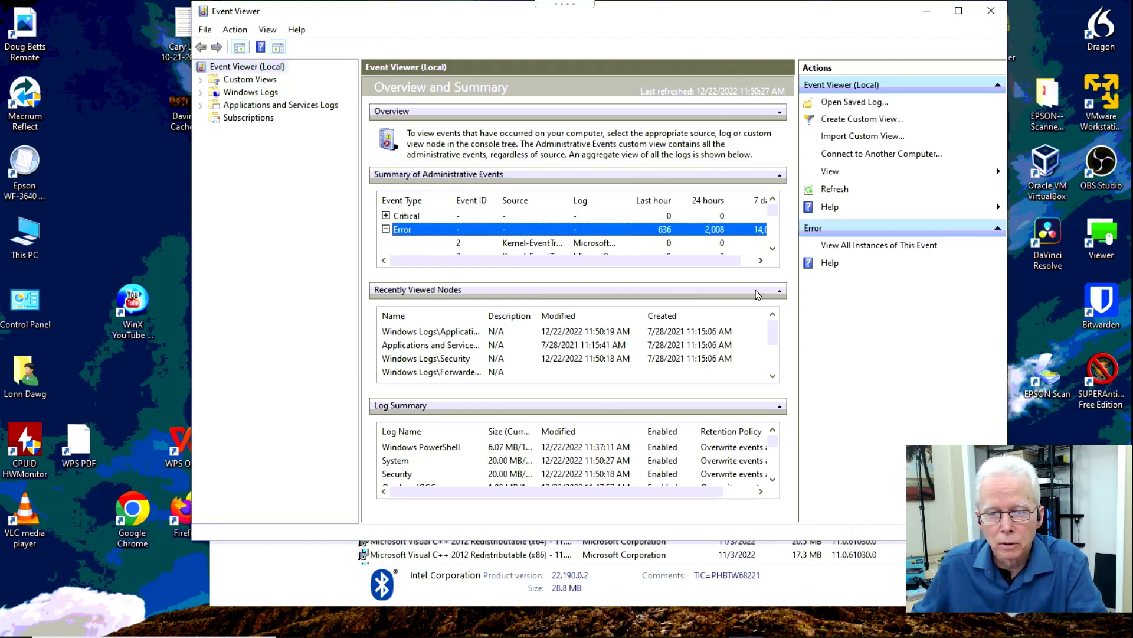
{"action": "left_click", "coordinate": [774, 252]}
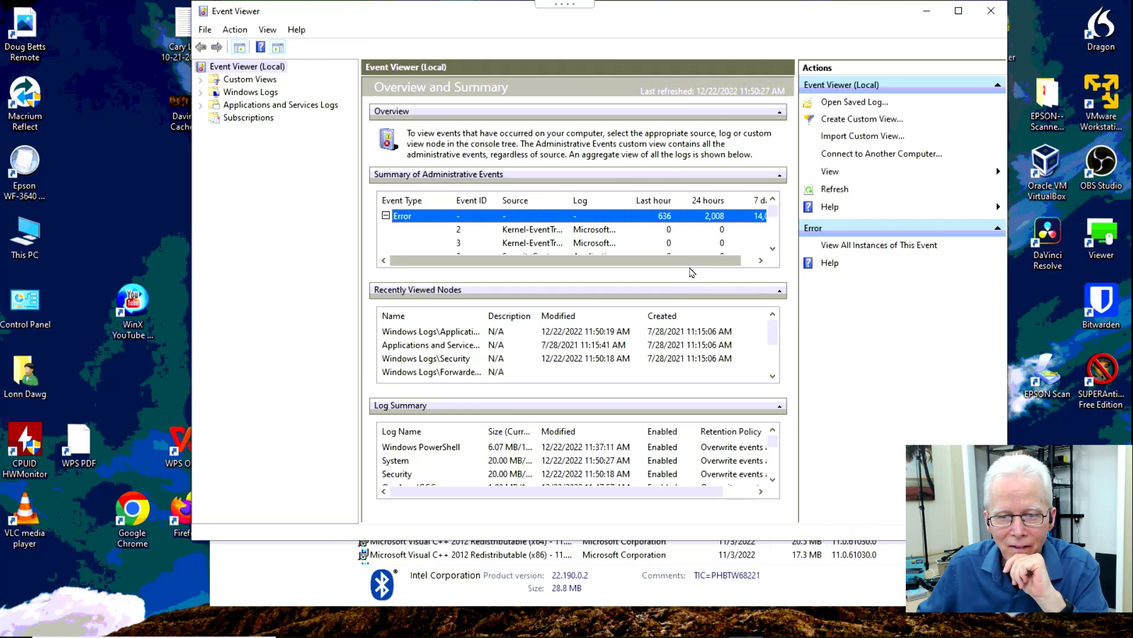
{"action": "left_click_drag", "start_coordinate": [691, 267], "coordinate": [747, 271]}
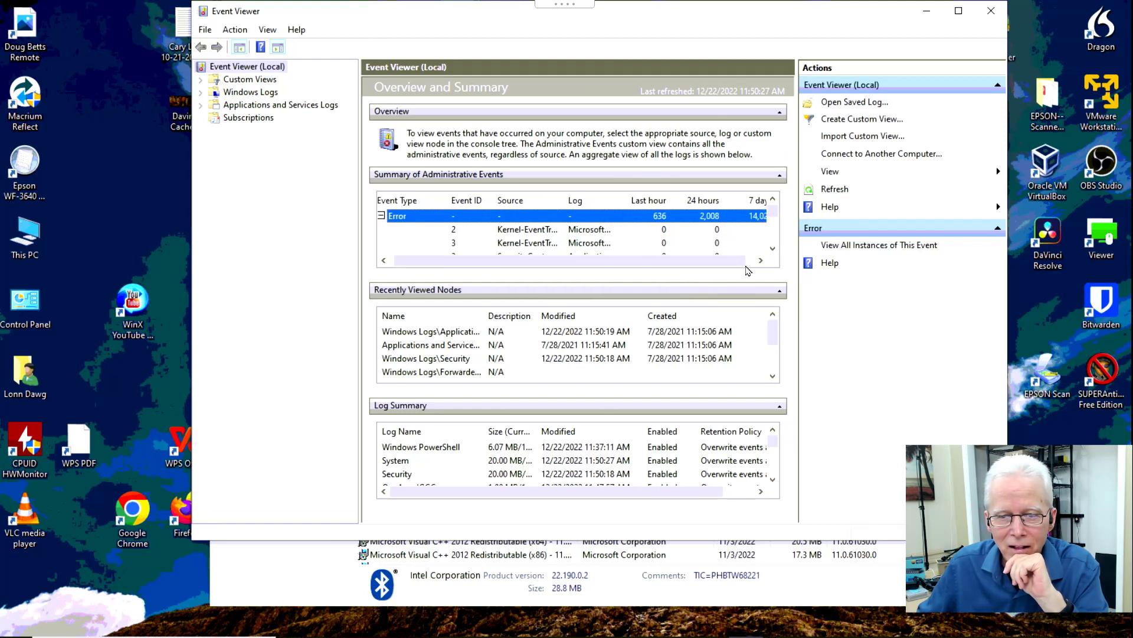
{"action": "left_click", "coordinate": [502, 176]}
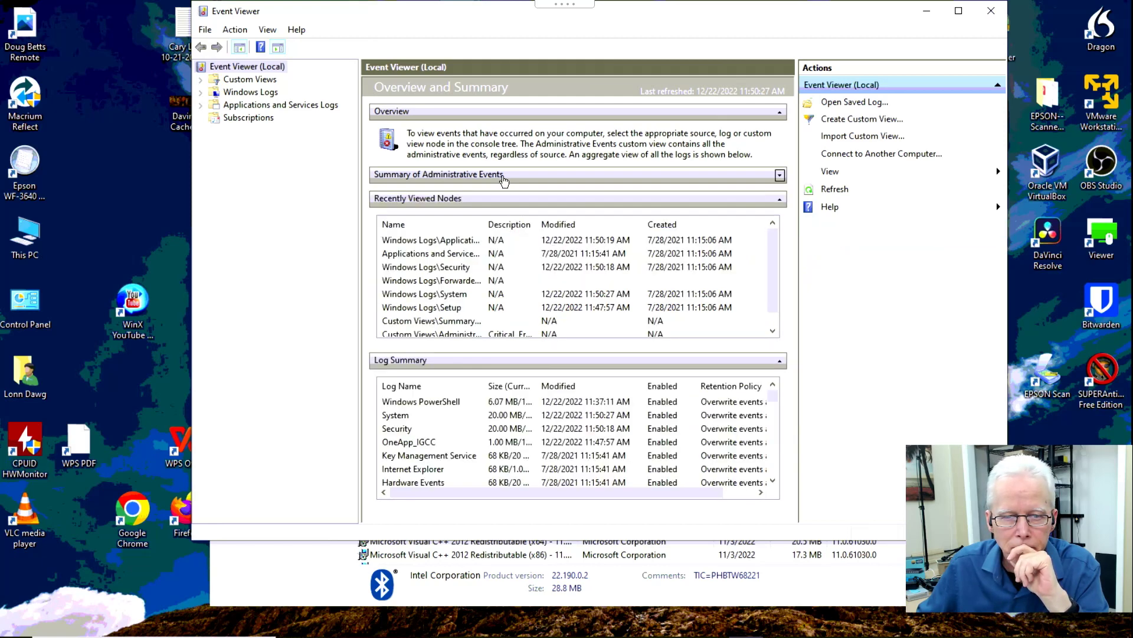
{"action": "left_click", "coordinate": [503, 177]}
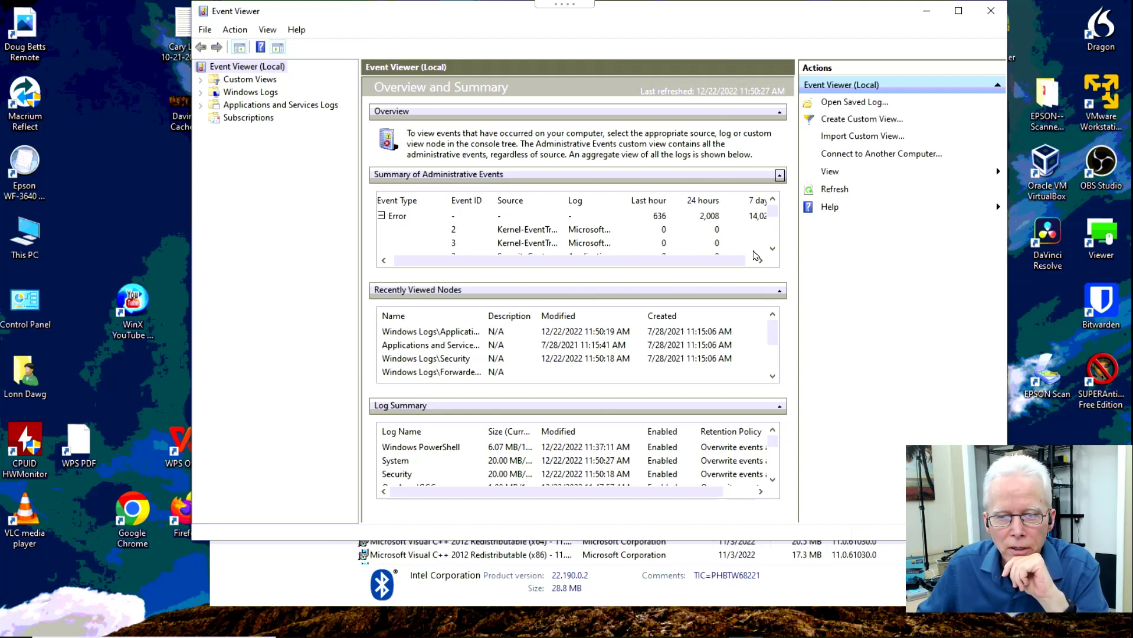
Examine the listed error events for their IDs, sources, logs and counts over the last hour and 24 hours.
{"action": "left_click", "coordinate": [772, 248]}
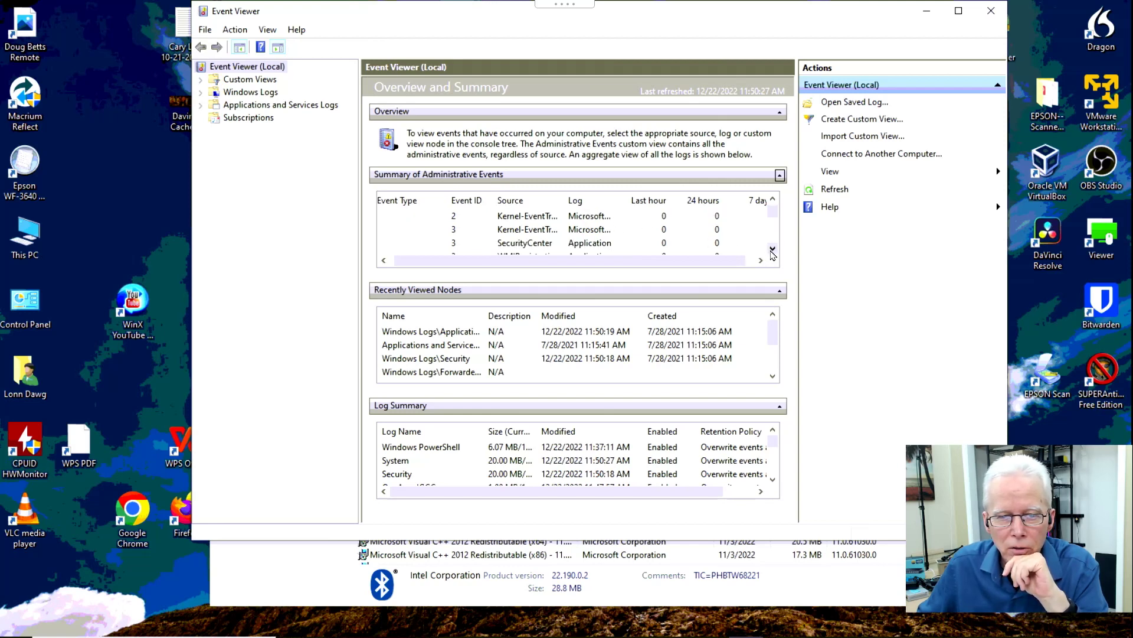
{"action": "left_click", "coordinate": [772, 248]}
{"action": "left_click", "coordinate": [772, 248]}
{"action": "left_click", "coordinate": [772, 249]}
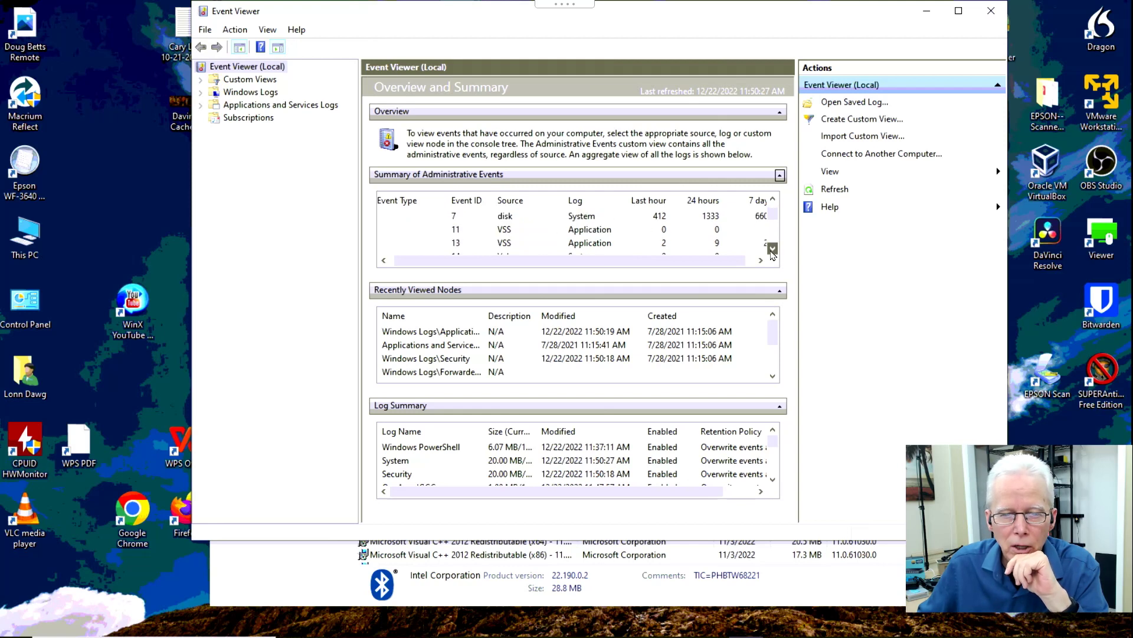
{"action": "left_click", "coordinate": [772, 249]}
{"action": "left_click", "coordinate": [773, 248]}
{"action": "left_click", "coordinate": [772, 249]}
{"action": "left_click", "coordinate": [772, 249]}
{"action": "left_click", "coordinate": [772, 249]}
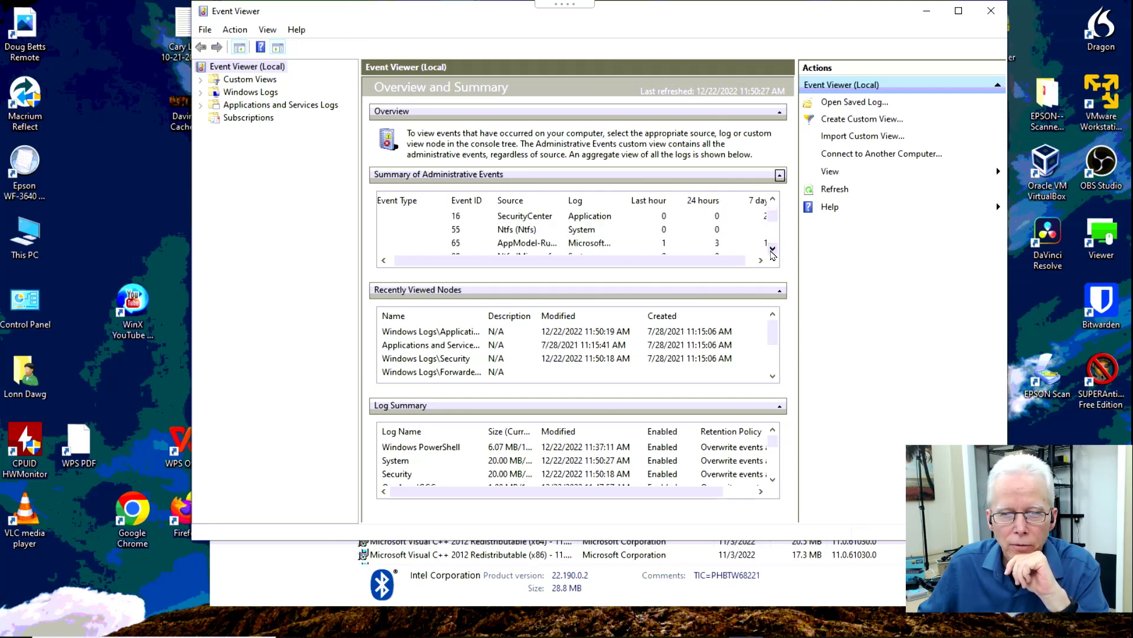
{"action": "left_click", "coordinate": [772, 248]}
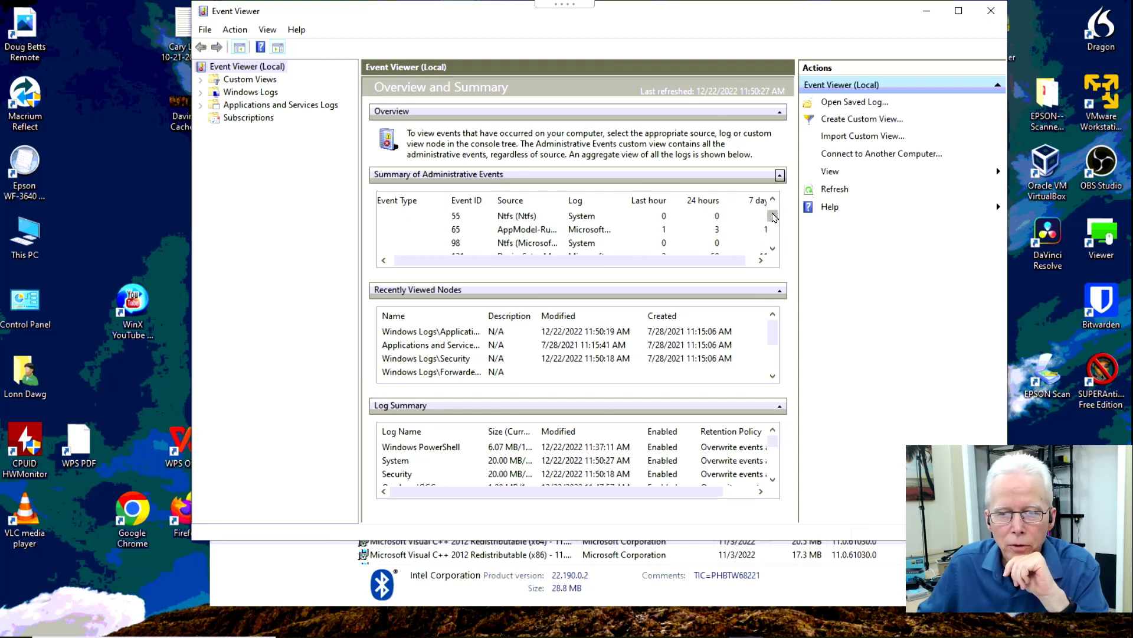
{"action": "left_click_drag", "start_coordinate": [770, 219], "coordinate": [771, 203]}
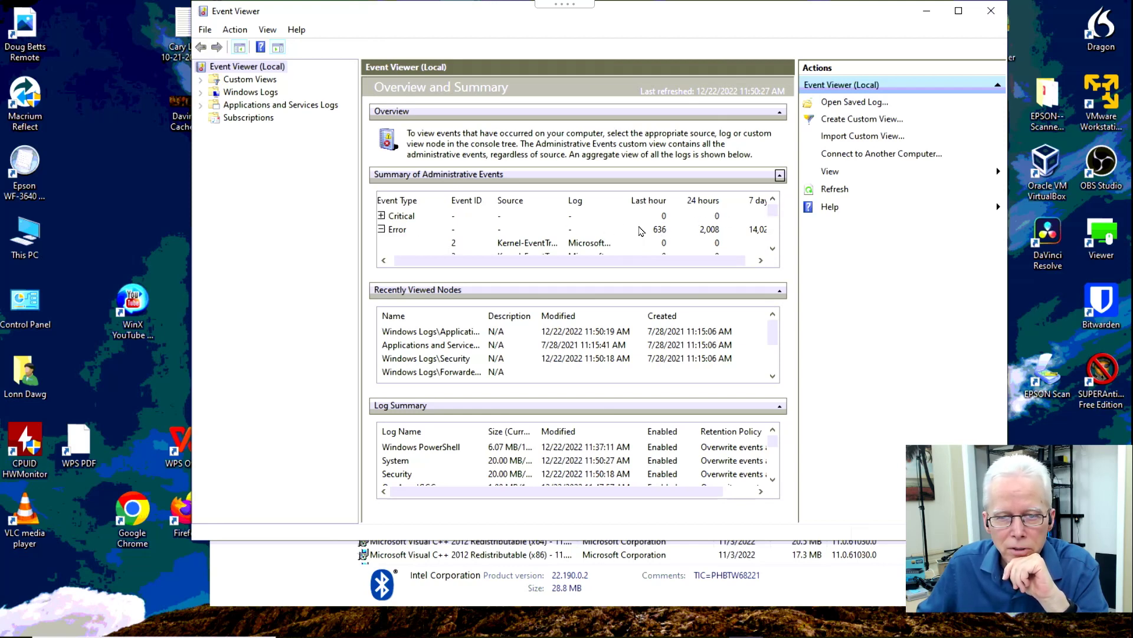
Try to open the last hour's errors from the Error row of the administrative events summary.
{"action": "left_click", "coordinate": [660, 231]}
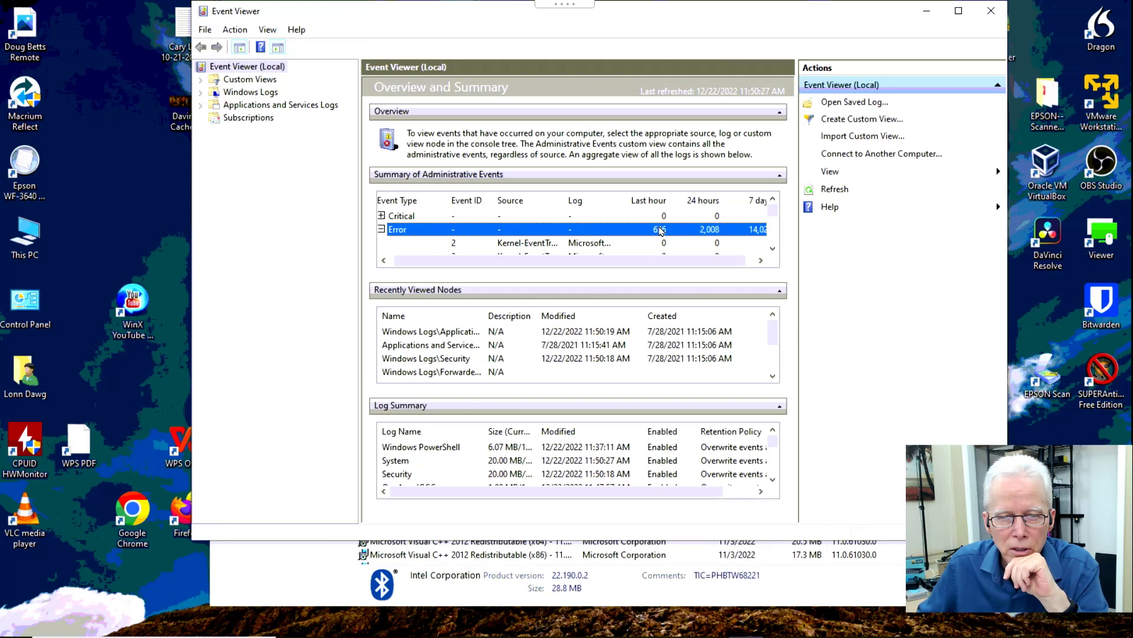
{"action": "double_click", "coordinate": [660, 231]}
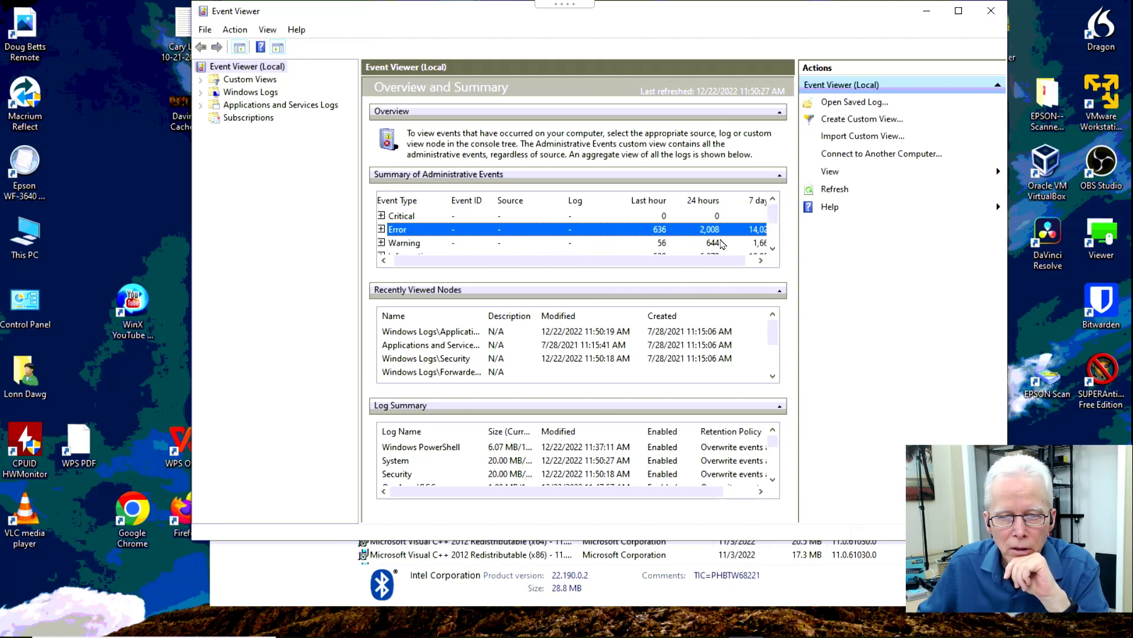
{"action": "double_click", "coordinate": [659, 235]}
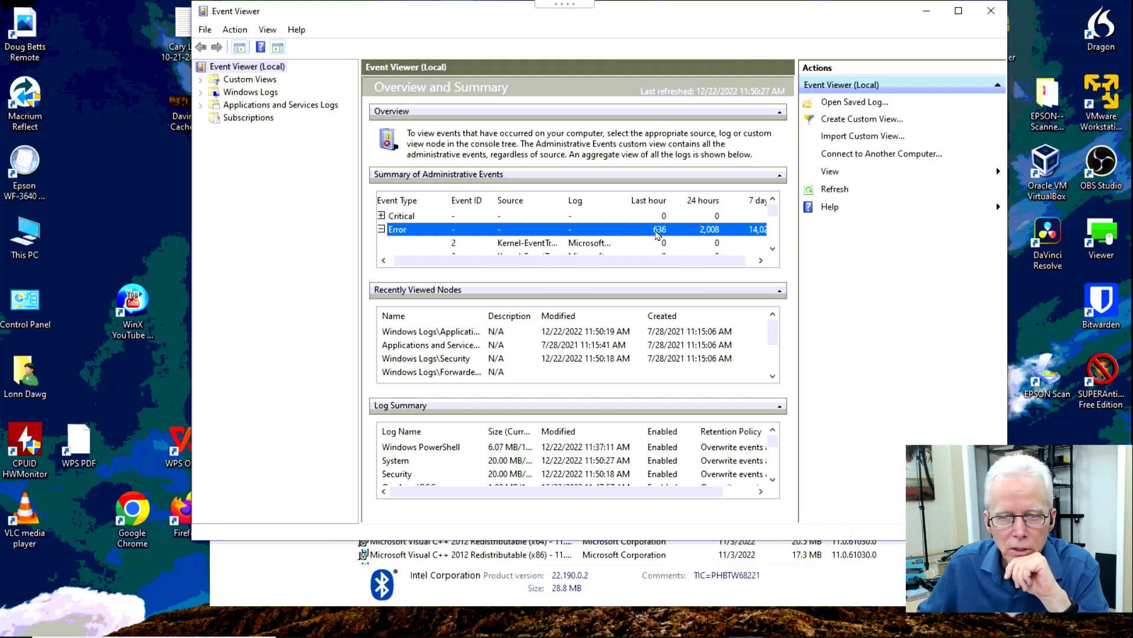
Examine the expanded Error entries in the Summary of Administrative Events for frequently occurring event sources.
{"action": "left_click", "coordinate": [773, 248]}
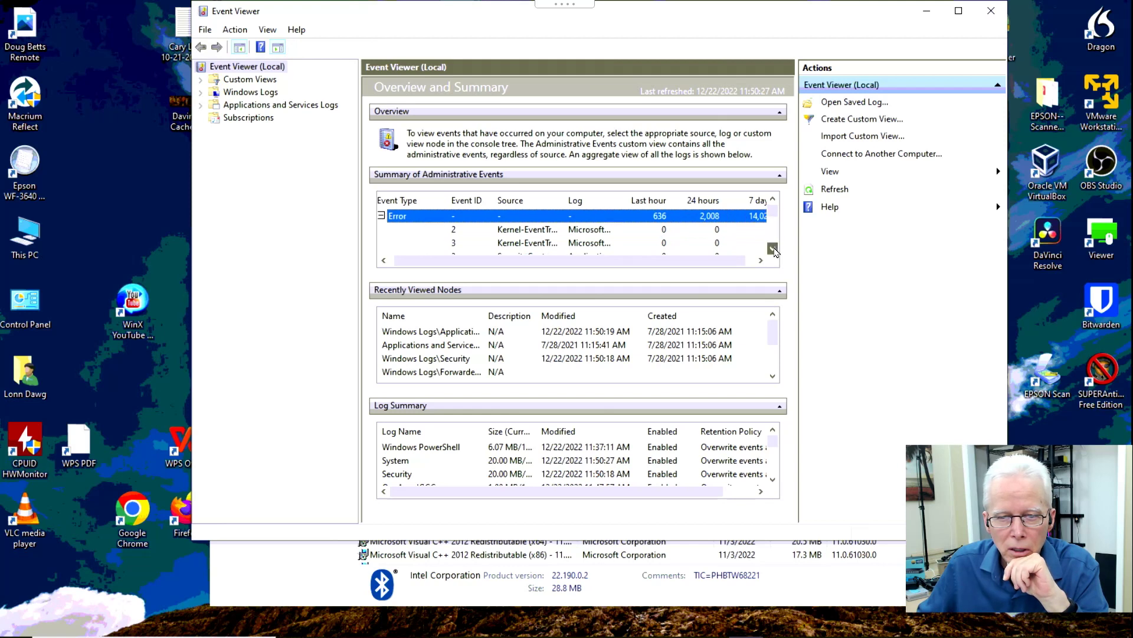
{"action": "left_click", "coordinate": [774, 250]}
{"action": "left_click", "coordinate": [774, 249]}
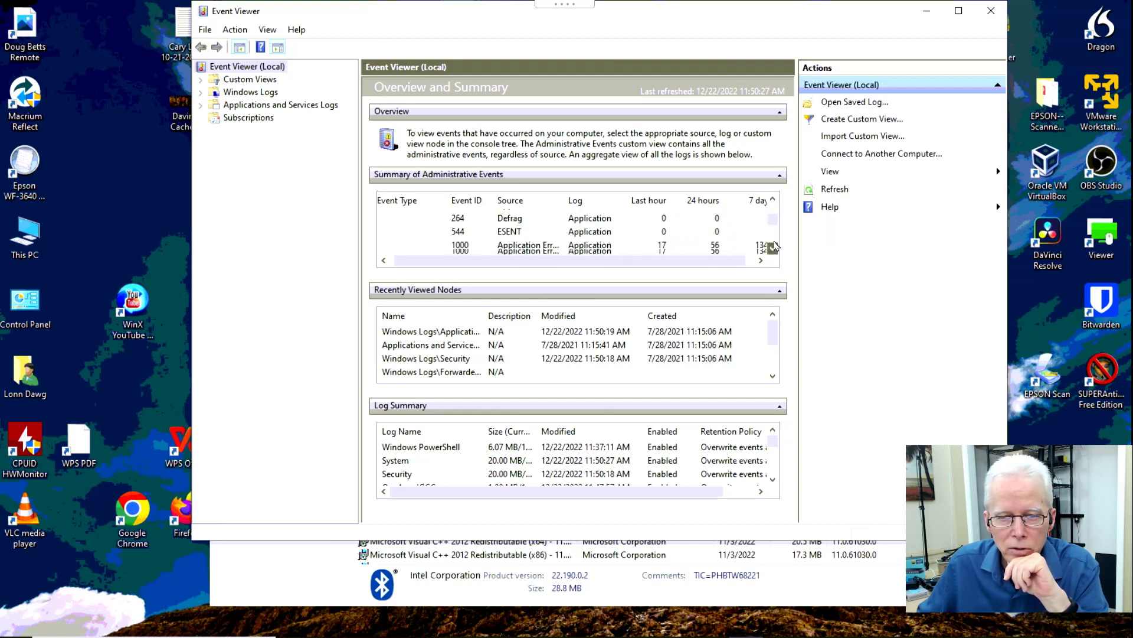
{"action": "left_click", "coordinate": [773, 200]}
{"action": "left_click", "coordinate": [773, 200]}
{"action": "left_click", "coordinate": [772, 200]}
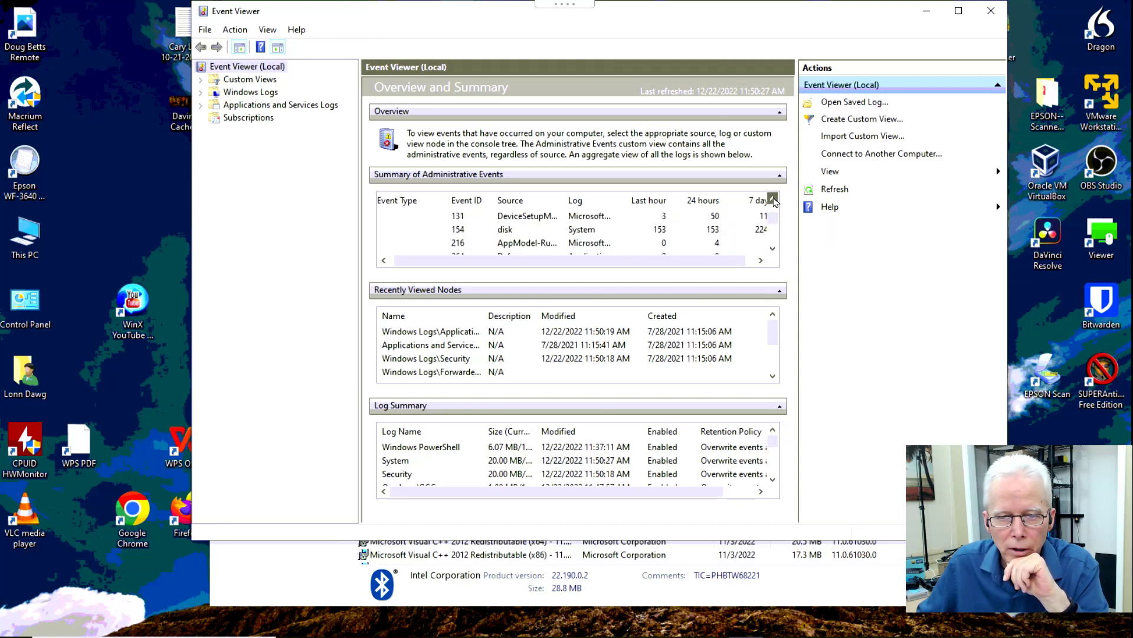
{"action": "left_click", "coordinate": [773, 200]}
{"action": "left_click", "coordinate": [773, 199]}
{"action": "left_click", "coordinate": [773, 200]}
{"action": "left_click", "coordinate": [773, 199]}
{"action": "left_click", "coordinate": [773, 200]}
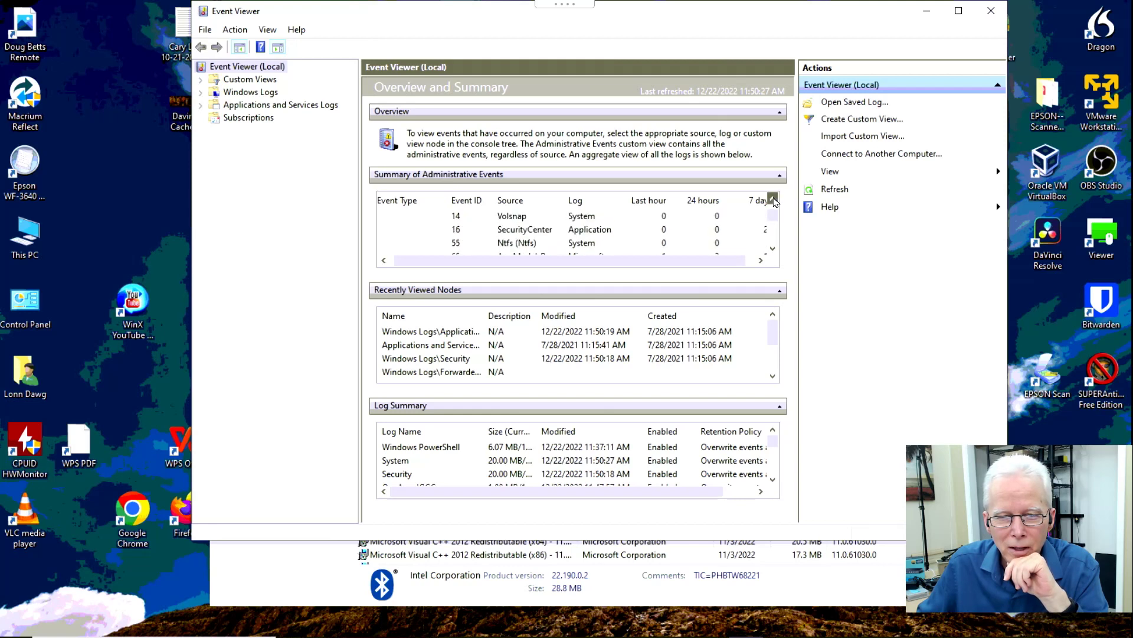
{"action": "left_click", "coordinate": [773, 200]}
{"action": "left_click", "coordinate": [773, 199]}
{"action": "left_click", "coordinate": [773, 199]}
{"action": "left_click", "coordinate": [773, 200]}
{"action": "left_click", "coordinate": [773, 200]}
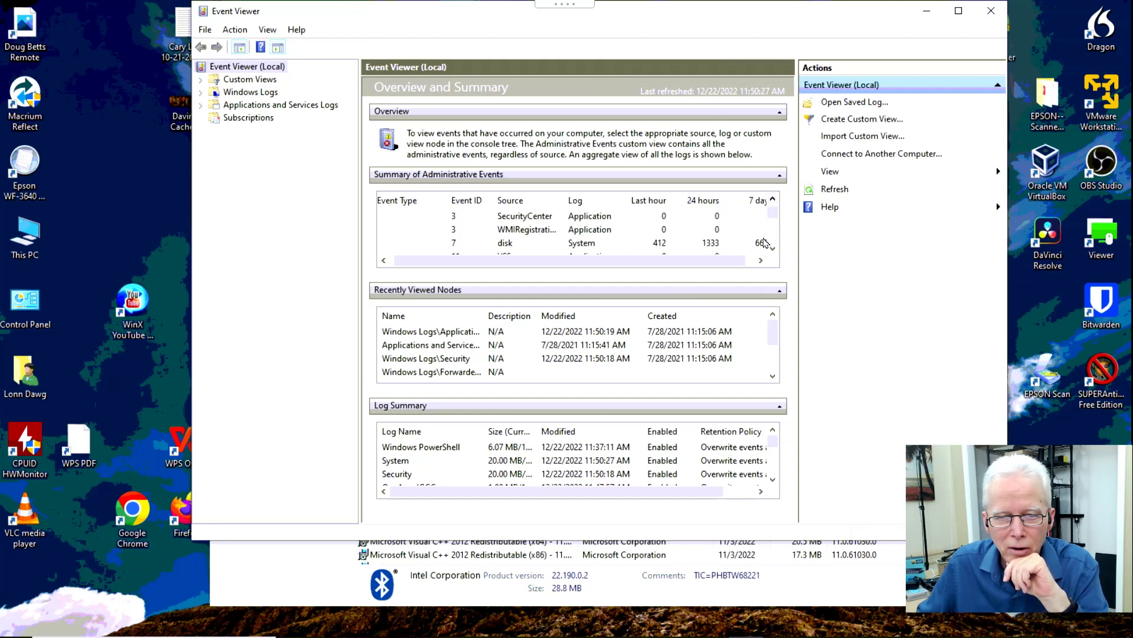
Open all instances of the disk error with Event ID 7 and read which device its description names.
{"action": "left_click", "coordinate": [578, 244]}
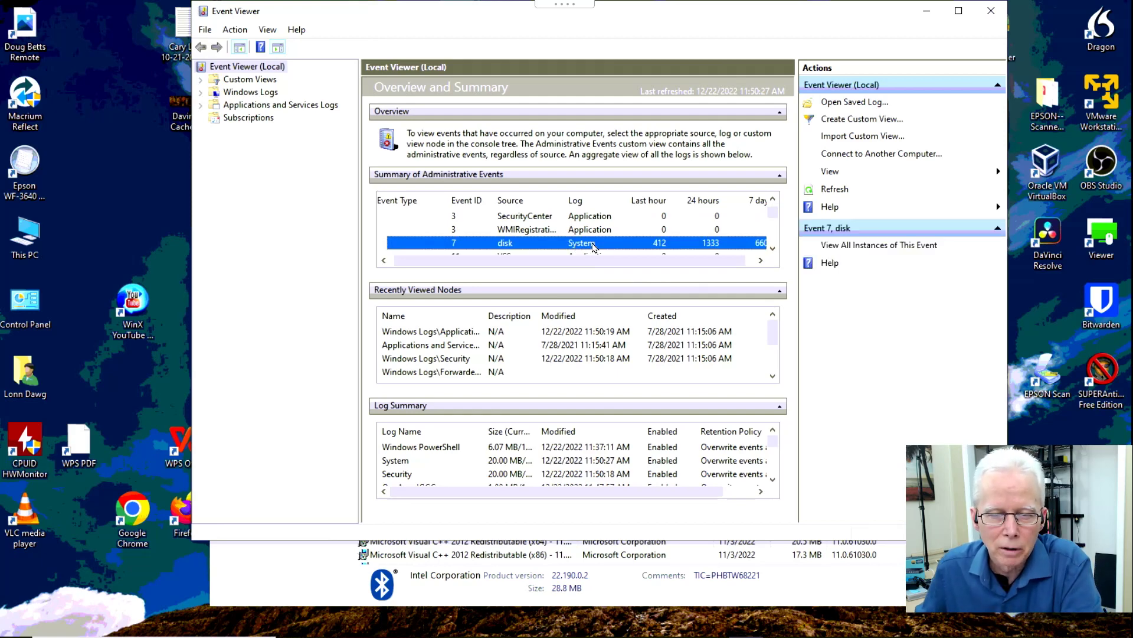
{"action": "double_click", "coordinate": [593, 246]}
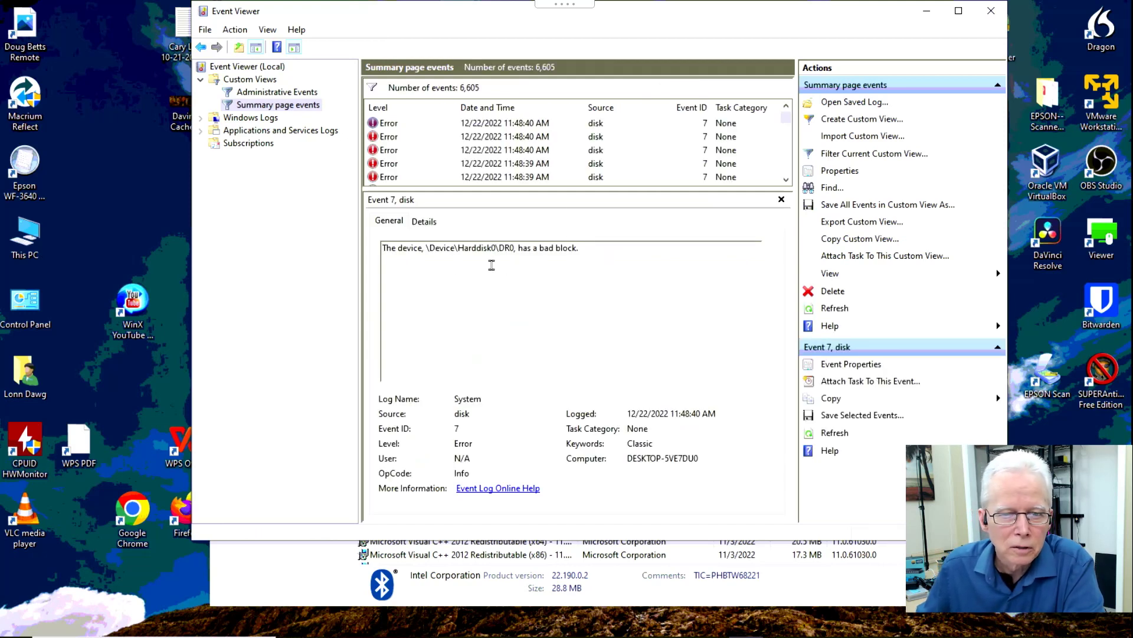
{"action": "left_click_drag", "start_coordinate": [517, 248], "coordinate": [604, 249]}
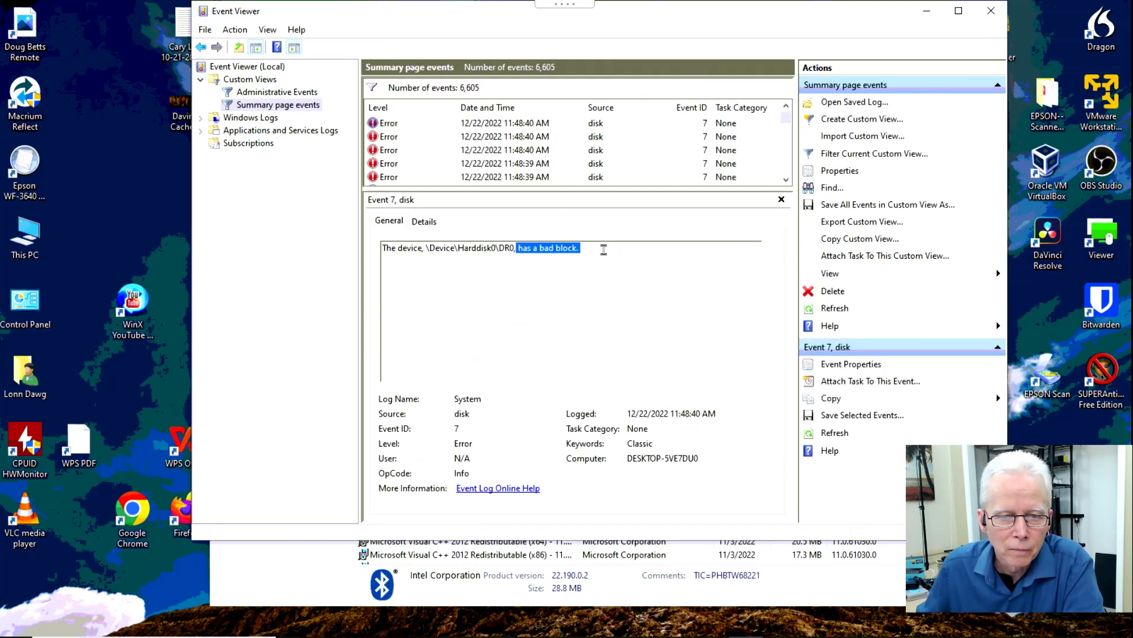
{"action": "left_click", "coordinate": [461, 248]}
{"action": "left_click", "coordinate": [523, 248], "text": "shift"}
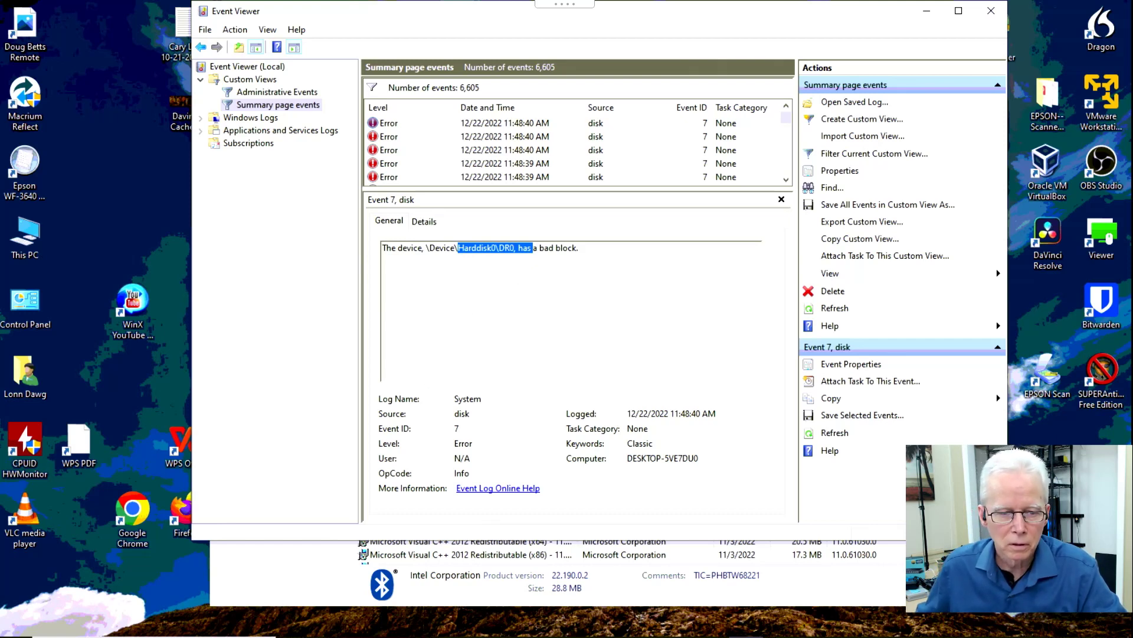
Filter the System log under Windows Logs to show only Event ID 7.
{"action": "mouse_move", "coordinate": [3, 608]}
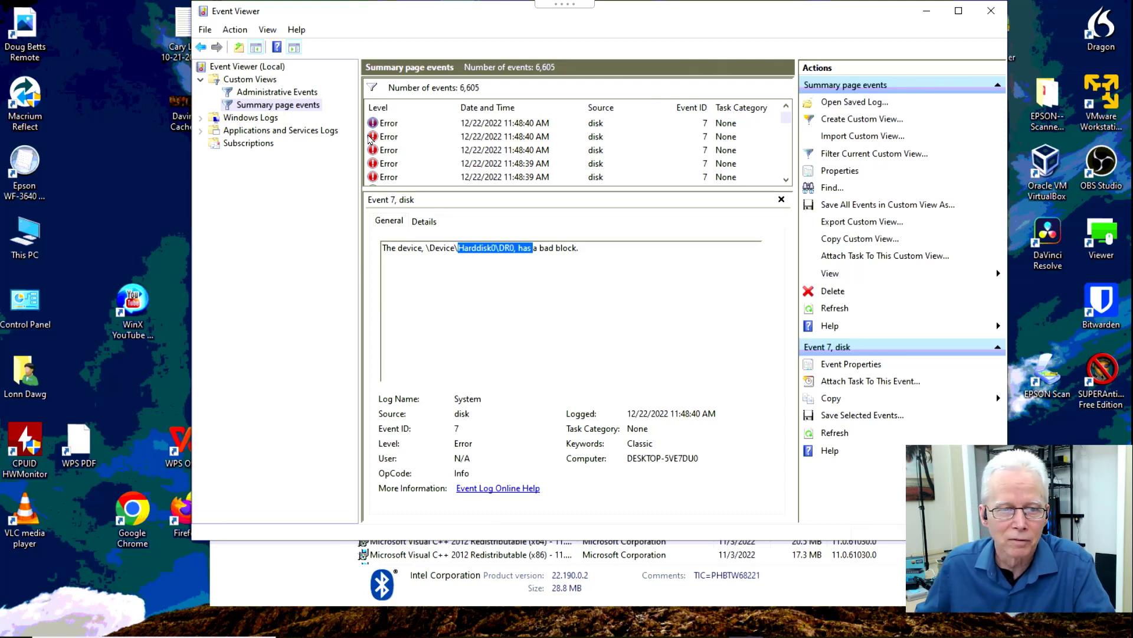
{"action": "left_click", "coordinate": [201, 118]}
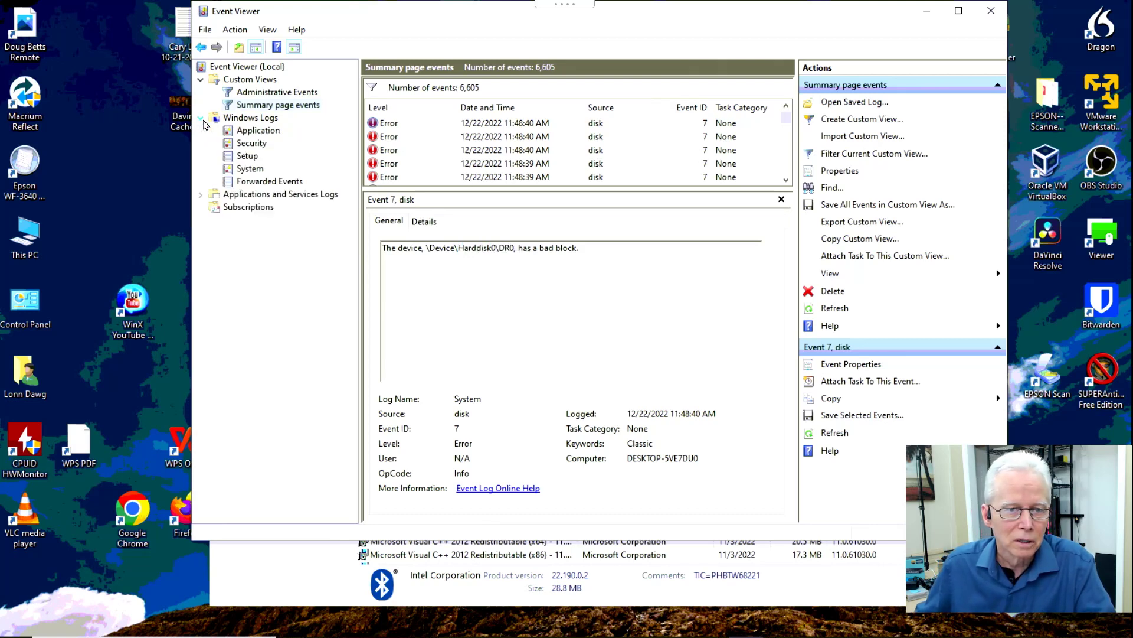
{"action": "left_click", "coordinate": [248, 169]}
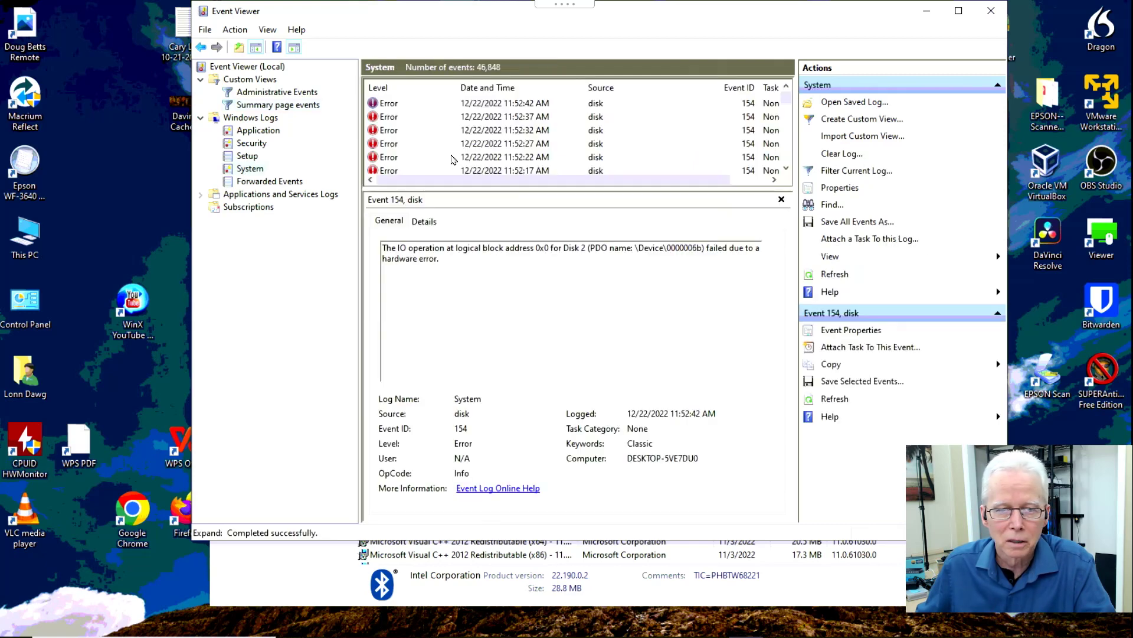
{"action": "left_click", "coordinate": [852, 171]}
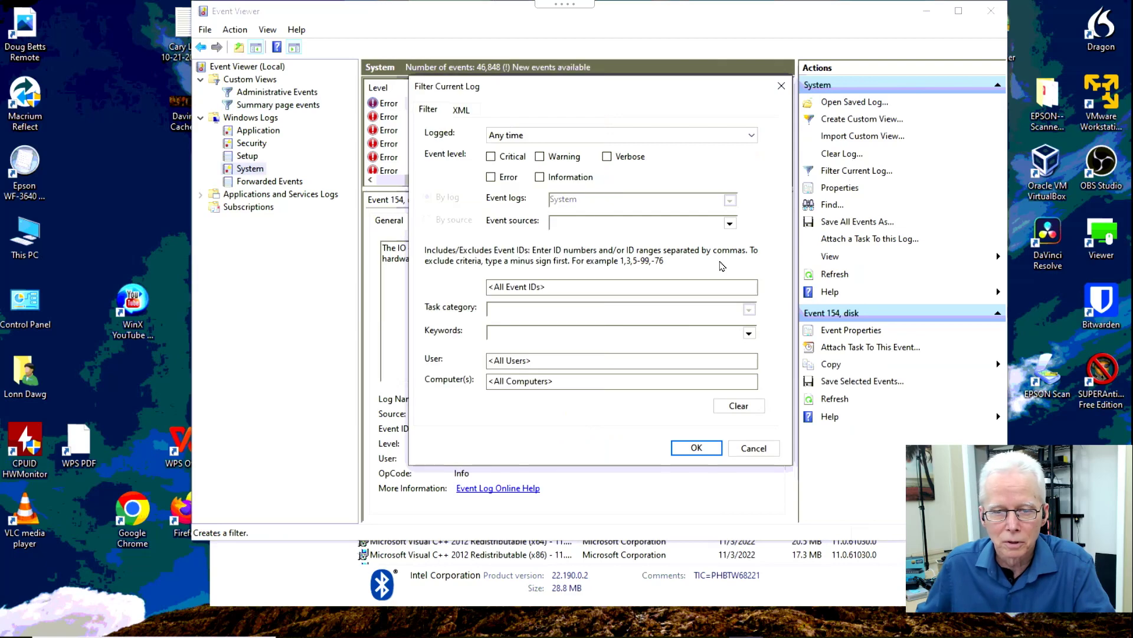
{"action": "left_click", "coordinate": [587, 291]}
{"action": "type", "text": "7"}
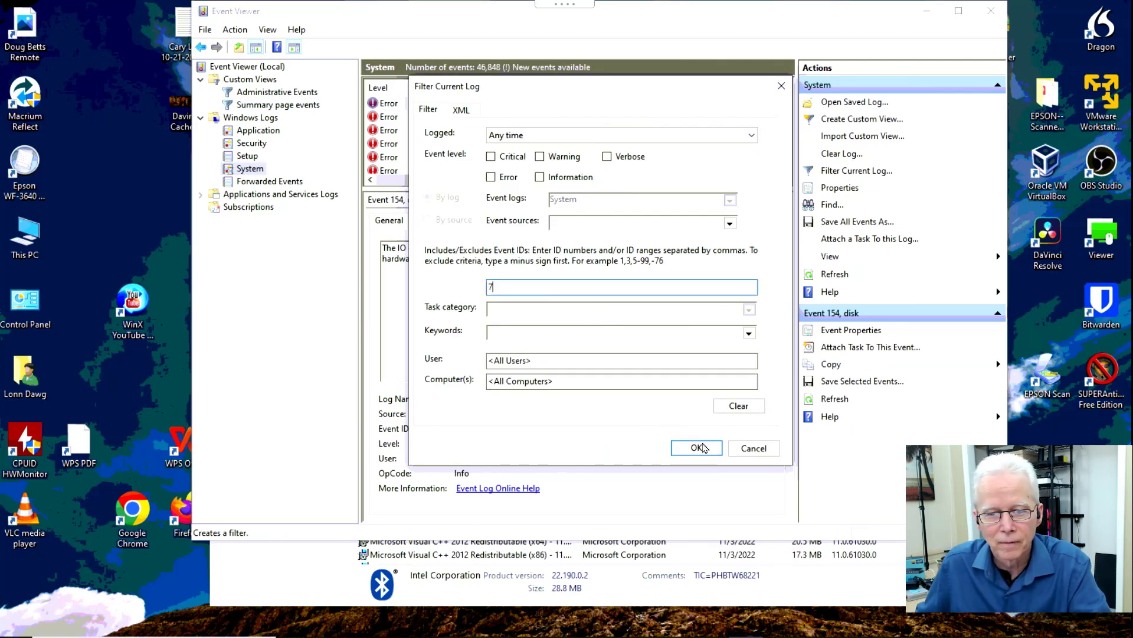
{"action": "left_click", "coordinate": [697, 447]}
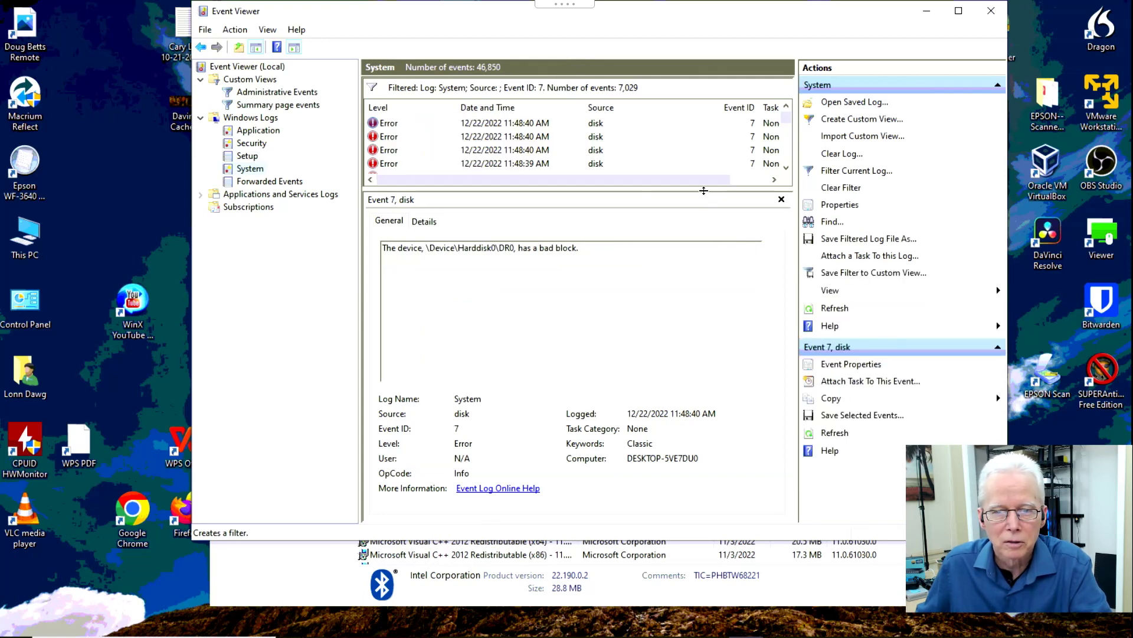
Enlarge the filtered event list above the details pane and check its full width of columns.
{"action": "left_click_drag", "start_coordinate": [704, 190], "coordinate": [735, 402]}
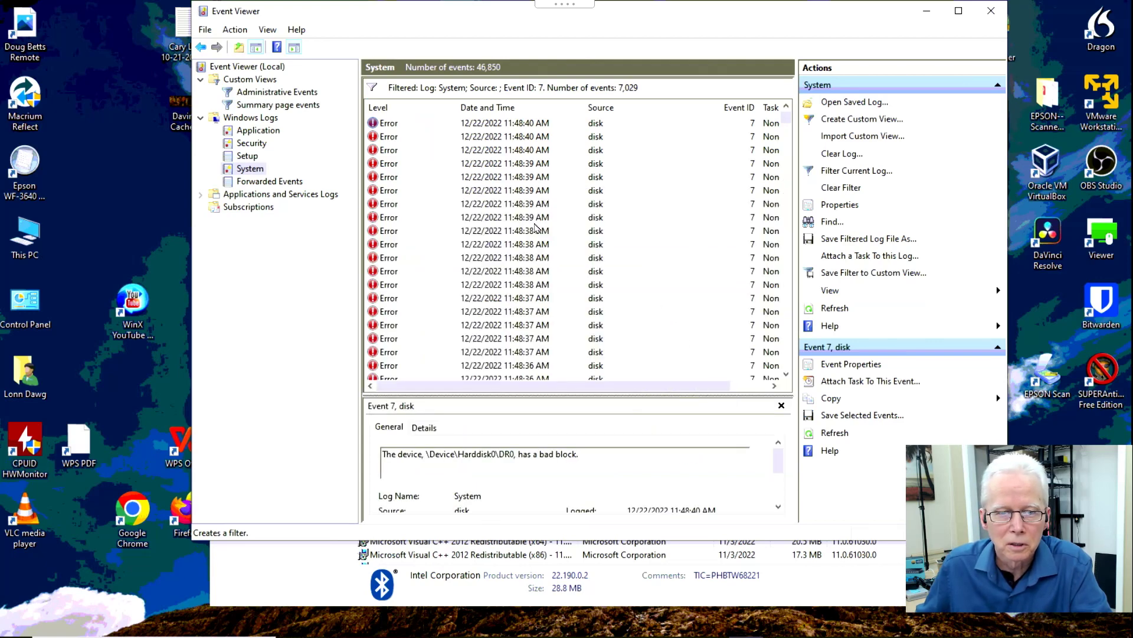
{"action": "left_click", "coordinate": [748, 387]}
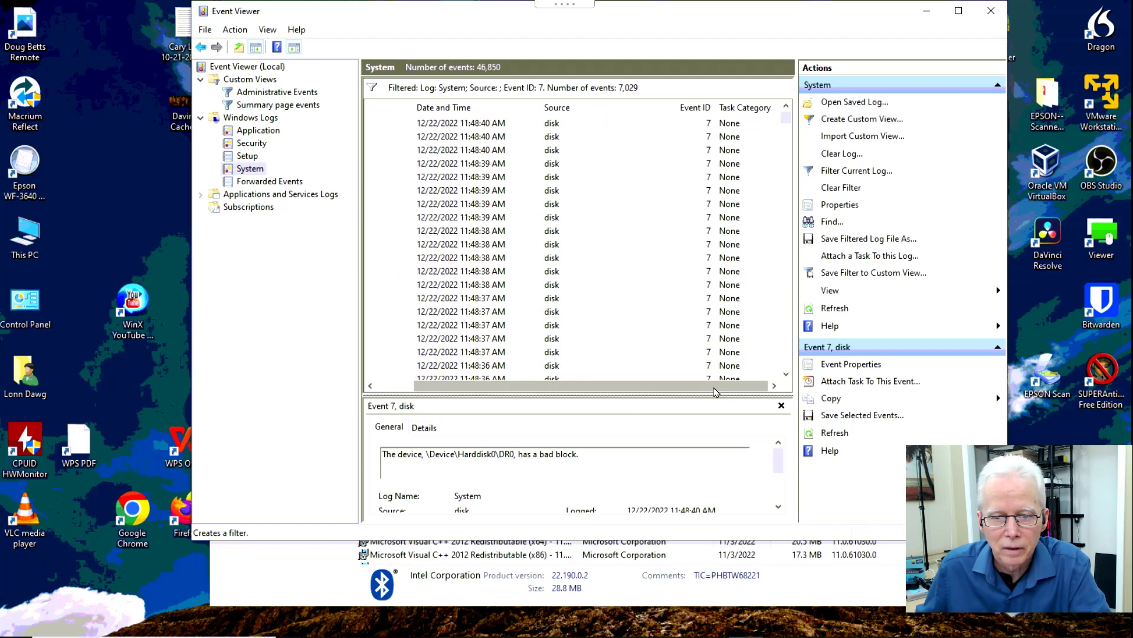
{"action": "left_click_drag", "start_coordinate": [715, 392], "coordinate": [312, 447]}
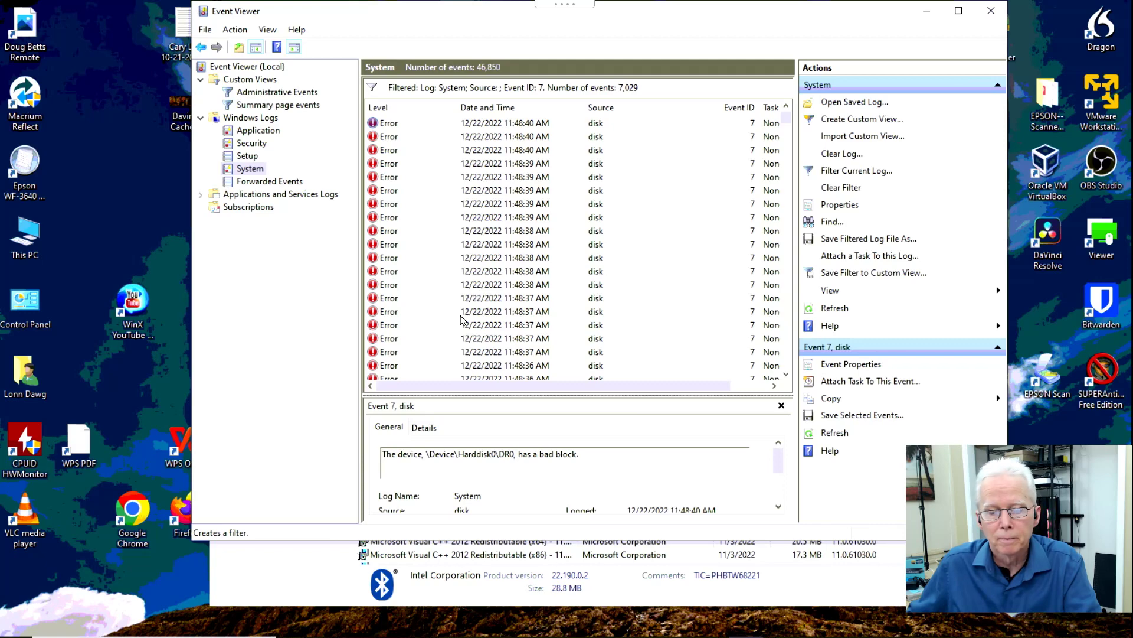
Review the properties of the second listed disk error and close them.
{"action": "left_click", "coordinate": [427, 141]}
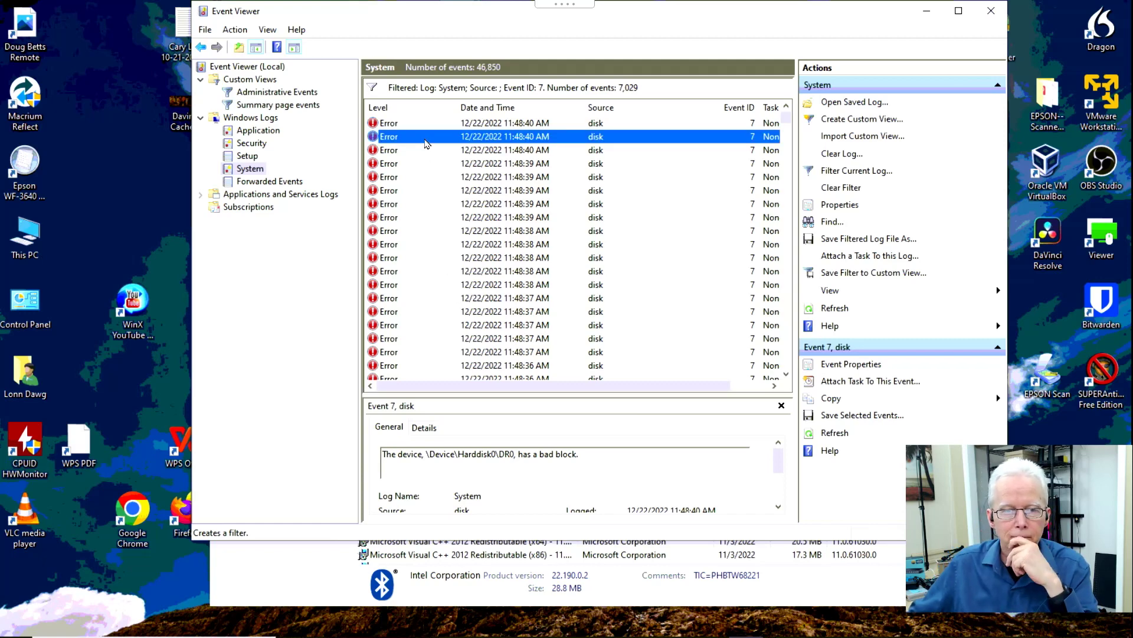
{"action": "double_click", "coordinate": [426, 143]}
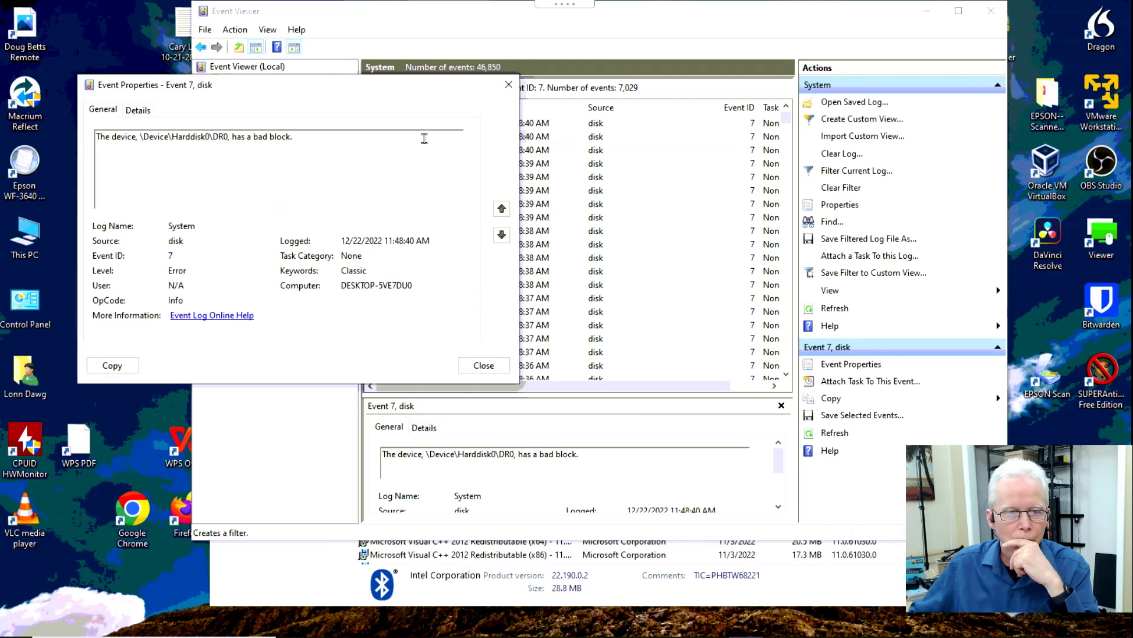
{"action": "left_click", "coordinate": [483, 366]}
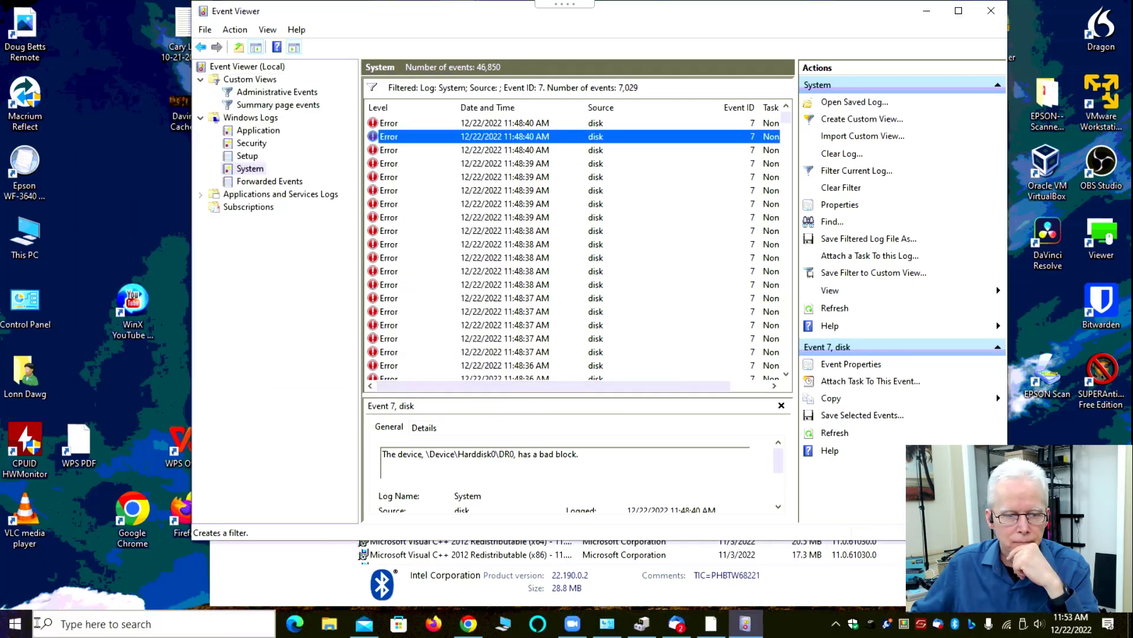
Open Disk Management, place its window lower on the desktop and select the Toshiba 4Tb (D:) volume.
{"action": "right_click", "coordinate": [24, 629]}
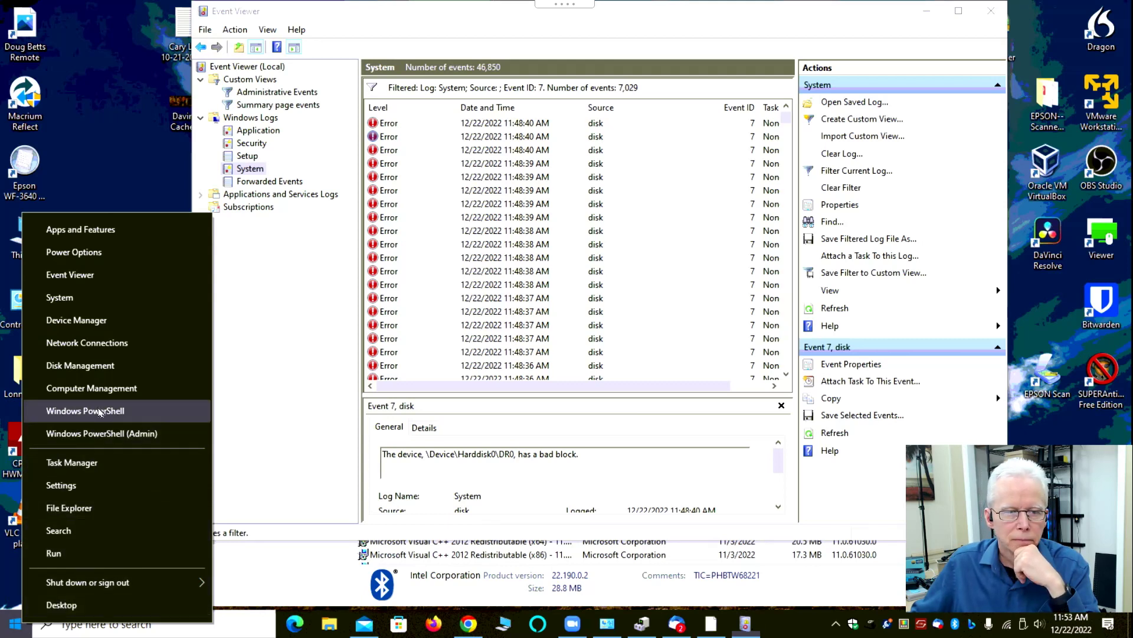
{"action": "left_click", "coordinate": [106, 369]}
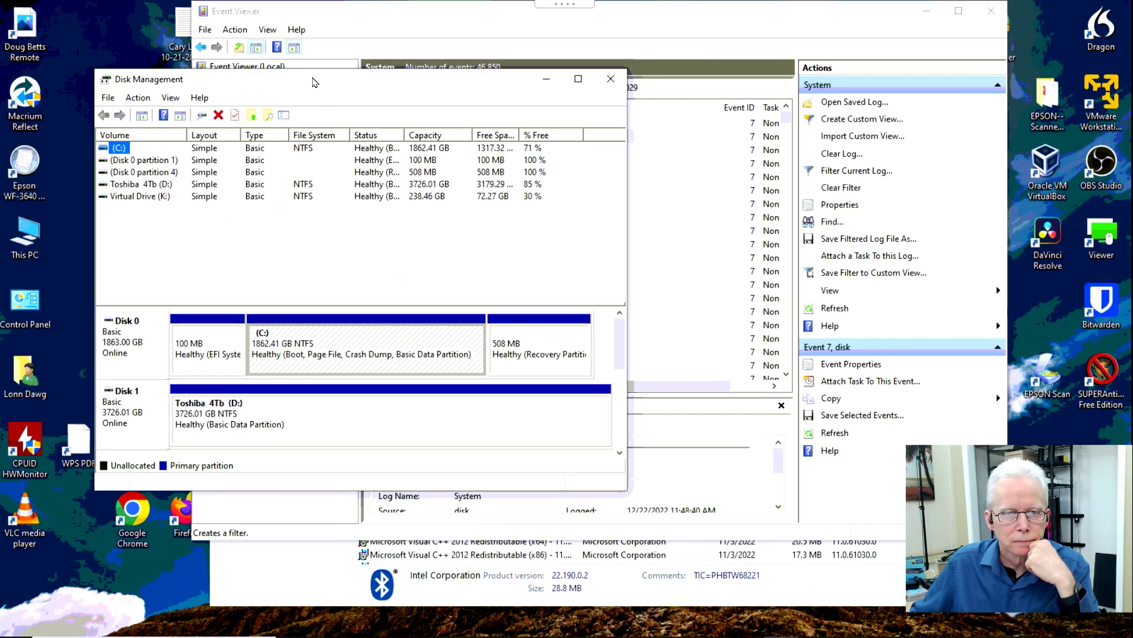
{"action": "left_click_drag", "start_coordinate": [313, 82], "coordinate": [294, 193]}
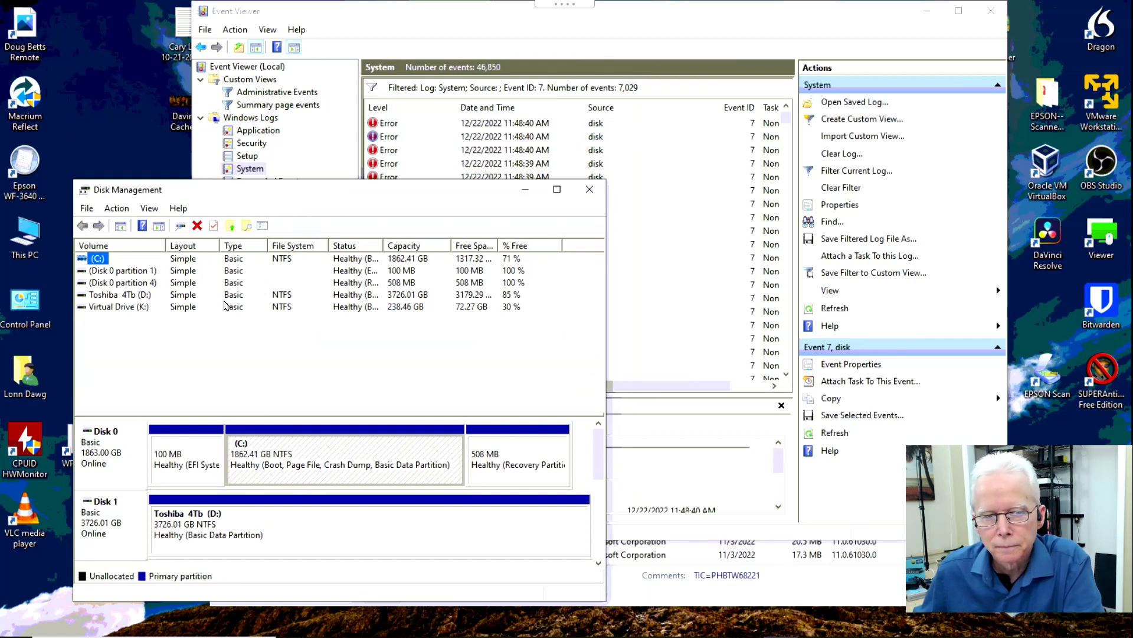
{"action": "left_click", "coordinate": [129, 297]}
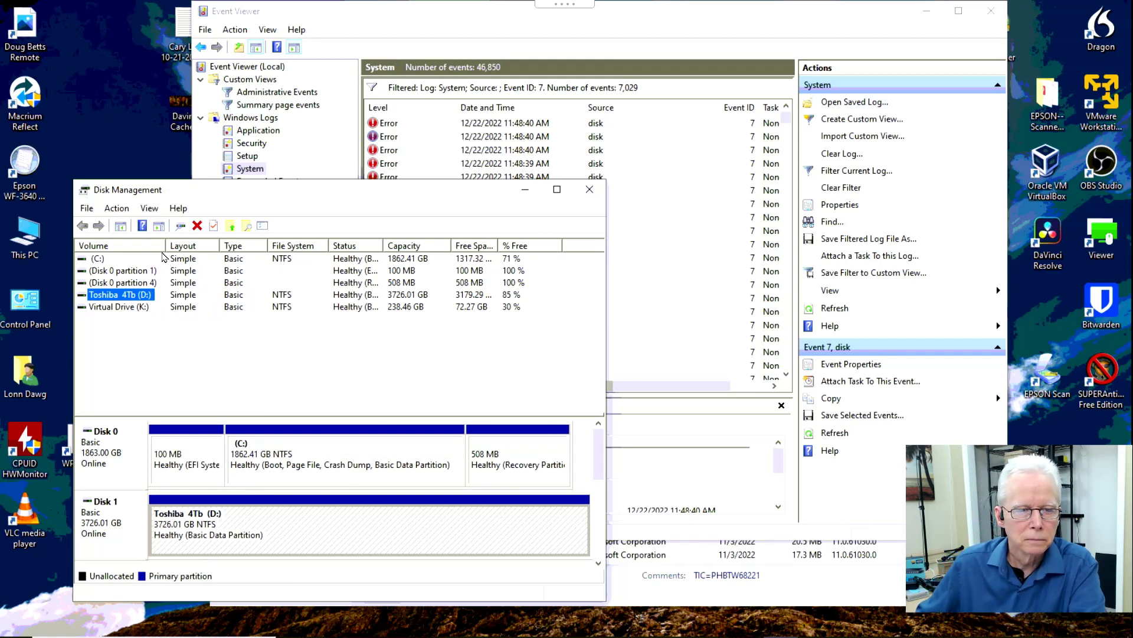
Widen the Disk Management window and its Volume and Status columns so the volume statuses are readable.
{"action": "left_click_drag", "start_coordinate": [168, 244], "coordinate": [171, 244]}
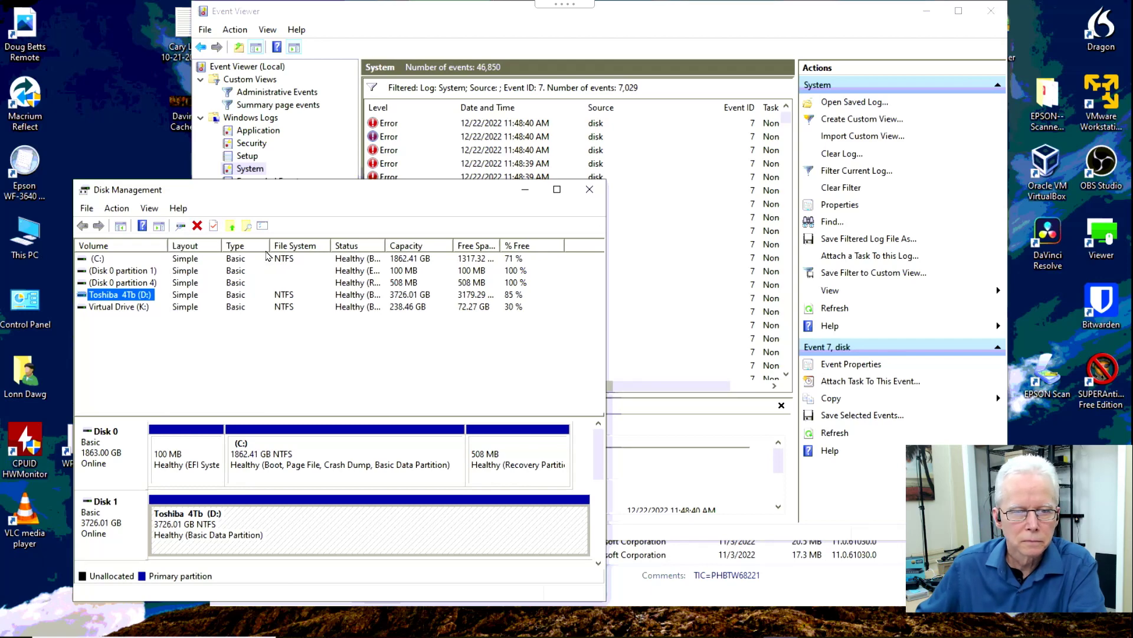
{"action": "left_click_drag", "start_coordinate": [385, 243], "coordinate": [448, 242]}
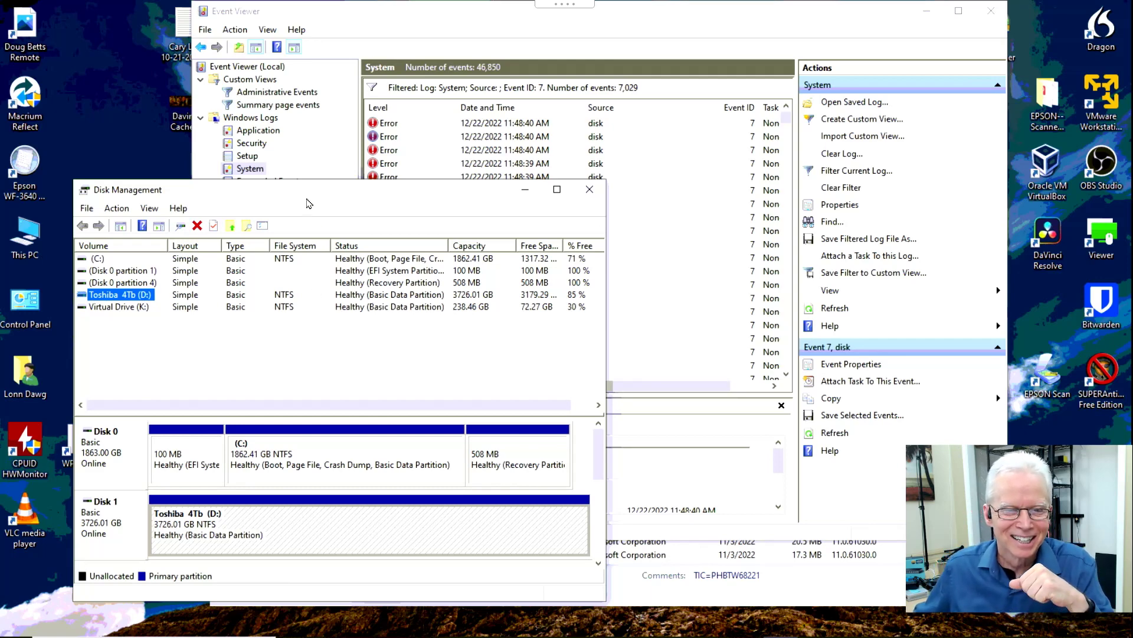
{"action": "left_click_drag", "start_coordinate": [304, 194], "coordinate": [299, 176]}
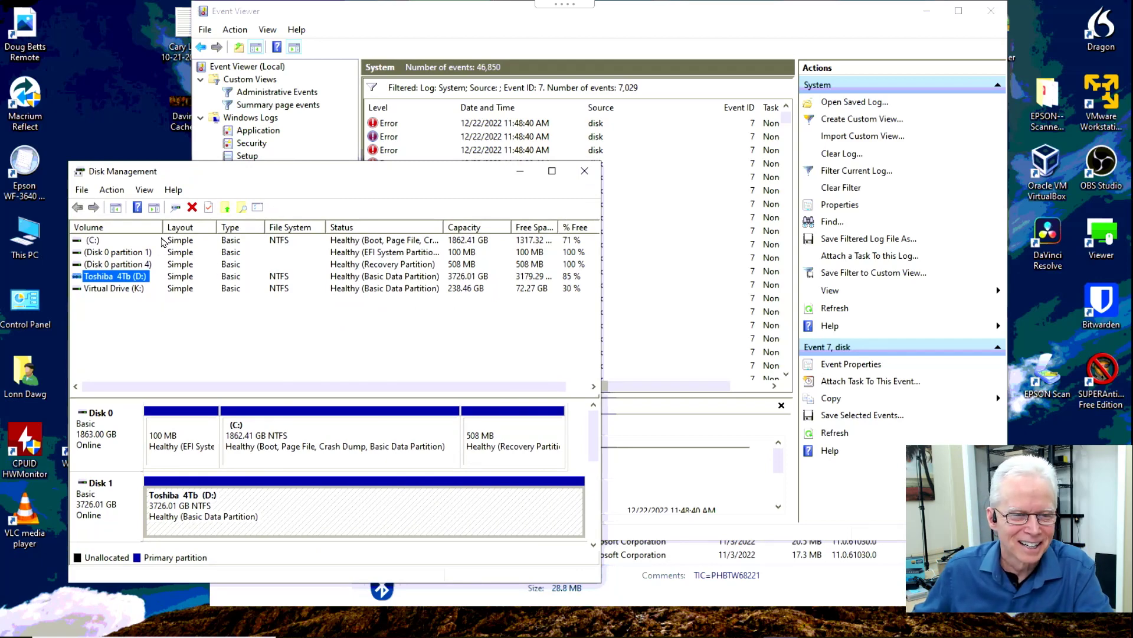
{"action": "left_click_drag", "start_coordinate": [167, 229], "coordinate": [179, 229]}
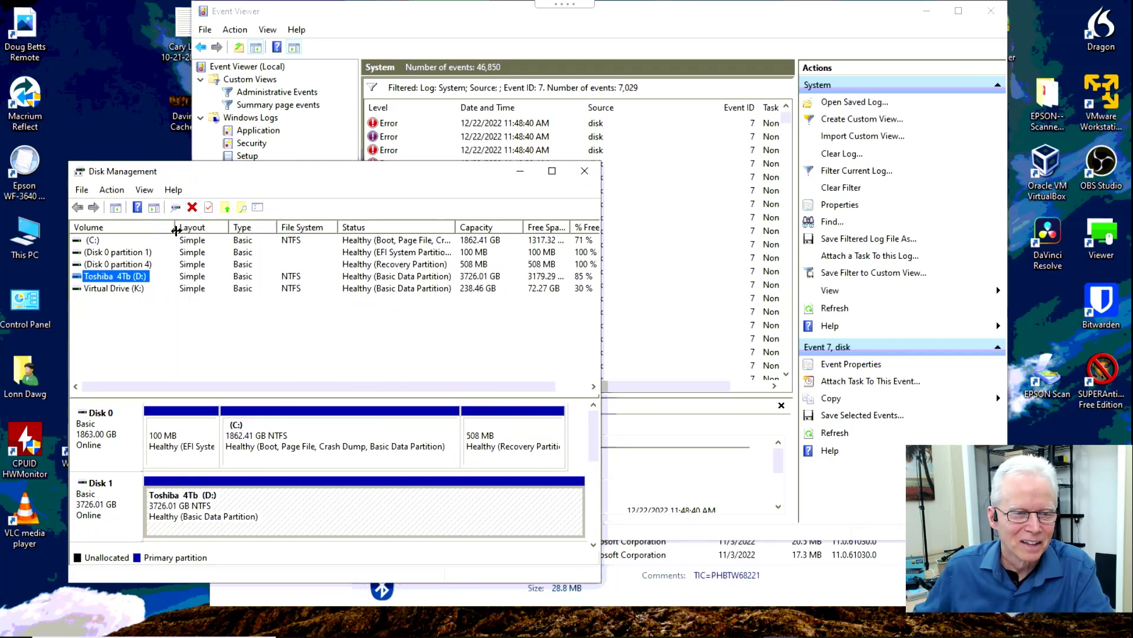
{"action": "left_click_drag", "start_coordinate": [455, 227], "coordinate": [489, 228]}
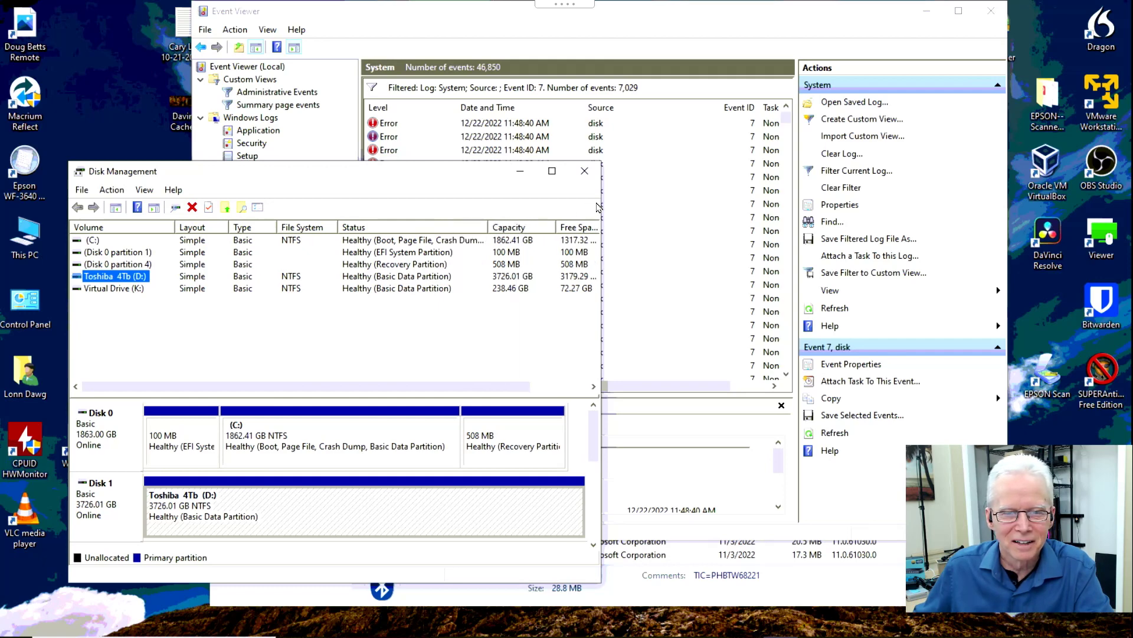
{"action": "left_click_drag", "start_coordinate": [602, 201], "coordinate": [817, 200]}
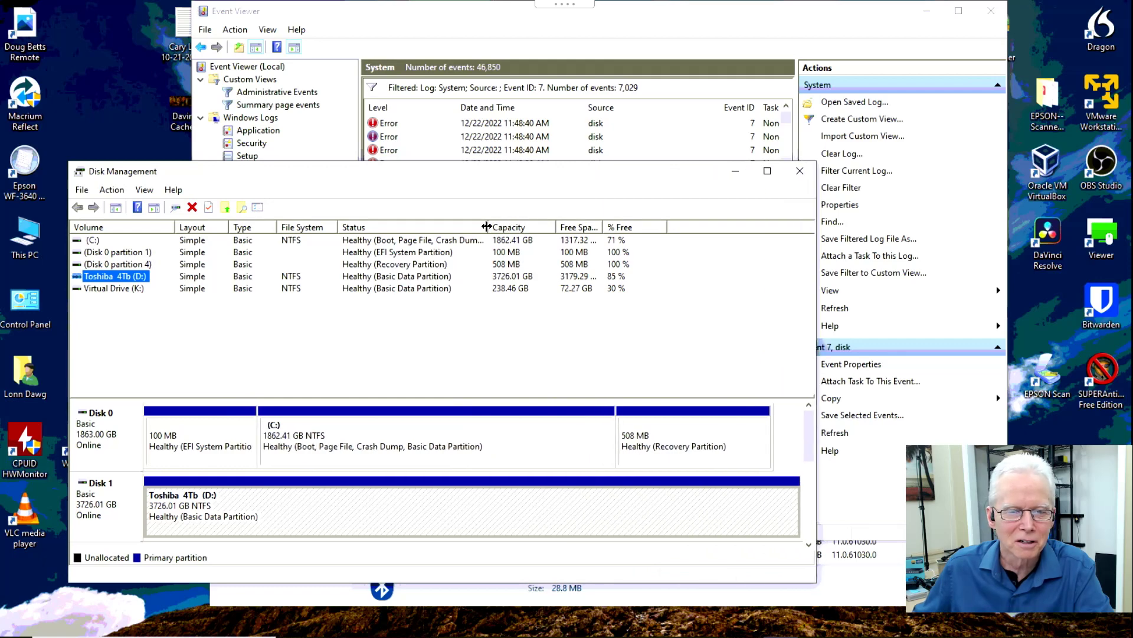
{"action": "left_click_drag", "start_coordinate": [488, 226], "coordinate": [531, 223]}
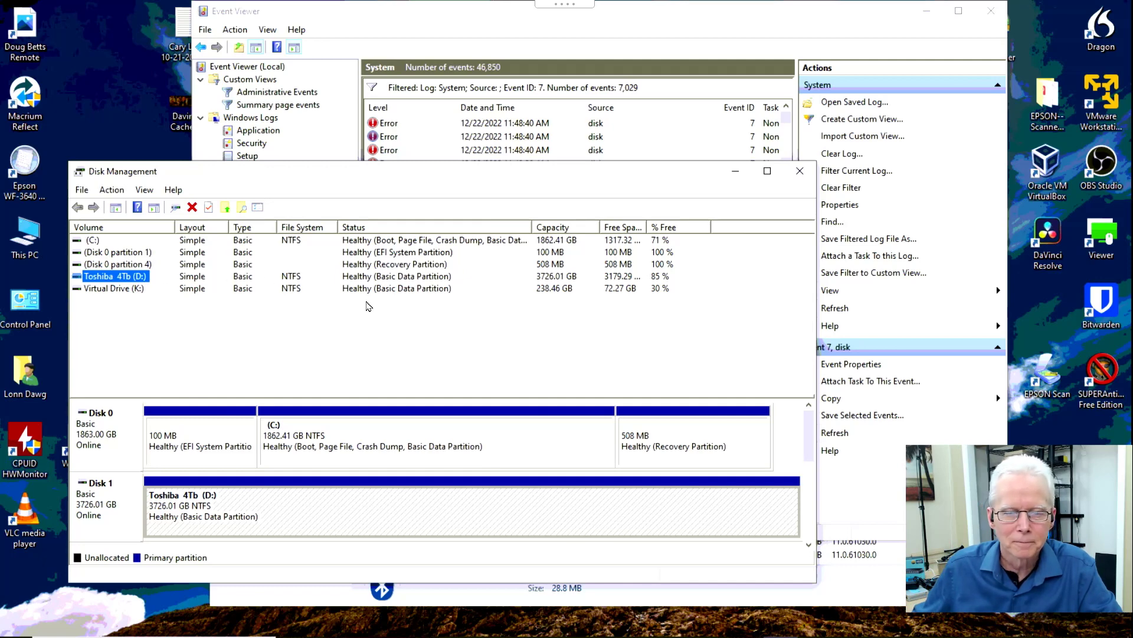
Check the drives in File Explorer, close it and return to the filtered System log in Event Viewer.
{"action": "key", "text": "super+e"}
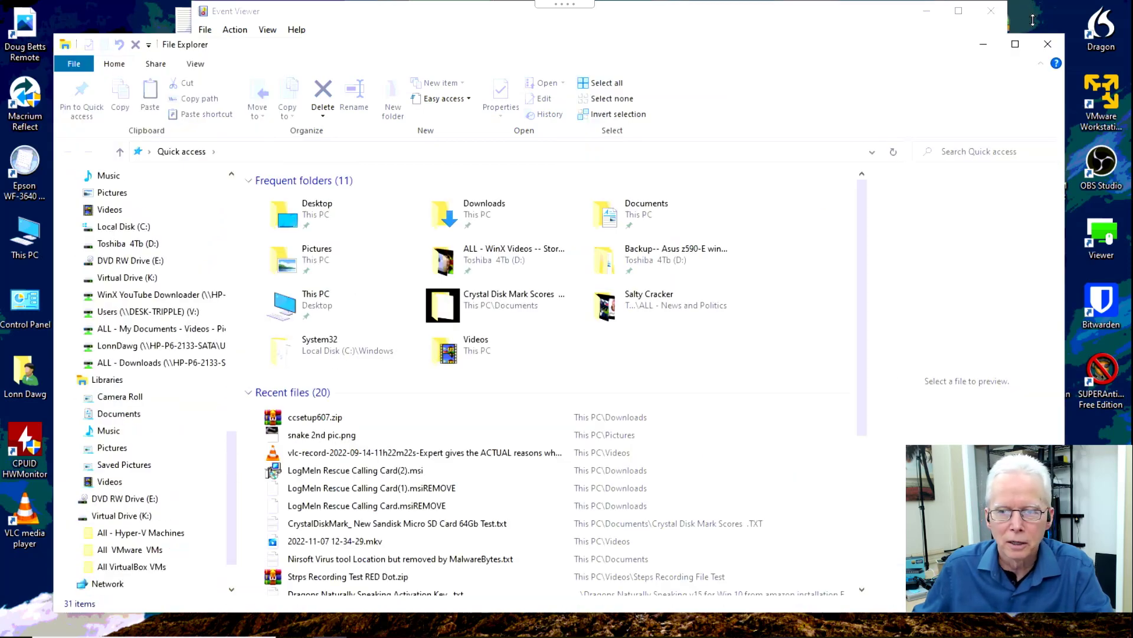
{"action": "left_click", "coordinate": [1055, 52]}
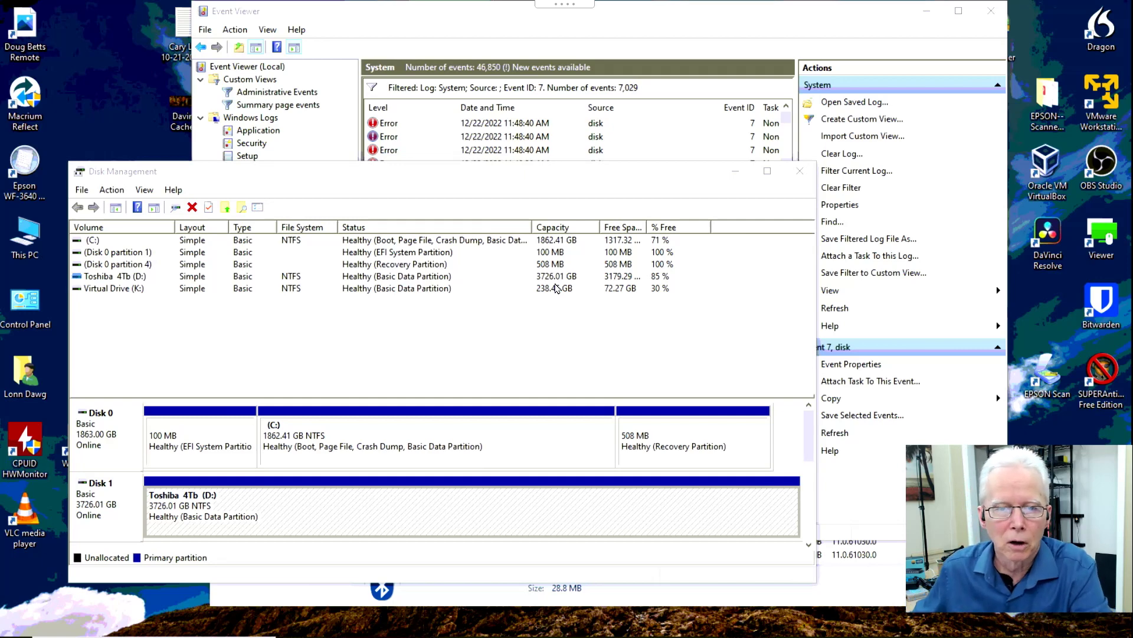
{"action": "left_click", "coordinate": [656, 39]}
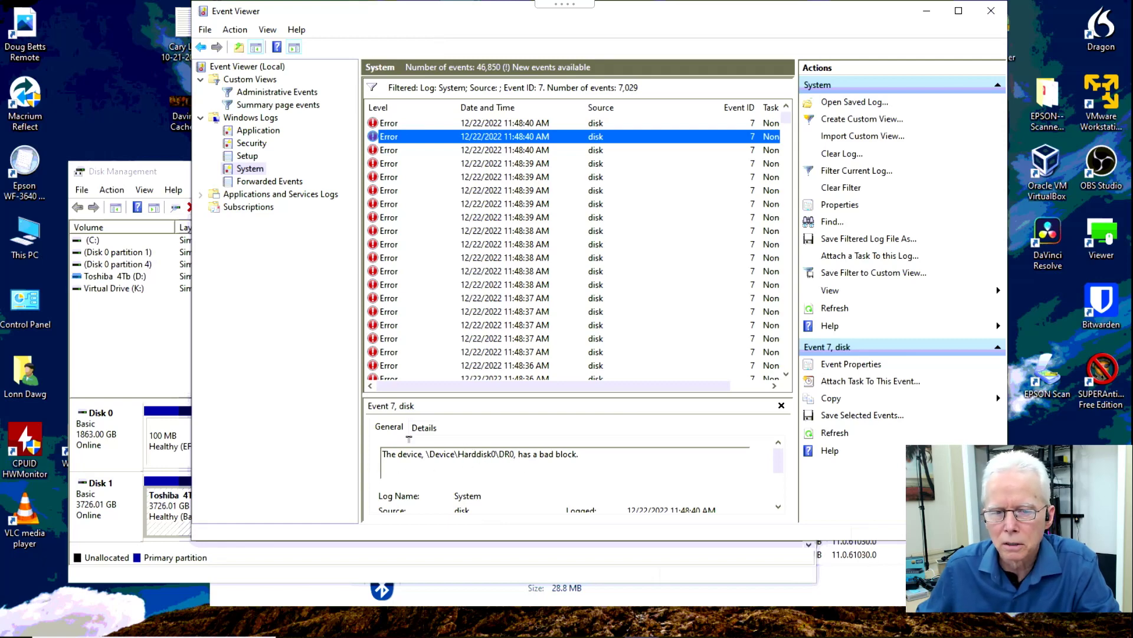
Open Command Prompt as administrator and start the diskpart utility in it.
{"action": "key", "text": "super"}
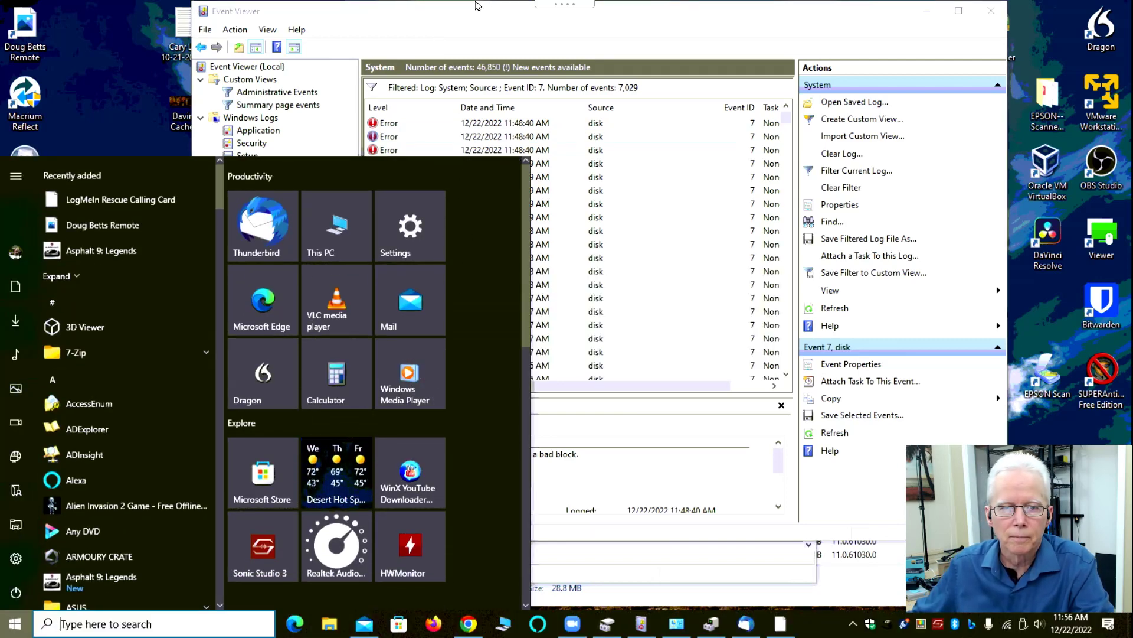
{"action": "left_click", "coordinate": [489, 20]}
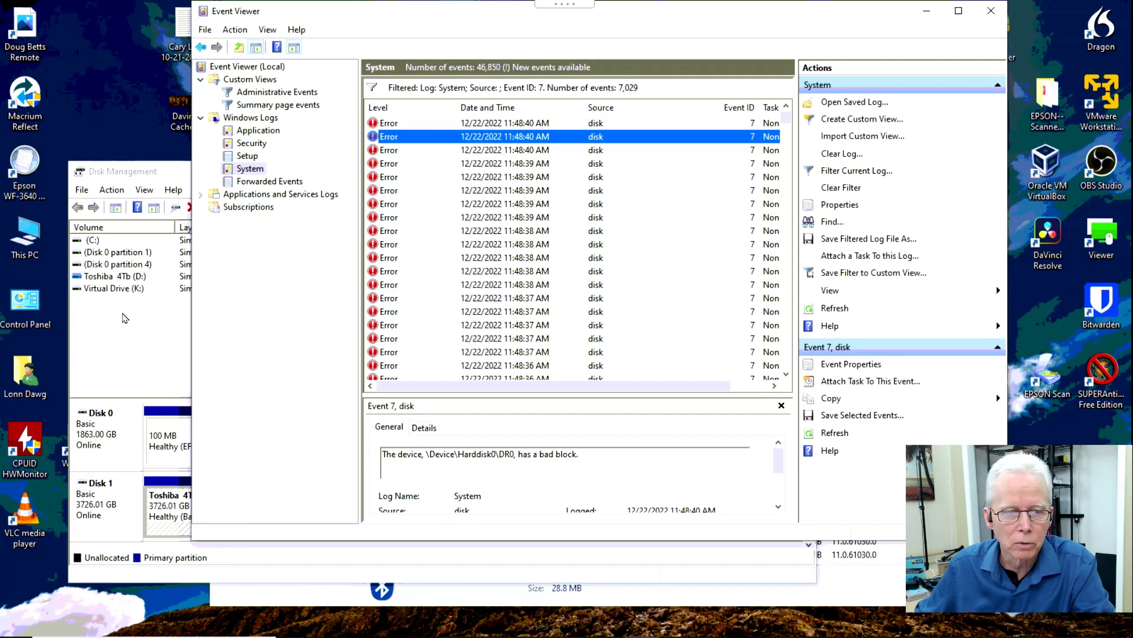
{"action": "key", "text": "super"}
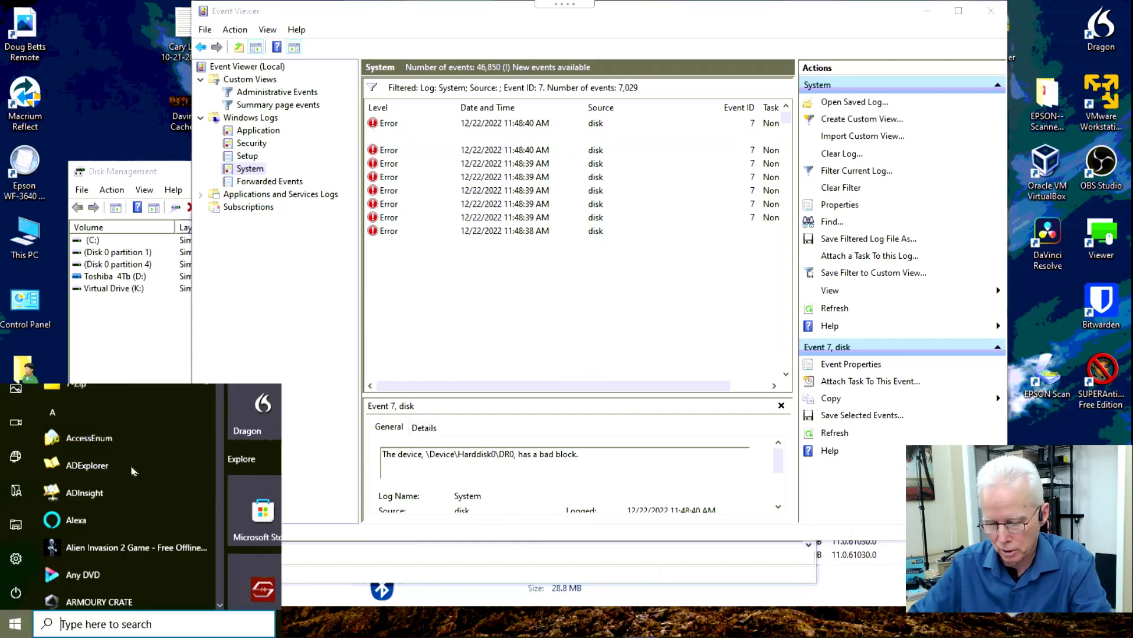
{"action": "type", "text": "cmd"}
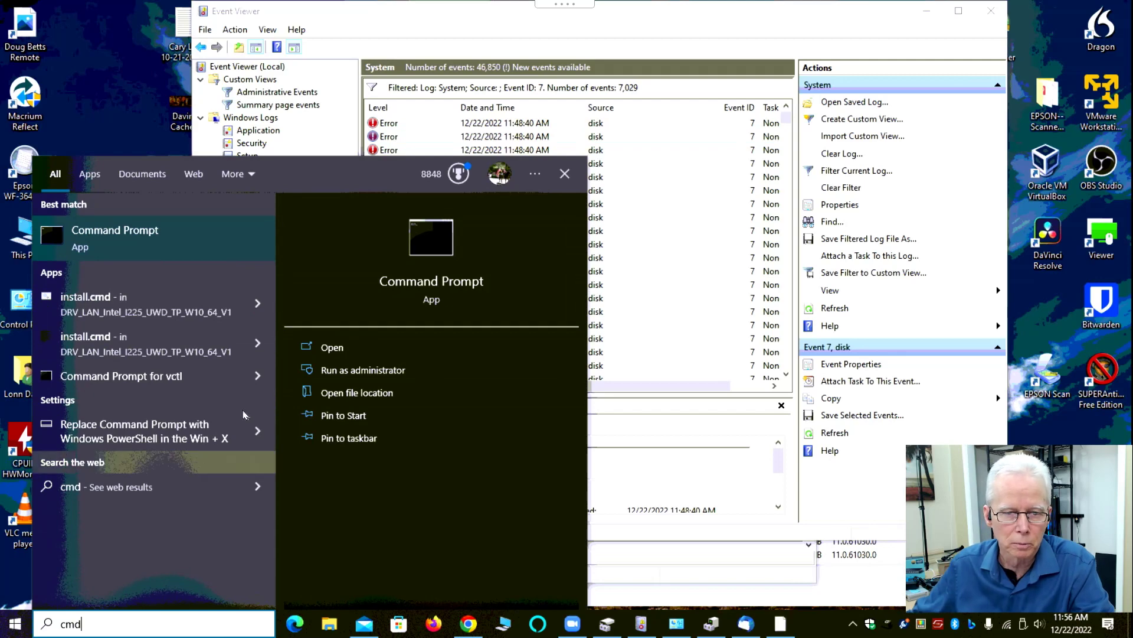
{"action": "left_click", "coordinate": [362, 370]}
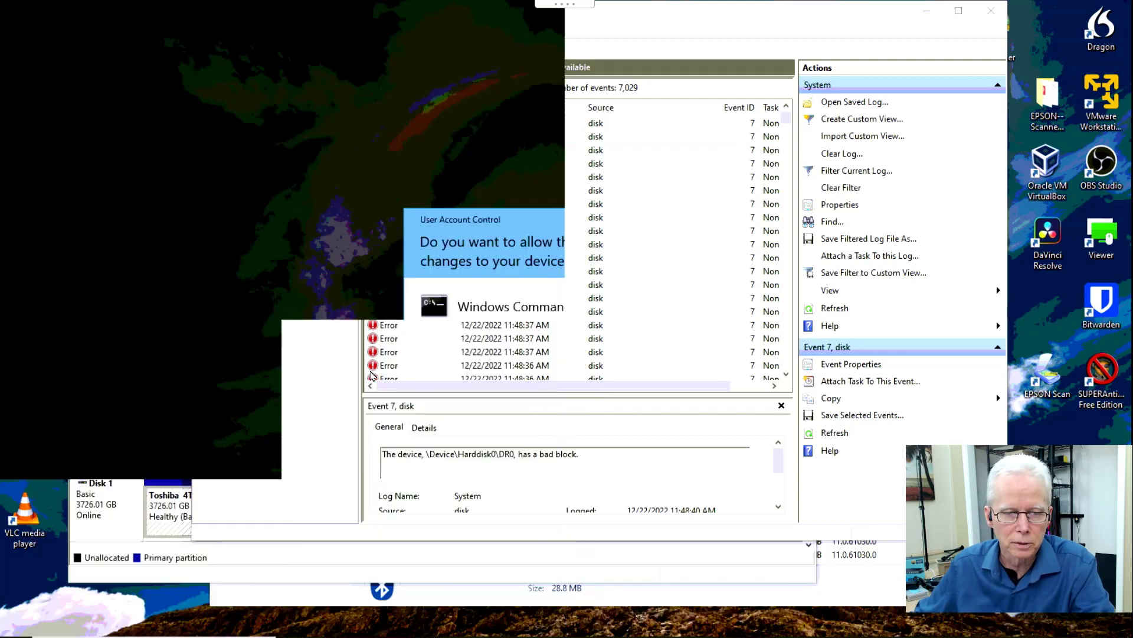
{"action": "left_click", "coordinate": [492, 406]}
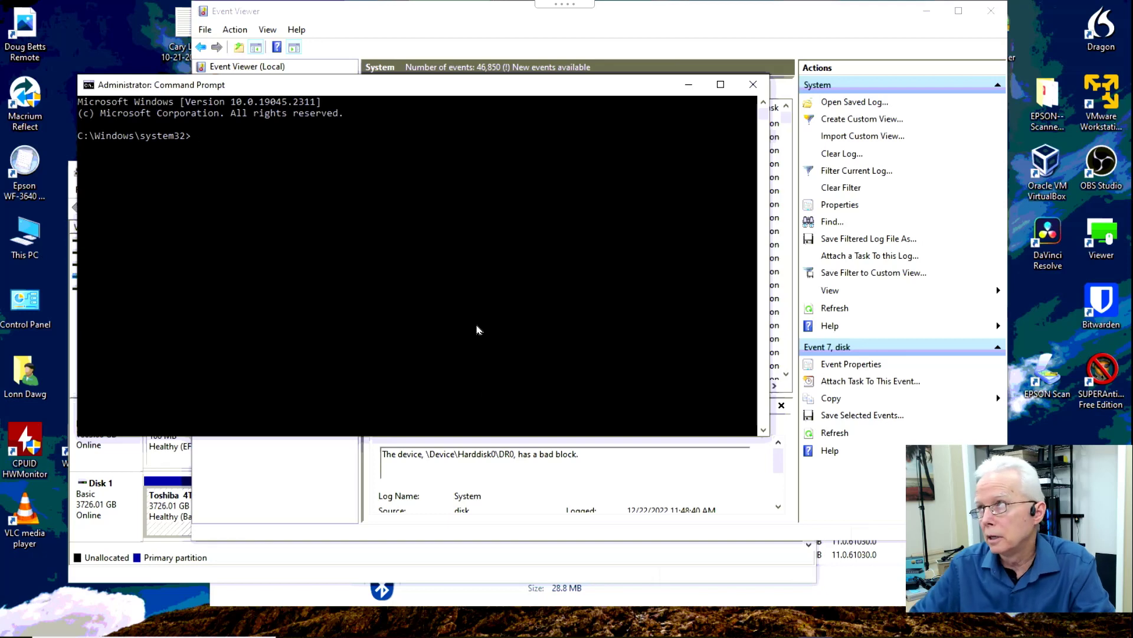
{"action": "type", "text": "disk"}
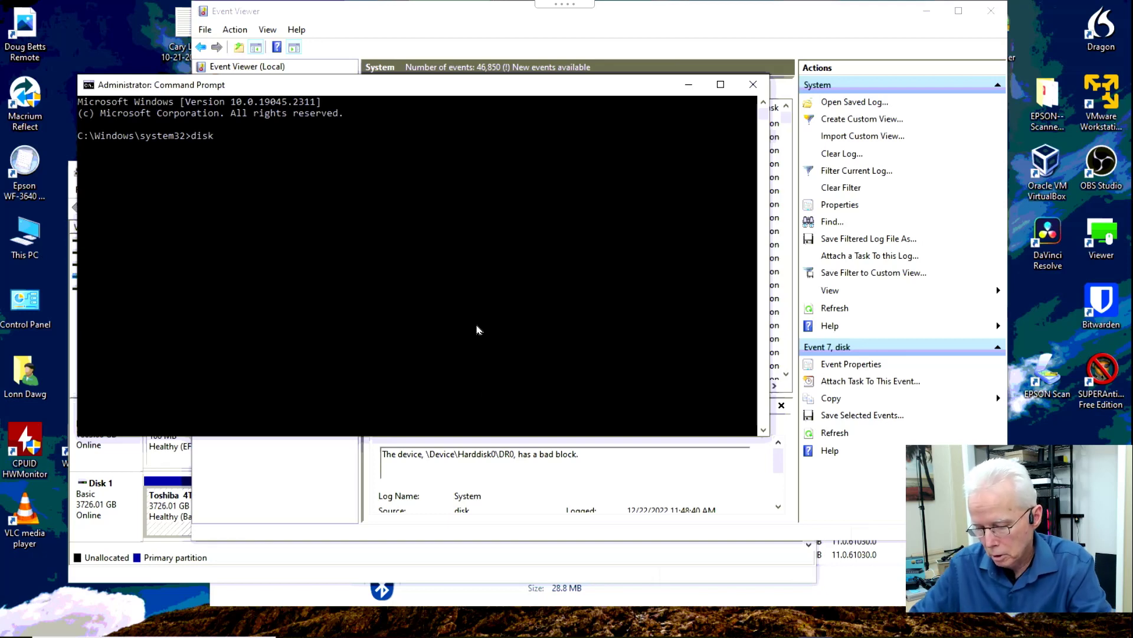
{"action": "type", "text": "part"}
{"action": "key", "text": "Return"}
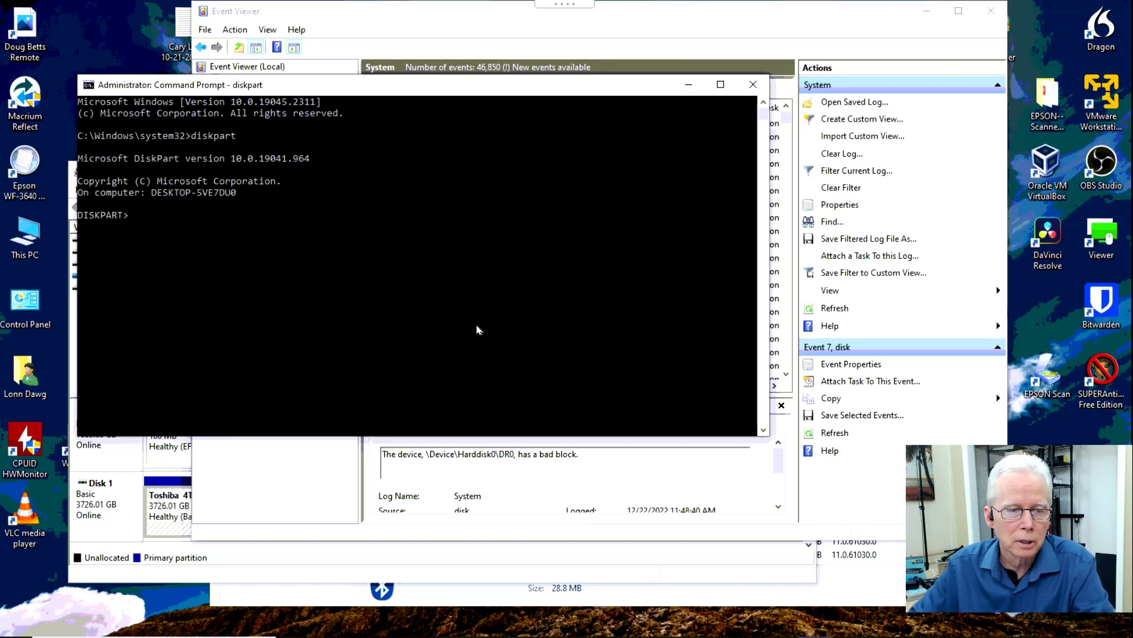
List the computer's physical disks in DiskPart with the list disk command.
{"action": "type", "text": "list di"}
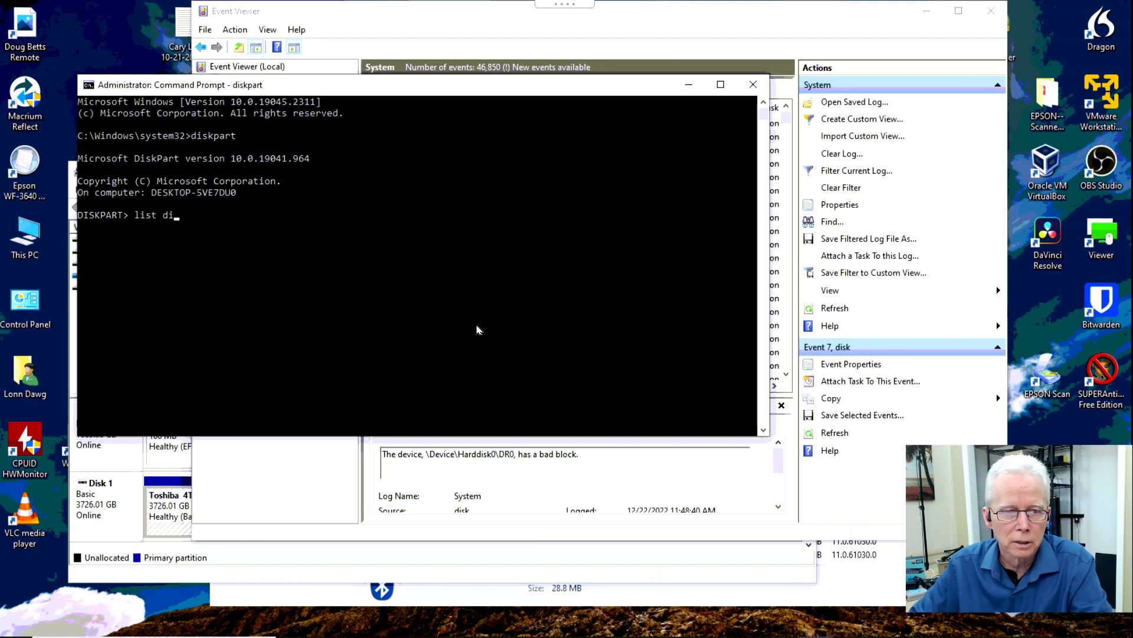
{"action": "type", "text": "sks"}
{"action": "key", "text": "Return"}
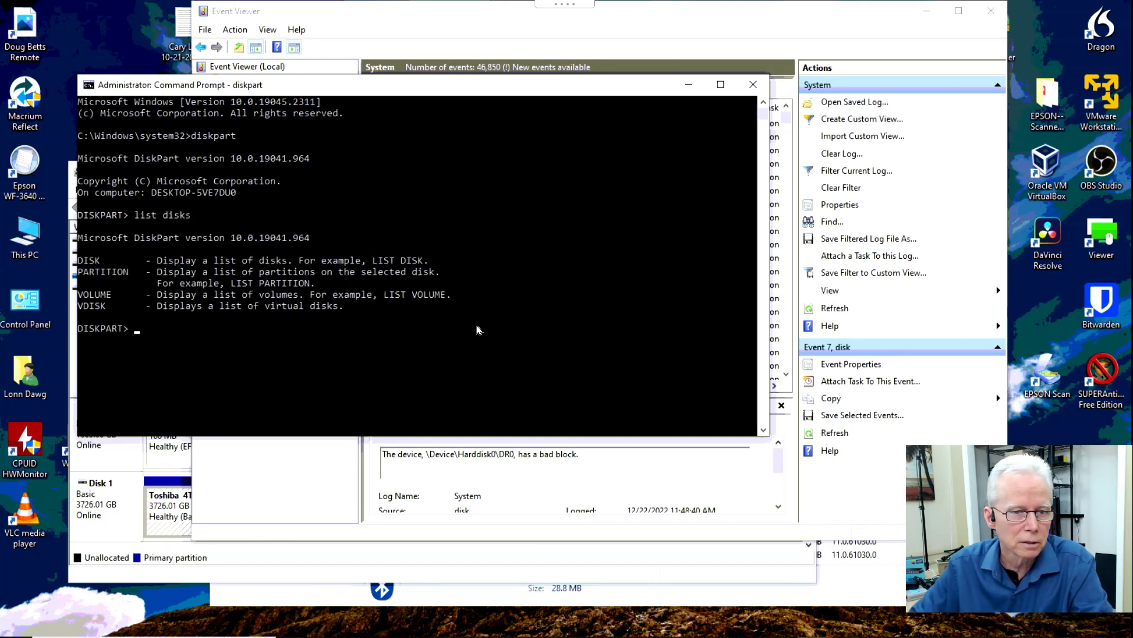
{"action": "key", "text": "Up"}
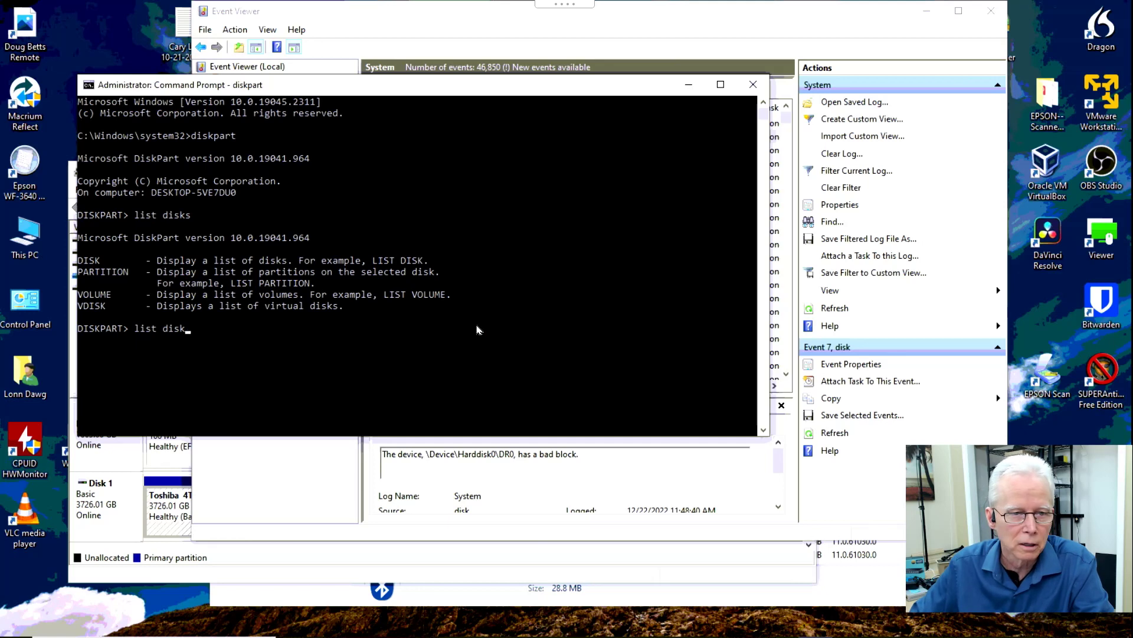
{"action": "key", "text": "Return"}
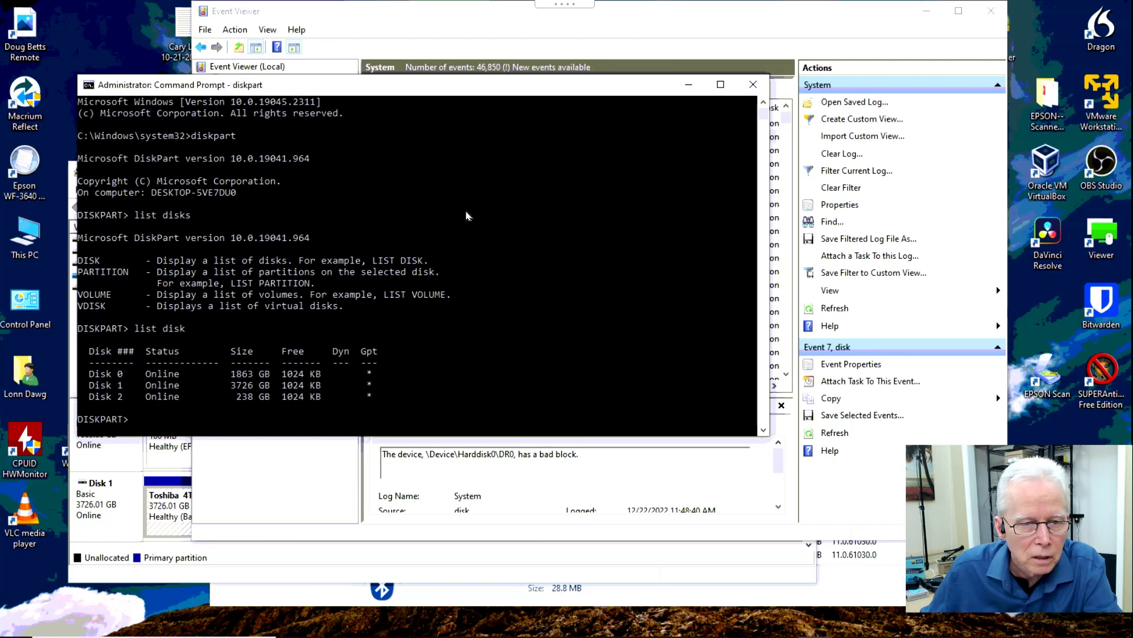
Return to Disk Management by way of Event Viewer and select the (C:) partition on Disk 0.
{"action": "left_click", "coordinate": [562, 34]}
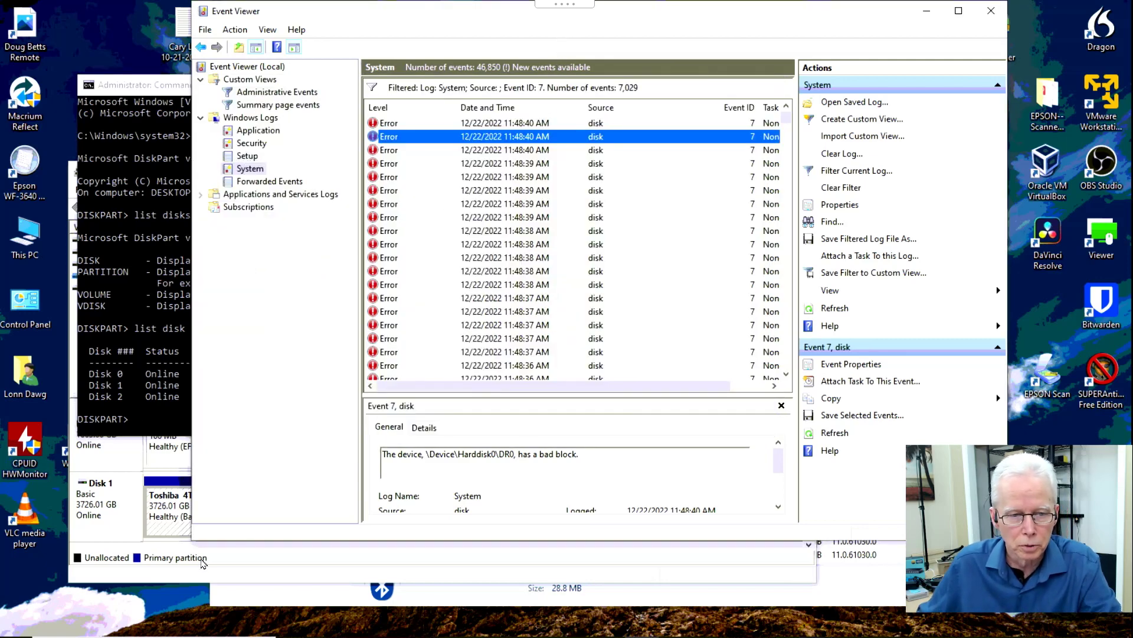
{"action": "left_click", "coordinate": [220, 562]}
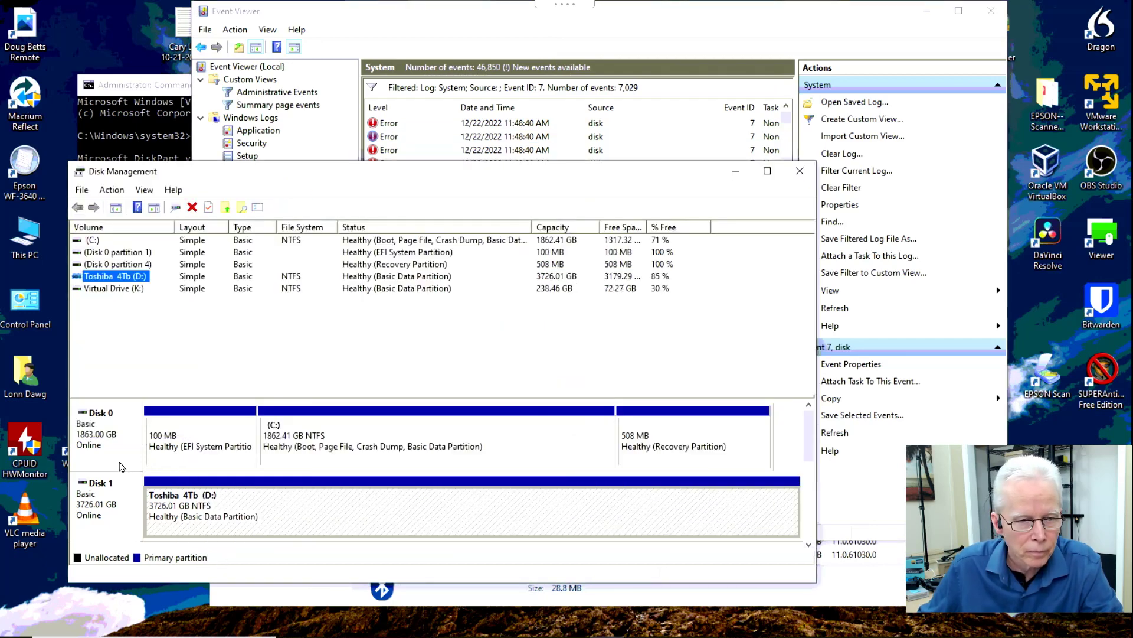
{"action": "left_click", "coordinate": [337, 449]}
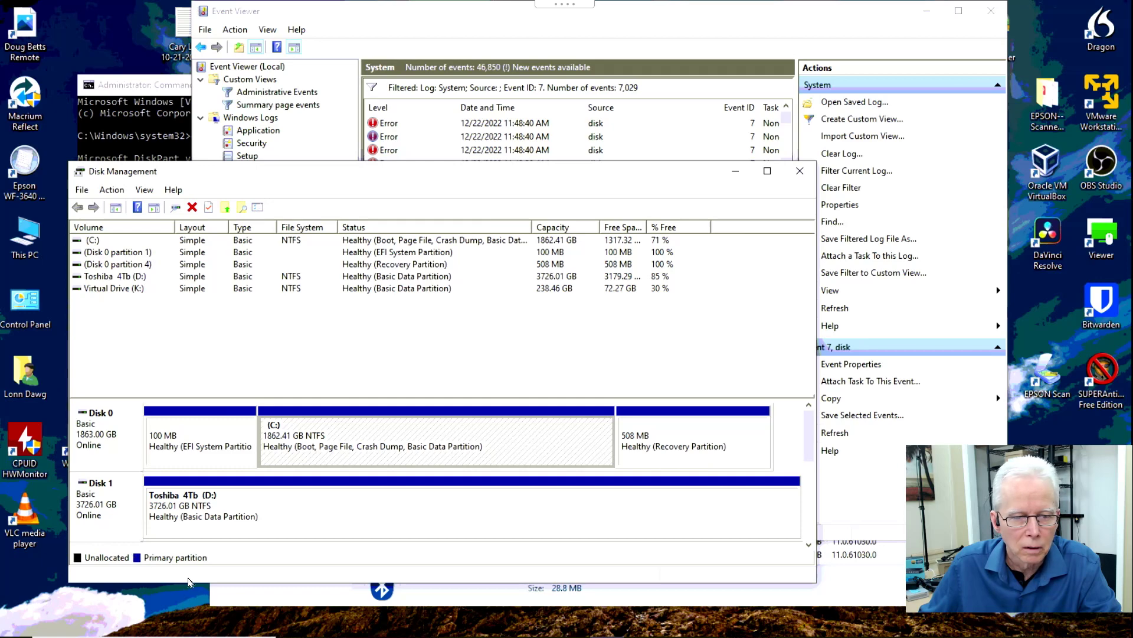
Launch CrystalDiskInfo (64bit) and allow it to make changes to the device.
{"action": "key", "text": "super"}
{"action": "key", "text": "Escape"}
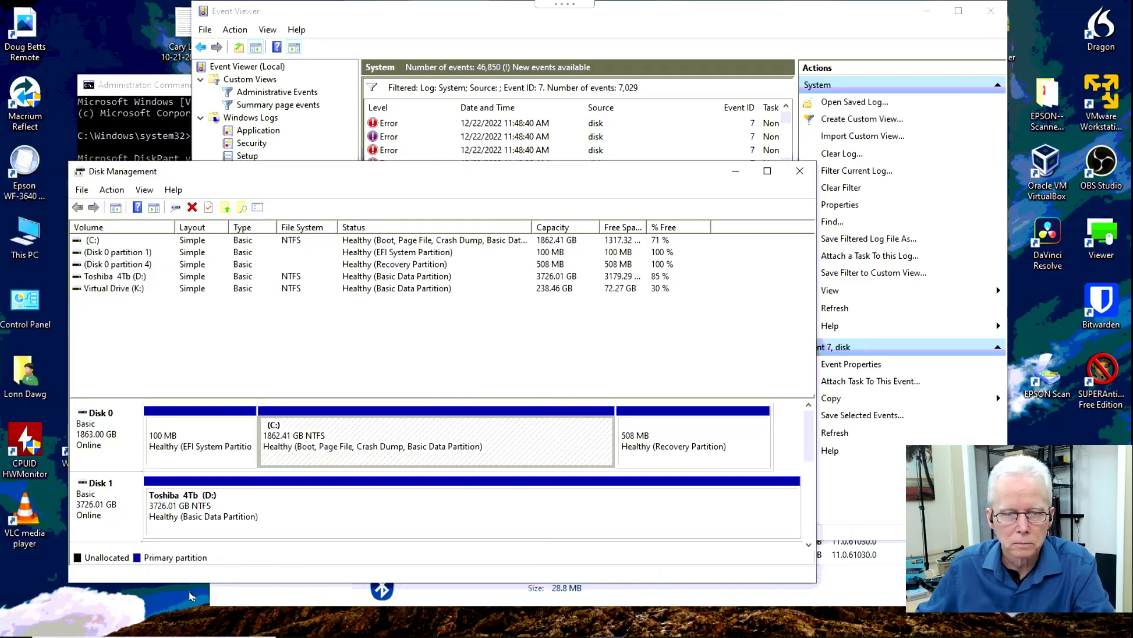
{"action": "key", "text": "super"}
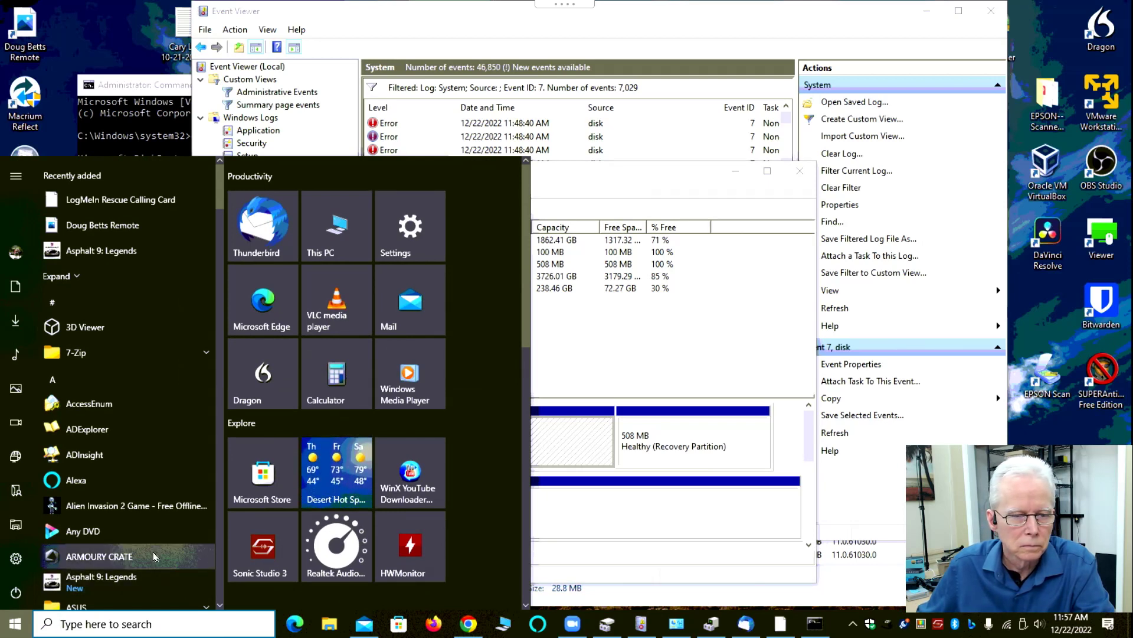
{"action": "scroll", "coordinate": [152, 553], "scroll_direction": "down", "scroll_amount": 6}
{"action": "scroll", "coordinate": [148, 551], "scroll_direction": "down", "scroll_amount": 3}
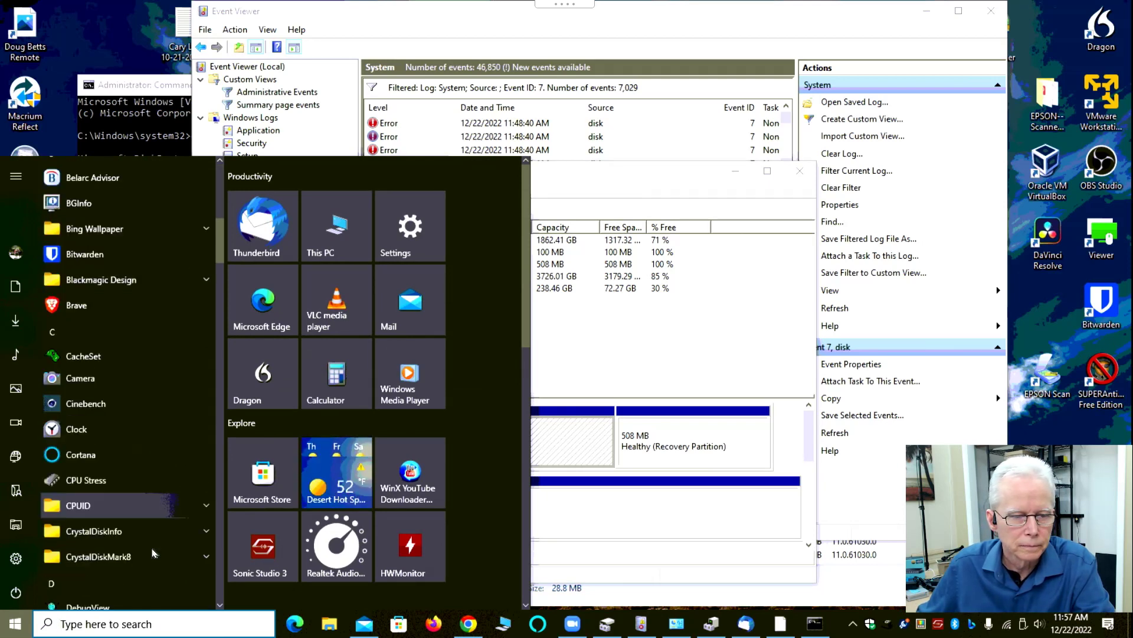
{"action": "left_click", "coordinate": [127, 542]}
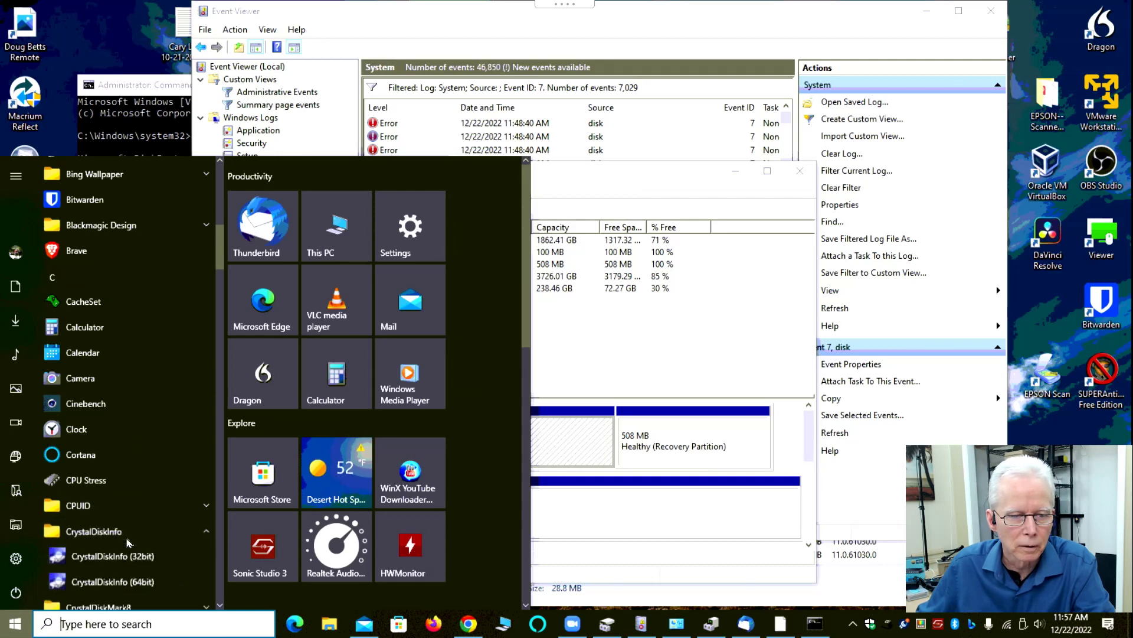
{"action": "left_click", "coordinate": [135, 582]}
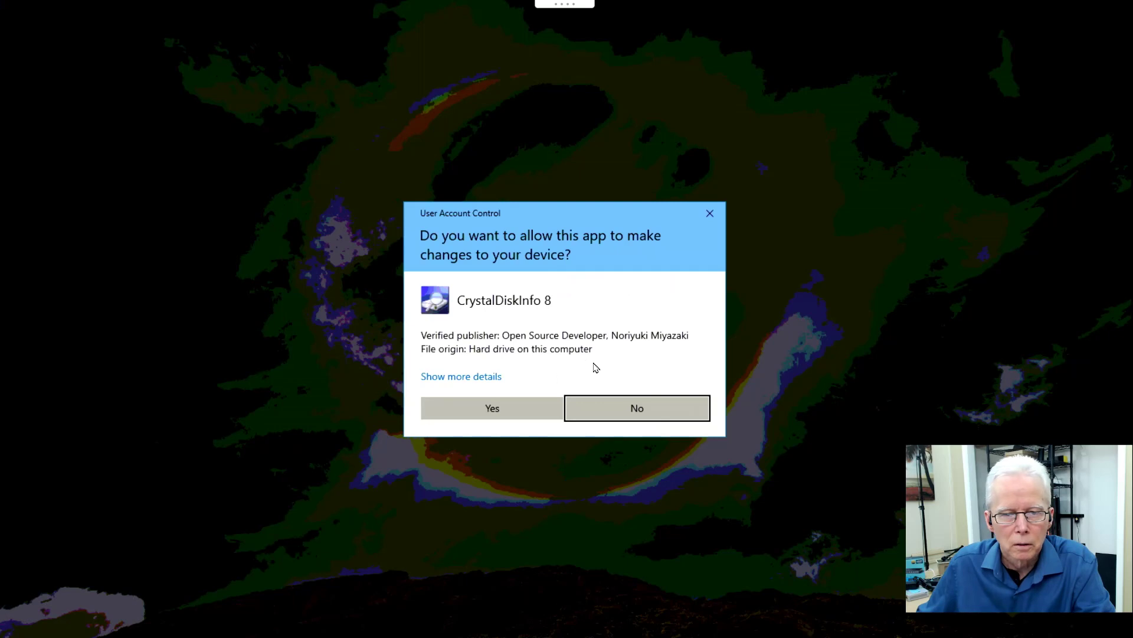
{"action": "left_click", "coordinate": [513, 408]}
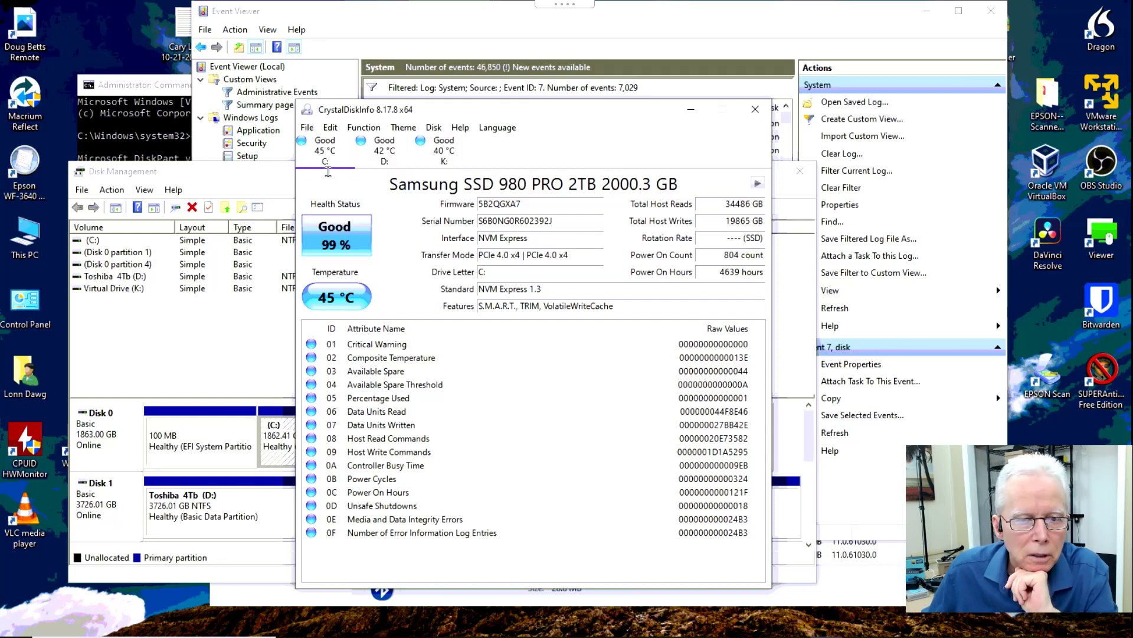
Check the health data of the D: and K: drives, then return to the C: drive.
{"action": "left_click", "coordinate": [390, 153]}
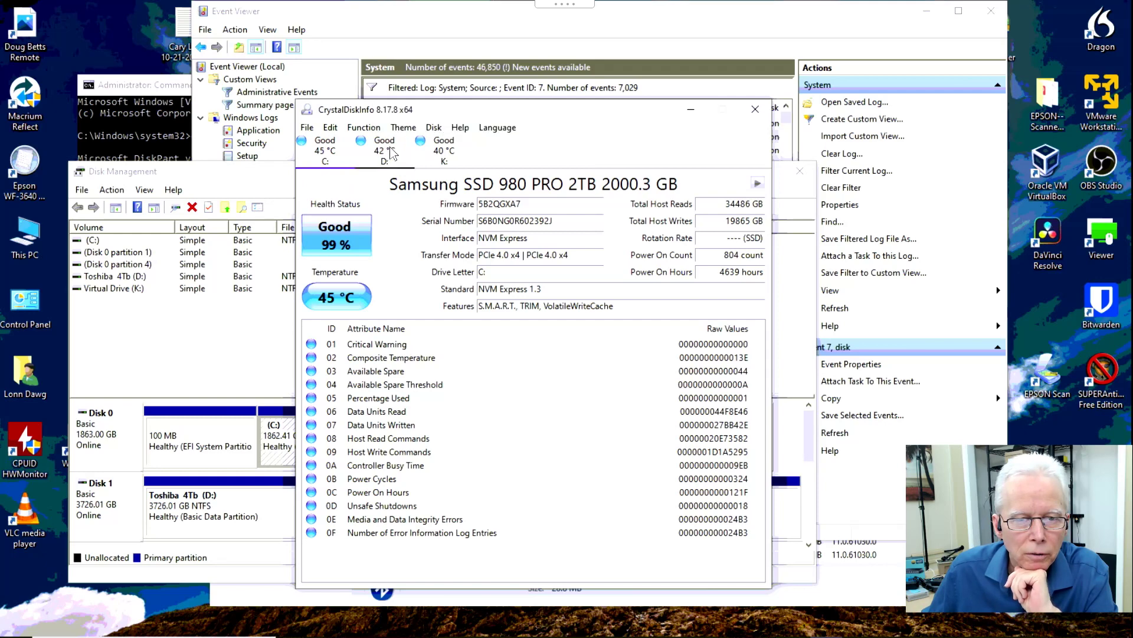
{"action": "left_click", "coordinate": [450, 155]}
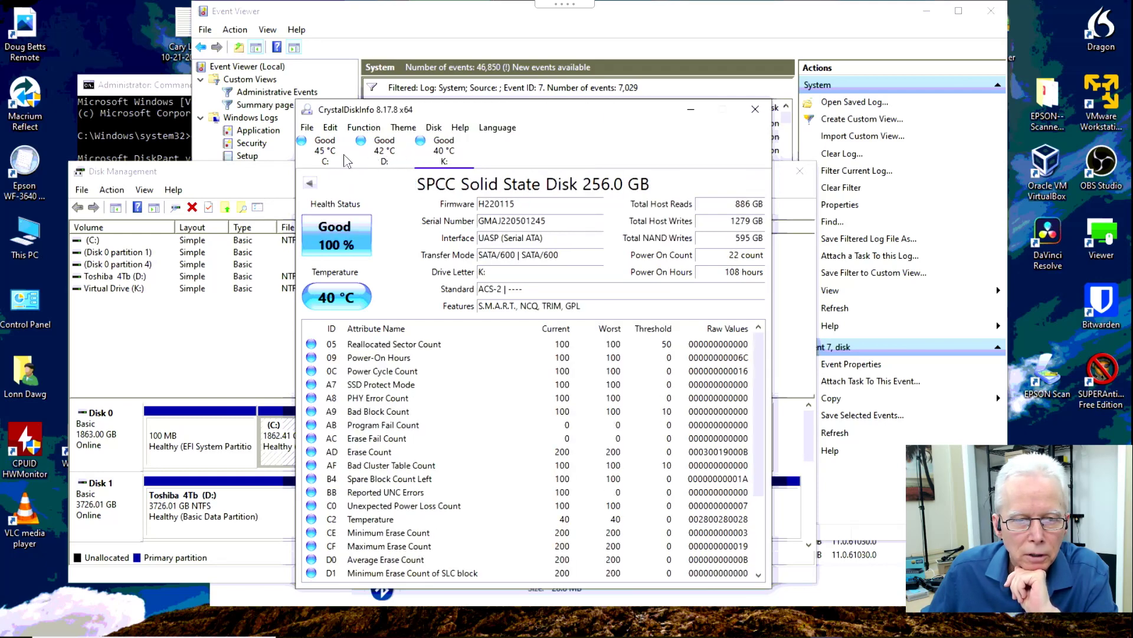
{"action": "left_click", "coordinate": [327, 156]}
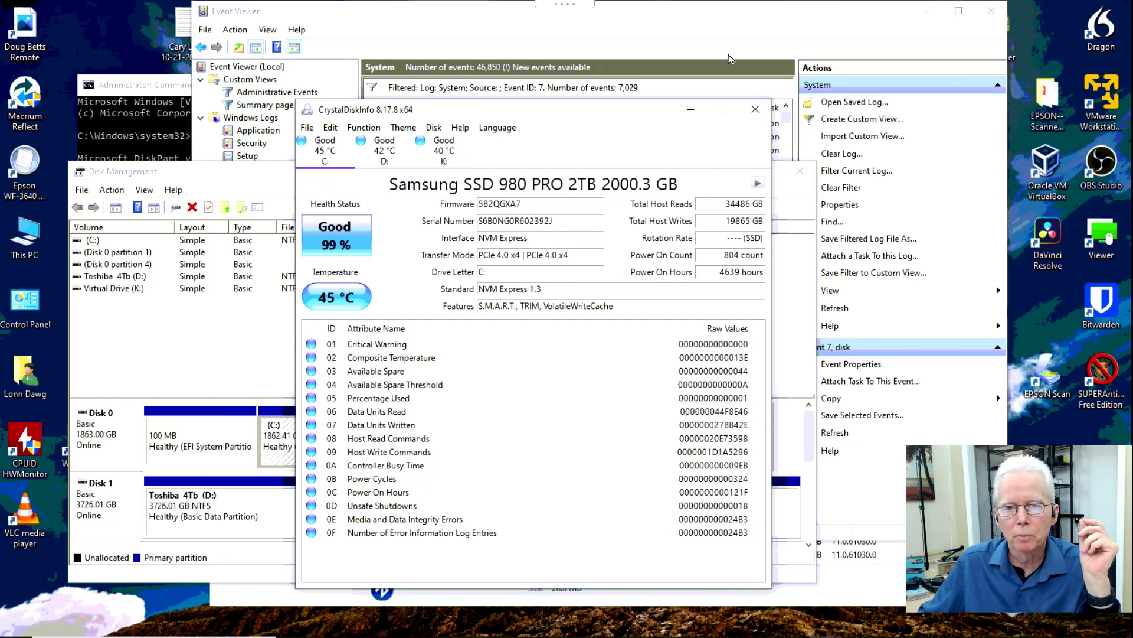
Review the properties of the first listed disk error in Event Viewer, then close Event Viewer.
{"action": "left_click", "coordinate": [731, 29]}
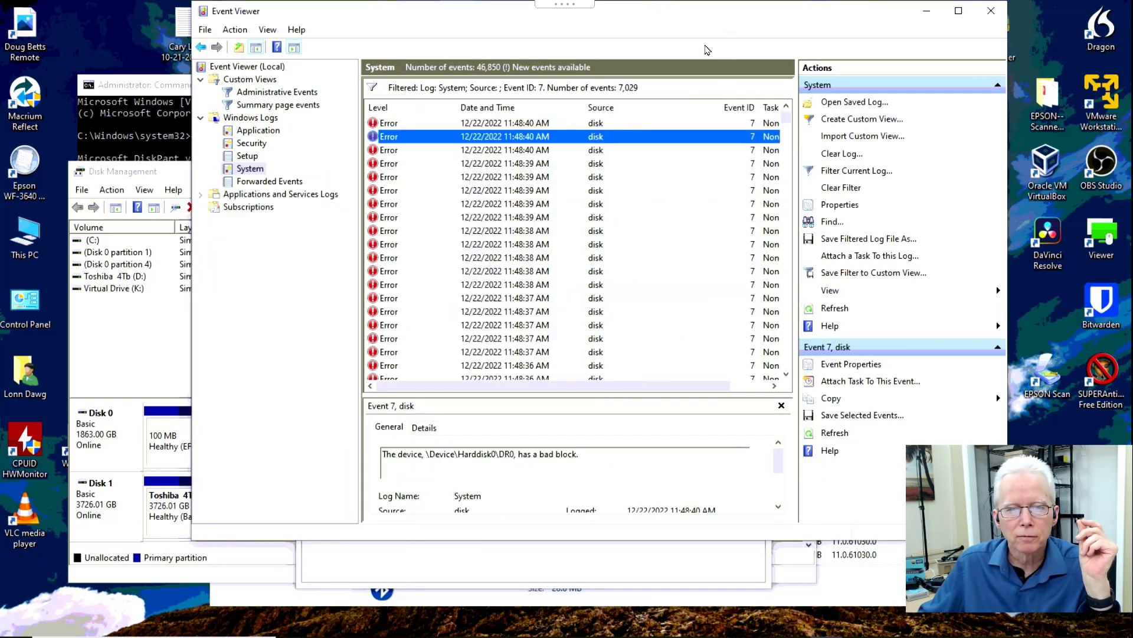
{"action": "left_click", "coordinate": [480, 126]}
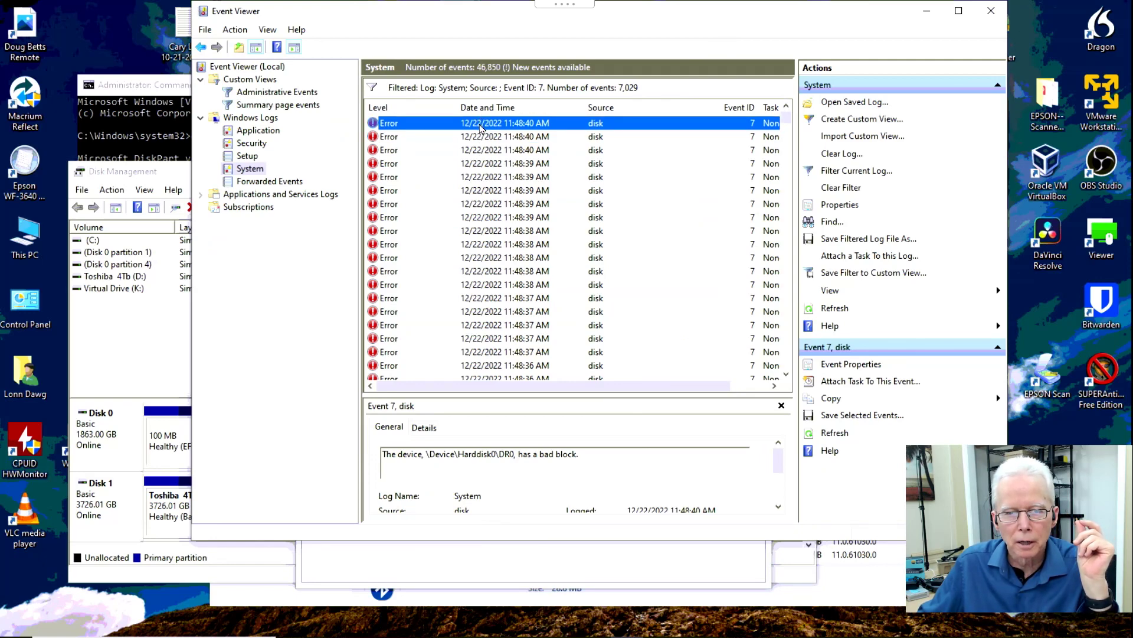
{"action": "double_click", "coordinate": [480, 126]}
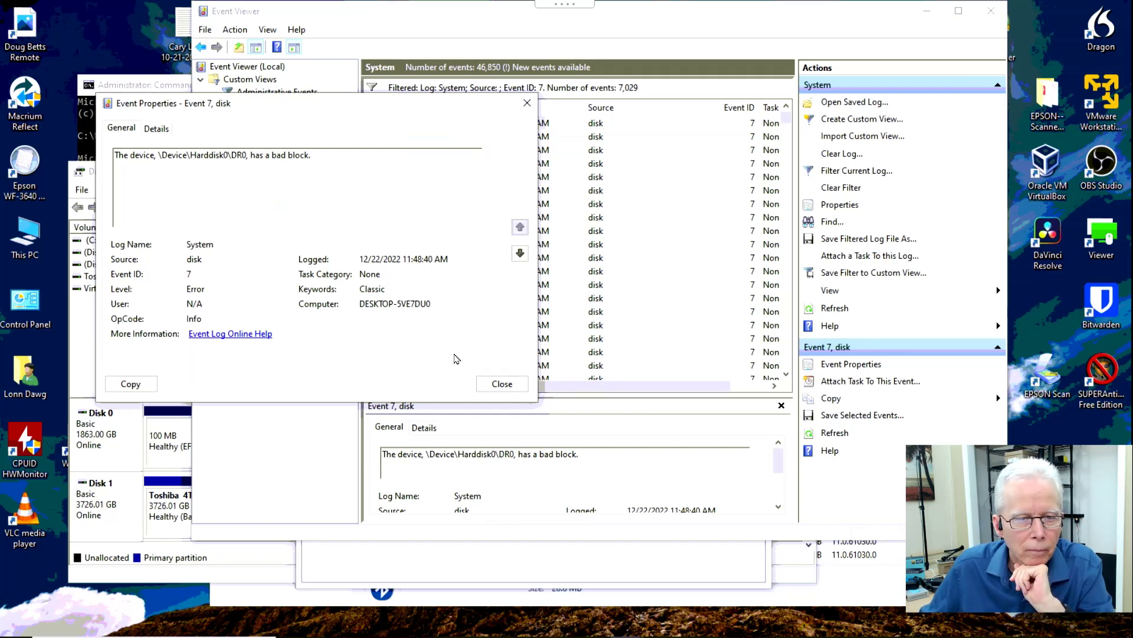
{"action": "left_click", "coordinate": [503, 385]}
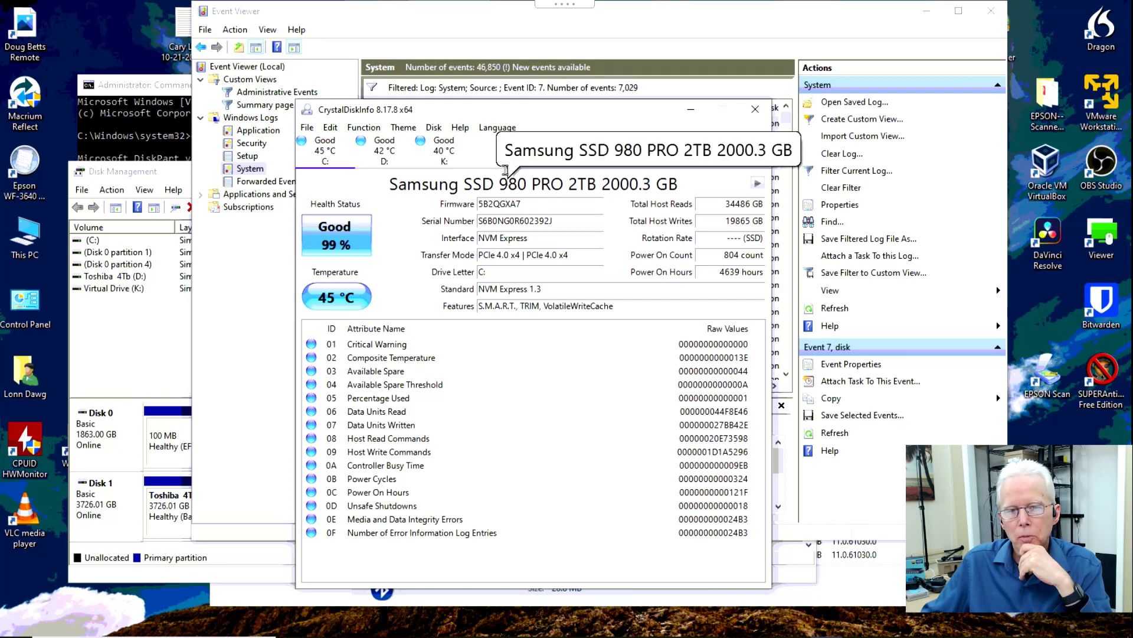
{"action": "left_click", "coordinate": [476, 23]}
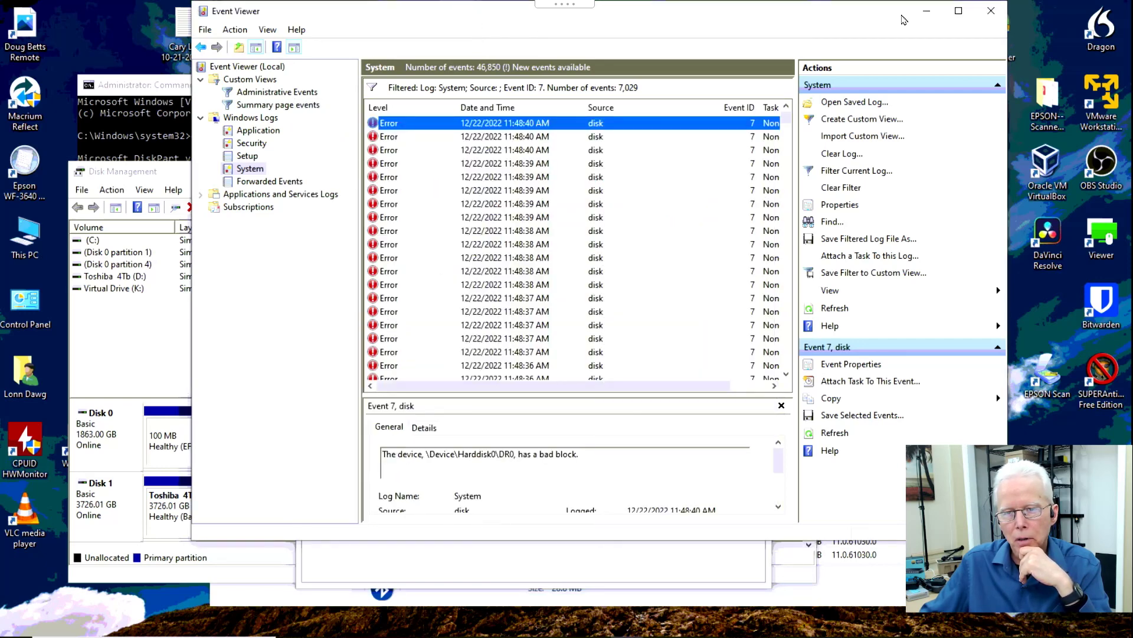
{"action": "left_click", "coordinate": [992, 11]}
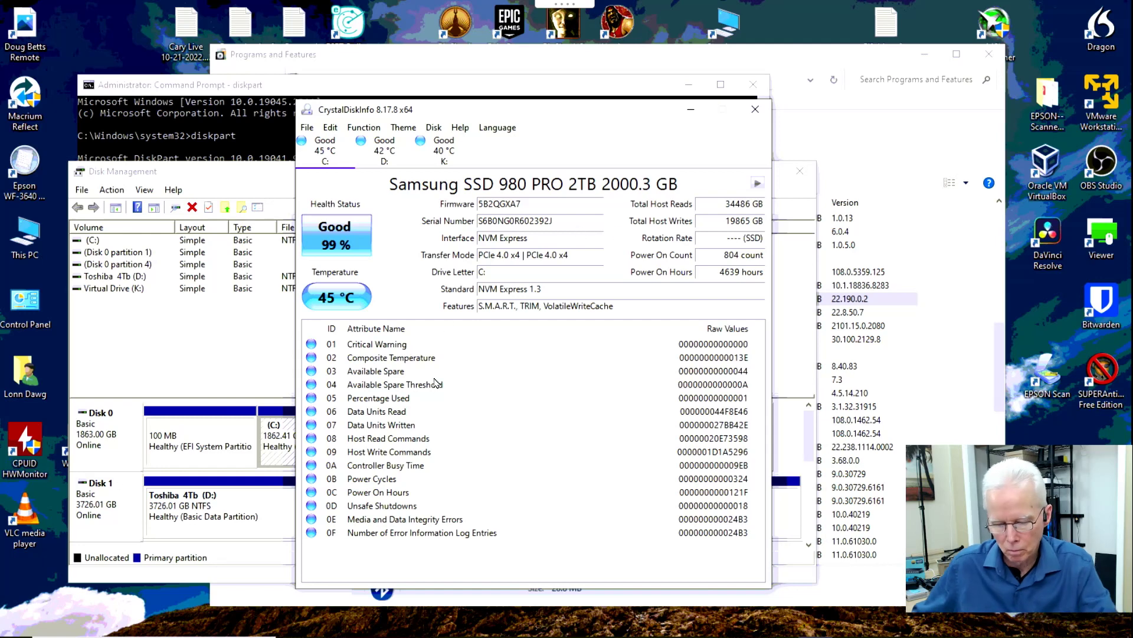
{"action": "key", "text": "alt+Tab"}
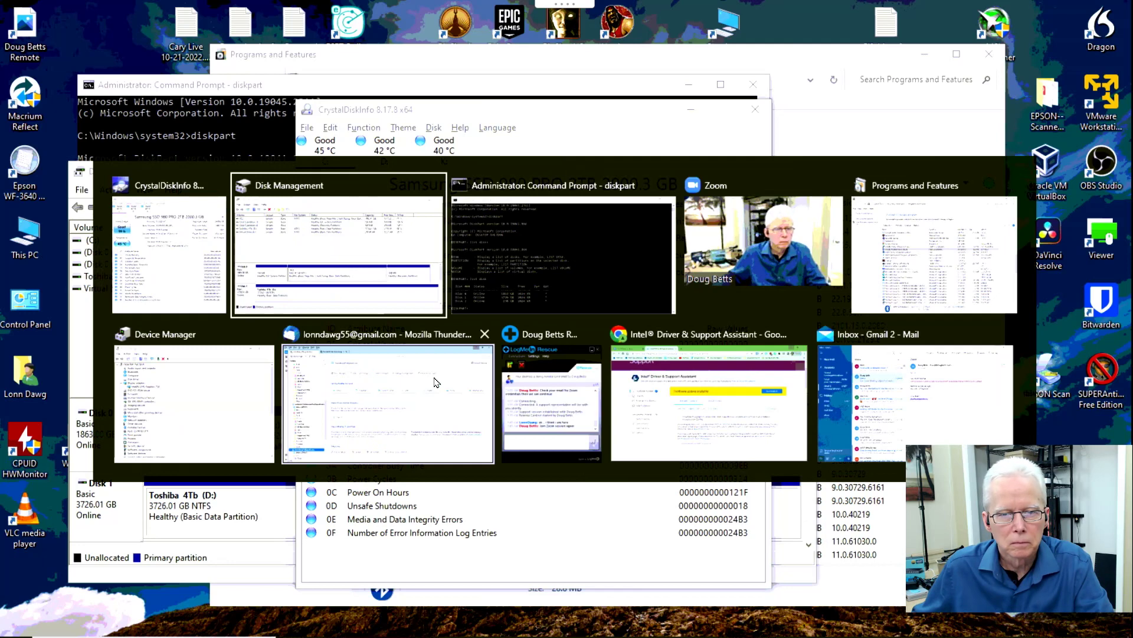
{"action": "key", "text": "Escape"}
{"action": "mouse_move", "coordinate": [189, 622]}
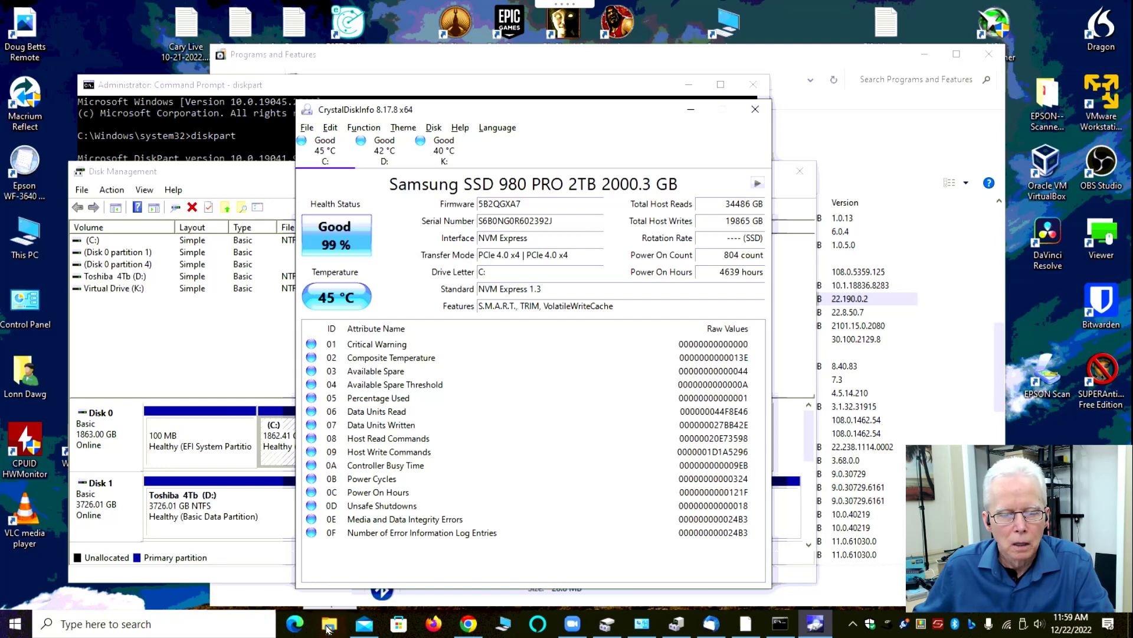
{"action": "key", "text": "super+r"}
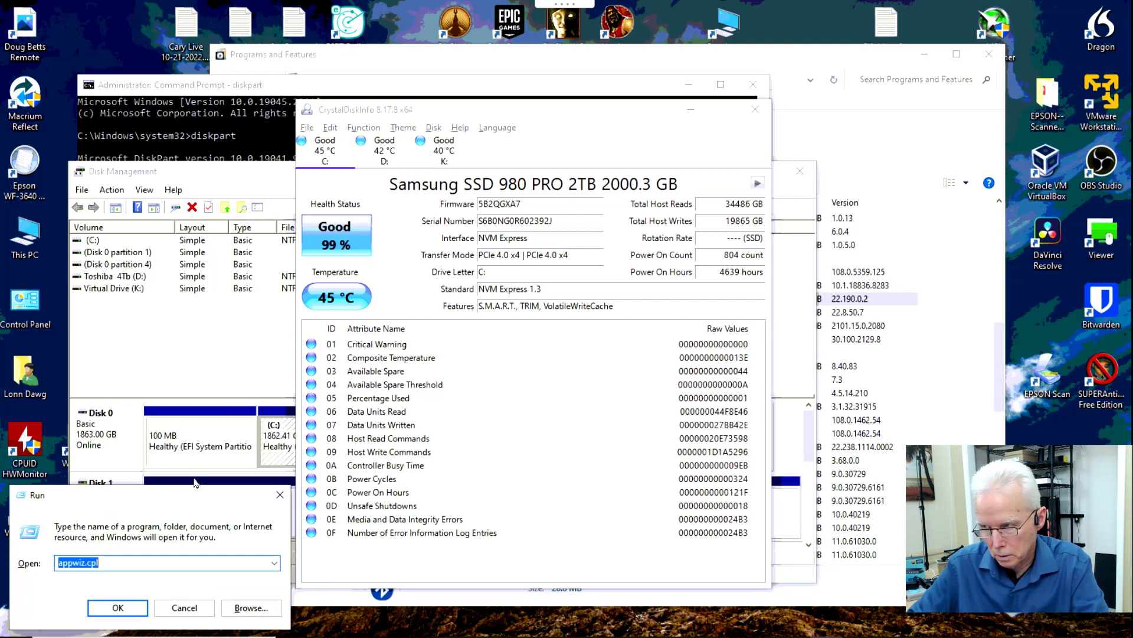
{"action": "type", "text": "event"}
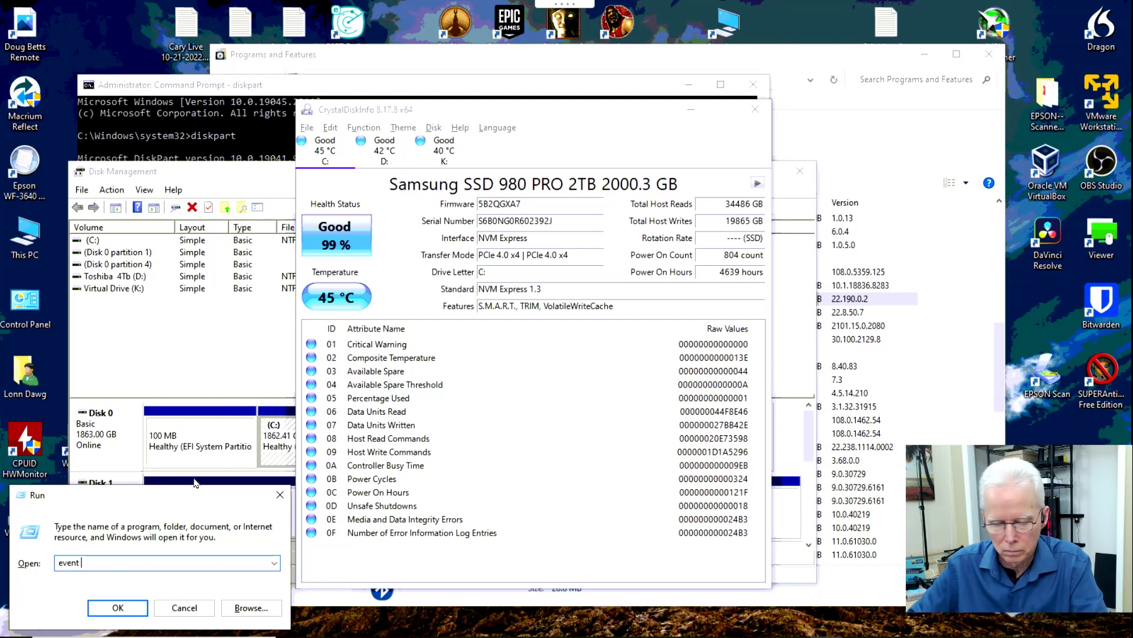
{"action": "key", "text": "Return"}
Switch to Event Viewer and expand the Error category in the Summary of Administrative Events.
{"action": "key", "text": "super"}
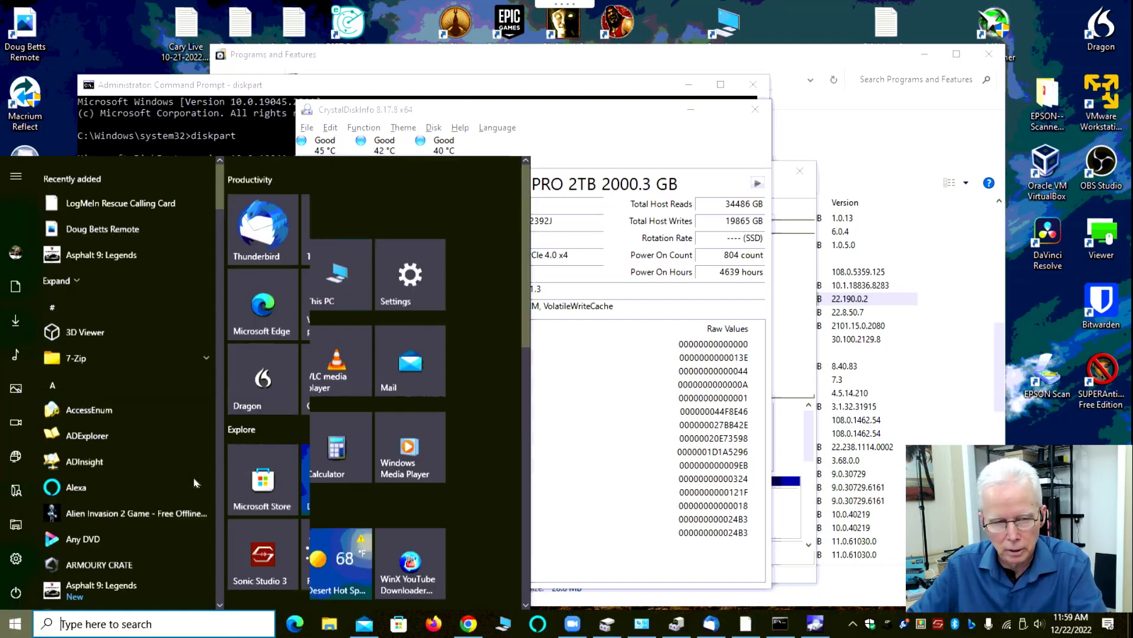
{"action": "type", "text": "even"}
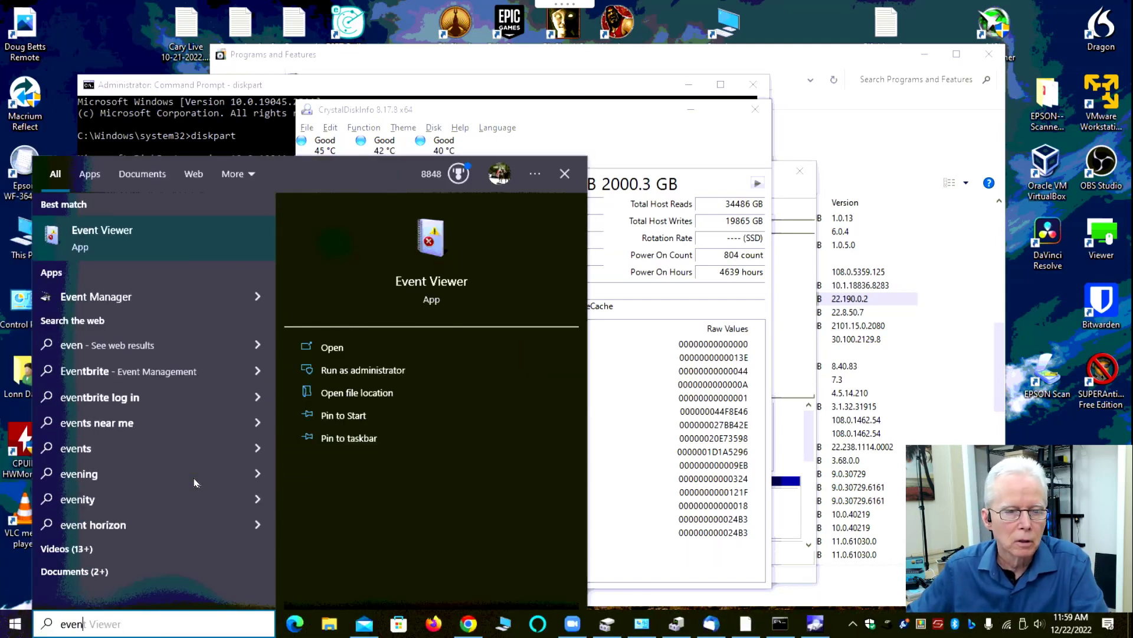
{"action": "key", "text": "Return"}
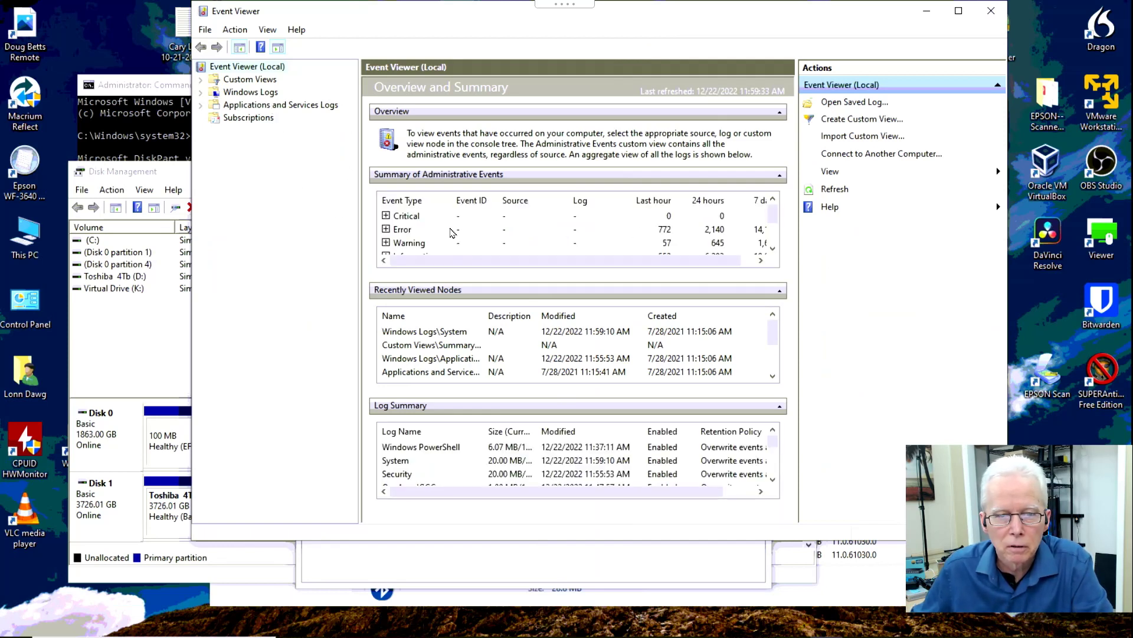
{"action": "left_click", "coordinate": [386, 229]}
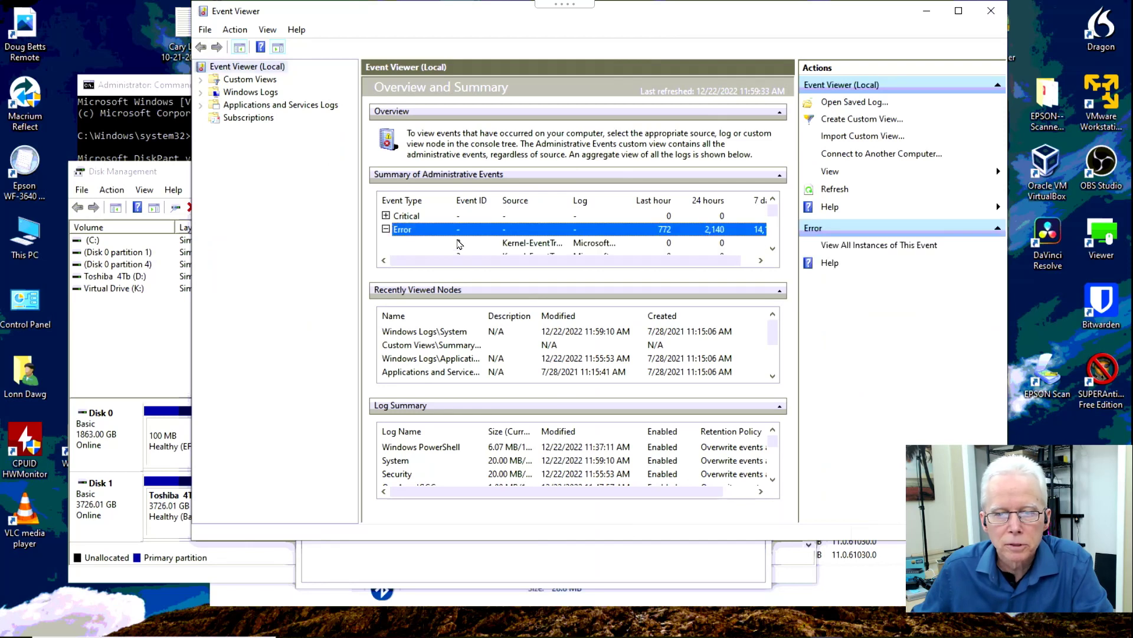
Examine the error entries in the Summary of Administrative Events by event ID, source and recent counts, through the end of the Error category.
{"action": "left_click", "coordinate": [773, 248]}
{"action": "left_click", "coordinate": [773, 248]}
{"action": "left_click", "coordinate": [773, 249]}
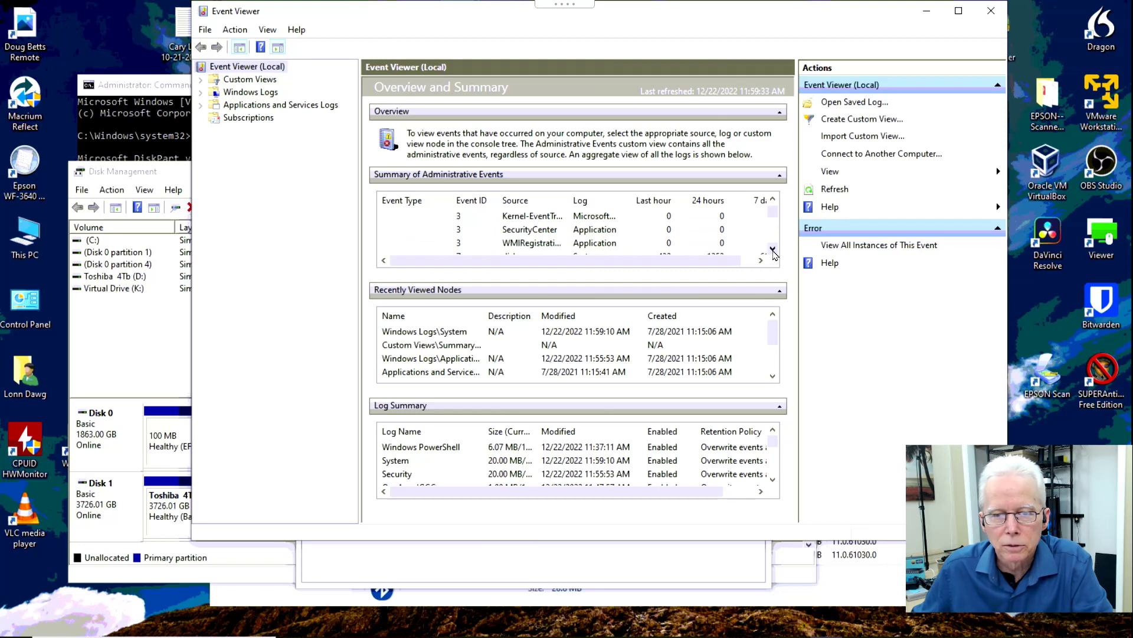
{"action": "left_click", "coordinate": [772, 248]}
{"action": "left_click", "coordinate": [772, 249]}
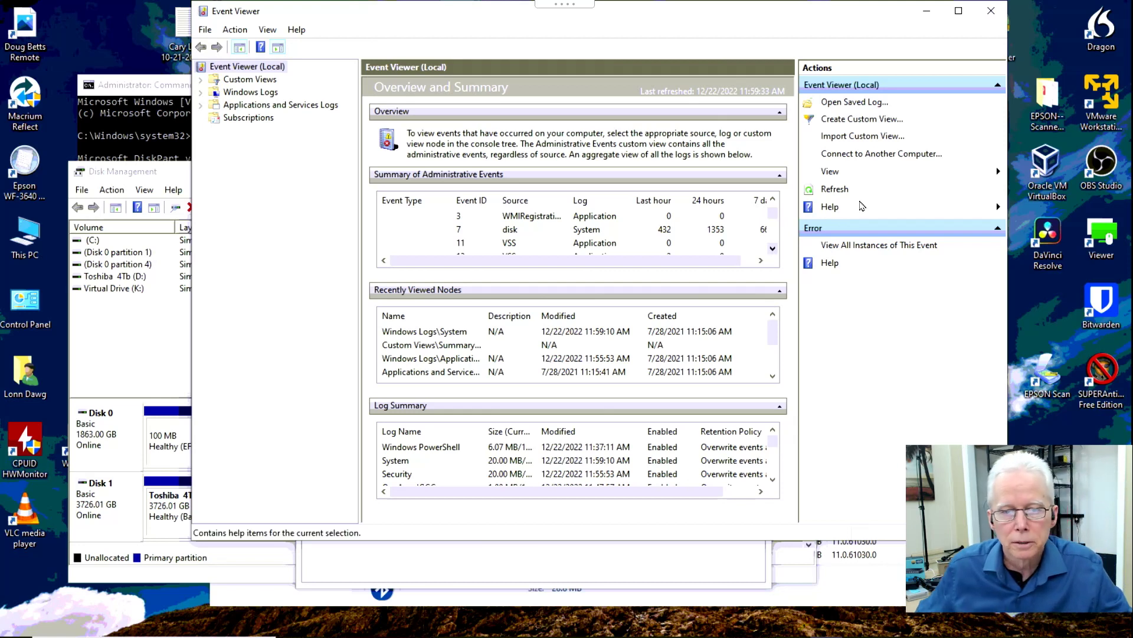
{"action": "left_click", "coordinate": [773, 250]}
{"action": "left_click", "coordinate": [774, 253]}
{"action": "left_click", "coordinate": [774, 253]}
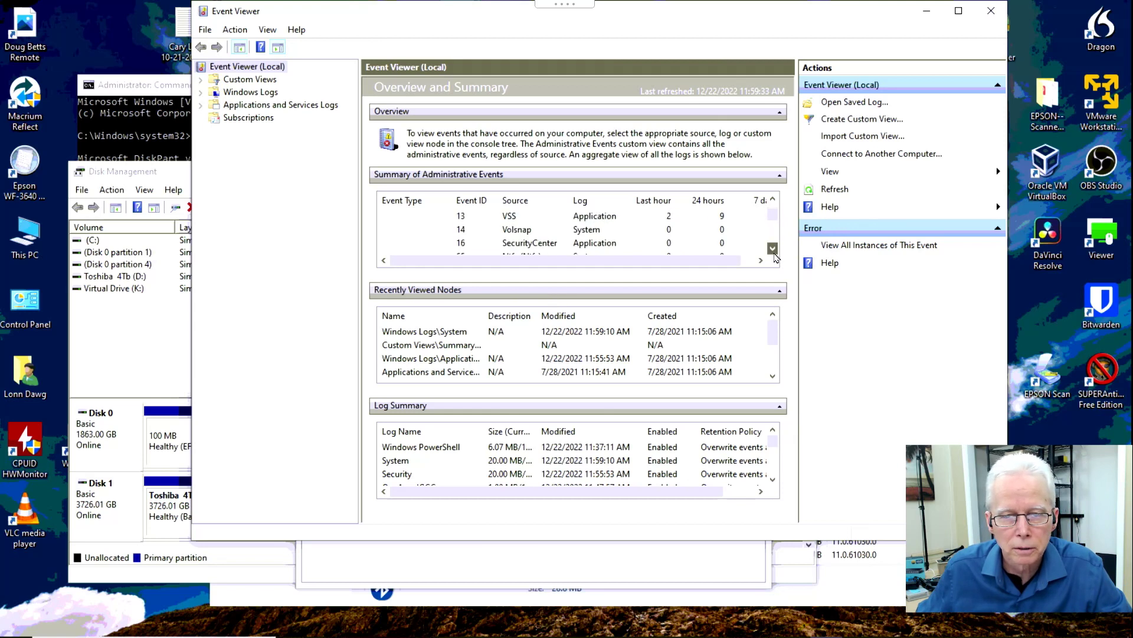
{"action": "left_click", "coordinate": [775, 253]}
{"action": "left_click", "coordinate": [774, 250]}
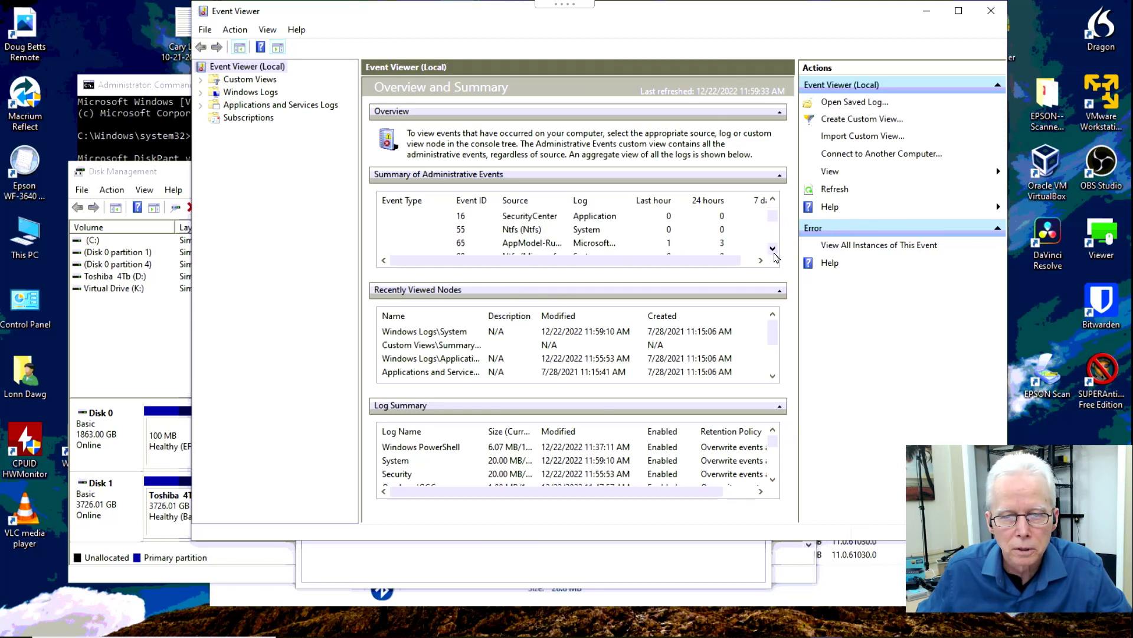
{"action": "left_click", "coordinate": [774, 252]}
{"action": "left_click", "coordinate": [774, 252]}
{"action": "left_click", "coordinate": [773, 251]}
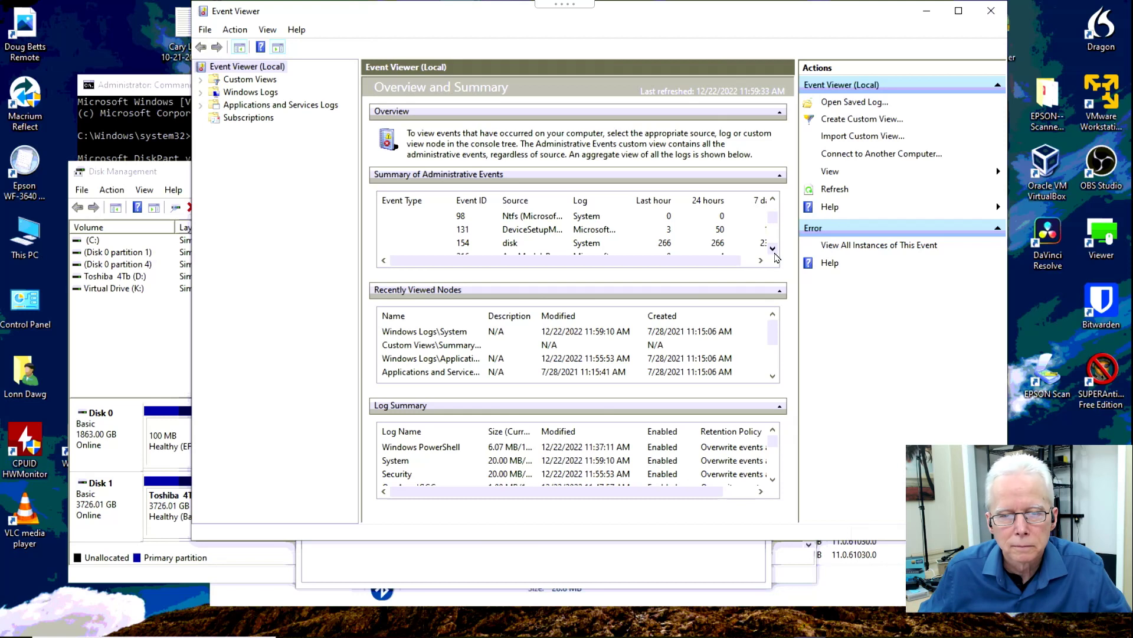
{"action": "left_click", "coordinate": [772, 249]}
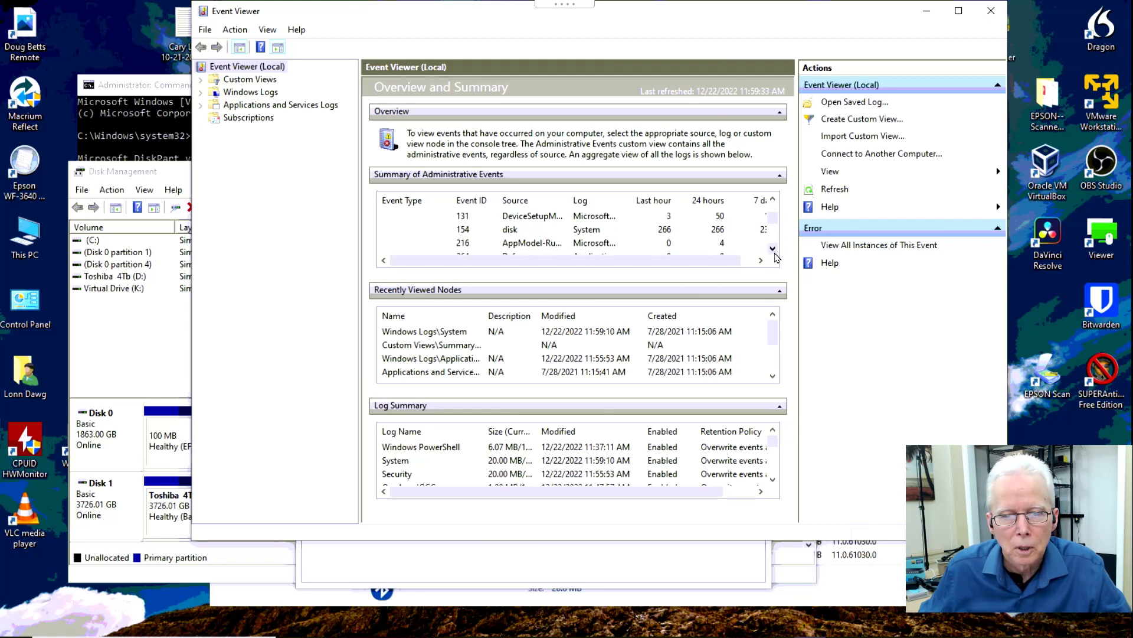
{"action": "left_click", "coordinate": [776, 253]}
{"action": "left_click", "coordinate": [775, 254]}
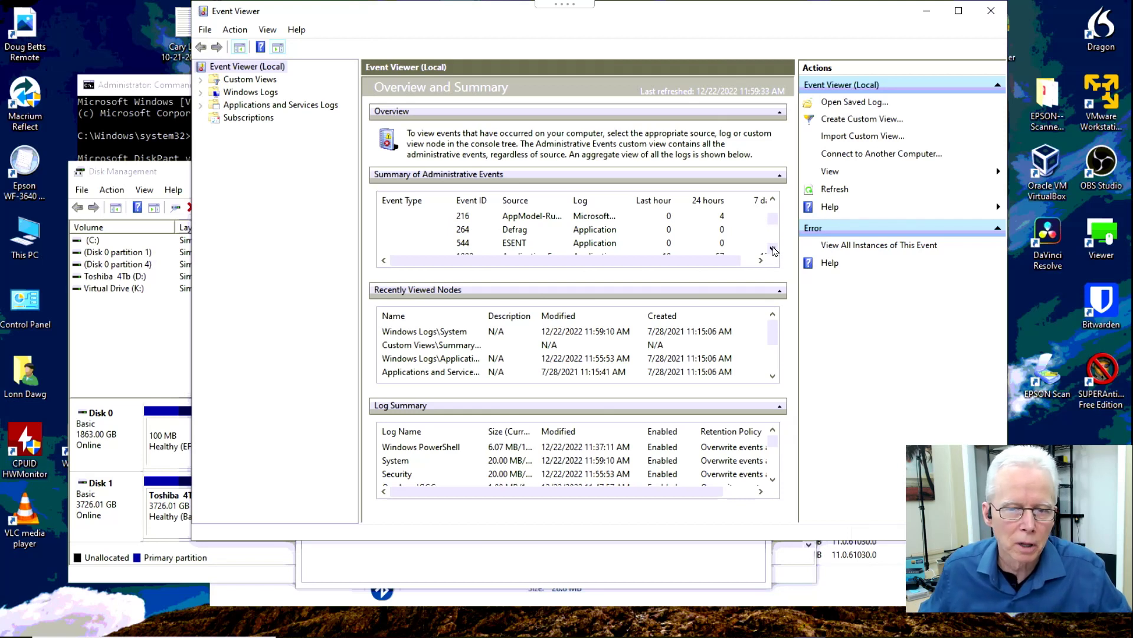
{"action": "left_click", "coordinate": [772, 248]}
{"action": "left_click", "coordinate": [773, 250]}
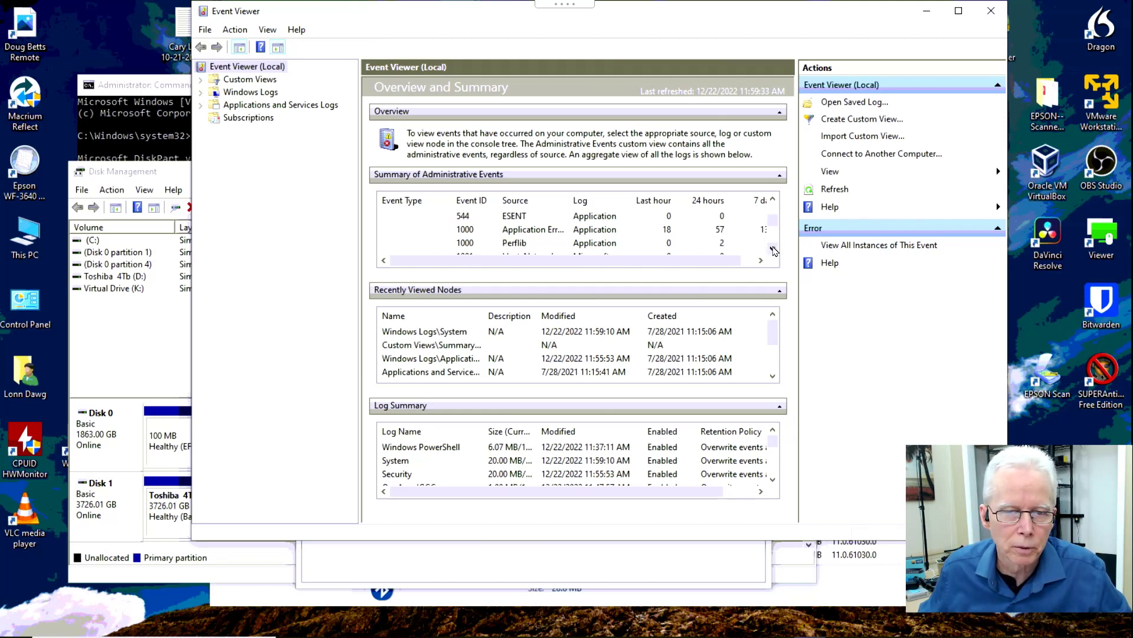
{"action": "left_click", "coordinate": [774, 251]}
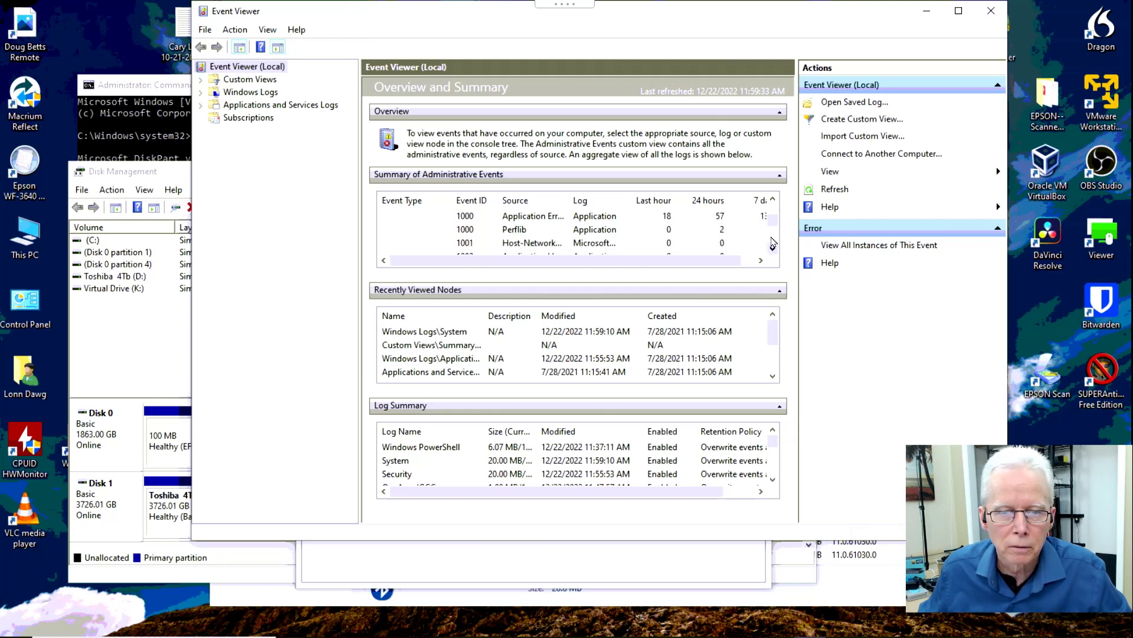
{"action": "left_click", "coordinate": [773, 200]}
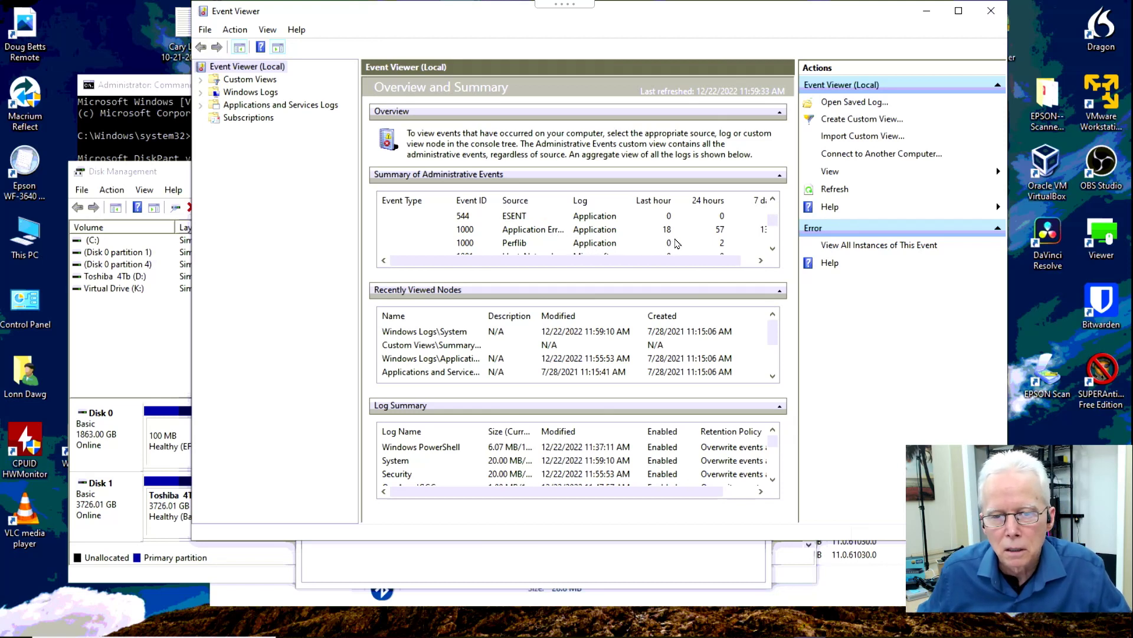
{"action": "left_click", "coordinate": [772, 248]}
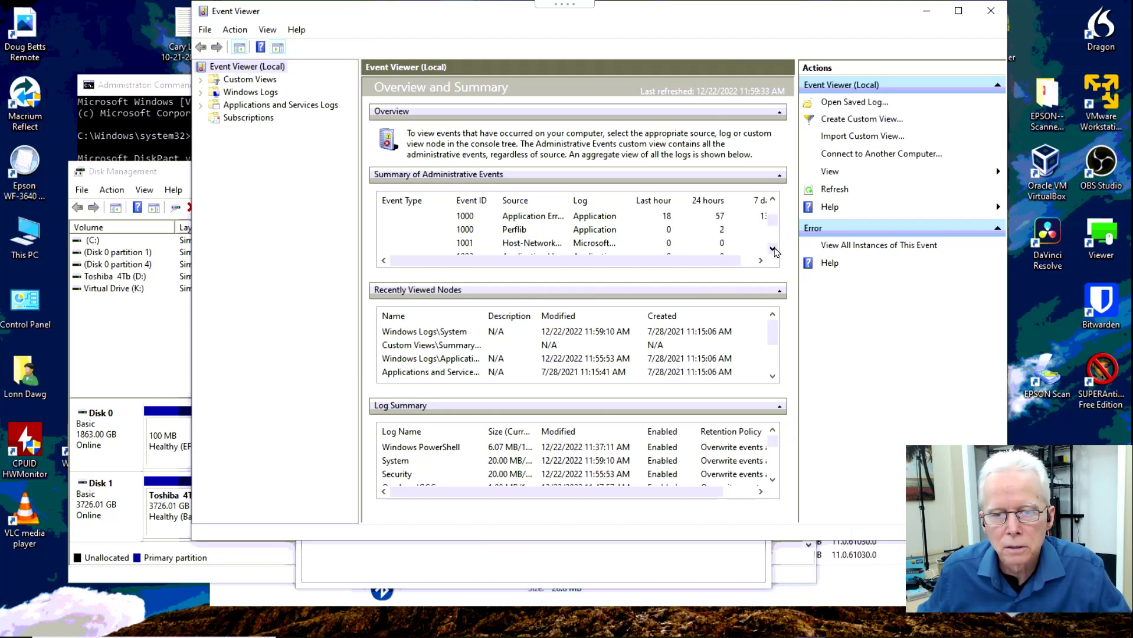
{"action": "left_click", "coordinate": [773, 249]}
{"action": "left_click", "coordinate": [772, 249]}
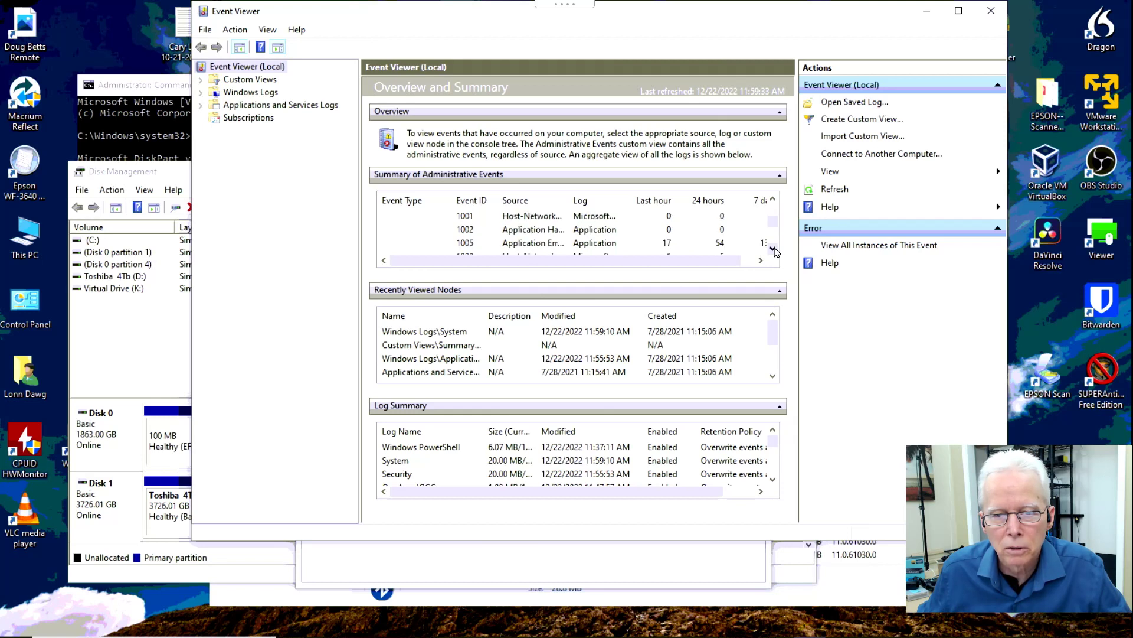
{"action": "left_click", "coordinate": [773, 248]}
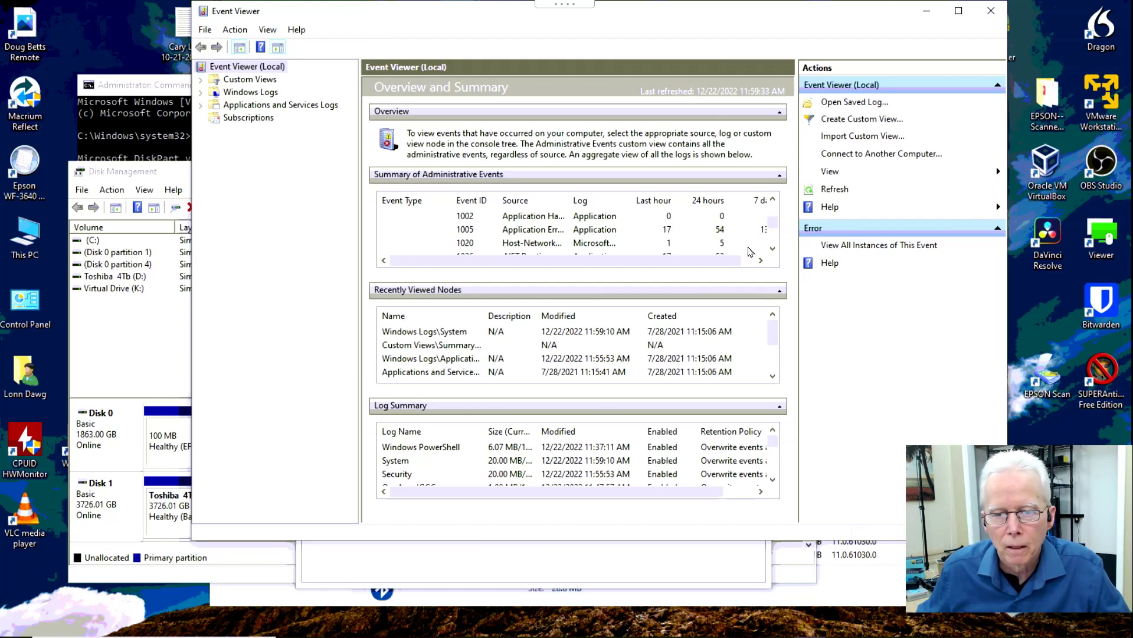
{"action": "left_click", "coordinate": [772, 250]}
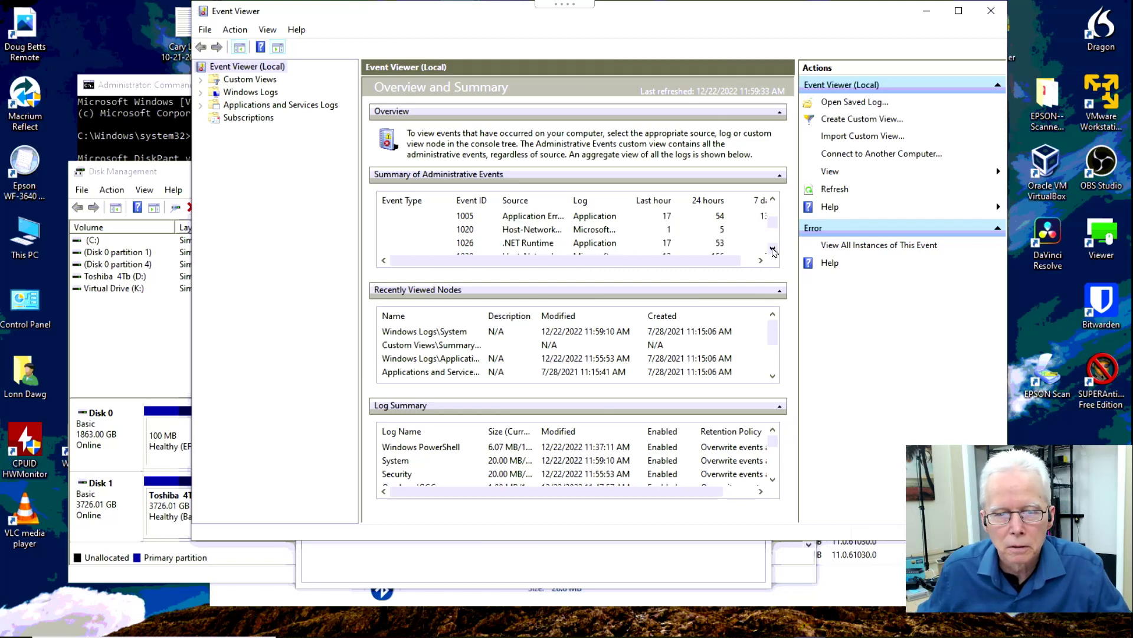
{"action": "left_click", "coordinate": [773, 249]}
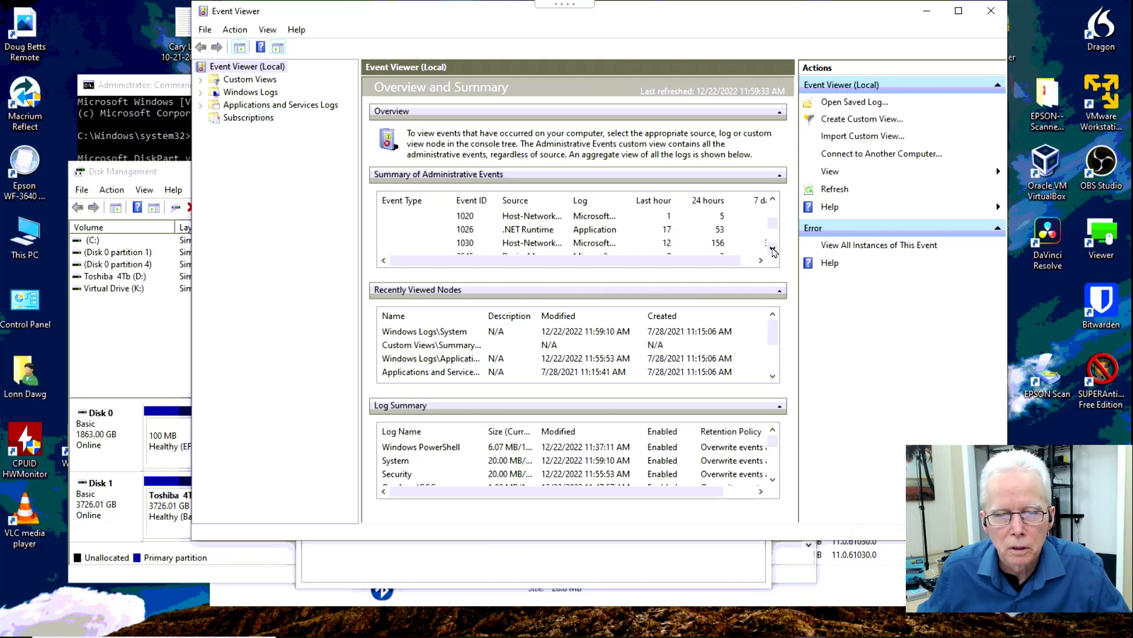
{"action": "left_click", "coordinate": [773, 249]}
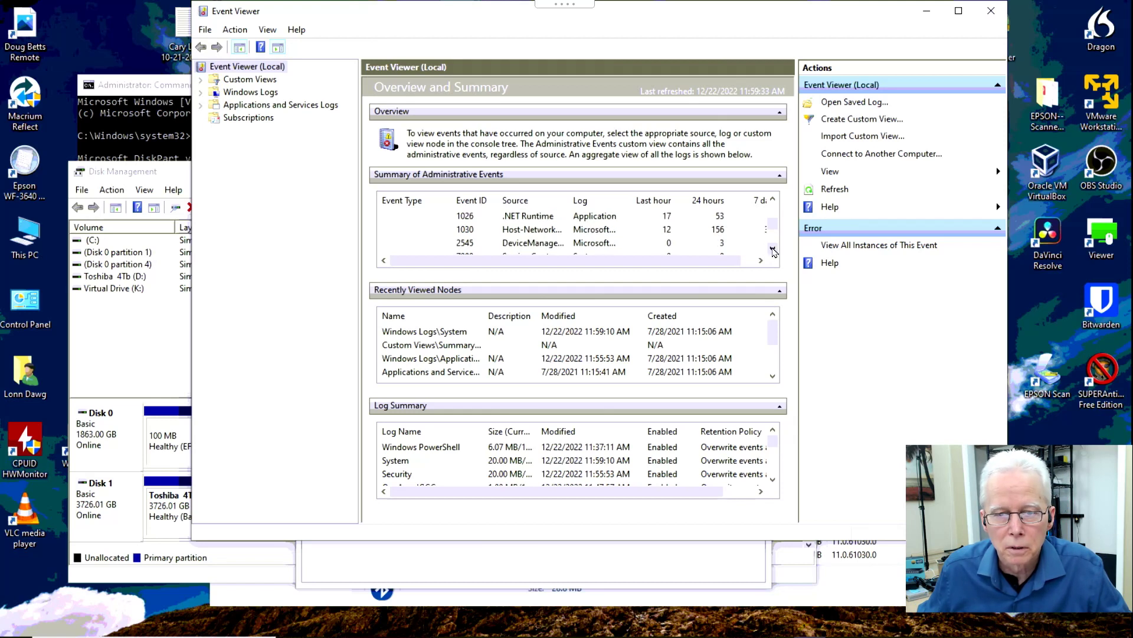
{"action": "left_click", "coordinate": [773, 250]}
{"action": "left_click", "coordinate": [773, 250]}
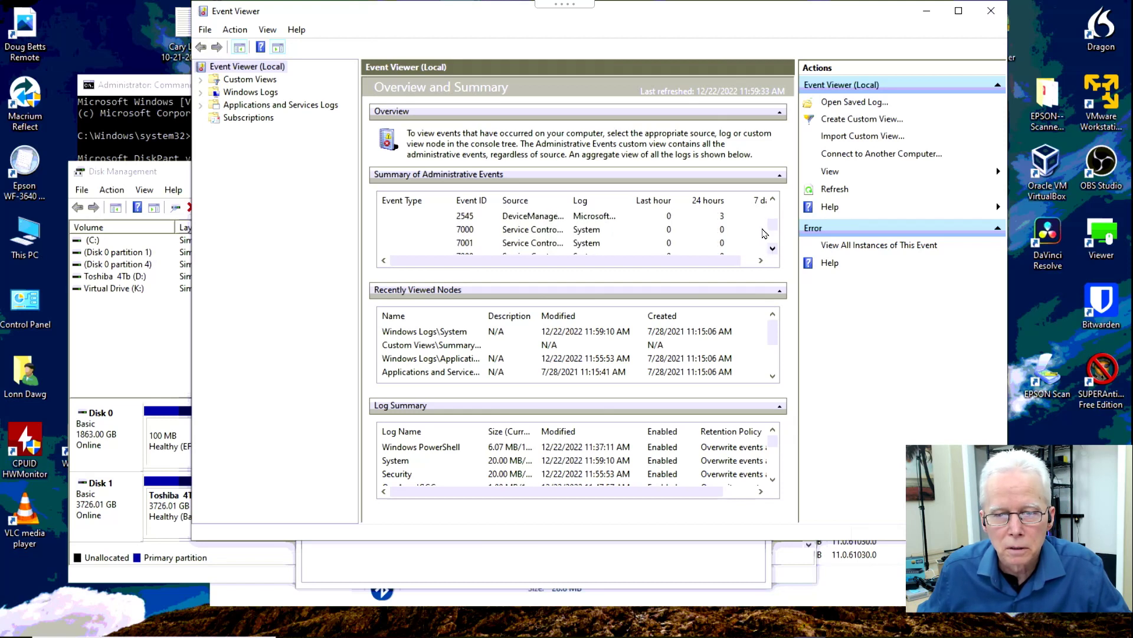
{"action": "left_click", "coordinate": [774, 200]}
{"action": "left_click", "coordinate": [773, 200]}
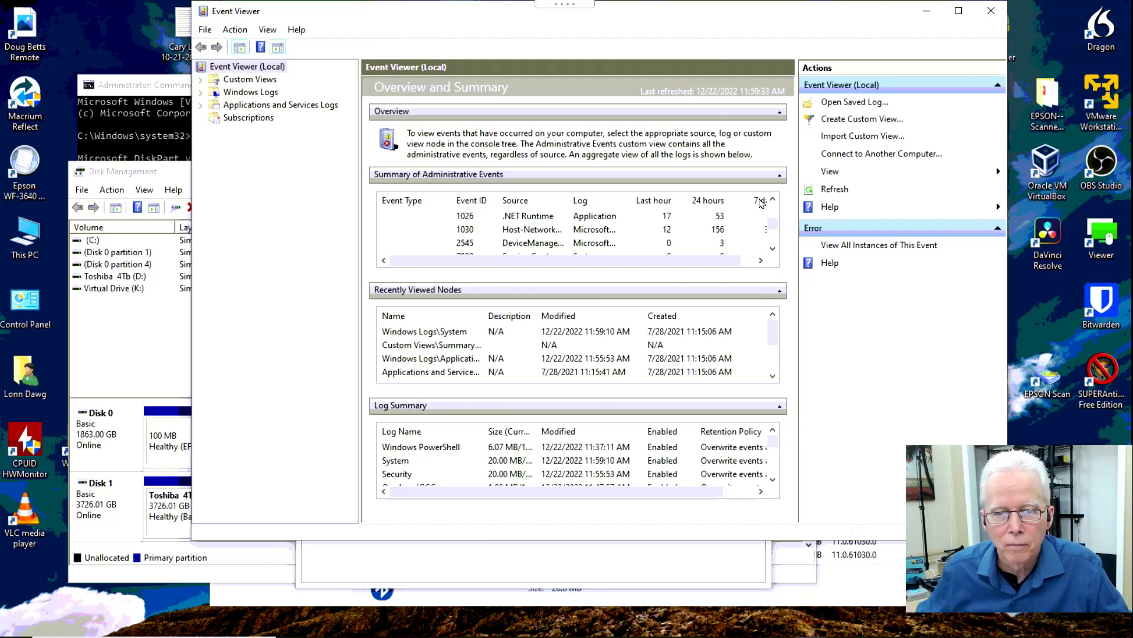
{"action": "left_click", "coordinate": [772, 249]}
{"action": "left_click", "coordinate": [773, 249]}
{"action": "left_click", "coordinate": [773, 250]}
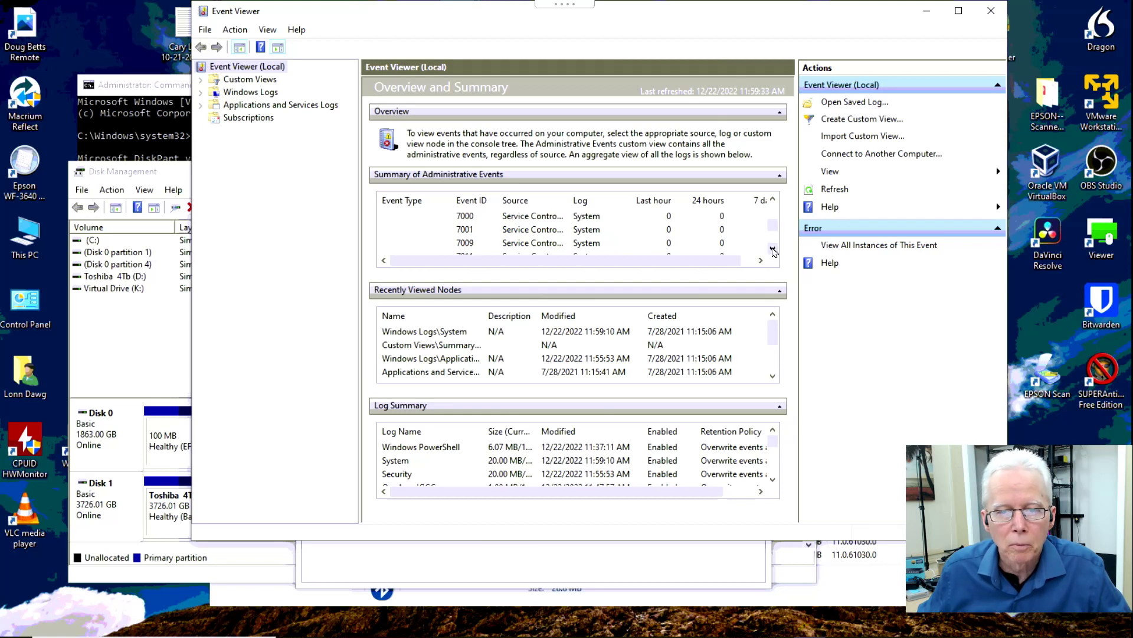
{"action": "left_click", "coordinate": [772, 249]}
{"action": "left_click", "coordinate": [772, 249]}
{"action": "left_click", "coordinate": [772, 249]}
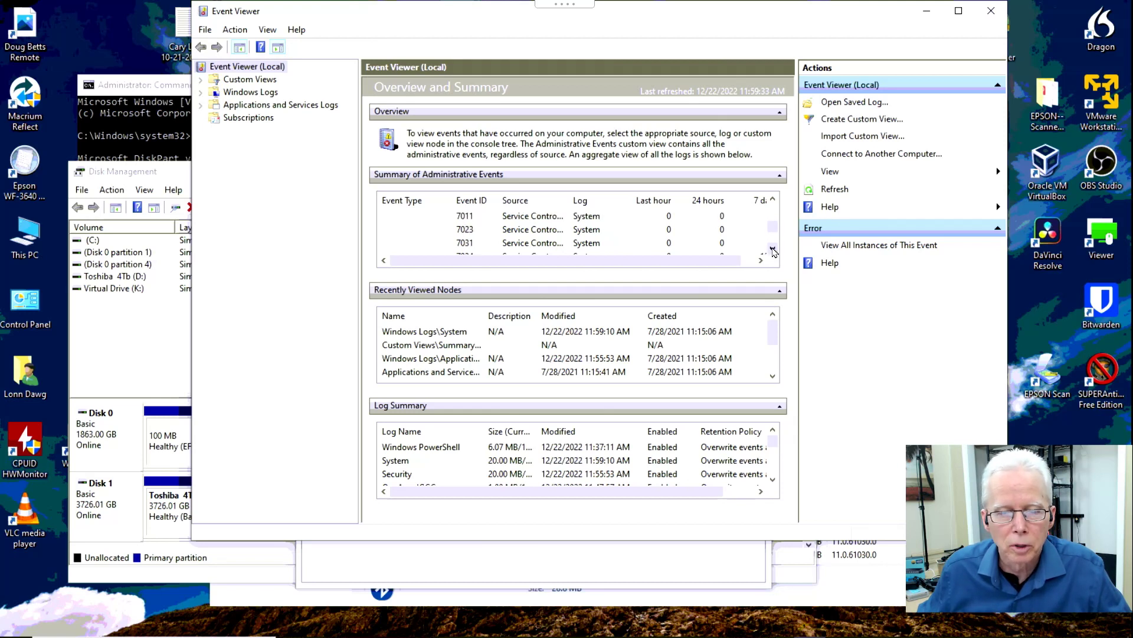
{"action": "left_click", "coordinate": [773, 249]}
{"action": "left_click", "coordinate": [772, 249]}
{"action": "left_click", "coordinate": [772, 249]}
{"action": "left_click", "coordinate": [772, 249]}
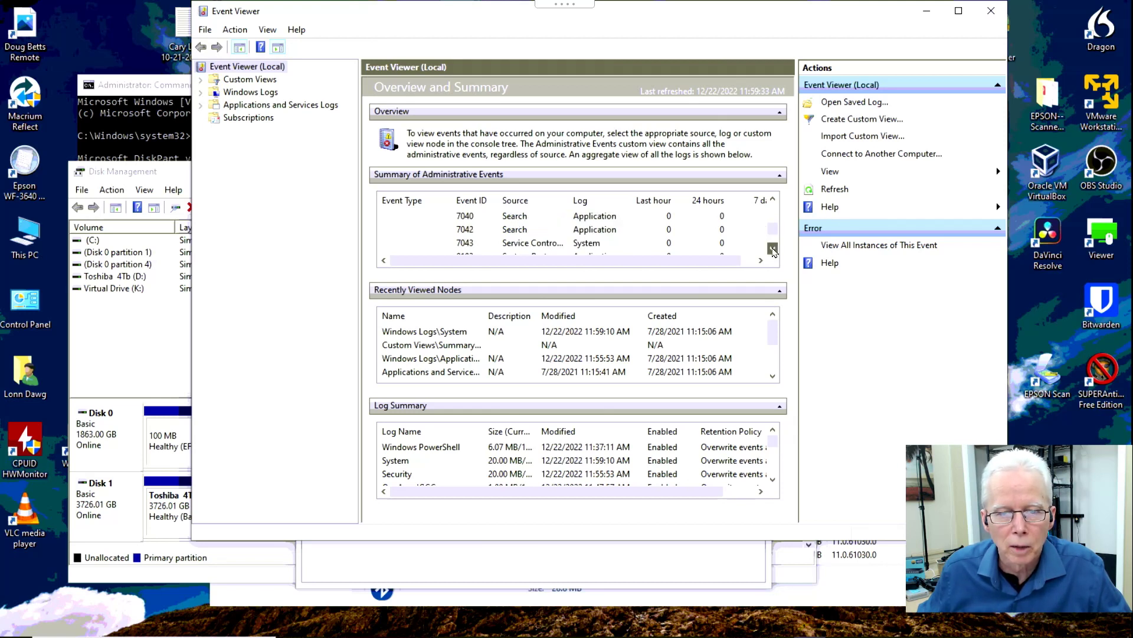
{"action": "left_click", "coordinate": [772, 250]}
{"action": "left_click", "coordinate": [773, 249]}
{"action": "left_click", "coordinate": [772, 249]}
{"action": "left_click", "coordinate": [772, 249]}
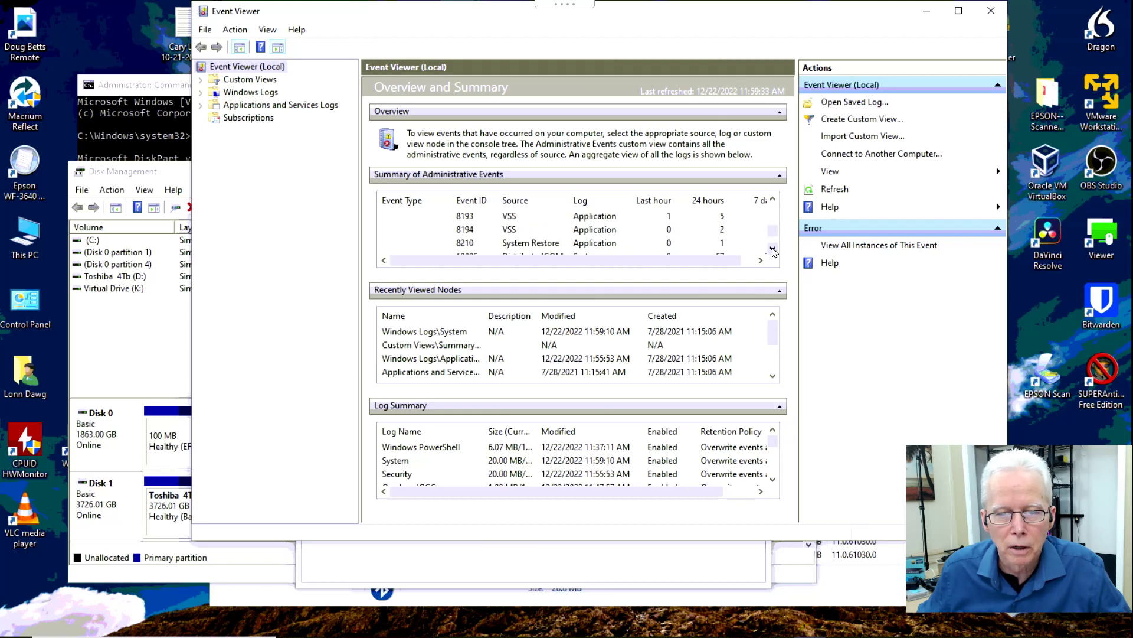
{"action": "left_click", "coordinate": [773, 249]}
{"action": "left_click", "coordinate": [773, 249]}
{"action": "left_click", "coordinate": [772, 249]}
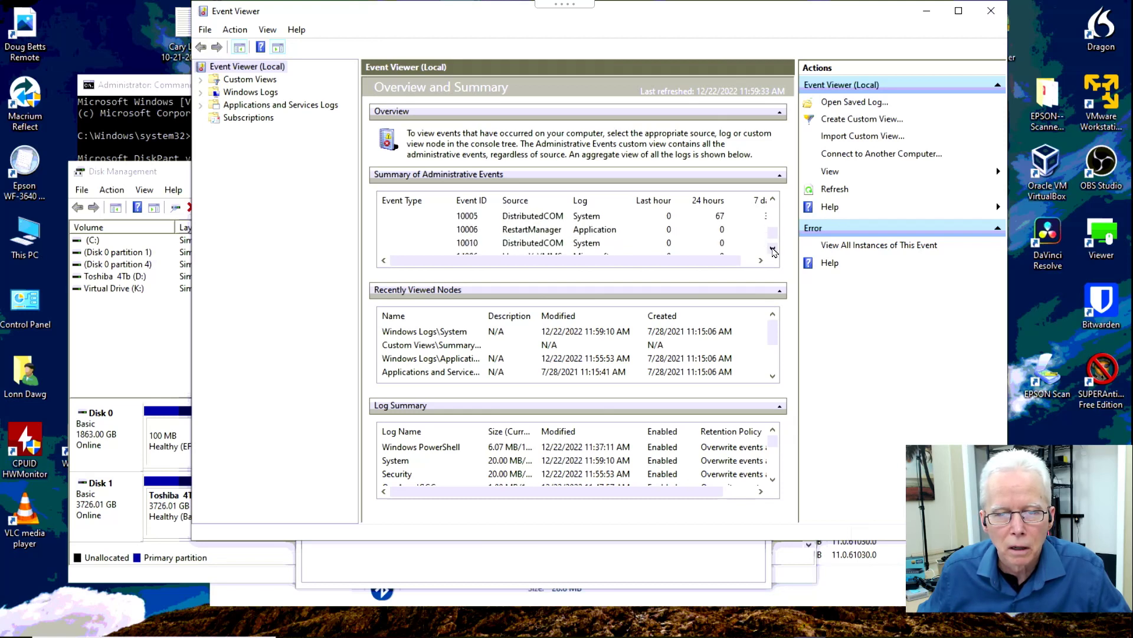
{"action": "left_click", "coordinate": [773, 249]}
{"action": "left_click", "coordinate": [773, 249]}
{"action": "left_click", "coordinate": [773, 249]}
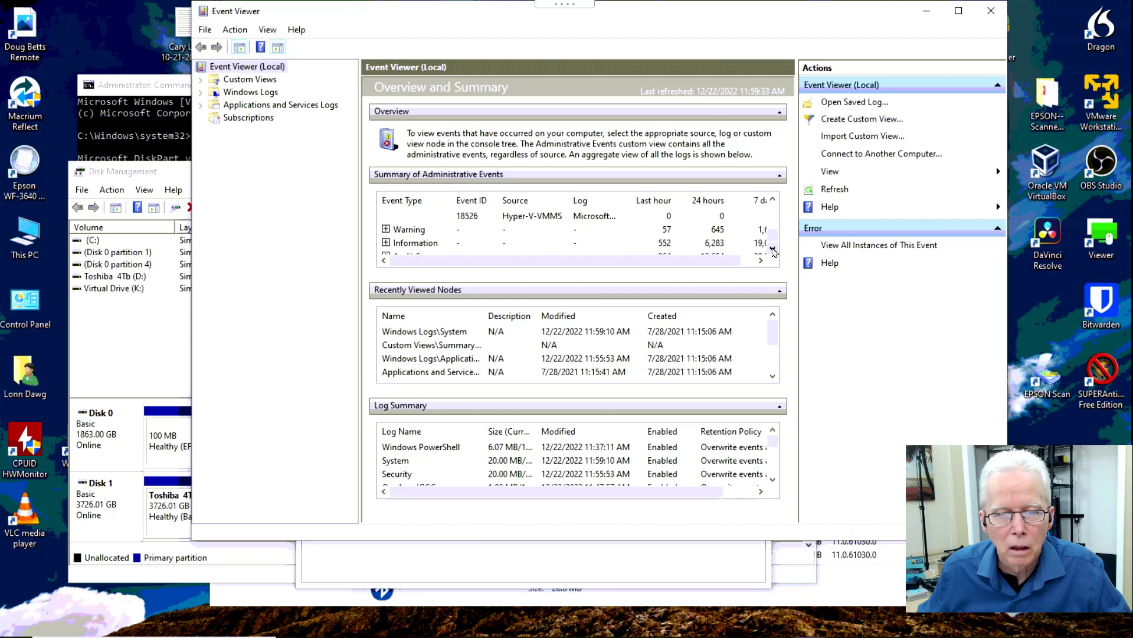
{"action": "left_click", "coordinate": [772, 249]}
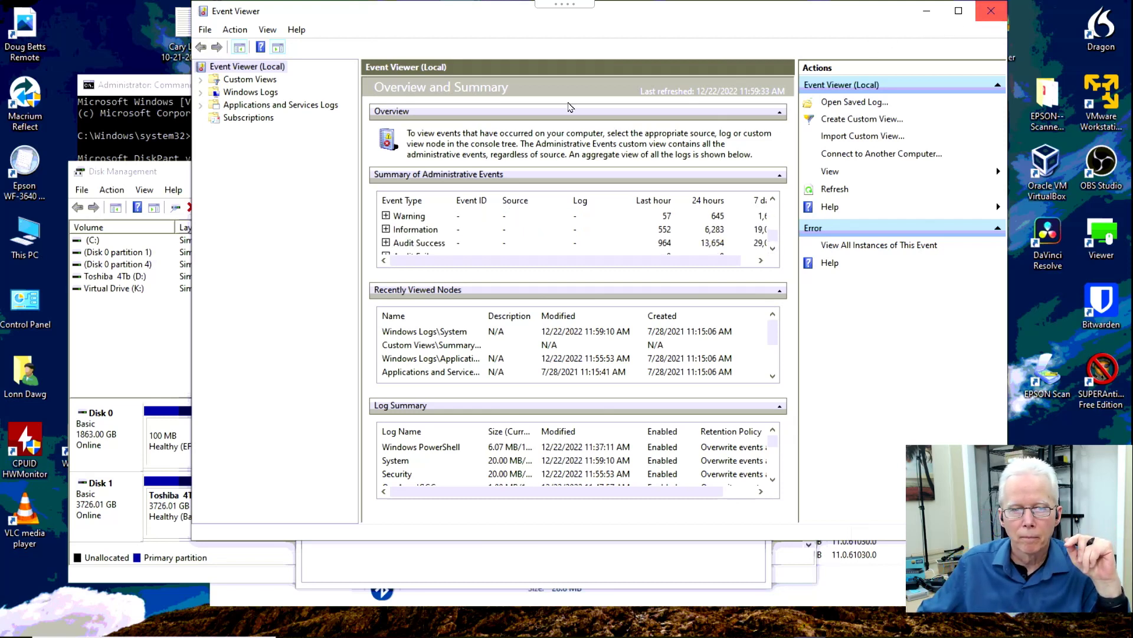
Expand Windows Logs and open the System log to view its latest events.
{"action": "left_click", "coordinate": [201, 94]}
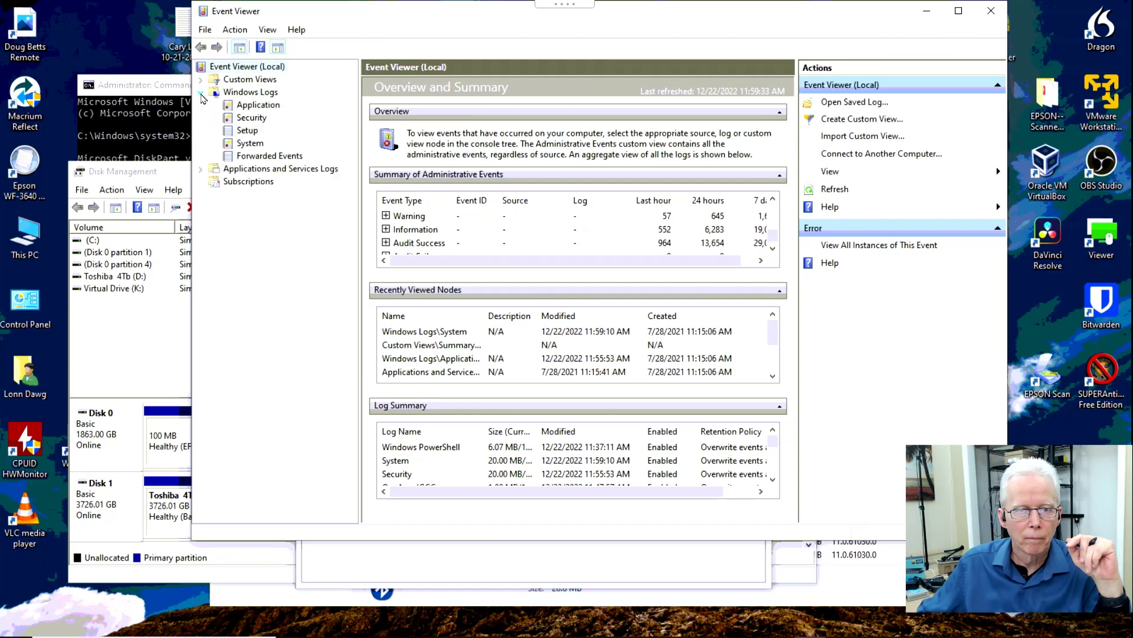
{"action": "left_click", "coordinate": [249, 145]}
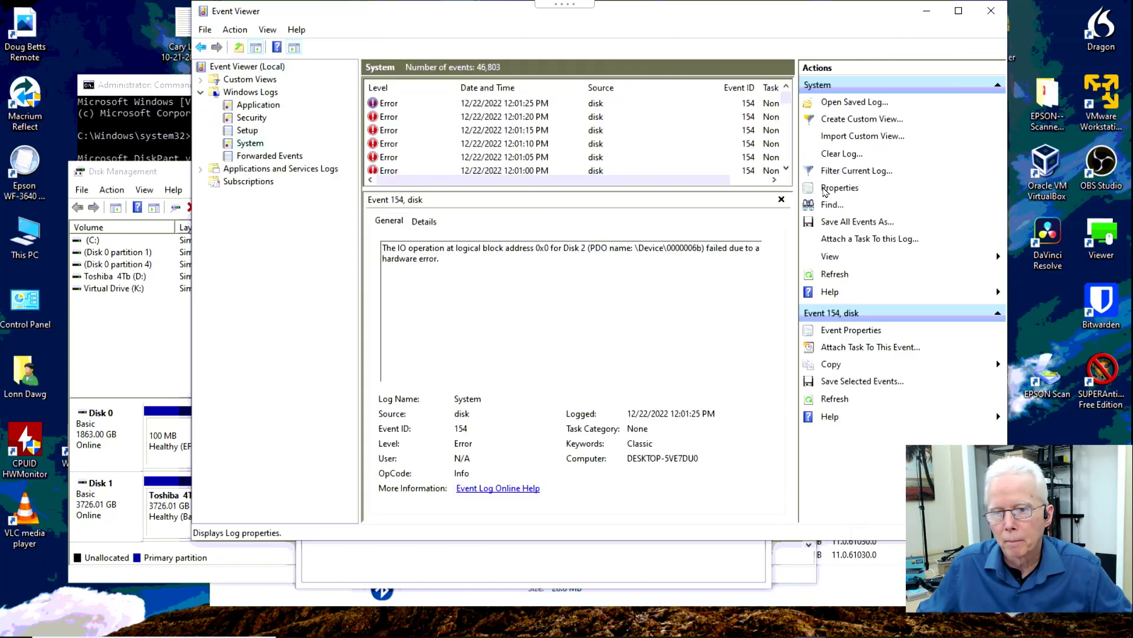
Filter the System log to event IDs 7, 154, 1000, 1005, 1026 and 1030.
{"action": "left_click", "coordinate": [846, 171]}
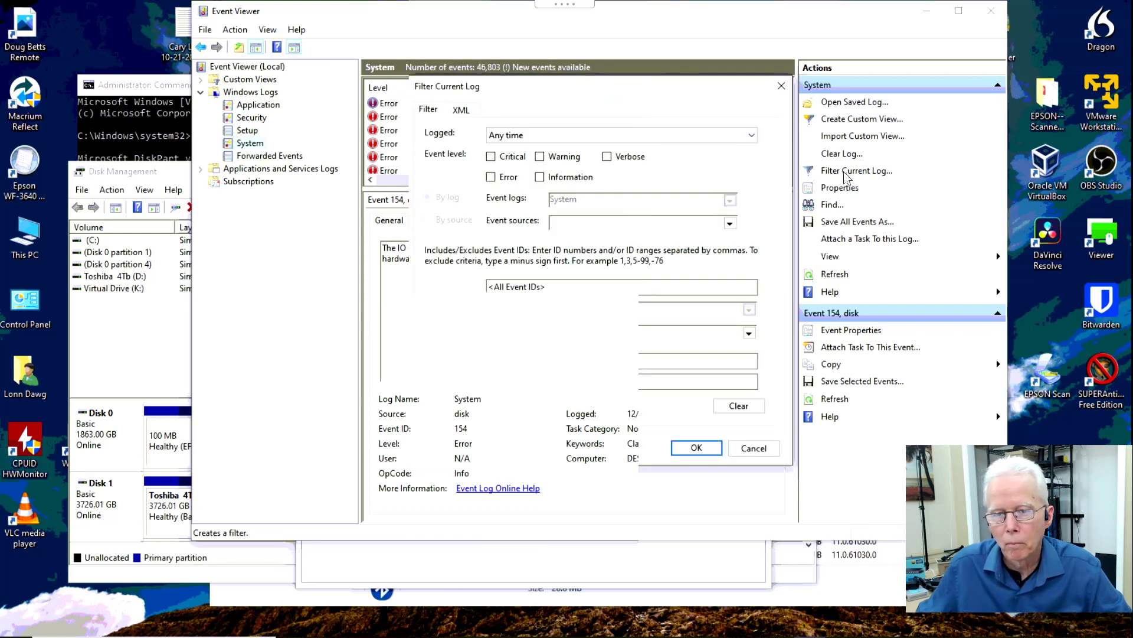
{"action": "left_click", "coordinate": [529, 287]}
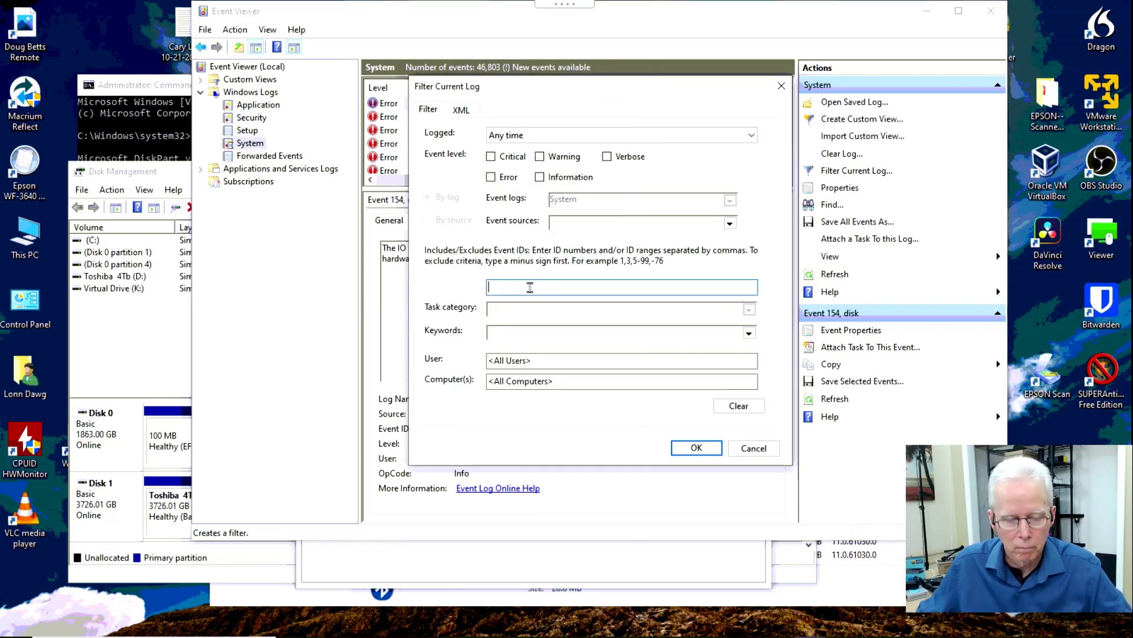
{"action": "type", "text": "7"}
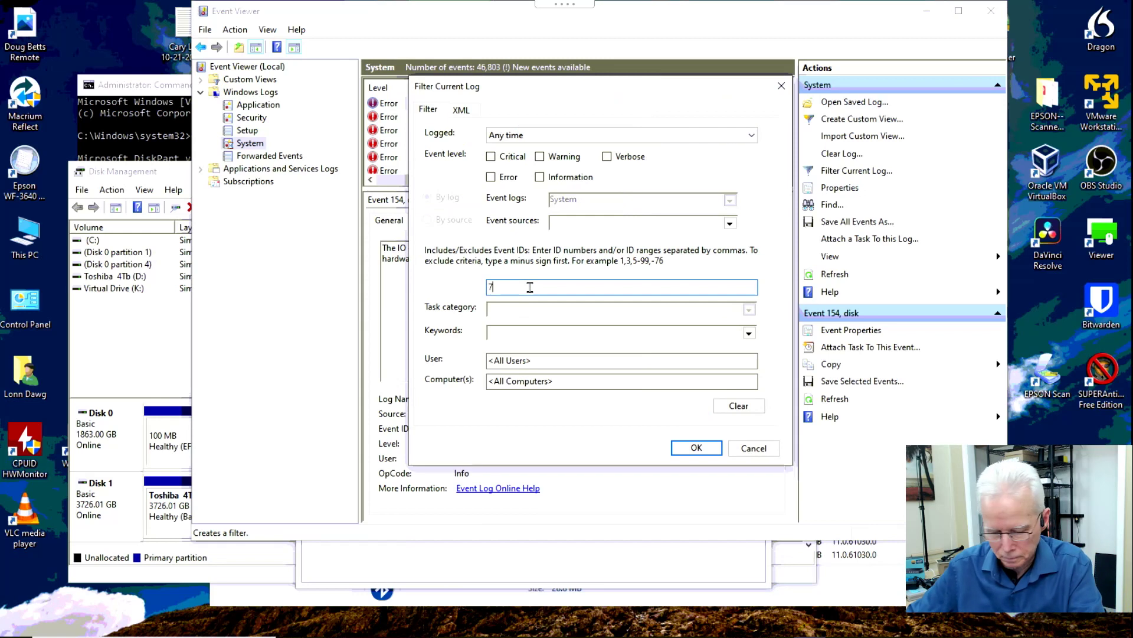
{"action": "type", "text": ", 154, 1000, 1005,12"}
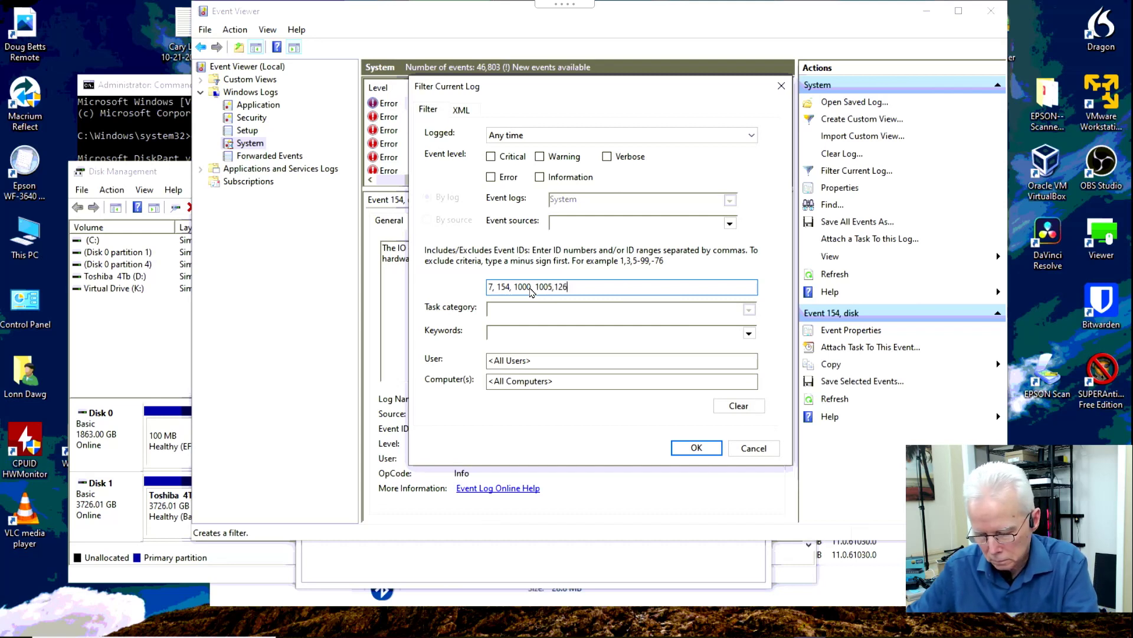
{"action": "key", "text": "BackSpace"}
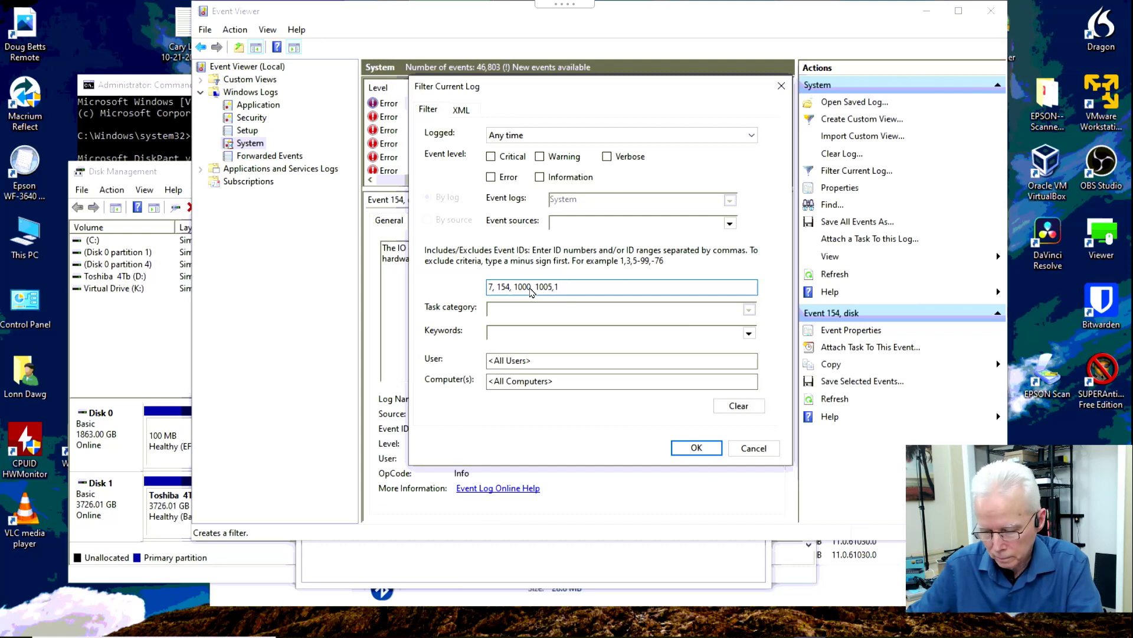
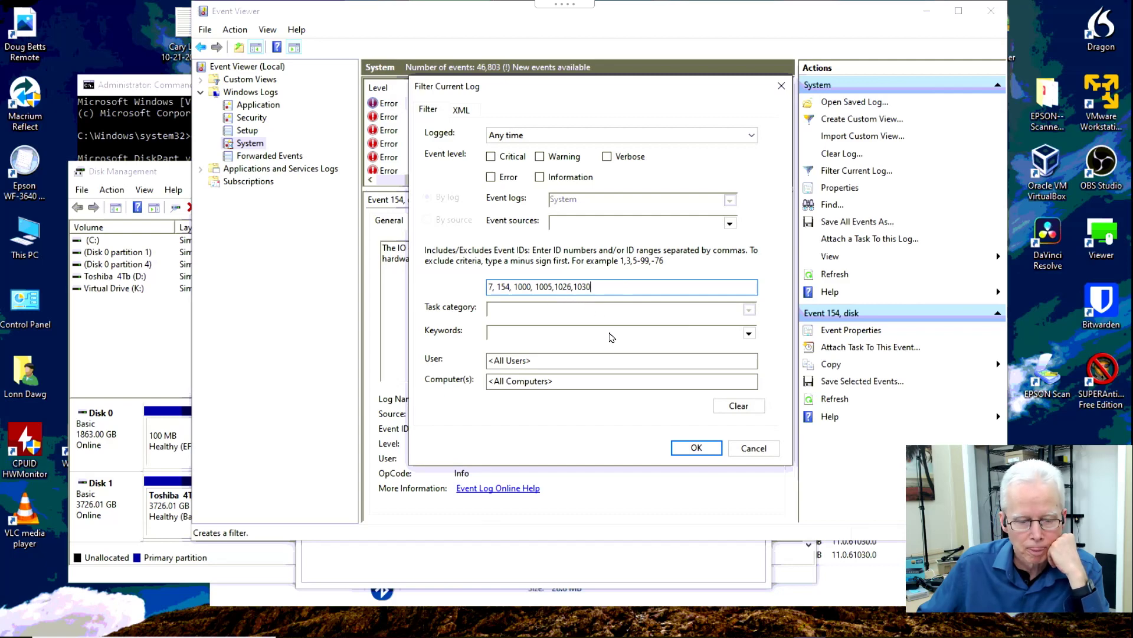
{"action": "left_click", "coordinate": [697, 448]}
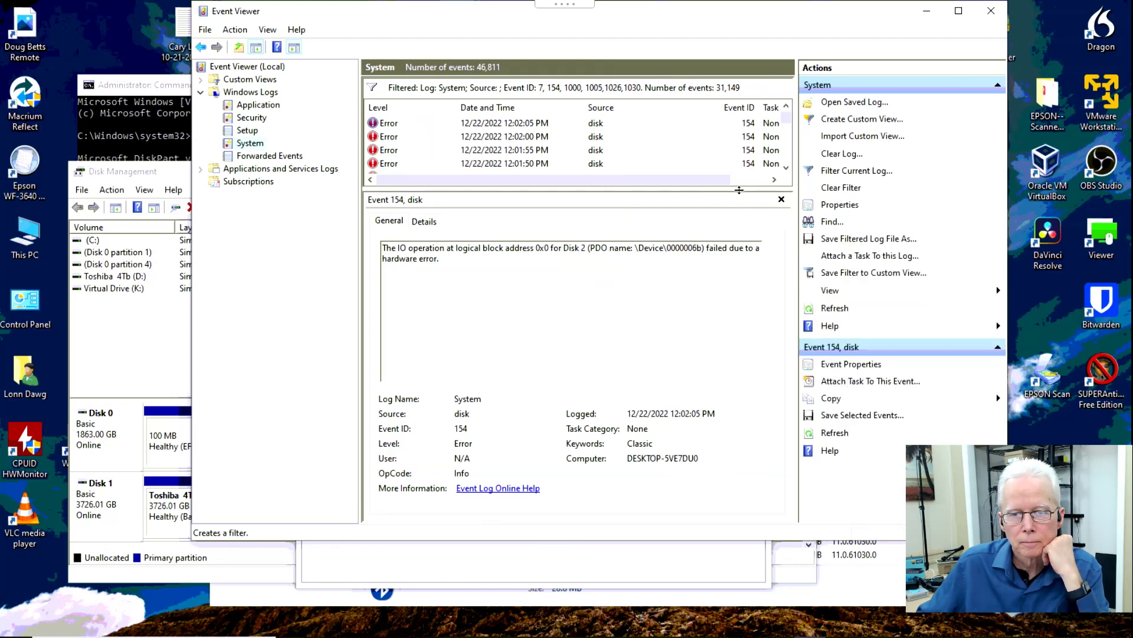
Enlarge the filtered event list above the details pane, skim its recent entries, and maximize the Event Viewer window.
{"action": "left_click_drag", "start_coordinate": [739, 189], "coordinate": [737, 407]}
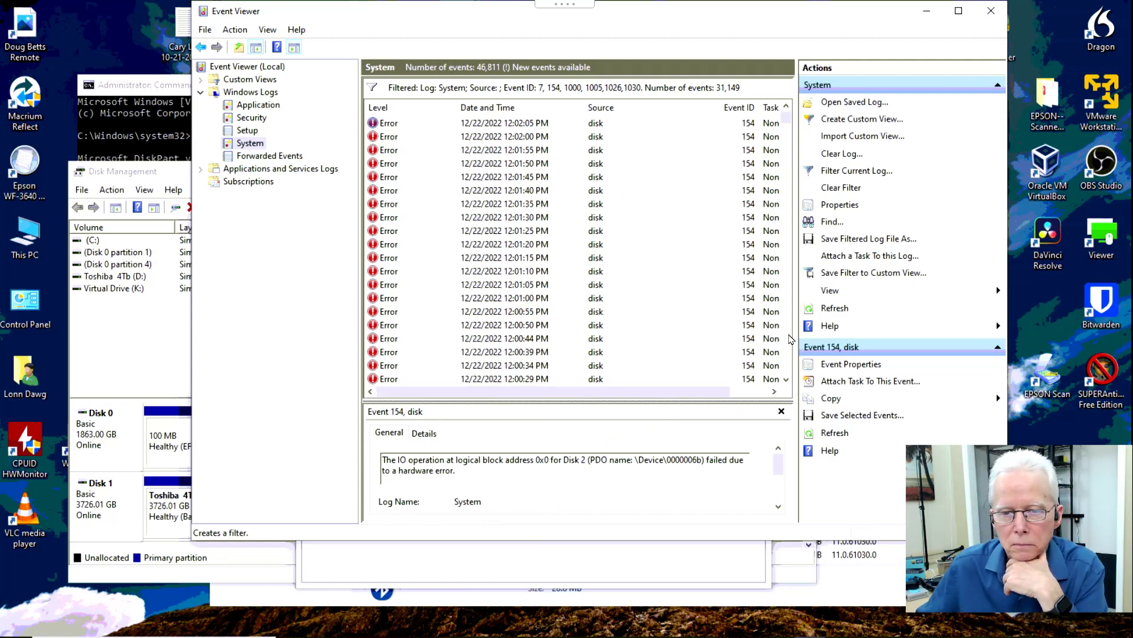
{"action": "scroll", "coordinate": [791, 338], "scroll_direction": "down", "scroll_amount": 20}
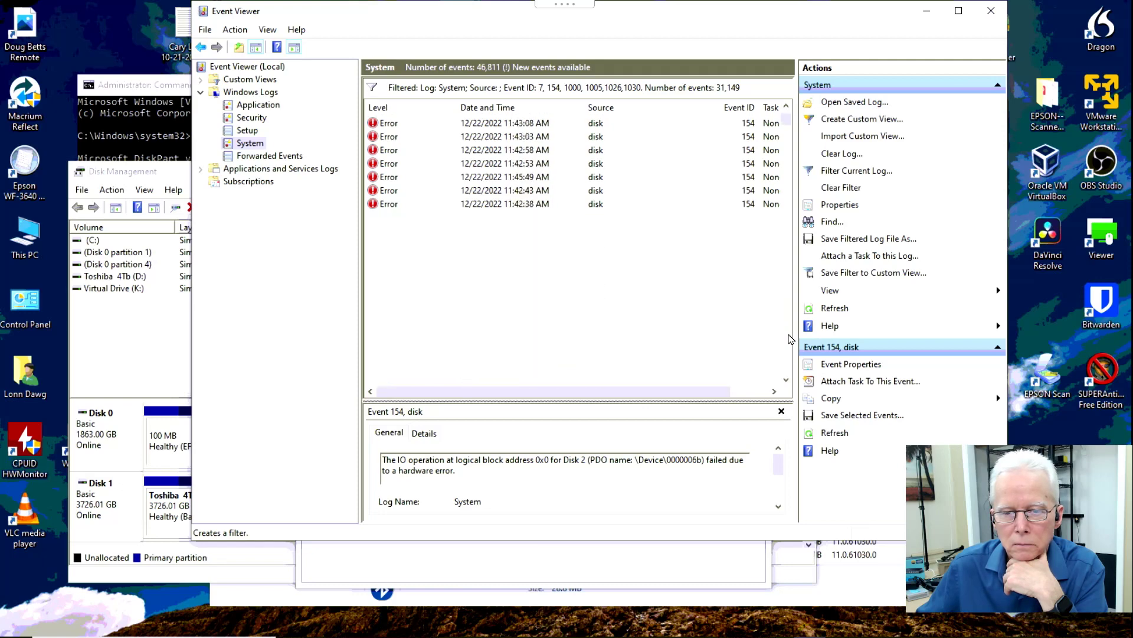
{"action": "scroll", "coordinate": [791, 337], "scroll_direction": "down", "scroll_amount": 20}
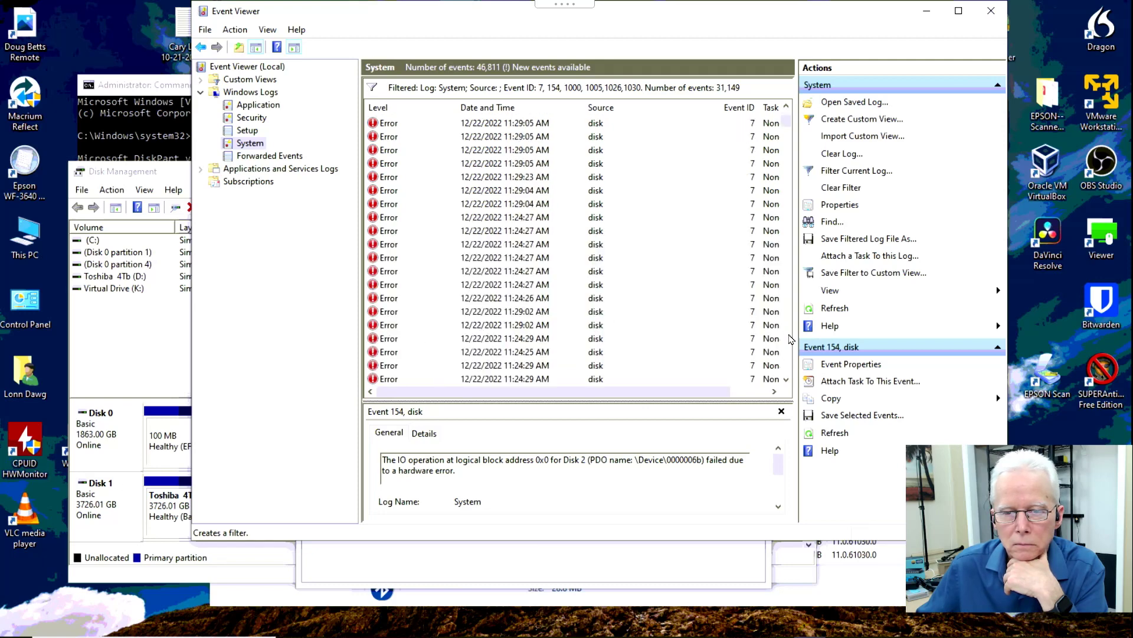
{"action": "scroll", "coordinate": [791, 337], "scroll_direction": "down", "scroll_amount": 5}
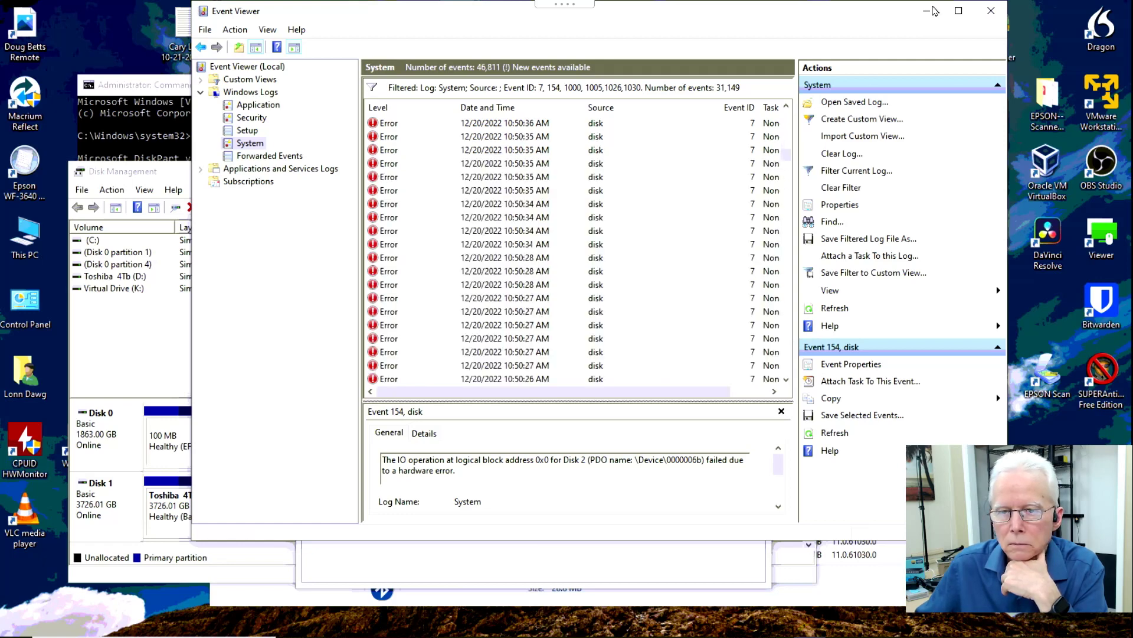
{"action": "left_click", "coordinate": [959, 11]}
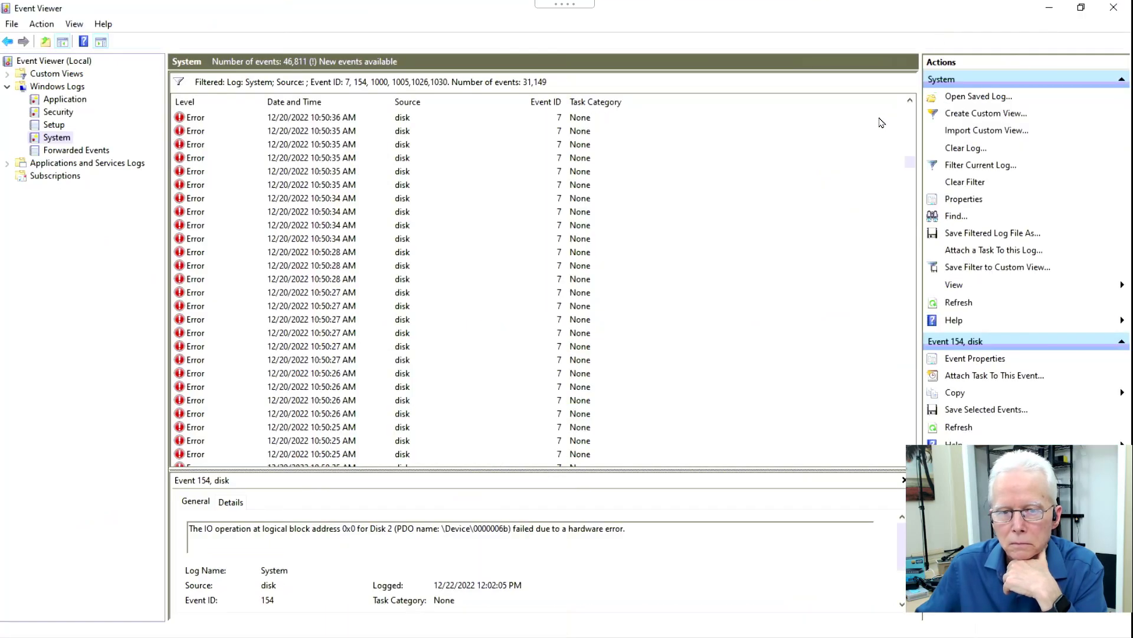
Look through the older filtered System log entries, checking their dates, sources and event IDs.
{"action": "left_click_drag", "start_coordinate": [909, 165], "coordinate": [916, 214]}
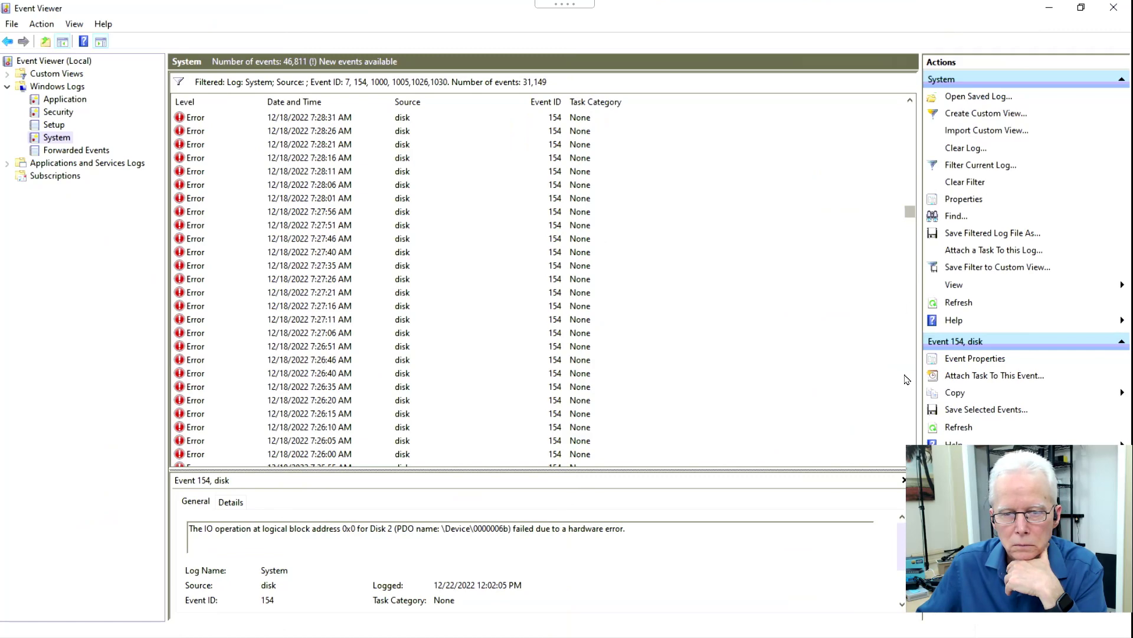
{"action": "left_click", "coordinate": [909, 404]}
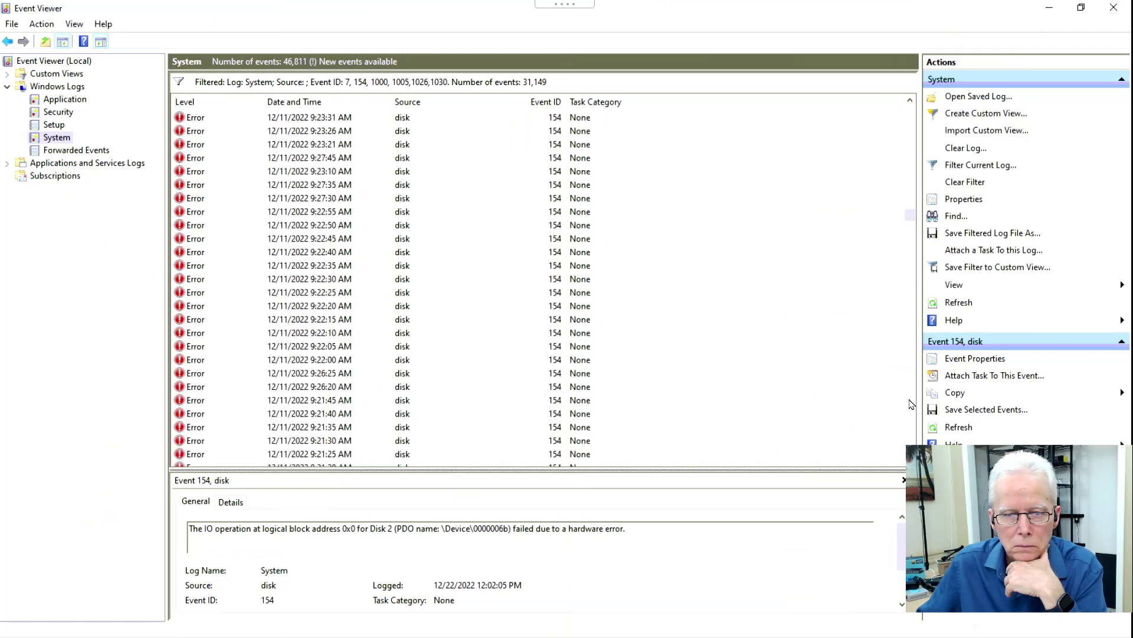
{"action": "left_click", "coordinate": [910, 404]}
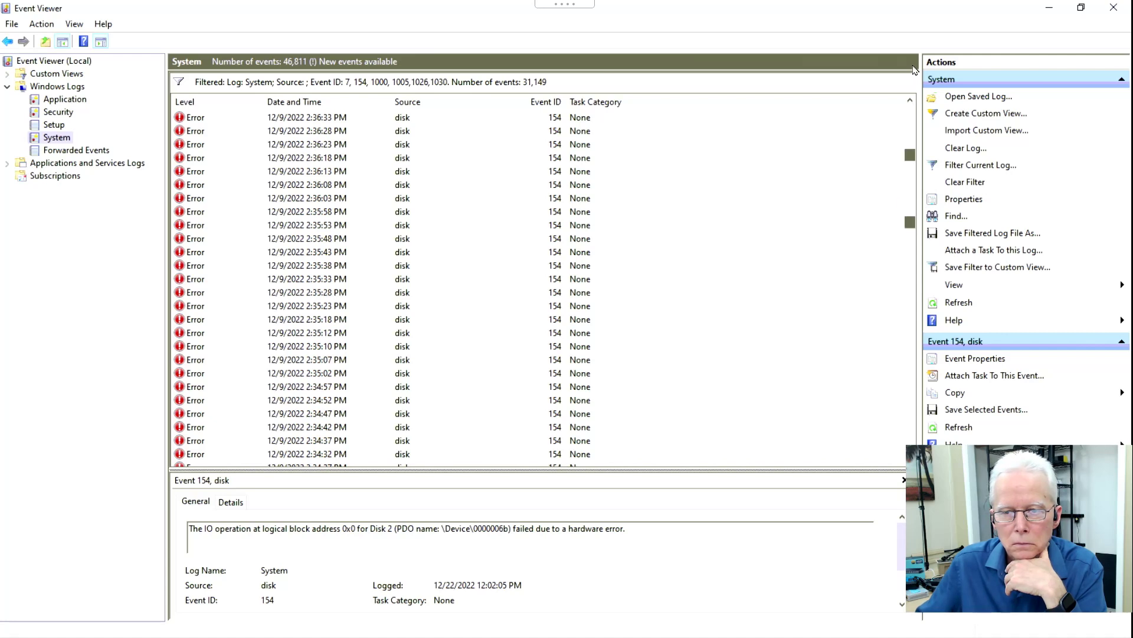
{"action": "scroll", "coordinate": [912, 148], "scroll_direction": "down", "scroll_amount": 7}
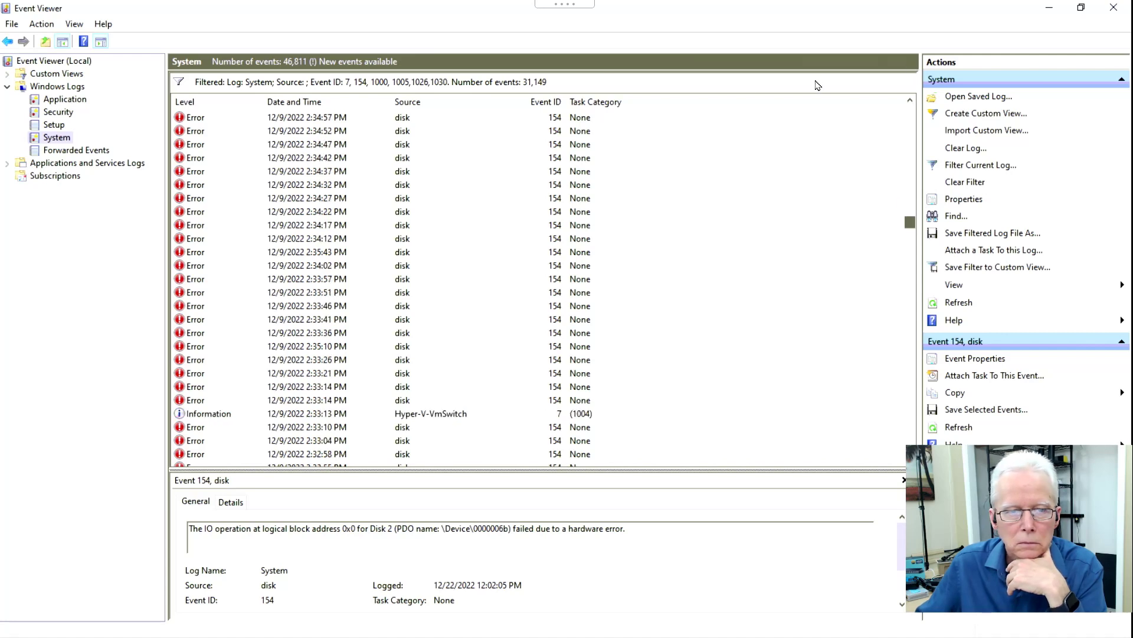
Sort the filtered events by date and time in ascending order and view the earliest entries.
{"action": "left_click", "coordinate": [305, 103]}
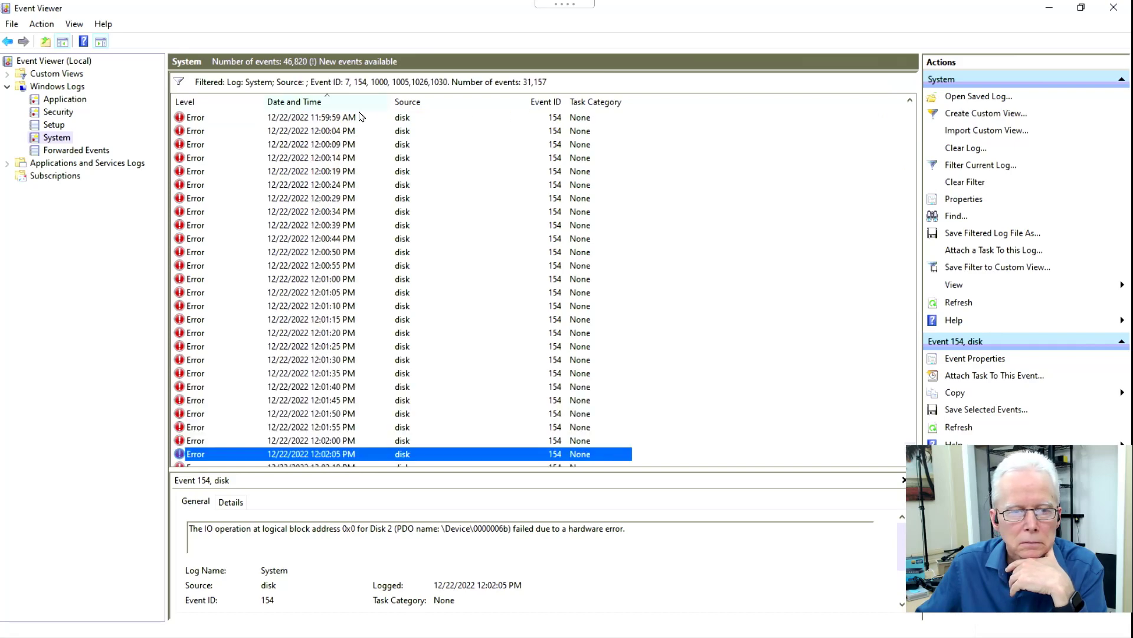
{"action": "left_click", "coordinate": [910, 116]}
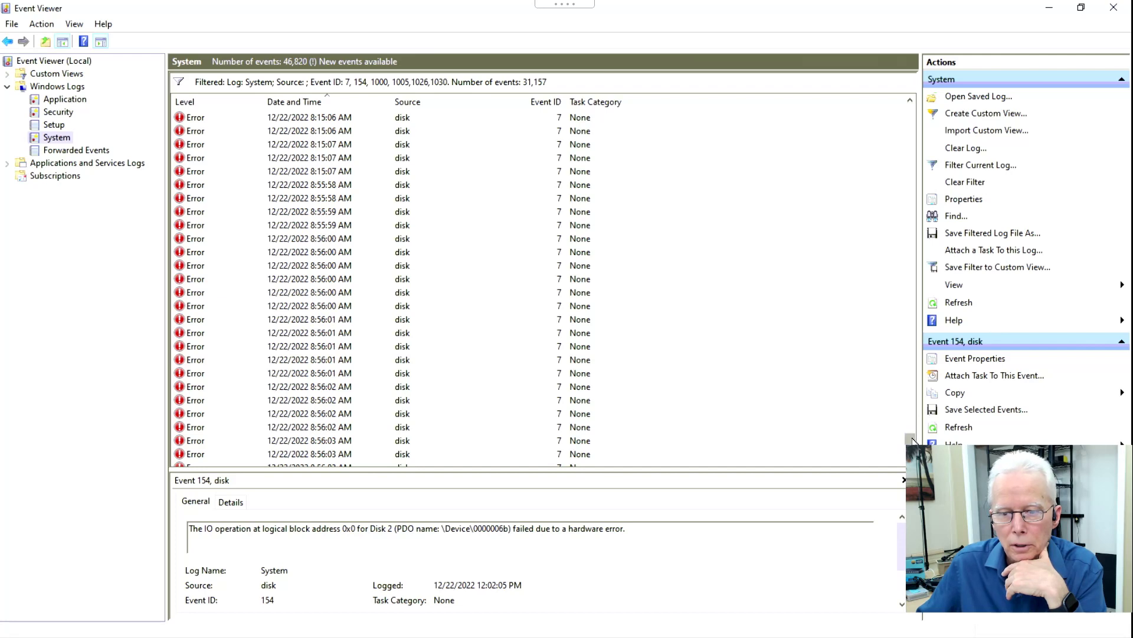
{"action": "left_click_drag", "start_coordinate": [912, 438], "coordinate": [912, 111]}
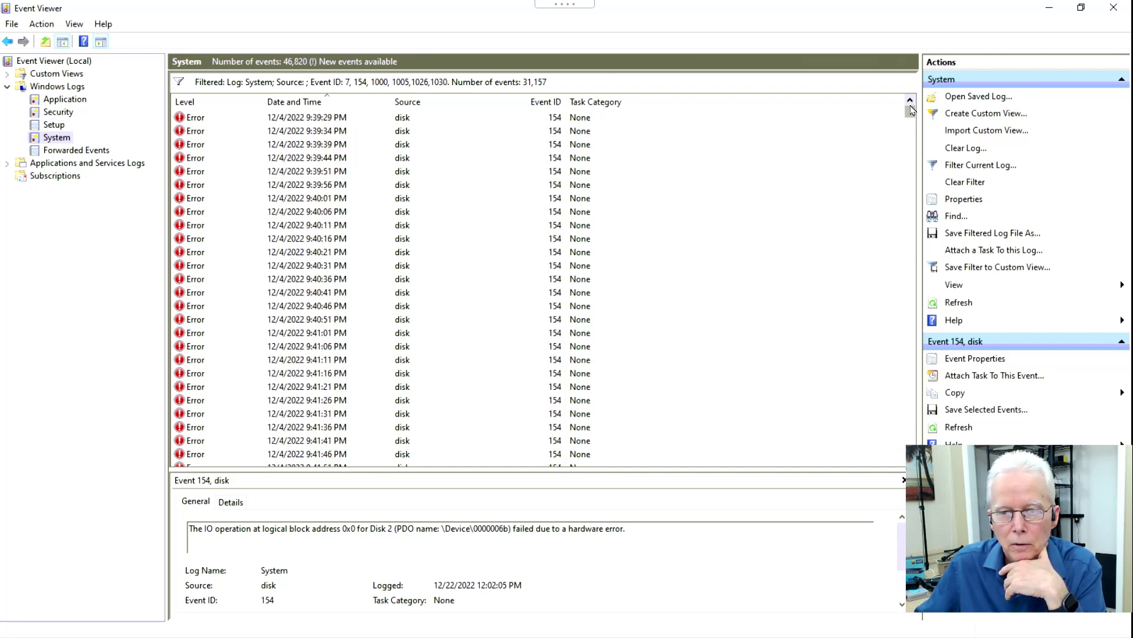
Sort the filtered events by date and time, newest first, and select the most recent disk error at the start of the list.
{"action": "left_click", "coordinate": [335, 106]}
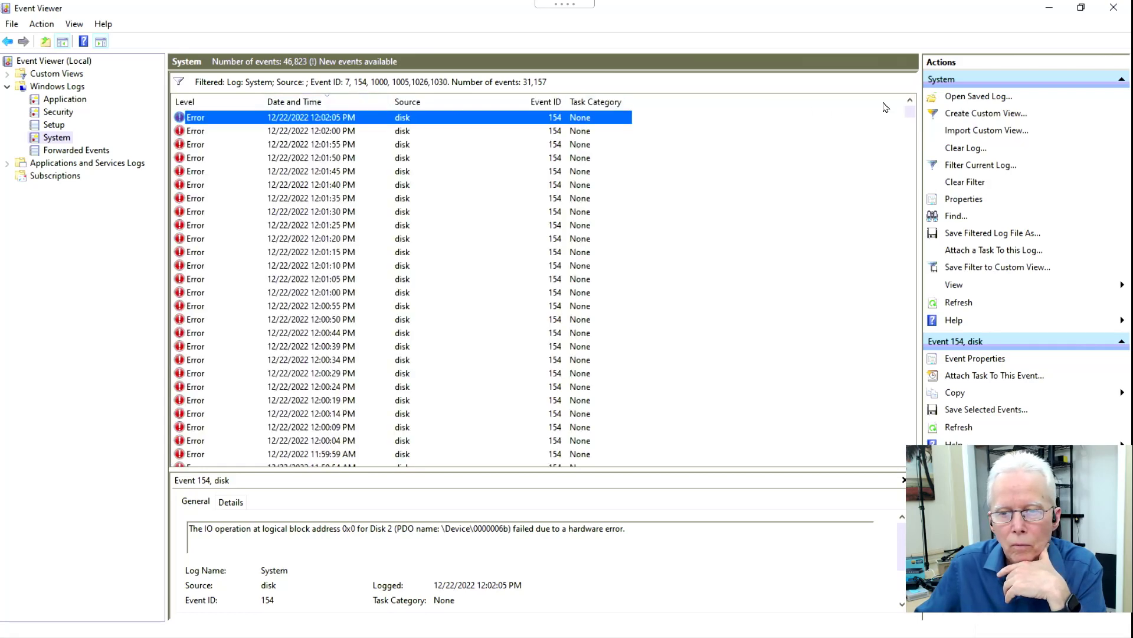
{"action": "left_click", "coordinate": [910, 100]}
{"action": "left_click", "coordinate": [910, 100]}
{"action": "left_click", "coordinate": [911, 100]}
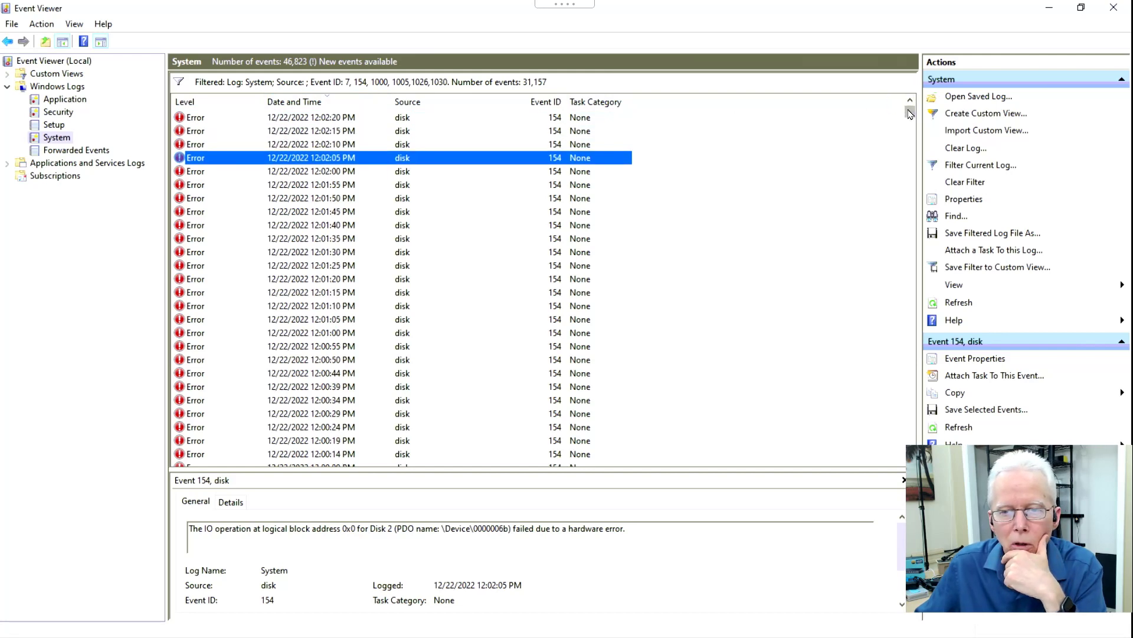
{"action": "left_click", "coordinate": [910, 100]}
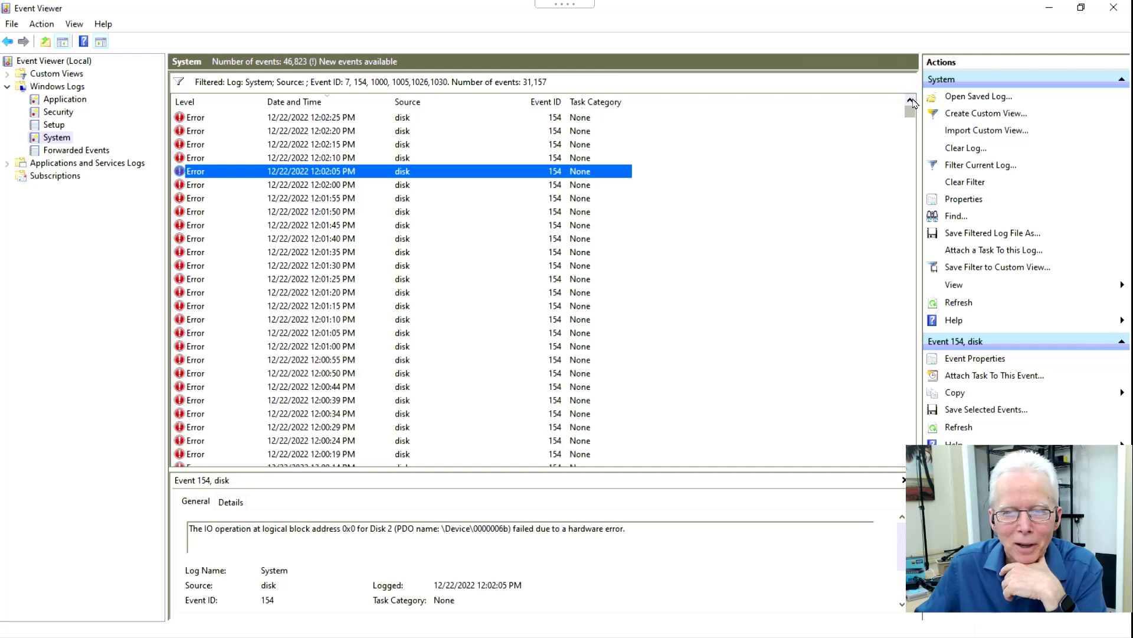
{"action": "left_click", "coordinate": [911, 101]}
{"action": "left_click", "coordinate": [911, 101]}
{"action": "left_click", "coordinate": [911, 100]}
{"action": "left_click", "coordinate": [911, 100]}
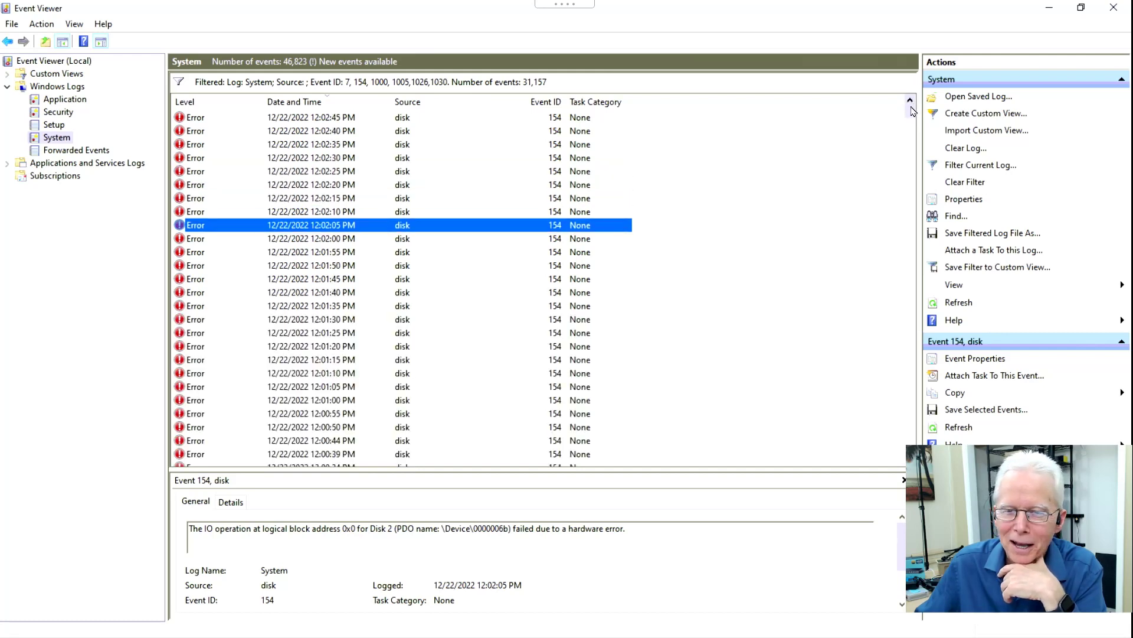
{"action": "left_click", "coordinate": [911, 102]}
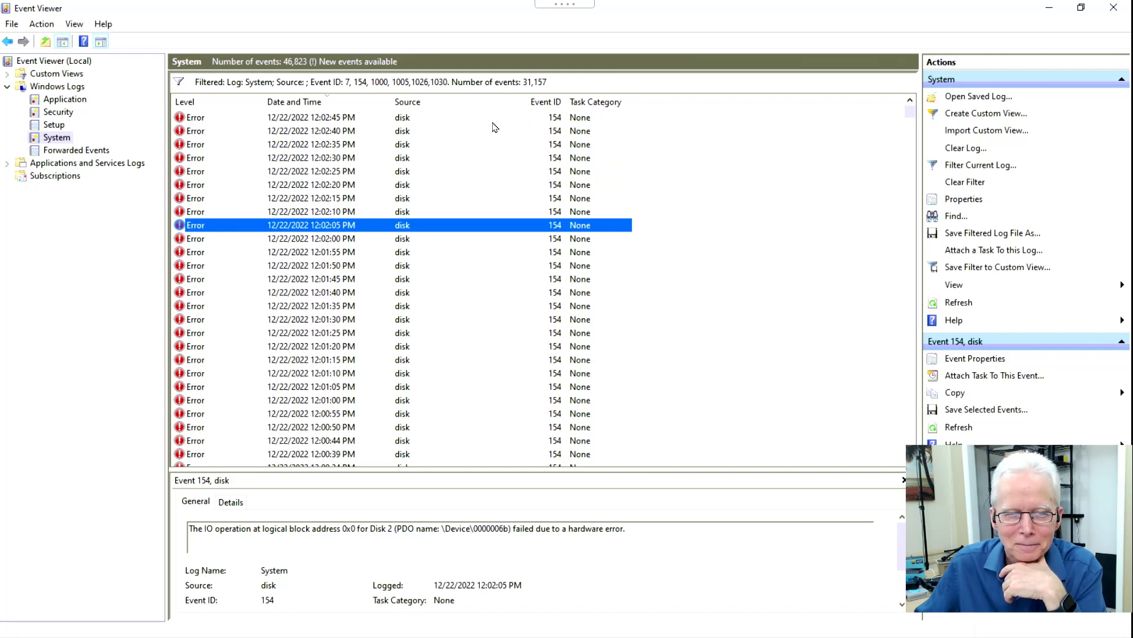
{"action": "left_click", "coordinate": [353, 120]}
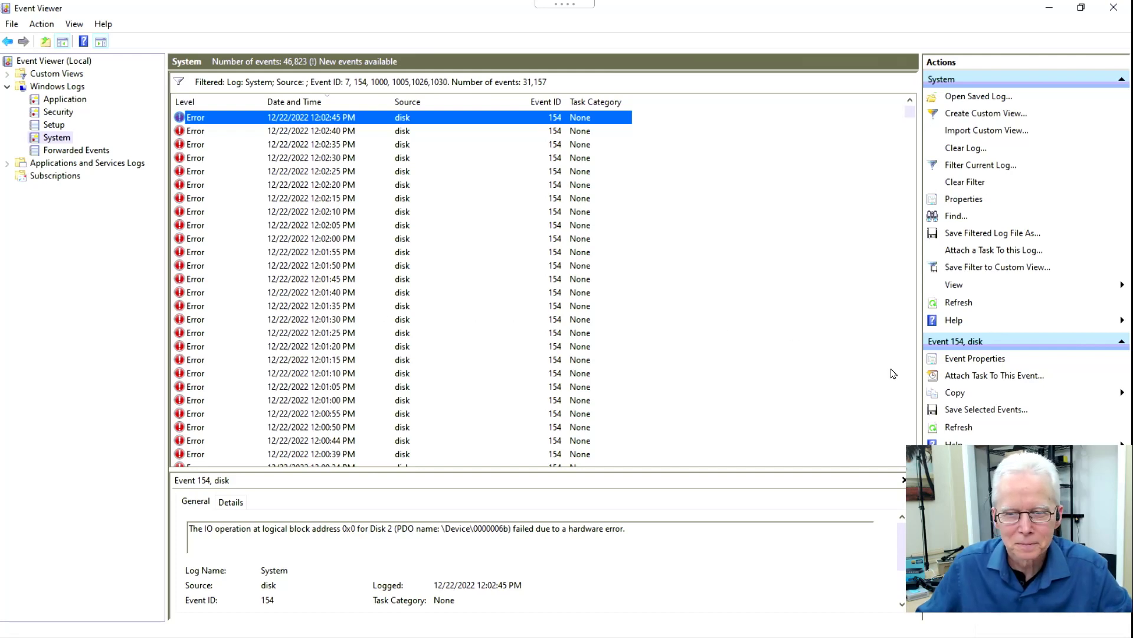
Examine how Event ID 7 and 154 disk errors alternate over time, working back from the newest 12/22/2022 entries.
{"action": "left_click", "coordinate": [912, 378]}
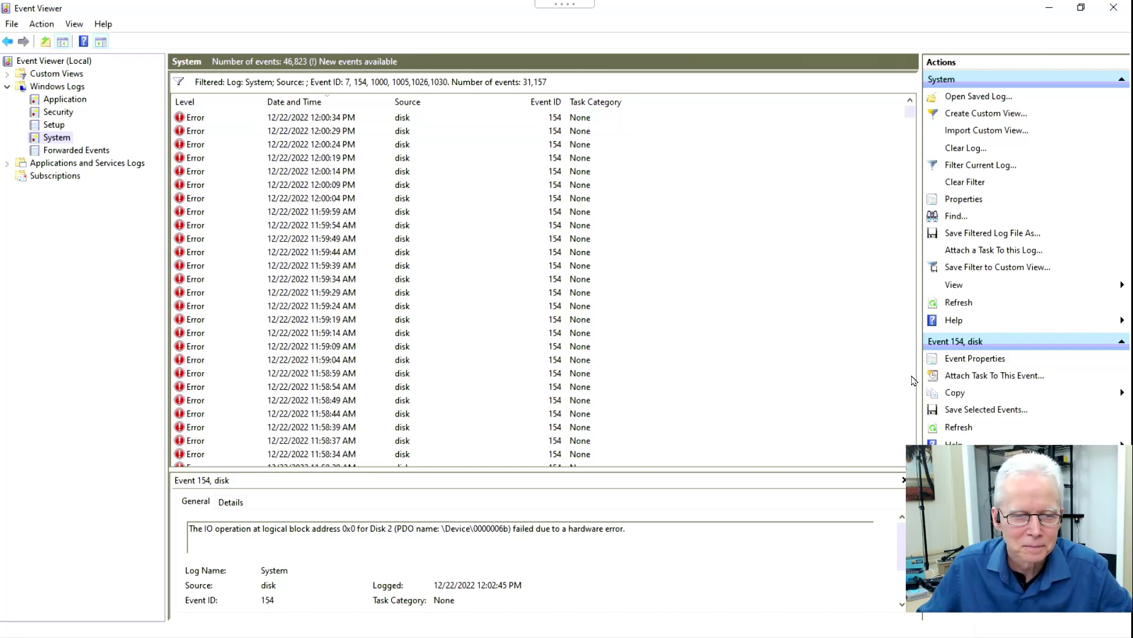
{"action": "left_click", "coordinate": [912, 378]}
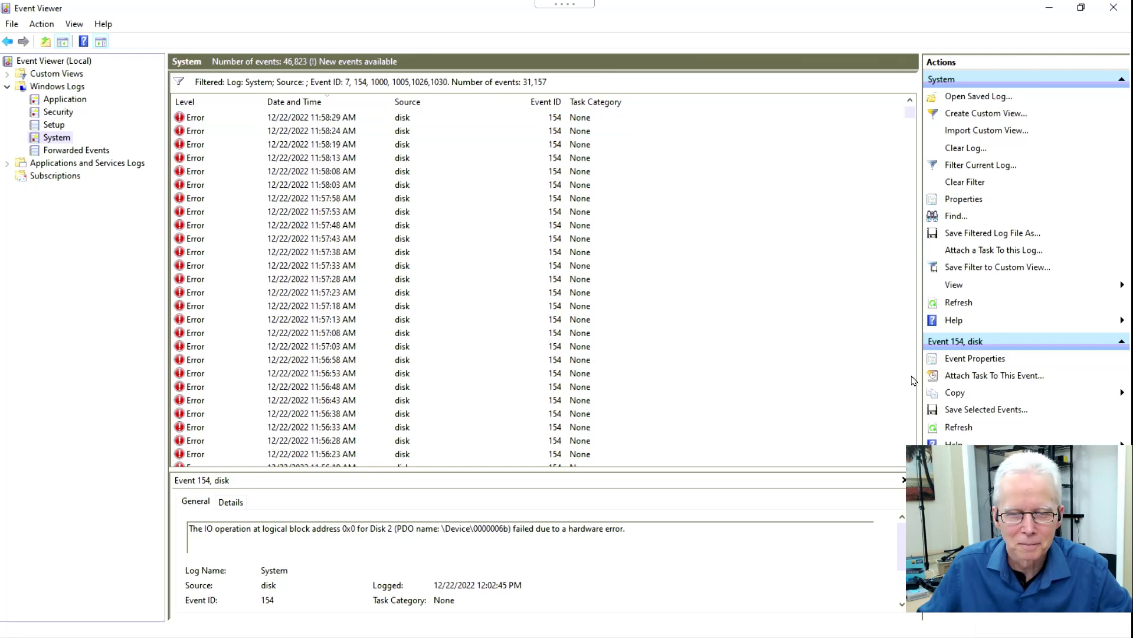
{"action": "left_click", "coordinate": [912, 378]}
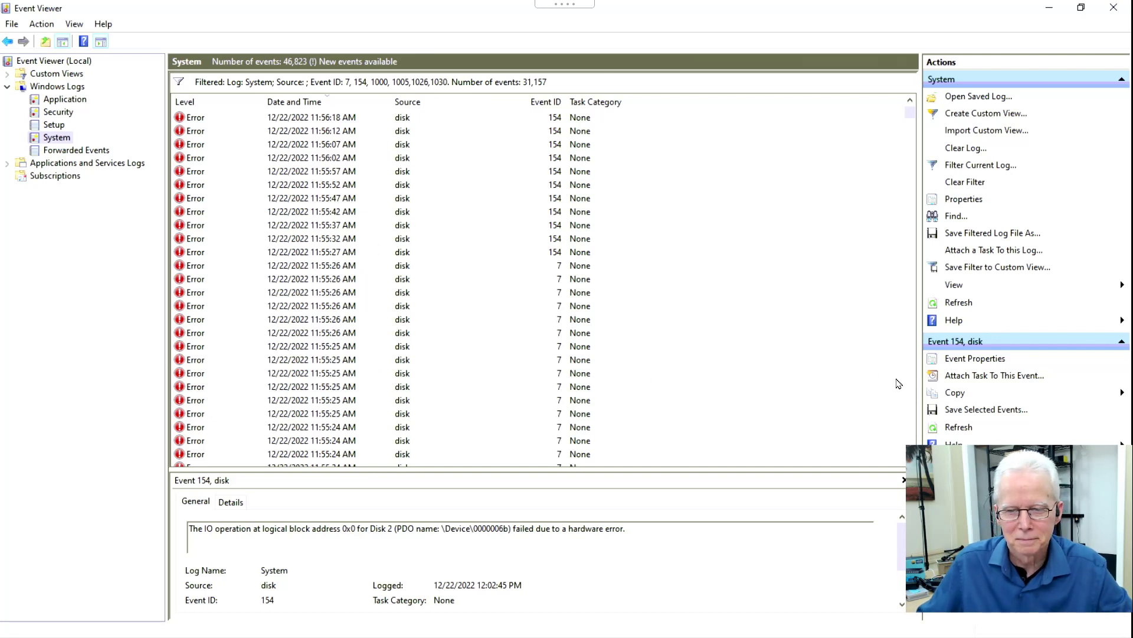
{"action": "scroll", "coordinate": [913, 388], "scroll_direction": "down", "scroll_amount": 8}
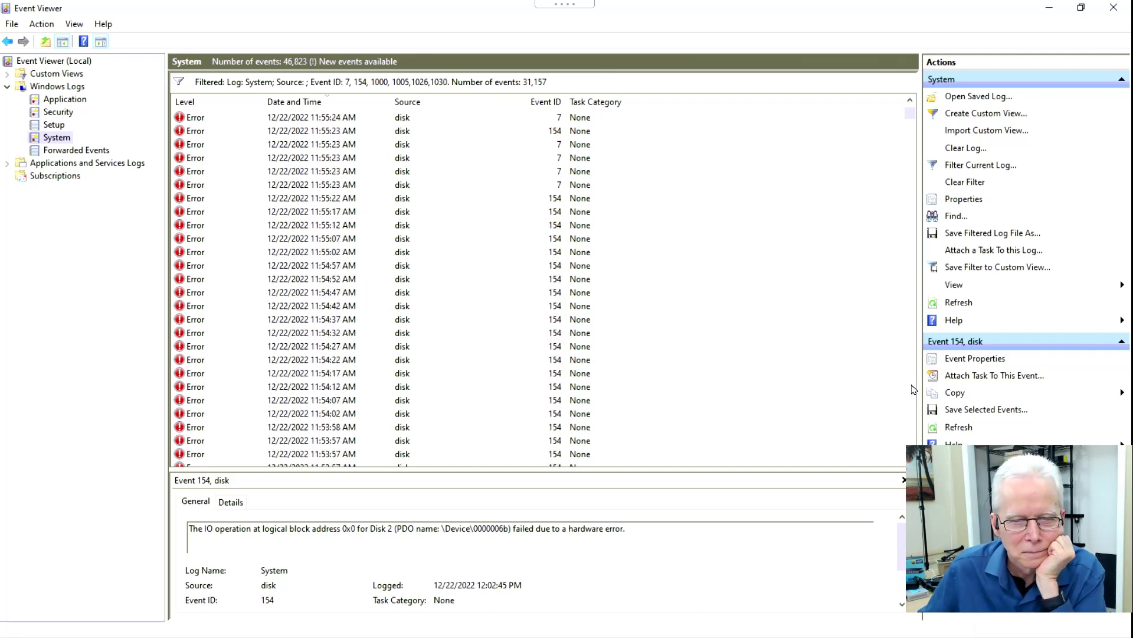
{"action": "scroll", "coordinate": [913, 388], "scroll_direction": "down", "scroll_amount": 8}
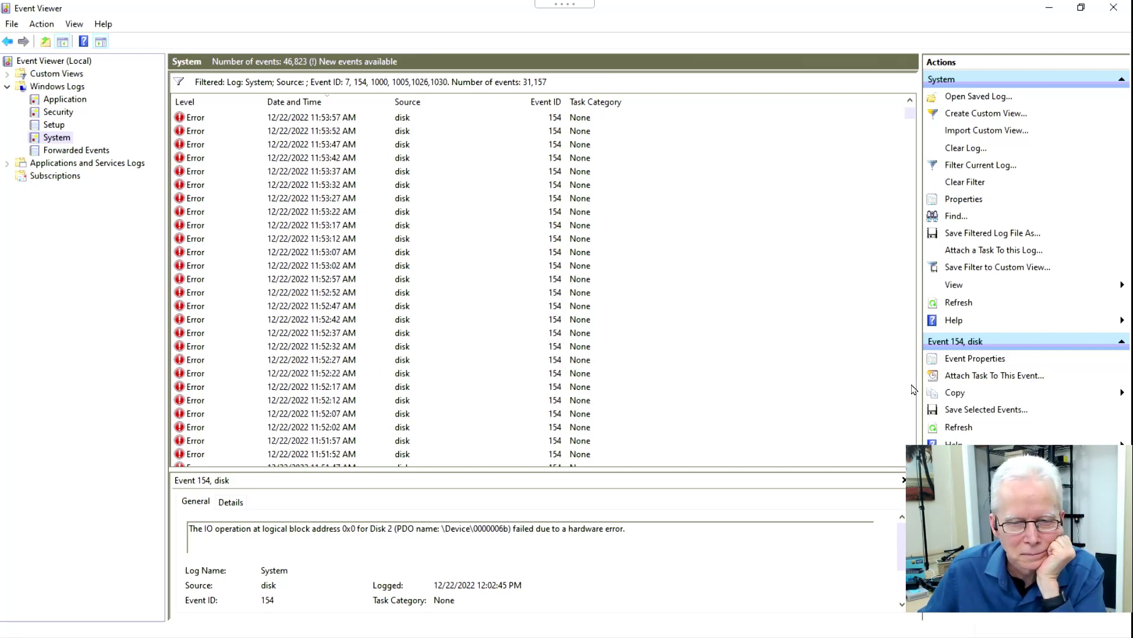
{"action": "scroll", "coordinate": [914, 389], "scroll_direction": "down", "scroll_amount": 8}
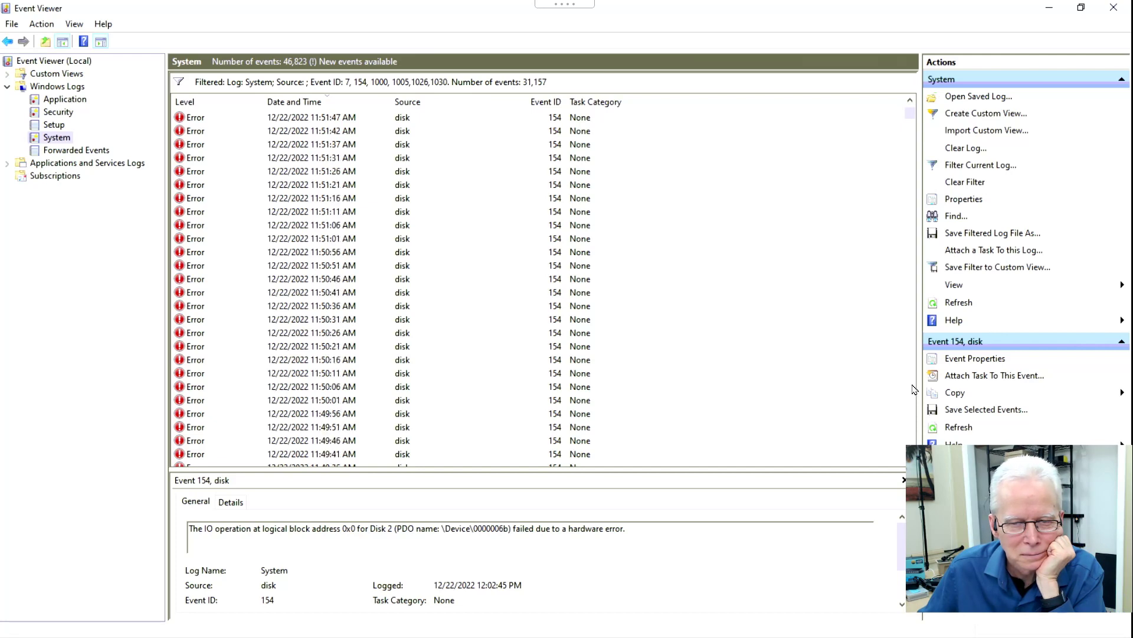
{"action": "scroll", "coordinate": [913, 388], "scroll_direction": "down", "scroll_amount": 8}
{"action": "scroll", "coordinate": [913, 388], "scroll_direction": "down", "scroll_amount": 8}
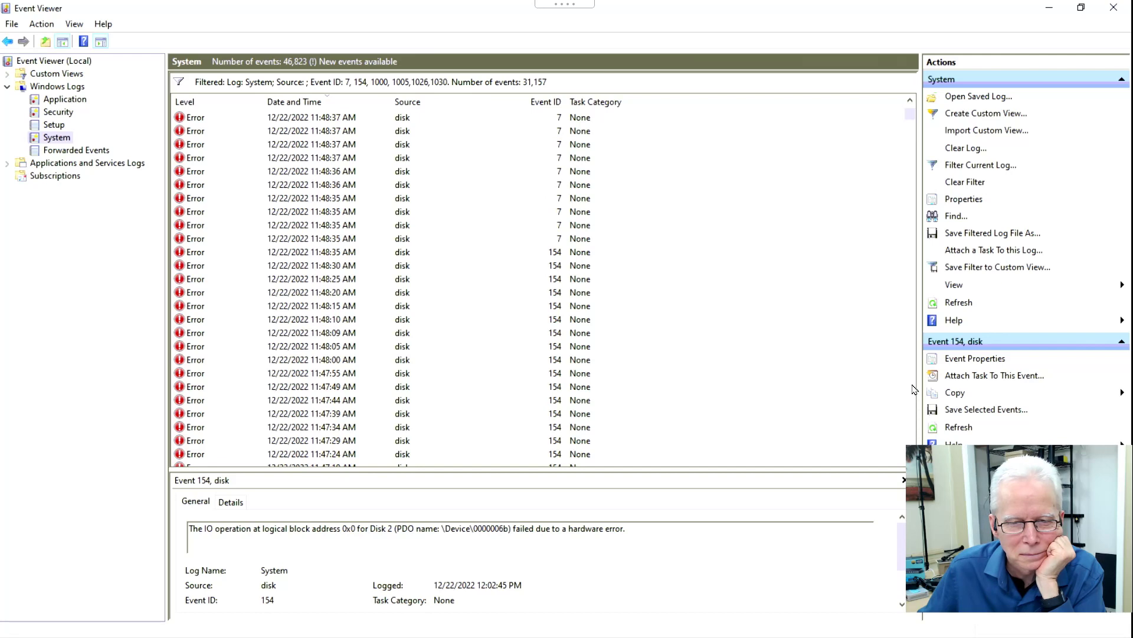
{"action": "scroll", "coordinate": [913, 388], "scroll_direction": "down", "scroll_amount": 8}
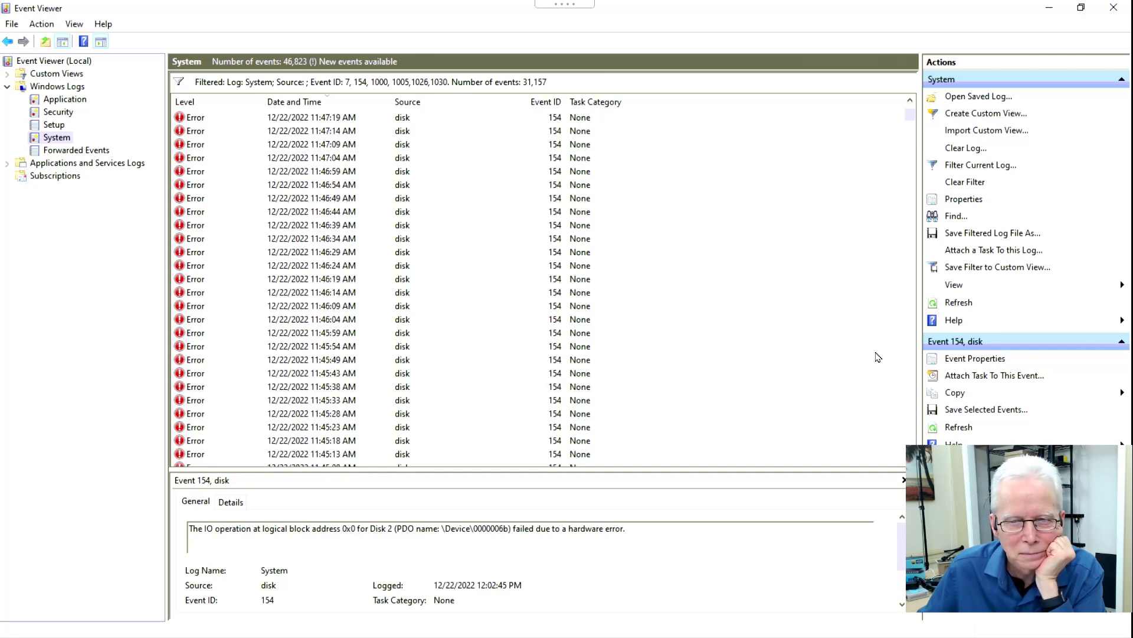
Return to the newest filtered events and select the 12:02:40 PM disk error to view its details.
{"action": "left_click_drag", "start_coordinate": [912, 127], "coordinate": [914, 103]}
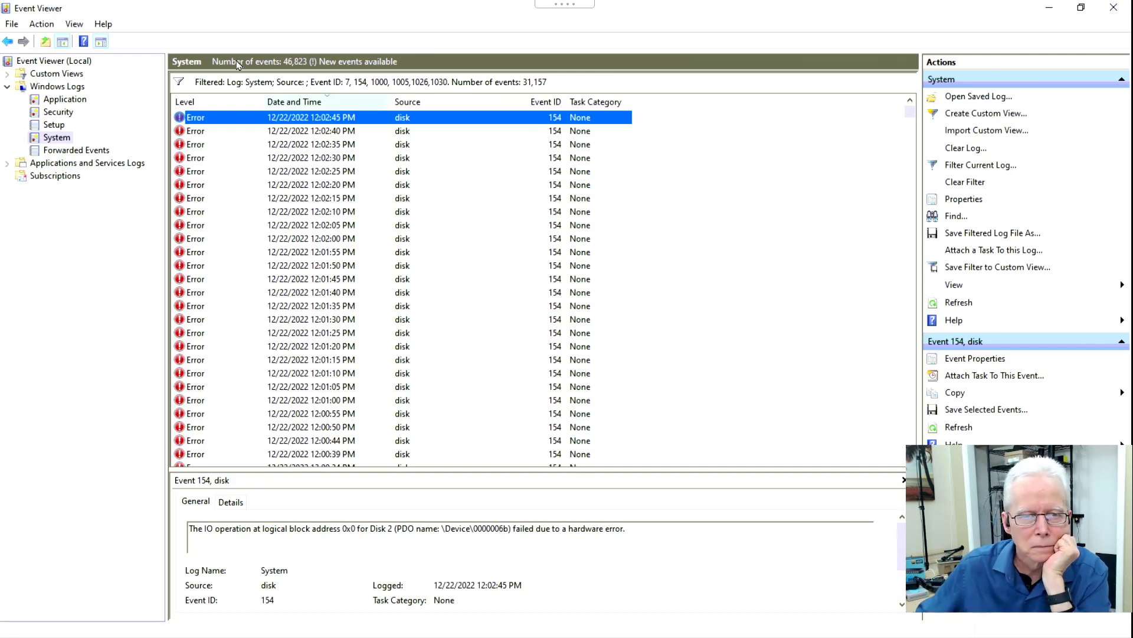
{"action": "left_click", "coordinate": [314, 131]}
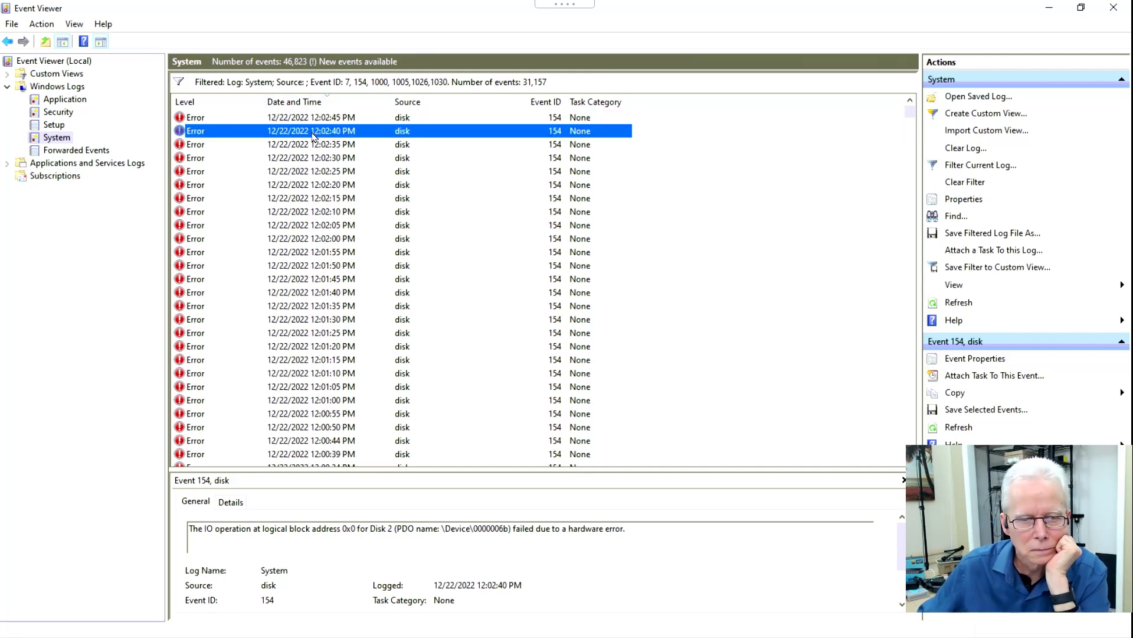
Step back through the filtered disk errors from 12:02:40 PM to 11:55:23 AM on 12/22/2022, reading each event's description.
{"action": "key", "text": "Down"}
{"action": "key", "text": "Down"}
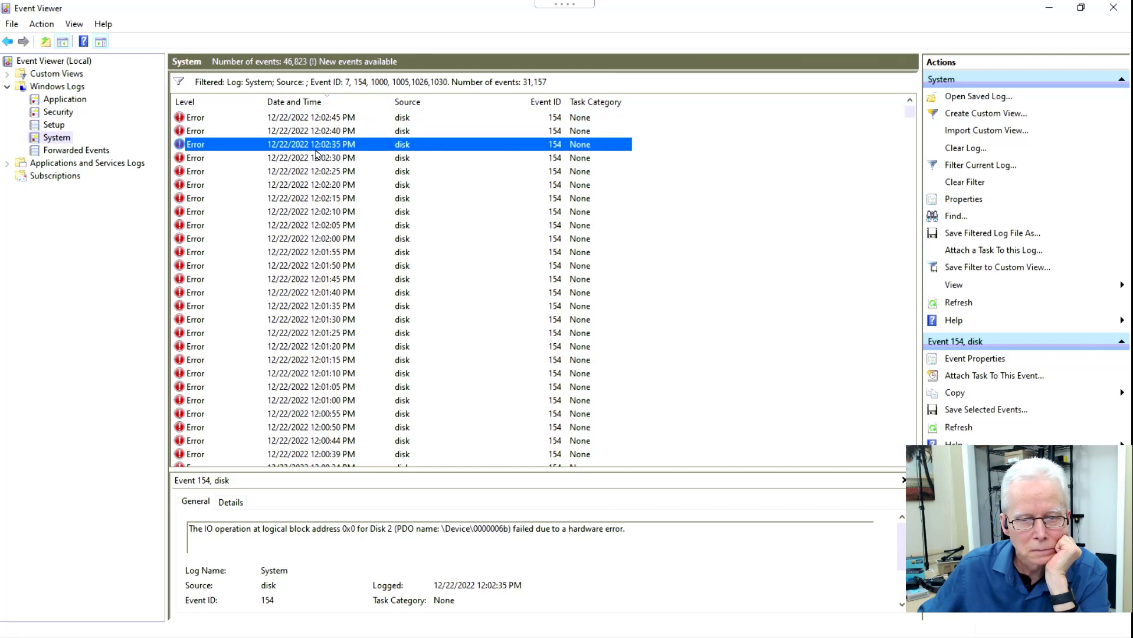
{"action": "key", "text": "Down"}
{"action": "key", "text": "Down"}
{"action": "key", "text": "Down"}
{"action": "key", "text": "Down"}
{"action": "key", "text": "Down"}
{"action": "key", "text": "Down"}
{"action": "key", "text": "Down"}
{"action": "key", "text": "Down"}
{"action": "key", "text": "Down"}
{"action": "key", "text": "Down"}
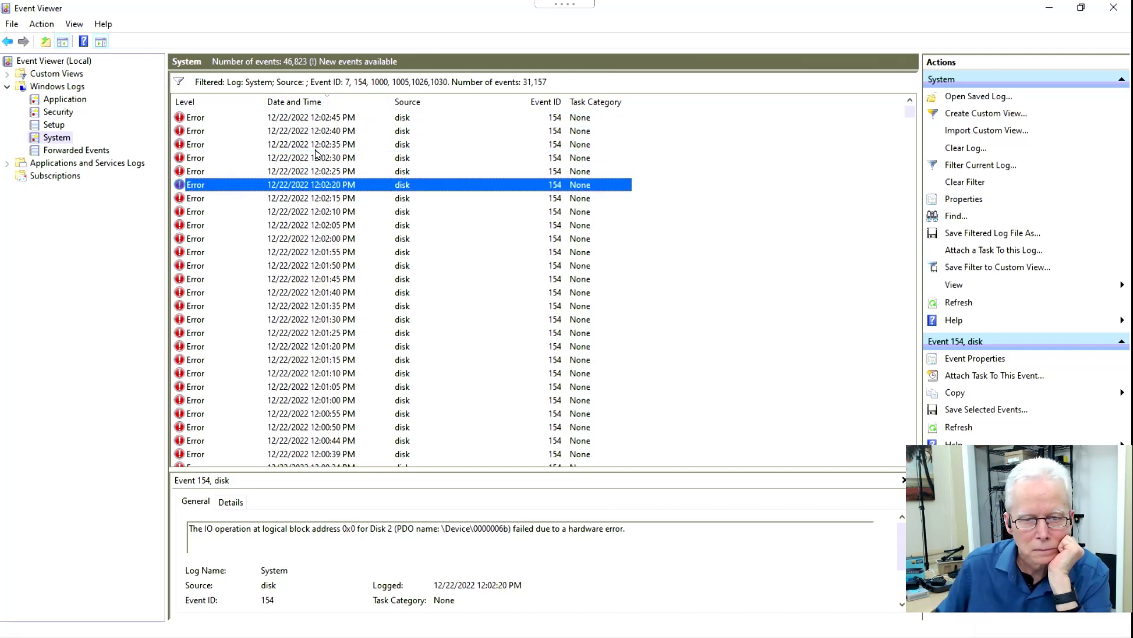
{"action": "key", "text": "Down"}
{"action": "key", "text": "Down"}
{"action": "key", "text": "Down"}
{"action": "key", "text": "Down"}
{"action": "key", "text": "Down"}
{"action": "key", "text": "Down"}
{"action": "key", "text": "Down"}
{"action": "key", "text": "Down"}
{"action": "key", "text": "Down"}
{"action": "key", "text": "Down"}
{"action": "key", "text": "Down"}
{"action": "key", "text": "Down"}
{"action": "key", "text": "Down"}
{"action": "key", "text": "Down"}
{"action": "key", "text": "Down"}
{"action": "key", "text": "Down"}
{"action": "key", "text": "Down"}
{"action": "key", "text": "Down"}
{"action": "key", "text": "Down"}
{"action": "key", "text": "Down"}
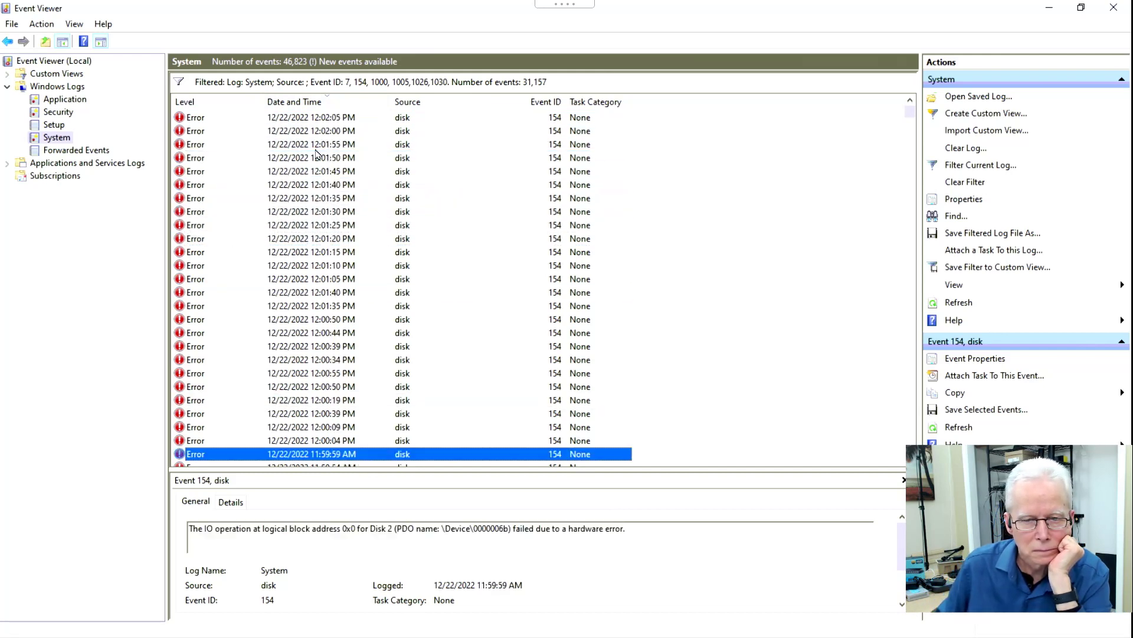
{"action": "key", "text": "Down"}
{"action": "key", "text": "Down"}
{"action": "key", "text": "Down"}
{"action": "key", "text": "Down"}
{"action": "key", "text": "Down"}
{"action": "key", "text": "Down"}
{"action": "key", "text": "Down"}
{"action": "key", "text": "Down"}
{"action": "key", "text": "Down"}
{"action": "key", "text": "Down"}
{"action": "key", "text": "Down"}
{"action": "key", "text": "Down"}
{"action": "key", "text": "Down"}
{"action": "key", "text": "Down"}
{"action": "key", "text": "Down"}
{"action": "key", "text": "Down"}
{"action": "key", "text": "Down"}
{"action": "key", "text": "Down"}
{"action": "key", "text": "Down"}
{"action": "key", "text": "Down"}
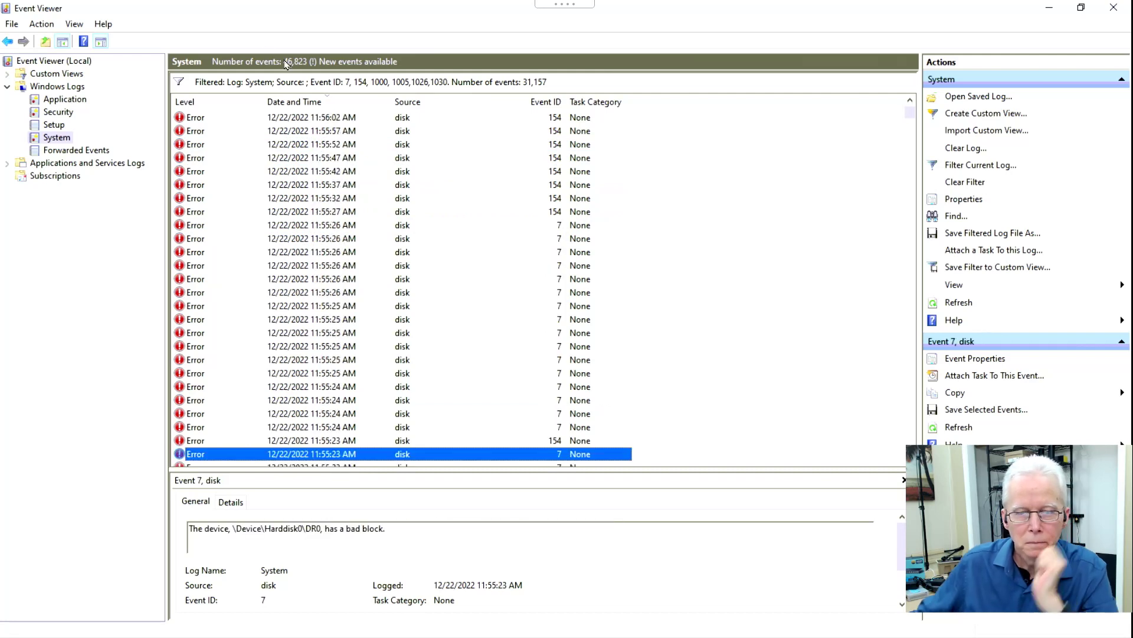
Compare the description of the 11:55:27 AM Event 154 error with that of the 11:55:26 AM Event 7 error.
{"action": "left_click", "coordinate": [342, 213]}
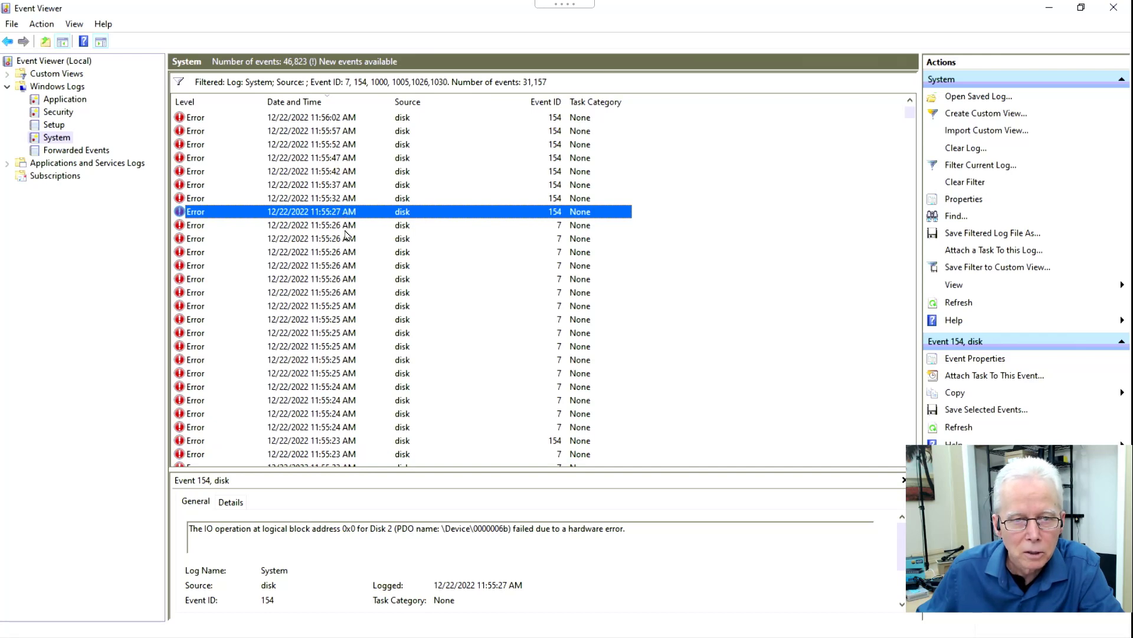
{"action": "left_click", "coordinate": [346, 230]}
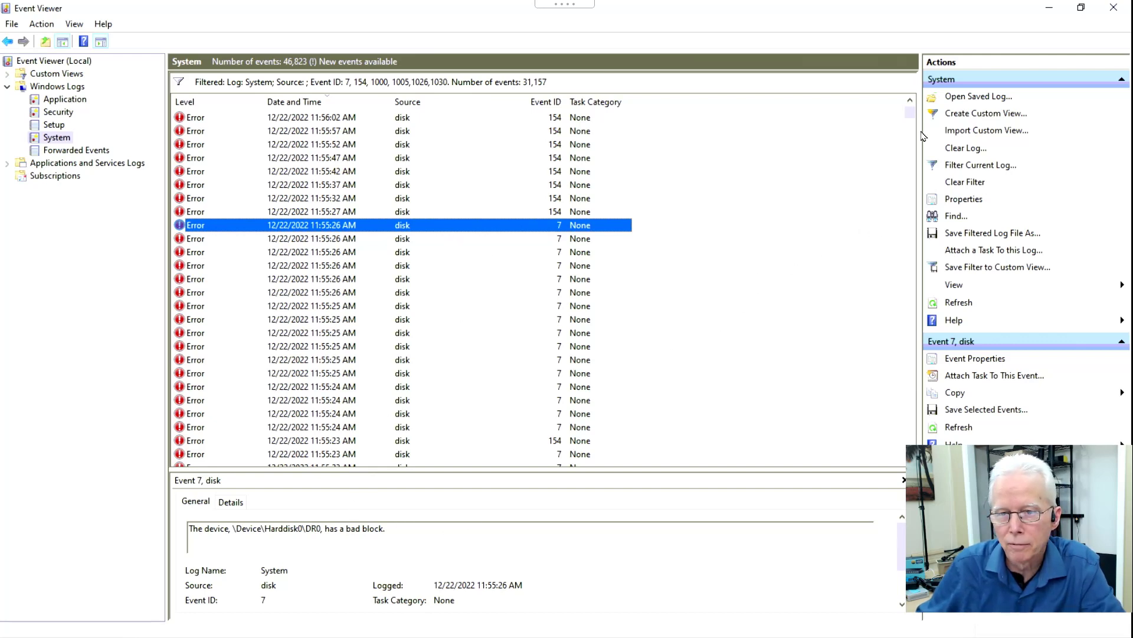
Read the disk number and block address in the newest Event 154 errors, logged at 12:02:45, 12:02:40 and 12:02:35 PM.
{"action": "left_click_drag", "start_coordinate": [911, 112], "coordinate": [911, 97]}
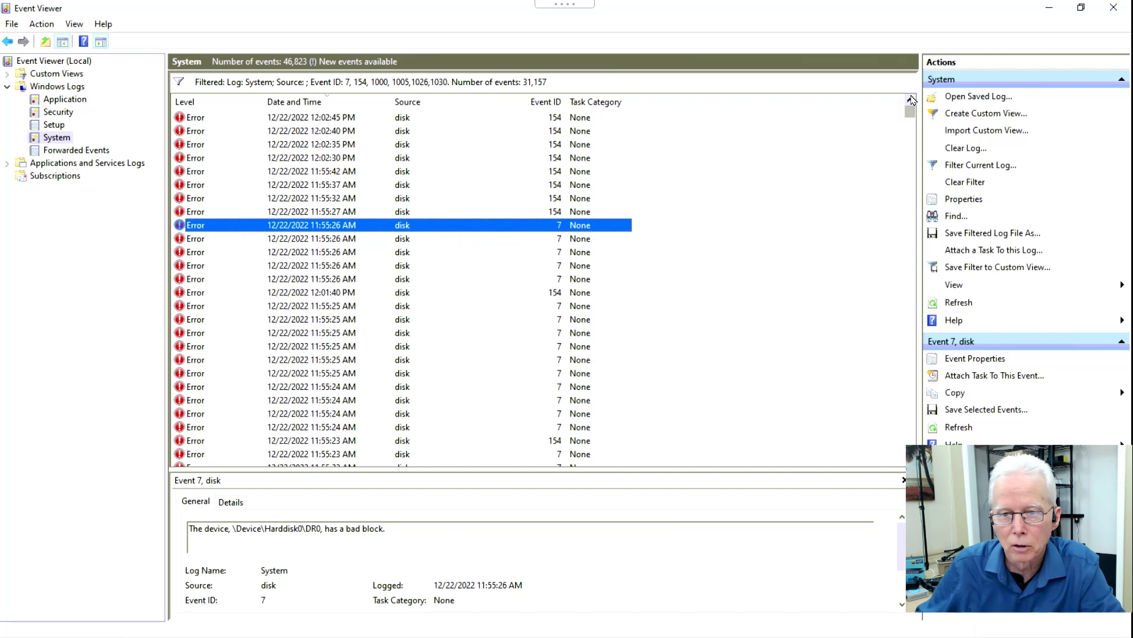
{"action": "left_click", "coordinate": [343, 121]}
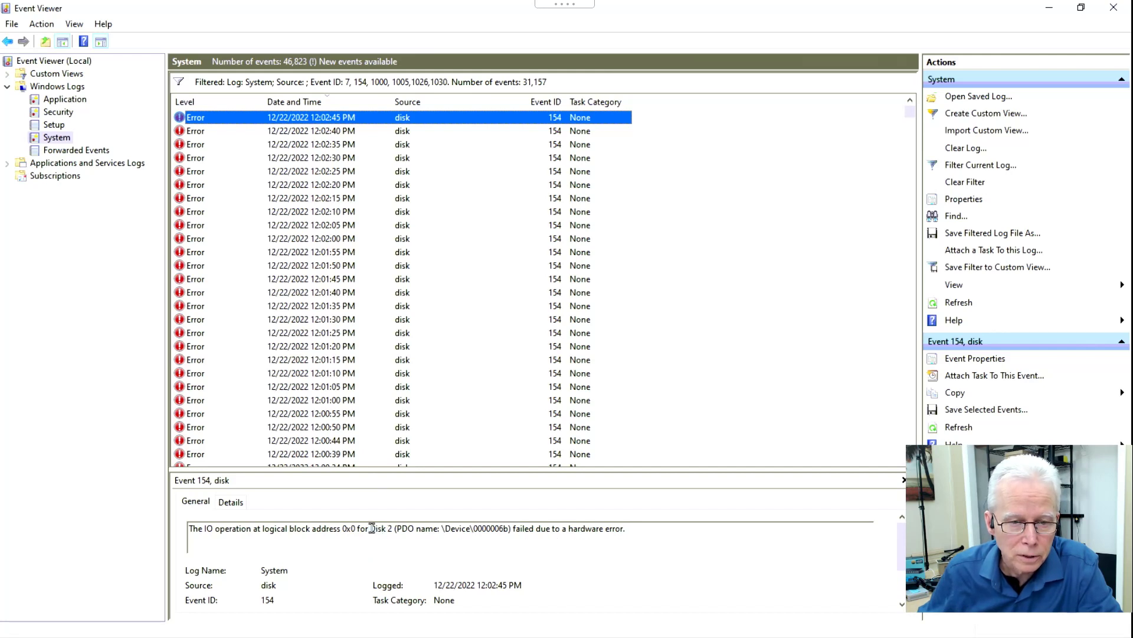
{"action": "left_click_drag", "start_coordinate": [369, 528], "coordinate": [416, 527]}
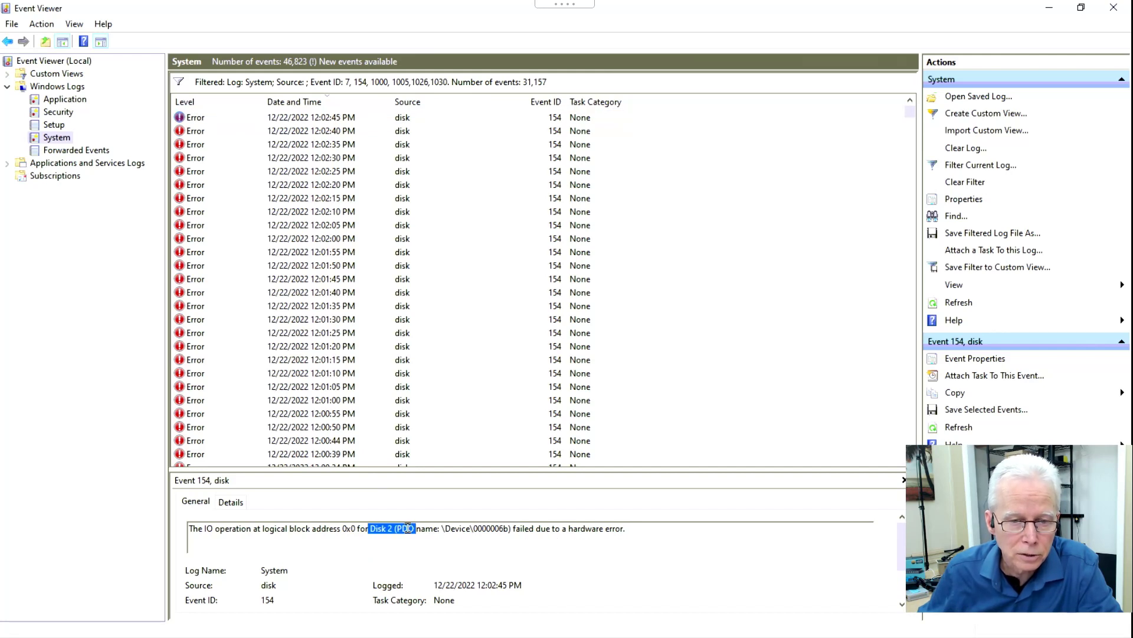
{"action": "left_click", "coordinate": [337, 131]}
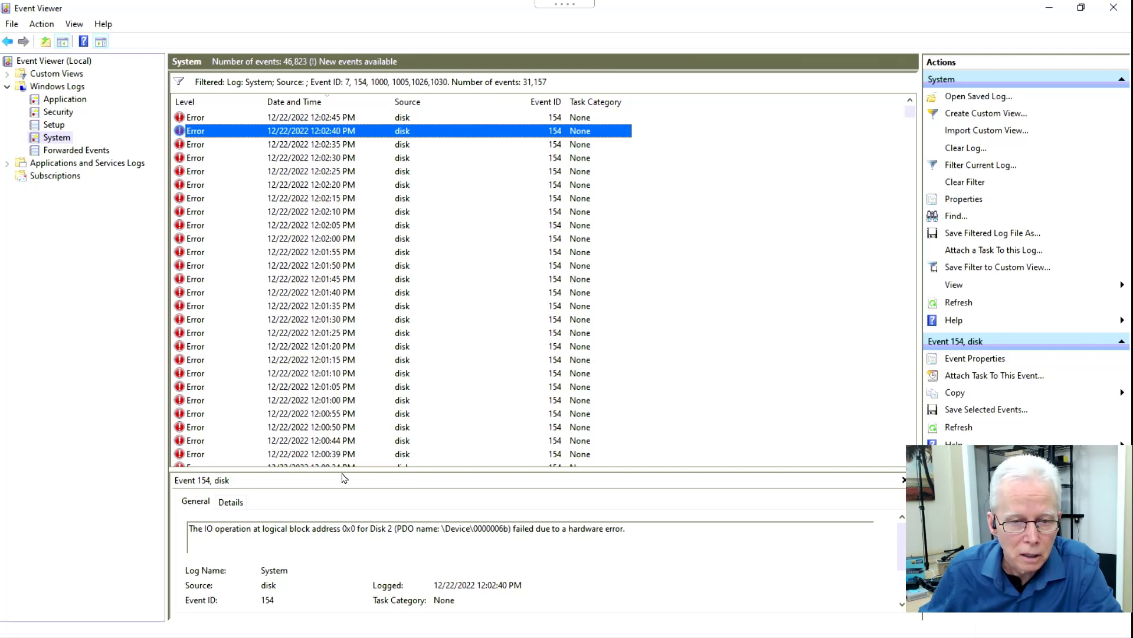
{"action": "left_click_drag", "start_coordinate": [344, 529], "coordinate": [455, 539]}
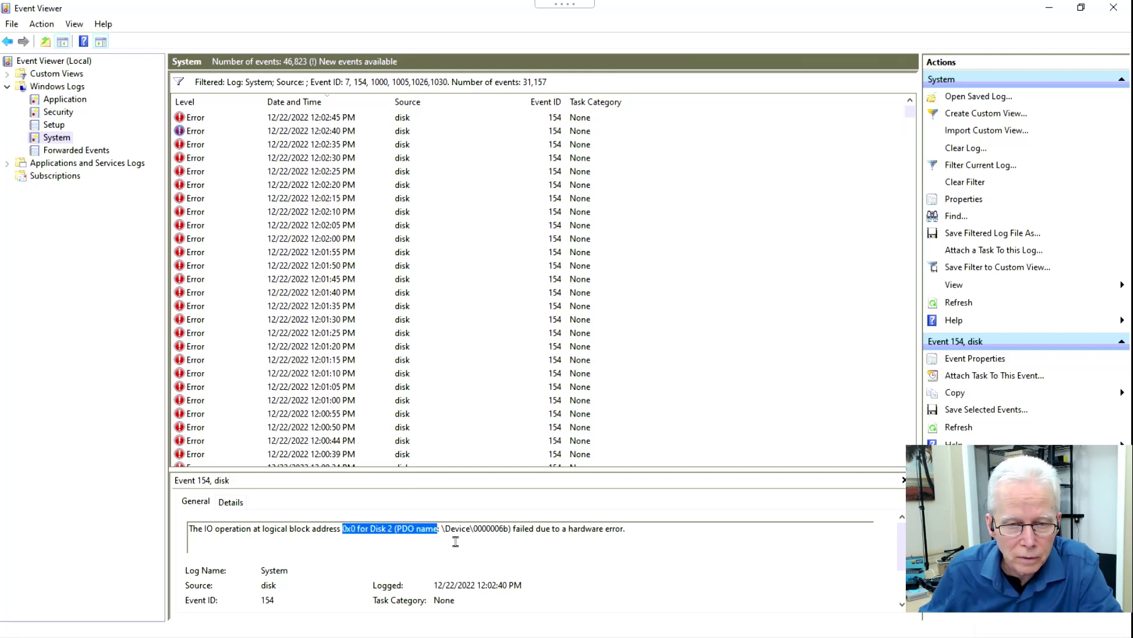
{"action": "left_click", "coordinate": [330, 147]}
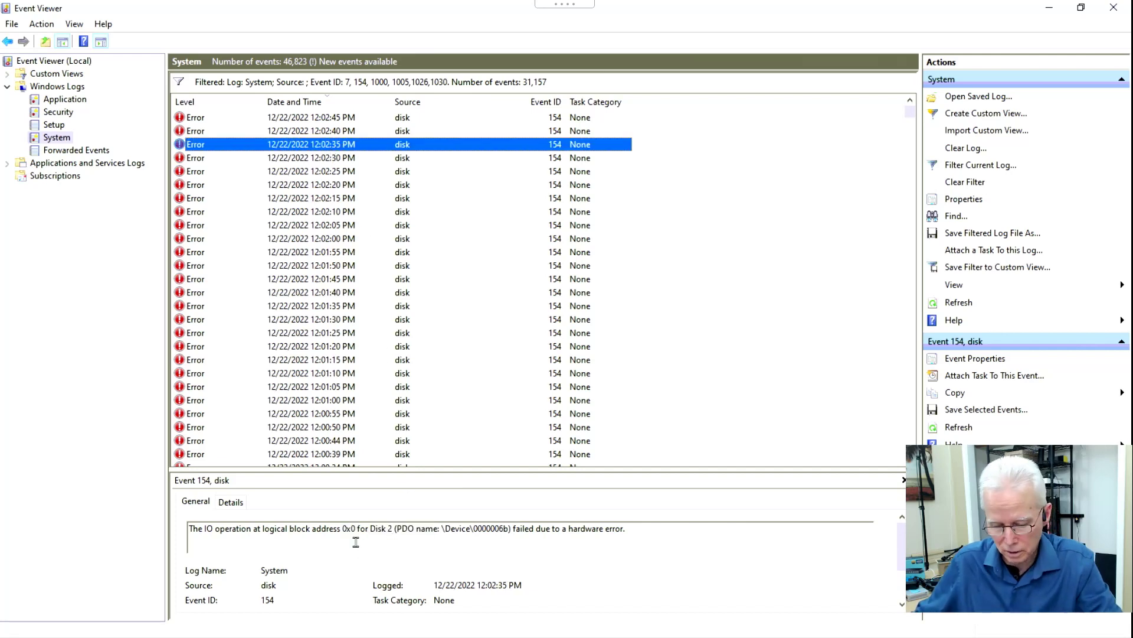
Switch to the Command Prompt to check the DiskPart disk list against the disk number, and return to Event Viewer.
{"action": "key", "text": "alt+Tab"}
{"action": "key", "text": "Tab"}
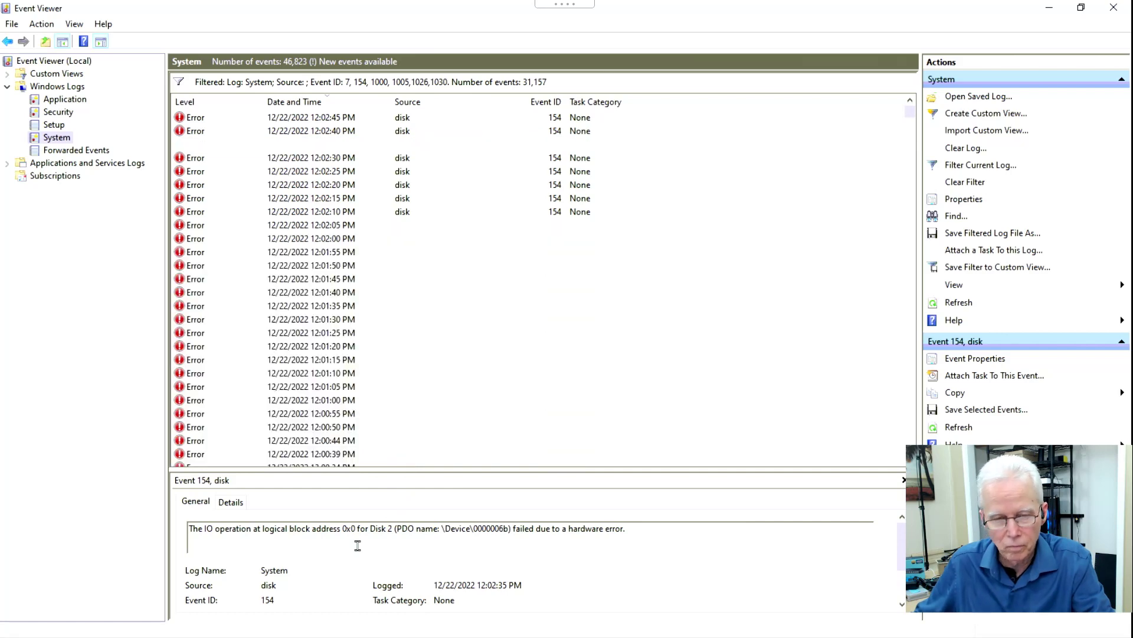
{"action": "key", "text": "alt+Tab"}
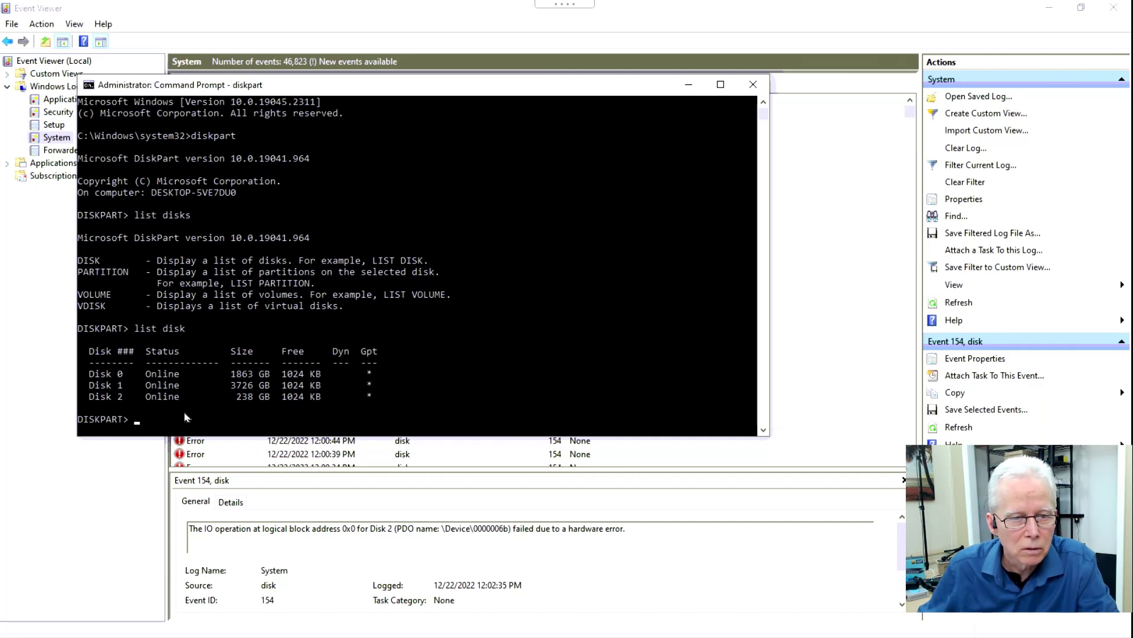
{"action": "left_click", "coordinate": [554, 498]}
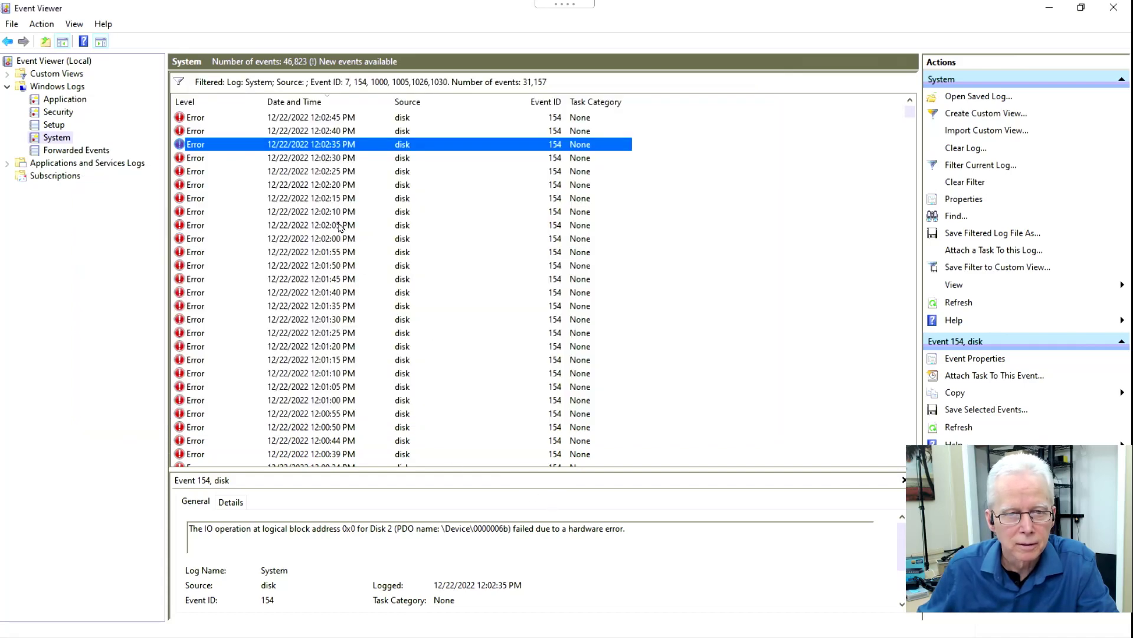
Check the descriptions of the Event 154 errors from 12:02:30 PM back to 12:02:00 PM, one after another.
{"action": "left_click", "coordinate": [321, 160]}
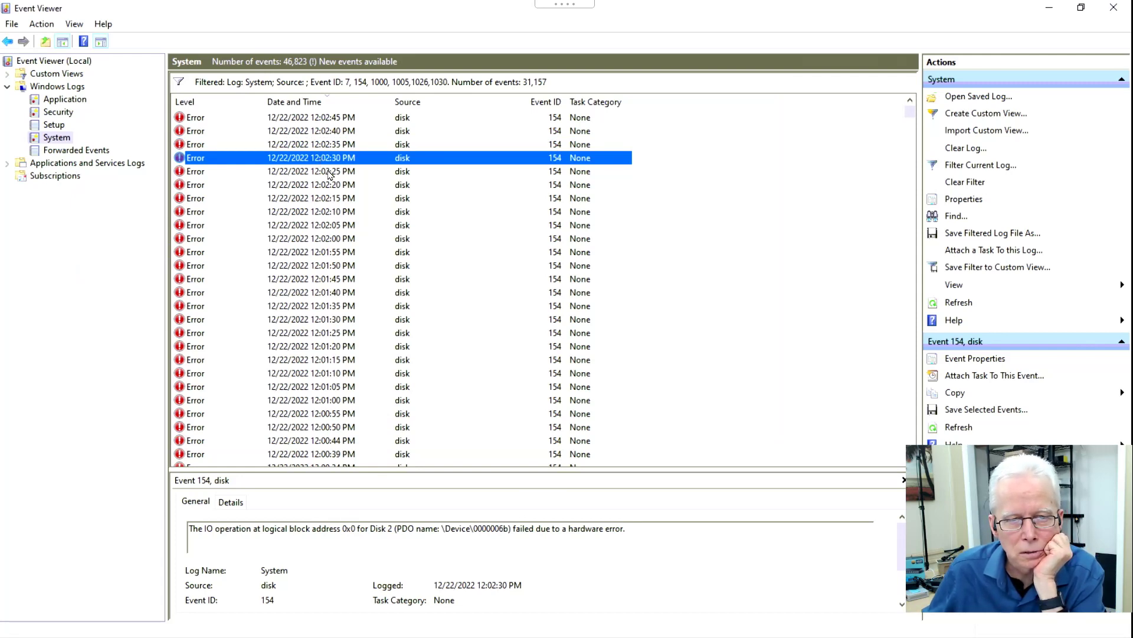
{"action": "left_click", "coordinate": [329, 173]}
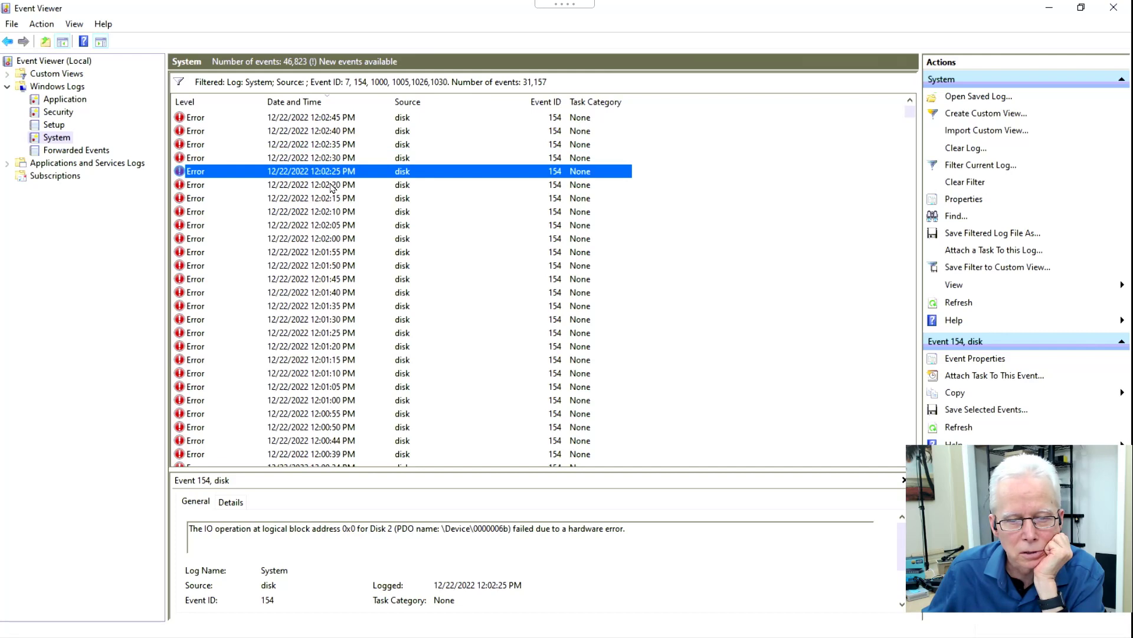
{"action": "left_click", "coordinate": [332, 185]}
{"action": "left_click", "coordinate": [339, 202]}
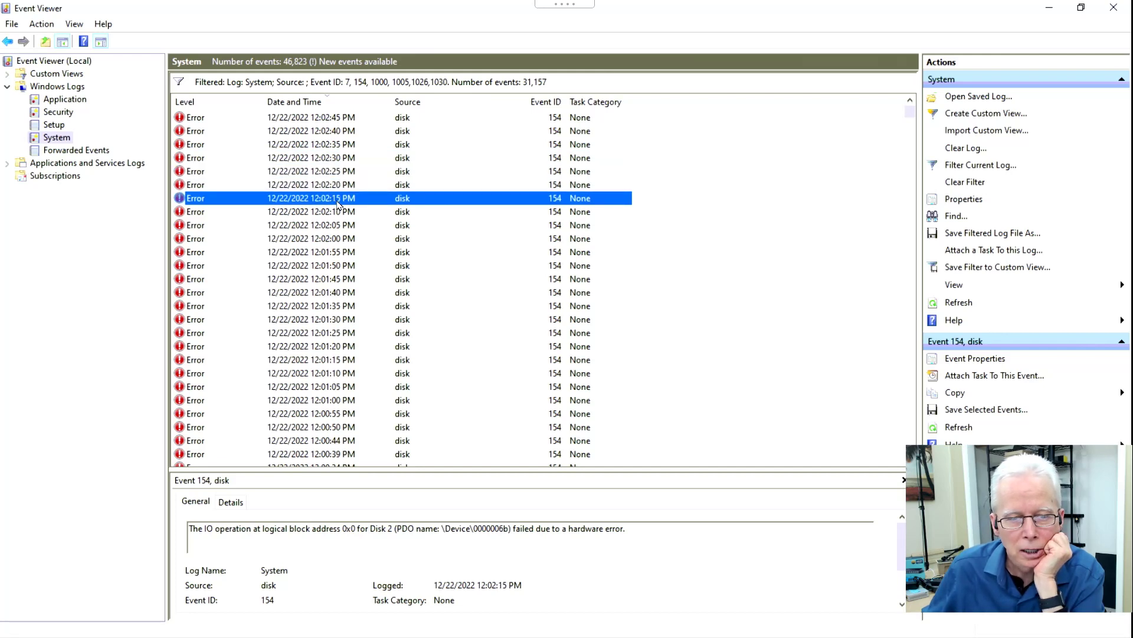
{"action": "left_click", "coordinate": [342, 214]}
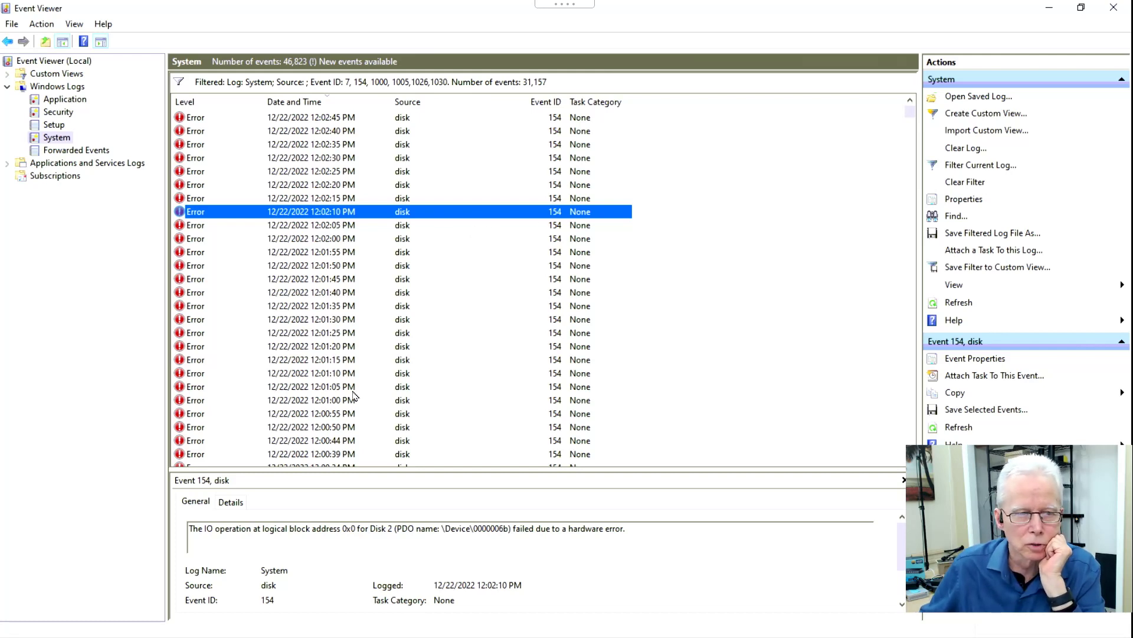
{"action": "left_click", "coordinate": [323, 227]}
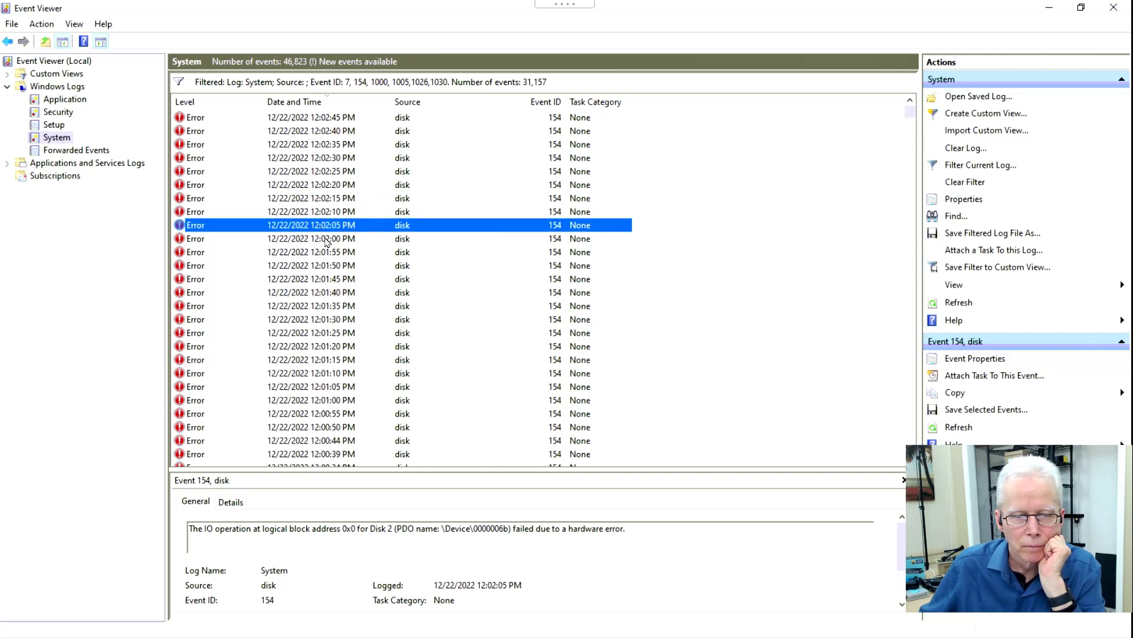
{"action": "left_click", "coordinate": [325, 240]}
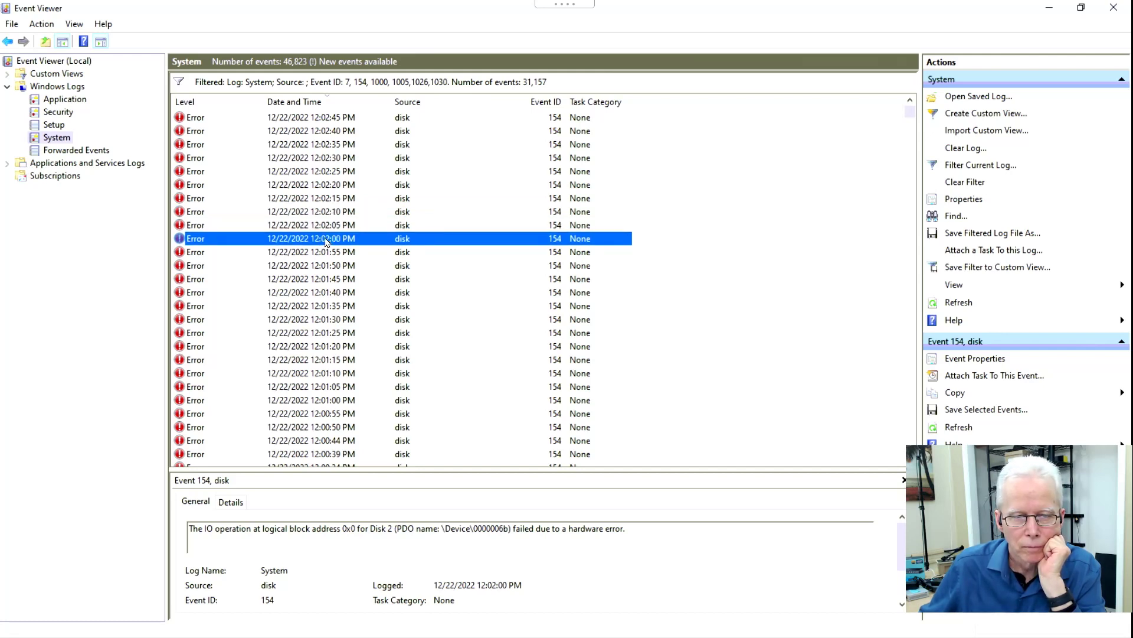
Look through the older filtered events back to the 12/21/2022 8:03 PM disk errors.
{"action": "left_click", "coordinate": [911, 406]}
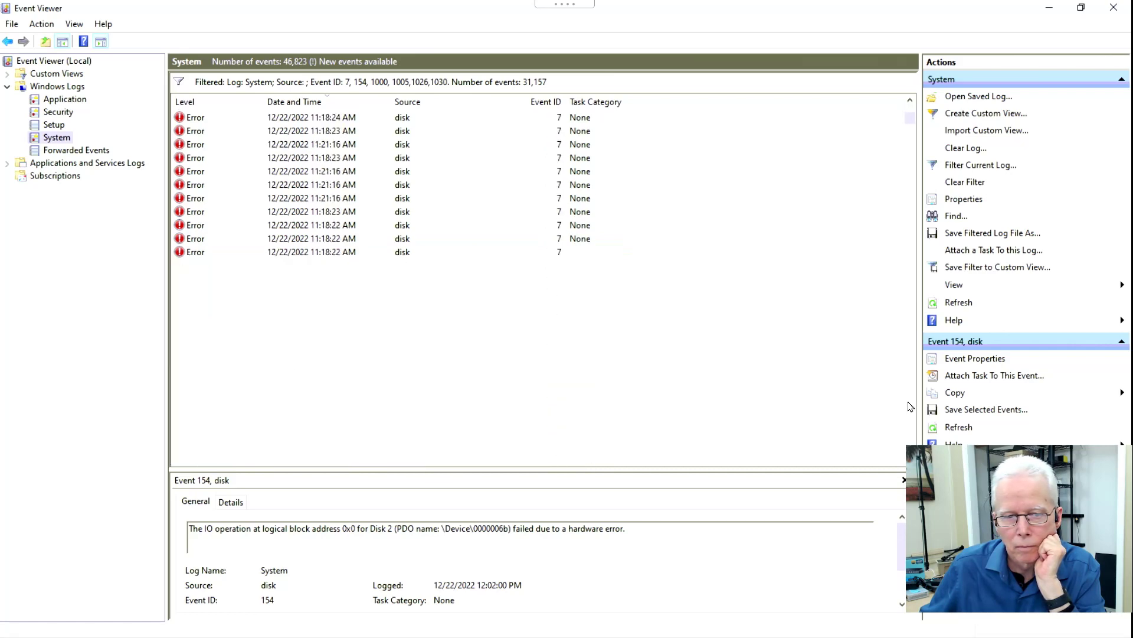
{"action": "left_click", "coordinate": [910, 407]}
{"action": "left_click", "coordinate": [911, 406]}
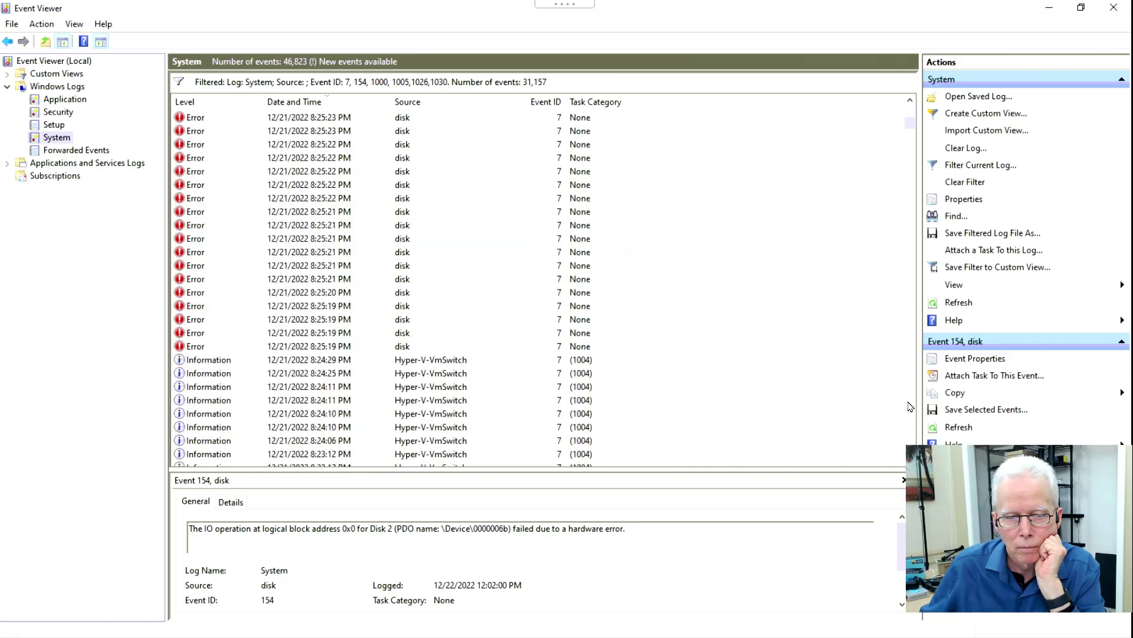
{"action": "left_click", "coordinate": [911, 407]}
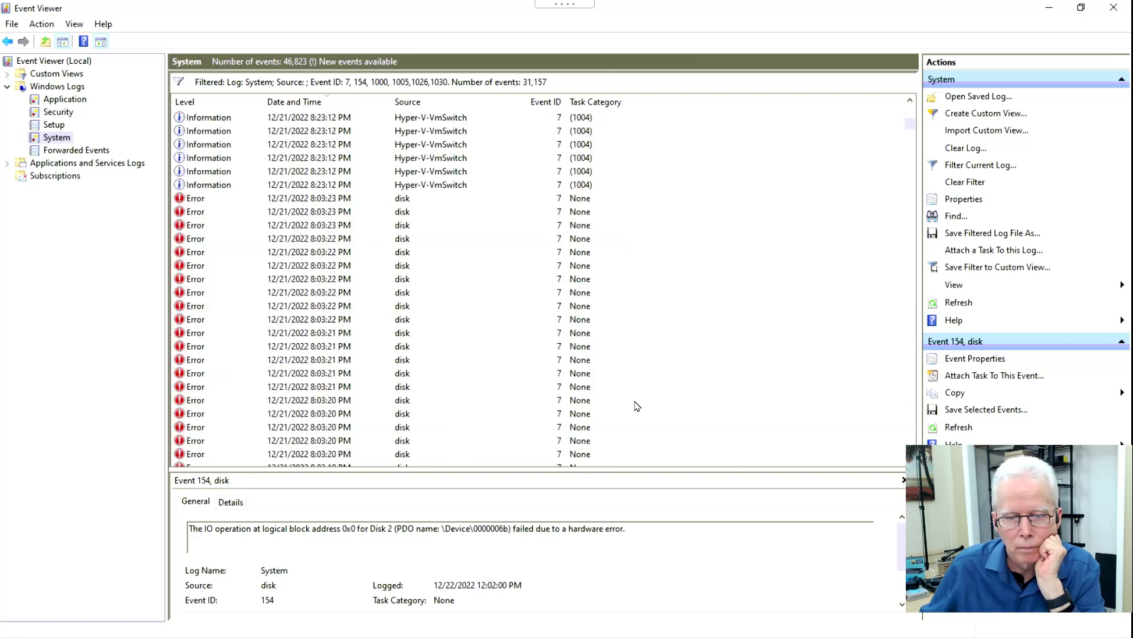
Show the list of removable hardware that can be safely ejected.
{"action": "key", "text": "super"}
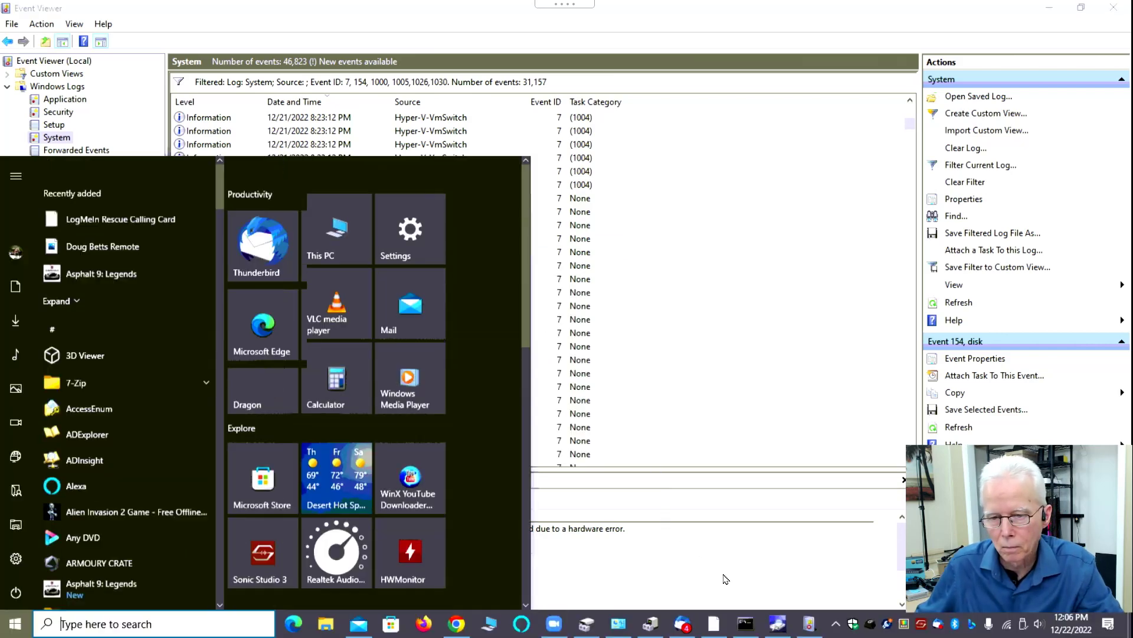
{"action": "left_click", "coordinate": [1024, 624]}
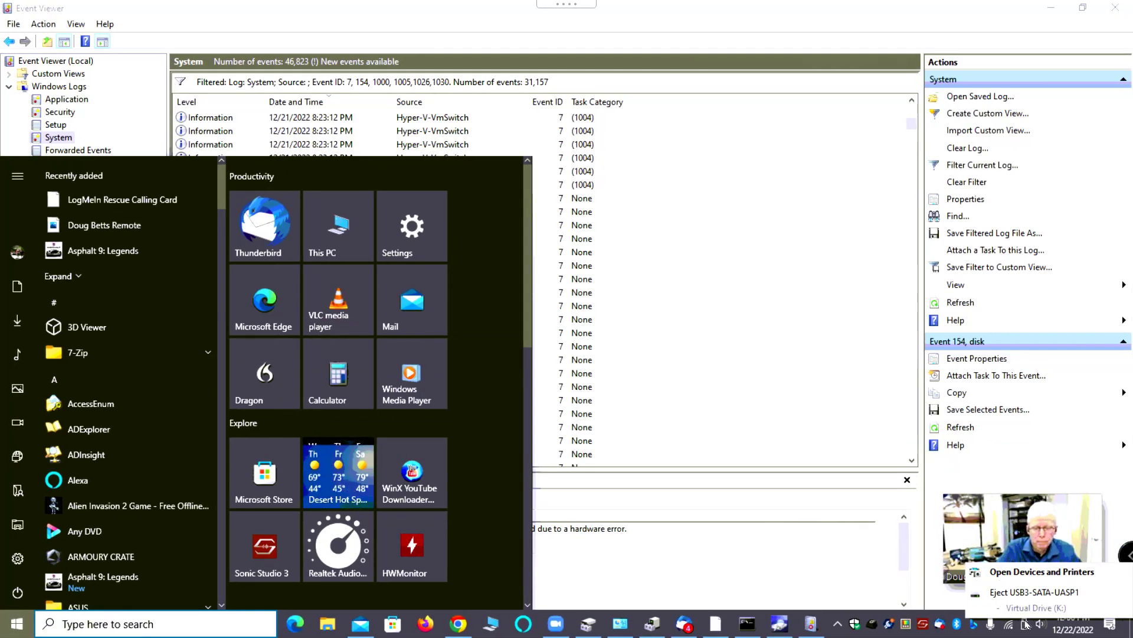
Open This PC and check the available commands for Virtual Drive (K:) and Toshiba 4Tb (D:).
{"action": "left_click", "coordinate": [496, 623]}
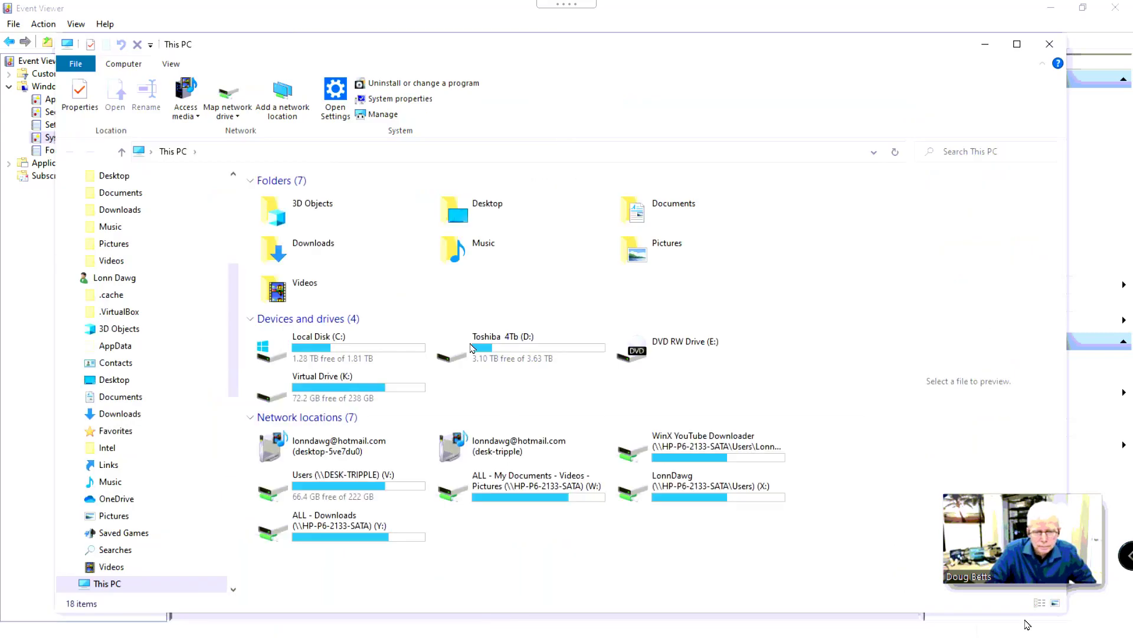
{"action": "left_click", "coordinate": [306, 391]}
{"action": "right_click", "coordinate": [305, 391]}
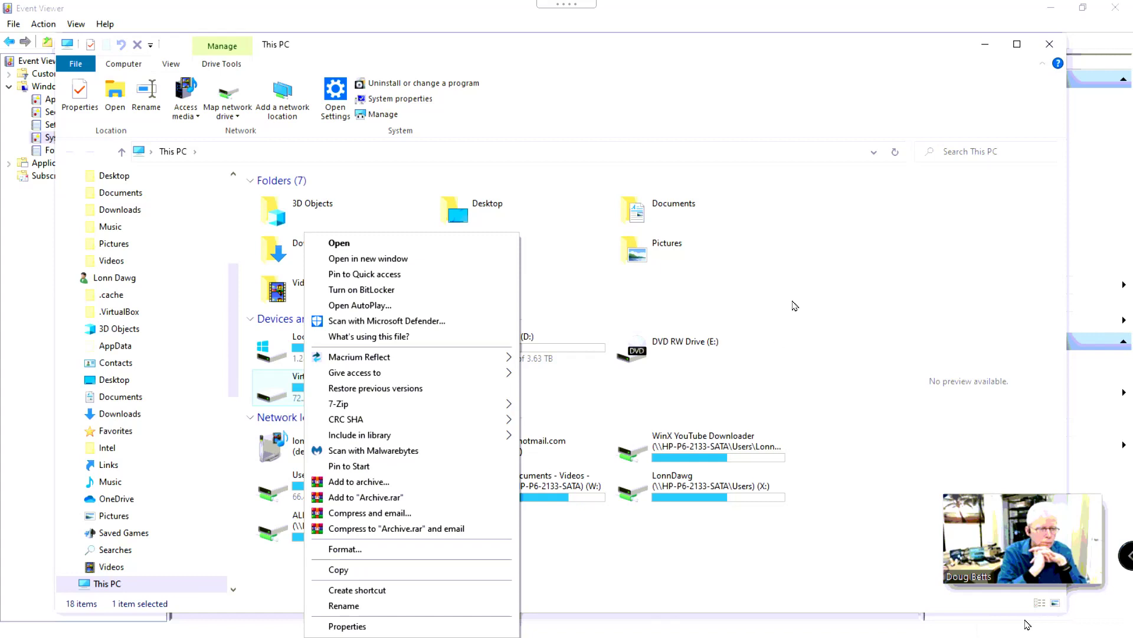
{"action": "left_click", "coordinate": [810, 271]}
{"action": "right_click", "coordinate": [466, 347]}
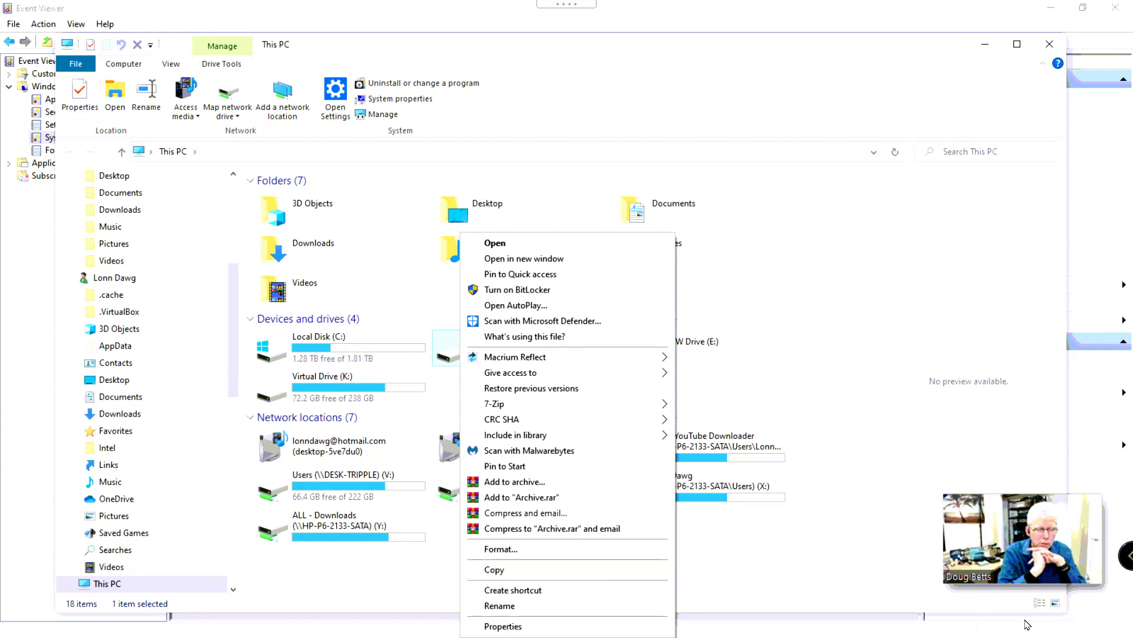
{"action": "left_click", "coordinate": [1024, 594]}
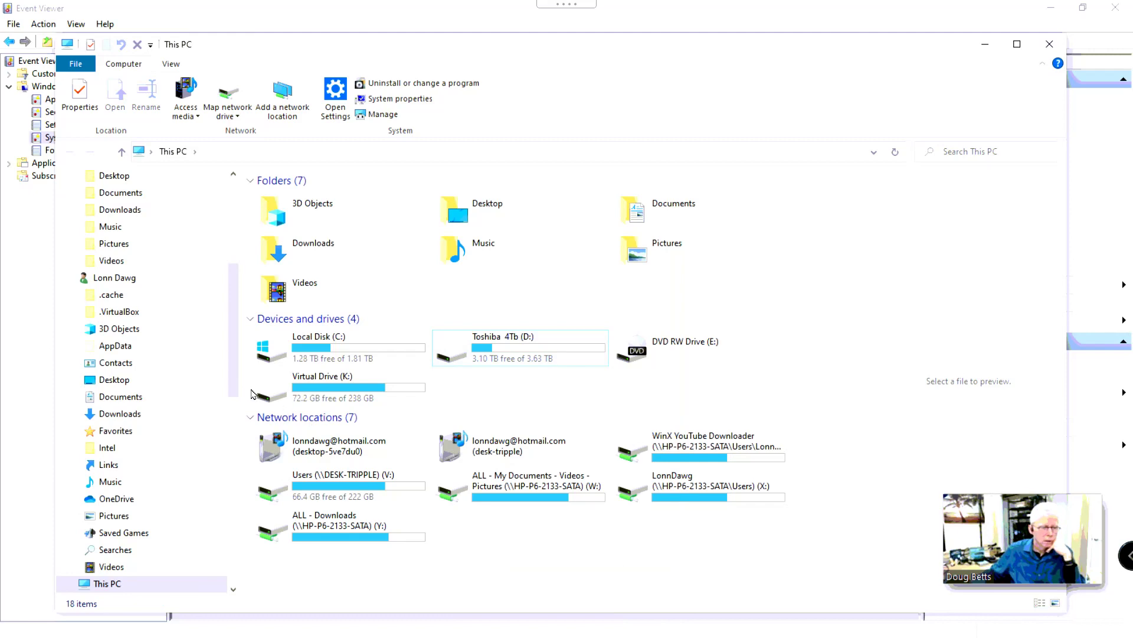
Find Virtual Drive (K:) in the folder tree and check its available commands, dismissing them without choosing any.
{"action": "scroll", "coordinate": [236, 385], "scroll_direction": "down", "scroll_amount": 8}
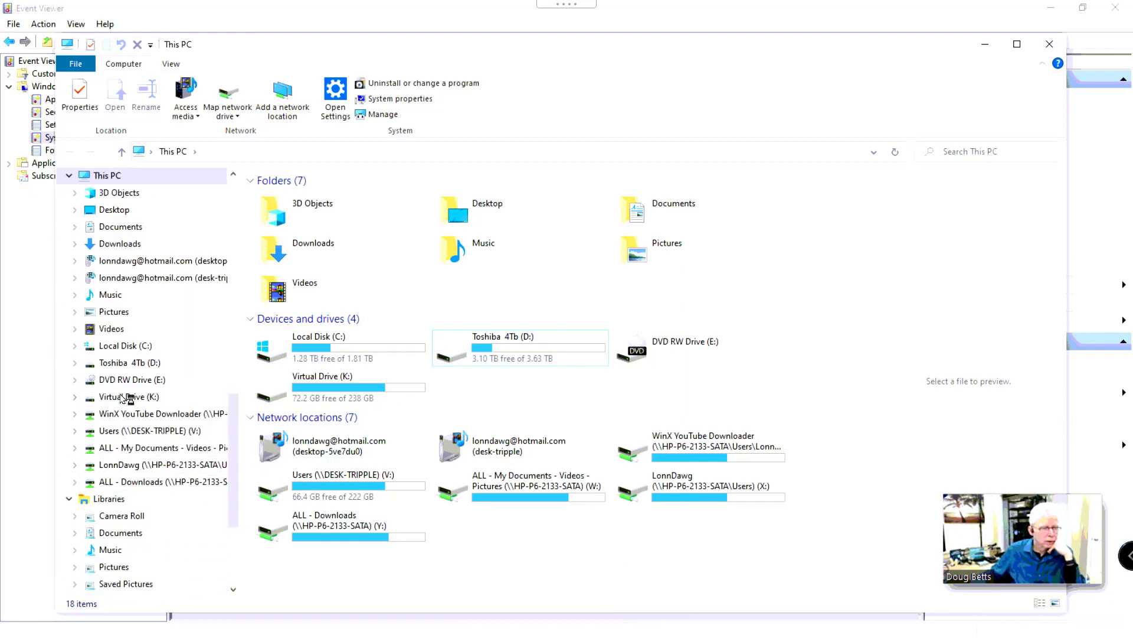
{"action": "right_click", "coordinate": [122, 398]}
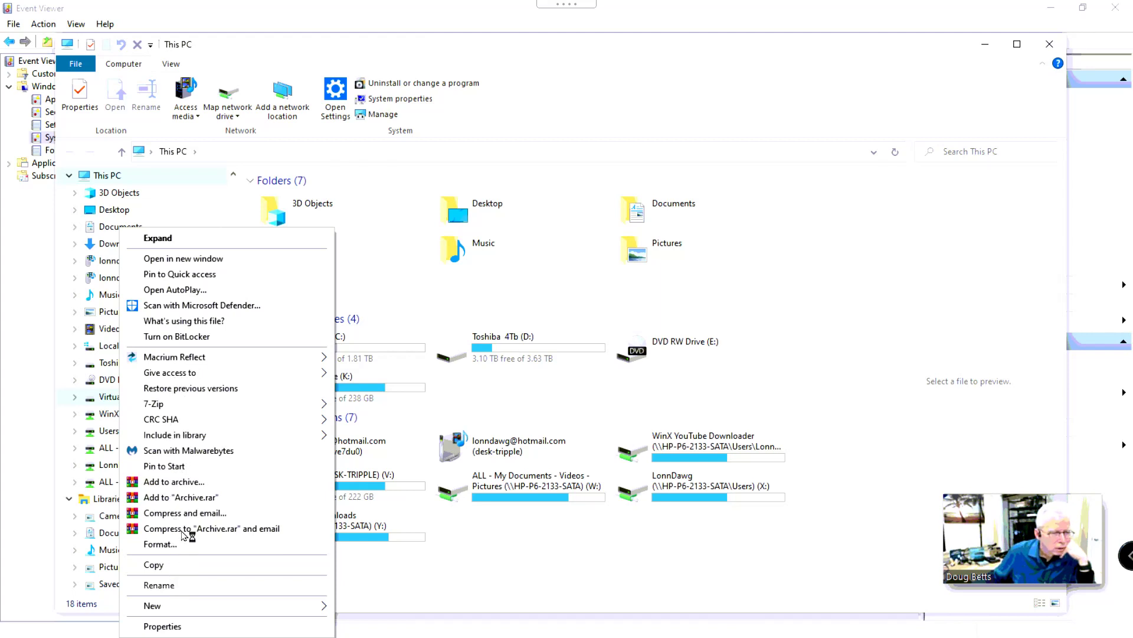
{"action": "left_click", "coordinate": [865, 581]}
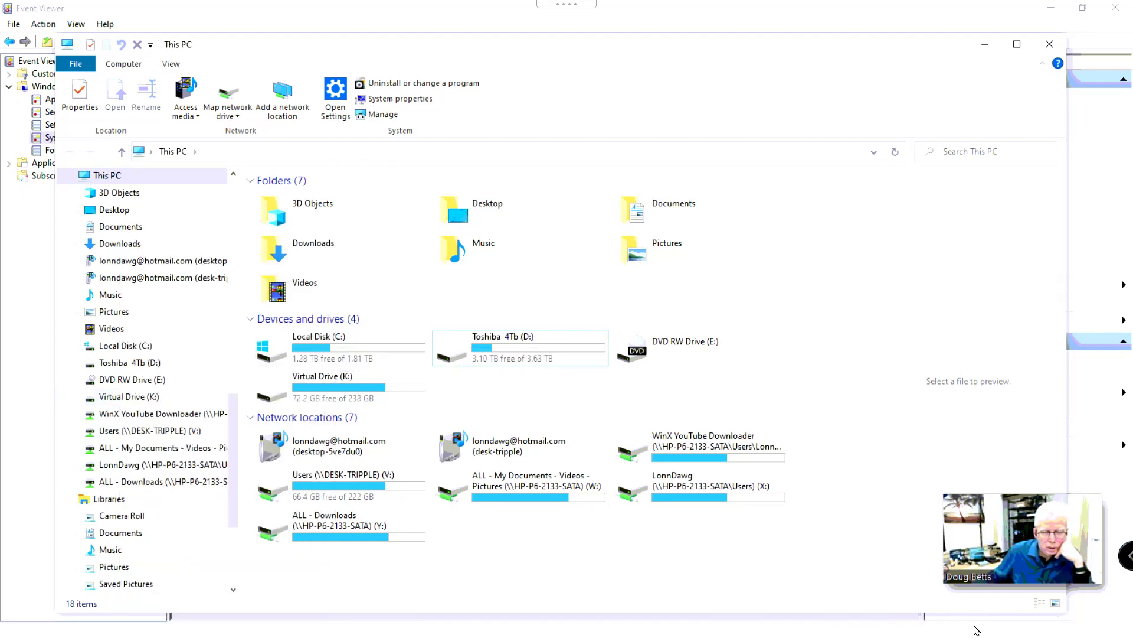
Check the safely removable hardware list for the entry containing Virtual Drive (K:), dismissing it without ejecting anything.
{"action": "key", "text": "super"}
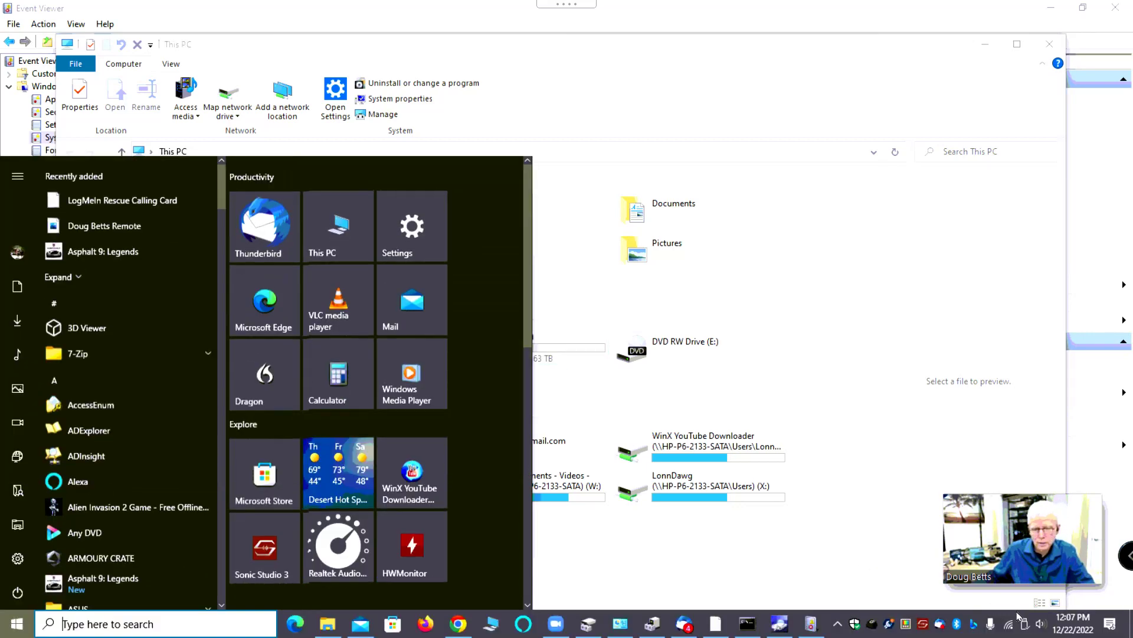
{"action": "left_click", "coordinate": [1024, 623]}
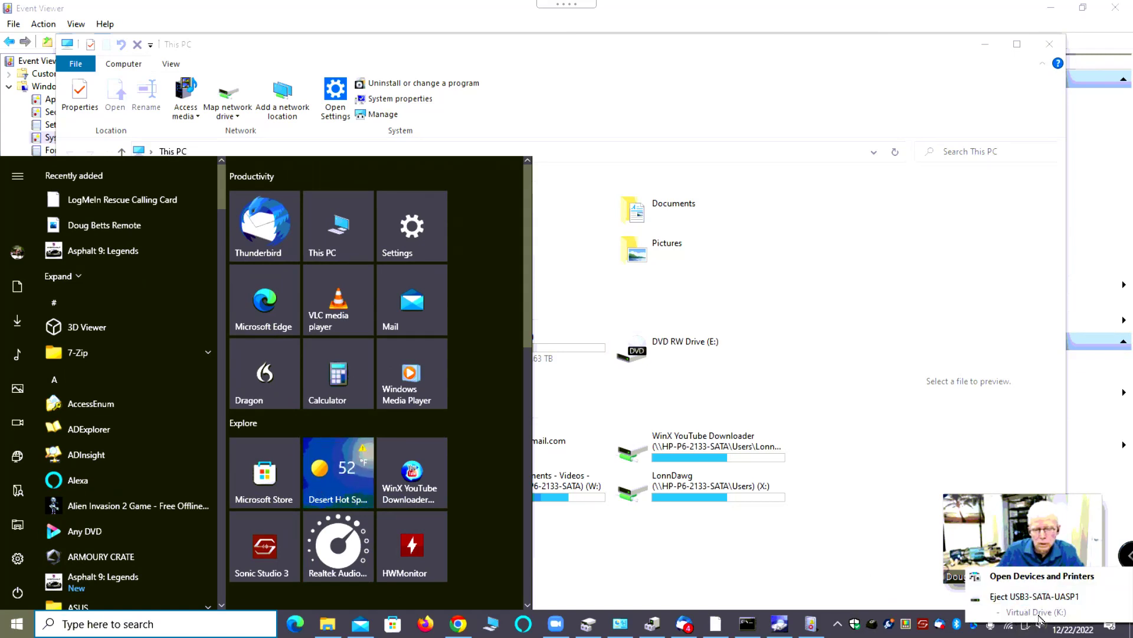
{"action": "left_click", "coordinate": [891, 283]}
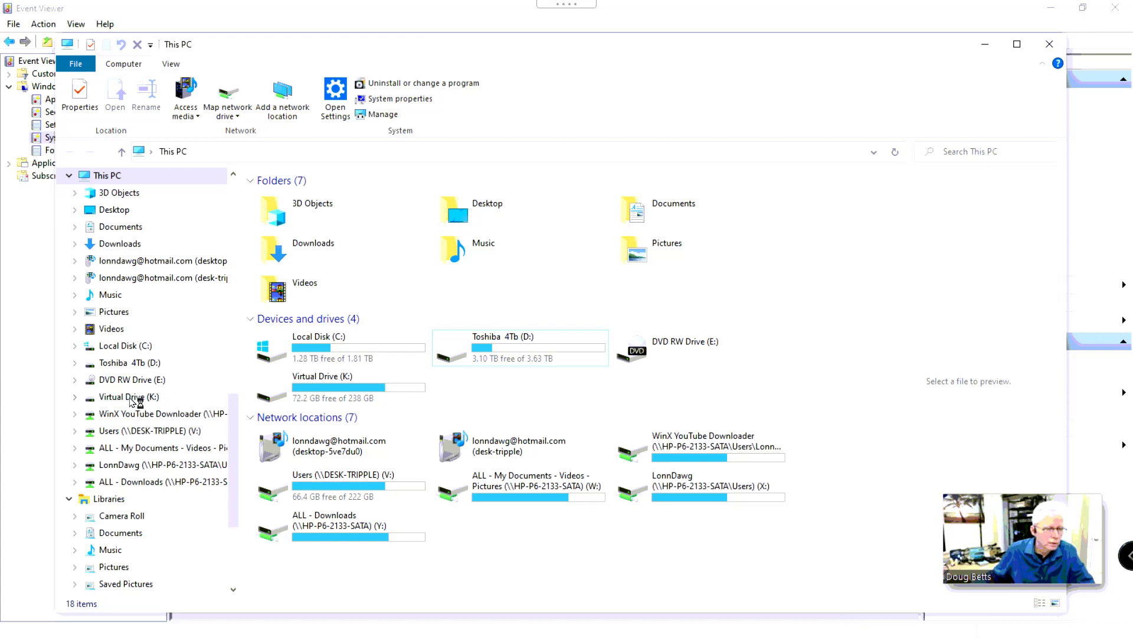
Find Virtual Drive (K:) in the folder tree and open it to view its contents.
{"action": "scroll", "coordinate": [130, 401], "scroll_direction": "up", "scroll_amount": 8}
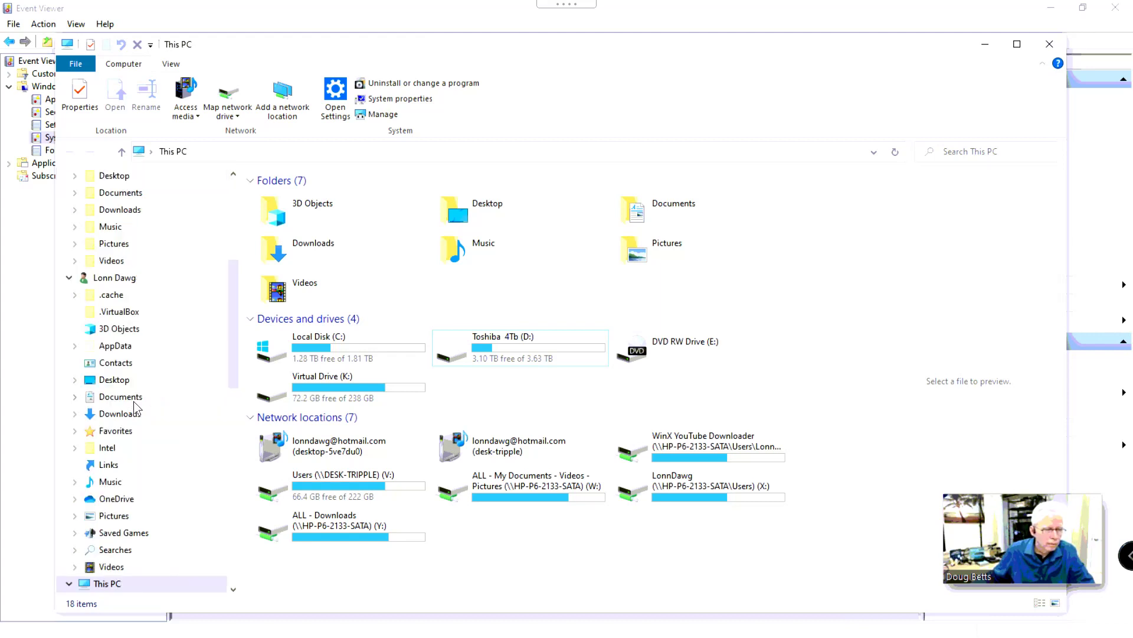
{"action": "left_click_drag", "start_coordinate": [234, 385], "coordinate": [254, 518]}
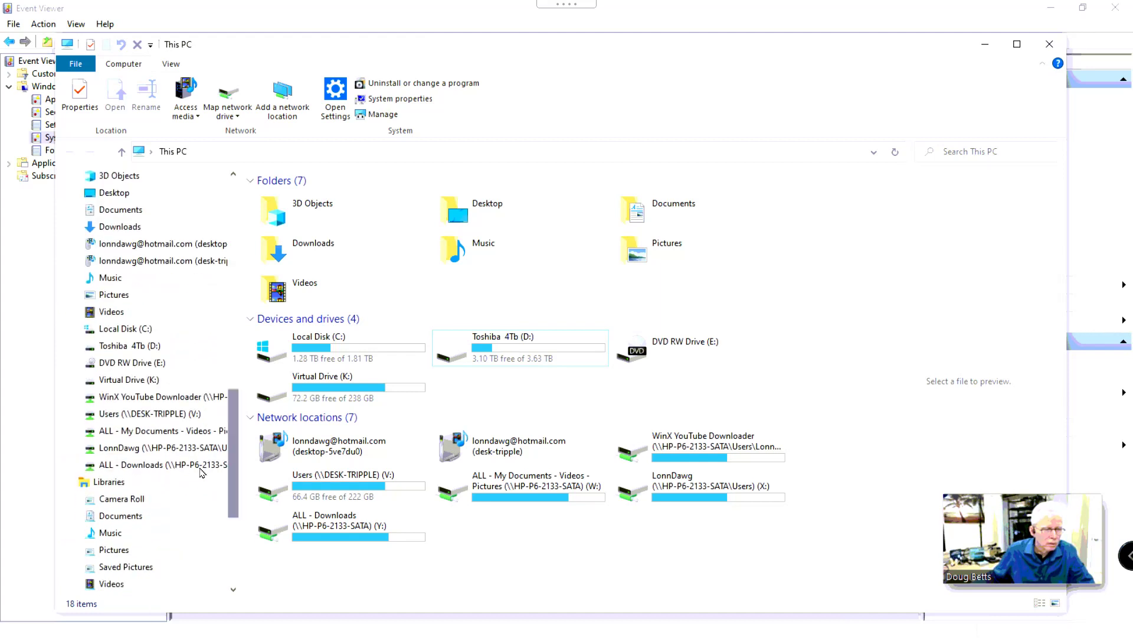
{"action": "left_click", "coordinate": [136, 381]}
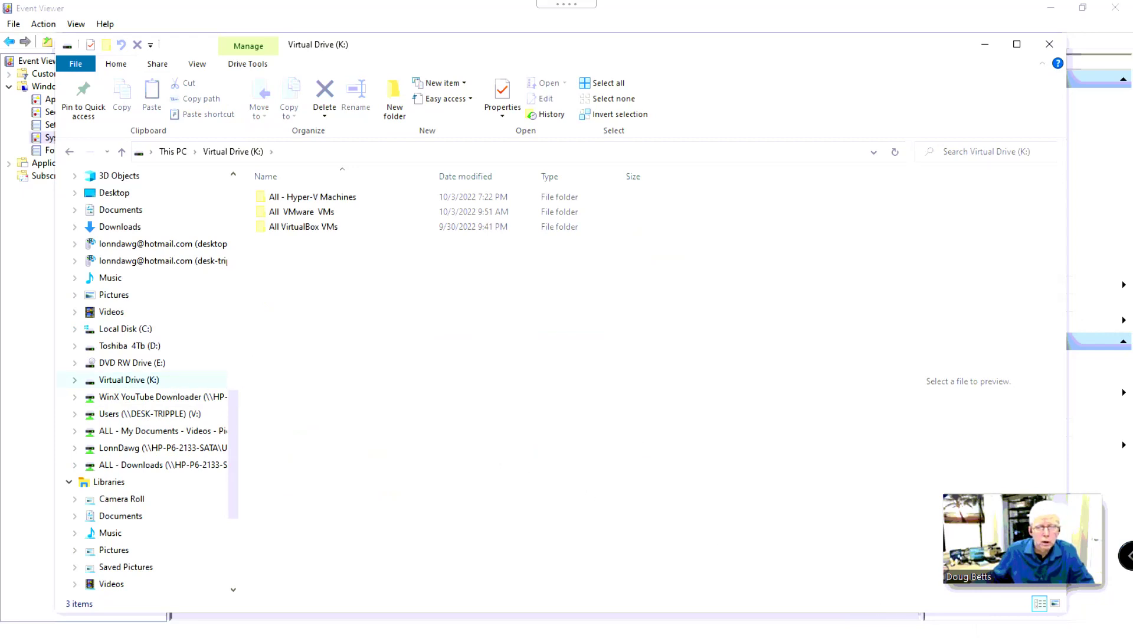
Try to eject the USB3-SATA-UASP1 device that holds Virtual Drive (K:).
{"action": "key", "text": "super"}
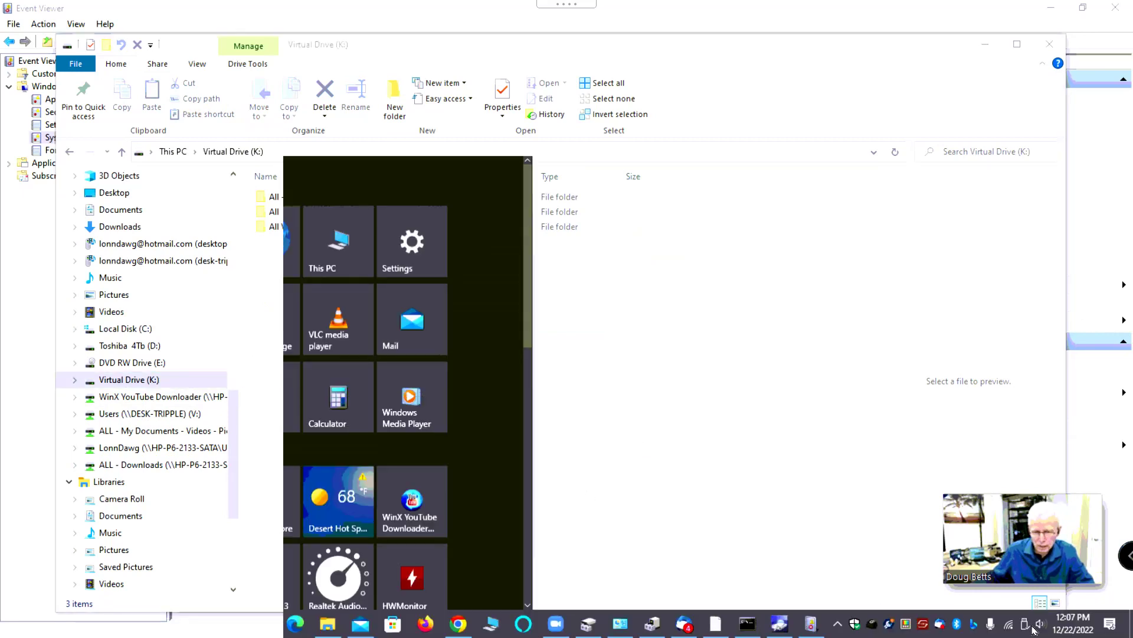
{"action": "left_click", "coordinate": [1025, 630]}
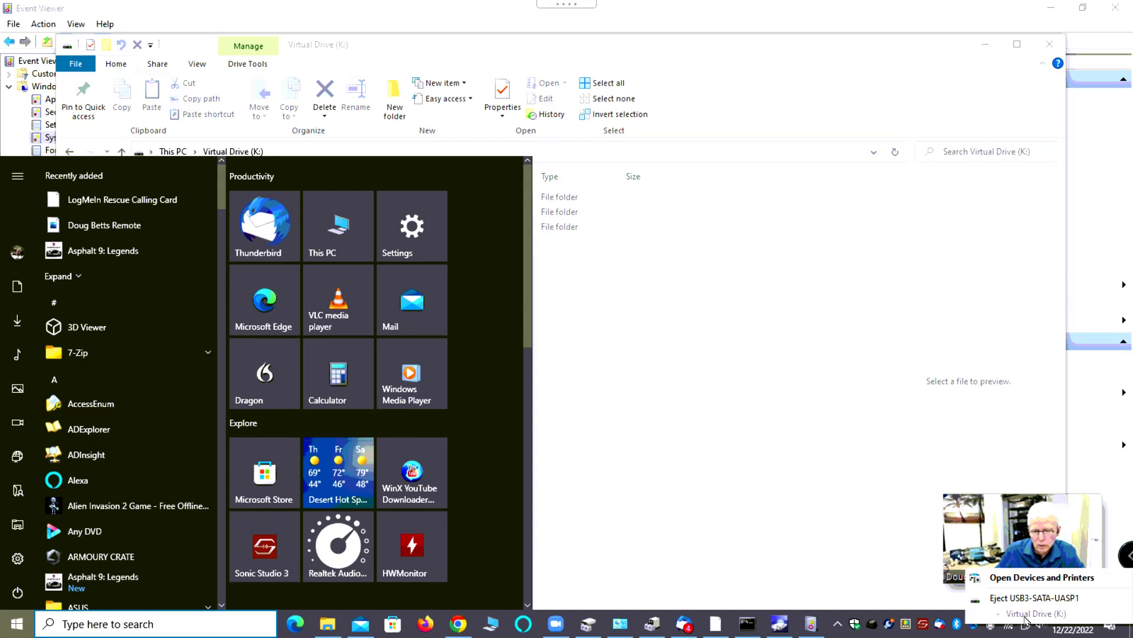
{"action": "left_click", "coordinate": [1029, 598]}
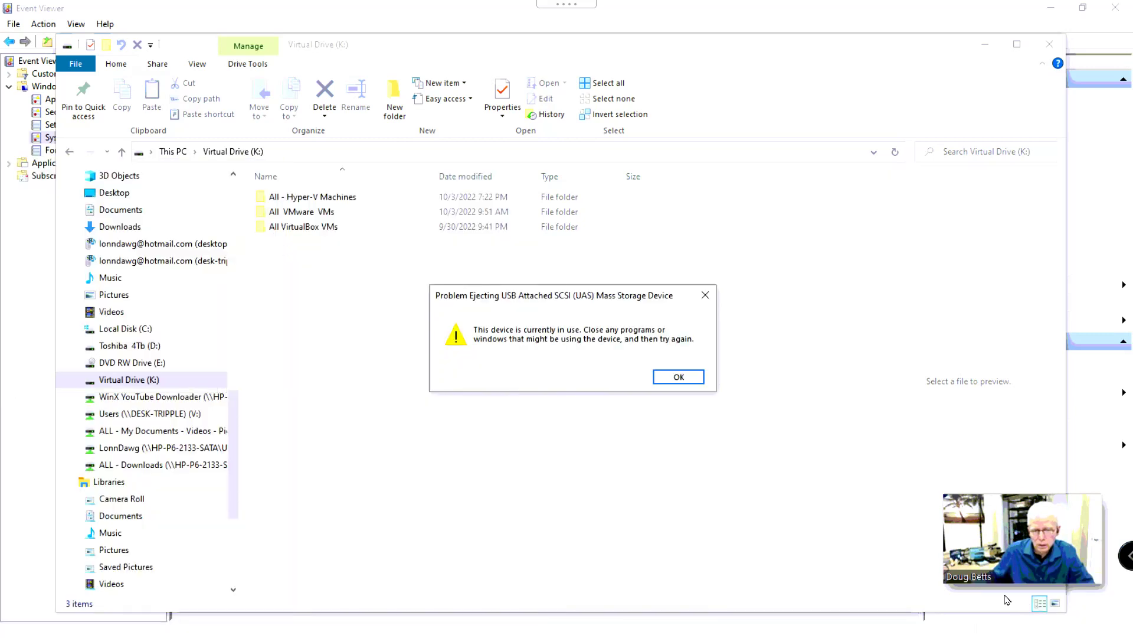
{"action": "left_click", "coordinate": [673, 379]}
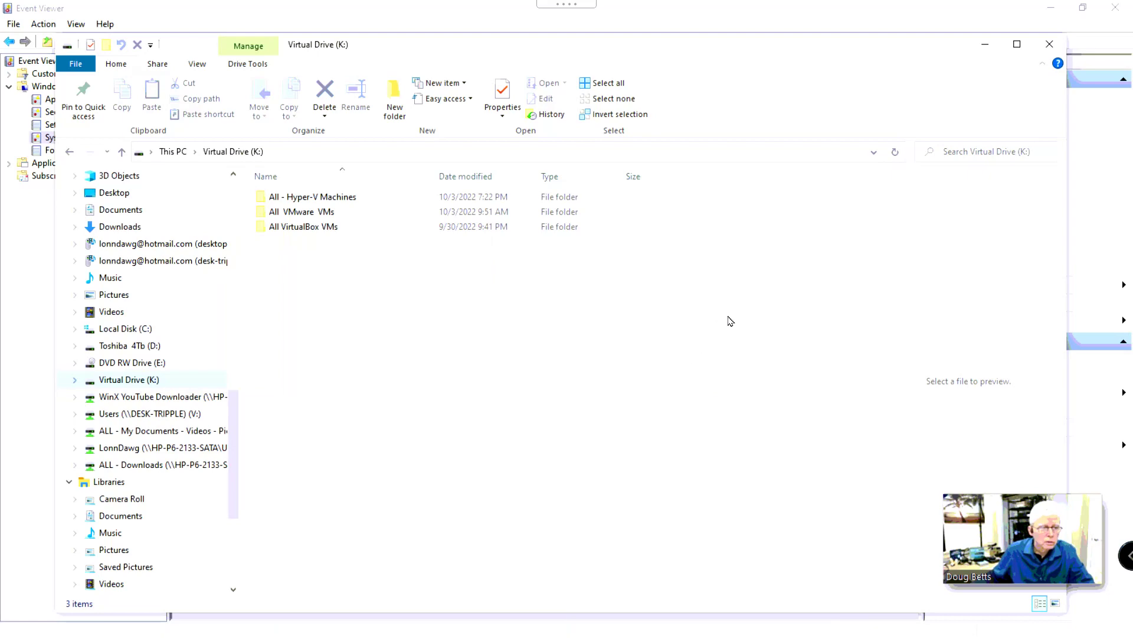
Close the Virtual Drive (K:) folder window and Event Viewer.
{"action": "left_click", "coordinate": [1050, 43]}
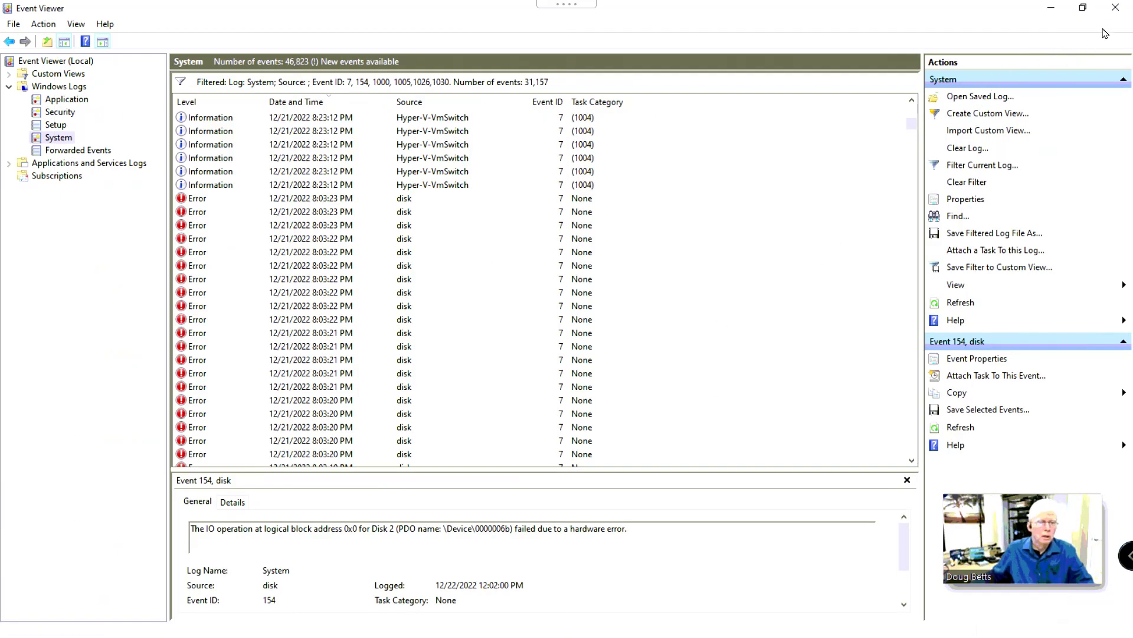
{"action": "left_click", "coordinate": [1115, 8]}
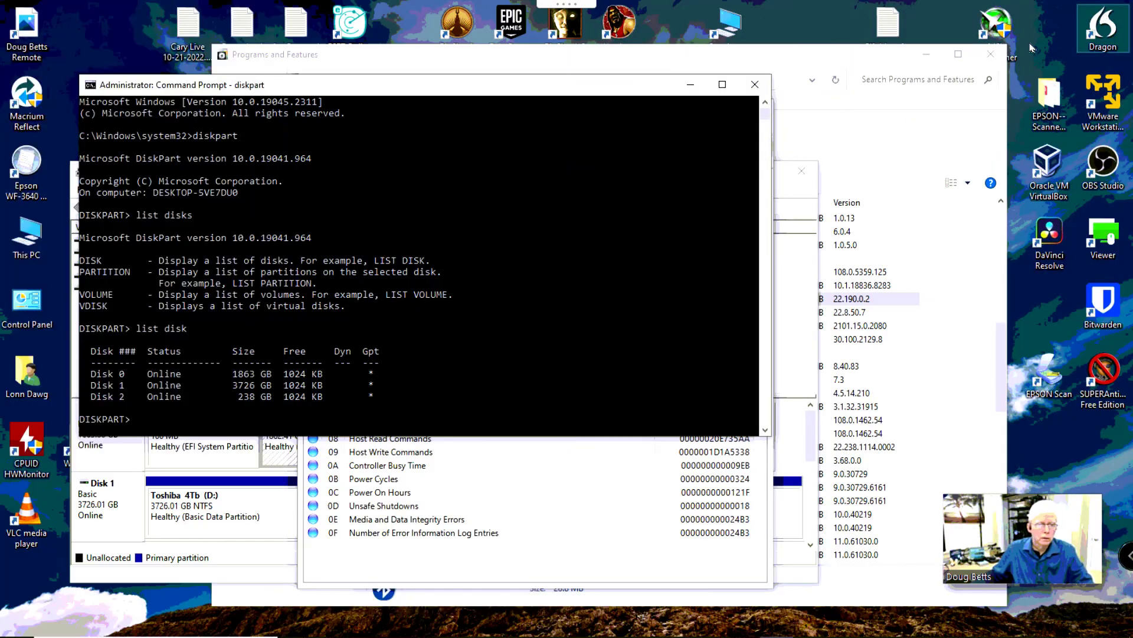
Exit DiskPart and the administrator Command Prompt with the exit command.
{"action": "left_click", "coordinate": [606, 304]}
{"action": "type", "text": "e"}
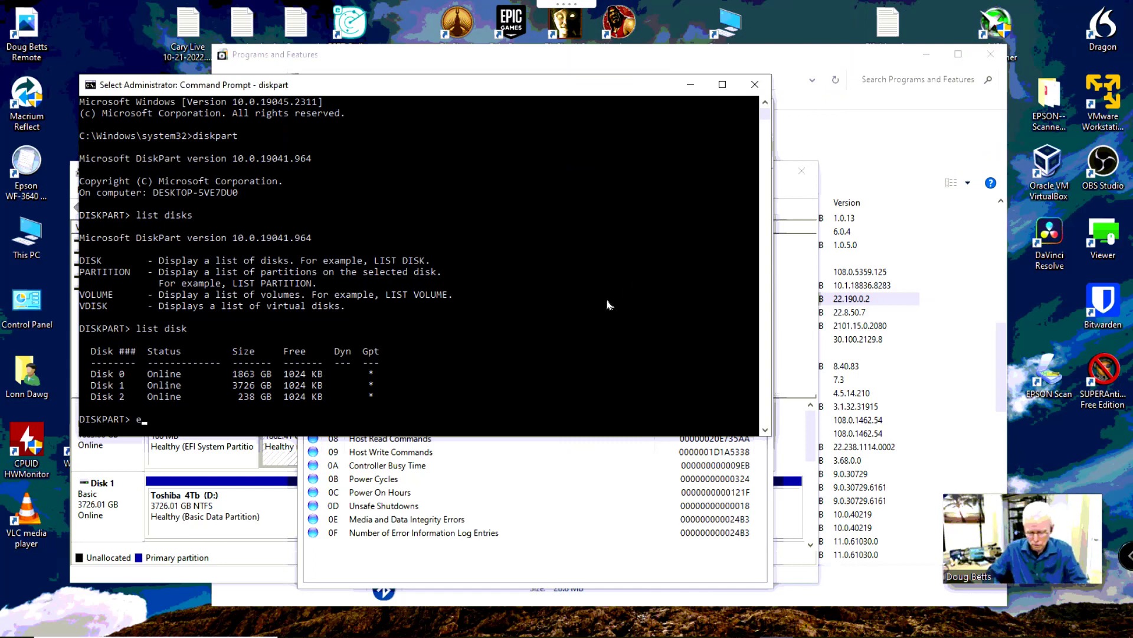
{"action": "type", "text": "xit"}
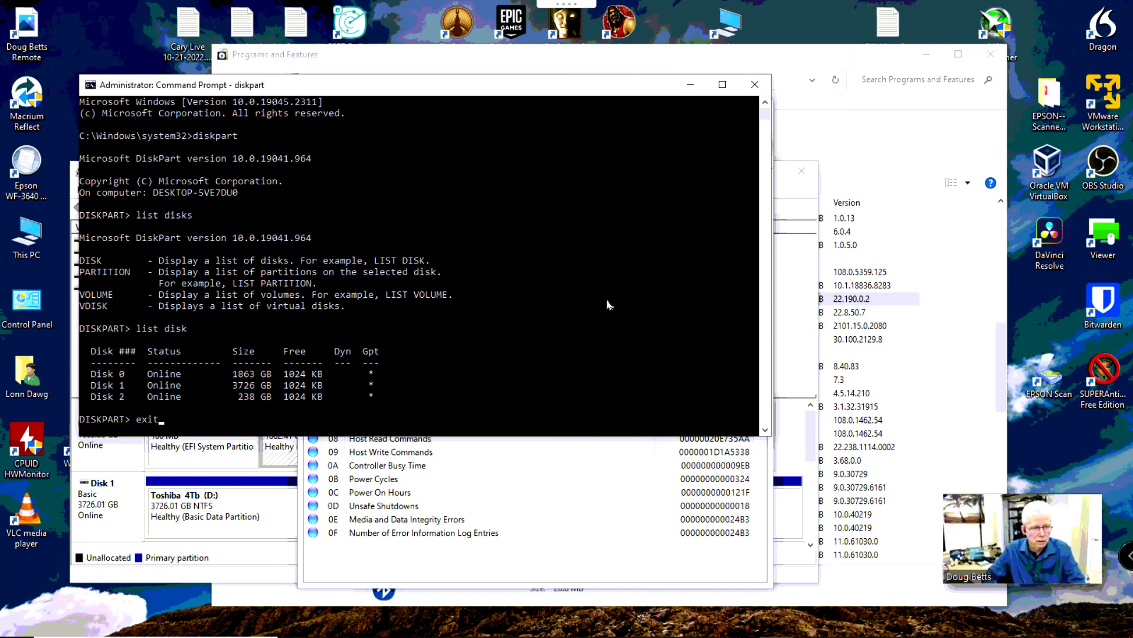
{"action": "key", "text": "Return"}
{"action": "type", "text": "exi"}
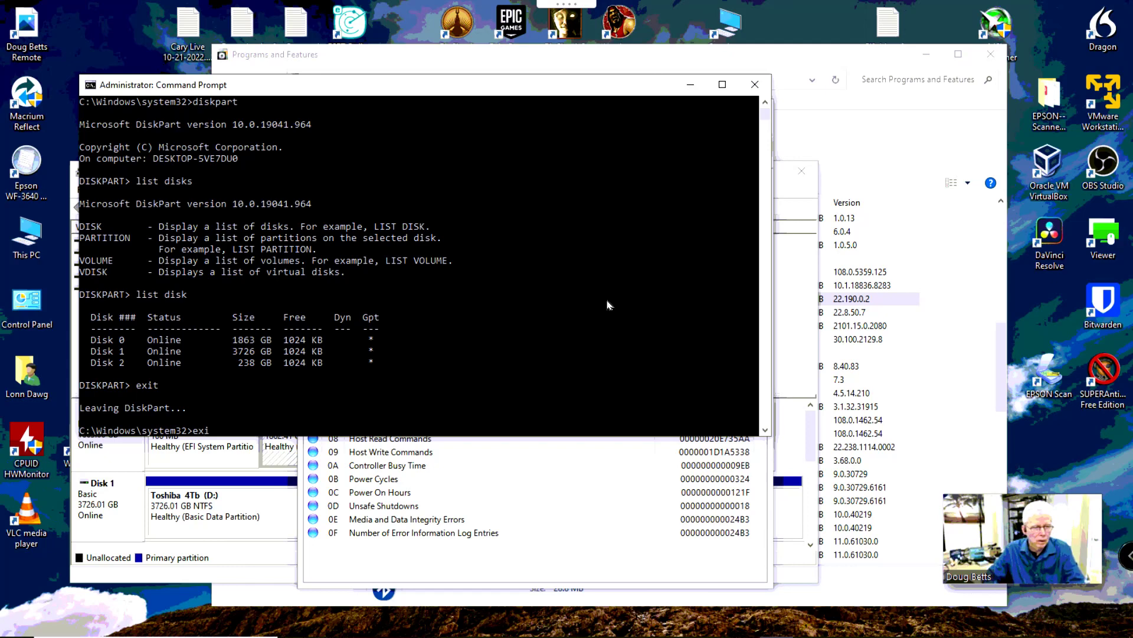
{"action": "type", "text": "t"}
{"action": "key", "text": "Return"}
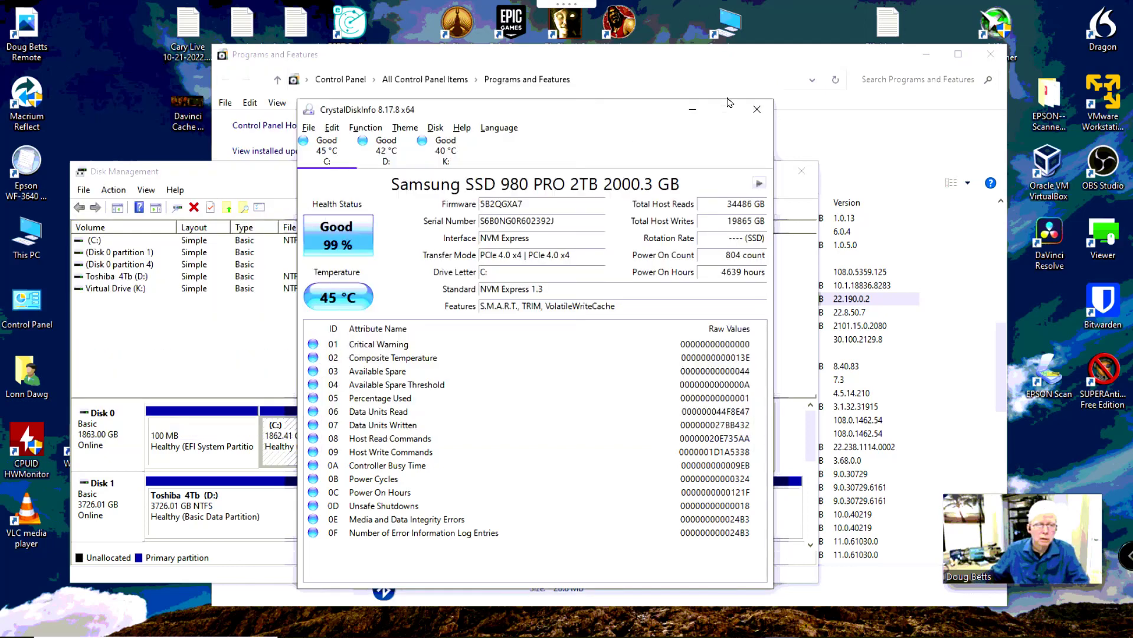
Close the CrystalDiskInfo, Disk Management and Programs and Features windows.
{"action": "left_click", "coordinate": [758, 110]}
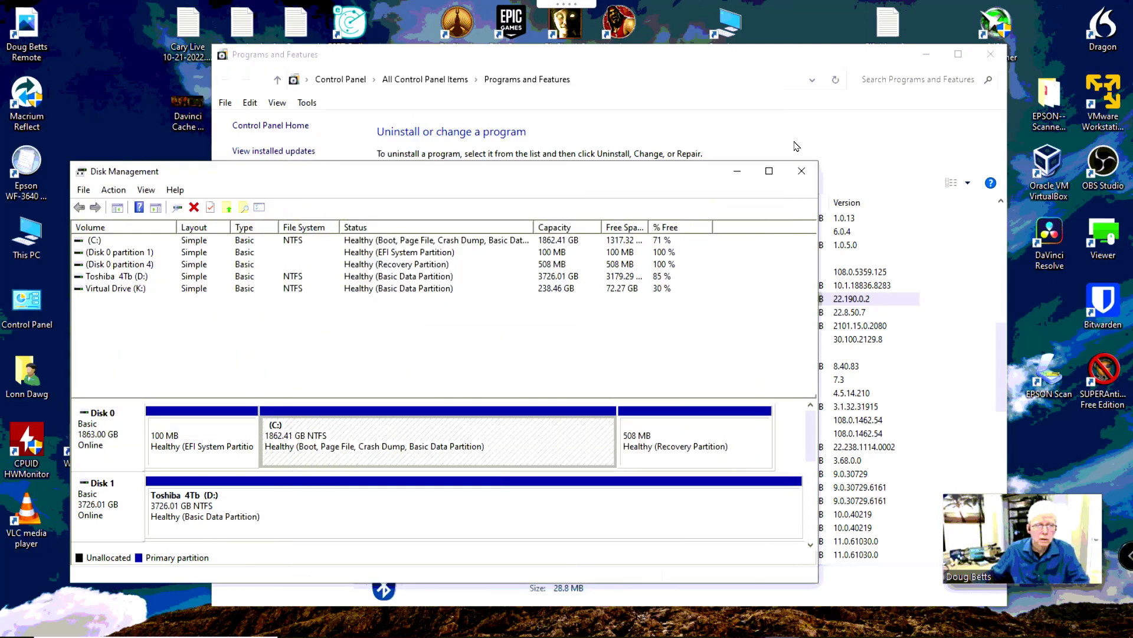
{"action": "left_click", "coordinate": [802, 171]}
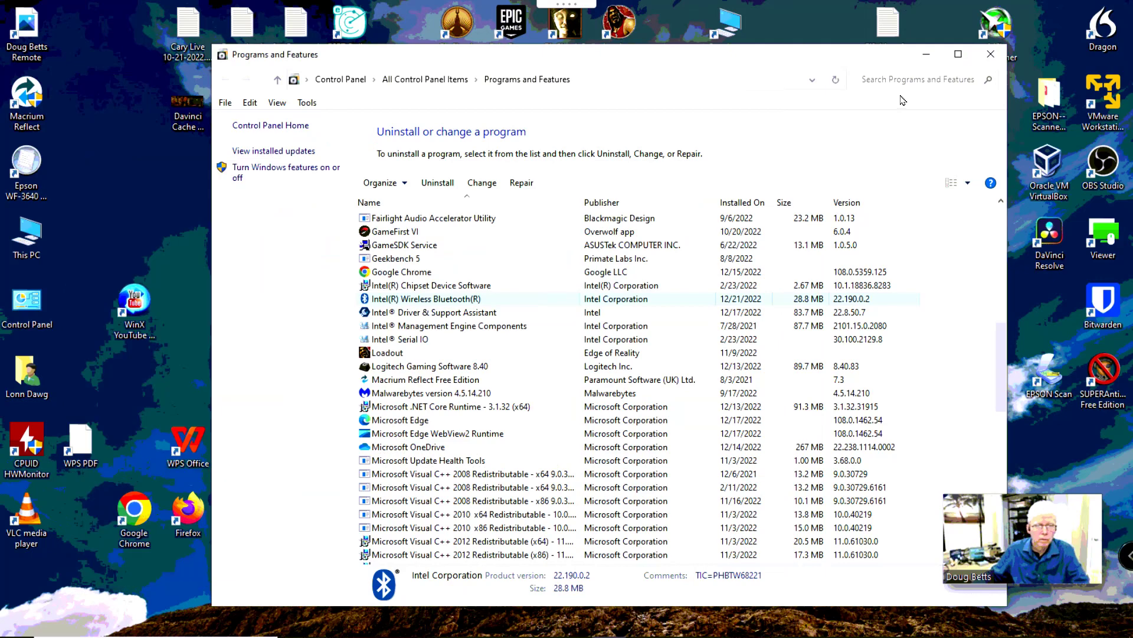
{"action": "left_click", "coordinate": [991, 55]}
{"action": "left_click", "coordinate": [907, 107]}
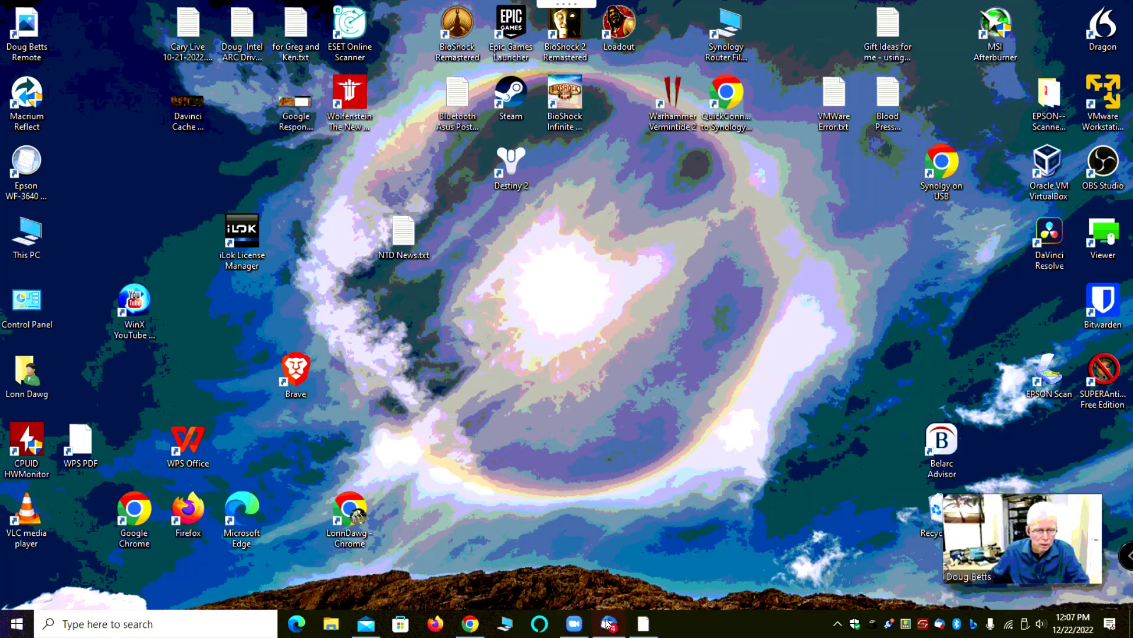
Try again to eject the USB3-SATA-UASP1 device with all diagnostic windows closed.
{"action": "mouse_move", "coordinate": [608, 622]}
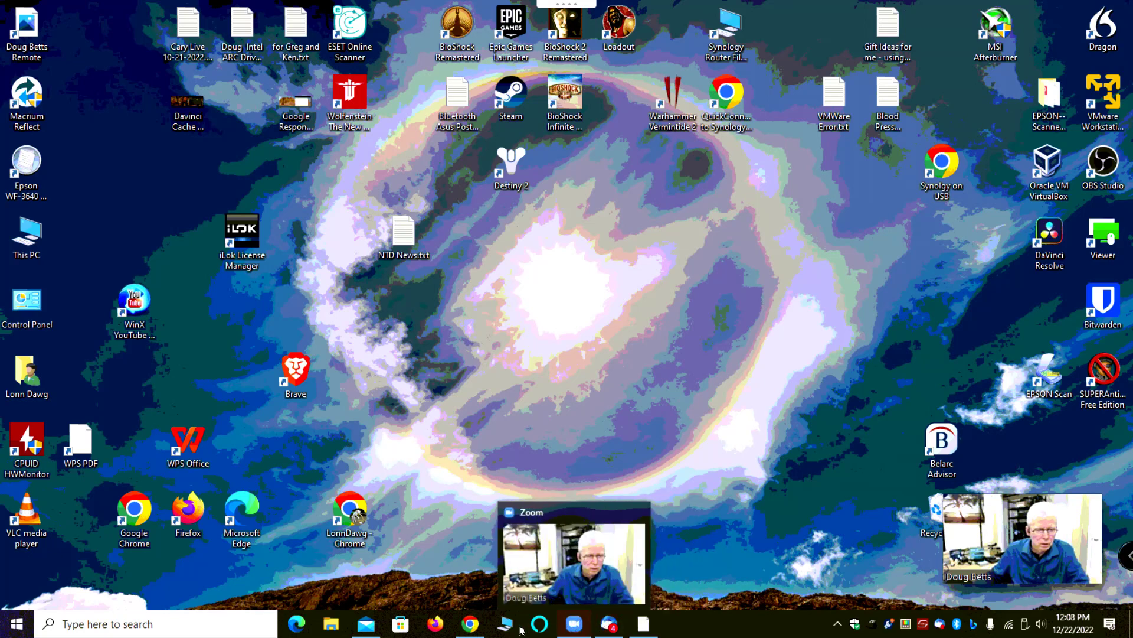
{"action": "mouse_move", "coordinate": [470, 632]}
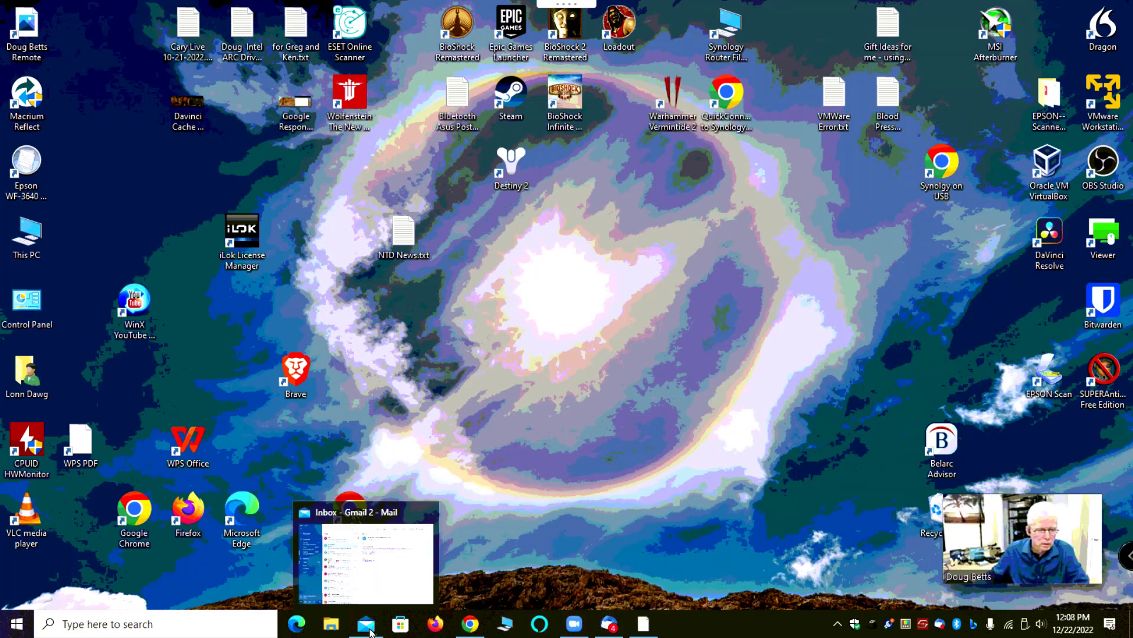
{"action": "mouse_move", "coordinate": [987, 583]}
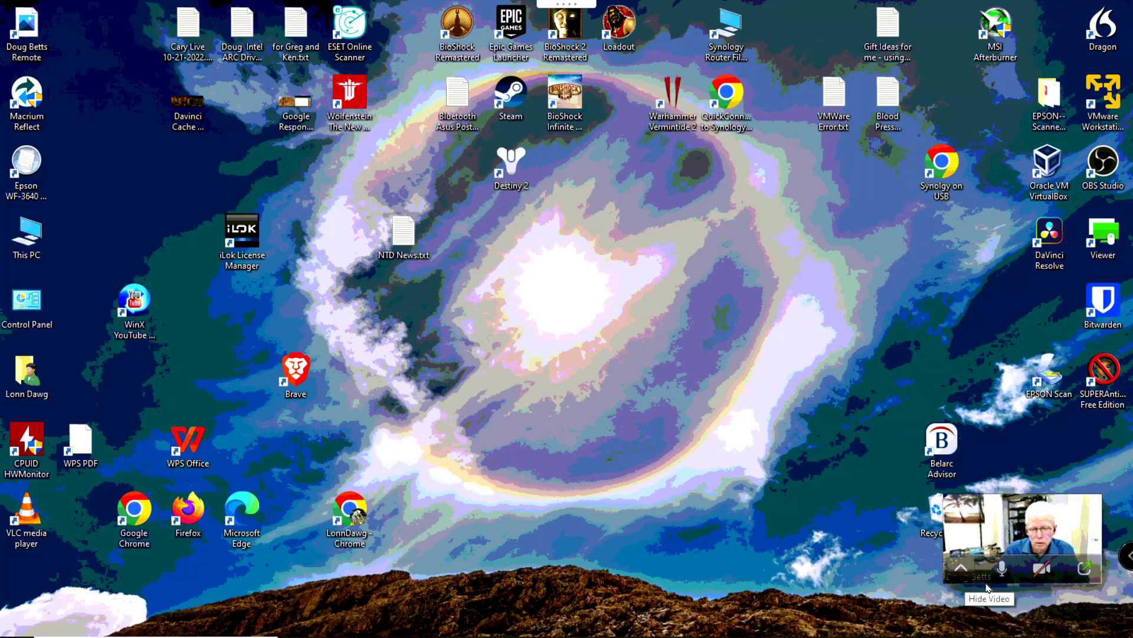
{"action": "left_click", "coordinate": [1025, 632]}
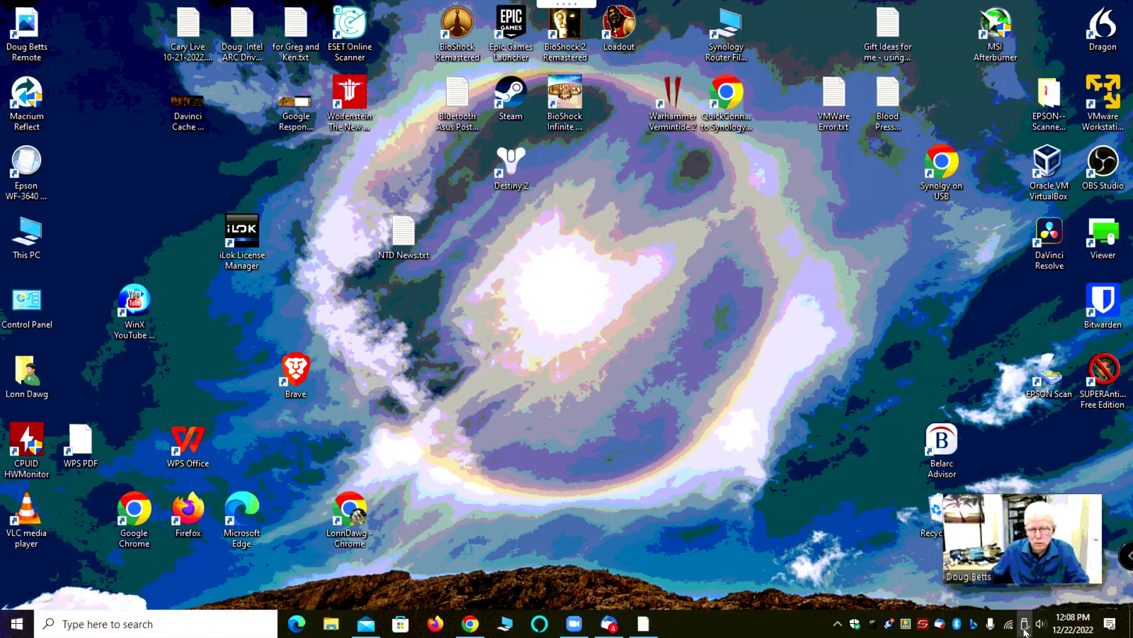
{"action": "left_click", "coordinate": [1028, 601]}
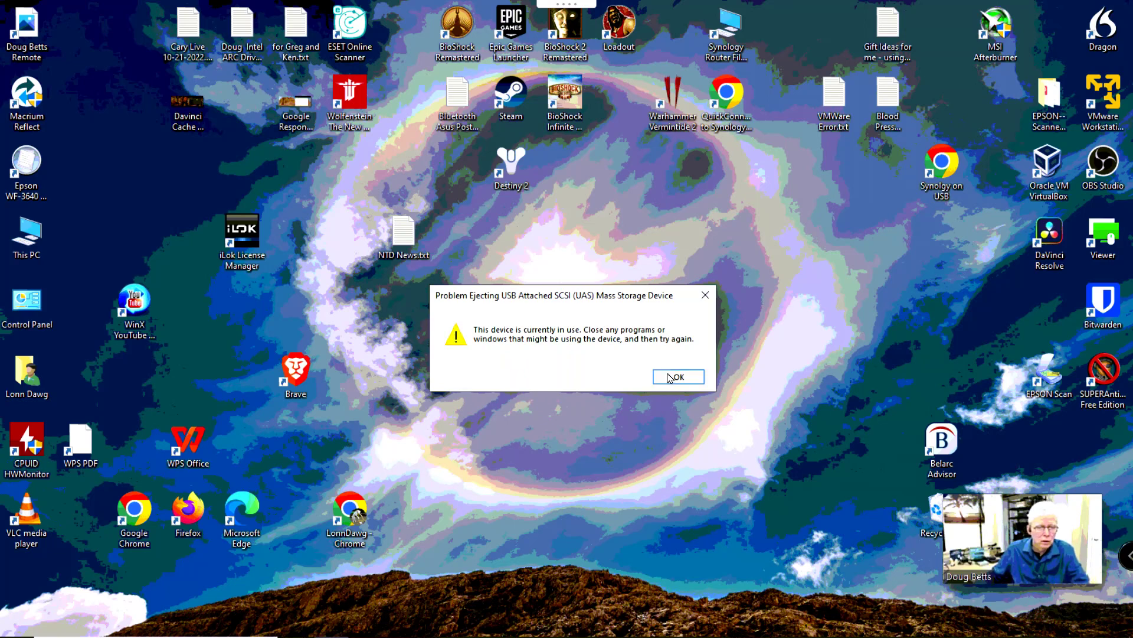
{"action": "left_click", "coordinate": [676, 377]}
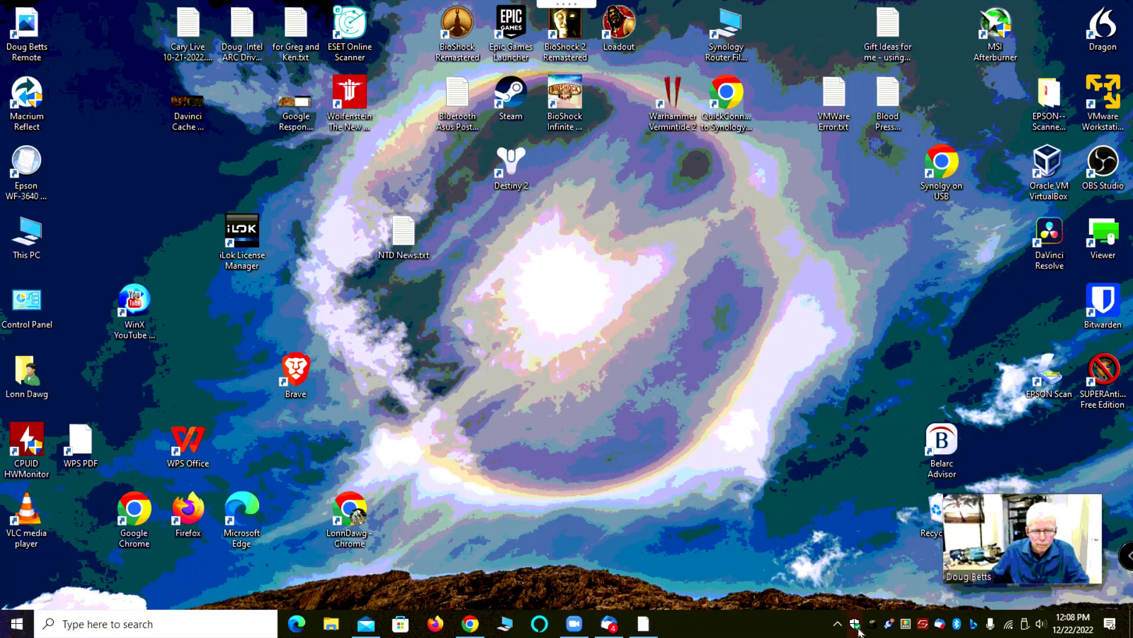
Check the performance readings in Task Manager, close it, and recheck the list of safely removable hardware.
{"action": "right_click", "coordinate": [711, 631]}
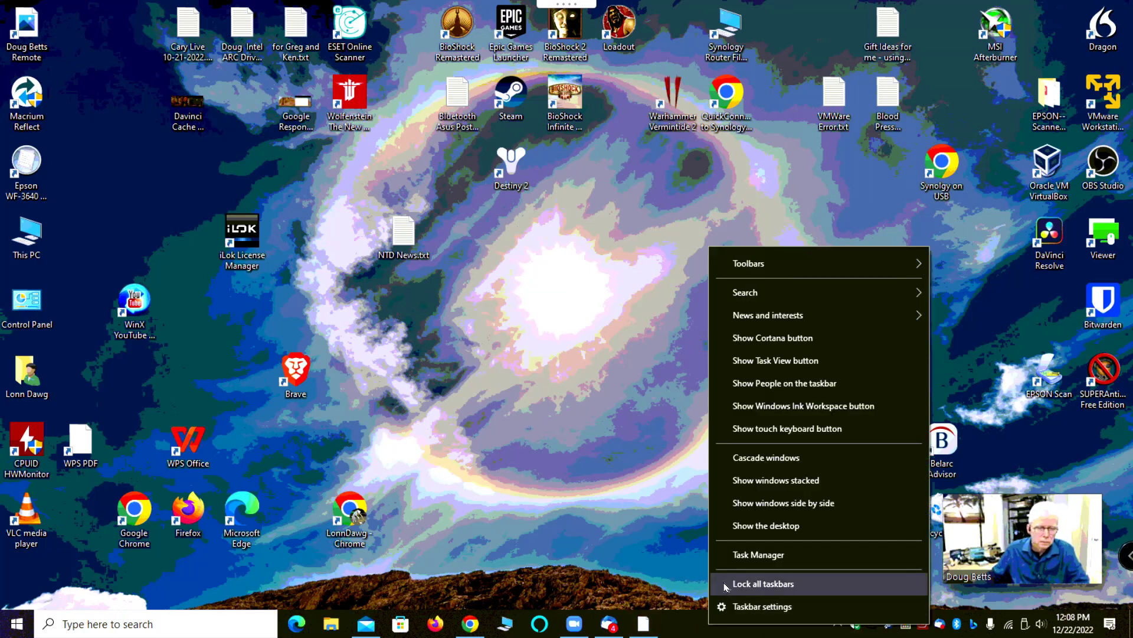
{"action": "left_click", "coordinate": [744, 557]}
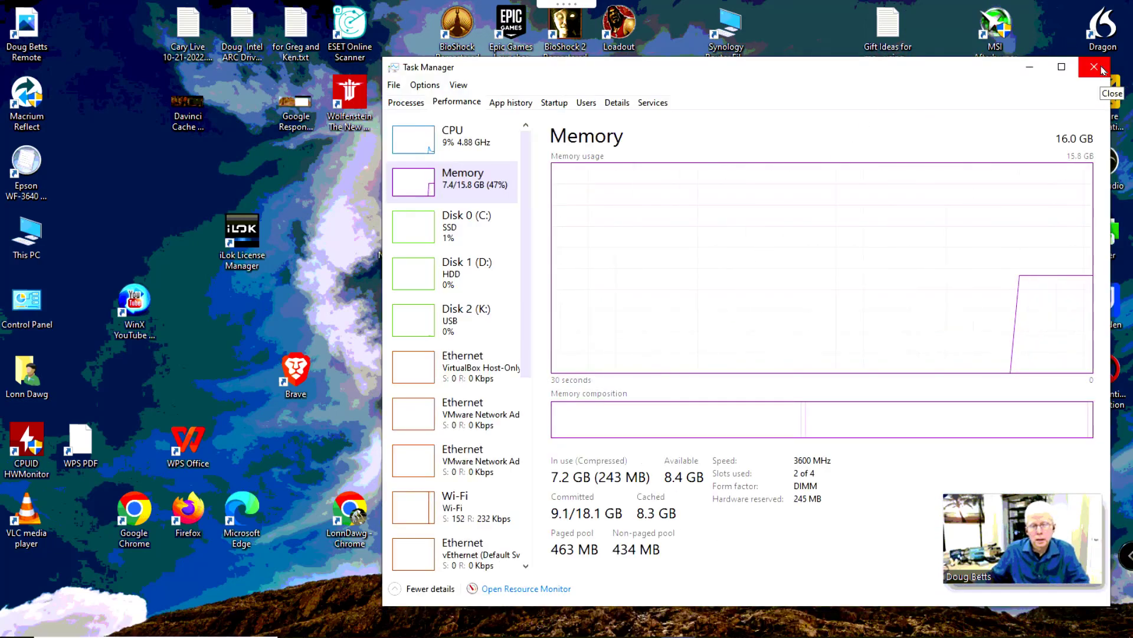
{"action": "left_click", "coordinate": [1102, 71]}
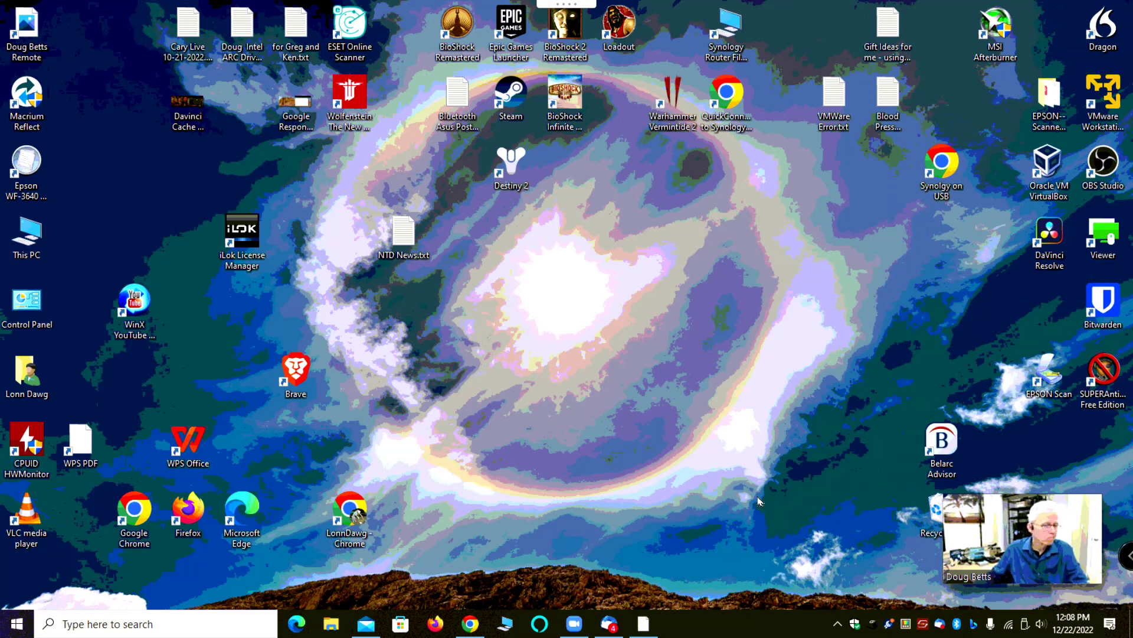
{"action": "left_click", "coordinate": [1025, 628]}
{"action": "left_click", "coordinate": [728, 465]}
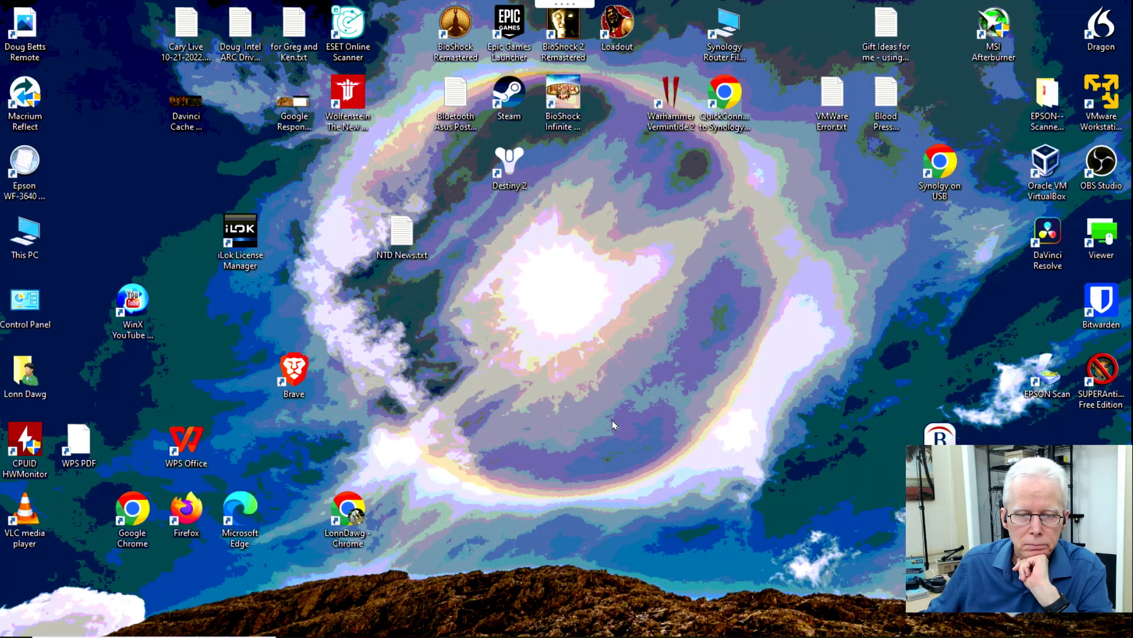
Close the Mozilla Thunderbird mail program.
{"action": "mouse_move", "coordinate": [536, 637]}
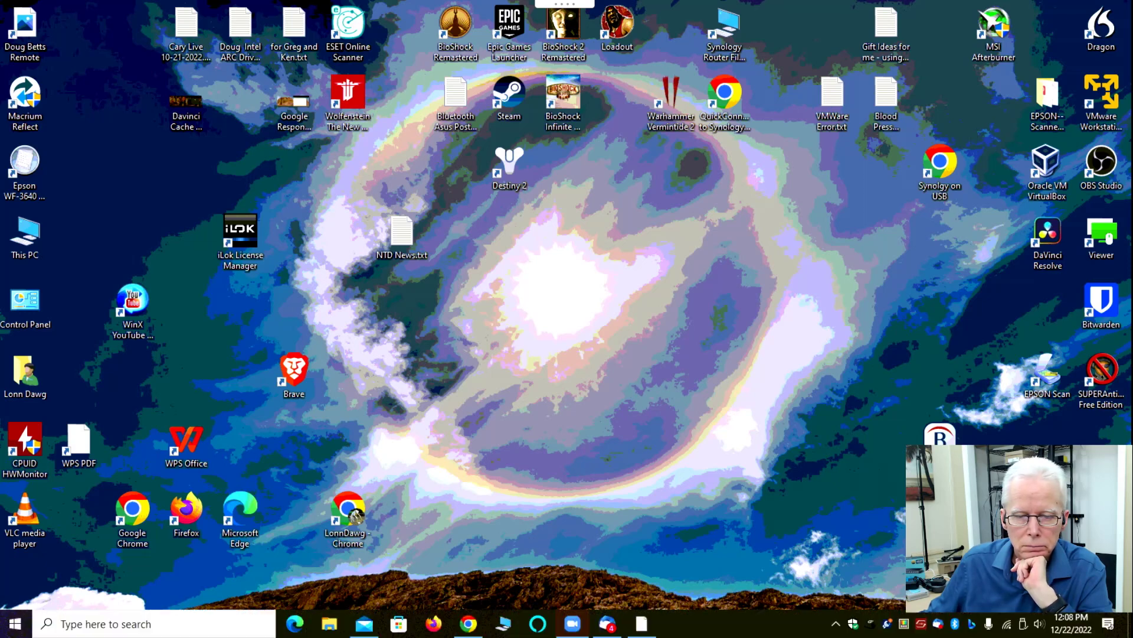
{"action": "mouse_move", "coordinate": [610, 631]}
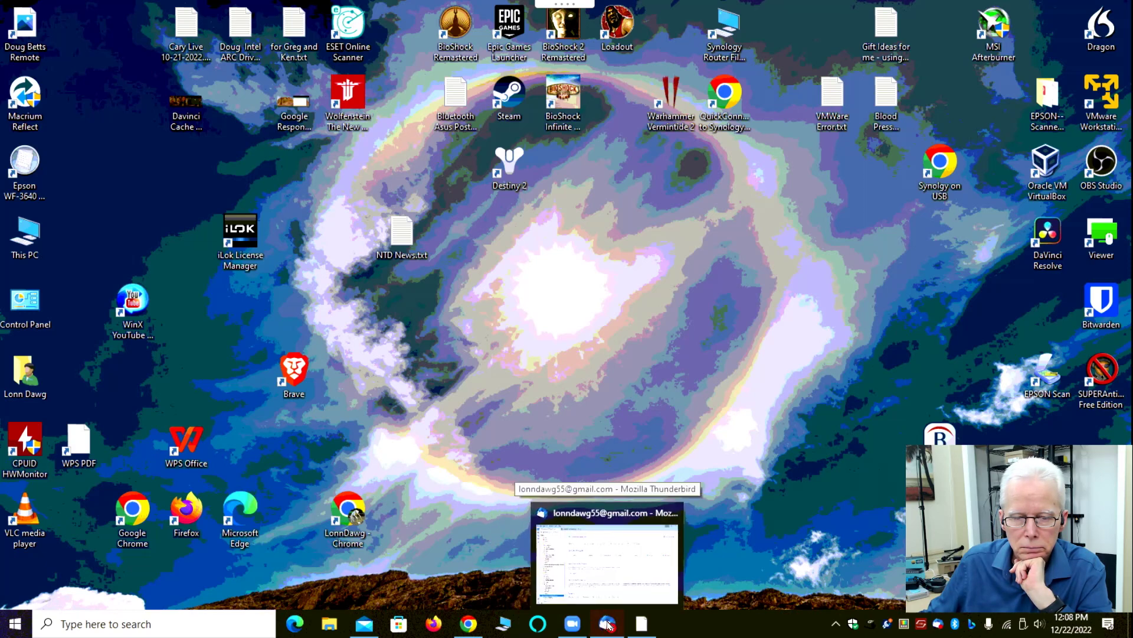
{"action": "right_click", "coordinate": [608, 625]}
{"action": "left_click", "coordinate": [592, 593]}
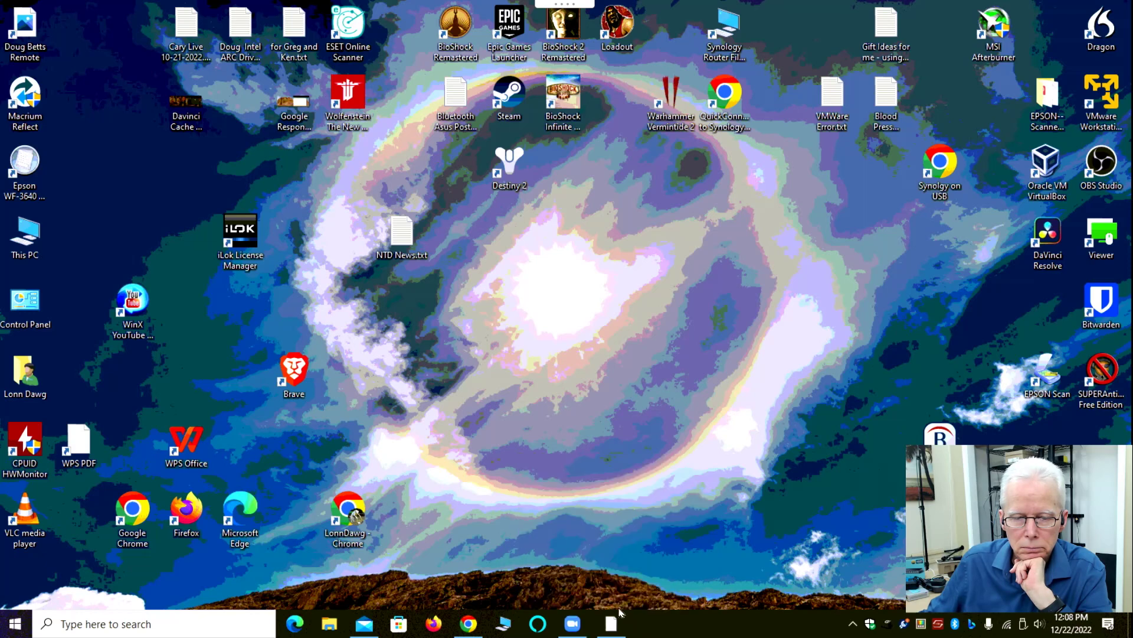
{"action": "mouse_move", "coordinate": [611, 627]}
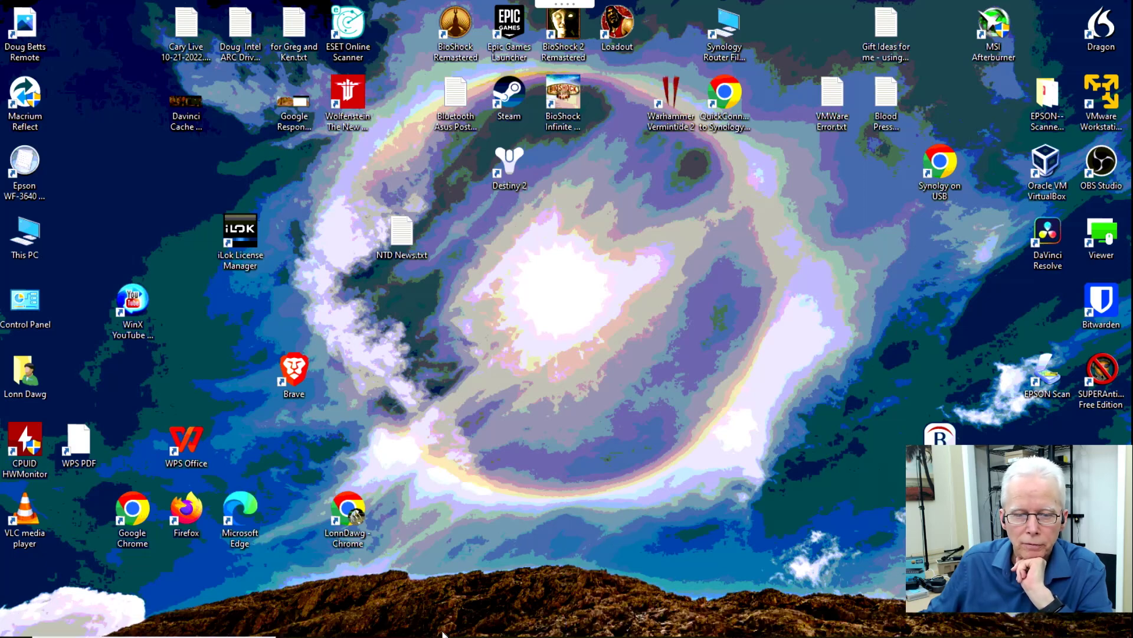
{"action": "mouse_move", "coordinate": [407, 636]}
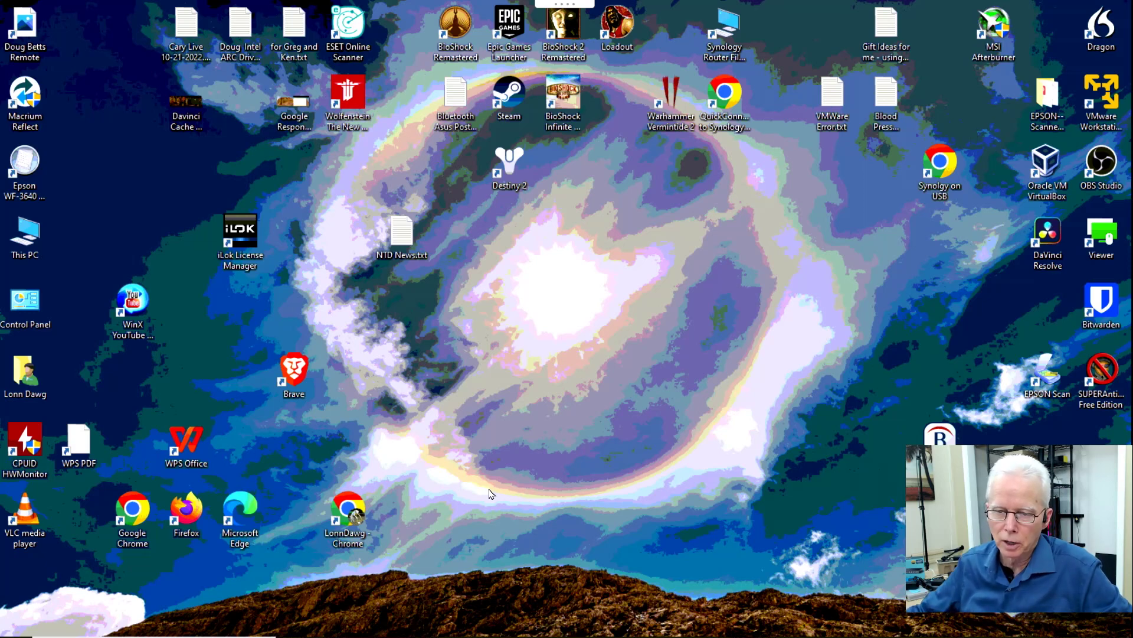
{"action": "mouse_move", "coordinate": [873, 637]}
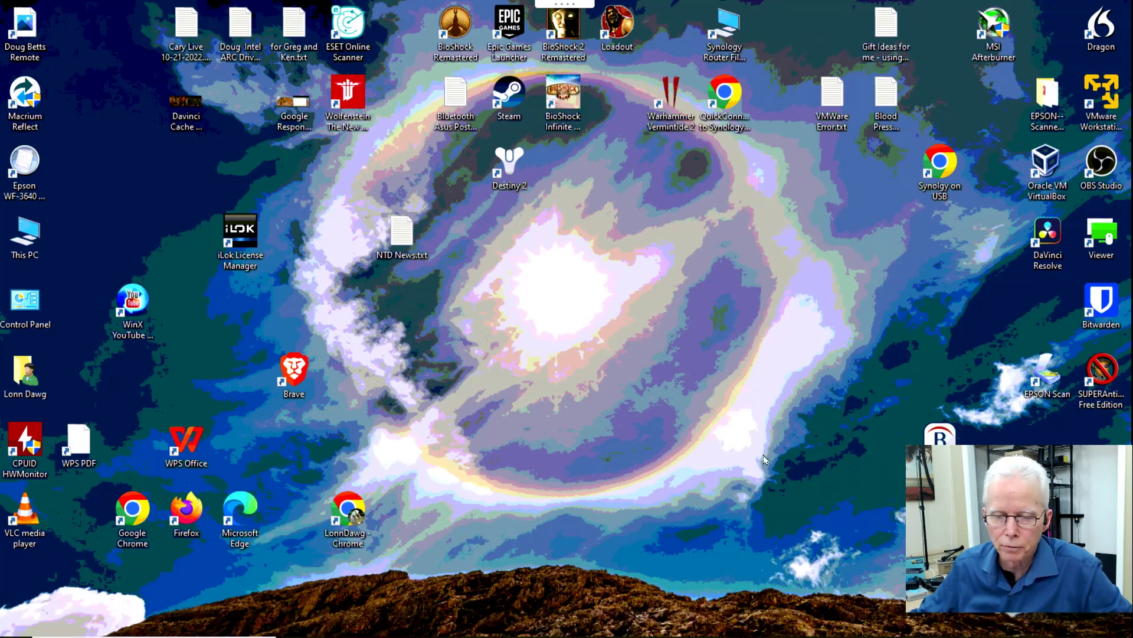
Recheck the list of safely removable hardware for the USB3-SATA-UASP1 device.
{"action": "mouse_move", "coordinate": [1055, 635]}
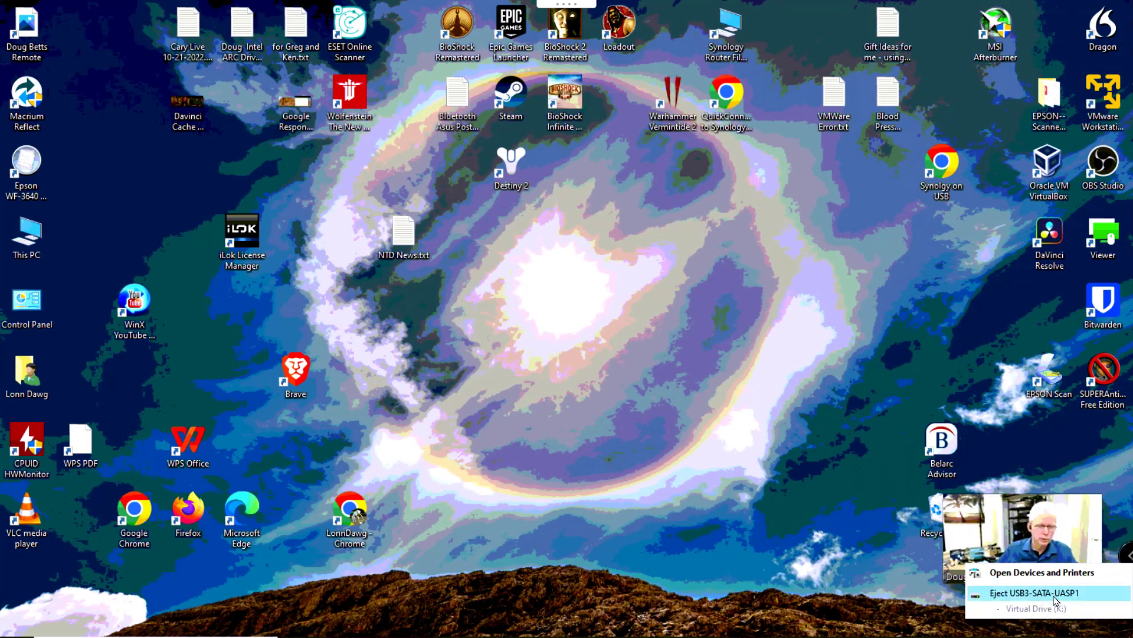
{"action": "left_click", "coordinate": [751, 507]}
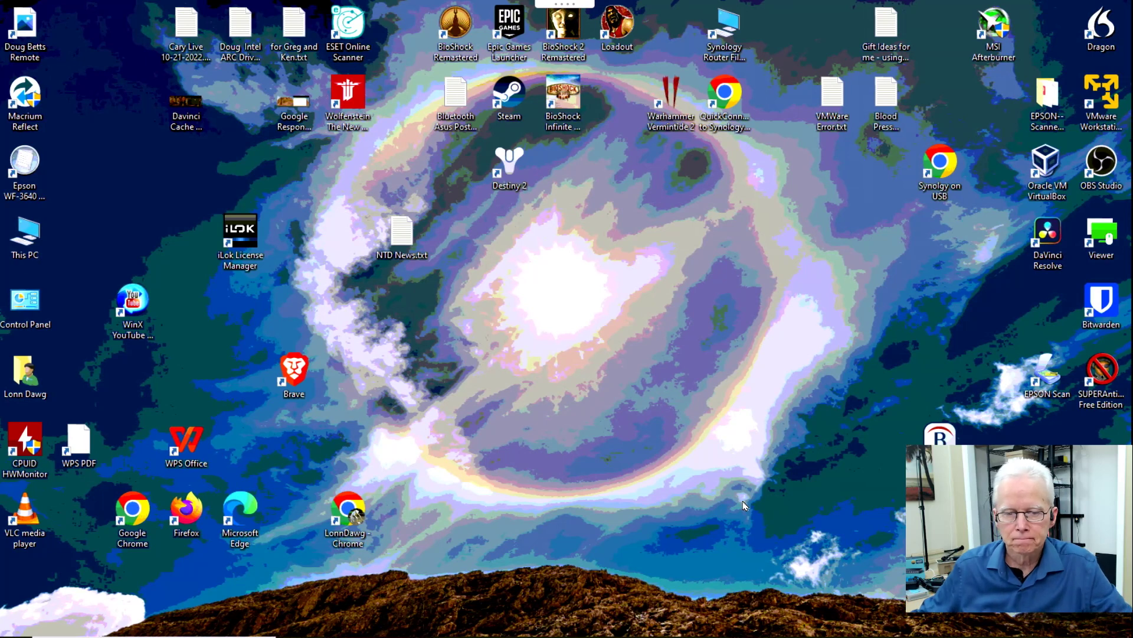
{"action": "mouse_move", "coordinate": [753, 636]}
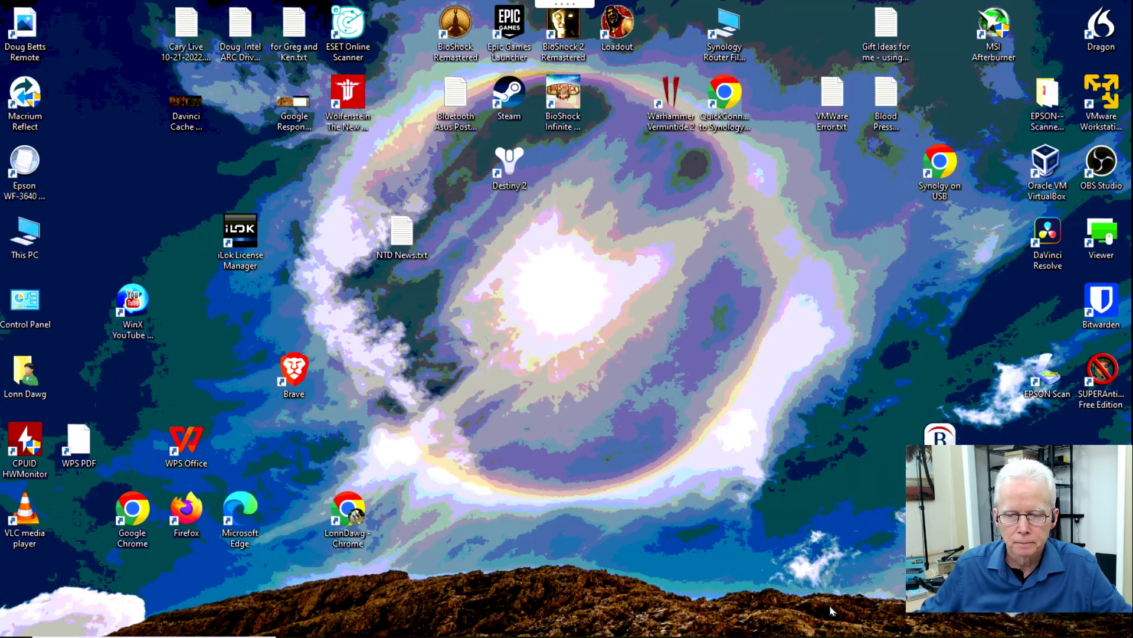
{"action": "mouse_move", "coordinate": [844, 635]}
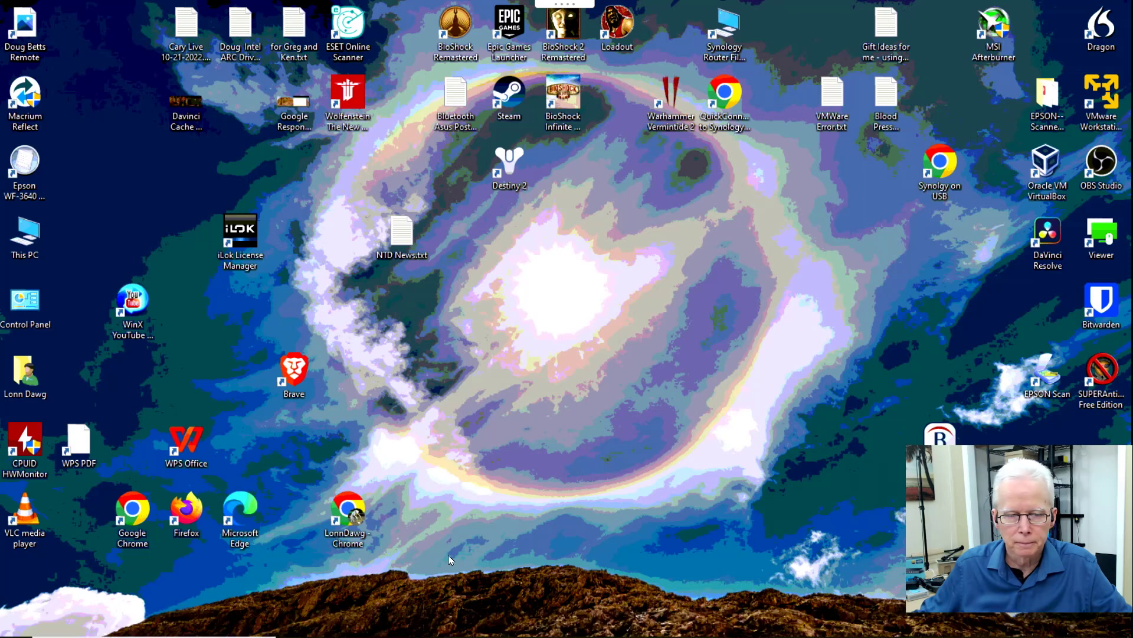
{"action": "mouse_move", "coordinate": [336, 635]}
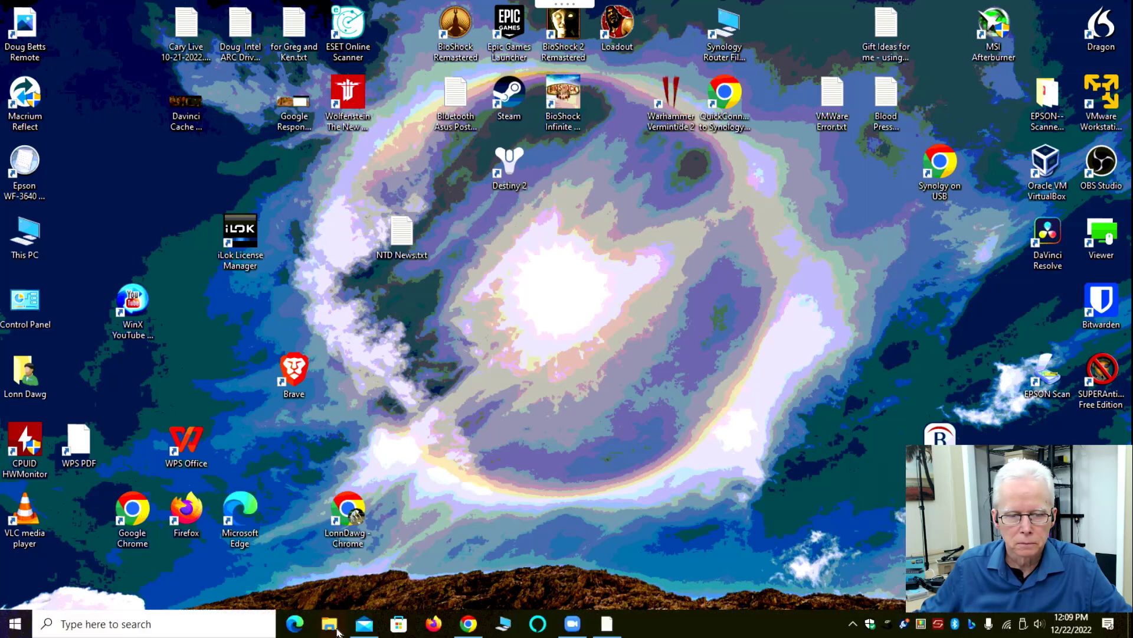
{"action": "left_click", "coordinate": [329, 625]}
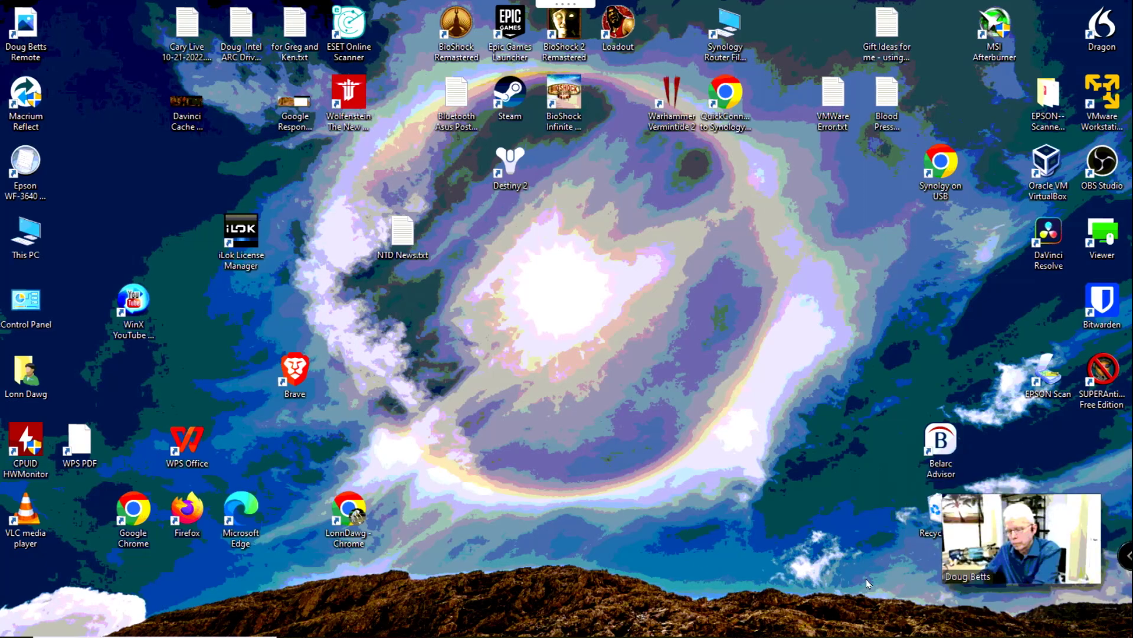
{"action": "mouse_move", "coordinate": [1102, 630]}
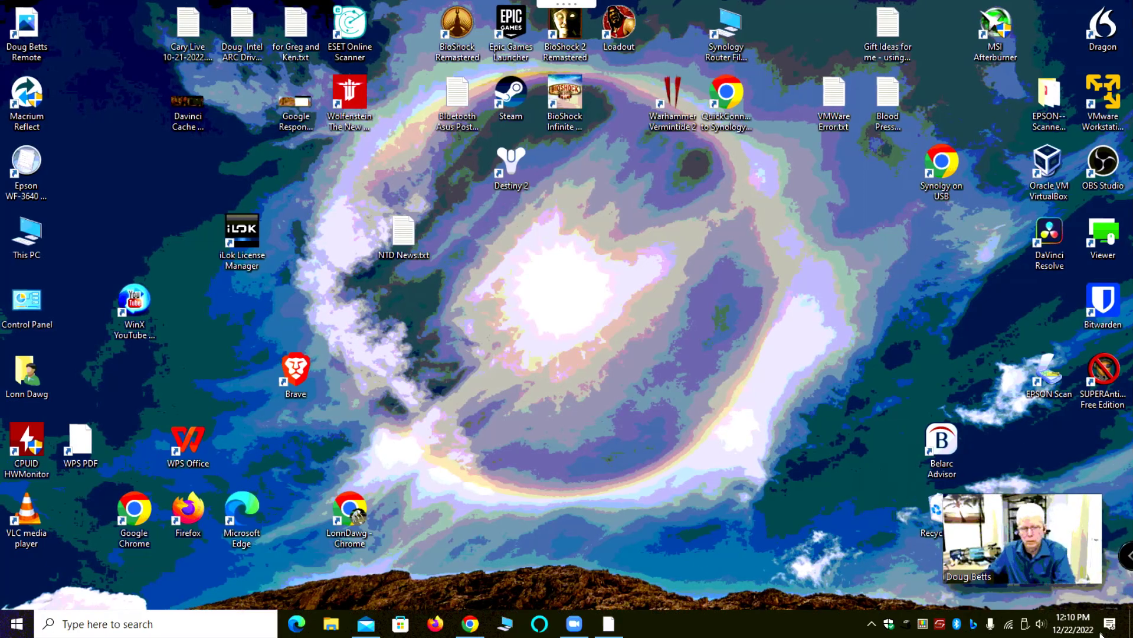
{"action": "left_click", "coordinate": [1025, 624]}
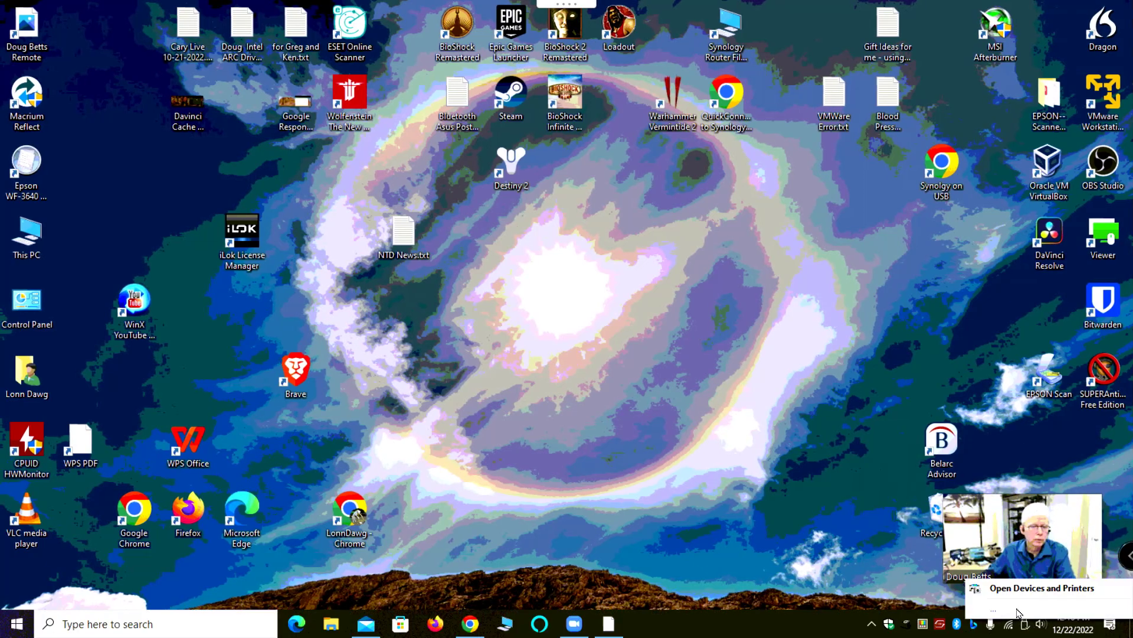
{"action": "left_click", "coordinate": [589, 374]}
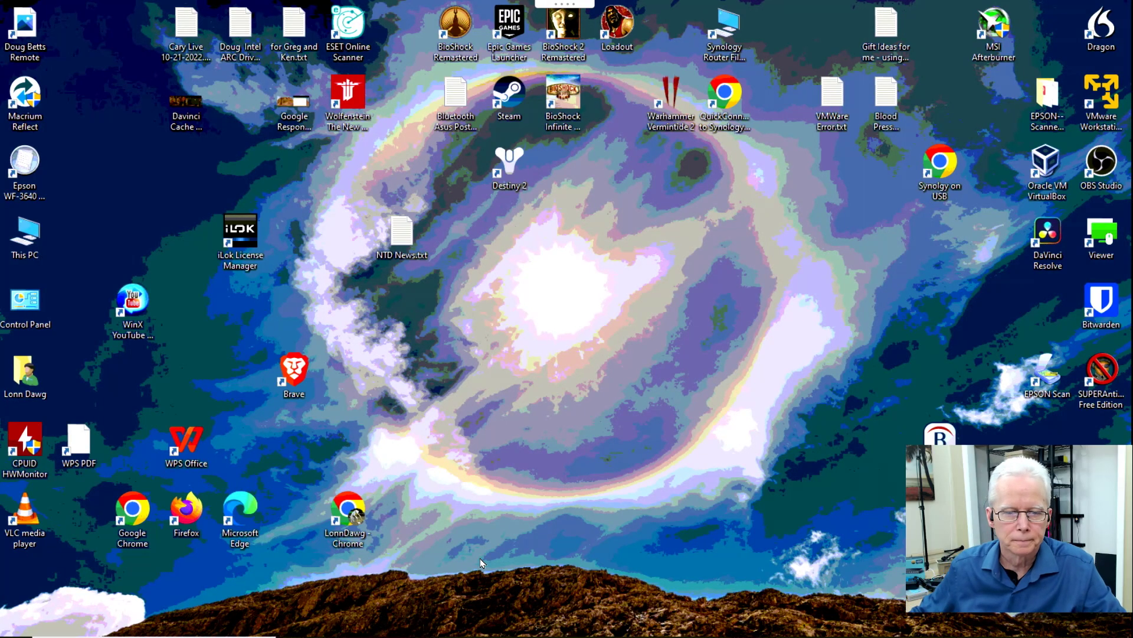
{"action": "mouse_move", "coordinate": [416, 636]}
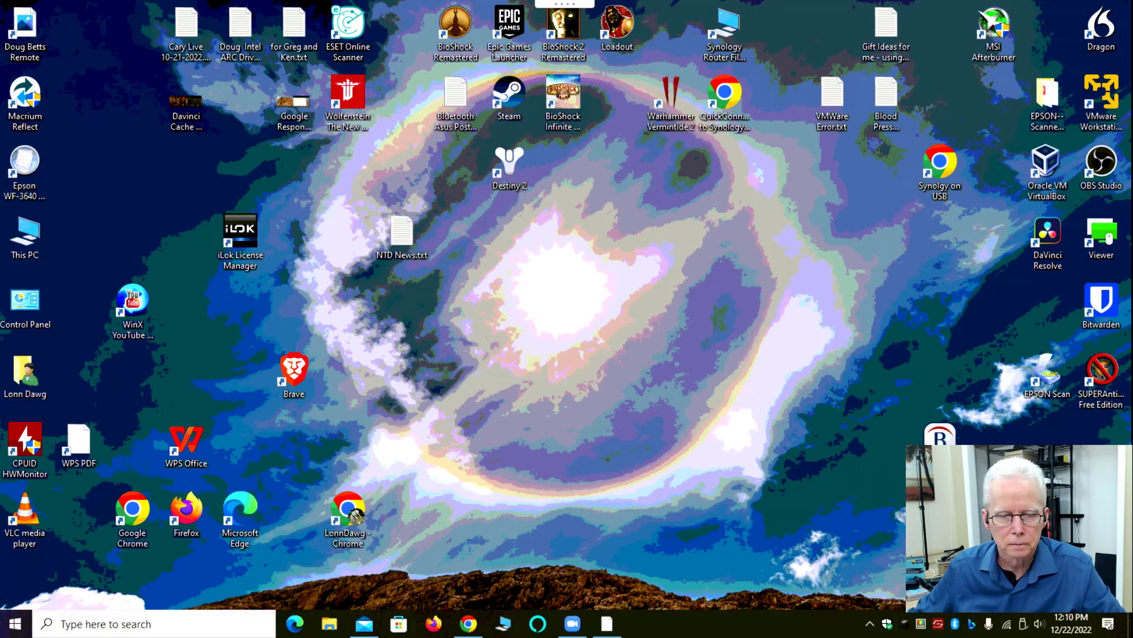
{"action": "left_click", "coordinate": [330, 624]}
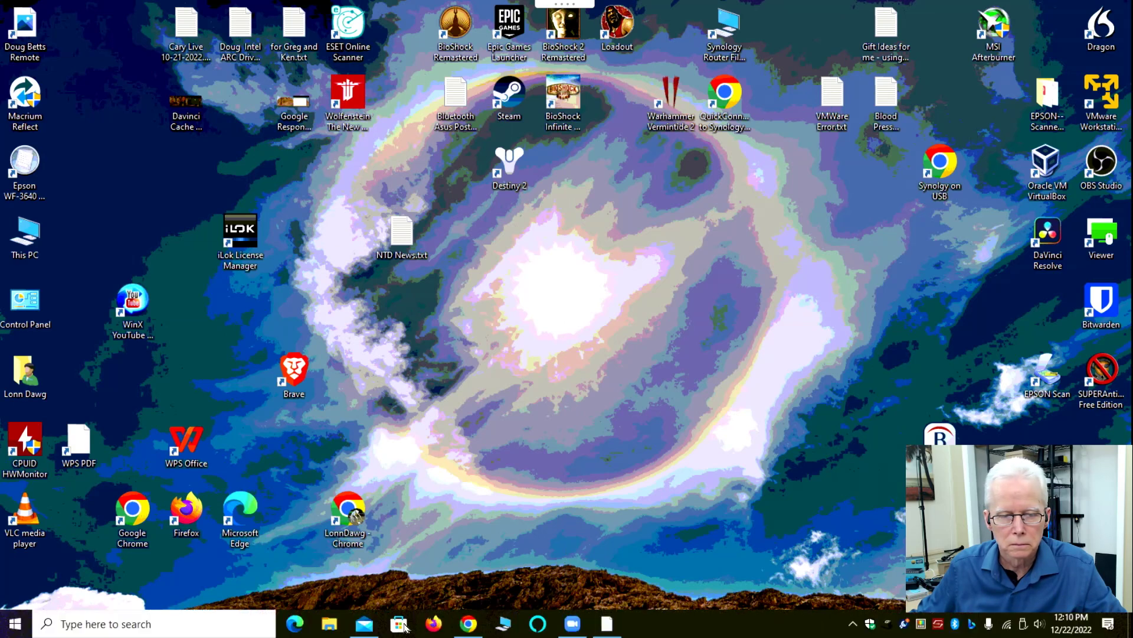
{"action": "left_click", "coordinate": [330, 624]}
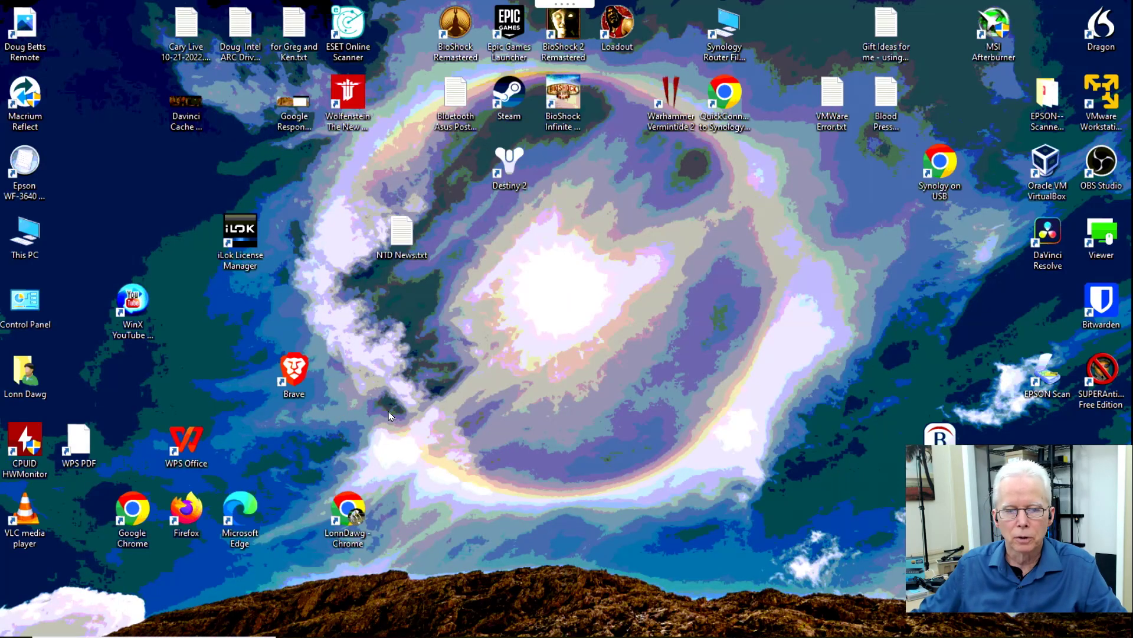
{"action": "mouse_move", "coordinate": [423, 629]}
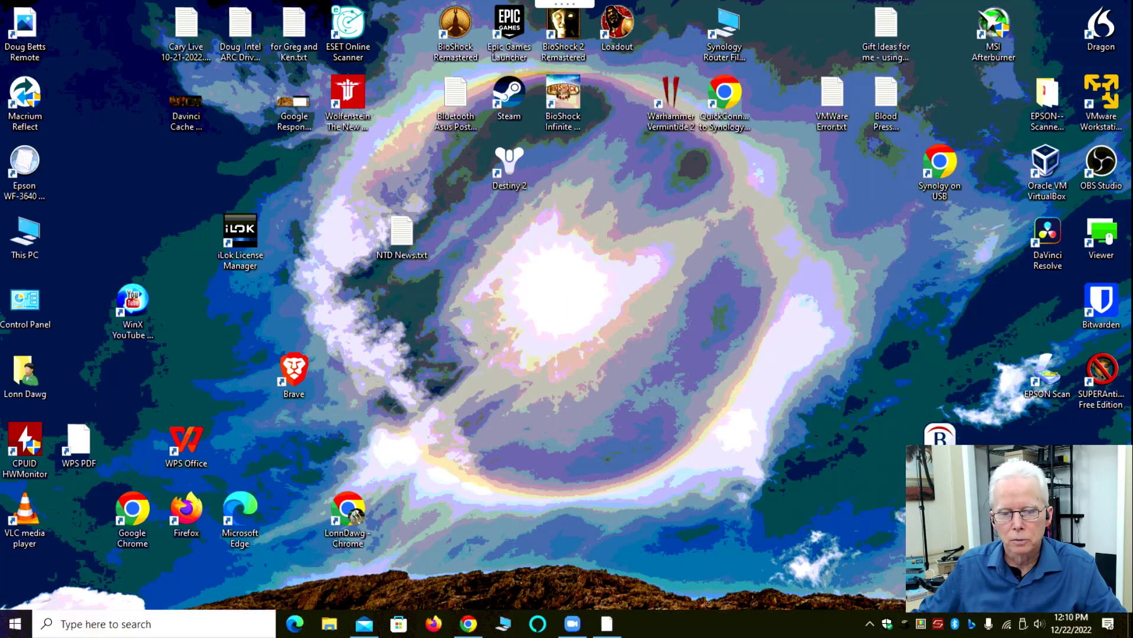
{"action": "mouse_move", "coordinate": [458, 633]}
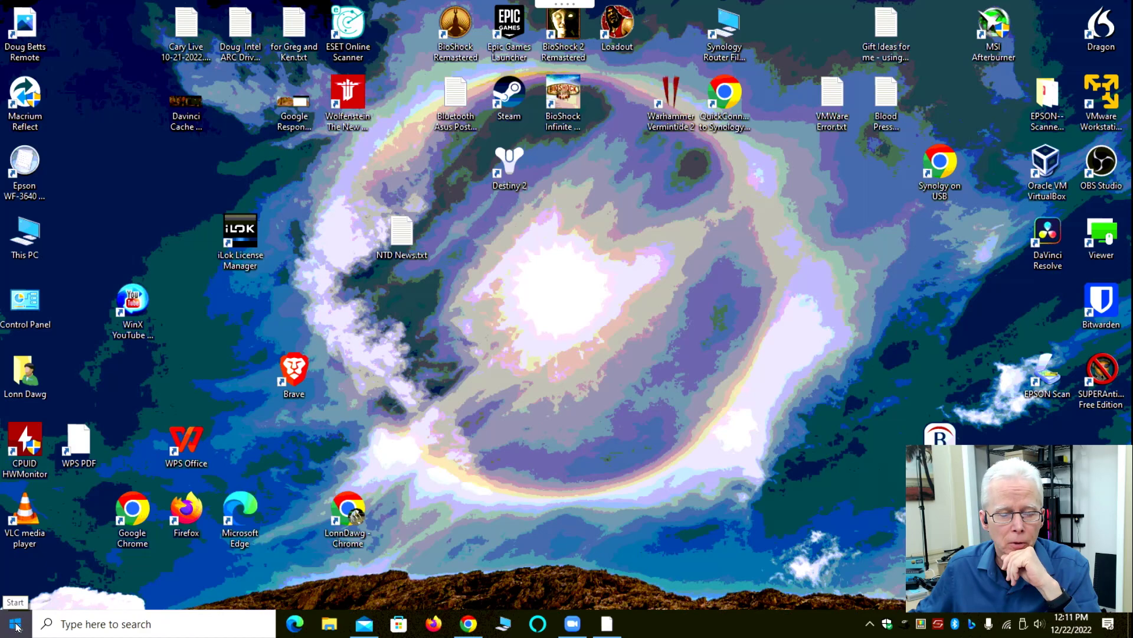
{"action": "left_click", "coordinate": [27, 620]}
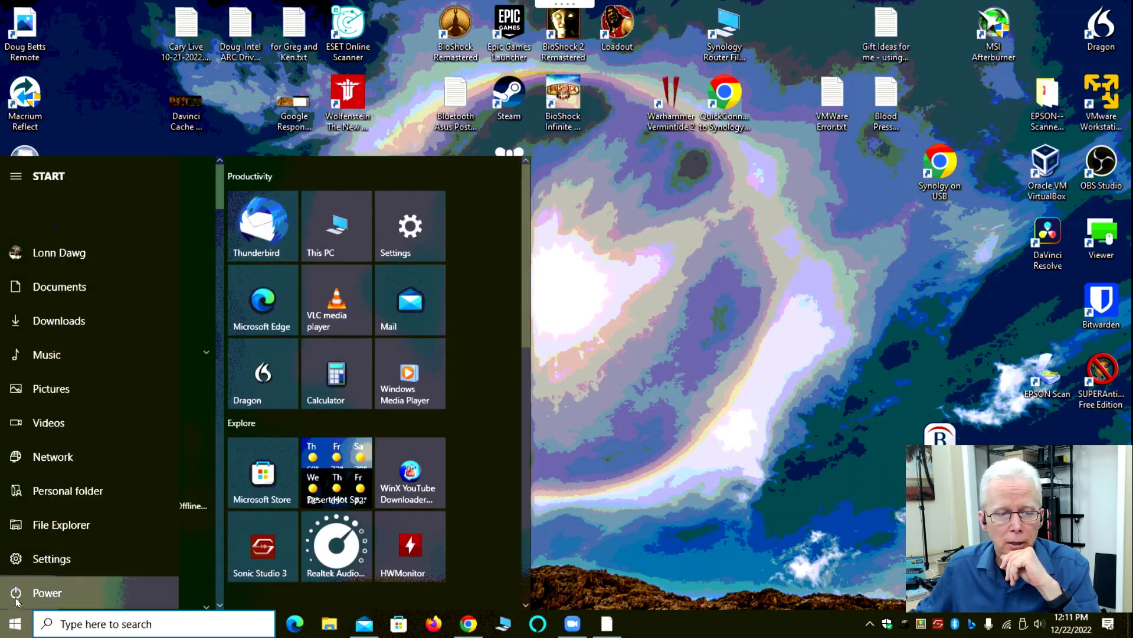
{"action": "left_click", "coordinate": [15, 592]}
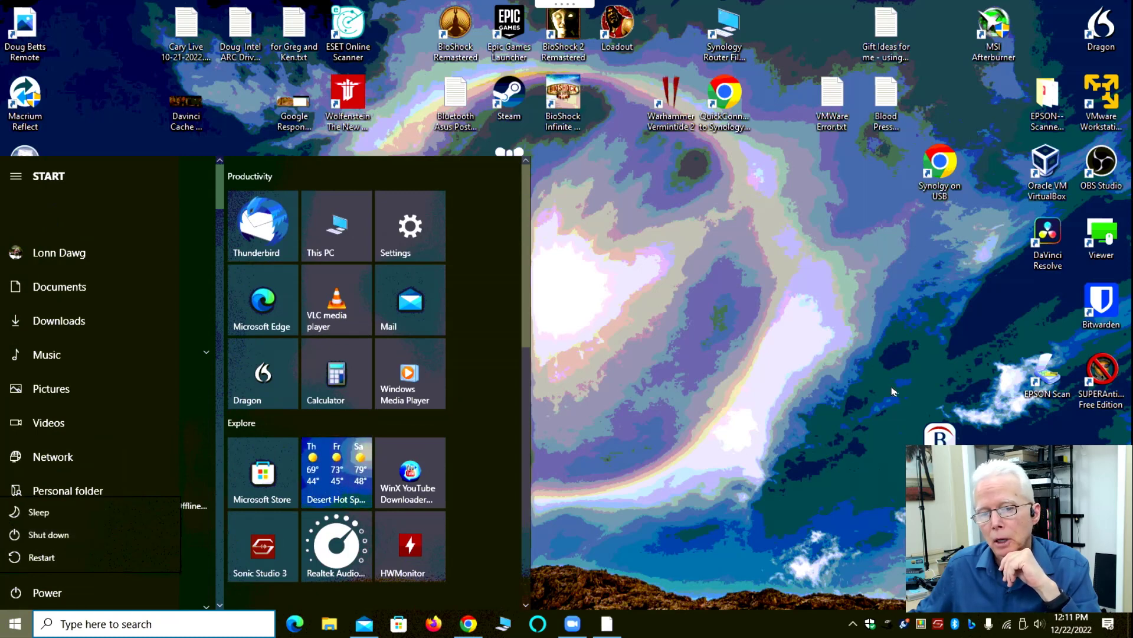
{"action": "left_click", "coordinate": [799, 410]}
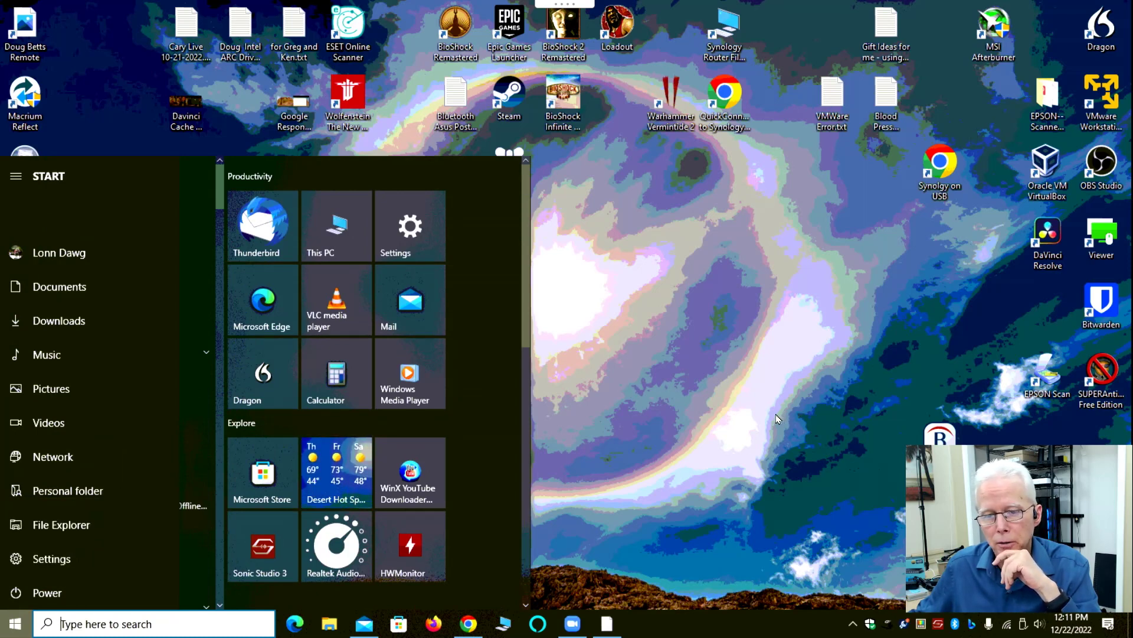
{"action": "left_click", "coordinate": [779, 416]}
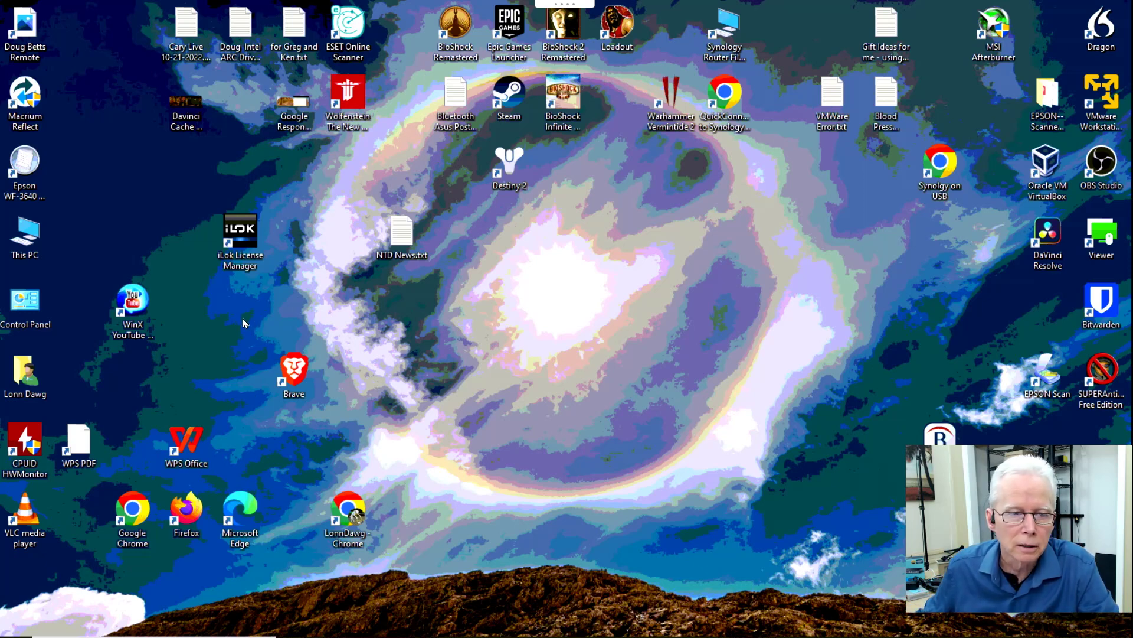
{"action": "double_click", "coordinate": [298, 379]}
{"action": "key", "text": "d"}
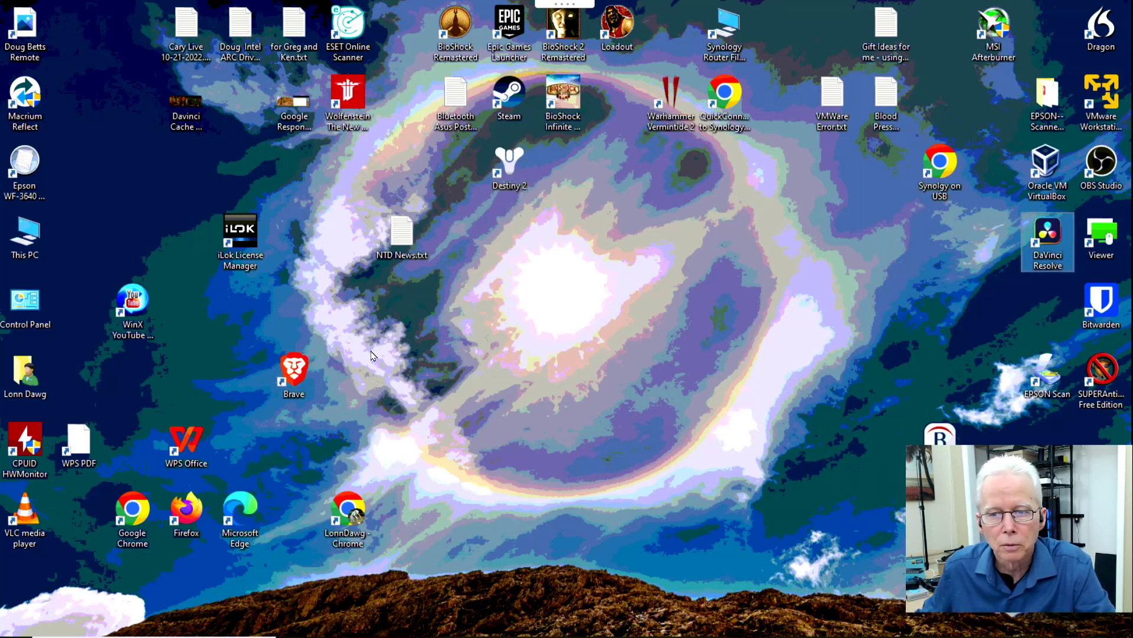
{"action": "key", "text": "d"}
{"action": "key", "text": "d"}
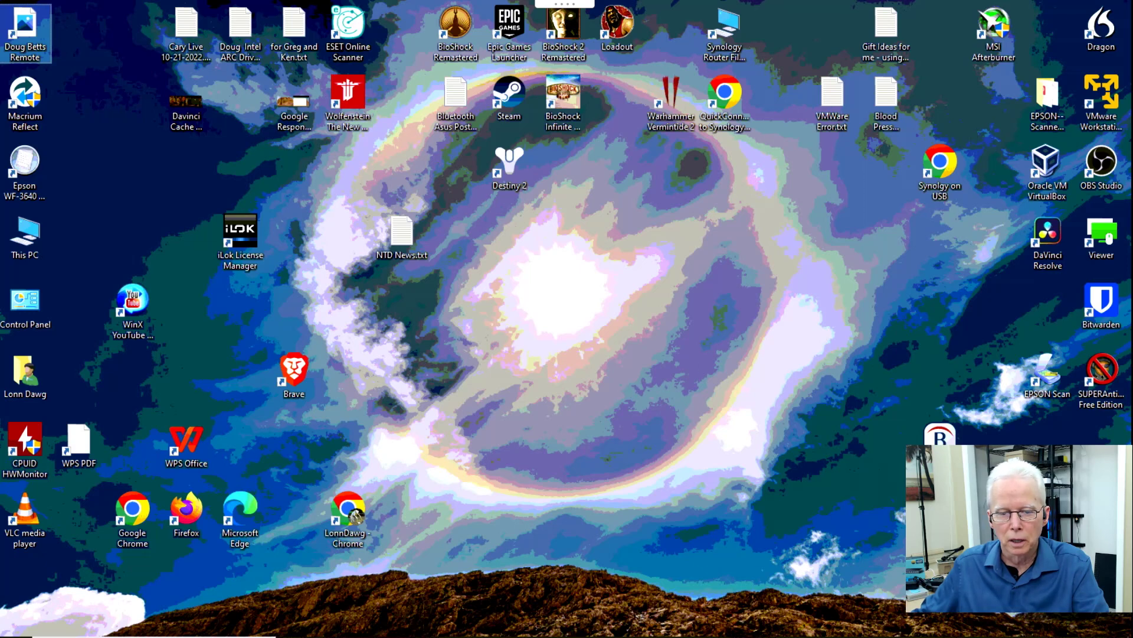
Close the running Google Chrome and Mail windows.
{"action": "mouse_move", "coordinate": [531, 636]}
{"action": "mouse_move", "coordinate": [471, 625]}
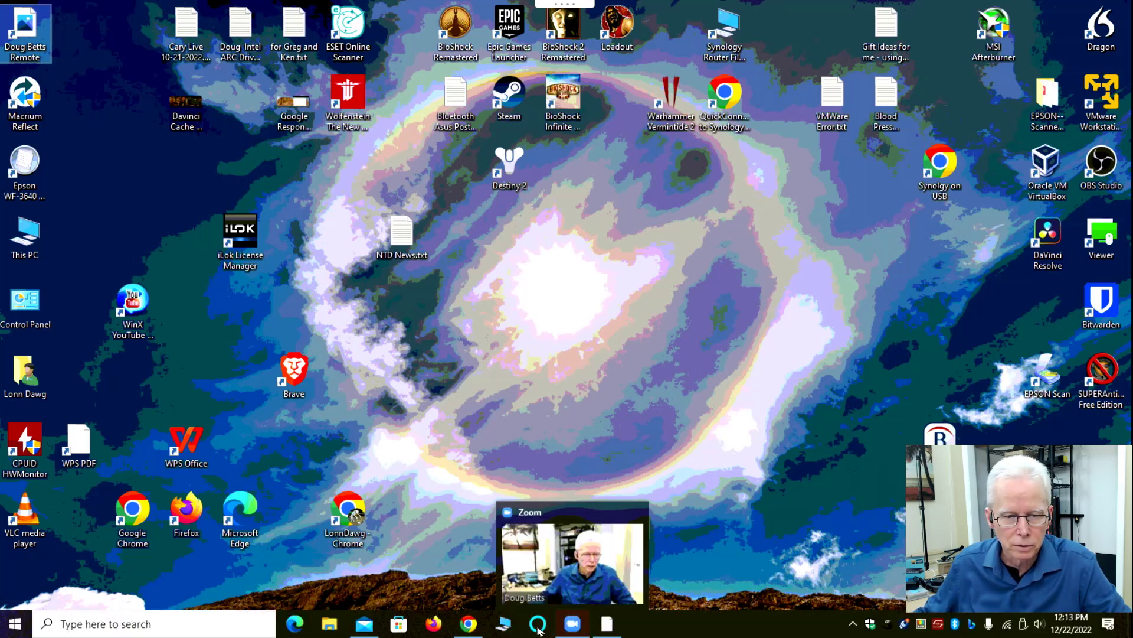
{"action": "right_click", "coordinate": [468, 627]}
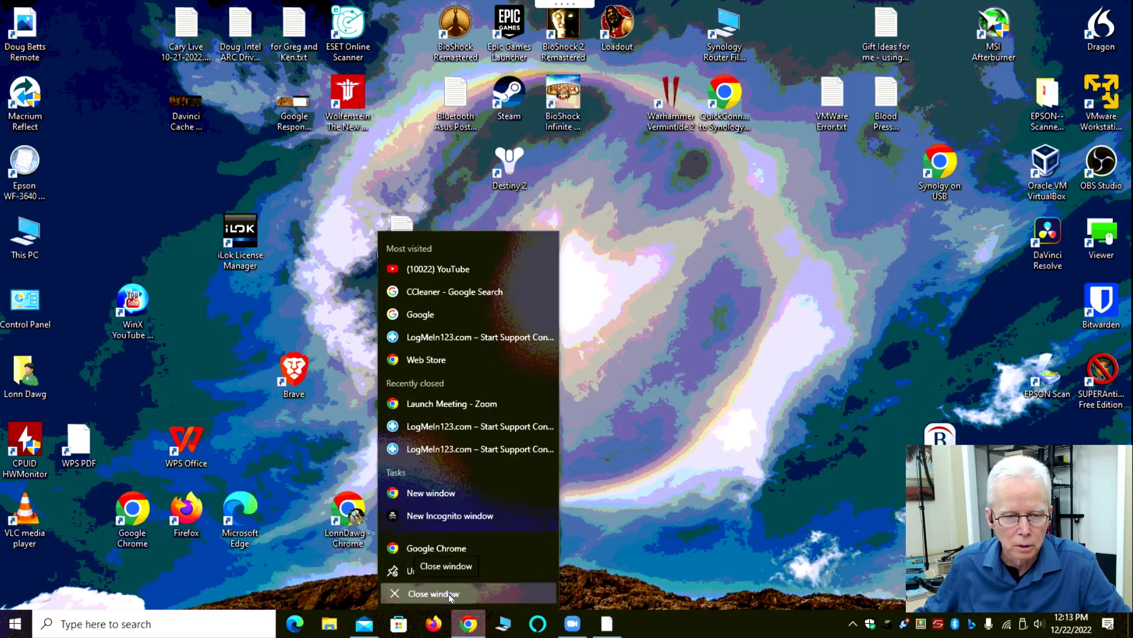
{"action": "left_click", "coordinate": [450, 595]}
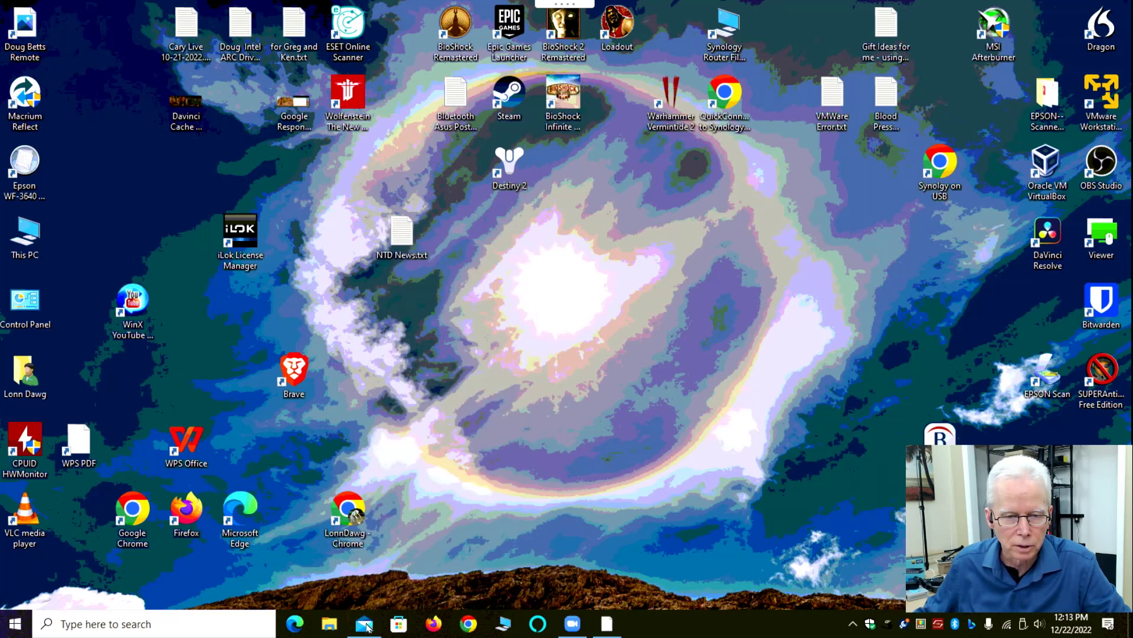
{"action": "right_click", "coordinate": [366, 627]}
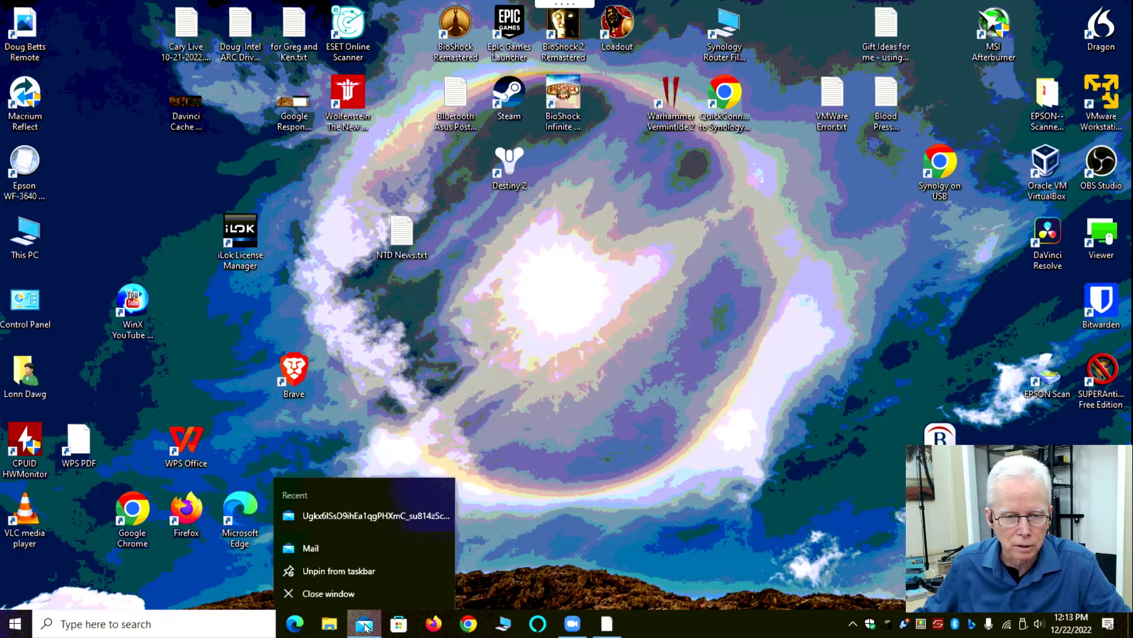
{"action": "left_click", "coordinate": [350, 593]}
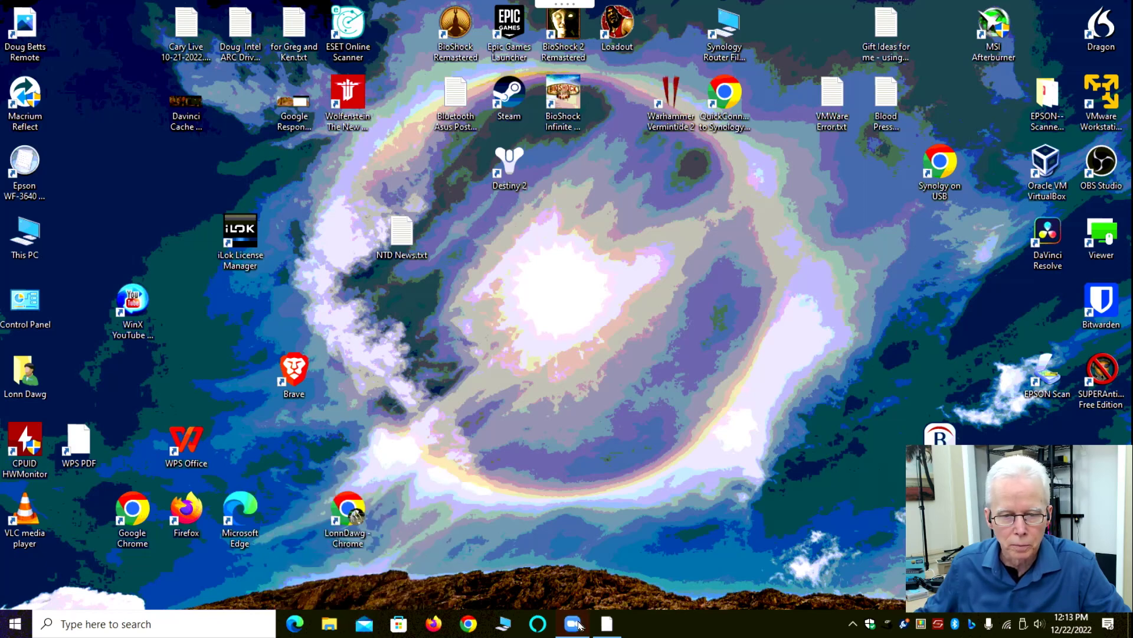
Shut down the remote computer.
{"action": "mouse_move", "coordinate": [604, 621]}
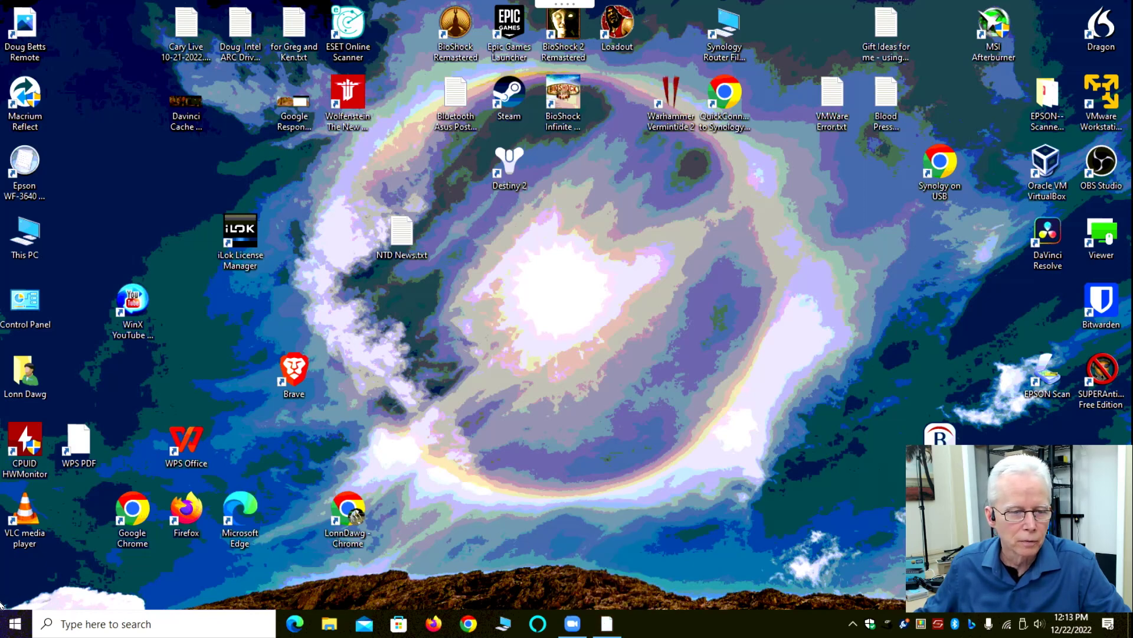
{"action": "left_click", "coordinate": [13, 623]}
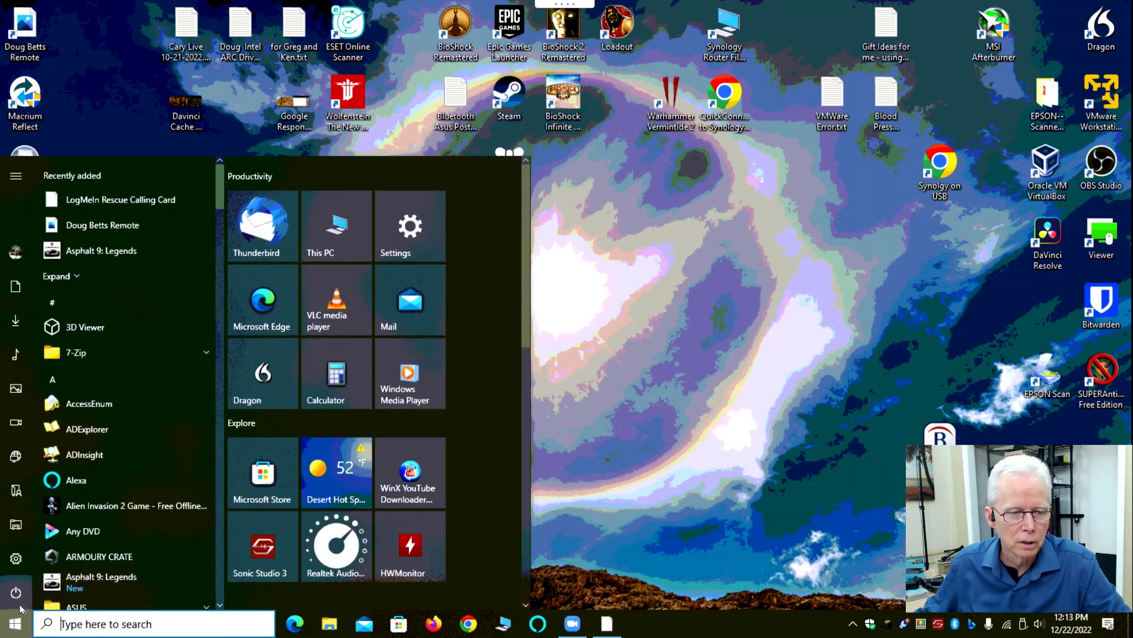
{"action": "left_click", "coordinate": [17, 593]}
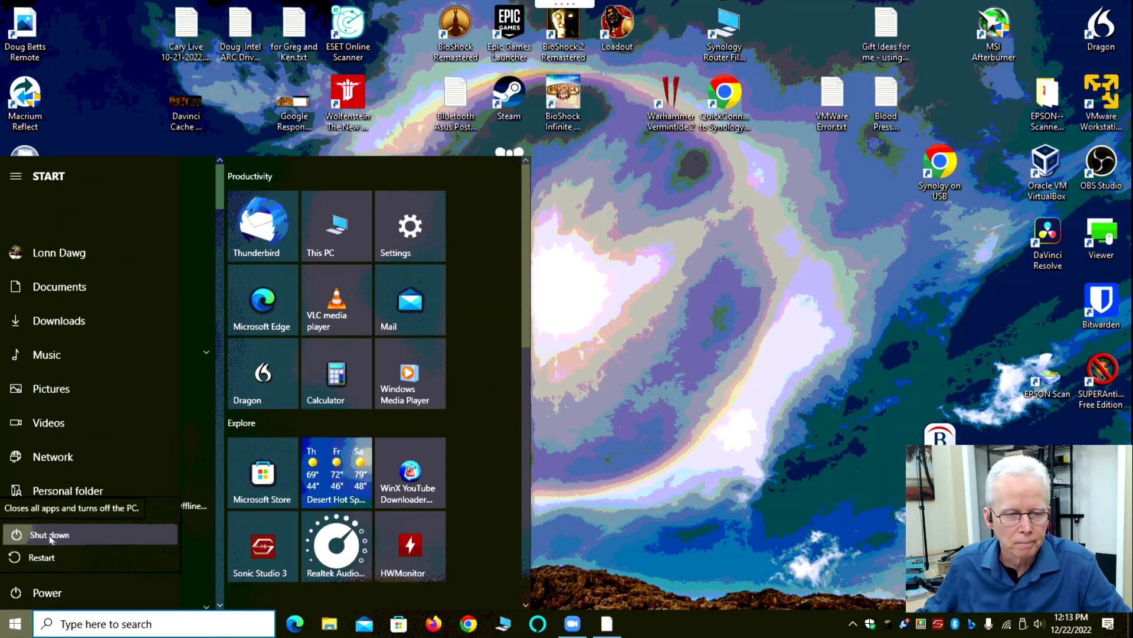
{"action": "left_click", "coordinate": [51, 537]}
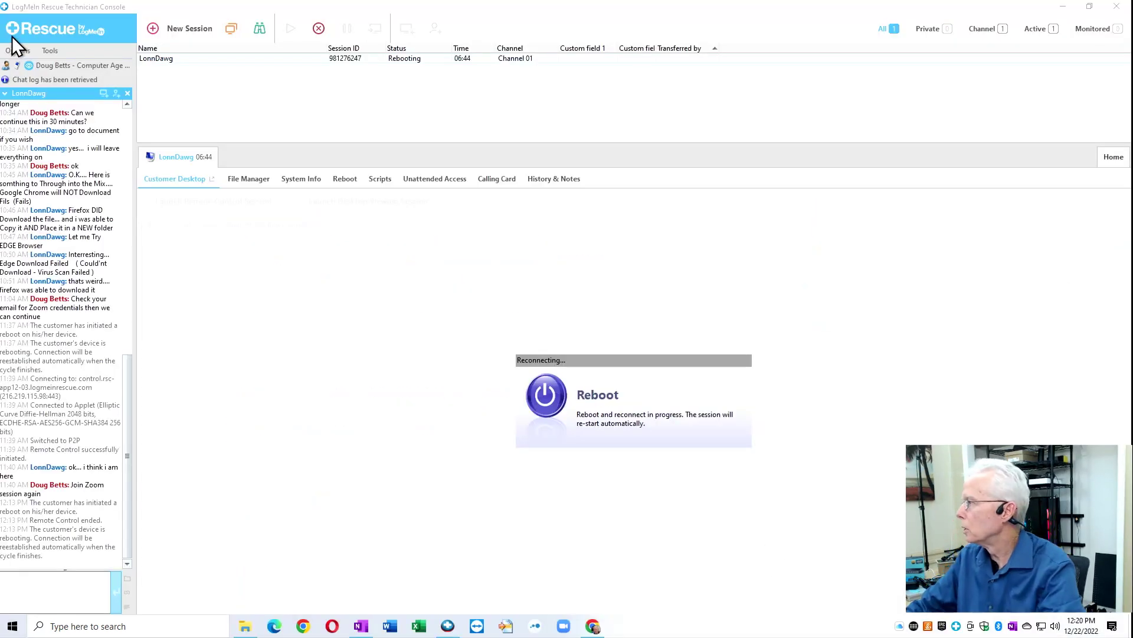
Switch to the LogMeIn Rescue Technician Console and end the rebooting customer session.
{"action": "right_click", "coordinate": [183, 59]}
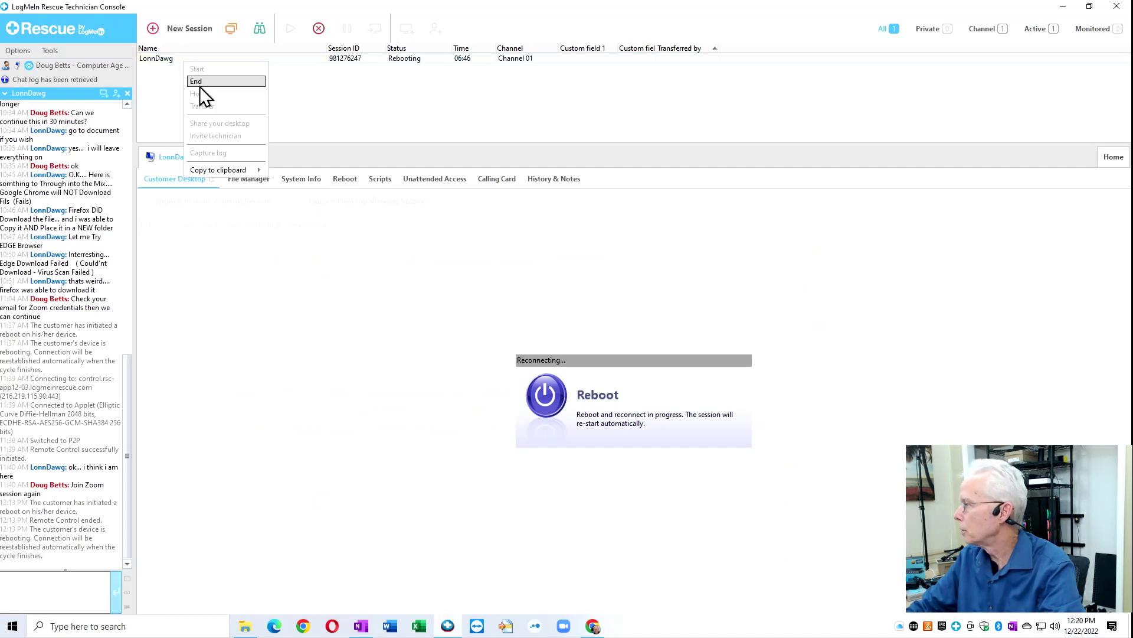
{"action": "left_click", "coordinate": [199, 84]}
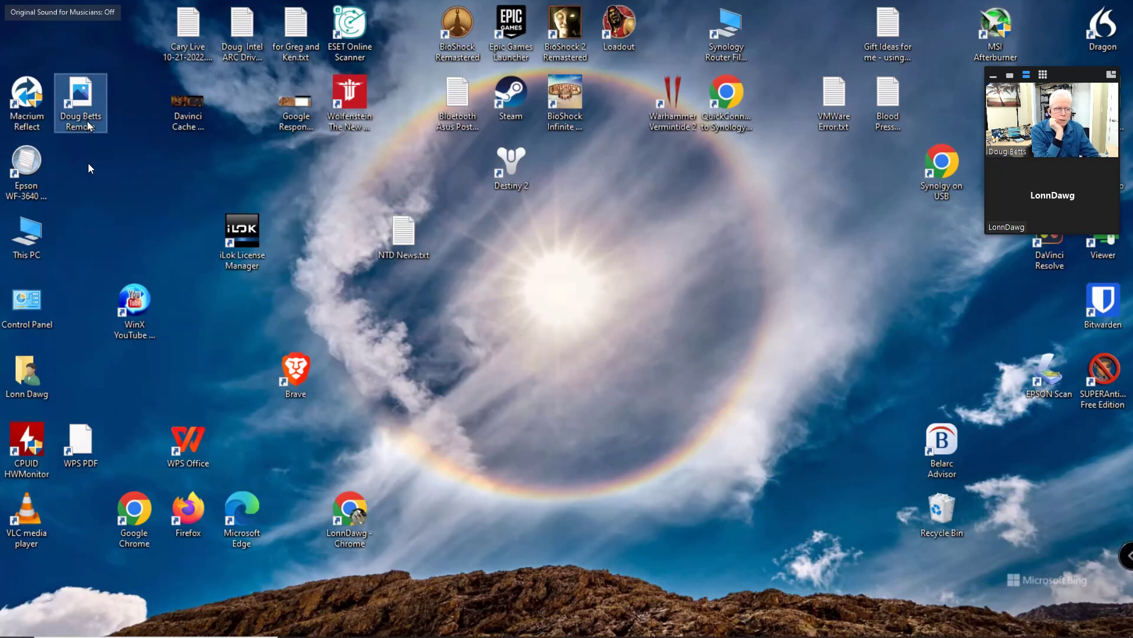
Switch to the Google Chrome window with the Zoom post-attendee page.
{"action": "key", "text": "alt+Tab"}
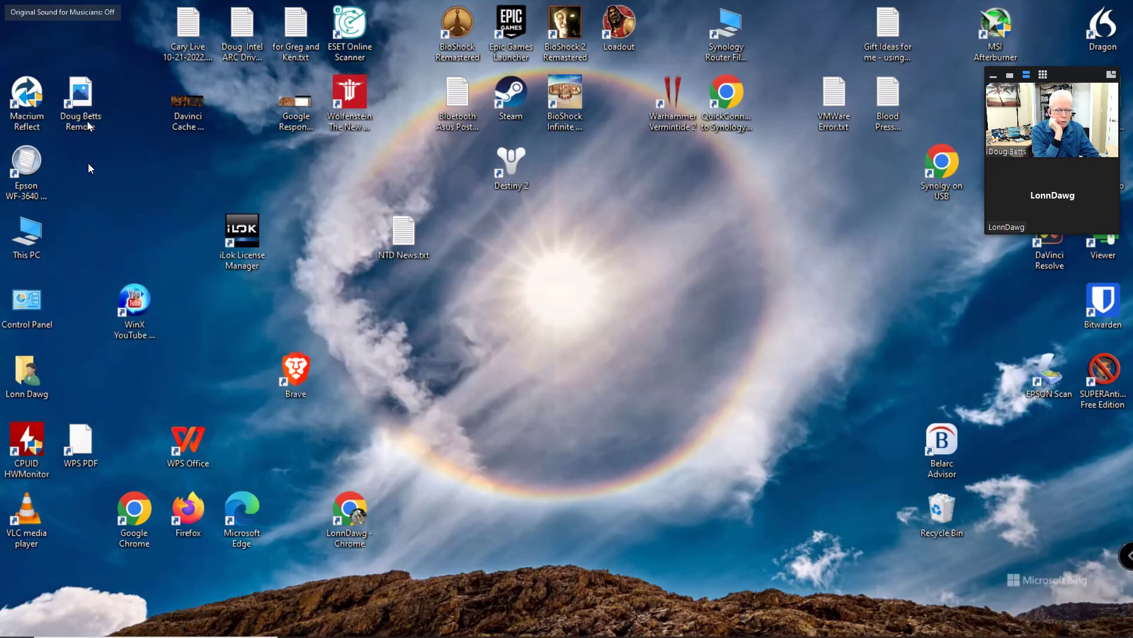
{"action": "key", "text": "alt+Tab"}
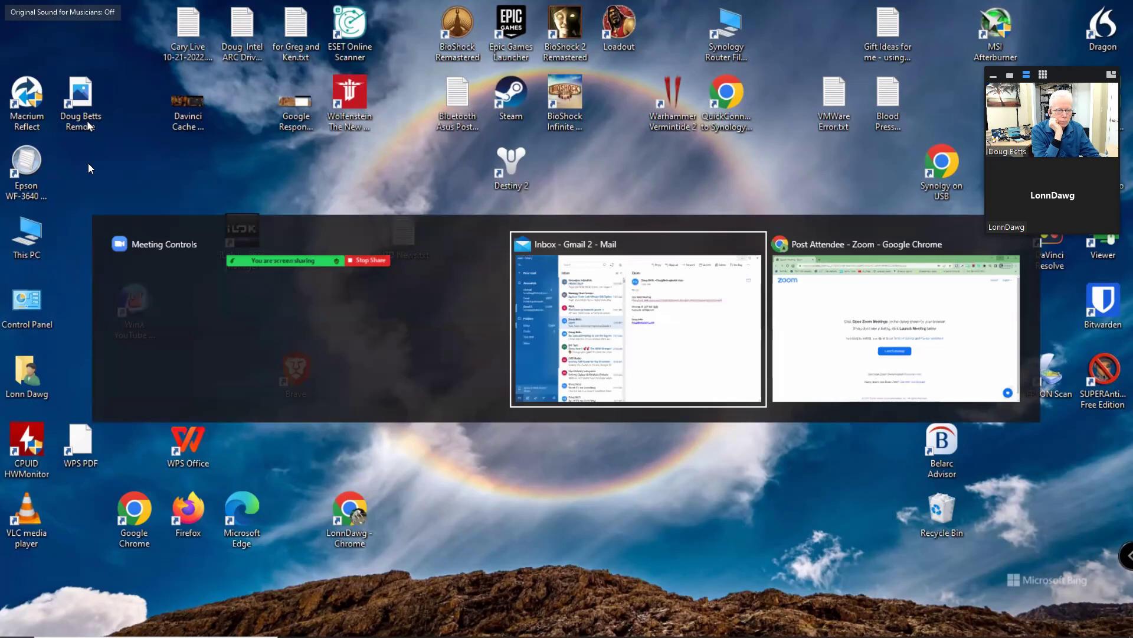
{"action": "key", "text": "Tab"}
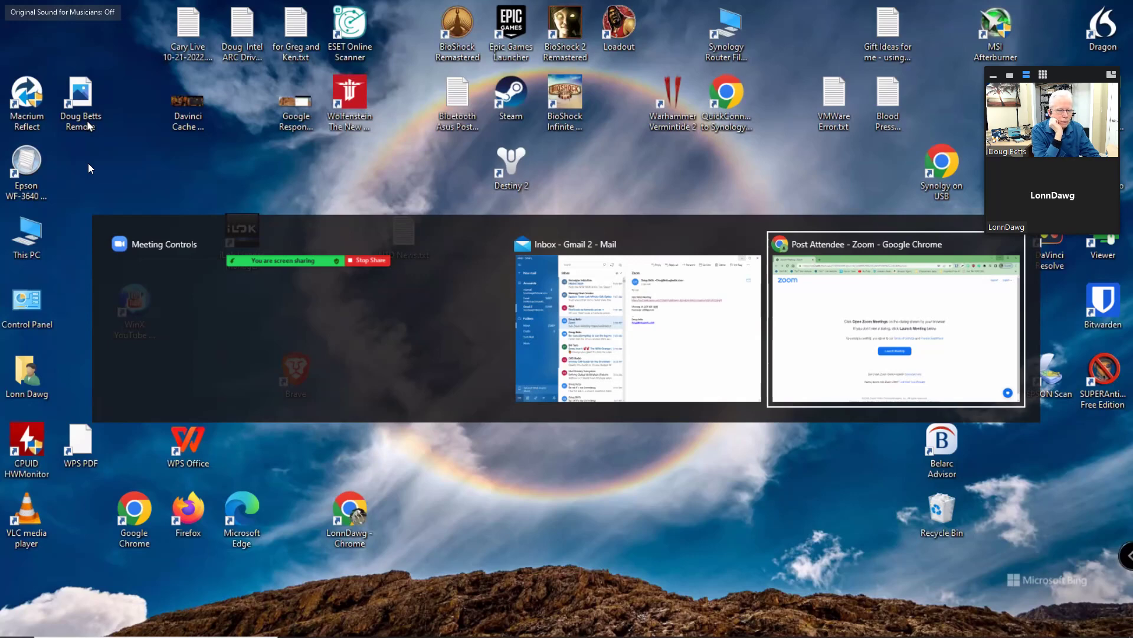
{"action": "key", "text": "alt+Tab"}
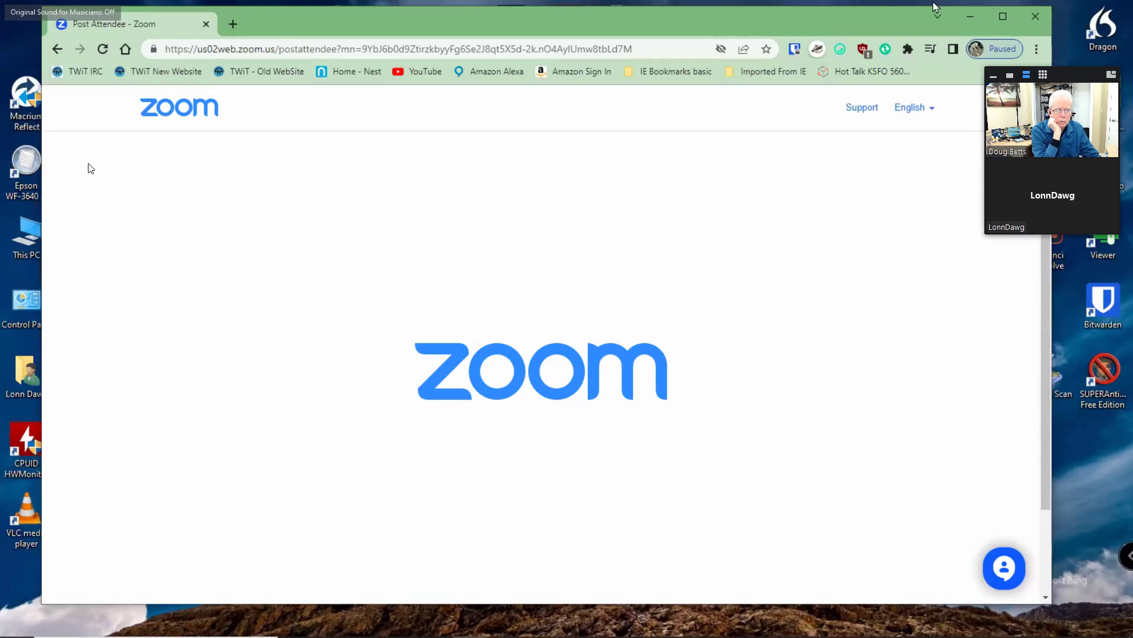
Minimize the browser window and try to launch the remote support shortcut on the desktop.
{"action": "left_click", "coordinate": [968, 18]}
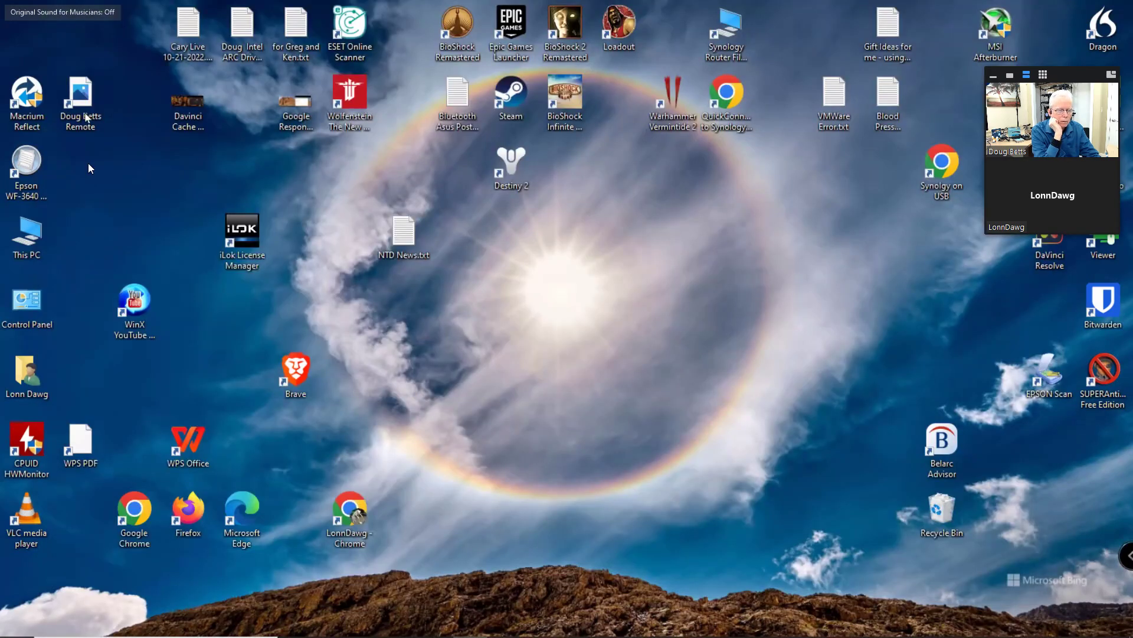
{"action": "left_click", "coordinate": [72, 121]}
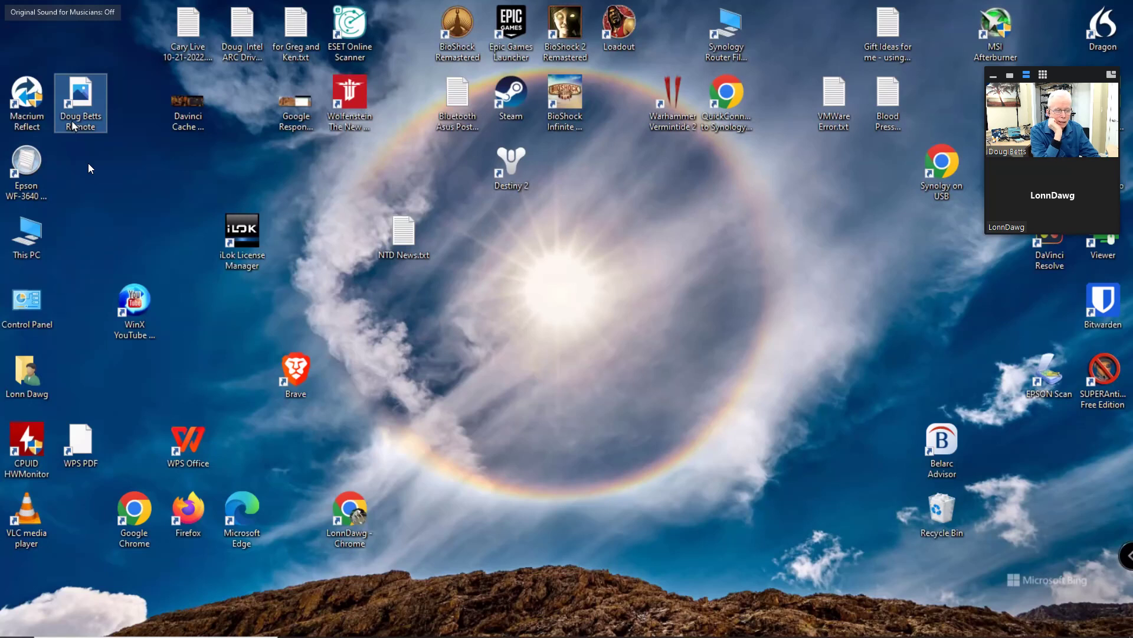
{"action": "left_click", "coordinate": [72, 122]}
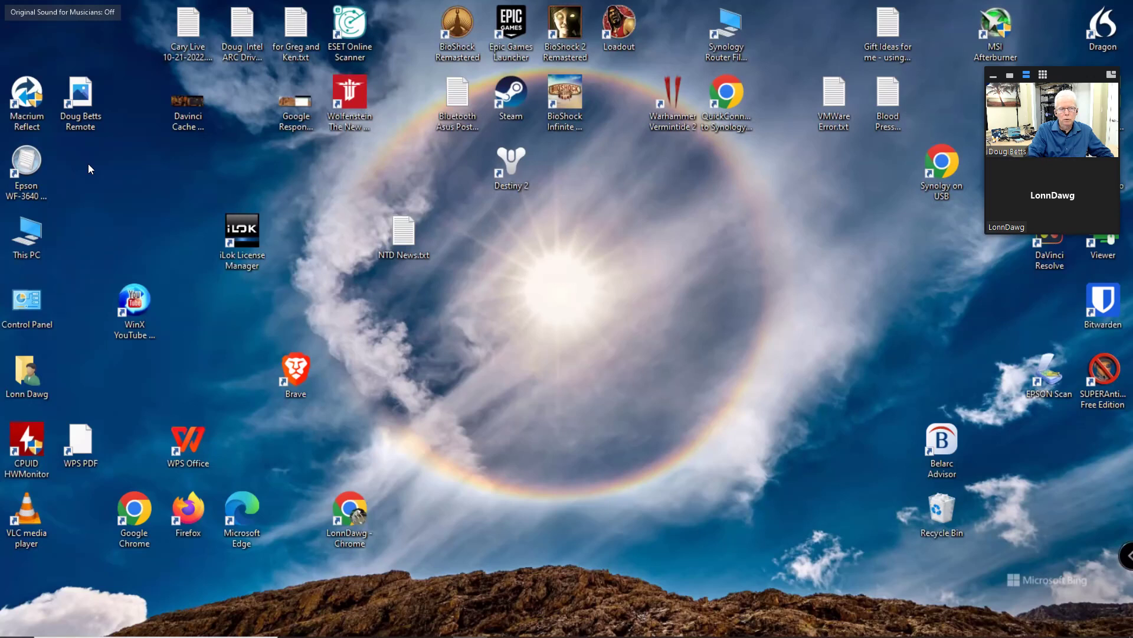
{"action": "left_click", "coordinate": [88, 105]}
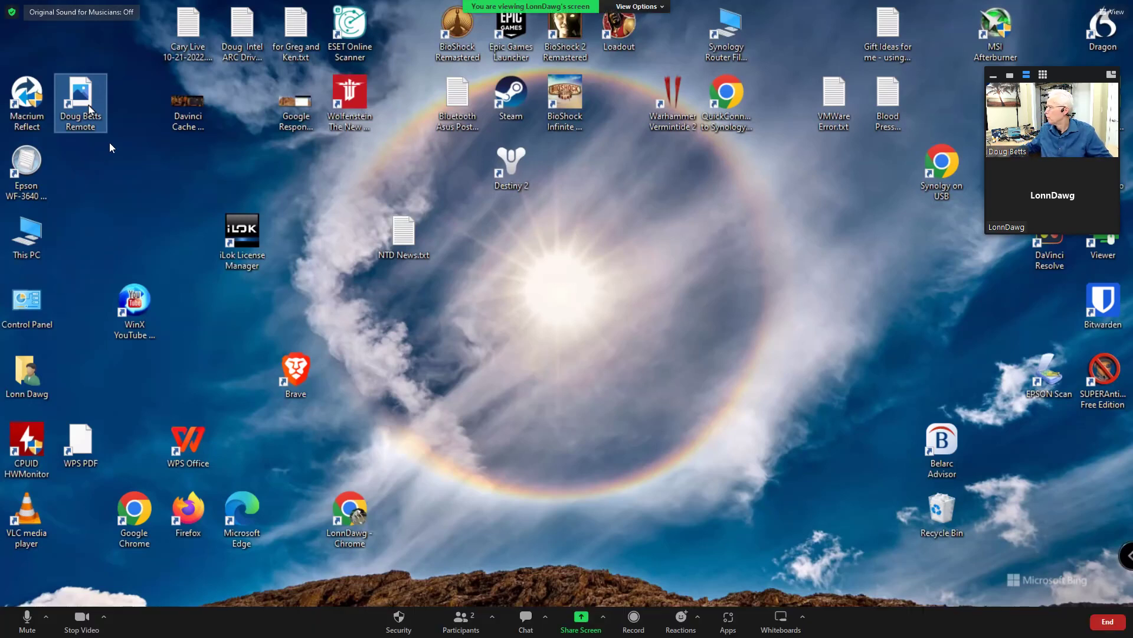
Examine the running apps, background processes and Windows processes in Task Manager for a stuck remote support process.
{"action": "key", "text": "ctrl+shift+Escape"}
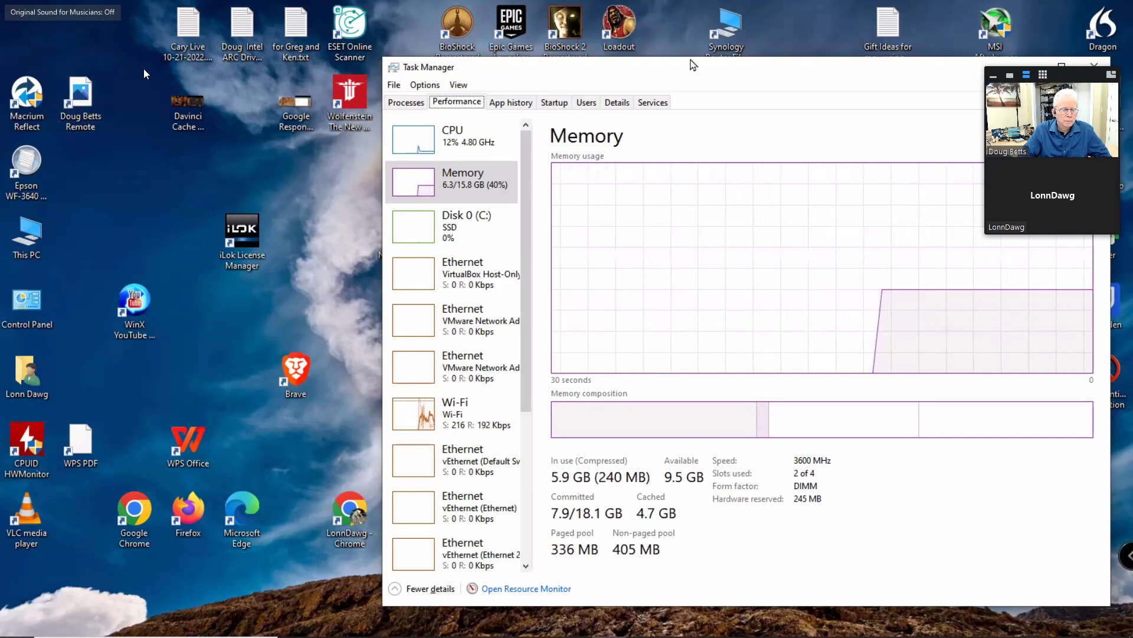
{"action": "left_click_drag", "start_coordinate": [694, 65], "coordinate": [530, 80]}
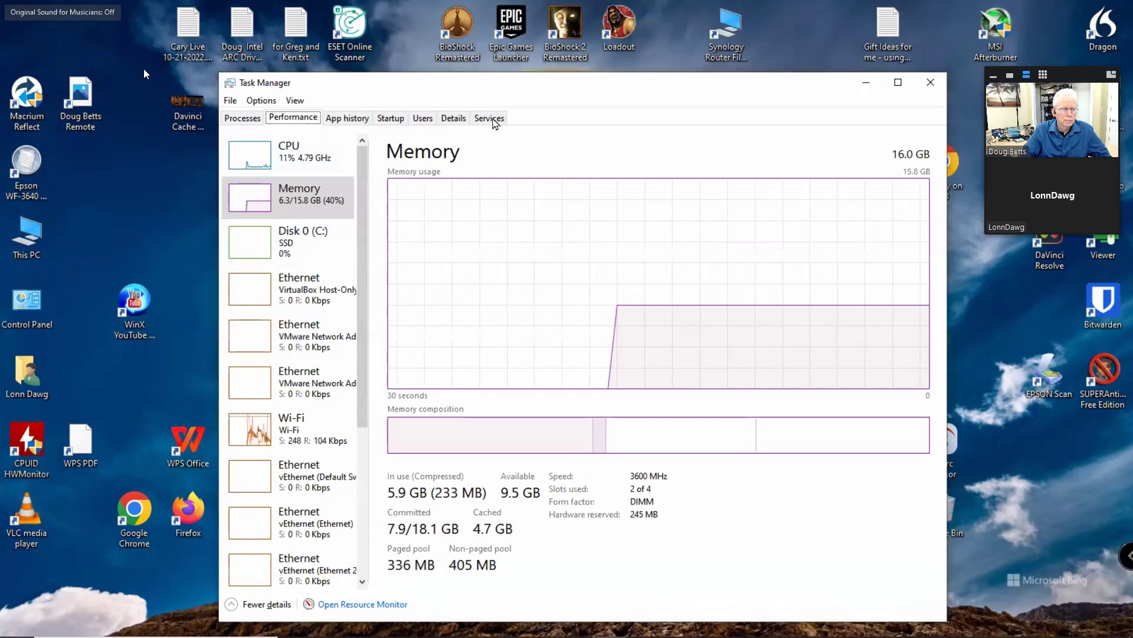
{"action": "left_click", "coordinate": [246, 119]}
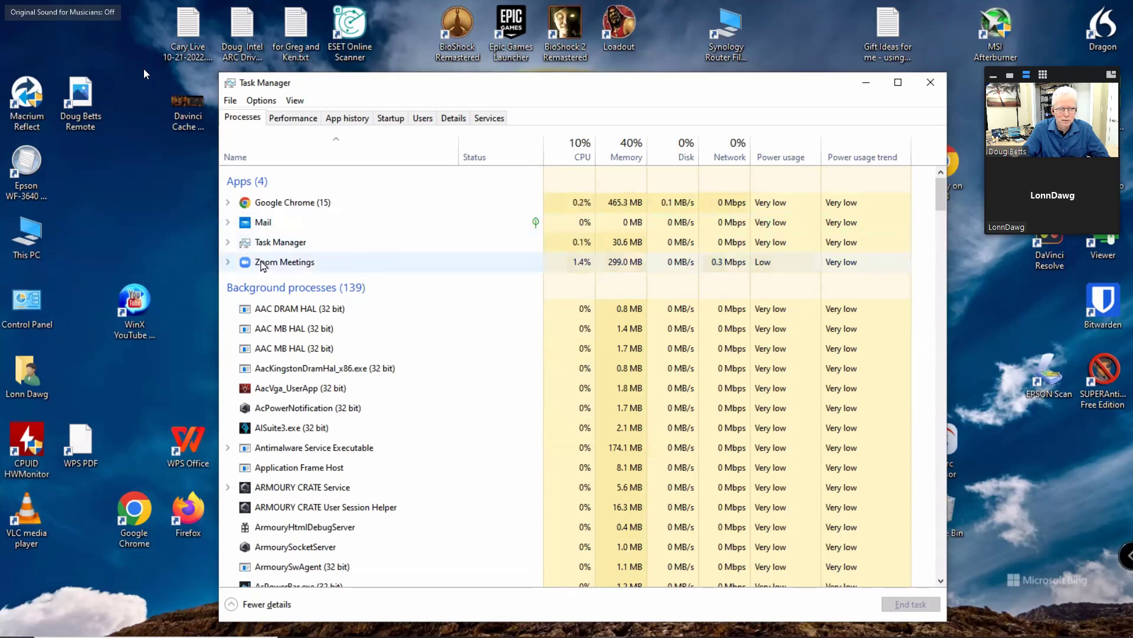
{"action": "scroll", "coordinate": [273, 295], "scroll_direction": "down", "scroll_amount": 1}
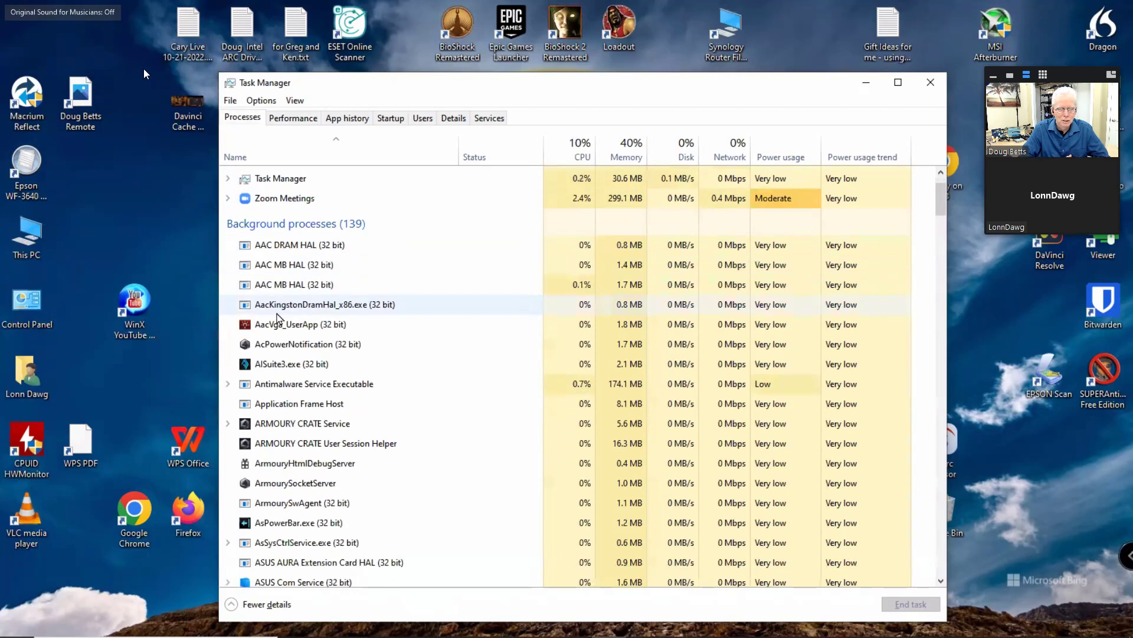
{"action": "scroll", "coordinate": [278, 318], "scroll_direction": "down", "scroll_amount": 8}
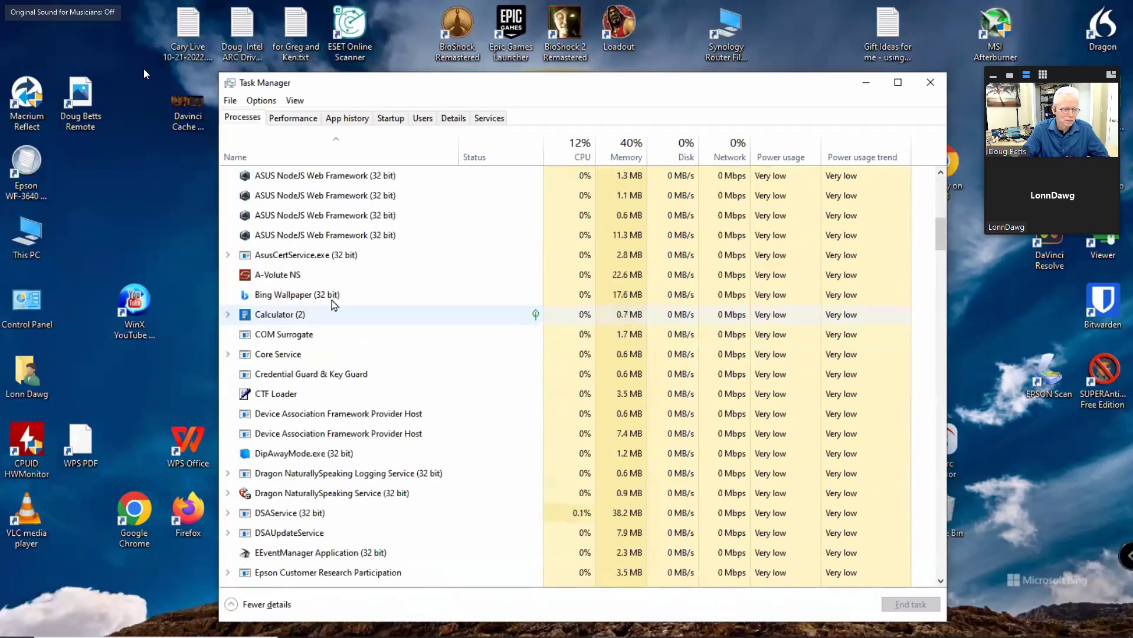
{"action": "scroll", "coordinate": [334, 304], "scroll_direction": "down", "scroll_amount": 7}
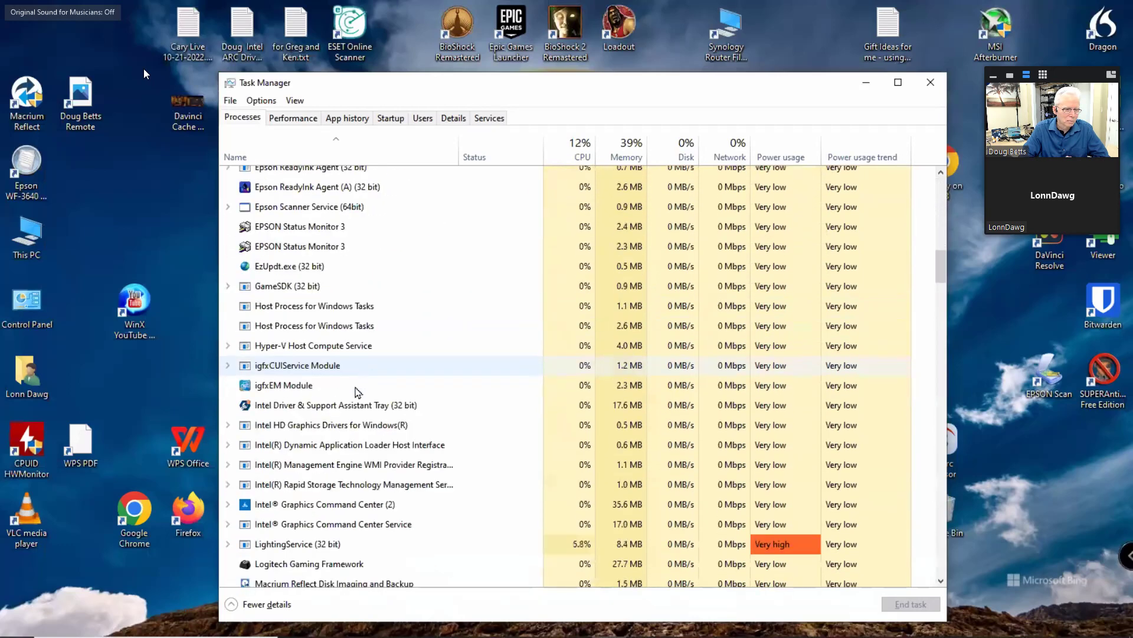
{"action": "scroll", "coordinate": [358, 391], "scroll_direction": "down", "scroll_amount": 2}
{"action": "scroll", "coordinate": [354, 402], "scroll_direction": "down", "scroll_amount": 1}
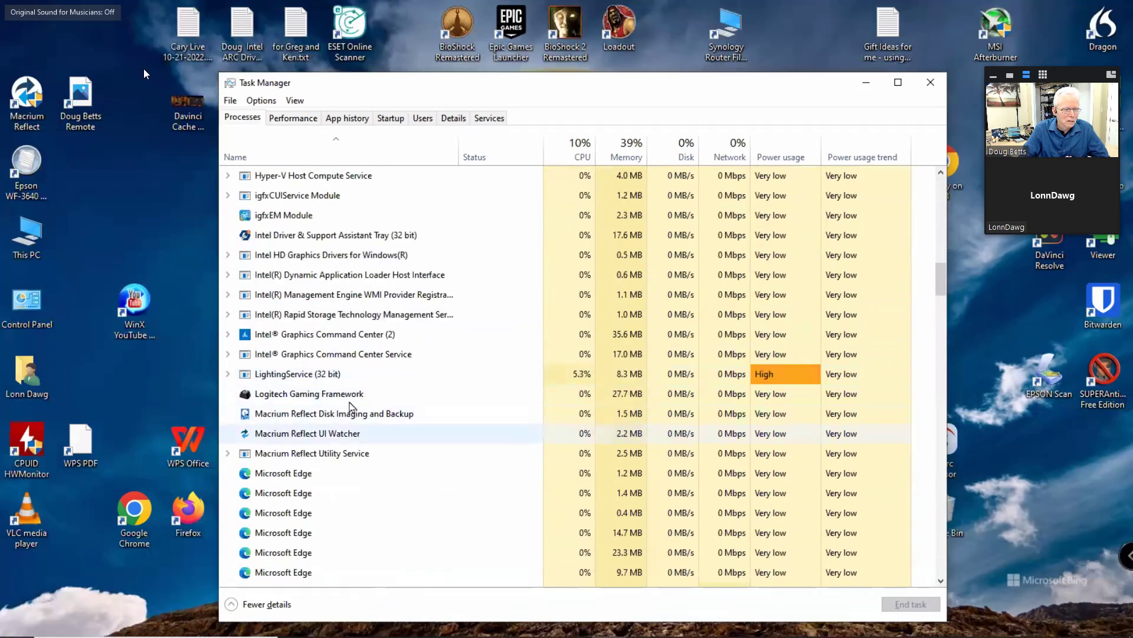
{"action": "scroll", "coordinate": [351, 411], "scroll_direction": "down", "scroll_amount": 1}
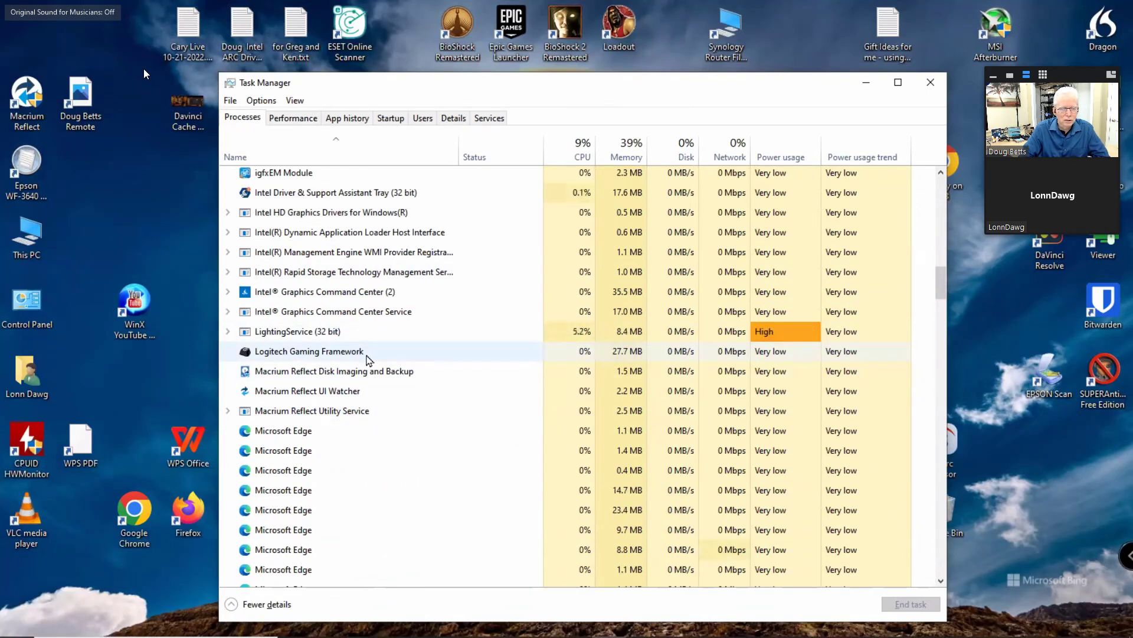
{"action": "scroll", "coordinate": [371, 357], "scroll_direction": "down", "scroll_amount": 3}
{"action": "scroll", "coordinate": [395, 403], "scroll_direction": "down", "scroll_amount": 4}
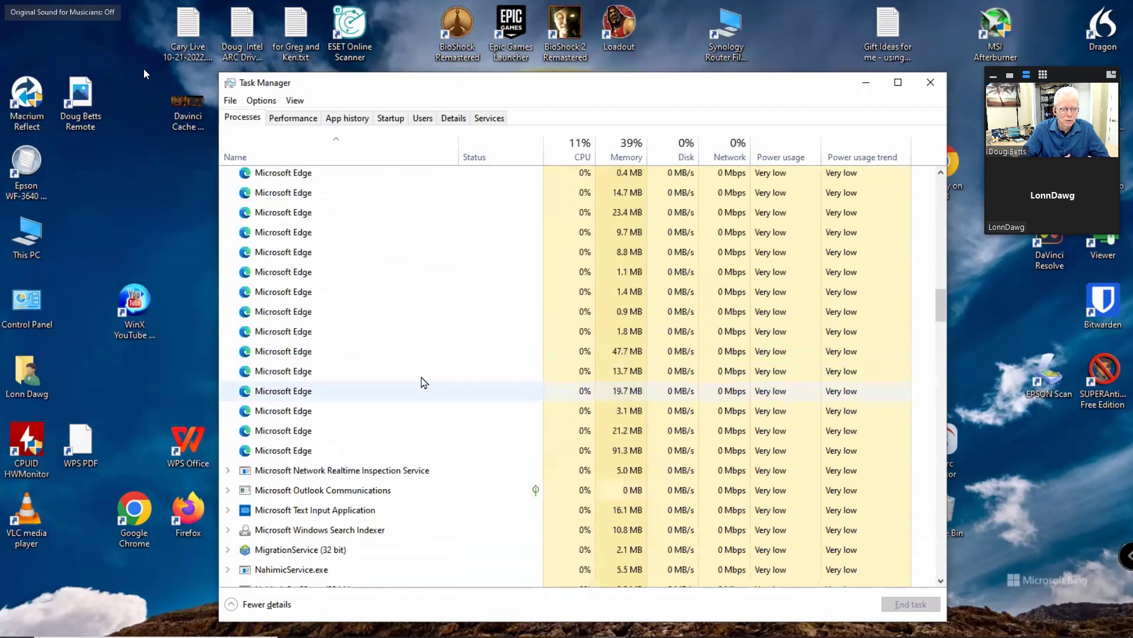
{"action": "scroll", "coordinate": [428, 385], "scroll_direction": "up", "scroll_amount": 3}
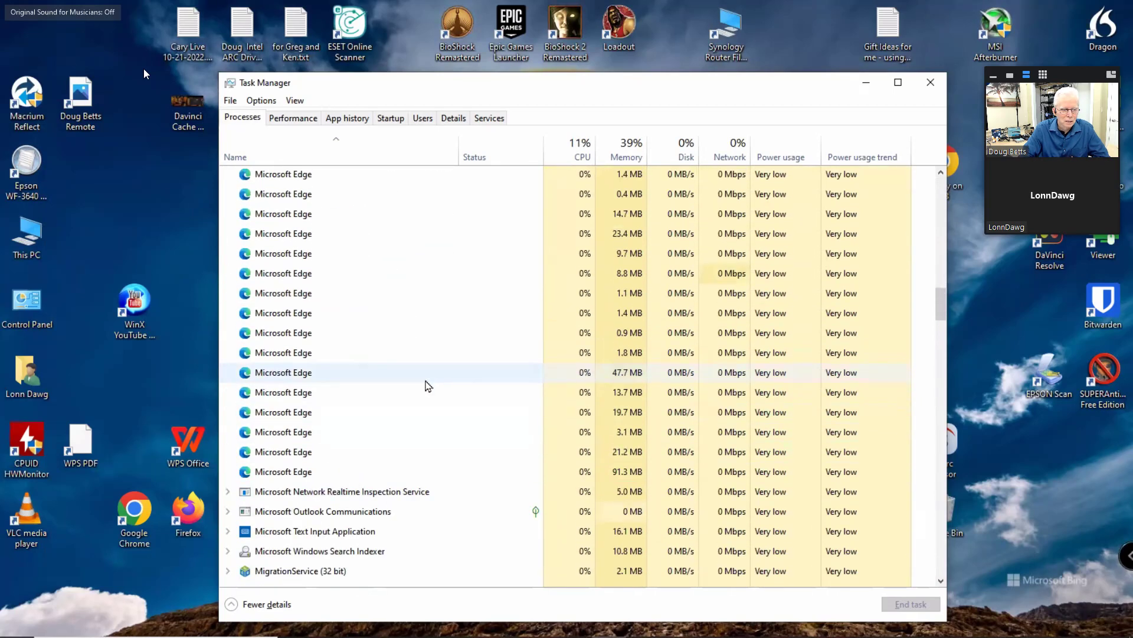
{"action": "scroll", "coordinate": [430, 378], "scroll_direction": "down", "scroll_amount": 2}
{"action": "scroll", "coordinate": [429, 378], "scroll_direction": "down", "scroll_amount": 4}
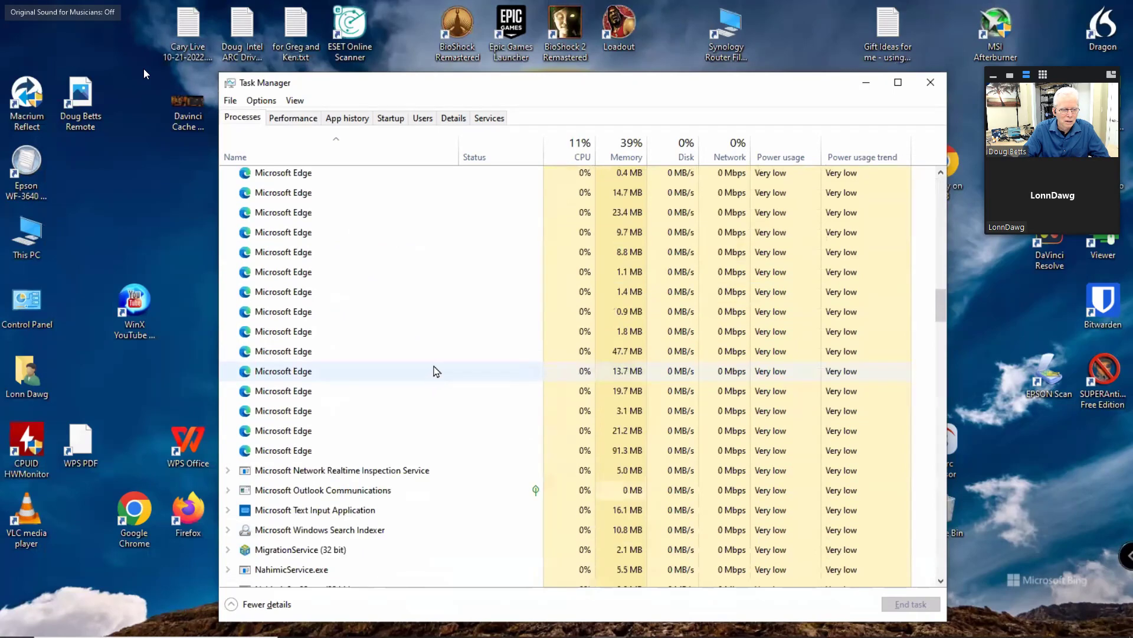
{"action": "scroll", "coordinate": [448, 396], "scroll_direction": "down", "scroll_amount": 5}
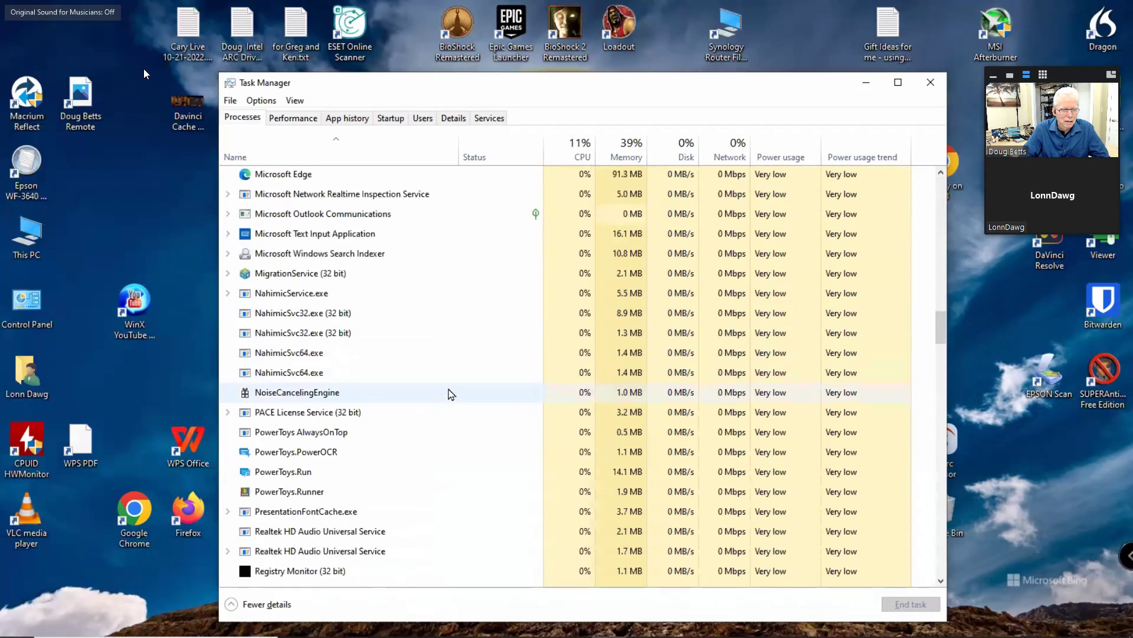
{"action": "scroll", "coordinate": [456, 399], "scroll_direction": "down", "scroll_amount": 6}
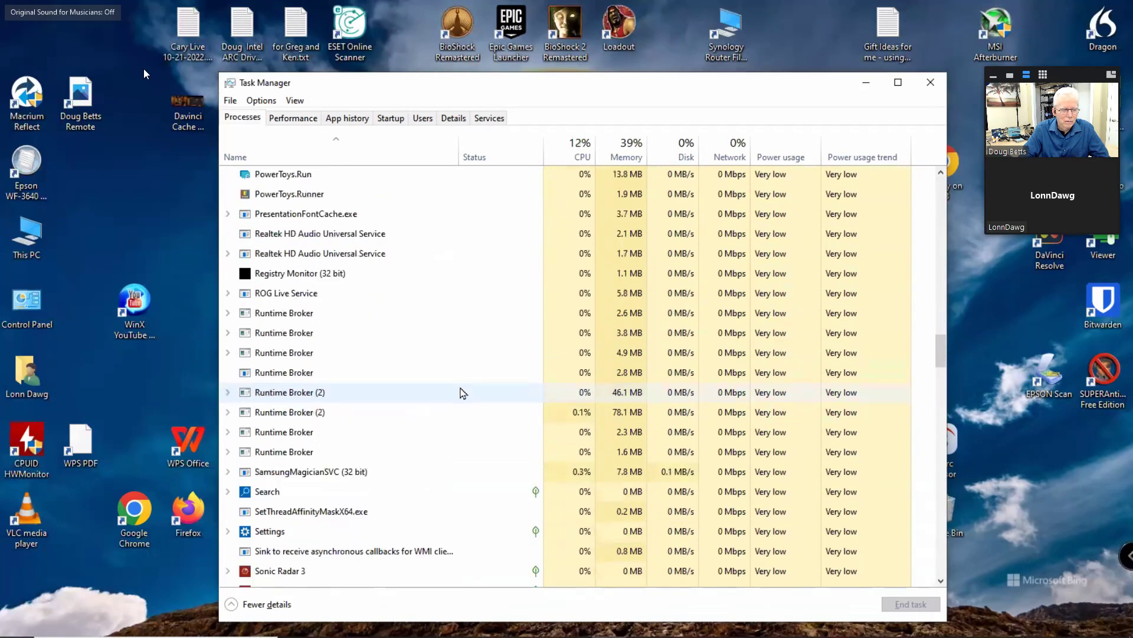
{"action": "scroll", "coordinate": [455, 413], "scroll_direction": "down", "scroll_amount": 2}
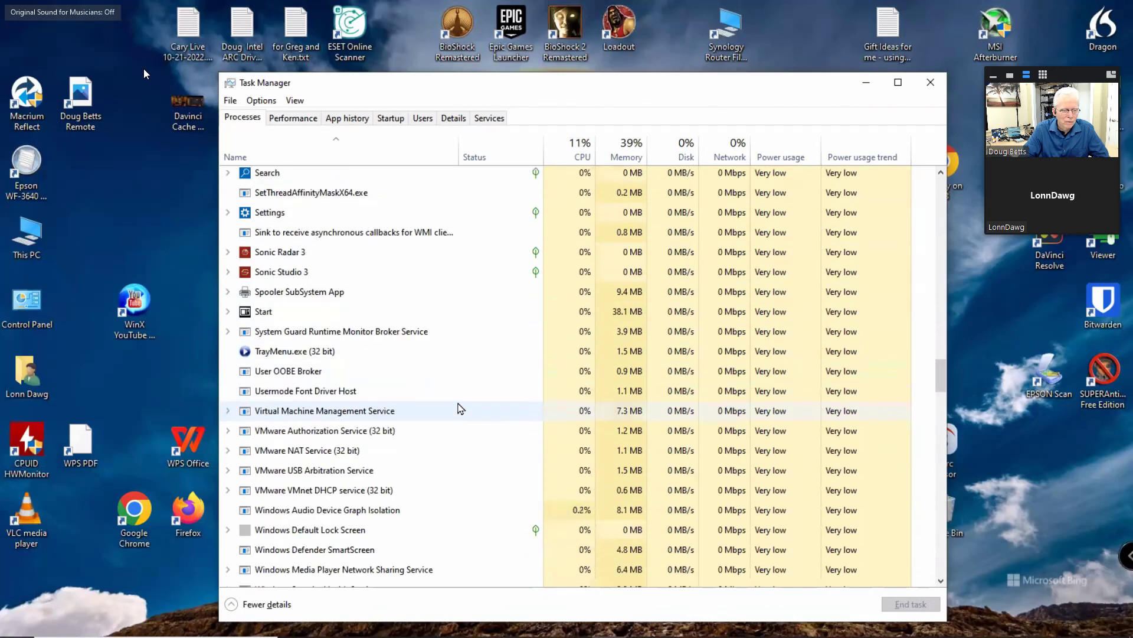
{"action": "scroll", "coordinate": [465, 398], "scroll_direction": "down", "scroll_amount": 1}
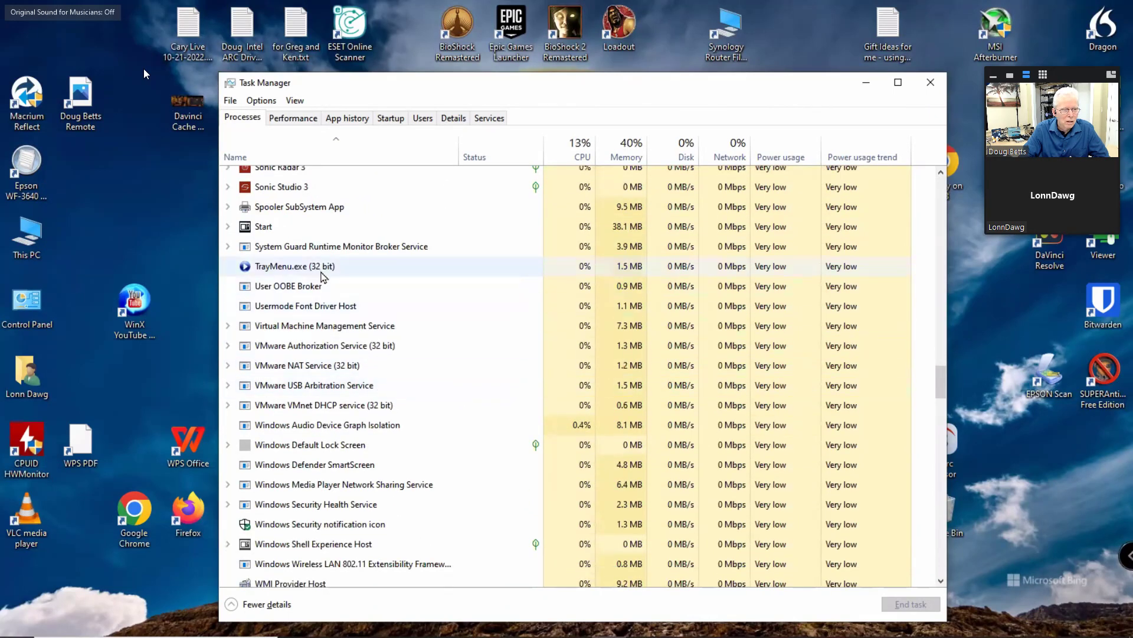
{"action": "scroll", "coordinate": [448, 384], "scroll_direction": "down", "scroll_amount": 1}
{"action": "scroll", "coordinate": [450, 385], "scroll_direction": "down", "scroll_amount": 5}
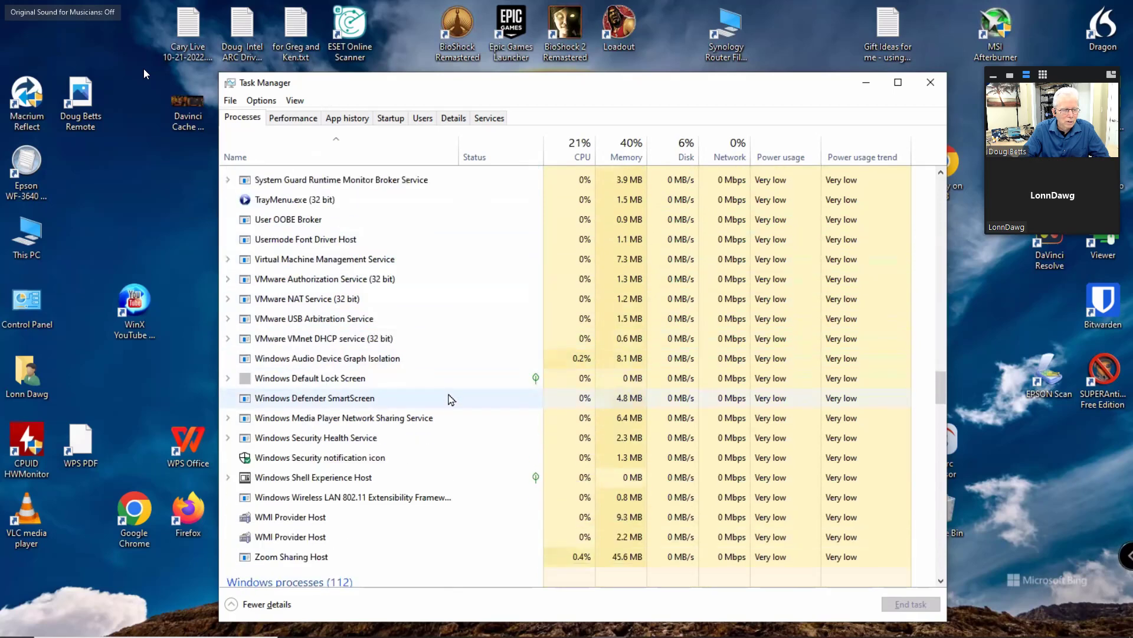
{"action": "scroll", "coordinate": [452, 398], "scroll_direction": "down", "scroll_amount": 6}
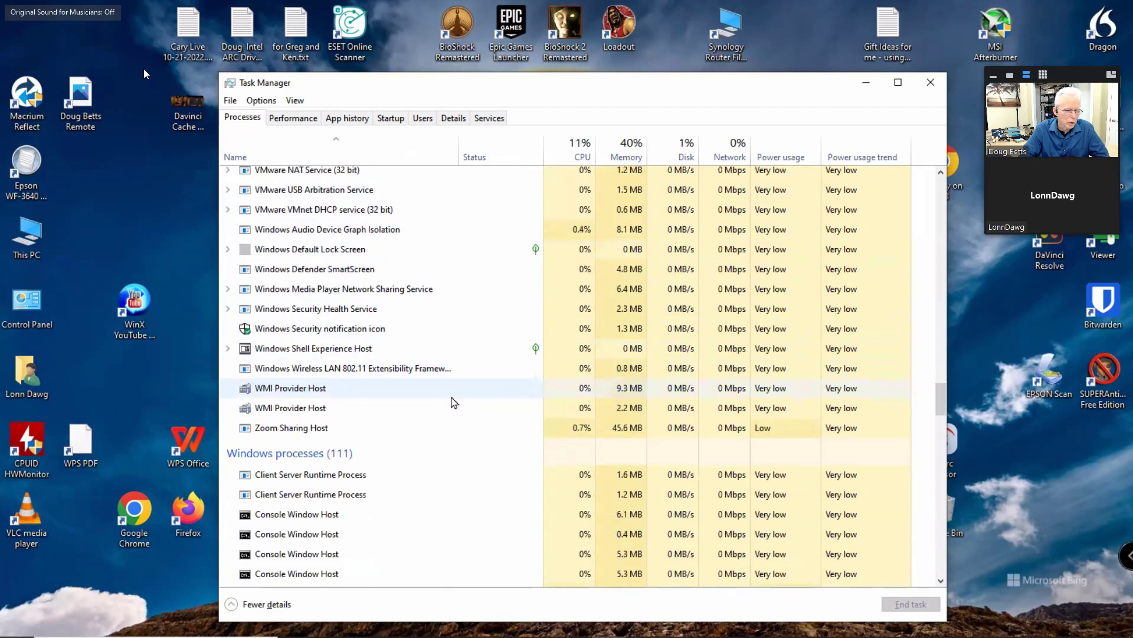
{"action": "scroll", "coordinate": [458, 401], "scroll_direction": "down", "scroll_amount": 5}
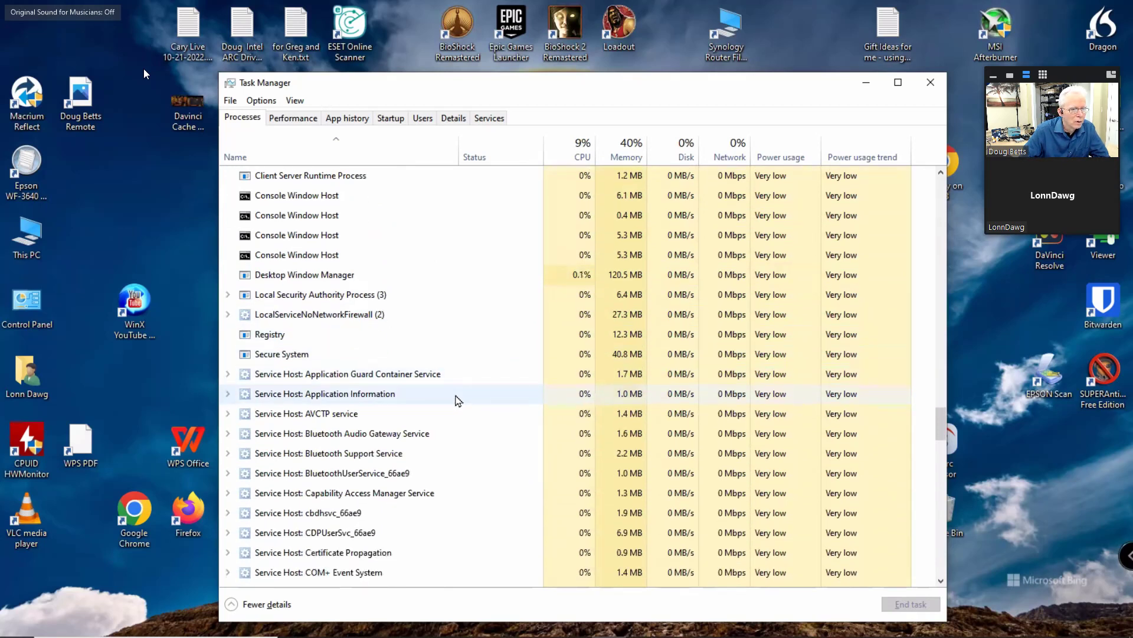
{"action": "scroll", "coordinate": [457, 400], "scroll_direction": "down", "scroll_amount": 3}
{"action": "scroll", "coordinate": [458, 400], "scroll_direction": "up", "scroll_amount": 1}
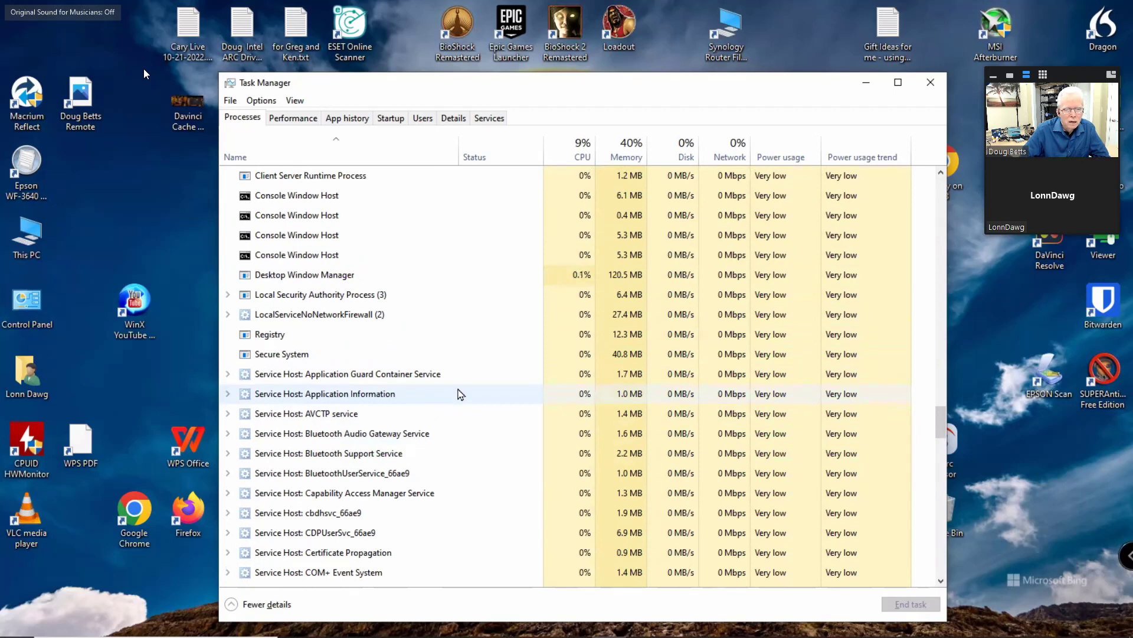
{"action": "scroll", "coordinate": [460, 397], "scroll_direction": "up", "scroll_amount": 1}
{"action": "scroll", "coordinate": [460, 399], "scroll_direction": "up", "scroll_amount": 10}
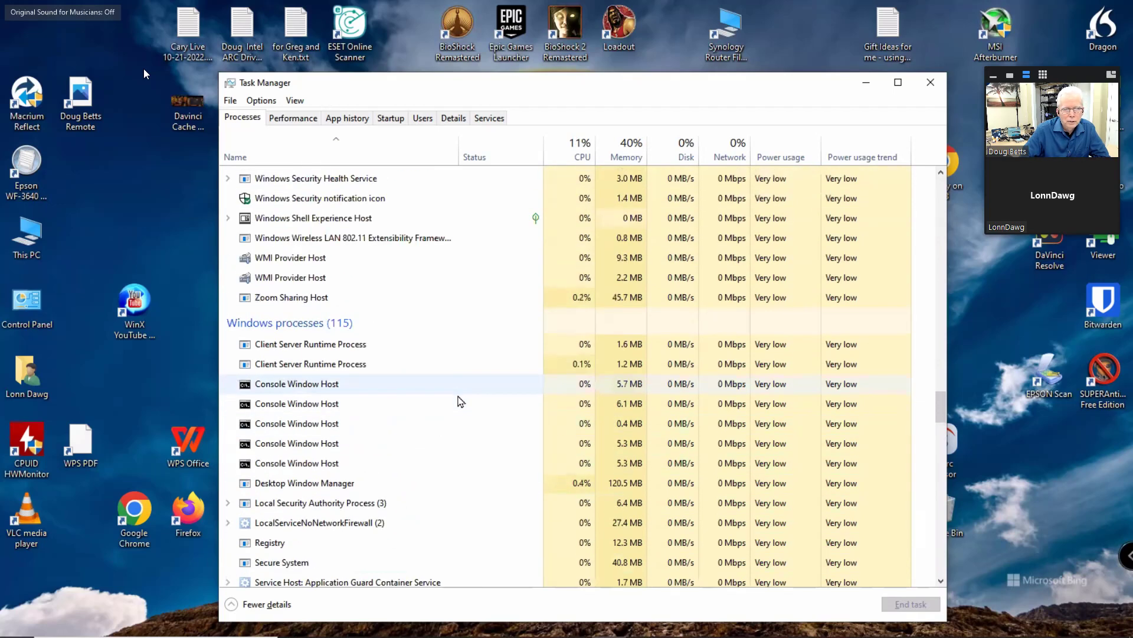
{"action": "scroll", "coordinate": [460, 406], "scroll_direction": "up", "scroll_amount": 6}
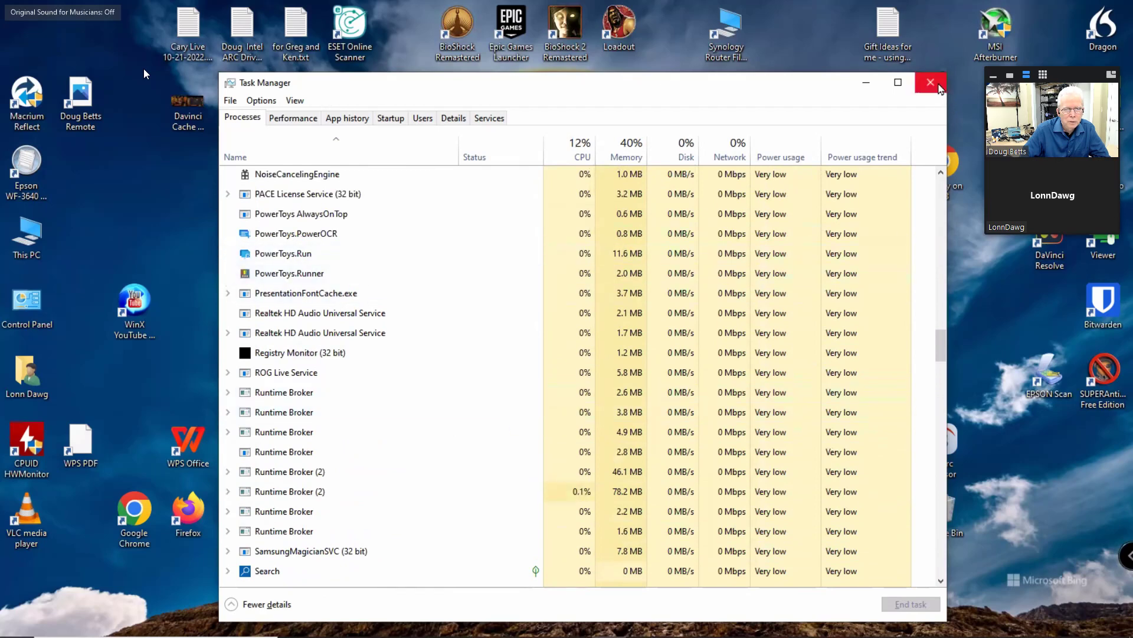
{"action": "left_click", "coordinate": [936, 88]}
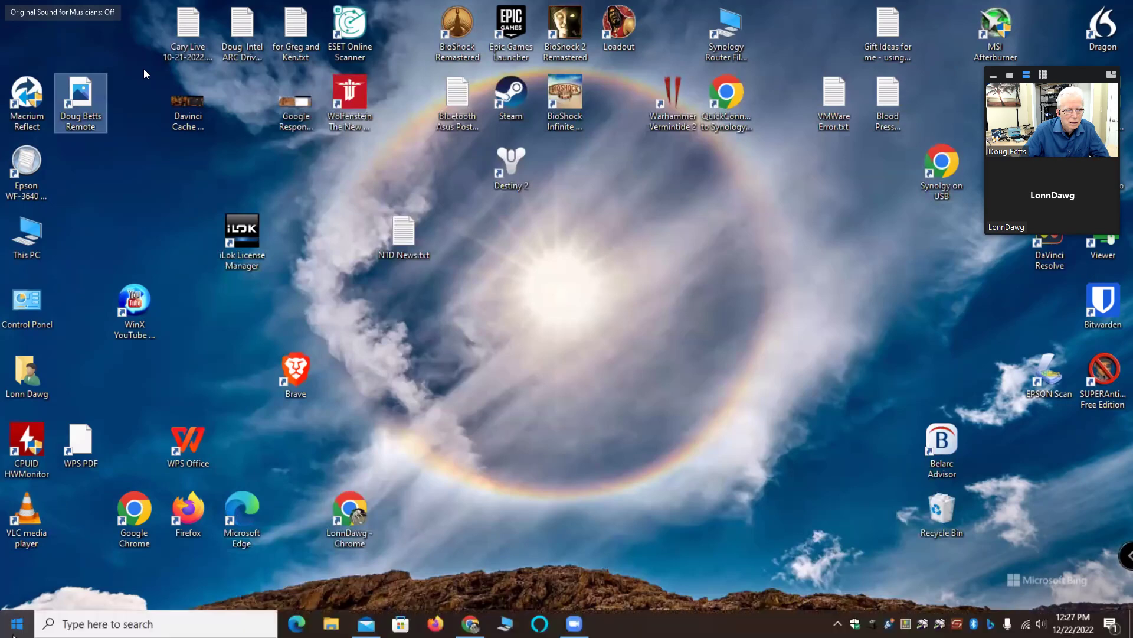
Restart the remote computer.
{"action": "left_click", "coordinate": [17, 626]}
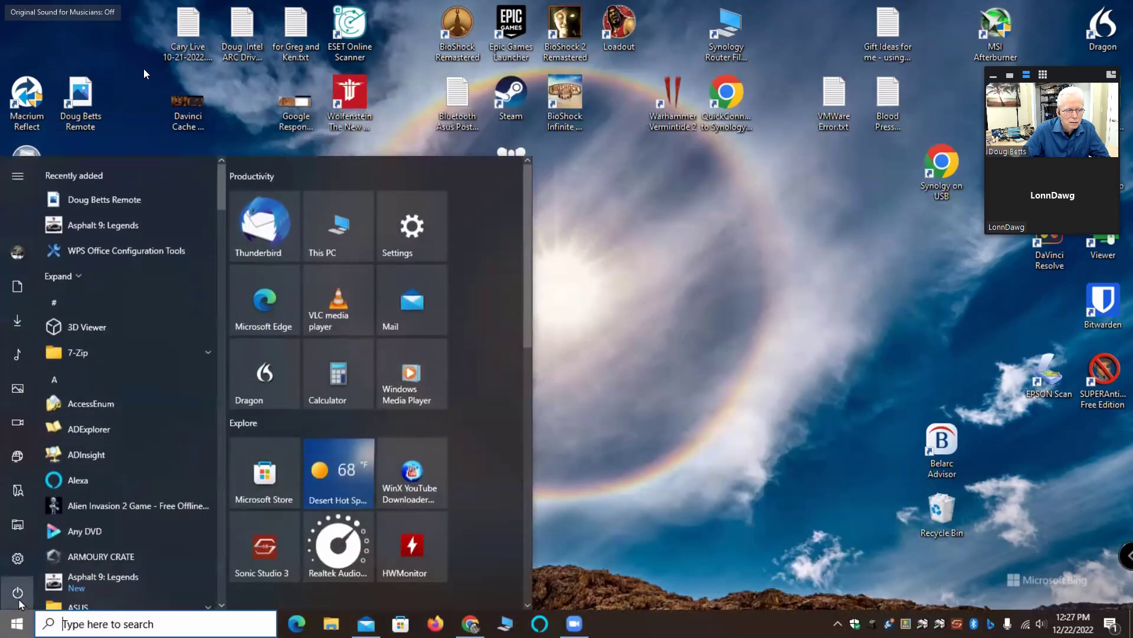
{"action": "left_click", "coordinate": [17, 592]}
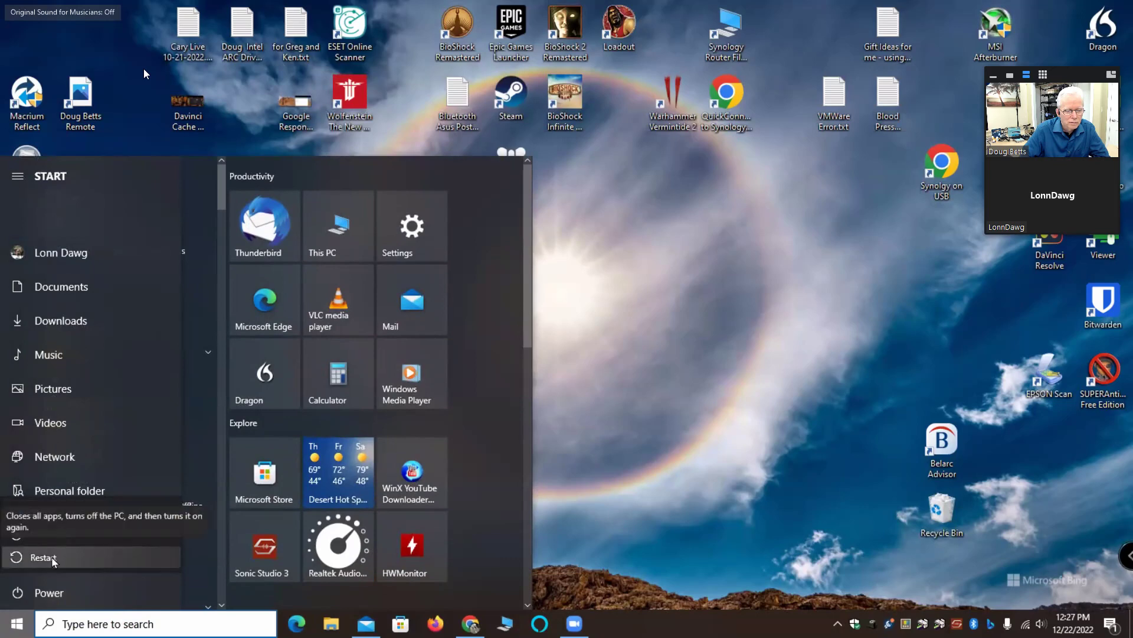
{"action": "left_click", "coordinate": [53, 559]}
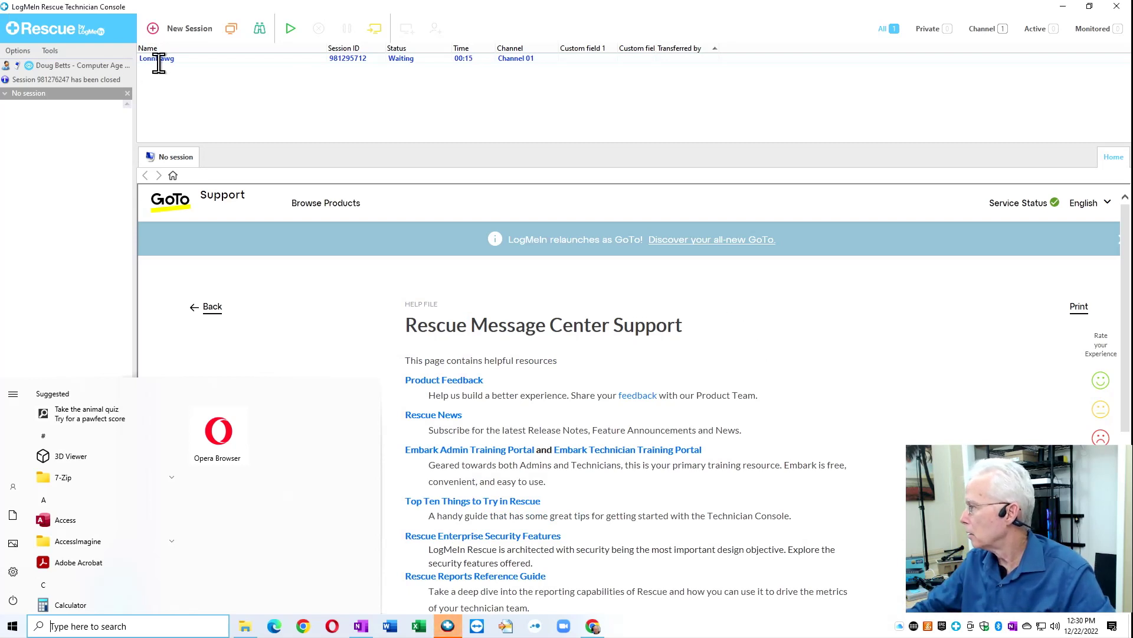
Switch to the LogMeIn Rescue Technician Console, start the waiting customer session and restart its applet as a system service.
{"action": "right_click", "coordinate": [165, 59]}
{"action": "left_click", "coordinate": [181, 68]}
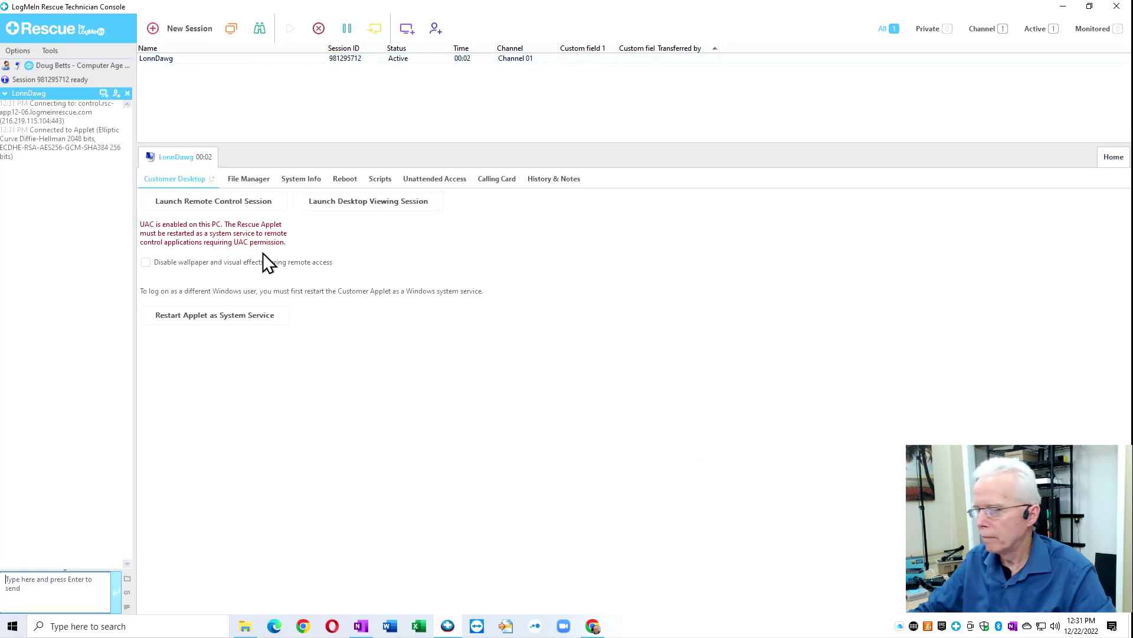
{"action": "left_click", "coordinate": [232, 315]}
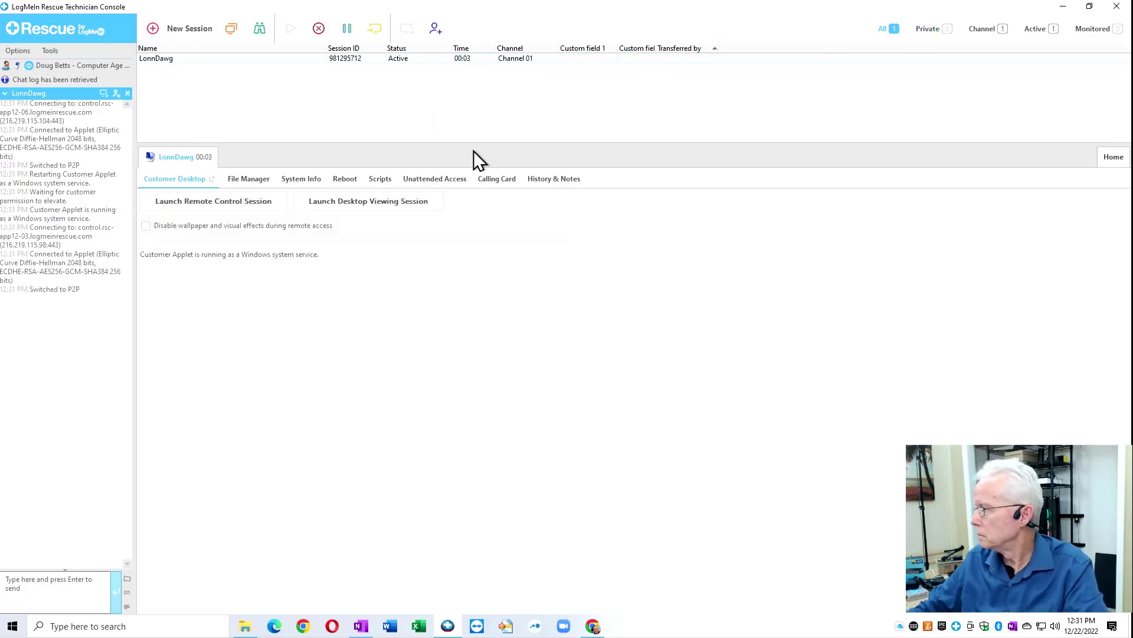
Launch a remote control session of the customer's desktop and show it full screen.
{"action": "left_click", "coordinate": [168, 199]}
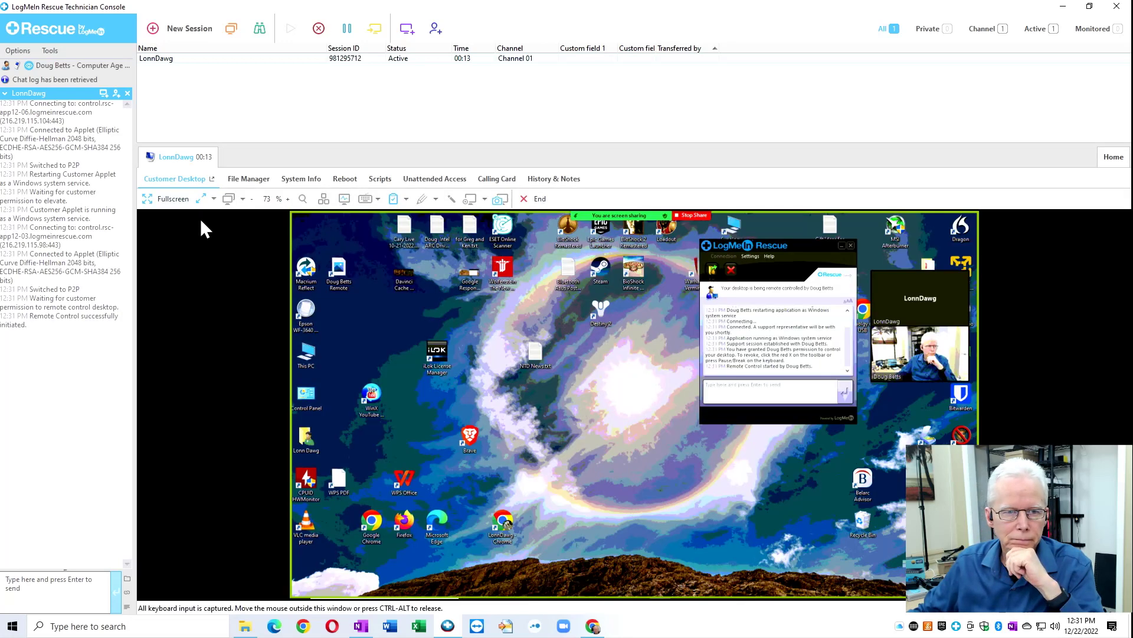
{"action": "left_click", "coordinate": [169, 198]}
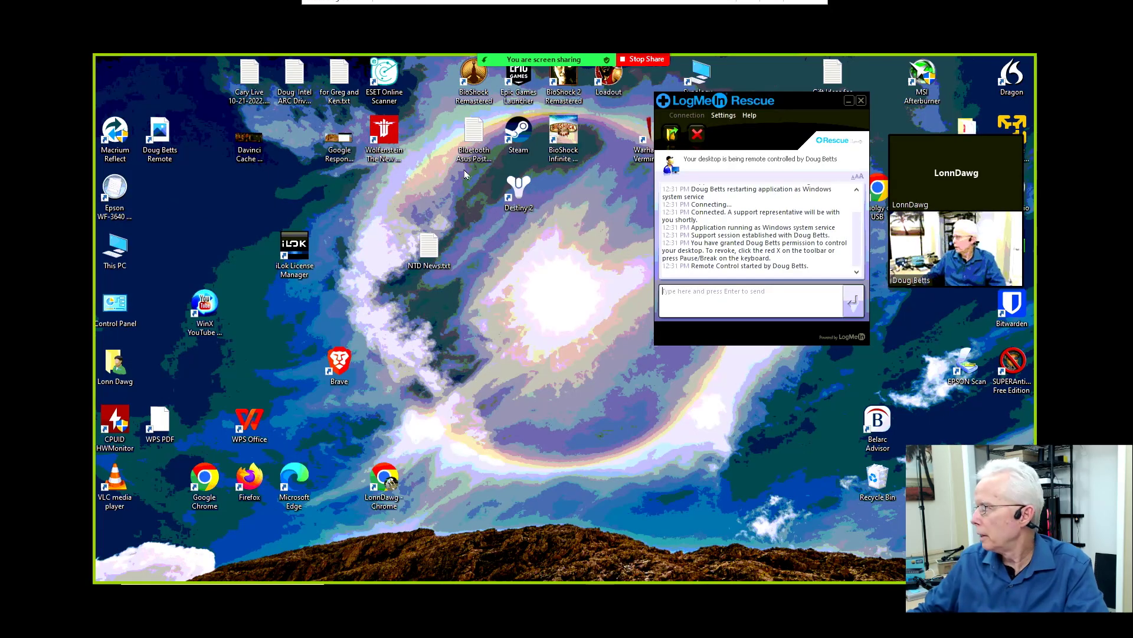
Stop the customer's Zoom screen share and minimize the Zoom meeting window.
{"action": "left_click", "coordinate": [643, 61]}
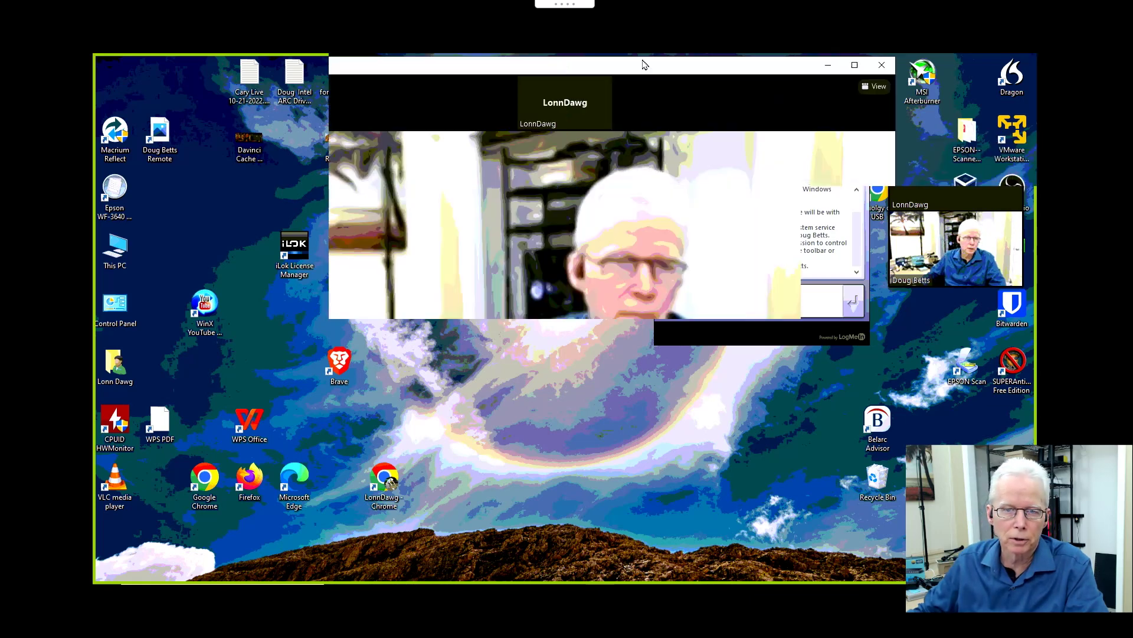
{"action": "left_click", "coordinate": [828, 66]}
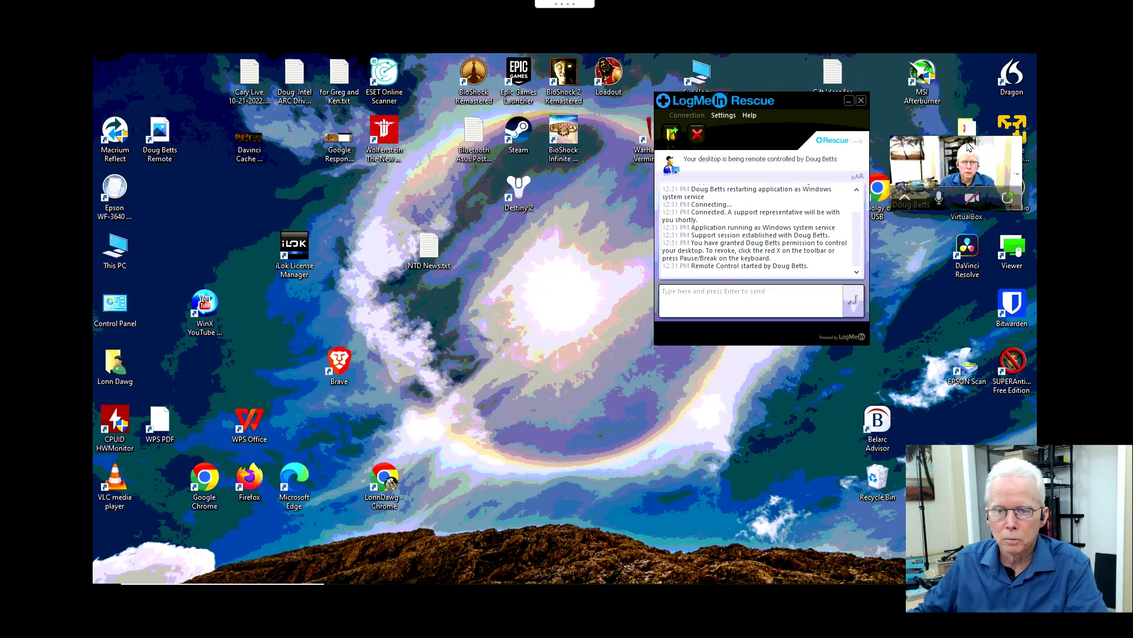
Move the floating Zoom video thumbnail clear of the desktop icons and set the remote view to Stretch to Window.
{"action": "left_click_drag", "start_coordinate": [965, 155], "coordinate": [1011, 519]}
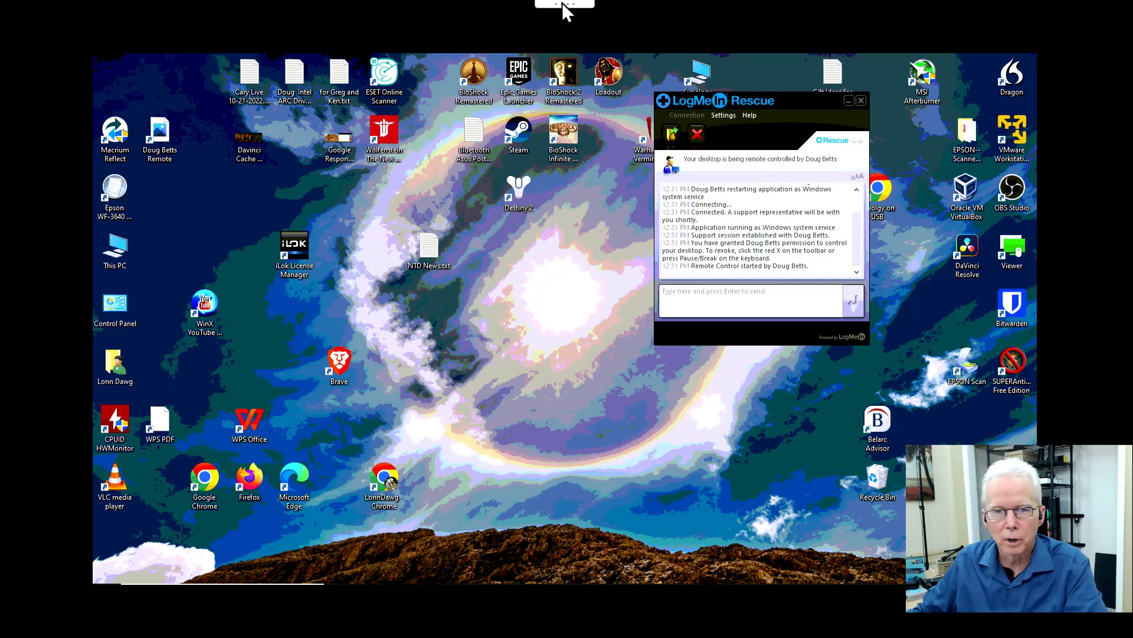
{"action": "mouse_move", "coordinate": [562, 3]}
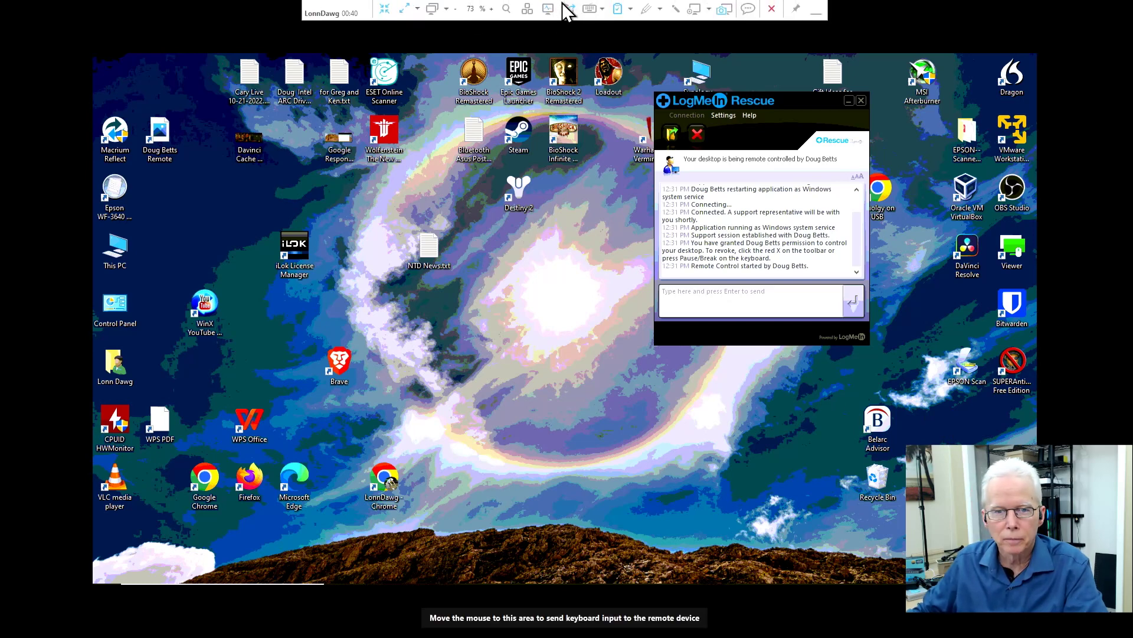
{"action": "left_click", "coordinate": [416, 11]}
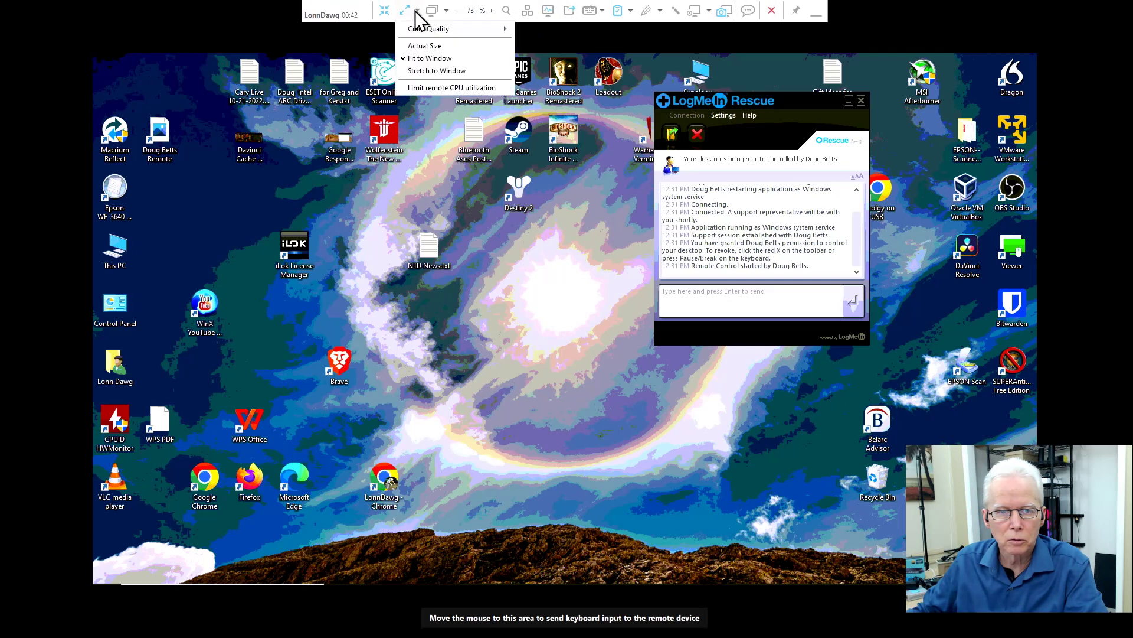
{"action": "left_click", "coordinate": [435, 69]}
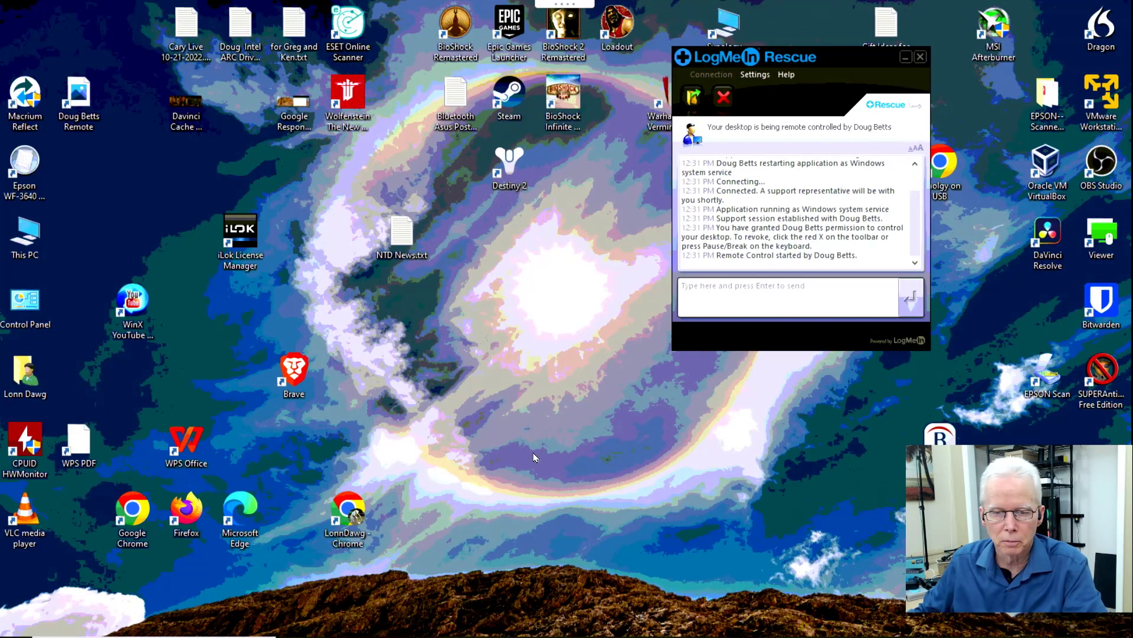
Minimize the LogMeIn Rescue chat applet on the remote desktop and open Event Viewer.
{"action": "left_click", "coordinate": [906, 58]}
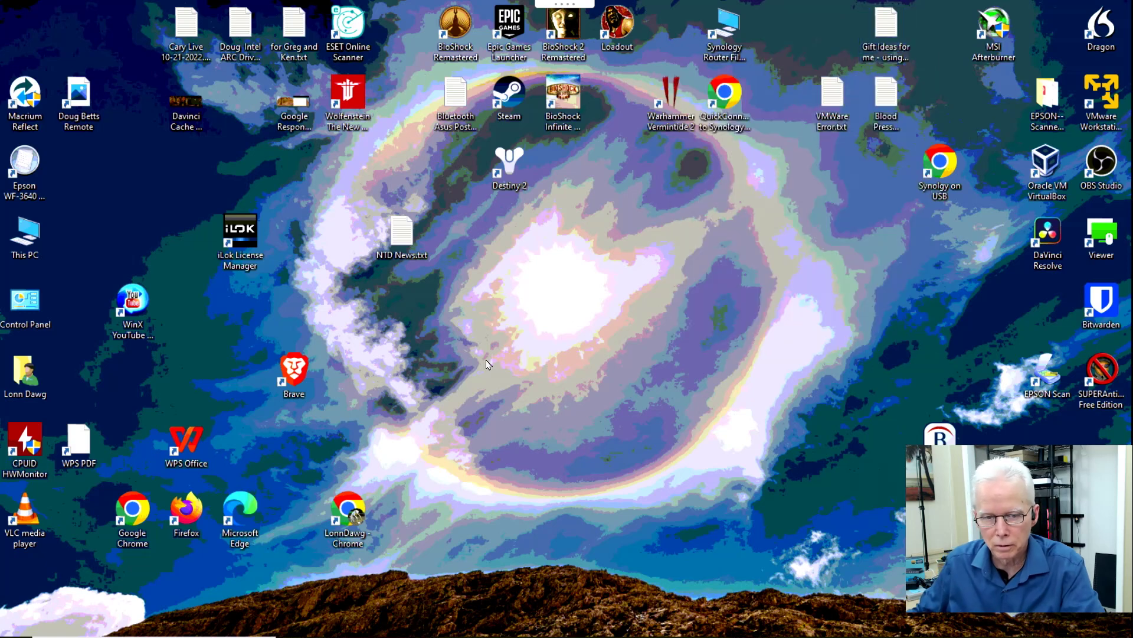
{"action": "key", "text": "super"}
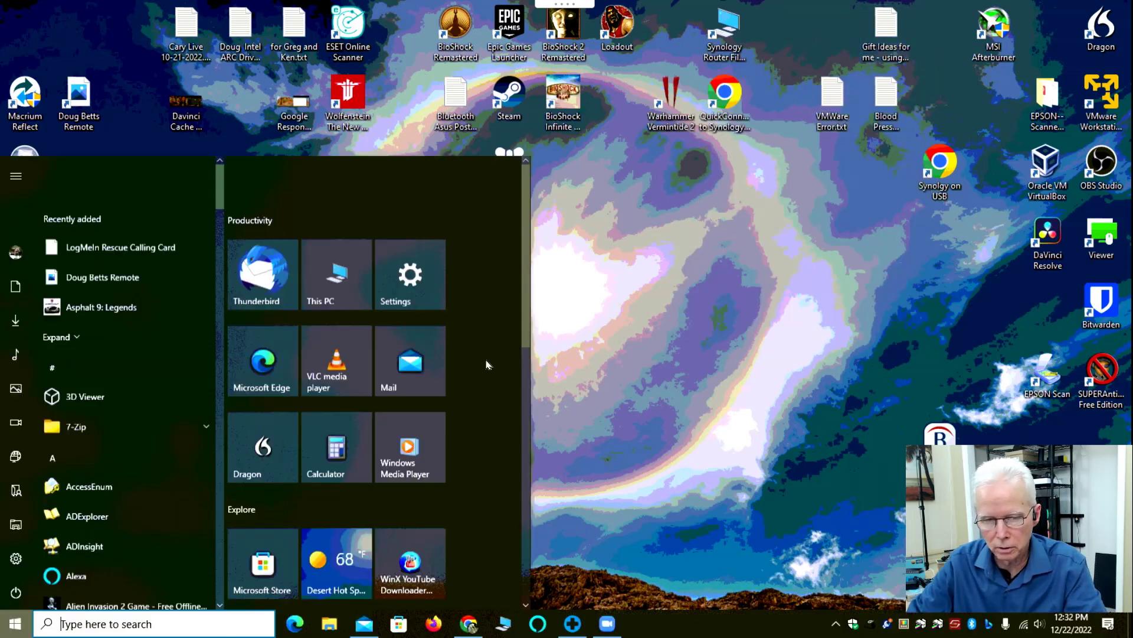
{"action": "type", "text": "even"}
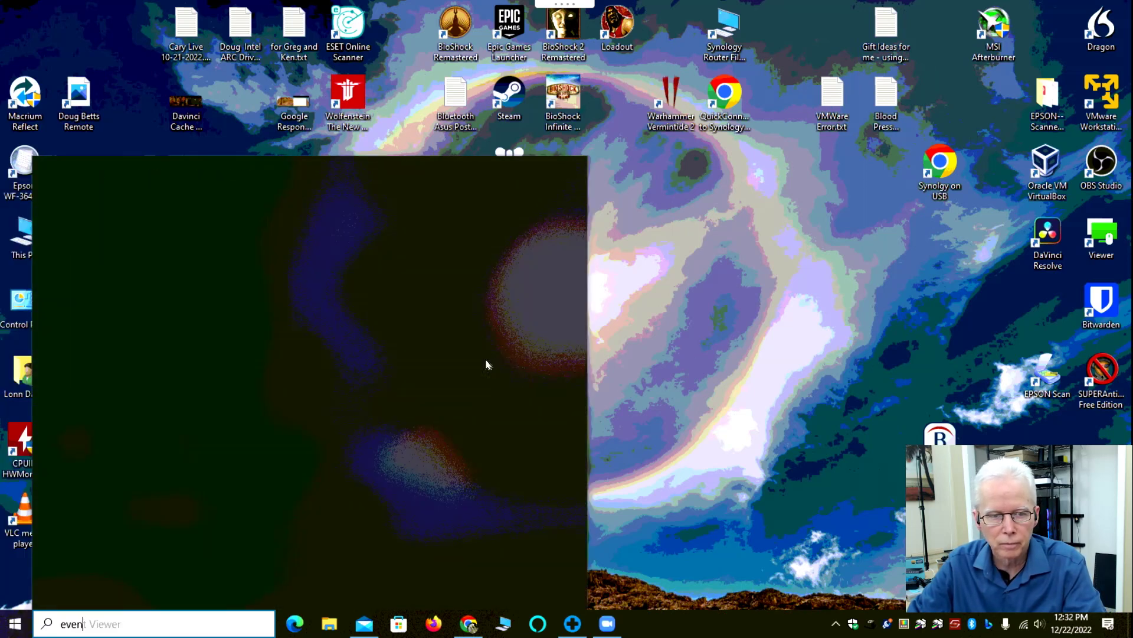
{"action": "key", "text": "Return"}
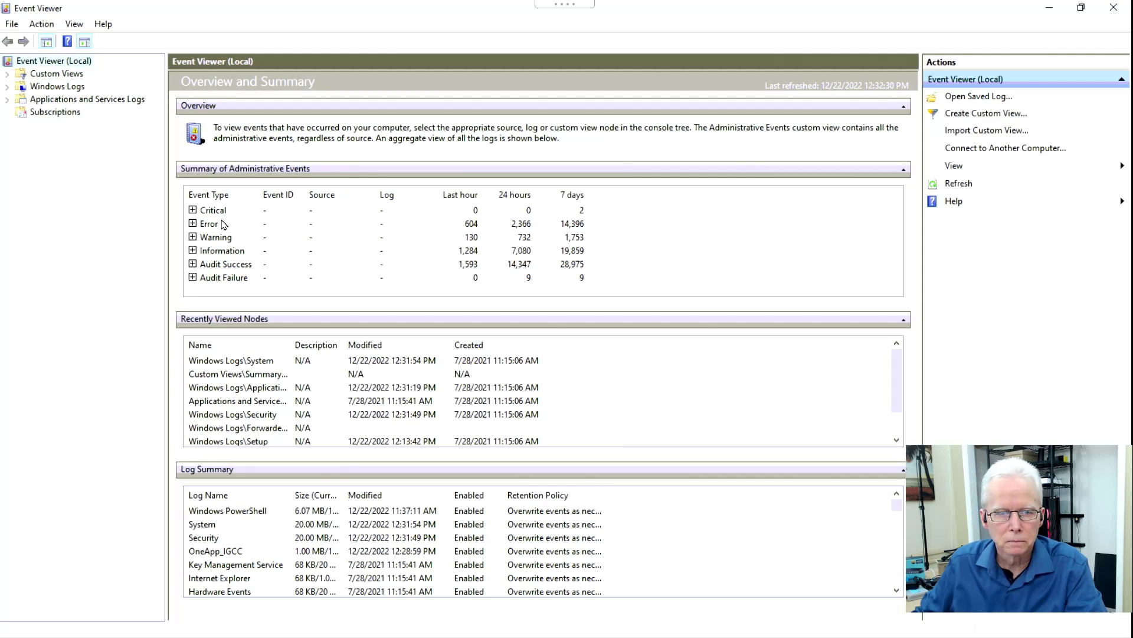
Check the Error entries in the administrative events summary, collapse them and open the Windows System log.
{"action": "left_click", "coordinate": [192, 223]}
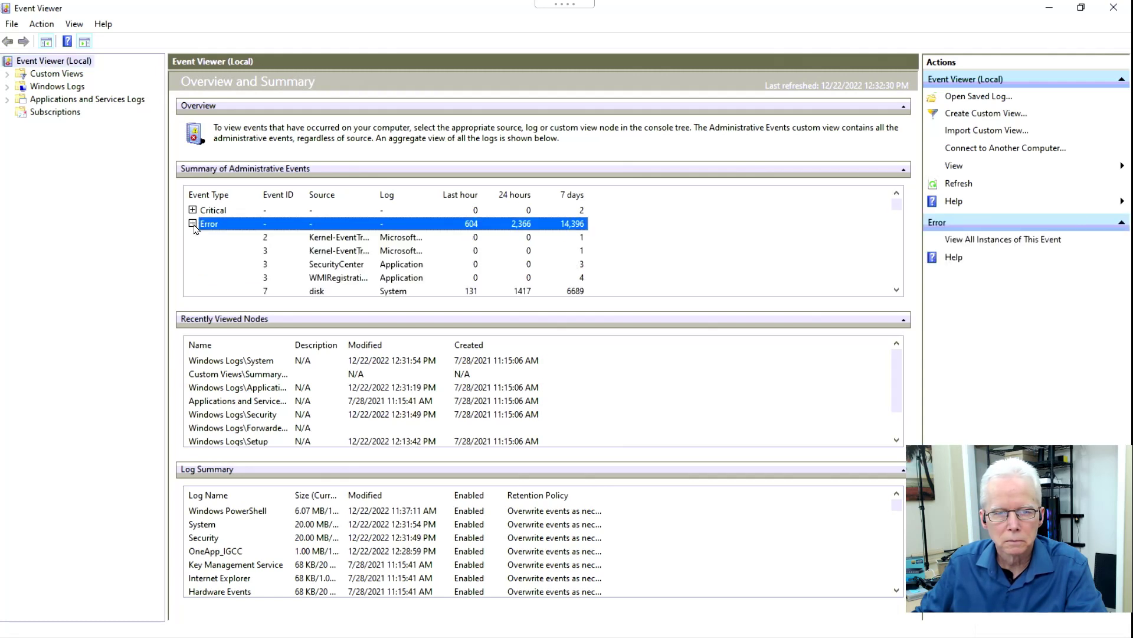
{"action": "left_click", "coordinate": [193, 223]}
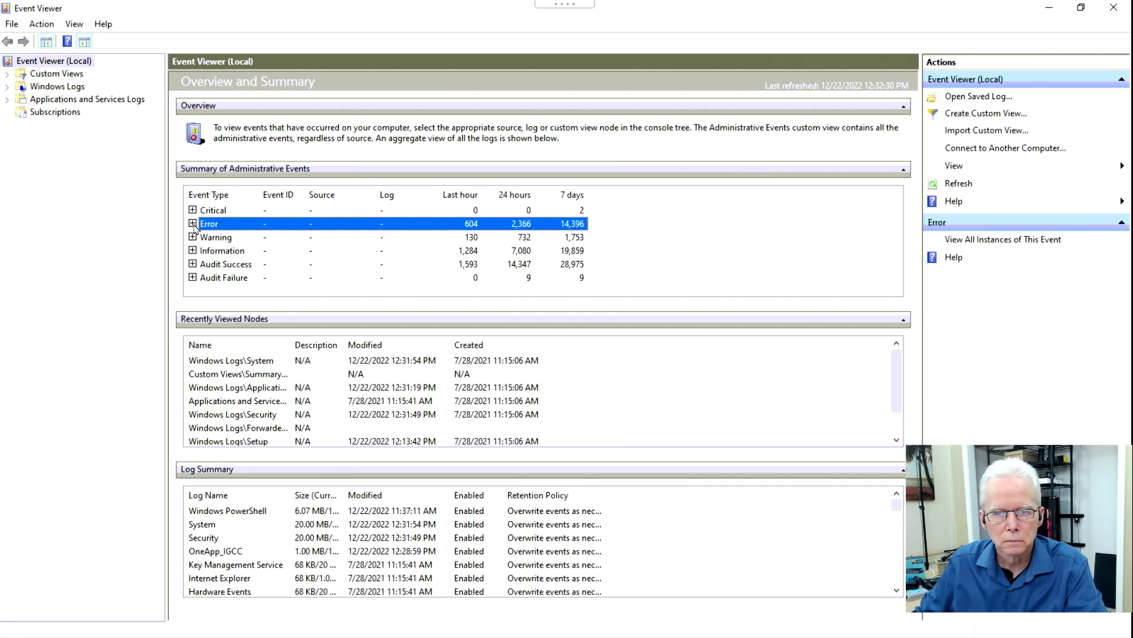
{"action": "left_click", "coordinate": [7, 87]}
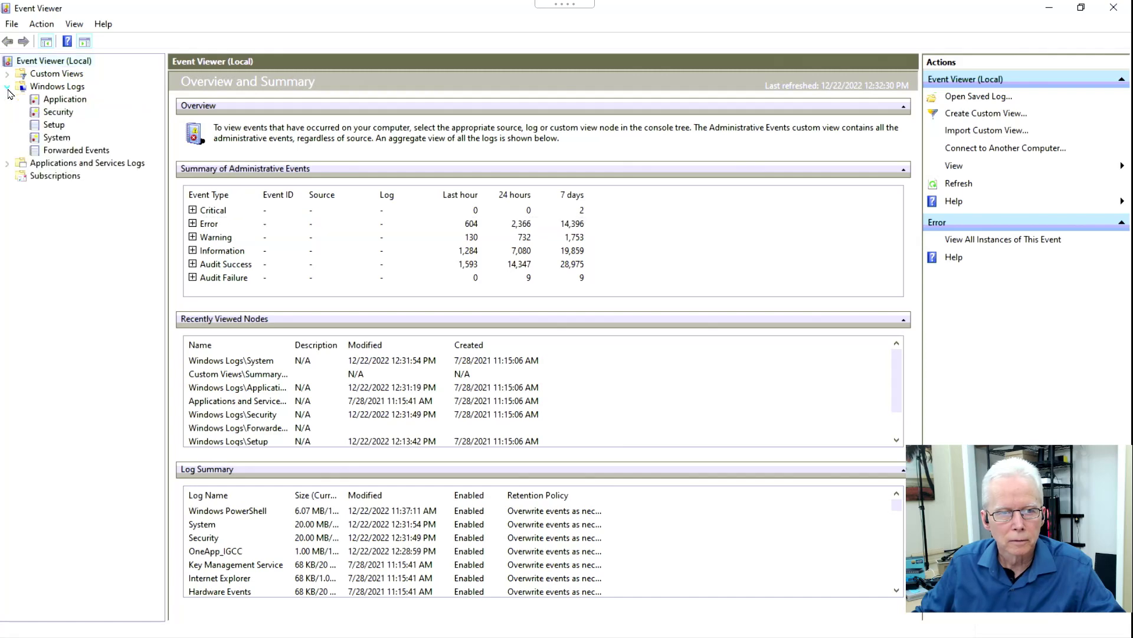
{"action": "left_click", "coordinate": [52, 142]}
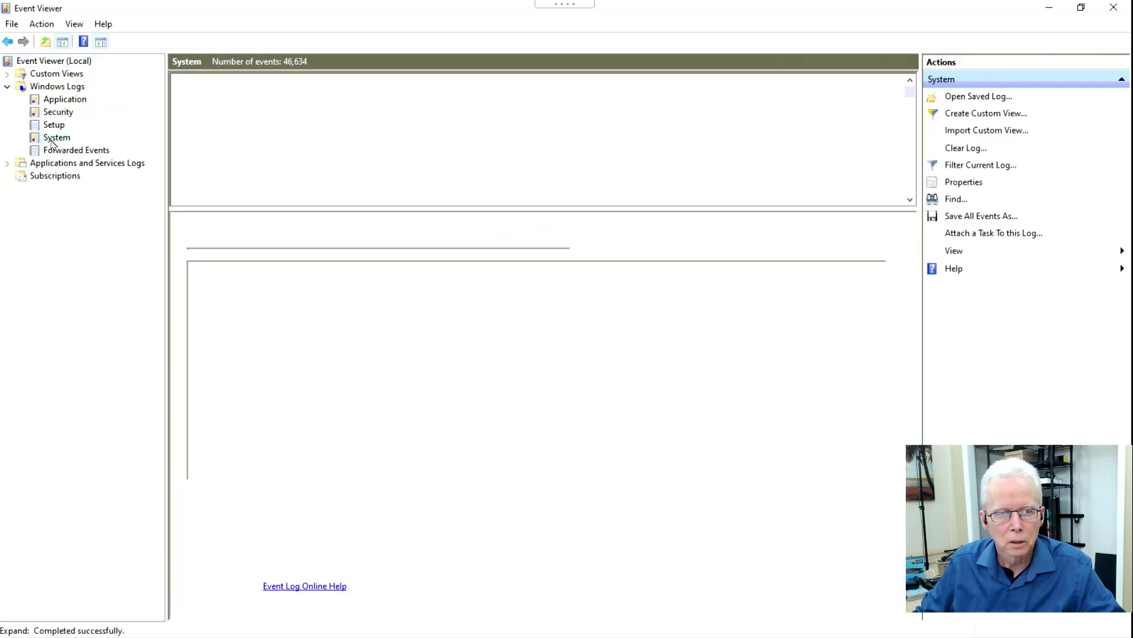
Filter the System log to event IDs 7,154,1000,1005,1026,1030.
{"action": "left_click", "coordinate": [960, 166]}
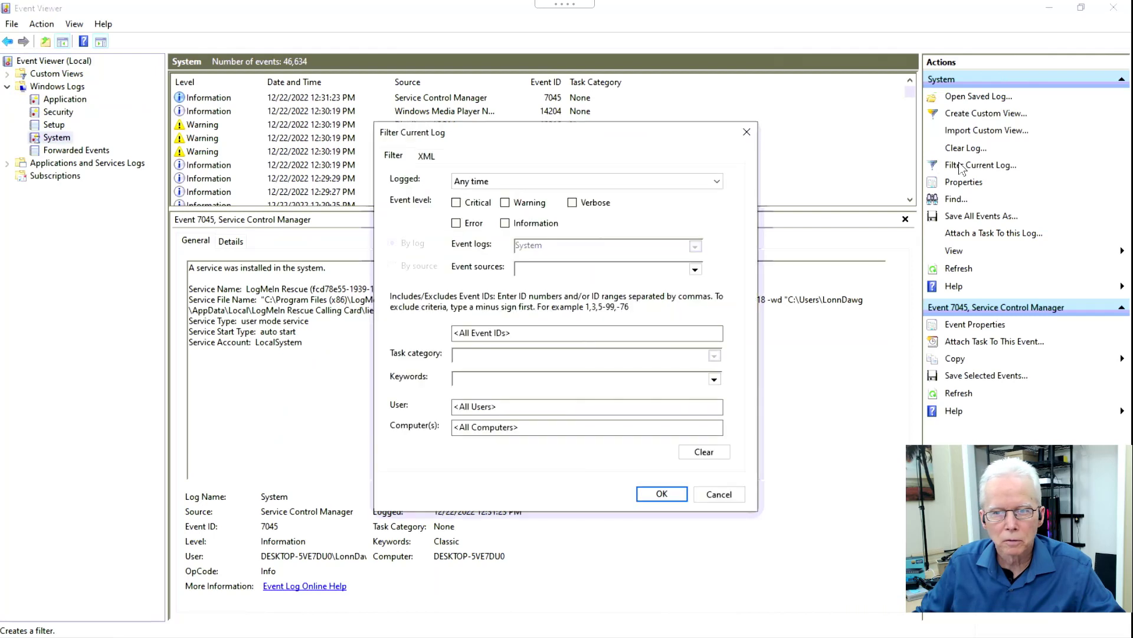
{"action": "left_click", "coordinate": [545, 332]}
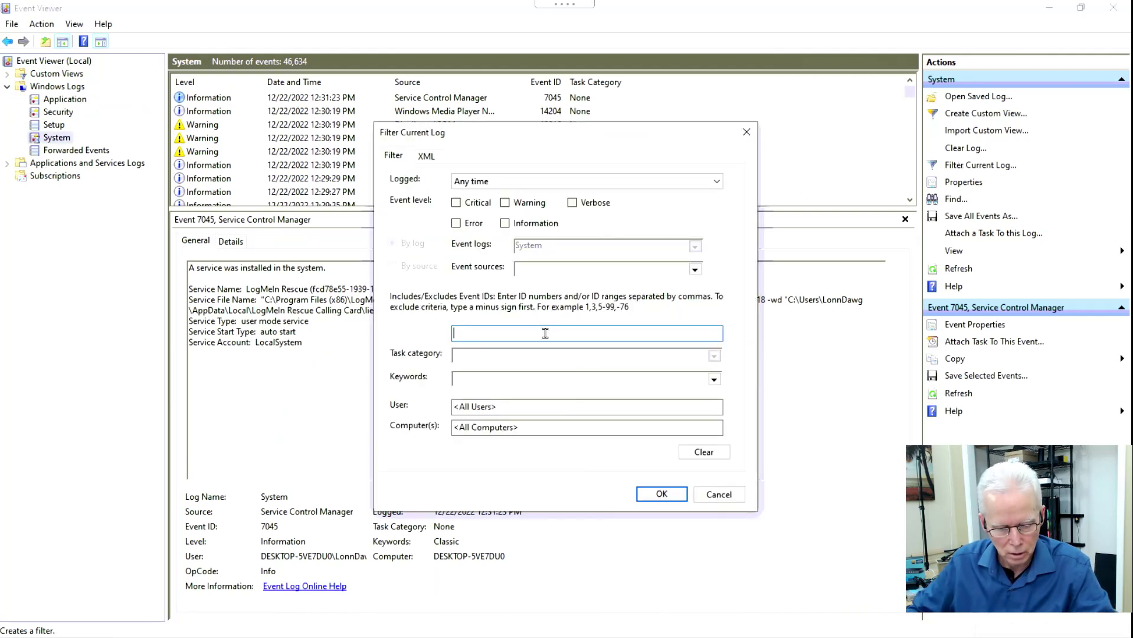
{"action": "type", "text": "7"}
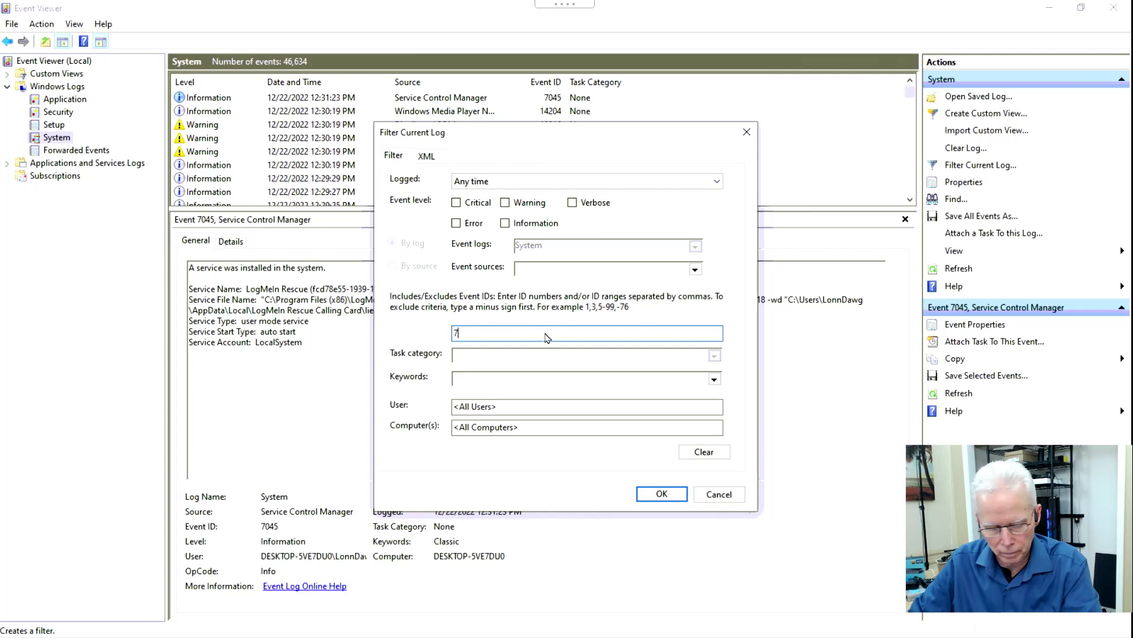
{"action": "type", "text": ",154"}
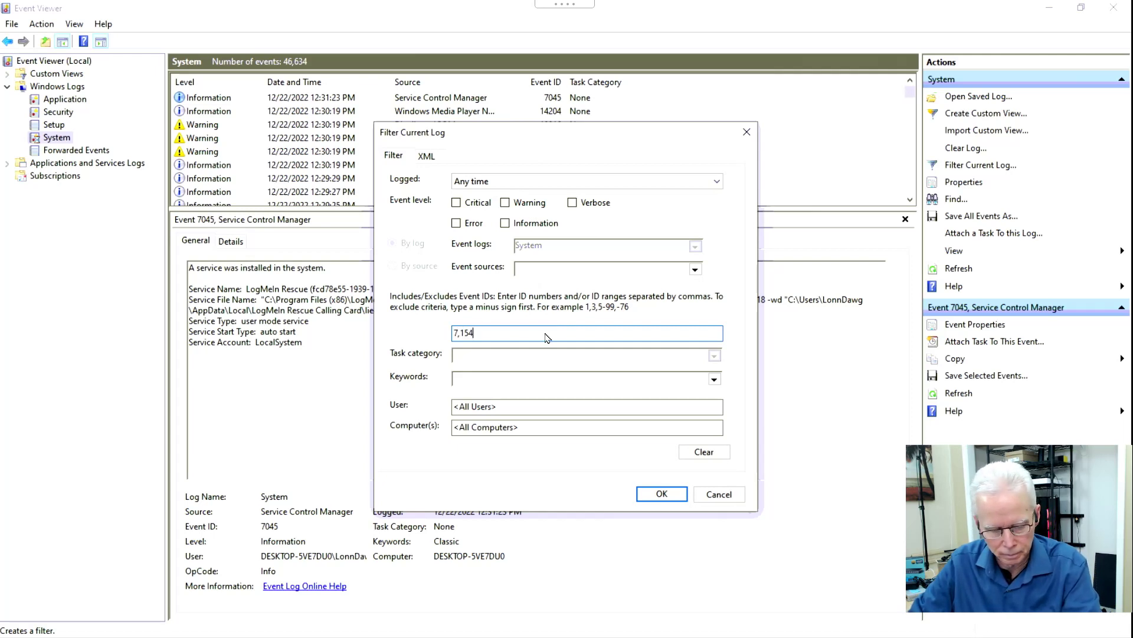
{"action": "type", "text": ",100"}
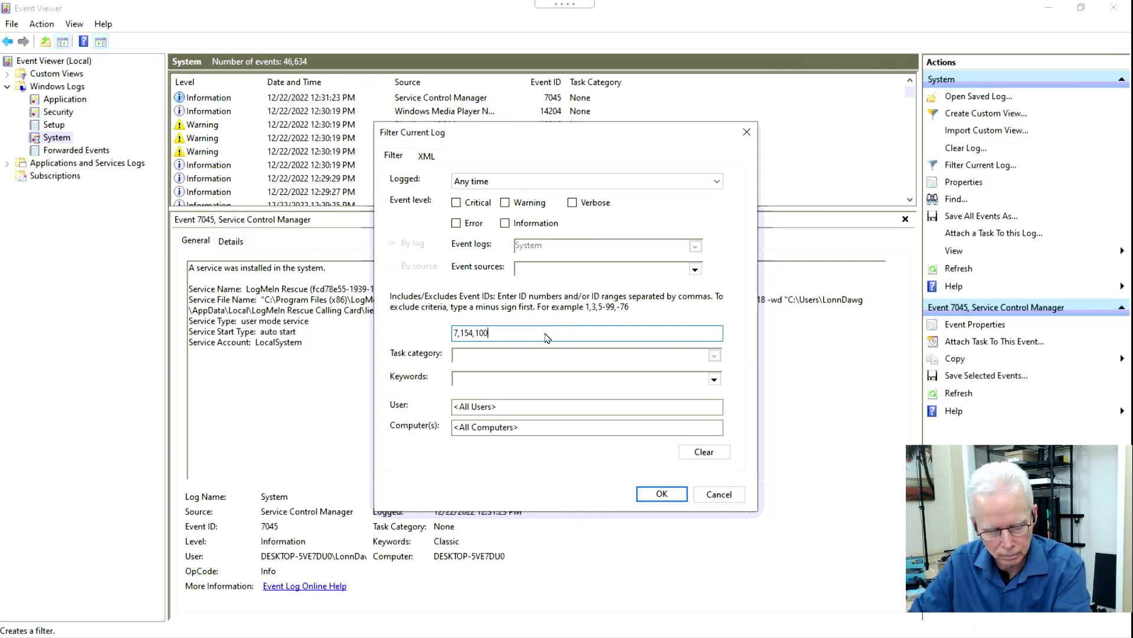
{"action": "type", "text": "0,100"}
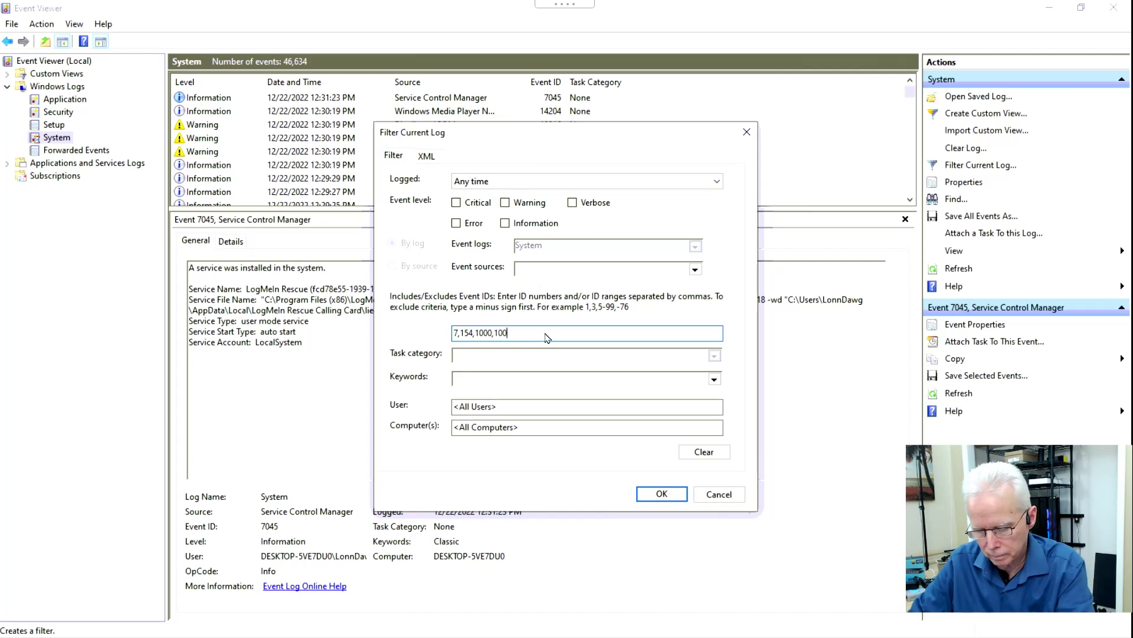
{"action": "type", "text": "5,"}
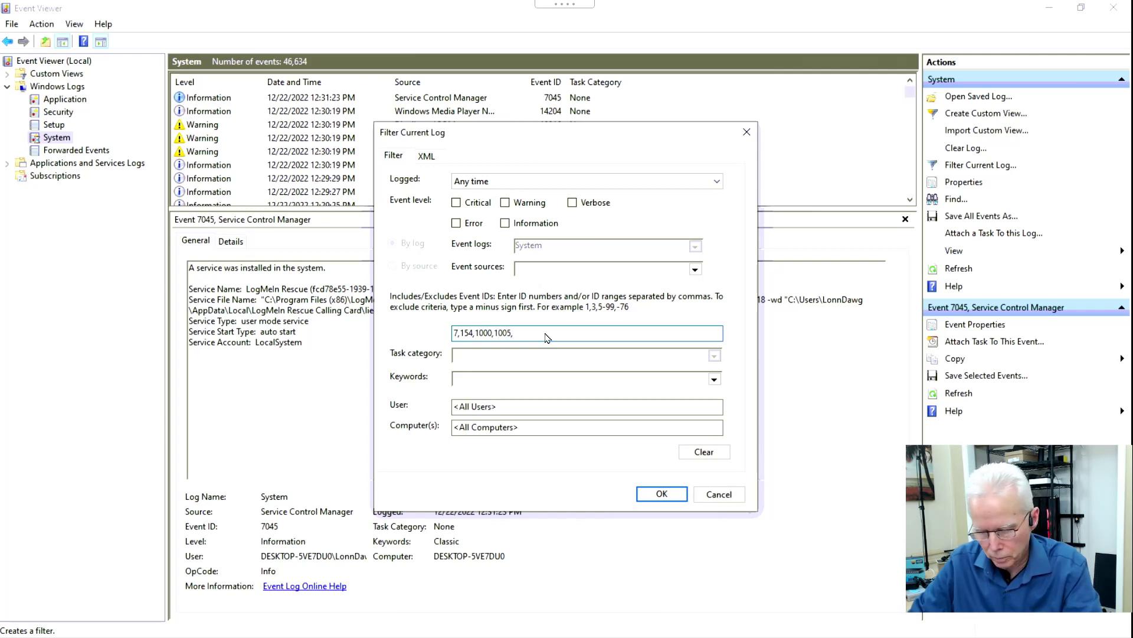
{"action": "type", "text": "1026"}
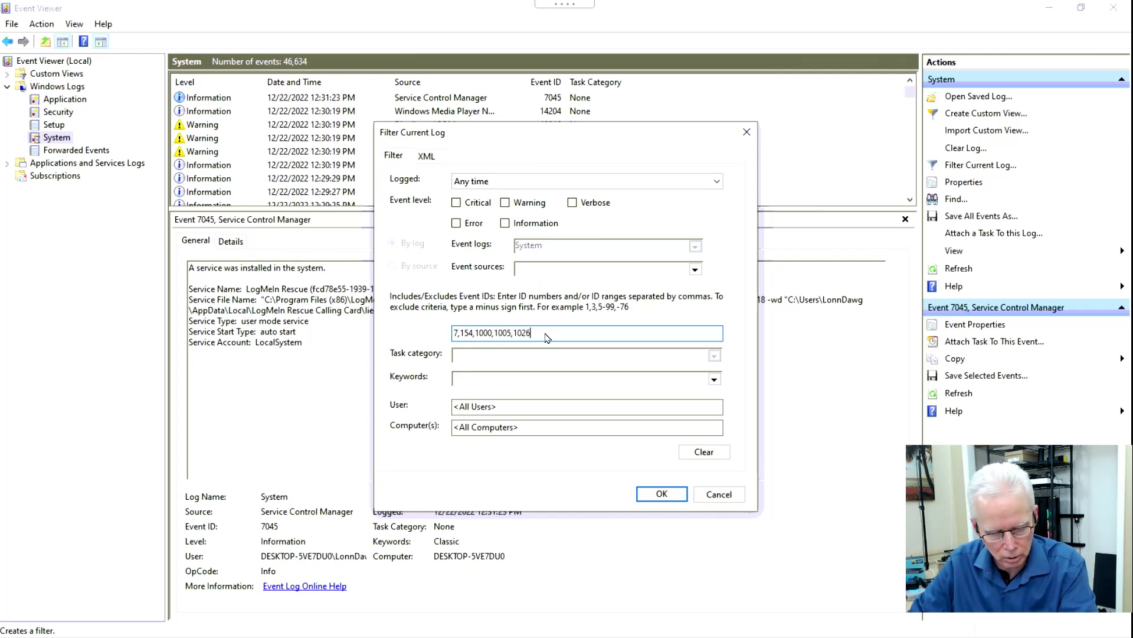
{"action": "type", "text": ",1030"}
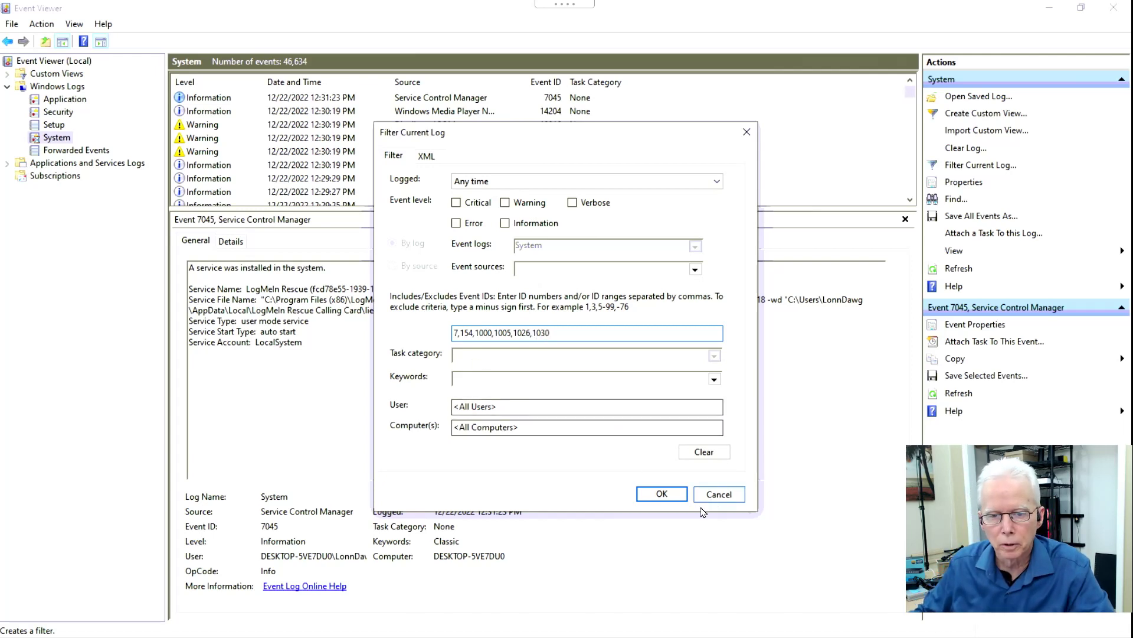
{"action": "left_click", "coordinate": [662, 493]}
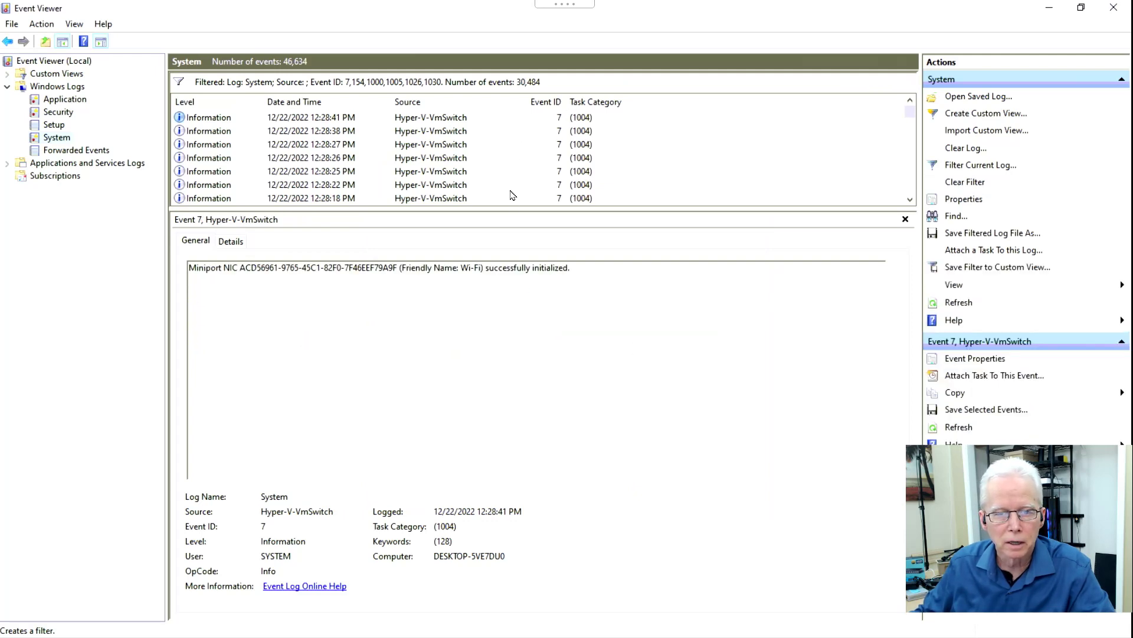
Enlarge the event list above the details pane and sort the filtered events by date and time, newest first.
{"action": "left_click", "coordinate": [515, 214]}
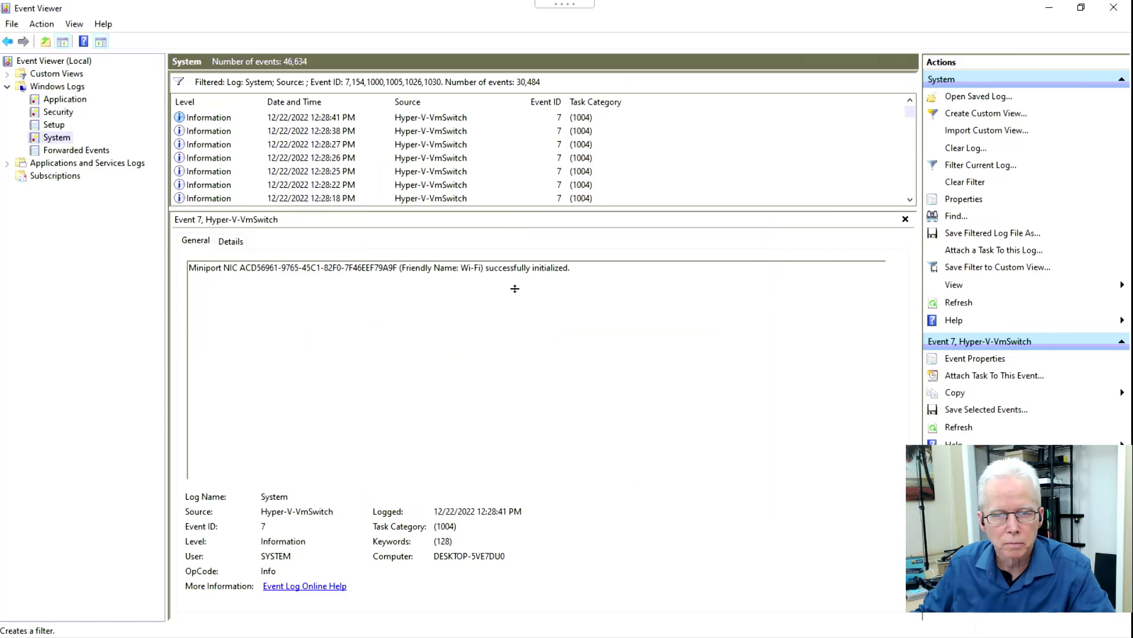
{"action": "left_click_drag", "start_coordinate": [515, 288], "coordinate": [513, 449]}
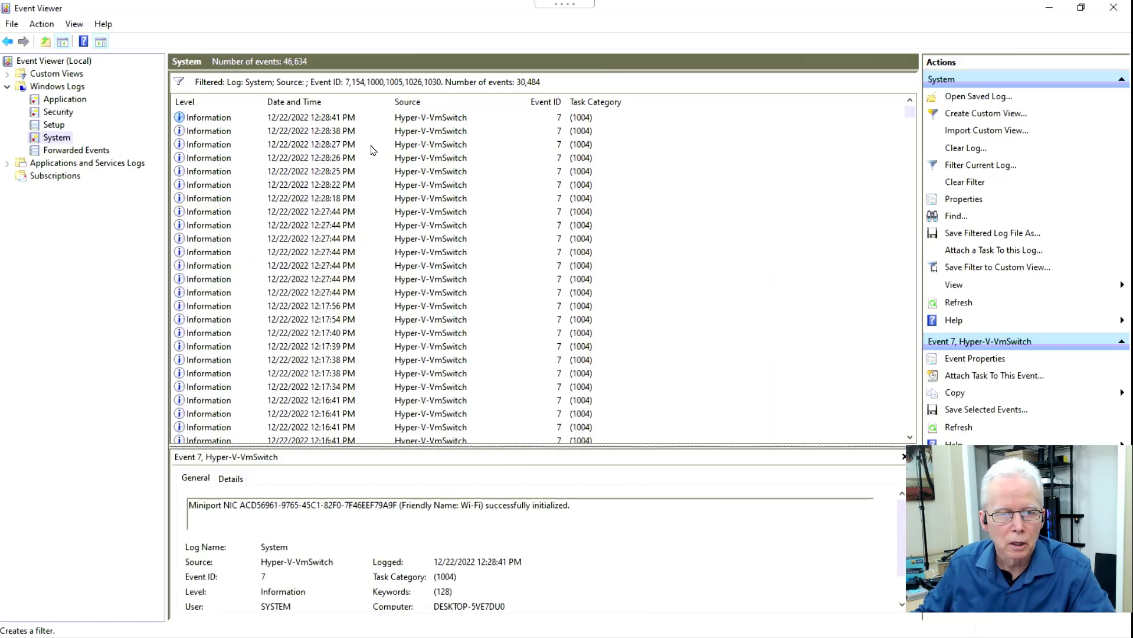
{"action": "left_click", "coordinate": [336, 105]}
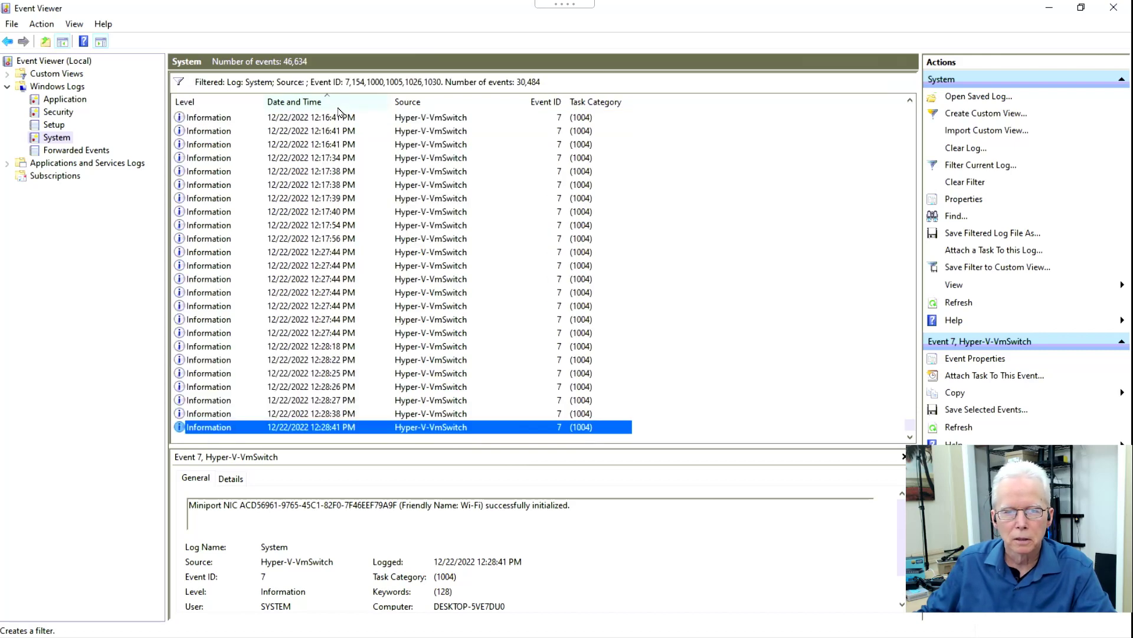
{"action": "left_click", "coordinate": [340, 105]}
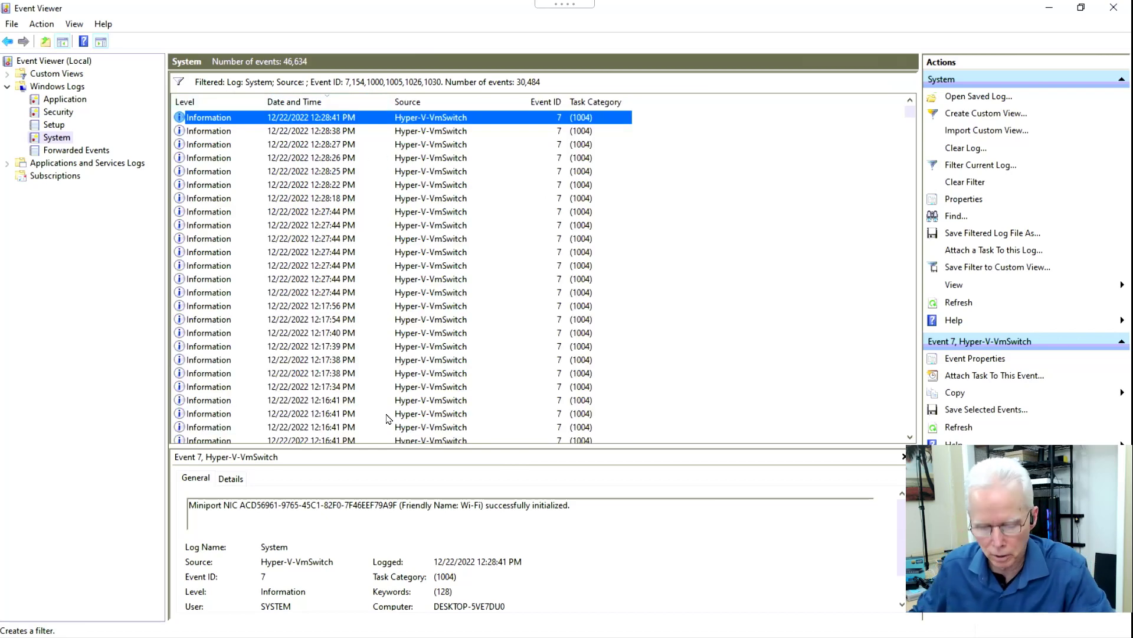
Try to open File Explorer, restoring Event Viewer to a smaller window and moving it near the top of the desktop.
{"action": "key", "text": "super"}
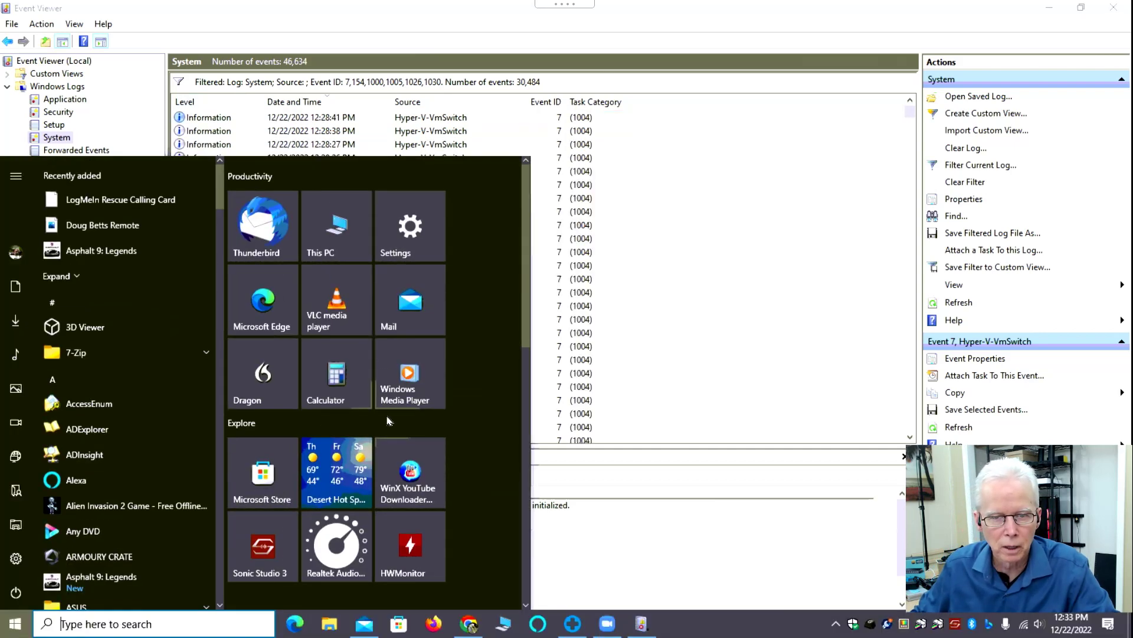
{"action": "left_click", "coordinate": [329, 624]}
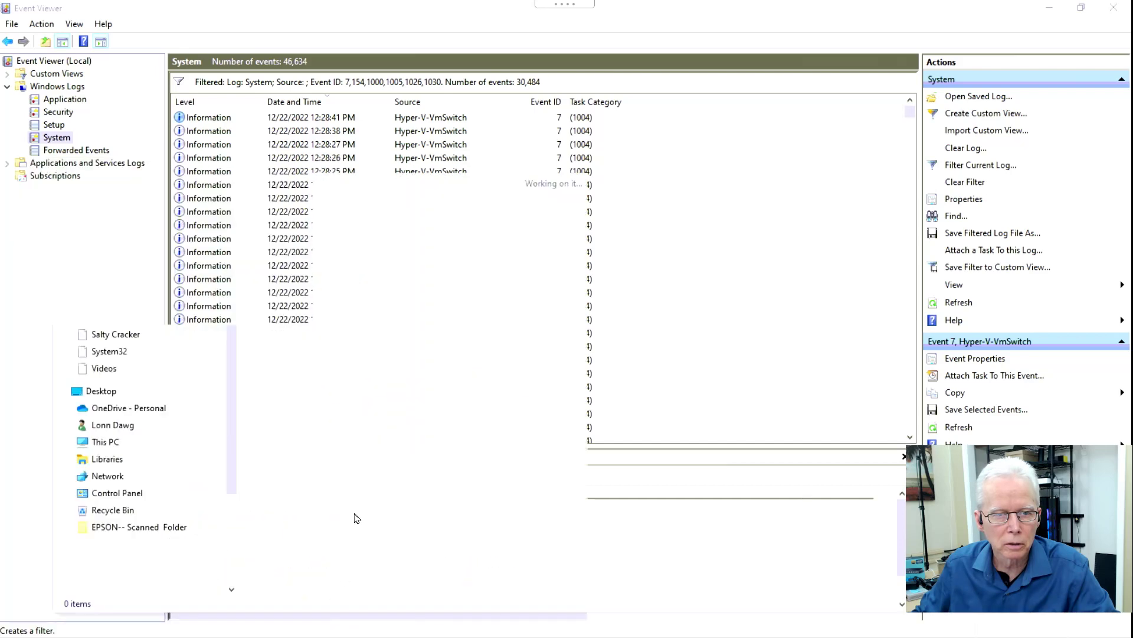
{"action": "left_click_drag", "start_coordinate": [406, 11], "coordinate": [406, 128]}
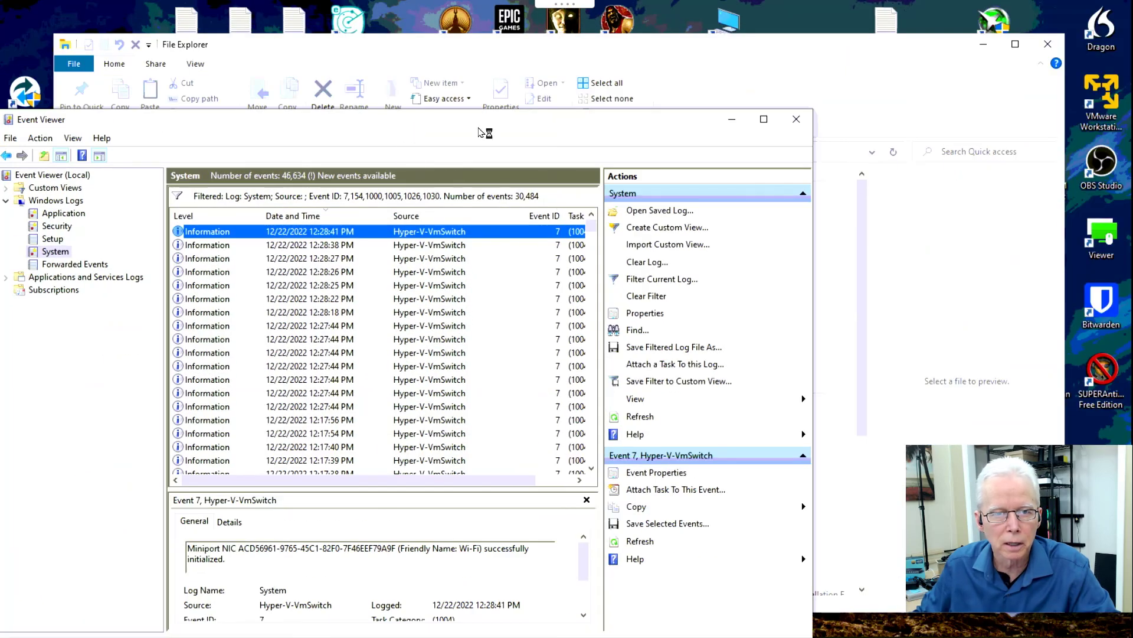
{"action": "left_click", "coordinate": [518, 58]}
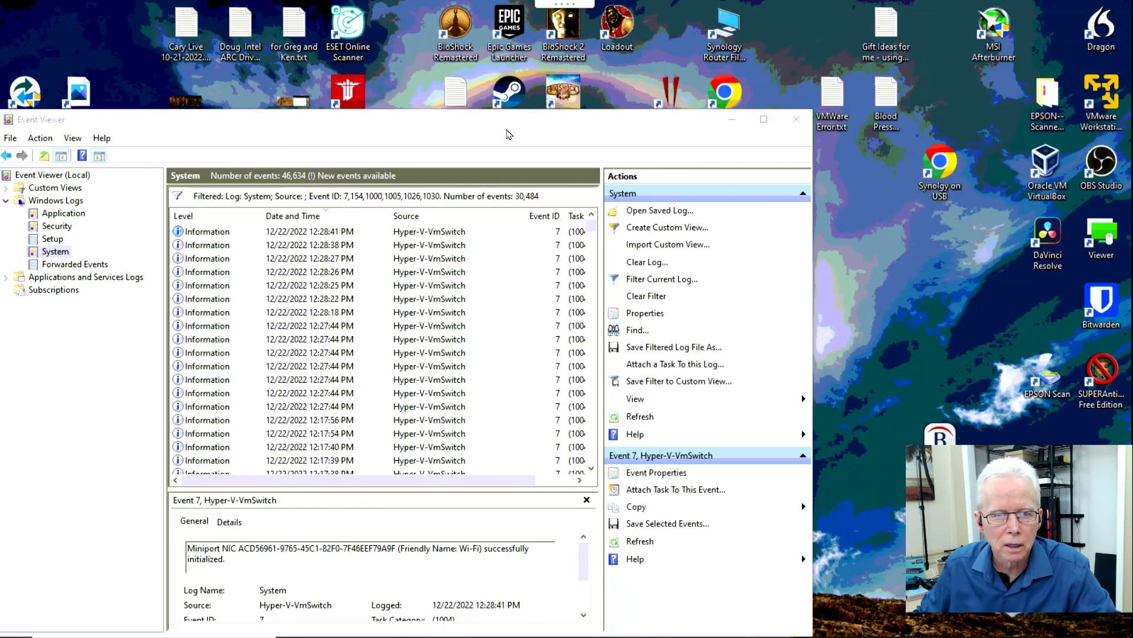
{"action": "left_click_drag", "start_coordinate": [508, 123], "coordinate": [546, 61]}
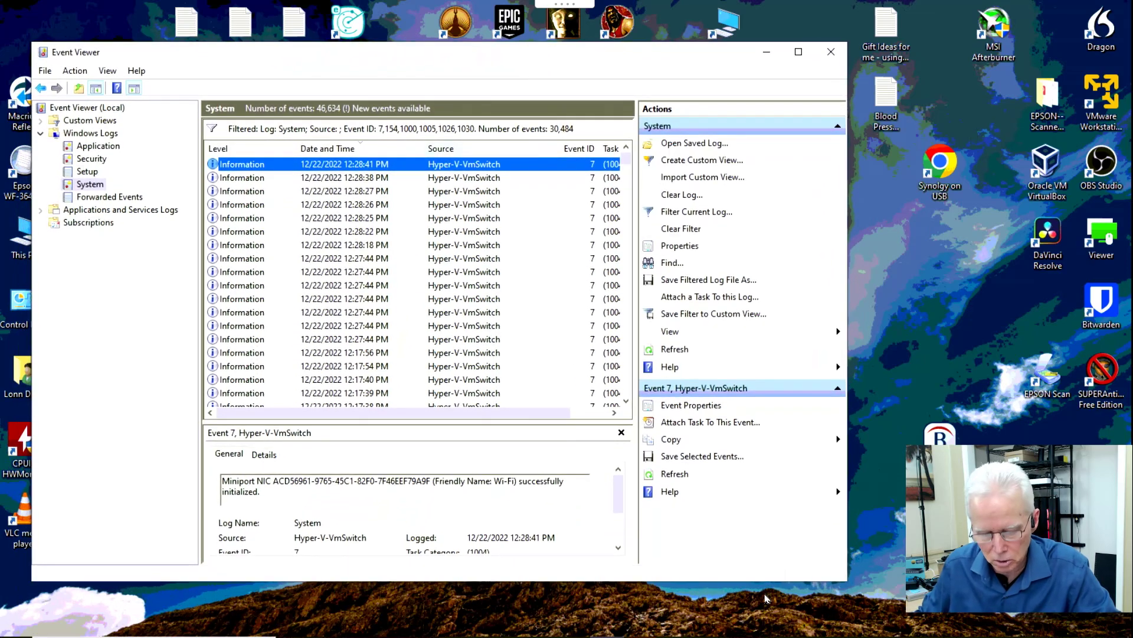
Move the Event Viewer window slightly higher, try again to open File Explorer and select the newest filtered event.
{"action": "key", "text": "super"}
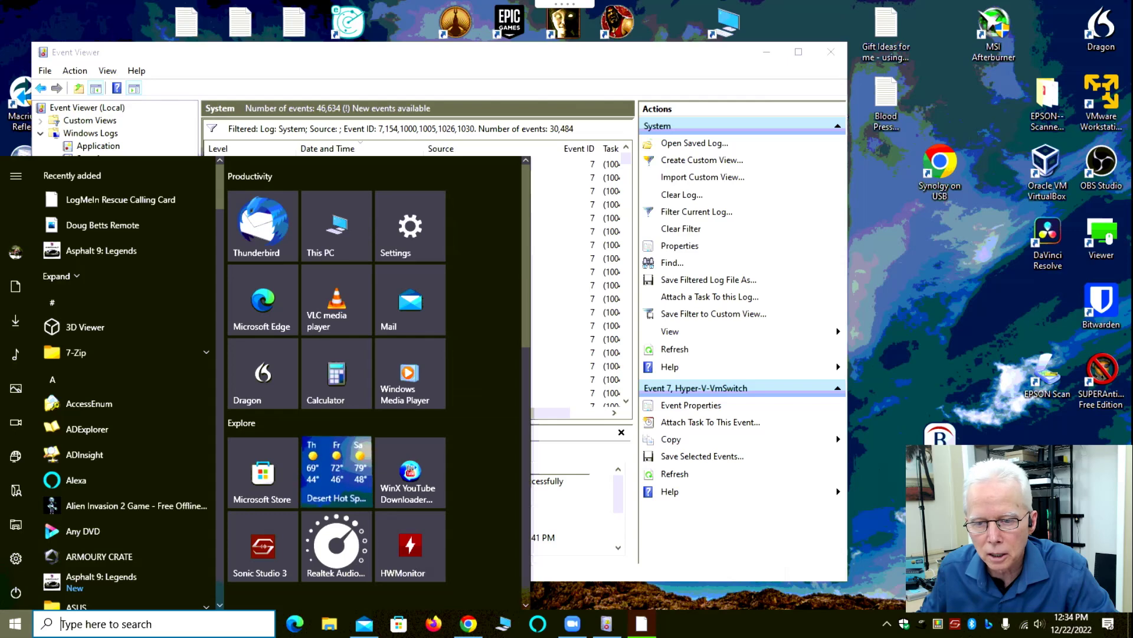
{"action": "left_click", "coordinate": [496, 118]}
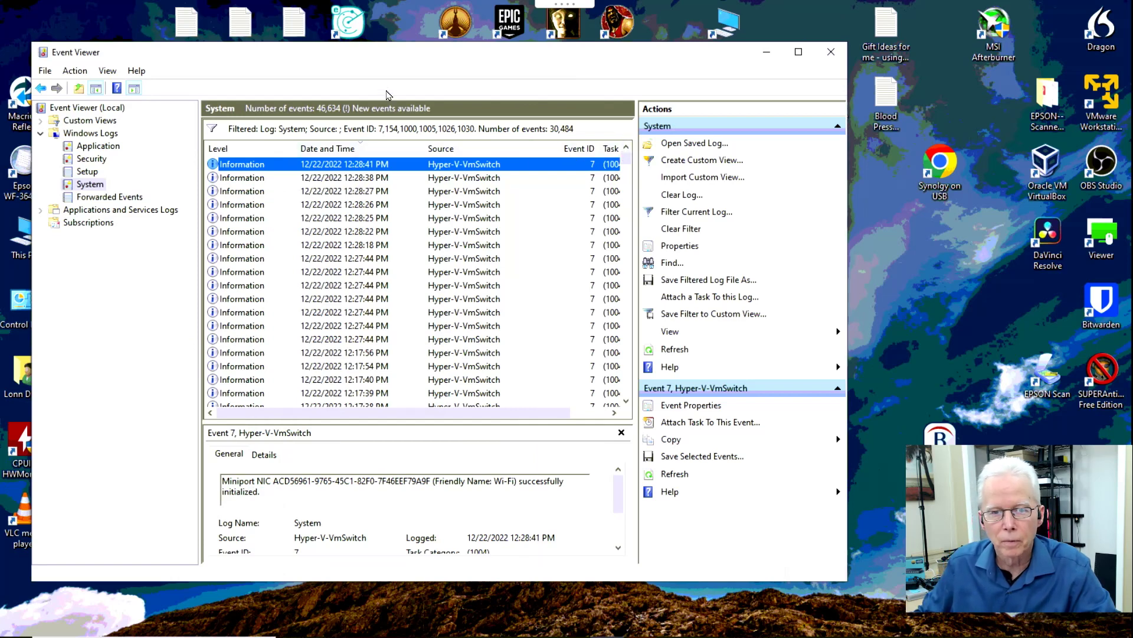
{"action": "left_click_drag", "start_coordinate": [563, 69], "coordinate": [554, 41]}
{"action": "key", "text": "super+e"}
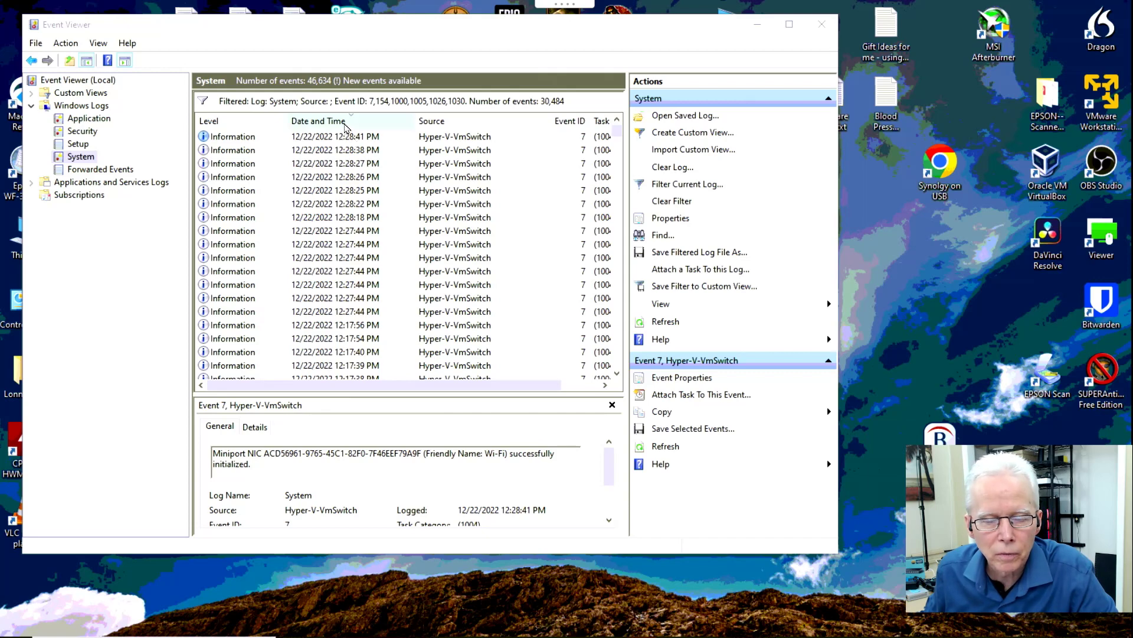
{"action": "left_click", "coordinate": [353, 140]}
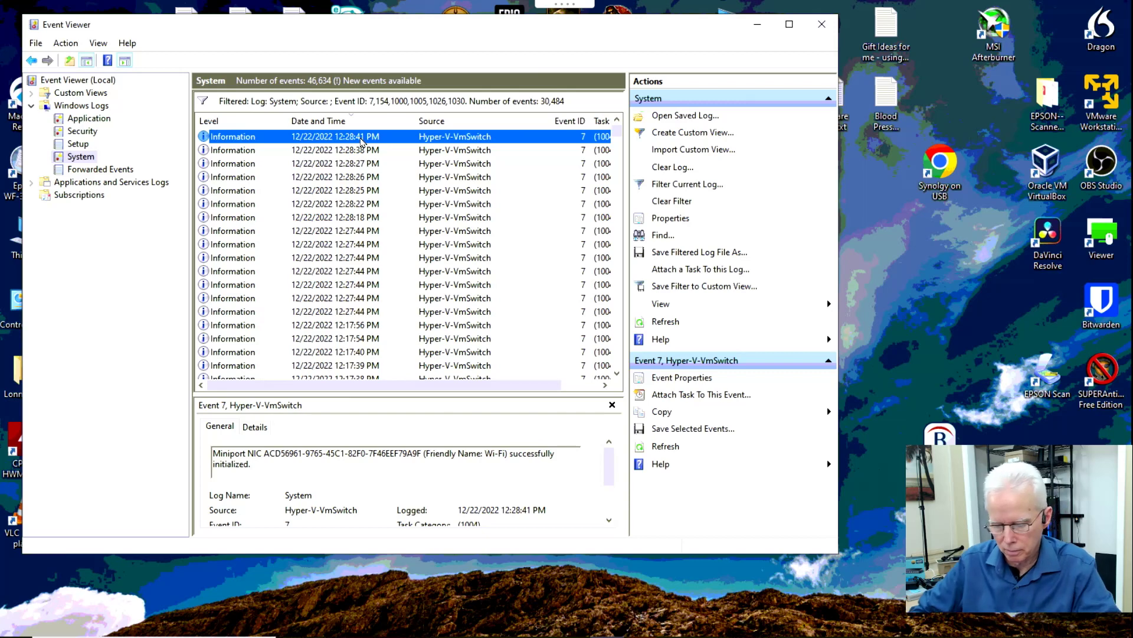
Open Command Prompt and move its window lower so the newest filtered events in Event Viewer stay exposed.
{"action": "key", "text": "super"}
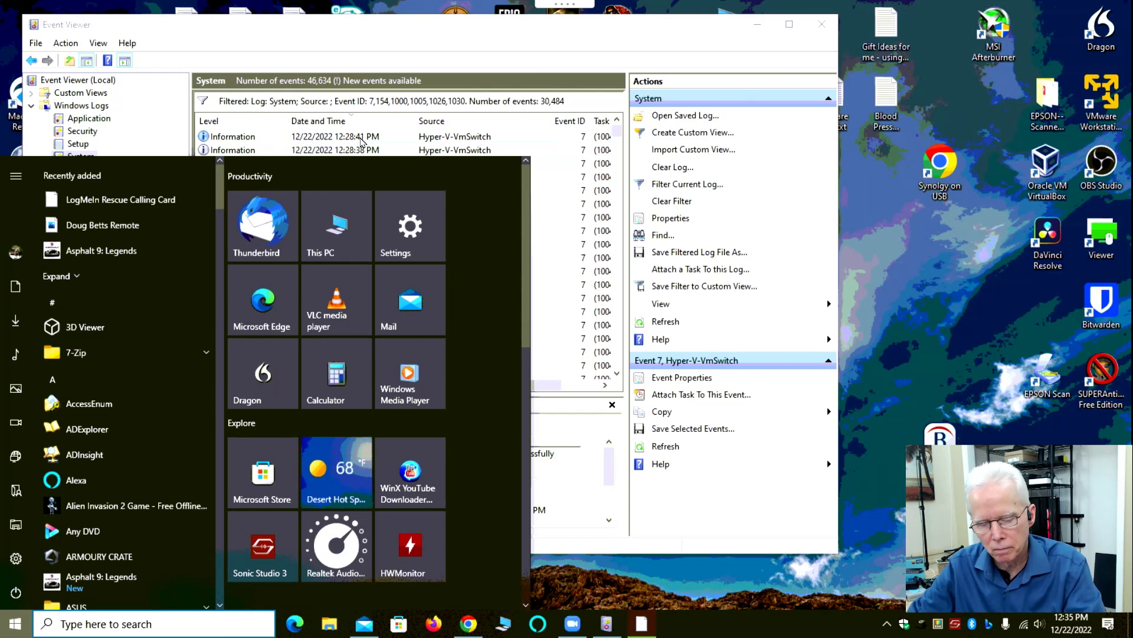
{"action": "type", "text": "cmd"}
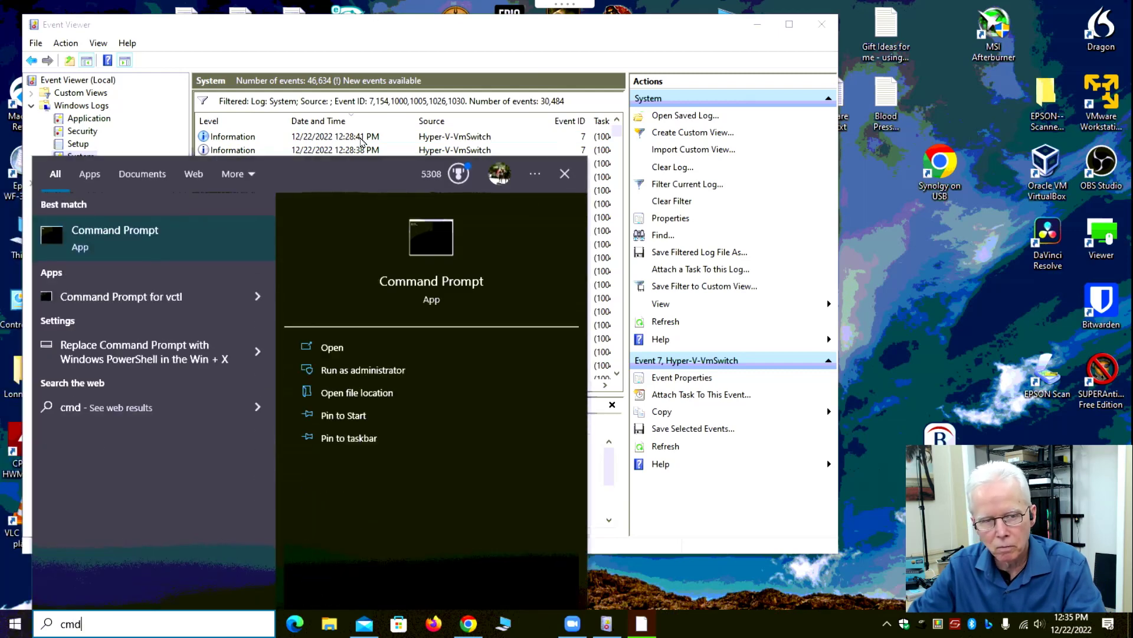
{"action": "key", "text": "Return"}
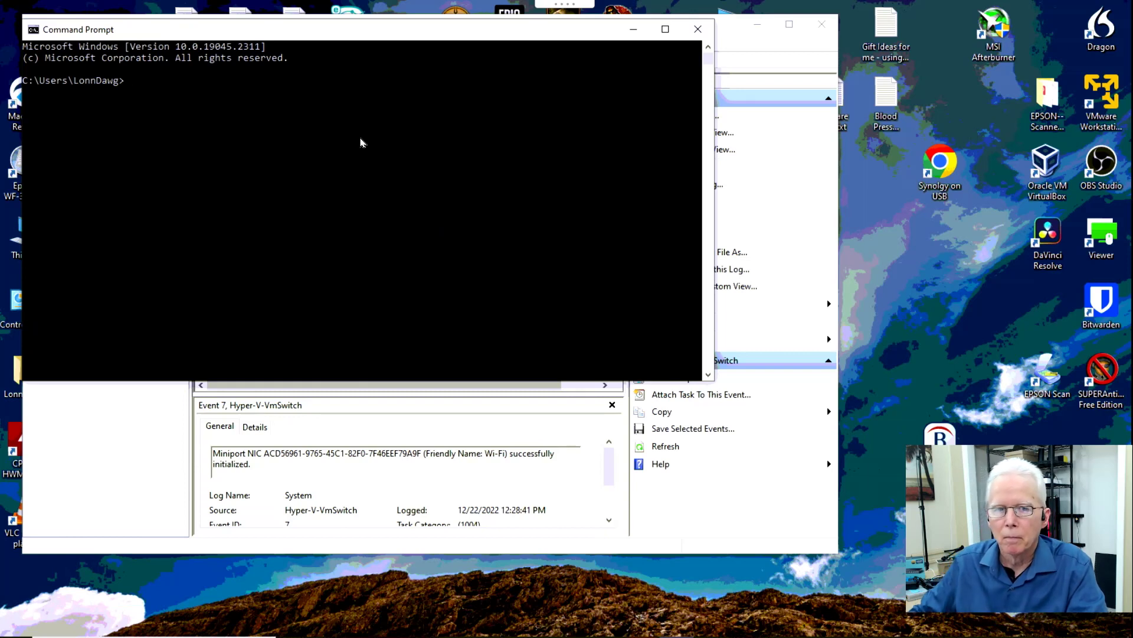
{"action": "left_click_drag", "start_coordinate": [457, 40], "coordinate": [506, 177]}
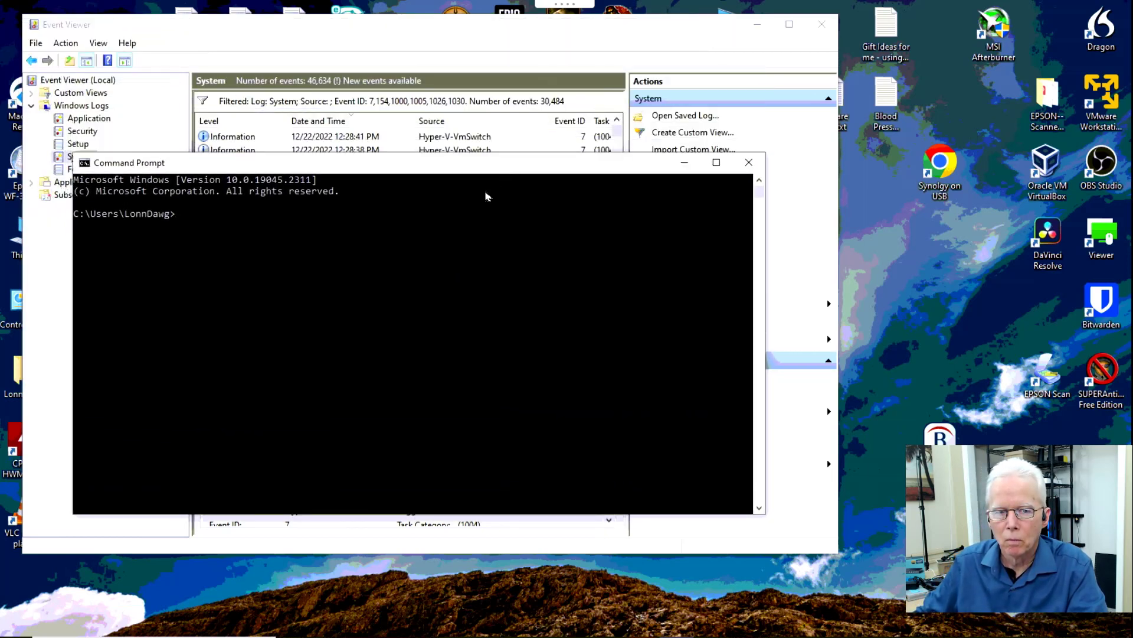
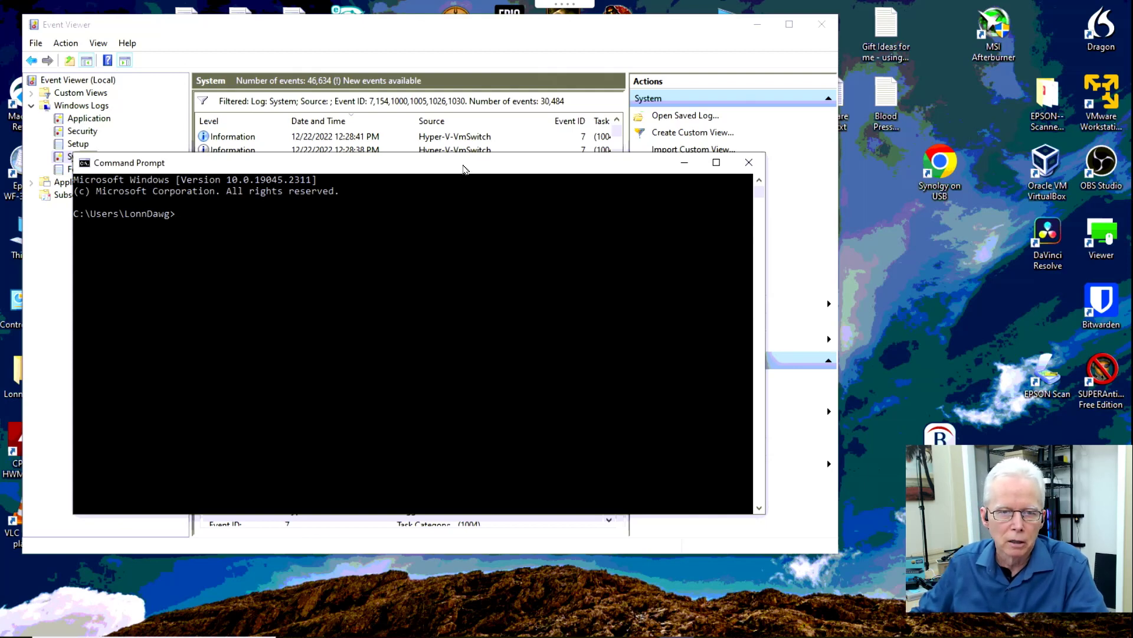
{"action": "left_click_drag", "start_coordinate": [463, 167], "coordinate": [466, 192]}
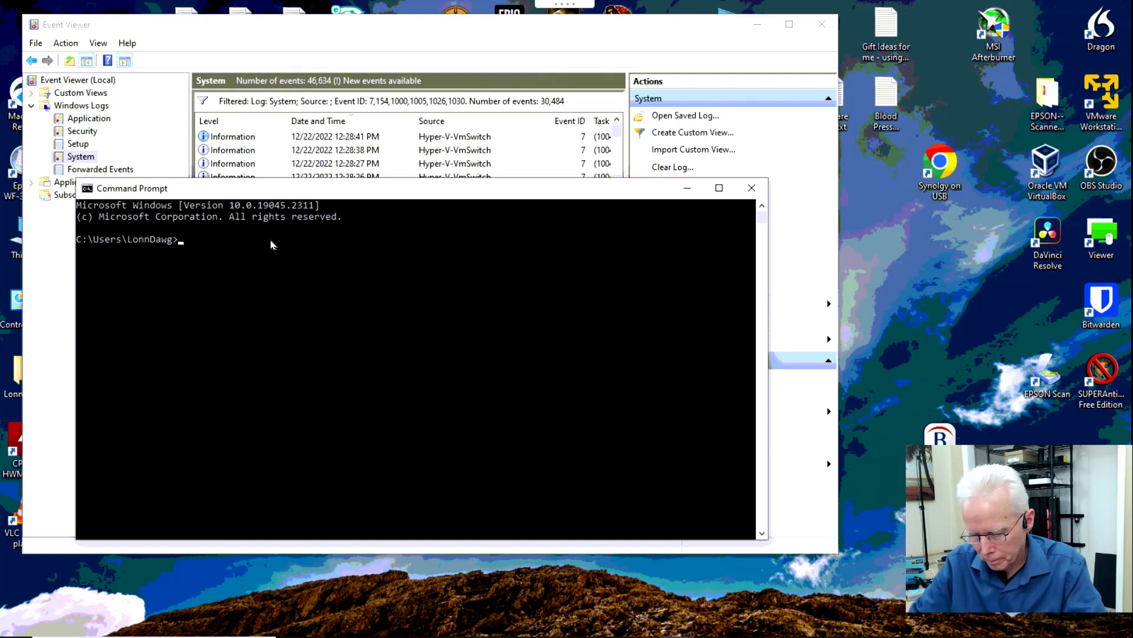
Run diskpart, allow it to make changes to the device, and list the disks with list disk.
{"action": "type", "text": "iskpart"}
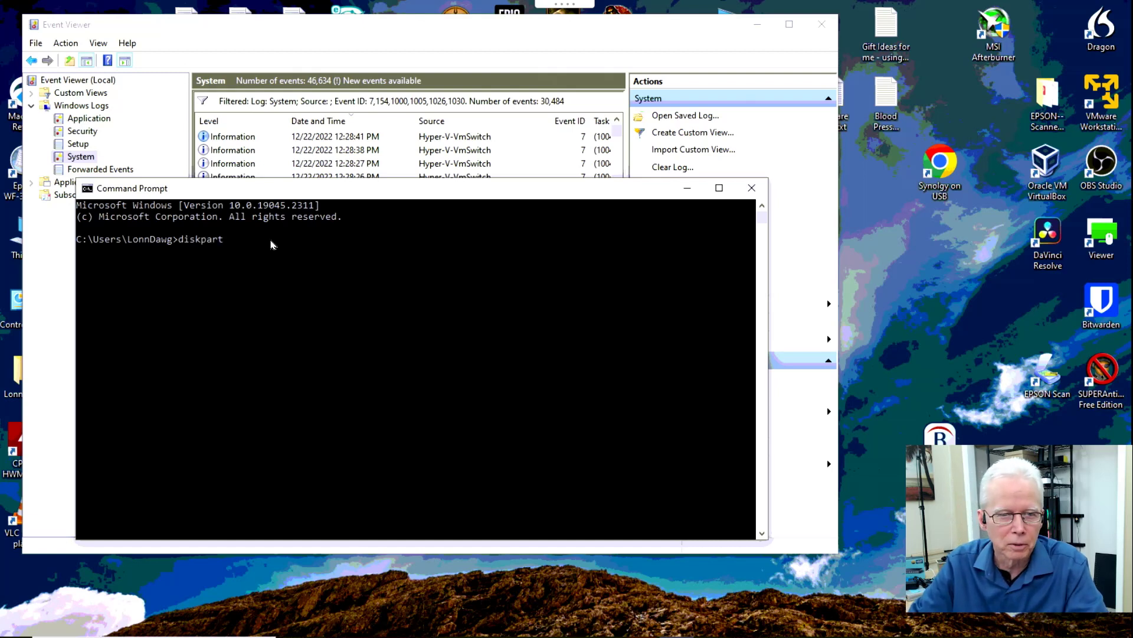
{"action": "key", "text": "Return"}
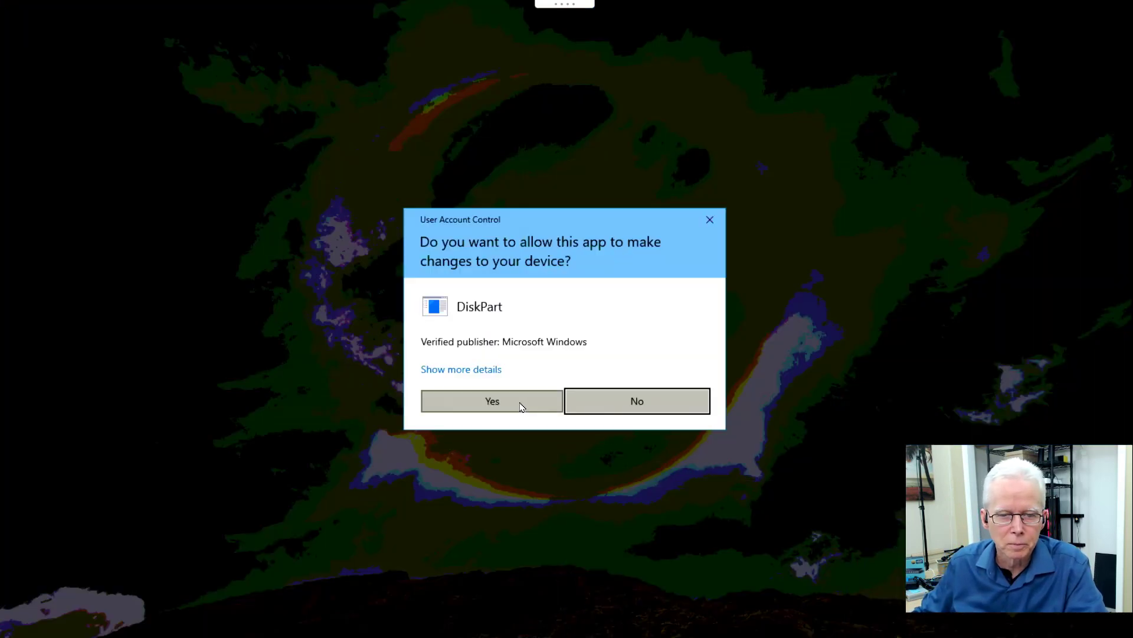
{"action": "left_click", "coordinate": [520, 407]}
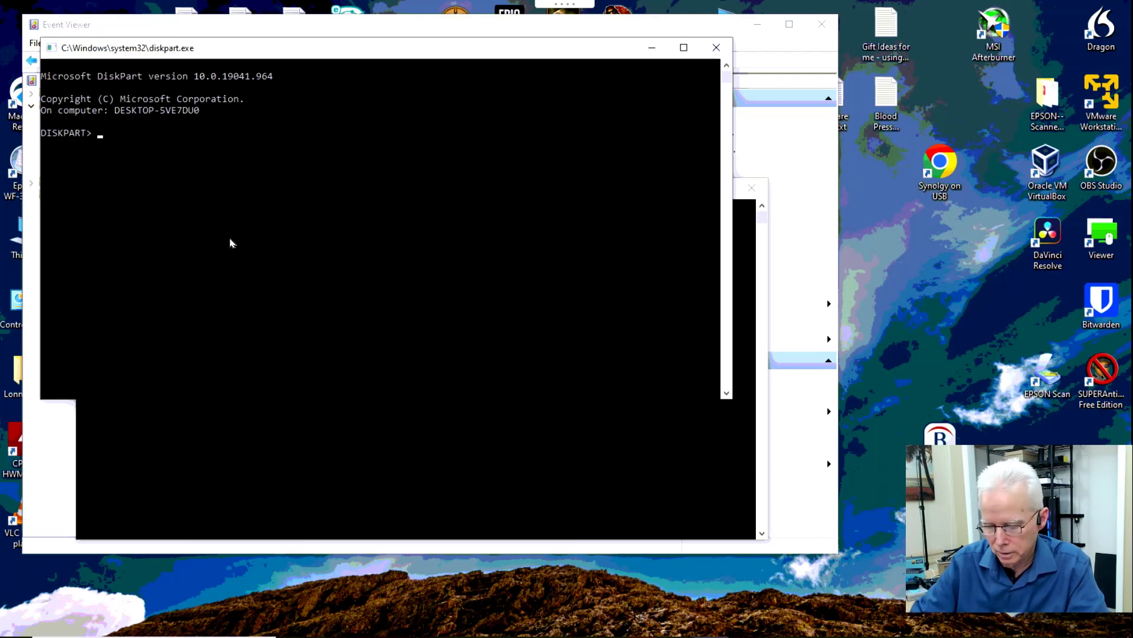
{"action": "type", "text": "li"}
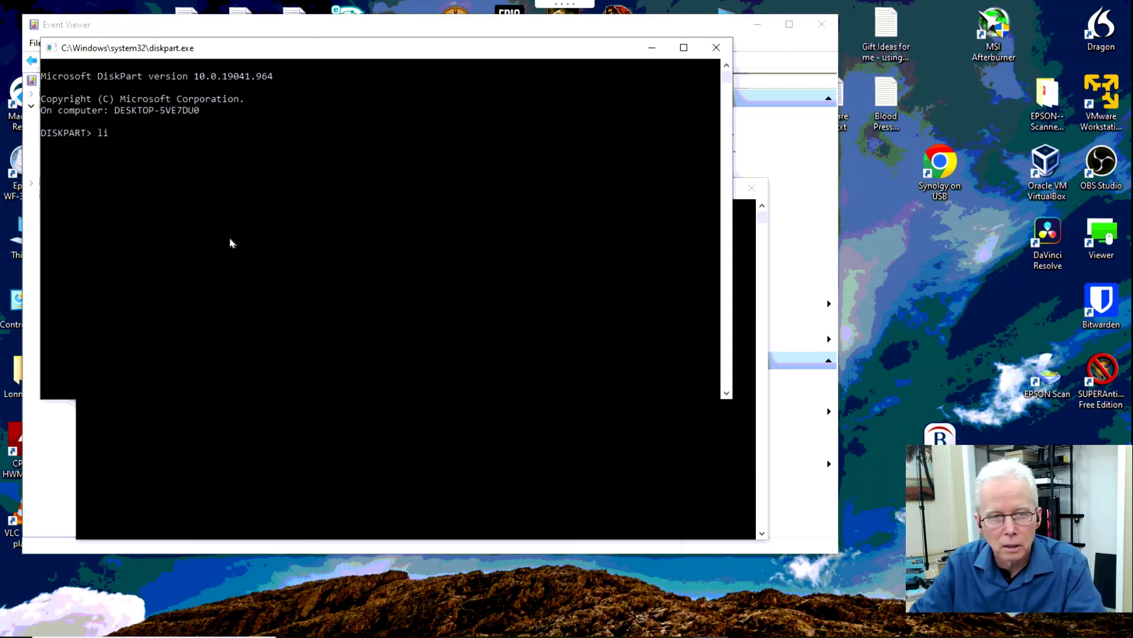
{"action": "type", "text": "st disk"}
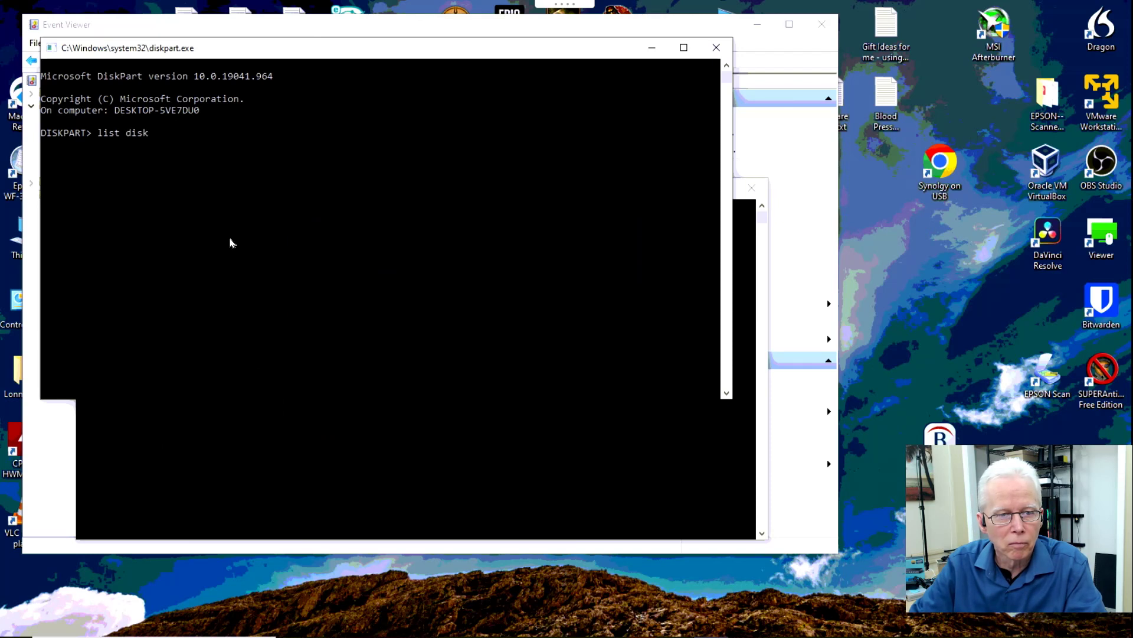
{"action": "key", "text": "Return"}
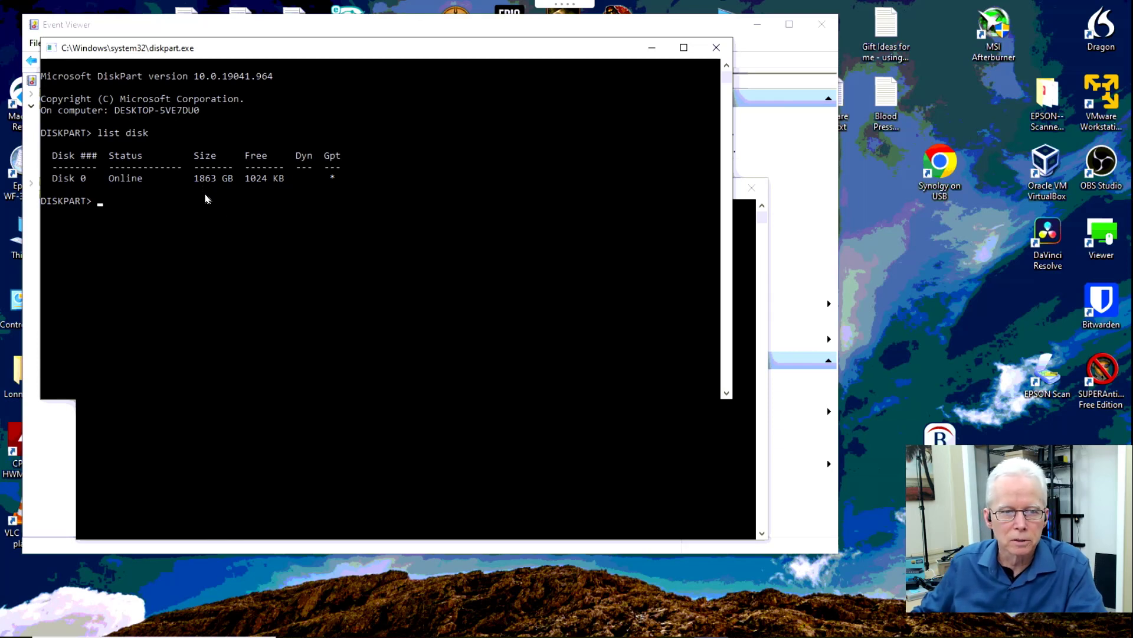
Exit DiskPart and close the Command Prompt session with the exit command.
{"action": "type", "text": "it"}
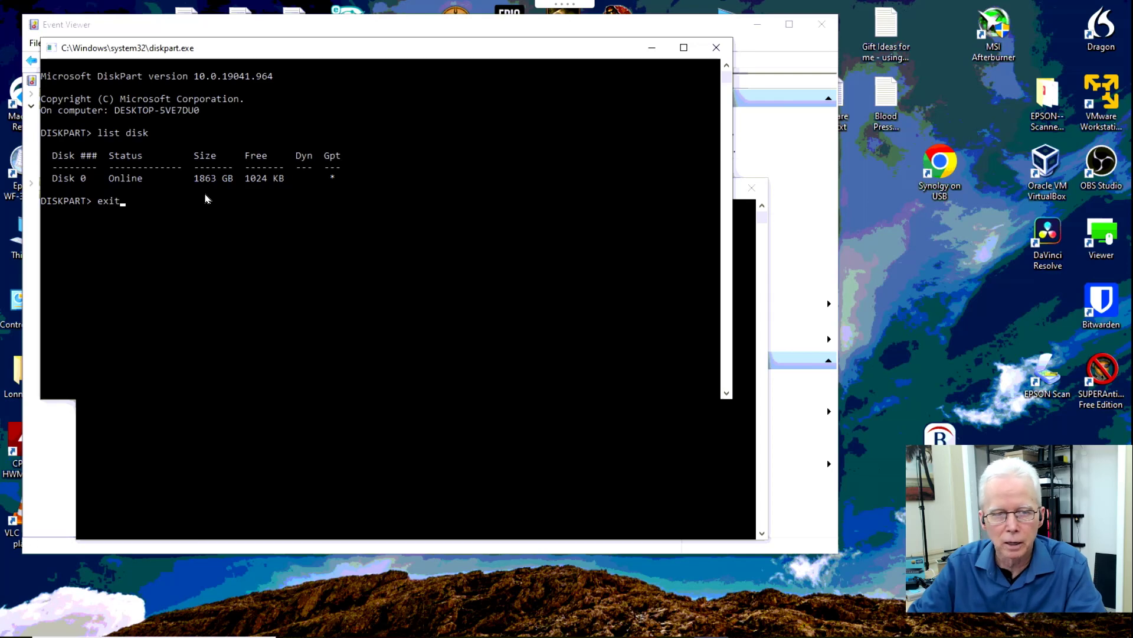
{"action": "key", "text": "Return"}
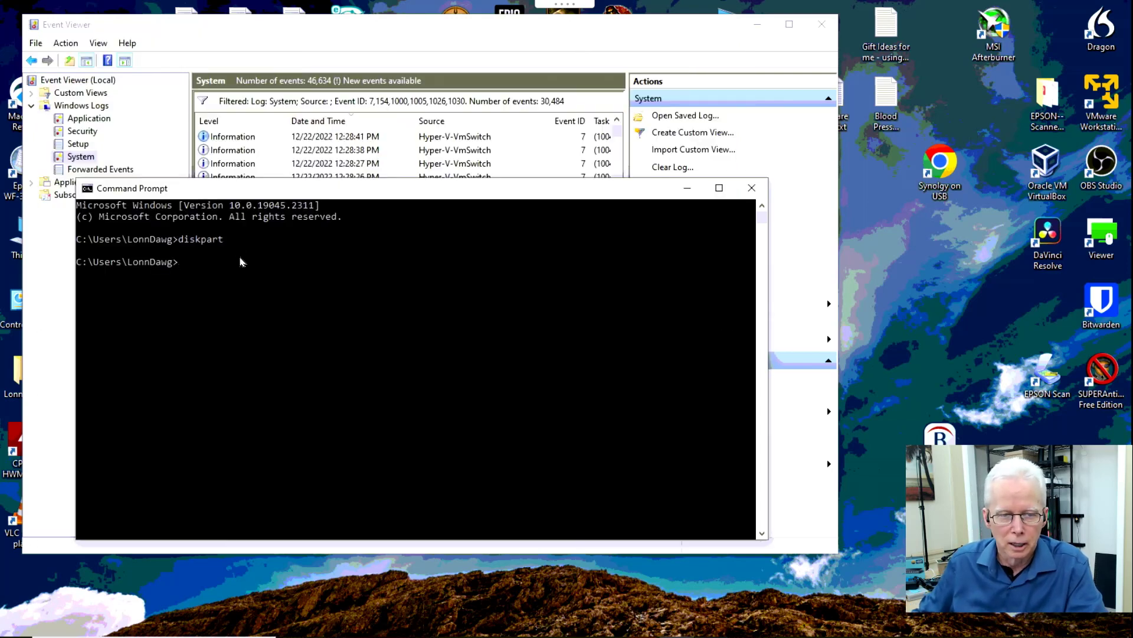
{"action": "type", "text": "exit"}
{"action": "key", "text": "Return"}
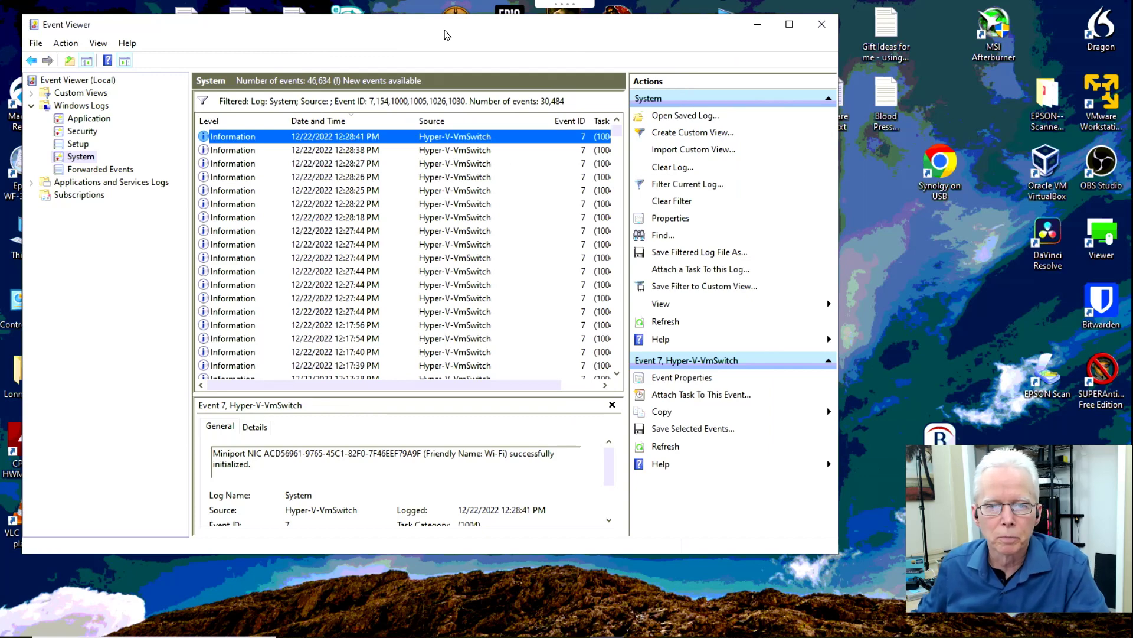
Try to open File Explorer and shift the Event Viewer window to the upper edge of the desktop.
{"action": "left_click_drag", "start_coordinate": [451, 29], "coordinate": [464, 27]}
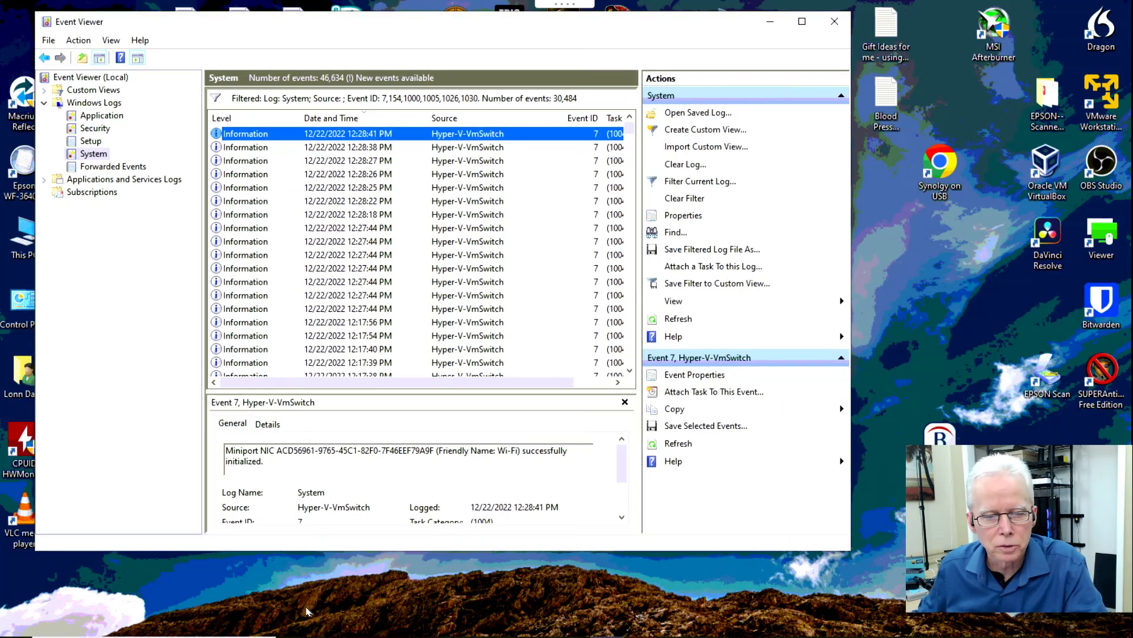
{"action": "key", "text": "super"}
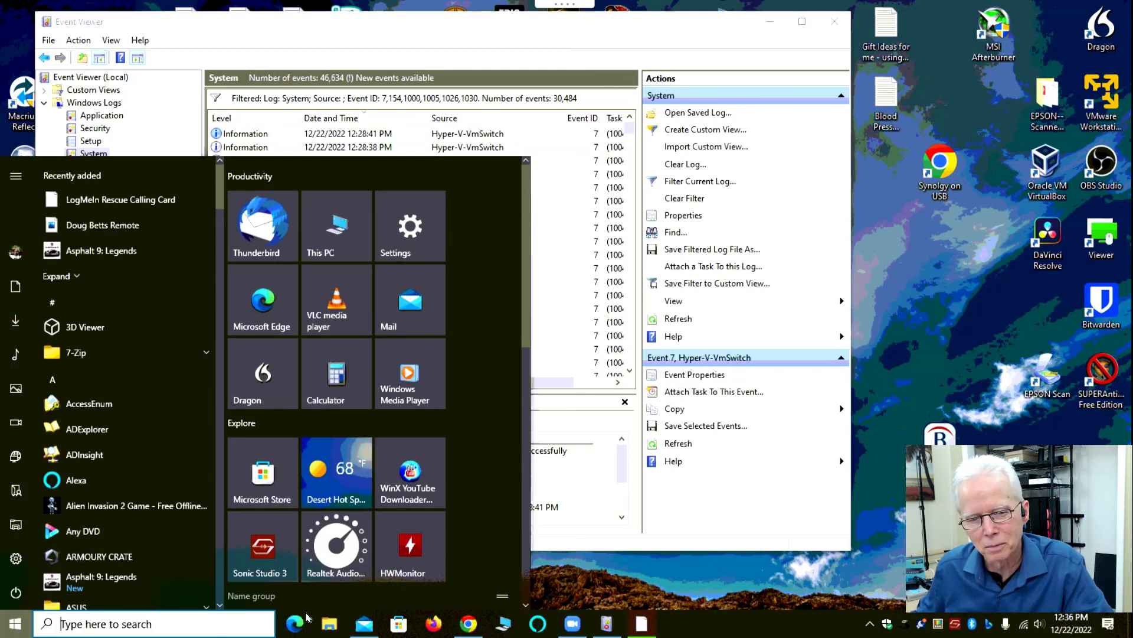
{"action": "left_click", "coordinate": [329, 625]}
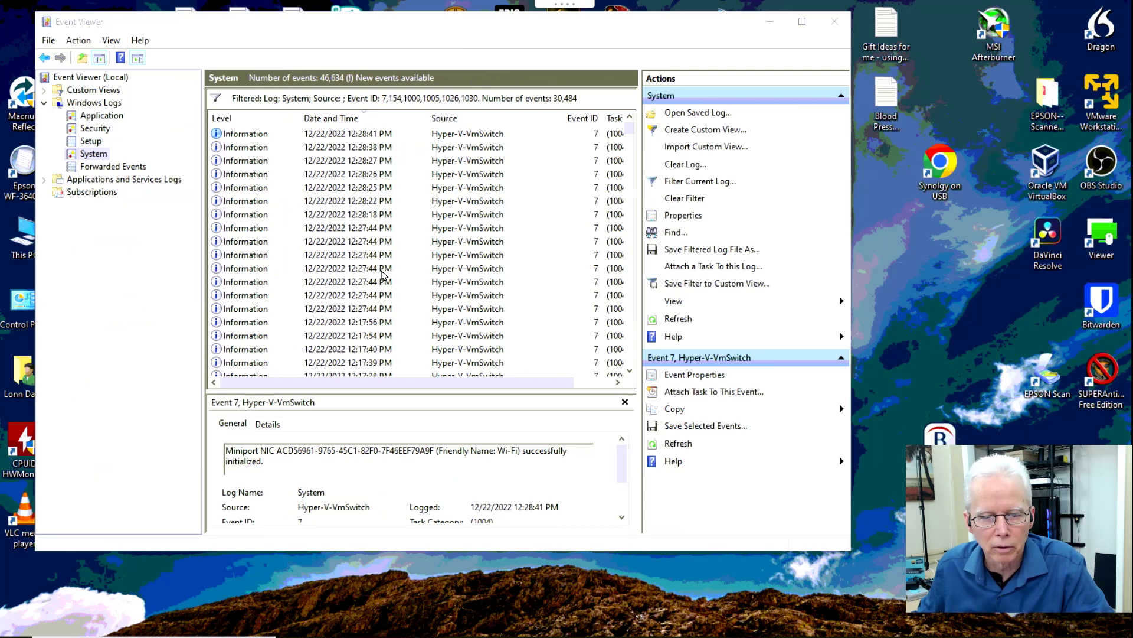
{"action": "mouse_move", "coordinate": [380, 634]}
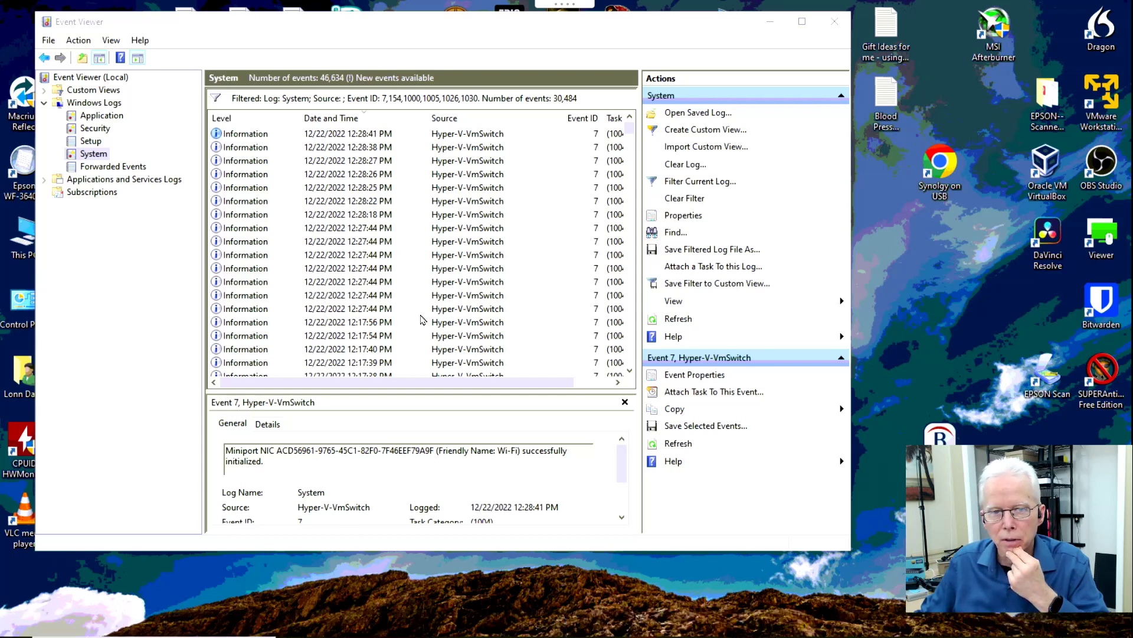
{"action": "left_click", "coordinate": [462, 29]}
{"action": "mouse_move", "coordinate": [462, 29]}
{"action": "left_mouse_down"}
{"action": "mouse_move", "coordinate": [441, 22]}
{"action": "mouse_move", "coordinate": [452, 18]}
{"action": "left_mouse_up"}
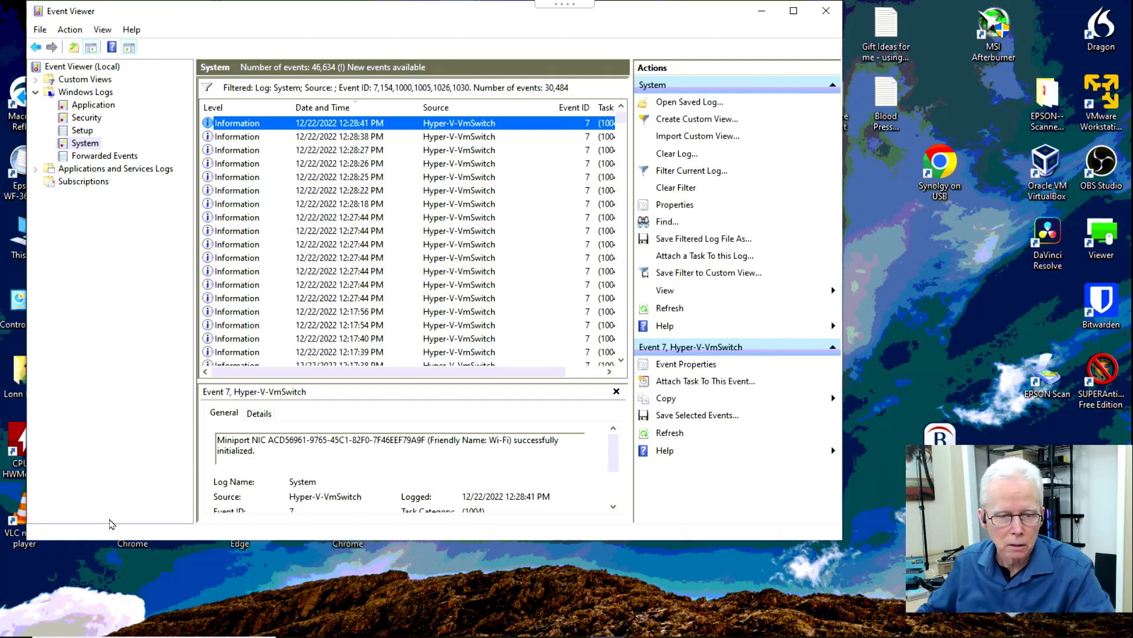
Test opening File Explorer twice, bringing up the quick-launch search bar and dismissing it in between.
{"action": "mouse_move", "coordinate": [458, 624]}
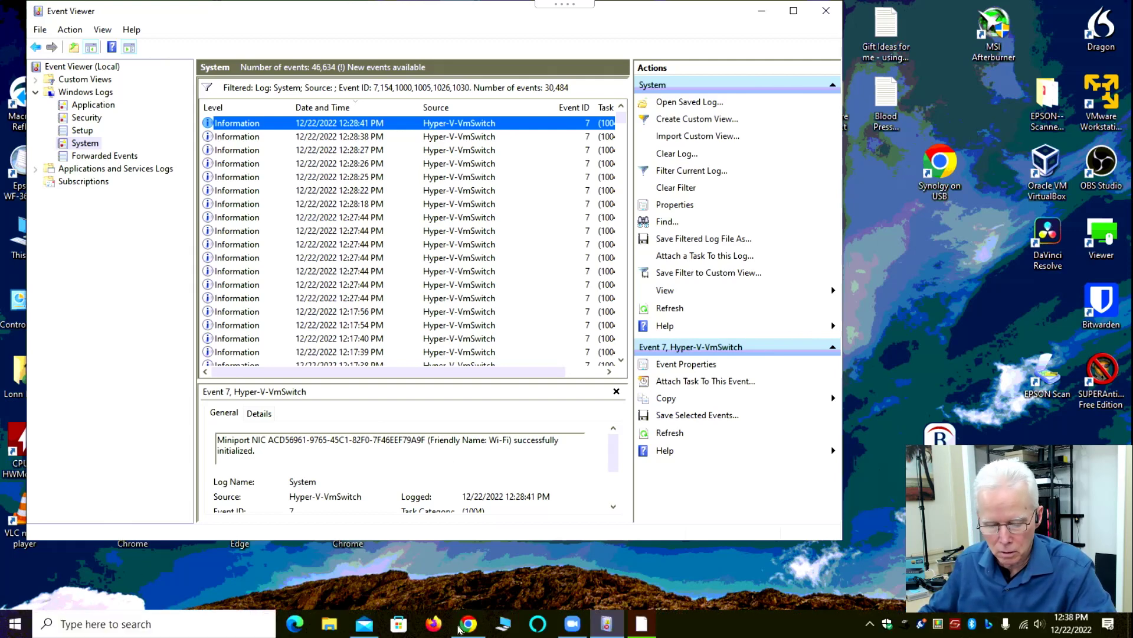
{"action": "key", "text": "super"}
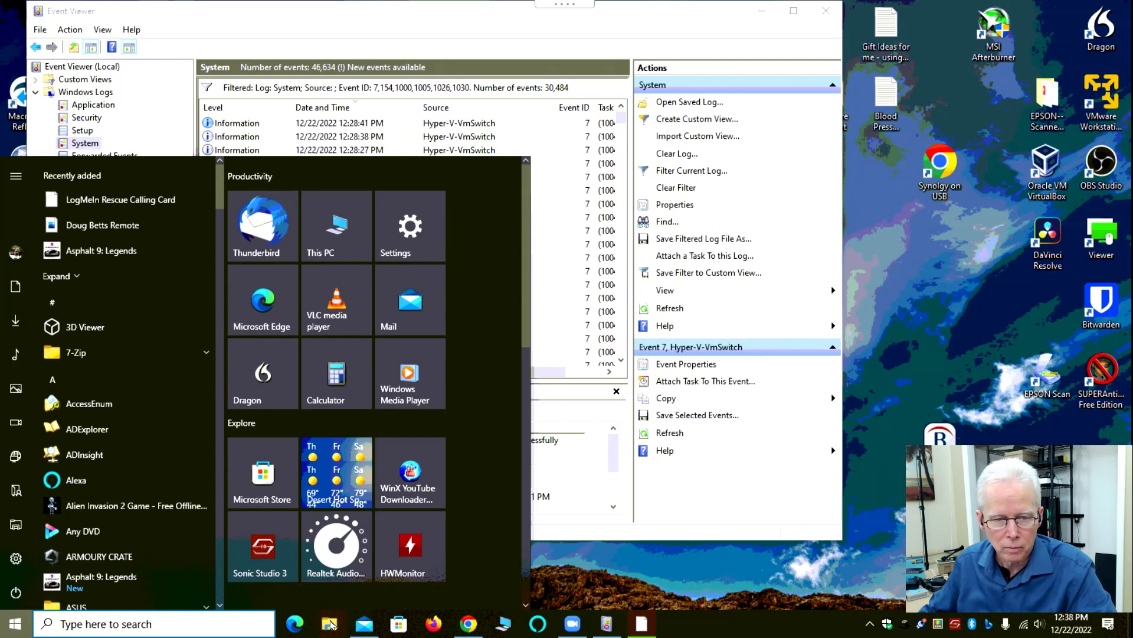
{"action": "left_click", "coordinate": [330, 624]}
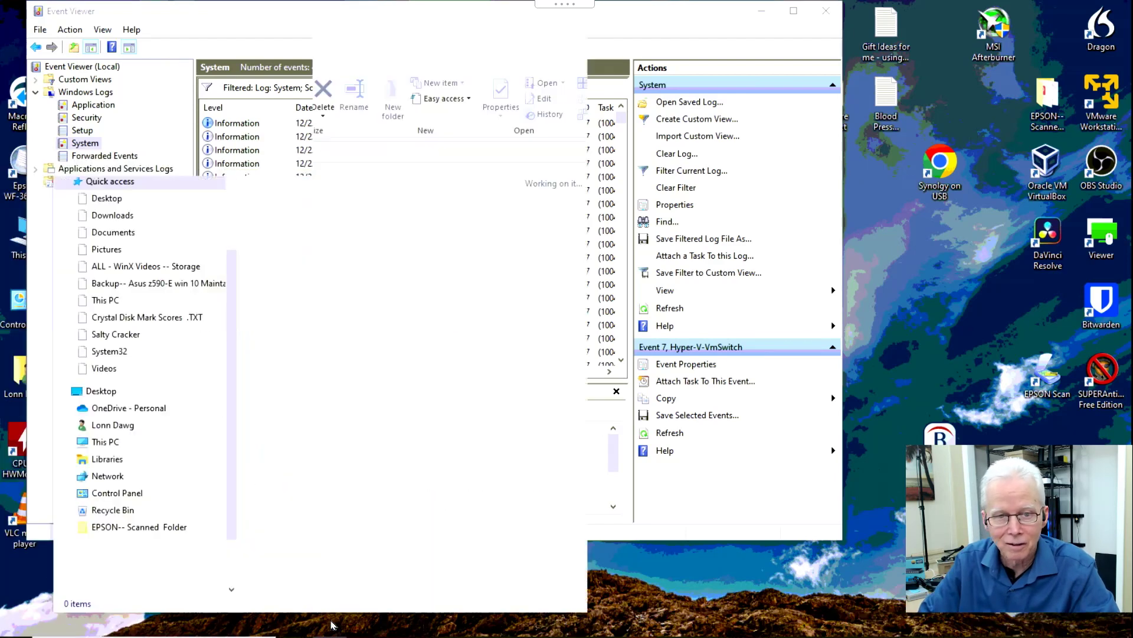
{"action": "key", "text": "alt+space"}
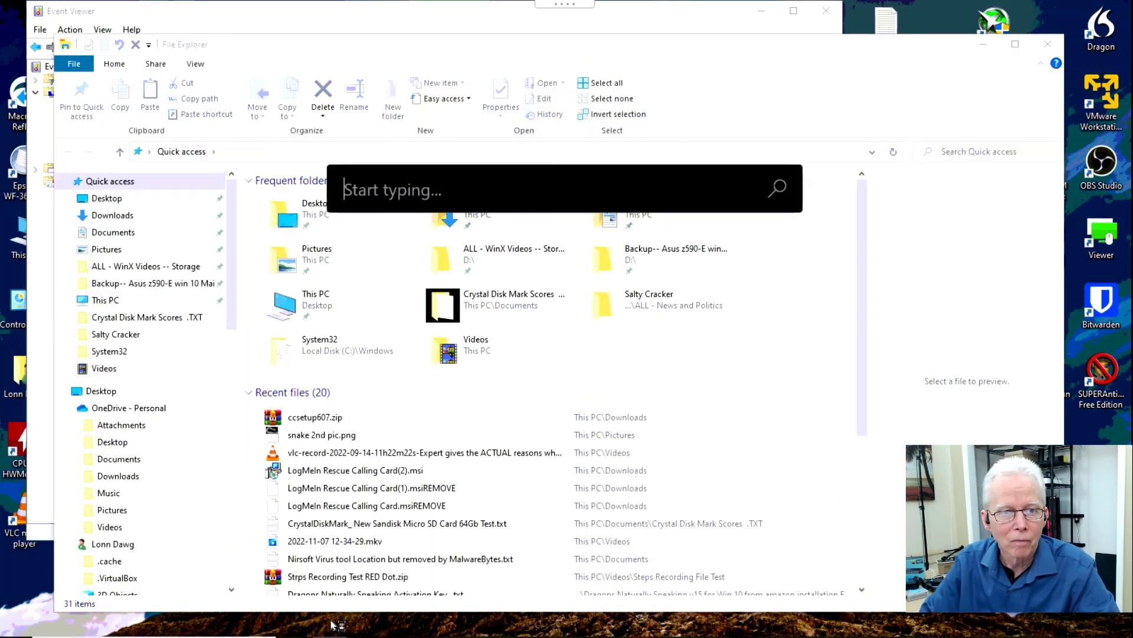
{"action": "key", "text": "Escape"}
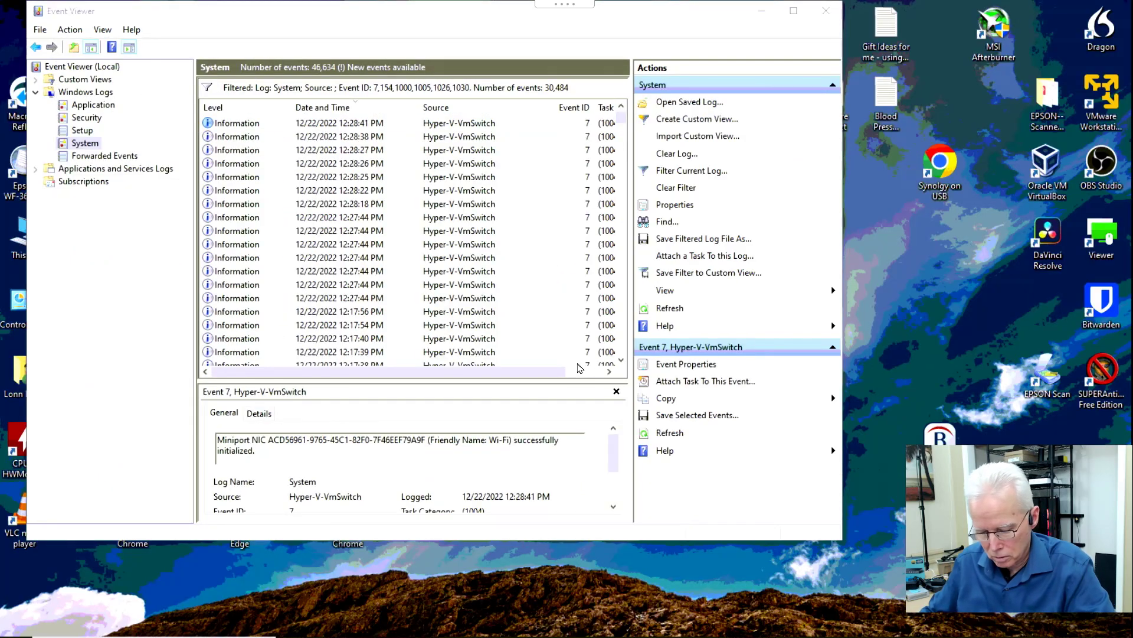
{"action": "key", "text": "super+e"}
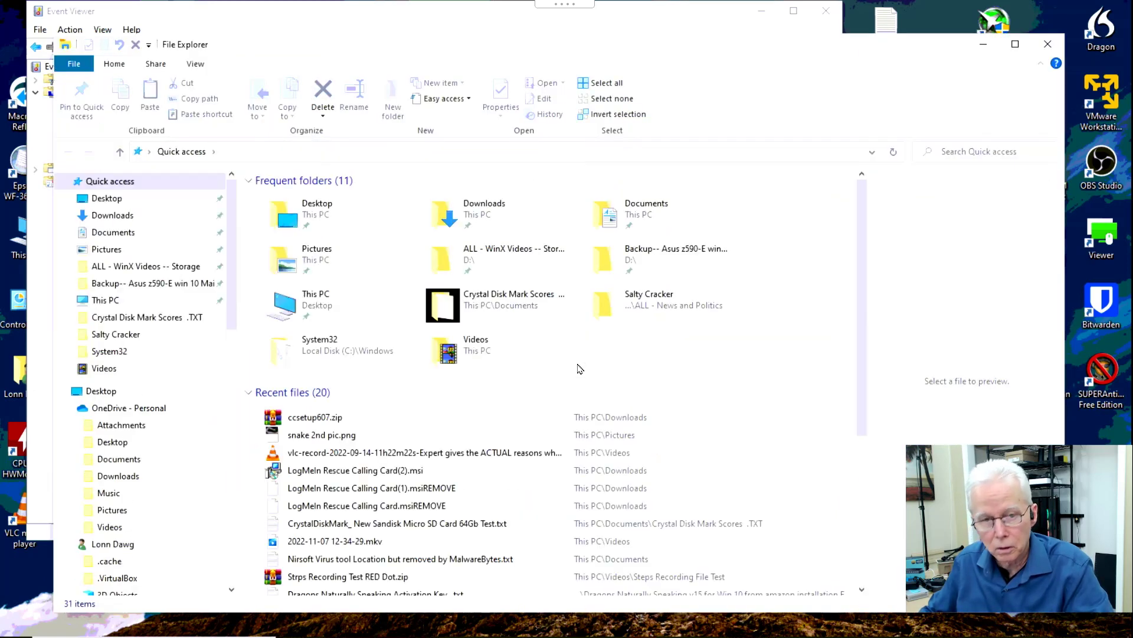
{"action": "key", "text": "alt+space"}
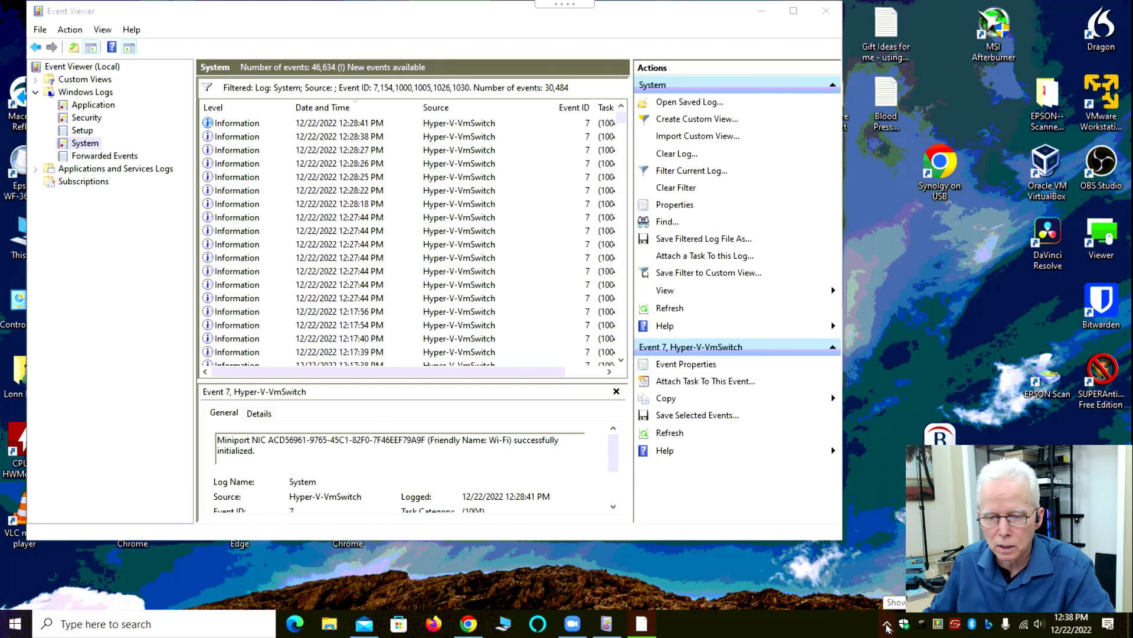
Exit the PowerToys background utility running among the hidden notification-area apps.
{"action": "left_click", "coordinate": [887, 626]}
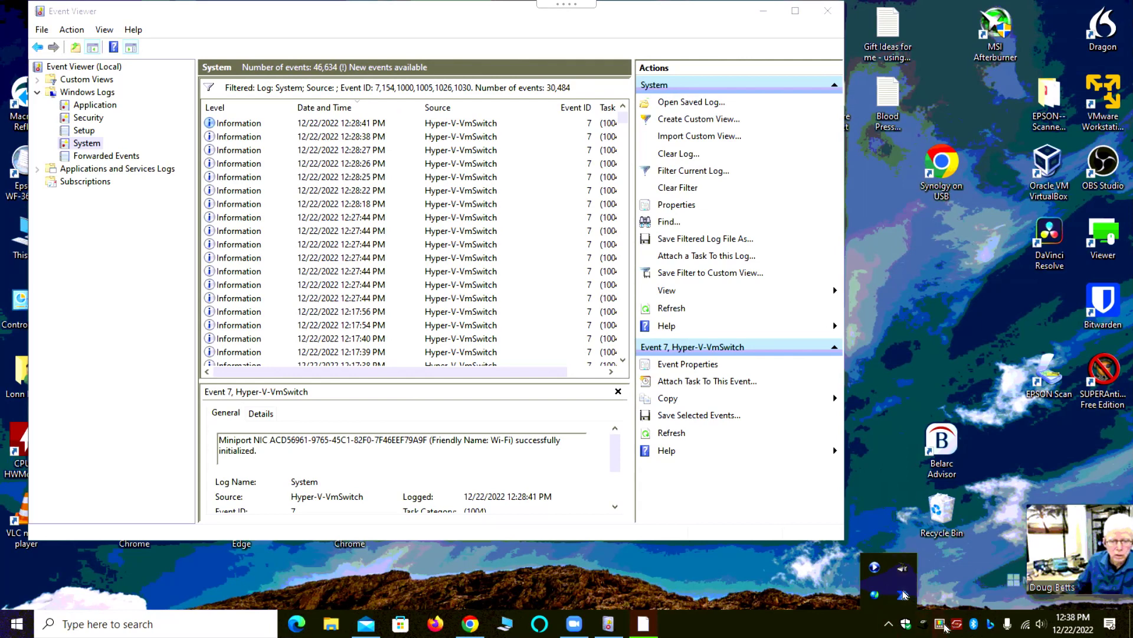
{"action": "right_click", "coordinate": [905, 595]}
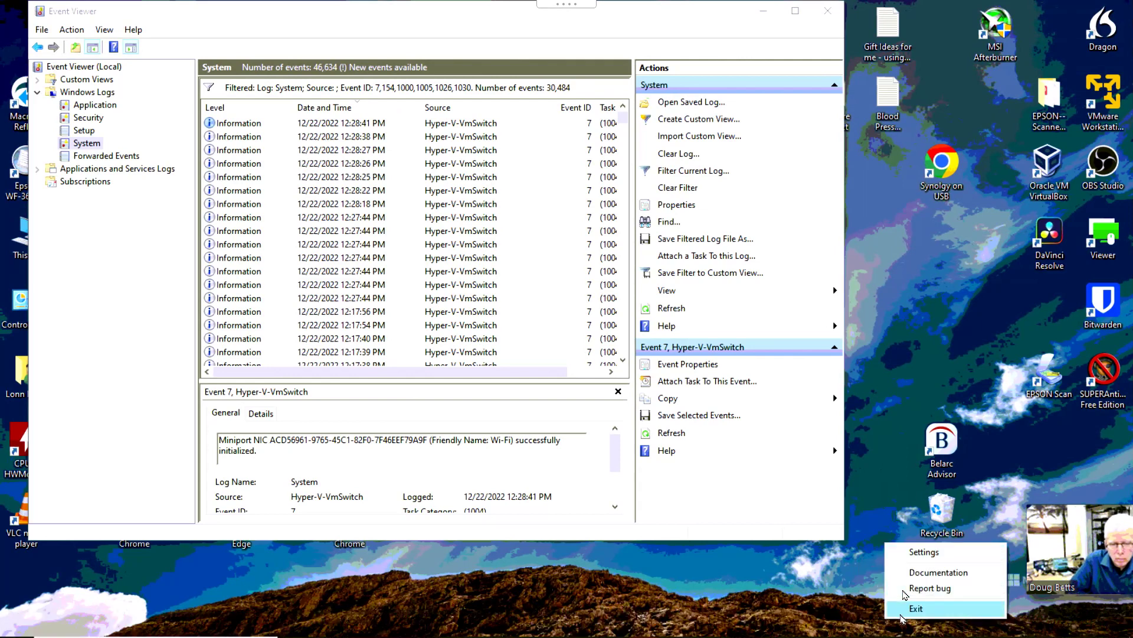
{"action": "left_click", "coordinate": [902, 617]}
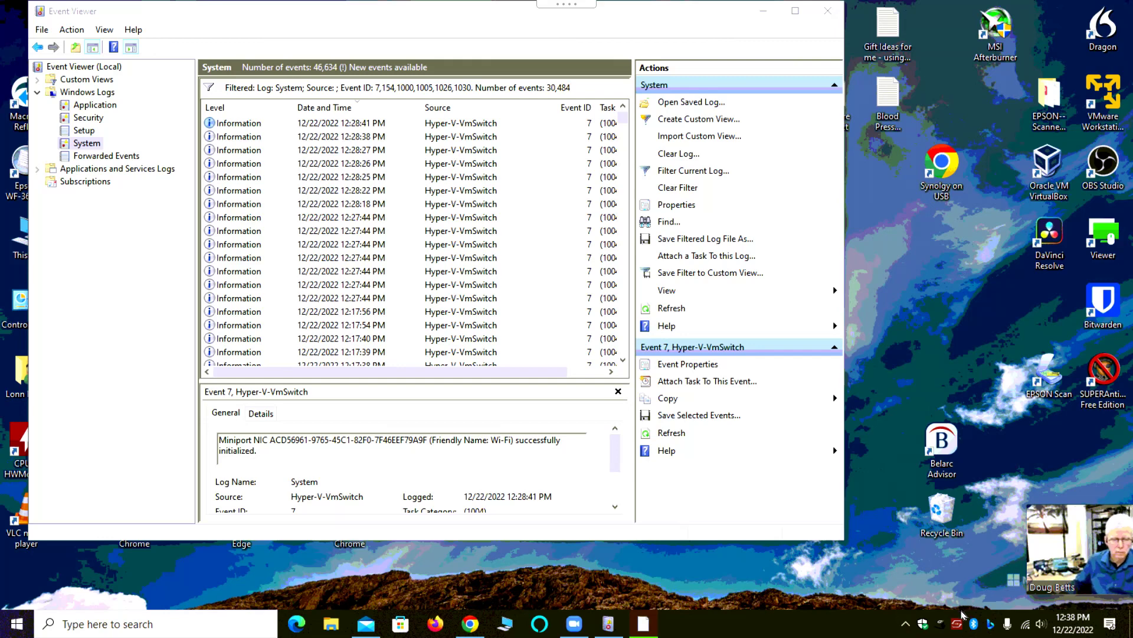
{"action": "right_click", "coordinate": [961, 625]}
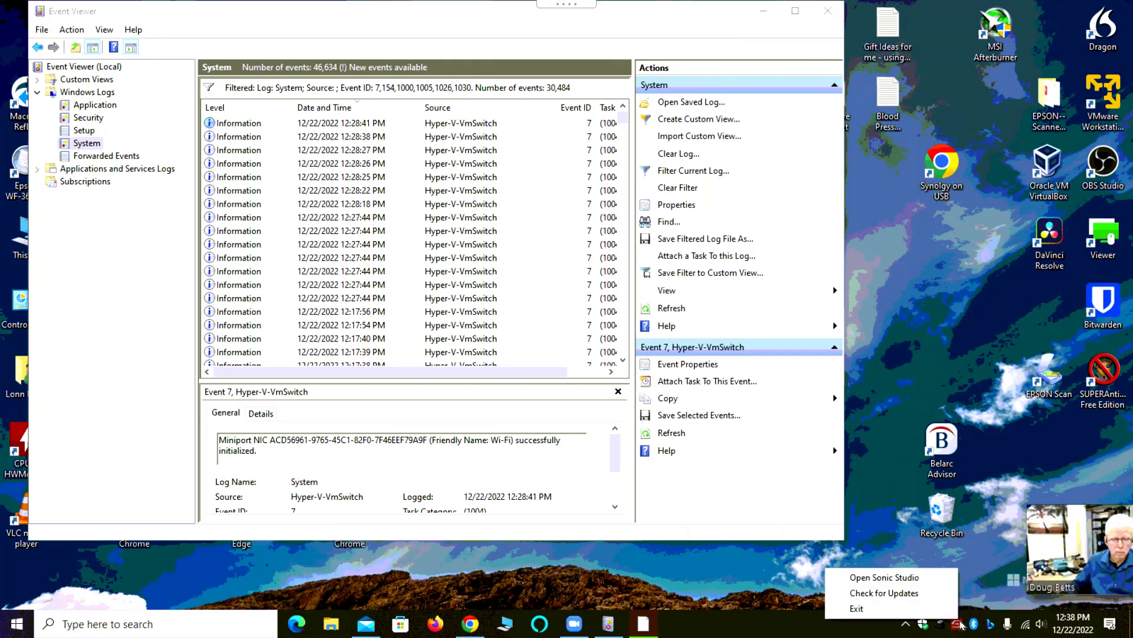
{"action": "left_click", "coordinate": [971, 588]}
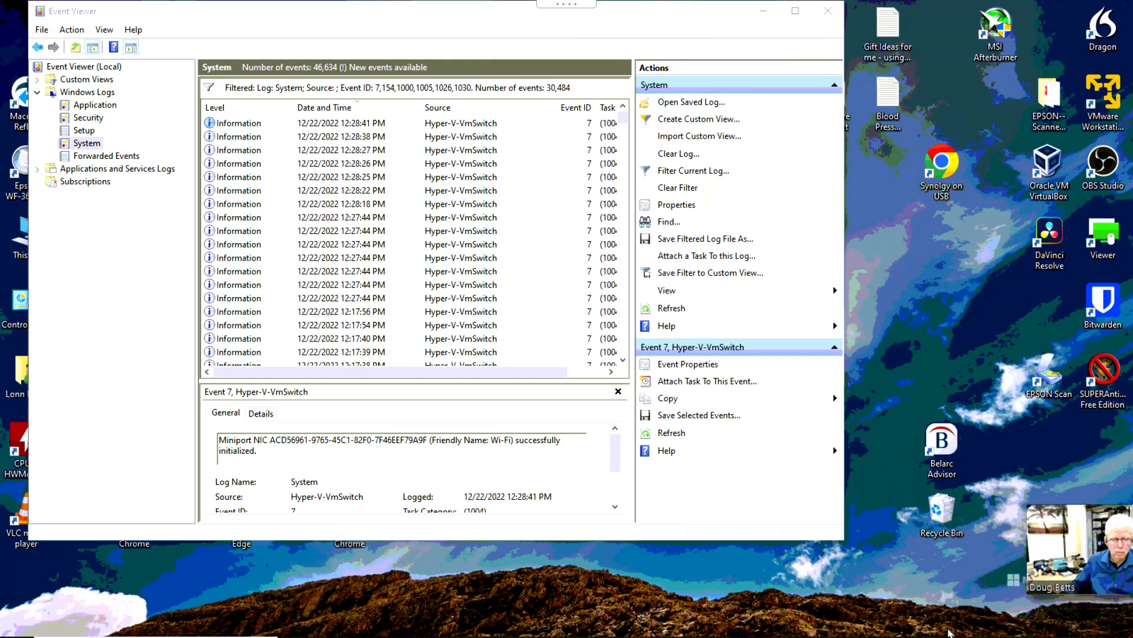
{"action": "key", "text": "super"}
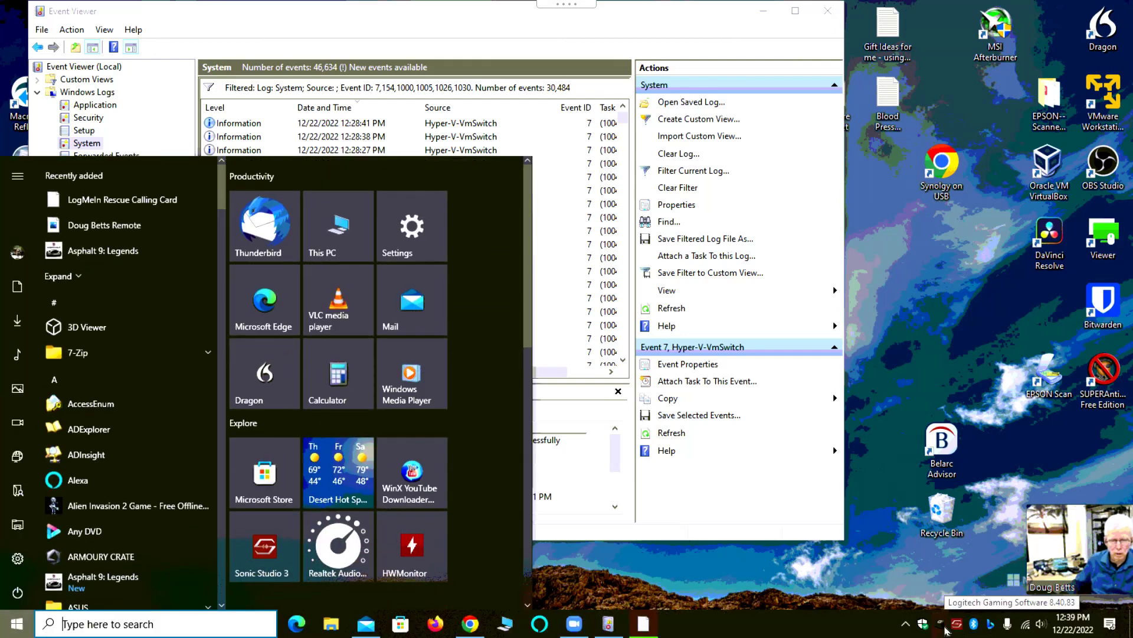
{"action": "left_click", "coordinate": [907, 577]}
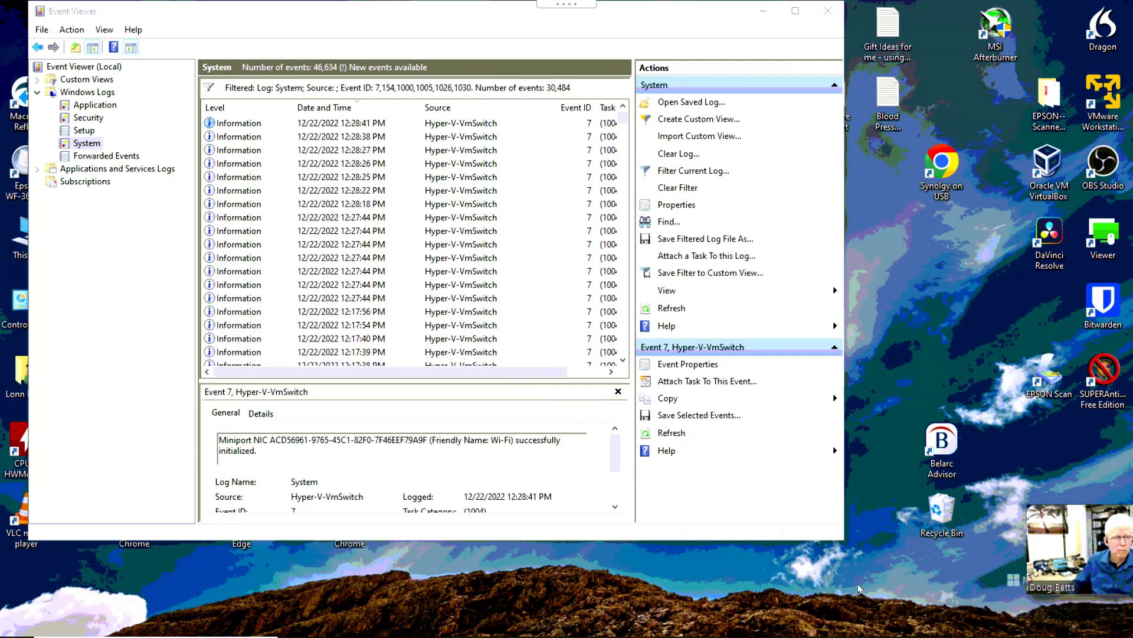
{"action": "key", "text": "super"}
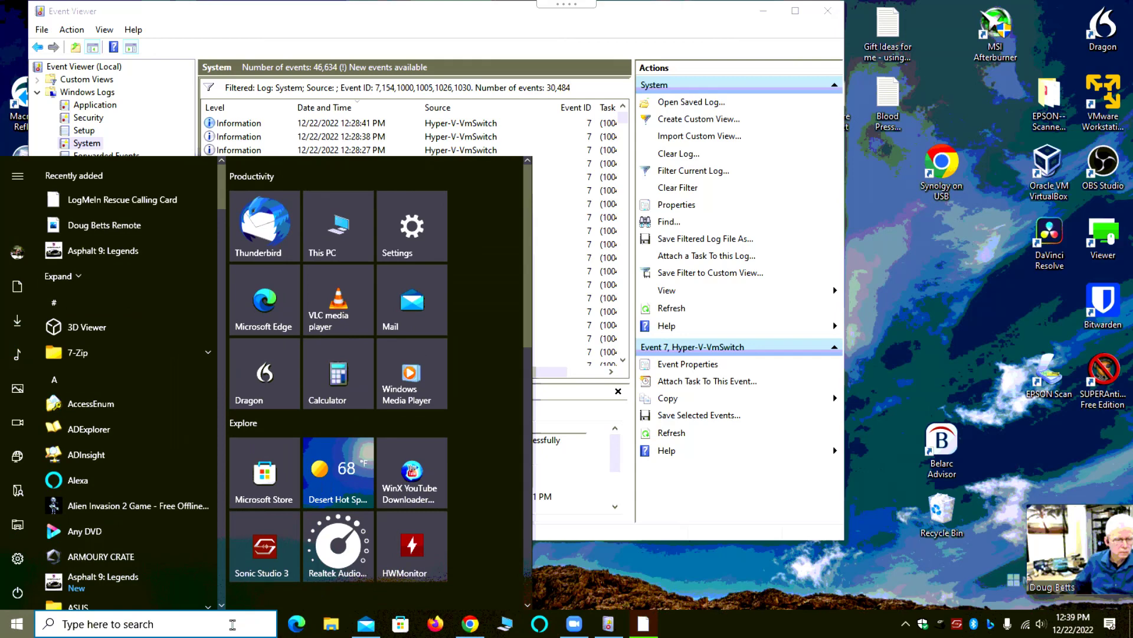
Open the root of the C: drive in File Explorer by searching Windows for c:\.
{"action": "left_click", "coordinate": [232, 624]}
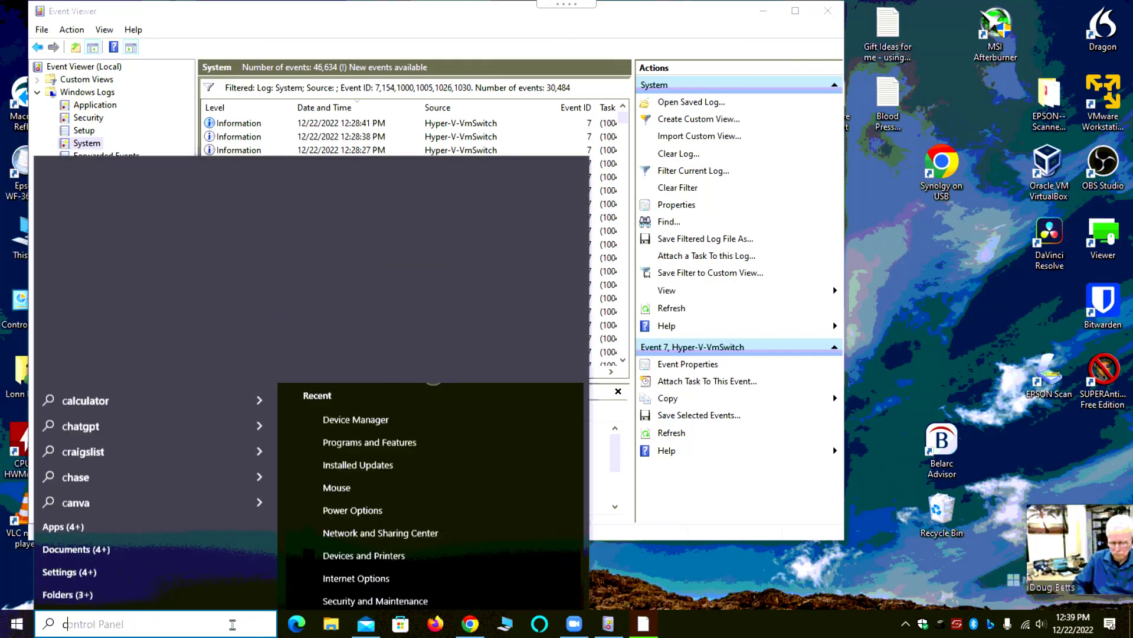
{"action": "type", "text": "c:\\"}
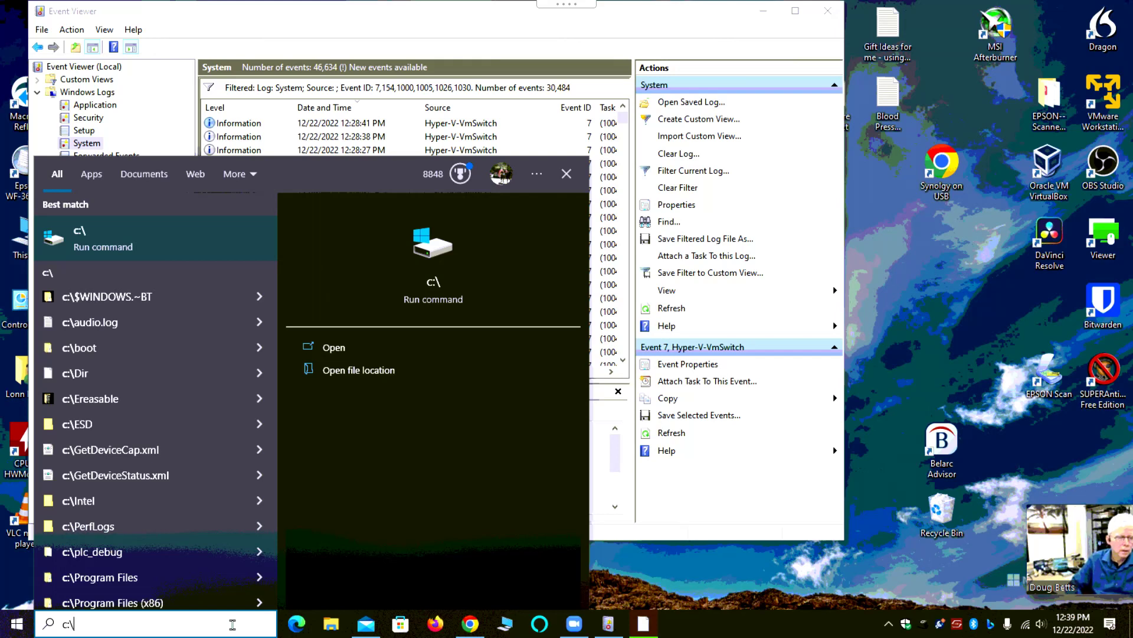
{"action": "key", "text": "Return"}
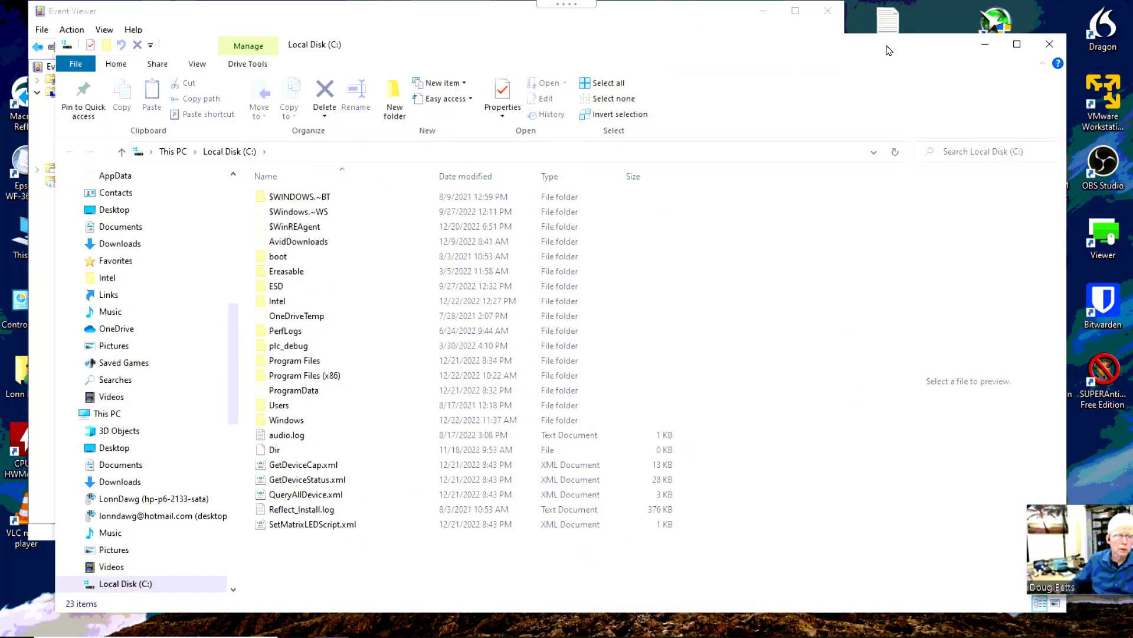
Test whether File Explorer stays open by repeatedly moving its Local Disk (C:) window around the desktop.
{"action": "left_click_drag", "start_coordinate": [901, 76], "coordinate": [1005, 167]}
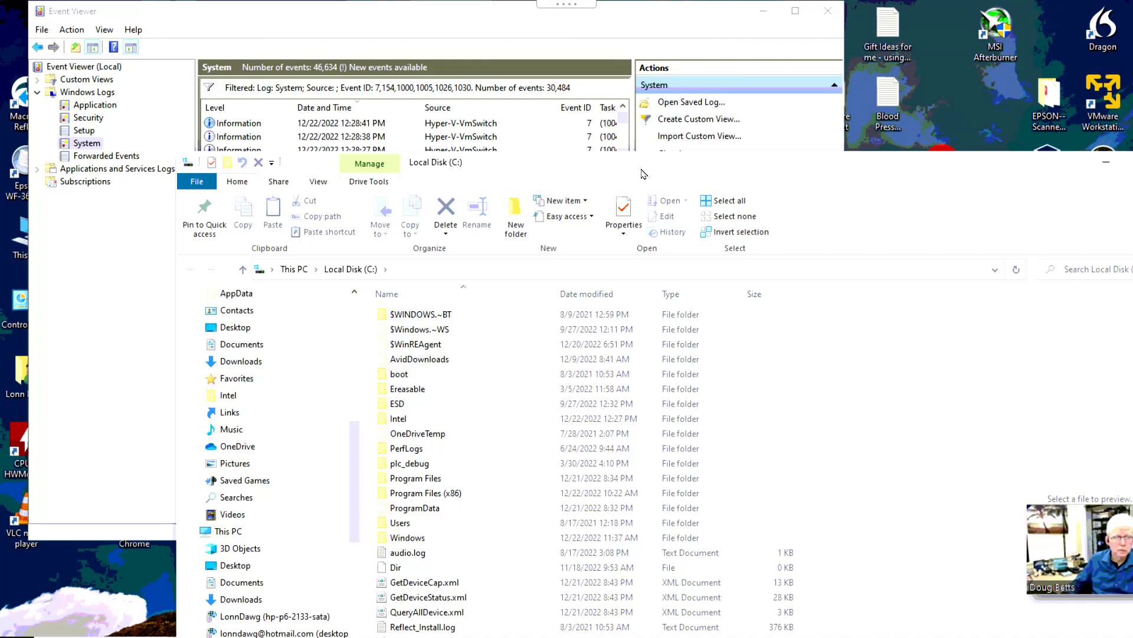
{"action": "left_click_drag", "start_coordinate": [643, 174], "coordinate": [494, 135]}
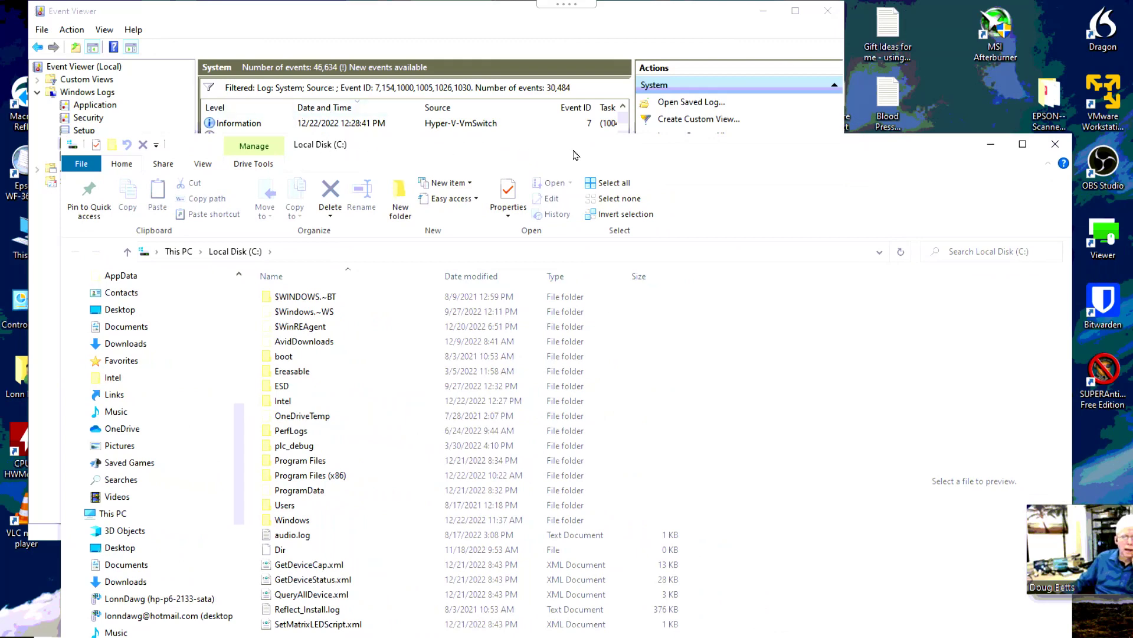
{"action": "left_click_drag", "start_coordinate": [772, 148], "coordinate": [813, 144]}
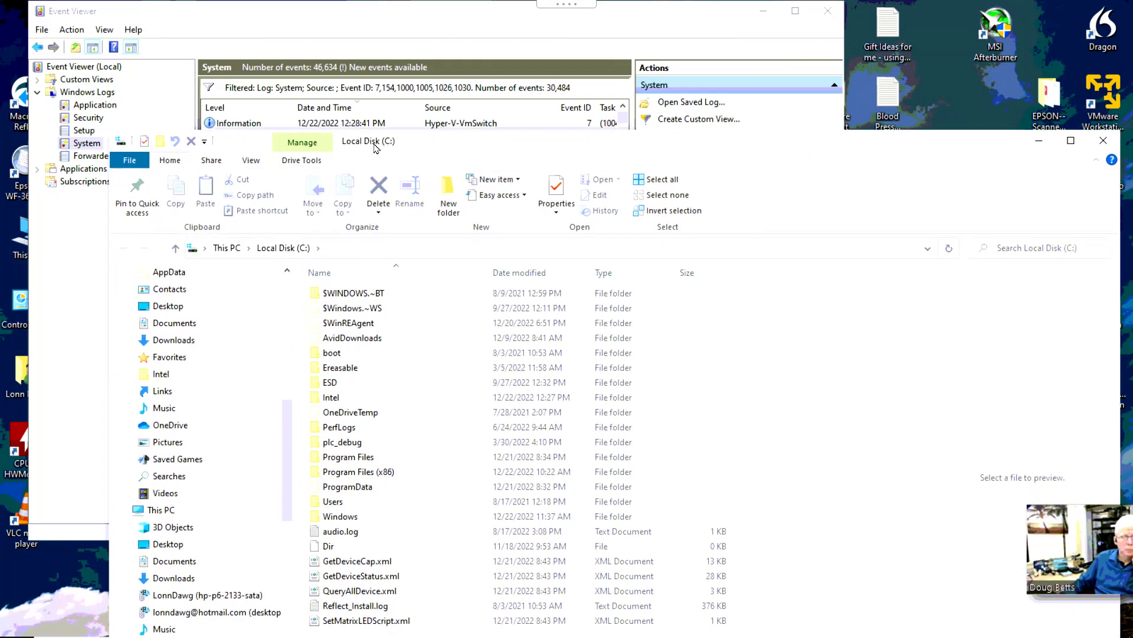
{"action": "left_click_drag", "start_coordinate": [374, 144], "coordinate": [370, 138]}
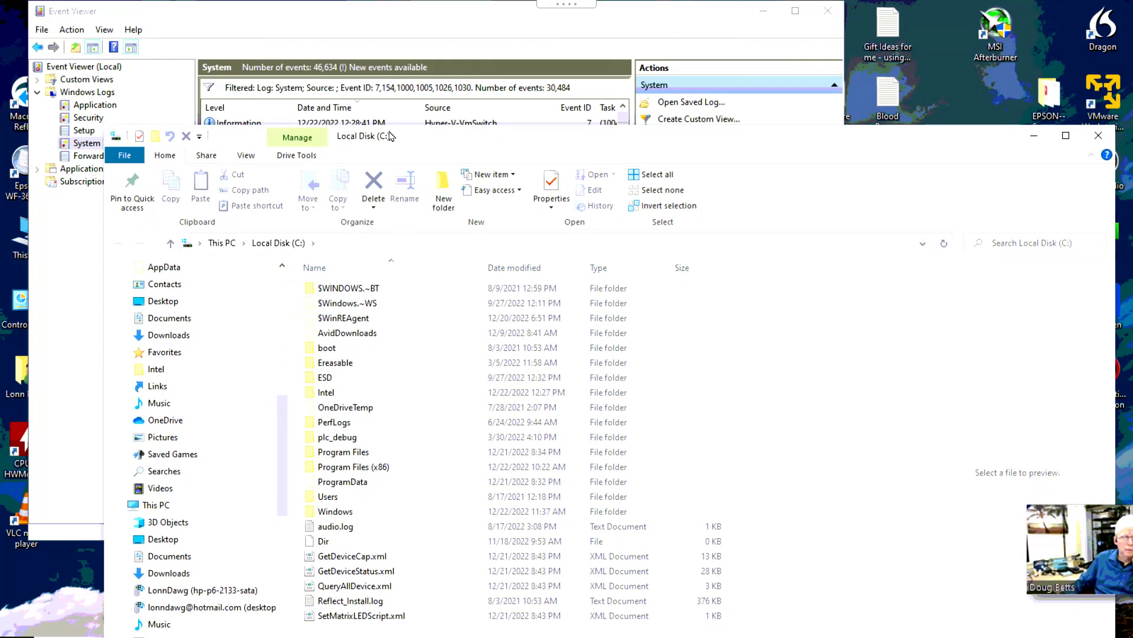
{"action": "left_click_drag", "start_coordinate": [390, 136], "coordinate": [386, 129]}
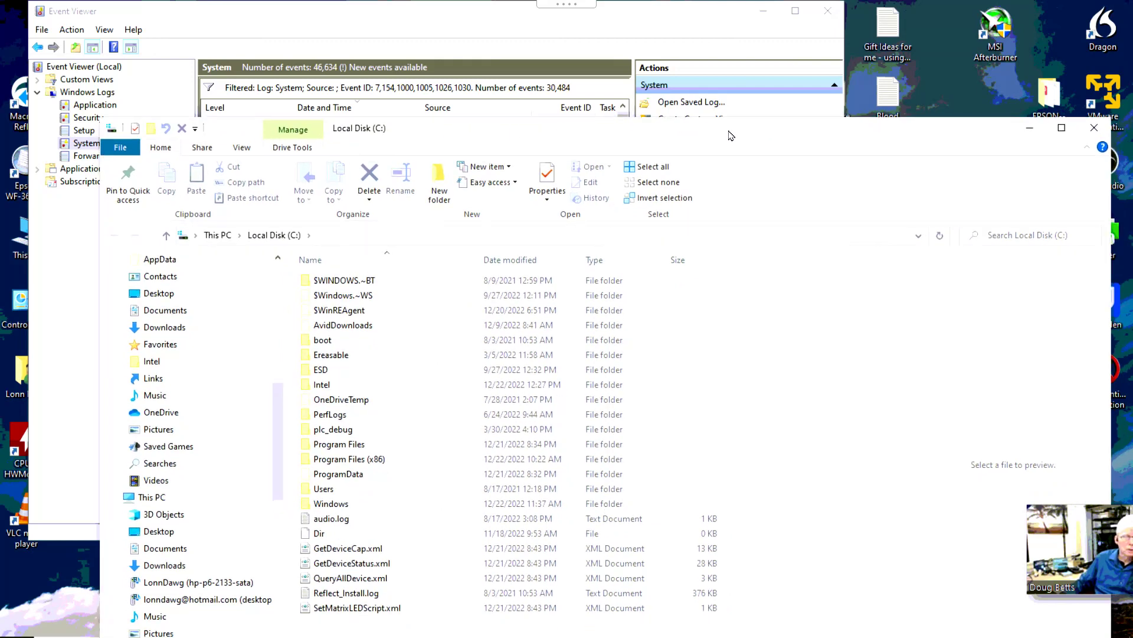
{"action": "left_click_drag", "start_coordinate": [731, 135], "coordinate": [734, 71]}
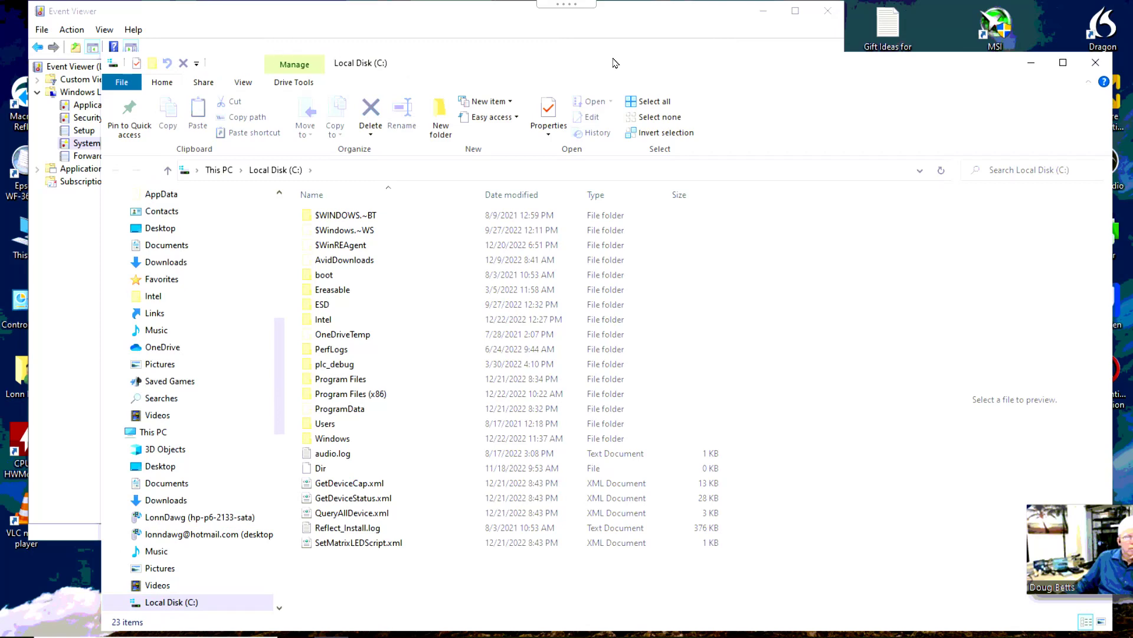
{"action": "left_click_drag", "start_coordinate": [615, 57], "coordinate": [622, 166]}
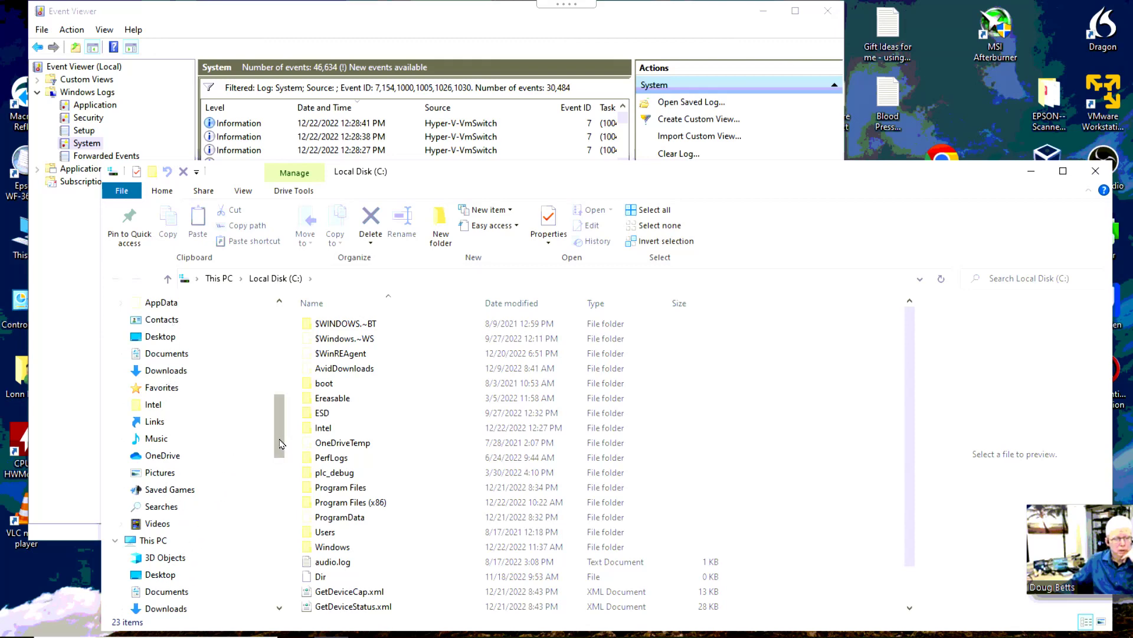
Look through the network drives and libraries in the folder tree, reselect Local Disk (C:) and shift the window slightly upward.
{"action": "left_click_drag", "start_coordinate": [282, 438], "coordinate": [275, 587]}
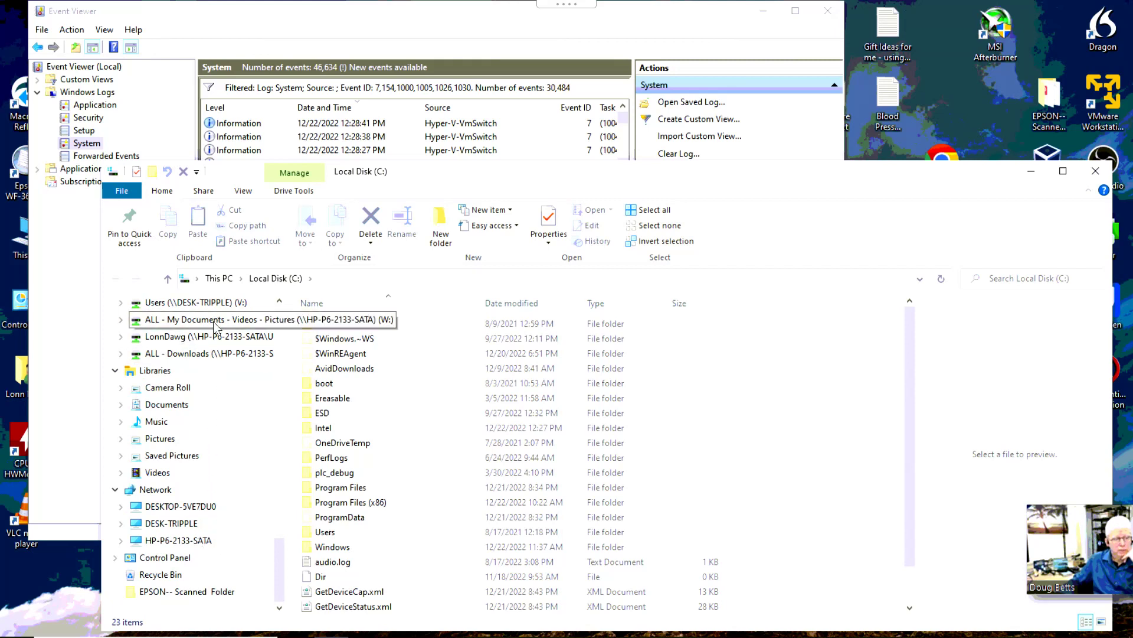
{"action": "left_click_drag", "start_coordinate": [278, 565], "coordinate": [278, 486]}
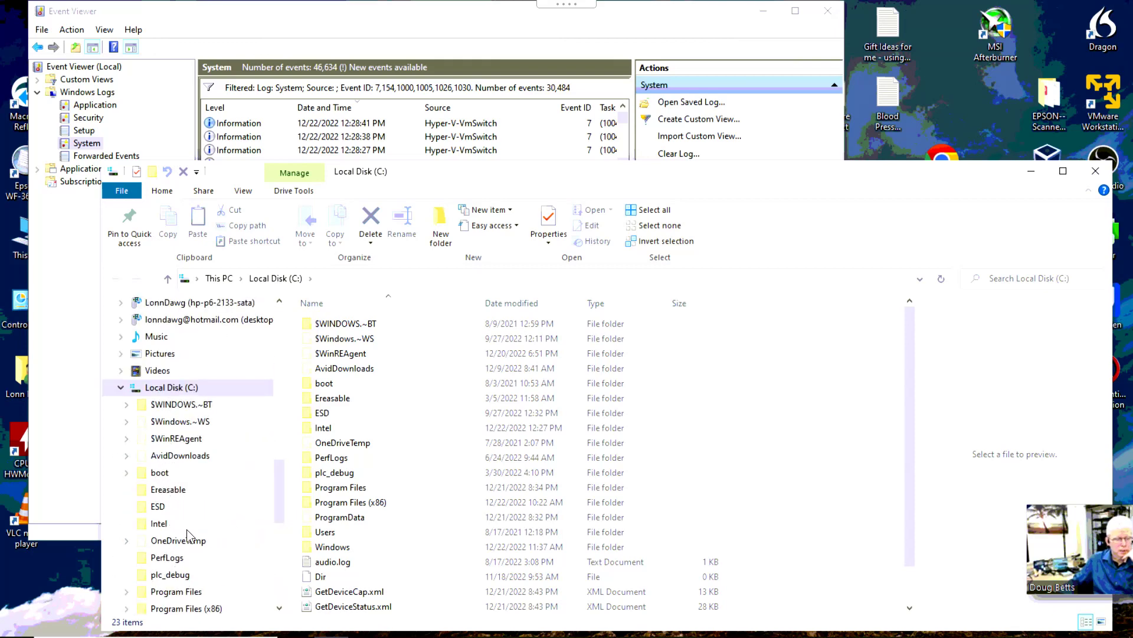
{"action": "left_click", "coordinate": [202, 389]}
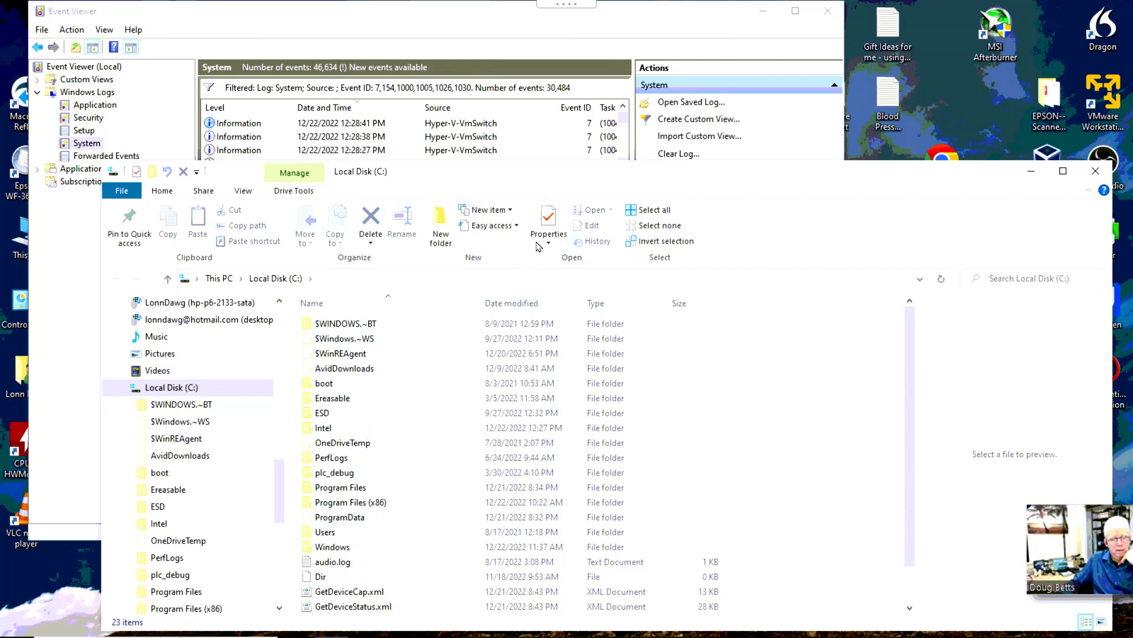
{"action": "left_click_drag", "start_coordinate": [570, 176], "coordinate": [575, 162]}
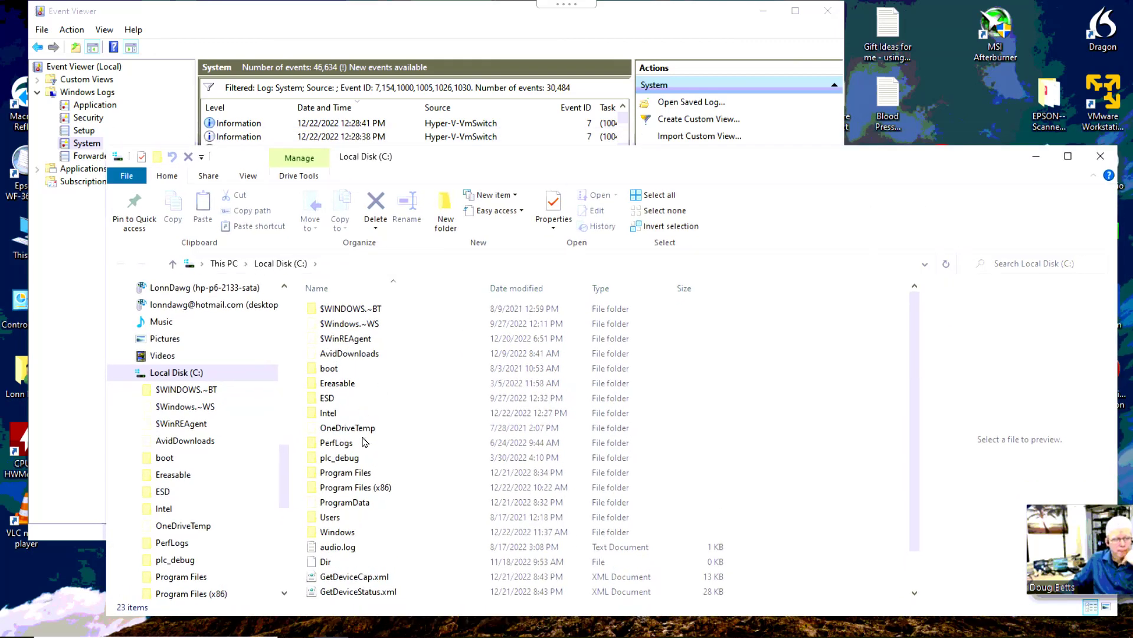
Browse into the Users folder and the main user's profile folder, selecting Music and Documents to test File Explorer.
{"action": "left_click", "coordinate": [329, 519]}
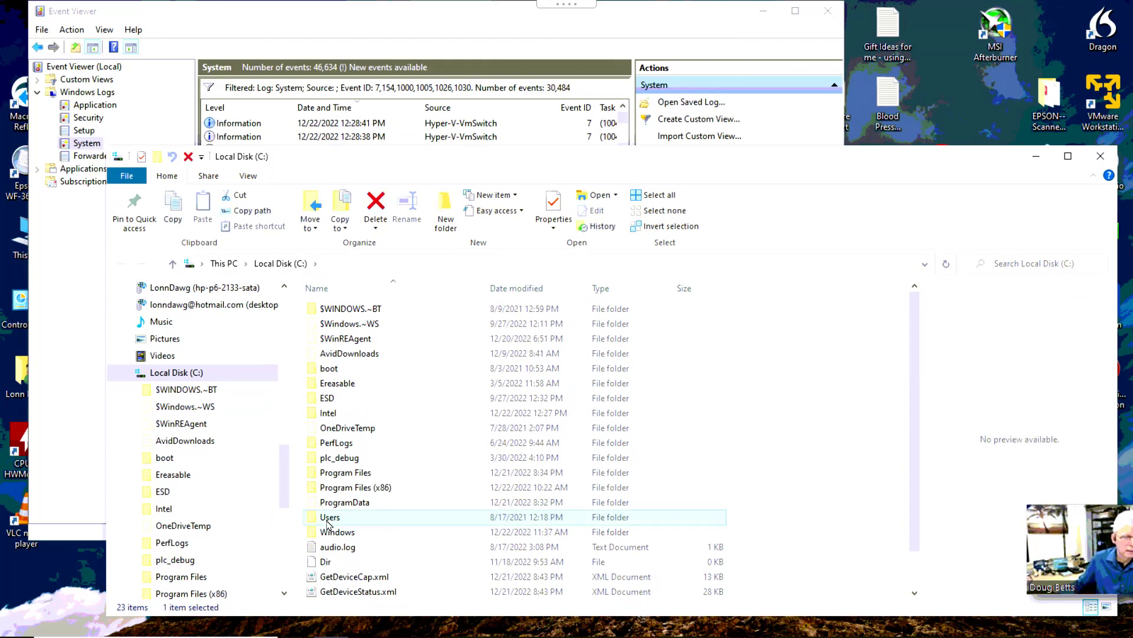
{"action": "double_click", "coordinate": [329, 519]}
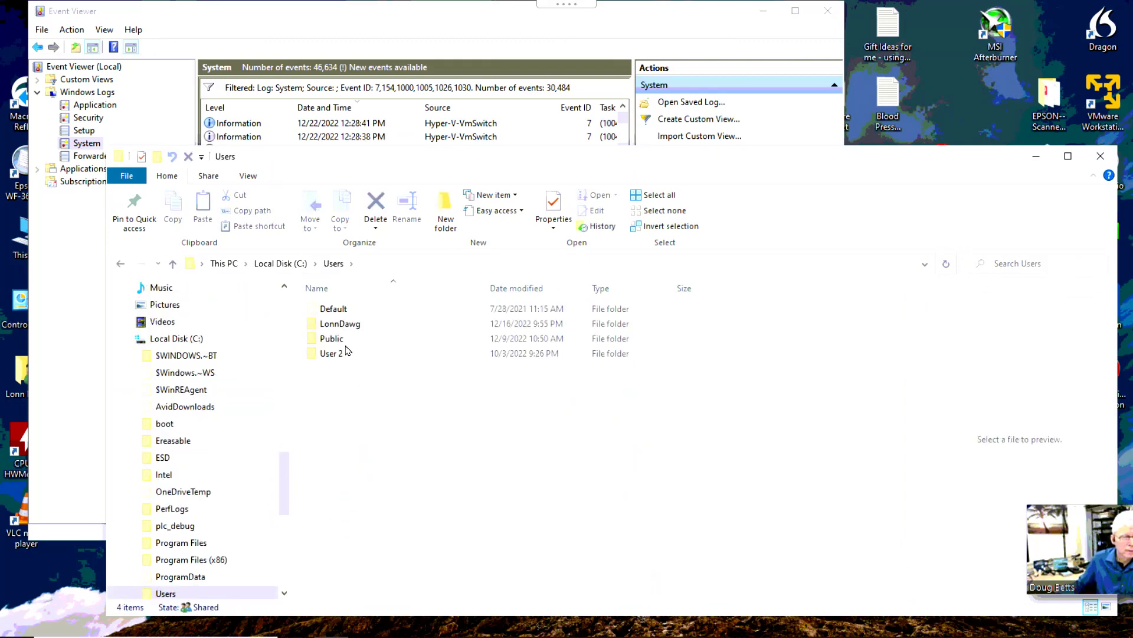
{"action": "double_click", "coordinate": [340, 324]}
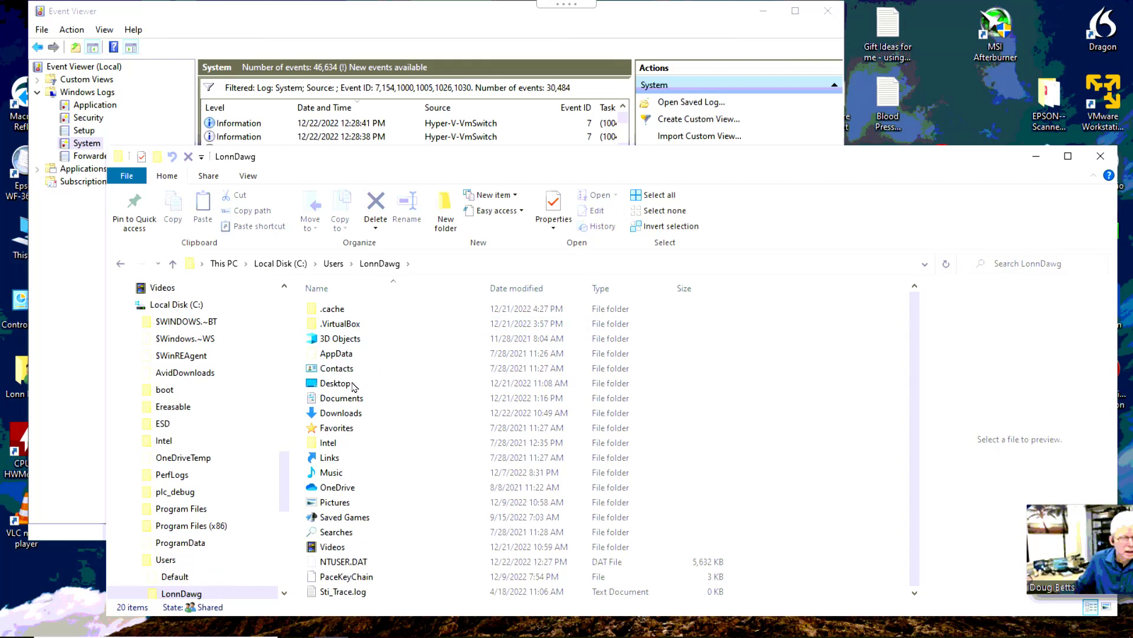
{"action": "left_click", "coordinate": [341, 477]}
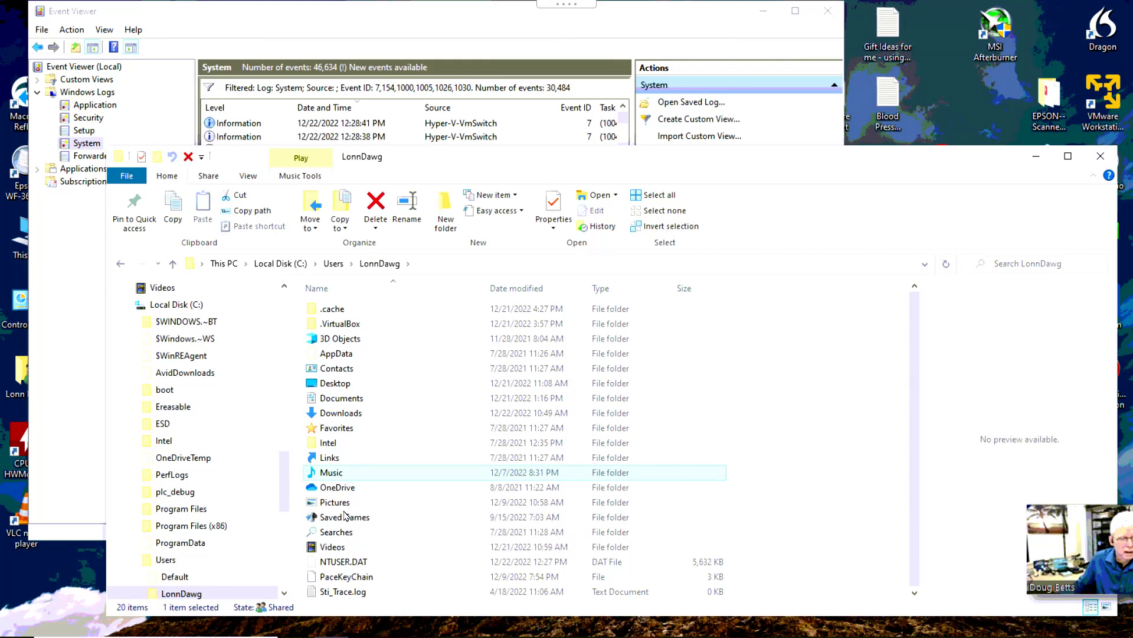
{"action": "left_click", "coordinate": [355, 399]}
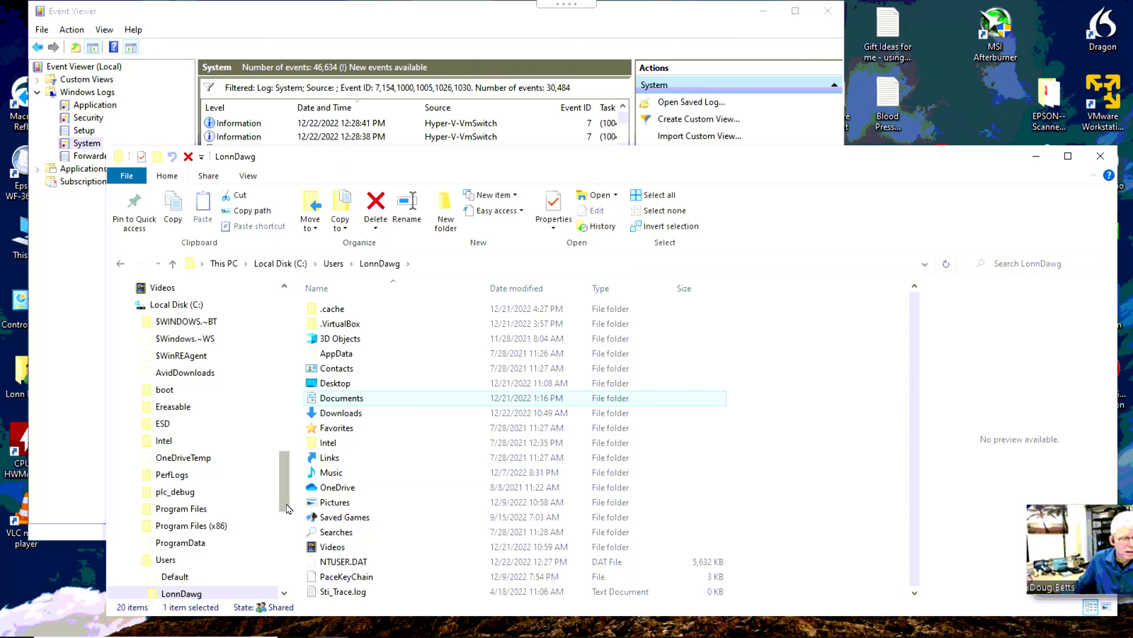
Return to Local Disk (C:), open its Intel folder and bring up the options for adding a new item there.
{"action": "left_click_drag", "start_coordinate": [288, 509], "coordinate": [295, 481]}
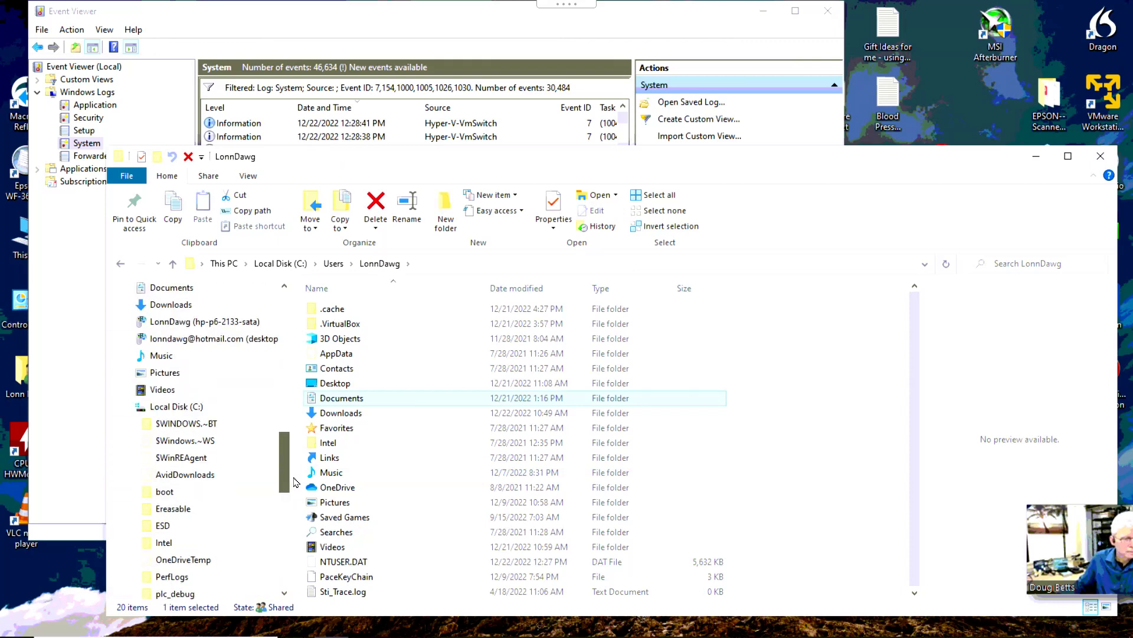
{"action": "left_click", "coordinate": [176, 407]}
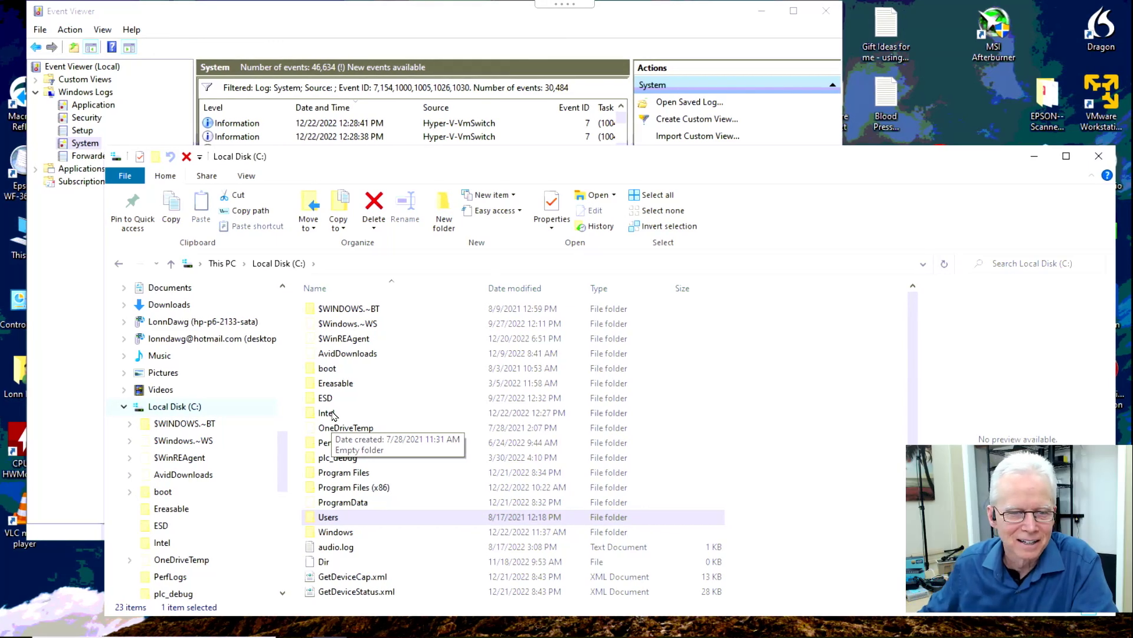
{"action": "double_click", "coordinate": [325, 413]}
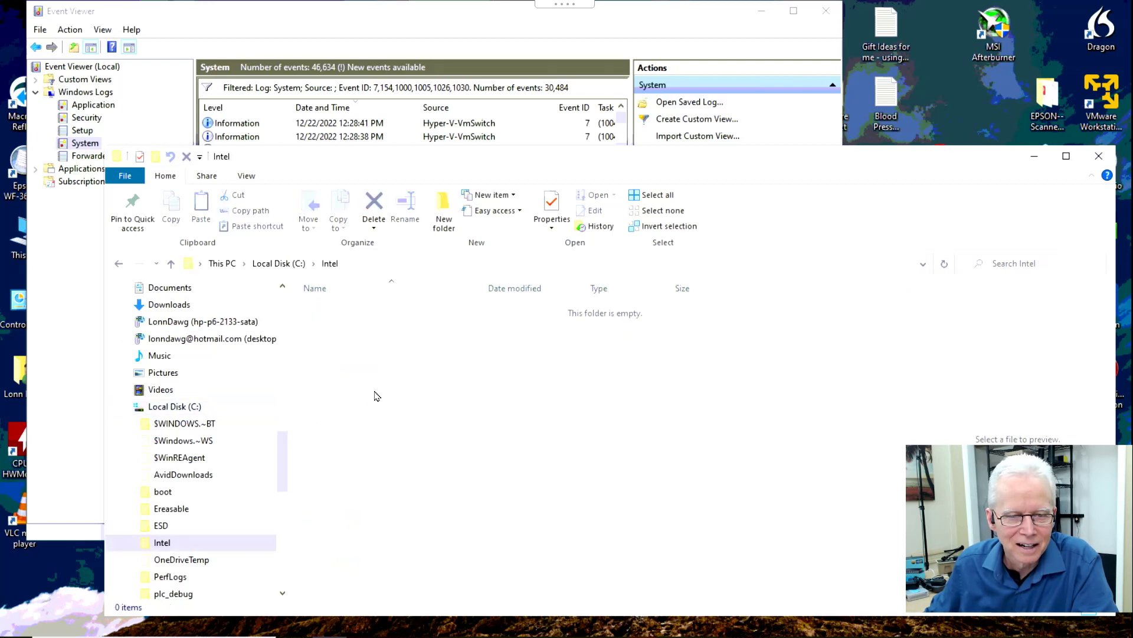
{"action": "right_click", "coordinate": [378, 391]}
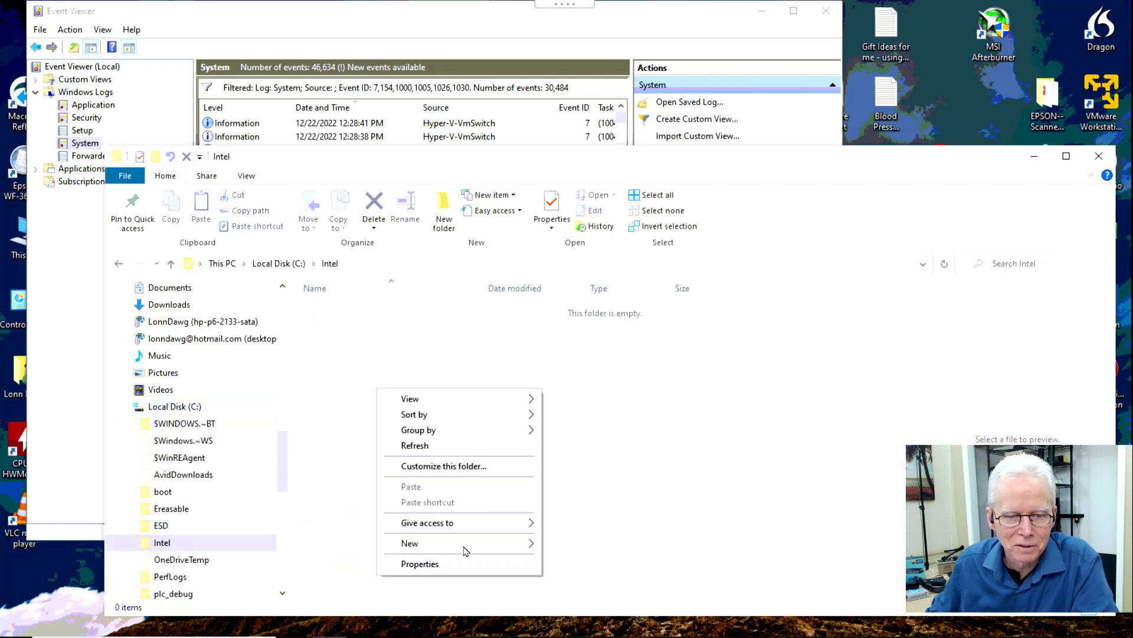
Create a test folder inside the Intel folder on drive C and delete it again.
{"action": "mouse_move", "coordinate": [463, 544]}
{"action": "left_click", "coordinate": [573, 349]}
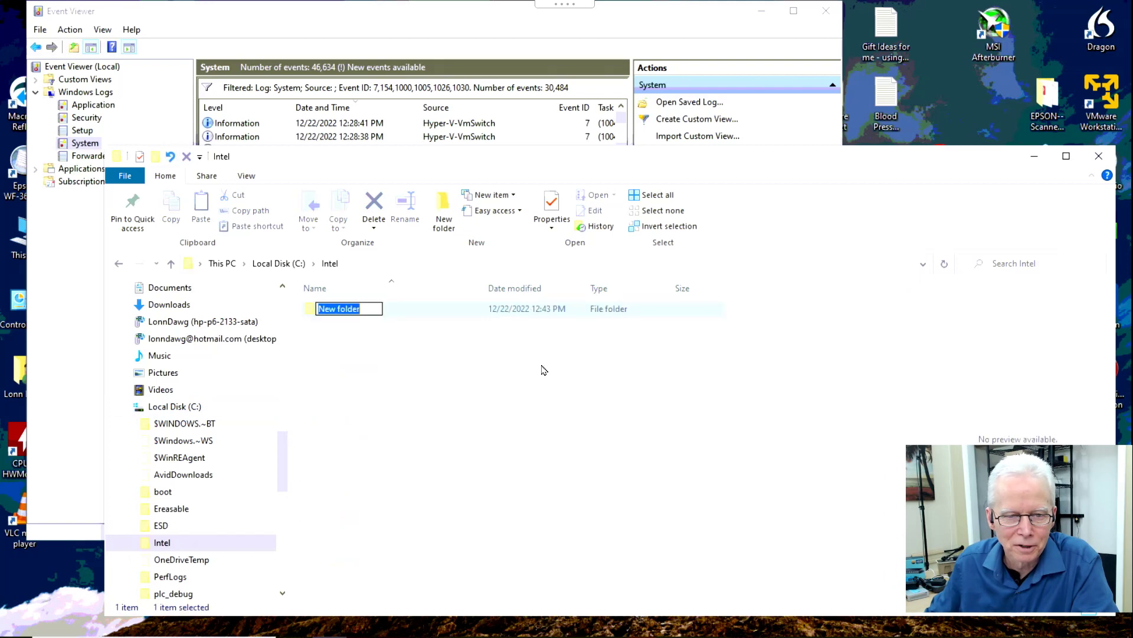
{"action": "left_click", "coordinate": [416, 390]}
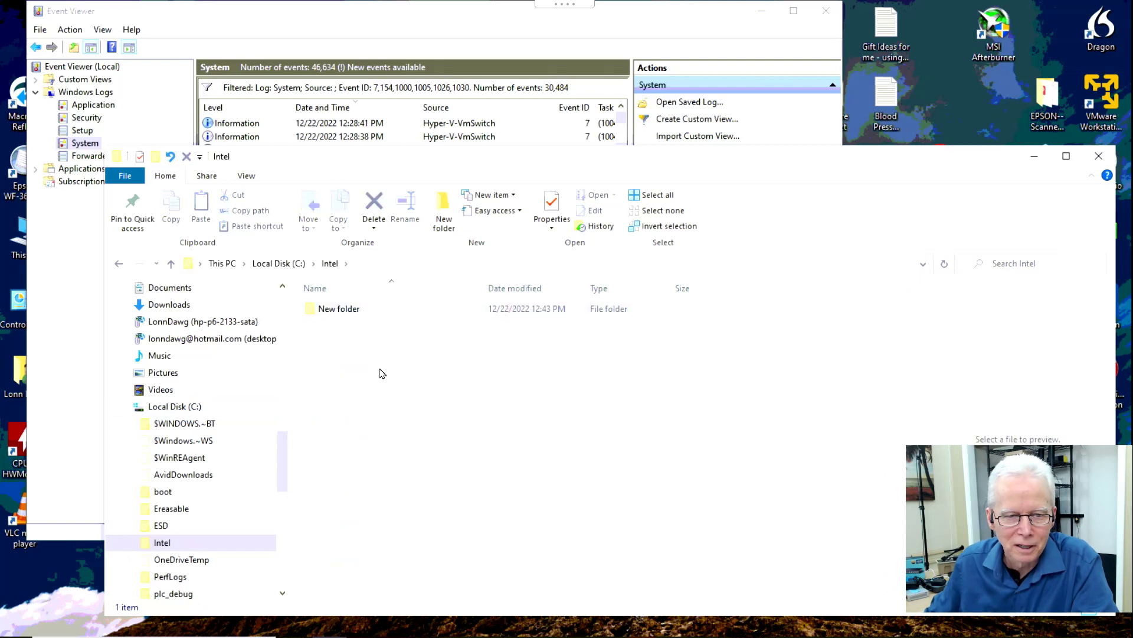
{"action": "right_click", "coordinate": [346, 311]}
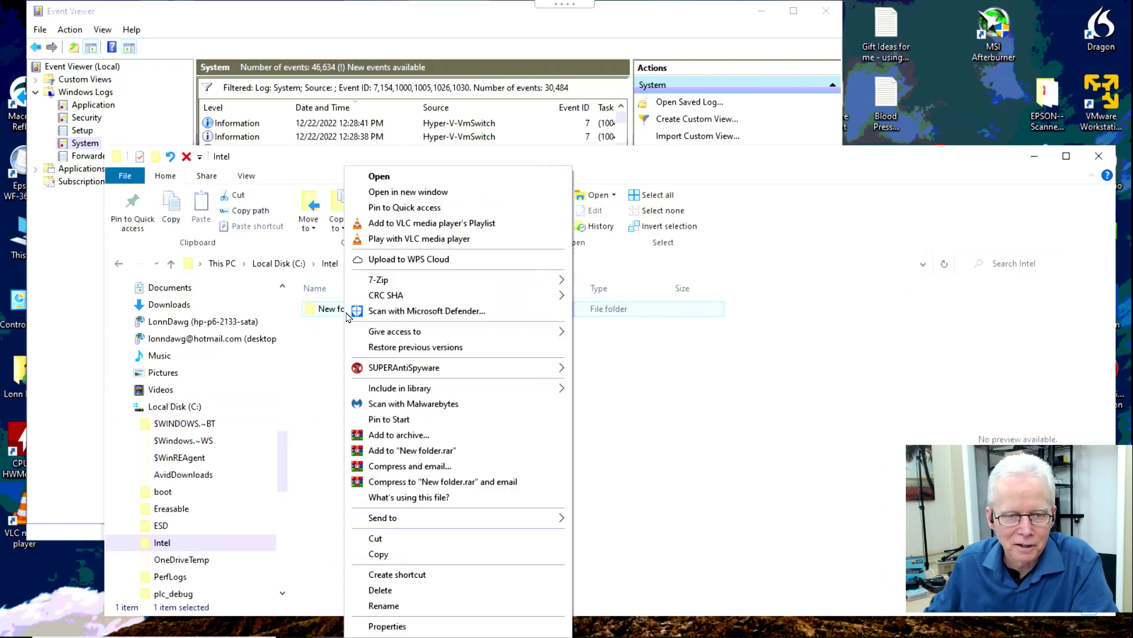
{"action": "left_click", "coordinate": [380, 590]}
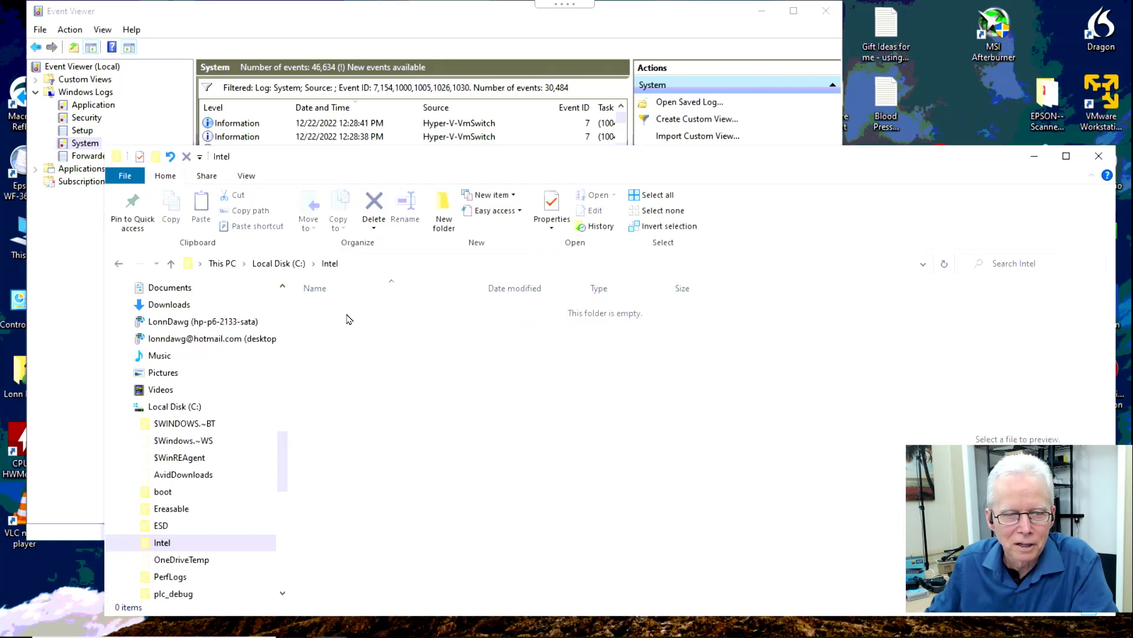
Check the contents of the ESD and Ereasable folders on drive C and return to the drive's root.
{"action": "left_click", "coordinate": [282, 263]}
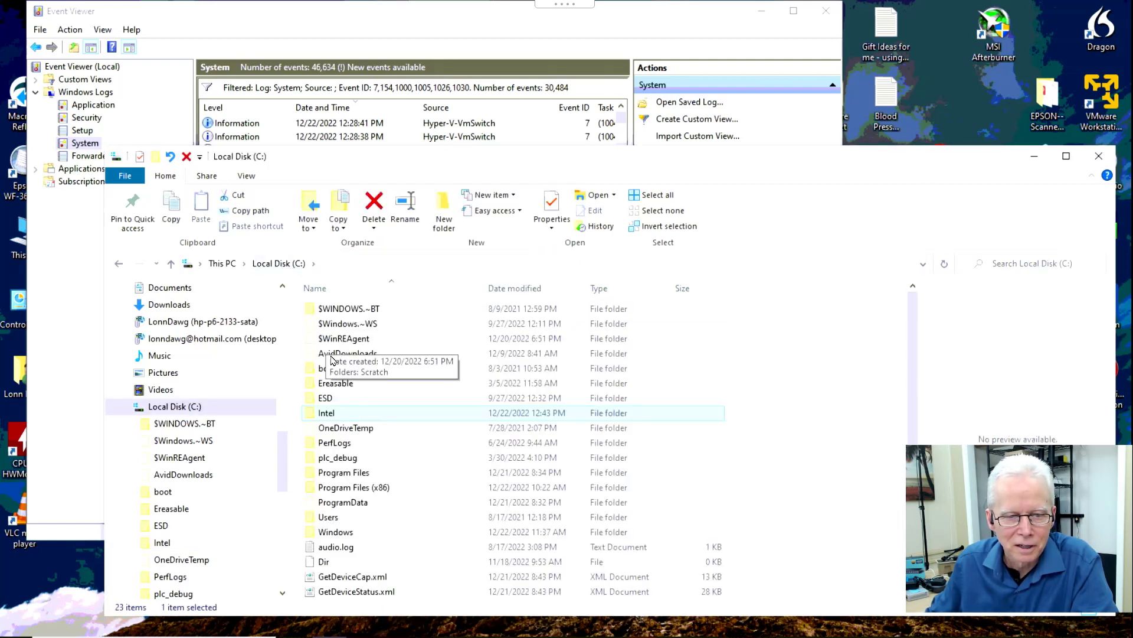
{"action": "double_click", "coordinate": [329, 400]}
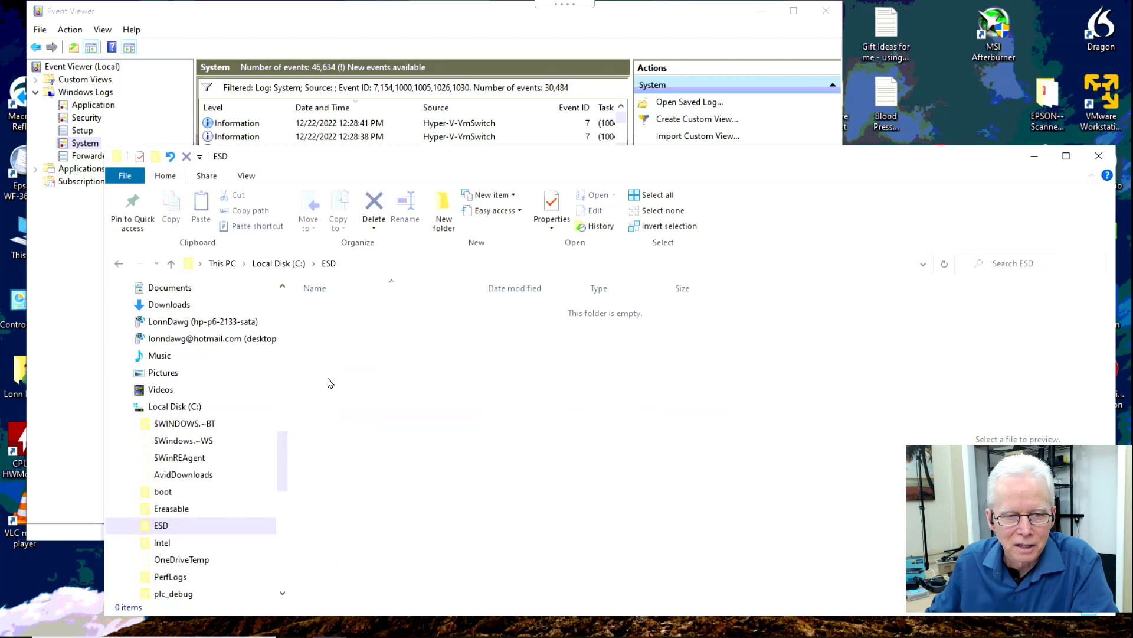
{"action": "left_click", "coordinate": [282, 263]}
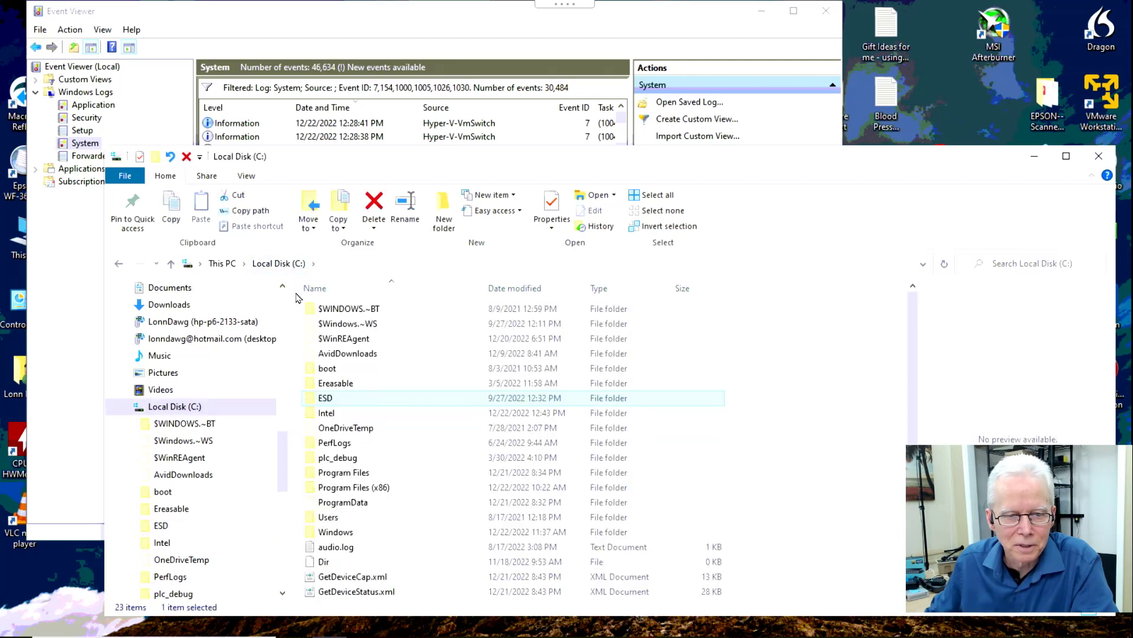
{"action": "double_click", "coordinate": [335, 384]}
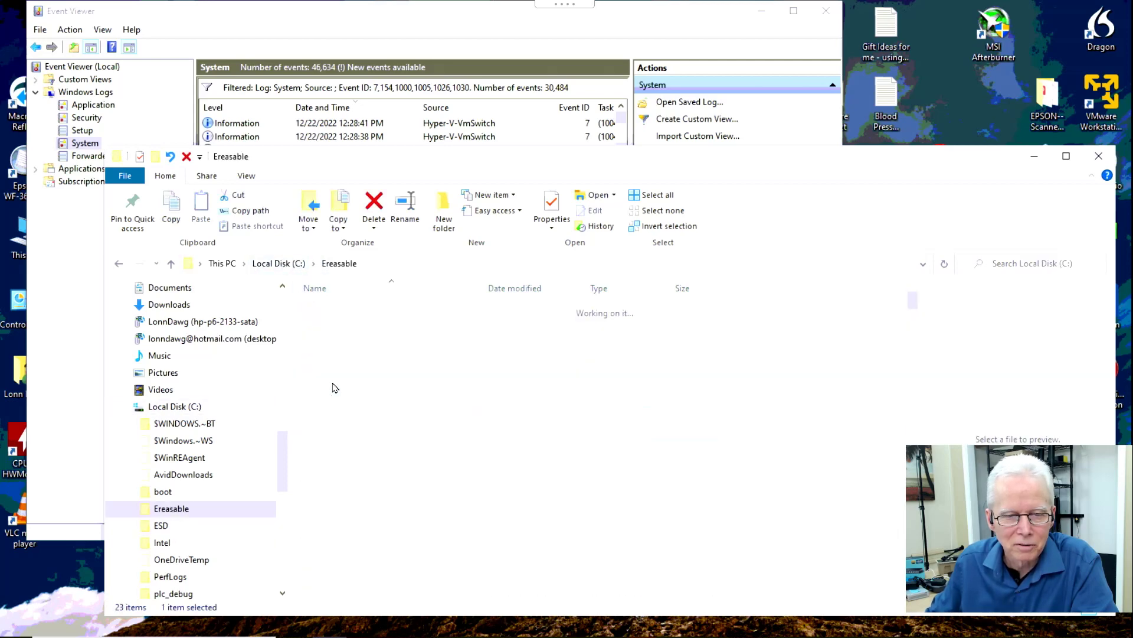
{"action": "left_click", "coordinate": [282, 266]}
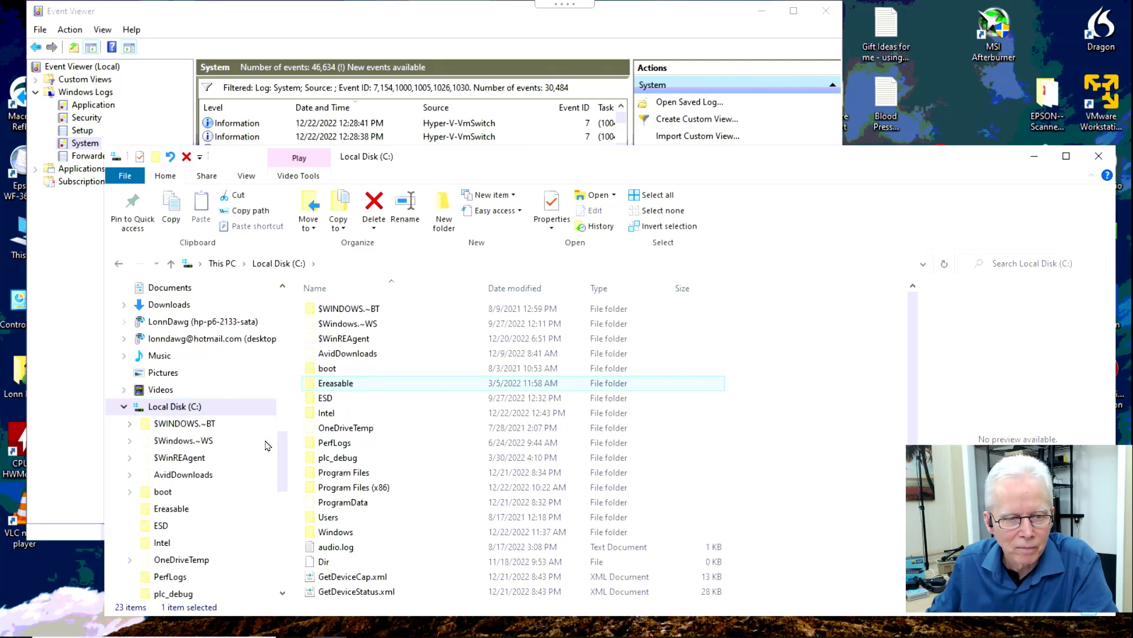
Go to the user's Music folder and check the contents of its Playlists and Star Trek Sounds subfolders.
{"action": "left_click_drag", "start_coordinate": [283, 460], "coordinate": [283, 425]}
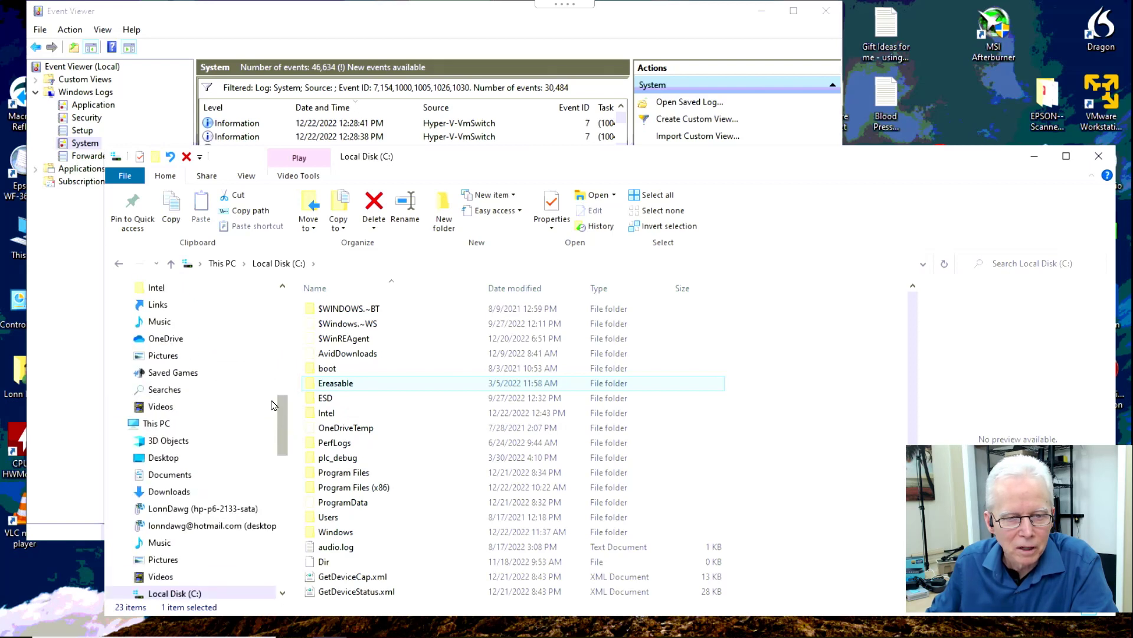
{"action": "left_click", "coordinate": [159, 322]}
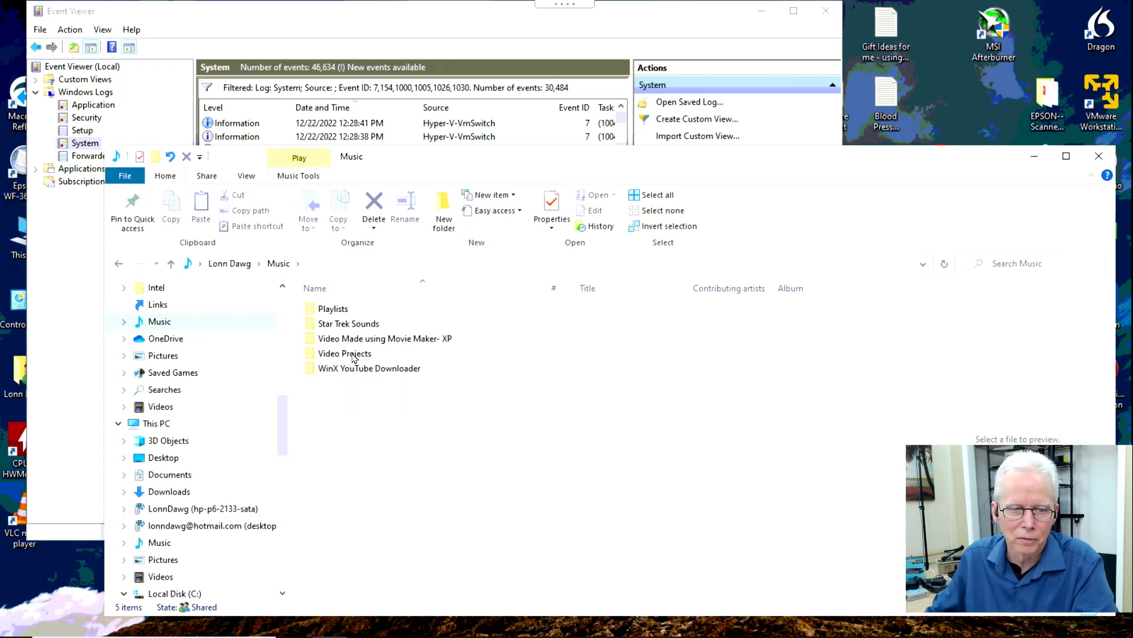
{"action": "left_click", "coordinate": [338, 311]}
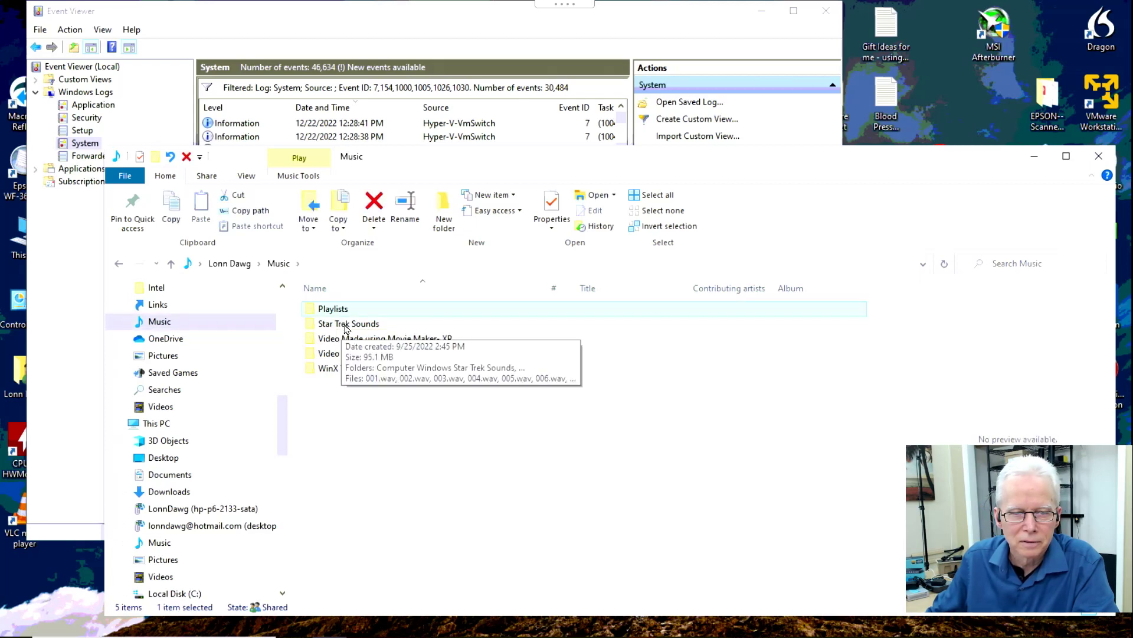
{"action": "double_click", "coordinate": [338, 310]}
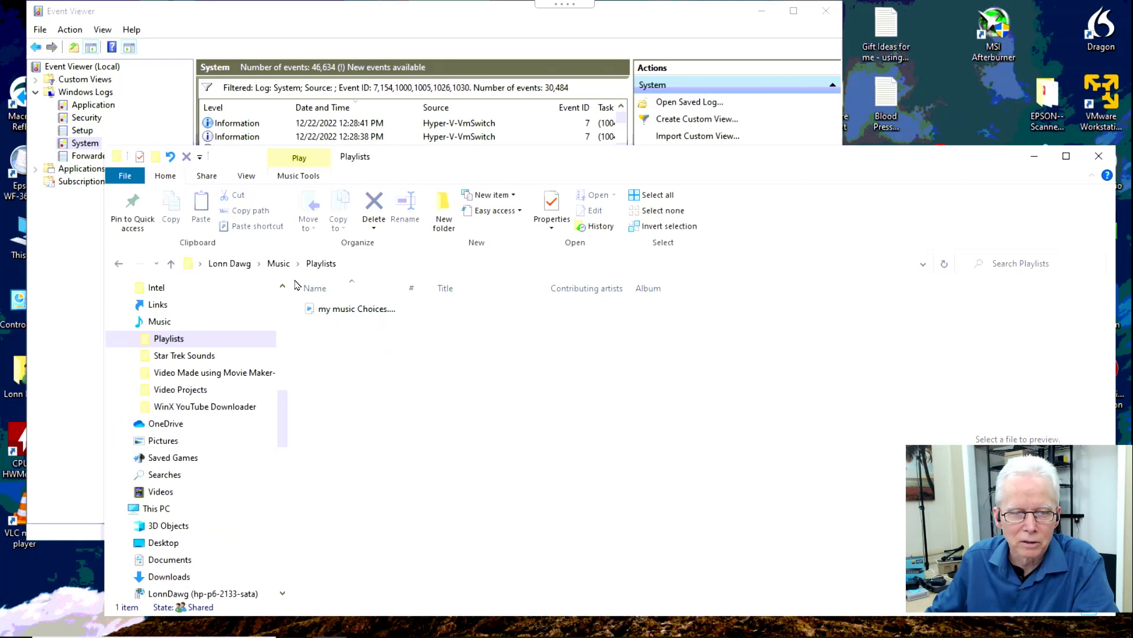
{"action": "left_click", "coordinate": [286, 265]}
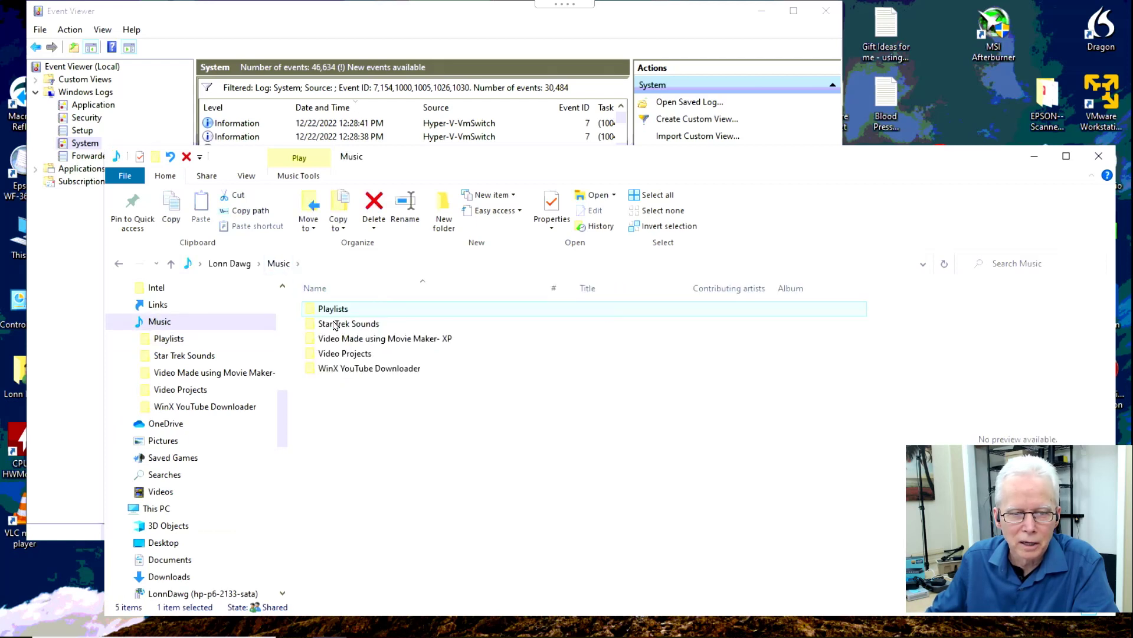
{"action": "double_click", "coordinate": [340, 326]}
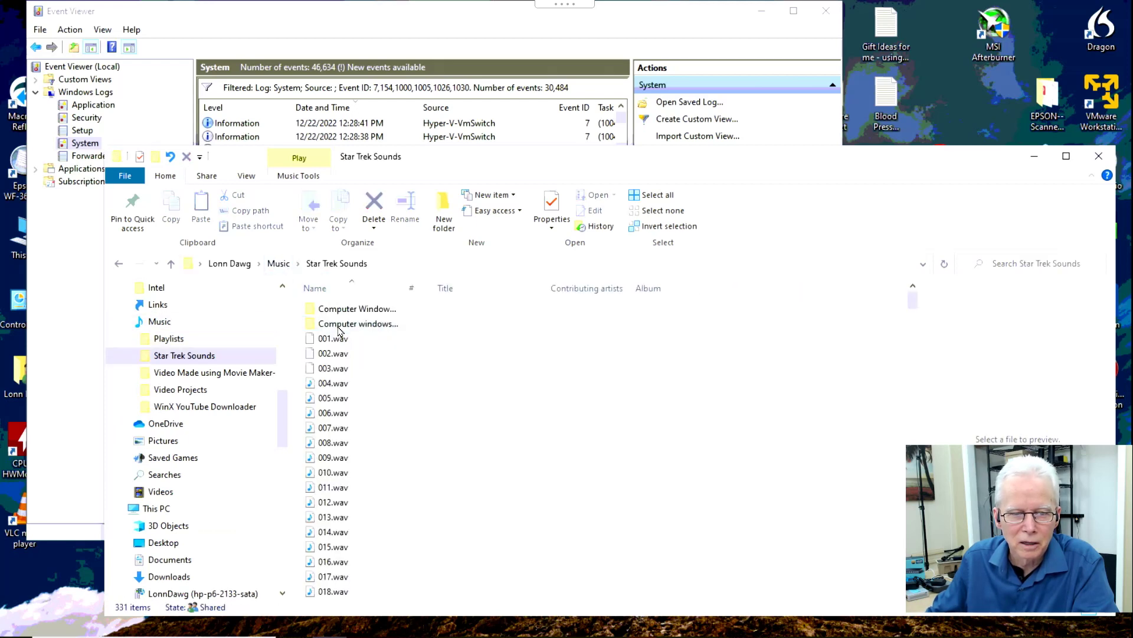
{"action": "left_click", "coordinate": [284, 273]}
Check the Video Made using Movie Maker- XP, Video Projects and WinX YouTube Downloader subfolders of Music and close the window.
{"action": "double_click", "coordinate": [347, 342]}
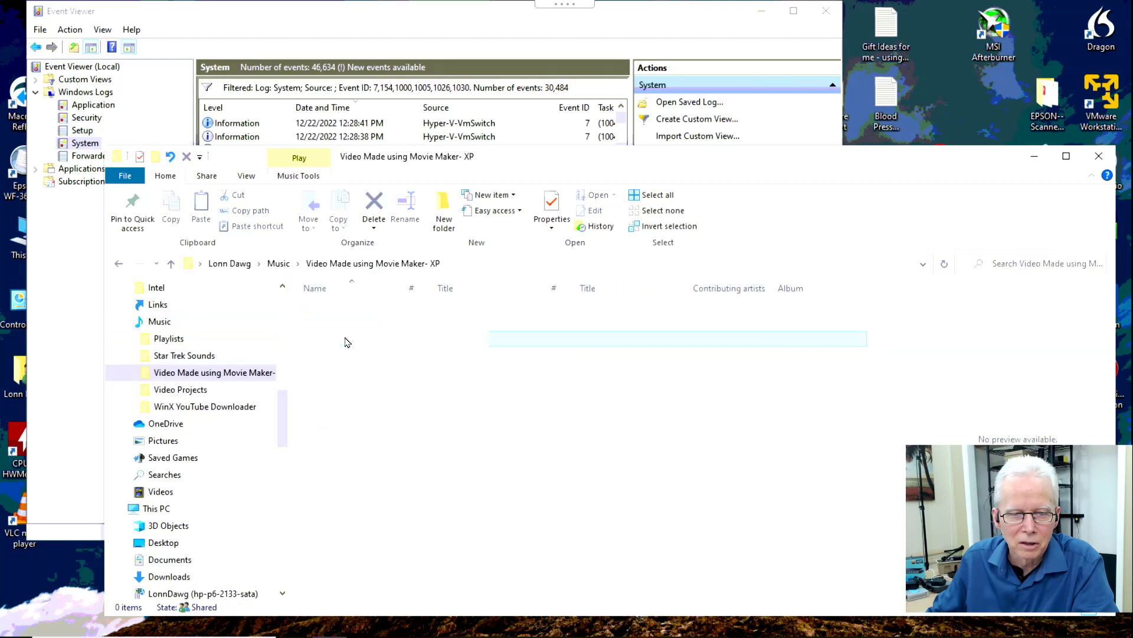
{"action": "left_click", "coordinate": [281, 264]}
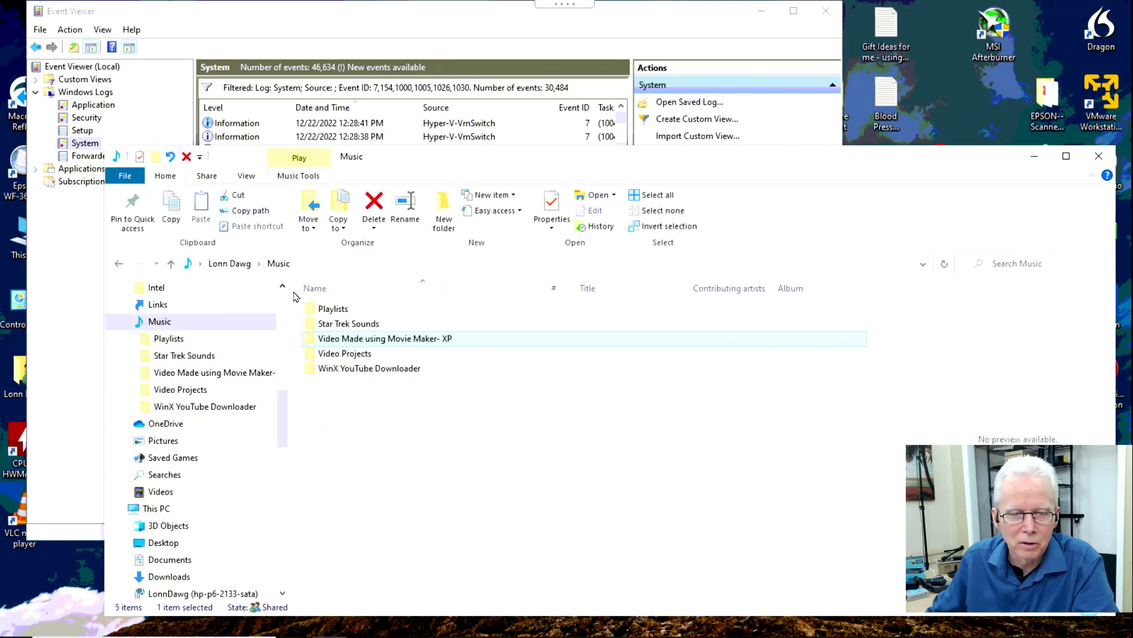
{"action": "double_click", "coordinate": [329, 355]}
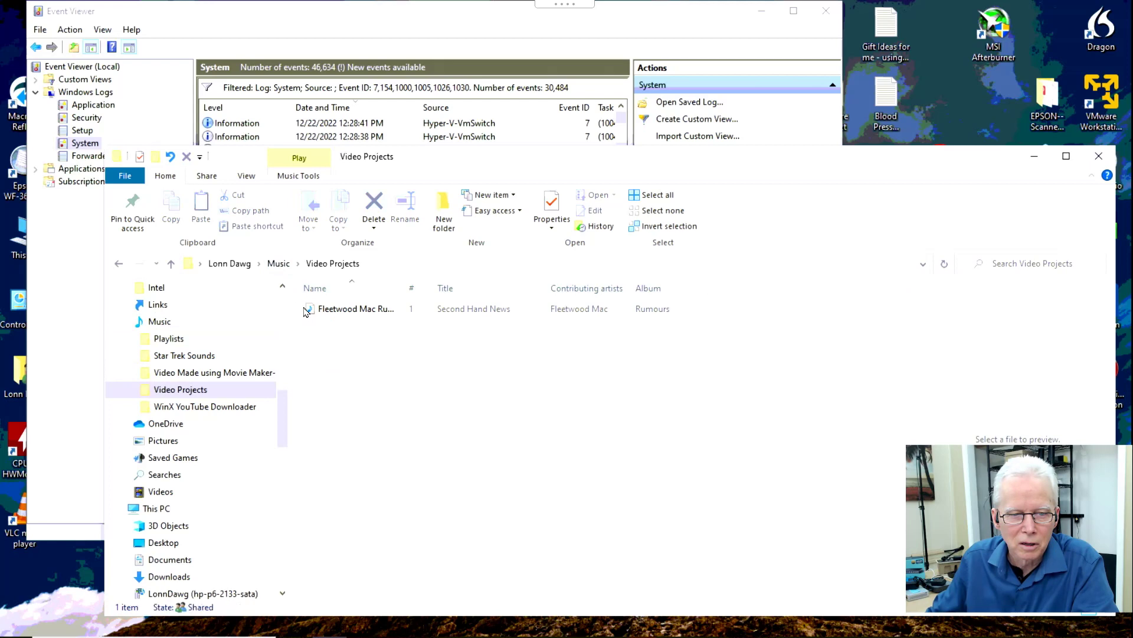
{"action": "left_click", "coordinate": [278, 267]}
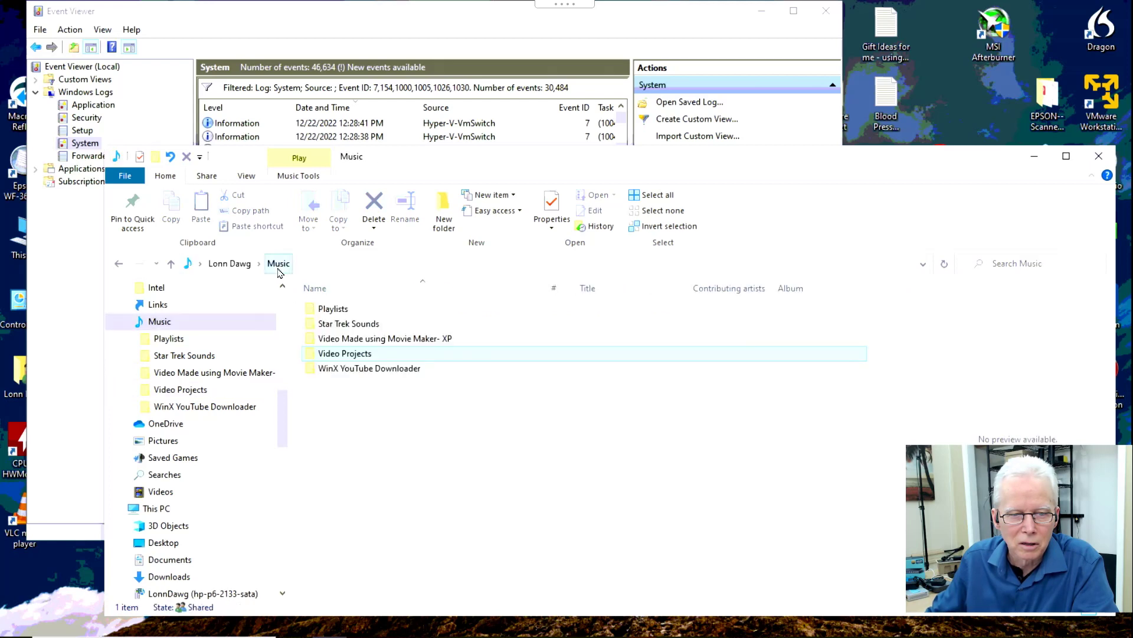
{"action": "double_click", "coordinate": [335, 369]}
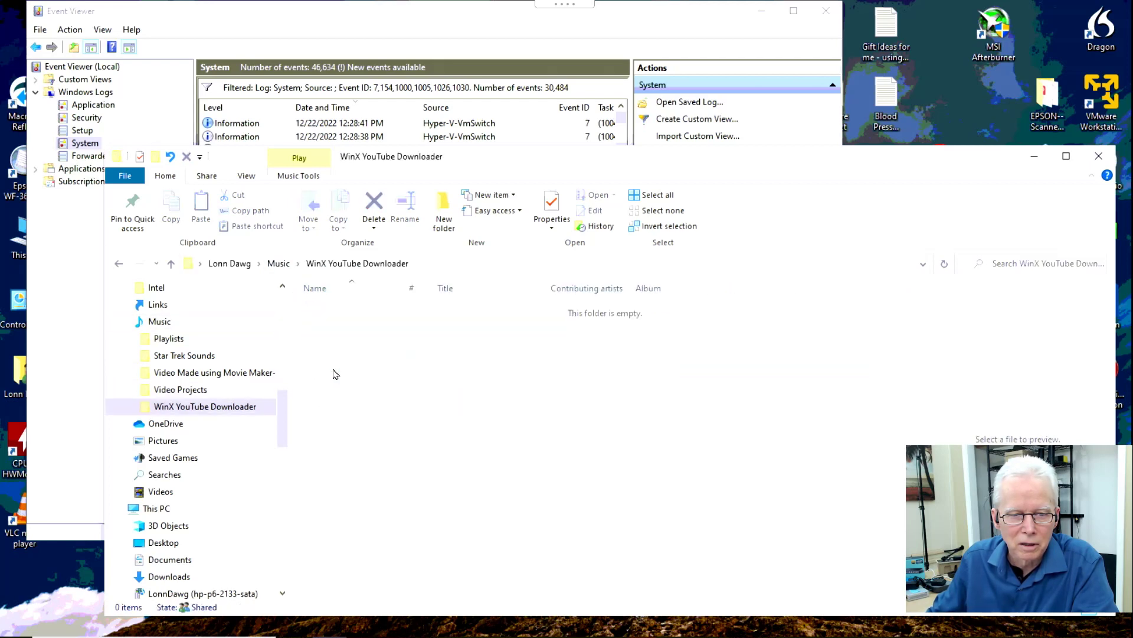
{"action": "left_click", "coordinate": [279, 265]}
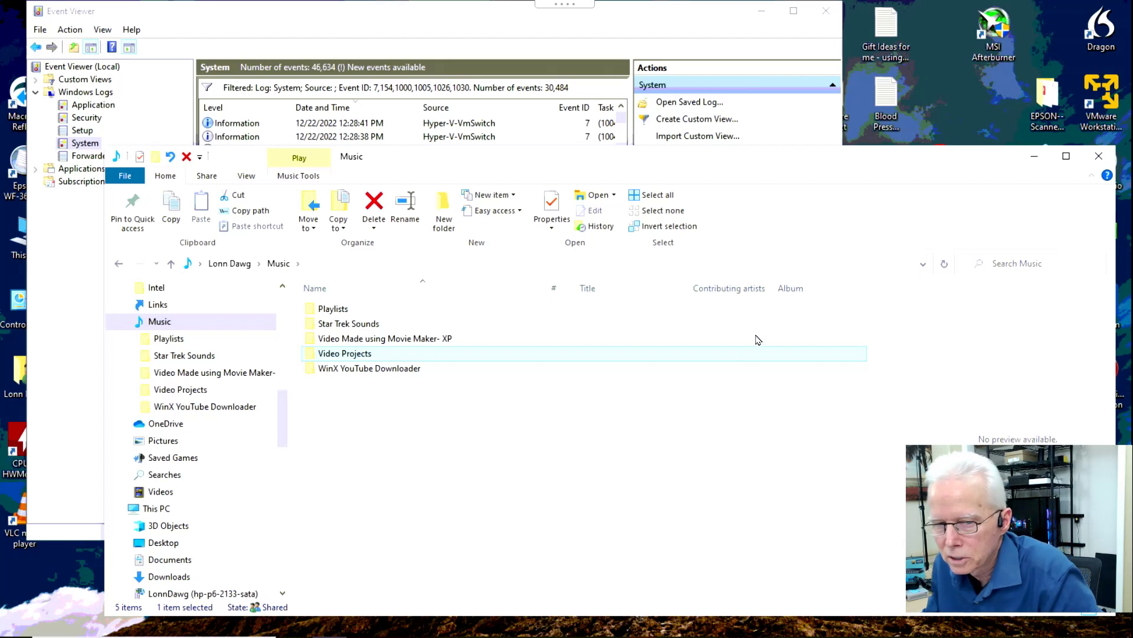
{"action": "left_click", "coordinate": [1099, 157]}
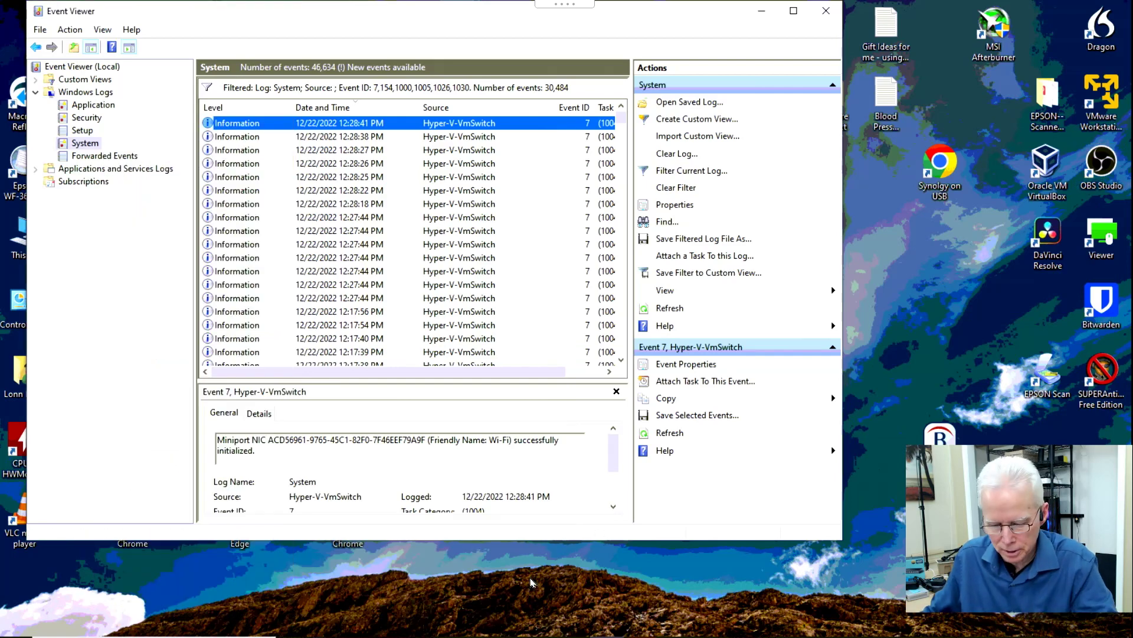
Review the general, security, details and previous-version properties of the File Explorer taskbar shortcut and cancel without changes.
{"action": "key", "text": "super"}
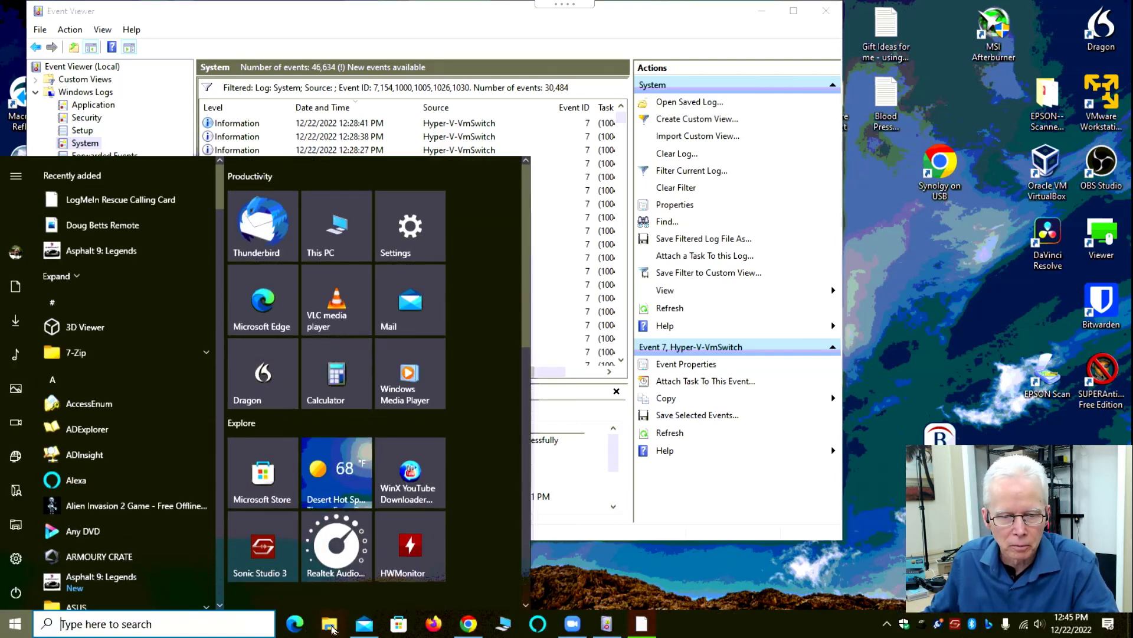
{"action": "right_click", "coordinate": [332, 628]}
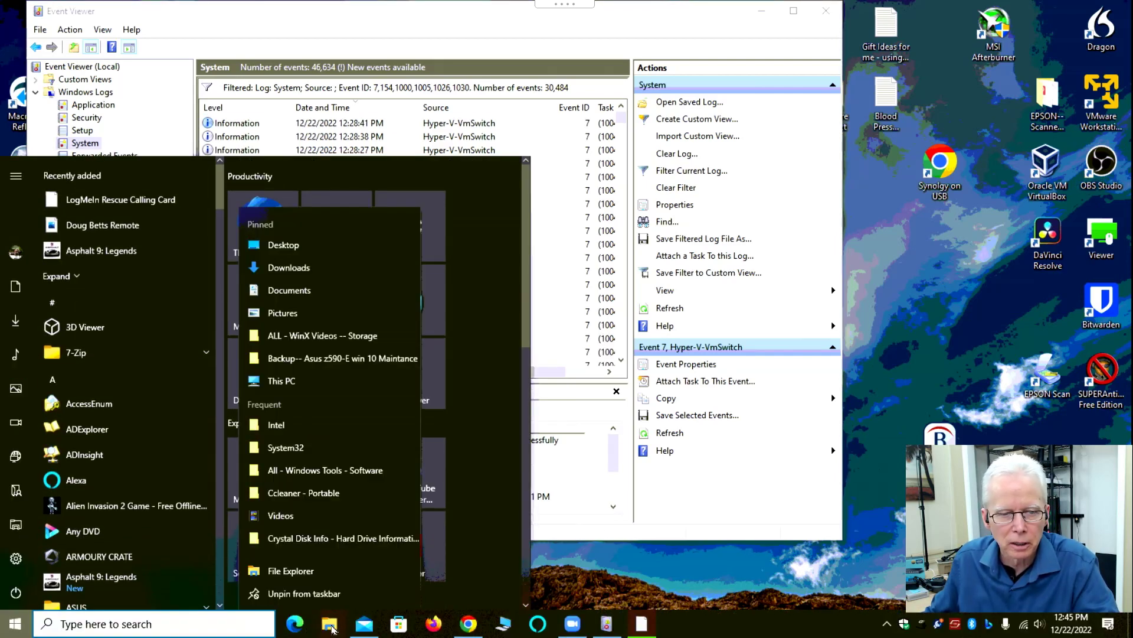
{"action": "right_click", "coordinate": [329, 576]}
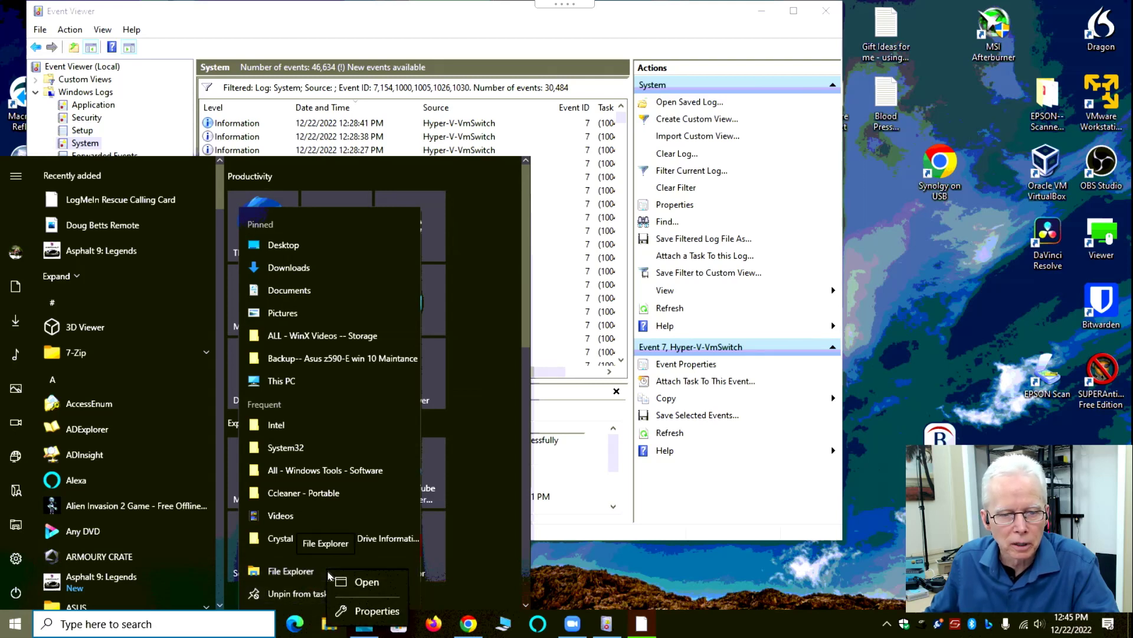
{"action": "left_click", "coordinate": [367, 612]}
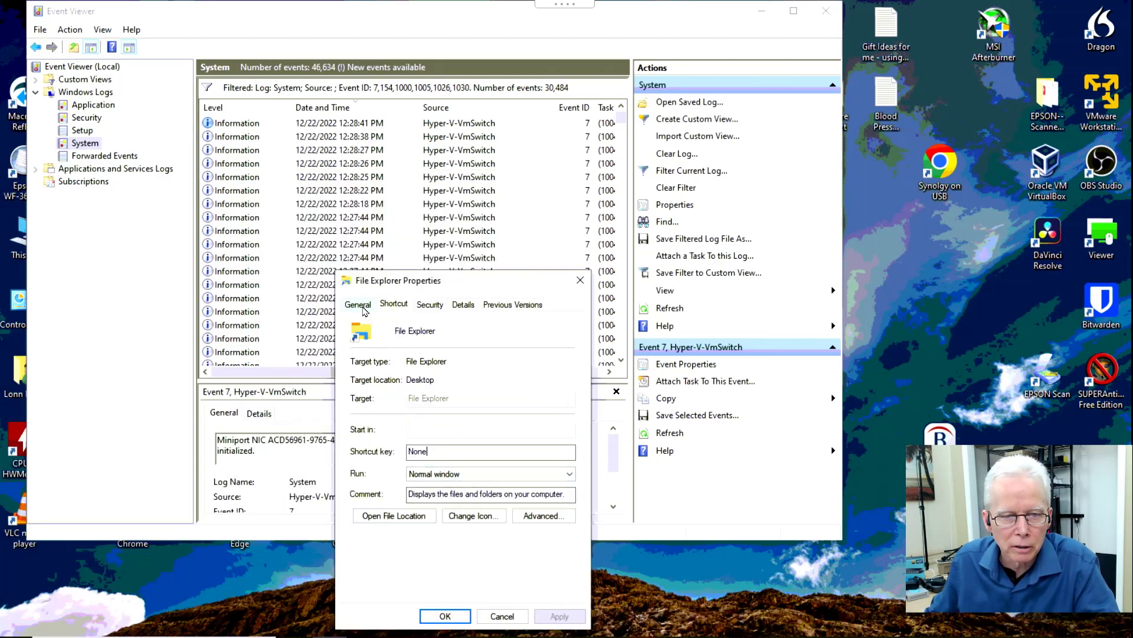
{"action": "left_click", "coordinate": [362, 305]}
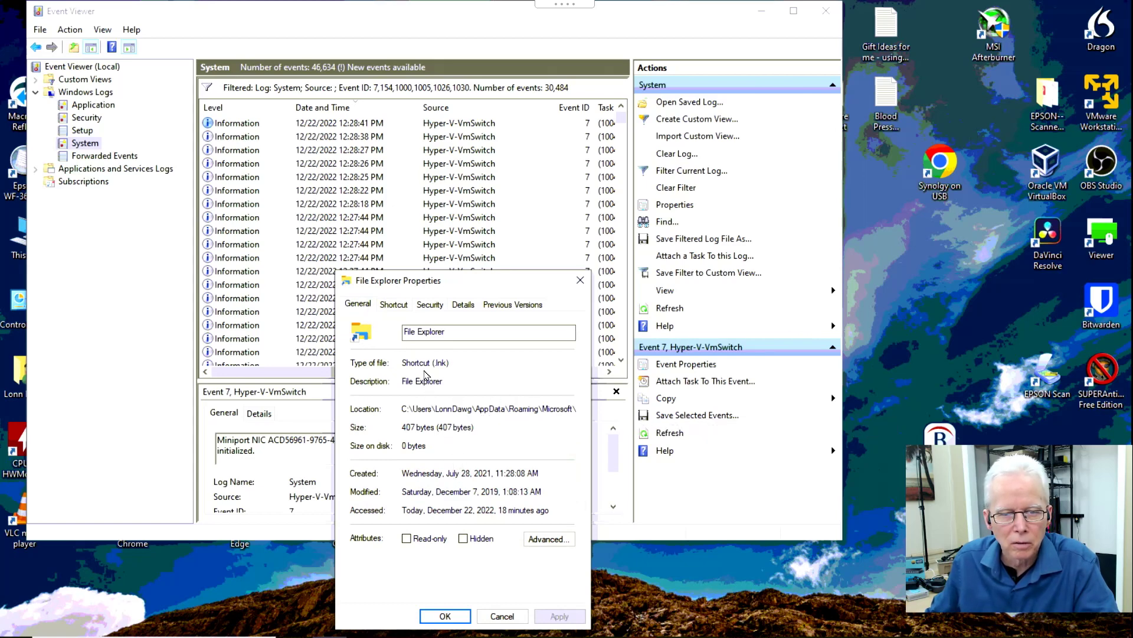
{"action": "left_click", "coordinate": [430, 306]}
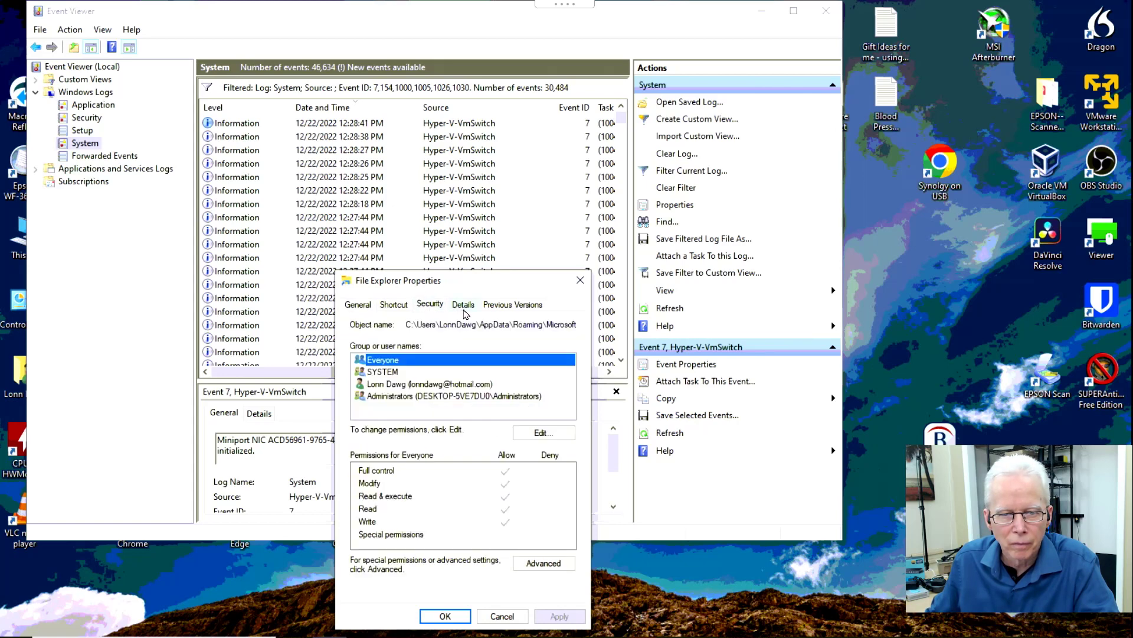
{"action": "left_click", "coordinate": [464, 307]}
{"action": "left_click", "coordinate": [499, 312]}
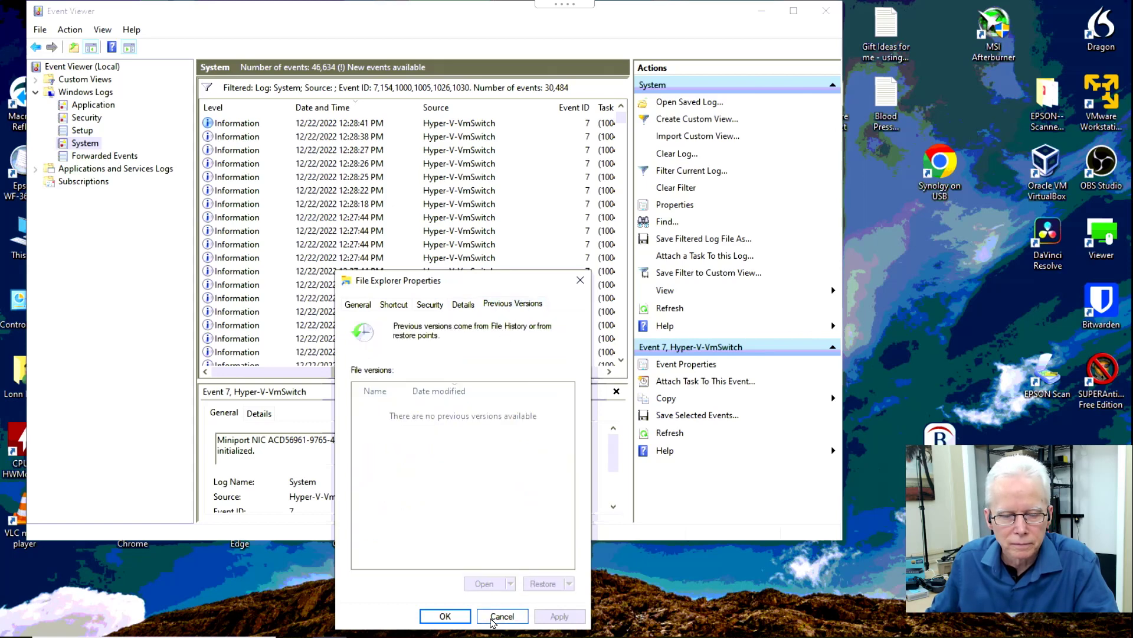
{"action": "left_click", "coordinate": [494, 619]}
Open a File Explorer window at Quick access to test it and close it.
{"action": "key", "text": "super"}
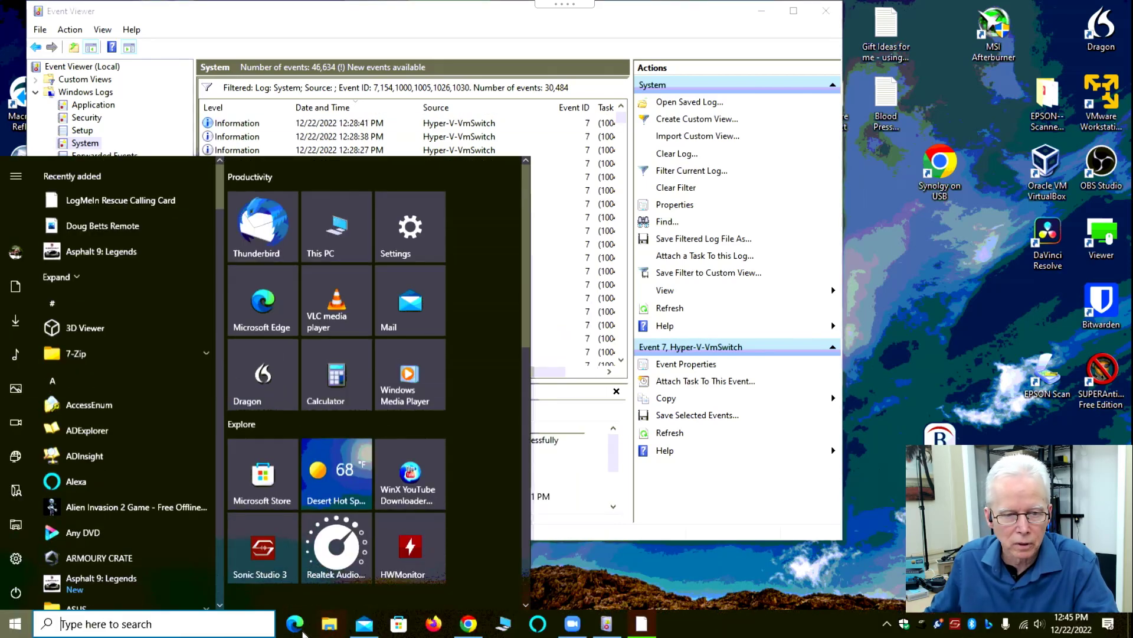
{"action": "key", "text": "super+e"}
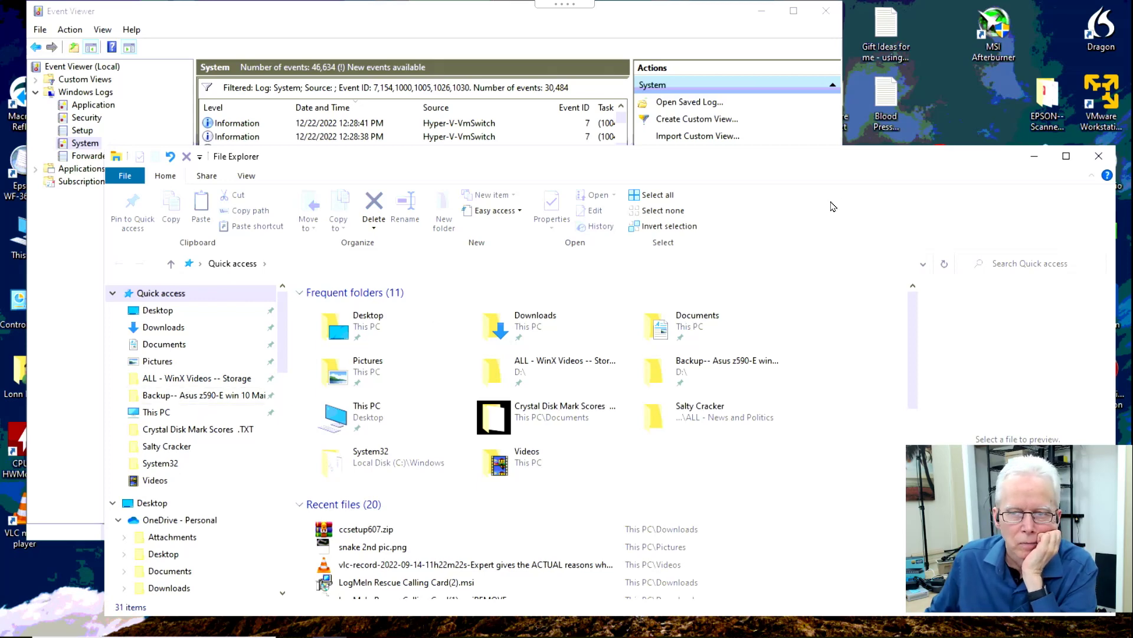
{"action": "left_click", "coordinate": [1097, 158]}
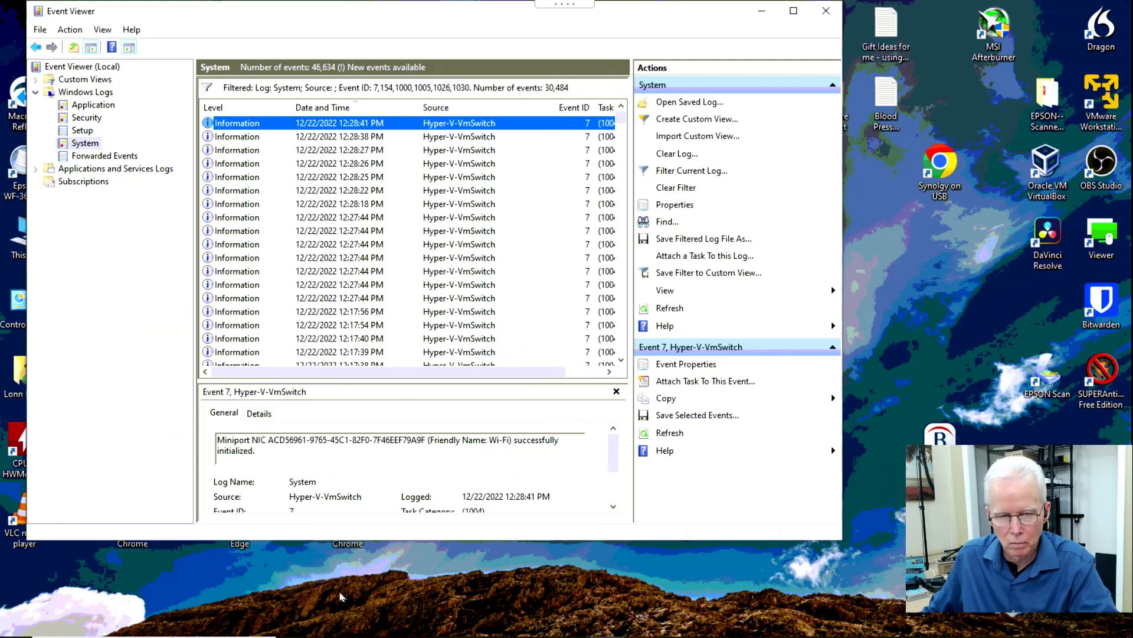
Reopen File Explorer at Quick access and look through its folder tree.
{"action": "key", "text": "super"}
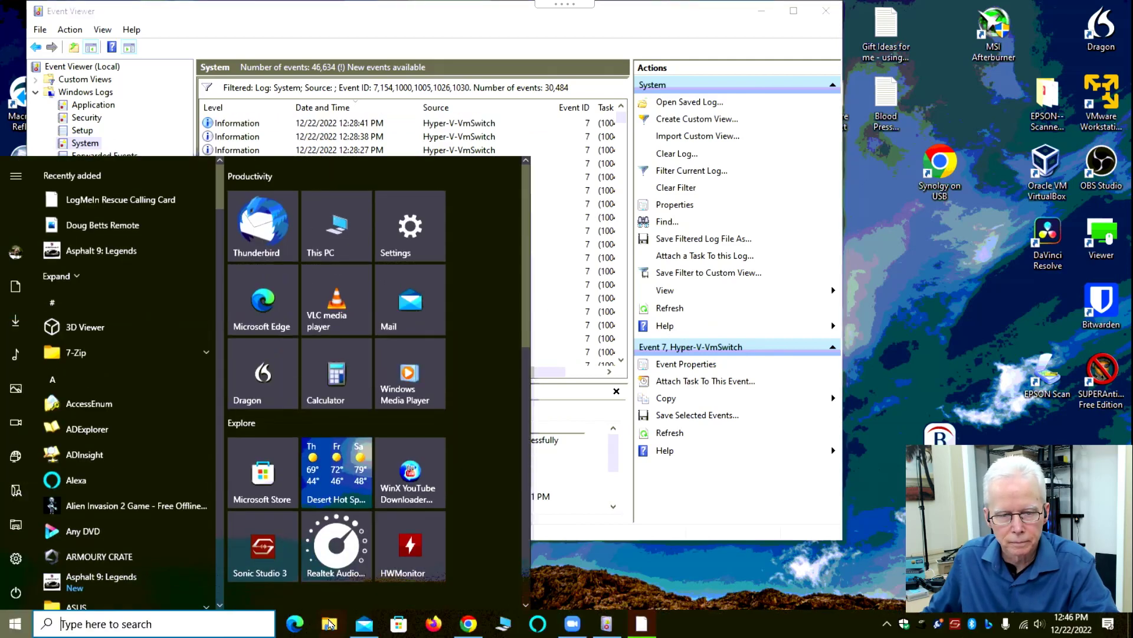
{"action": "left_click", "coordinate": [329, 624]}
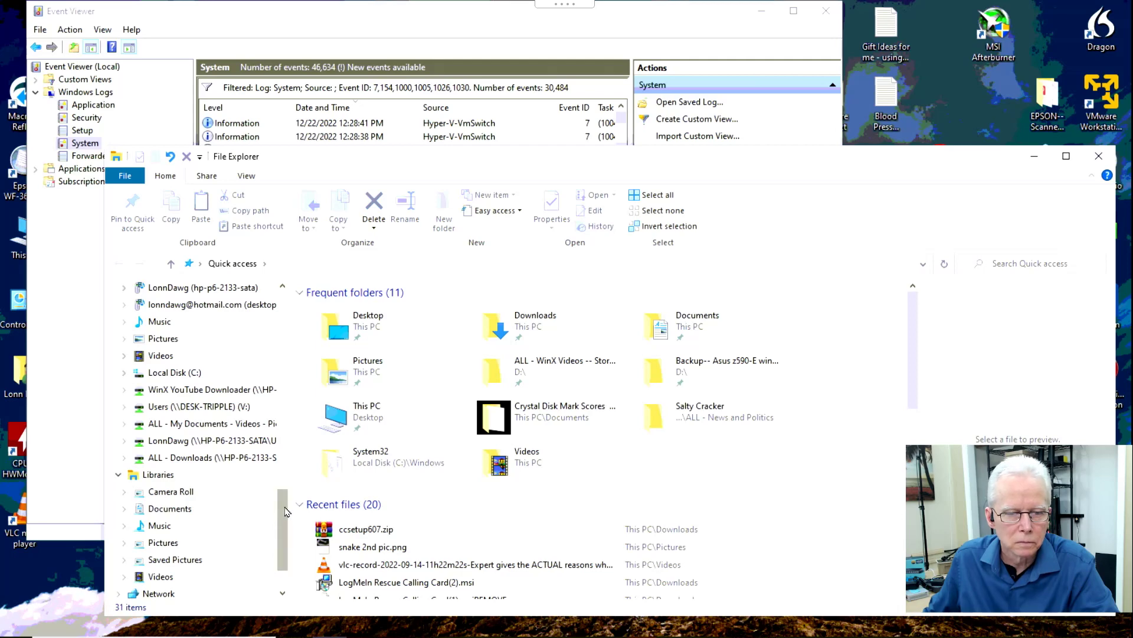
{"action": "left_click_drag", "start_coordinate": [285, 512], "coordinate": [284, 307]}
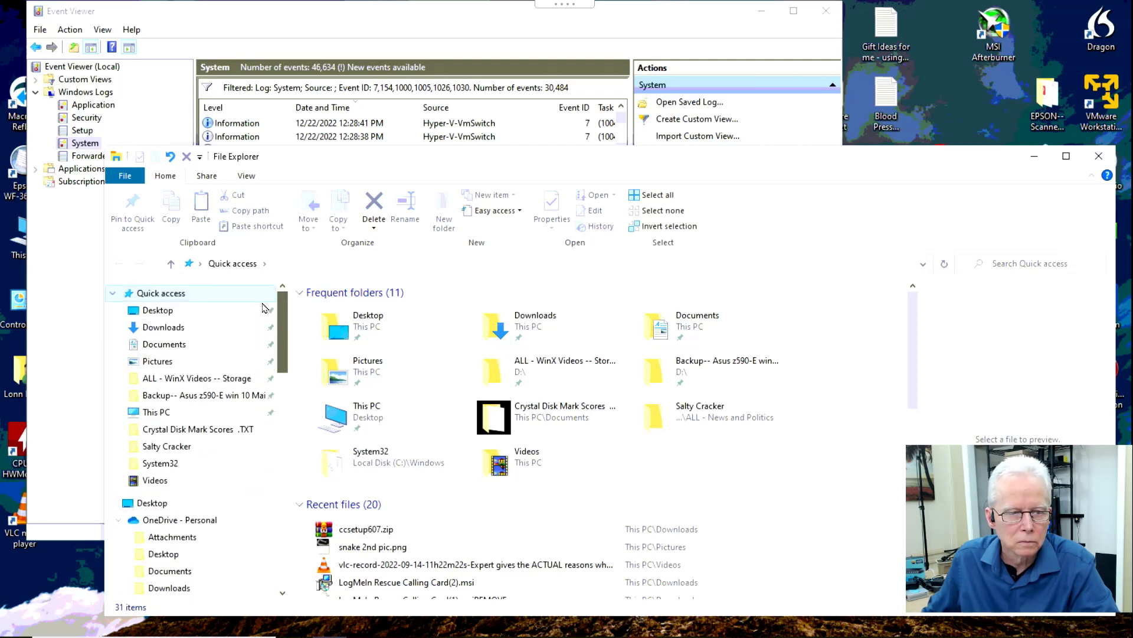
Check the Music folder under OneDrive - Personal and view This PC from the pinned locations.
{"action": "scroll", "coordinate": [189, 408], "scroll_direction": "down", "scroll_amount": 1}
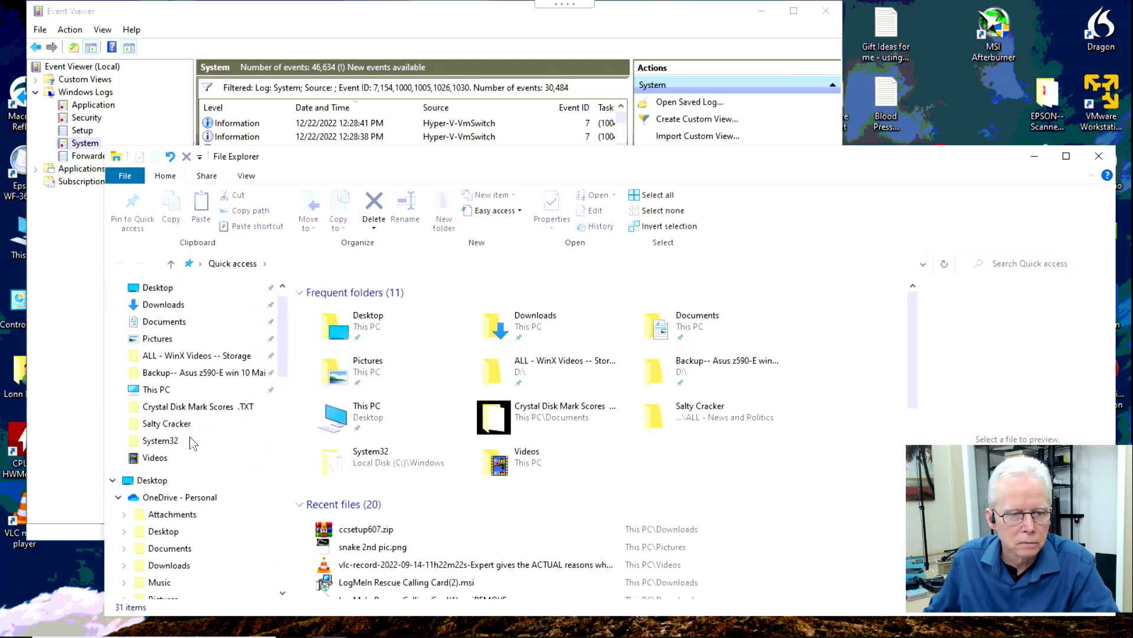
{"action": "scroll", "coordinate": [183, 499], "scroll_direction": "down", "scroll_amount": 1}
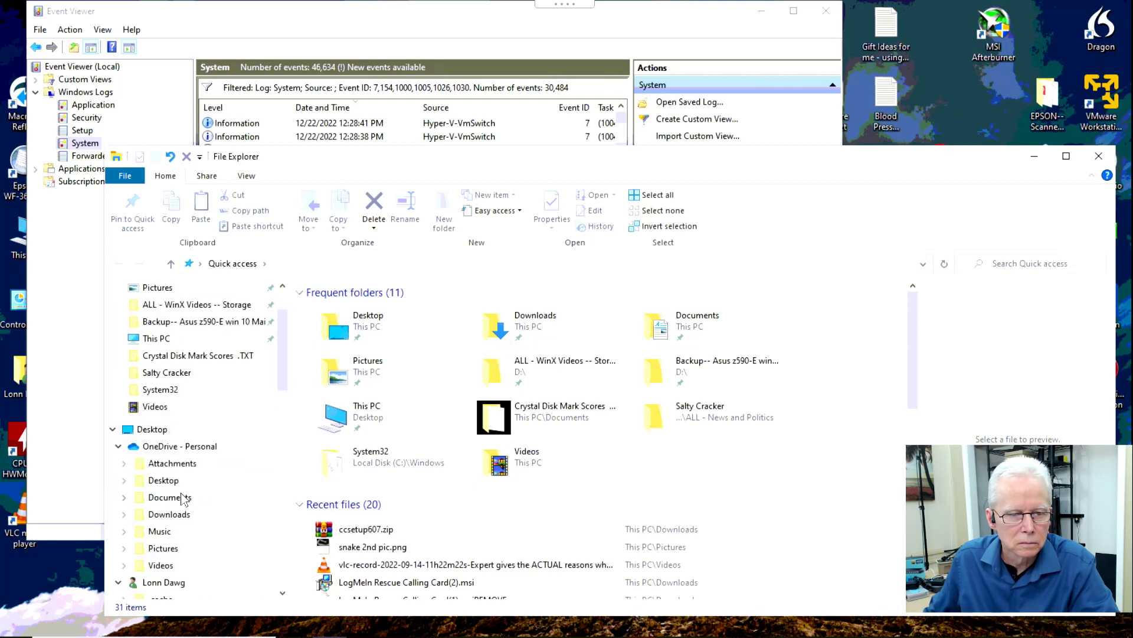
{"action": "left_click", "coordinate": [169, 533]}
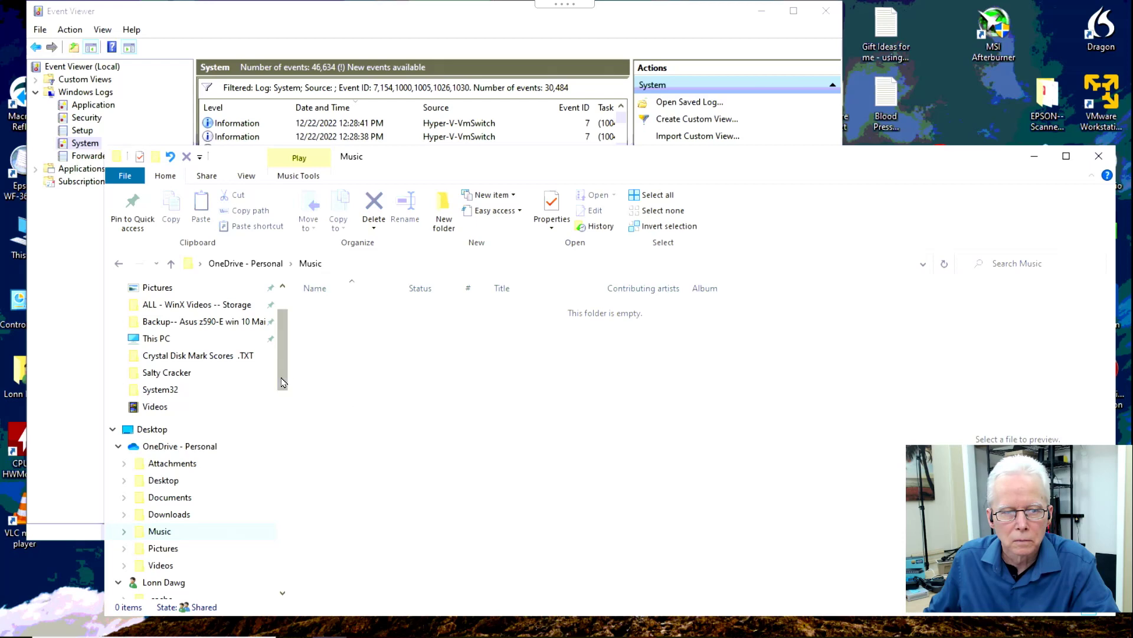
{"action": "left_click_drag", "start_coordinate": [281, 380], "coordinate": [280, 334]}
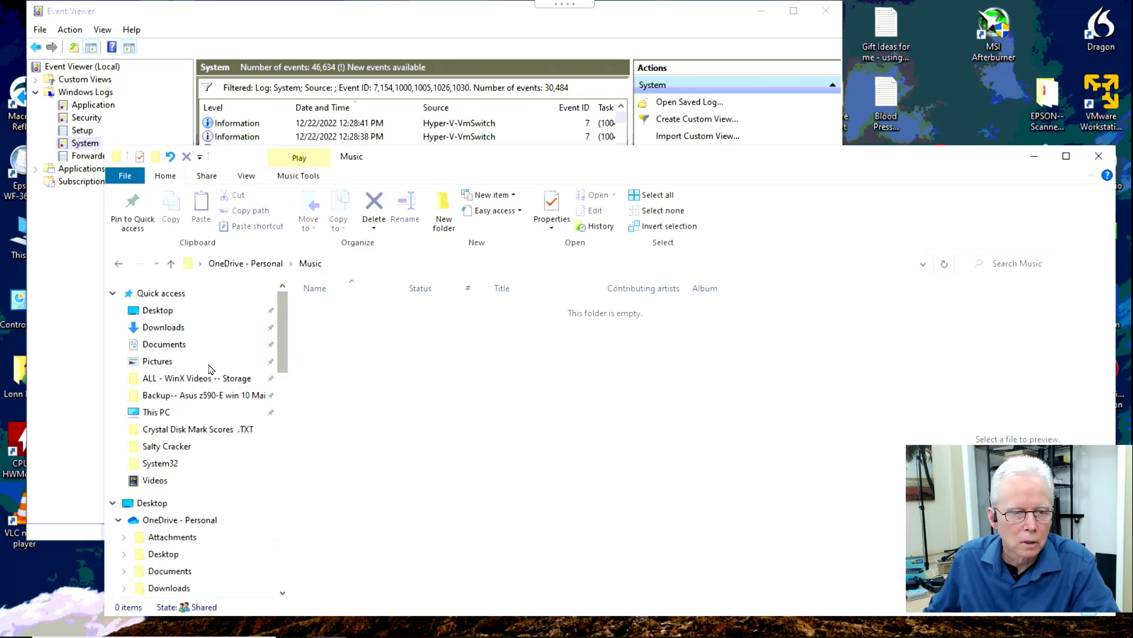
{"action": "left_click", "coordinate": [154, 412]}
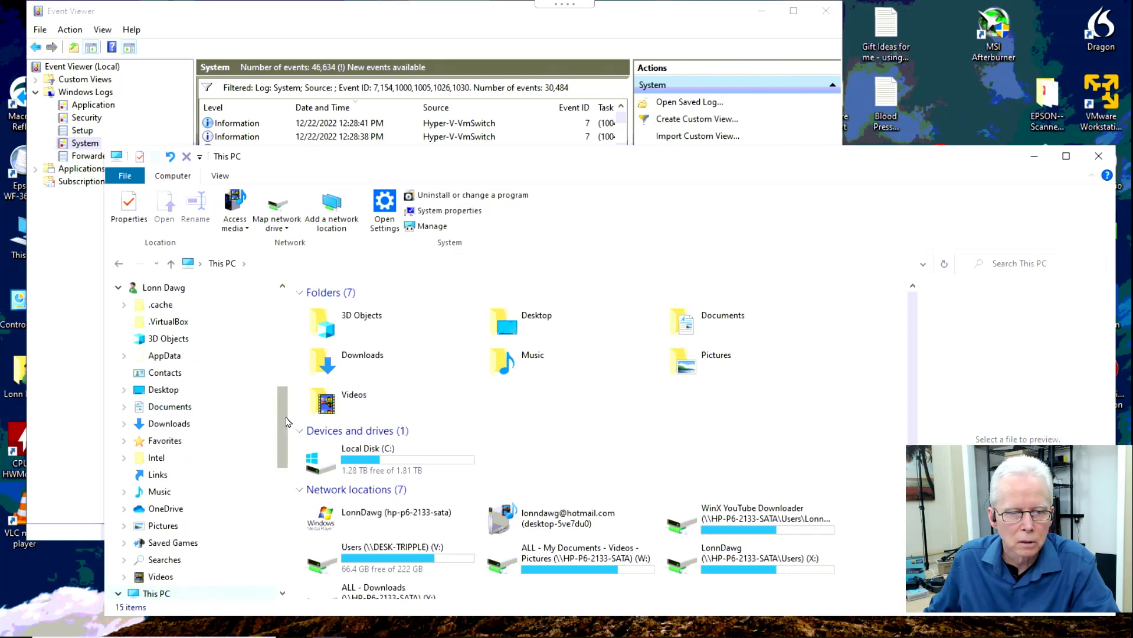
Open the user profile's Music folder and check its Playlists and Star Trek Sounds subfolders.
{"action": "scroll", "coordinate": [286, 425], "scroll_direction": "down", "scroll_amount": 1}
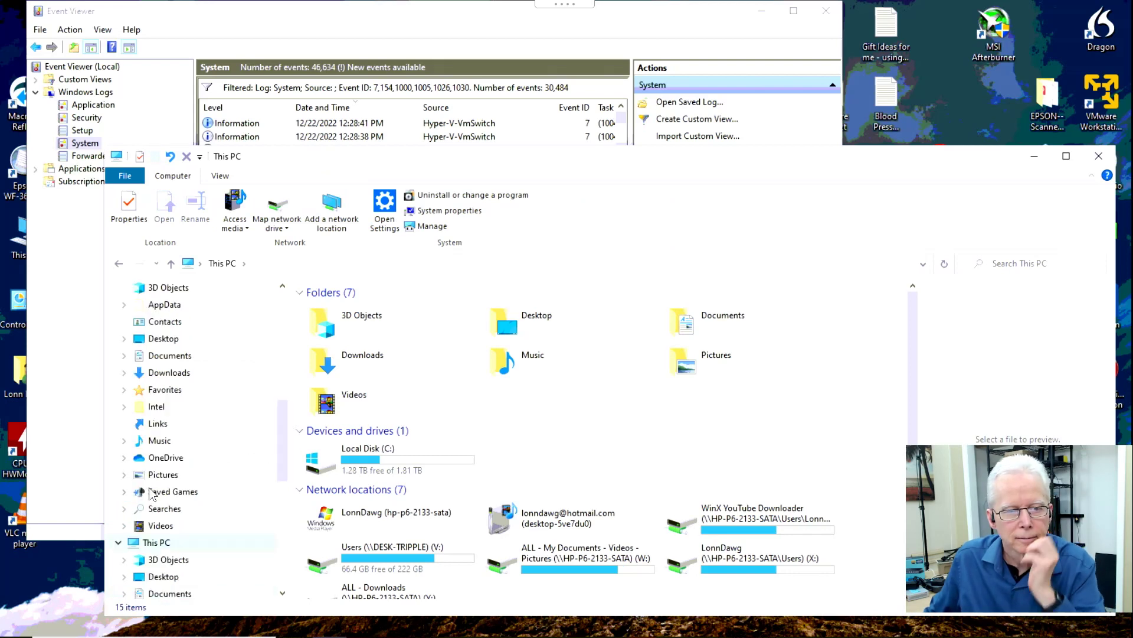
{"action": "left_click", "coordinate": [160, 444]}
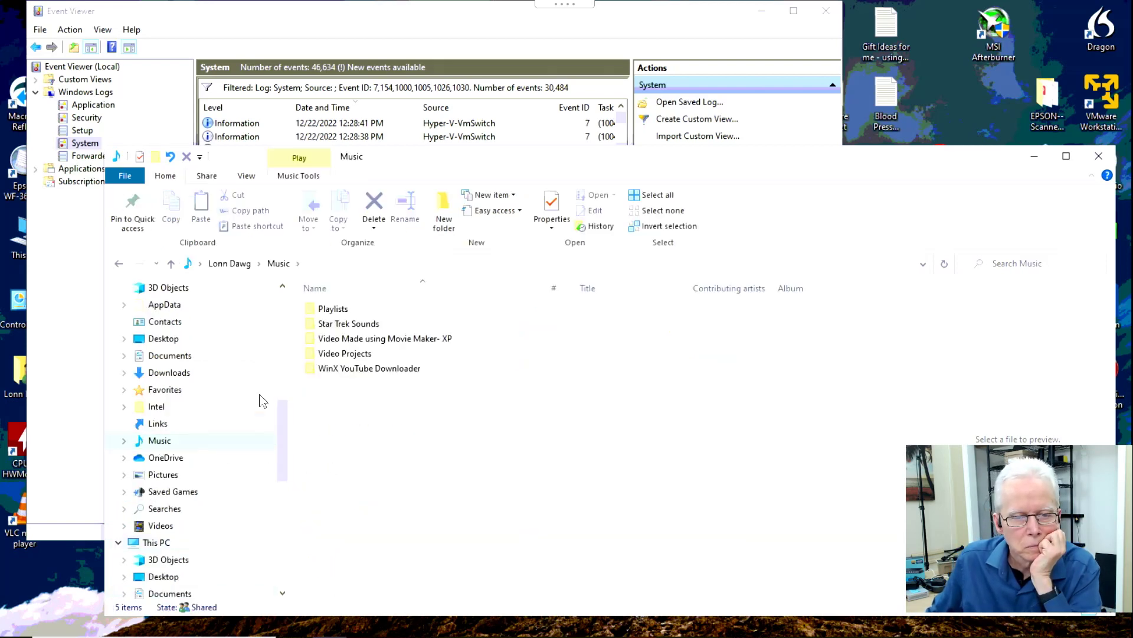
{"action": "double_click", "coordinate": [329, 311]}
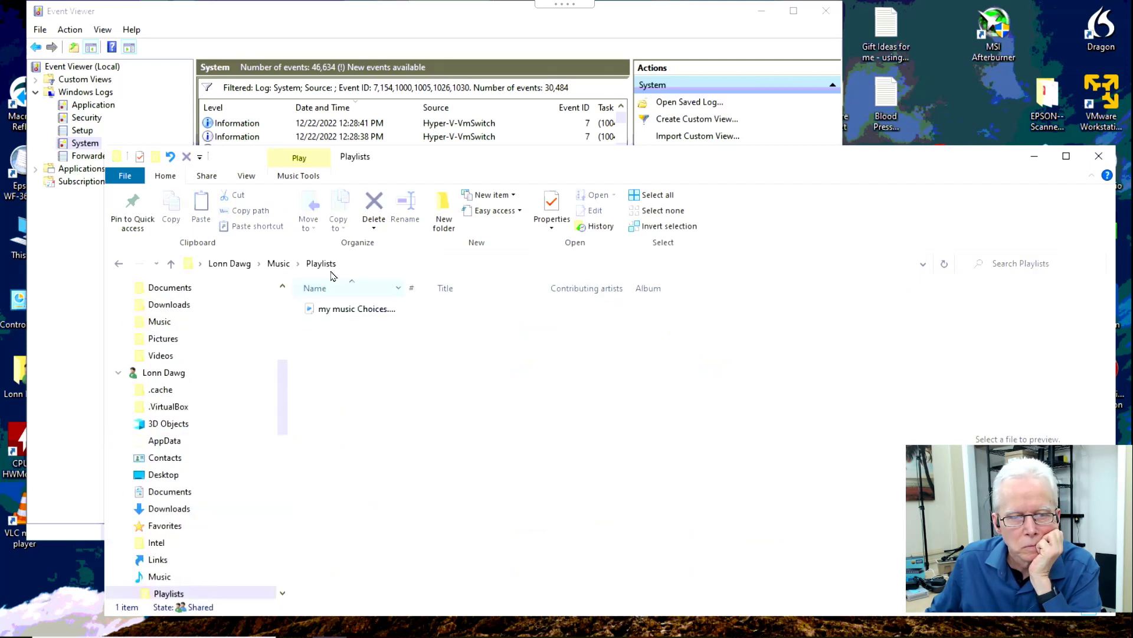
{"action": "left_click", "coordinate": [278, 263]}
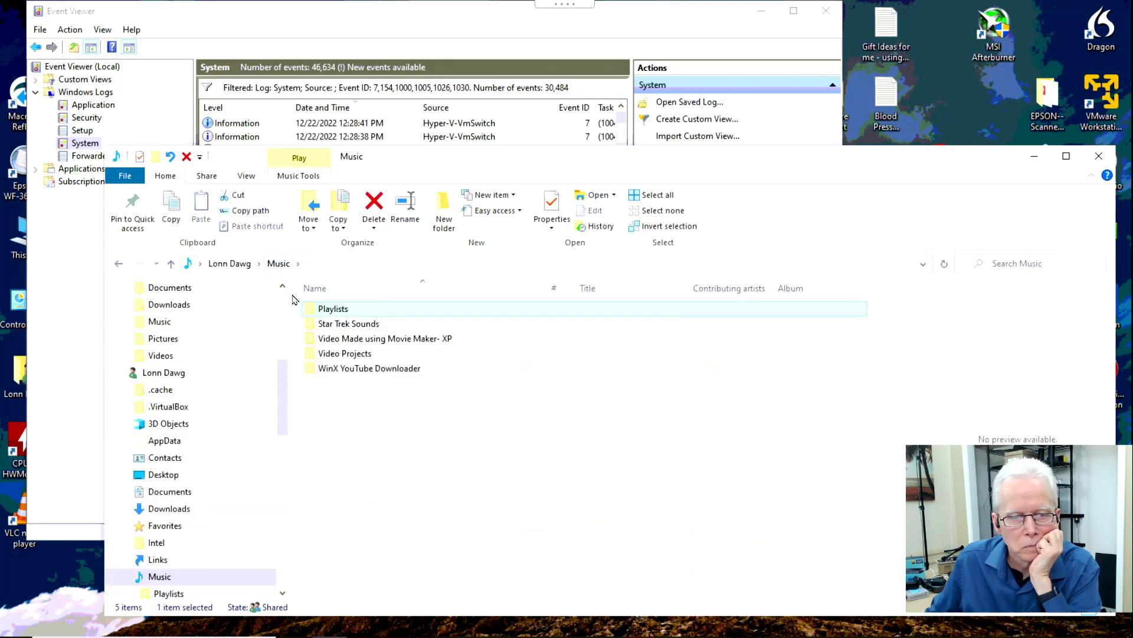
{"action": "double_click", "coordinate": [337, 325]}
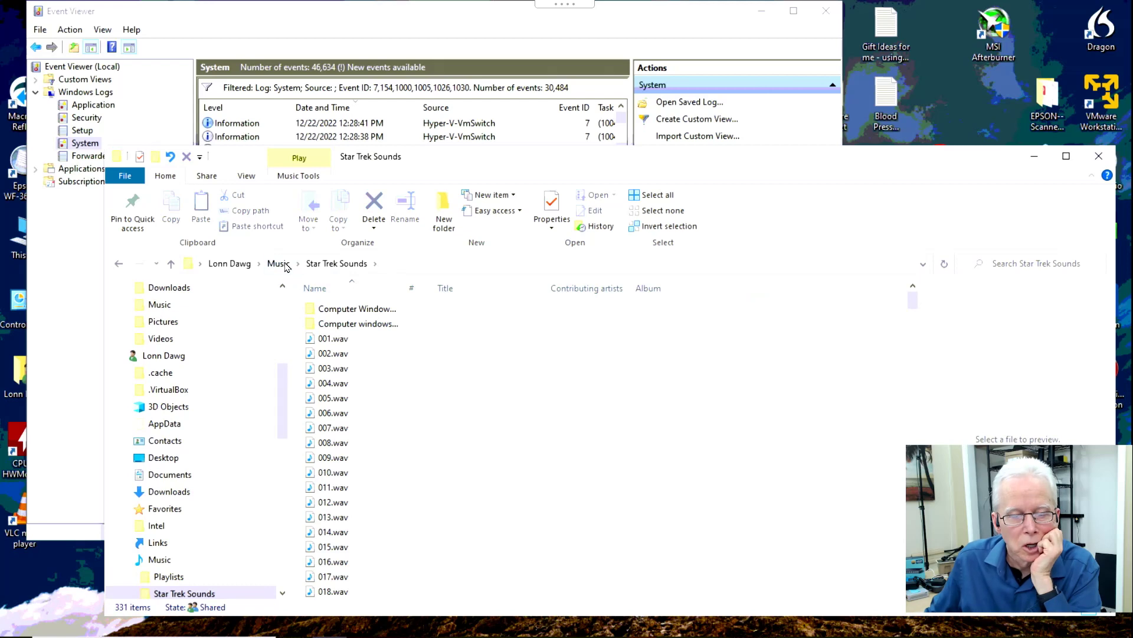
{"action": "left_click", "coordinate": [286, 267]}
Check the Video Made using Movie Maker- XP, Video Projects and WinX YouTube Downloader subfolders, returning to Music after each.
{"action": "double_click", "coordinate": [354, 340]}
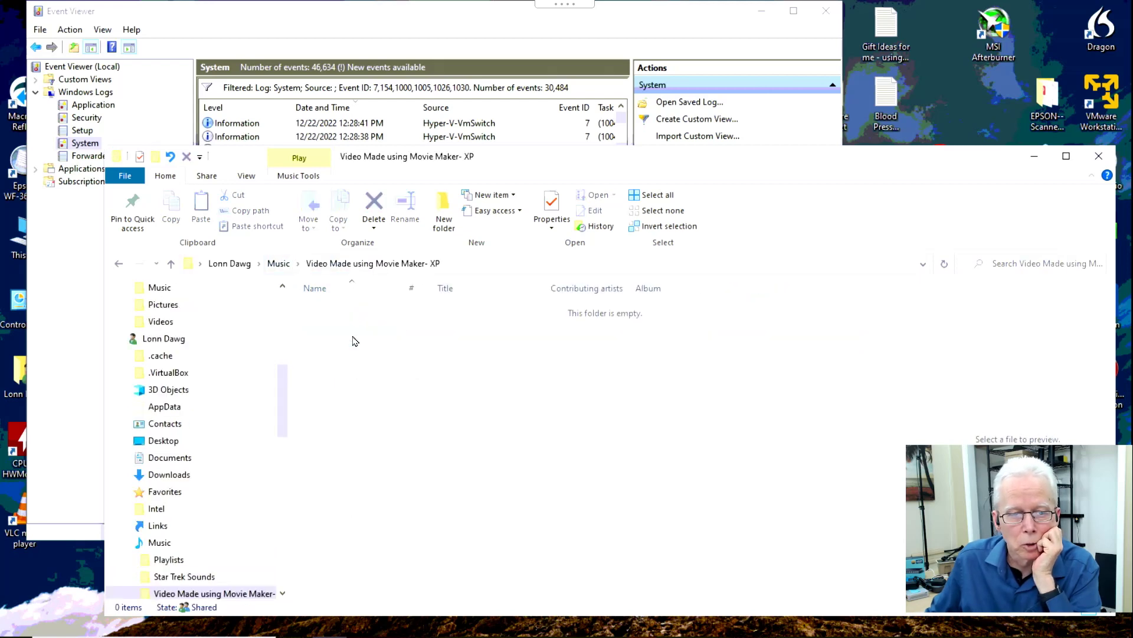
{"action": "left_click", "coordinate": [277, 265]}
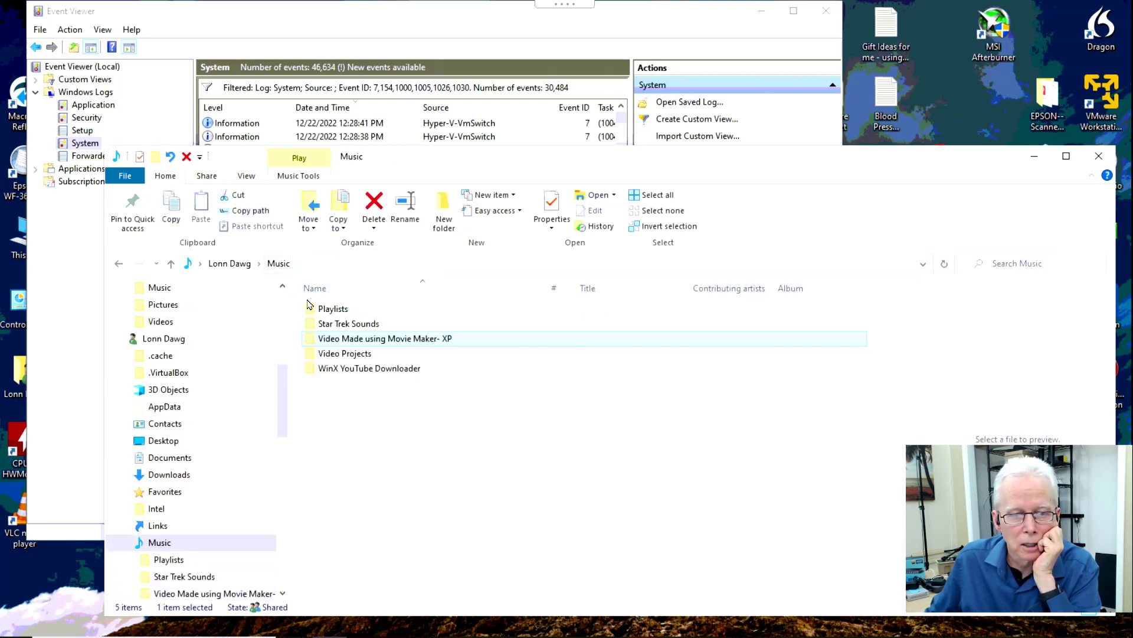
{"action": "double_click", "coordinate": [337, 355]}
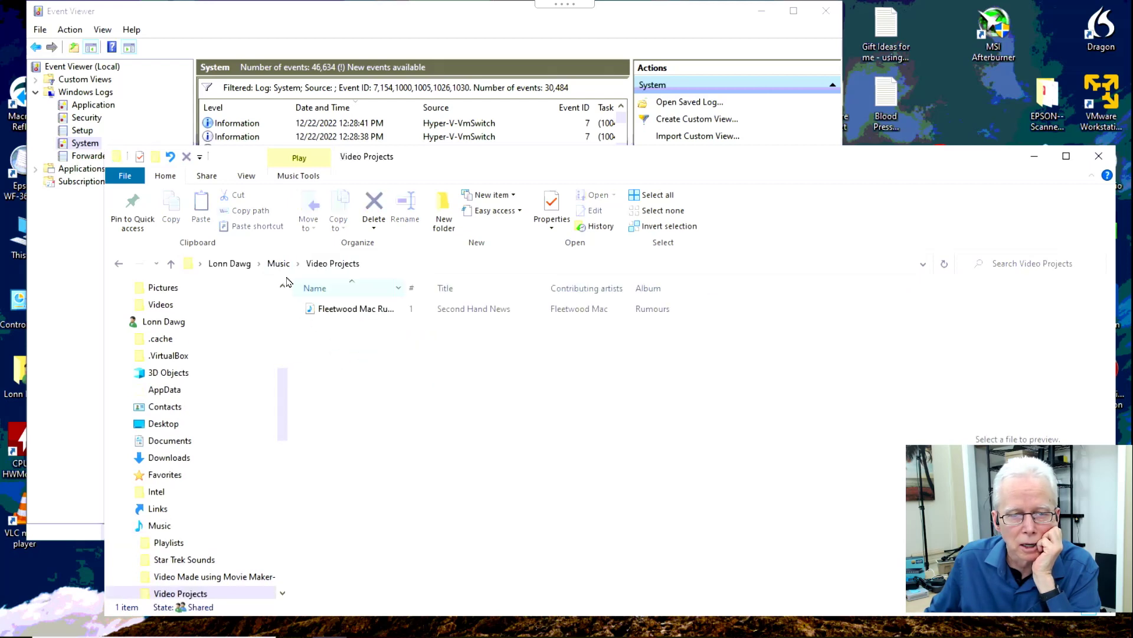
{"action": "left_click", "coordinate": [280, 268]}
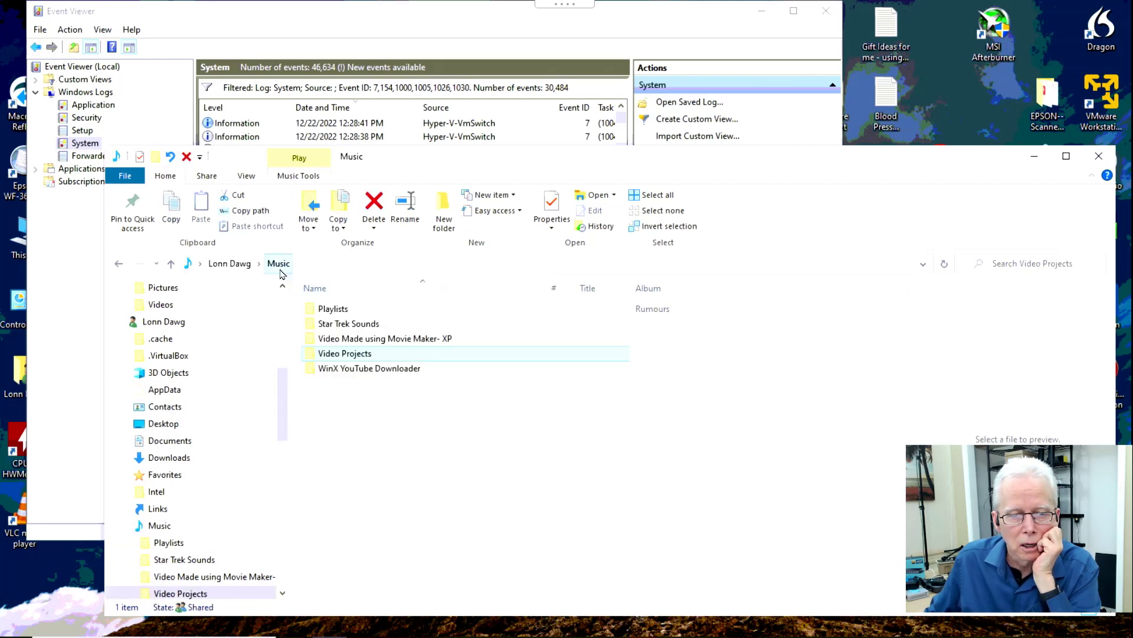
{"action": "double_click", "coordinate": [349, 370]}
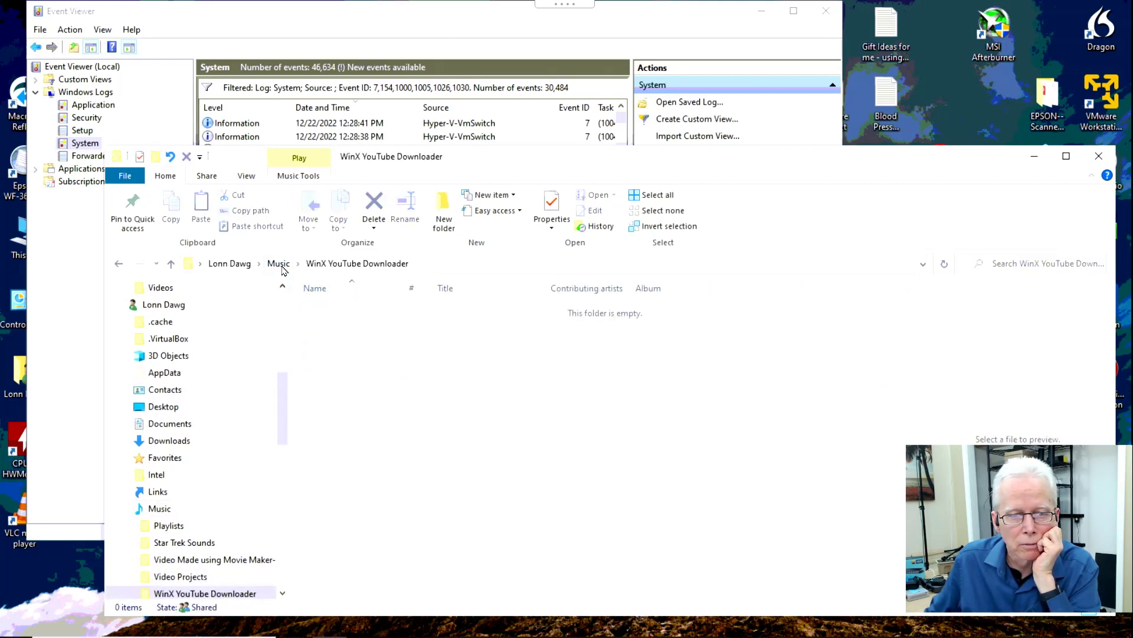
{"action": "left_click", "coordinate": [278, 263]}
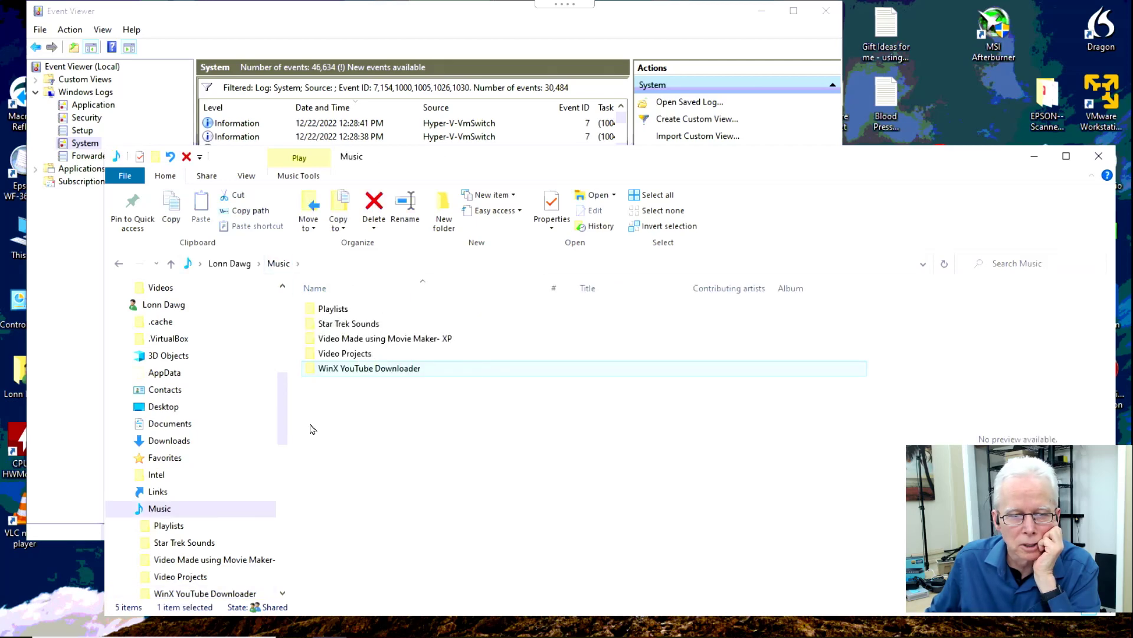
Look through the whole folder tree, recheck the Star Trek Sounds subfolder and close the File Explorer window.
{"action": "left_click_drag", "start_coordinate": [280, 431], "coordinate": [295, 540]}
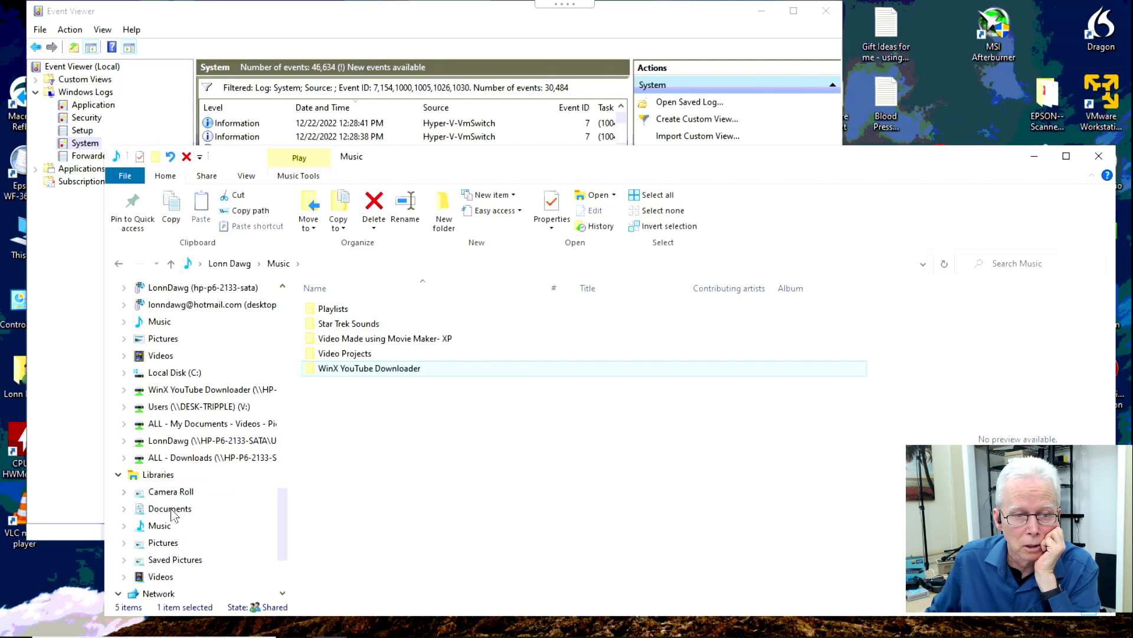
{"action": "left_click_drag", "start_coordinate": [283, 531], "coordinate": [284, 555]}
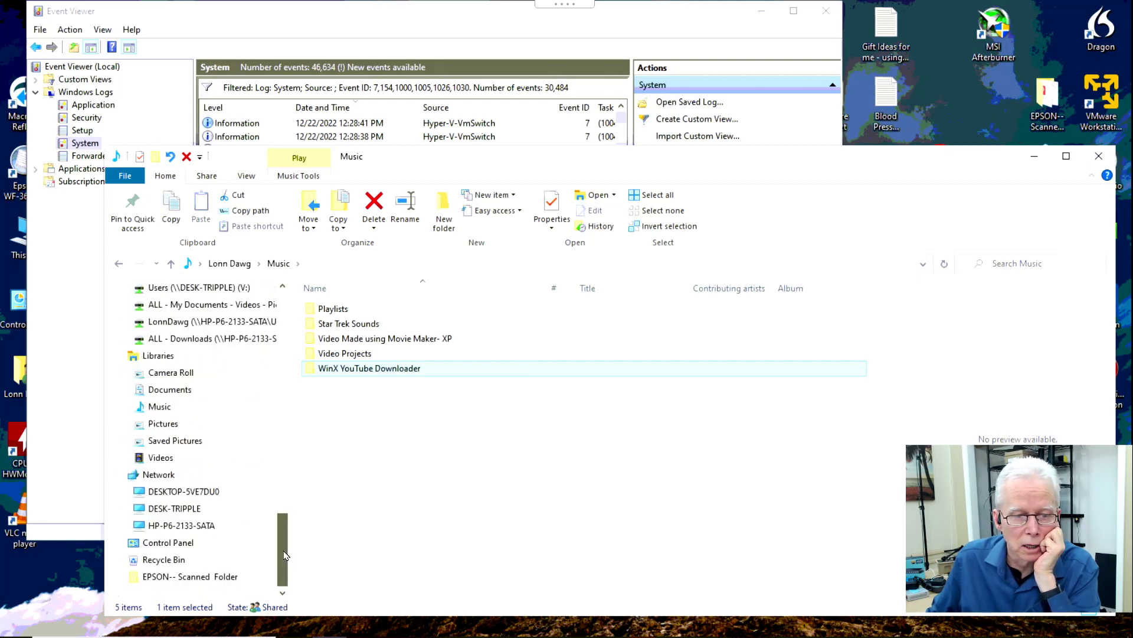
{"action": "left_click_drag", "start_coordinate": [284, 555], "coordinate": [248, 278]}
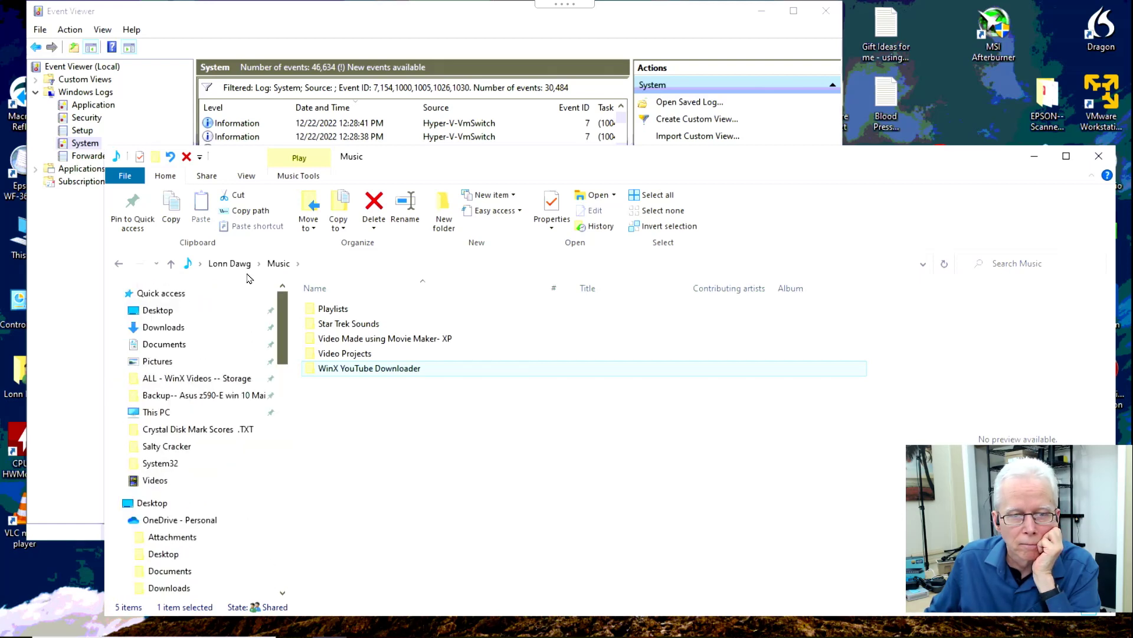
{"action": "double_click", "coordinate": [331, 324]}
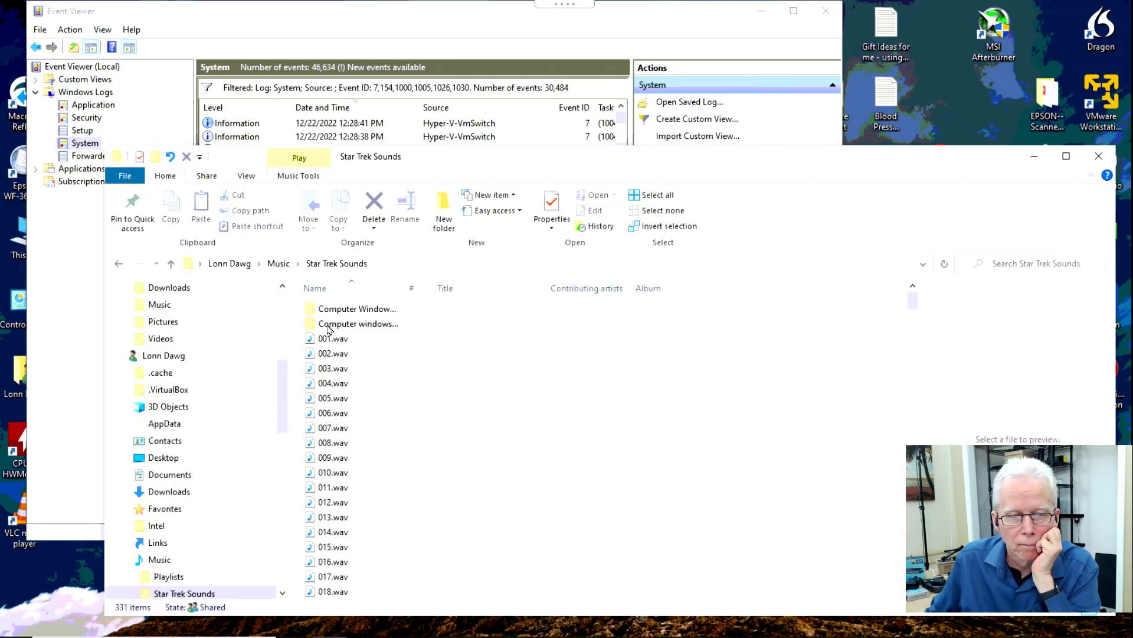
{"action": "left_click", "coordinate": [280, 265]}
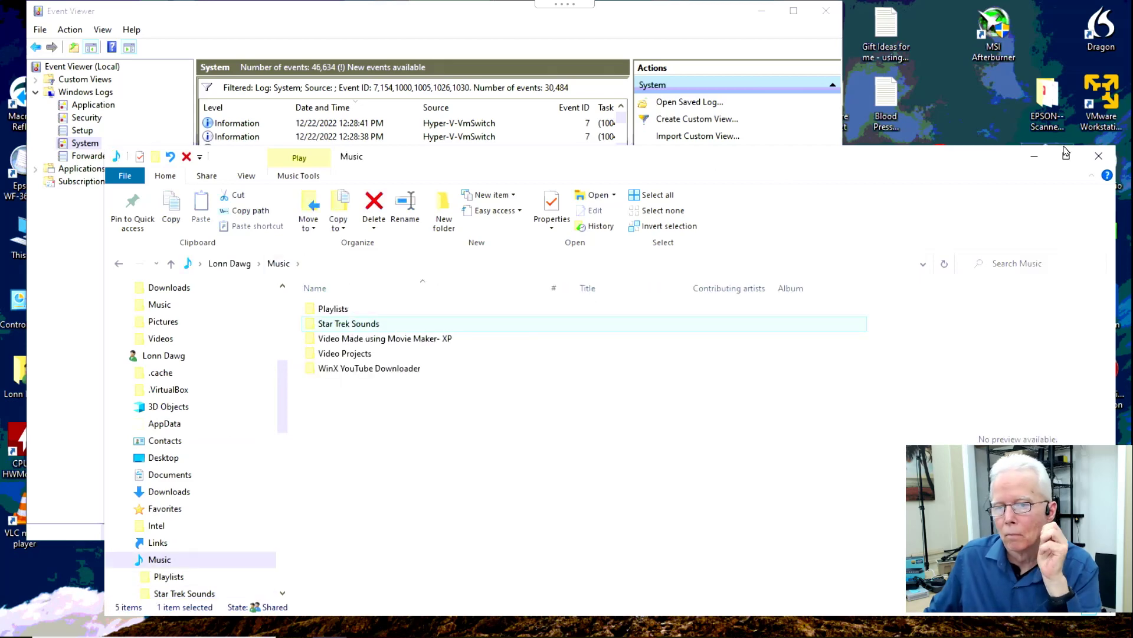
{"action": "left_click", "coordinate": [1099, 156]}
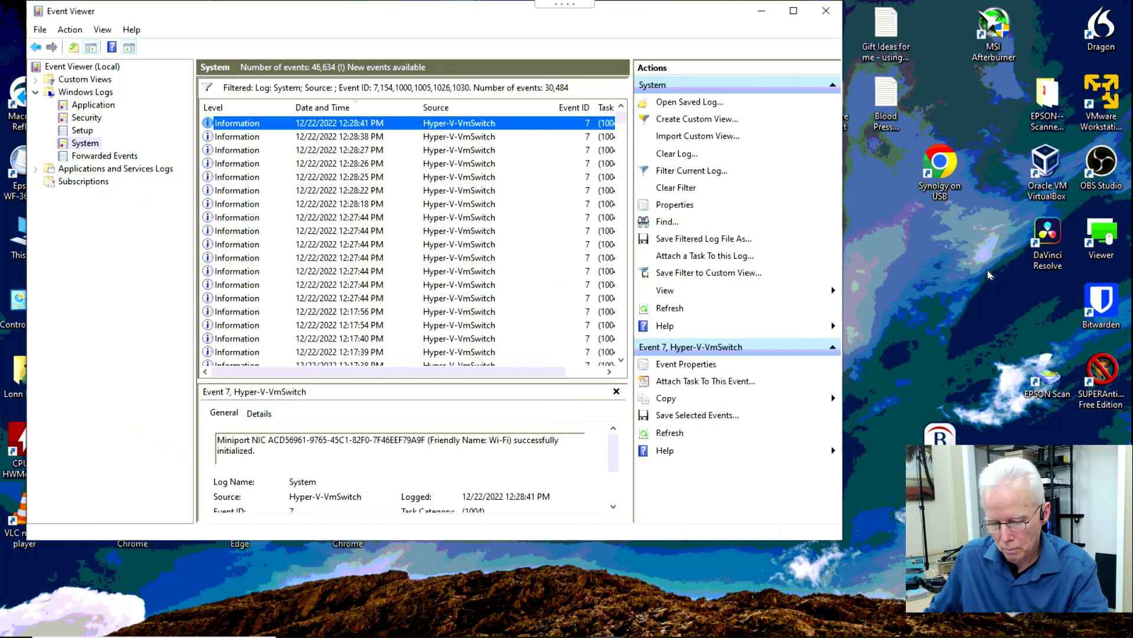
Reopen File Explorer and check the Music, Pictures and Videos folders under OneDrive - Personal.
{"action": "key", "text": "super+e"}
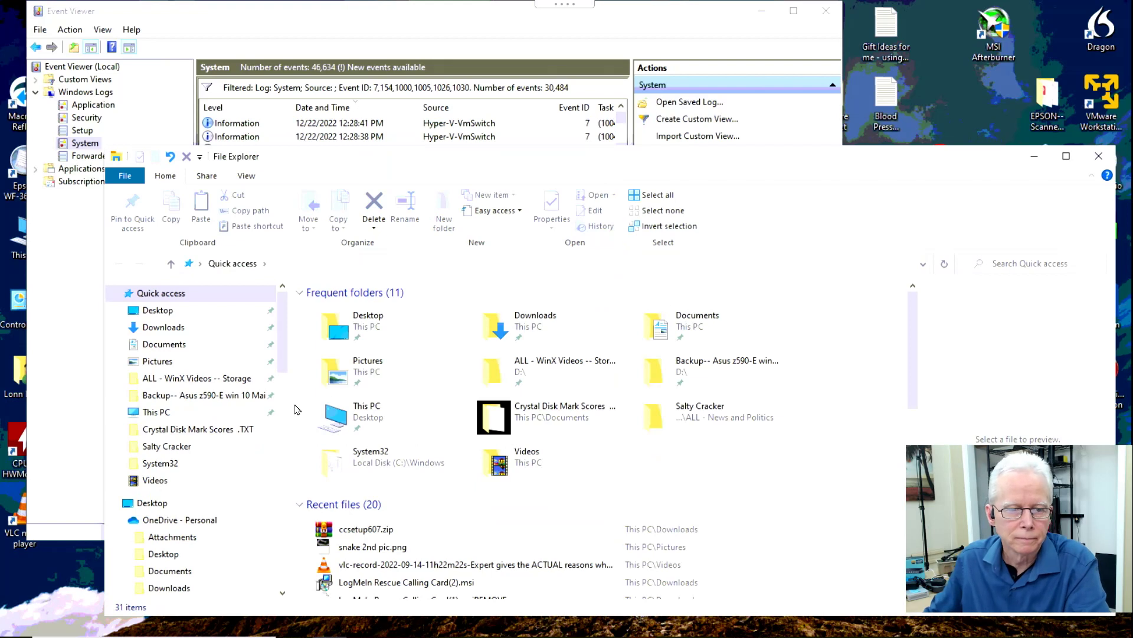
{"action": "left_click_drag", "start_coordinate": [288, 372], "coordinate": [286, 442]}
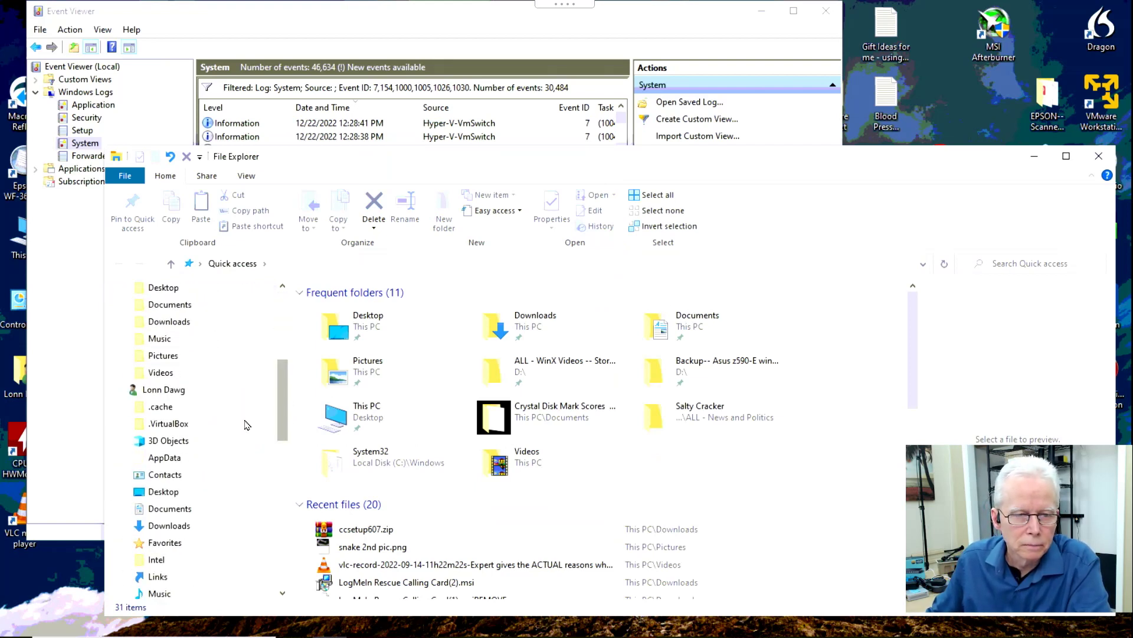
{"action": "left_click", "coordinate": [160, 342]}
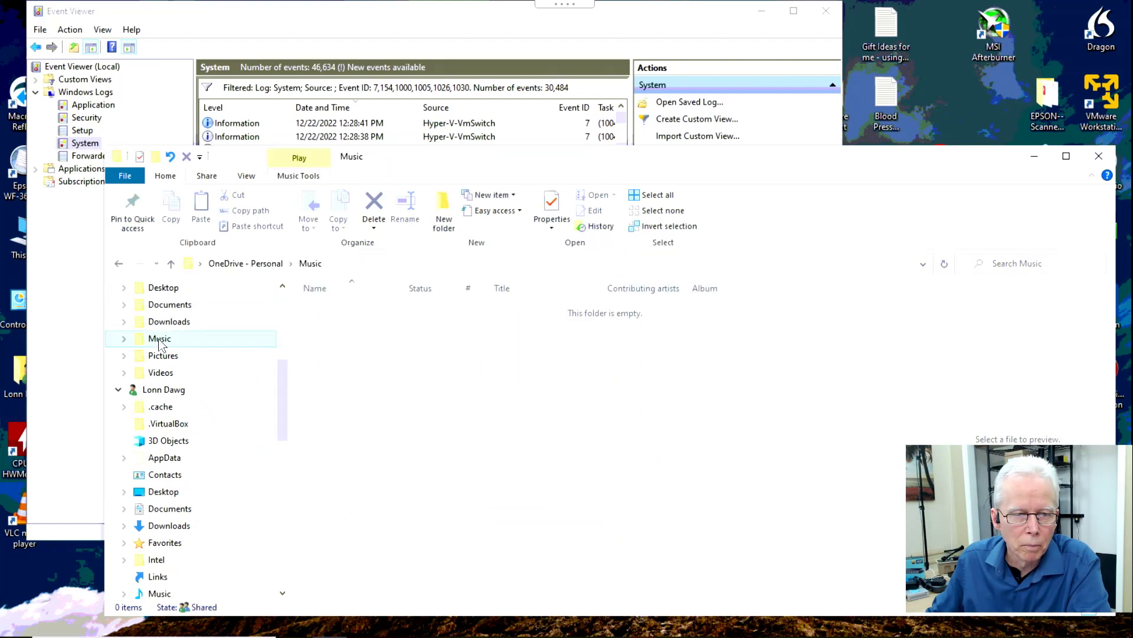
{"action": "left_click", "coordinate": [167, 357]}
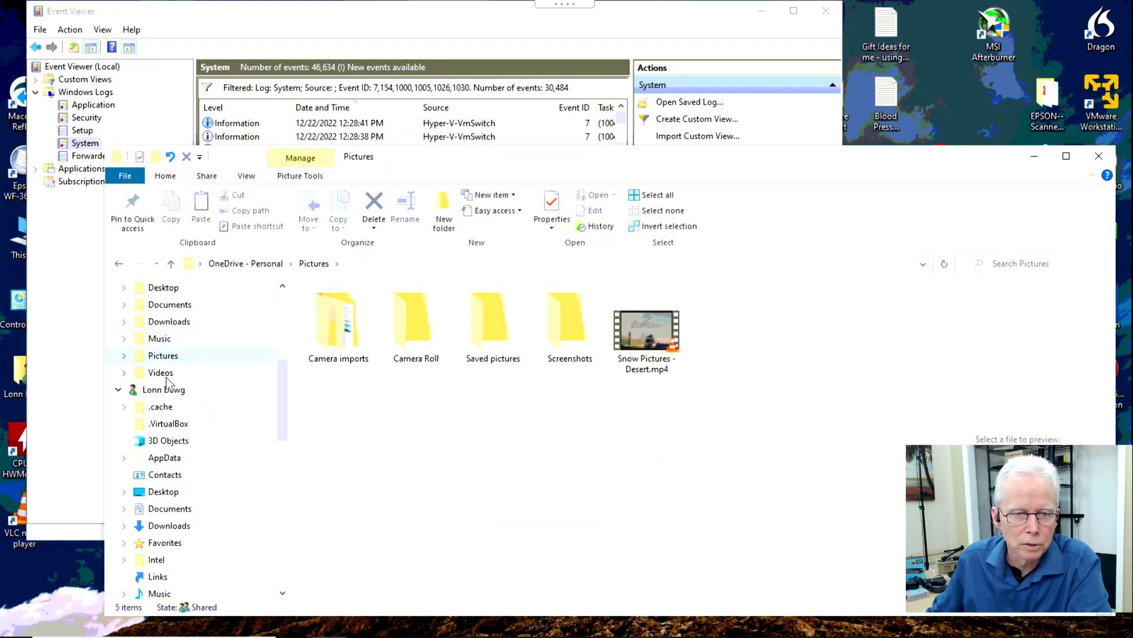
{"action": "left_click", "coordinate": [166, 375]}
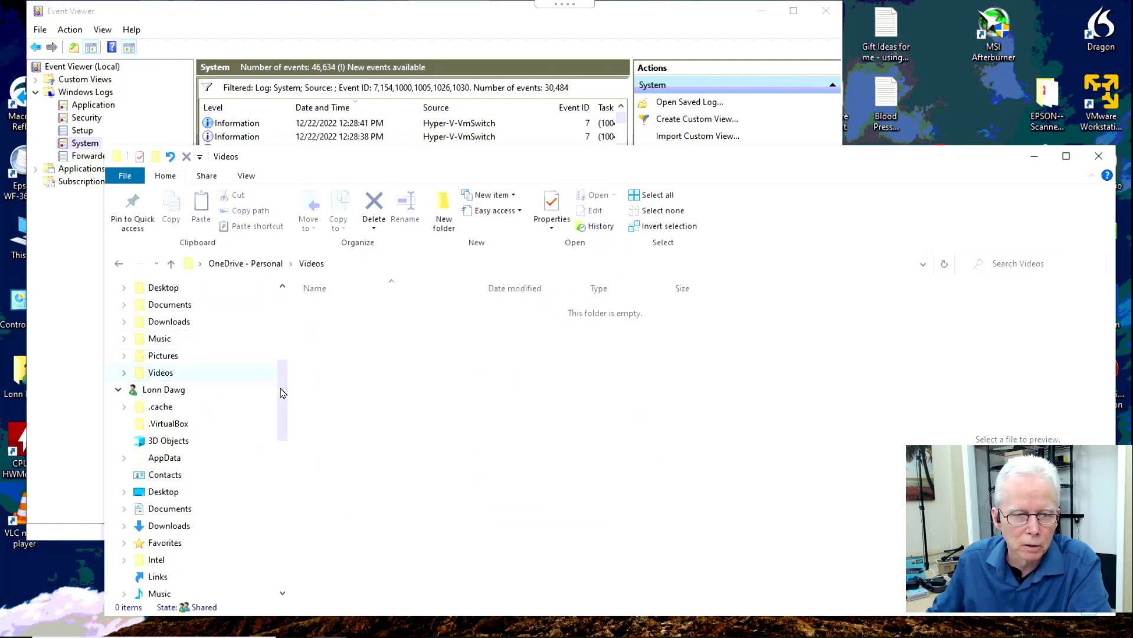
Return to the user profile's Music folder and test opening its Playlists and Star Trek Sounds subfolders.
{"action": "left_click_drag", "start_coordinate": [283, 398], "coordinate": [289, 420]}
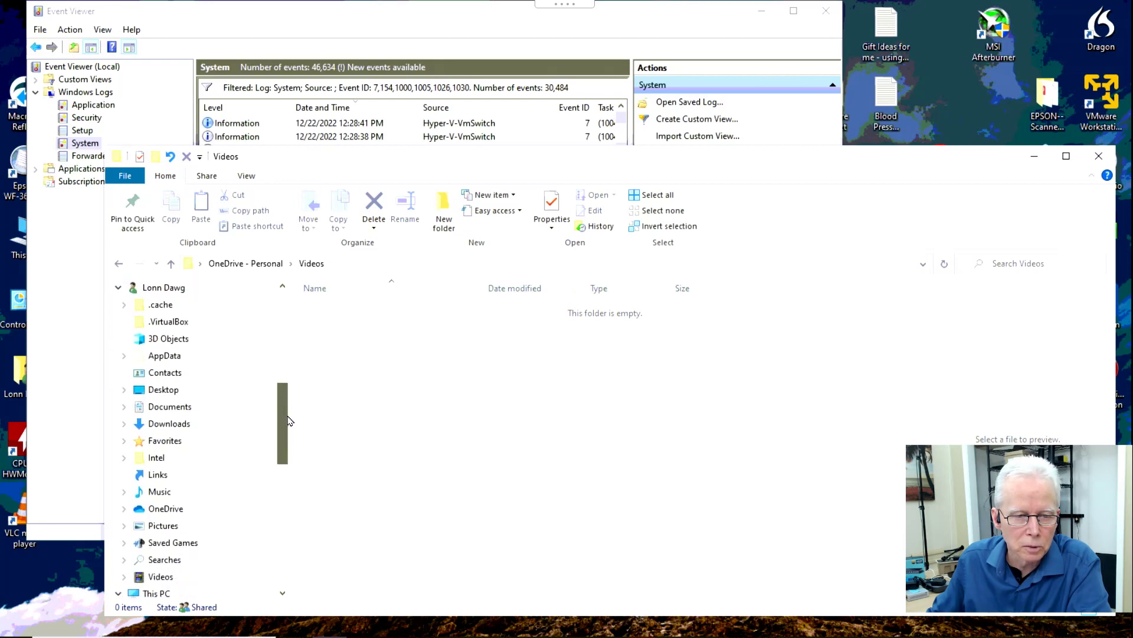
{"action": "left_click", "coordinate": [158, 492]}
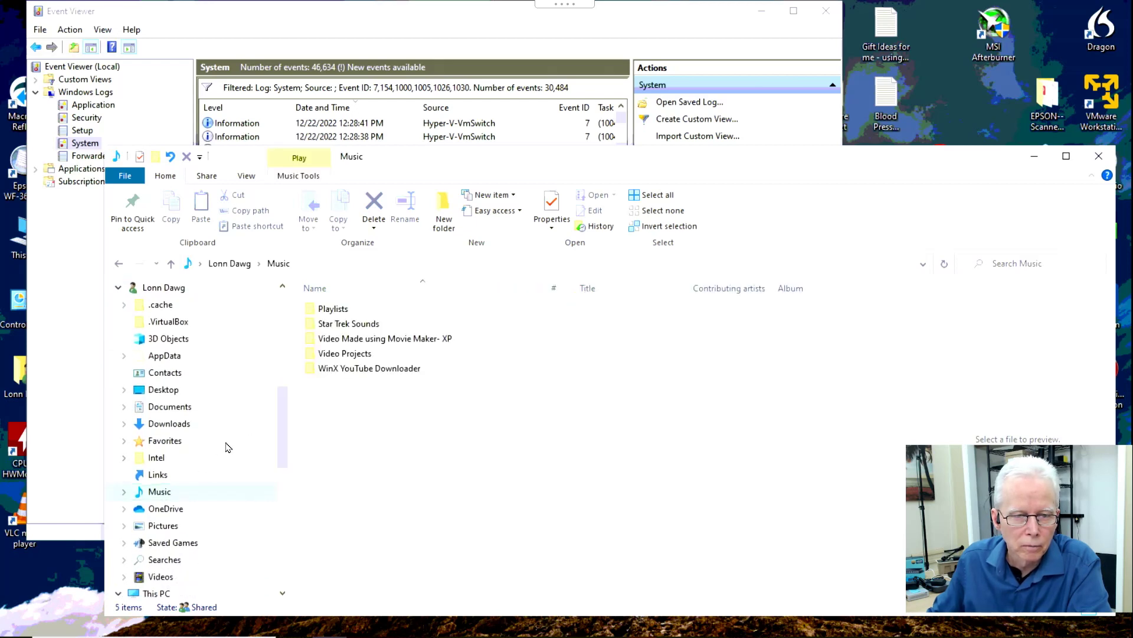
{"action": "double_click", "coordinate": [325, 311]}
{"action": "left_click", "coordinate": [283, 264]}
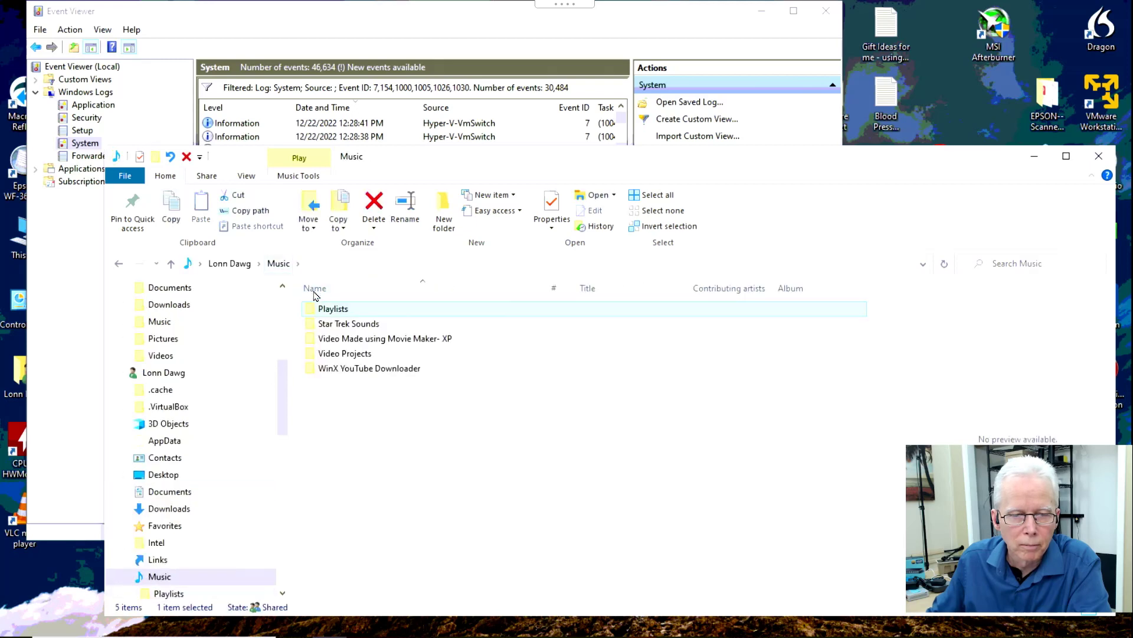
{"action": "double_click", "coordinate": [349, 325]}
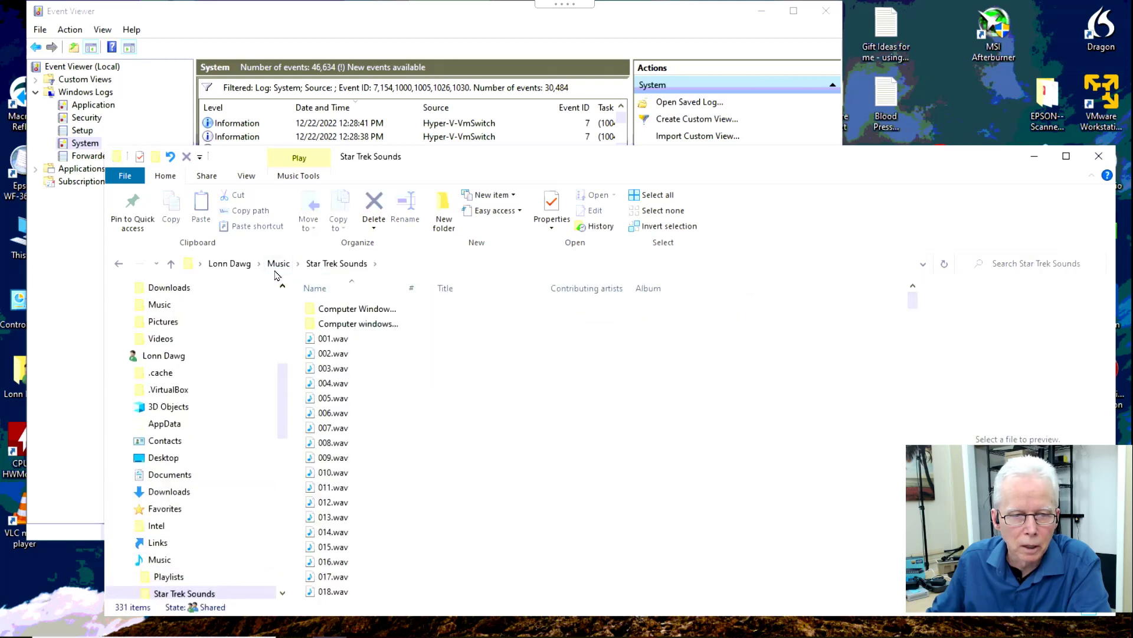
{"action": "left_click", "coordinate": [280, 264]}
Test opening the Video Made using Movie Maker- XP, Video Projects and WinX YouTube Downloader subfolders of Music.
{"action": "double_click", "coordinate": [334, 338]}
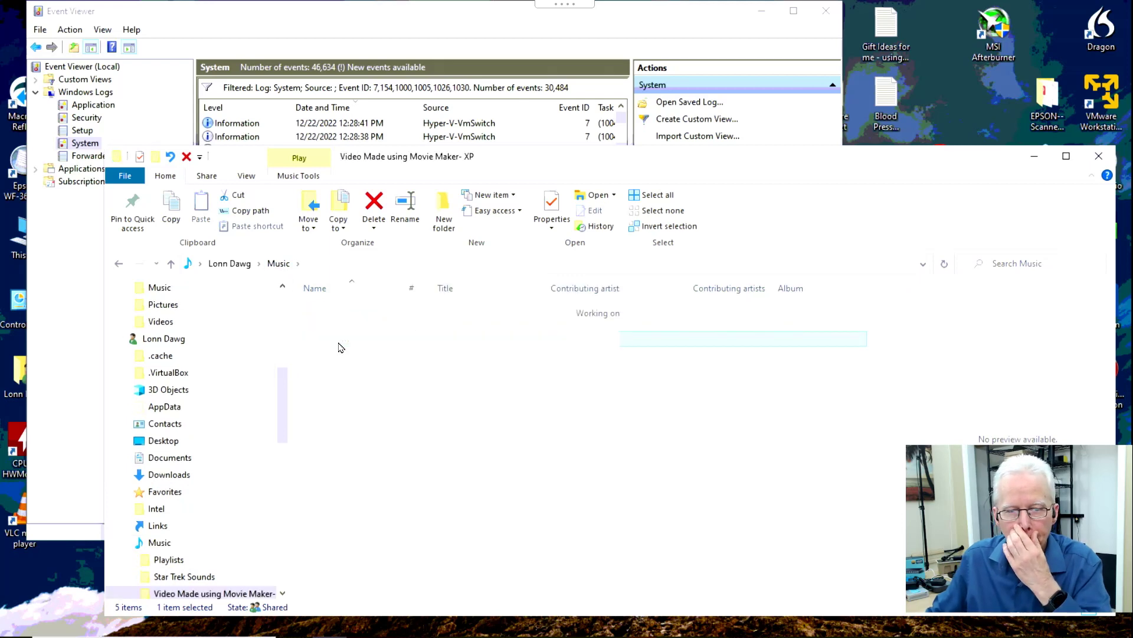
{"action": "left_click", "coordinate": [279, 264]}
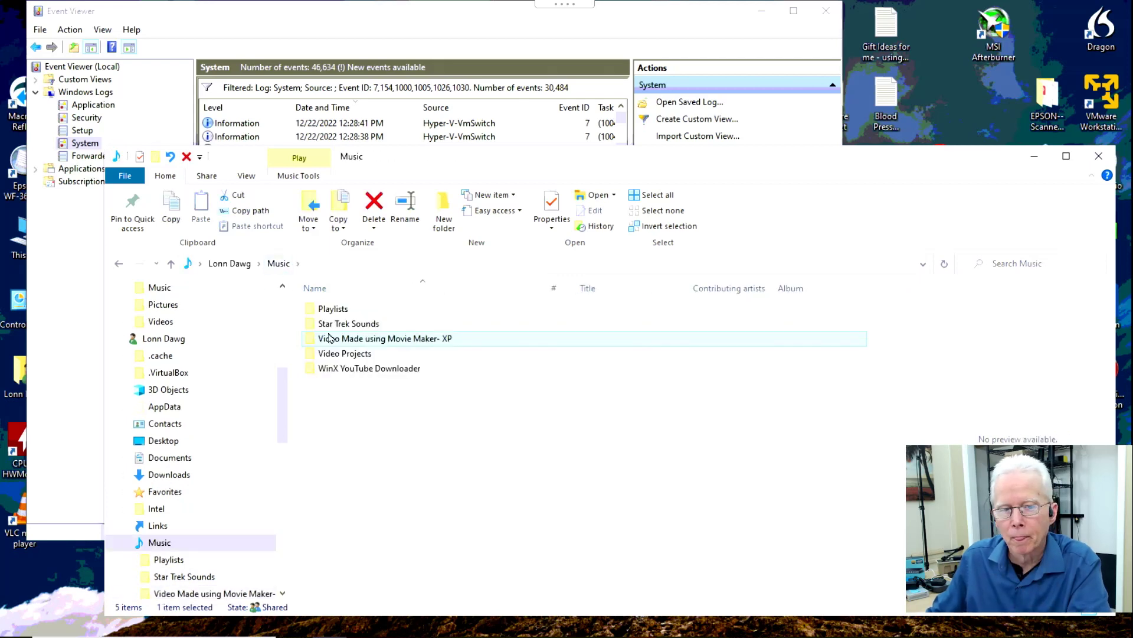
{"action": "double_click", "coordinate": [349, 354]}
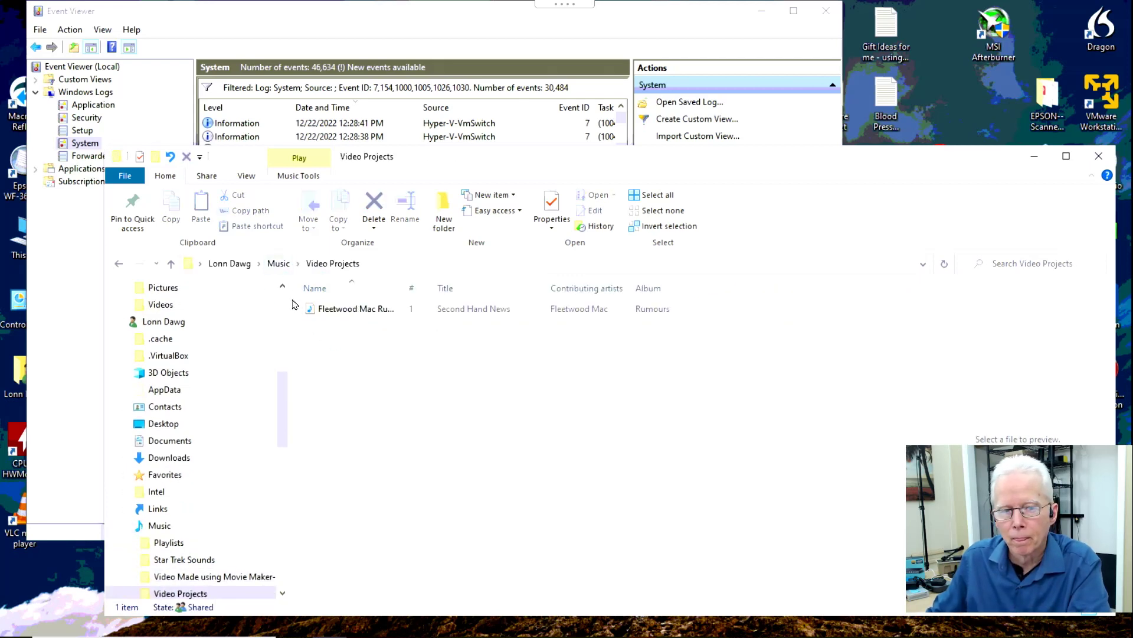
{"action": "left_click", "coordinate": [279, 264]}
{"action": "double_click", "coordinate": [350, 369]}
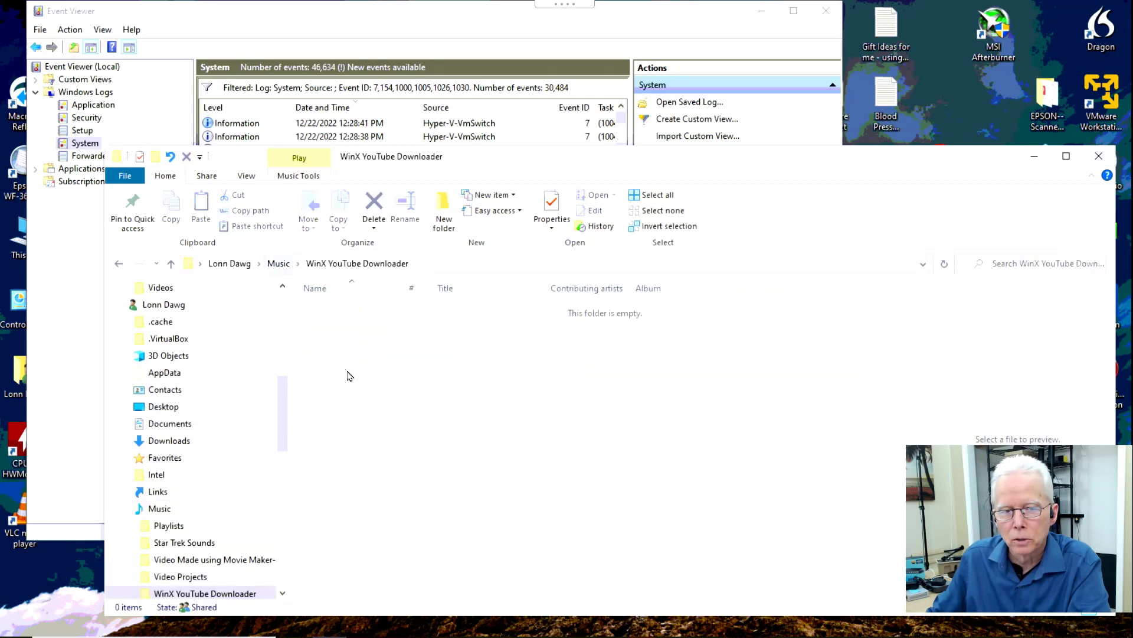
Return to the user profile's Music folder, look through the folder tree and close the File Explorer window.
{"action": "left_click", "coordinate": [279, 264]}
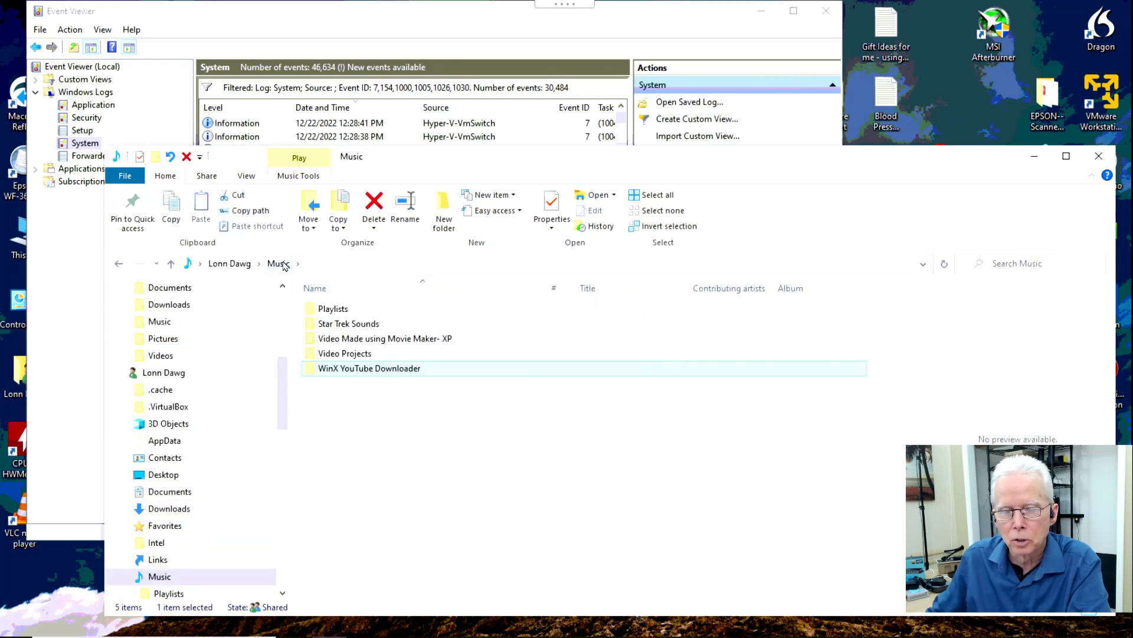
{"action": "left_click", "coordinate": [372, 433]}
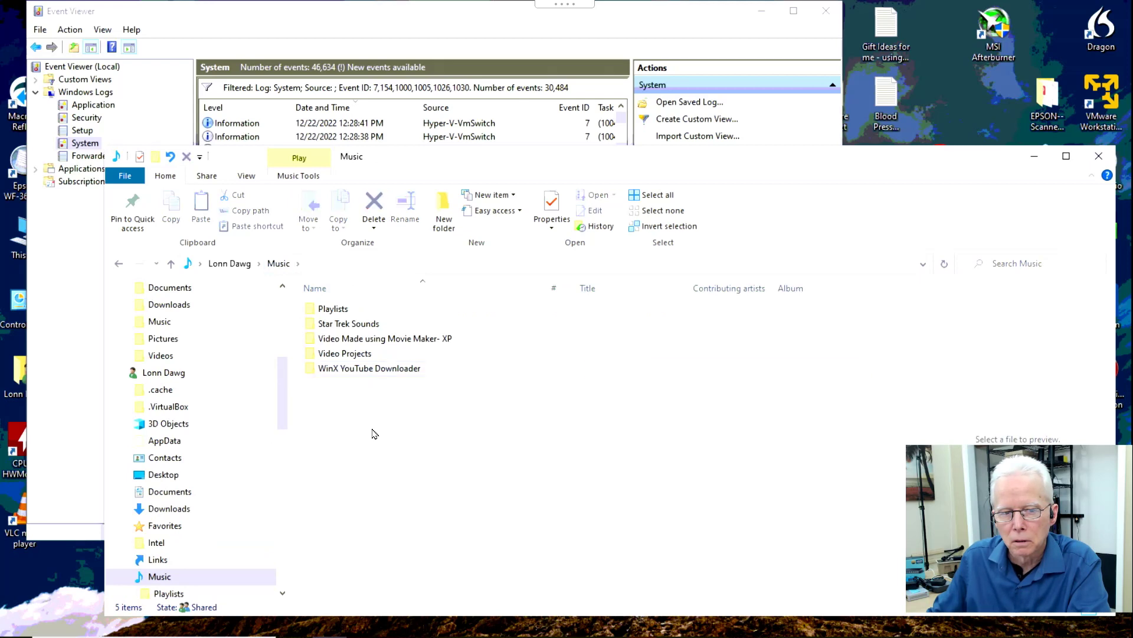
{"action": "left_click_drag", "start_coordinate": [280, 412], "coordinate": [408, 455]}
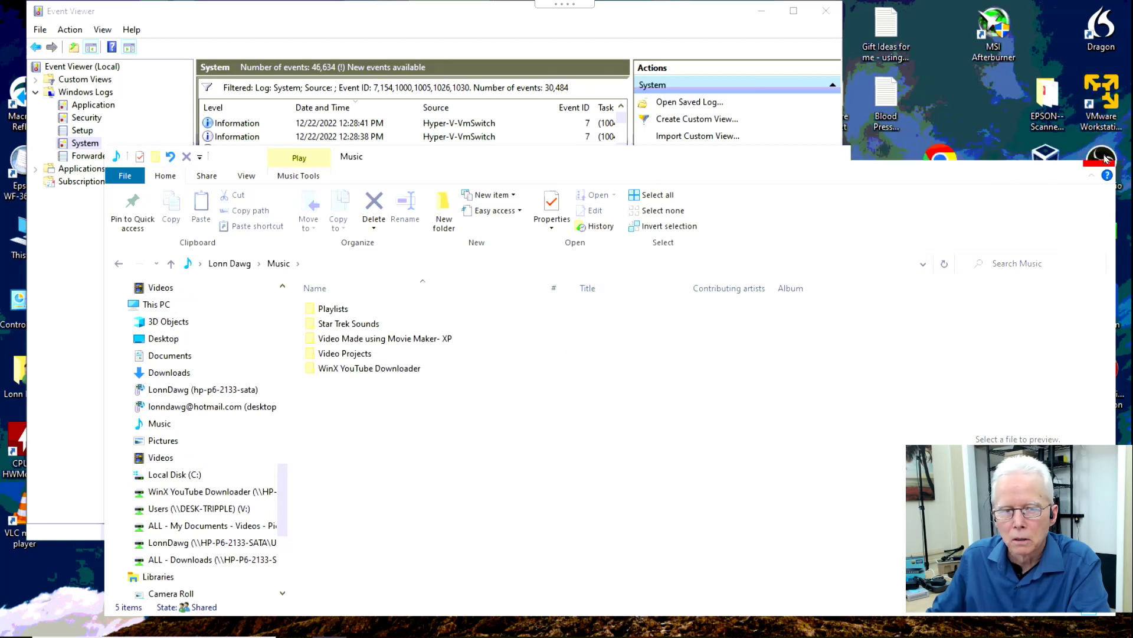
{"action": "left_click", "coordinate": [1099, 156]}
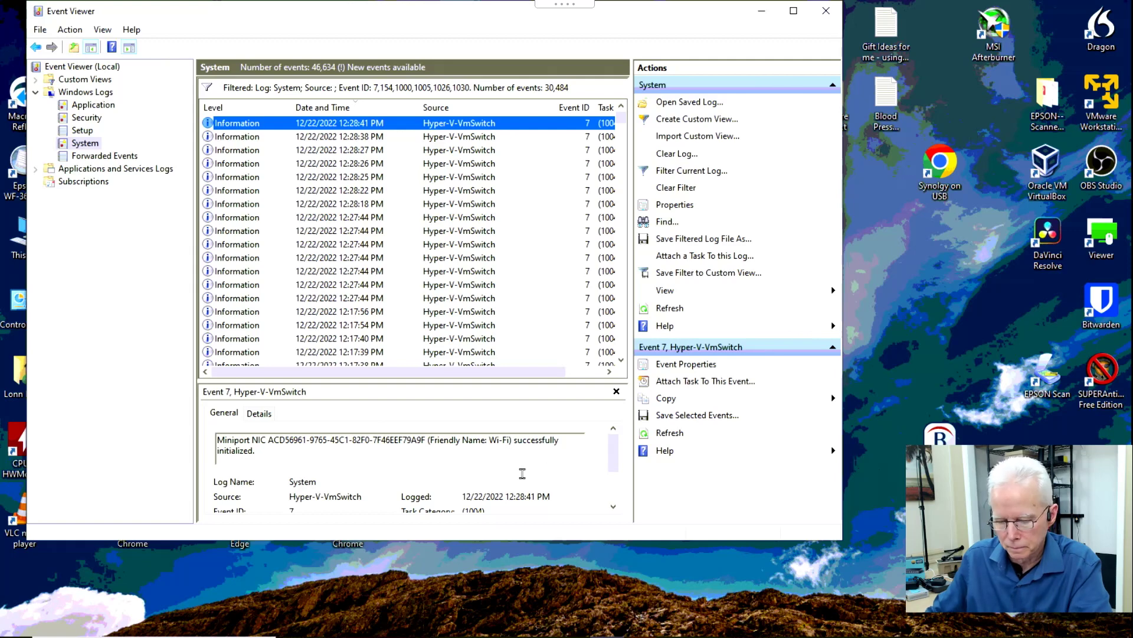
Reopen File Explorer and check the General properties of Local Disk (C:), leaving them unchanged.
{"action": "key", "text": "super+e"}
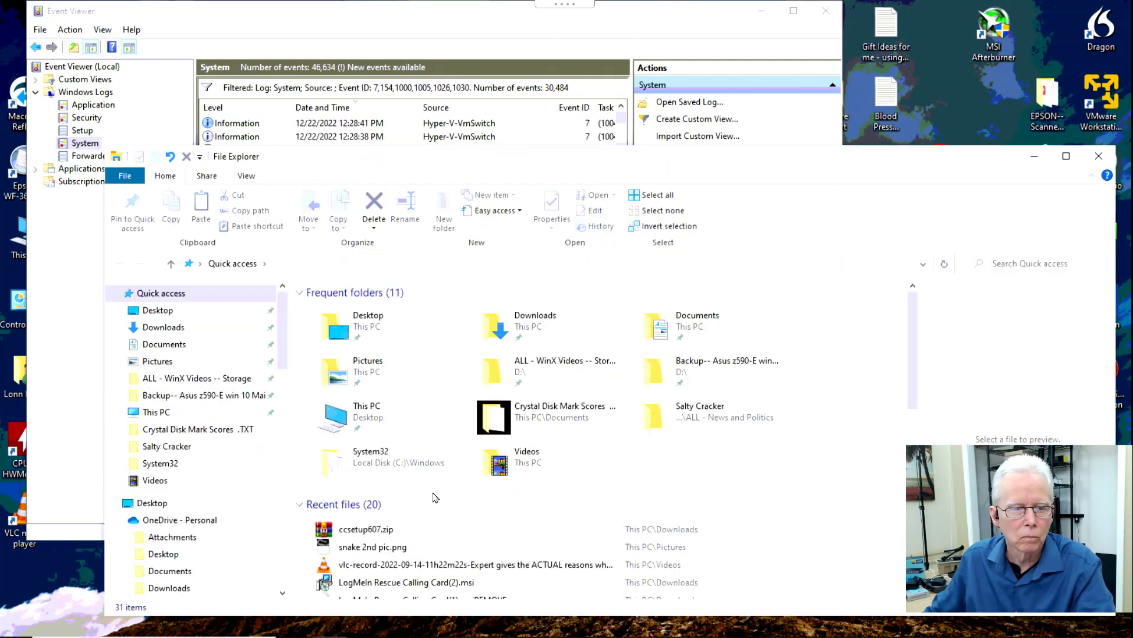
{"action": "scroll", "coordinate": [283, 479], "scroll_direction": "down", "scroll_amount": 5}
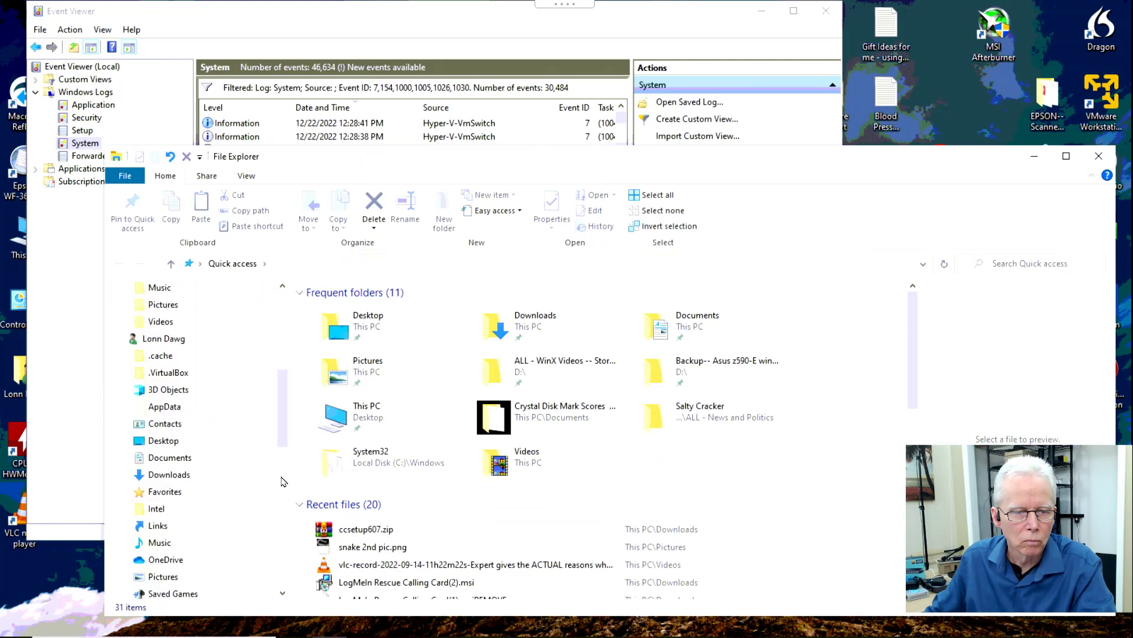
{"action": "left_click_drag", "start_coordinate": [281, 433], "coordinate": [293, 518]}
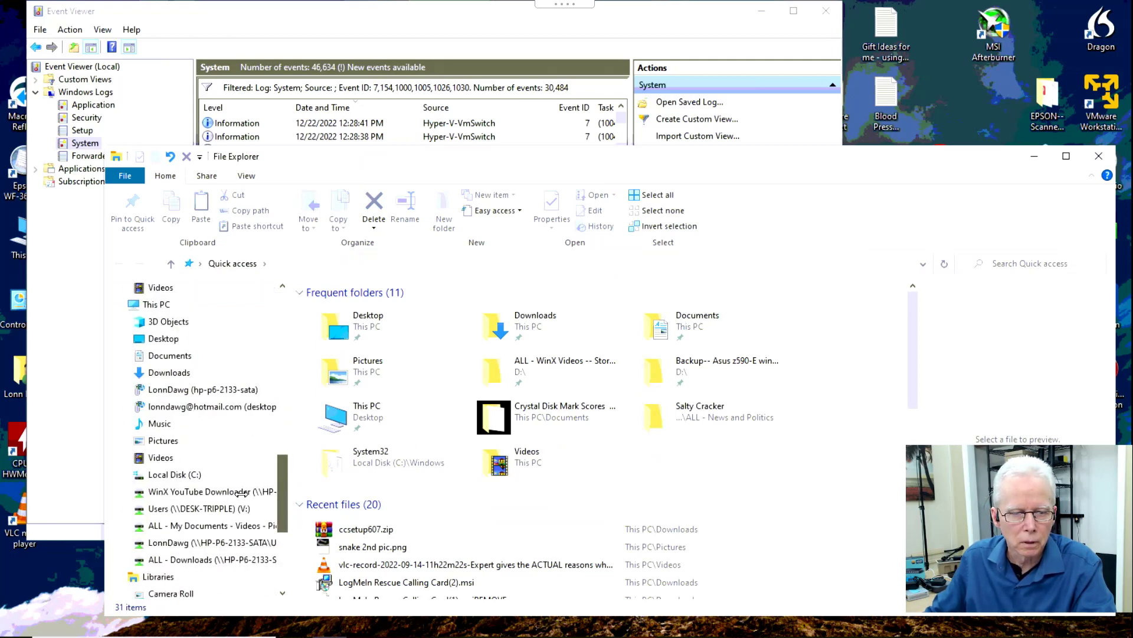
{"action": "right_click", "coordinate": [187, 475]}
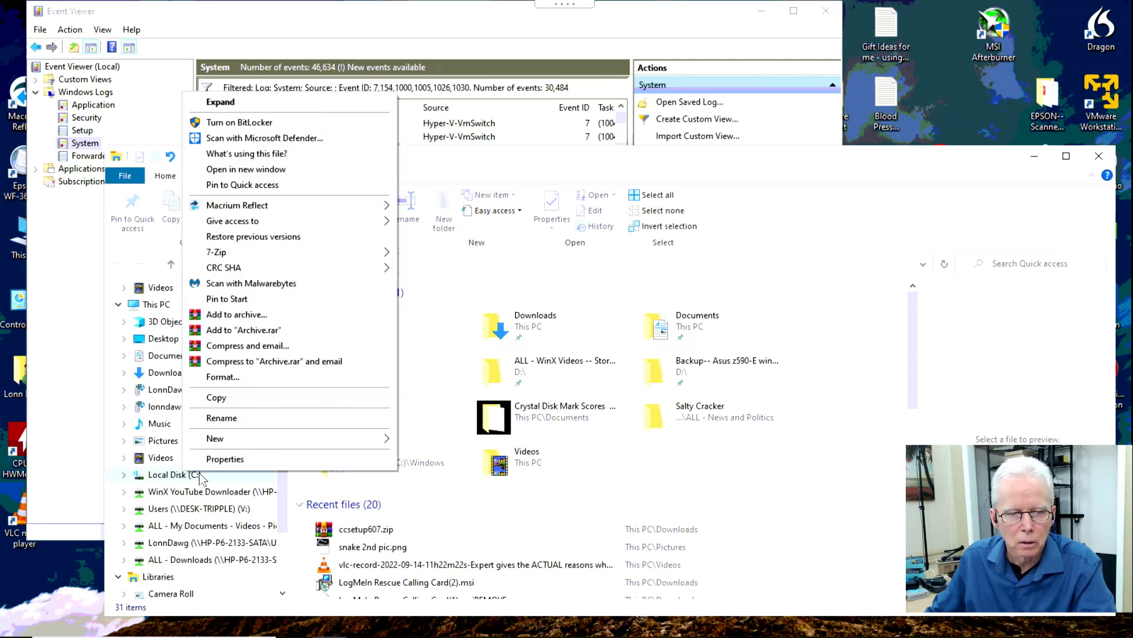
{"action": "left_click", "coordinate": [223, 460]}
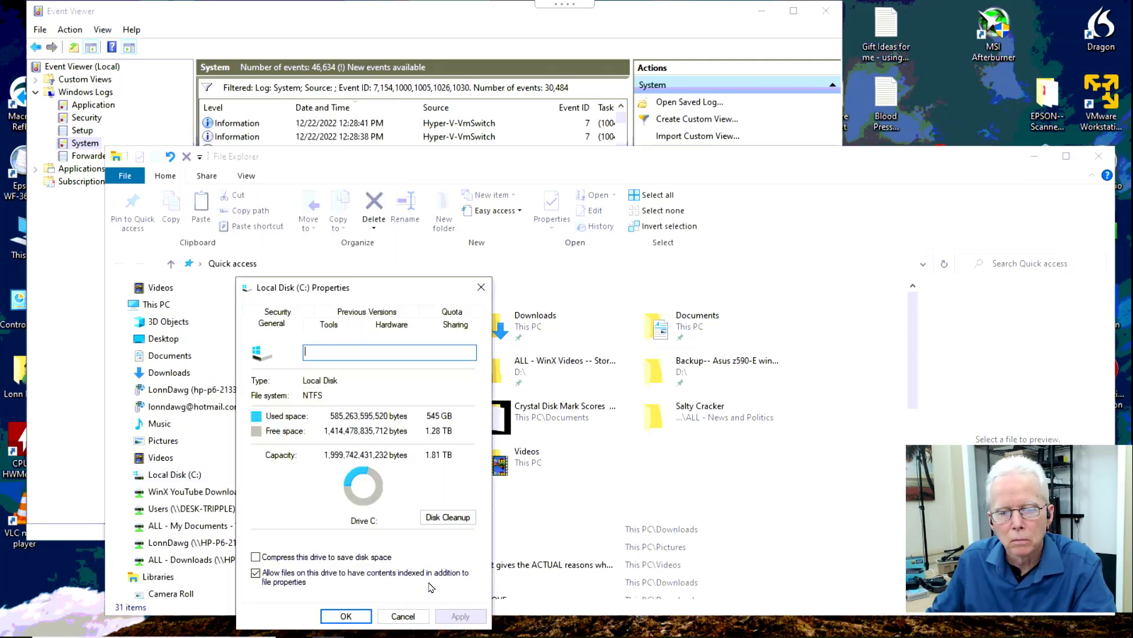
{"action": "left_click", "coordinate": [413, 616]}
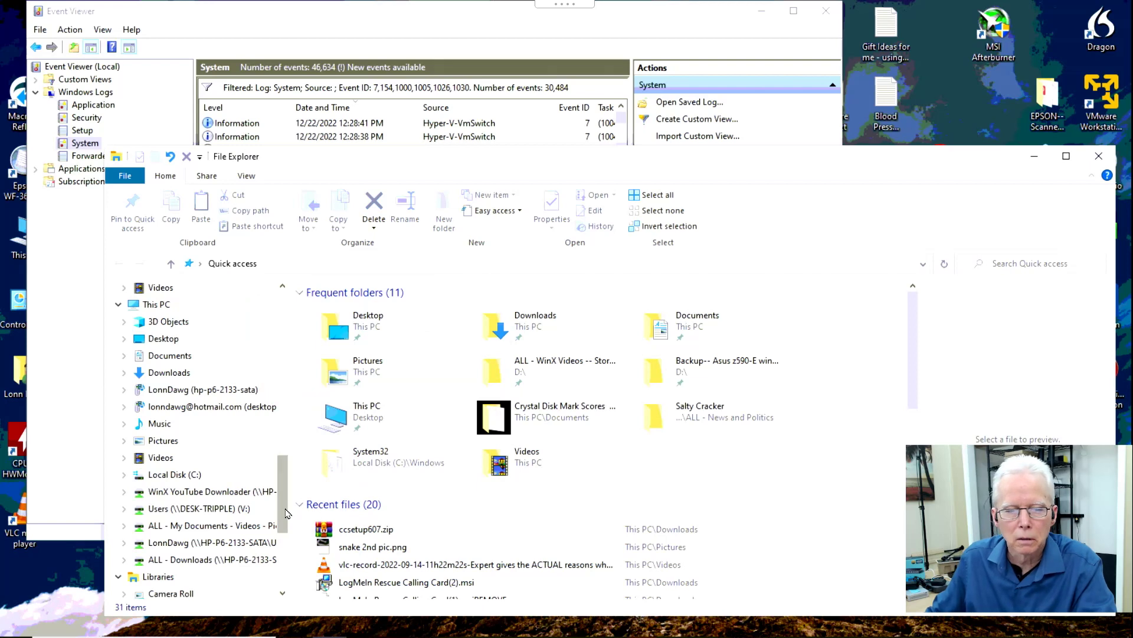
Look over the Libraries and Network entries, restart File Explorer and open Local Disk (C:) from the folder tree.
{"action": "left_click_drag", "start_coordinate": [285, 513], "coordinate": [291, 549]}
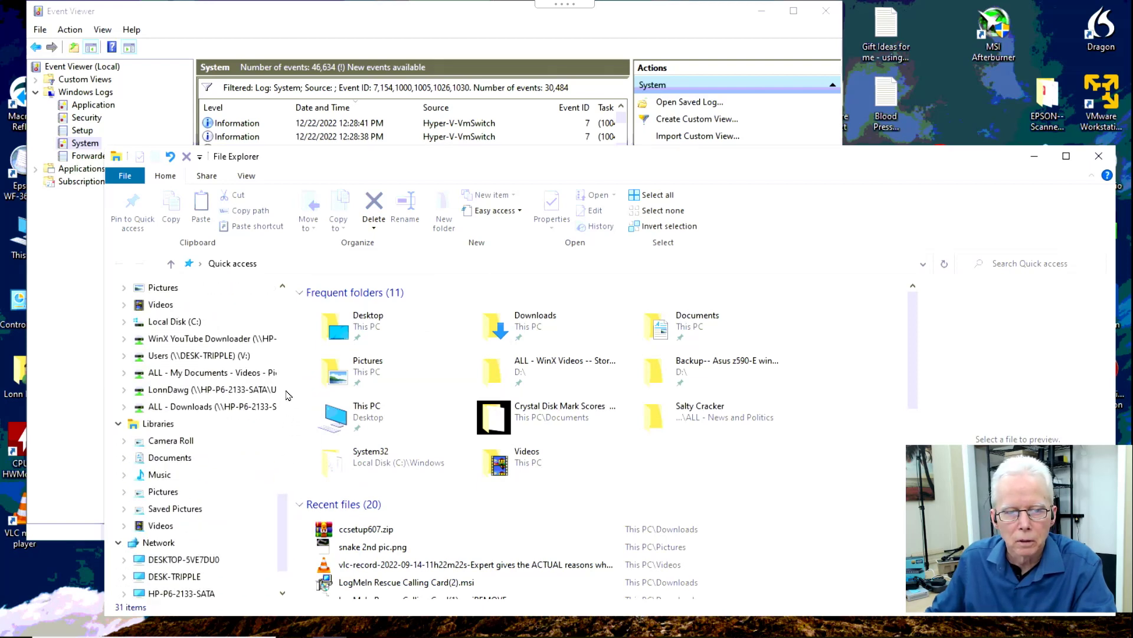
{"action": "left_click", "coordinate": [1099, 157]}
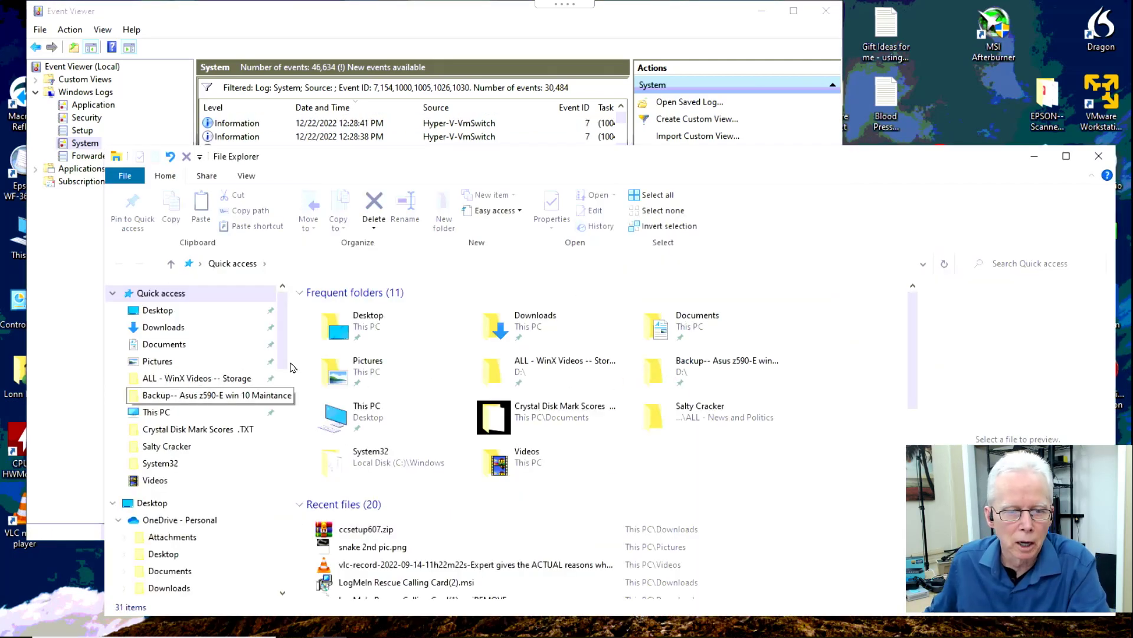
{"action": "left_click_drag", "start_coordinate": [282, 348], "coordinate": [303, 538]}
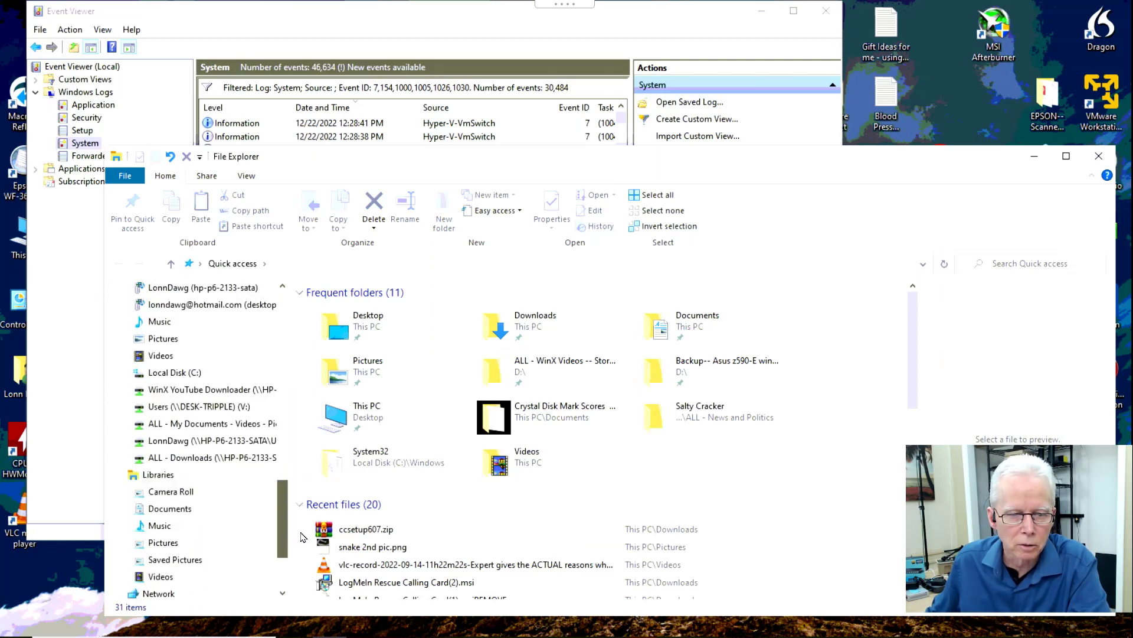
{"action": "left_click", "coordinate": [176, 373]}
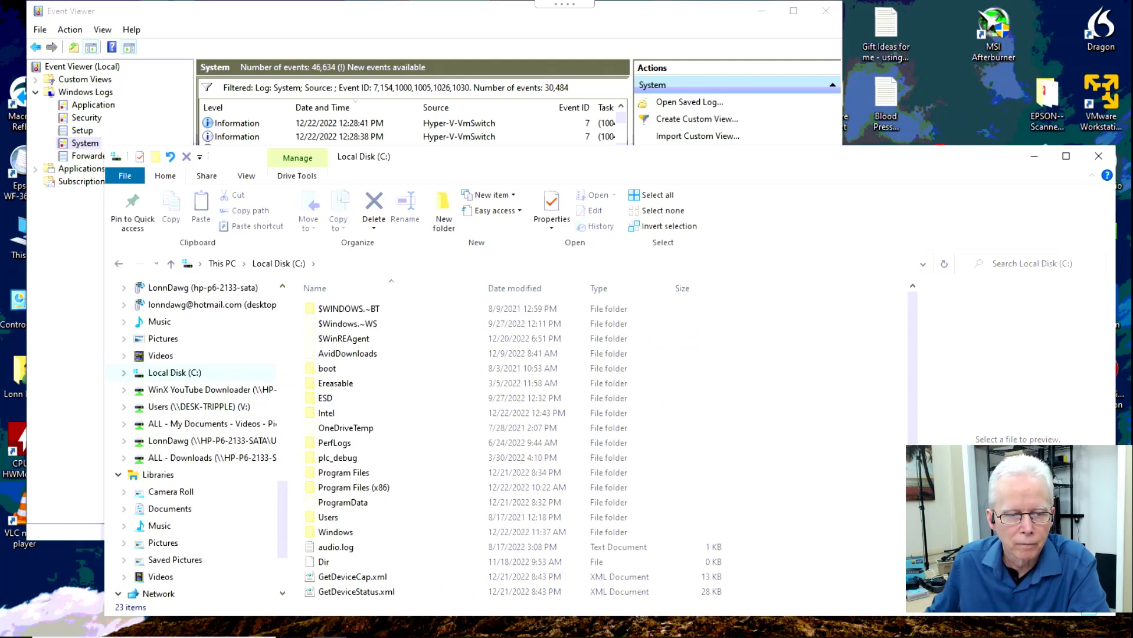
Open the Music folder in a separate window from Start and open its Star Trek Sounds subfolder.
{"action": "key", "text": "super"}
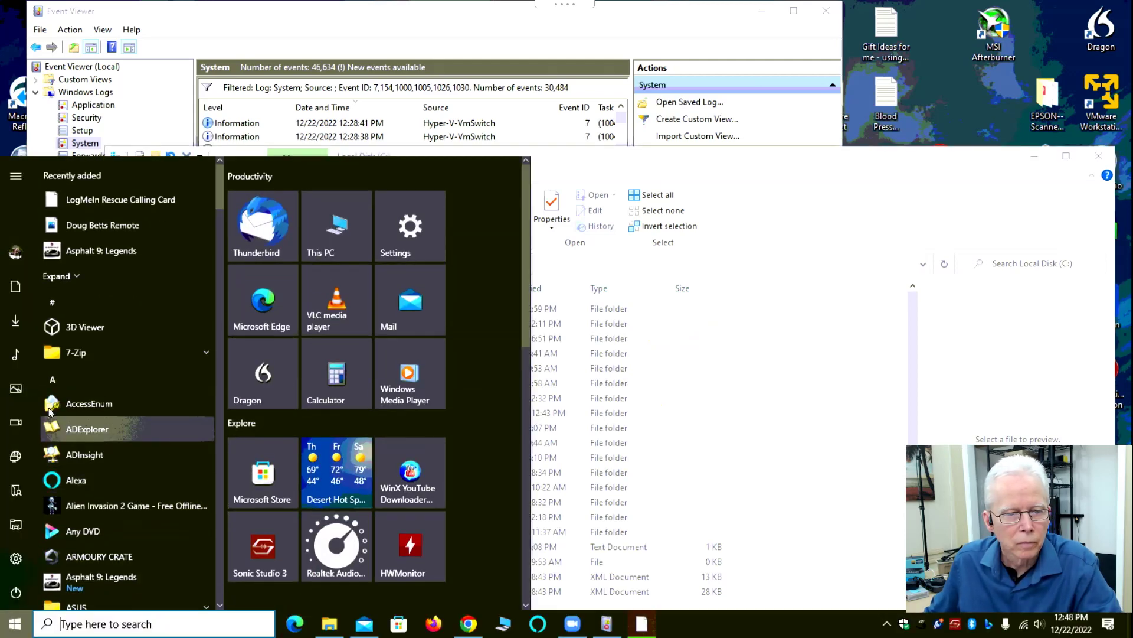
{"action": "left_click", "coordinate": [18, 353]}
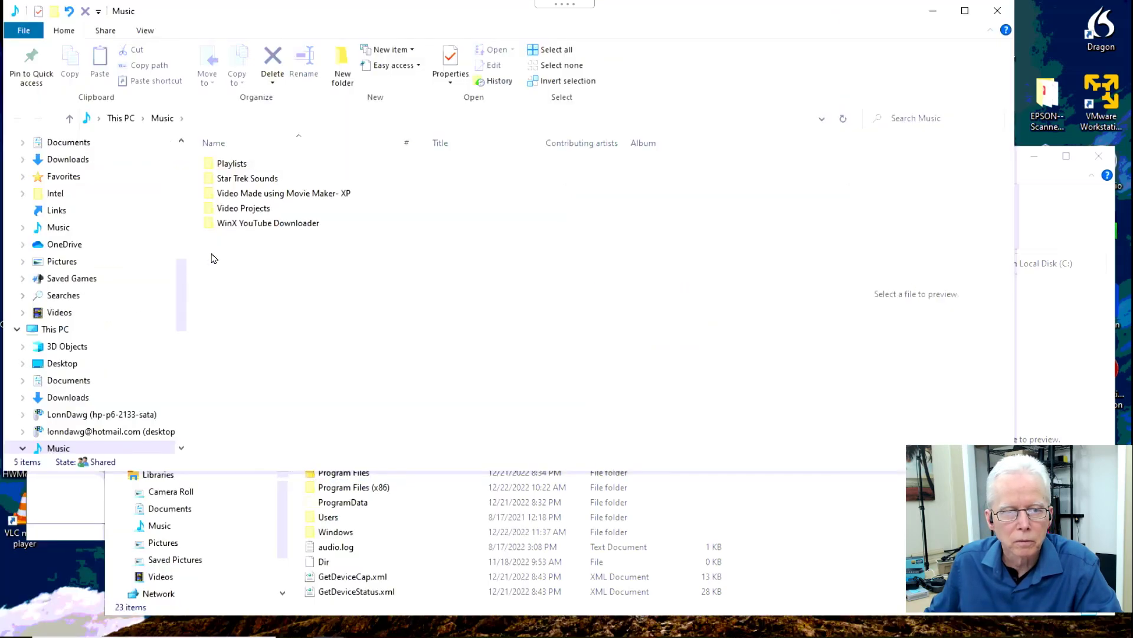
{"action": "double_click", "coordinate": [246, 178]}
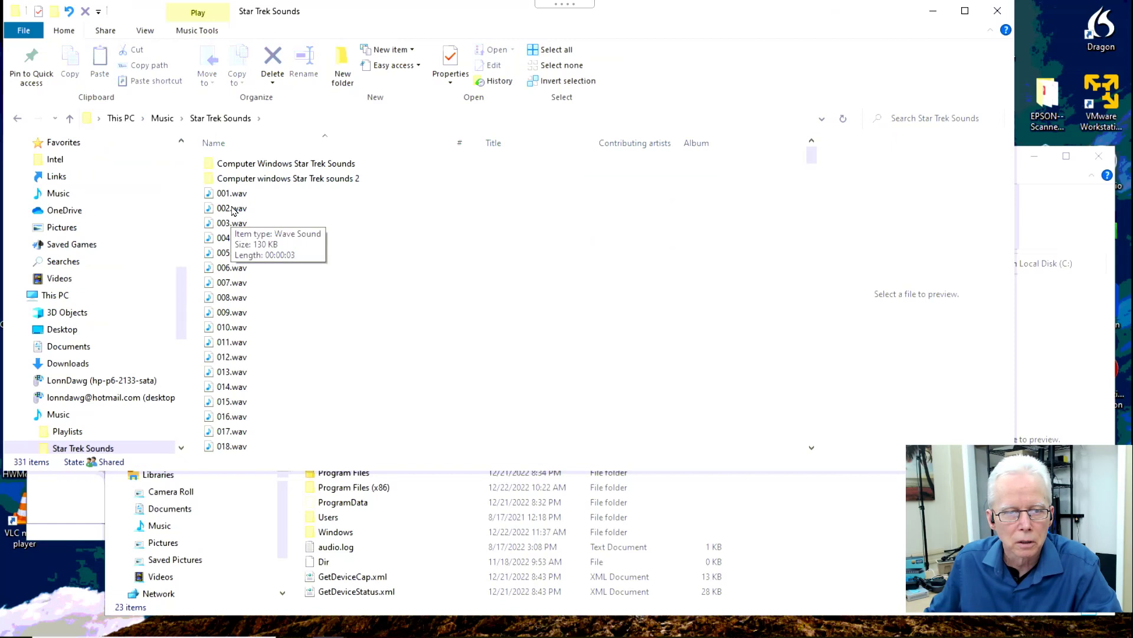
Test playing 002.wav by choosing Windows Media Player as its app, and 006.wav with the default app, closing the player after each.
{"action": "right_click", "coordinate": [234, 211]}
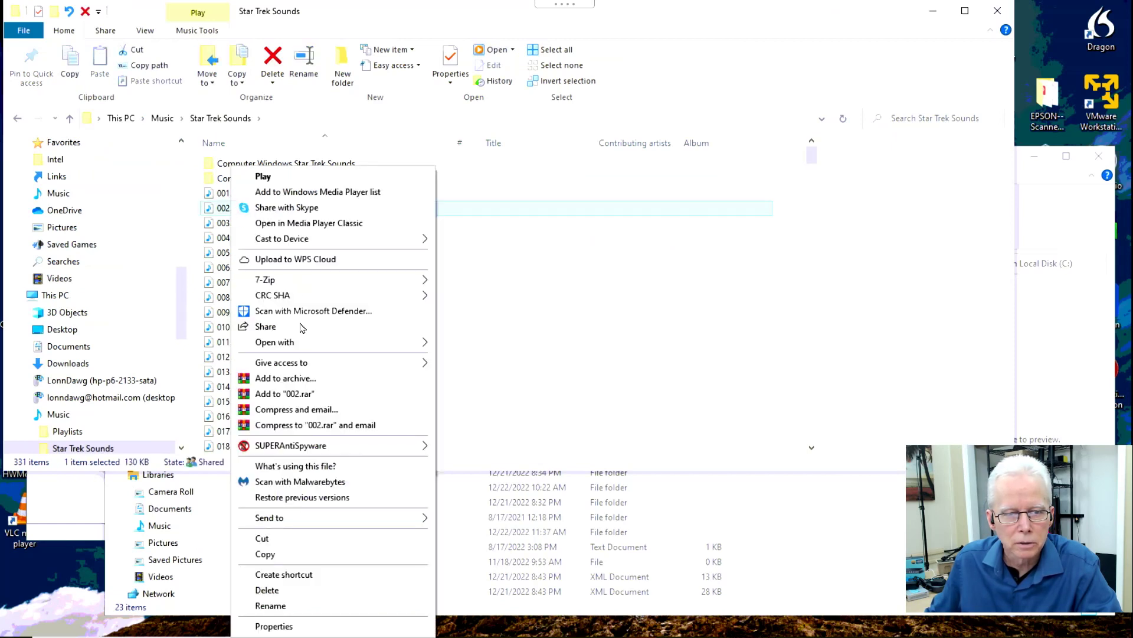
{"action": "mouse_move", "coordinate": [305, 345]}
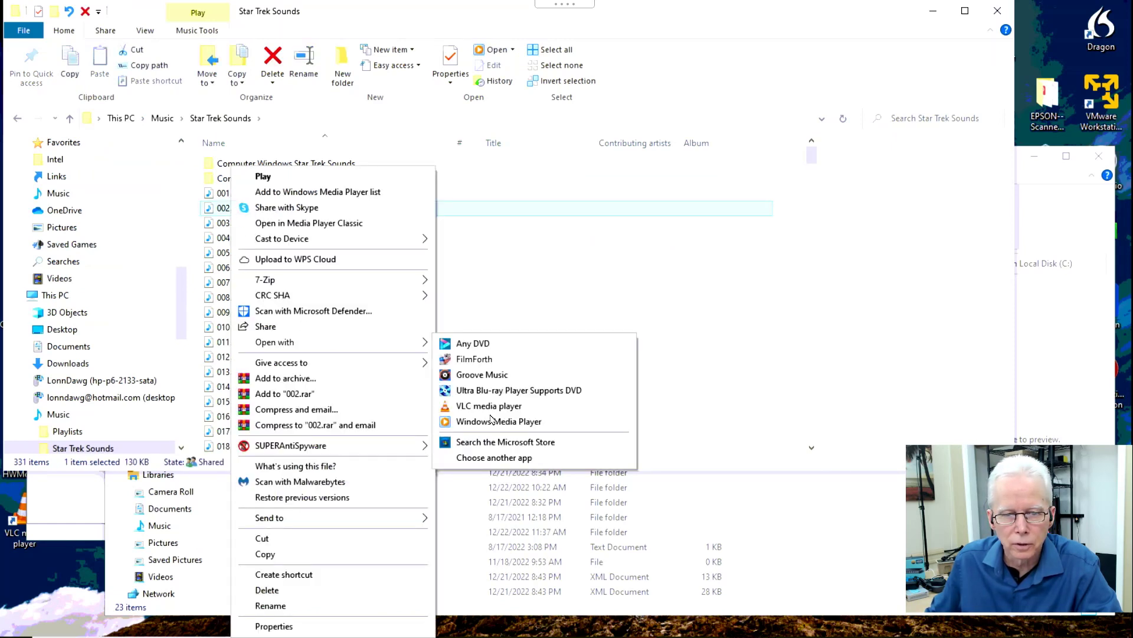
{"action": "left_click", "coordinate": [483, 460]}
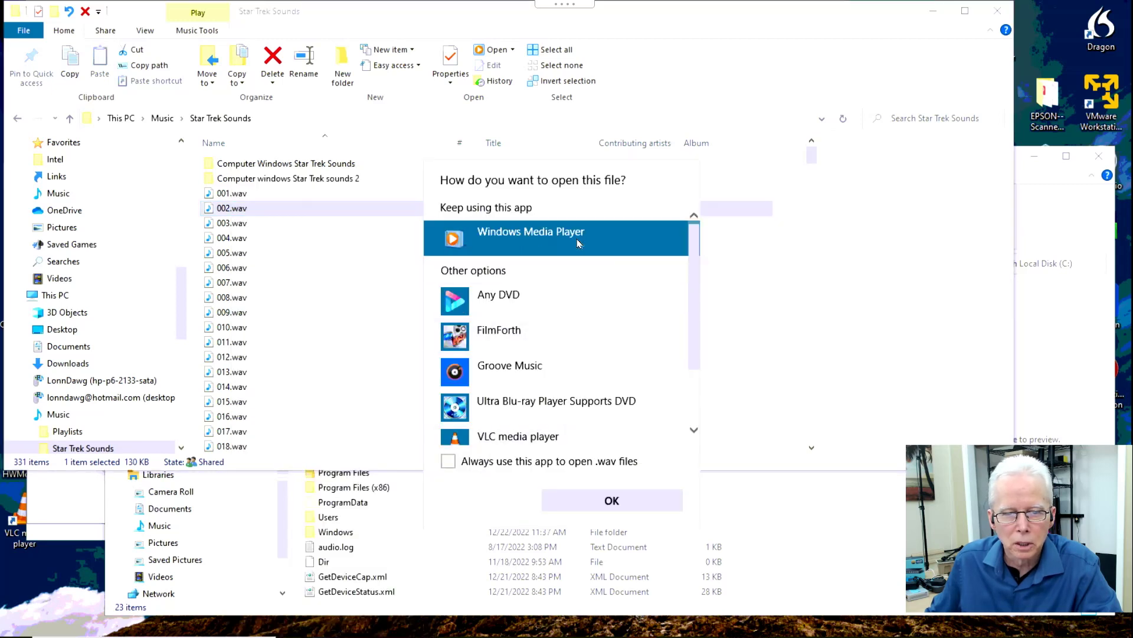
{"action": "scroll", "coordinate": [699, 298], "scroll_direction": "down", "scroll_amount": 2}
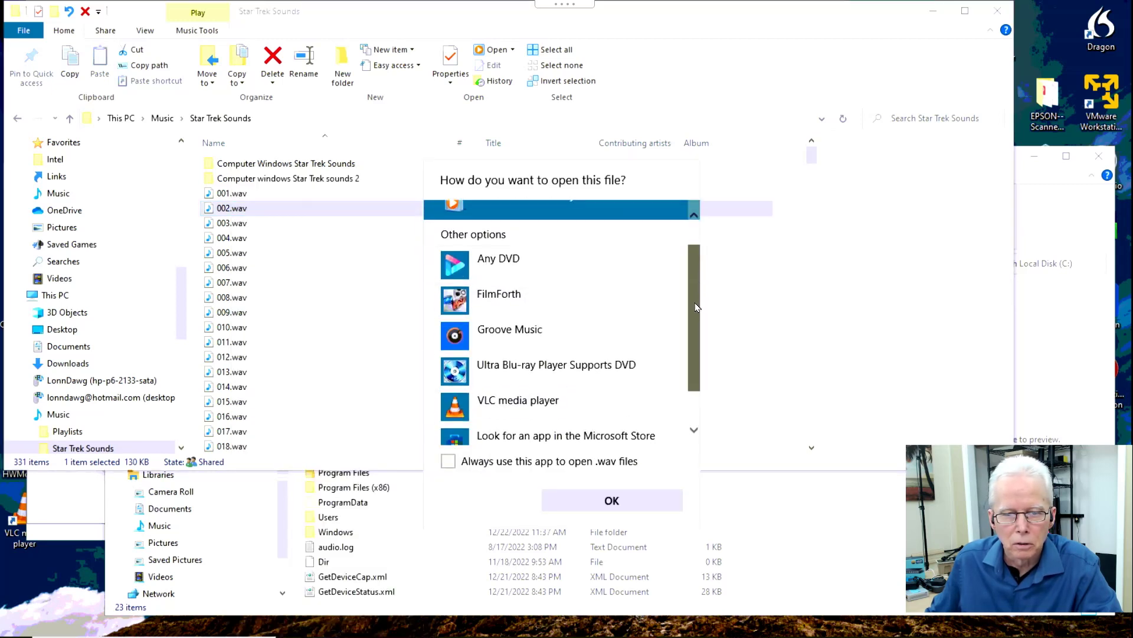
{"action": "scroll", "coordinate": [698, 330], "scroll_direction": "down", "scroll_amount": 1}
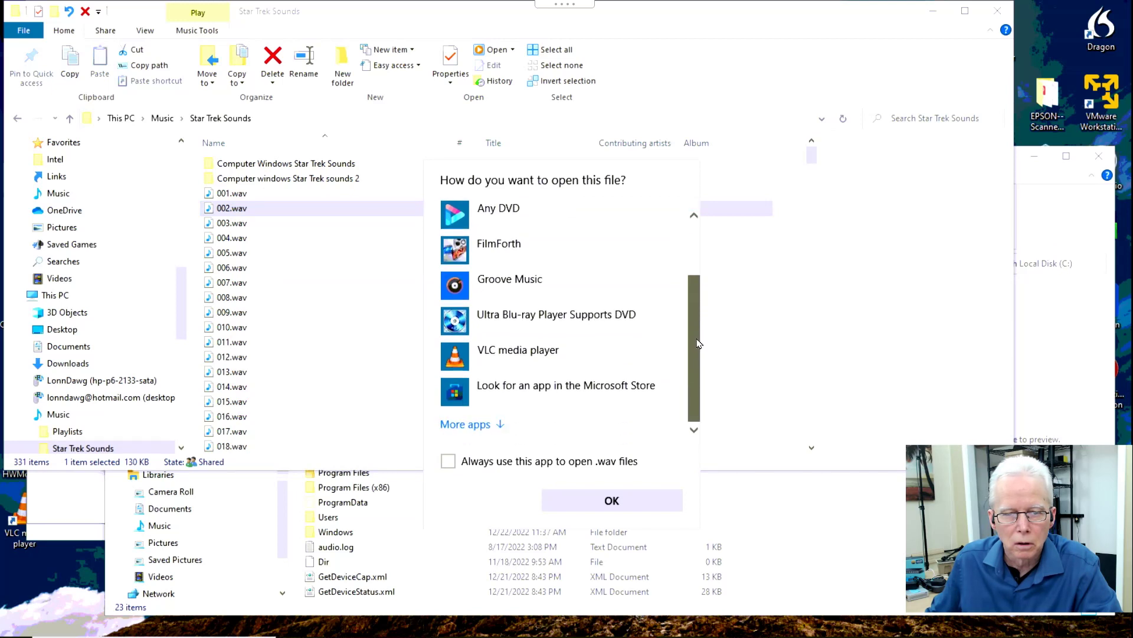
{"action": "left_click", "coordinate": [647, 499]}
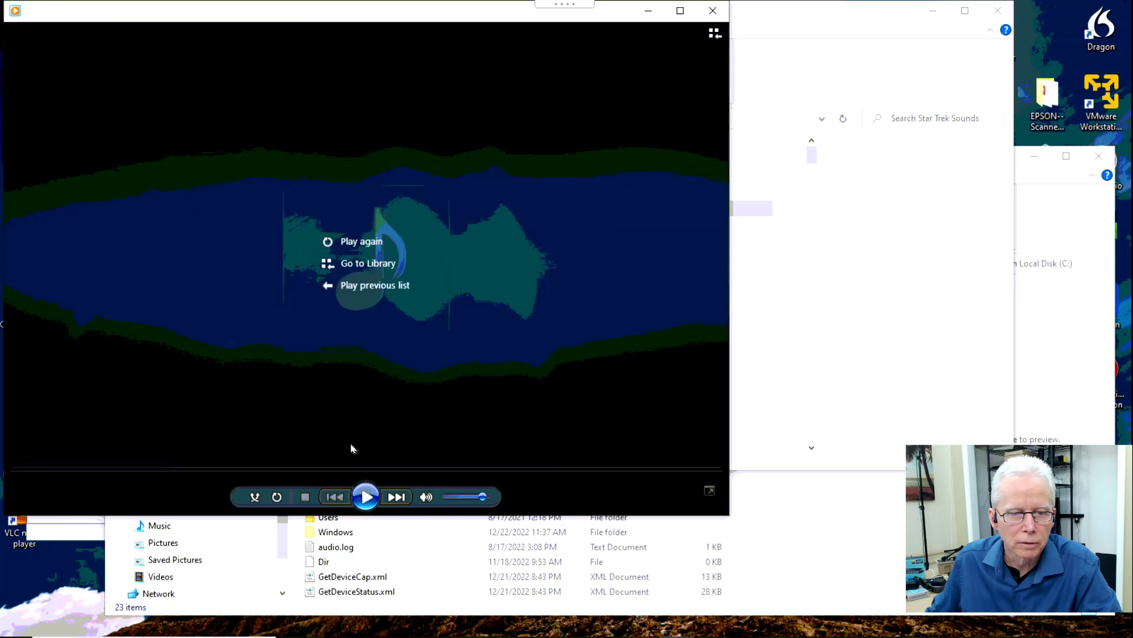
{"action": "left_click", "coordinate": [713, 10]}
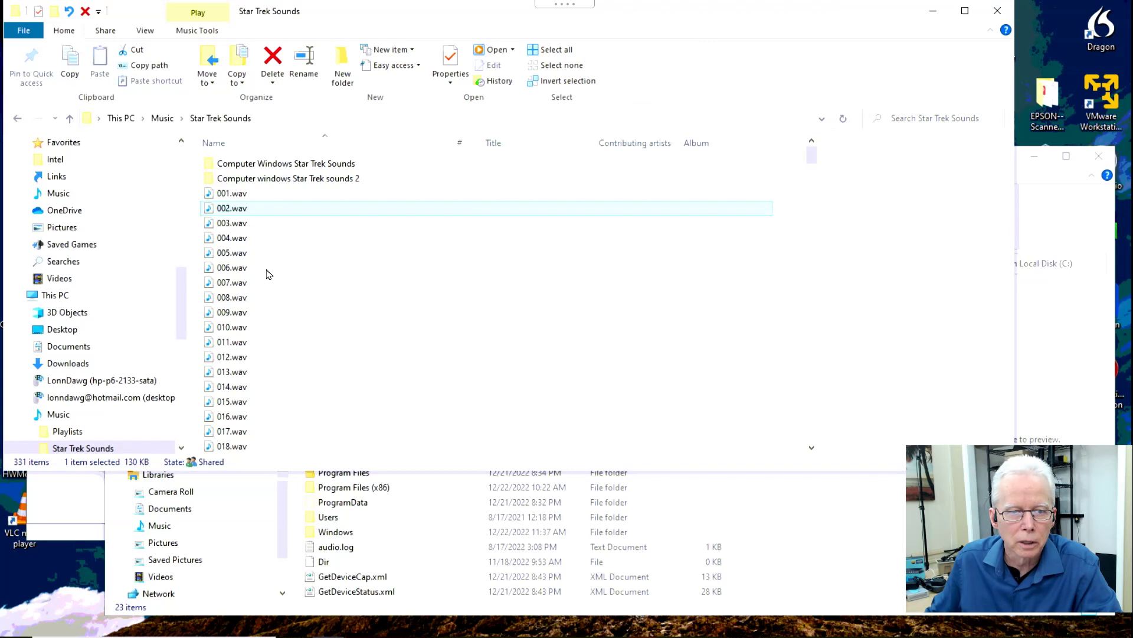
{"action": "double_click", "coordinate": [230, 268]}
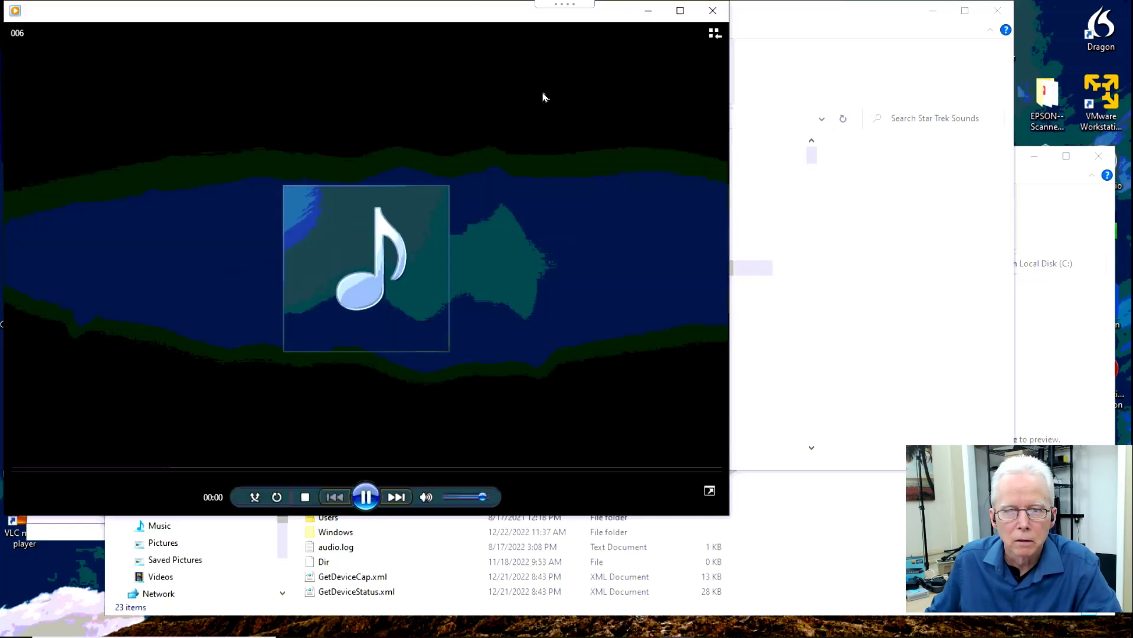
{"action": "left_click", "coordinate": [713, 11]}
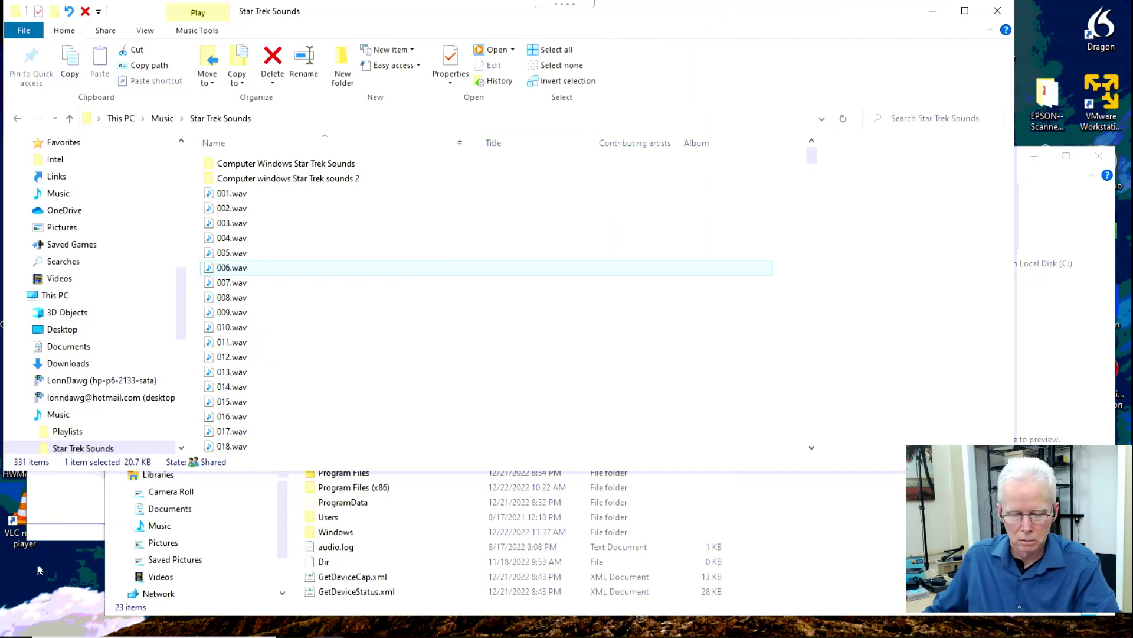
Open another Music folder window from Start and open its Video Projects subfolder.
{"action": "left_click", "coordinate": [14, 623]}
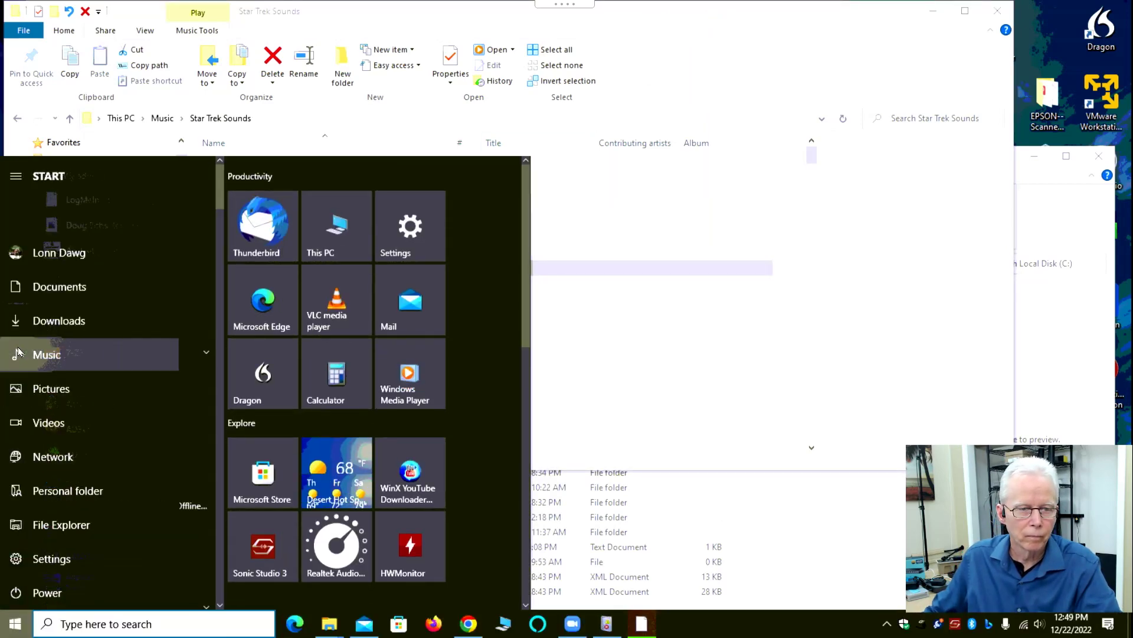
{"action": "left_click", "coordinate": [18, 352]}
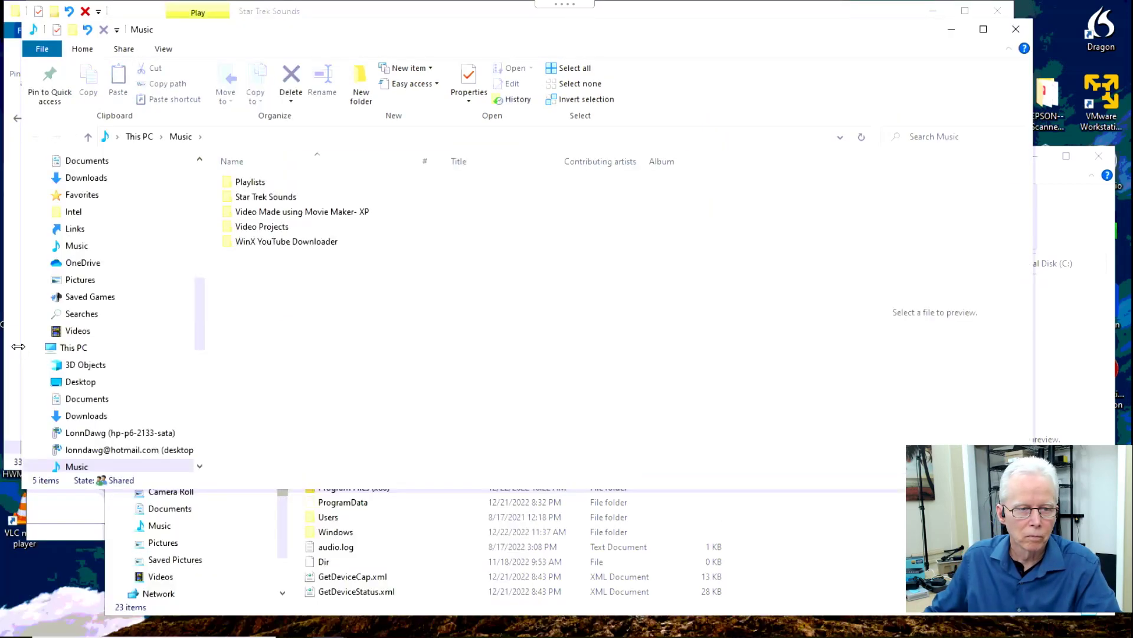
{"action": "double_click", "coordinate": [250, 231]}
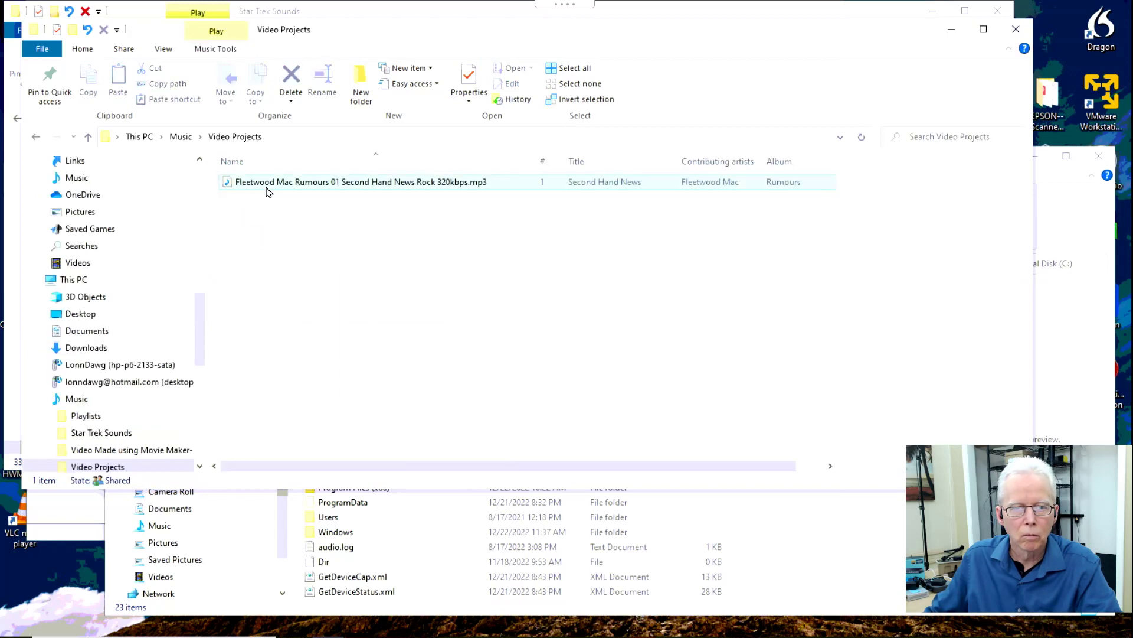
Test playing the Fleetwood Mac Second Hand News MP3, pausing and resuming it before closing the player.
{"action": "left_click", "coordinate": [266, 184]}
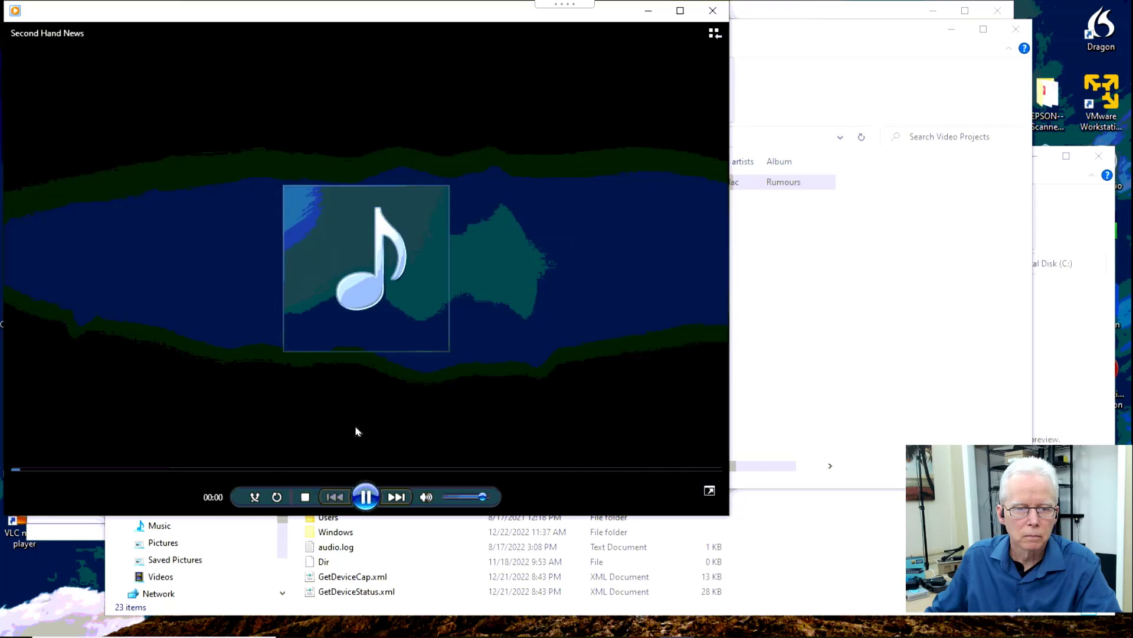
{"action": "left_click", "coordinate": [367, 499]}
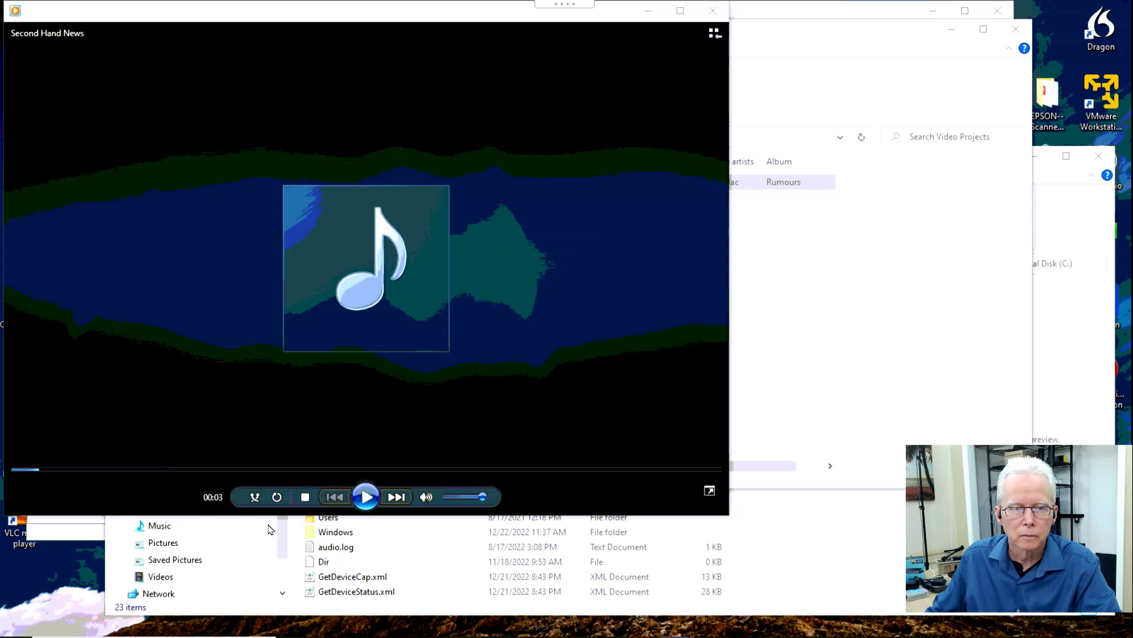
{"action": "left_click", "coordinate": [364, 499]}
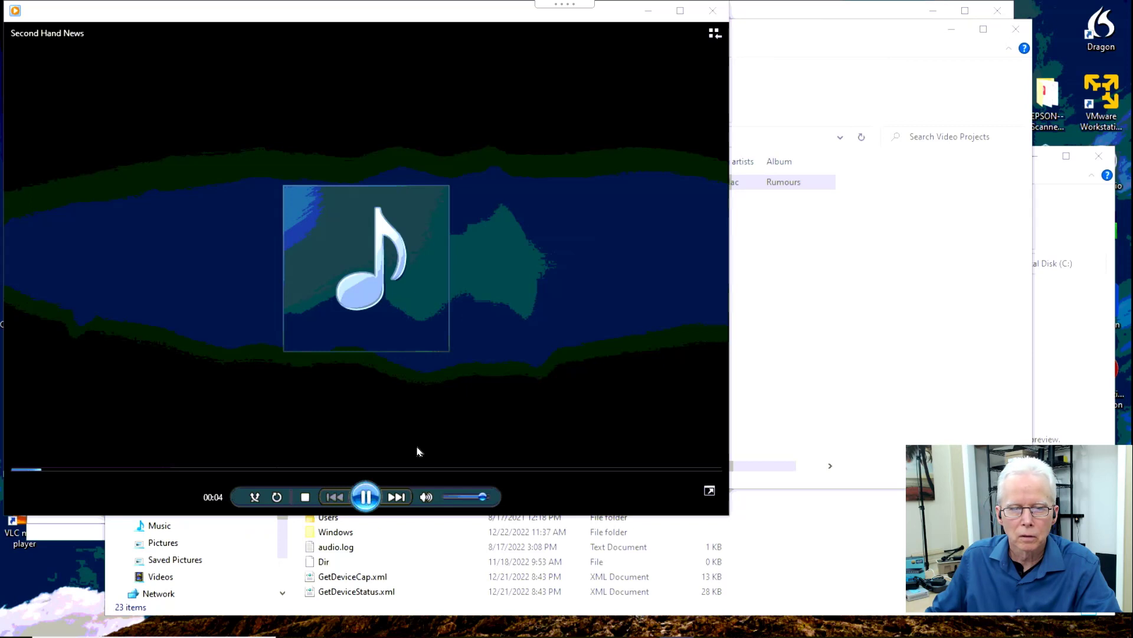
{"action": "left_click", "coordinate": [716, 10]}
{"action": "left_click", "coordinate": [510, 258]}
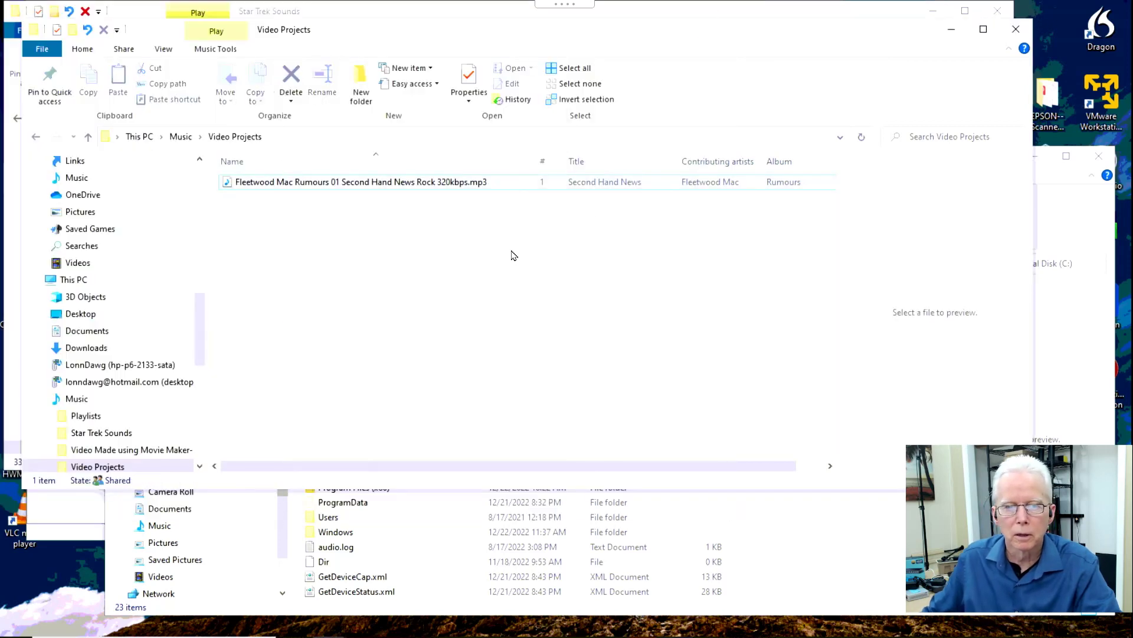
Go back to the Music folder and test opening its WinX YouTube Downloader subfolder.
{"action": "left_click", "coordinate": [180, 137]}
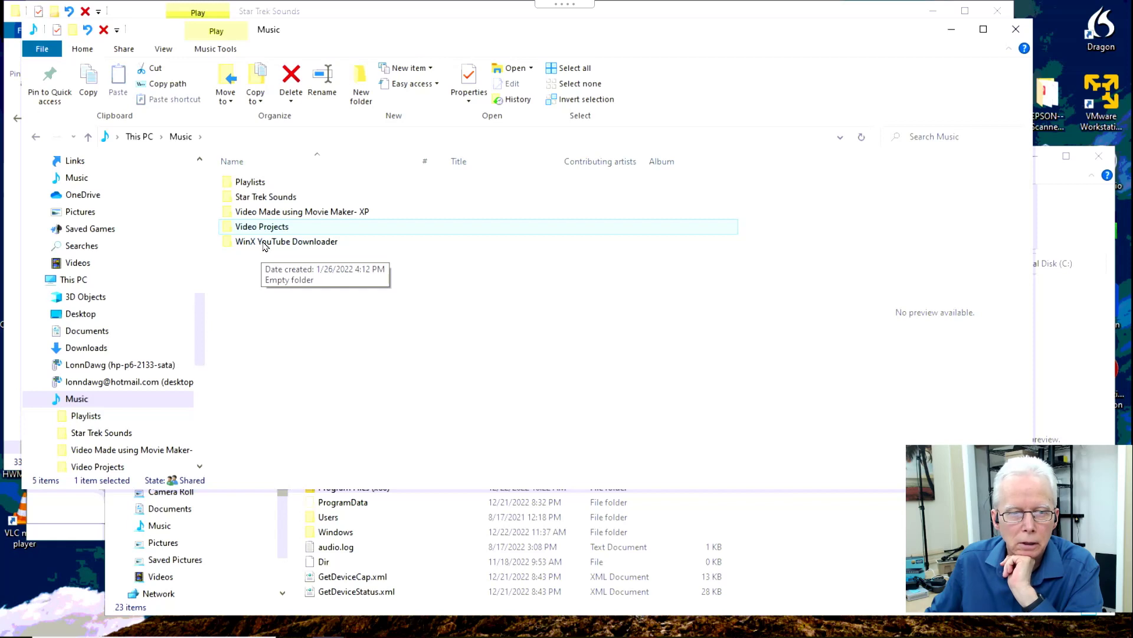
{"action": "double_click", "coordinate": [264, 243]}
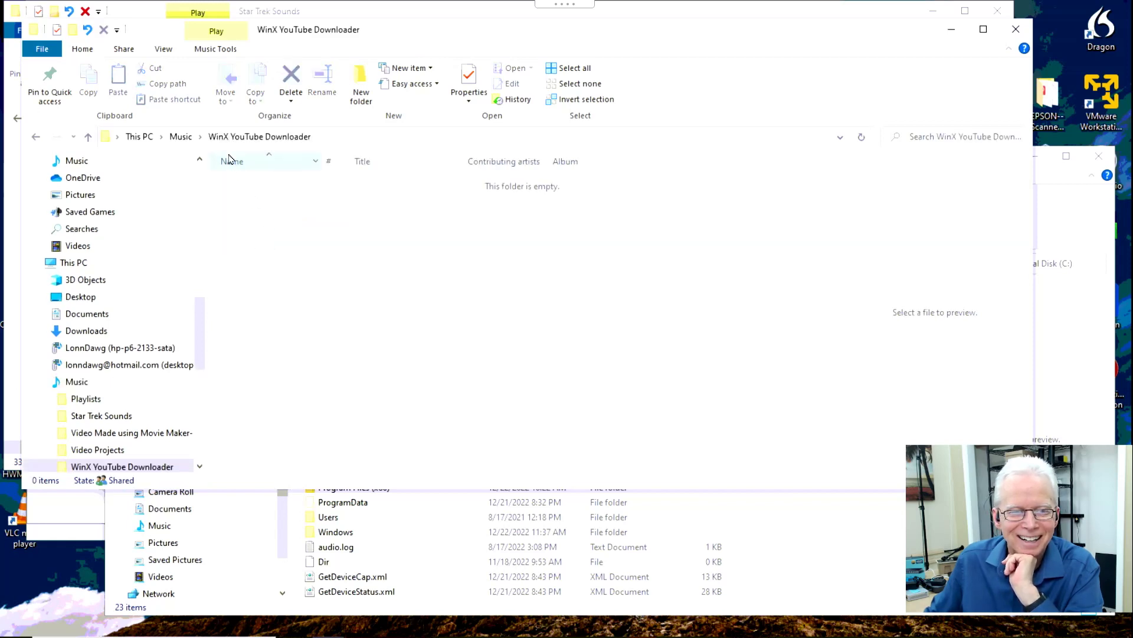
Return to the Music folder and close all open File Explorer windows, including Star Trek Sounds and Local Disk (C:).
{"action": "left_click", "coordinate": [183, 137]}
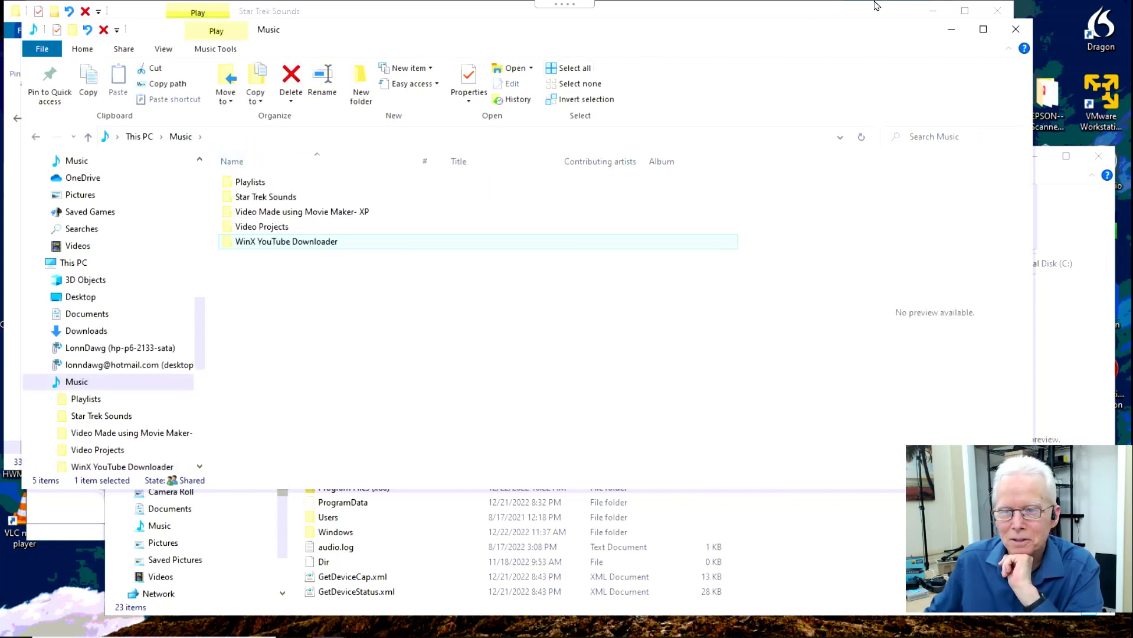
{"action": "left_click", "coordinate": [1016, 29]}
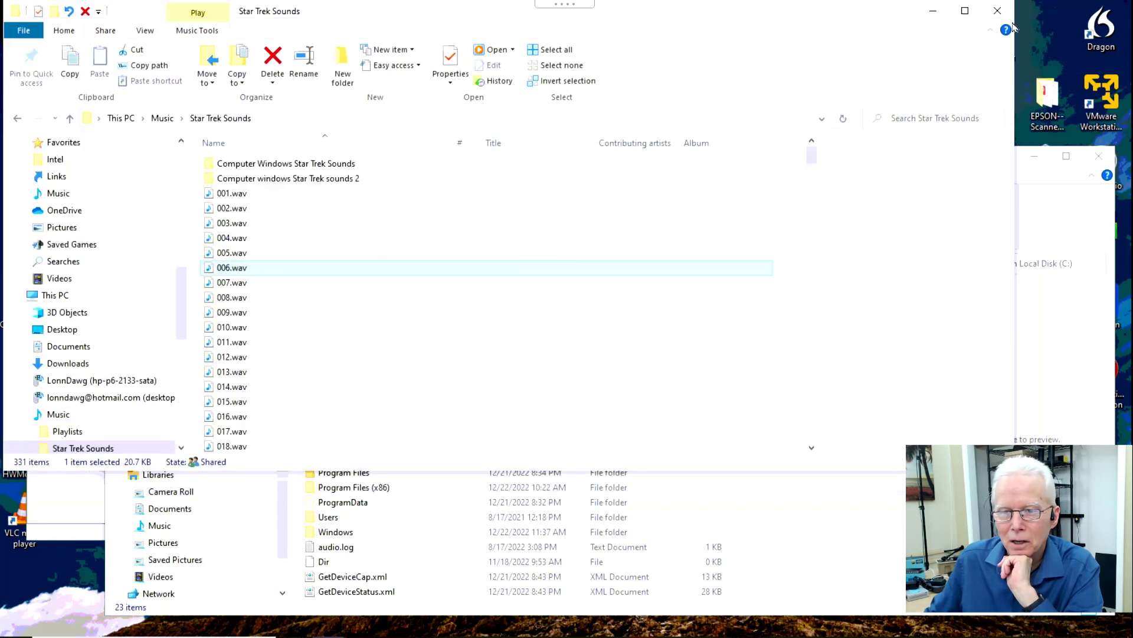
{"action": "left_click", "coordinate": [1003, 16]}
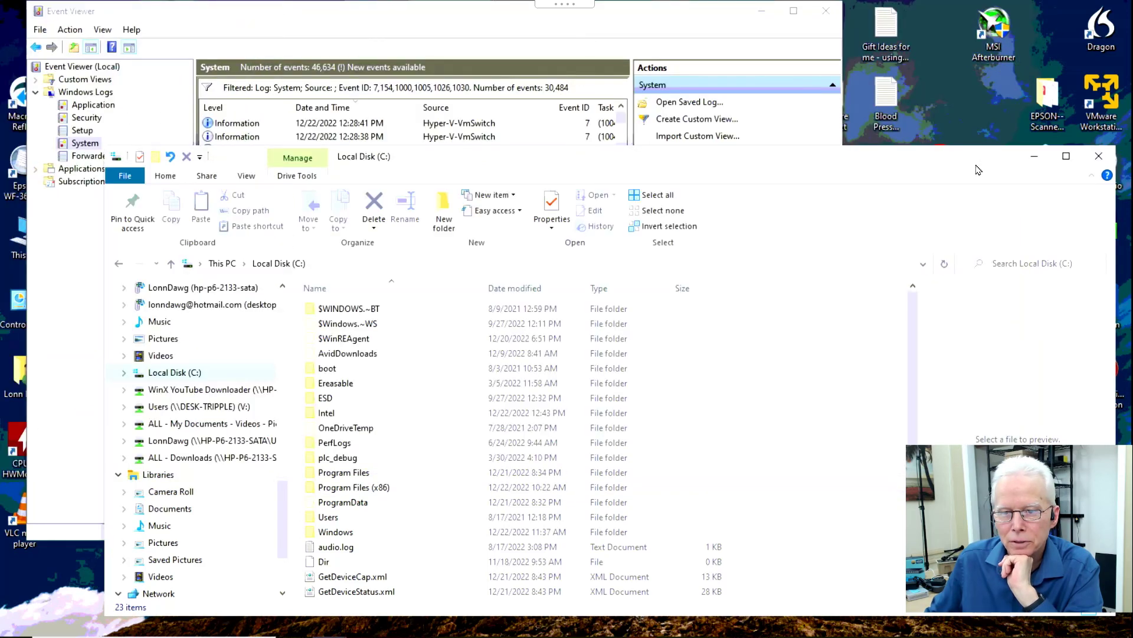
{"action": "left_click", "coordinate": [1099, 157]}
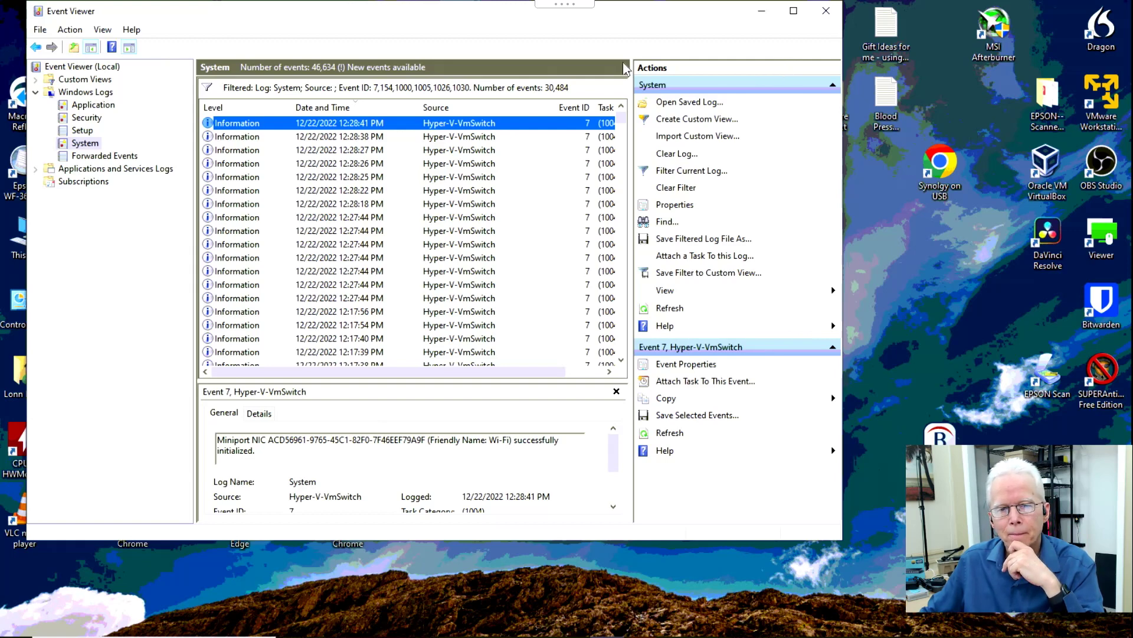
Run "control printers" to check the installed devices and printers, and close that window and Event Viewer.
{"action": "left_click_drag", "start_coordinate": [646, 21], "coordinate": [675, 38]}
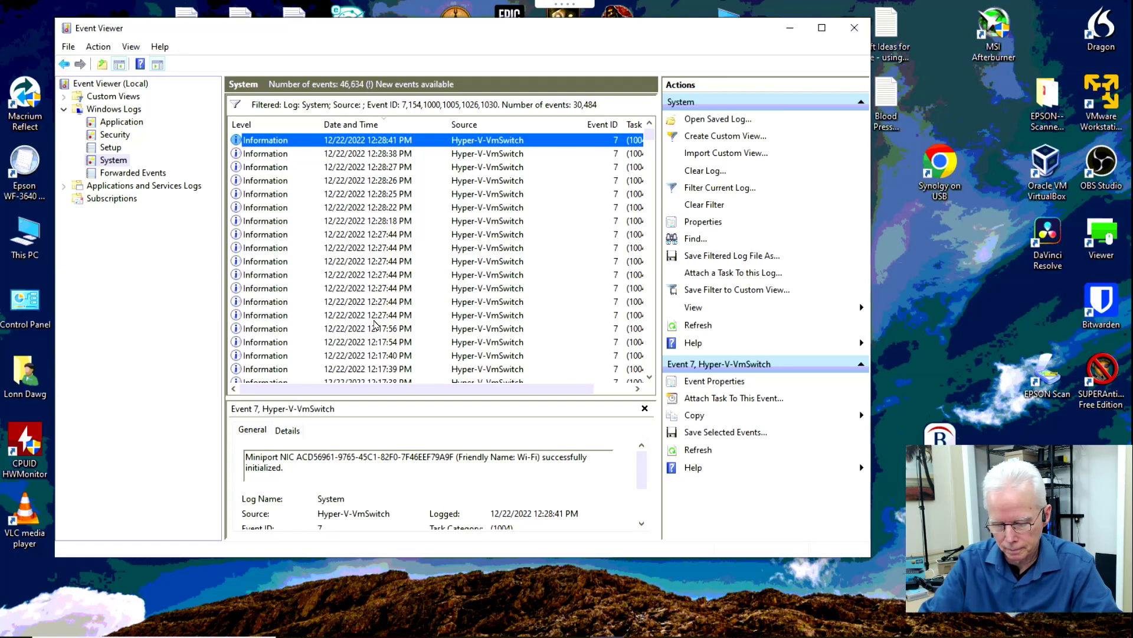
{"action": "key", "text": "super+r"}
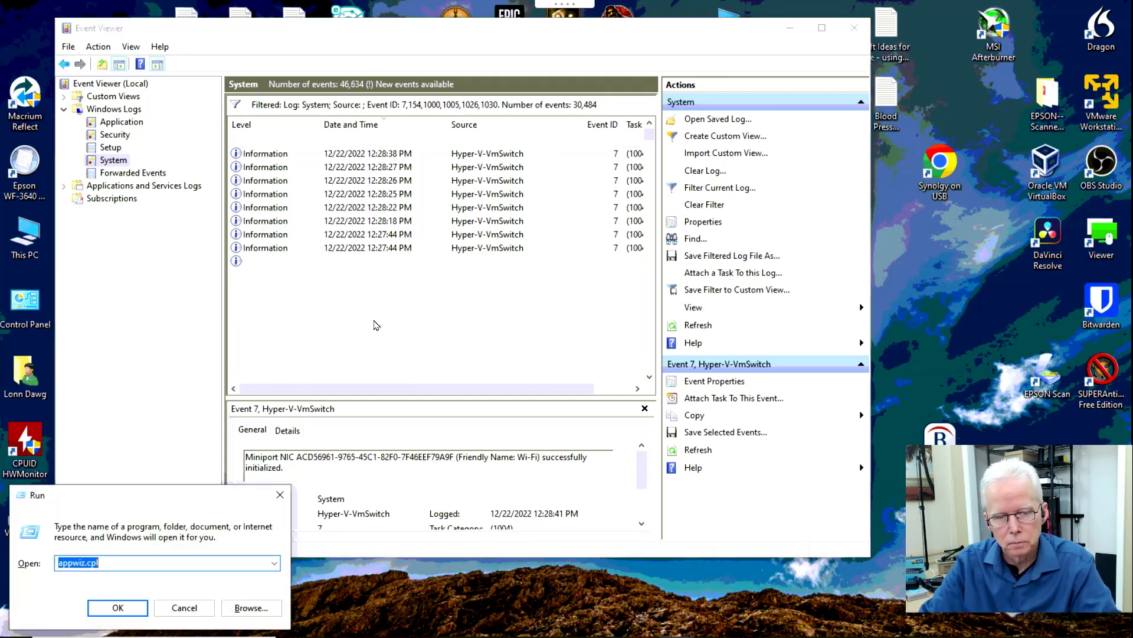
{"action": "type", "text": "control printers"}
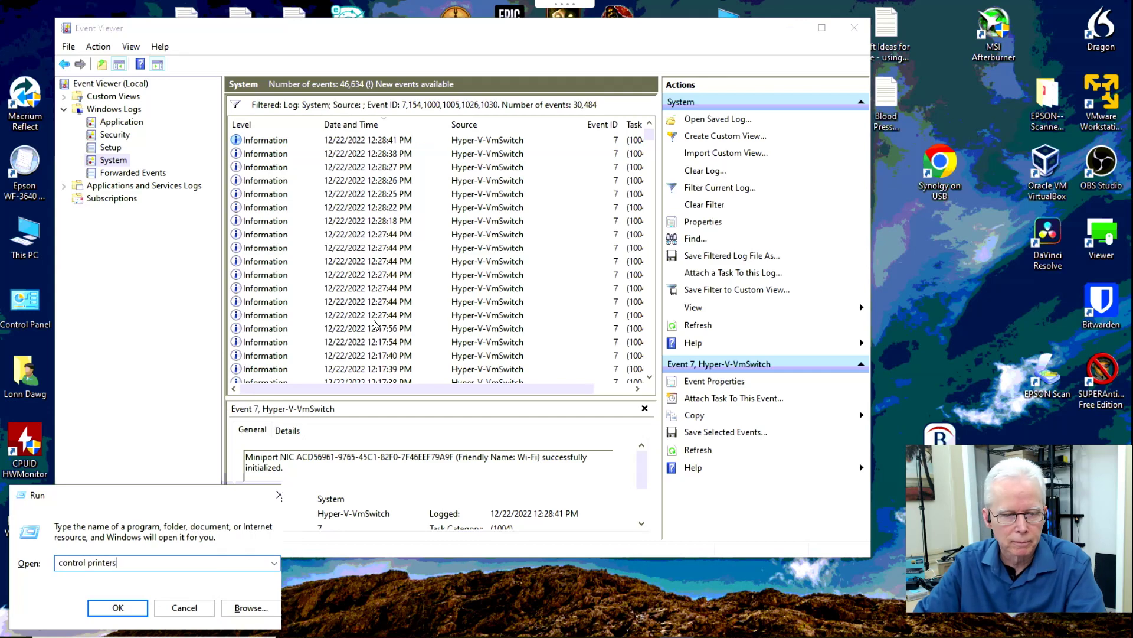
{"action": "key", "text": "Return"}
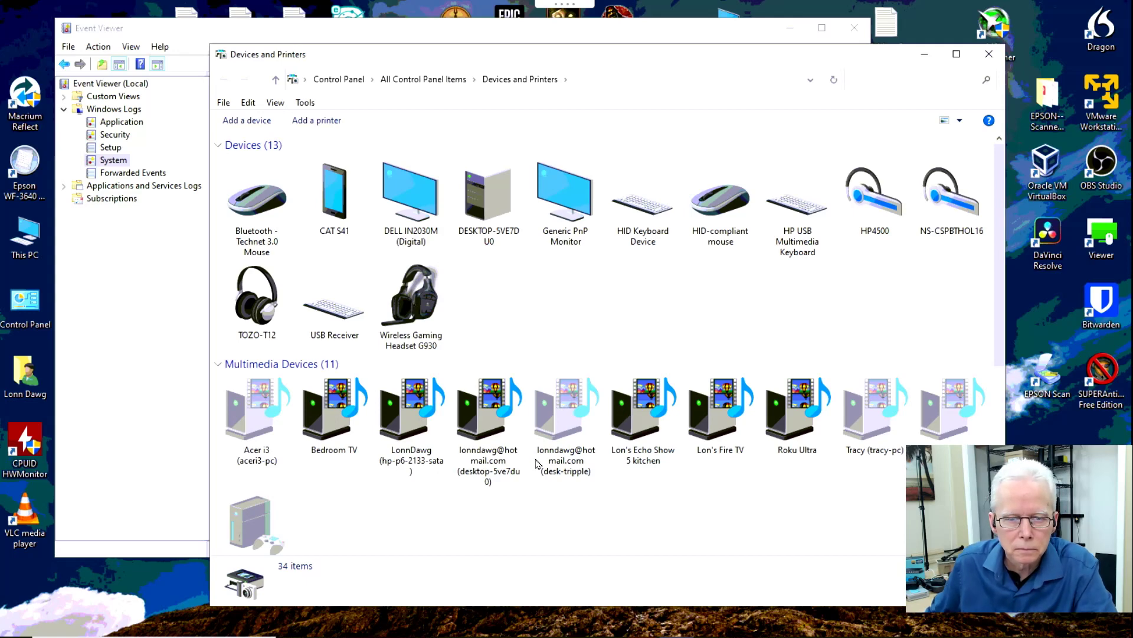
{"action": "scroll", "coordinate": [660, 468], "scroll_direction": "down", "scroll_amount": 4}
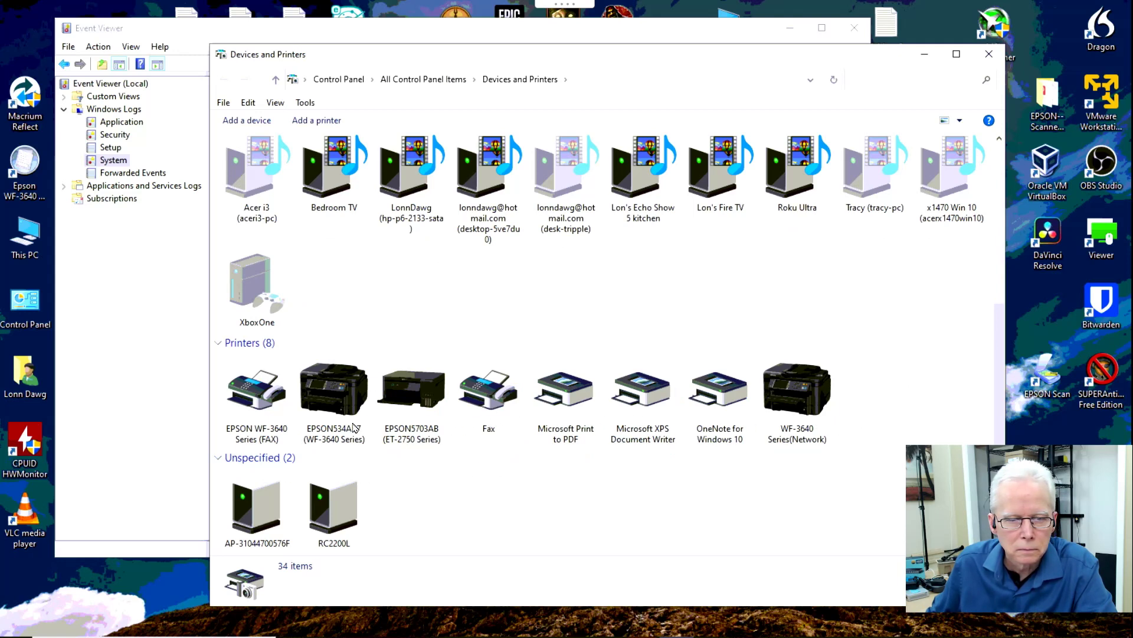
{"action": "left_click", "coordinate": [990, 57]}
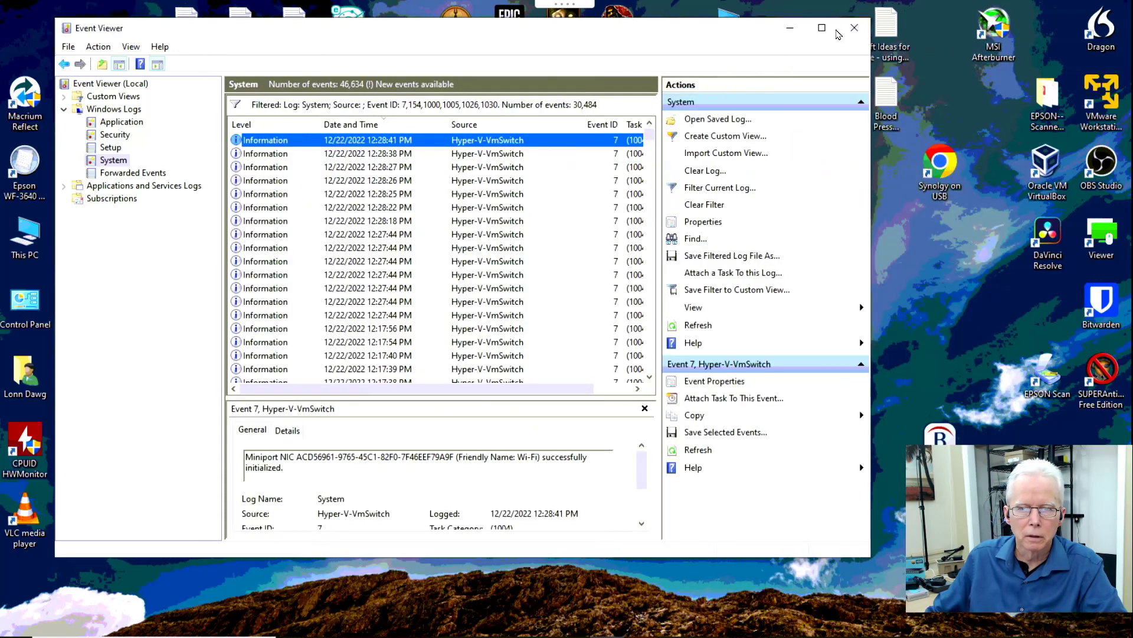
{"action": "left_click", "coordinate": [857, 29]}
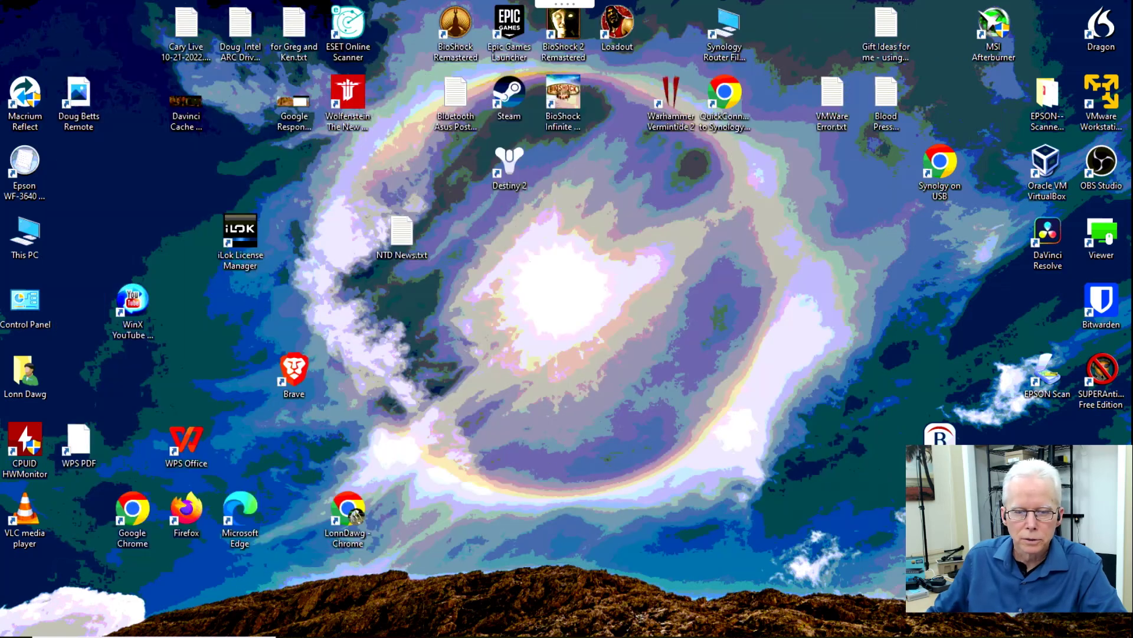
Open a new File Explorer window and test its stability by moving through the whole navigation pane.
{"action": "mouse_move", "coordinate": [474, 609]}
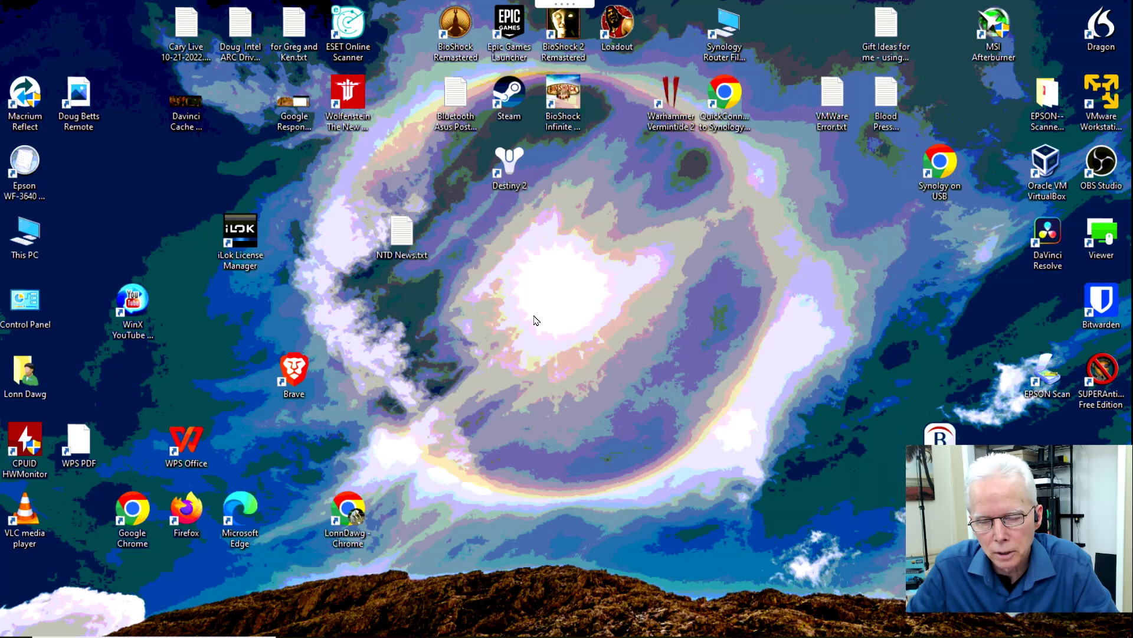
{"action": "mouse_move", "coordinate": [607, 636]}
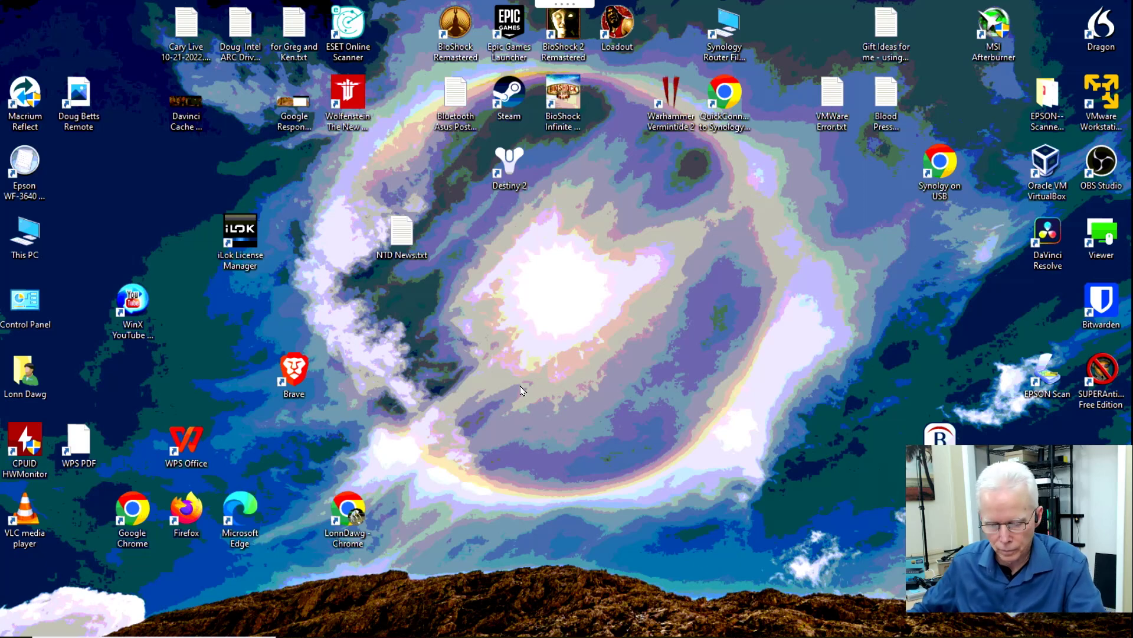
{"action": "key", "text": "super+e"}
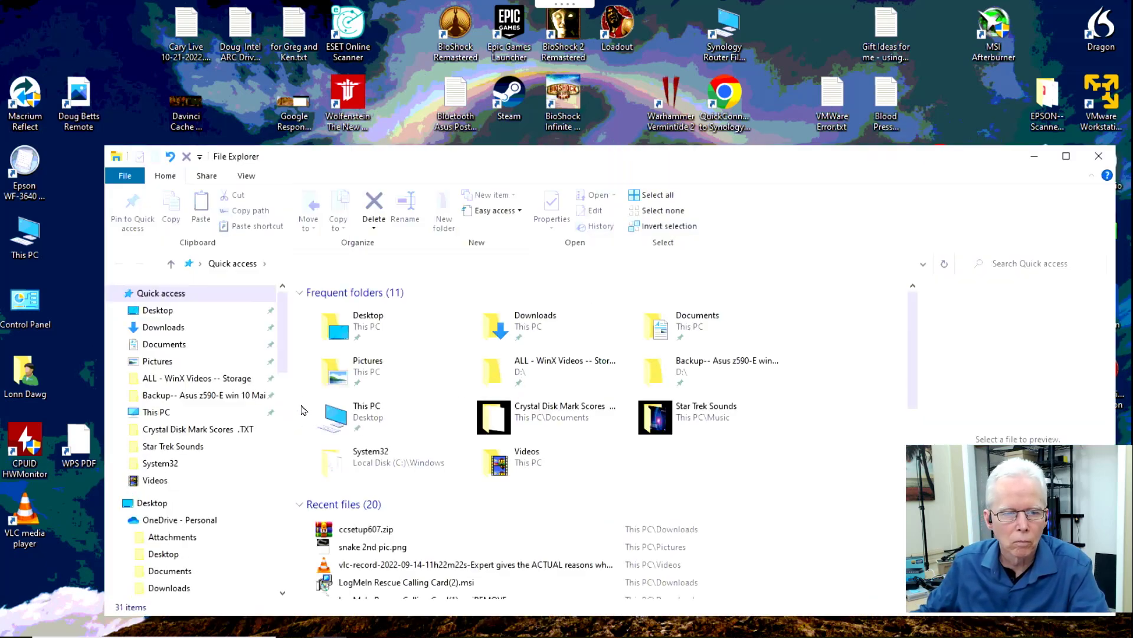
{"action": "left_click_drag", "start_coordinate": [283, 365], "coordinate": [287, 604]}
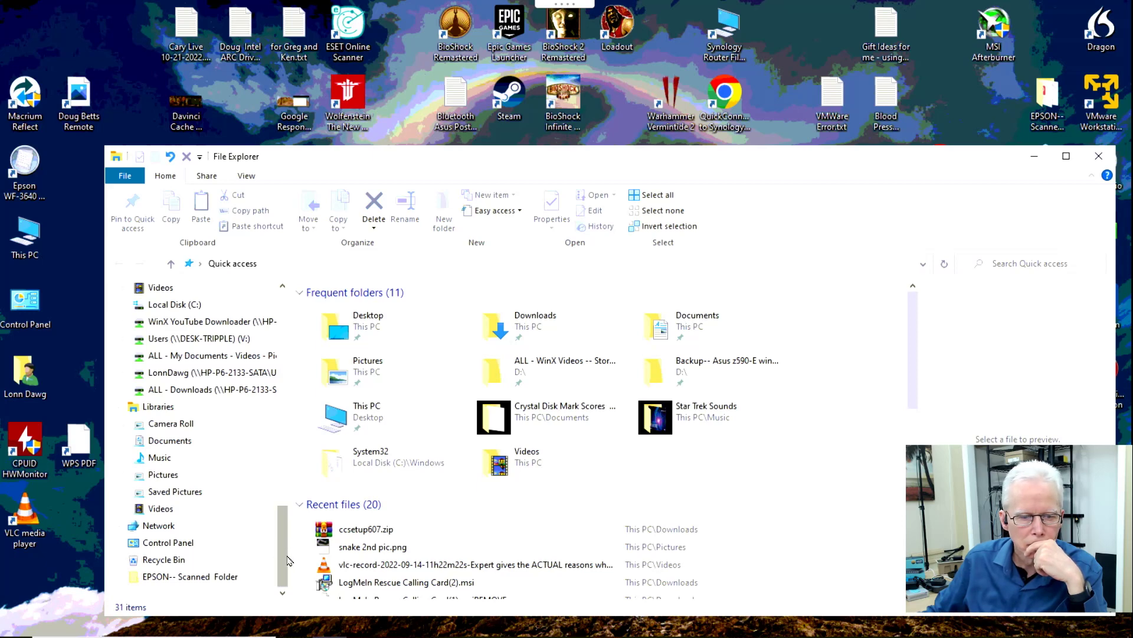
{"action": "left_click_drag", "start_coordinate": [288, 554], "coordinate": [288, 520]}
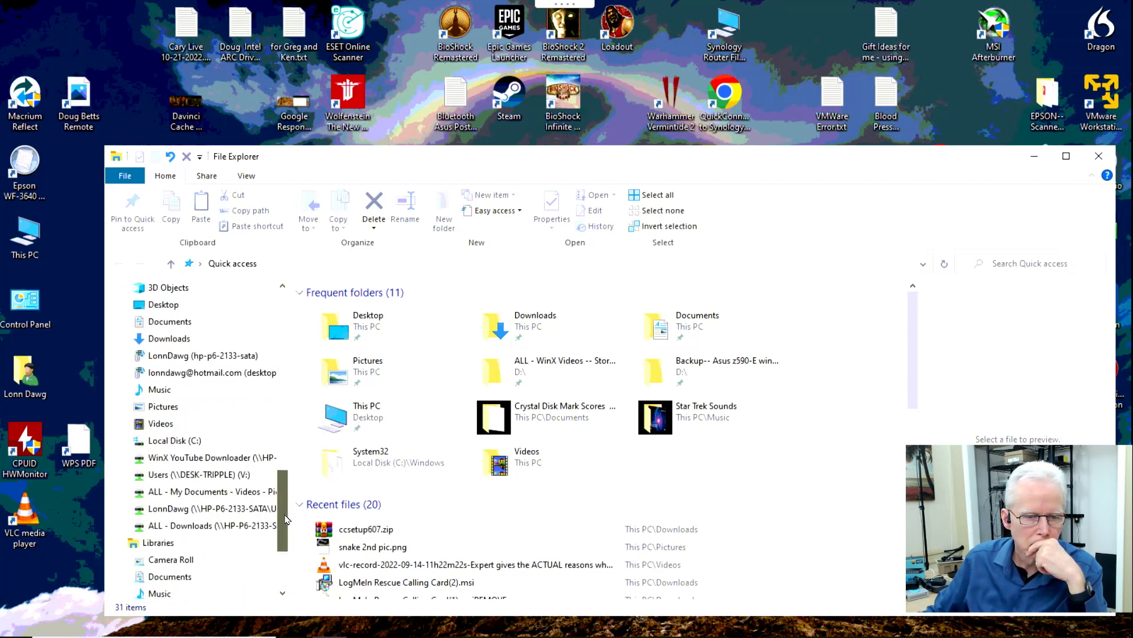
{"action": "scroll", "coordinate": [288, 519], "scroll_direction": "up", "scroll_amount": 8}
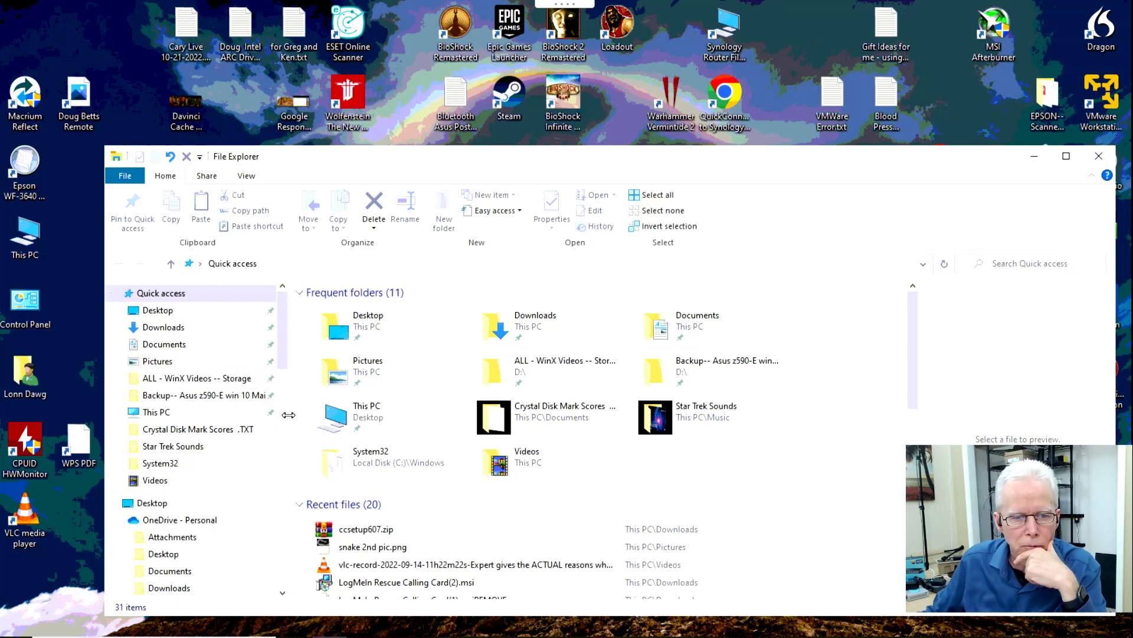
{"action": "scroll", "coordinate": [289, 415], "scroll_direction": "down", "scroll_amount": 6}
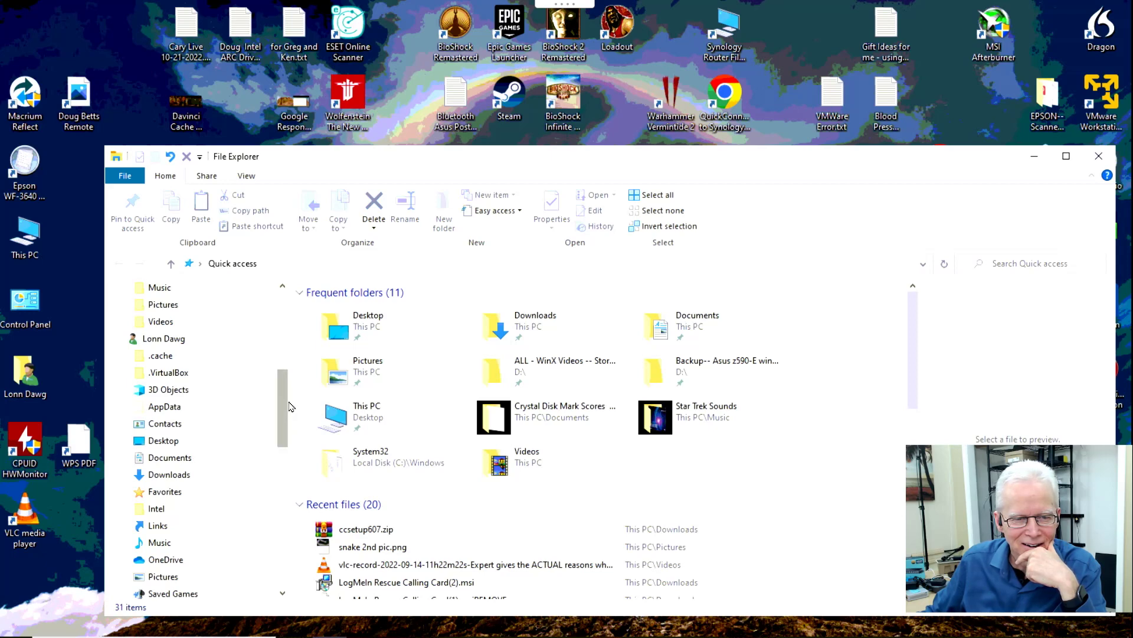
{"action": "left_click_drag", "start_coordinate": [288, 404], "coordinate": [281, 314]}
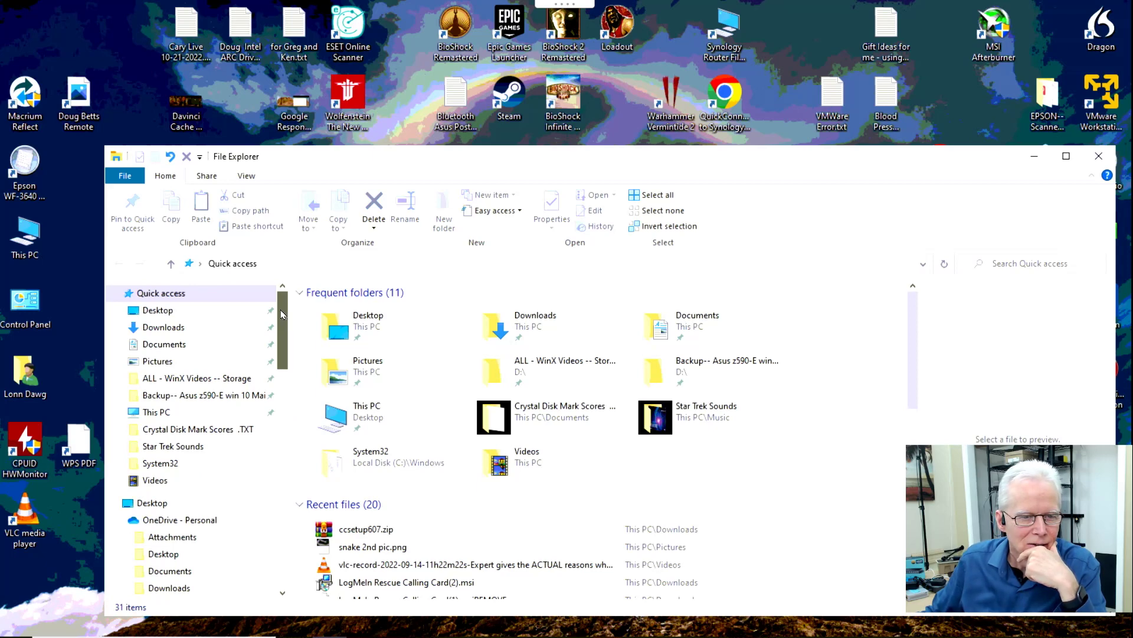
Test opening This PC from the frequent folders in Quick access and close the window.
{"action": "left_click_drag", "start_coordinate": [281, 319], "coordinate": [258, 476]}
{"action": "double_click", "coordinate": [362, 410]}
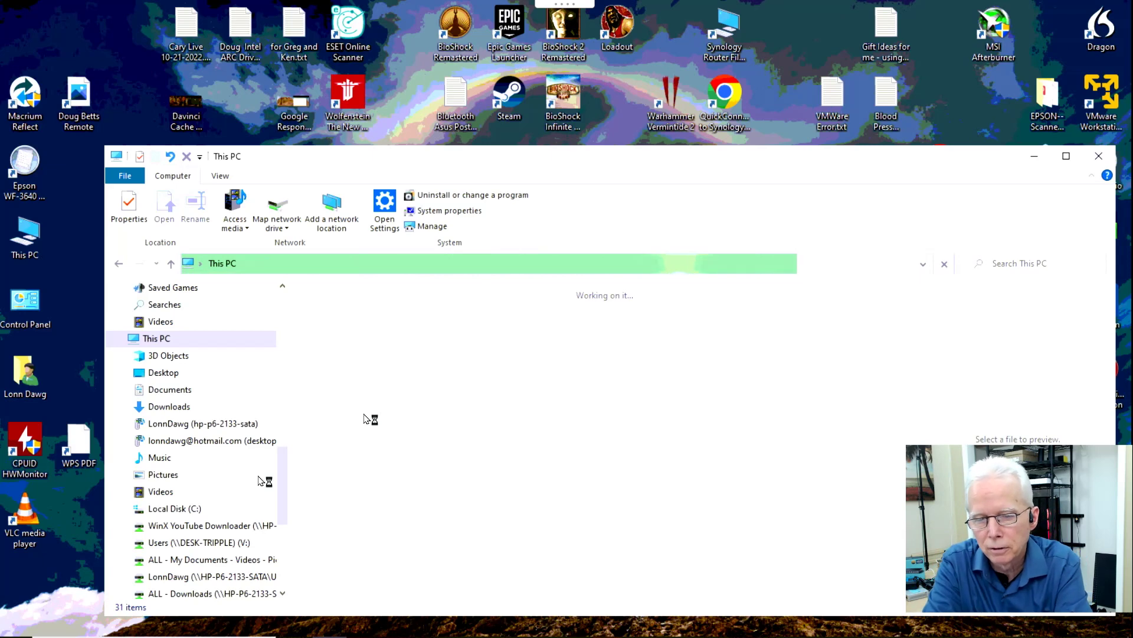
{"action": "left_click", "coordinate": [1099, 155]}
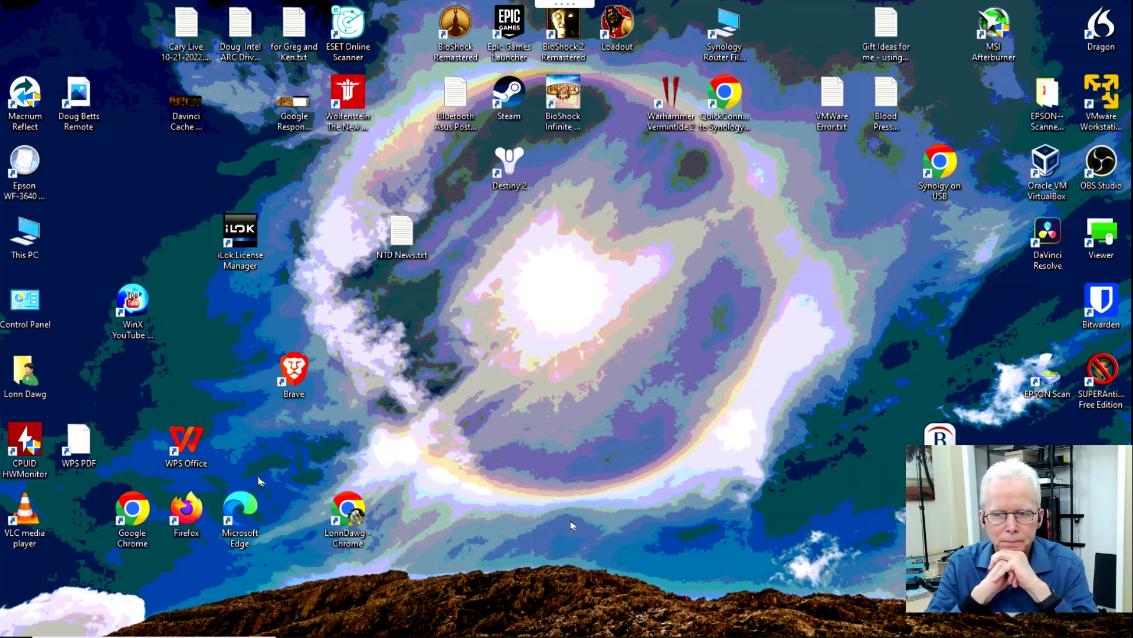
Open This PC in a new window and move the window to the upper part of the desktop.
{"action": "mouse_move", "coordinate": [607, 635]}
{"action": "left_click", "coordinate": [502, 626]}
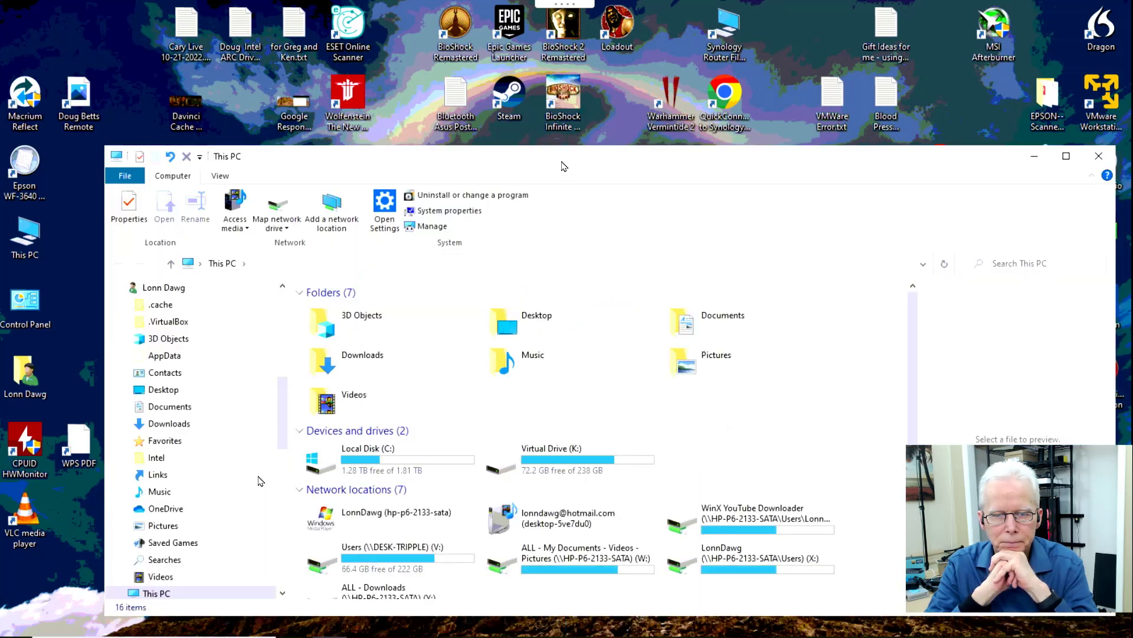
{"action": "left_click_drag", "start_coordinate": [563, 162], "coordinate": [495, 20]}
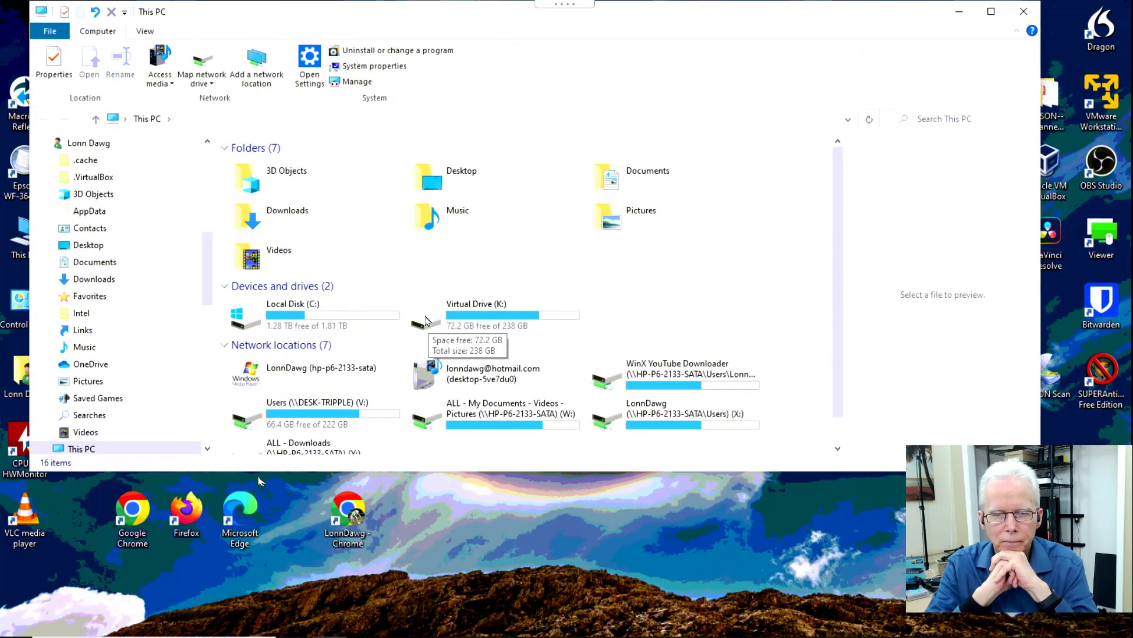
Test browsing Virtual Drive (K:) into the All - Hyper-V Machines folder, and go back to This PC.
{"action": "double_click", "coordinate": [435, 322]}
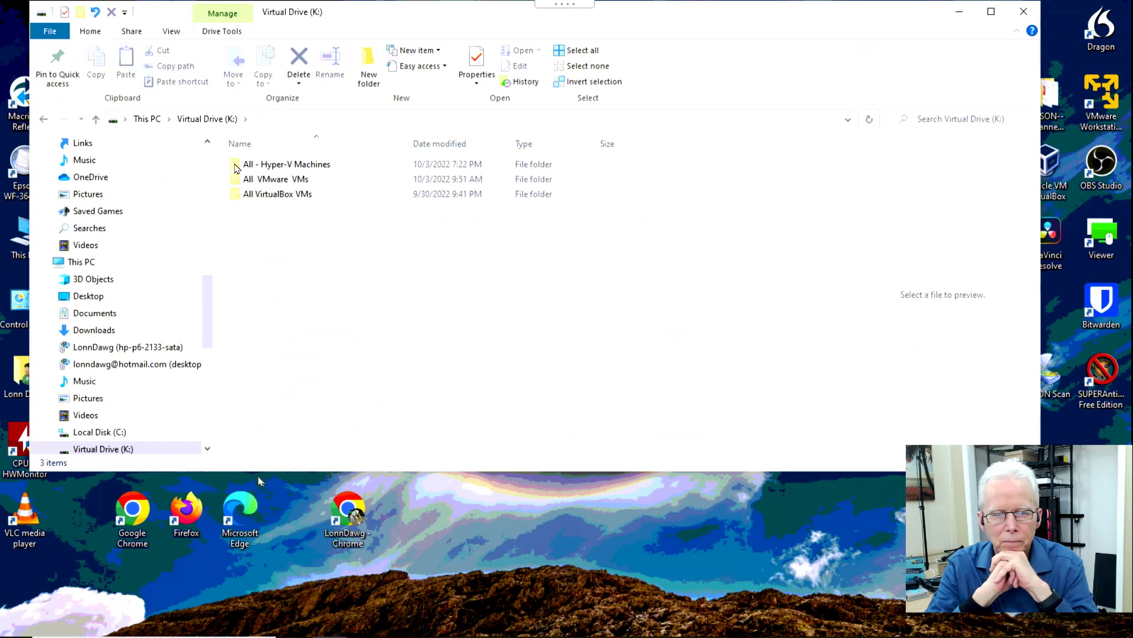
{"action": "left_click", "coordinate": [235, 170]}
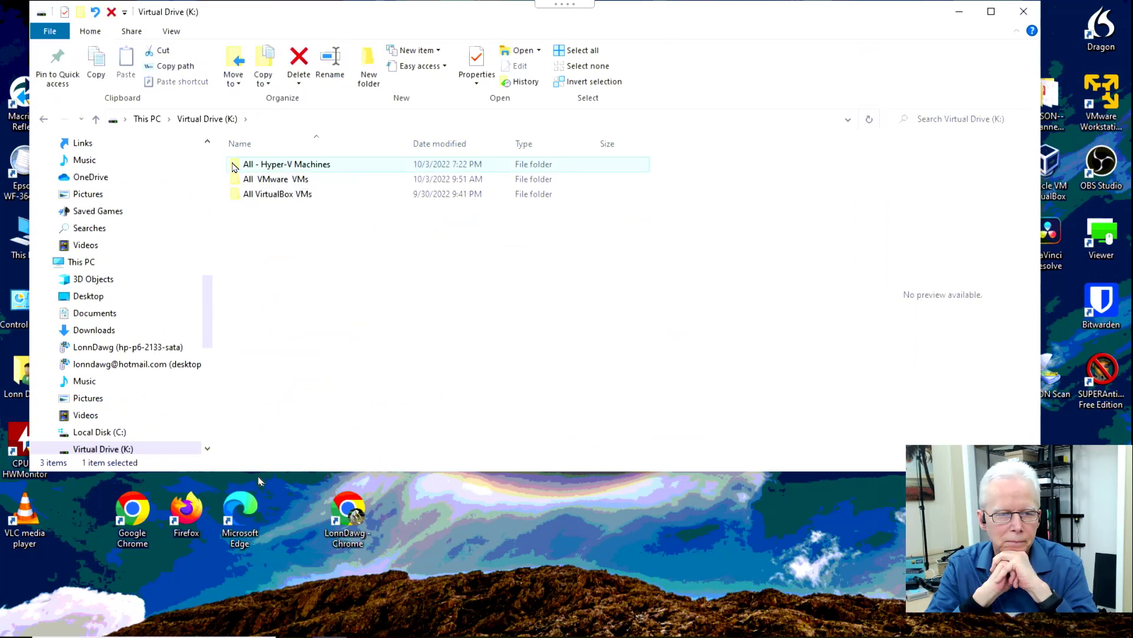
{"action": "double_click", "coordinate": [235, 171]}
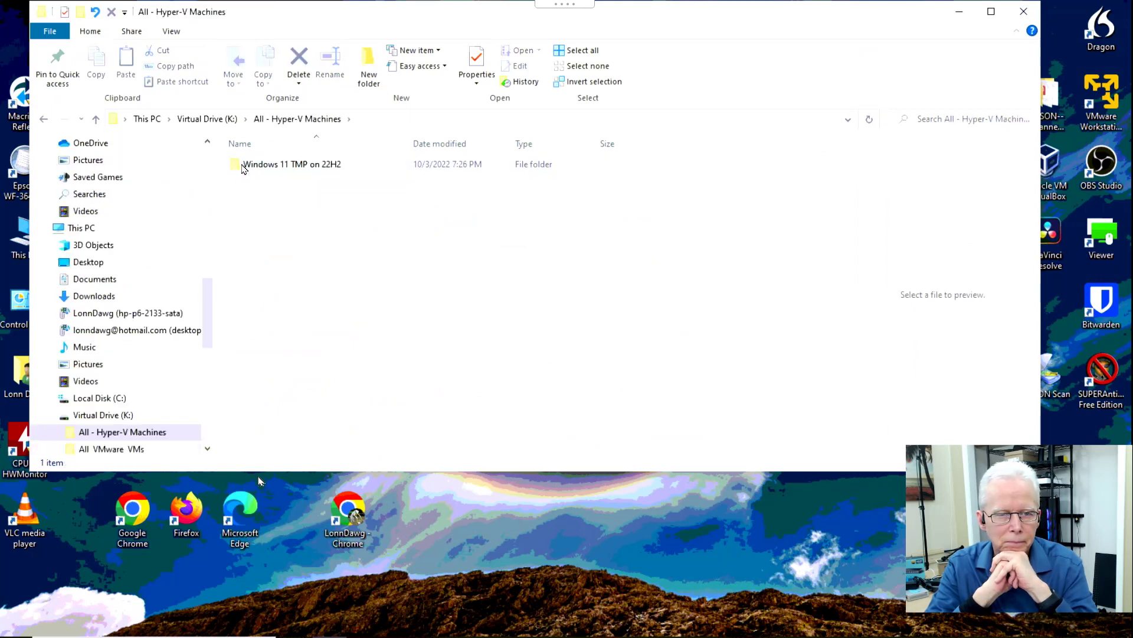
{"action": "left_click", "coordinate": [44, 119]}
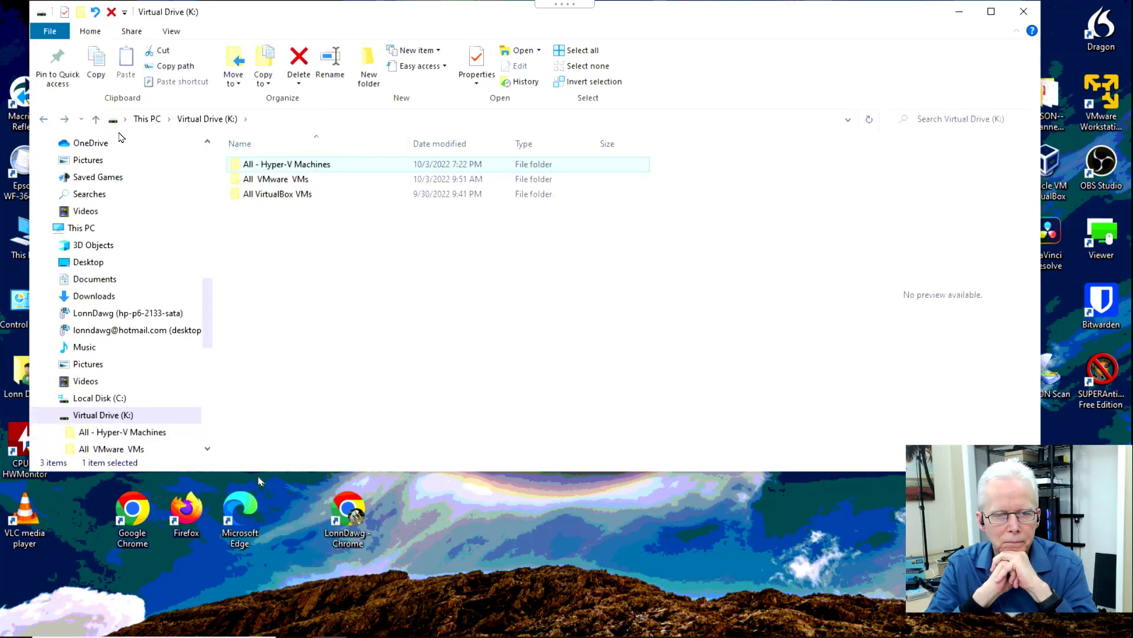
{"action": "left_click", "coordinate": [45, 123]}
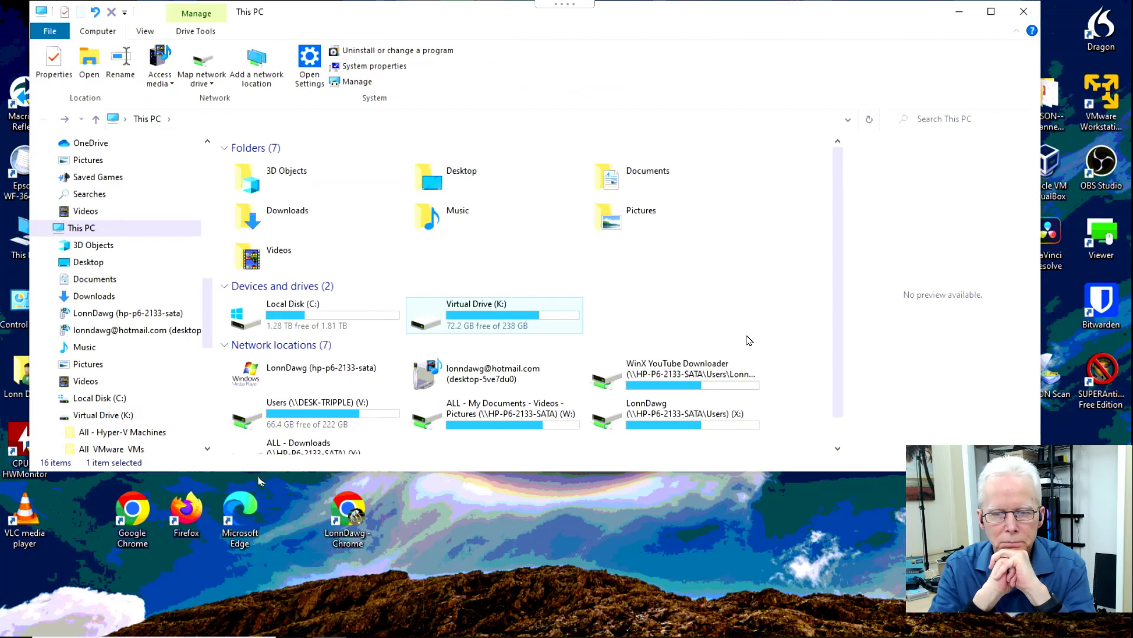
Make the This PC window taller and test opening drive C:, its Users folder and the personal profile folder.
{"action": "left_click_drag", "start_coordinate": [653, 471], "coordinate": [654, 577]}
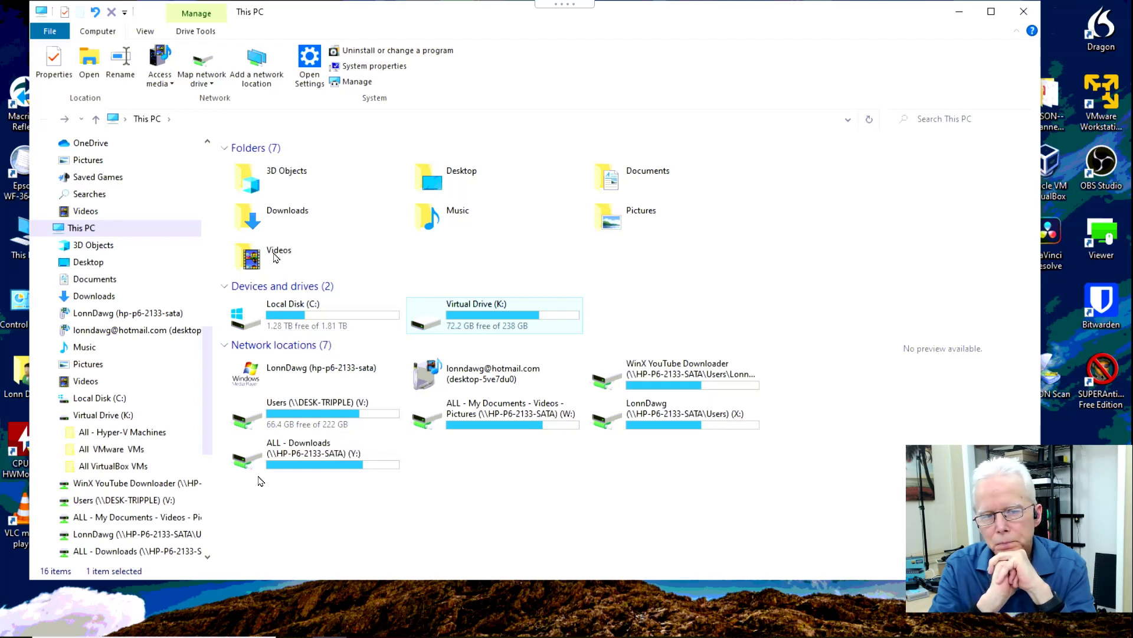
{"action": "double_click", "coordinate": [272, 313]}
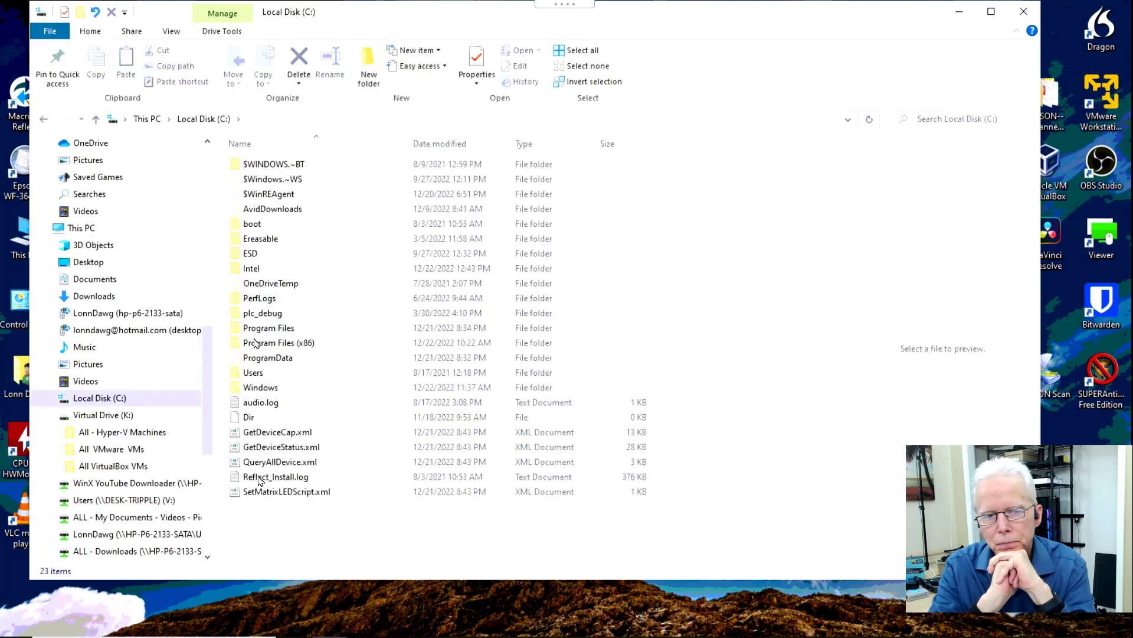
{"action": "double_click", "coordinate": [254, 373]}
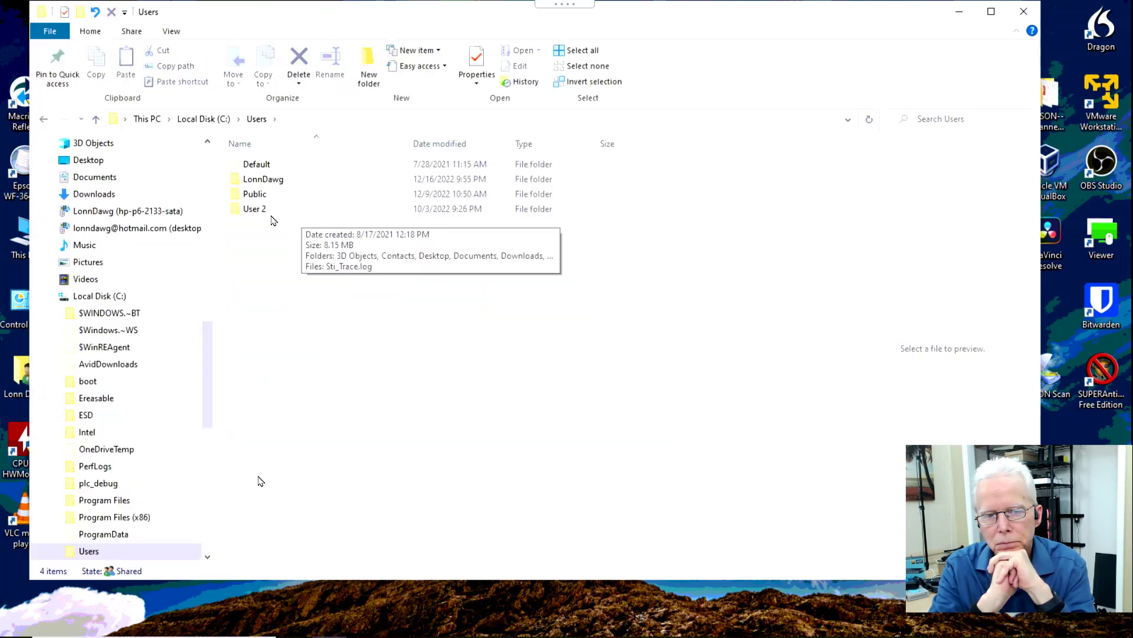
{"action": "double_click", "coordinate": [266, 180]}
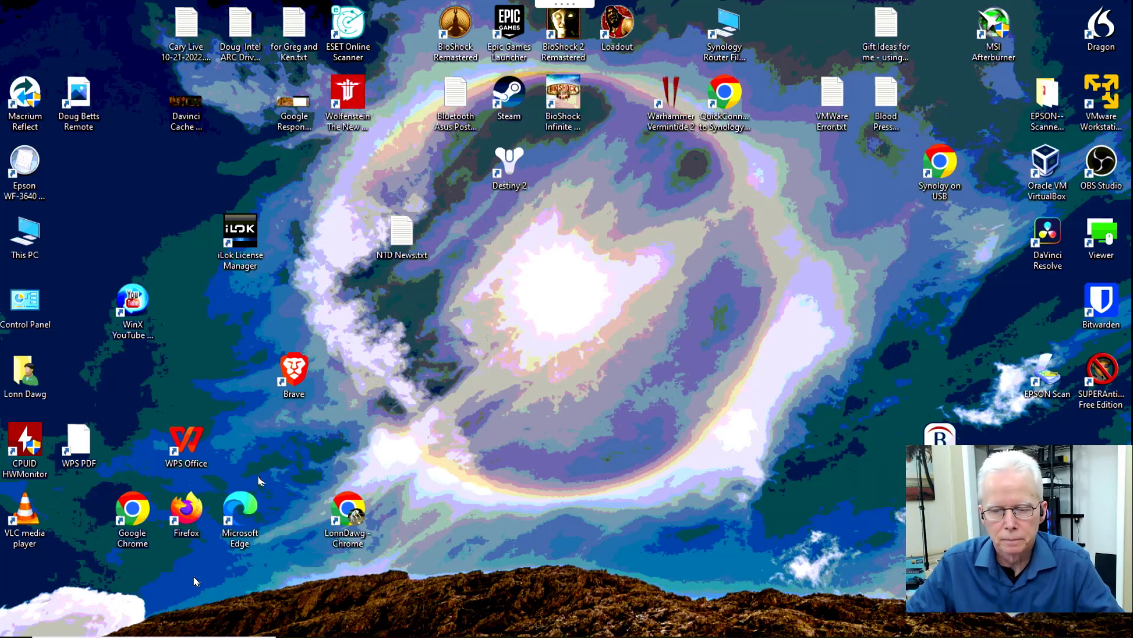
Reopen This PC and test browsing drive C: into Users and the personal profile folder.
{"action": "mouse_move", "coordinate": [606, 636]}
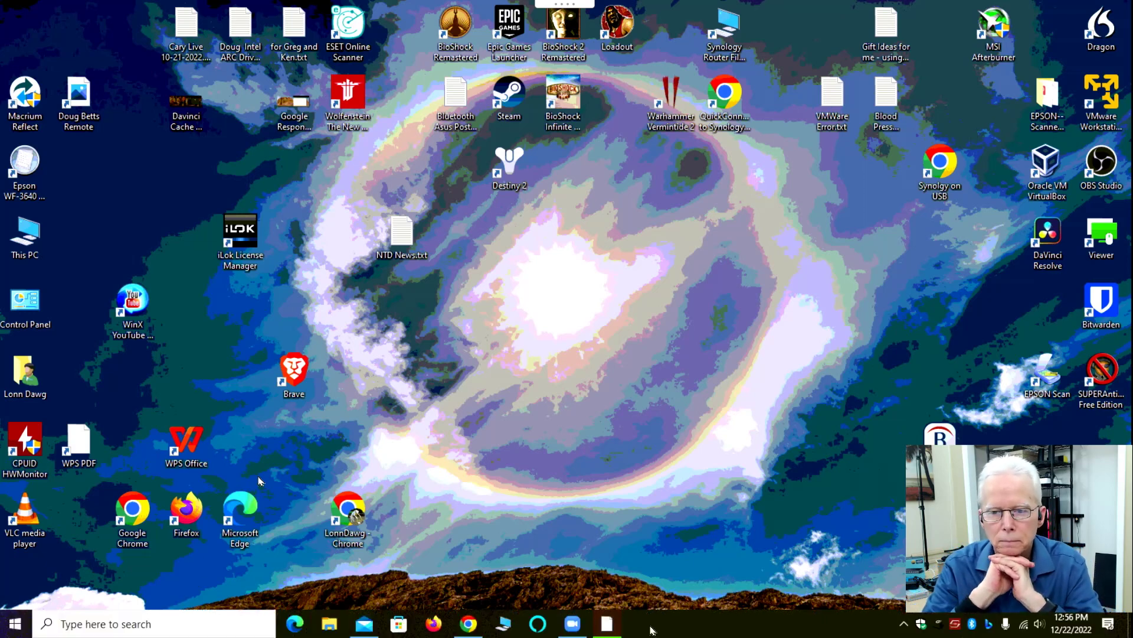
{"action": "left_click", "coordinate": [506, 623]}
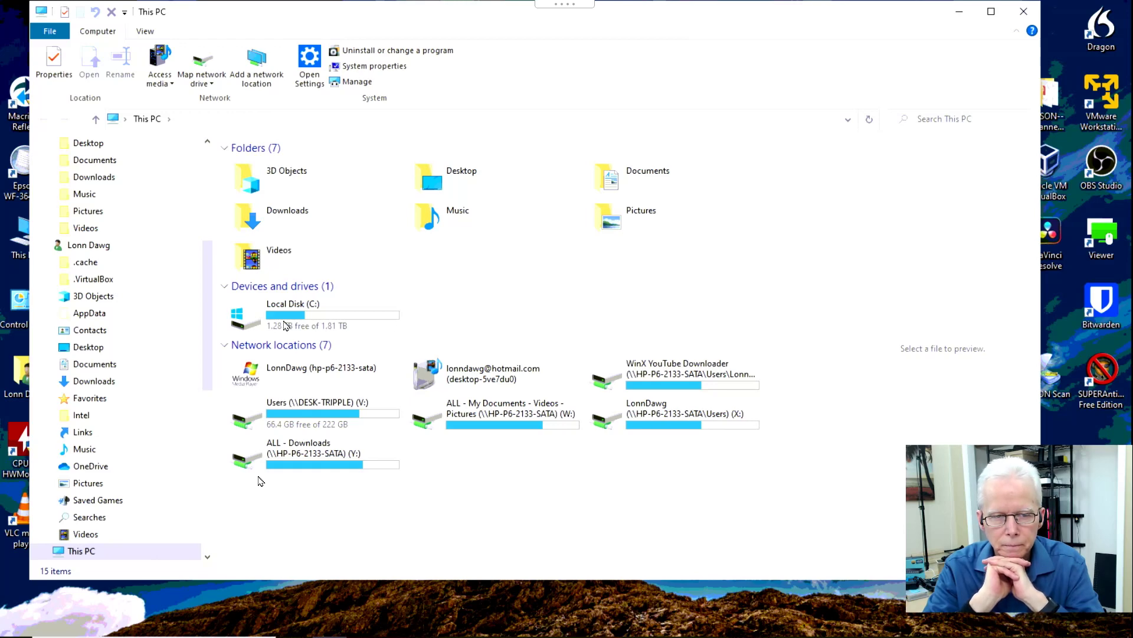
{"action": "double_click", "coordinate": [254, 324]}
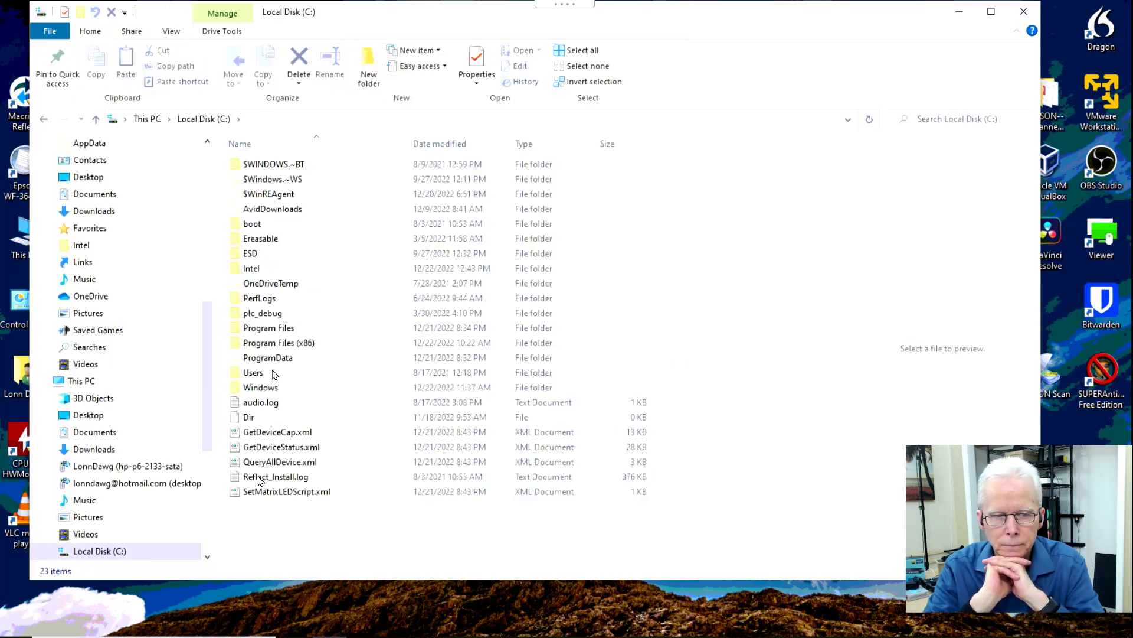
{"action": "left_click", "coordinate": [239, 372]}
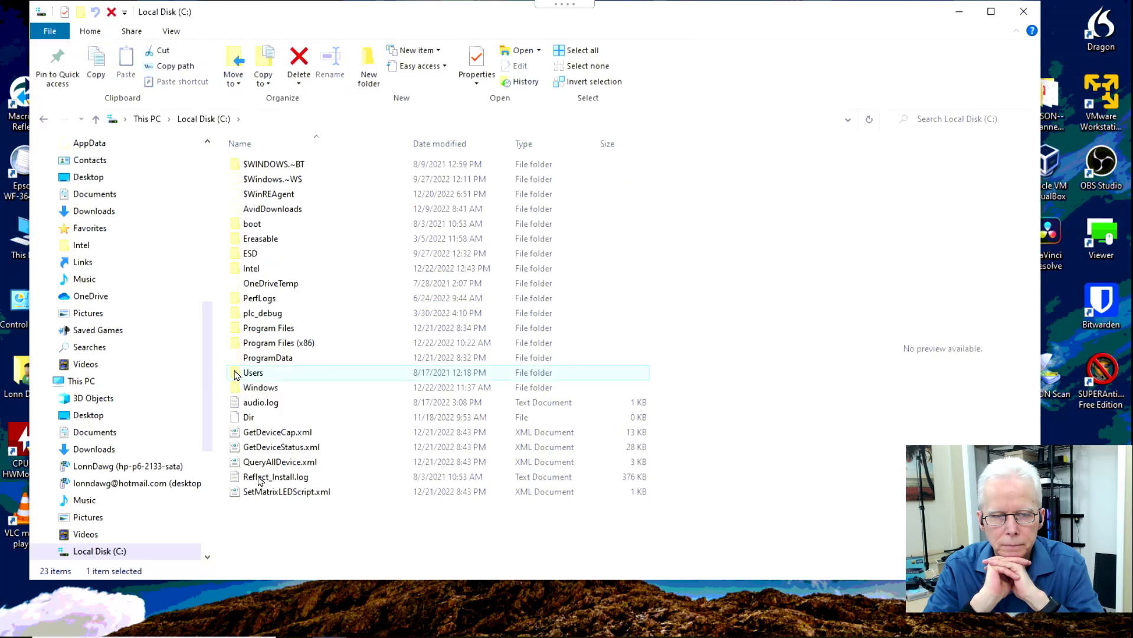
{"action": "double_click", "coordinate": [236, 374]}
{"action": "double_click", "coordinate": [266, 181]}
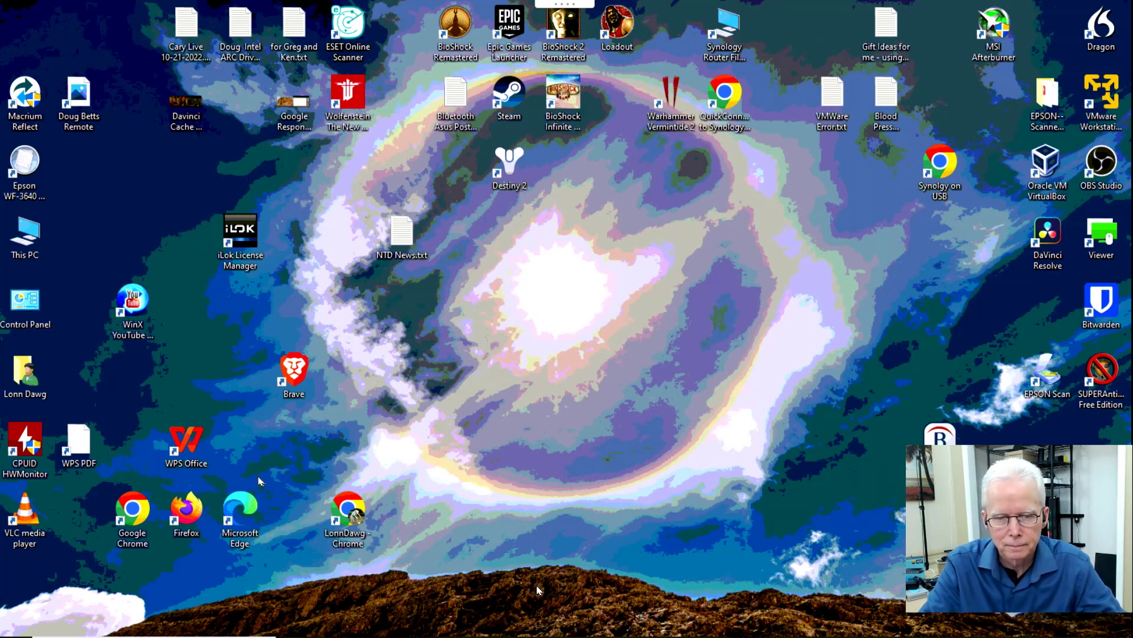
Repeat the browsing test from This PC through drive C: and Users to the profile folder, and try reopening File Explorer.
{"action": "mouse_move", "coordinate": [524, 635]}
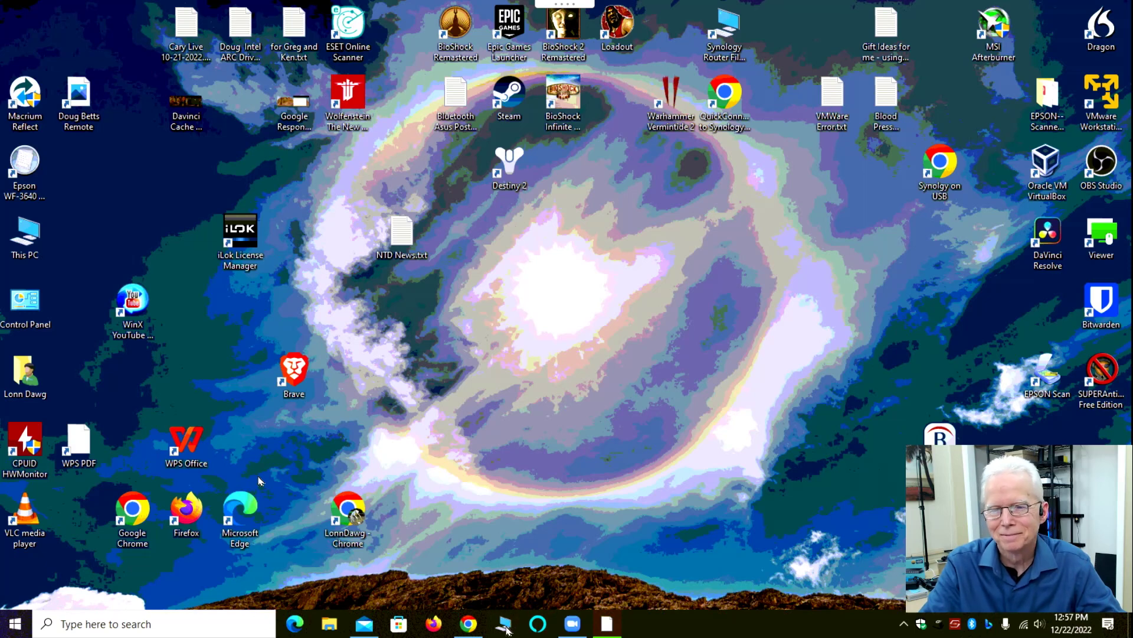
{"action": "left_click", "coordinate": [506, 624]}
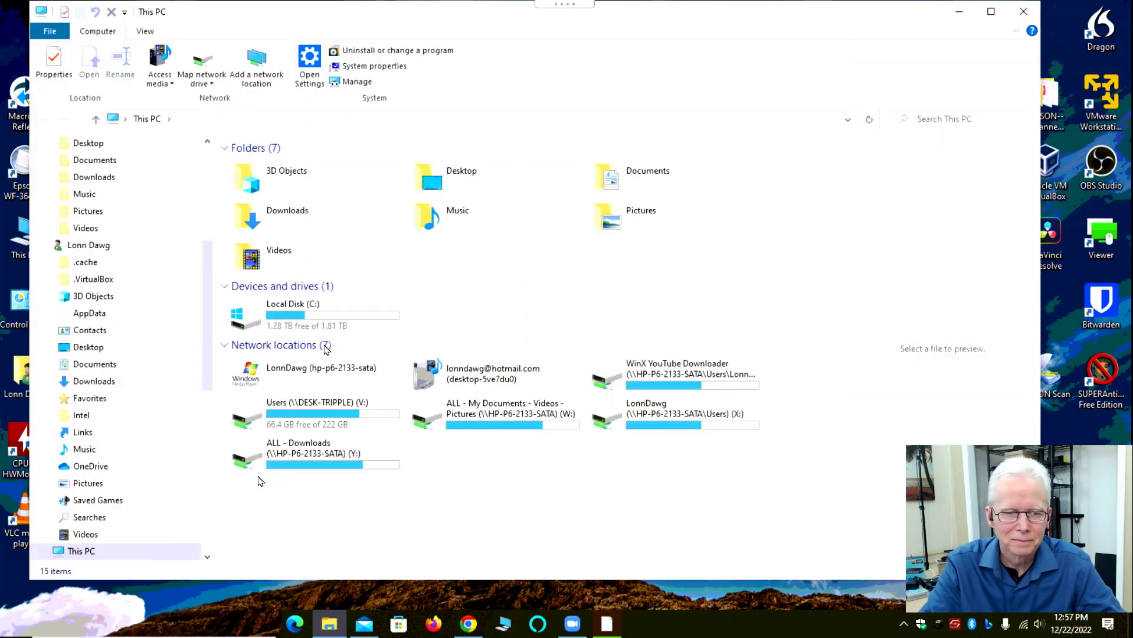
{"action": "left_click", "coordinate": [241, 325]}
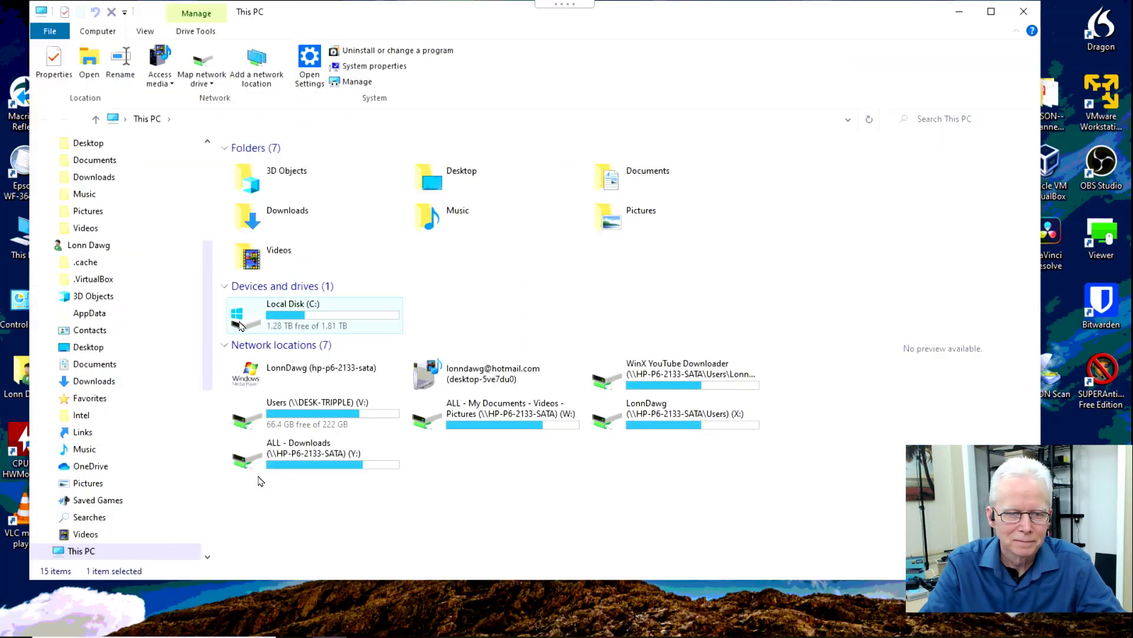
{"action": "double_click", "coordinate": [241, 325]}
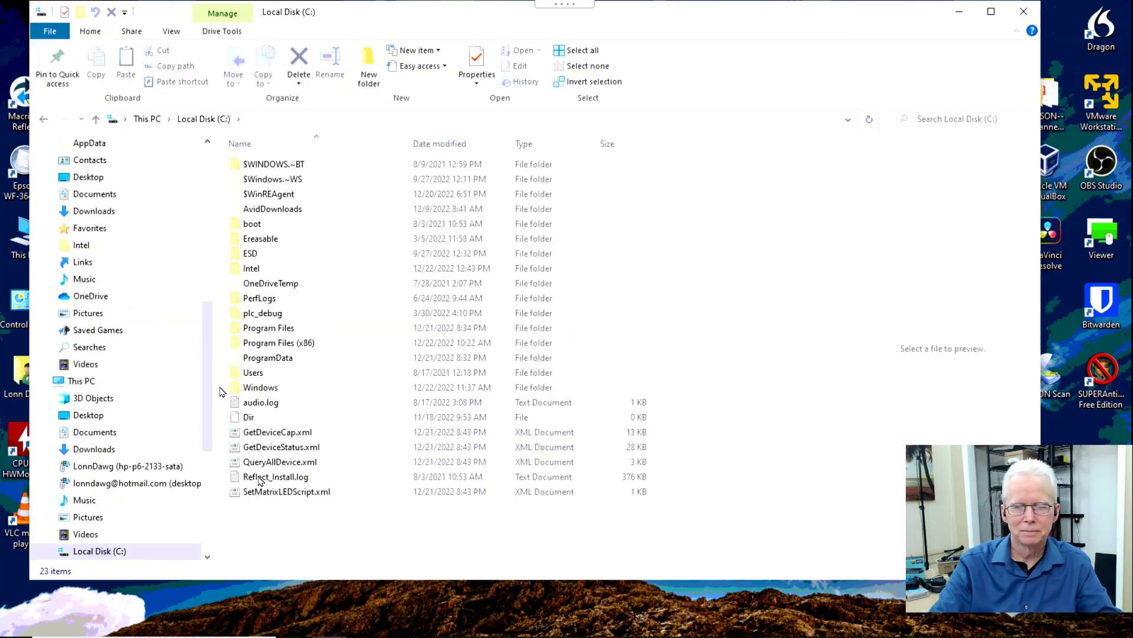
{"action": "left_click", "coordinate": [234, 375]}
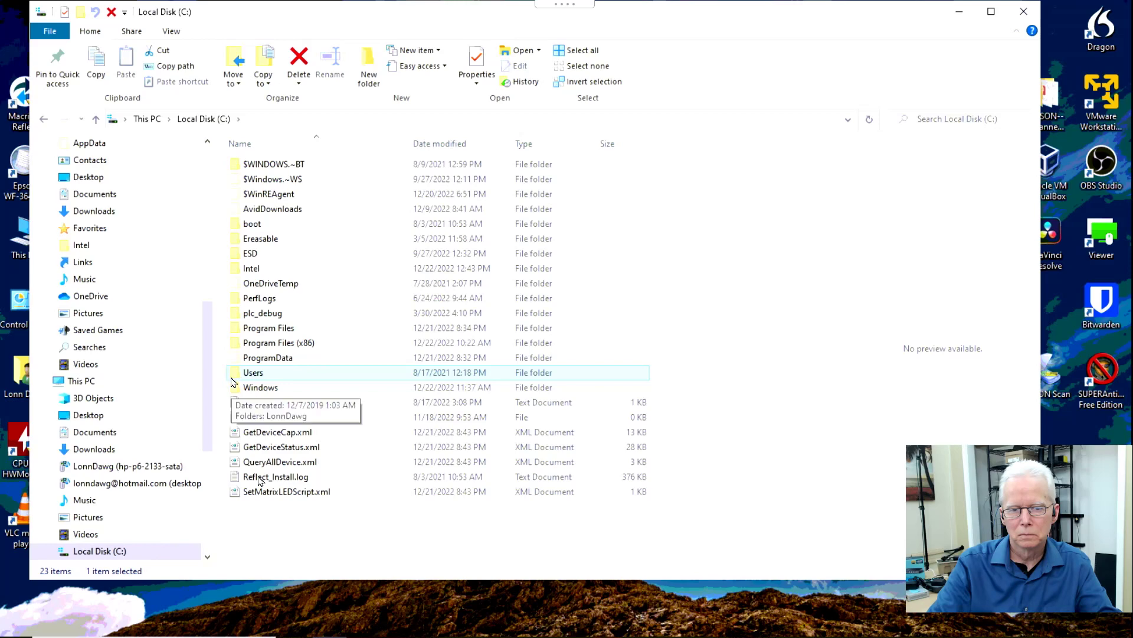
{"action": "double_click", "coordinate": [235, 377]}
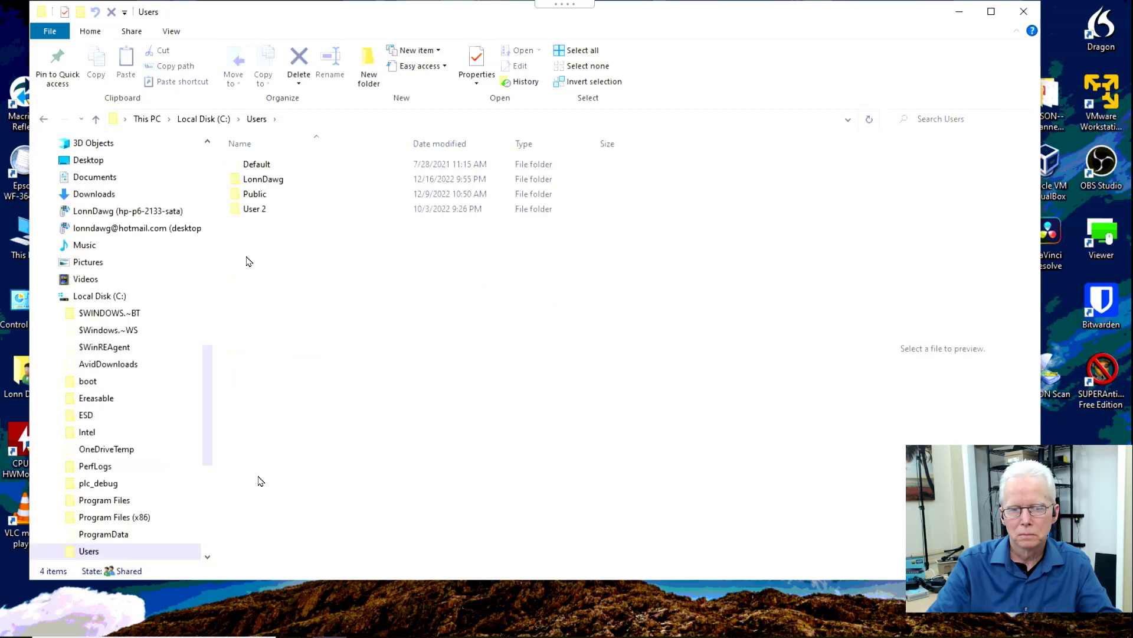
{"action": "left_click", "coordinate": [240, 181]}
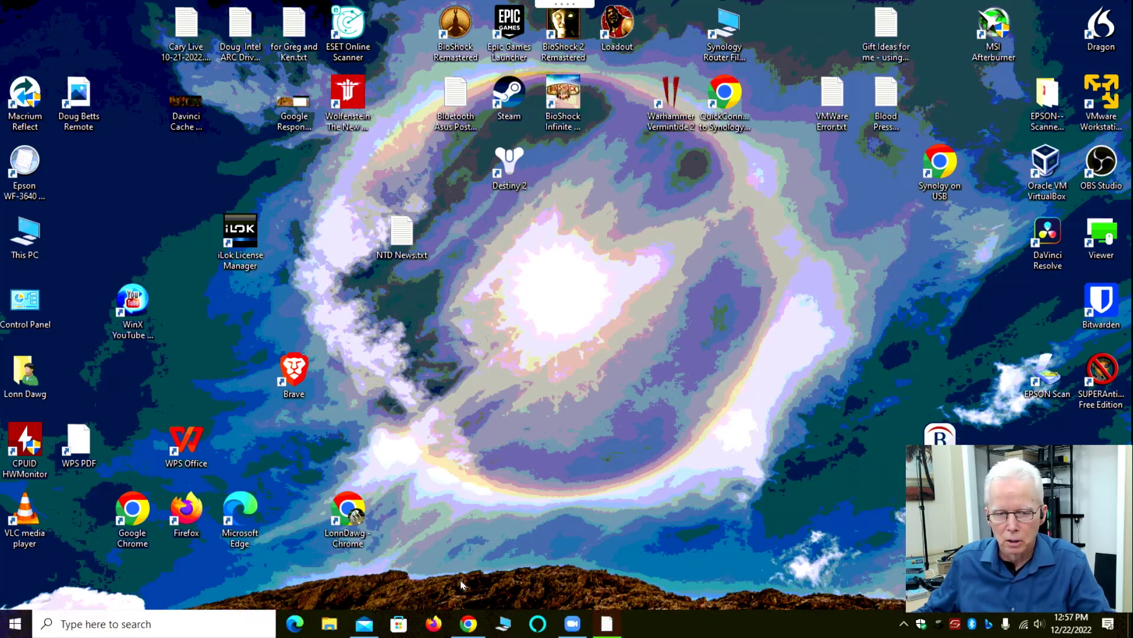
{"action": "mouse_move", "coordinate": [354, 633]}
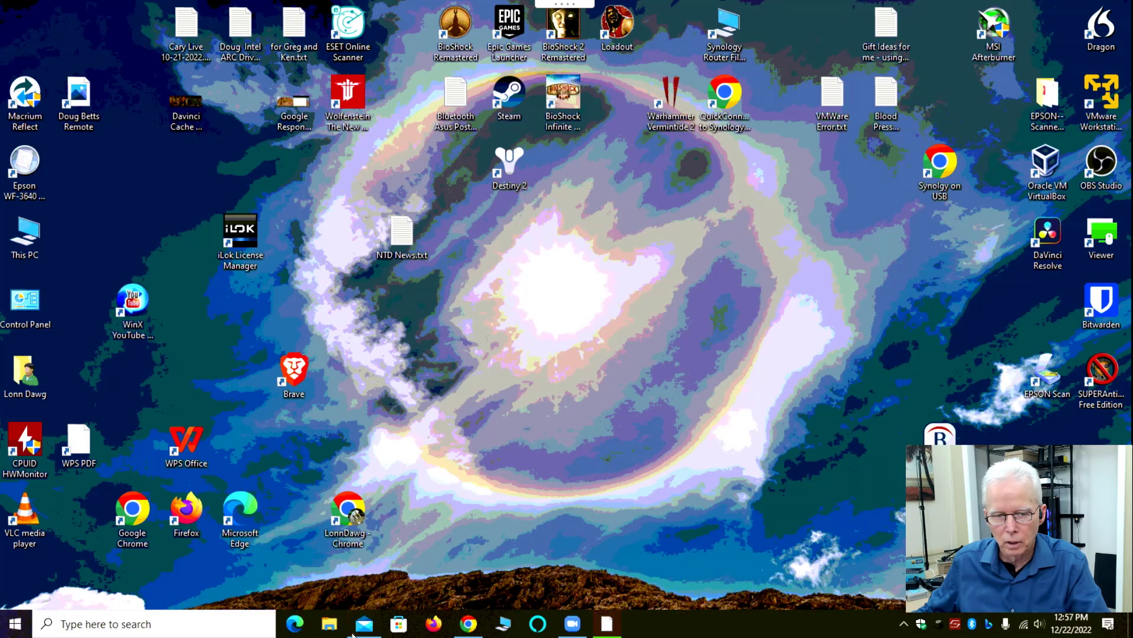
{"action": "left_click", "coordinate": [330, 624]}
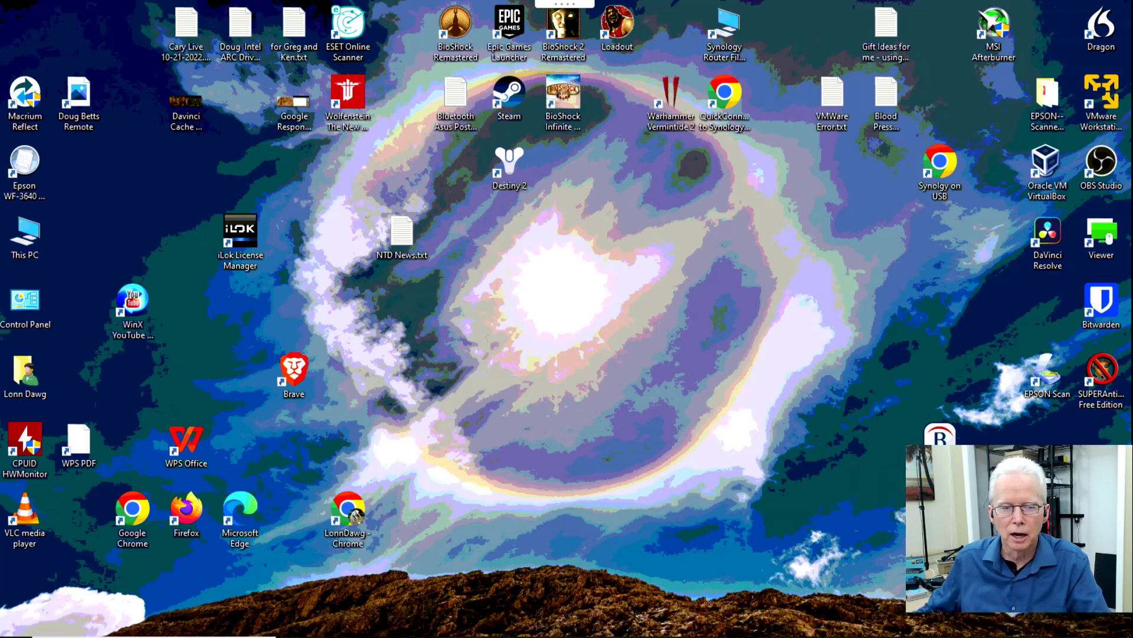
Restart the remote computer.
{"action": "mouse_move", "coordinate": [16, 636]}
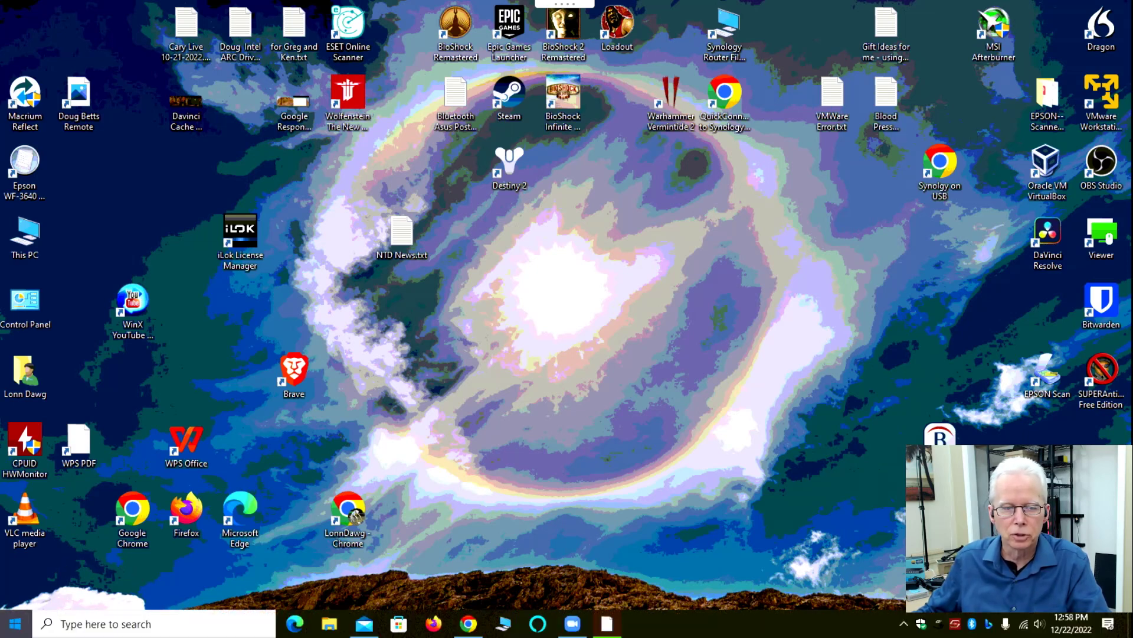
{"action": "left_click", "coordinate": [15, 628]}
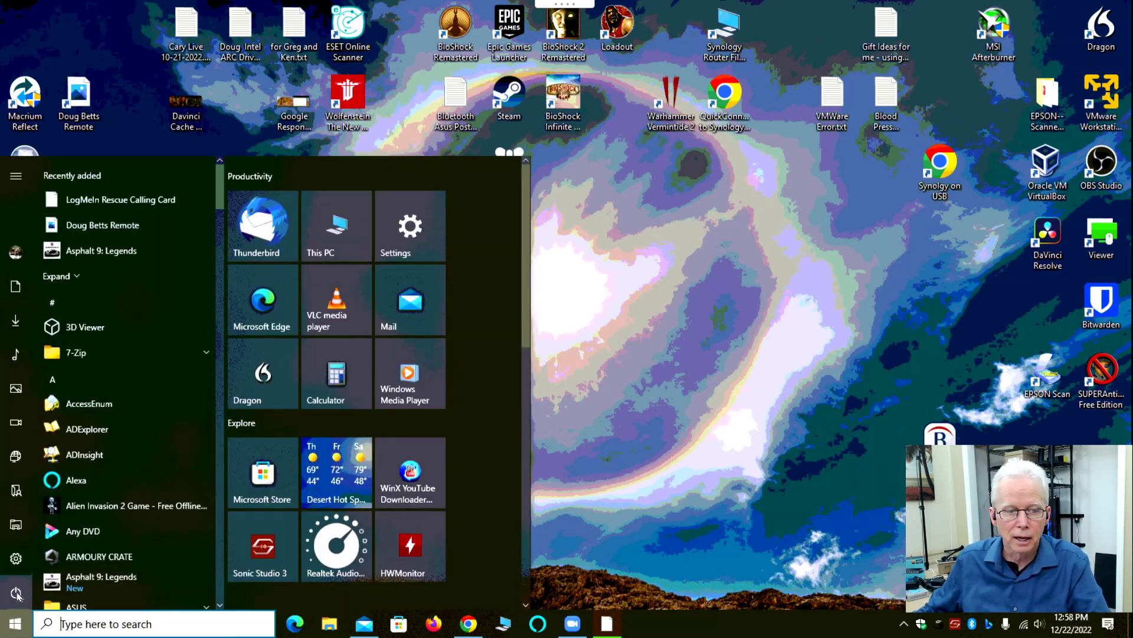
{"action": "left_click", "coordinate": [17, 592]}
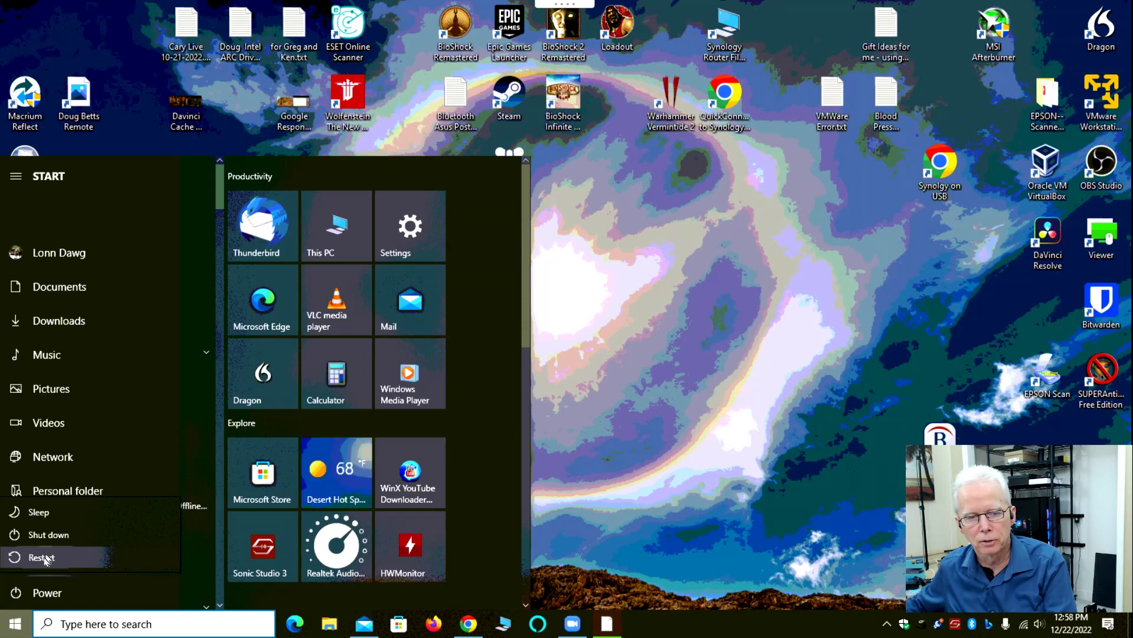
{"action": "left_click", "coordinate": [43, 557]}
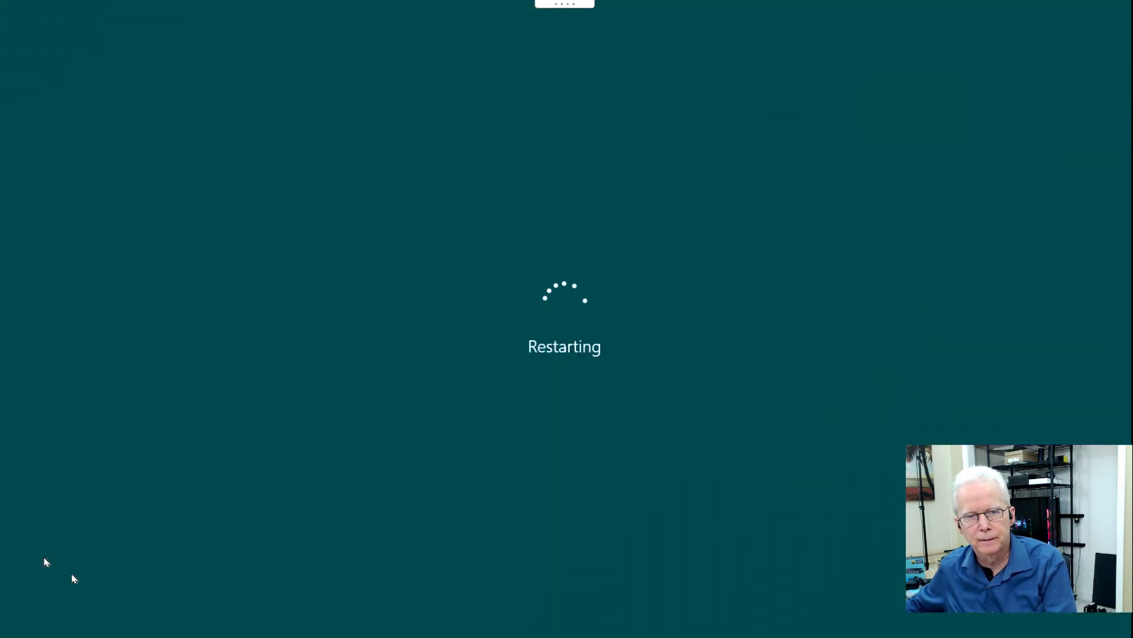
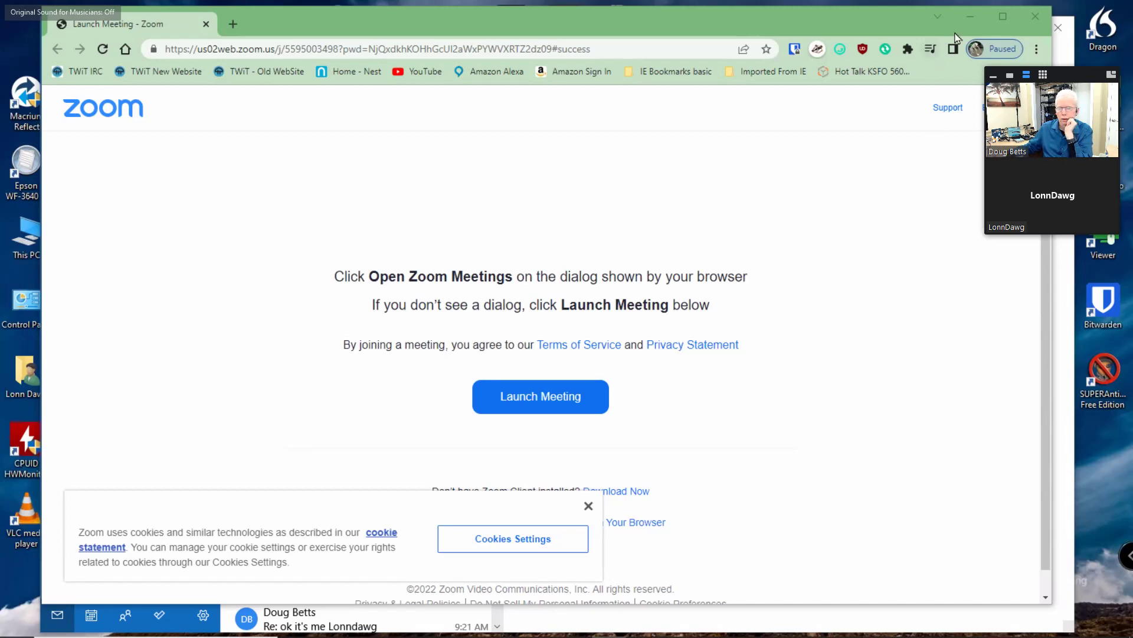
Minimize the Zoom browser page and the Mail inbox, and close the LogMeIn Rescue session window.
{"action": "left_click", "coordinate": [971, 19]}
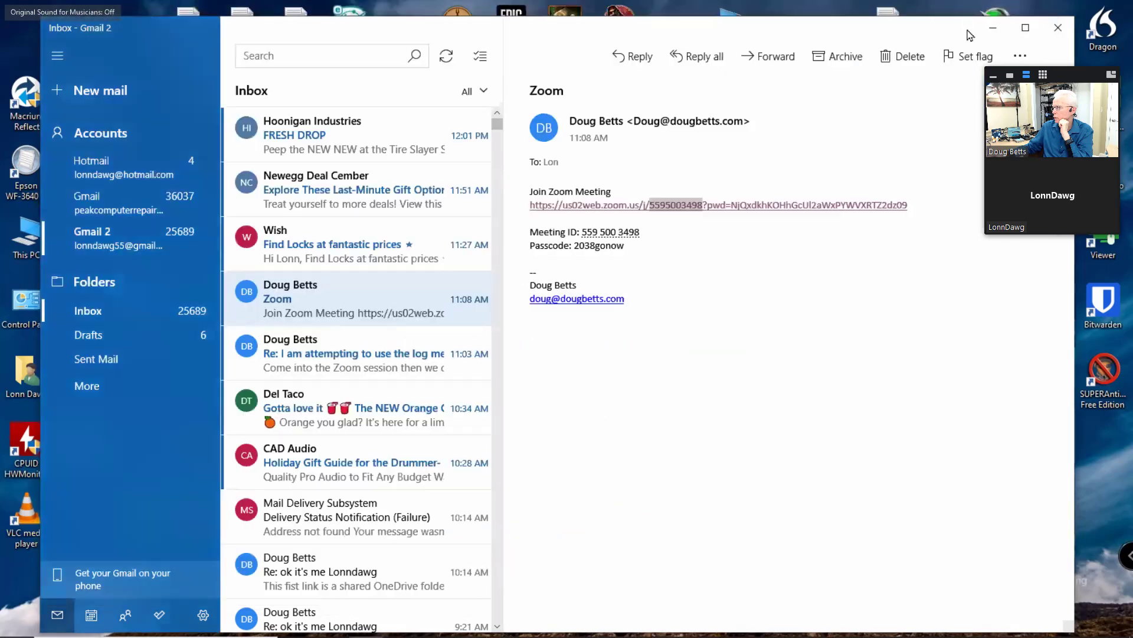
{"action": "left_click", "coordinate": [994, 33]}
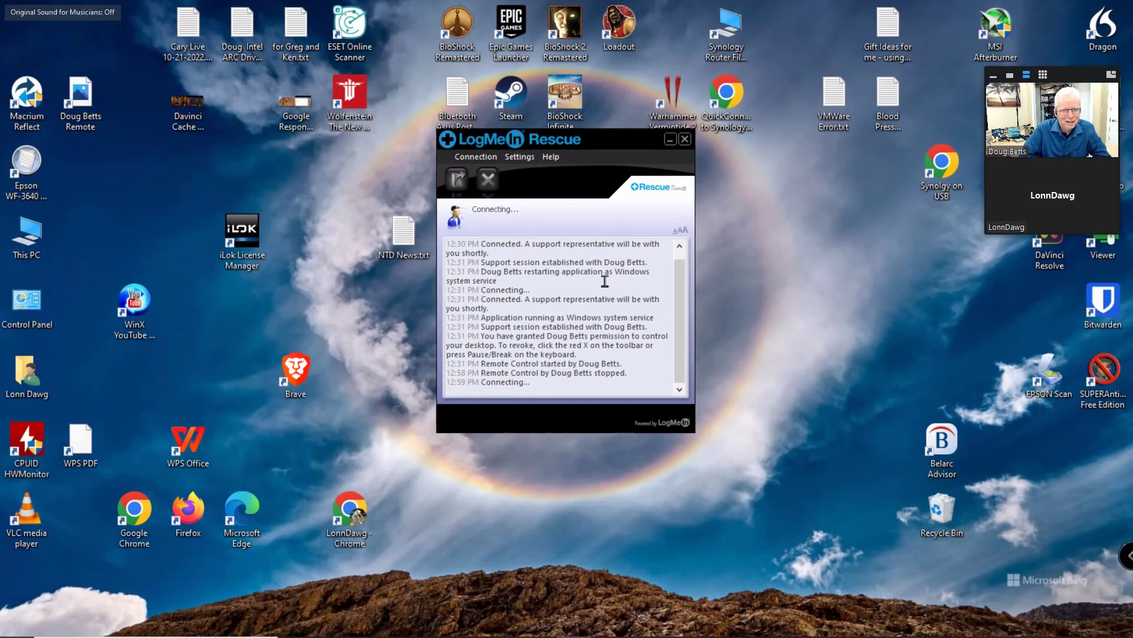
{"action": "left_click", "coordinate": [479, 157]}
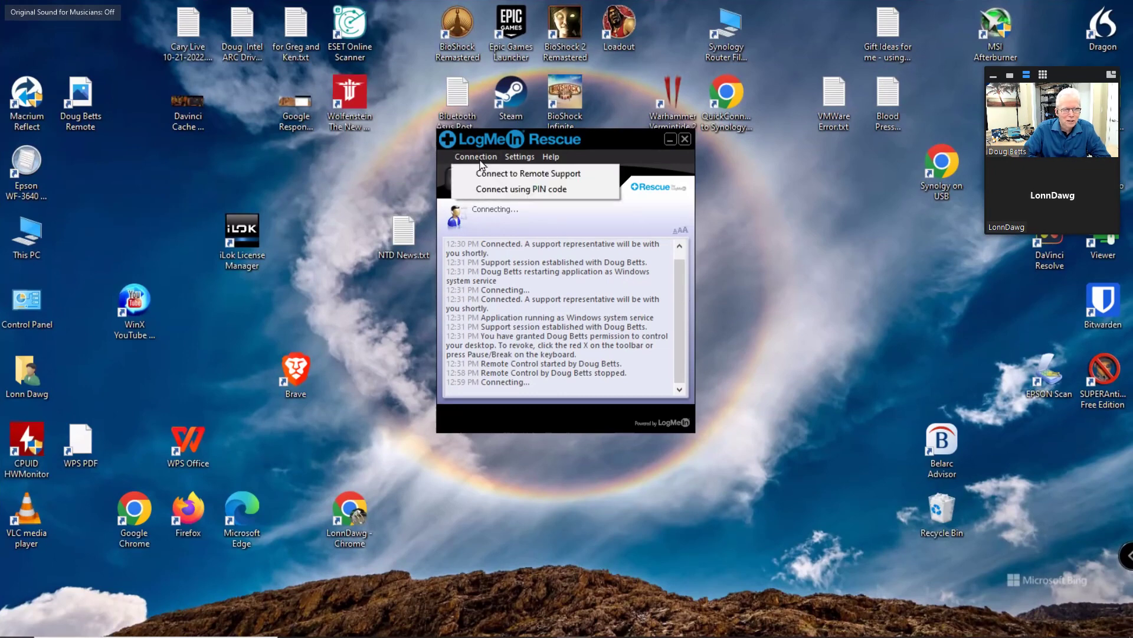
{"action": "left_click", "coordinate": [682, 139]}
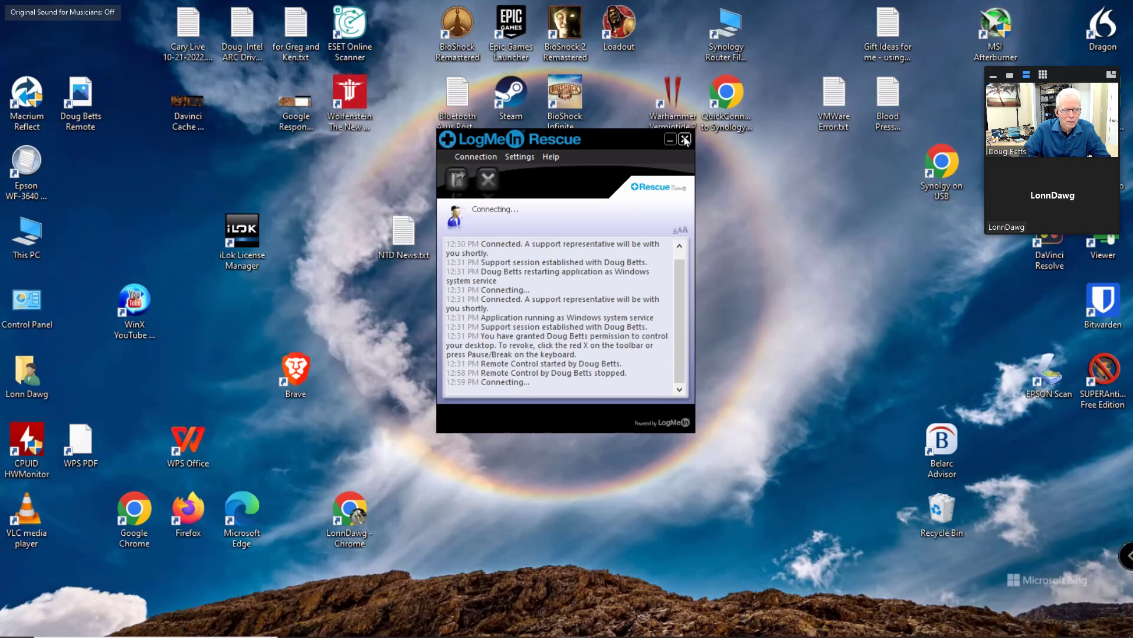
{"action": "left_click", "coordinate": [682, 142]}
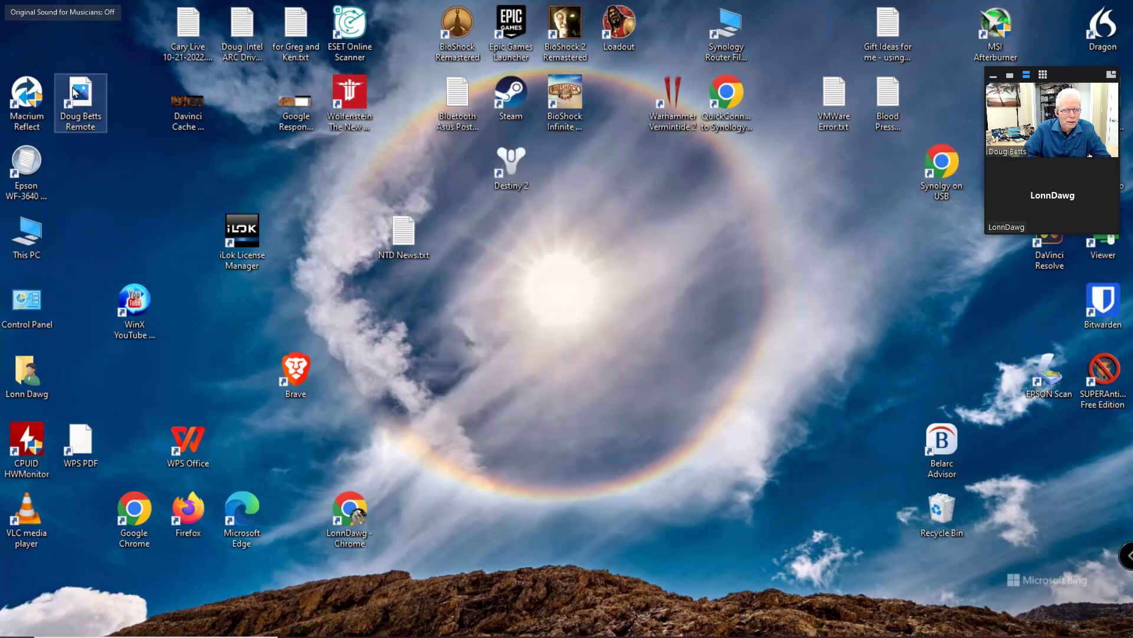
Try to open the technician's remote support shortcut on the desktop.
{"action": "left_click", "coordinate": [87, 116]}
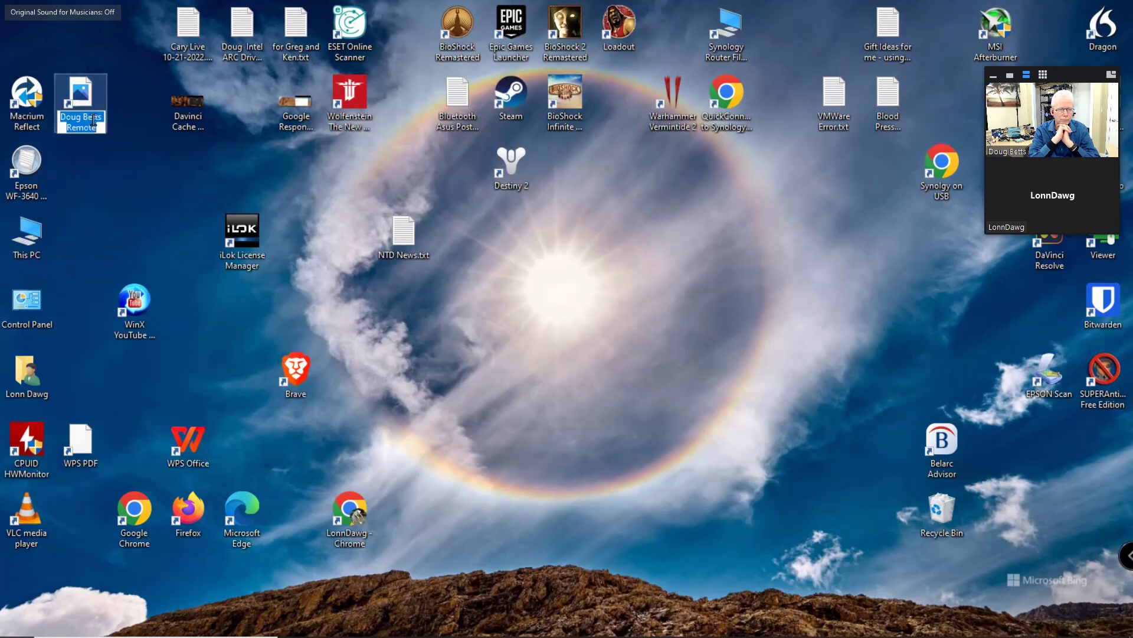
{"action": "right_click", "coordinate": [94, 98]}
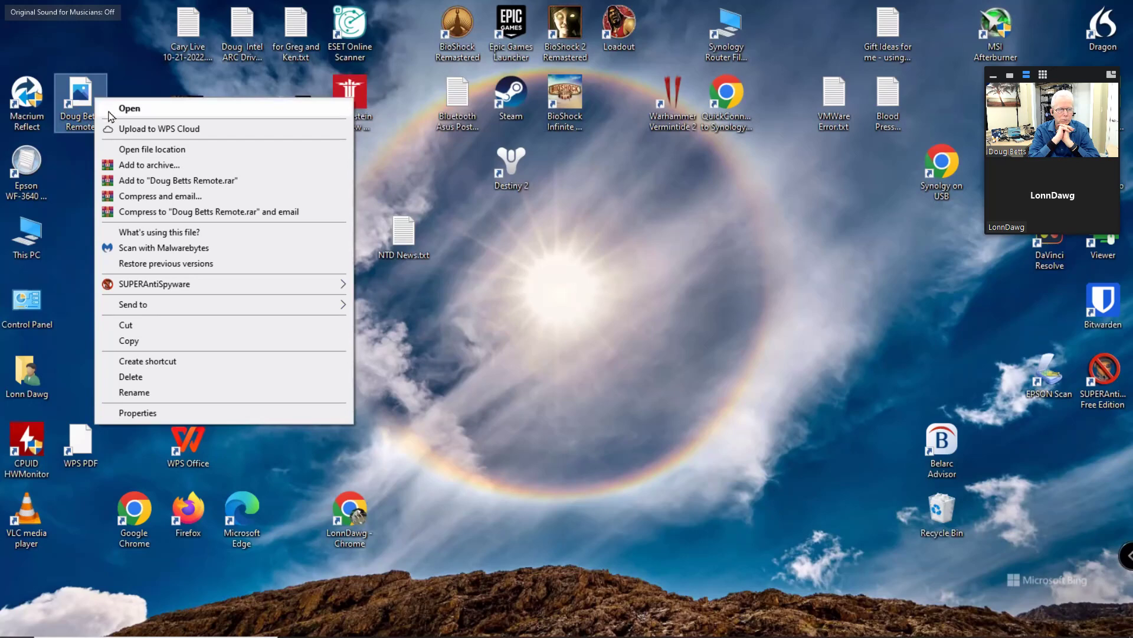
{"action": "left_click", "coordinate": [110, 112]}
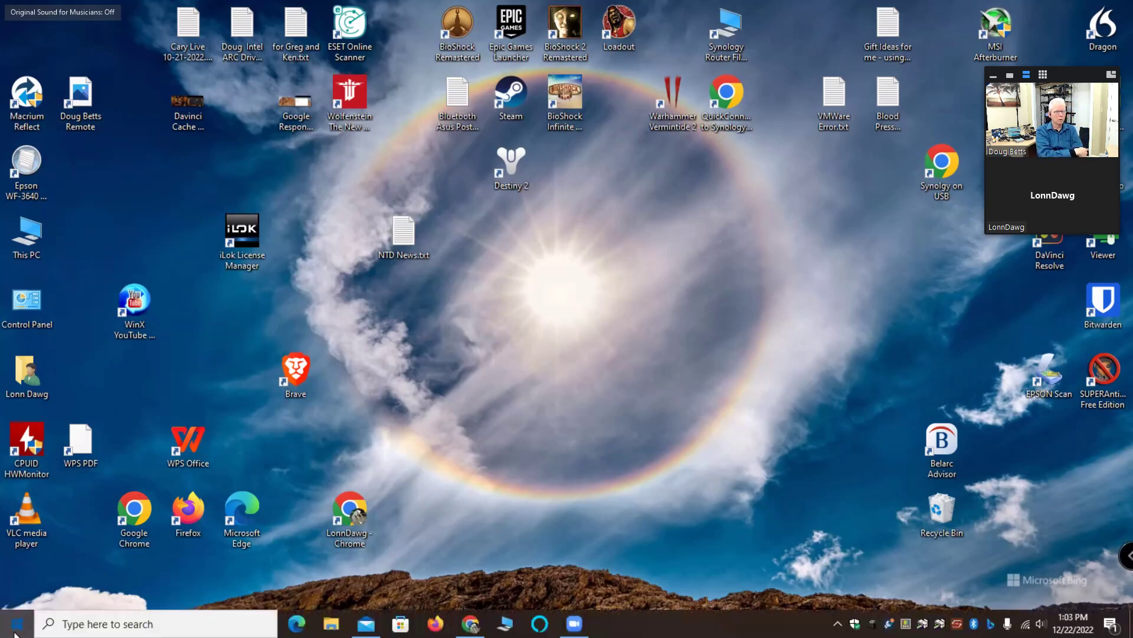
Restart the computer a second time.
{"action": "left_click", "coordinate": [17, 624]}
{"action": "left_click", "coordinate": [37, 592]}
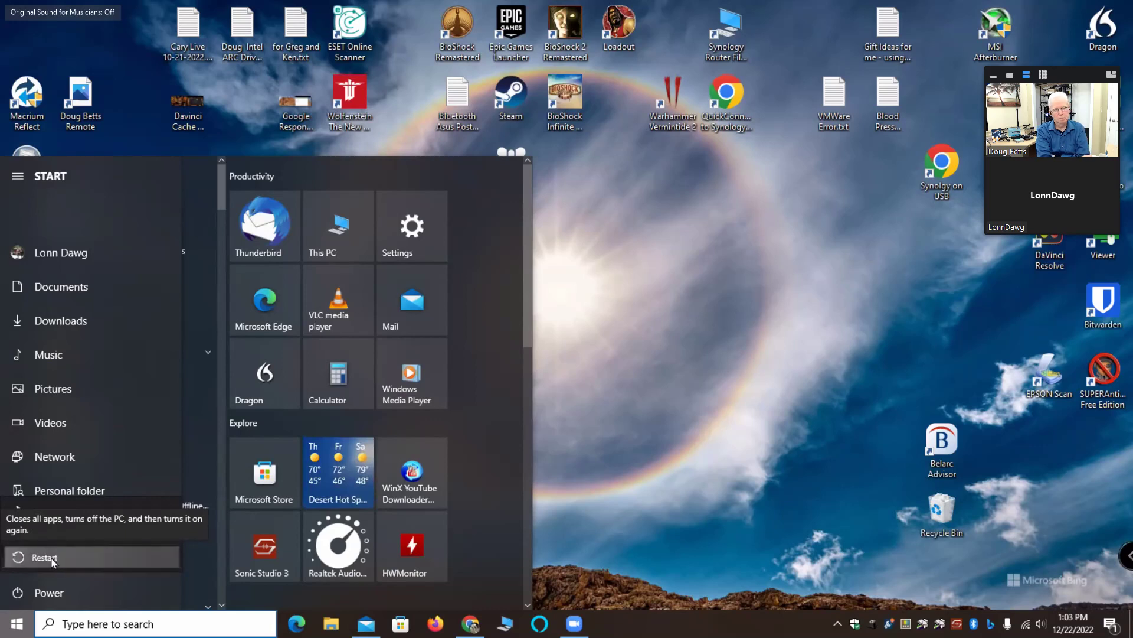
{"action": "left_click", "coordinate": [51, 559]}
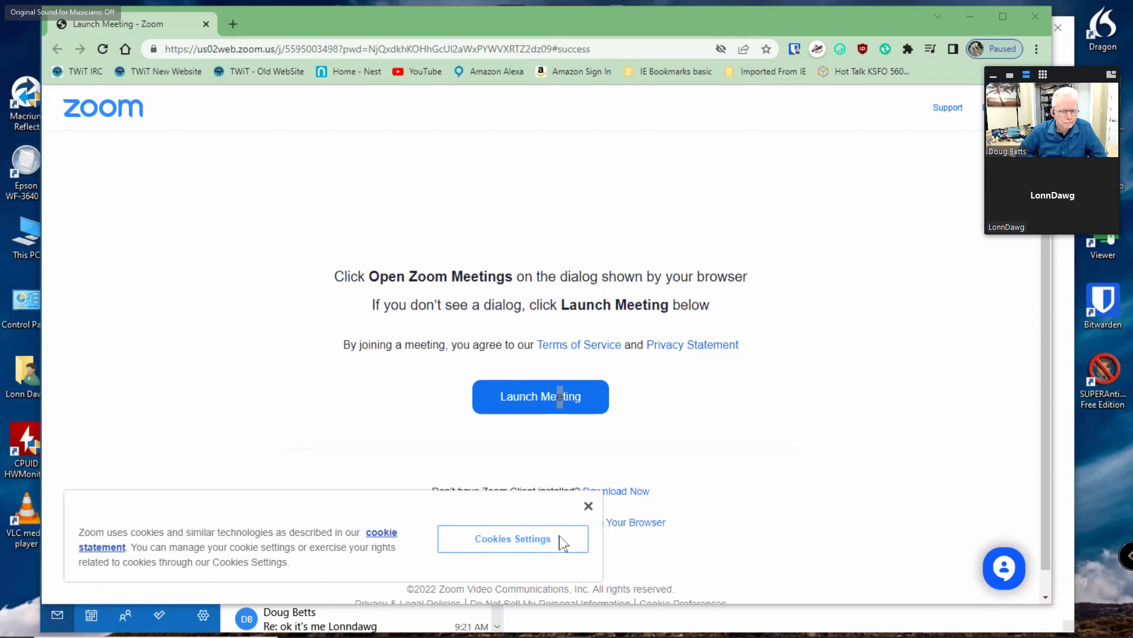
Dismiss the cookie notice on the Zoom page, and minimize the browser and Mail windows.
{"action": "left_click", "coordinate": [588, 506]}
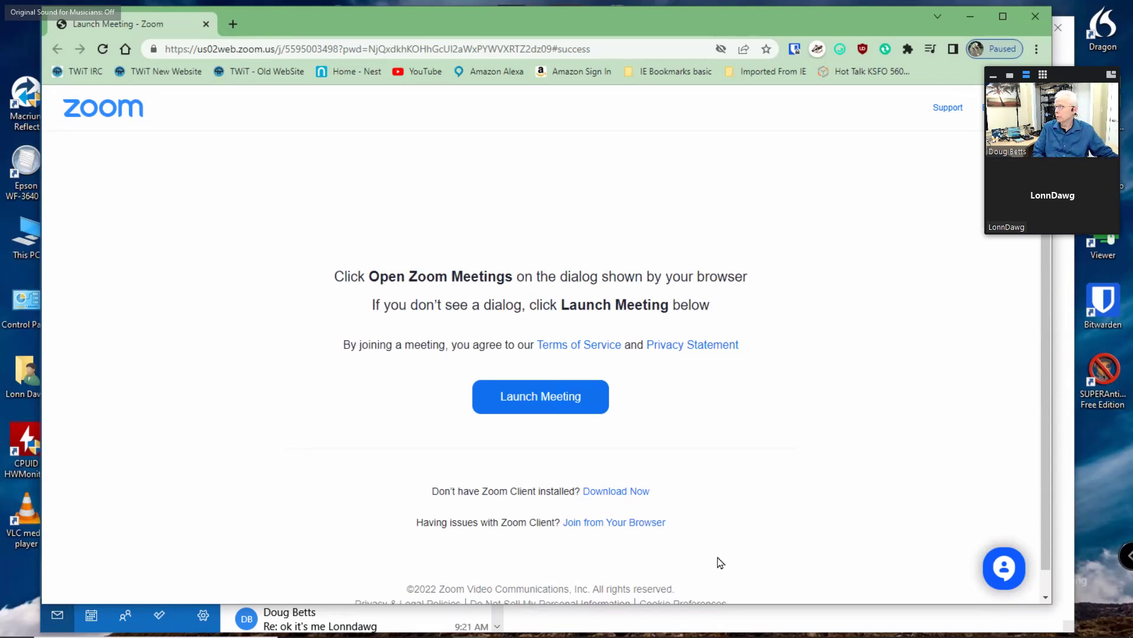
{"action": "left_click", "coordinate": [973, 20]}
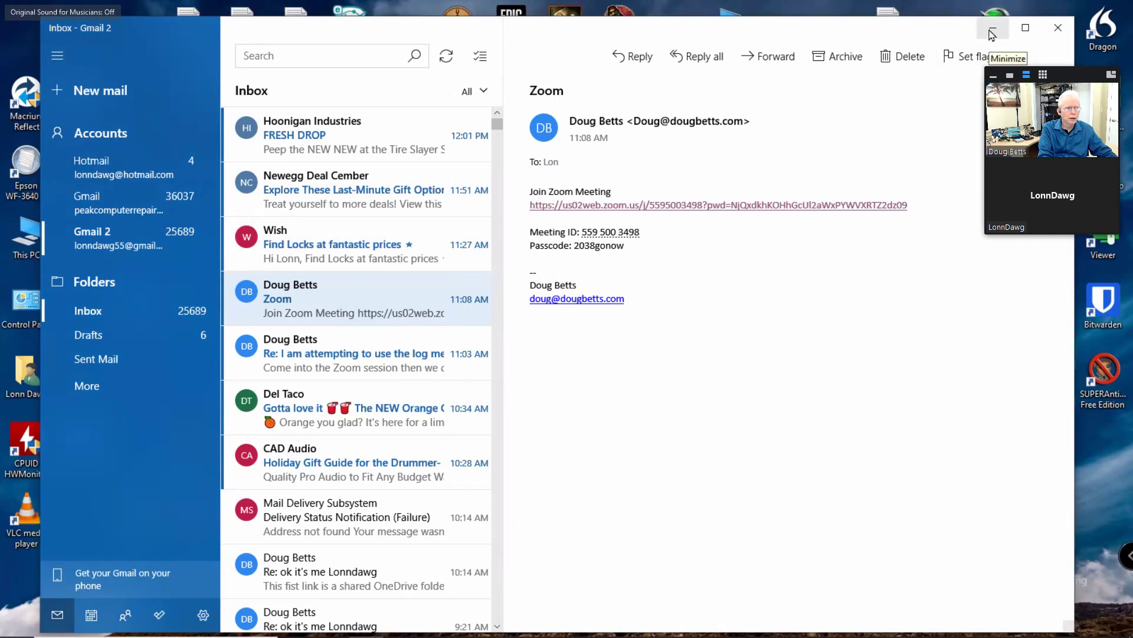
{"action": "left_click", "coordinate": [992, 30]}
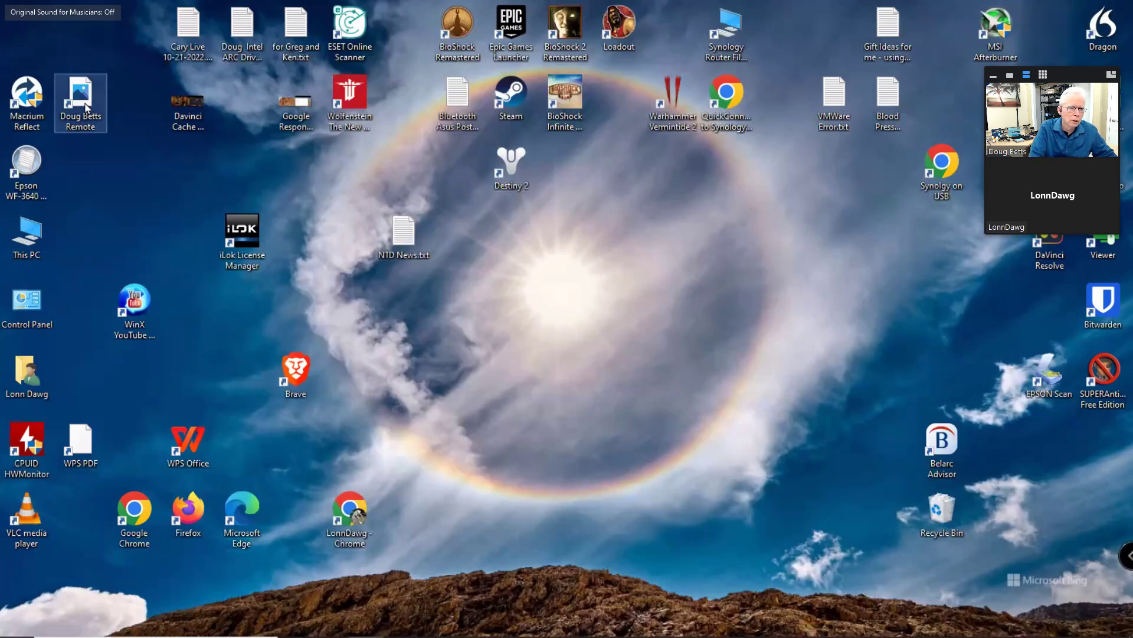
Open the technician's remote support shortcut on the desktop again.
{"action": "left_click", "coordinate": [89, 129]}
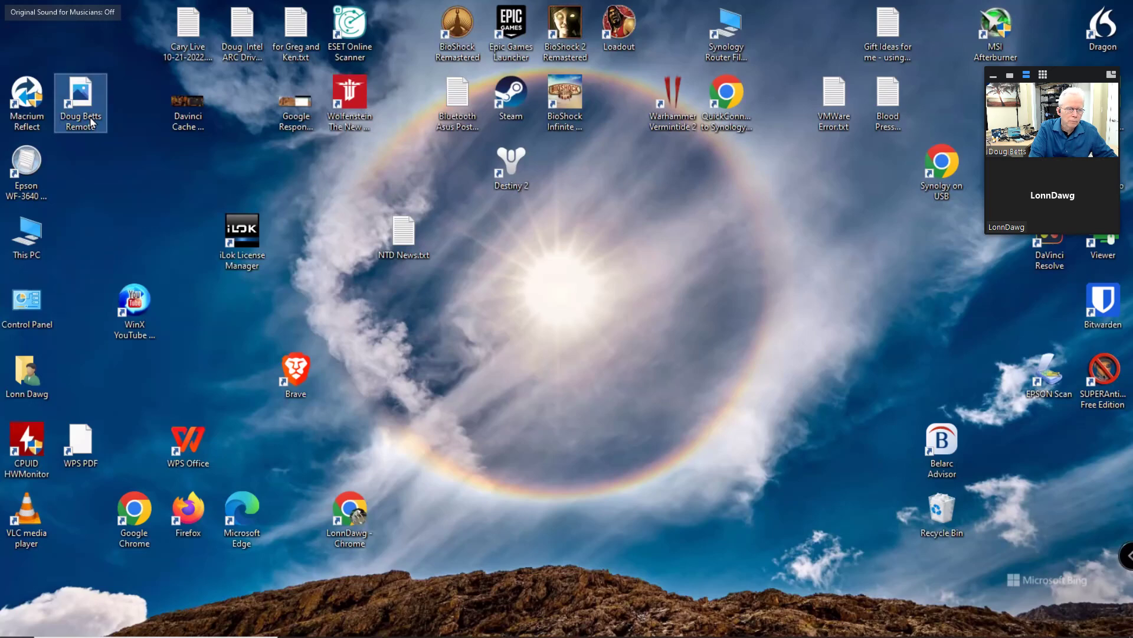
{"action": "right_click", "coordinate": [92, 121]}
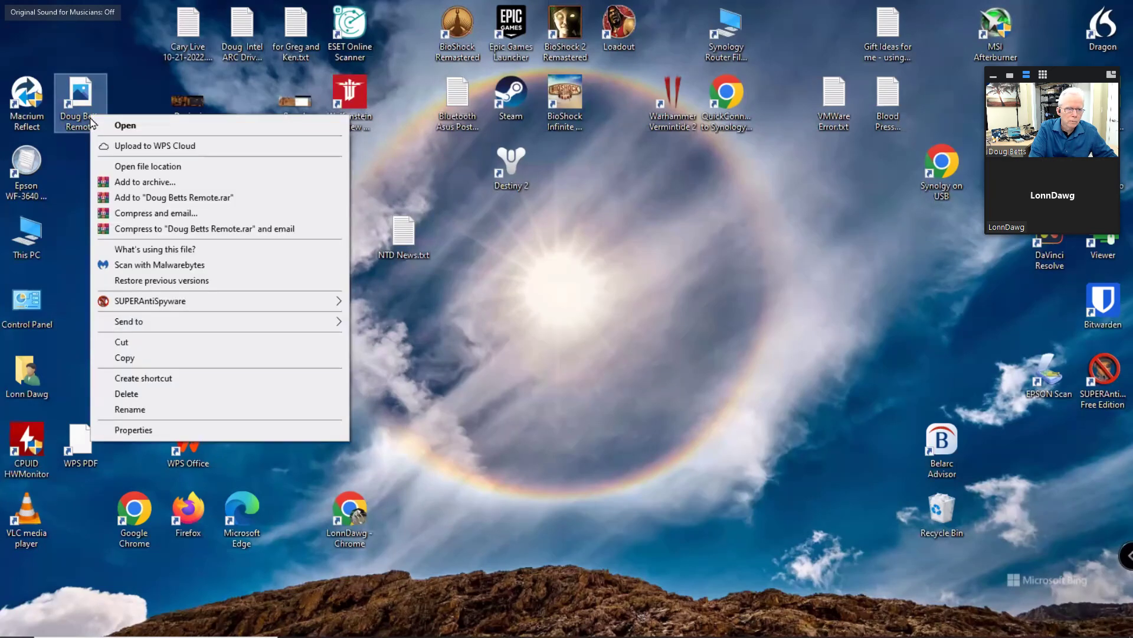
{"action": "left_click", "coordinate": [121, 125]}
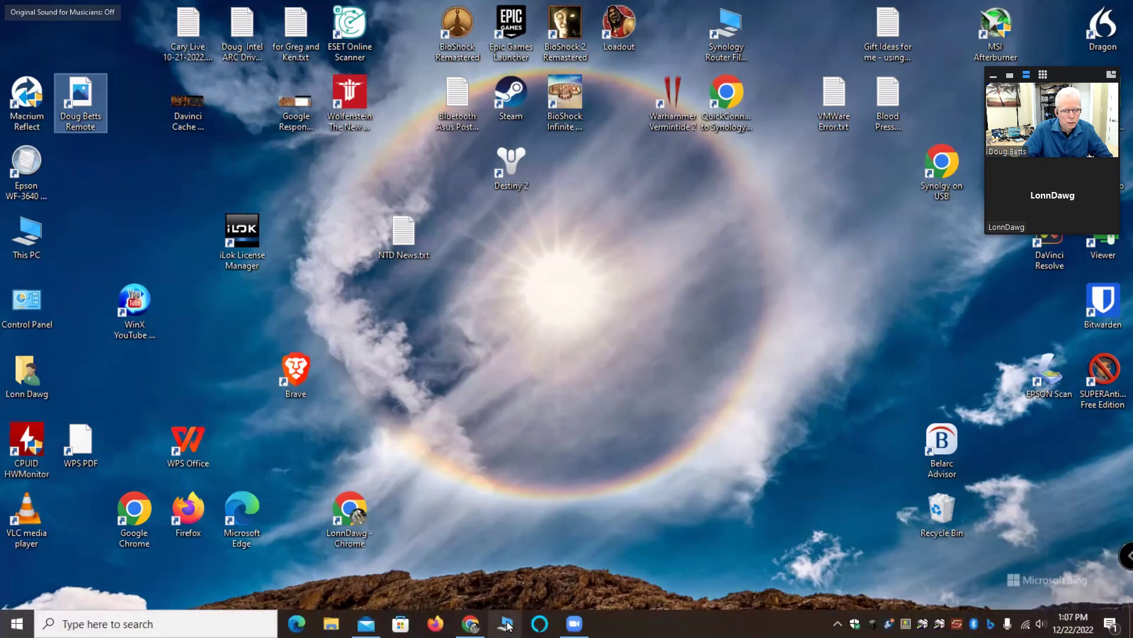
Browse from This PC to the Users folder on Local Disk (C:) and try to open the user's profile folder.
{"action": "left_click", "coordinate": [506, 625]}
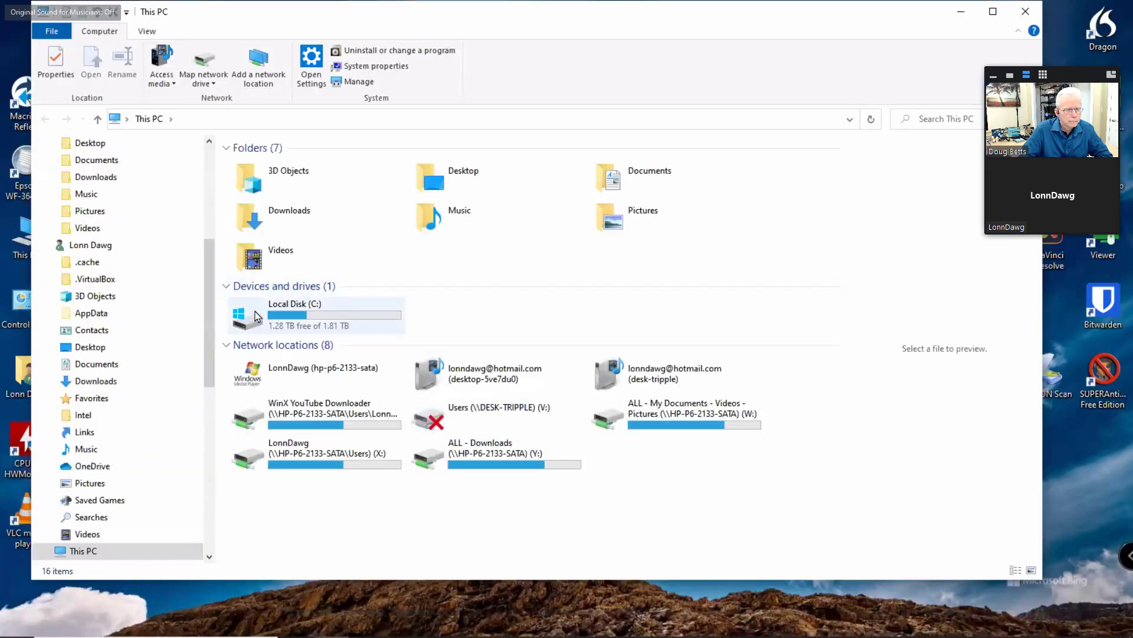
{"action": "double_click", "coordinate": [246, 321]}
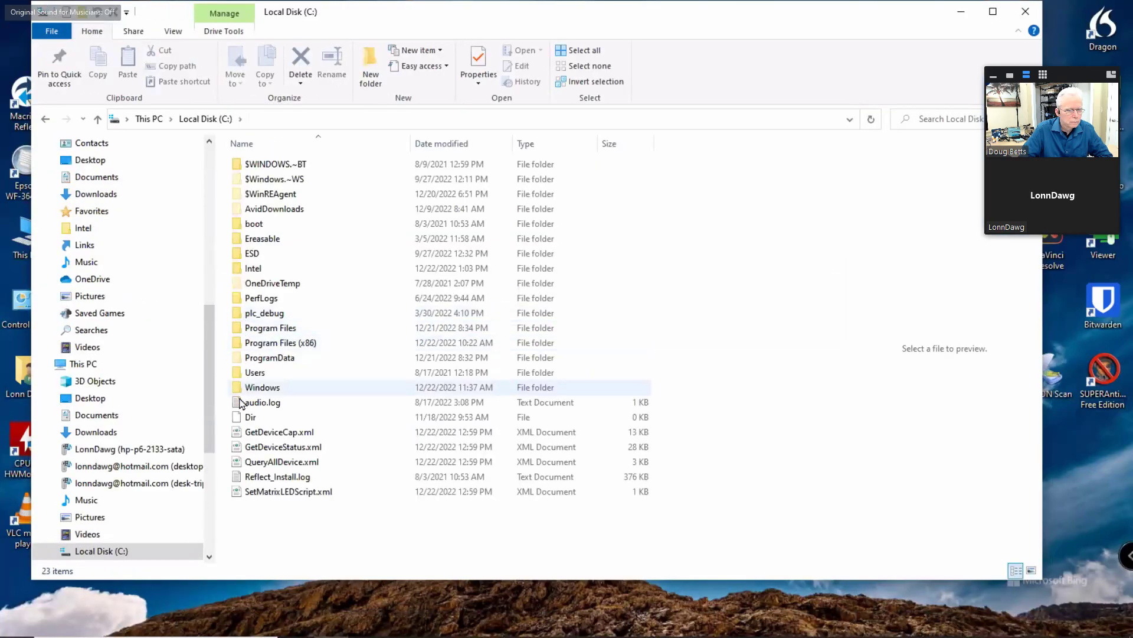
{"action": "double_click", "coordinate": [244, 373]}
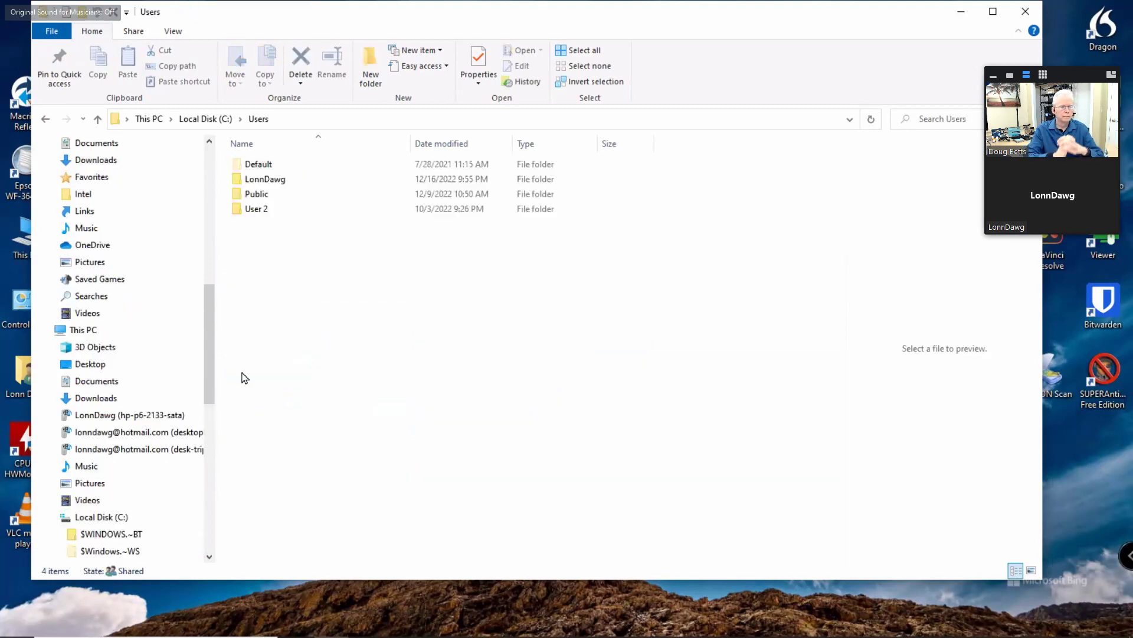
{"action": "double_click", "coordinate": [262, 180]}
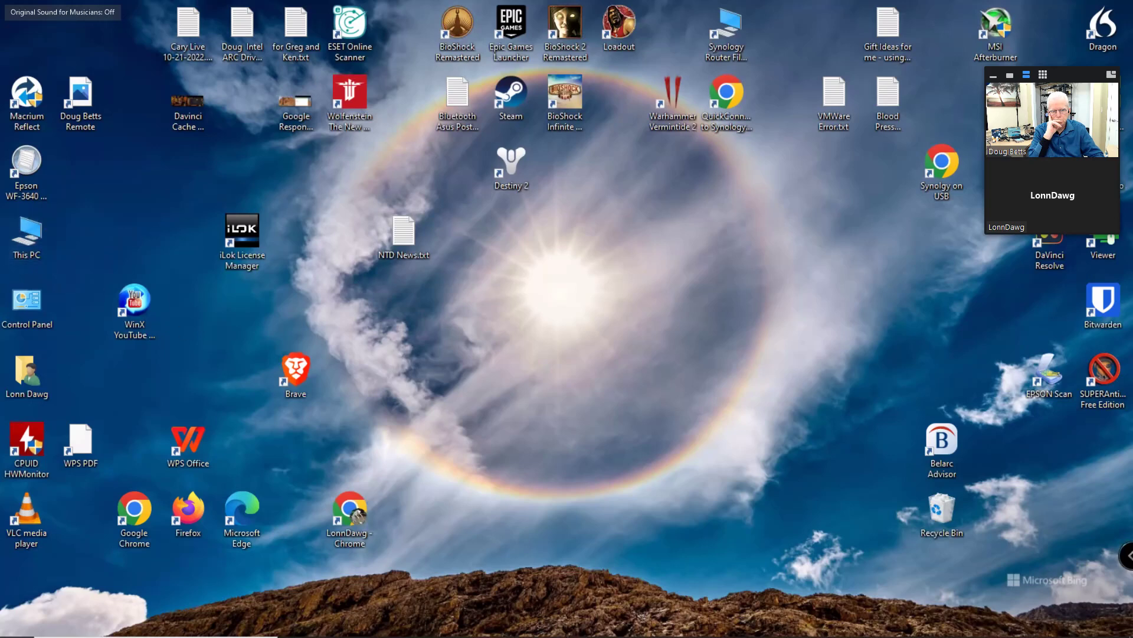
Reopen This PC and repeat the attempt to open the user's profile folder under C:\Users.
{"action": "mouse_move", "coordinate": [562, 623]}
{"action": "left_click", "coordinate": [508, 625]}
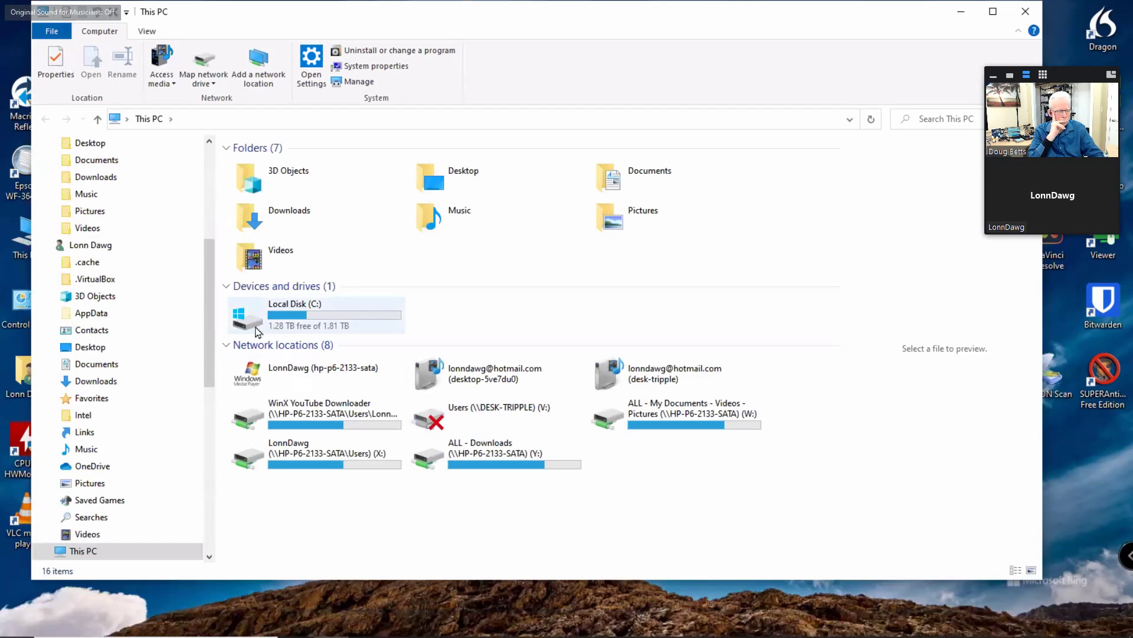
{"action": "double_click", "coordinate": [258, 330]}
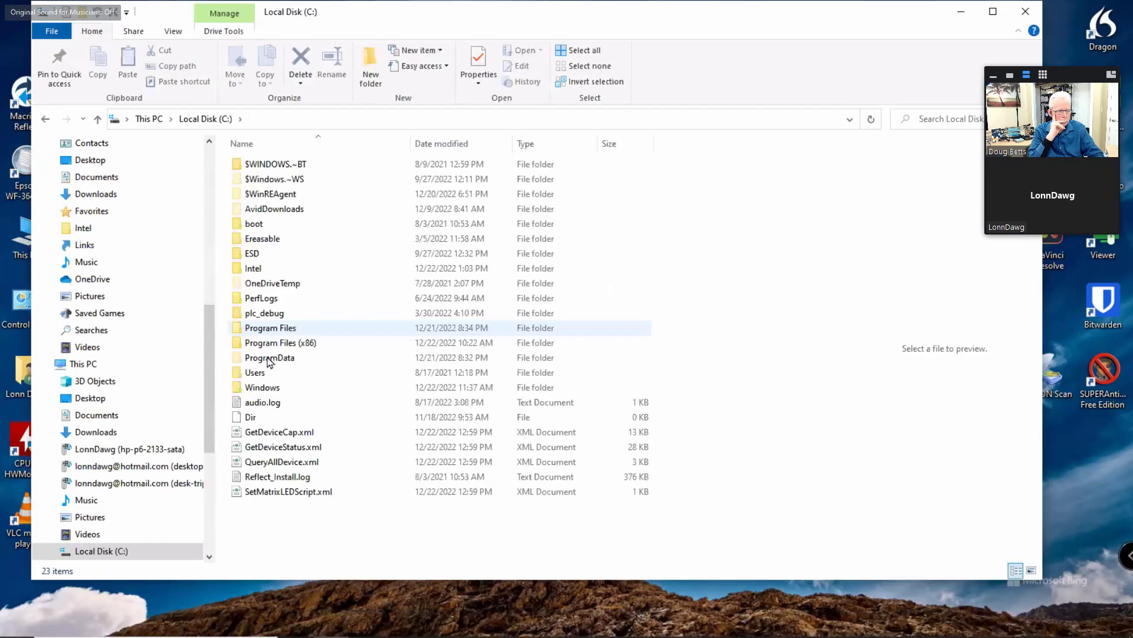
{"action": "double_click", "coordinate": [239, 374]}
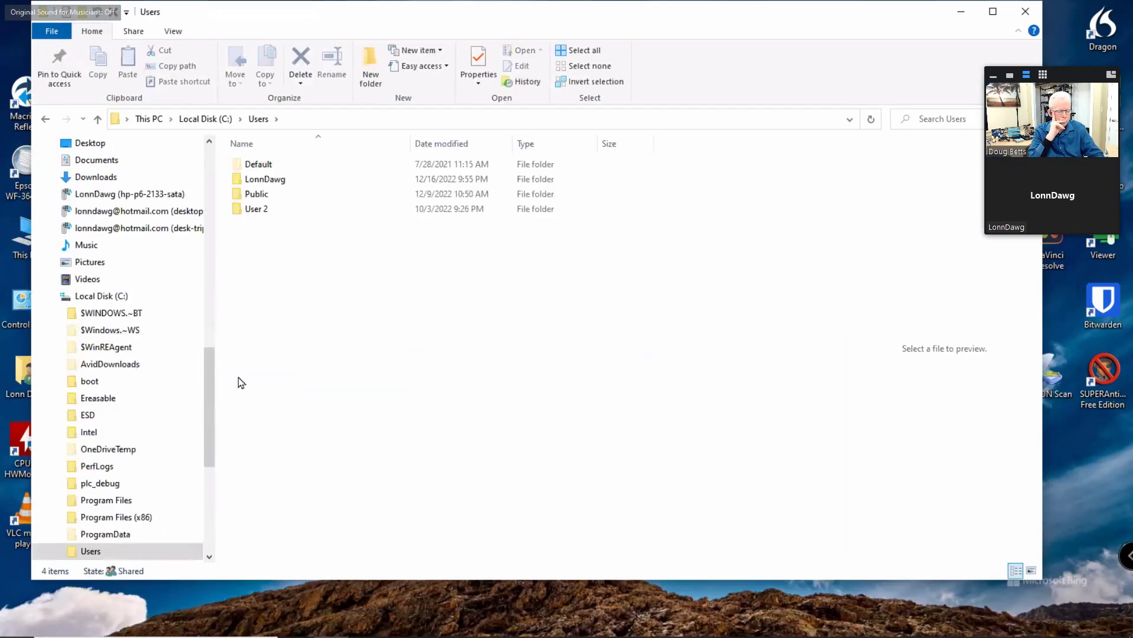
{"action": "double_click", "coordinate": [240, 182]}
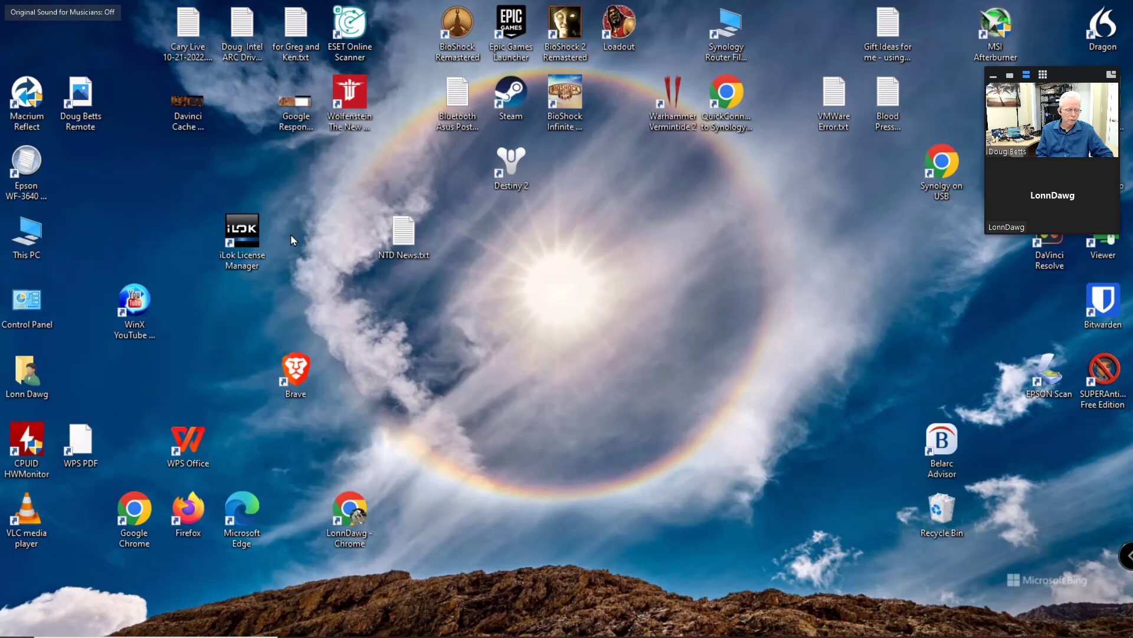
Open the root of the C: drive by running the path c:\ from the Run dialog.
{"action": "key", "text": "super+r"}
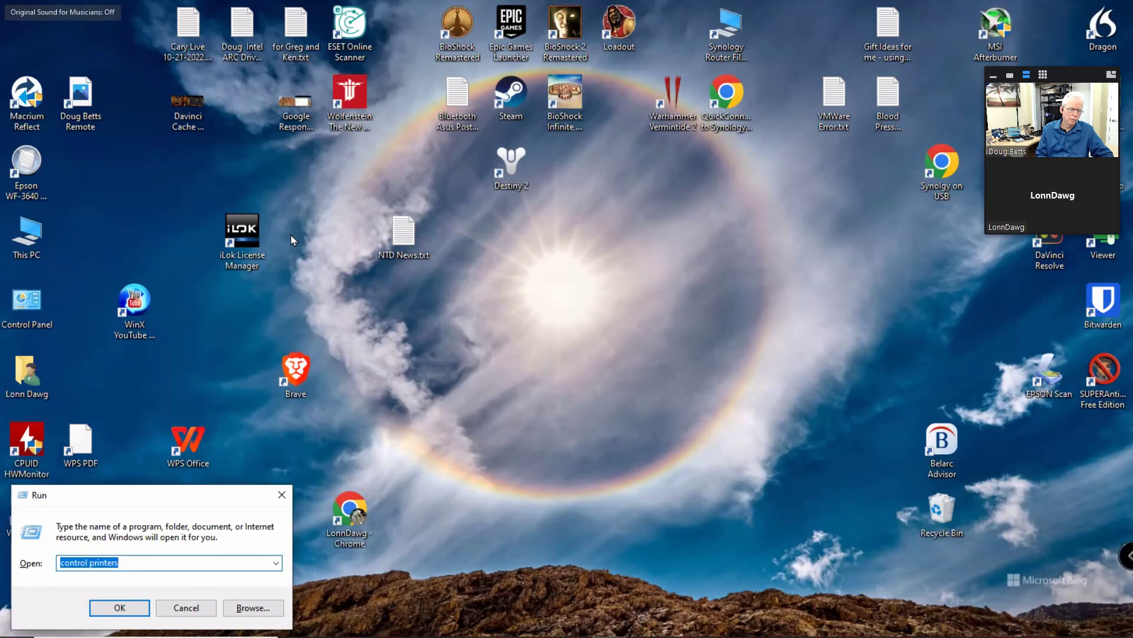
{"action": "type", "text": "c"}
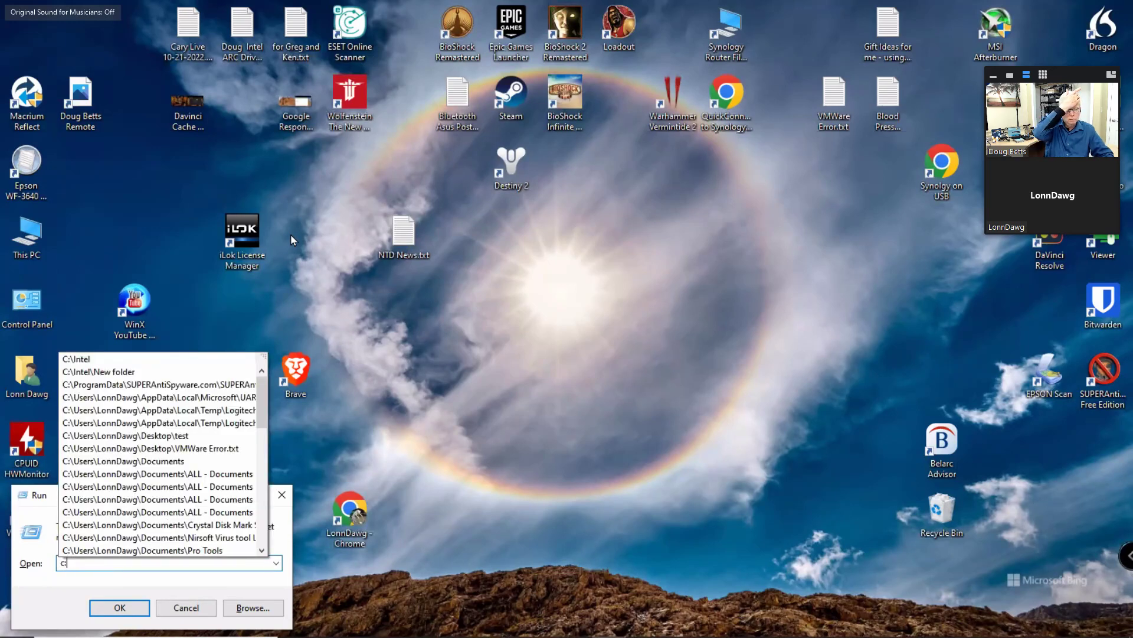
{"action": "type", "text": "://"}
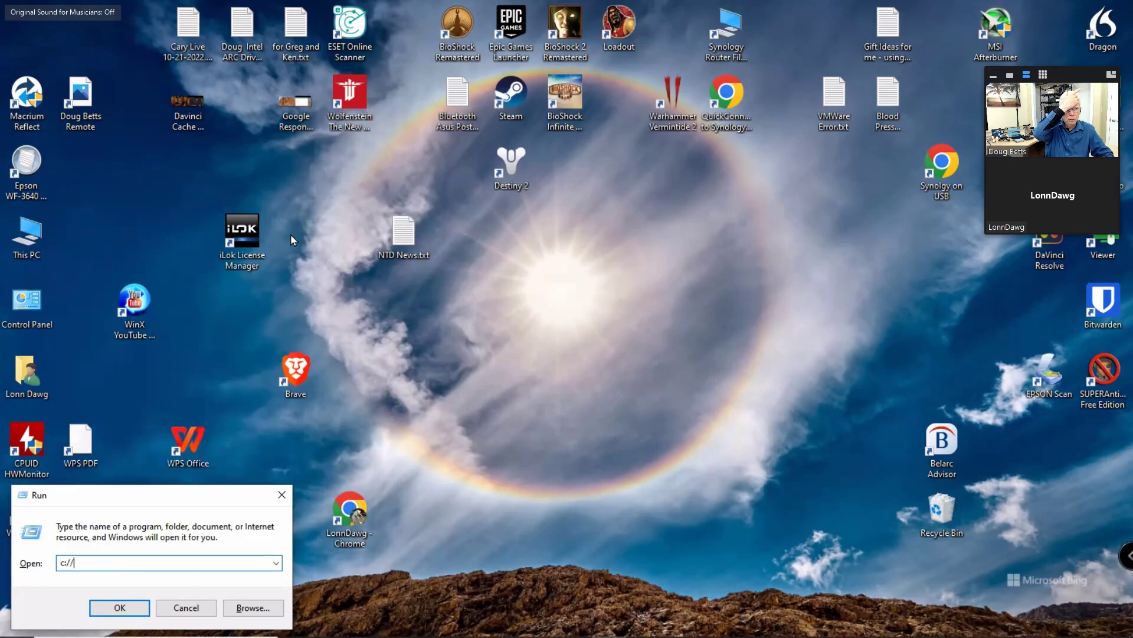
{"action": "key", "text": "BackSpace"}
{"action": "key", "text": "BackSpace"}
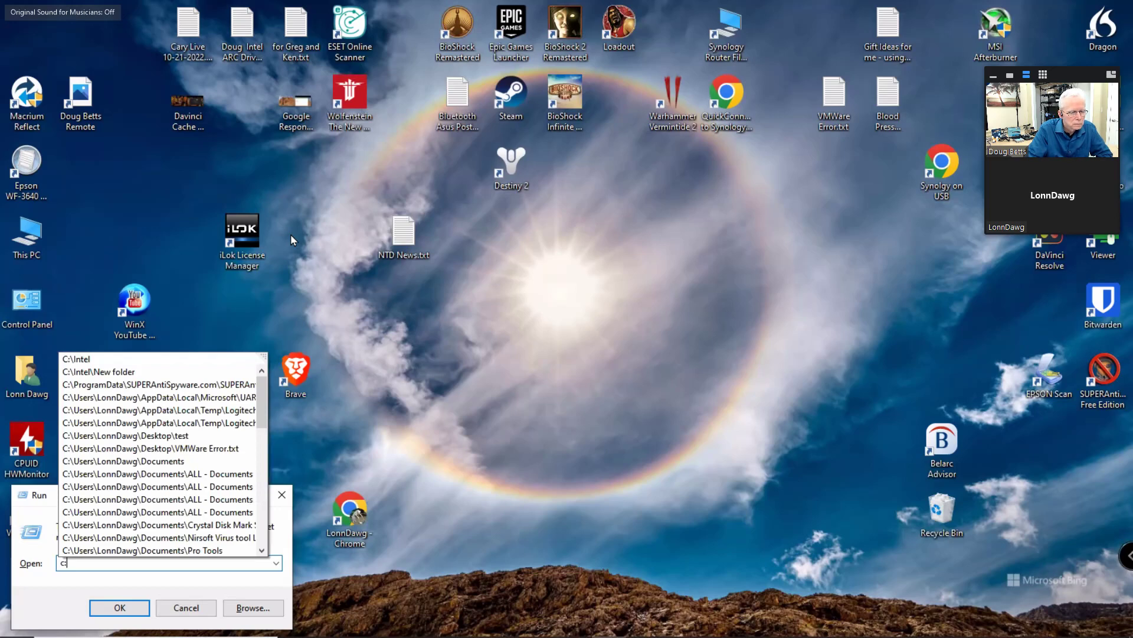
{"action": "type", "text": "\\"}
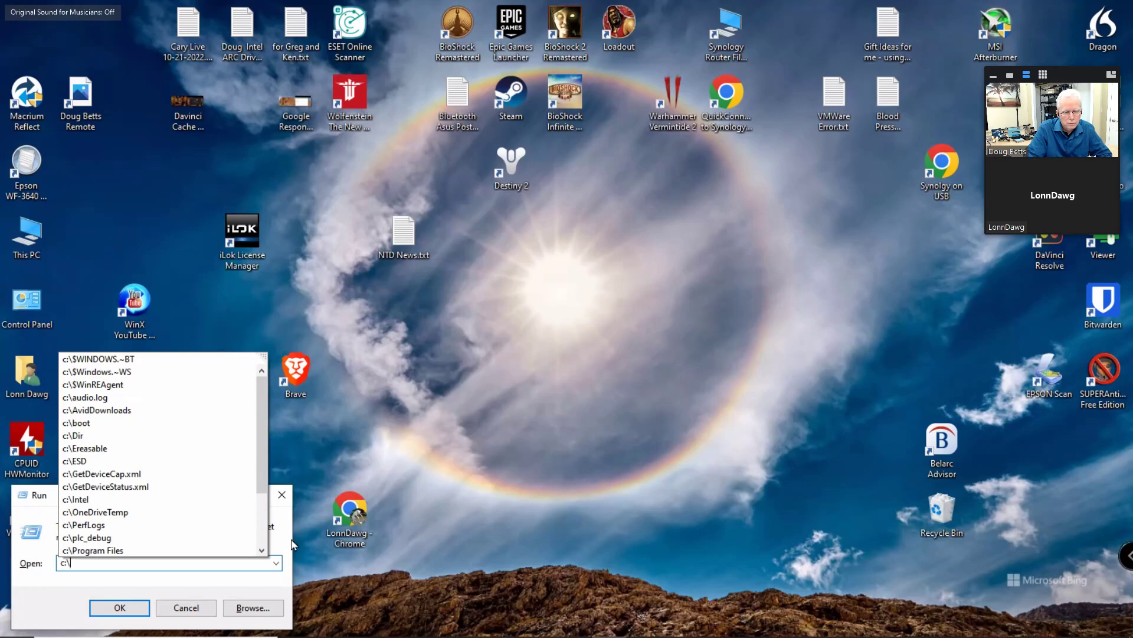
{"action": "left_click", "coordinate": [128, 612]}
{"action": "left_click", "coordinate": [124, 608]}
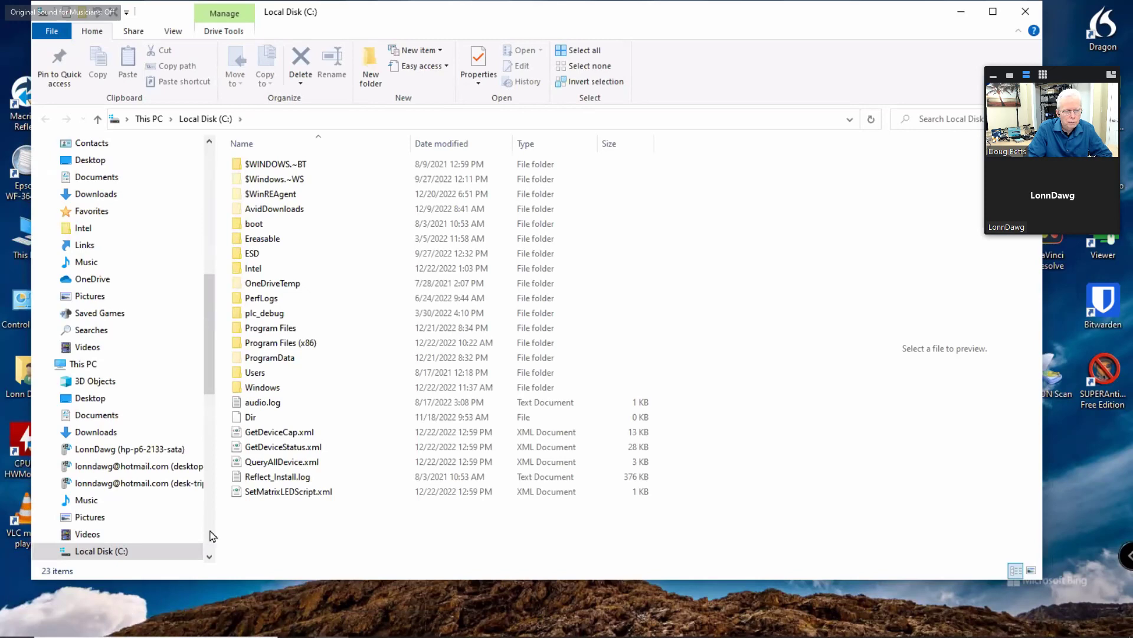
Open the Users folder on the C: drive and try to open a user folder inside it.
{"action": "left_click", "coordinate": [237, 378]}
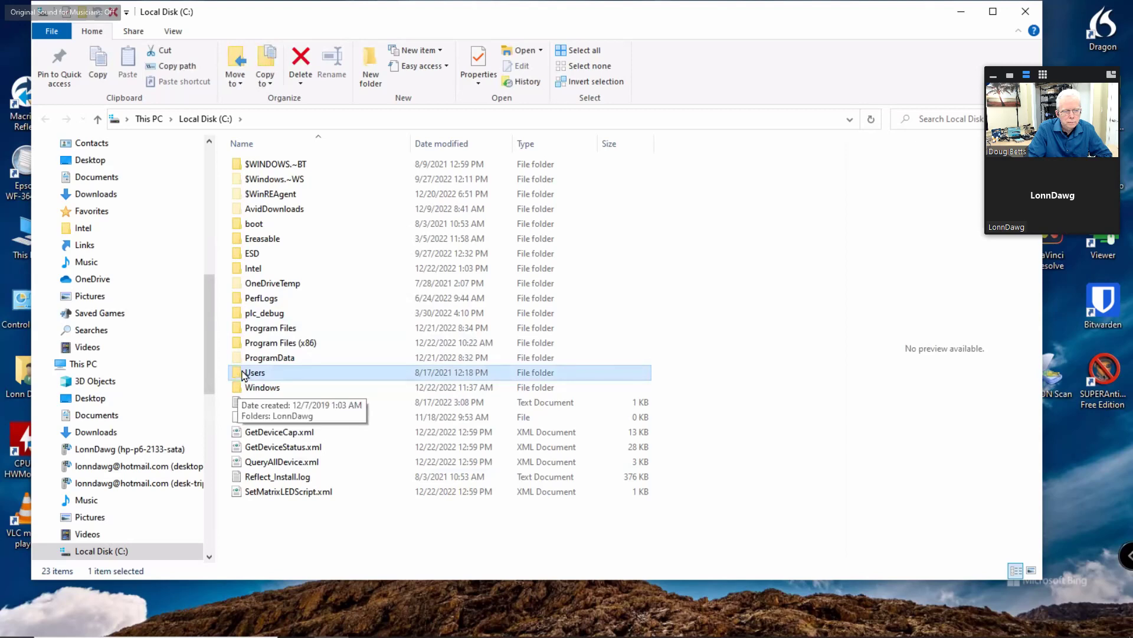
{"action": "double_click", "coordinate": [246, 375]}
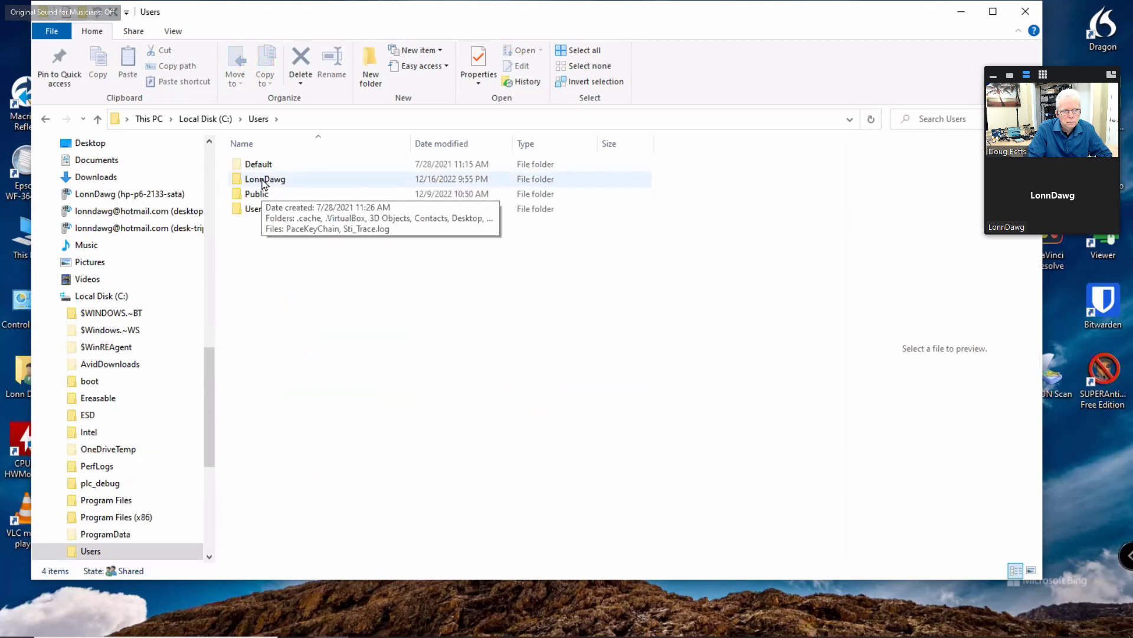
{"action": "double_click", "coordinate": [240, 199]}
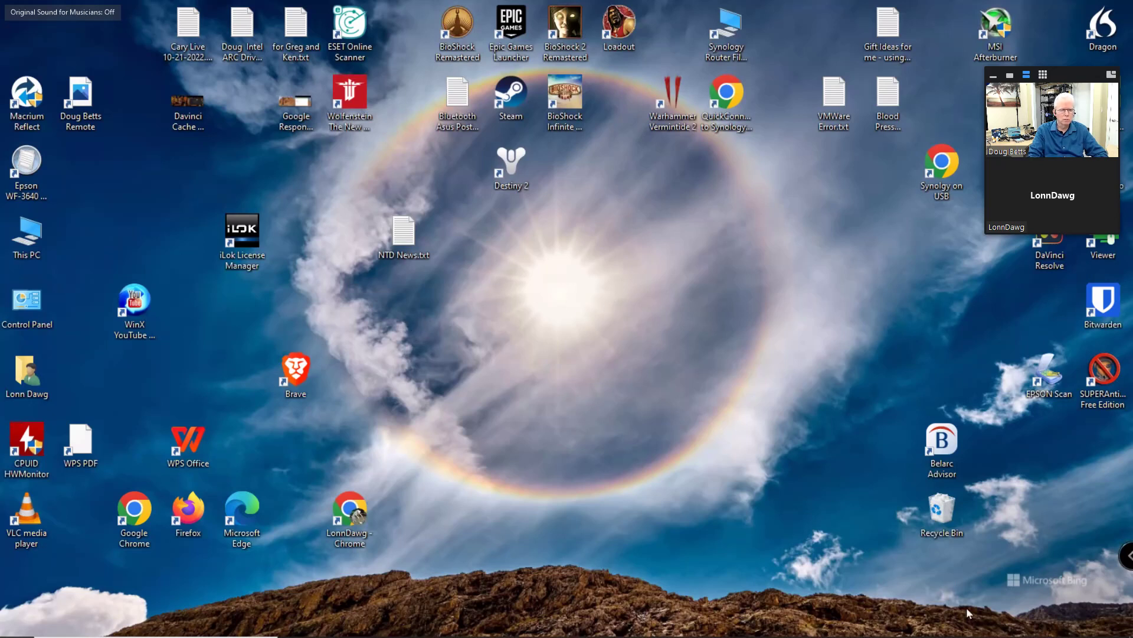
Turn off Run at startup in the PowerToys general settings and close the settings window.
{"action": "mouse_move", "coordinate": [968, 628]}
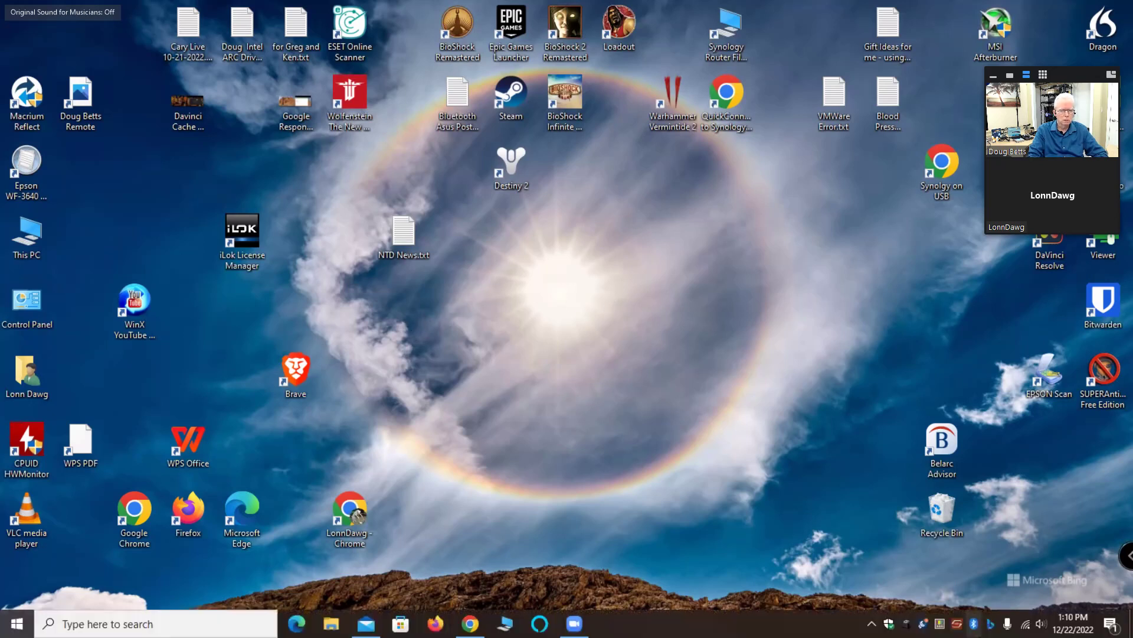
{"action": "right_click", "coordinate": [944, 624]}
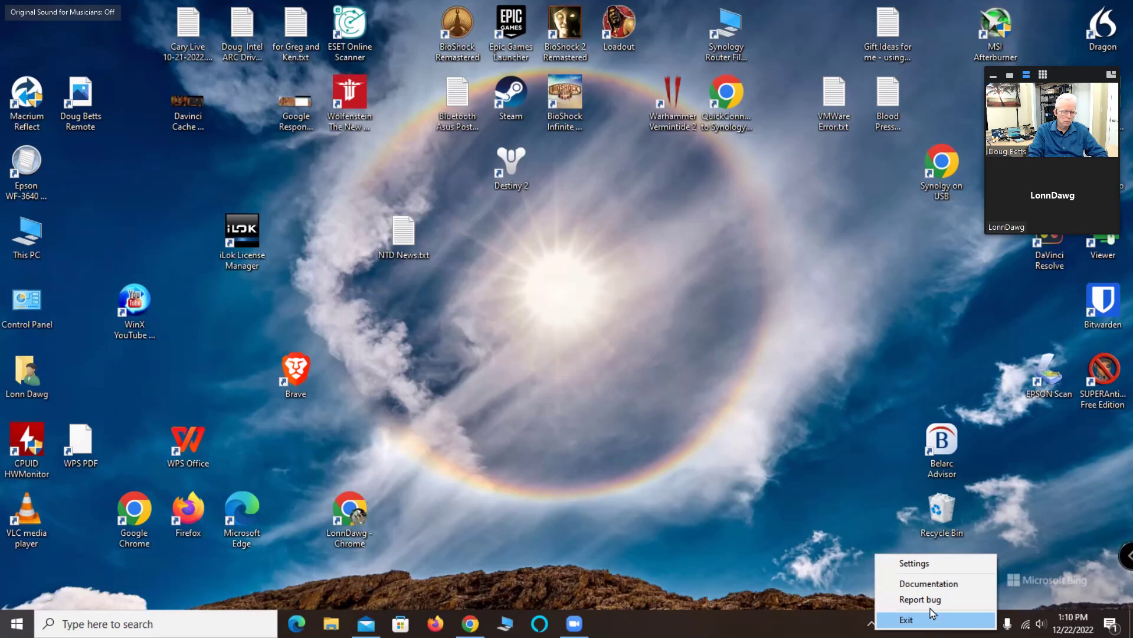
{"action": "left_click", "coordinate": [929, 564]}
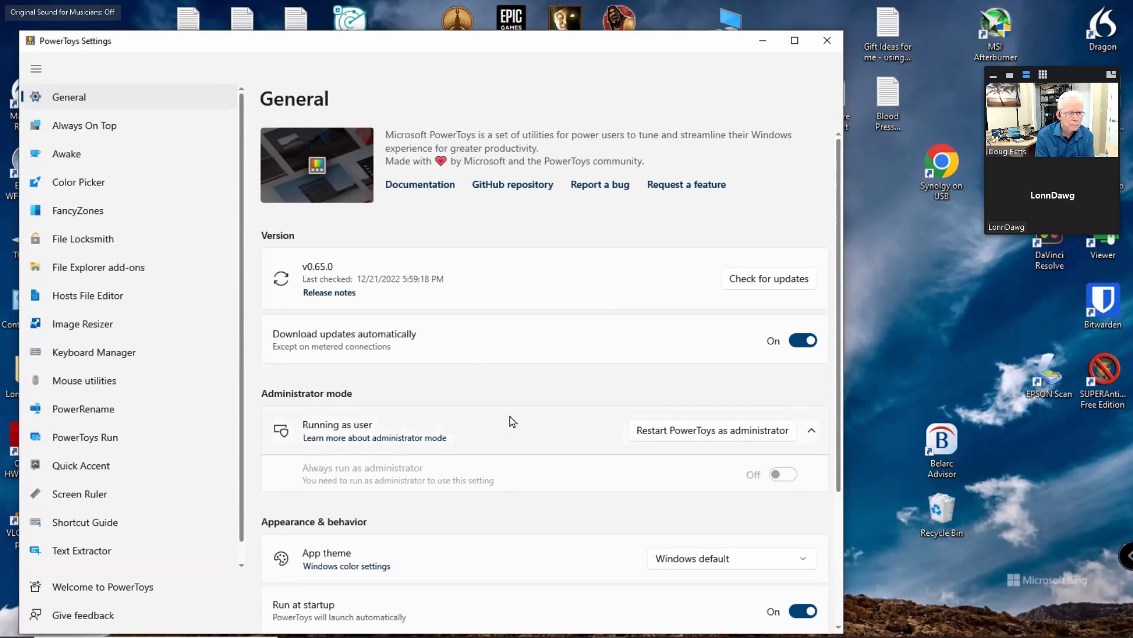
{"action": "scroll", "coordinate": [512, 421], "scroll_direction": "down", "scroll_amount": 2}
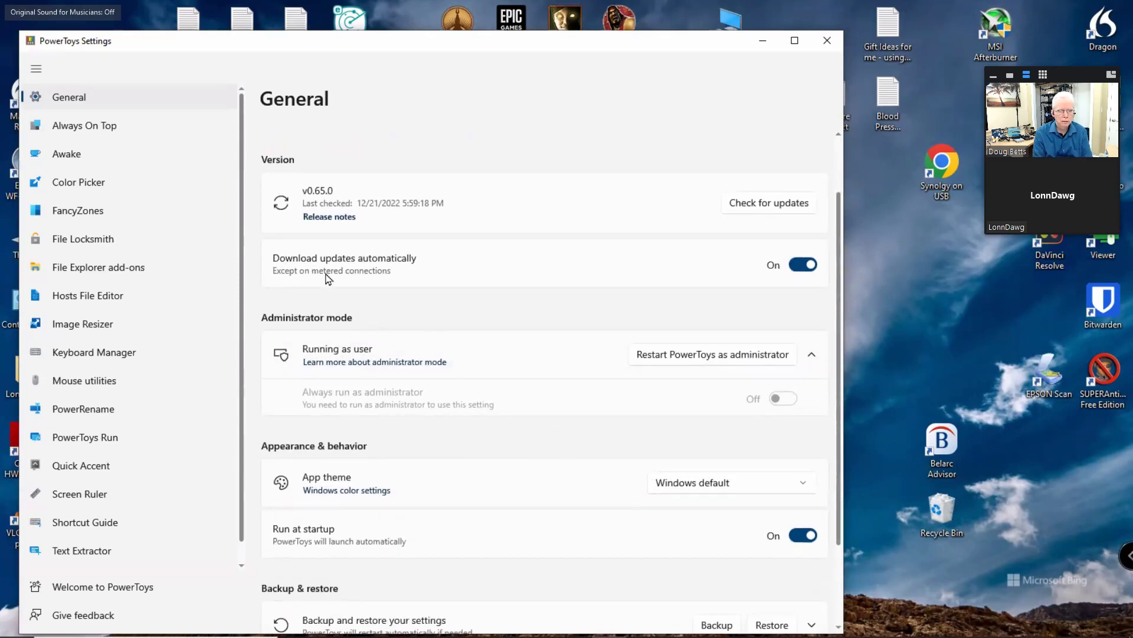
{"action": "scroll", "coordinate": [481, 348], "scroll_direction": "down", "scroll_amount": 2}
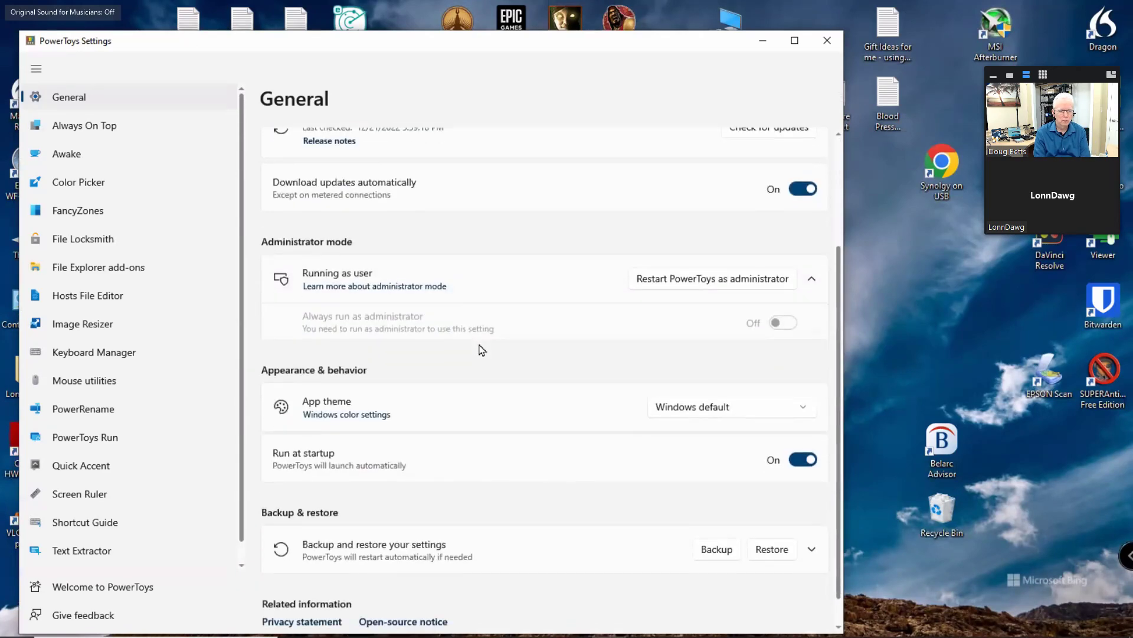
{"action": "scroll", "coordinate": [481, 350], "scroll_direction": "down", "scroll_amount": 1}
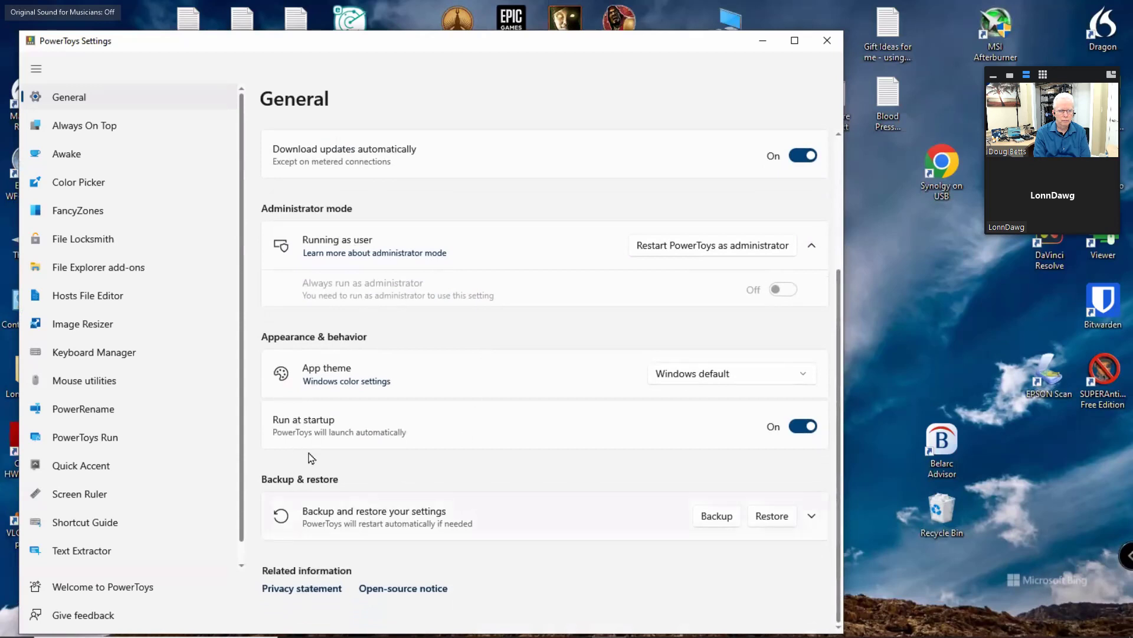
{"action": "left_click", "coordinate": [798, 428]}
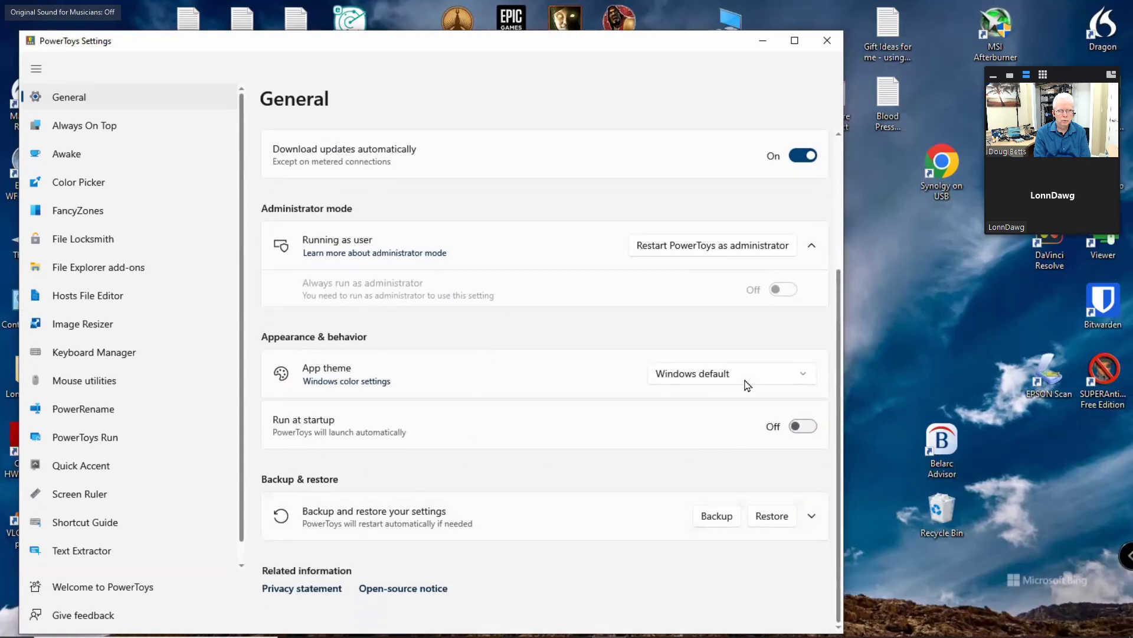
{"action": "left_click", "coordinate": [827, 41]}
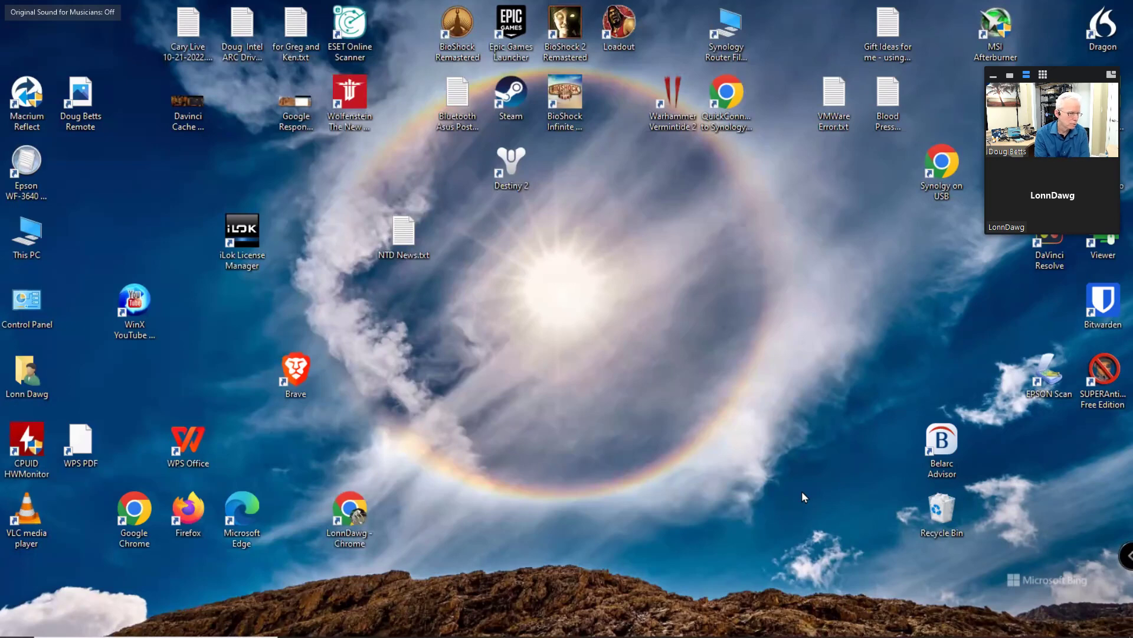
Open Task Manager and view the list of running processes.
{"action": "mouse_move", "coordinate": [588, 636]}
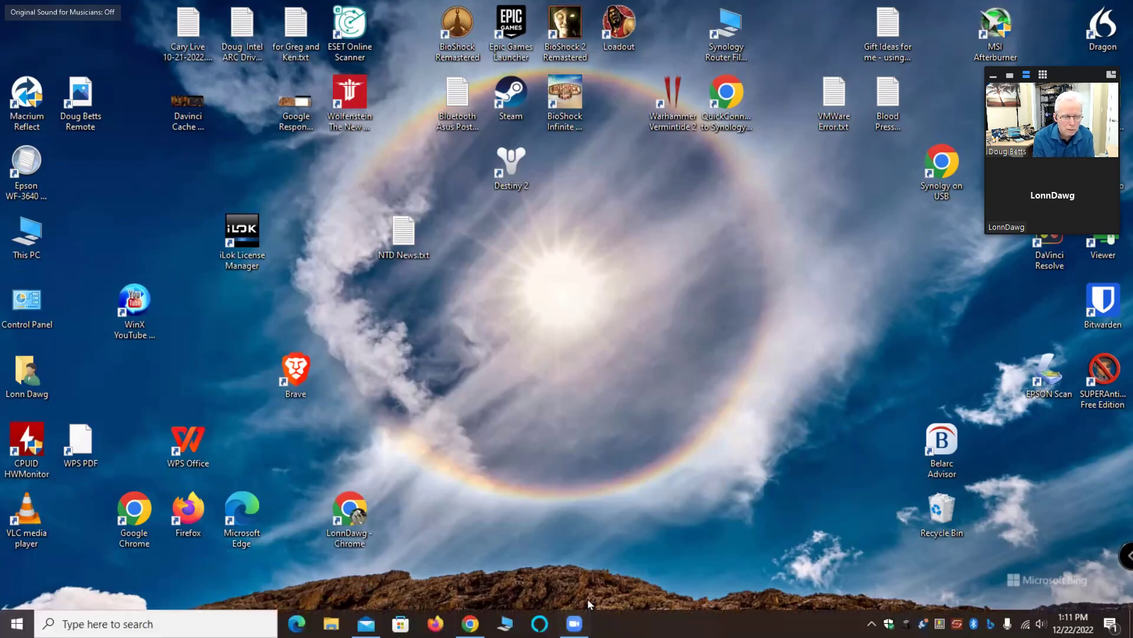
{"action": "right_click", "coordinate": [669, 632]}
{"action": "left_click", "coordinate": [681, 561]}
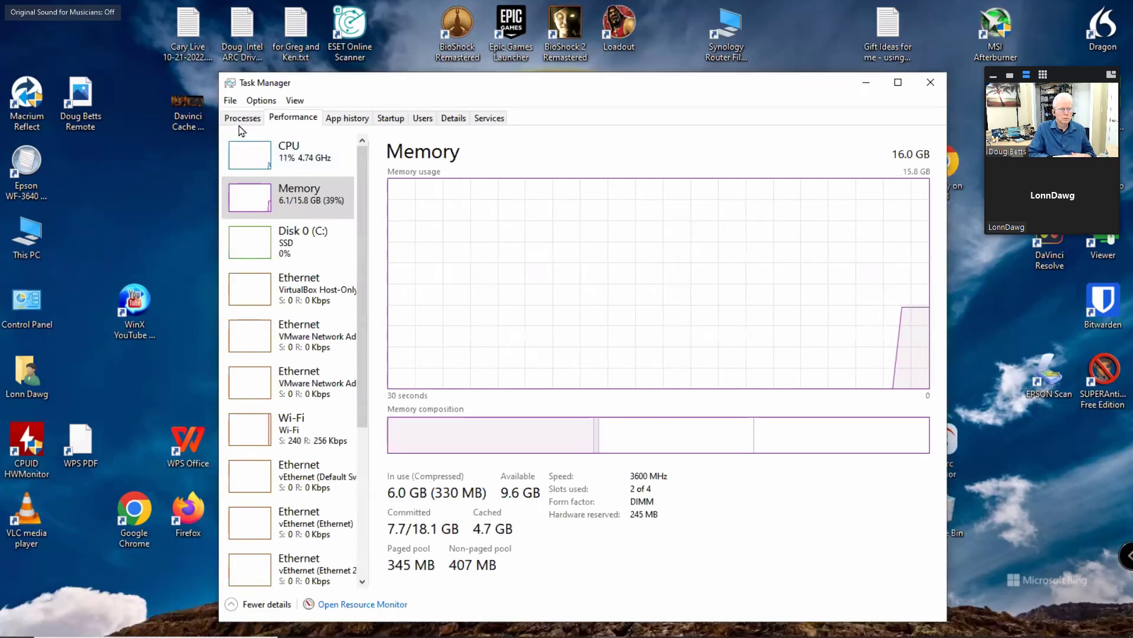
{"action": "left_click", "coordinate": [242, 121]}
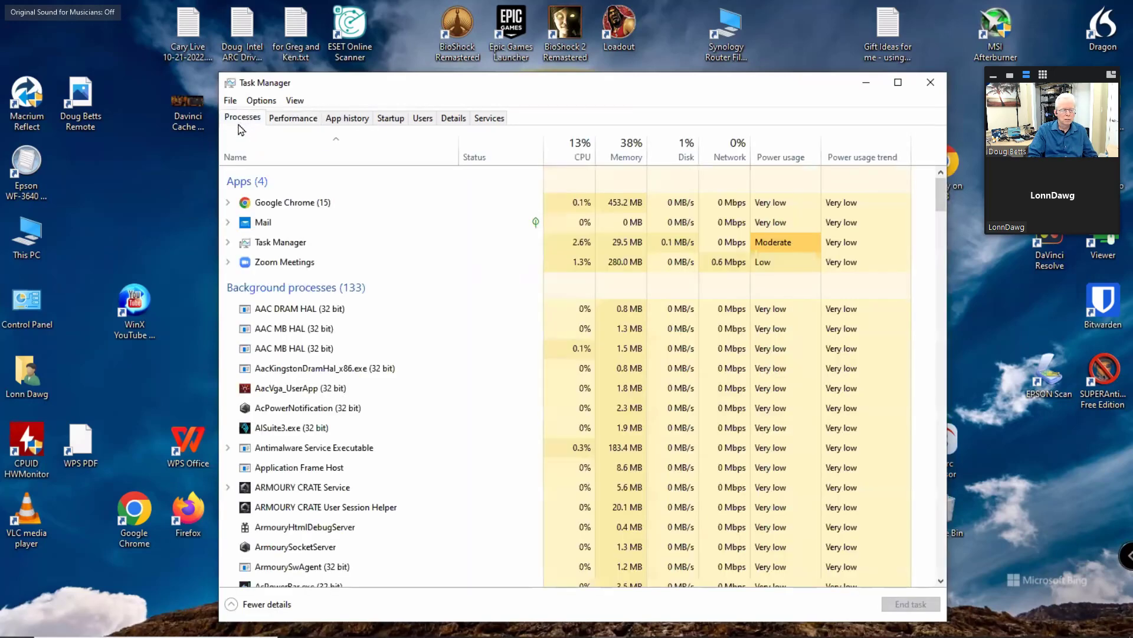
Review the startup programs in Task Manager, checking the options for TrayMenu.exe without changing it.
{"action": "left_click", "coordinate": [391, 121]}
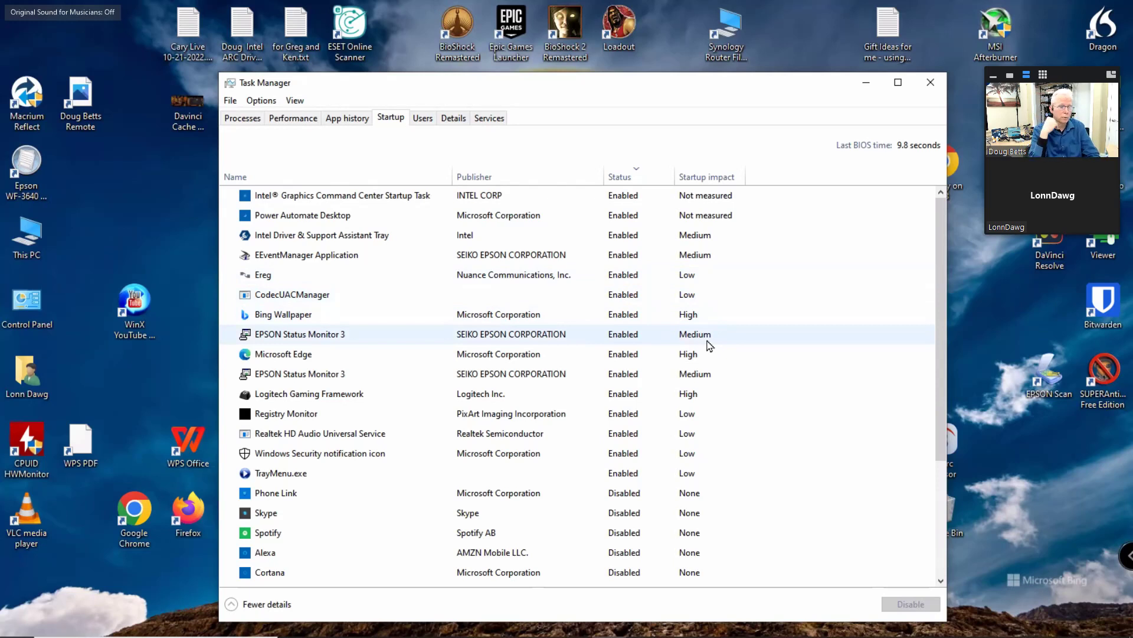
{"action": "scroll", "coordinate": [544, 486], "scroll_direction": "down", "scroll_amount": 1}
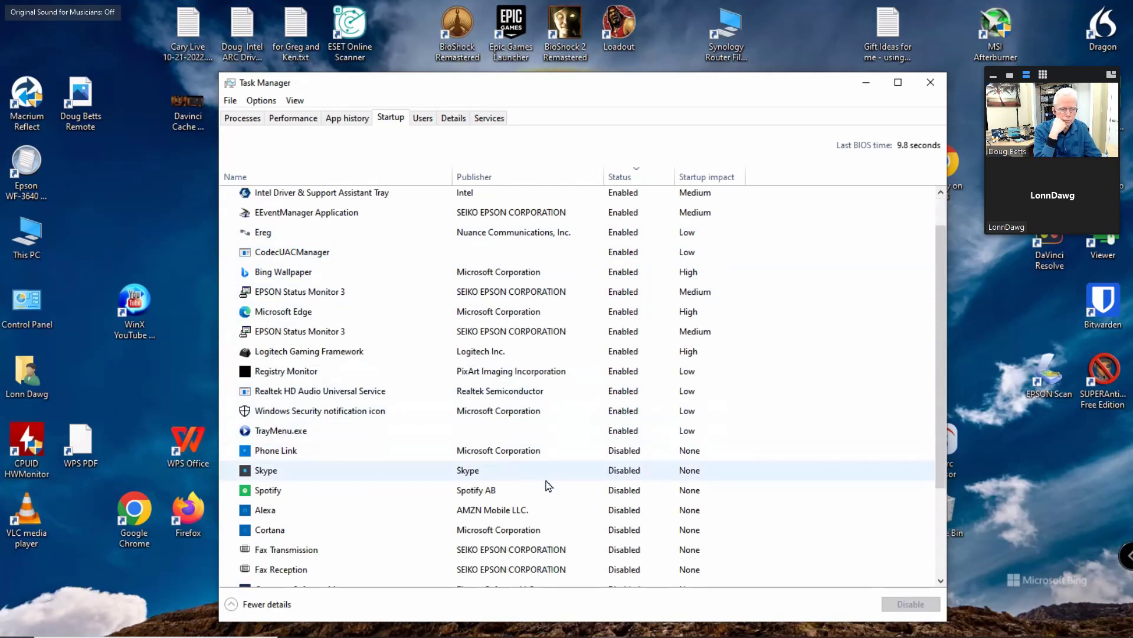
{"action": "scroll", "coordinate": [540, 490], "scroll_direction": "down", "scroll_amount": 2}
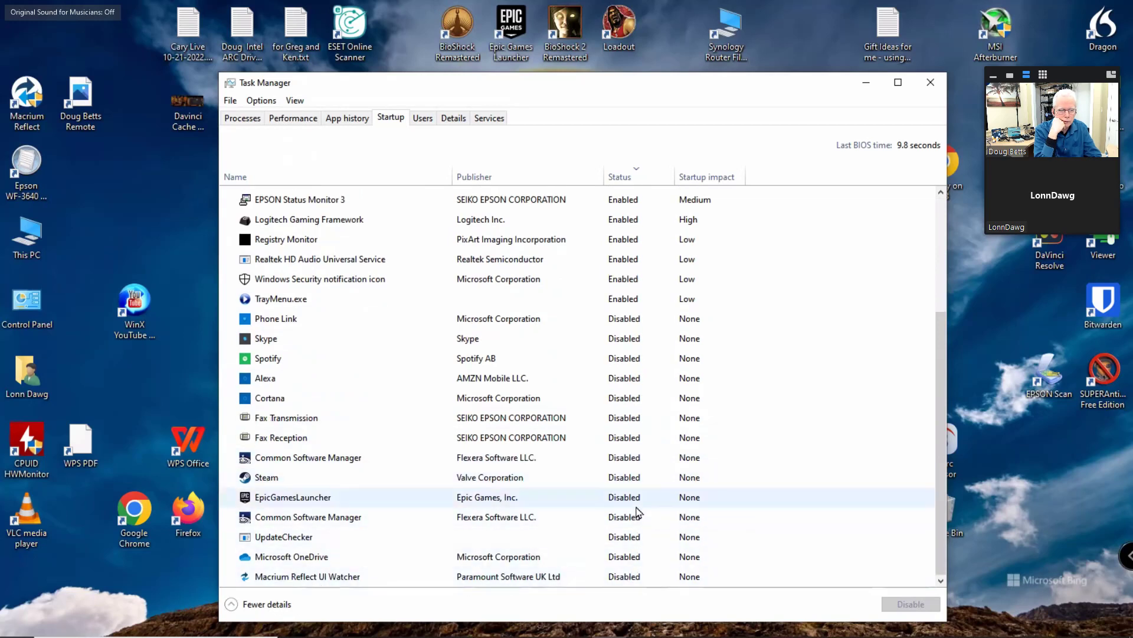
{"action": "left_click", "coordinate": [634, 304]}
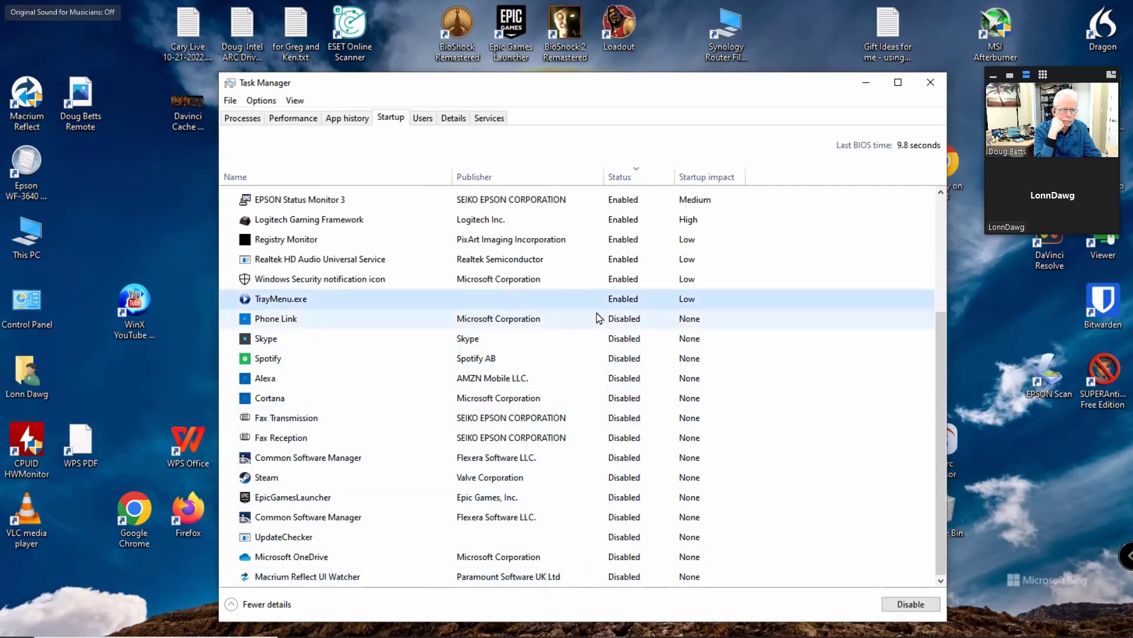
{"action": "right_click", "coordinate": [565, 307]}
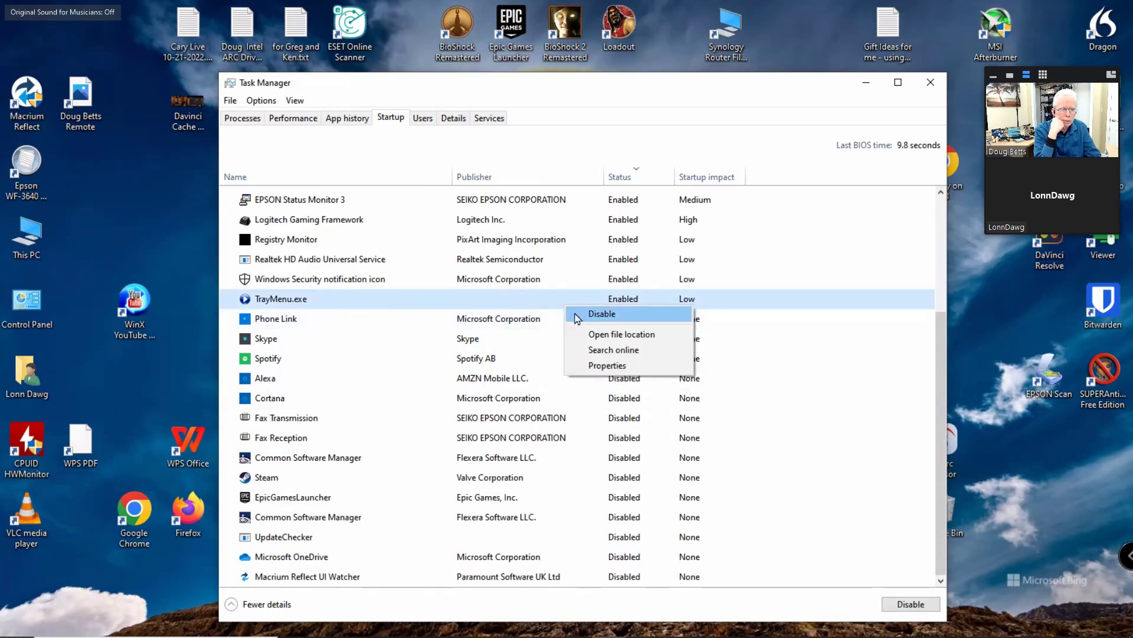
{"action": "left_click", "coordinate": [760, 345]}
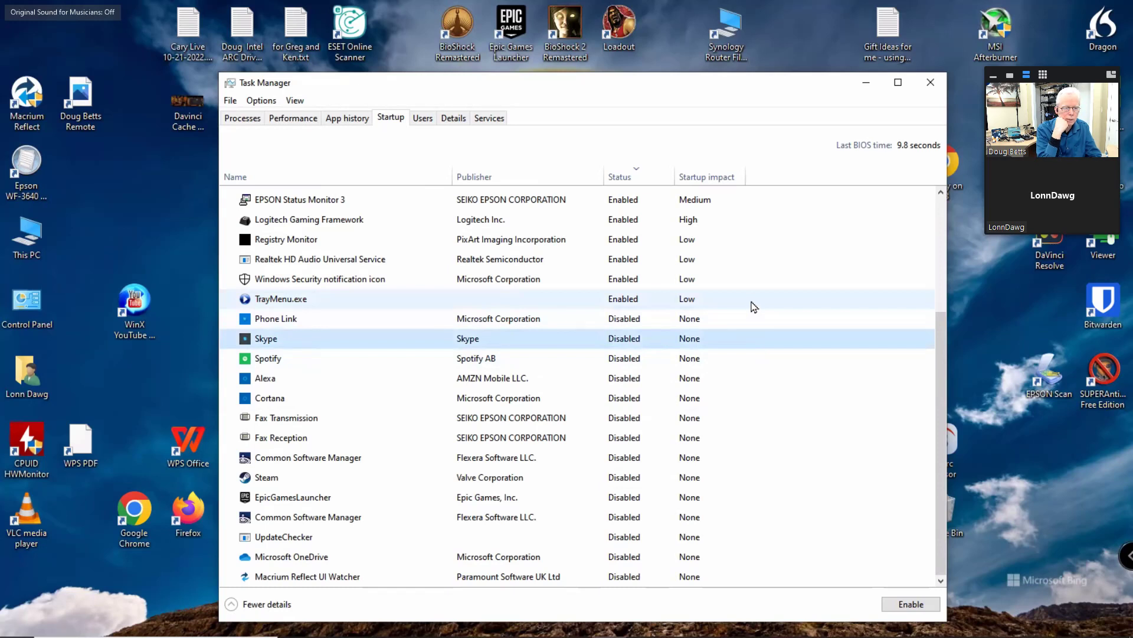
{"action": "mouse_move", "coordinate": [955, 628]}
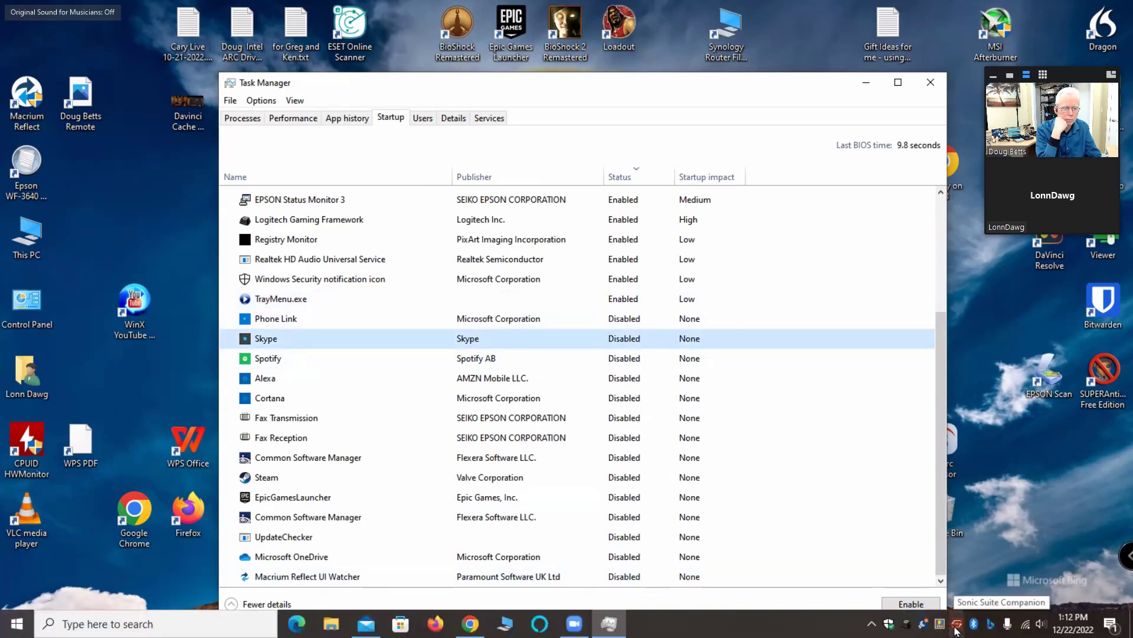
Disable the TrayMenu.exe and Windows Security notification icon startup entries in Task Manager.
{"action": "left_click", "coordinate": [872, 625]}
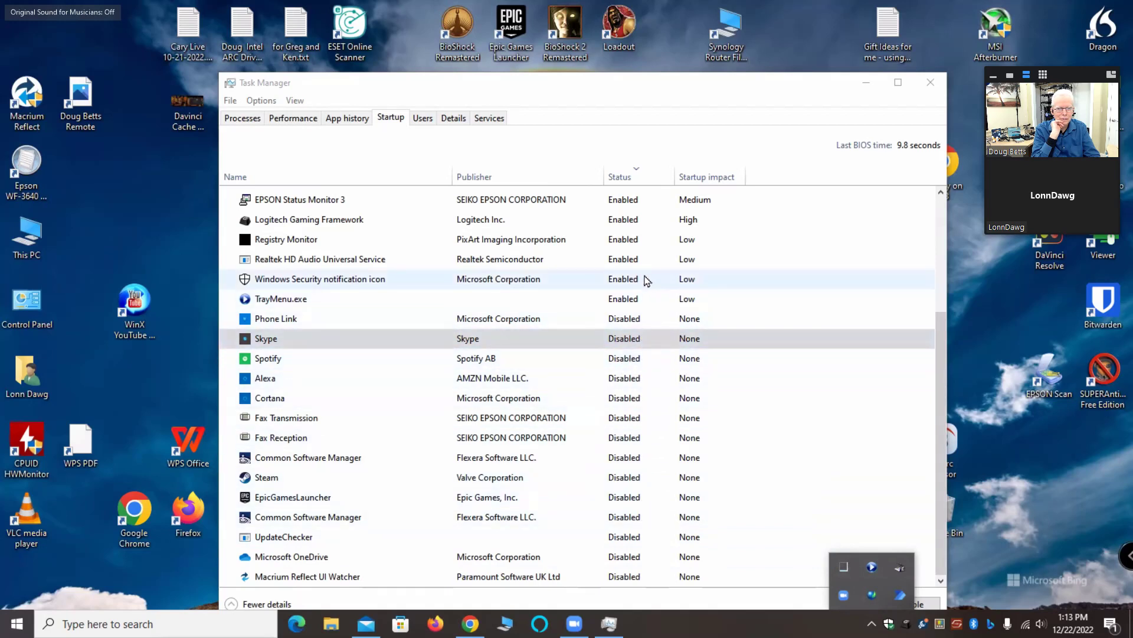
{"action": "right_click", "coordinate": [619, 299]}
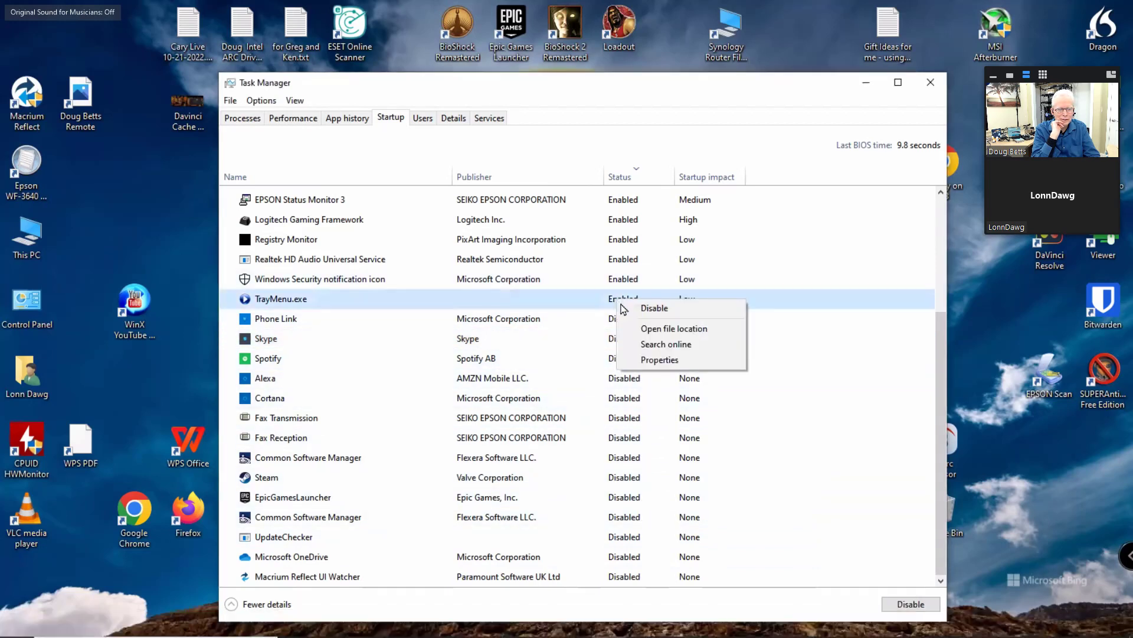
{"action": "left_click", "coordinate": [634, 309]}
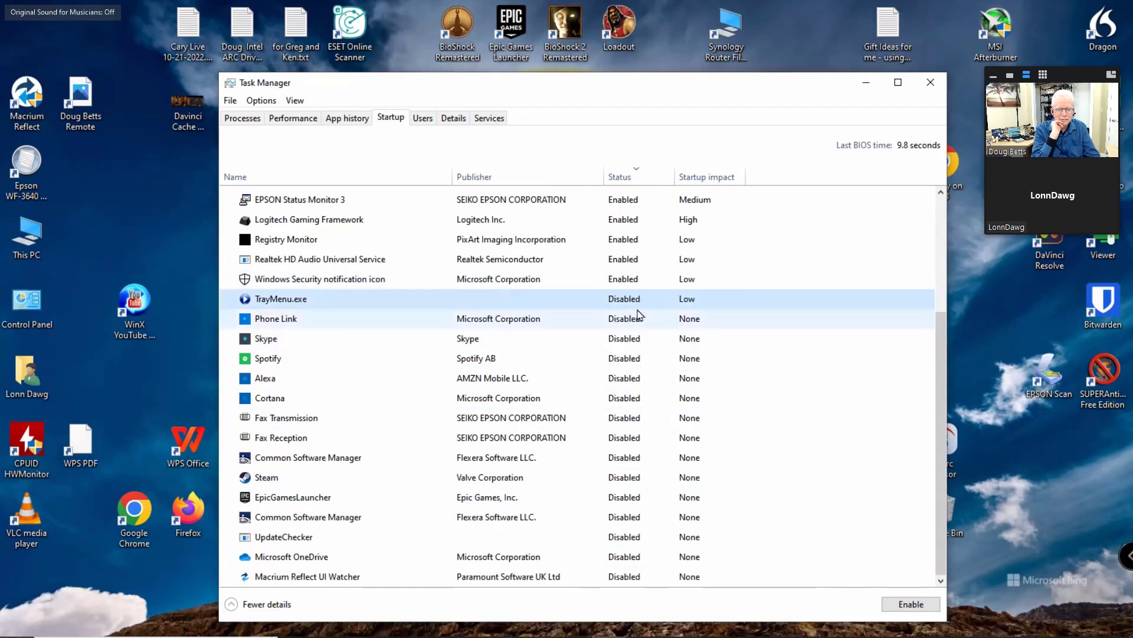
{"action": "left_click", "coordinate": [588, 285]}
{"action": "right_click", "coordinate": [588, 285]}
{"action": "left_click", "coordinate": [597, 291]}
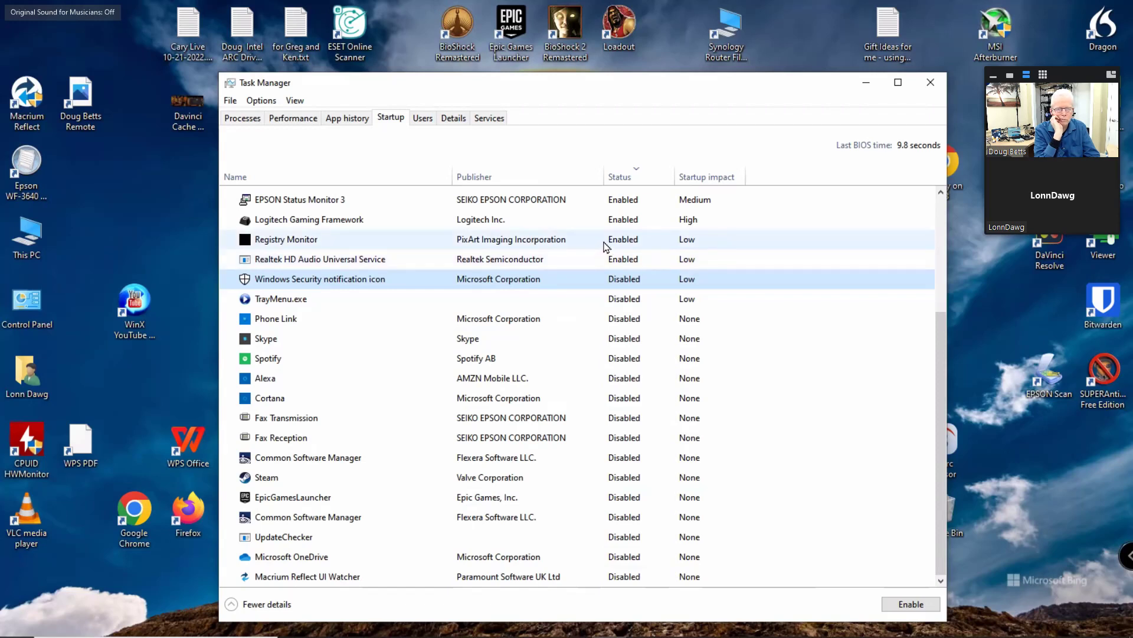
Disable the Registry Monitor startup entry from PixArt Imaging Incorporation.
{"action": "left_click", "coordinate": [598, 242]}
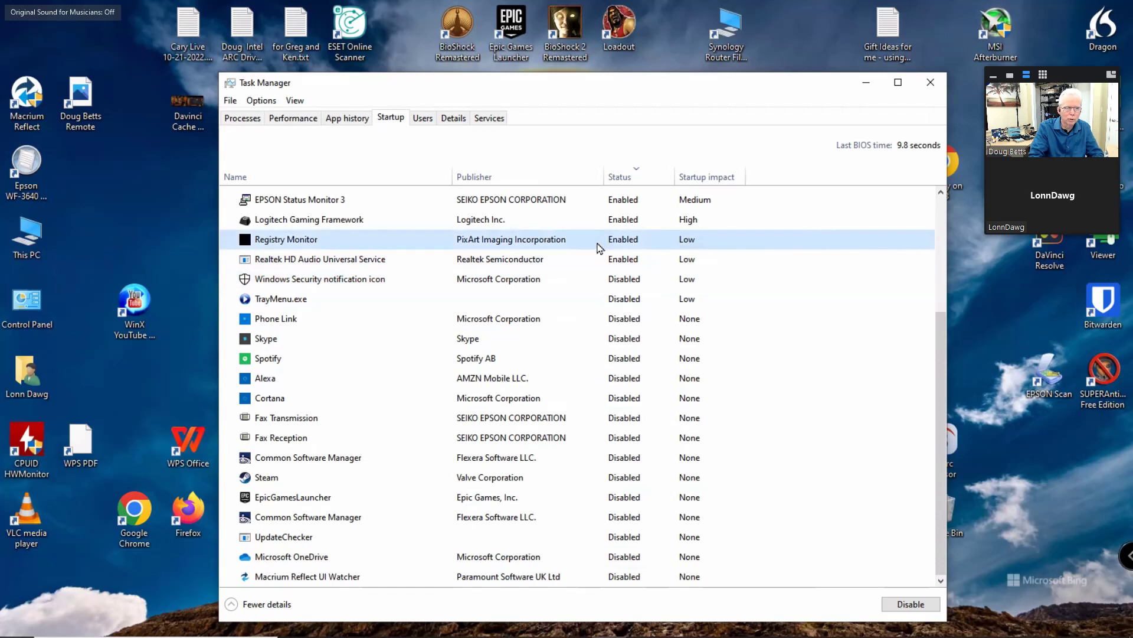
{"action": "right_click", "coordinate": [597, 244]}
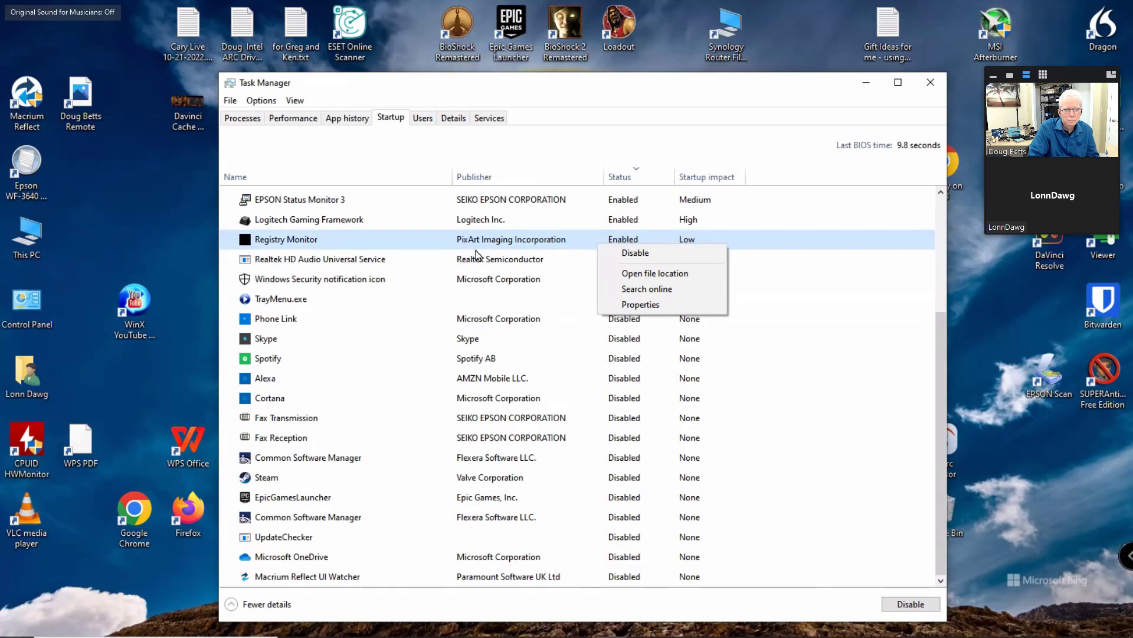
{"action": "left_click", "coordinate": [621, 254]}
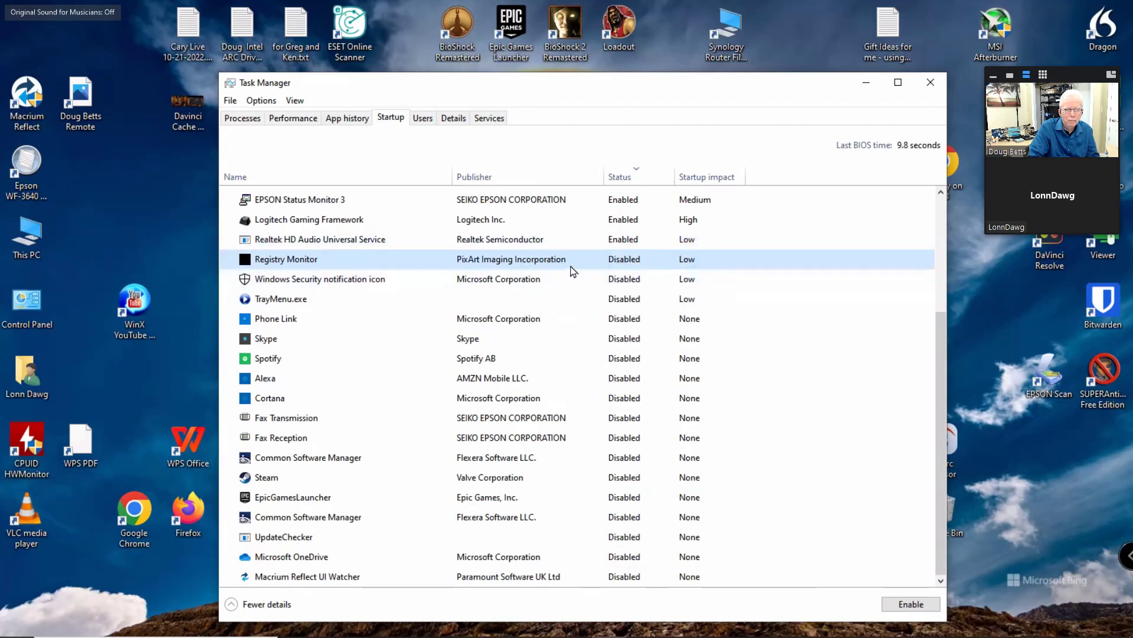
{"action": "left_click", "coordinate": [604, 177]}
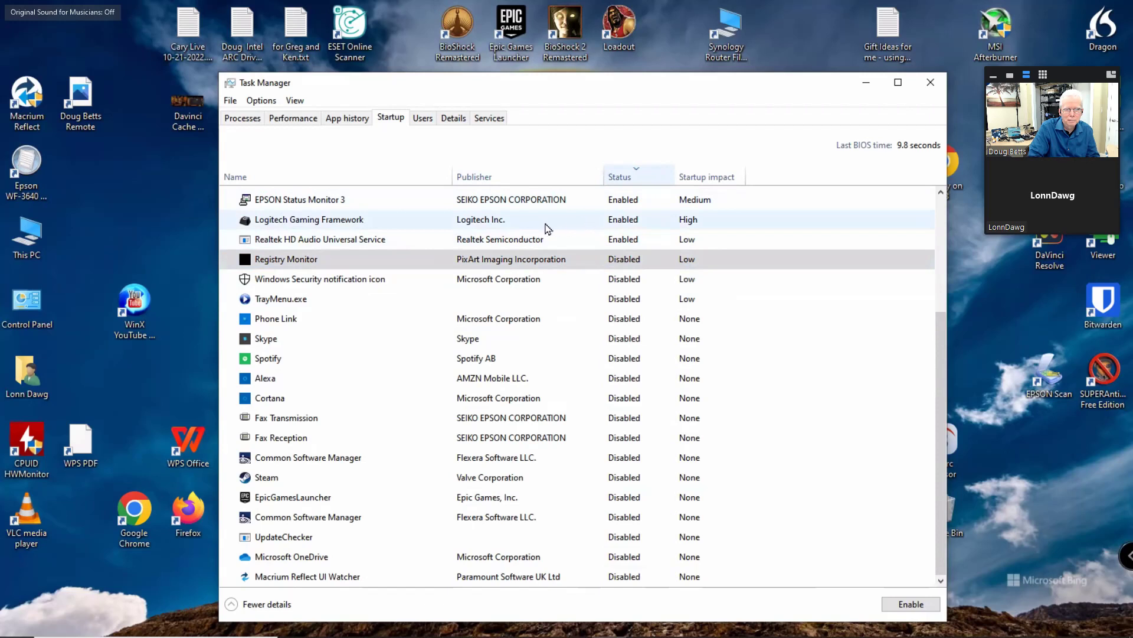
Disable the Logitech Gaming Framework startup entry.
{"action": "left_click", "coordinate": [941, 191]}
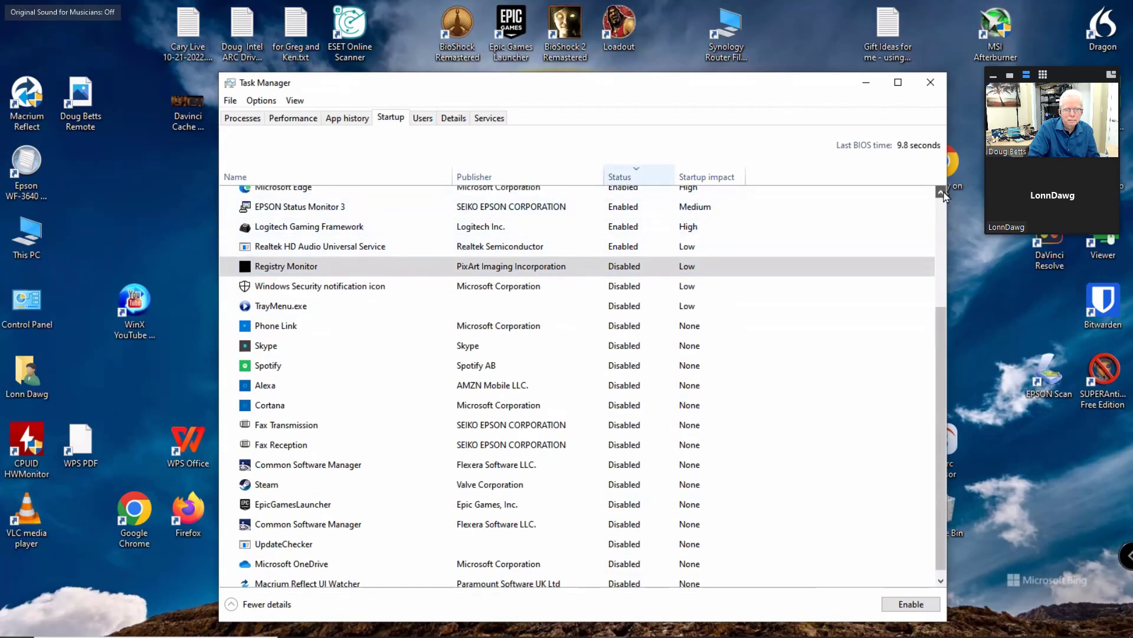
{"action": "scroll", "coordinate": [944, 196], "scroll_direction": "up", "scroll_amount": 3}
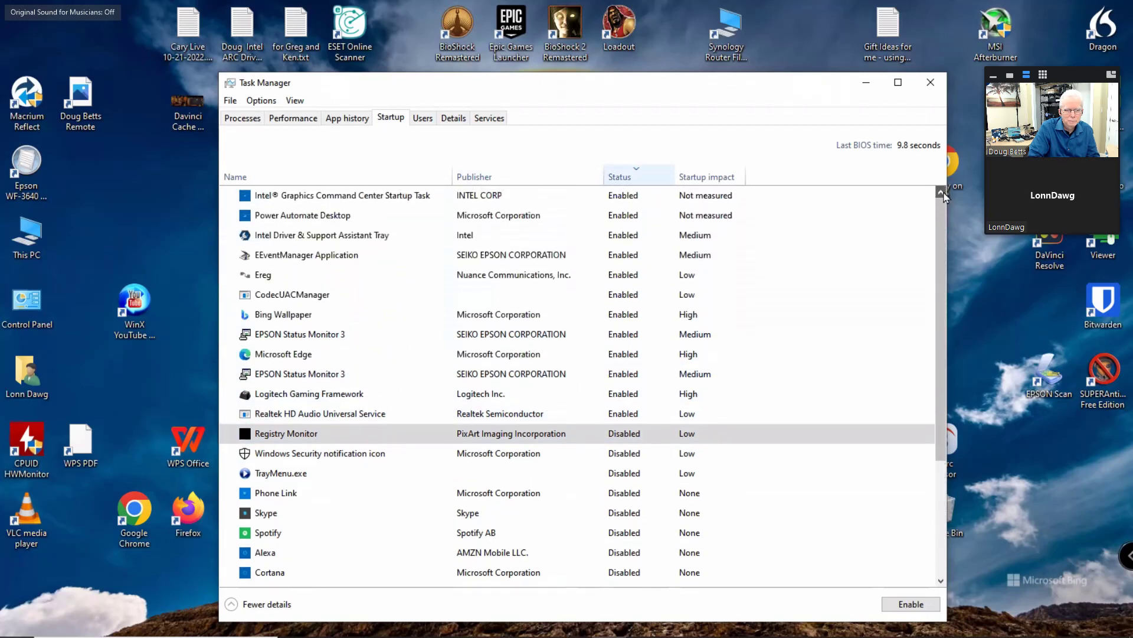
{"action": "left_click", "coordinate": [358, 396]}
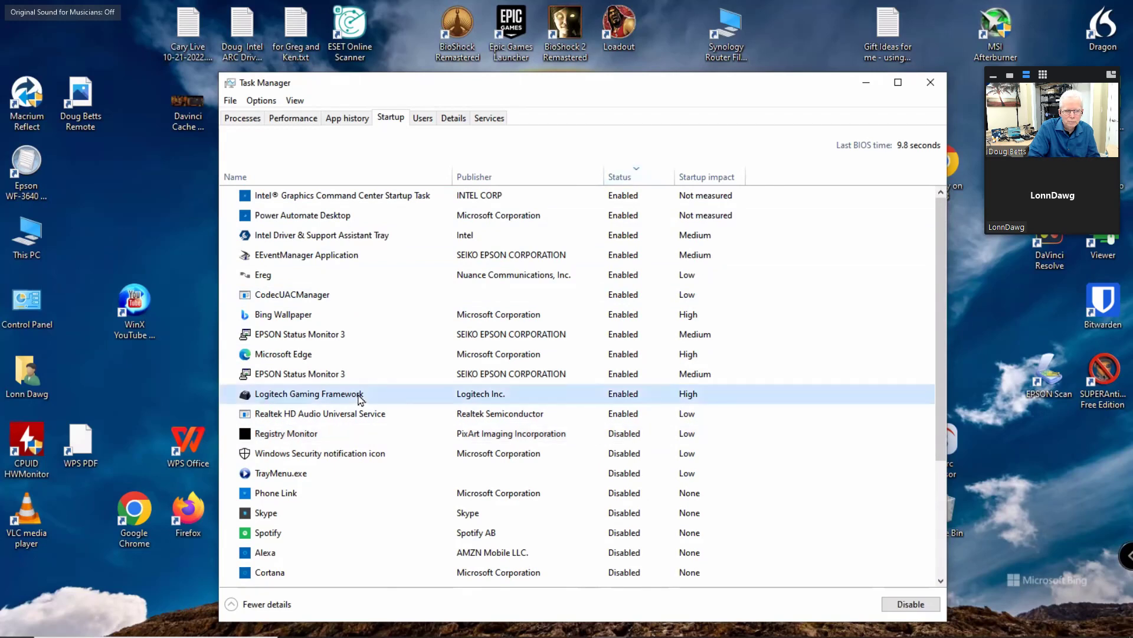
{"action": "right_click", "coordinate": [359, 396]}
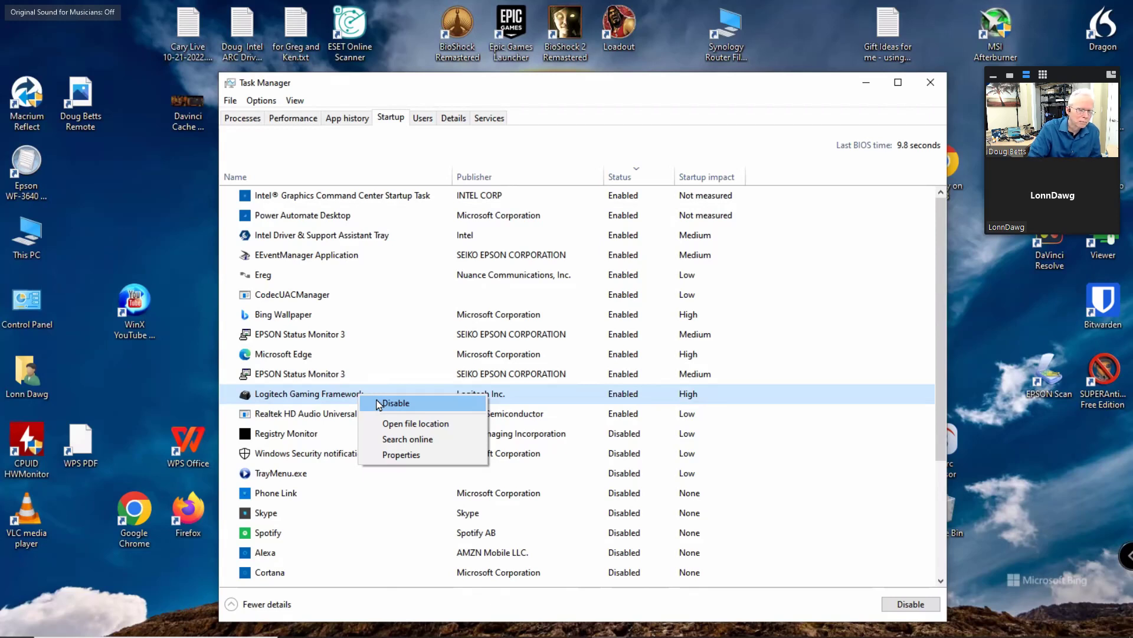
{"action": "left_click", "coordinate": [379, 404]}
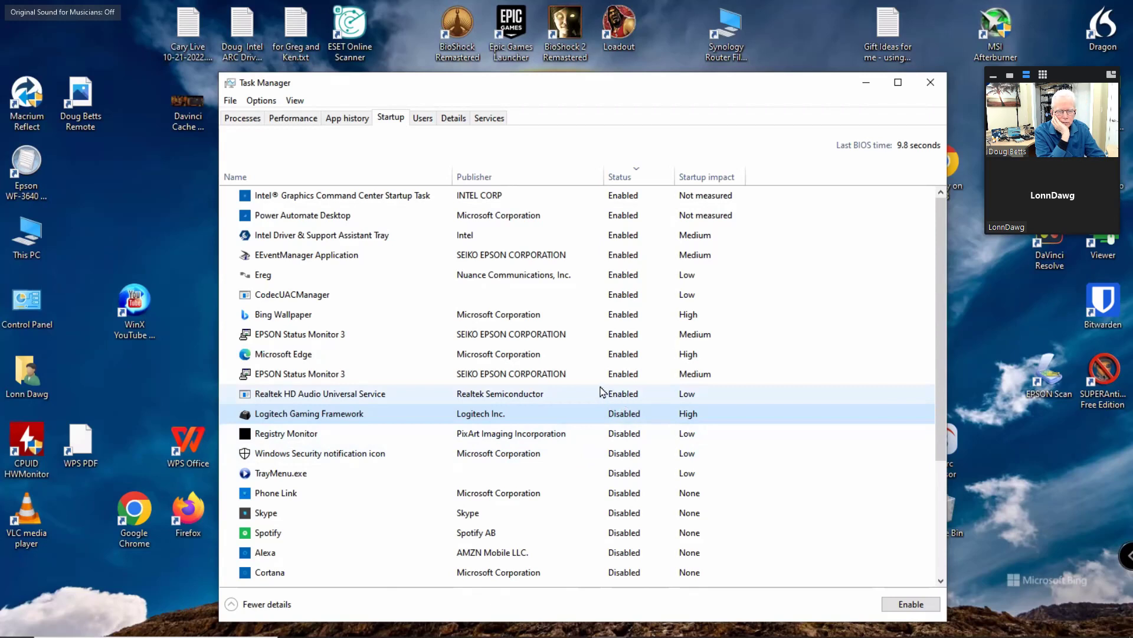
Disable the Realtek HD Audio Universal Service startup entry and re-enable it.
{"action": "left_click", "coordinate": [570, 399]}
{"action": "right_click", "coordinate": [569, 398]}
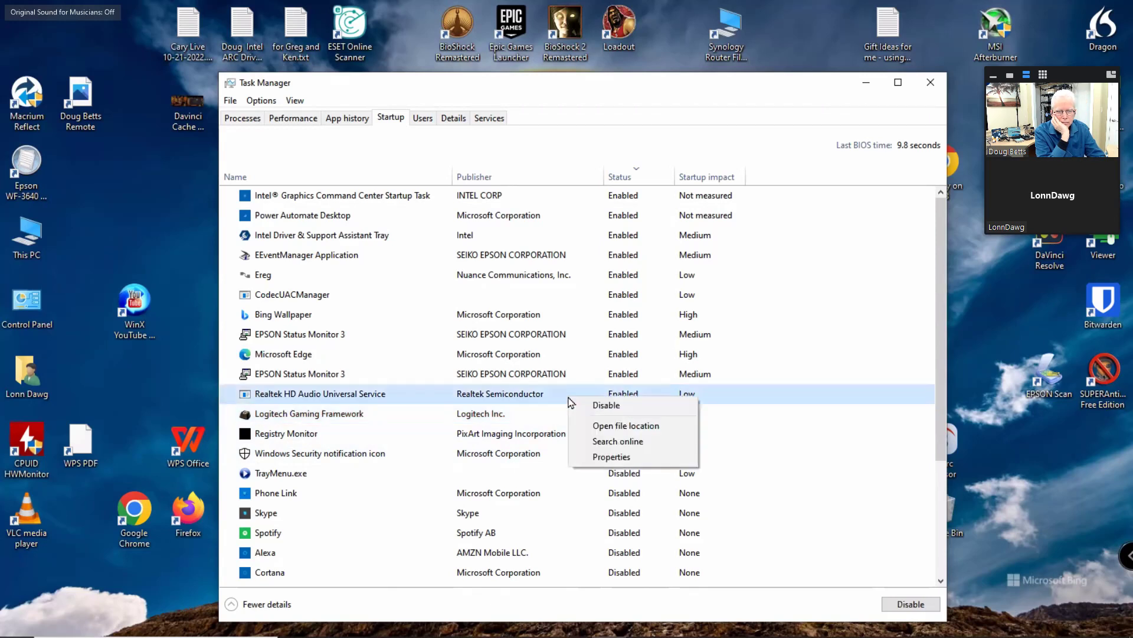
{"action": "left_click", "coordinate": [579, 406]}
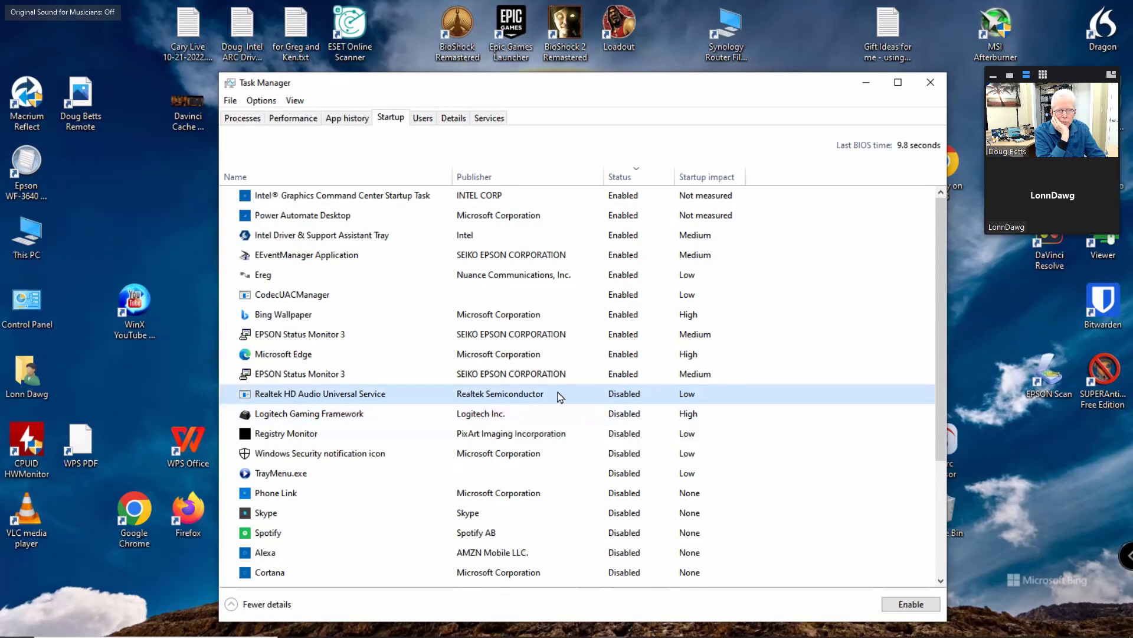
{"action": "right_click", "coordinate": [559, 397]}
{"action": "left_click", "coordinate": [573, 407]}
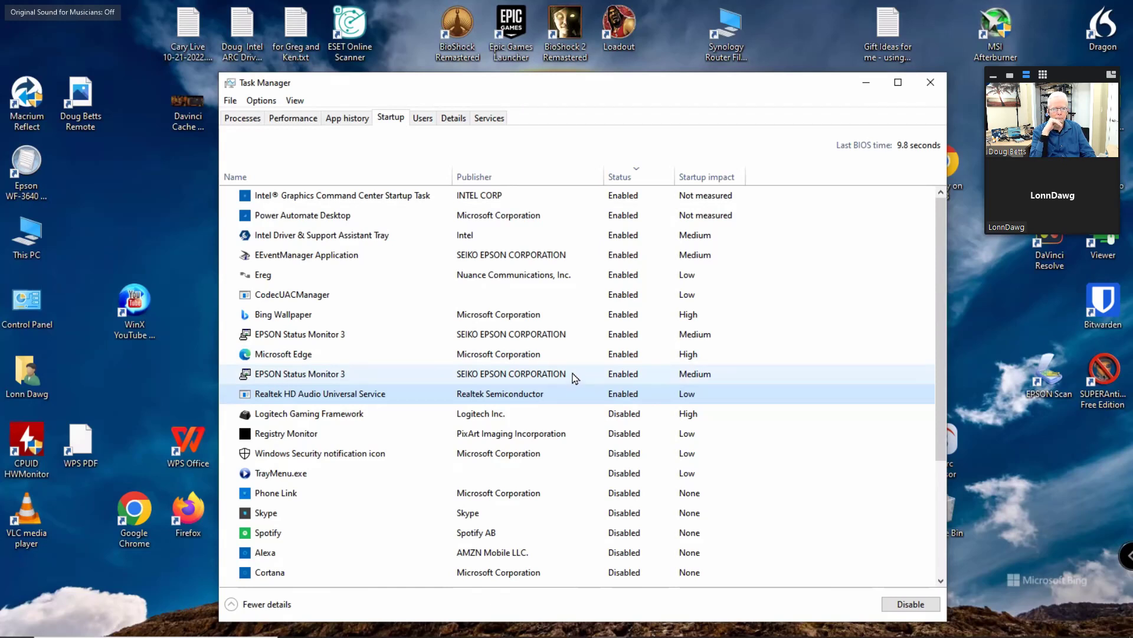
Disable both EPSON Status Monitor 3 entries in the list of startup programs.
{"action": "left_click", "coordinate": [573, 375]}
{"action": "right_click", "coordinate": [574, 376]}
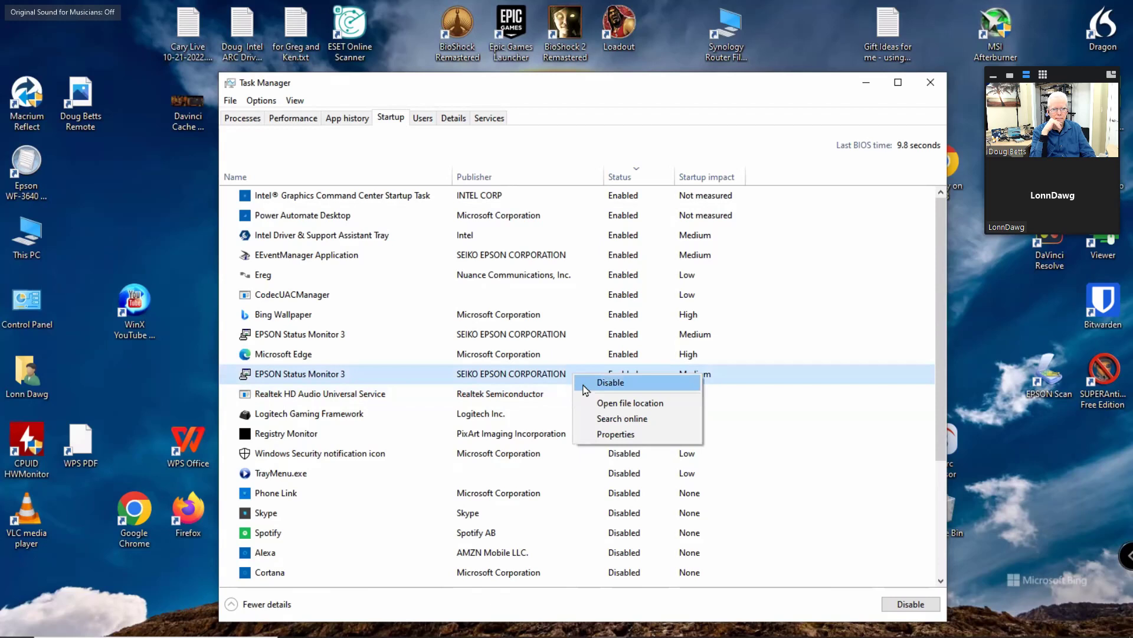
{"action": "left_click", "coordinate": [584, 385]}
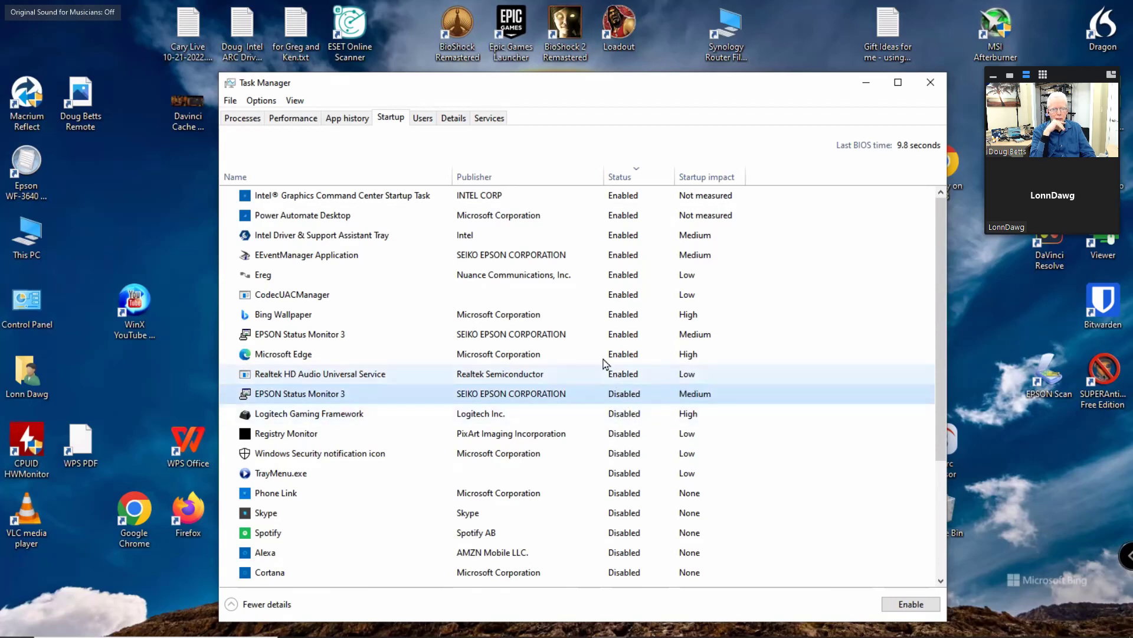
{"action": "left_click", "coordinate": [585, 355]}
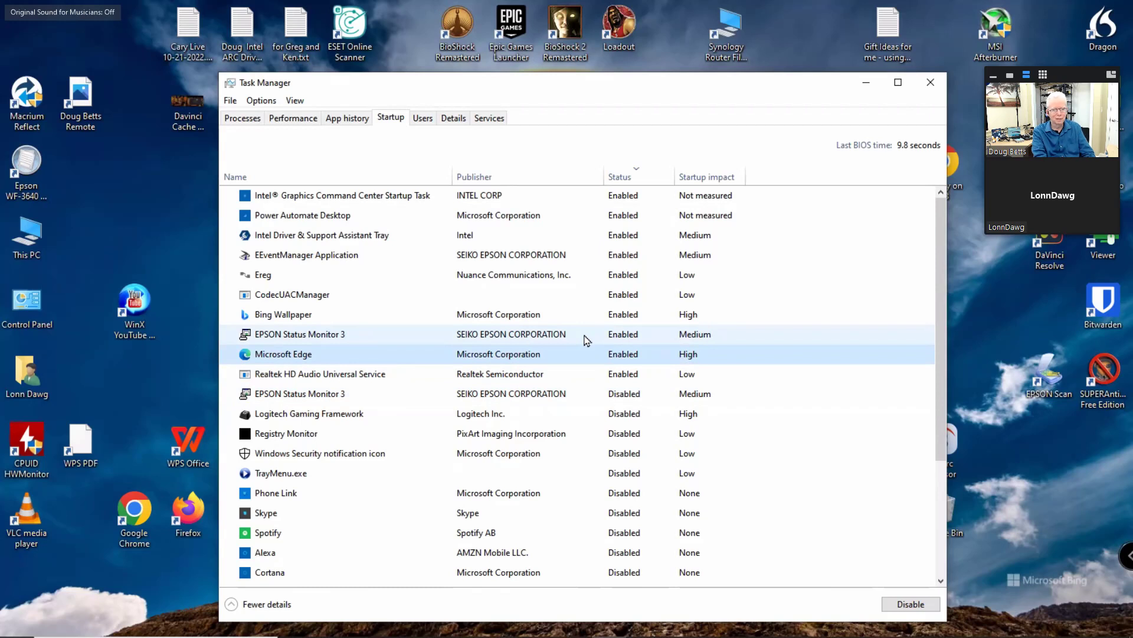
{"action": "left_click", "coordinate": [586, 337]}
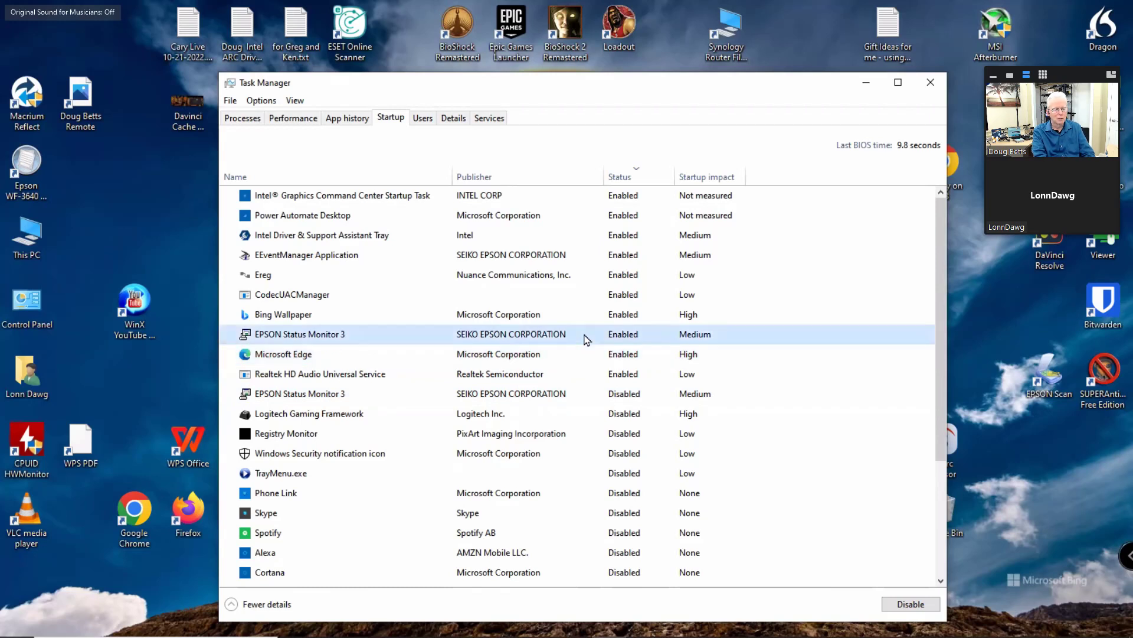
{"action": "right_click", "coordinate": [586, 337]}
{"action": "left_click", "coordinate": [598, 341]}
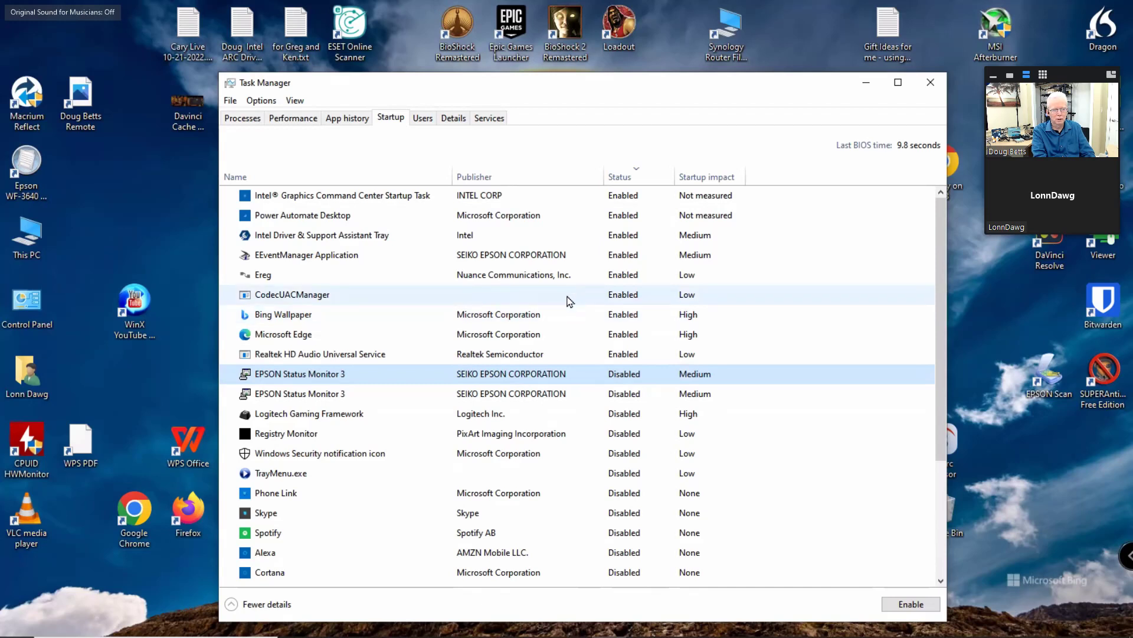
Disable the CodecUACManager and Ereg startup entries.
{"action": "left_click", "coordinate": [568, 302]}
{"action": "right_click", "coordinate": [569, 302]}
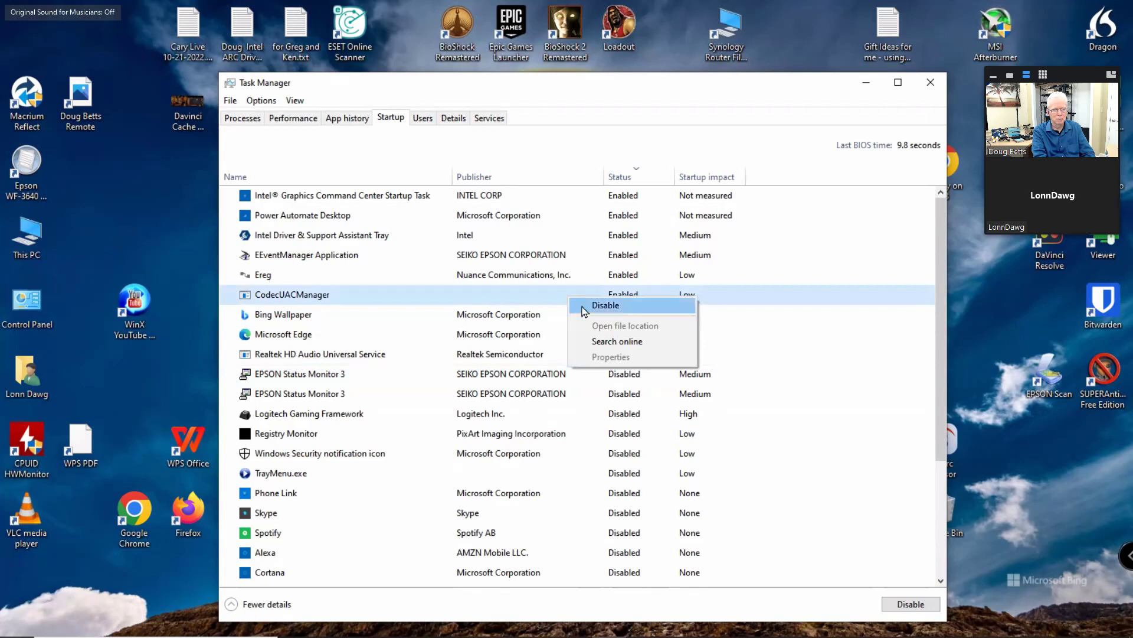
{"action": "left_click", "coordinate": [584, 305]}
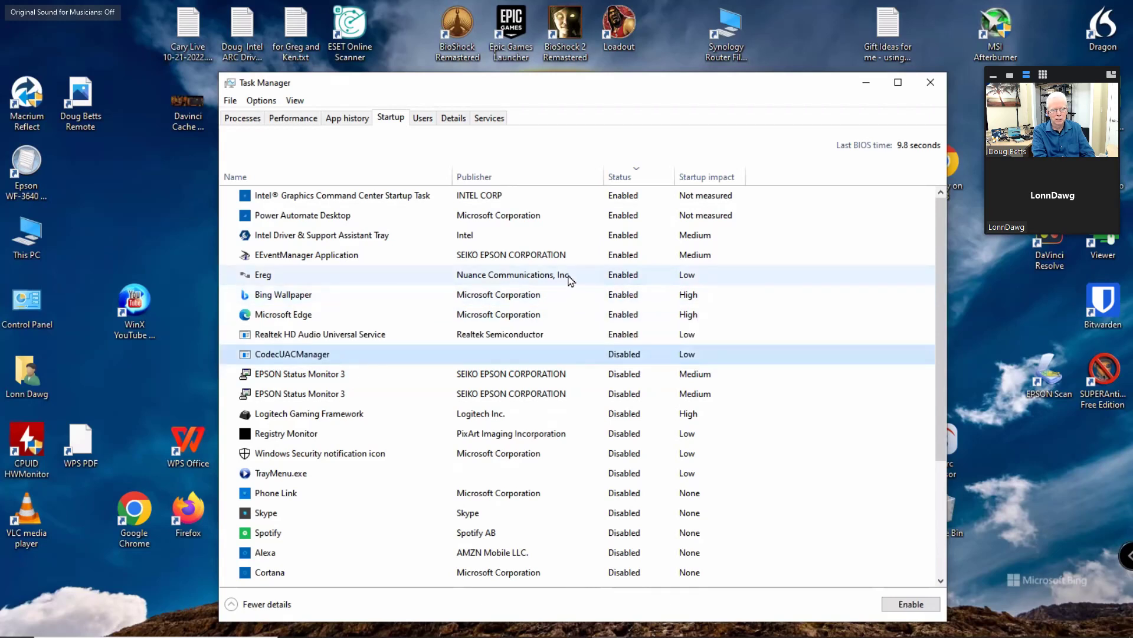
{"action": "right_click", "coordinate": [573, 275]}
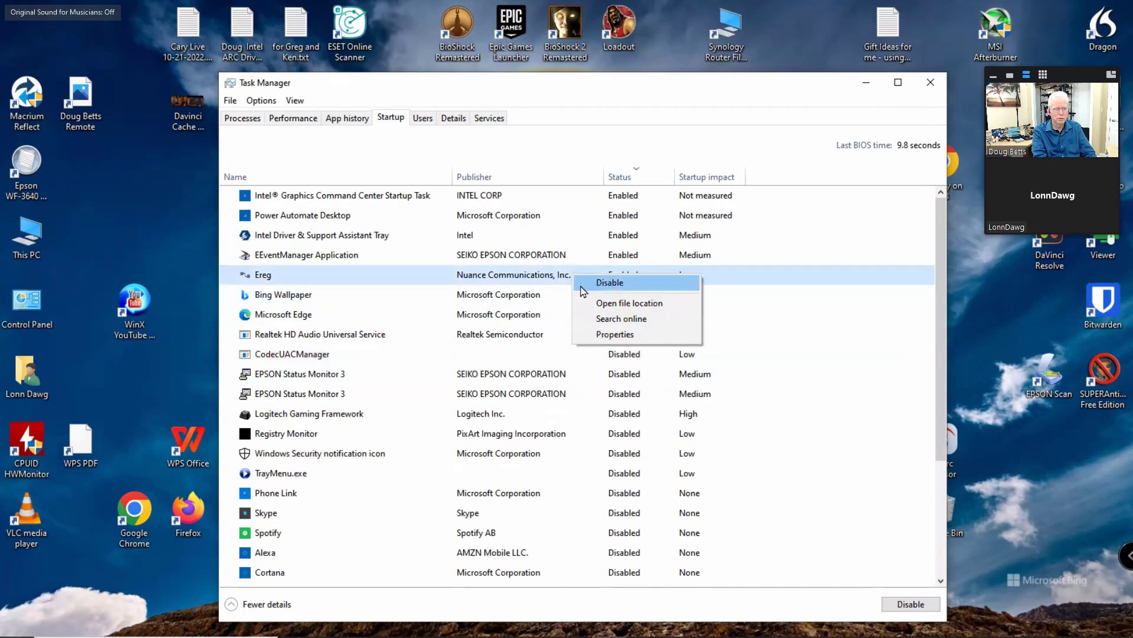
{"action": "left_click", "coordinate": [581, 286]}
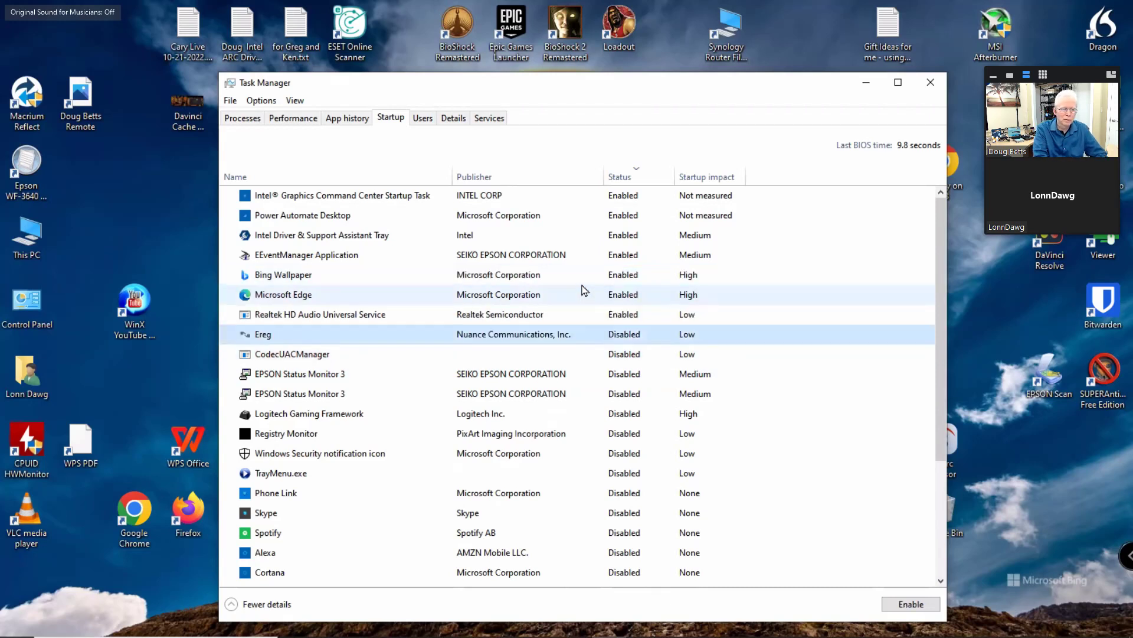
Disable the EEventManager Application and Intel Driver & Support Assistant Tray startup entries.
{"action": "right_click", "coordinate": [573, 255]}
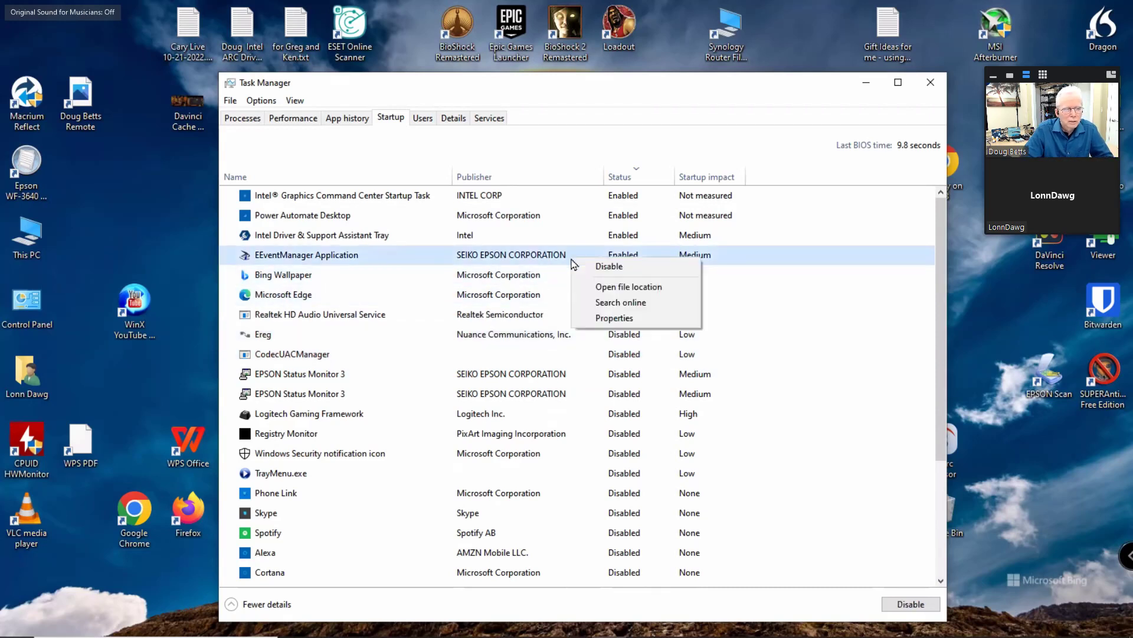
{"action": "left_click", "coordinate": [582, 267]}
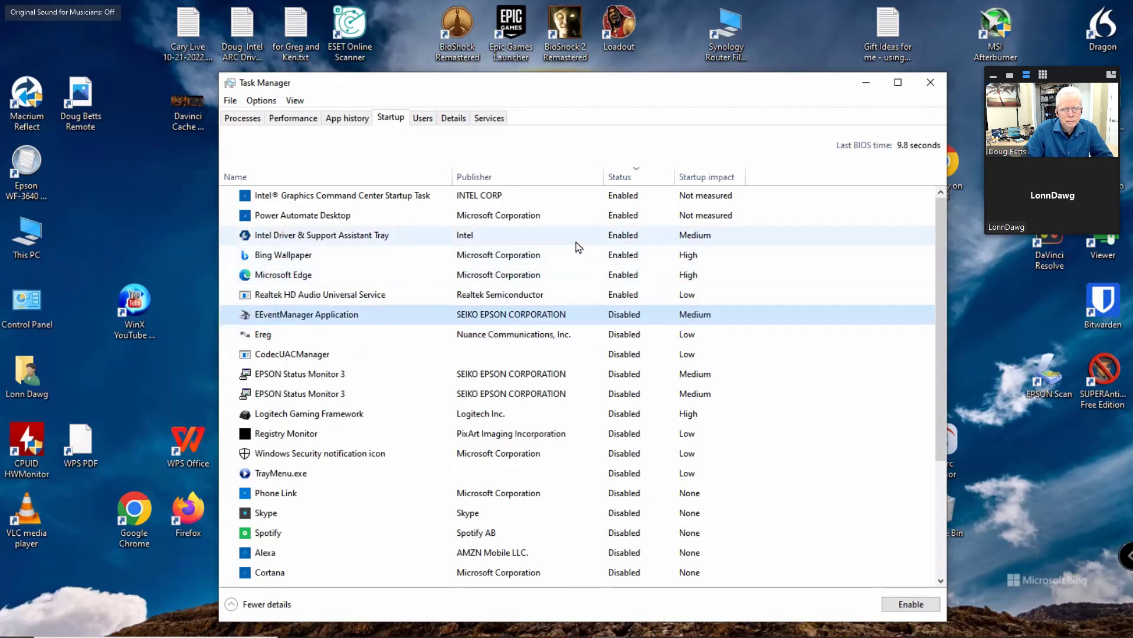
{"action": "left_click", "coordinate": [577, 242]}
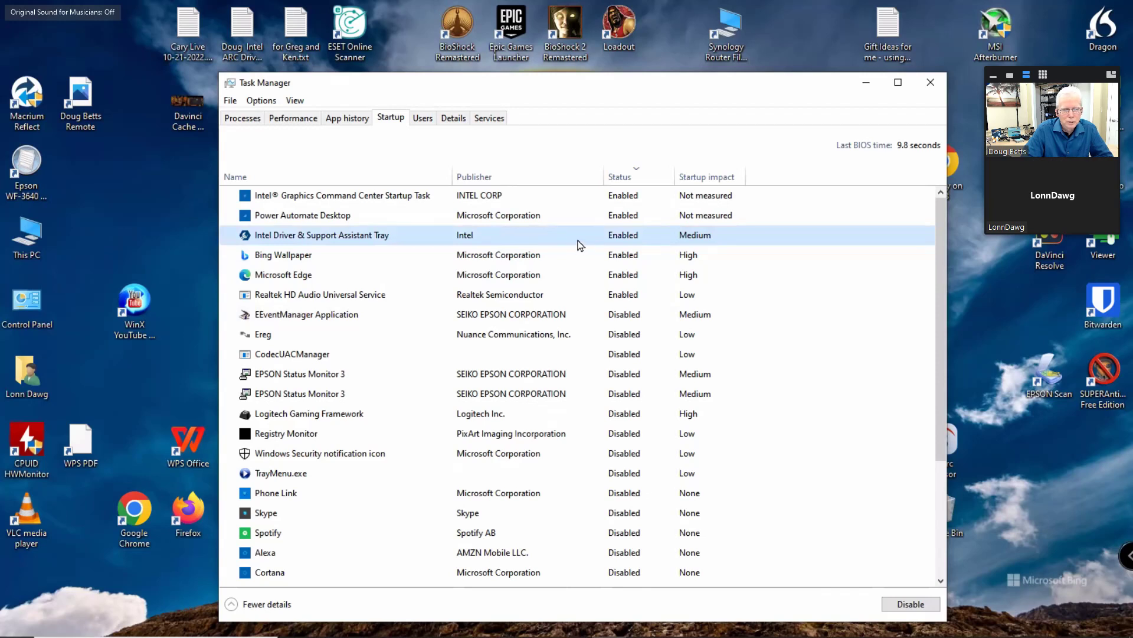
{"action": "right_click", "coordinate": [578, 242]}
{"action": "left_click", "coordinate": [589, 248]}
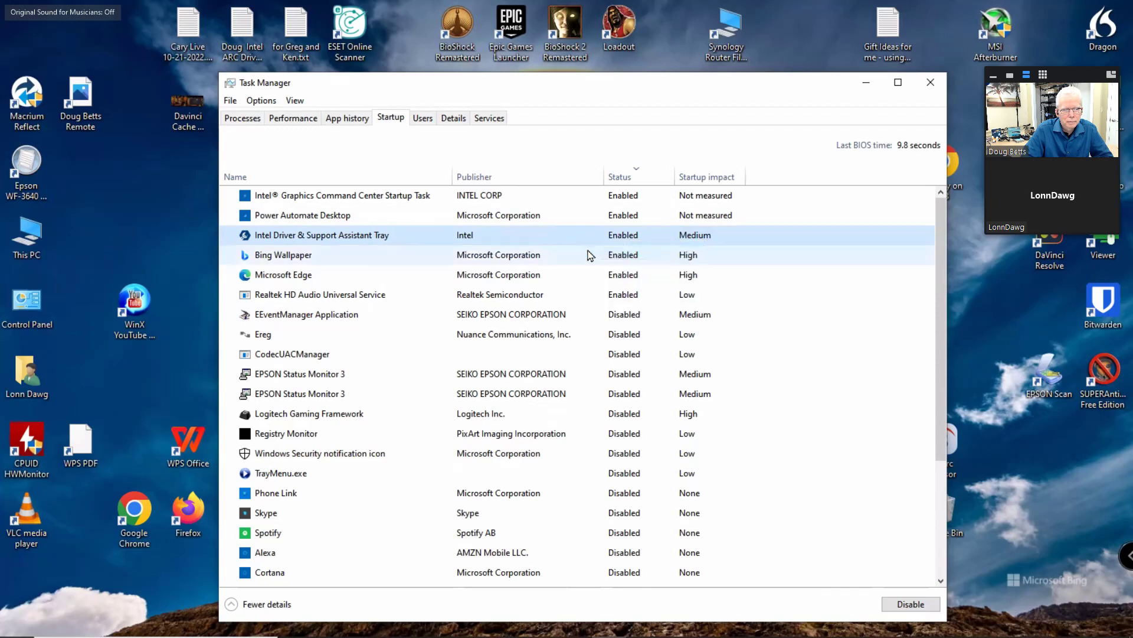
Disable the Power Automate Desktop and Intel Graphics Command Center Startup Task startup entries.
{"action": "left_click", "coordinate": [562, 220]}
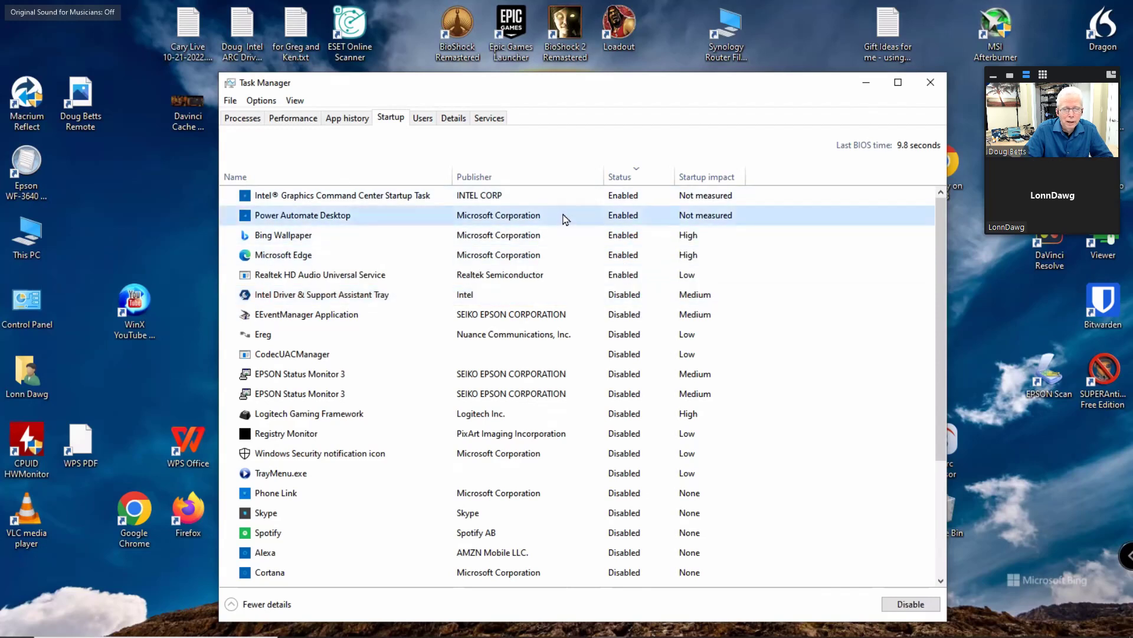
{"action": "right_click", "coordinate": [564, 216]}
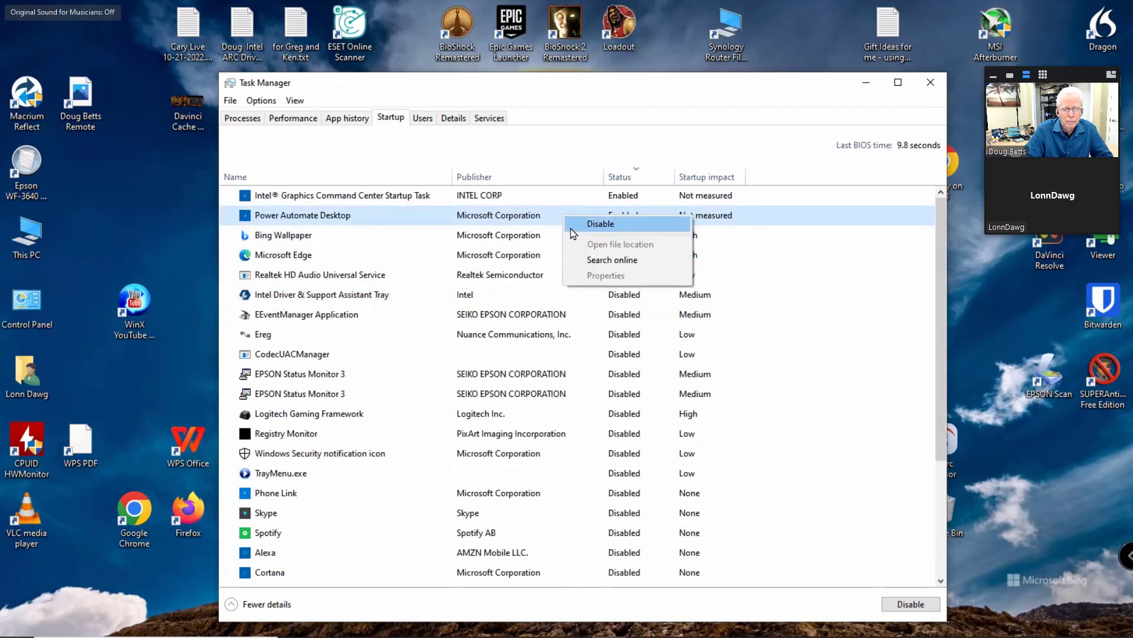
{"action": "left_click", "coordinate": [571, 229]}
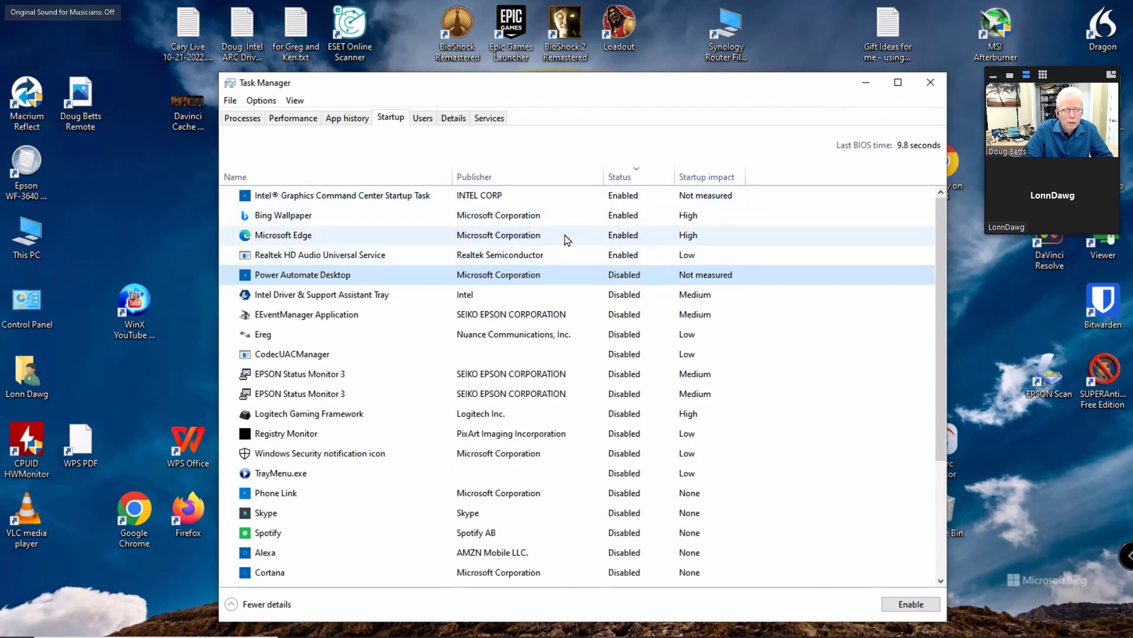
{"action": "left_click", "coordinate": [587, 197]}
{"action": "right_click", "coordinate": [587, 196]}
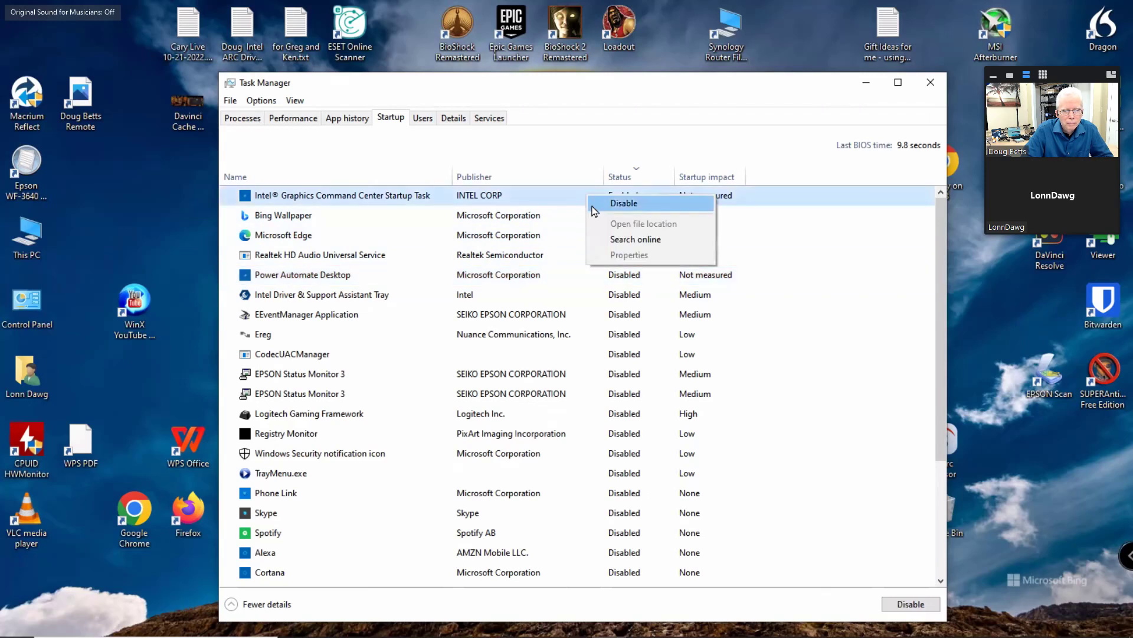
{"action": "left_click", "coordinate": [594, 204]}
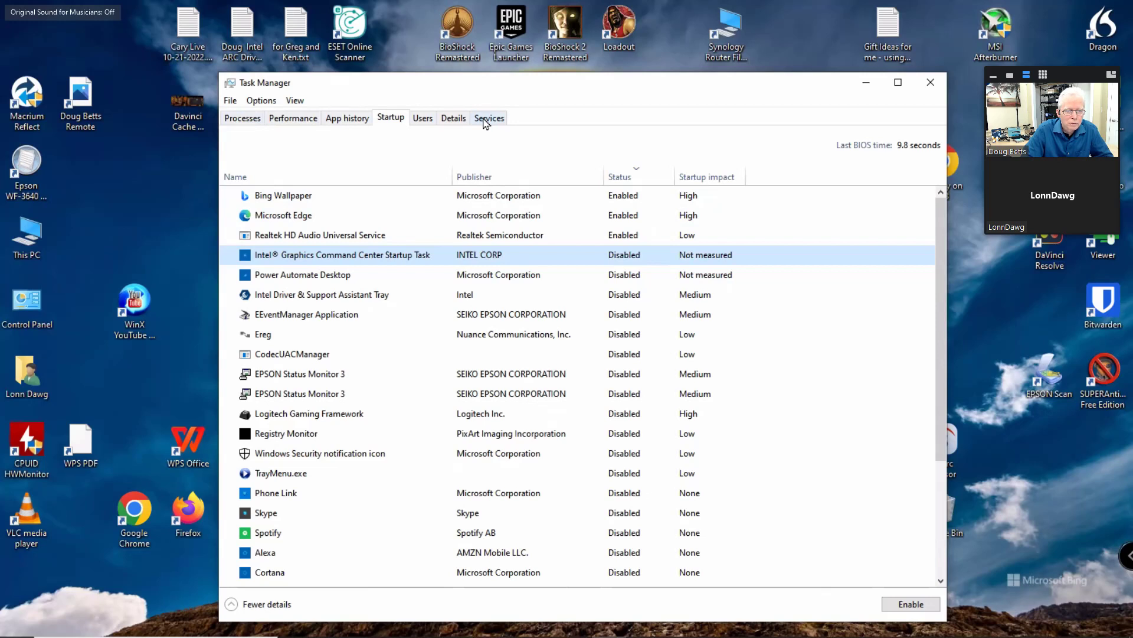
{"action": "mouse_move", "coordinate": [742, 278]}
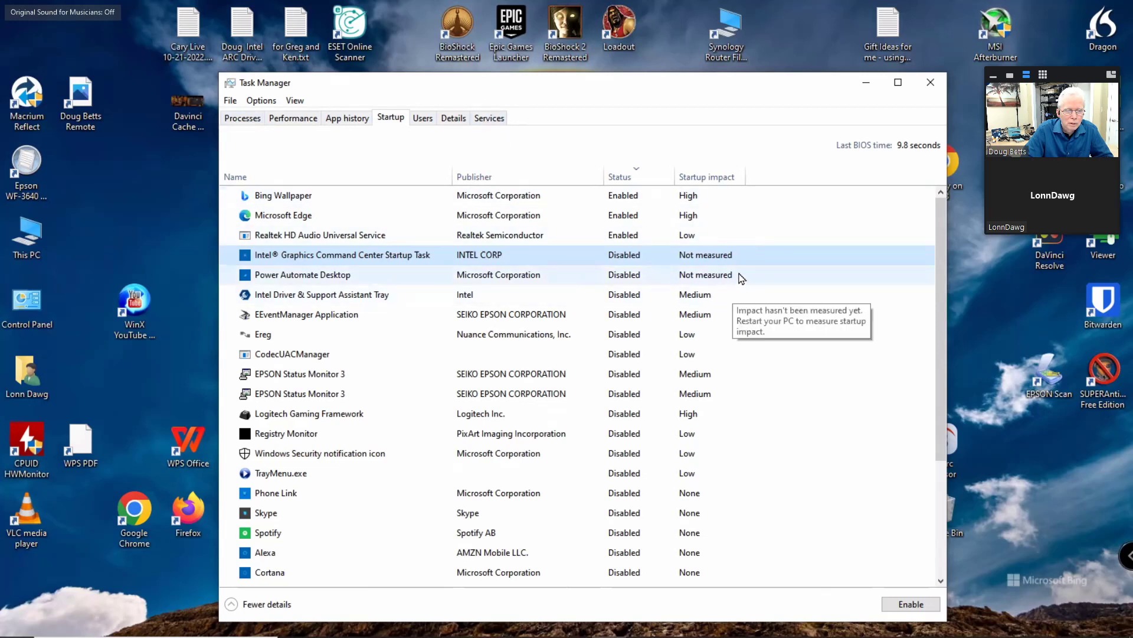
Disable the Bing Wallpaper and Microsoft Edge startup entries.
{"action": "right_click", "coordinate": [708, 197]}
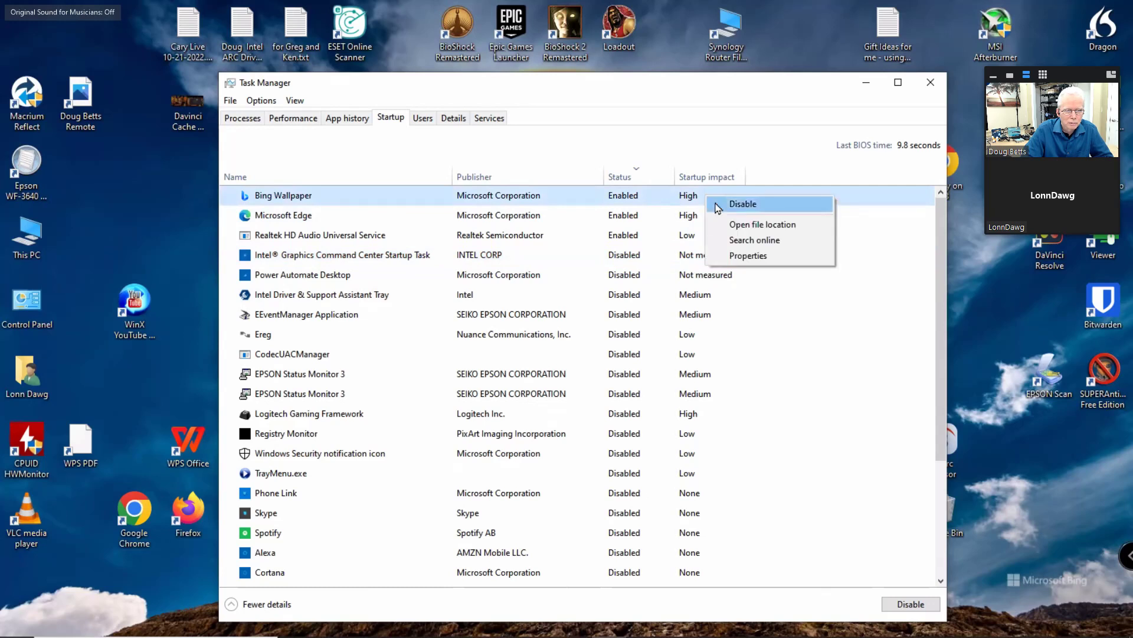
{"action": "left_click", "coordinate": [717, 205]}
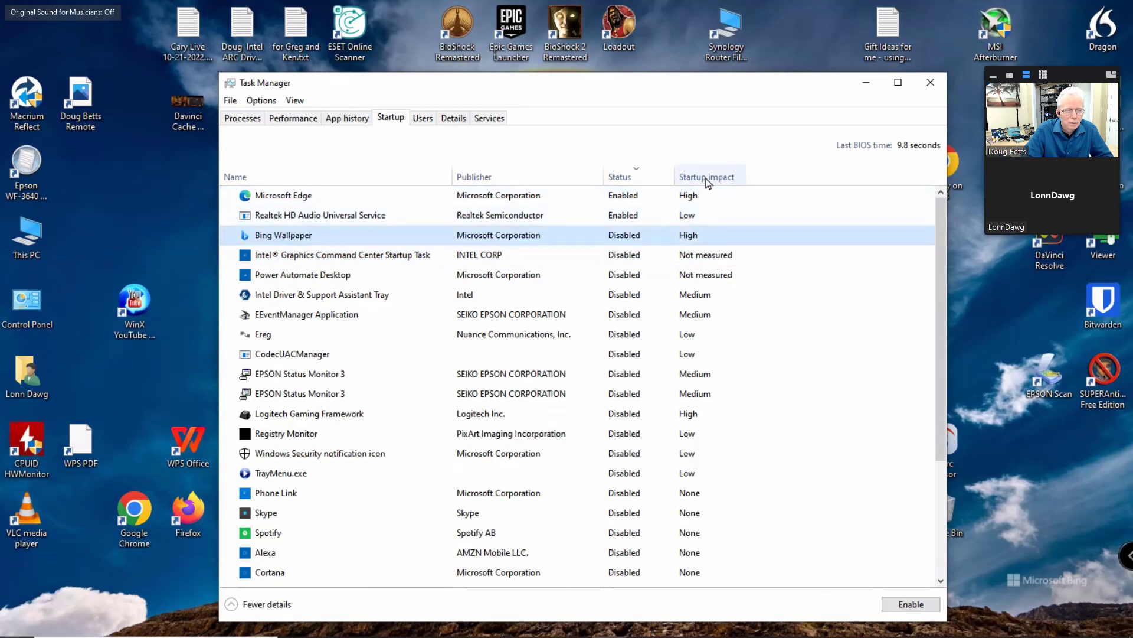
{"action": "left_click", "coordinate": [728, 203]}
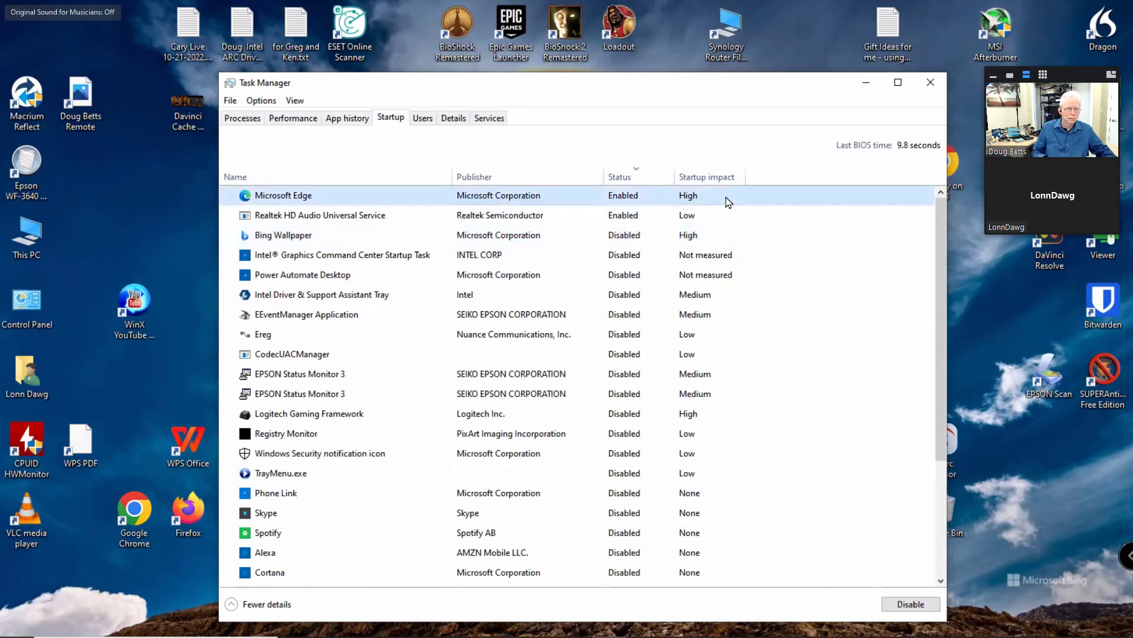
{"action": "right_click", "coordinate": [729, 202]}
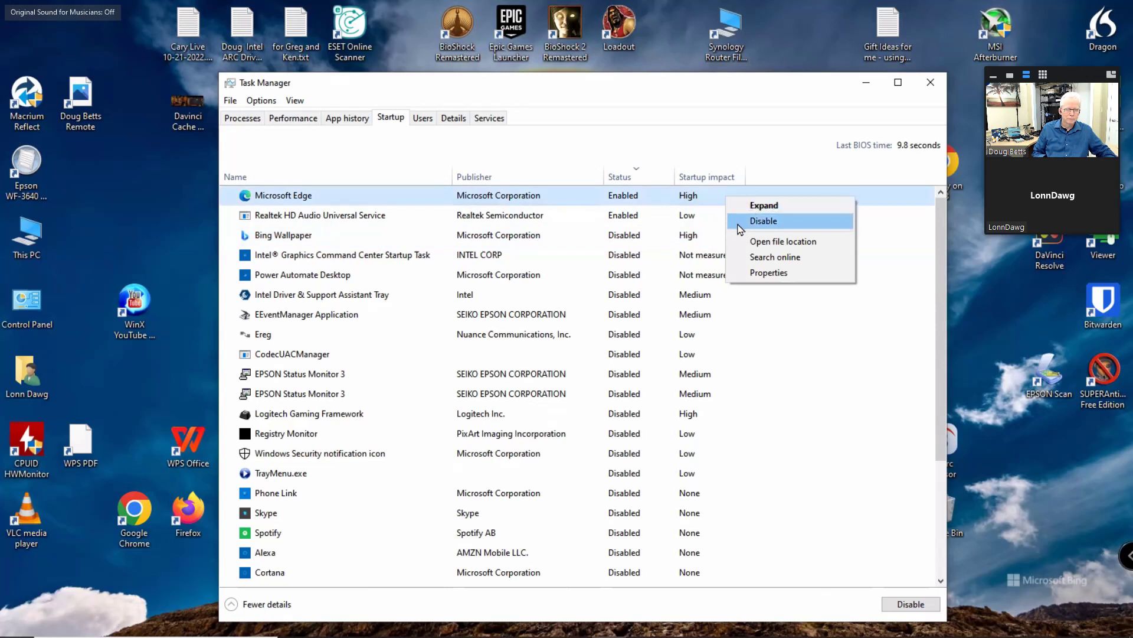
{"action": "left_click", "coordinate": [763, 221]}
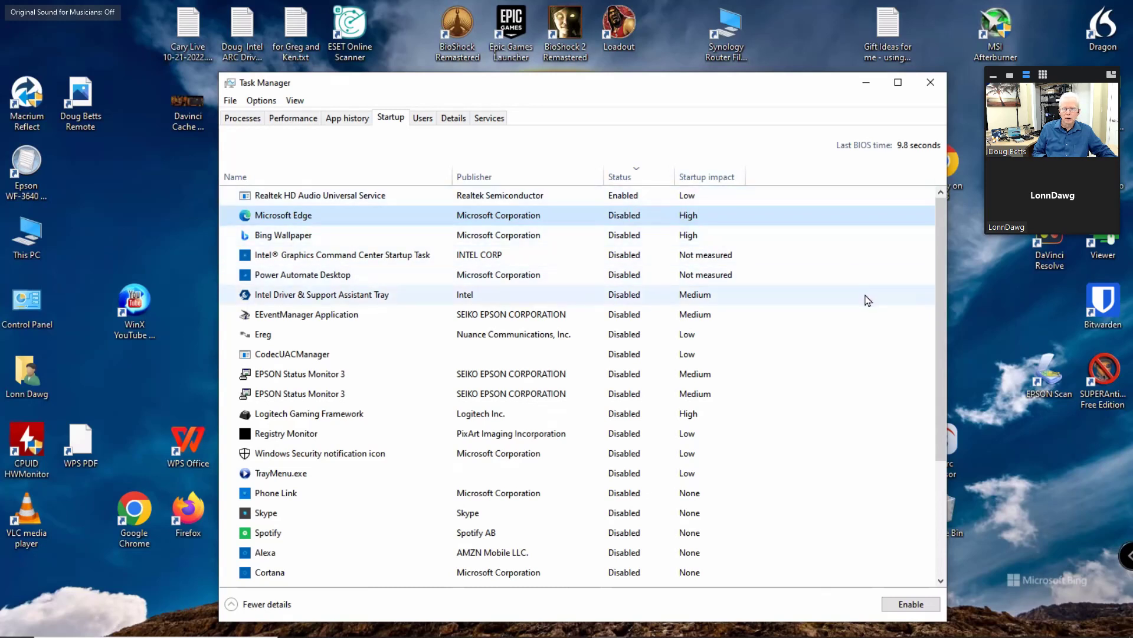
Close Task Manager and restart the computer.
{"action": "left_click", "coordinate": [929, 85]}
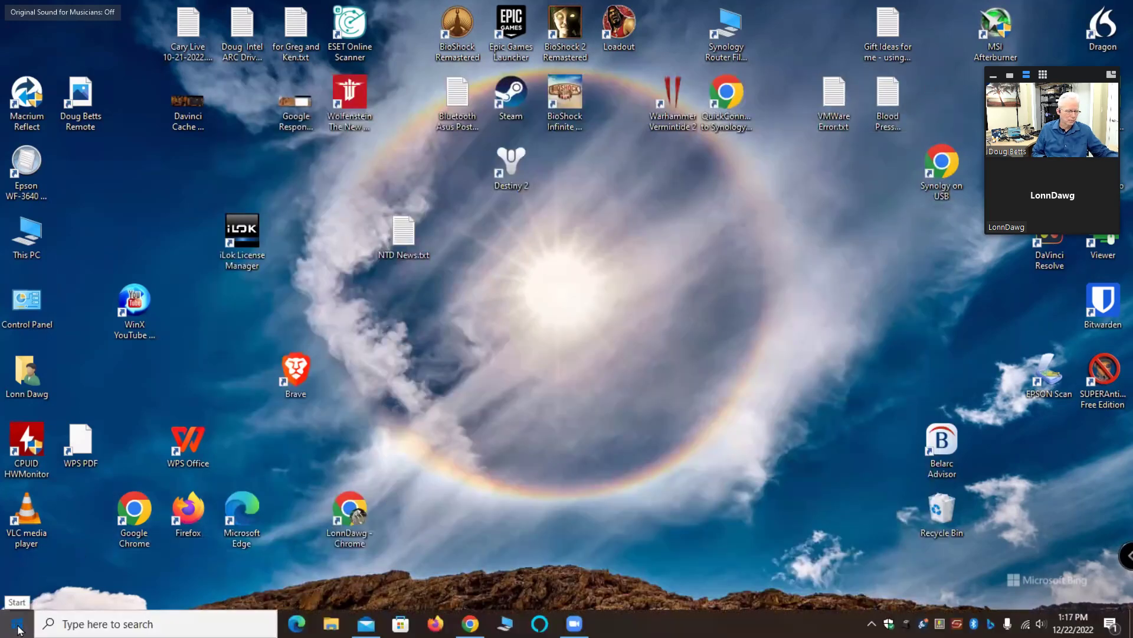
{"action": "left_click", "coordinate": [18, 626]}
{"action": "left_click", "coordinate": [18, 592]}
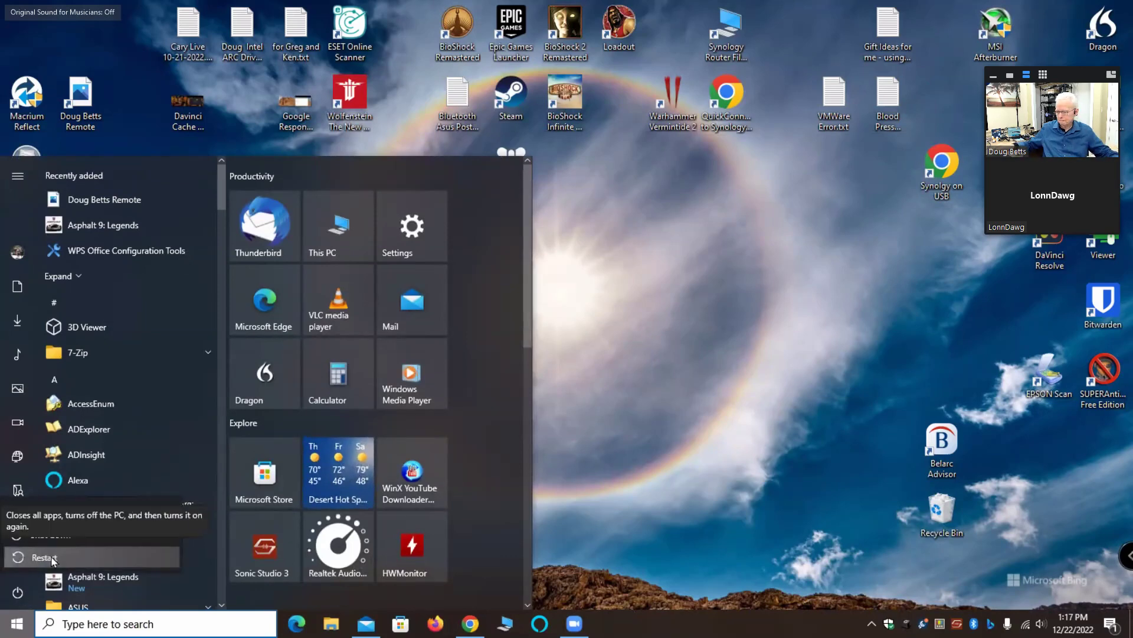
{"action": "left_click", "coordinate": [44, 557]}
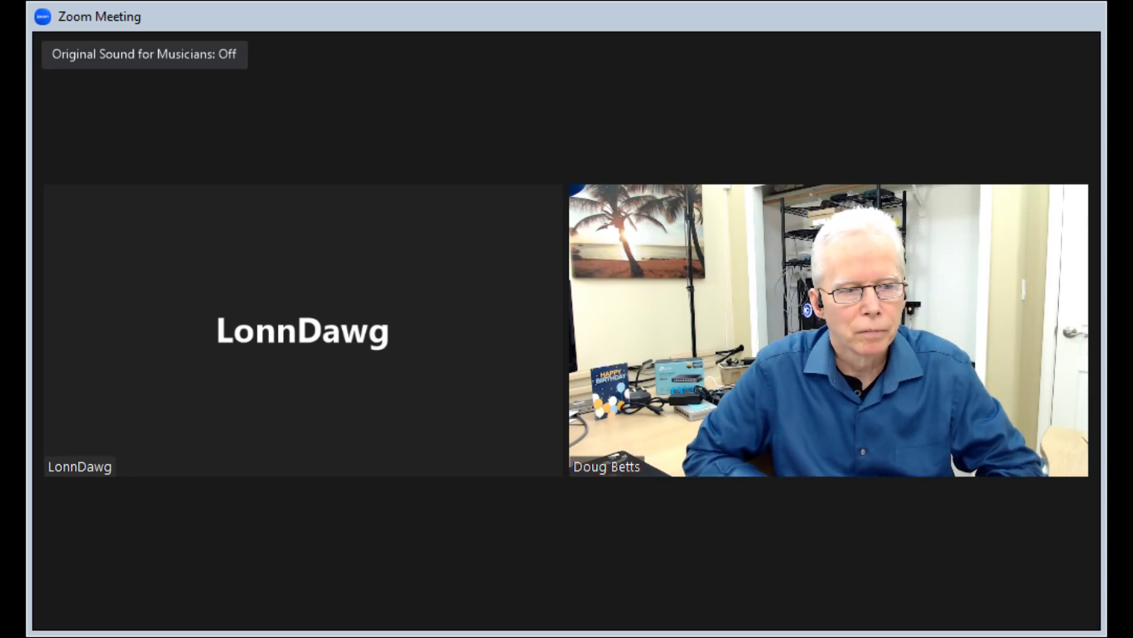
Minimize the Zoom launch page and the mail inbox, and close the LogMeIn Rescue window.
{"action": "mouse_move", "coordinate": [860, 583]}
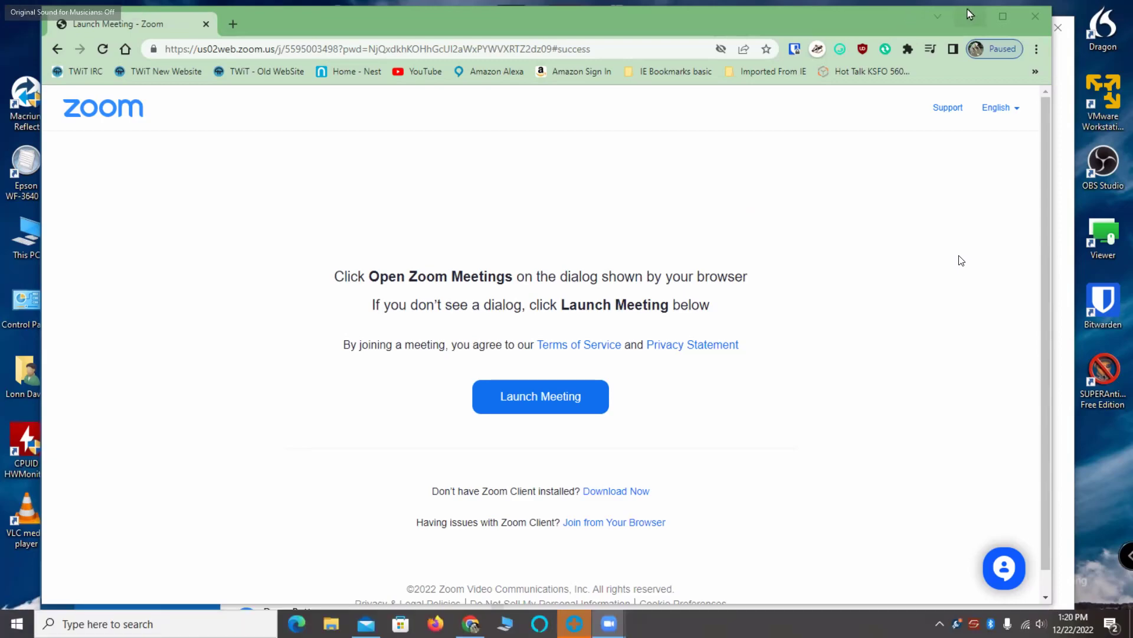
{"action": "left_click", "coordinate": [971, 24]}
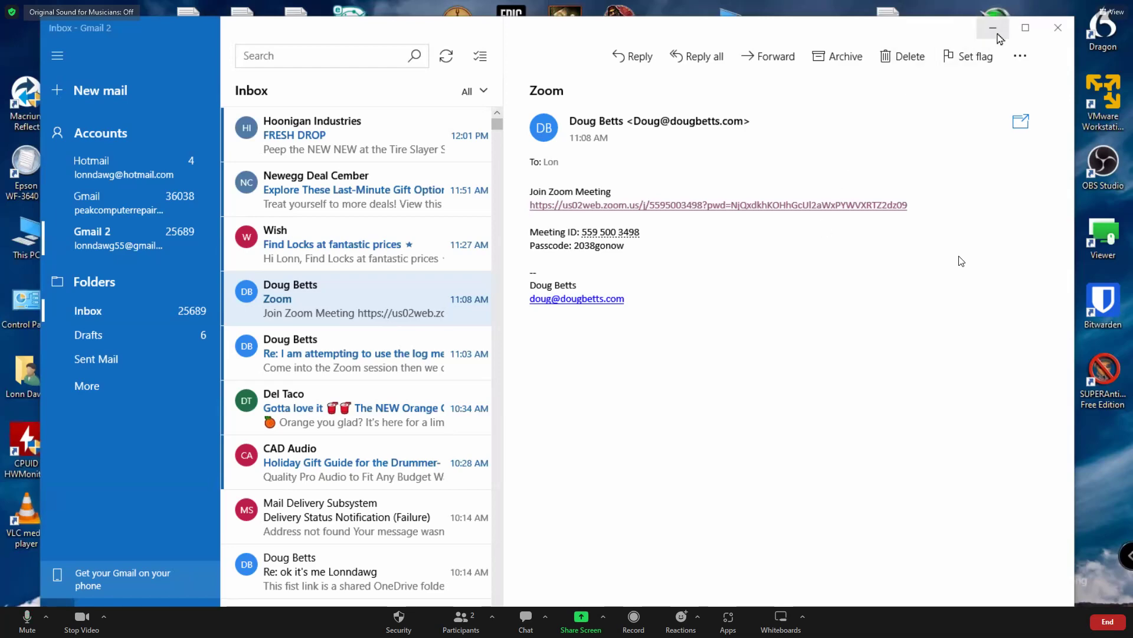
{"action": "left_click", "coordinate": [1002, 35]}
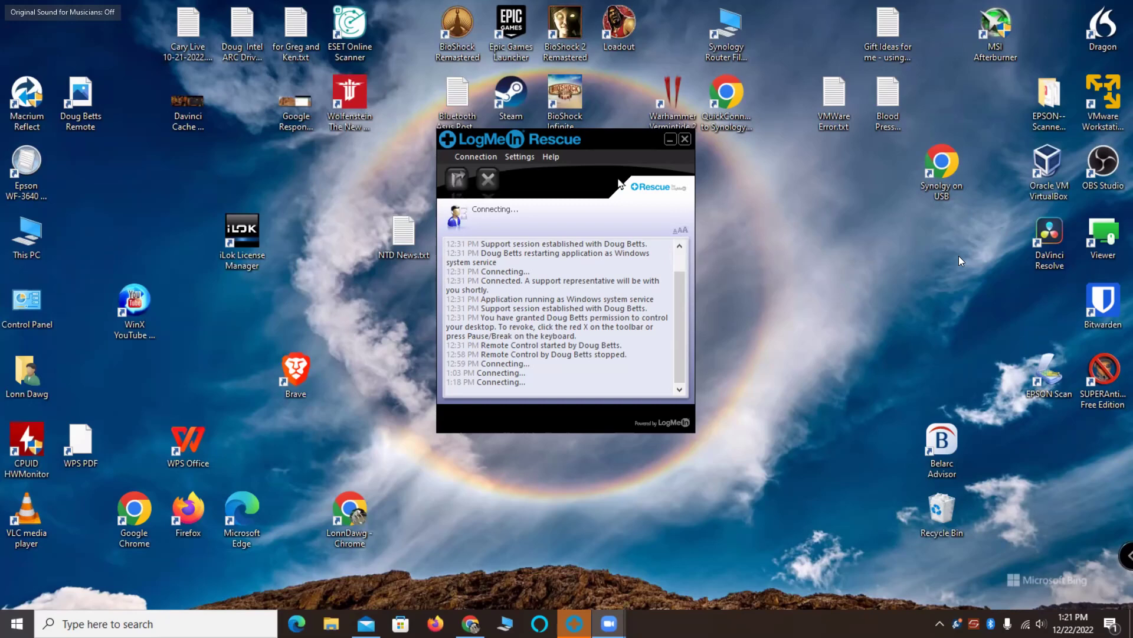
{"action": "left_click_drag", "start_coordinate": [603, 144], "coordinate": [406, 109]}
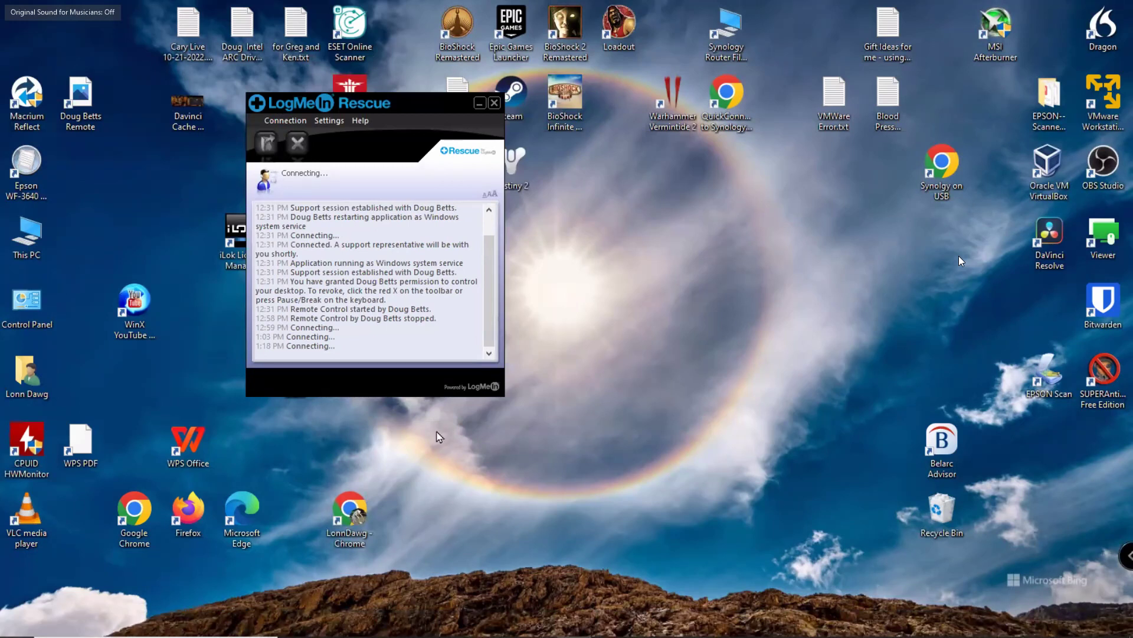
{"action": "left_click", "coordinate": [494, 104]}
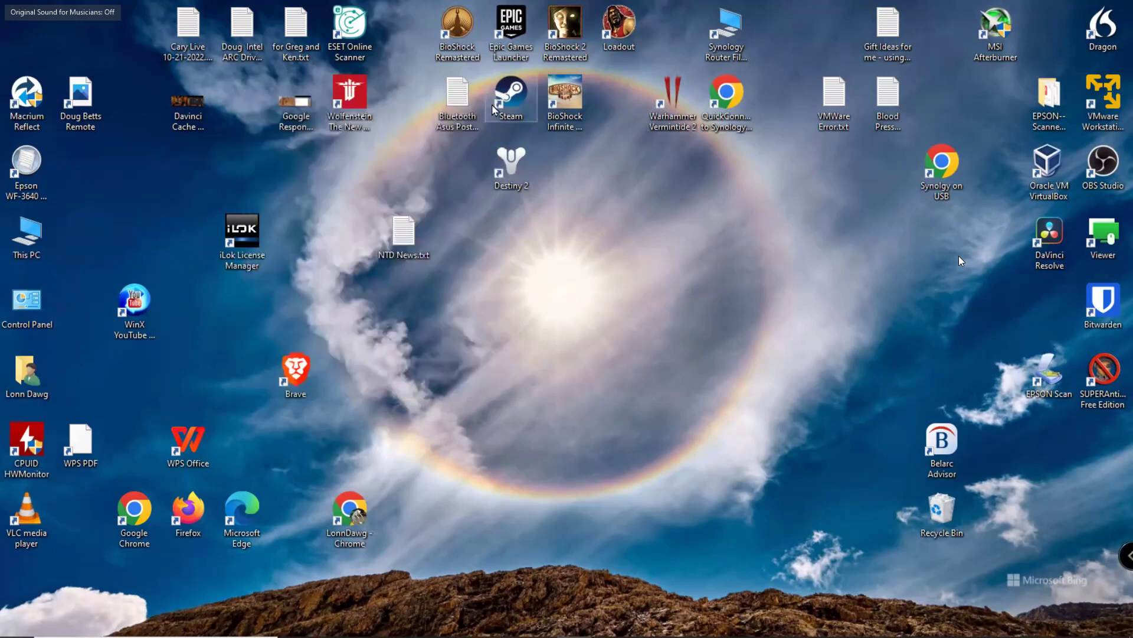
Try to launch the technician's remote support program from its desktop shortcut.
{"action": "right_click", "coordinate": [103, 96]}
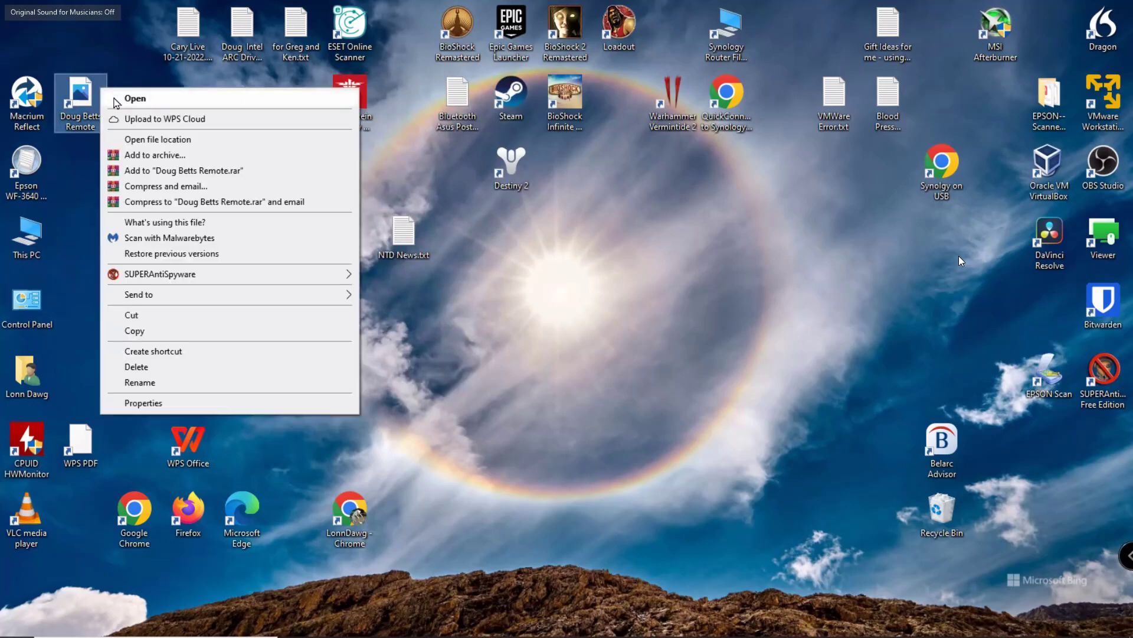
{"action": "left_click", "coordinate": [117, 100]}
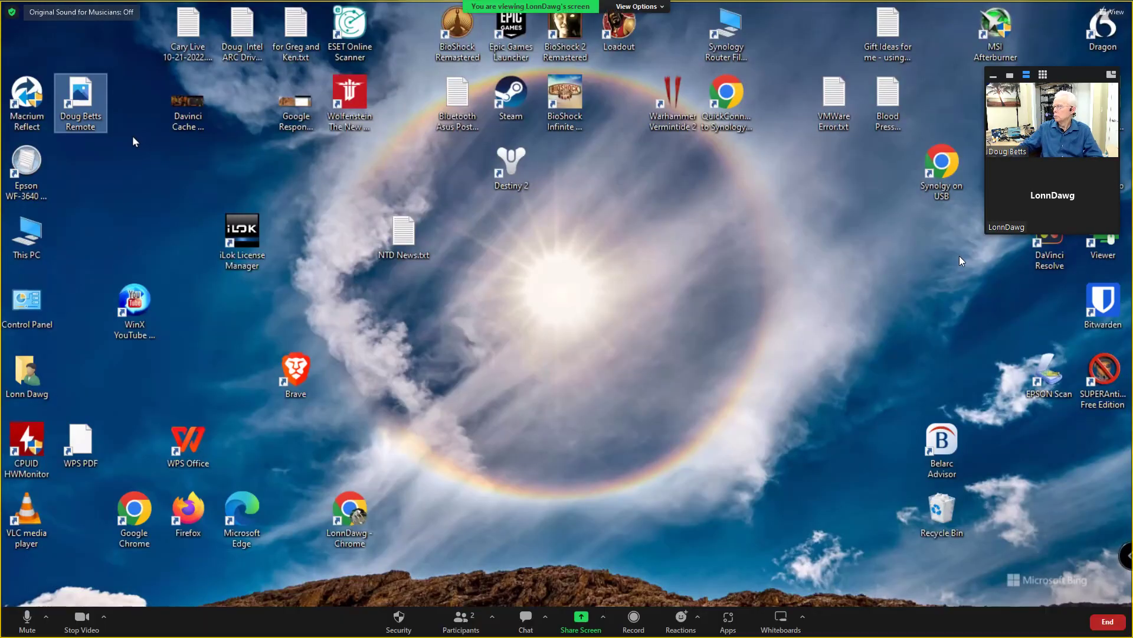
{"action": "right_click", "coordinate": [92, 118]}
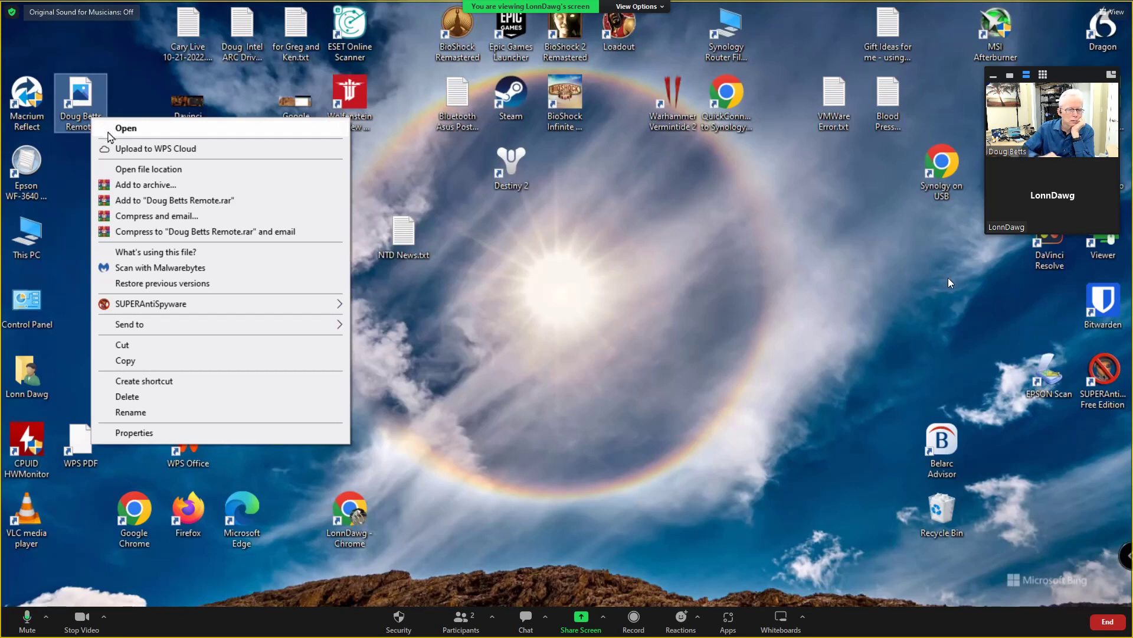
{"action": "left_click", "coordinate": [91, 241]}
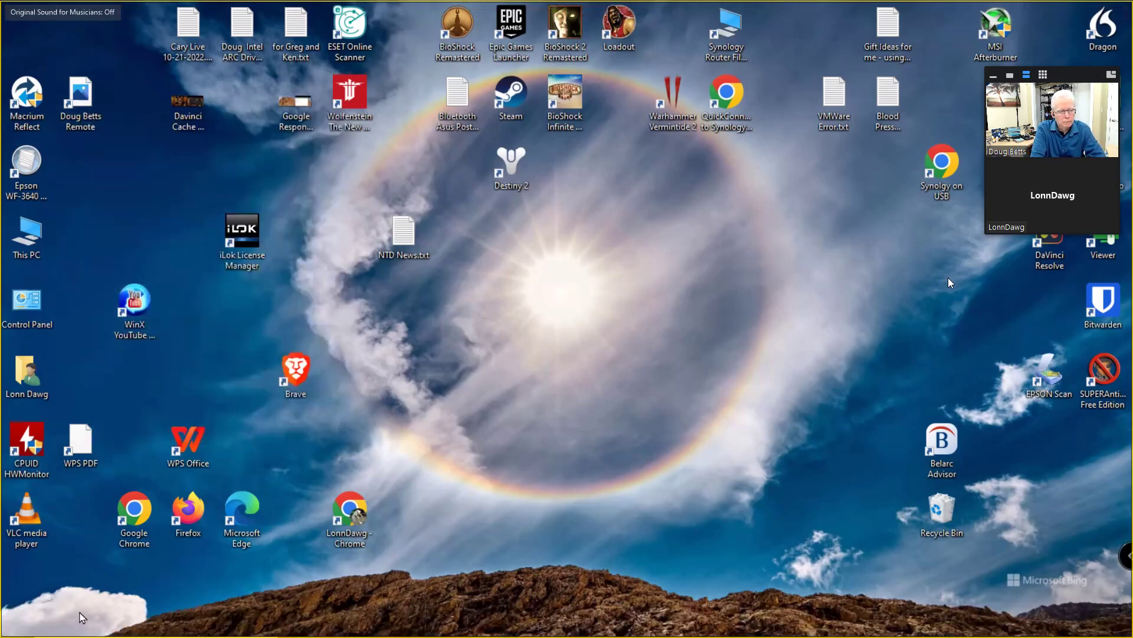
Open the list of installed programs by running appwiz.cpl.
{"action": "key", "text": "super"}
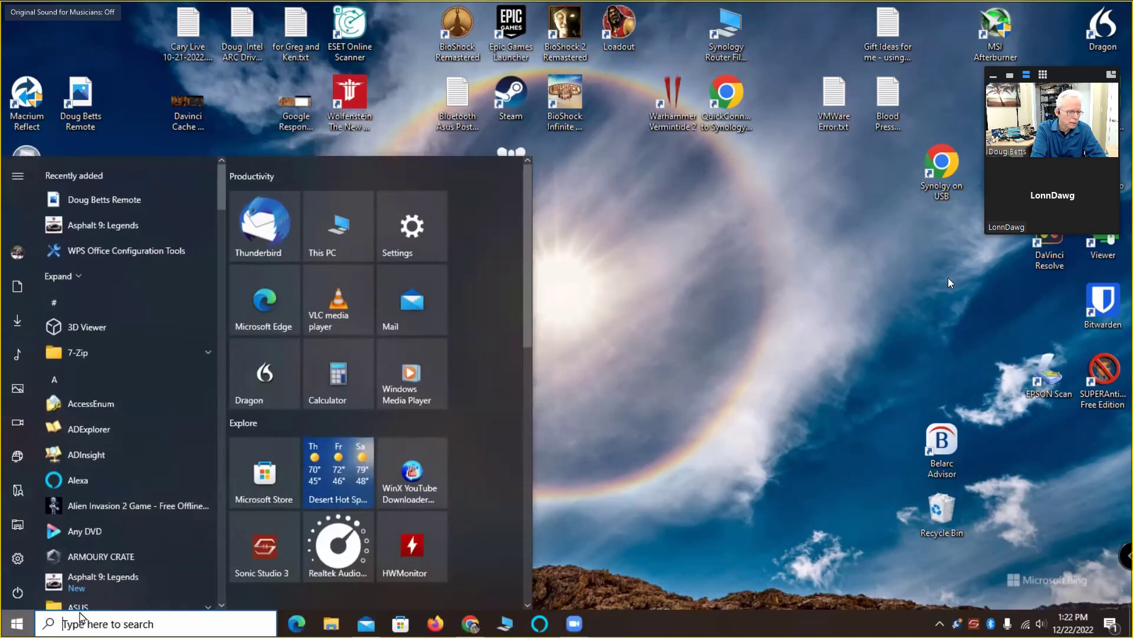
{"action": "key", "text": "super+r"}
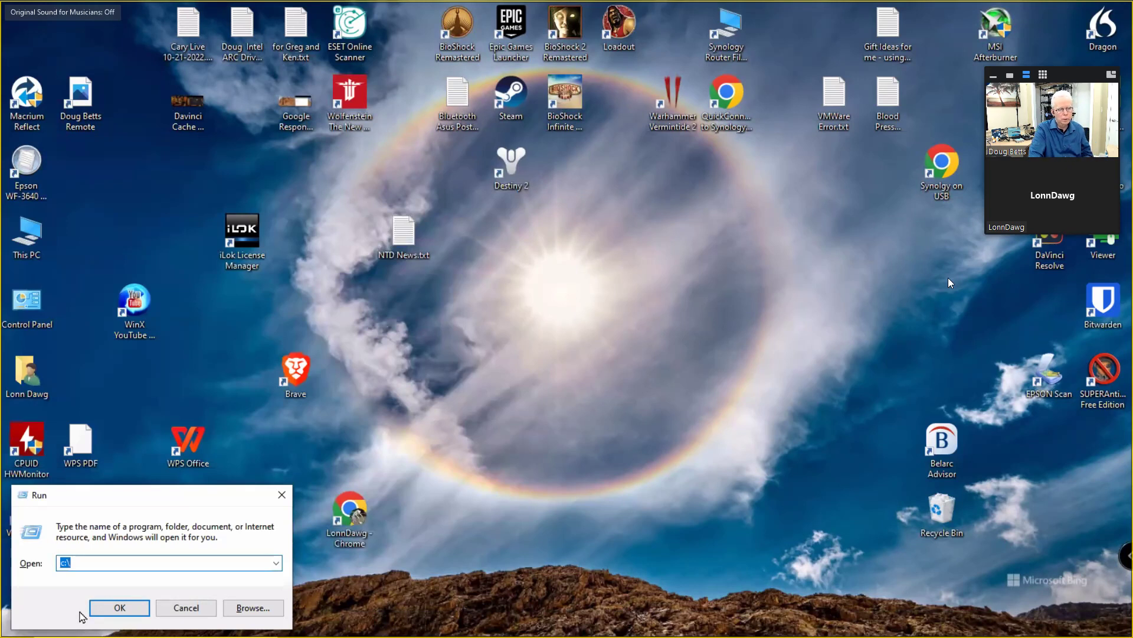
{"action": "key", "text": "BackSpace"}
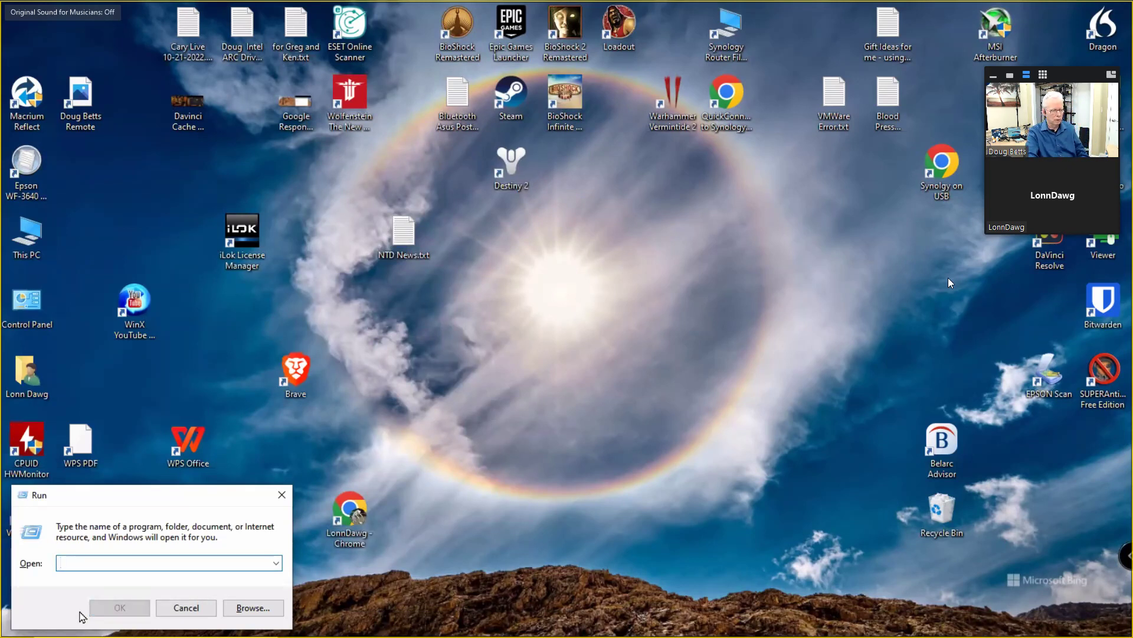
{"action": "type", "text": "appwi"}
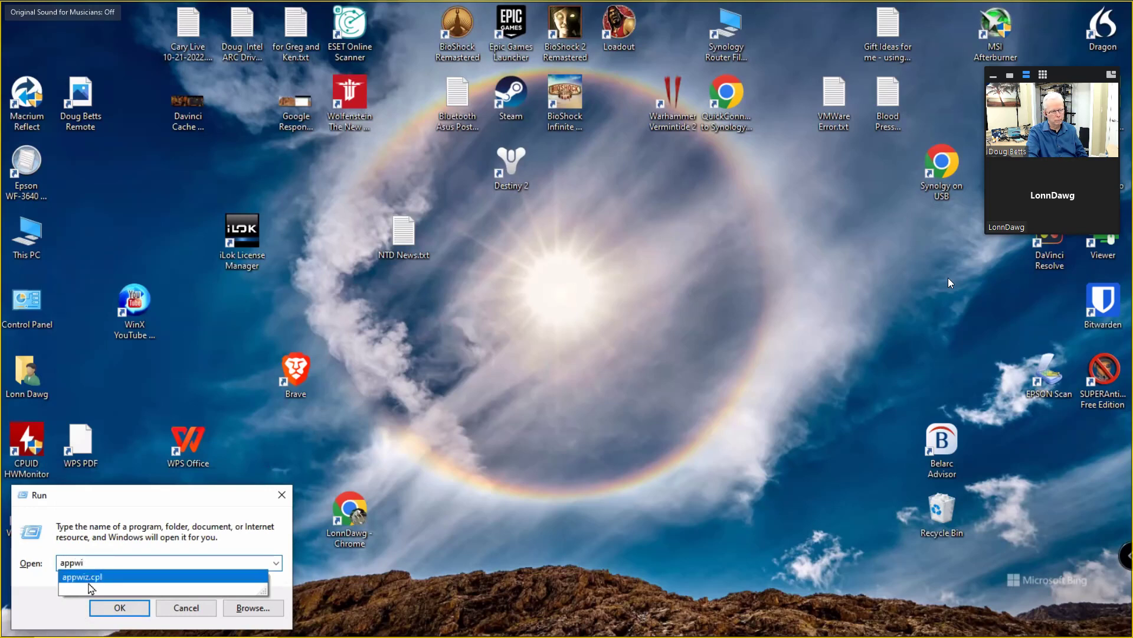
{"action": "left_click", "coordinate": [90, 587]}
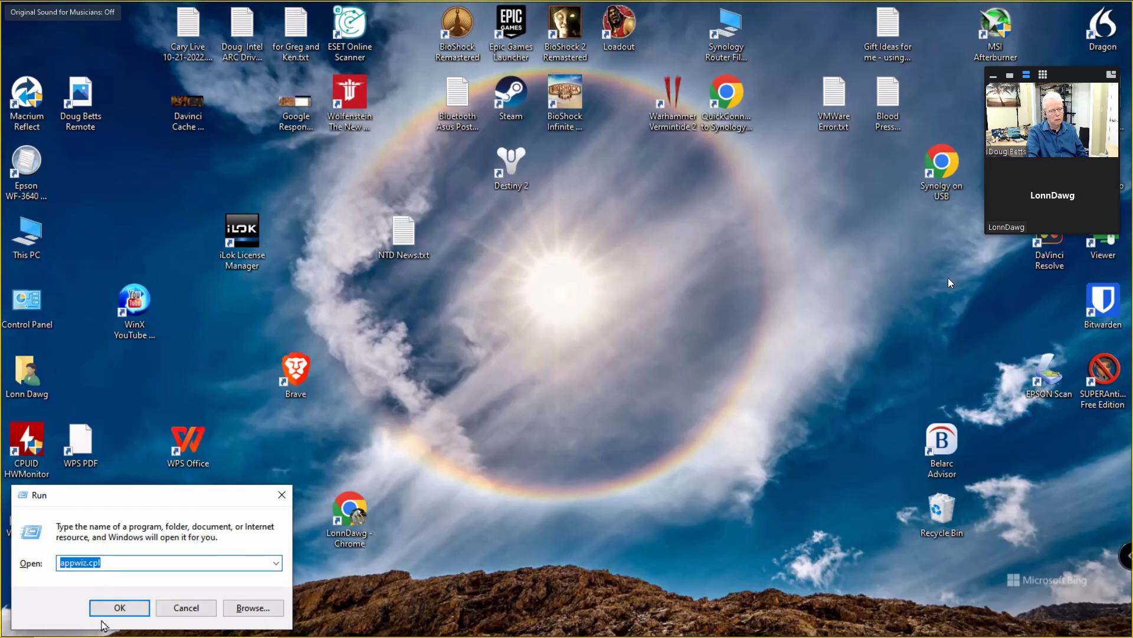
{"action": "left_click", "coordinate": [106, 613]}
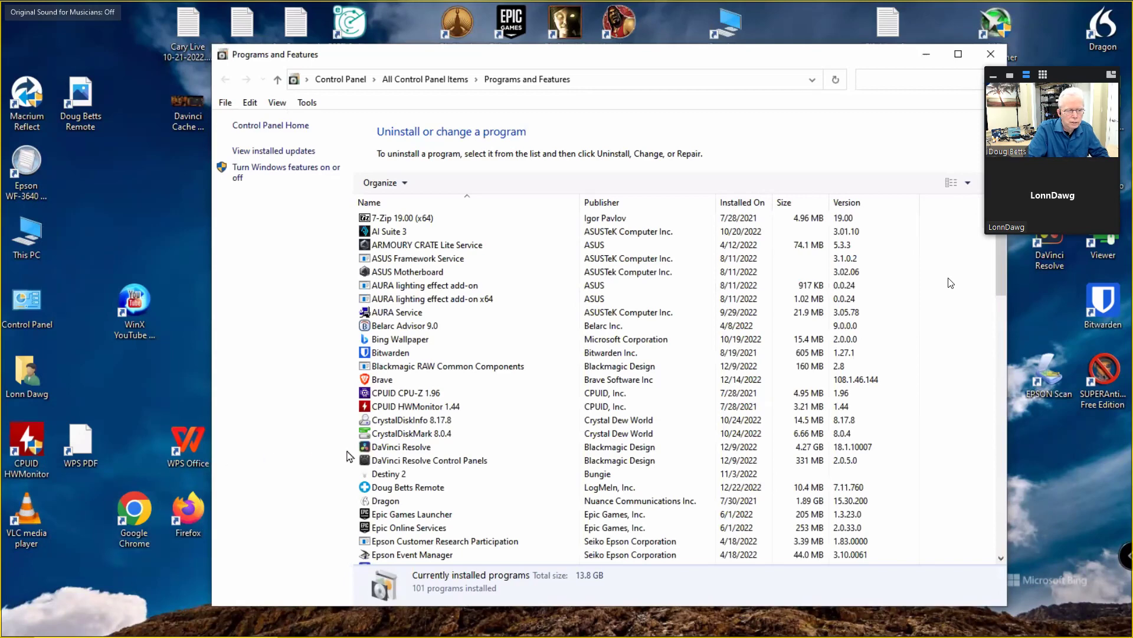
Repair the technician's LogMeIn remote support program in Programs and Features.
{"action": "scroll", "coordinate": [414, 449], "scroll_direction": "down", "scroll_amount": 2}
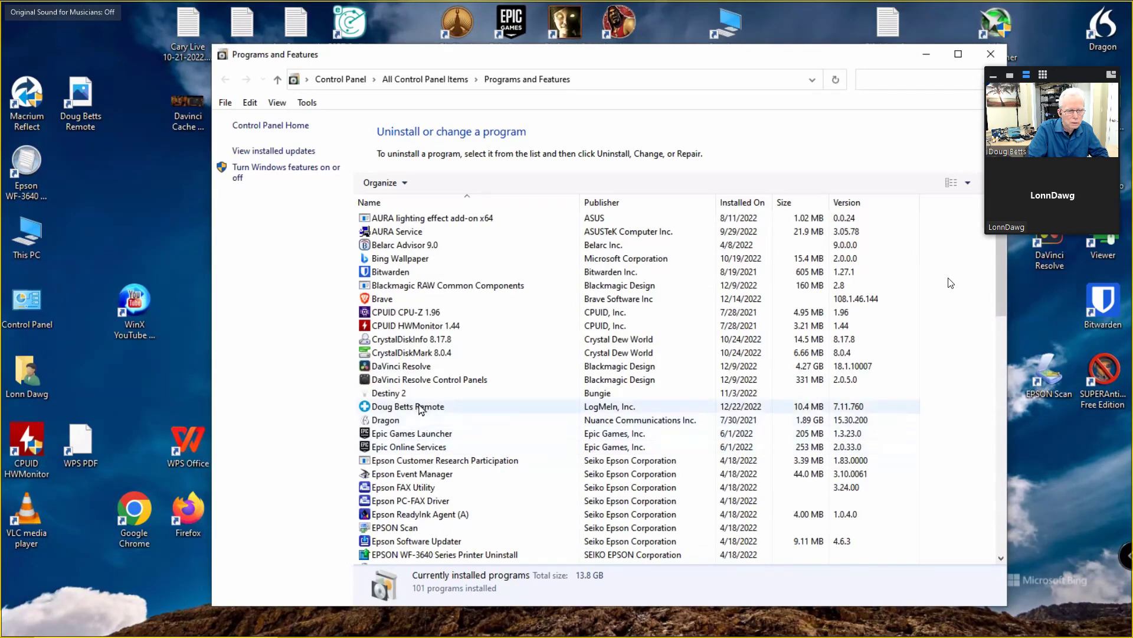
{"action": "left_click", "coordinate": [416, 394]}
{"action": "left_click", "coordinate": [418, 408]}
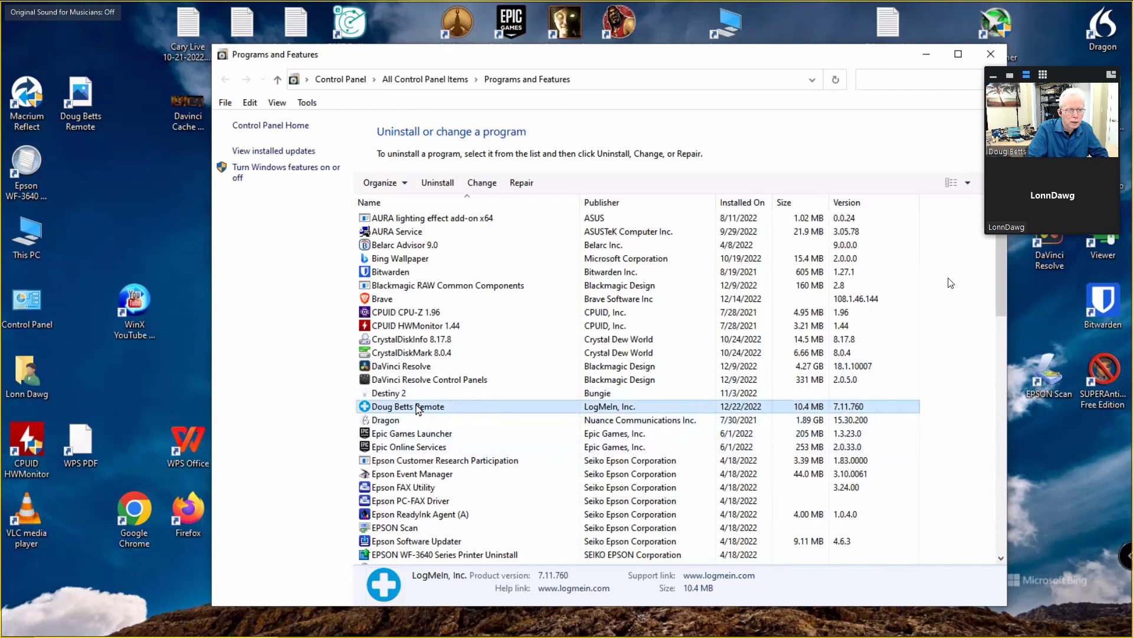
{"action": "right_click", "coordinate": [418, 409]}
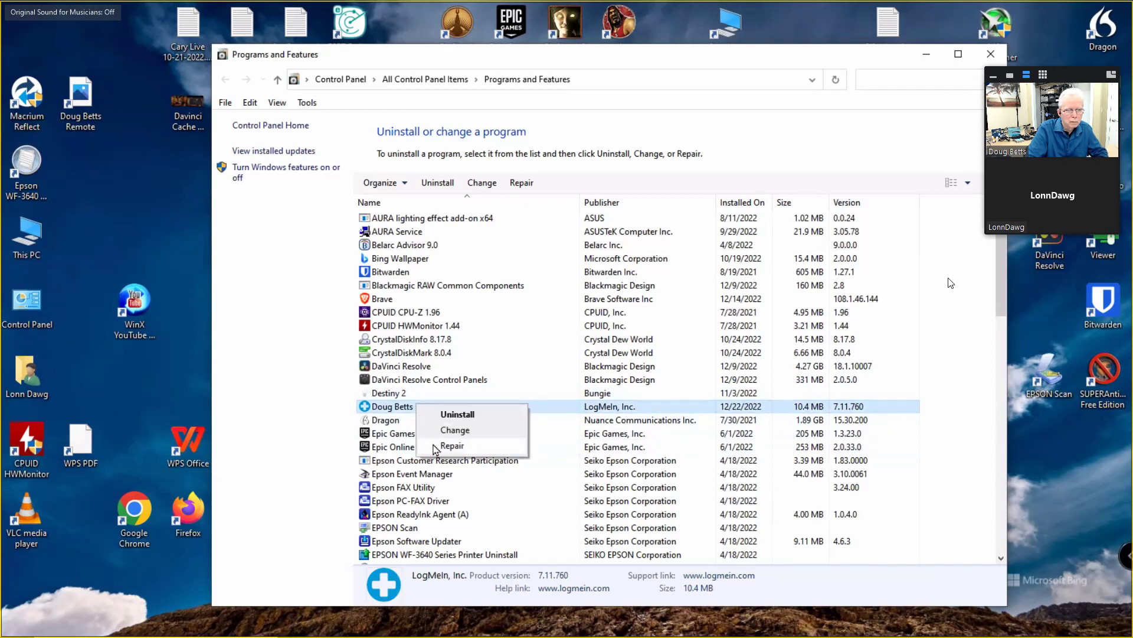
{"action": "left_click", "coordinate": [438, 447]}
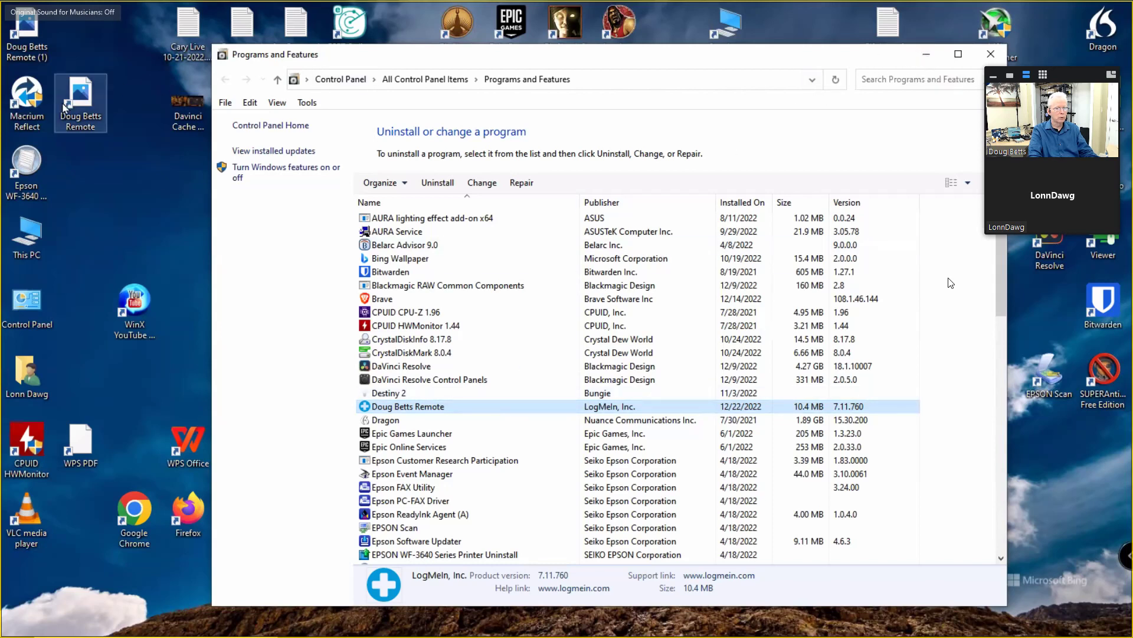
Try again to open the original remote support shortcut on the desktop following the repair.
{"action": "left_click", "coordinate": [101, 108]}
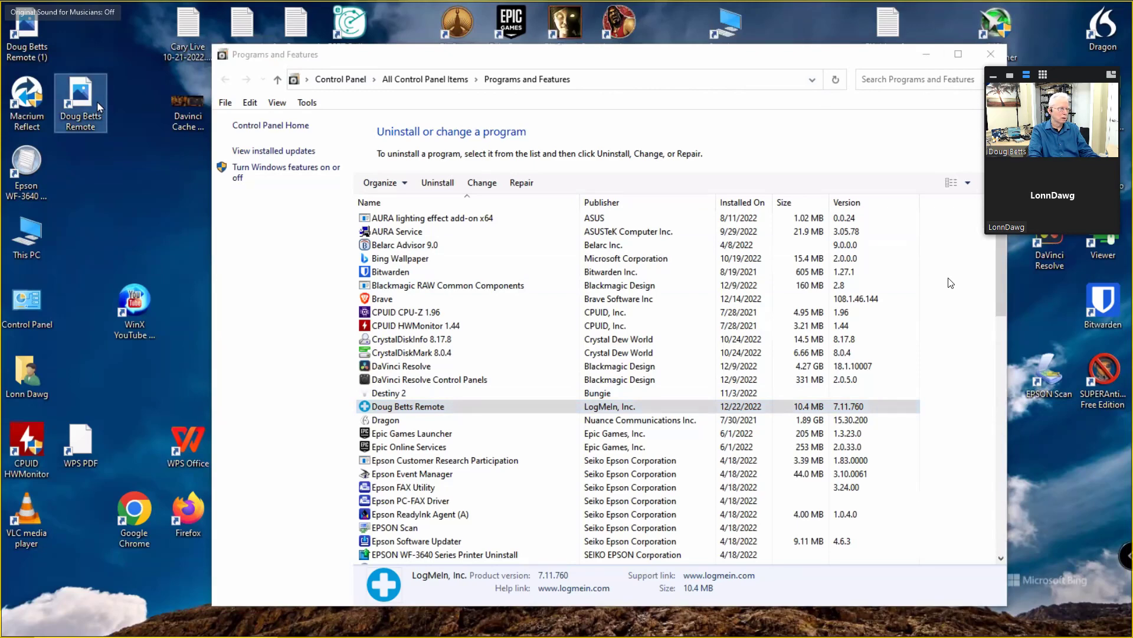
{"action": "right_click", "coordinate": [100, 107]}
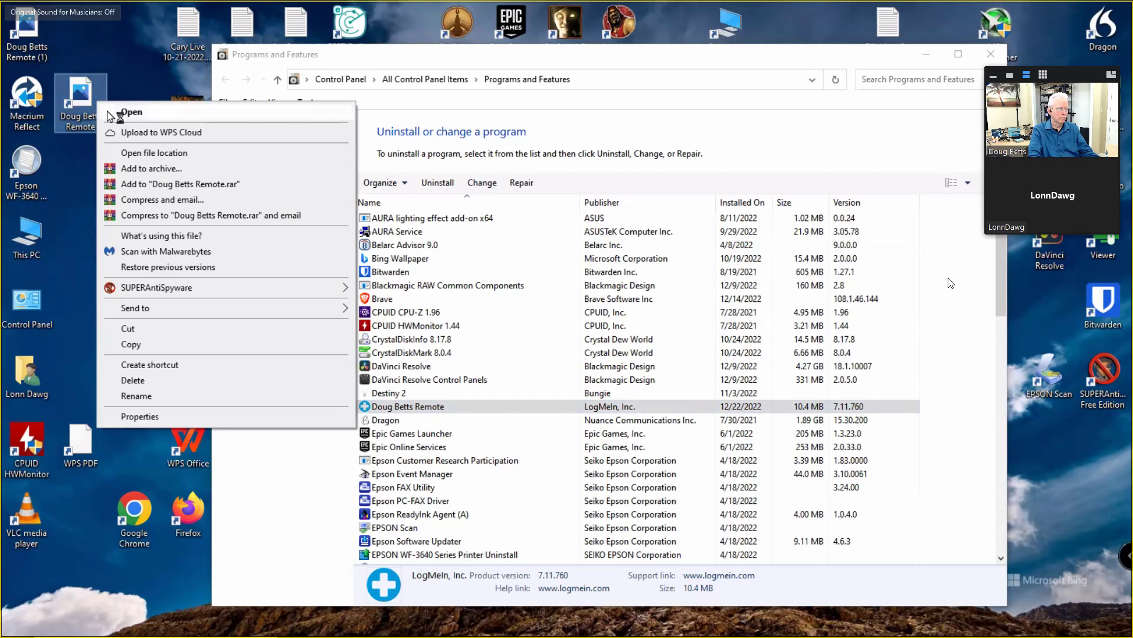
{"action": "left_click", "coordinate": [110, 114]}
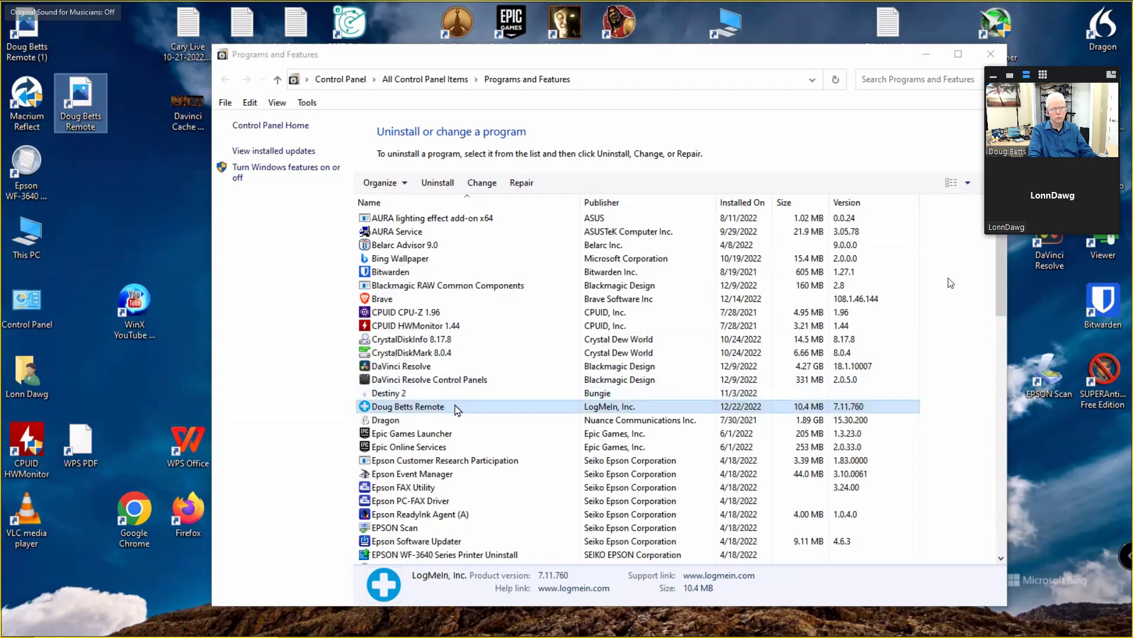
Uninstall the technician's LogMeIn remote support program and confirm its removal.
{"action": "right_click", "coordinate": [455, 413]}
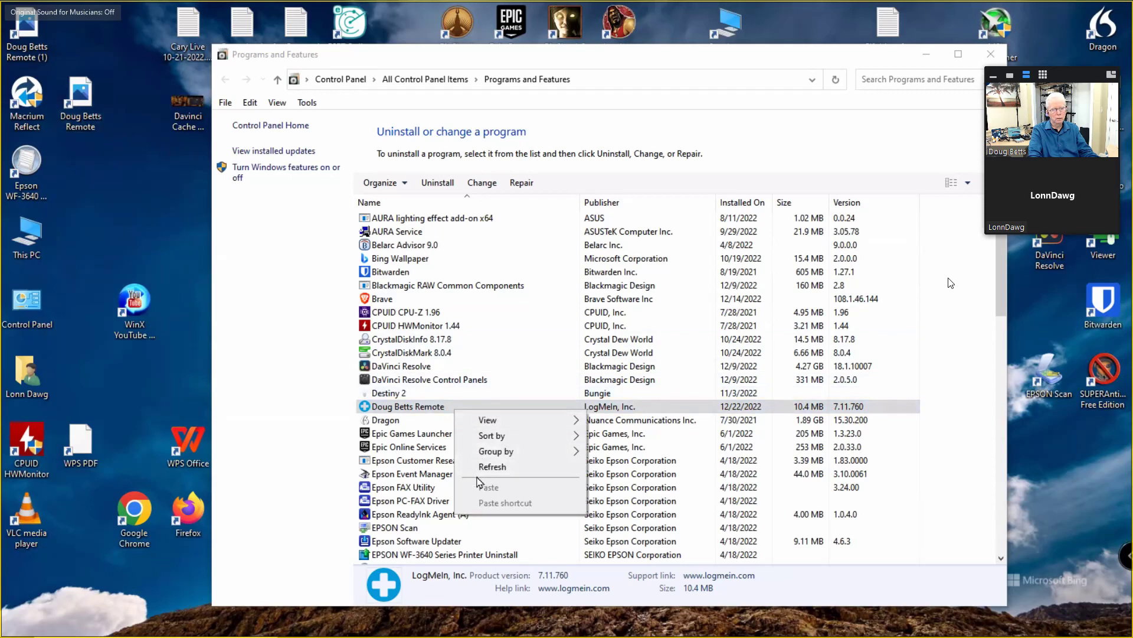
{"action": "left_click", "coordinate": [400, 407]}
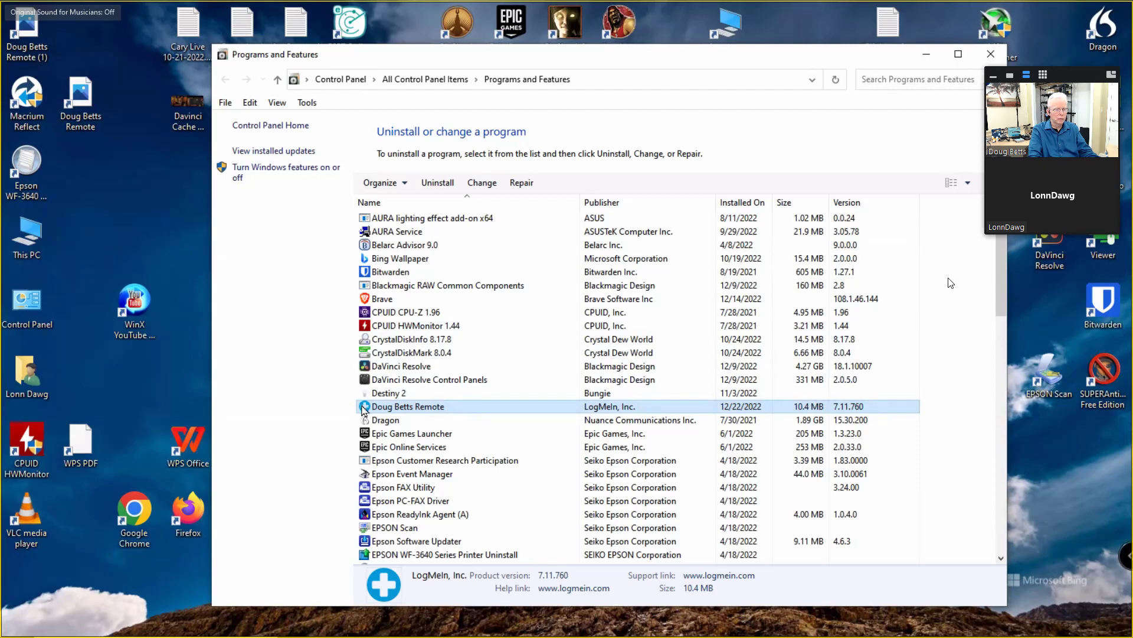
{"action": "right_click", "coordinate": [363, 409]}
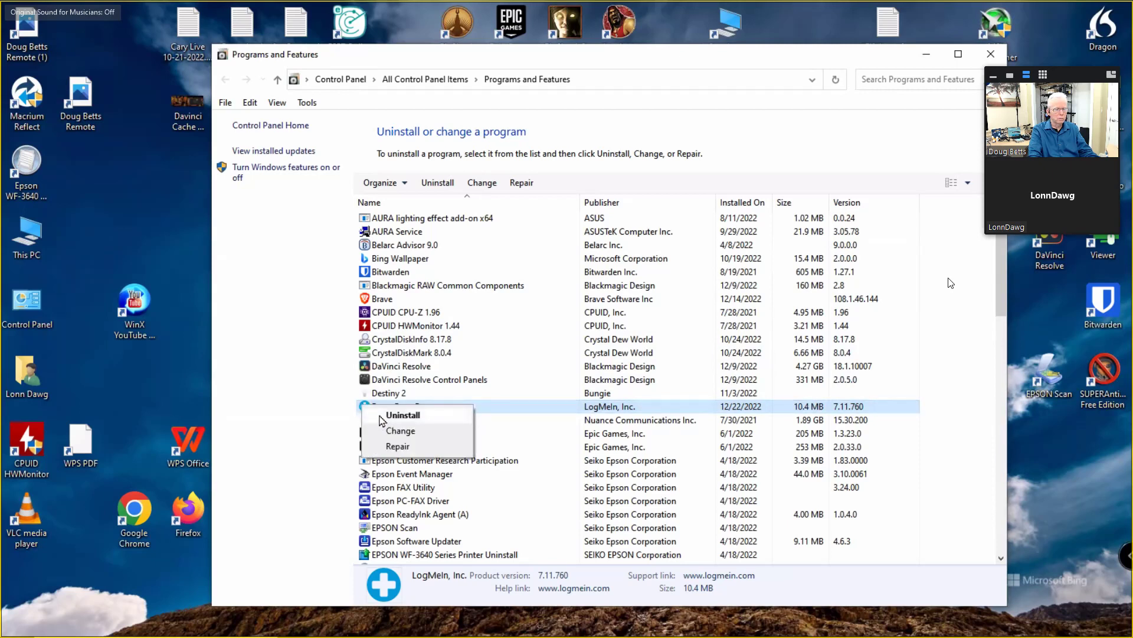
{"action": "left_click", "coordinate": [389, 416]}
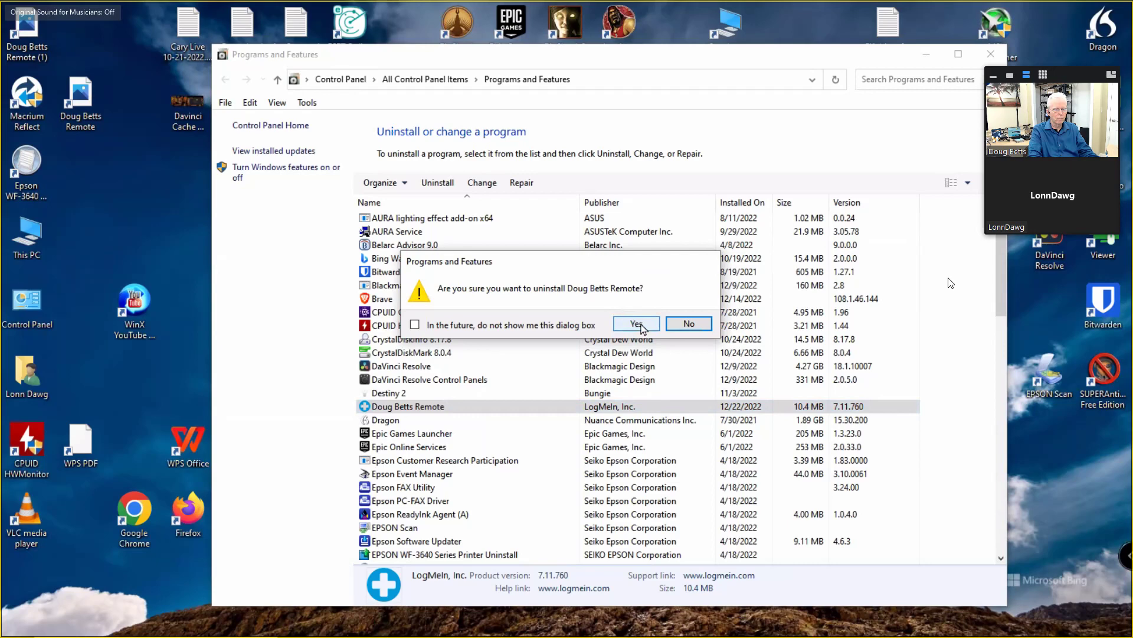
{"action": "left_click", "coordinate": [642, 330]}
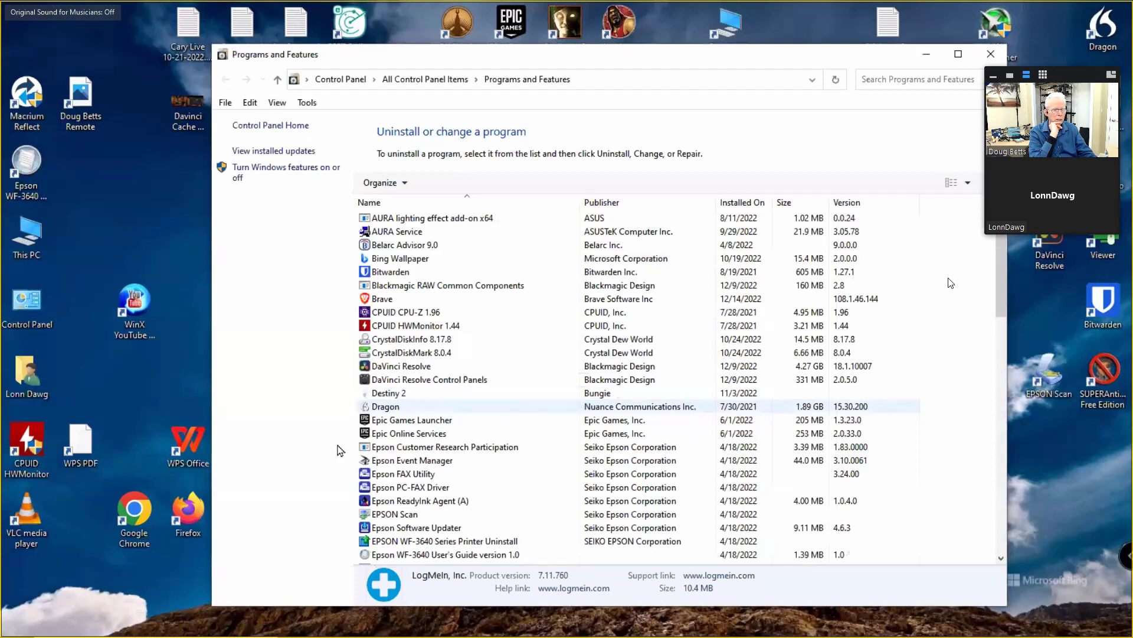
Start the LogMeIn Rescue Calling Card(2).msi installer from the Downloads folder.
{"action": "left_click", "coordinate": [17, 623]}
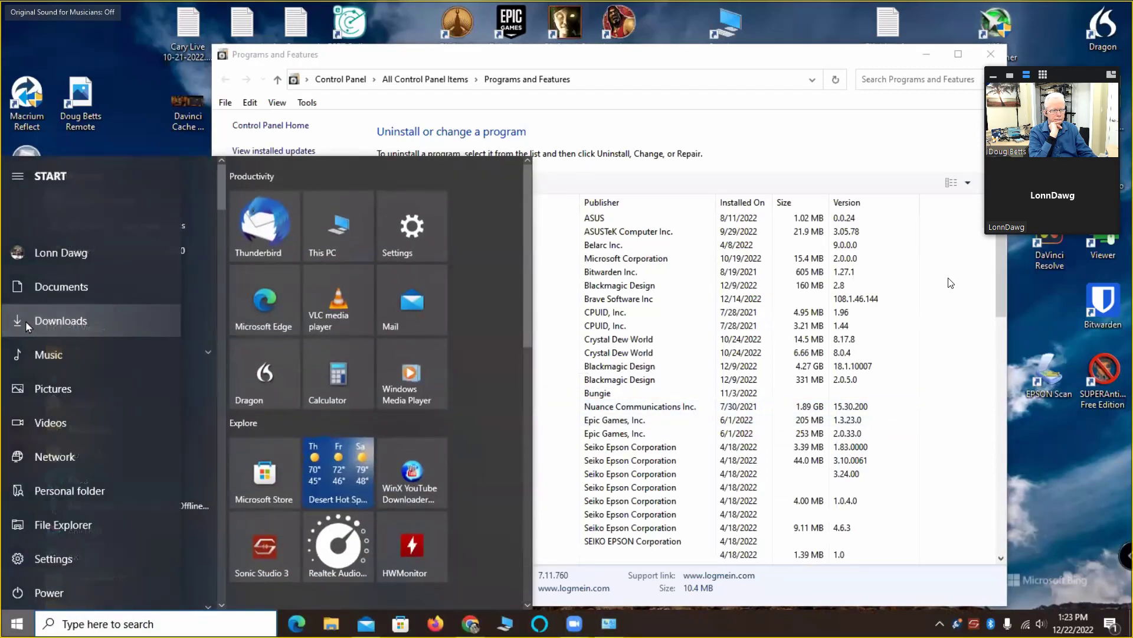
{"action": "left_click", "coordinate": [28, 326]}
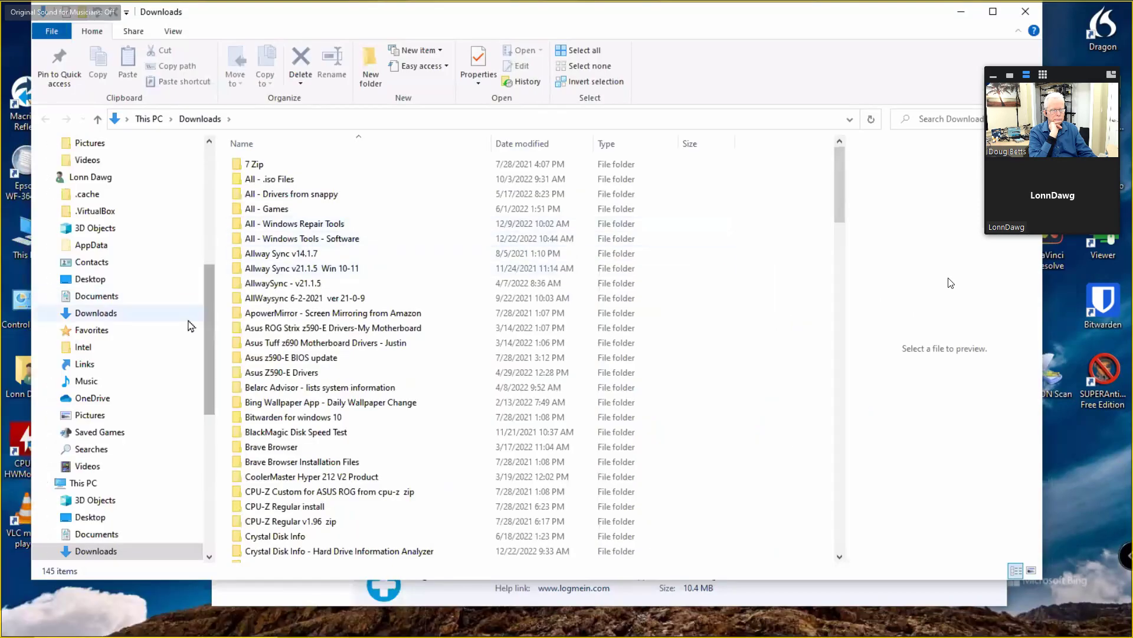
{"action": "scroll", "coordinate": [301, 327], "scroll_direction": "down", "scroll_amount": 3}
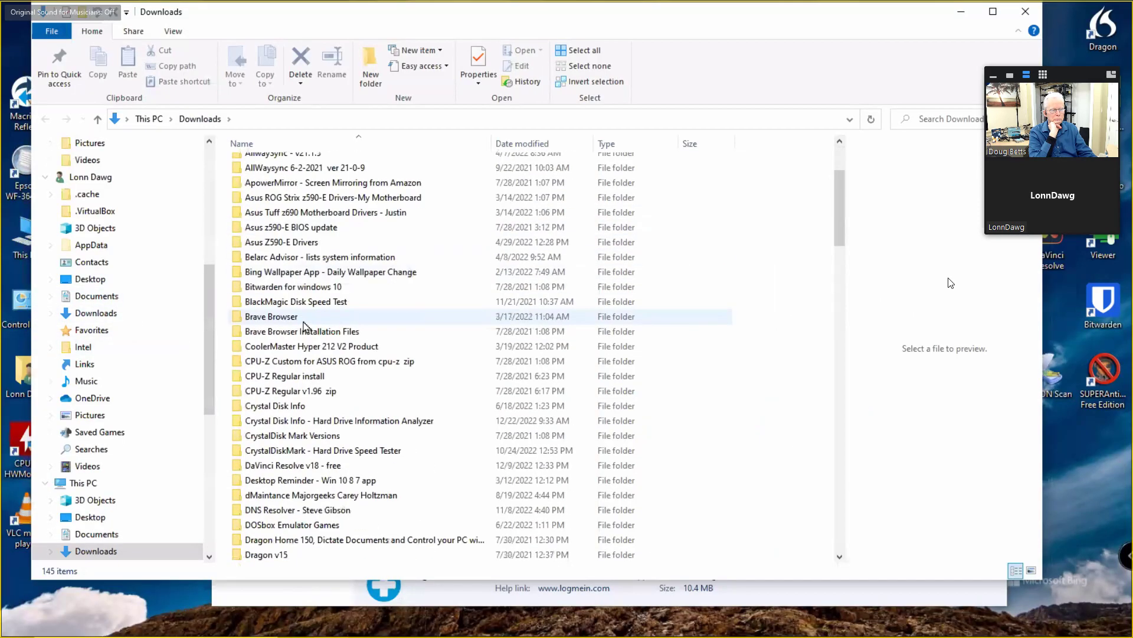
{"action": "scroll", "coordinate": [325, 354], "scroll_direction": "down", "scroll_amount": 1}
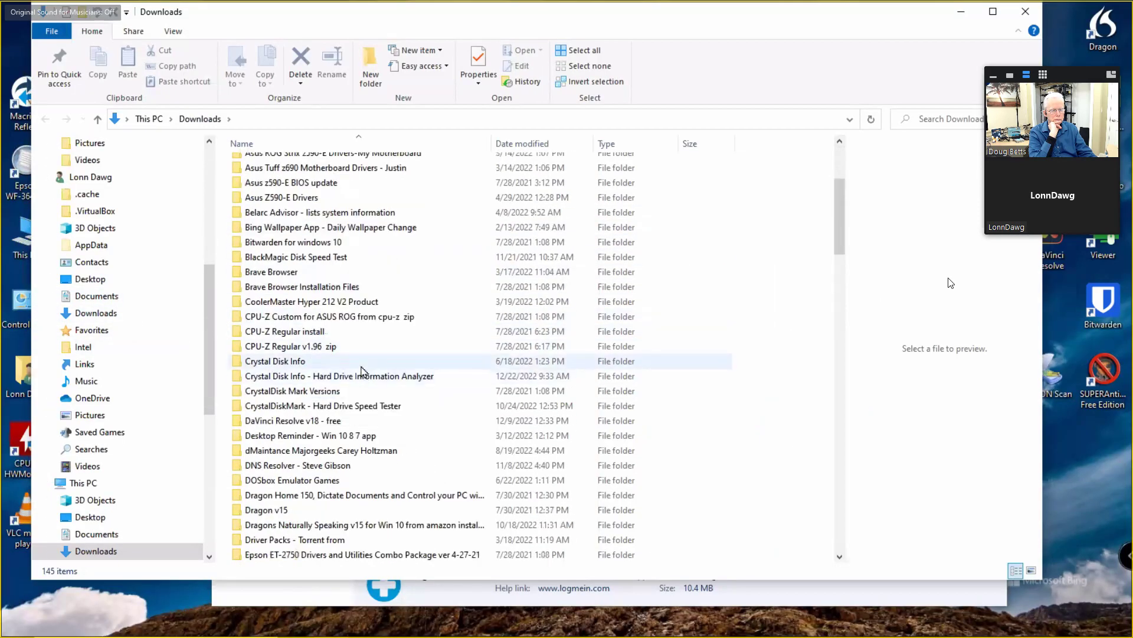
{"action": "scroll", "coordinate": [361, 400], "scroll_direction": "down", "scroll_amount": 1}
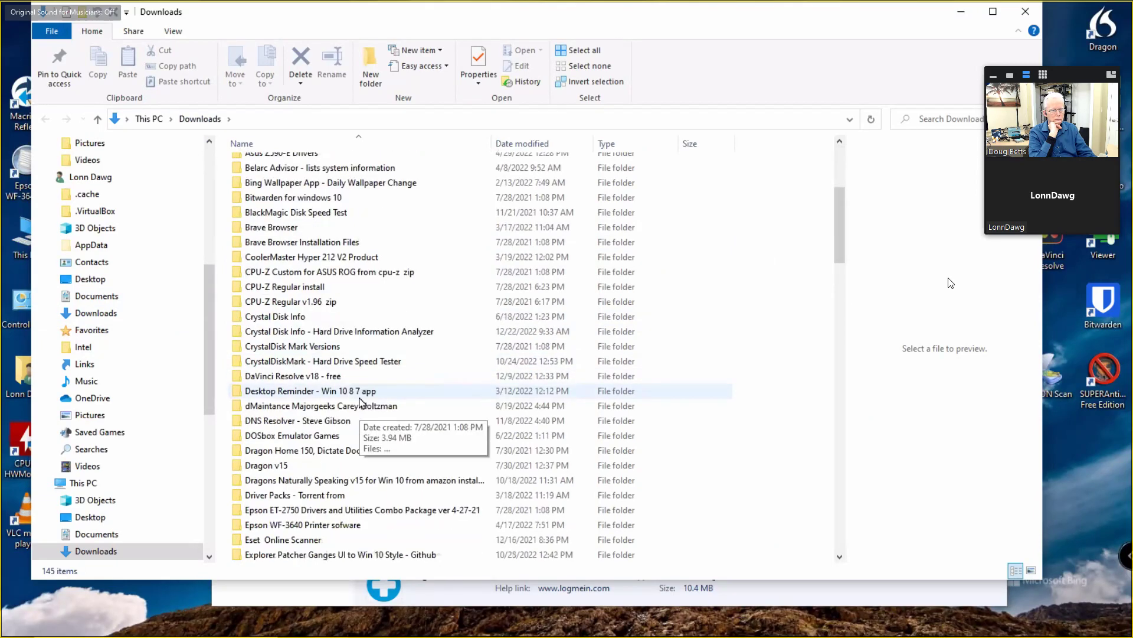
{"action": "scroll", "coordinate": [361, 400], "scroll_direction": "down", "scroll_amount": 3}
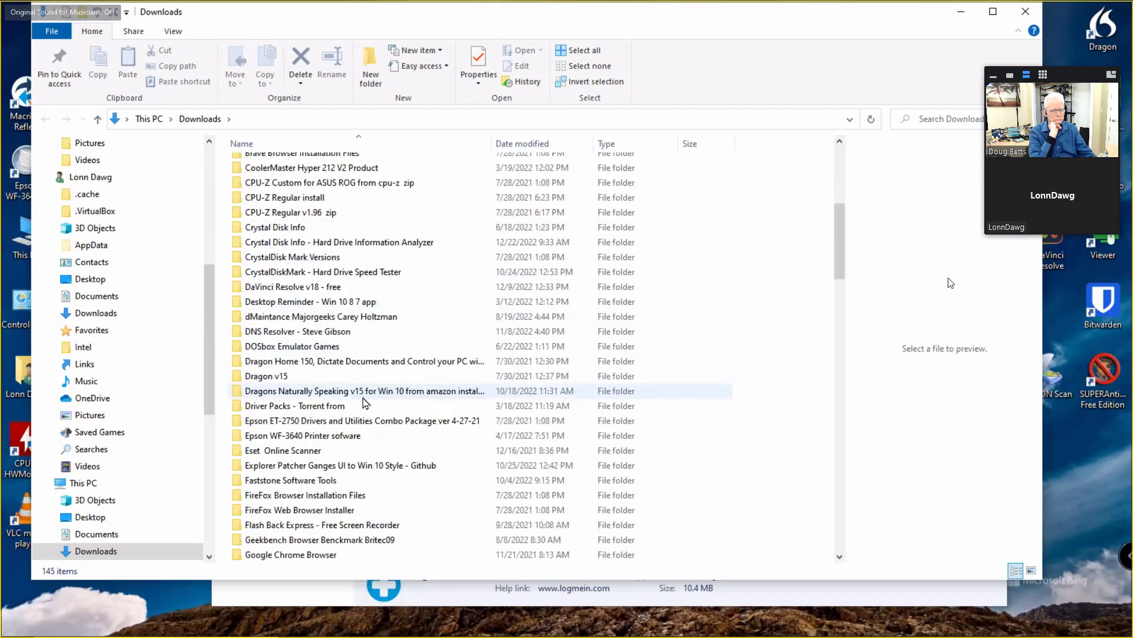
{"action": "scroll", "coordinate": [366, 403], "scroll_direction": "down", "scroll_amount": 1}
{"action": "scroll", "coordinate": [383, 422], "scroll_direction": "down", "scroll_amount": 20}
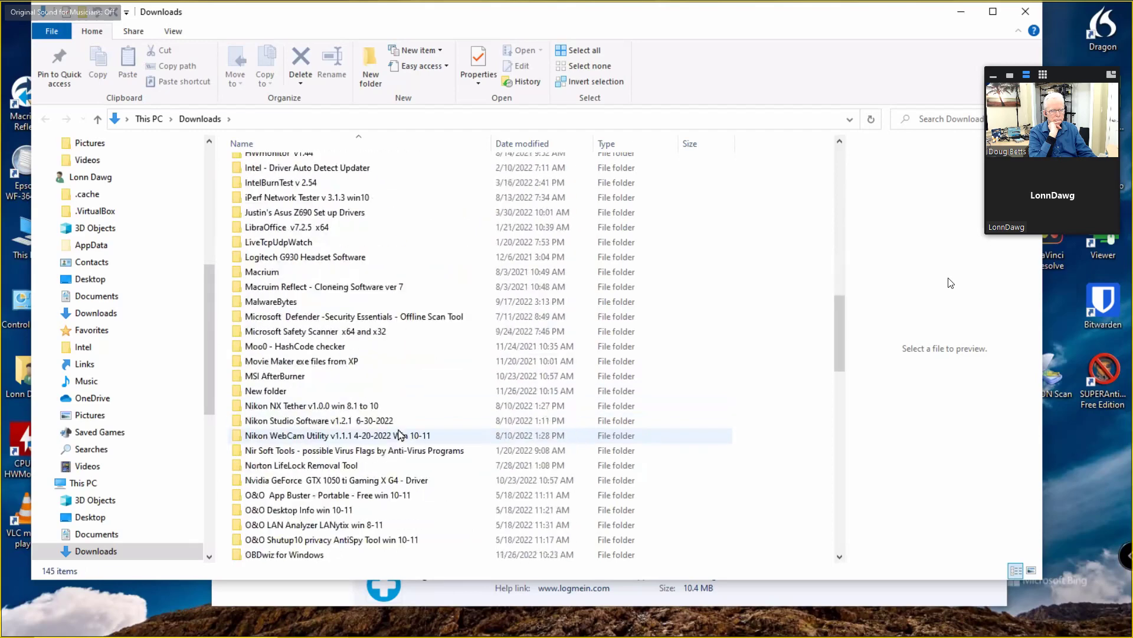
{"action": "scroll", "coordinate": [403, 495], "scroll_direction": "down", "scroll_amount": 6}
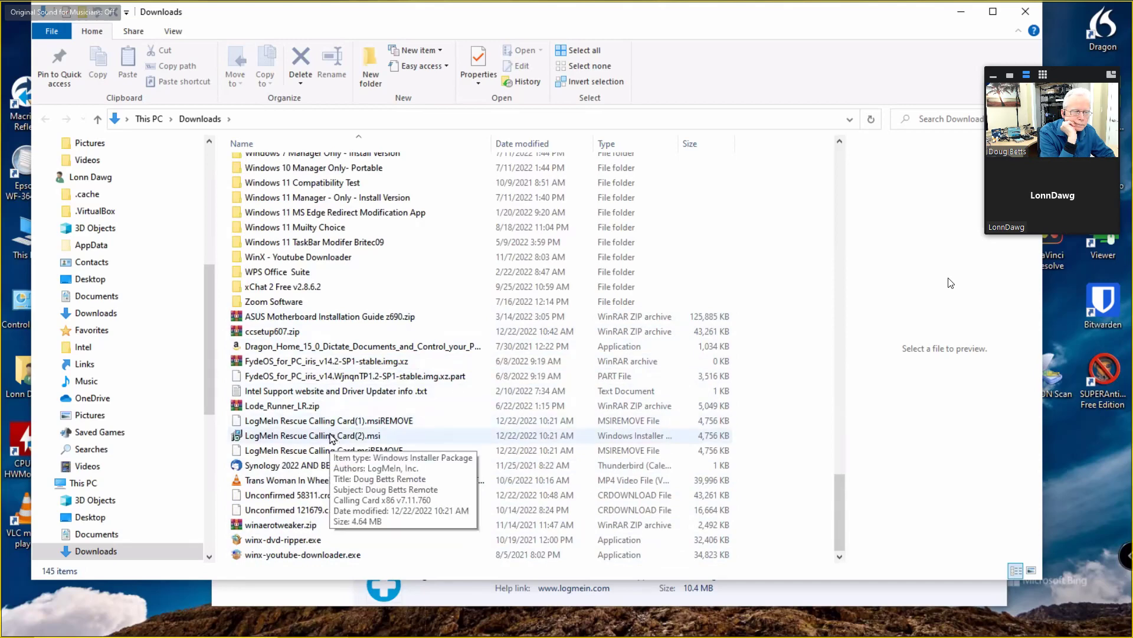
{"action": "left_click", "coordinate": [330, 438]}
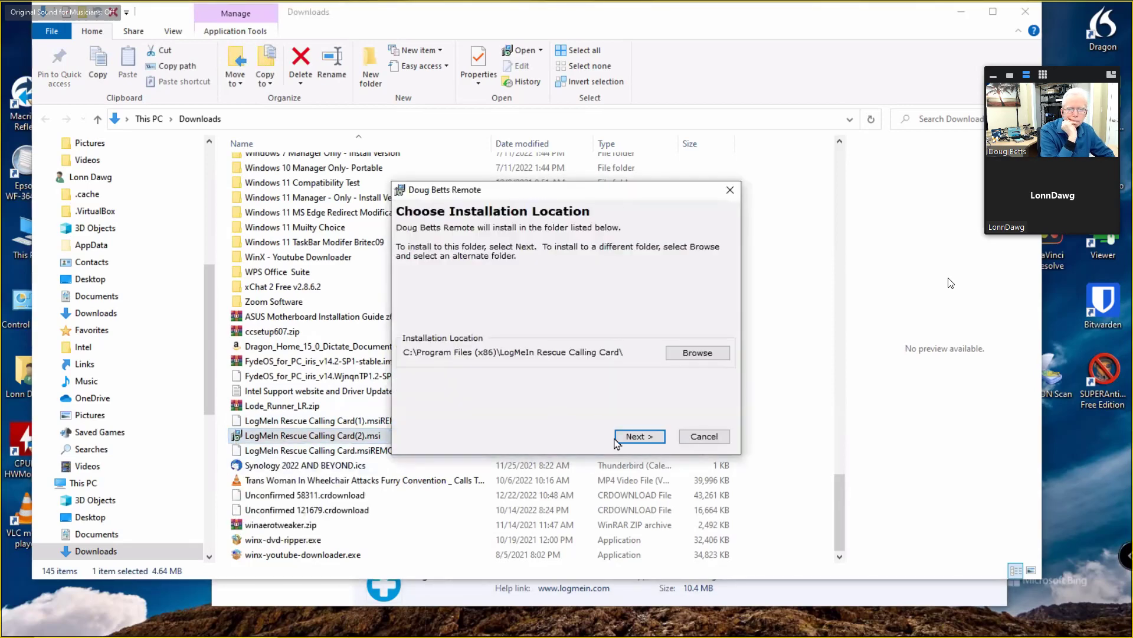
Install the remote support program in its default location and launch it when setup completes.
{"action": "left_click", "coordinate": [647, 438]}
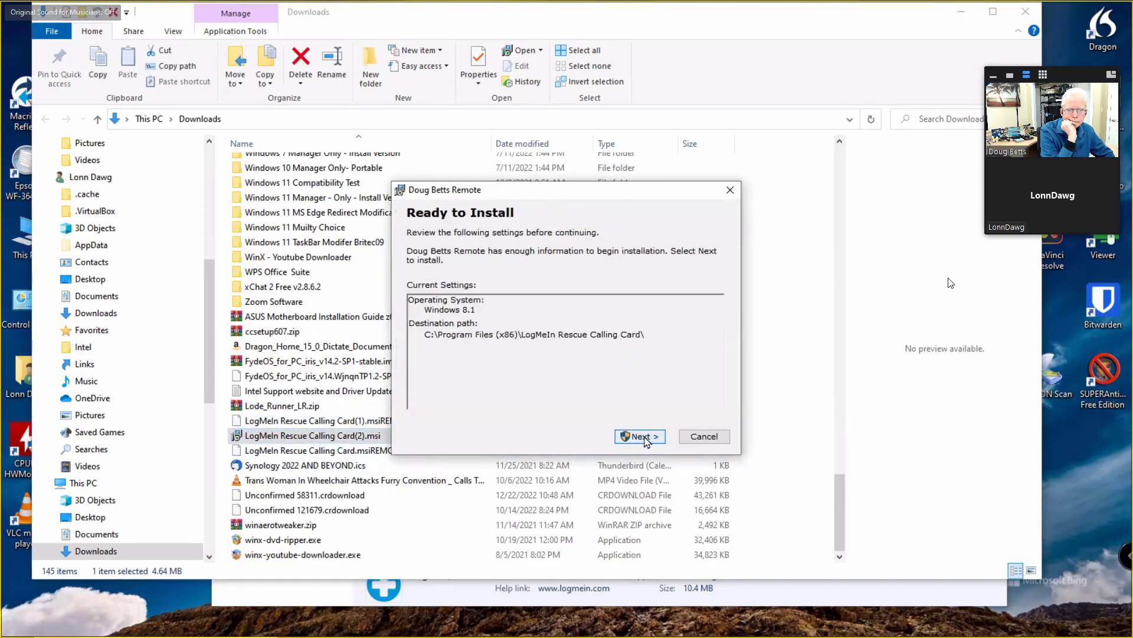
{"action": "left_click", "coordinate": [647, 438]}
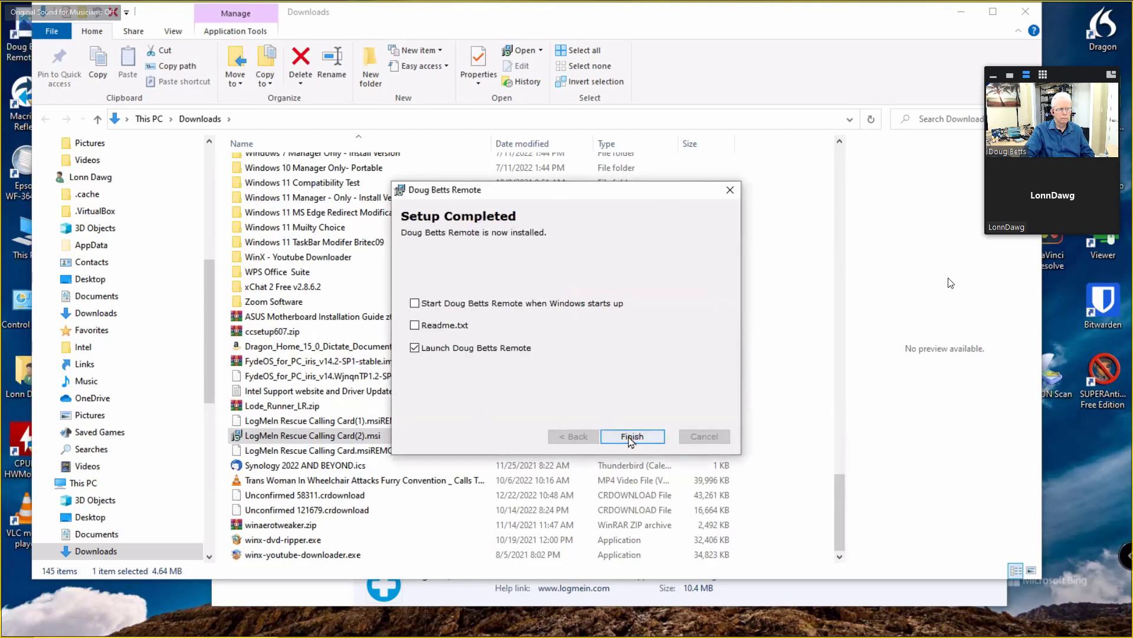
{"action": "left_click", "coordinate": [631, 438]}
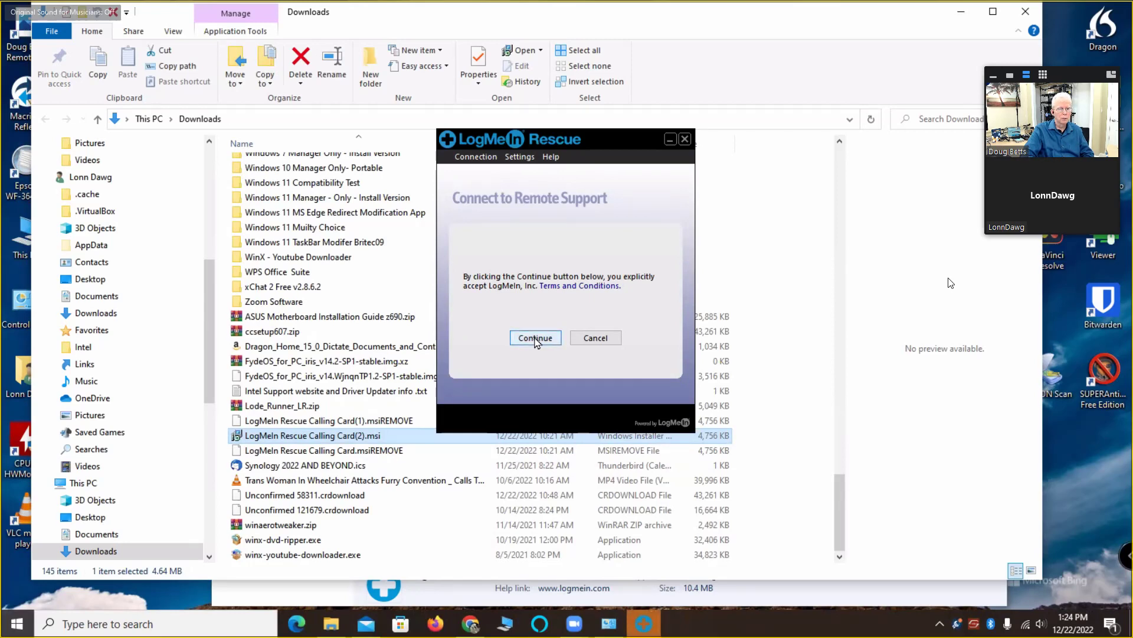
Accept the LogMeIn Rescue terms and connect to remote support with the customer's name.
{"action": "left_click", "coordinate": [535, 338]}
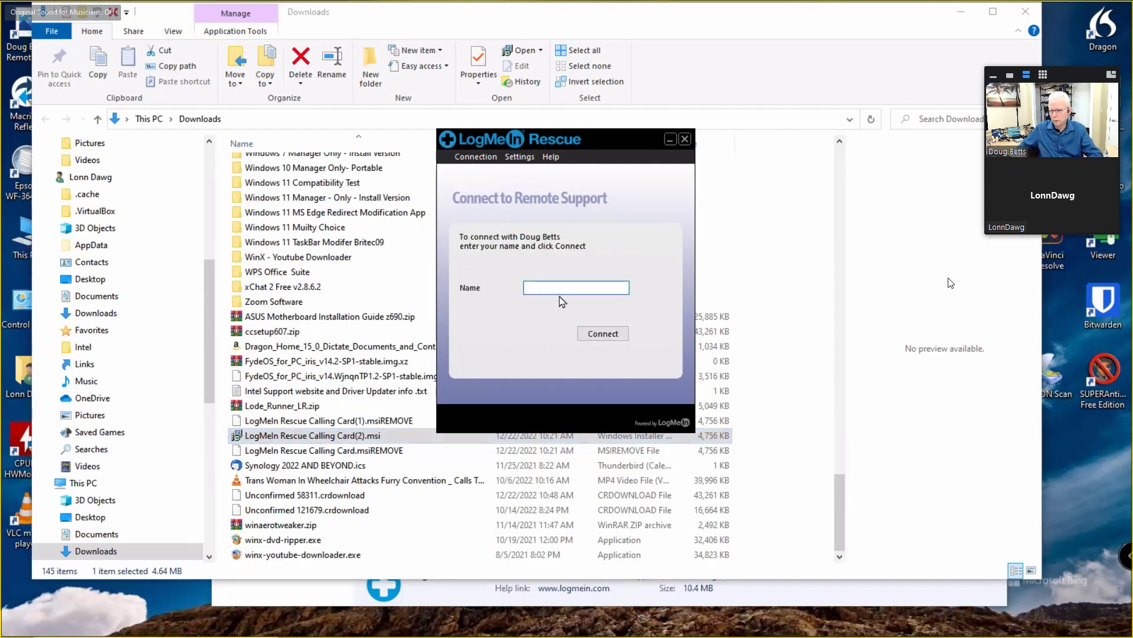
{"action": "type", "text": "Lo"}
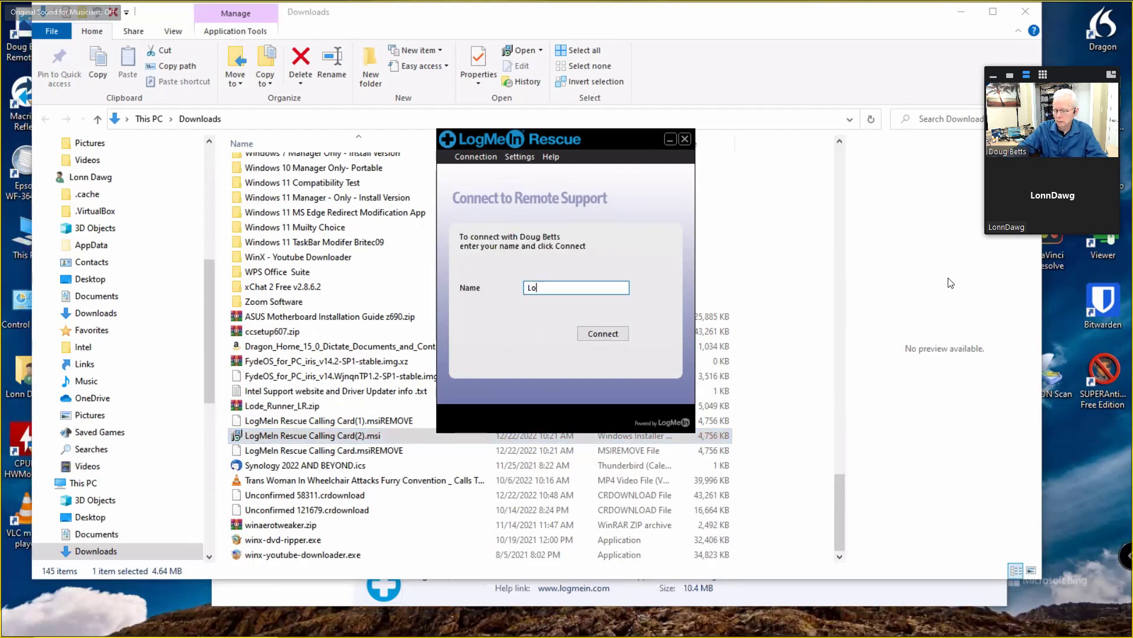
{"action": "type", "text": "nnDaw"}
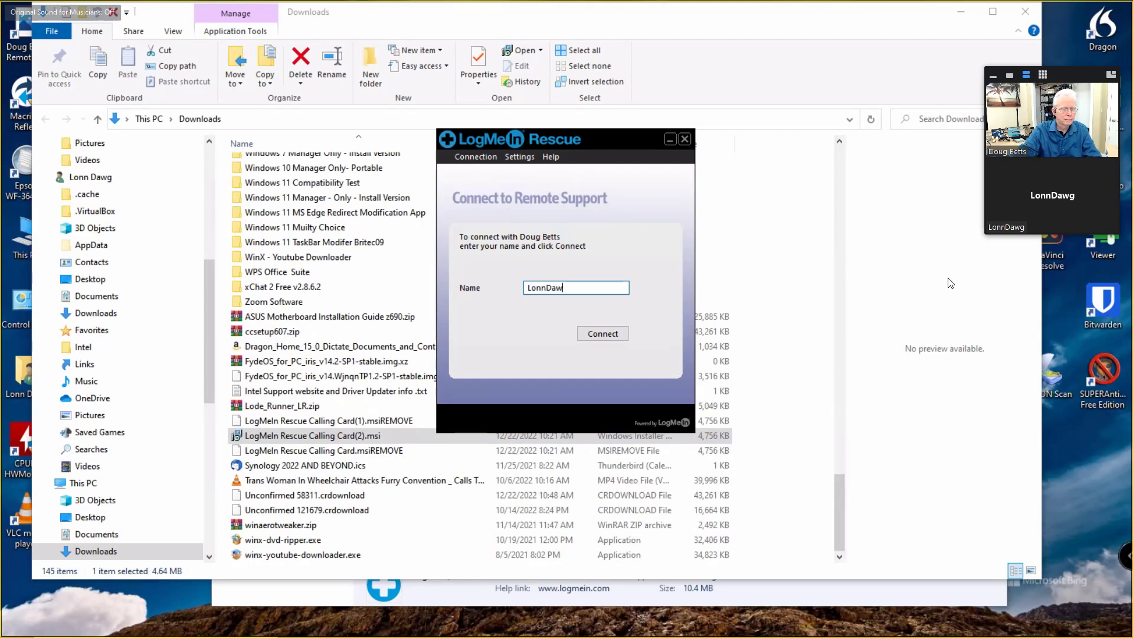
{"action": "type", "text": "g"}
{"action": "key", "text": "Return"}
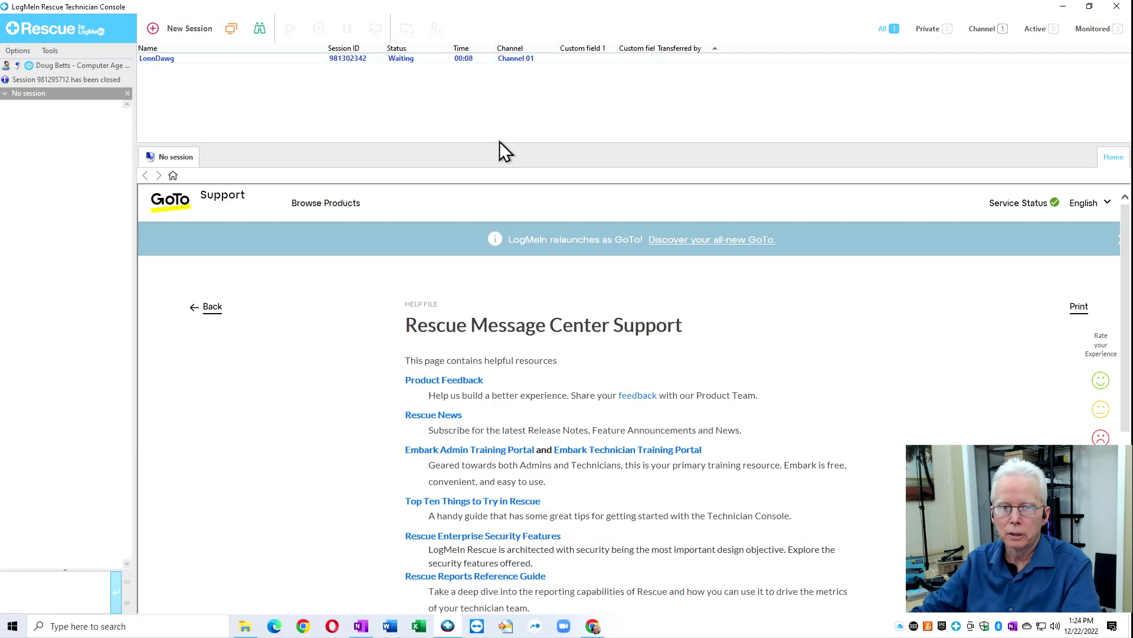
In the Rescue Technician Console, start the customer's waiting session and restart the applet as a system service.
{"action": "left_click", "coordinate": [190, 57]}
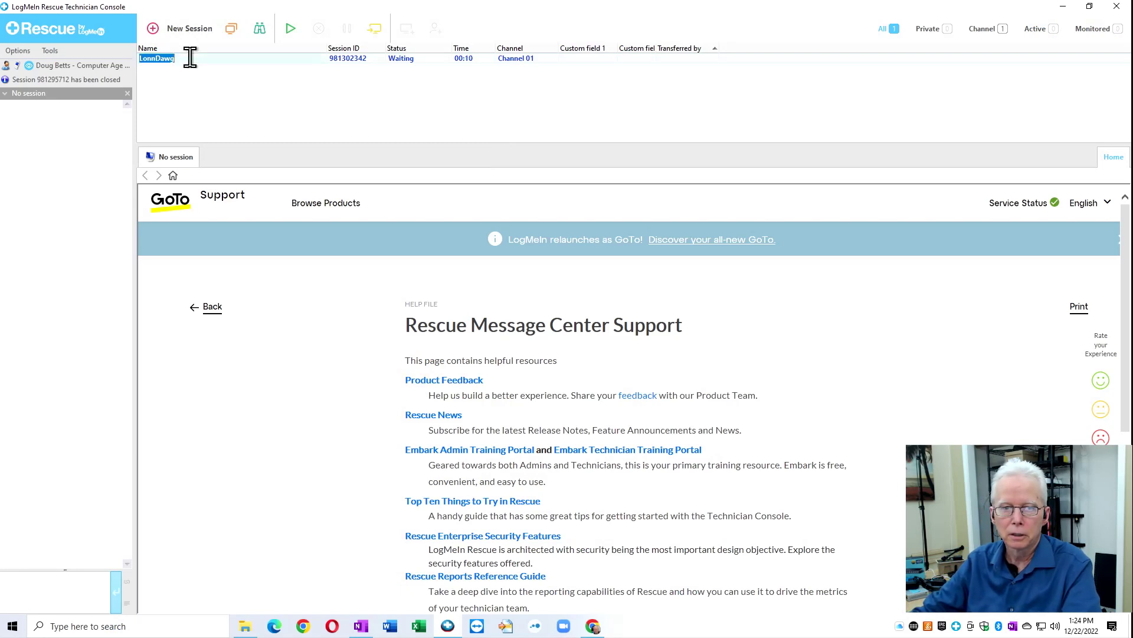
{"action": "right_click", "coordinate": [190, 57]}
{"action": "left_click", "coordinate": [166, 95]}
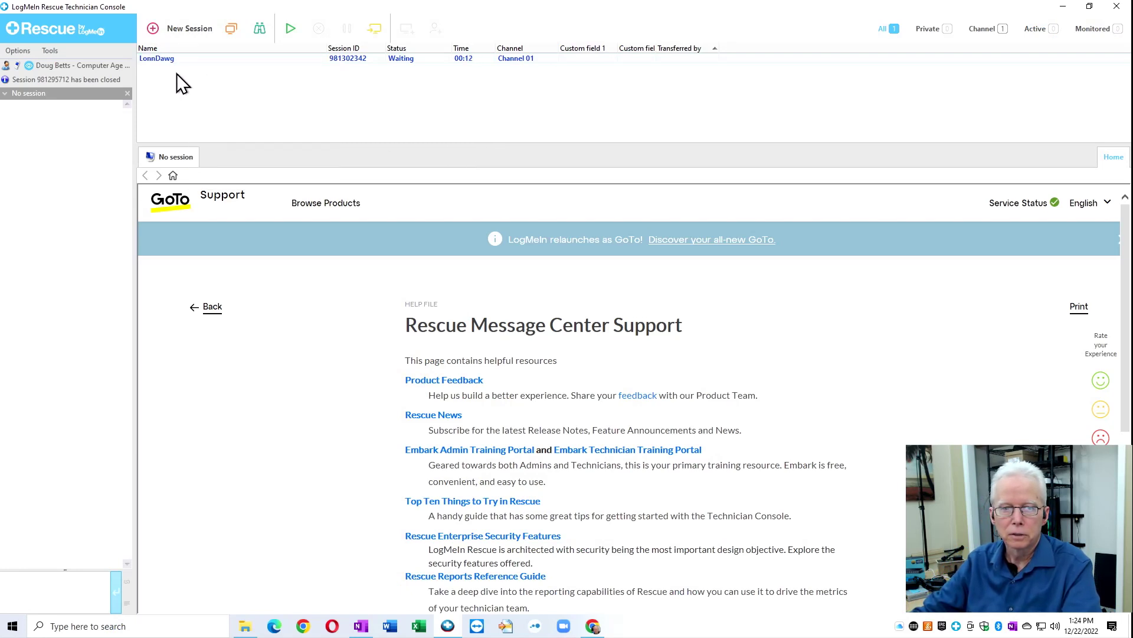
{"action": "right_click", "coordinate": [188, 59]}
{"action": "left_click", "coordinate": [204, 69]}
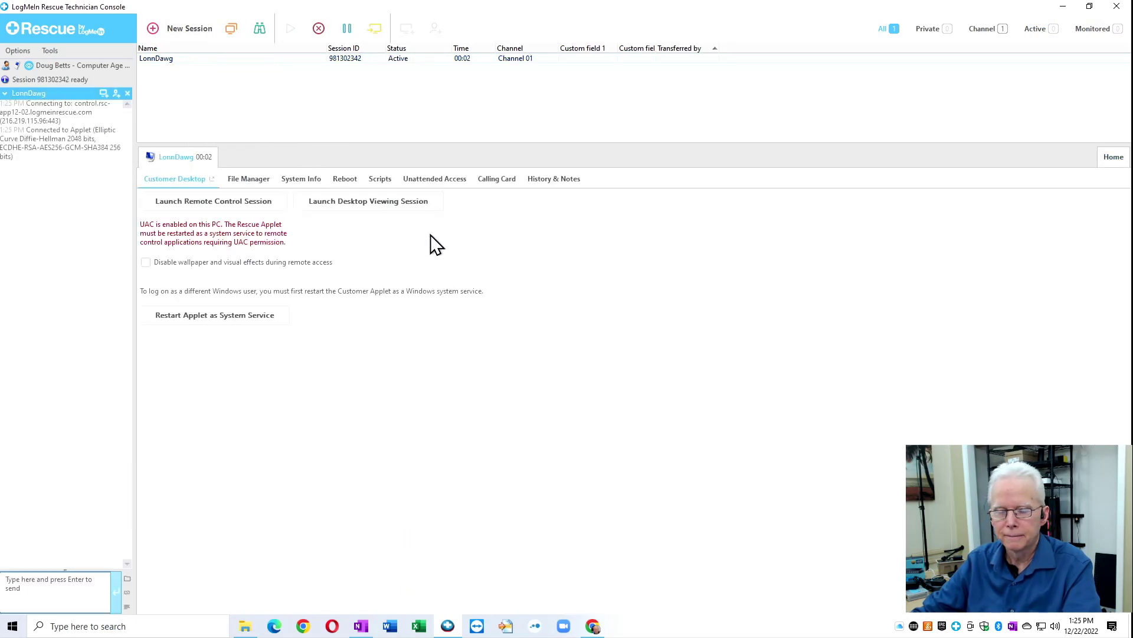
{"action": "left_click", "coordinate": [246, 319]}
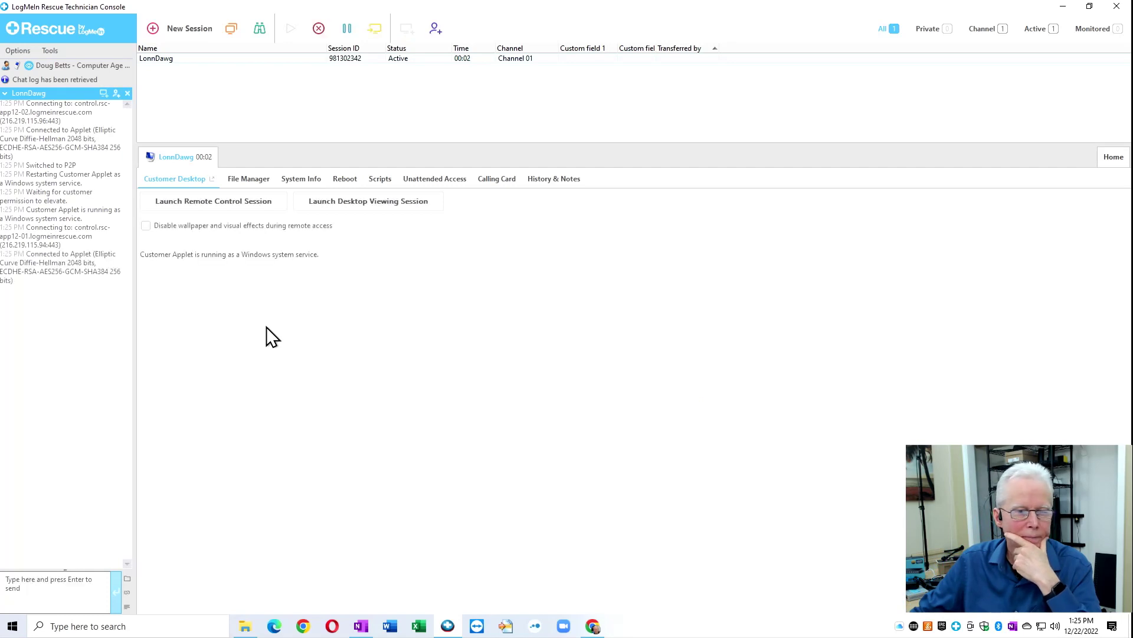
Launch a remote control session on the customer's desktop, requesting permission again if needed, and show it full screen.
{"action": "left_click", "coordinate": [221, 201]}
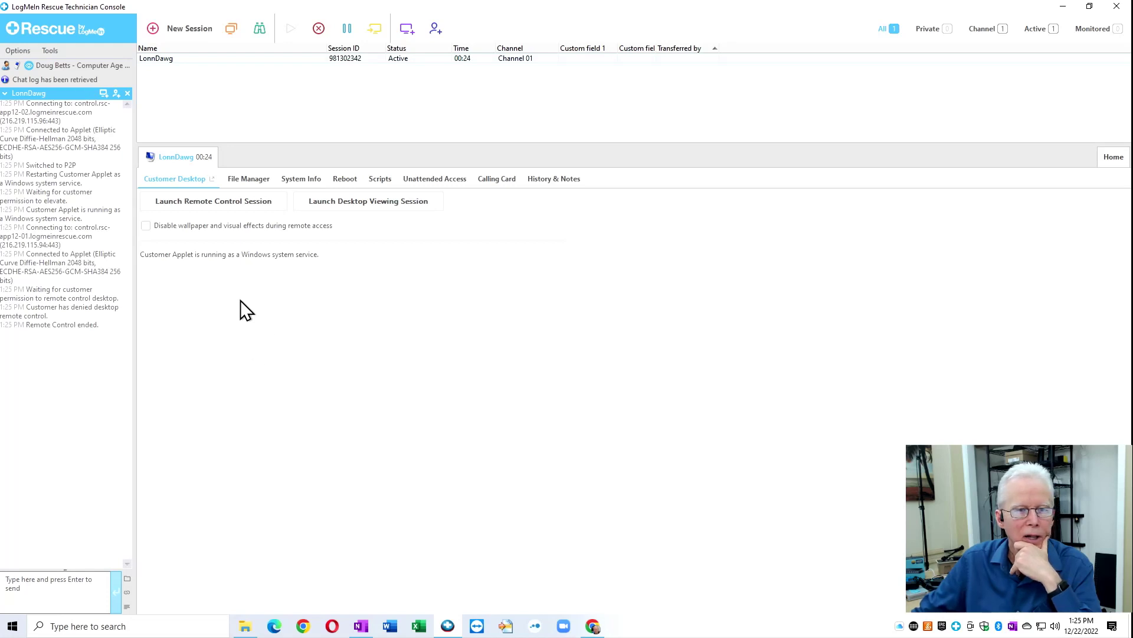
{"action": "left_click", "coordinate": [230, 201]}
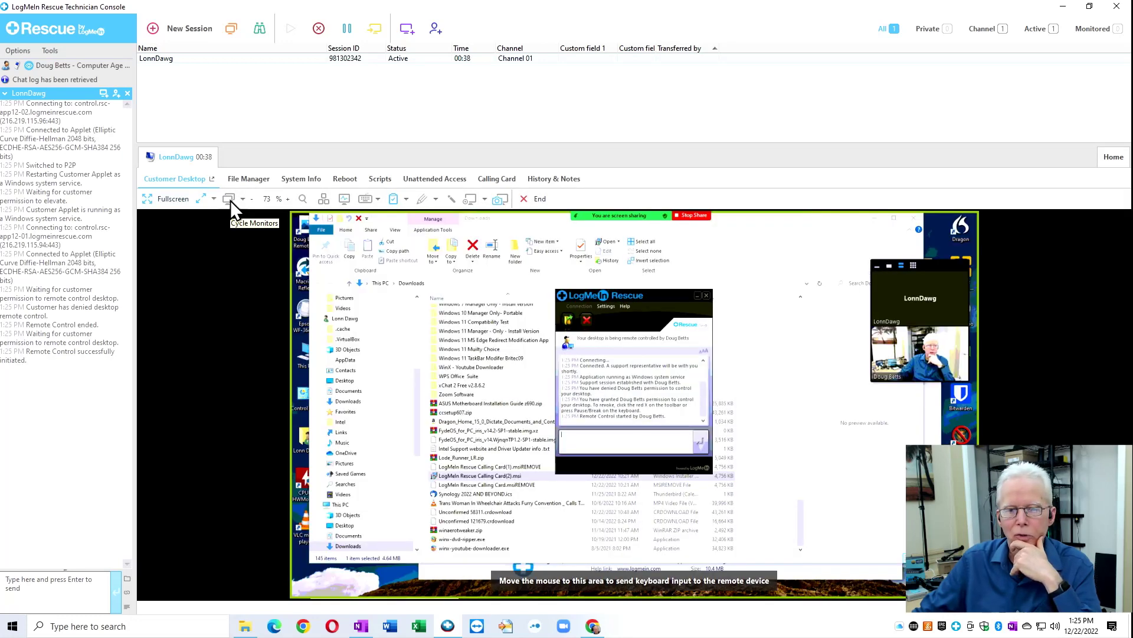
{"action": "left_click", "coordinate": [179, 200]}
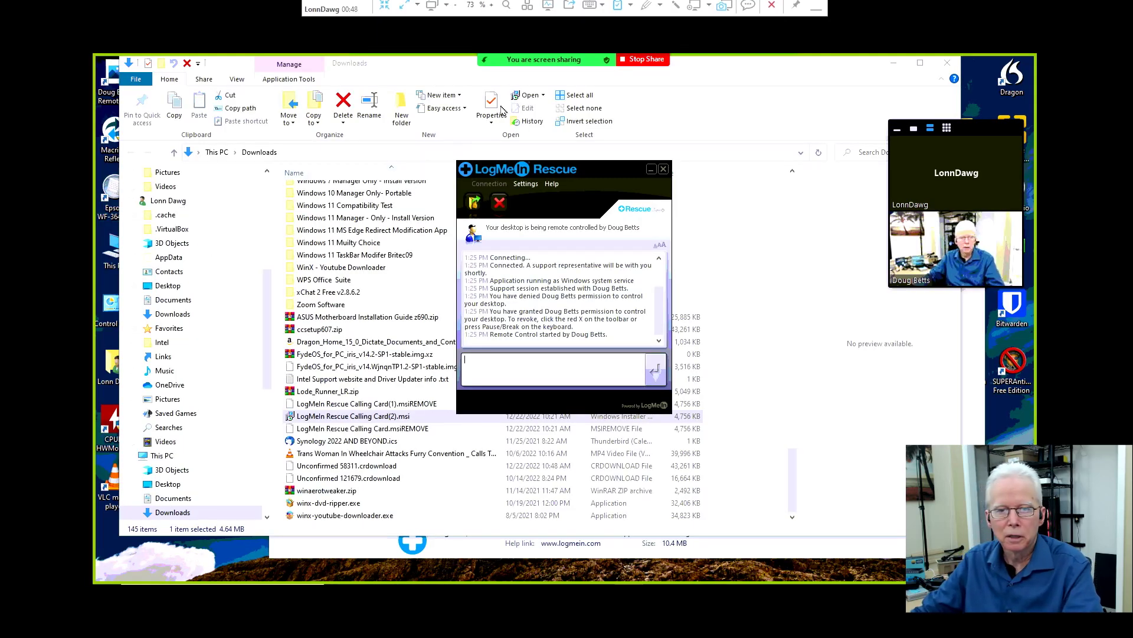
Stop the Zoom screen share, minimize the meeting, and move its floating video to the lower corner of the remote desktop.
{"action": "left_click", "coordinate": [652, 60]}
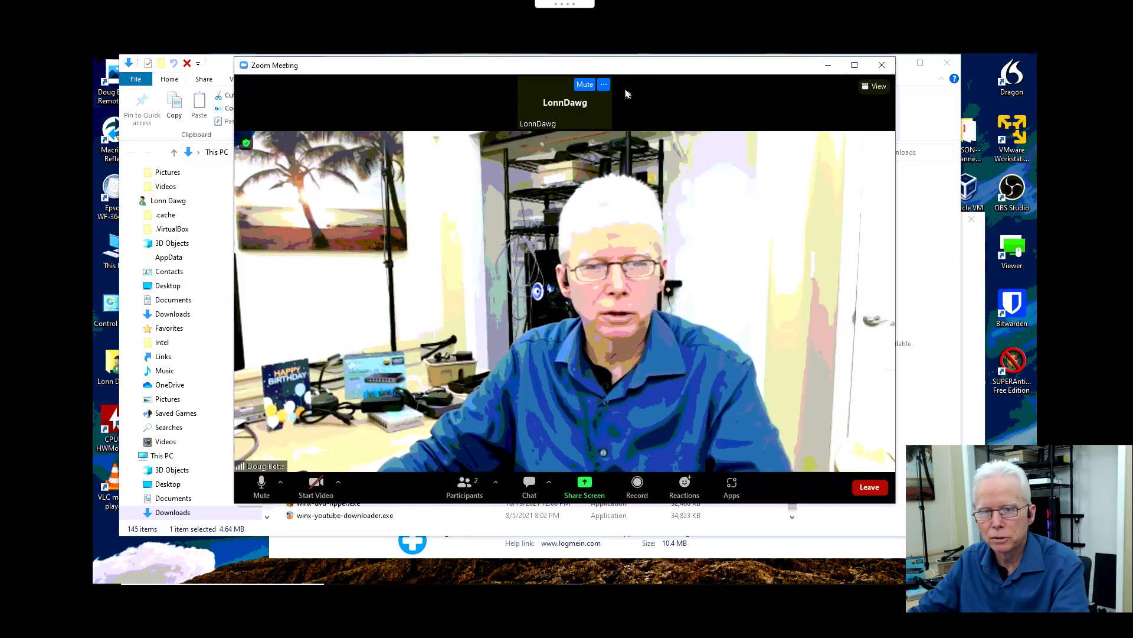
{"action": "left_click", "coordinate": [830, 66]}
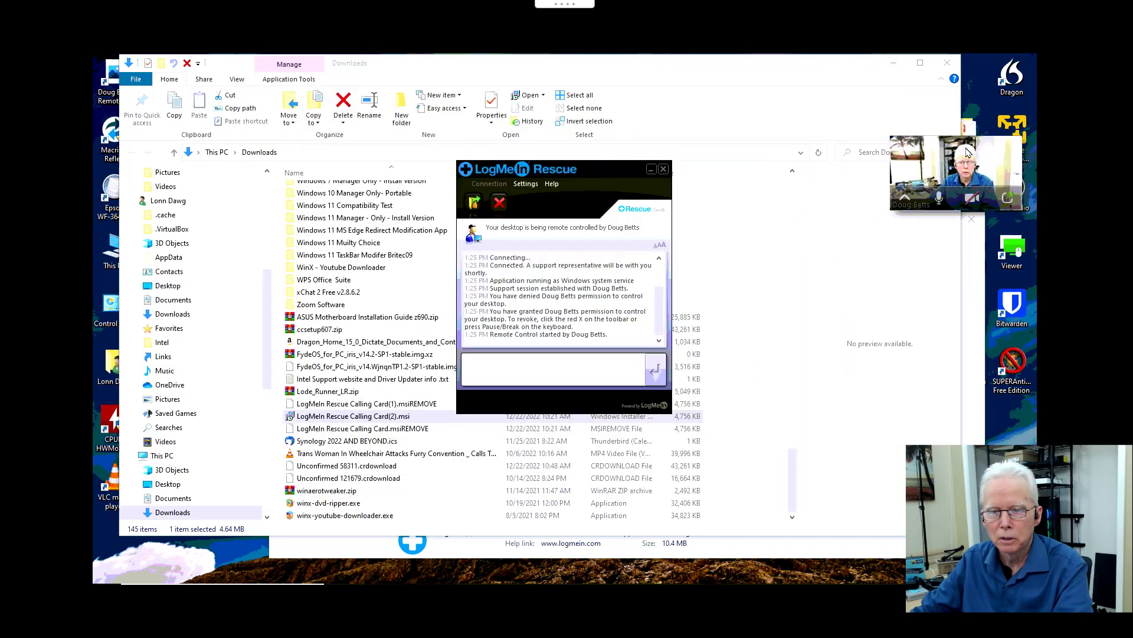
{"action": "left_click_drag", "start_coordinate": [965, 149], "coordinate": [994, 473]}
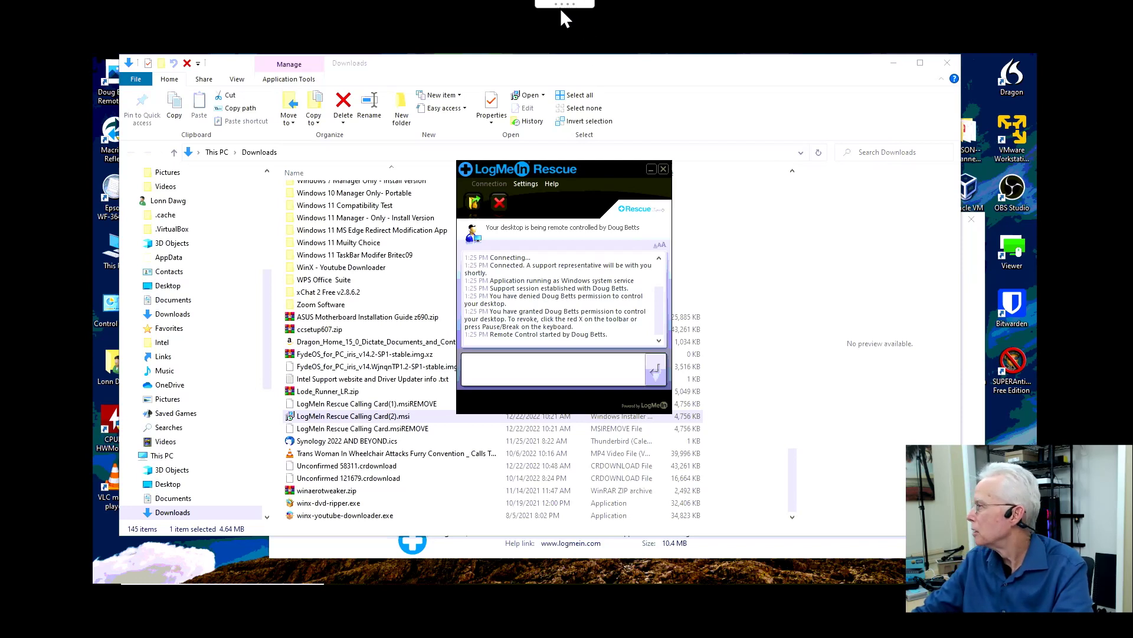
Set the remote desktop view to Stretch to Window.
{"action": "mouse_move", "coordinate": [561, 1]}
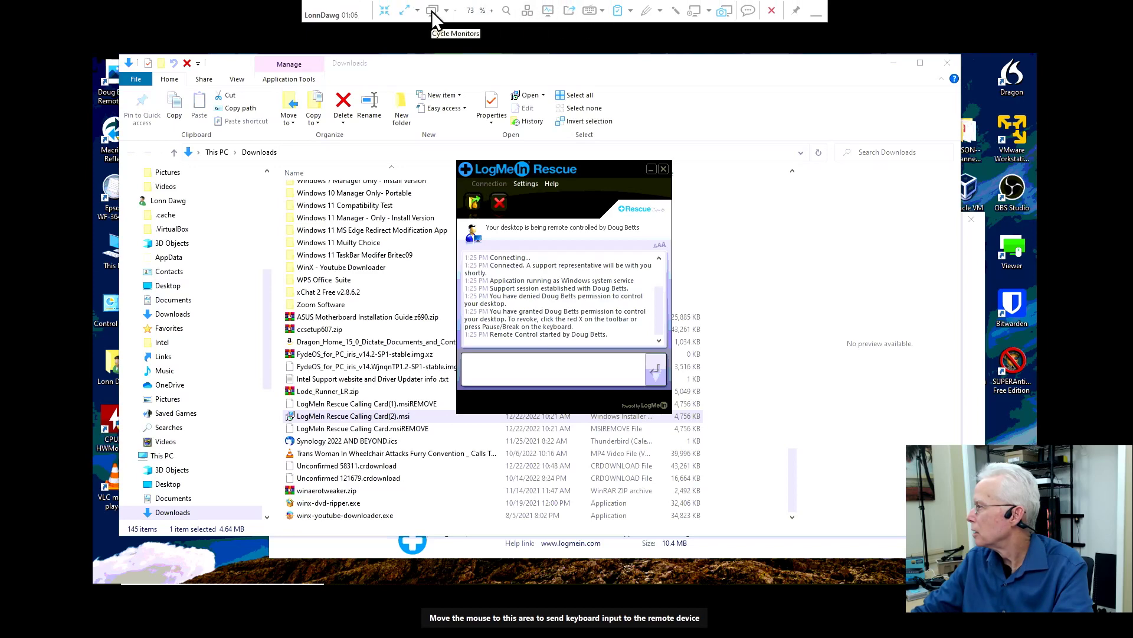
{"action": "left_click", "coordinate": [419, 10]}
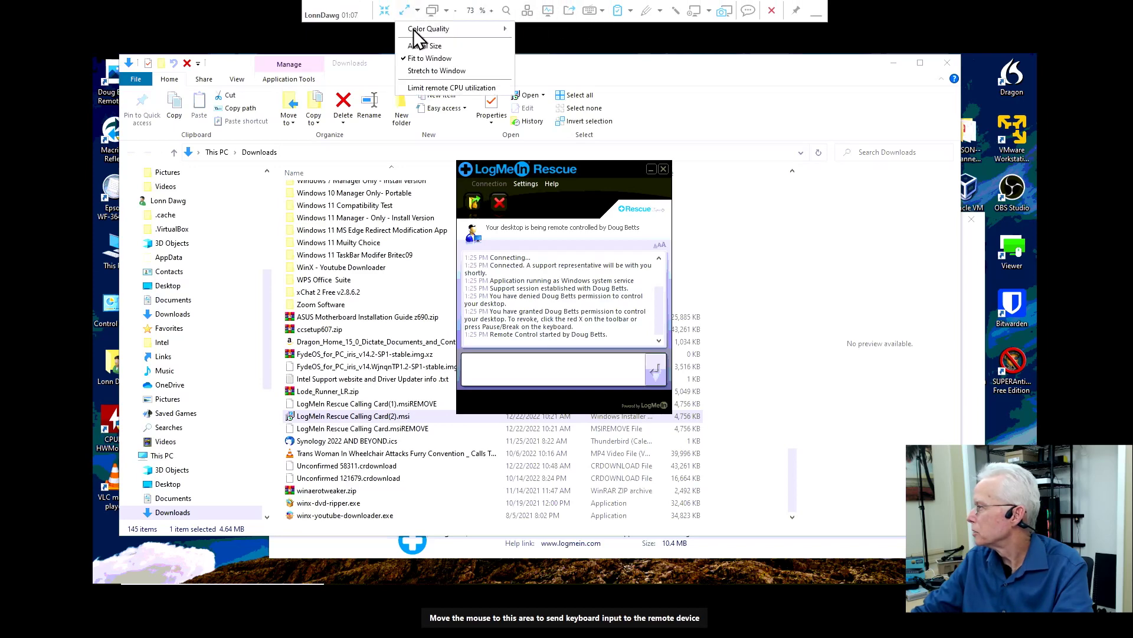
{"action": "left_click", "coordinate": [427, 71]}
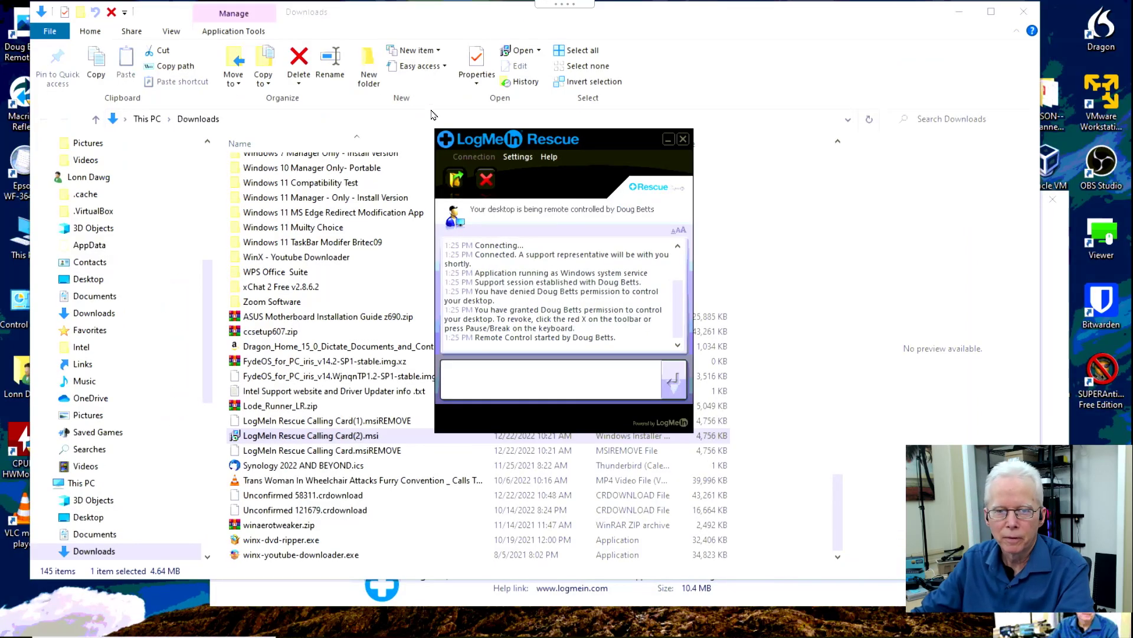
Minimize the Rescue applet and test File Explorer by opening the user's Desktop folder and its EPSON-- Scanned Folder.
{"action": "left_click", "coordinate": [668, 140]}
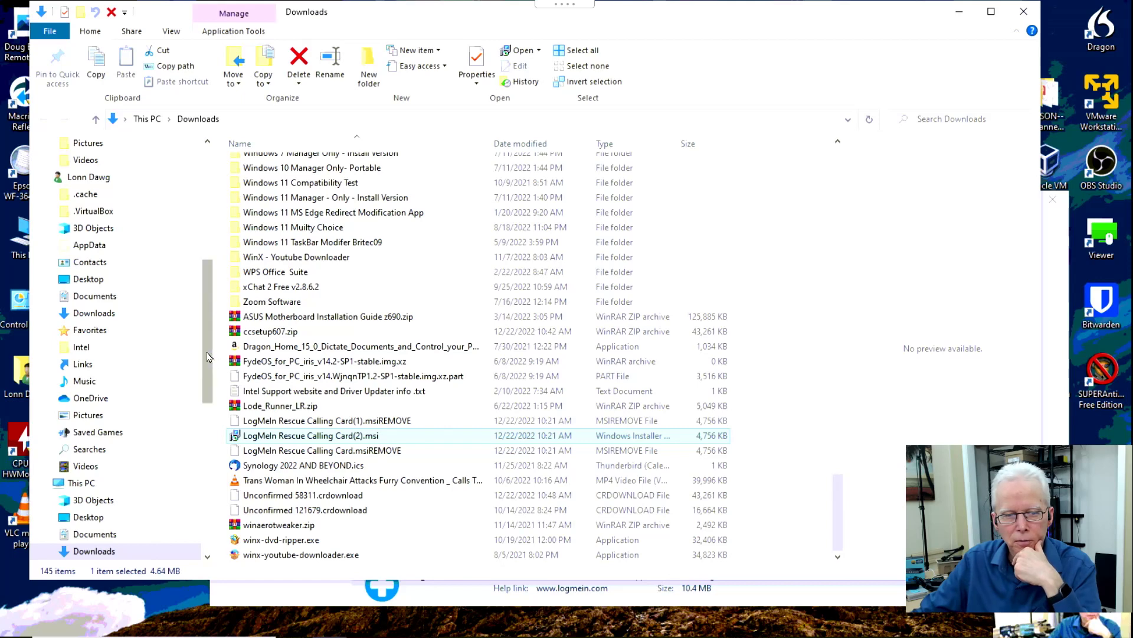
{"action": "scroll", "coordinate": [212, 337], "scroll_direction": "up", "scroll_amount": 2}
{"action": "scroll", "coordinate": [212, 304], "scroll_direction": "up", "scroll_amount": 2}
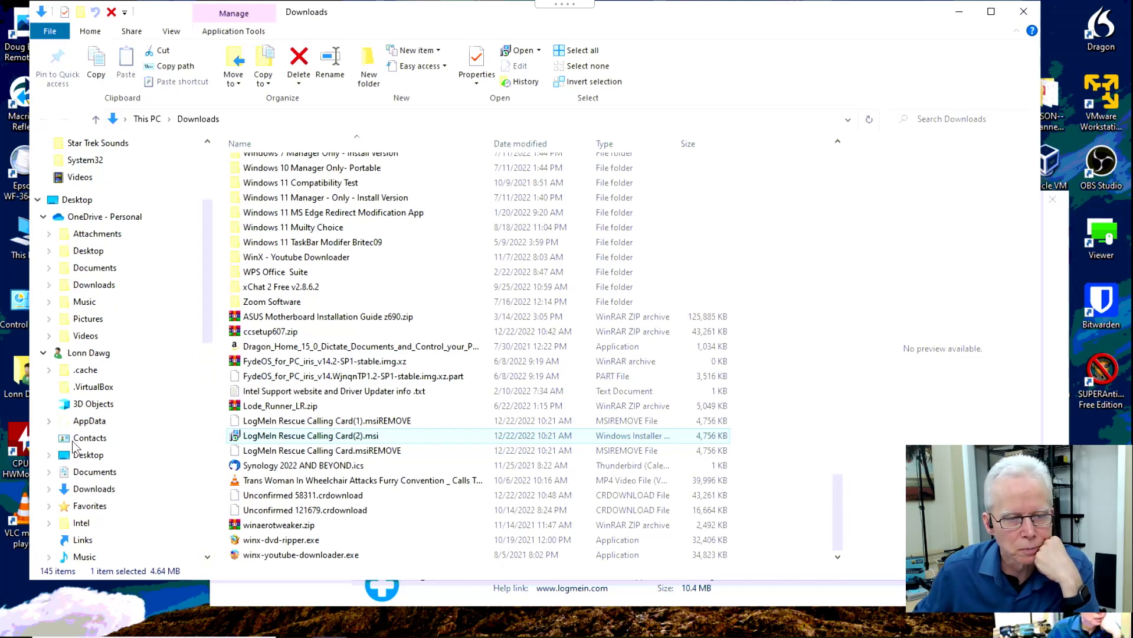
{"action": "left_click", "coordinate": [84, 456]}
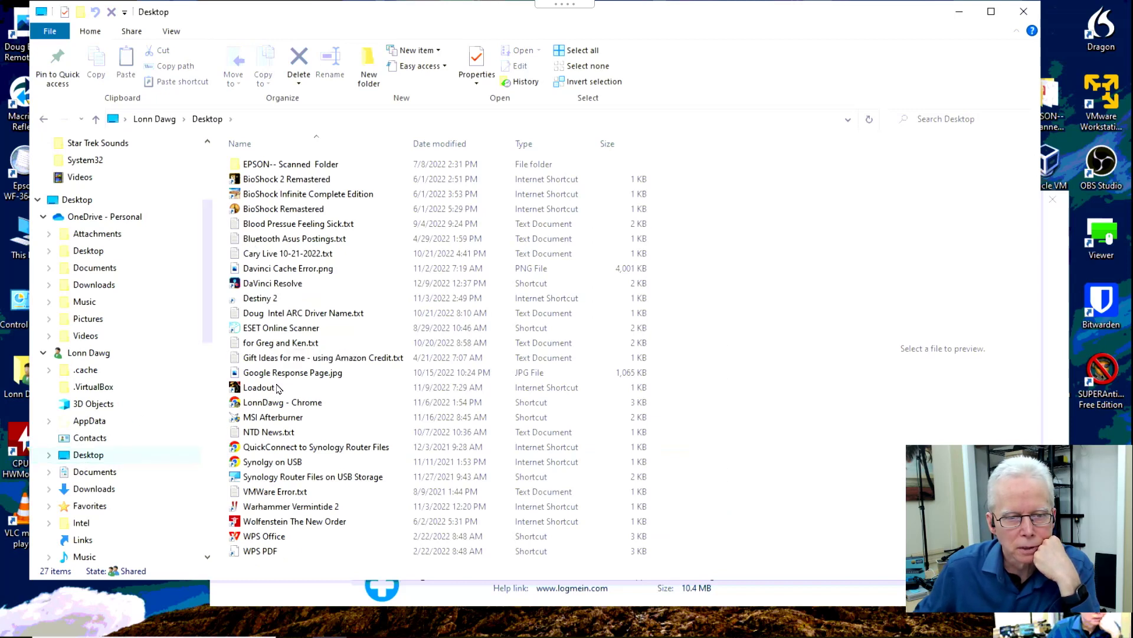
{"action": "left_click", "coordinate": [294, 167]}
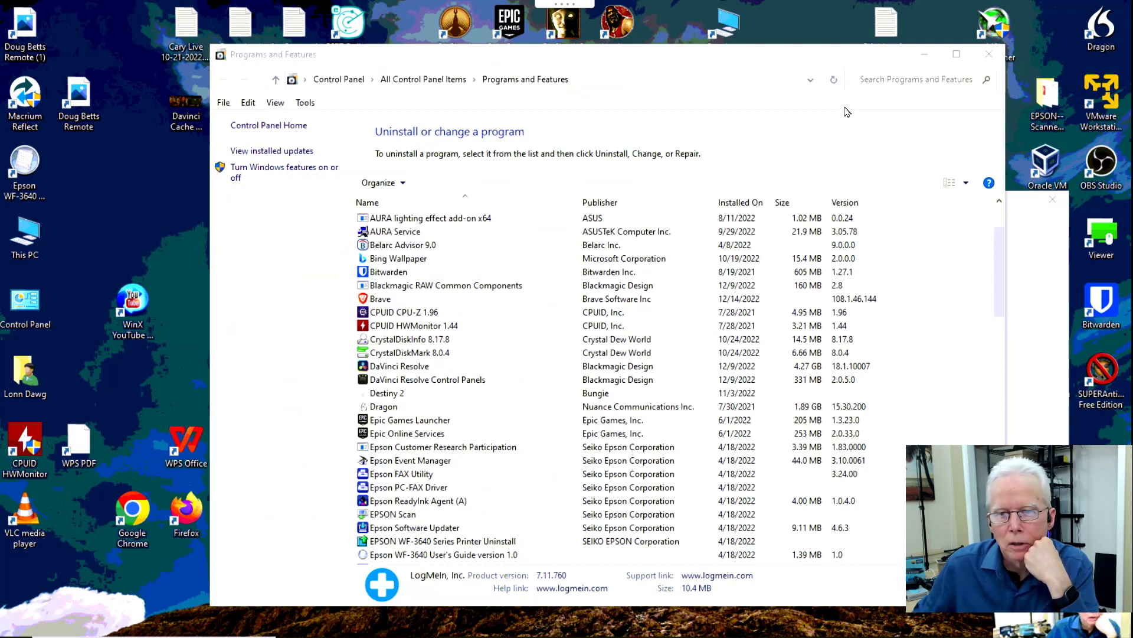
Close Programs and Features and move the Zoom Cloud Meetings window to the middle of the desktop.
{"action": "left_click", "coordinate": [990, 55]}
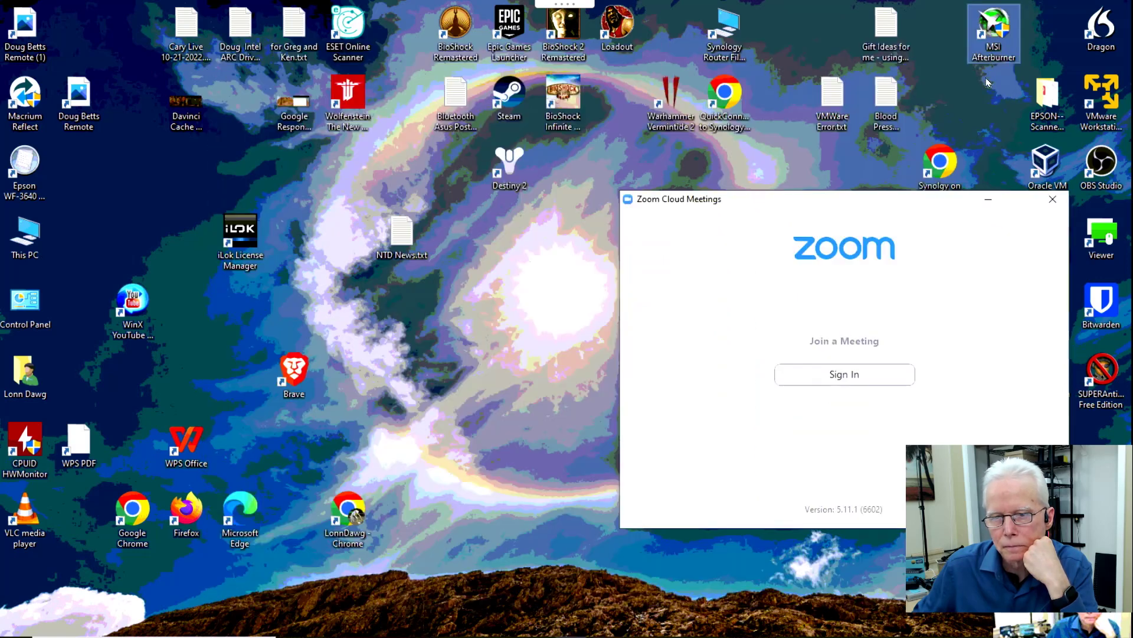
{"action": "left_click_drag", "start_coordinate": [886, 203], "coordinate": [651, 207]}
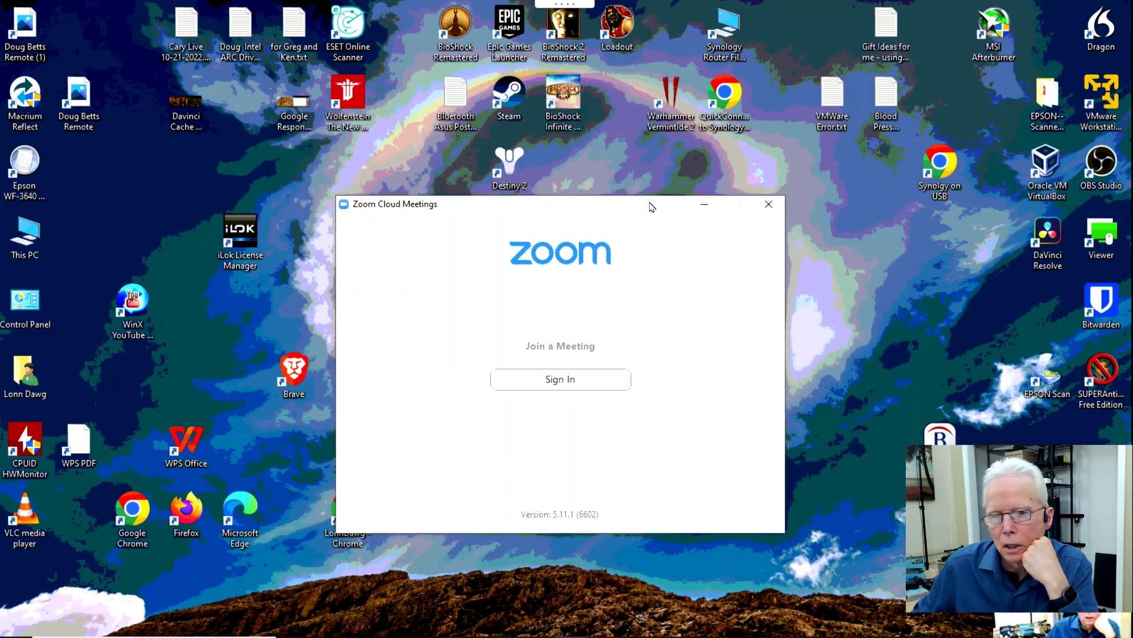
Minimize the Zoom Cloud Meetings window and try to open File Explorer twice on the remote desktop.
{"action": "left_click", "coordinate": [705, 206]}
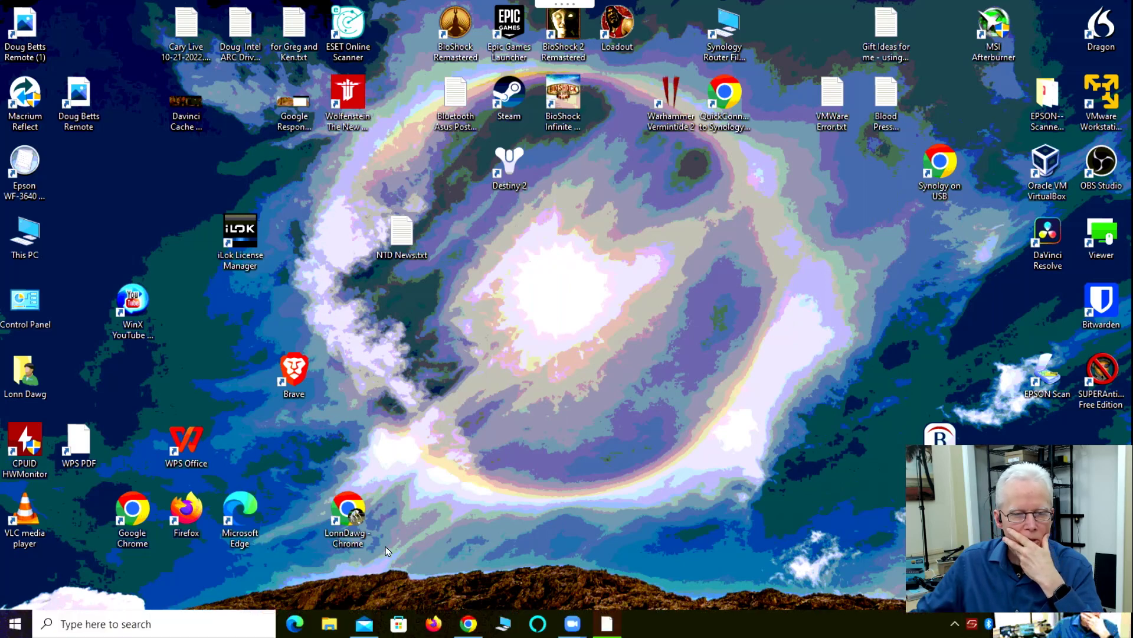
{"action": "mouse_move", "coordinate": [344, 637]}
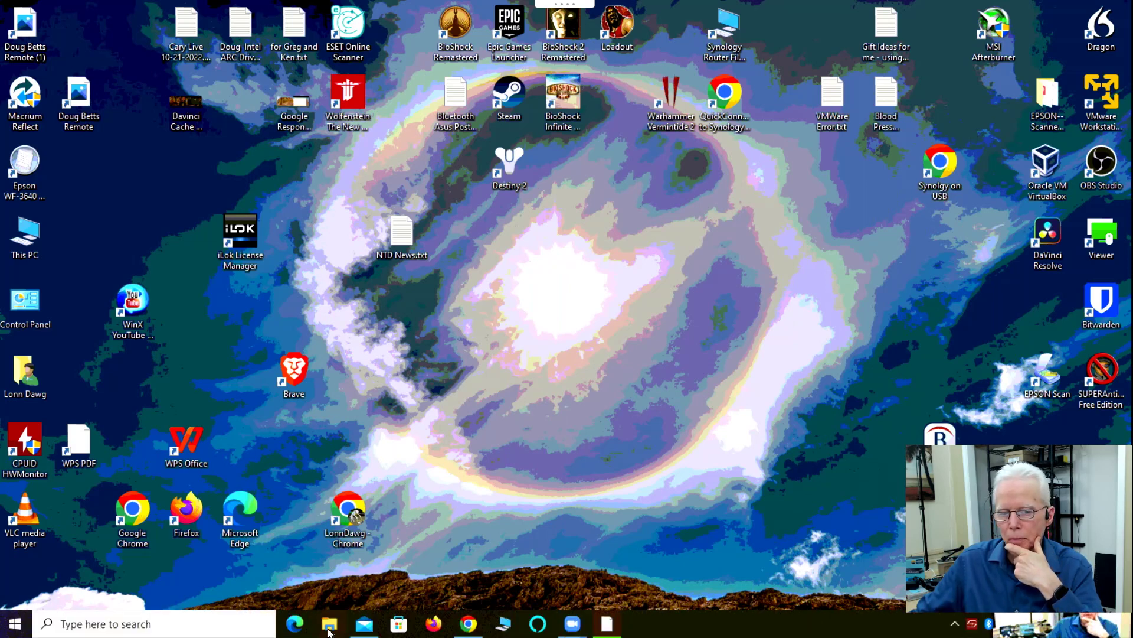
{"action": "left_click", "coordinate": [329, 624]}
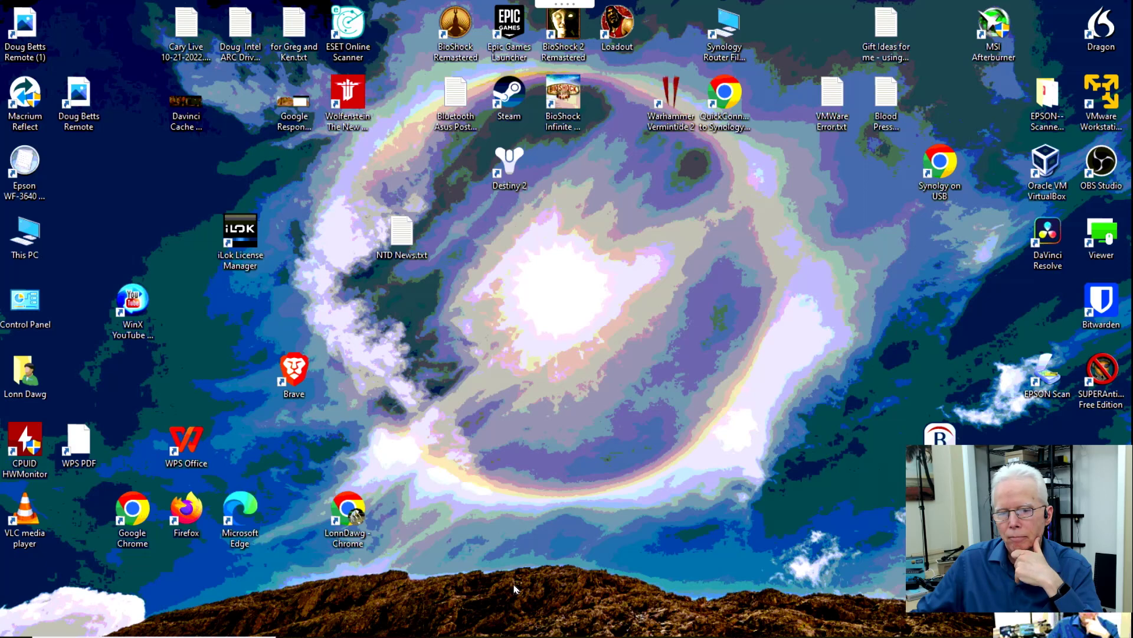
{"action": "mouse_move", "coordinate": [520, 636]}
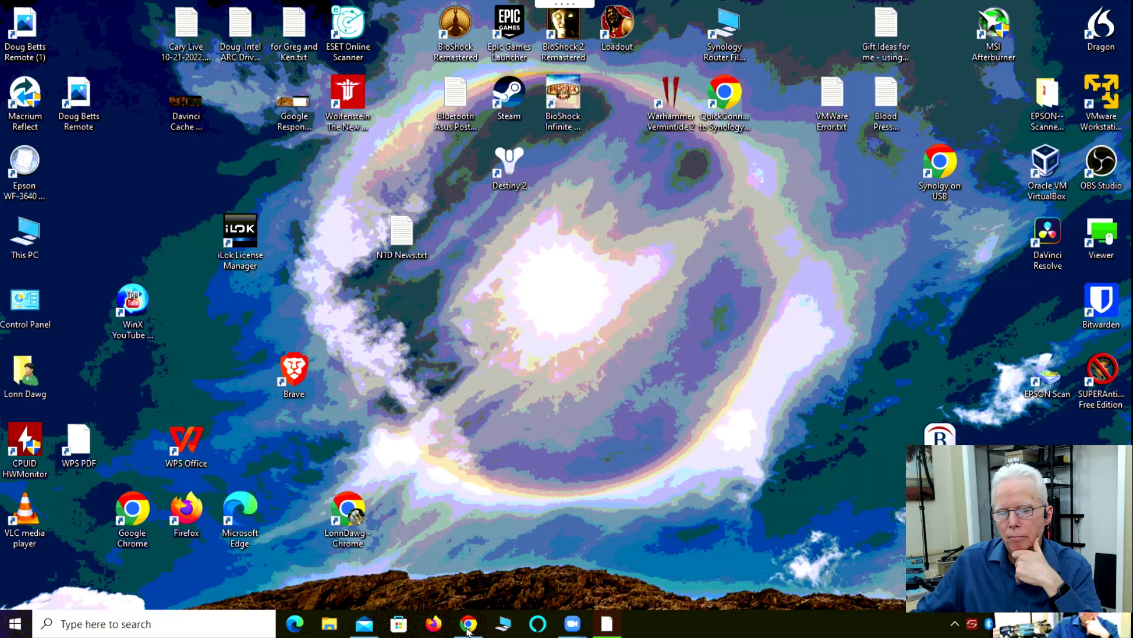
{"action": "left_click", "coordinate": [330, 624]}
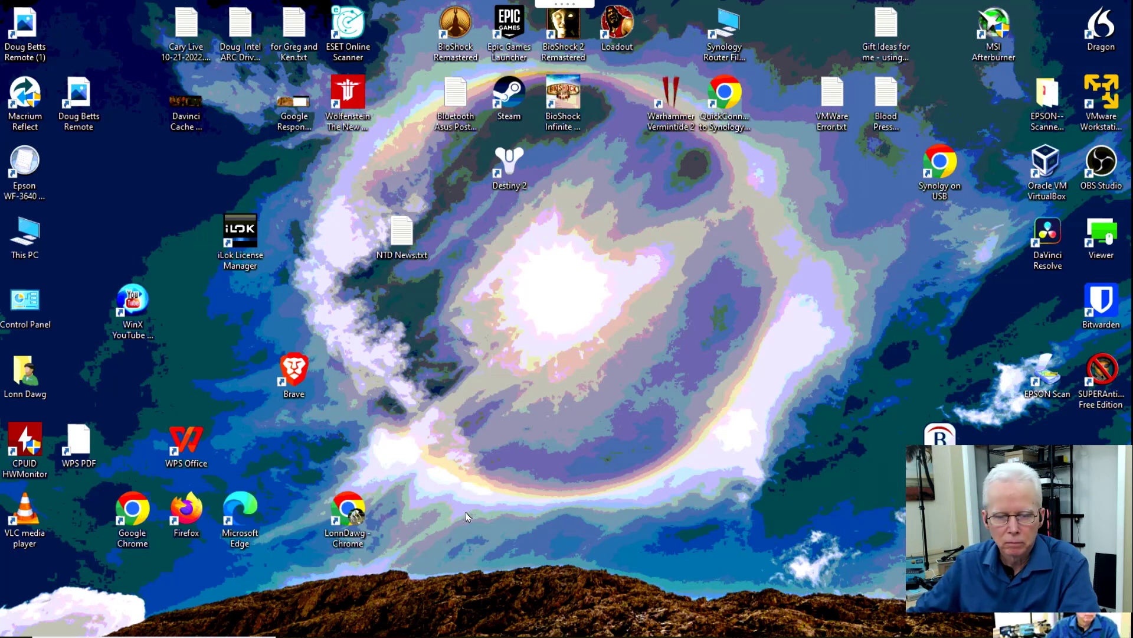
Open Event Viewer, expand the Error category in the Summary of Administrative Events, and maximize the window.
{"action": "key", "text": "super"}
{"action": "type", "text": "e"}
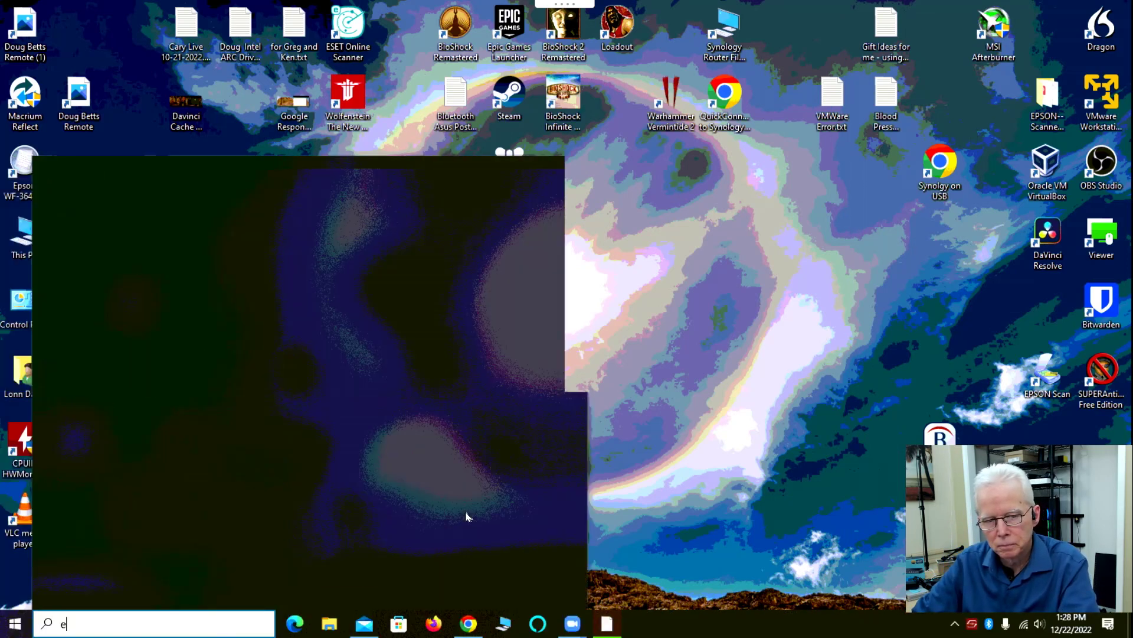
{"action": "type", "text": "vent"}
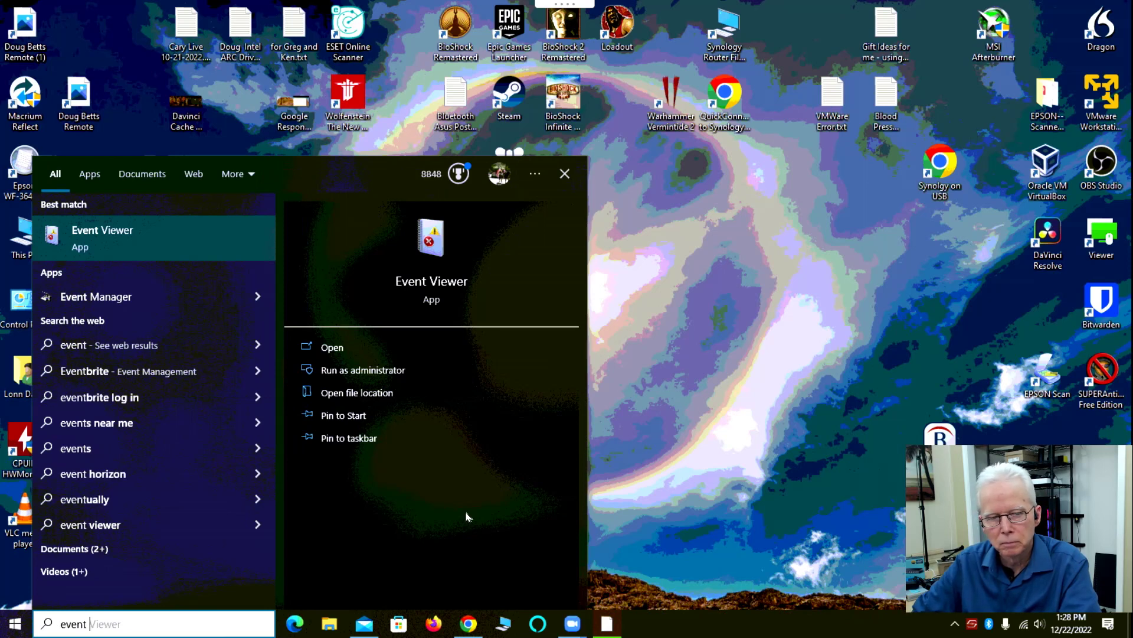
{"action": "key", "text": "Return"}
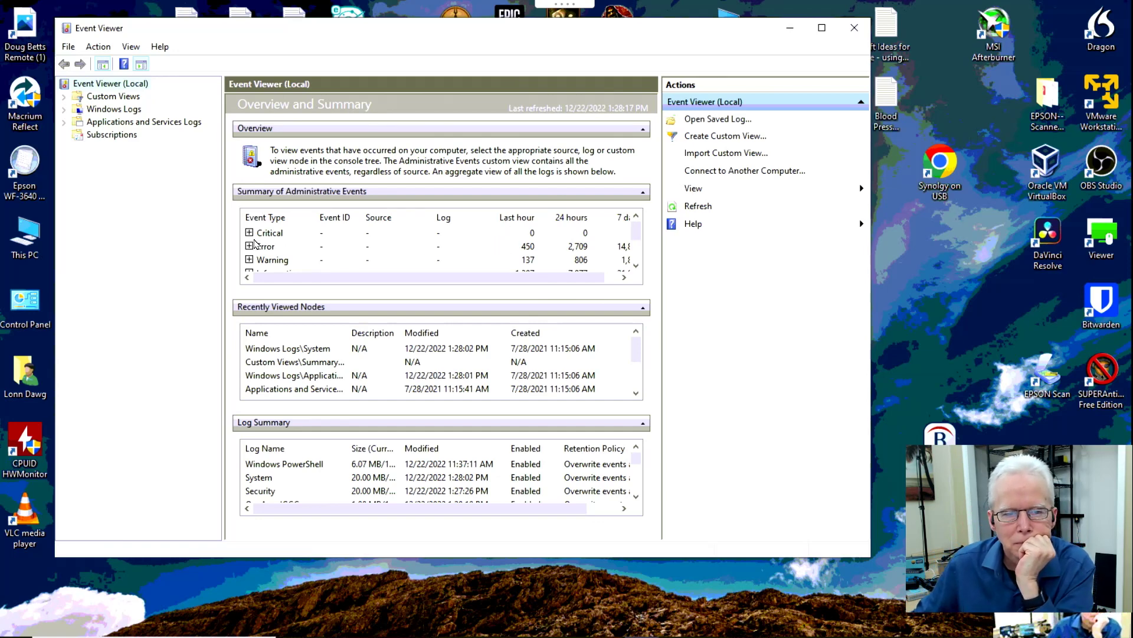
{"action": "left_click", "coordinate": [249, 247]}
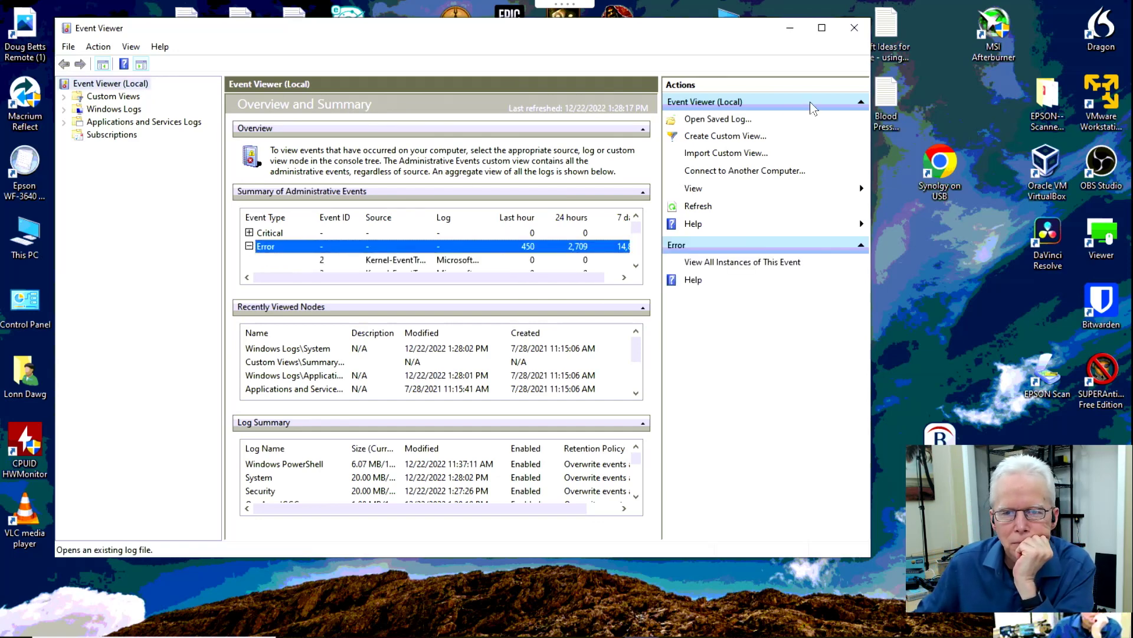
{"action": "left_click", "coordinate": [822, 28]}
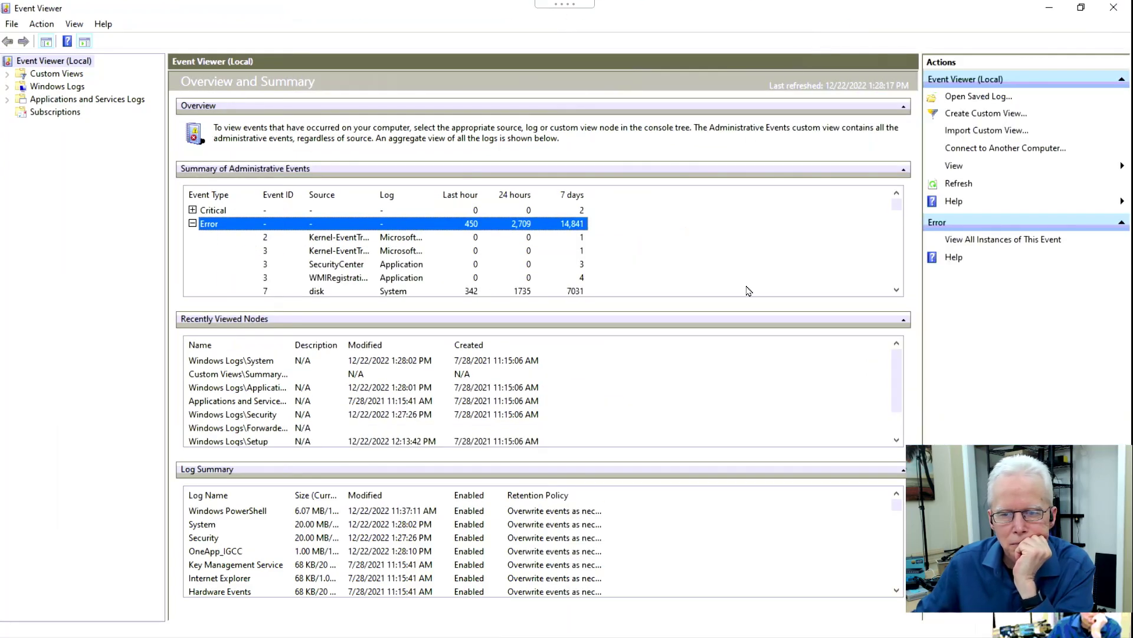
Find the disk source with event ID 7 among the summarized errors and open all its instances.
{"action": "left_click", "coordinate": [897, 290]}
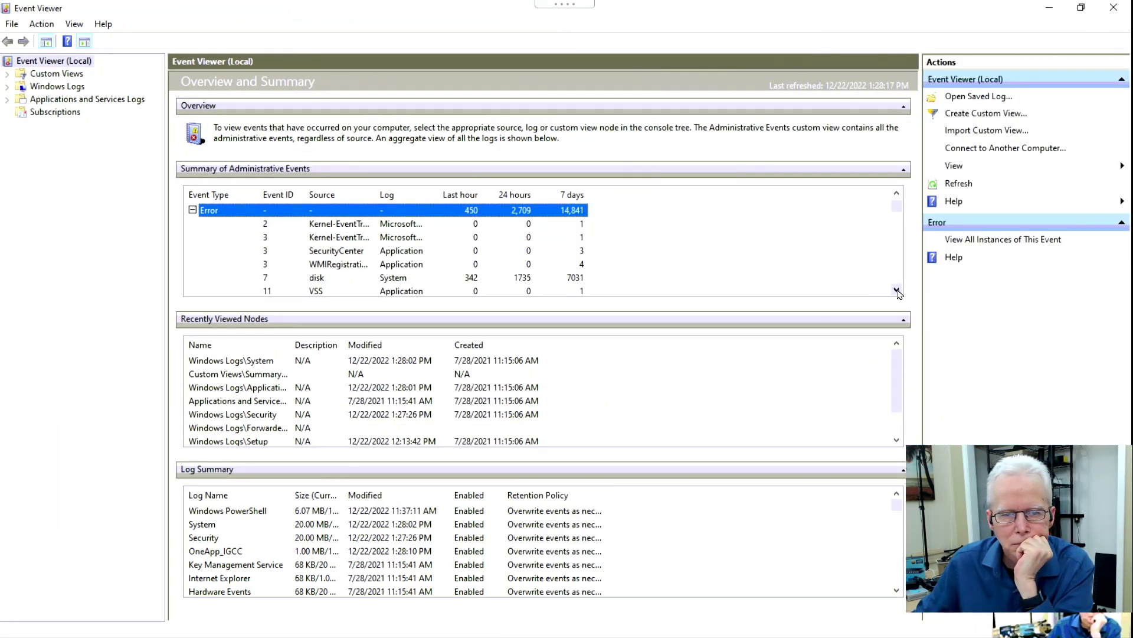
{"action": "left_click", "coordinate": [896, 290]}
{"action": "left_click", "coordinate": [897, 290]}
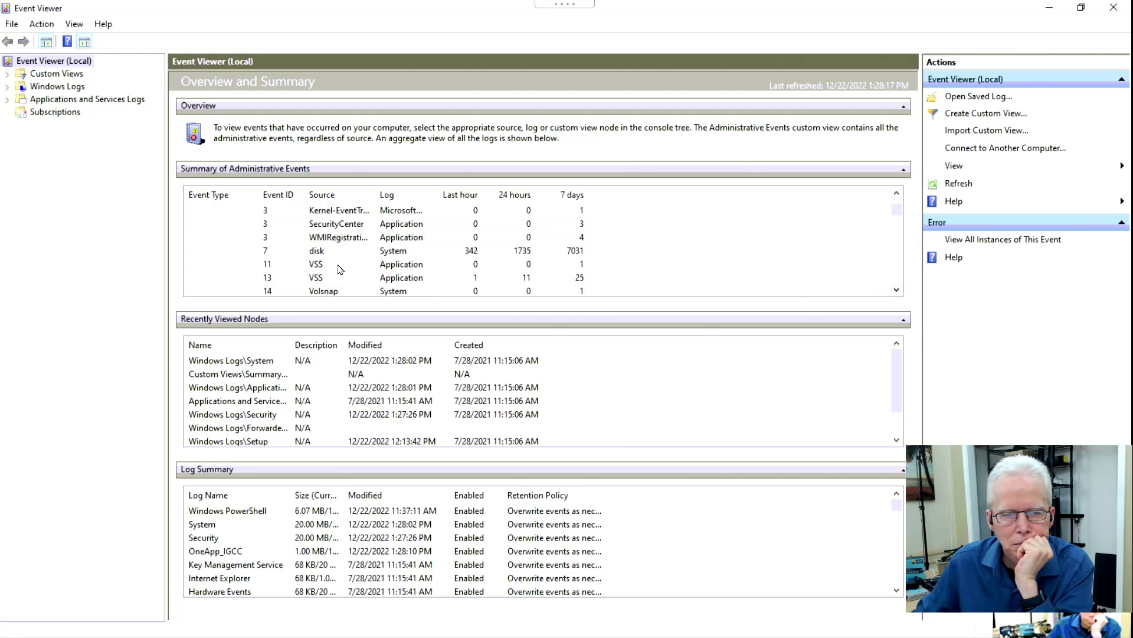
{"action": "left_click", "coordinate": [322, 254]}
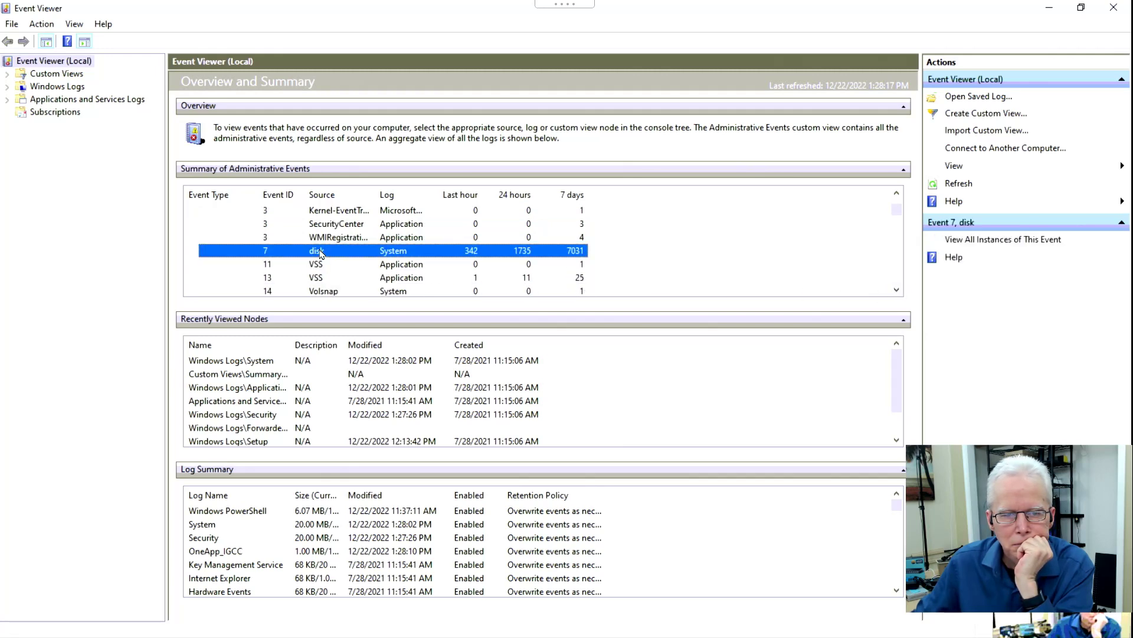
{"action": "double_click", "coordinate": [320, 251]}
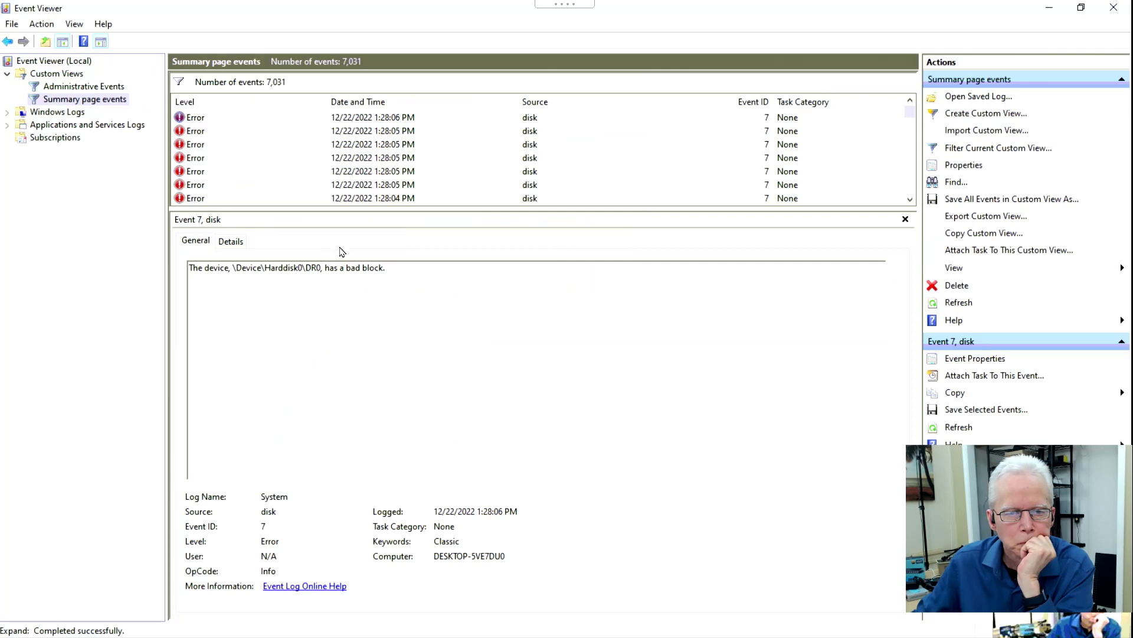
Examine the newest disk event's message, highlighting the part that describes the fault on the device.
{"action": "left_click", "coordinate": [385, 122]}
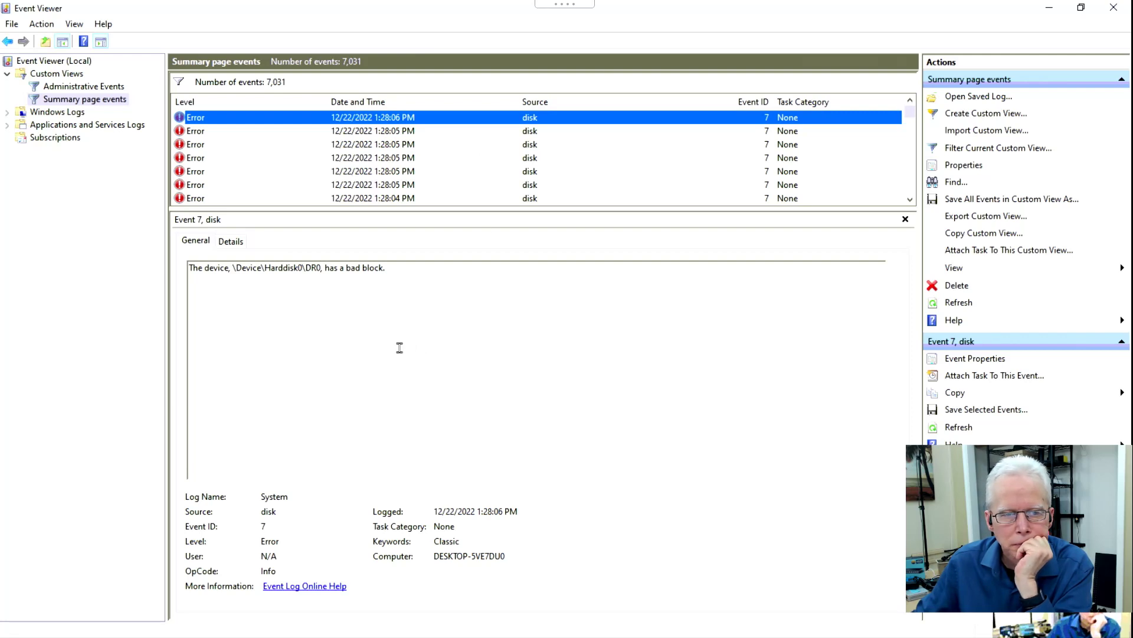
{"action": "left_click_drag", "start_coordinate": [322, 269], "coordinate": [386, 269]}
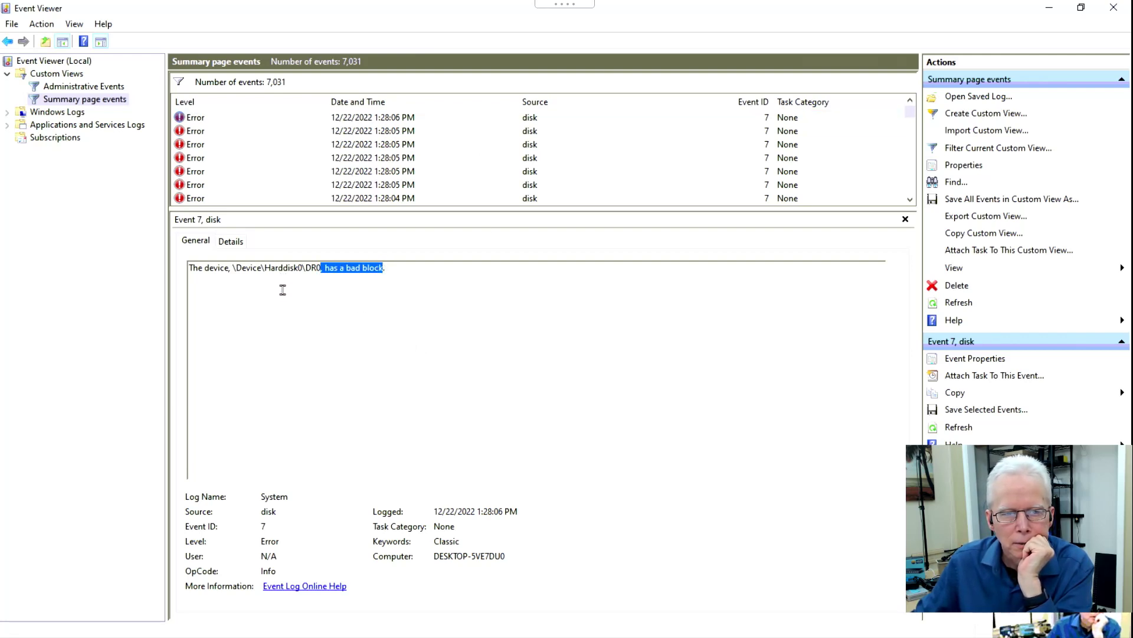
{"action": "left_click", "coordinate": [423, 116]}
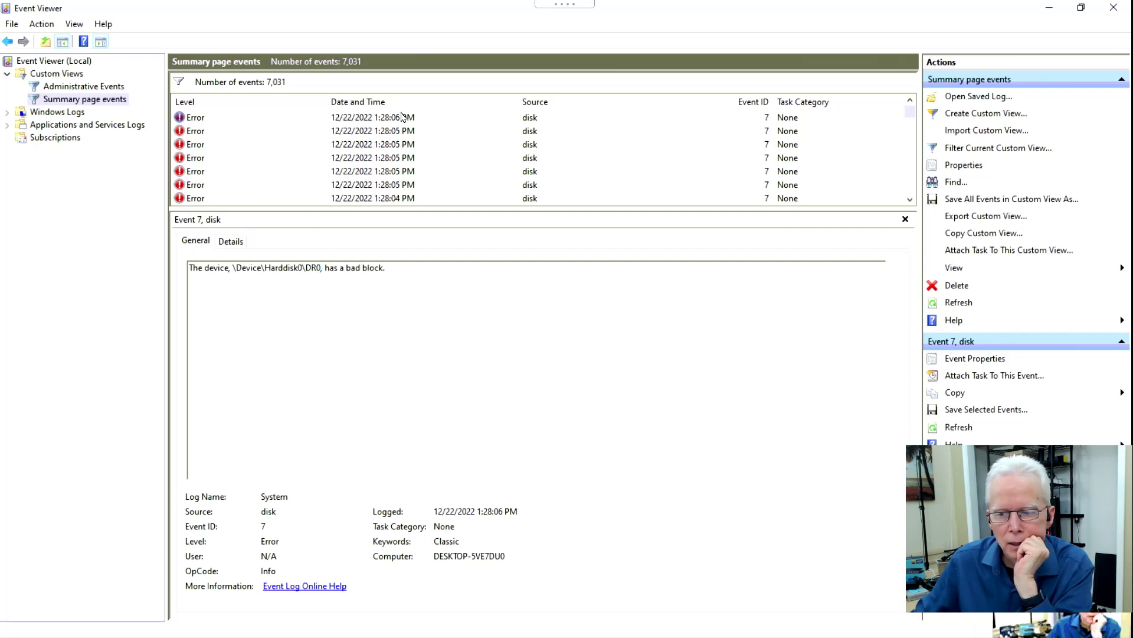
{"action": "left_click", "coordinate": [377, 374]}
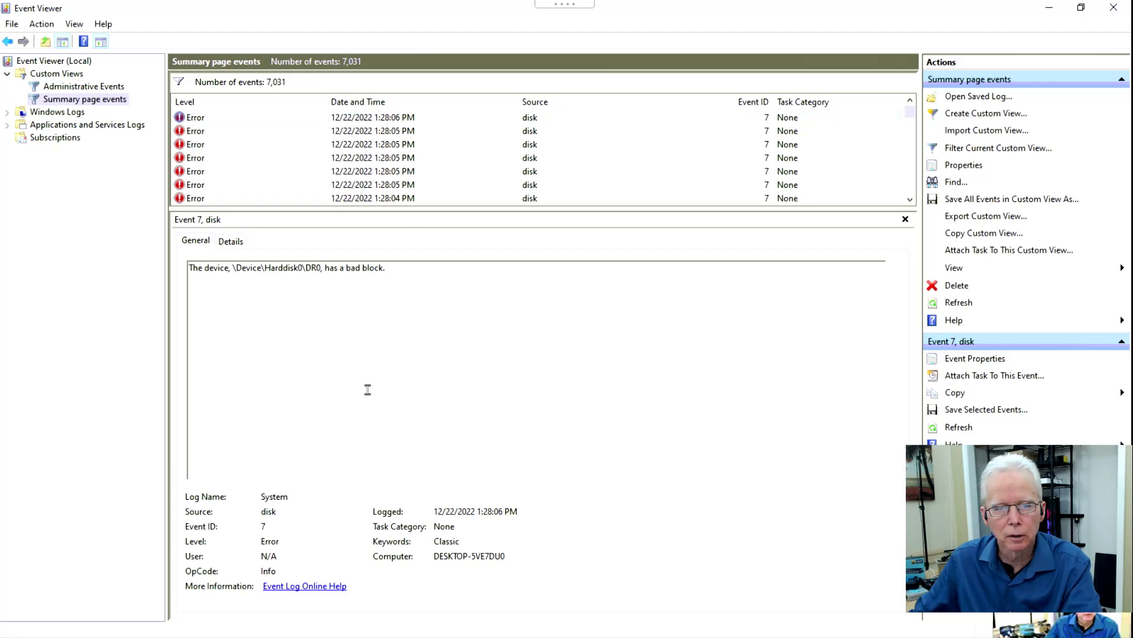
Test File Explorer by opening a new window, closing it, and opening C:\ through Windows search.
{"action": "key", "text": "super+e"}
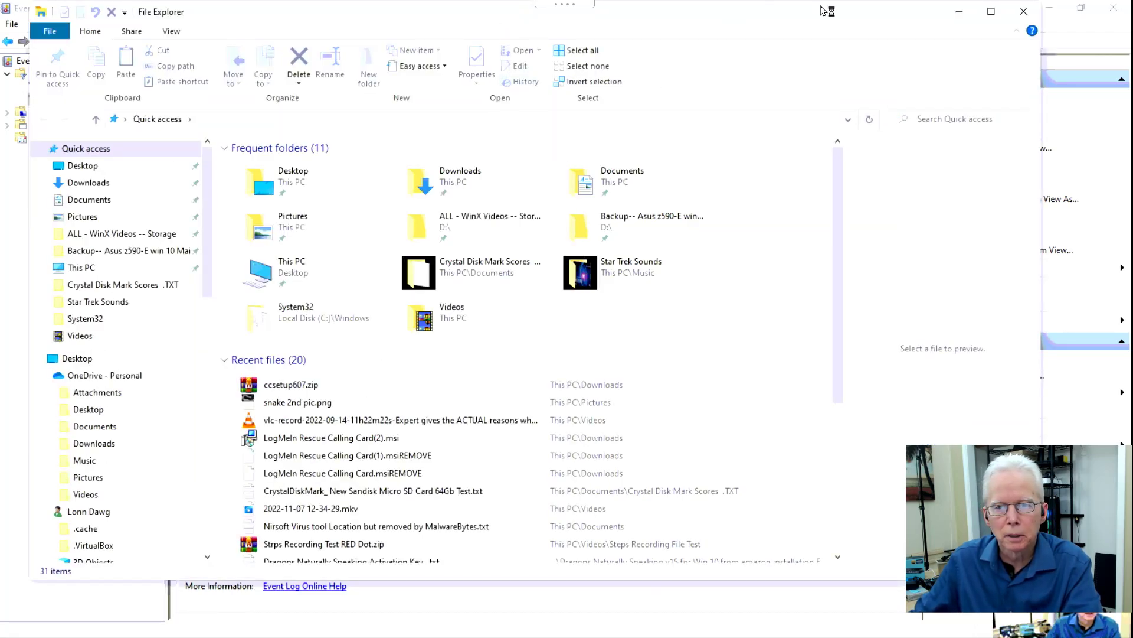
{"action": "key", "text": "alt+F4"}
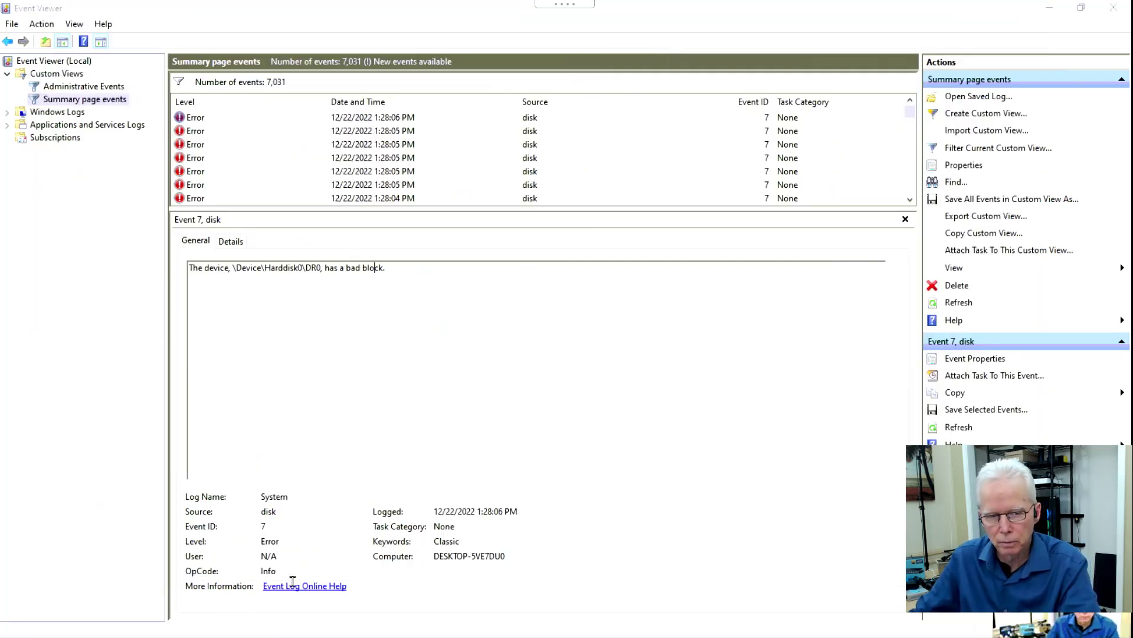
{"action": "key", "text": "super"}
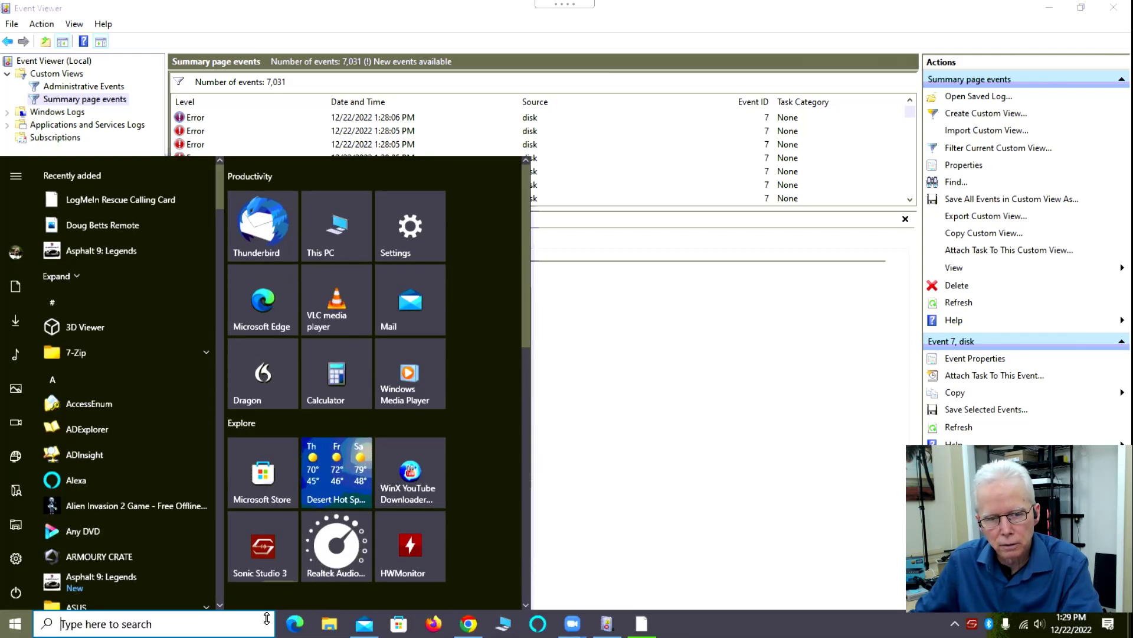
{"action": "type", "text": "c"}
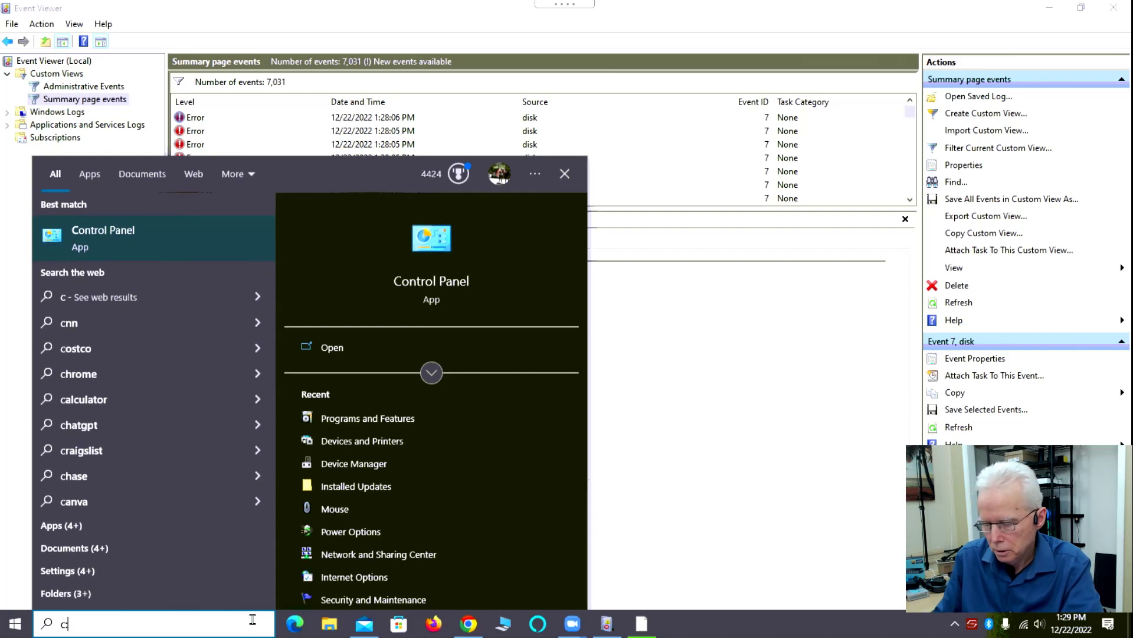
{"action": "type", "text": ":\\"}
{"action": "key", "text": "Return"}
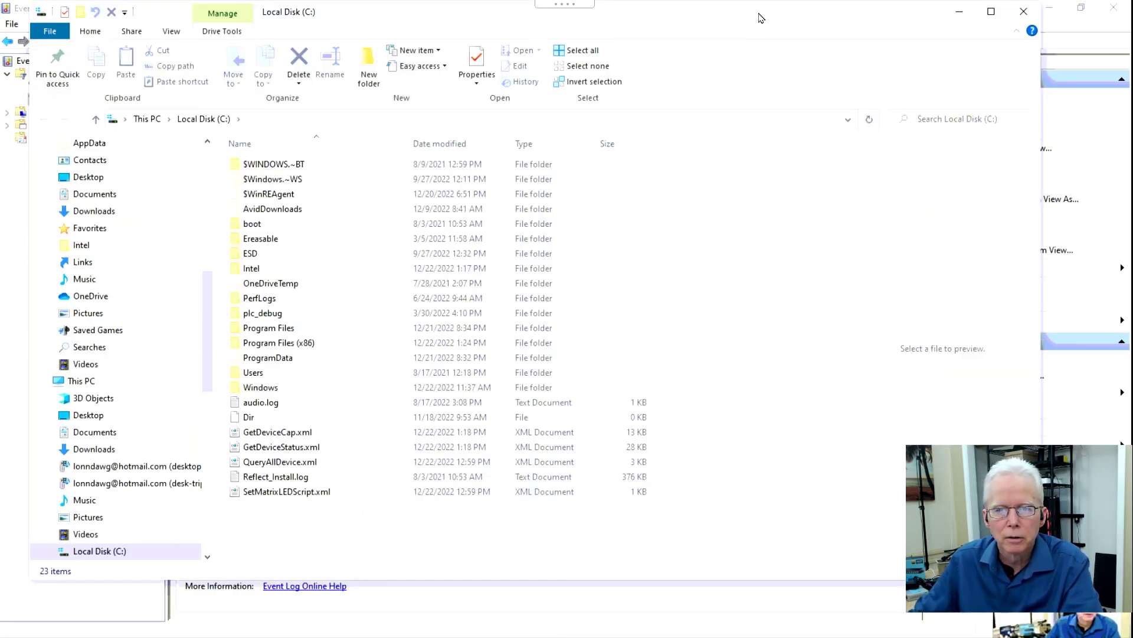
Move the Local Disk (C:) window lower and browse its plc_debug and Program Files folders, opening Common Files.
{"action": "left_click_drag", "start_coordinate": [761, 17], "coordinate": [794, 182]}
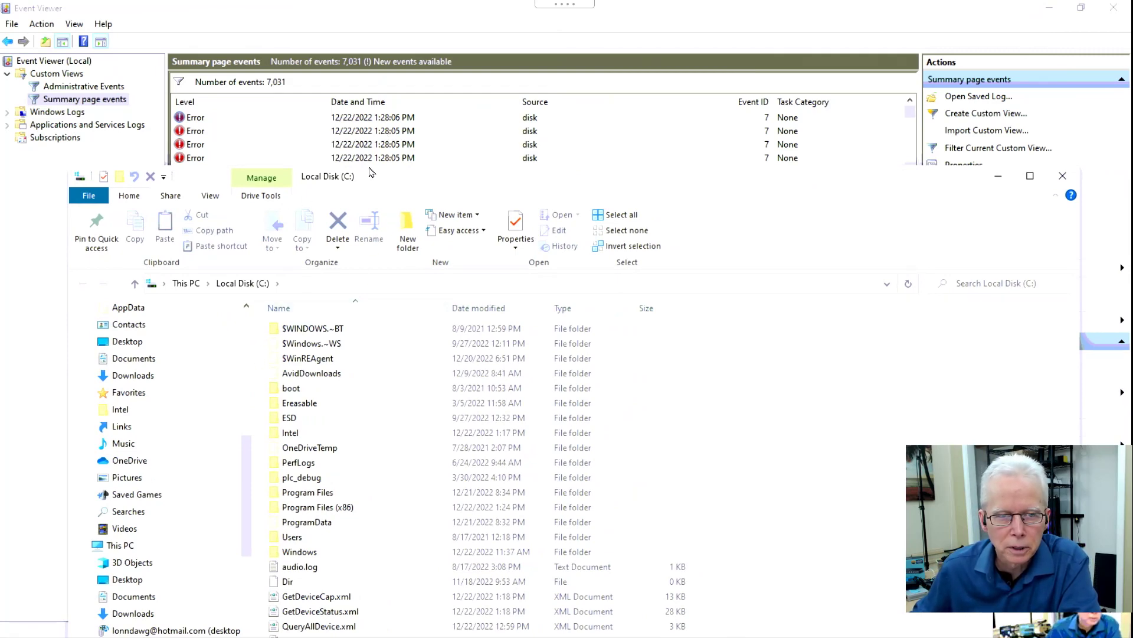
{"action": "left_click_drag", "start_coordinate": [371, 172], "coordinate": [362, 144]}
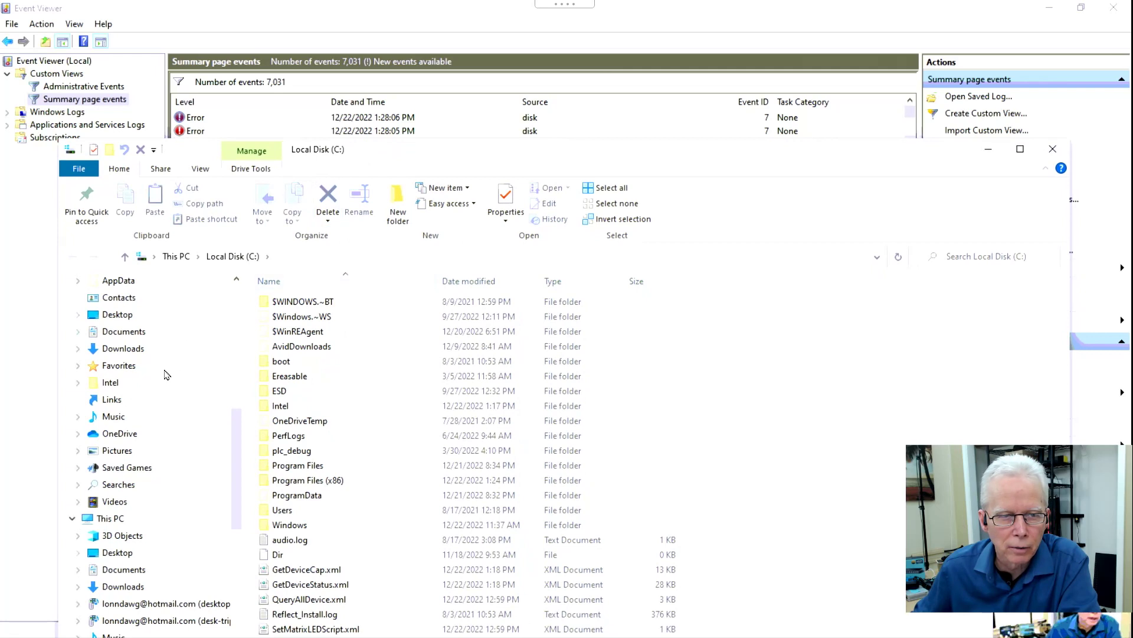
{"action": "scroll", "coordinate": [150, 417], "scroll_direction": "down", "scroll_amount": 3}
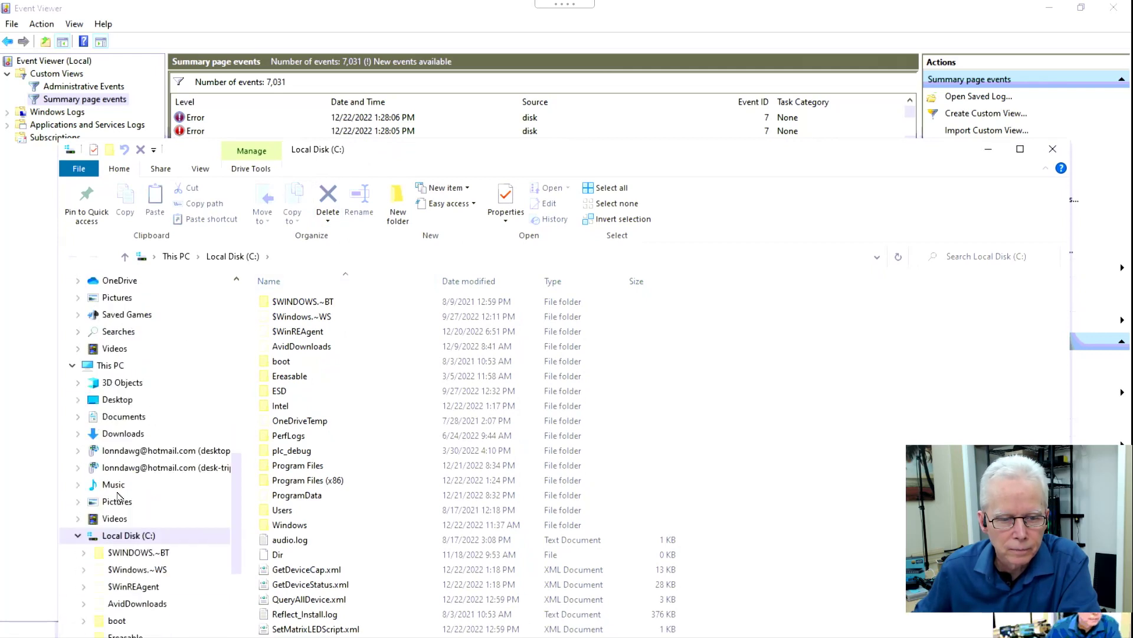
{"action": "scroll", "coordinate": [112, 520], "scroll_direction": "down", "scroll_amount": 2}
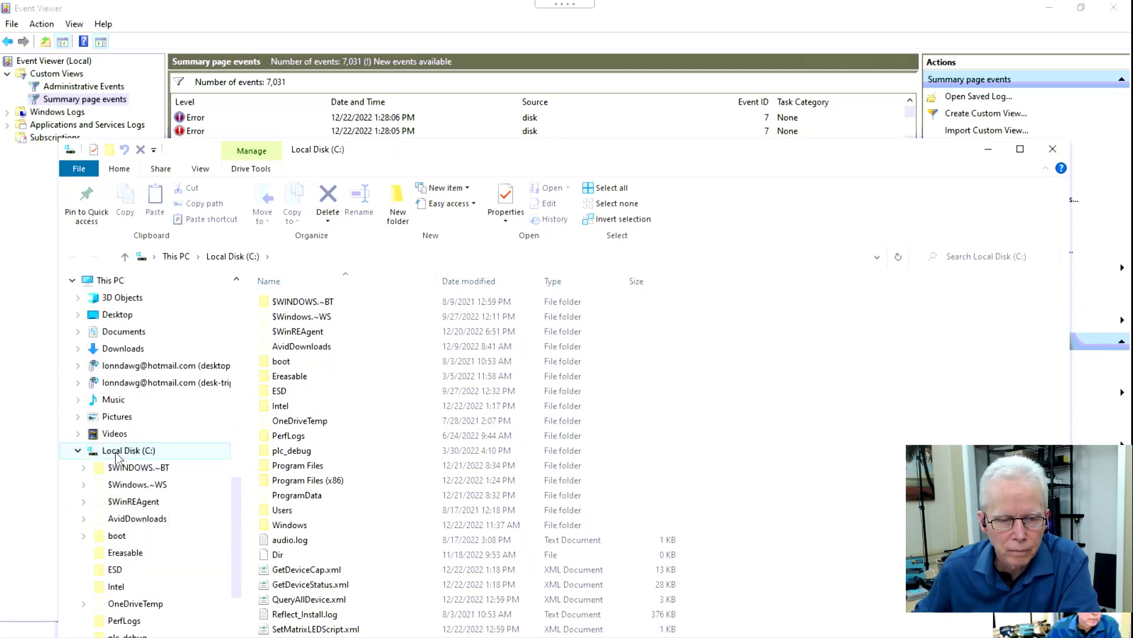
{"action": "scroll", "coordinate": [120, 473], "scroll_direction": "down", "scroll_amount": 2}
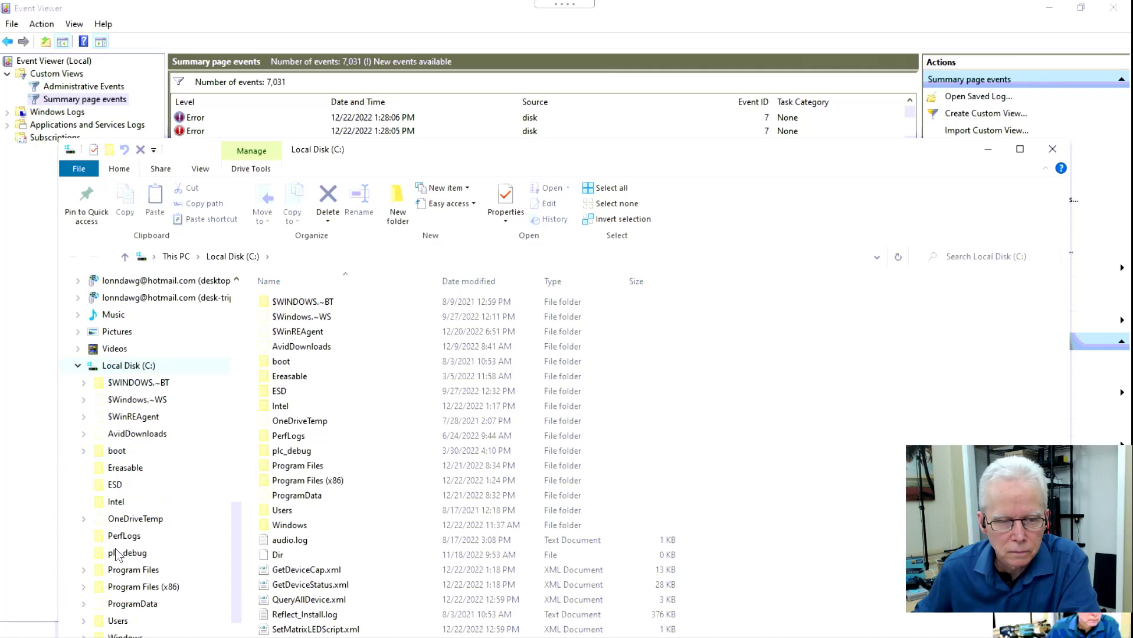
{"action": "left_click", "coordinate": [120, 553]}
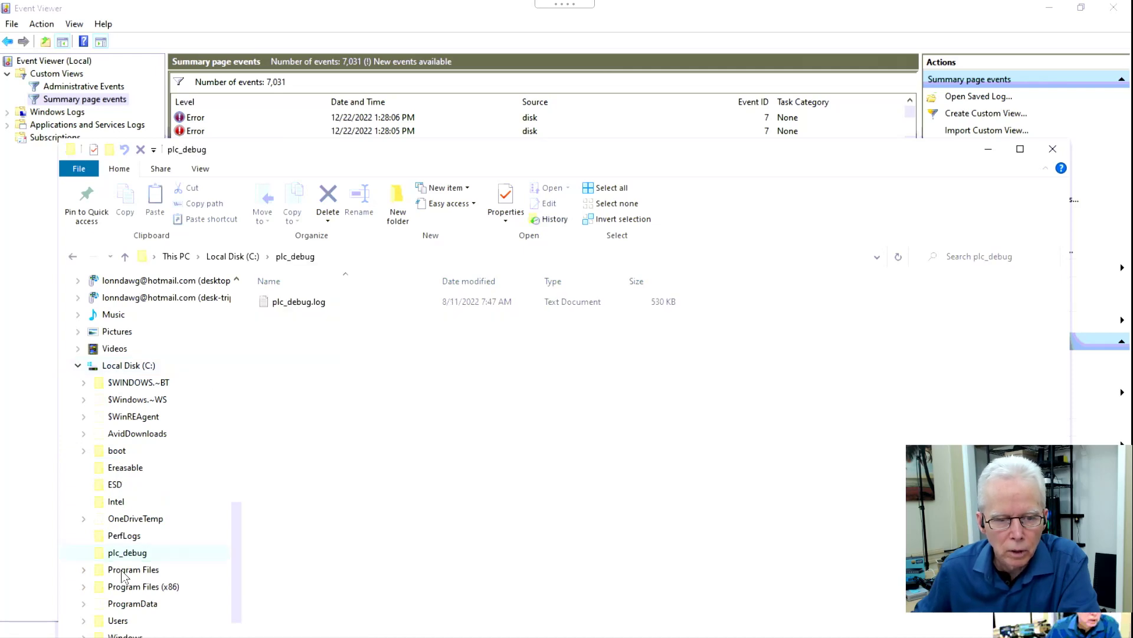
{"action": "left_click", "coordinate": [125, 570]}
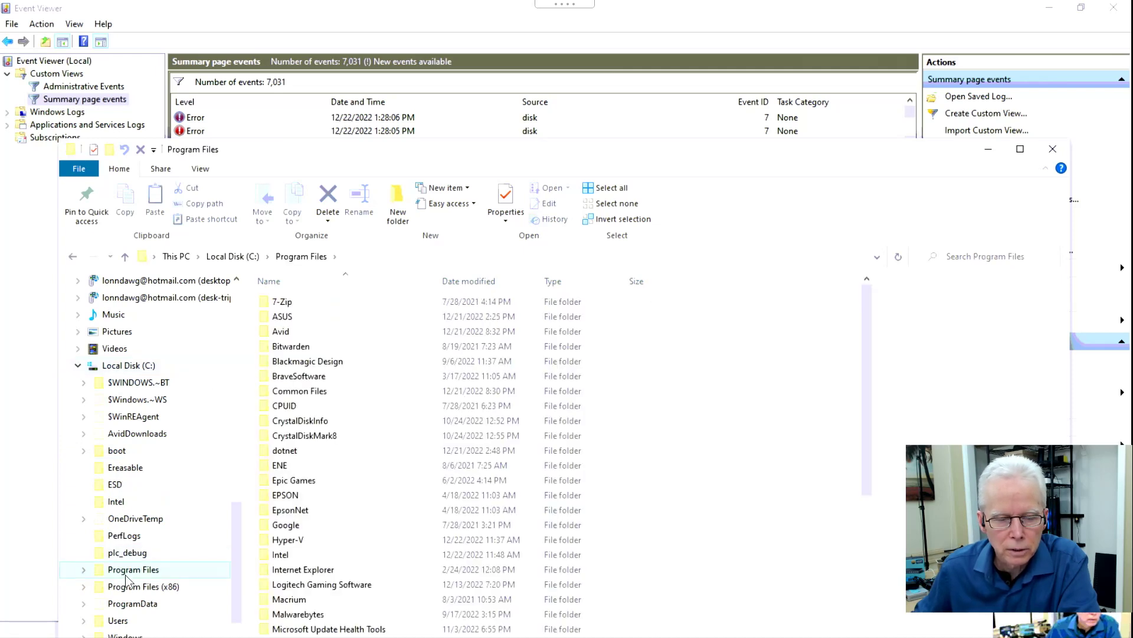
{"action": "double_click", "coordinate": [294, 394]}
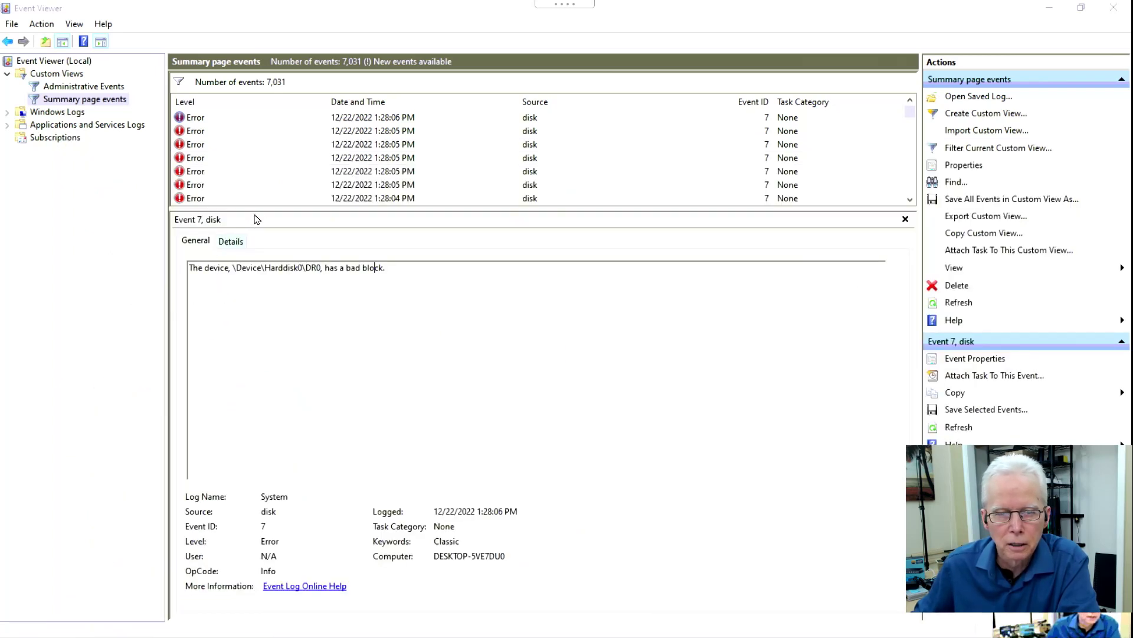
Recheck the newest disk error's message in the event list and minimize Event Viewer.
{"action": "left_click", "coordinate": [380, 121]}
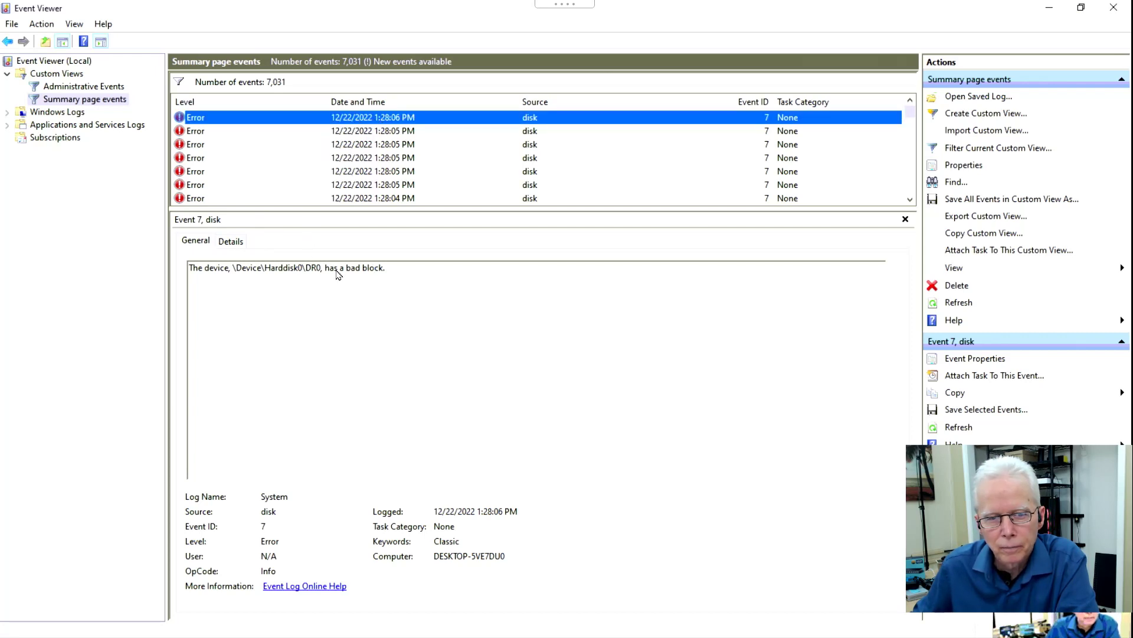
{"action": "left_click", "coordinate": [116, 188]}
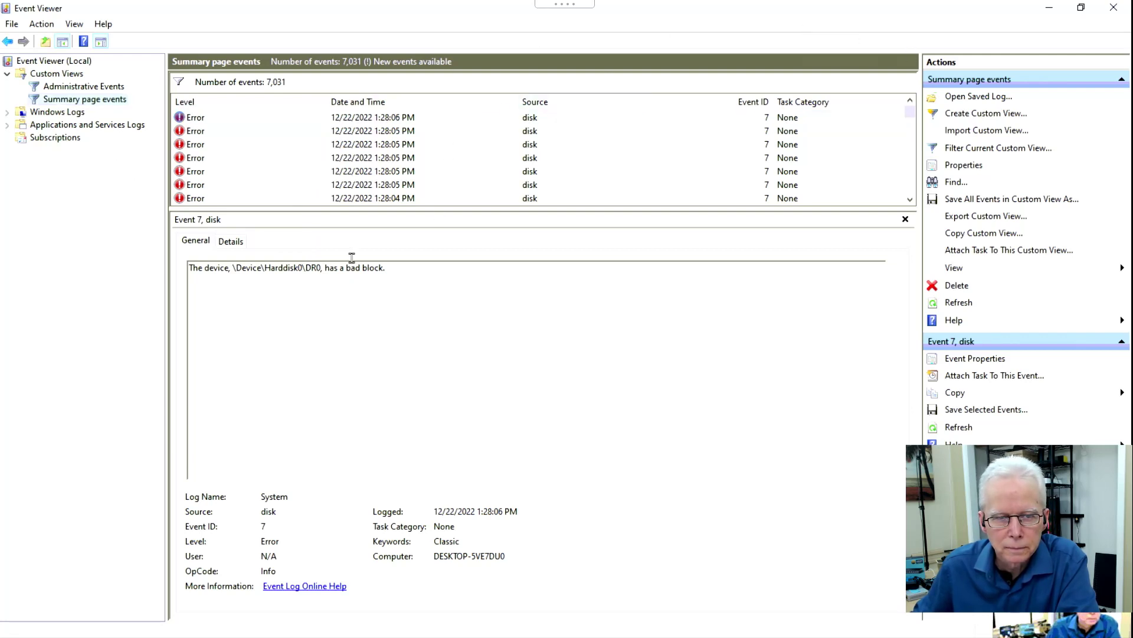
{"action": "left_click", "coordinate": [350, 118]}
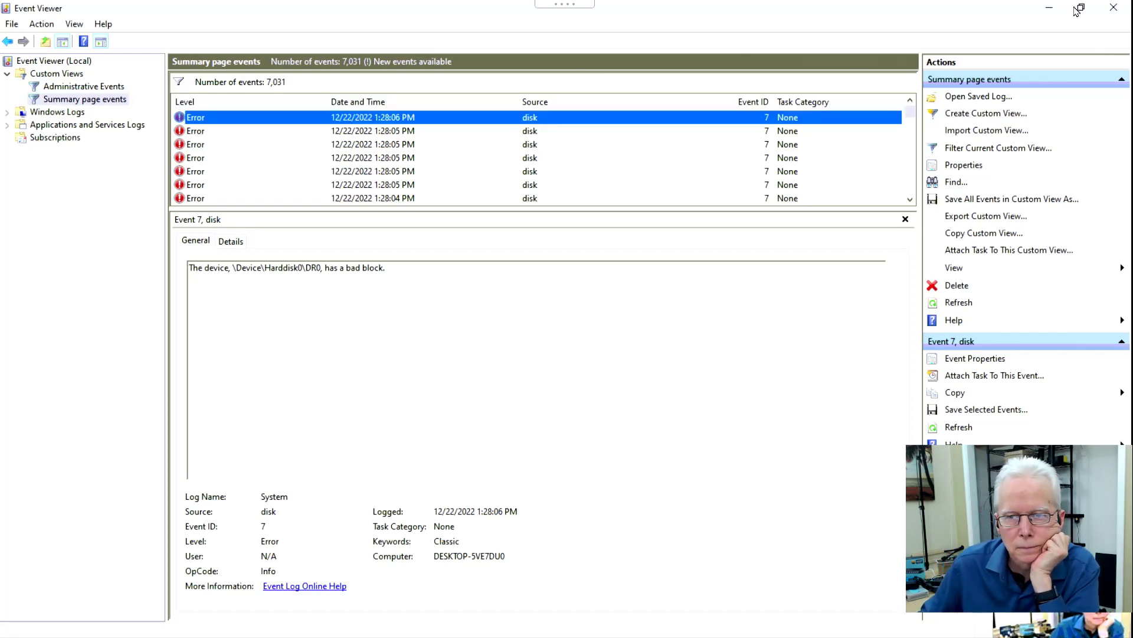
{"action": "left_click", "coordinate": [1050, 8]}
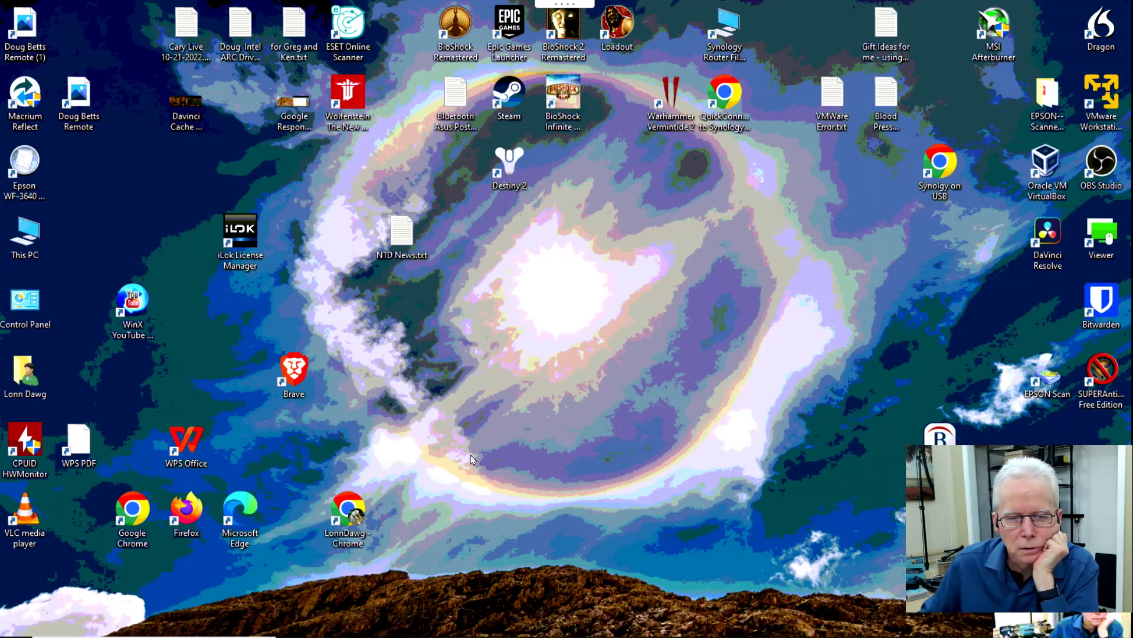
Try opening File Explorer again, and open the installed programs list by running appwiz.cpl.
{"action": "mouse_move", "coordinate": [383, 635]}
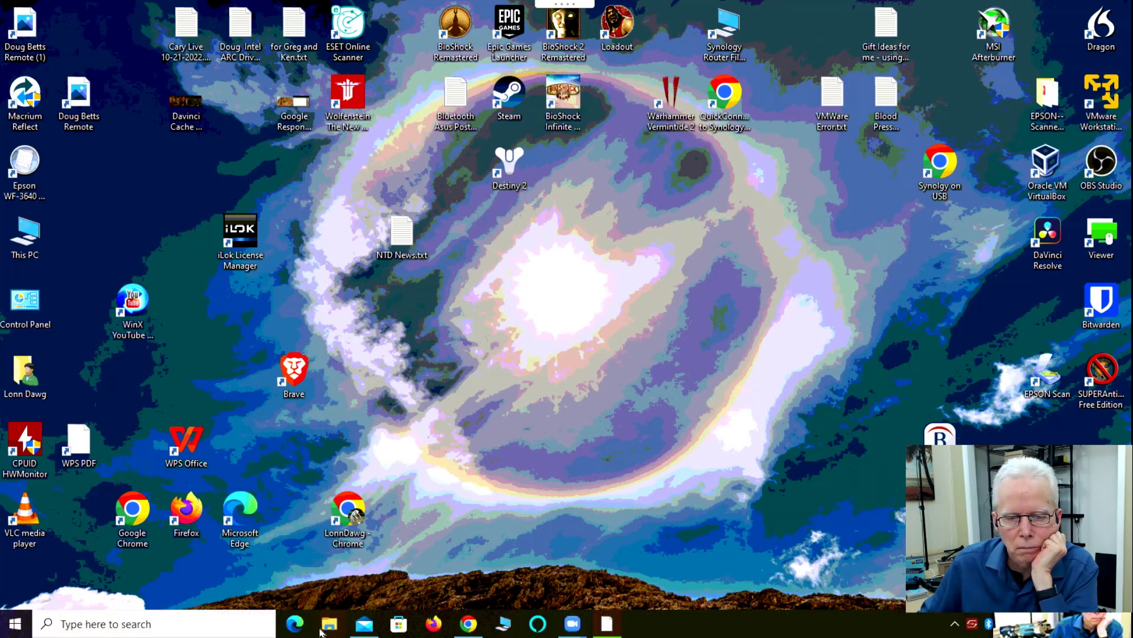
{"action": "left_click", "coordinate": [329, 624]}
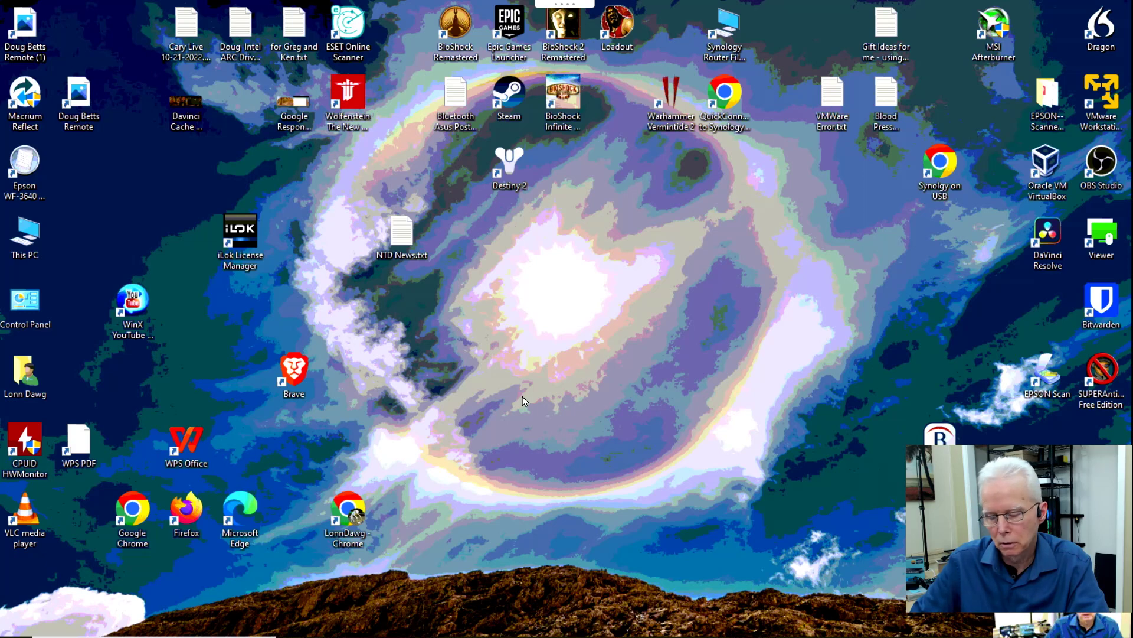
{"action": "key", "text": "super+r"}
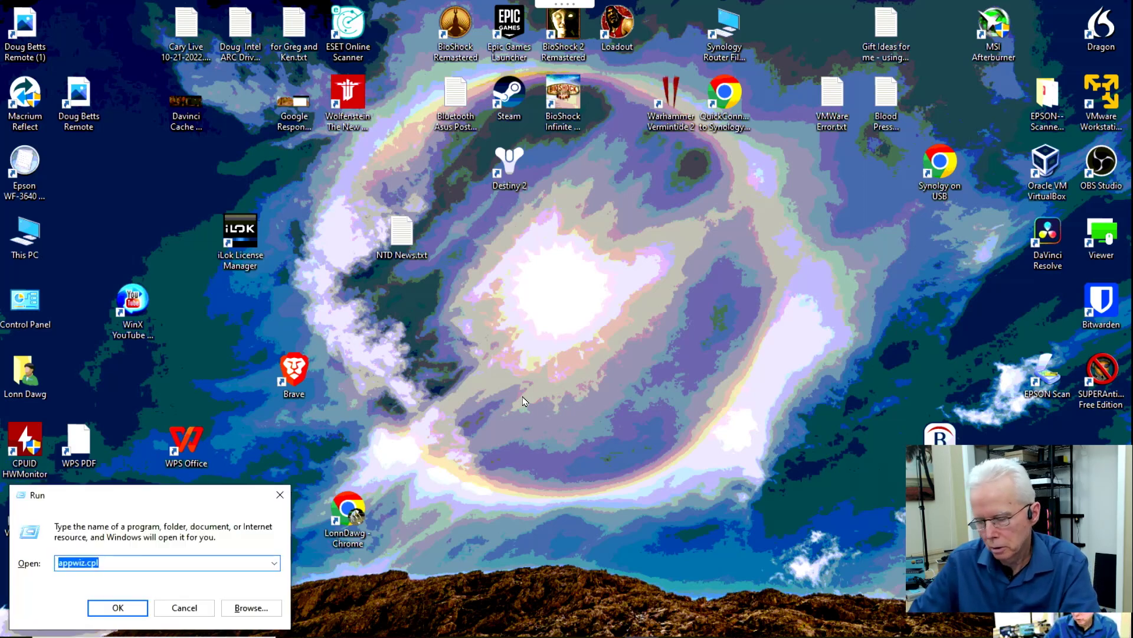
{"action": "key", "text": "Return"}
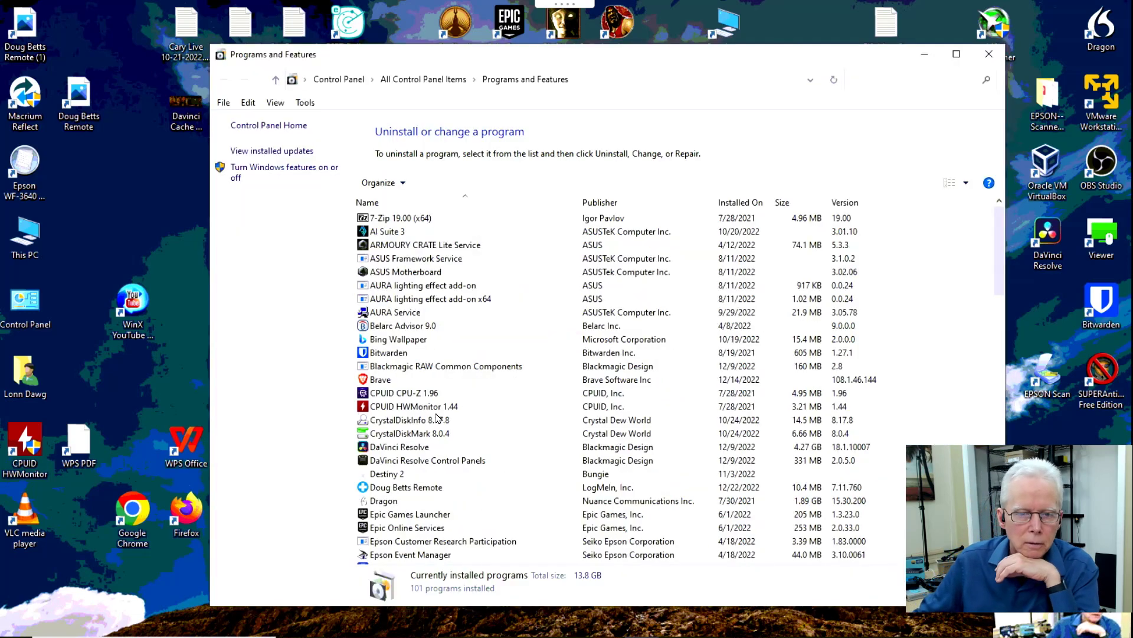
Look through the installed programs and select Macrium Reflect Free Edition to check its installation date and version.
{"action": "scroll", "coordinate": [519, 405], "scroll_direction": "down", "scroll_amount": 4}
{"action": "scroll", "coordinate": [443, 423], "scroll_direction": "down", "scroll_amount": 4}
{"action": "scroll", "coordinate": [440, 424], "scroll_direction": "down", "scroll_amount": 6}
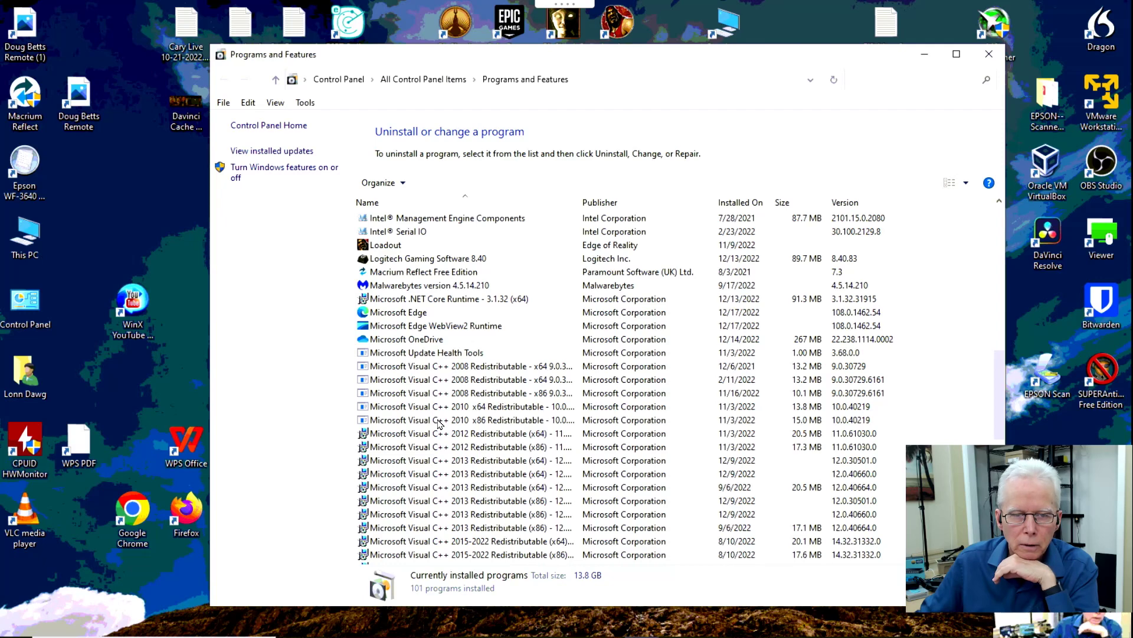
{"action": "left_click", "coordinate": [482, 275]}
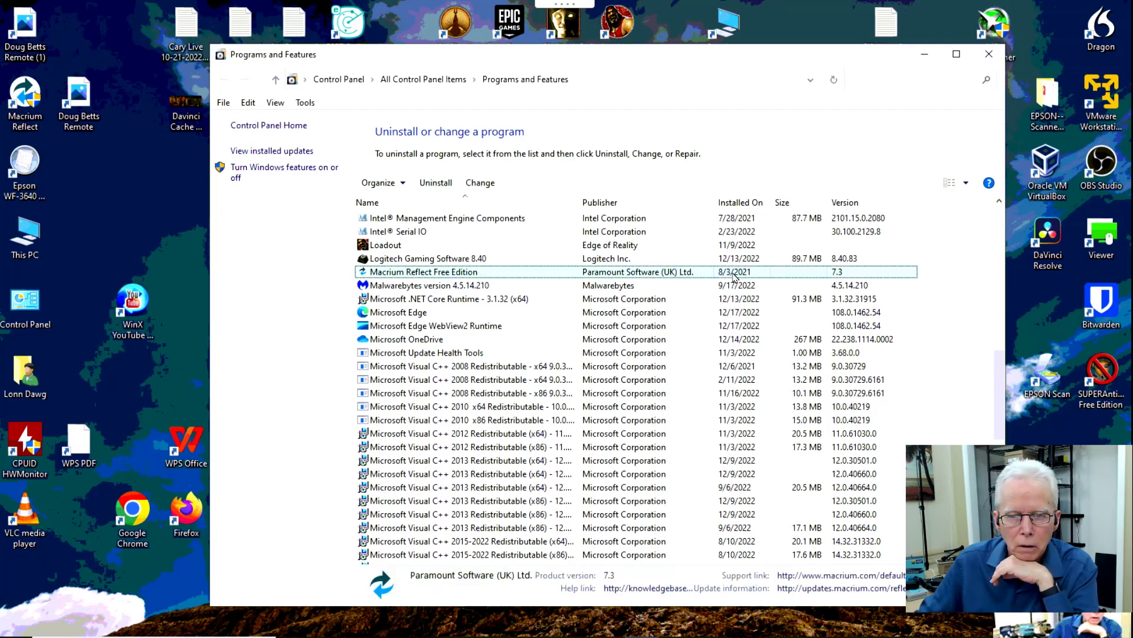
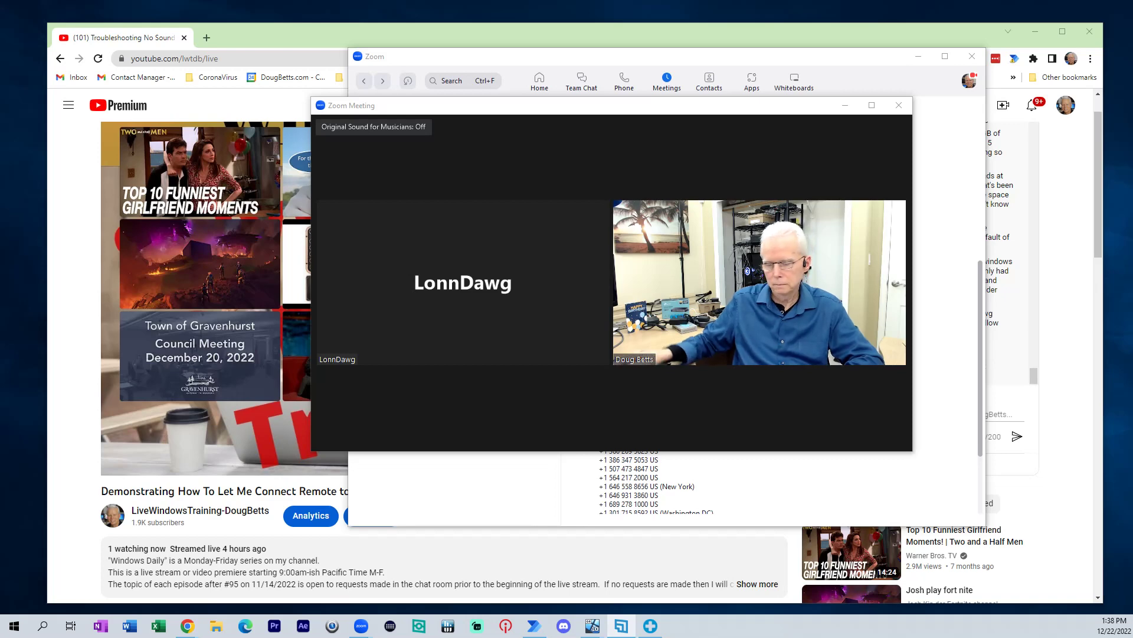
Maximize the Zoom meeting window and open the properties of Local Disk (C:) from This PC in File Explorer.
{"action": "left_click", "coordinate": [872, 105]}
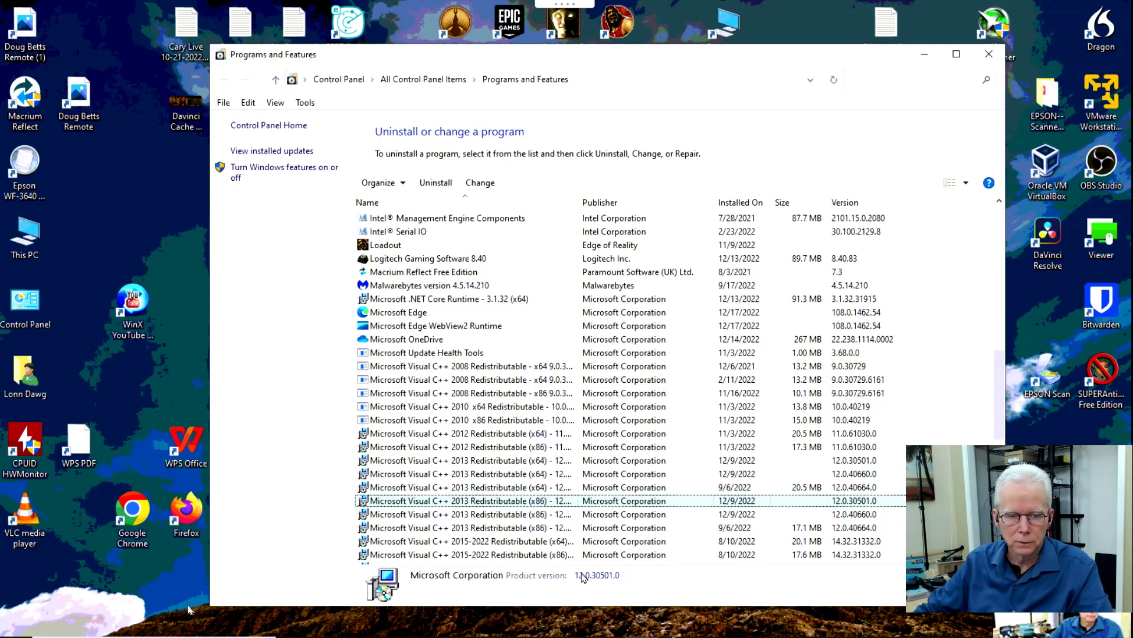
{"action": "mouse_move", "coordinate": [505, 621]}
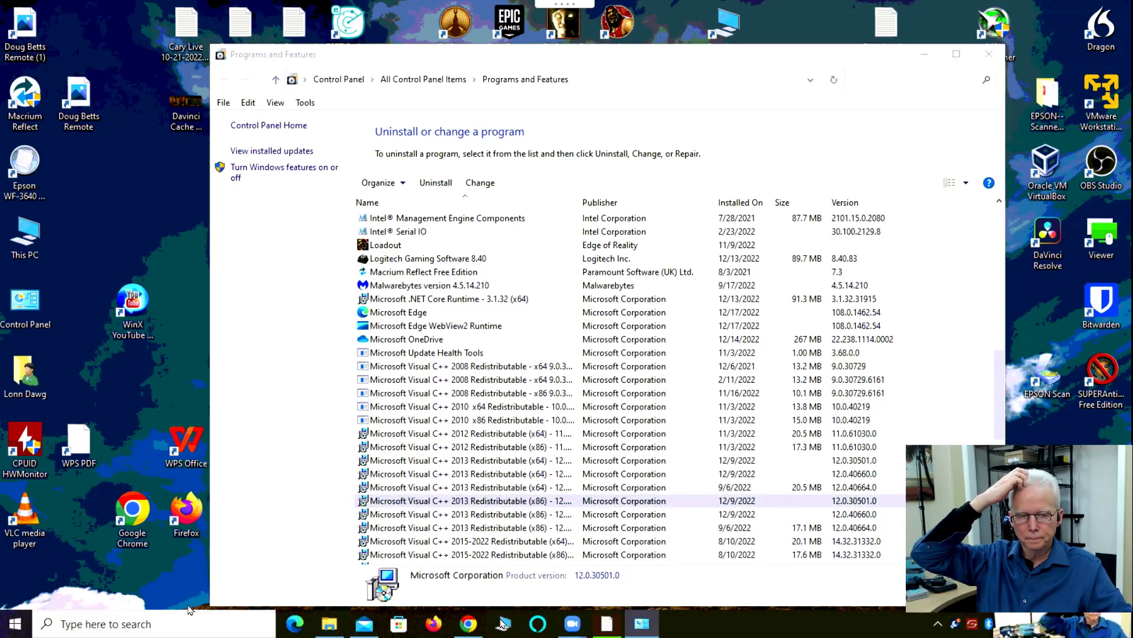
{"action": "left_click", "coordinate": [504, 621]}
{"action": "right_click", "coordinate": [301, 366]}
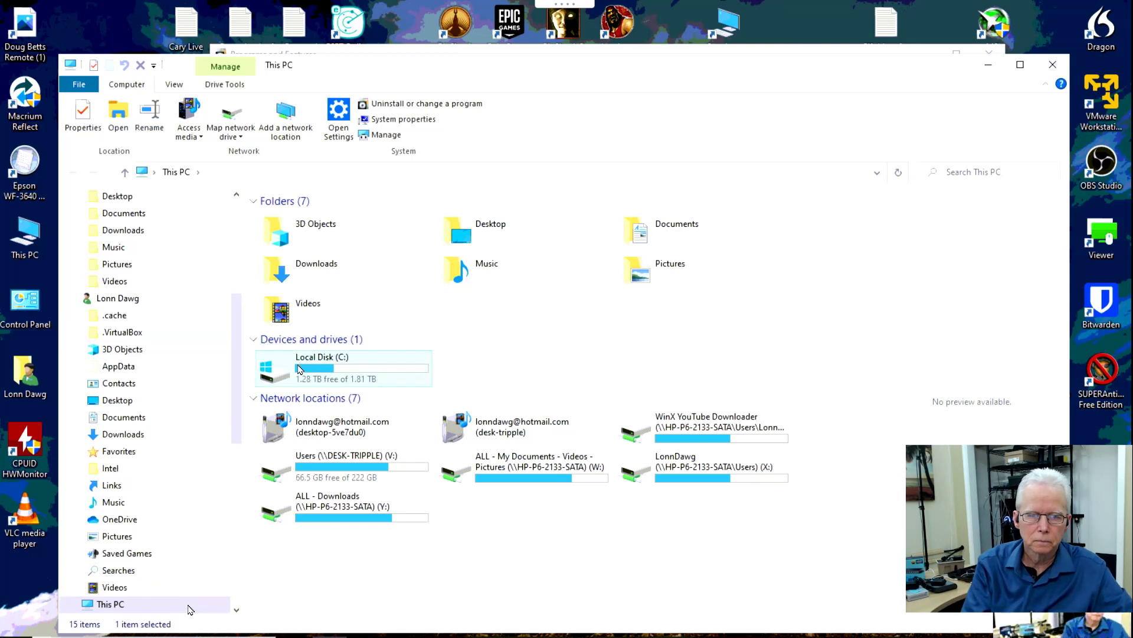
{"action": "left_click", "coordinate": [341, 627]}
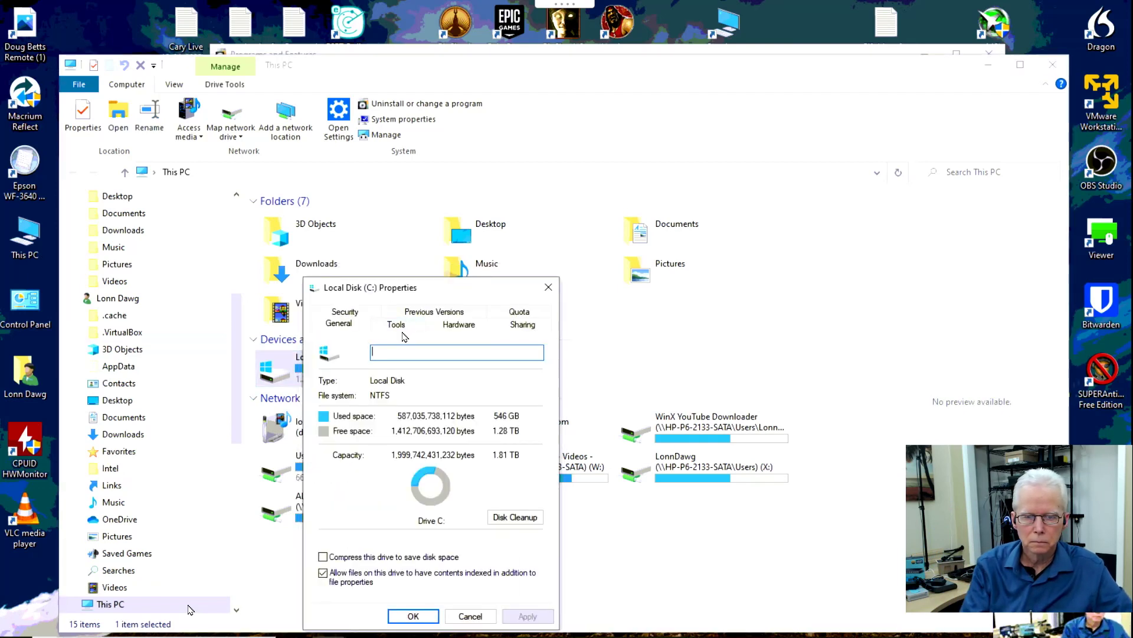
Show the drive tools for Local Disk (C:), move the properties dialog higher, and start the file system error check.
{"action": "left_click", "coordinate": [406, 325]}
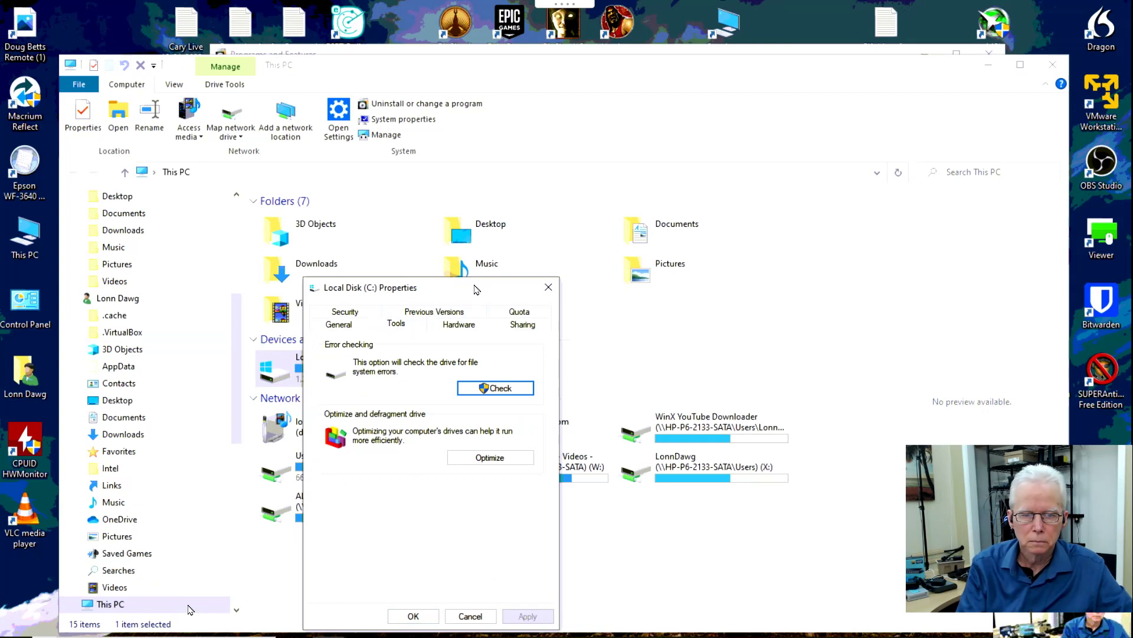
{"action": "left_click_drag", "start_coordinate": [475, 288], "coordinate": [481, 128]}
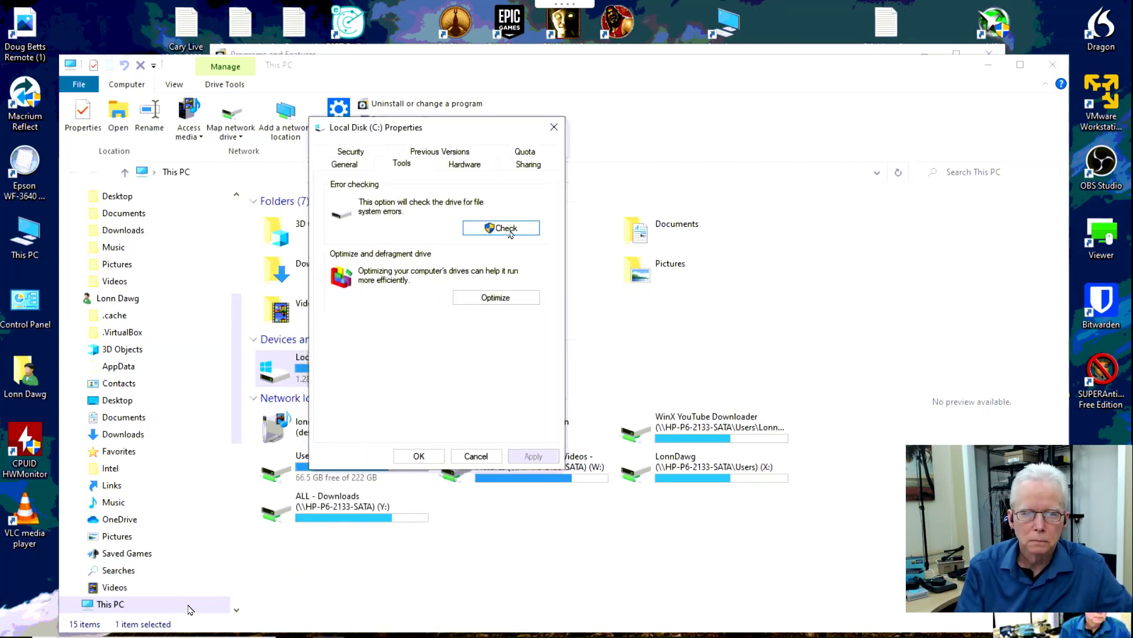
{"action": "left_click", "coordinate": [529, 231]}
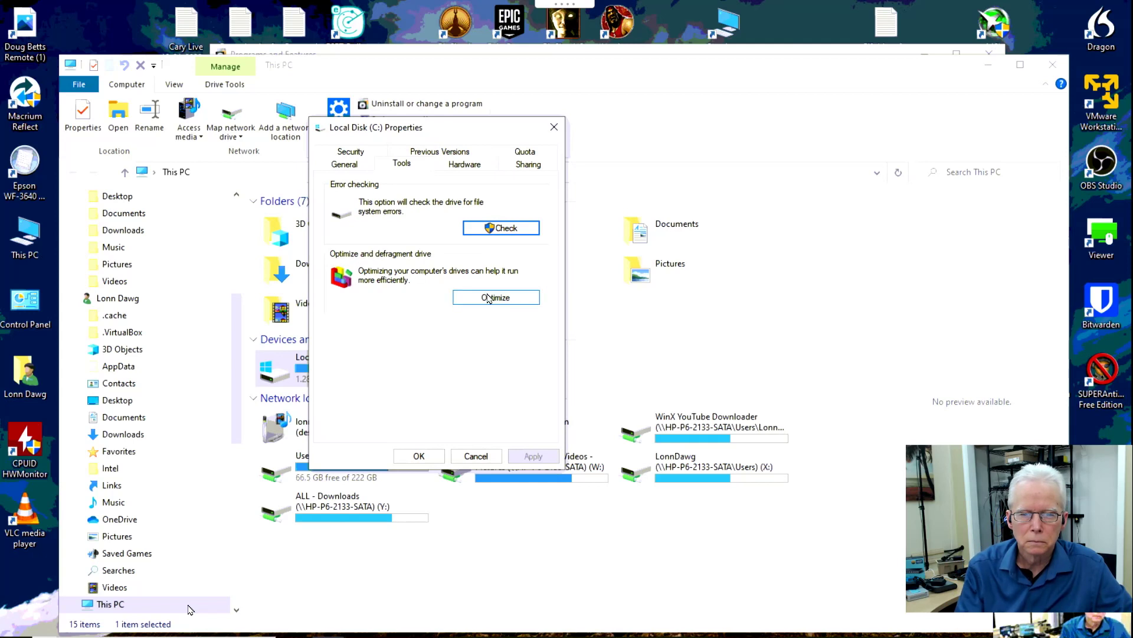
Review the optimization schedule in Optimize Drives without changing it, and start optimizing drive C:.
{"action": "left_click", "coordinate": [489, 298]}
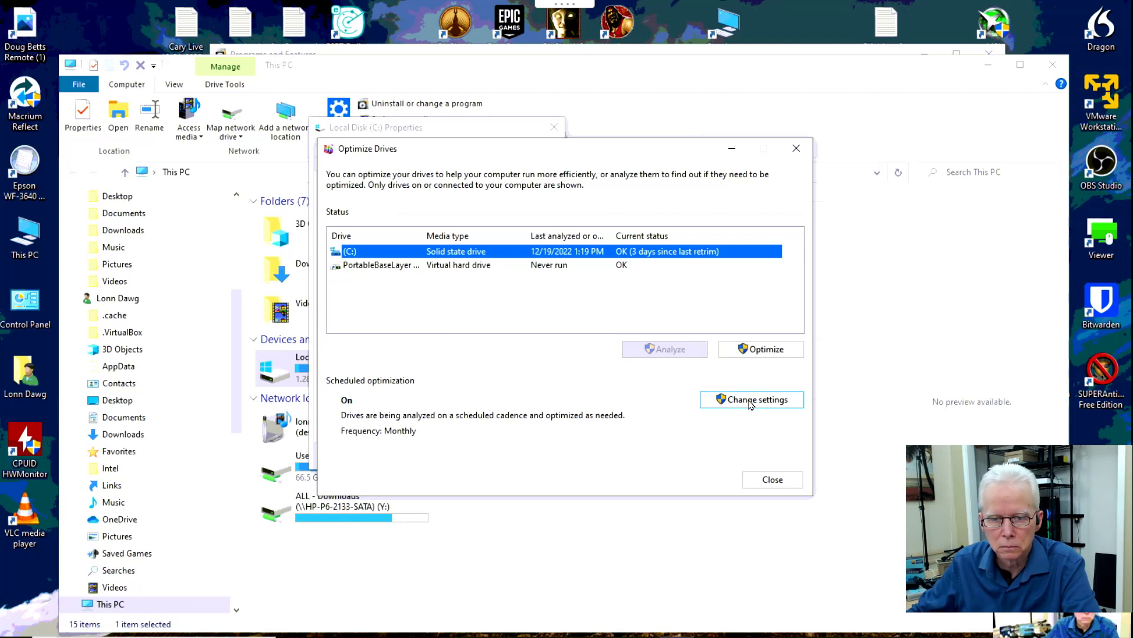
{"action": "left_click", "coordinate": [751, 400]}
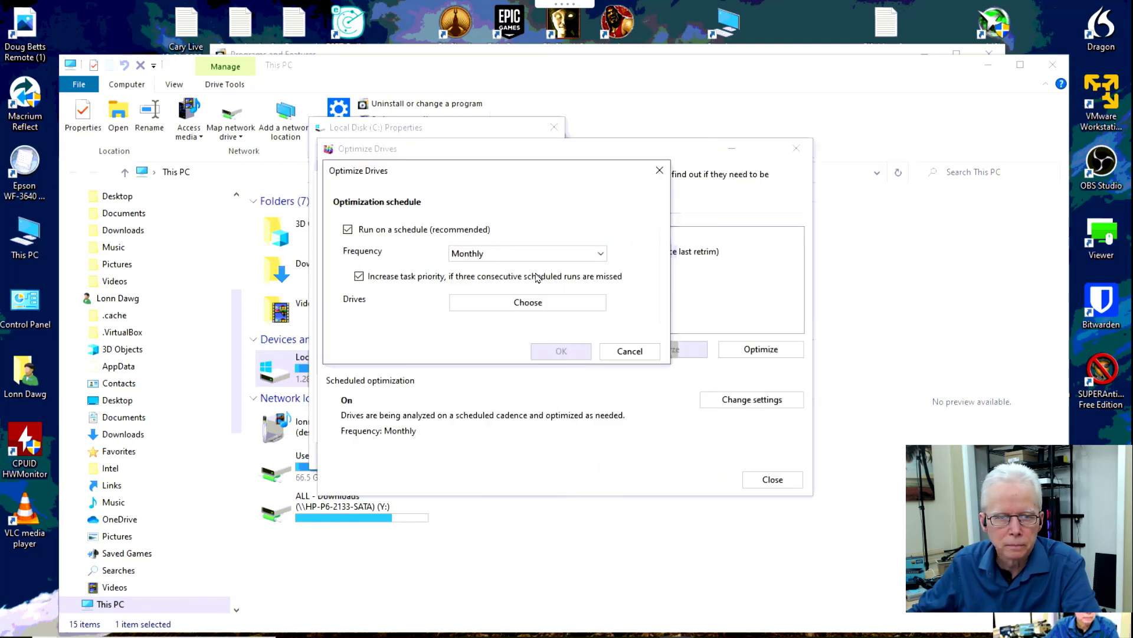
{"action": "left_click", "coordinate": [628, 352]}
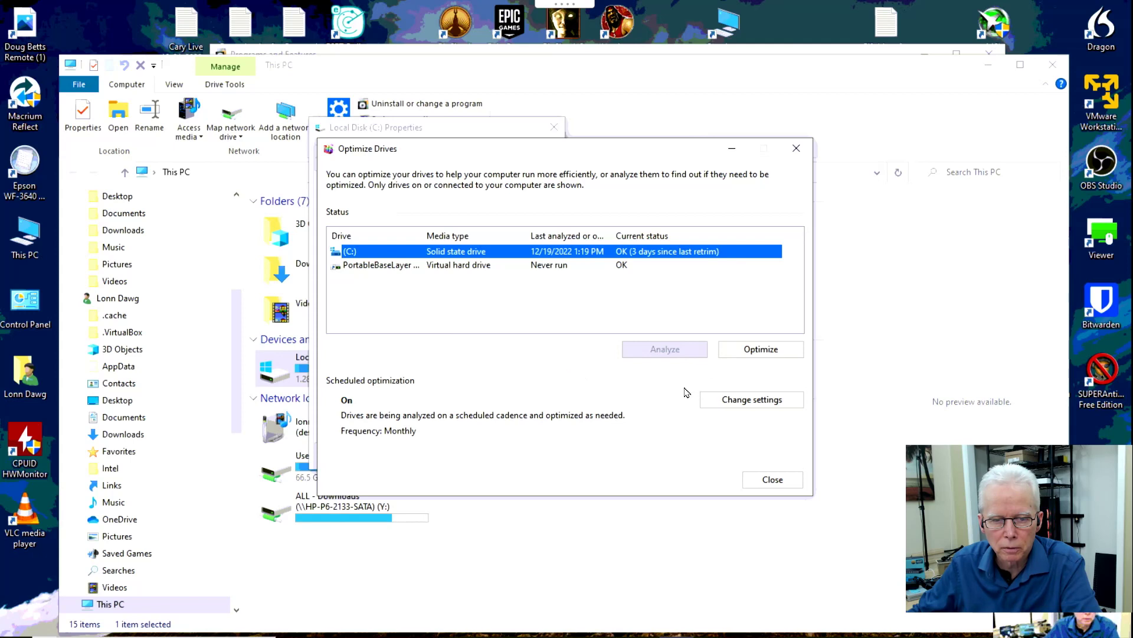
{"action": "left_click", "coordinate": [764, 353]}
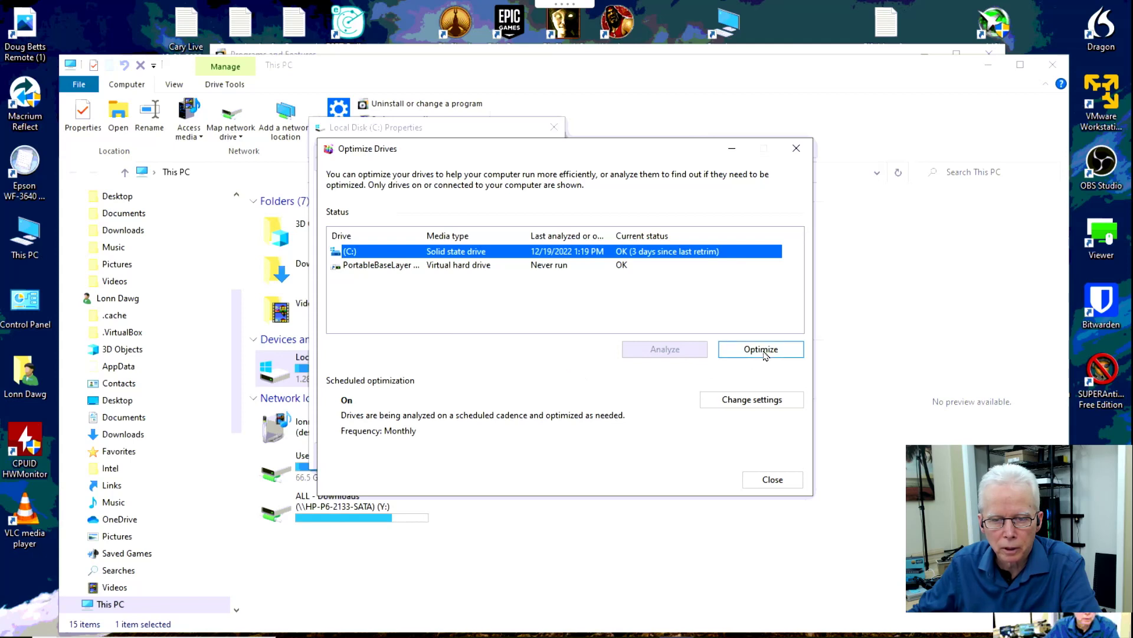